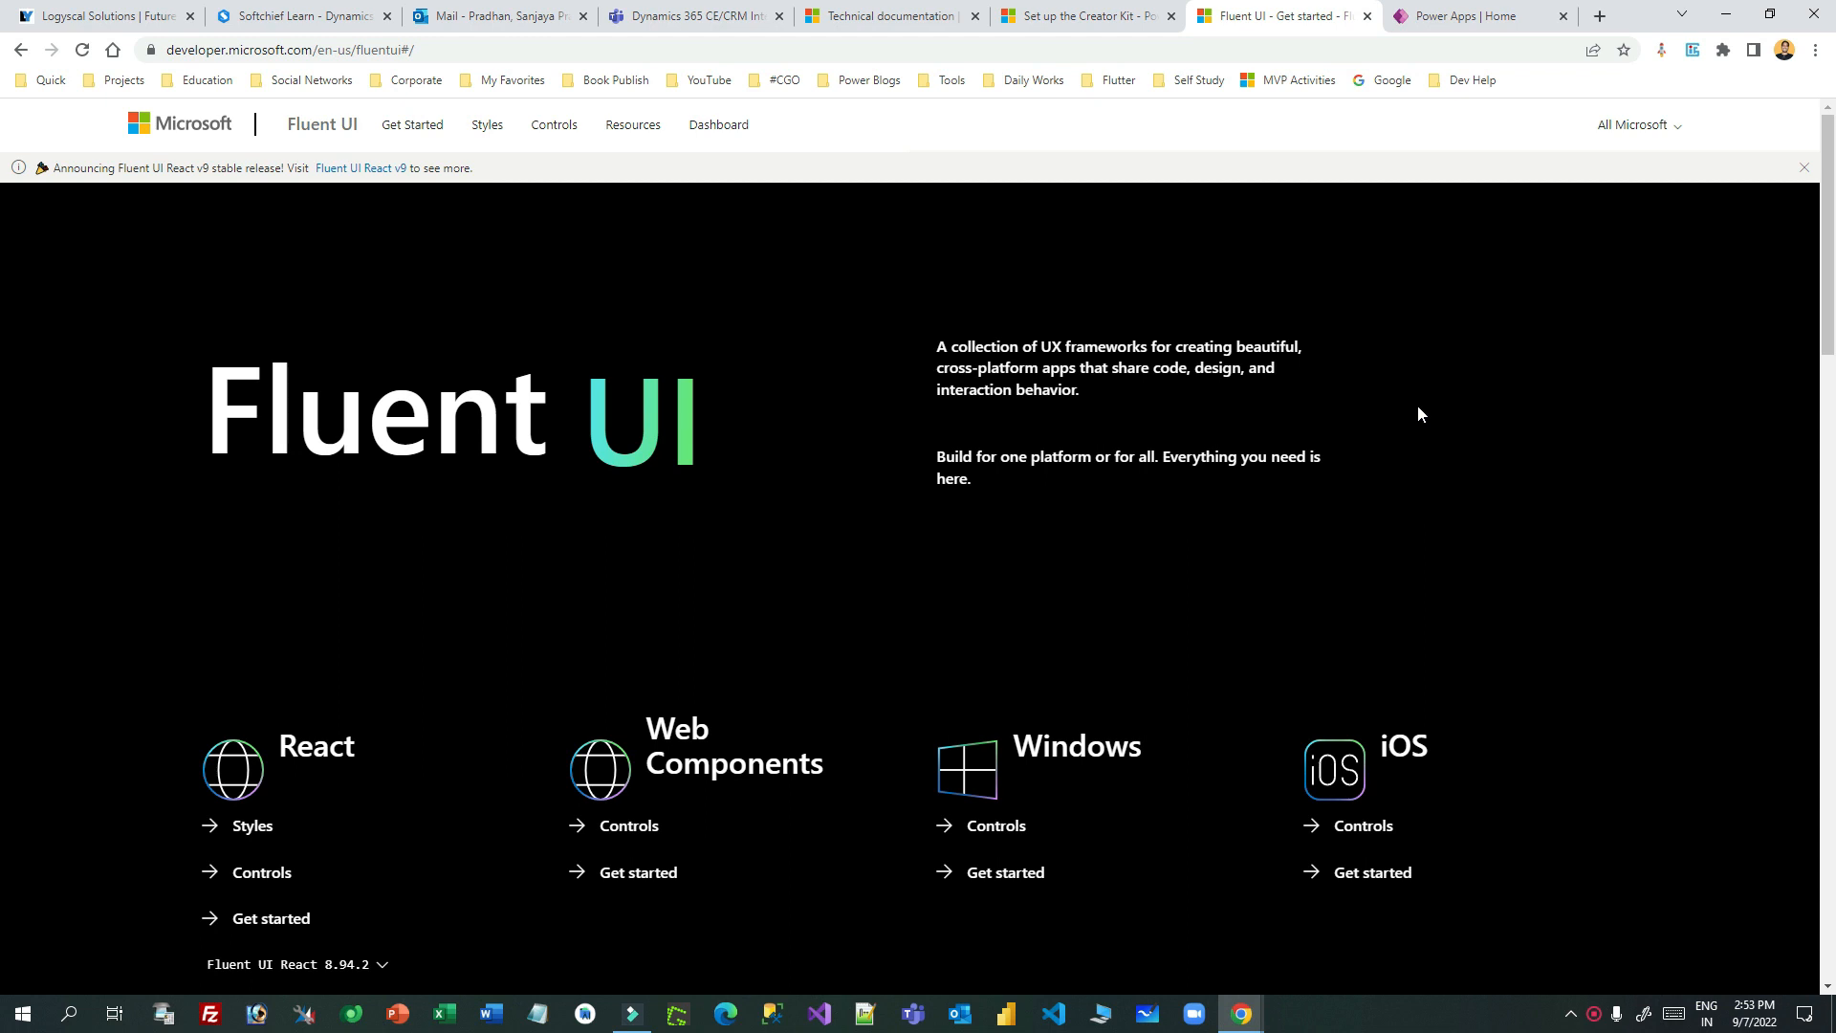
- Highlight the Fluent UI hero title on the home page
drag(284, 444, 706, 413)
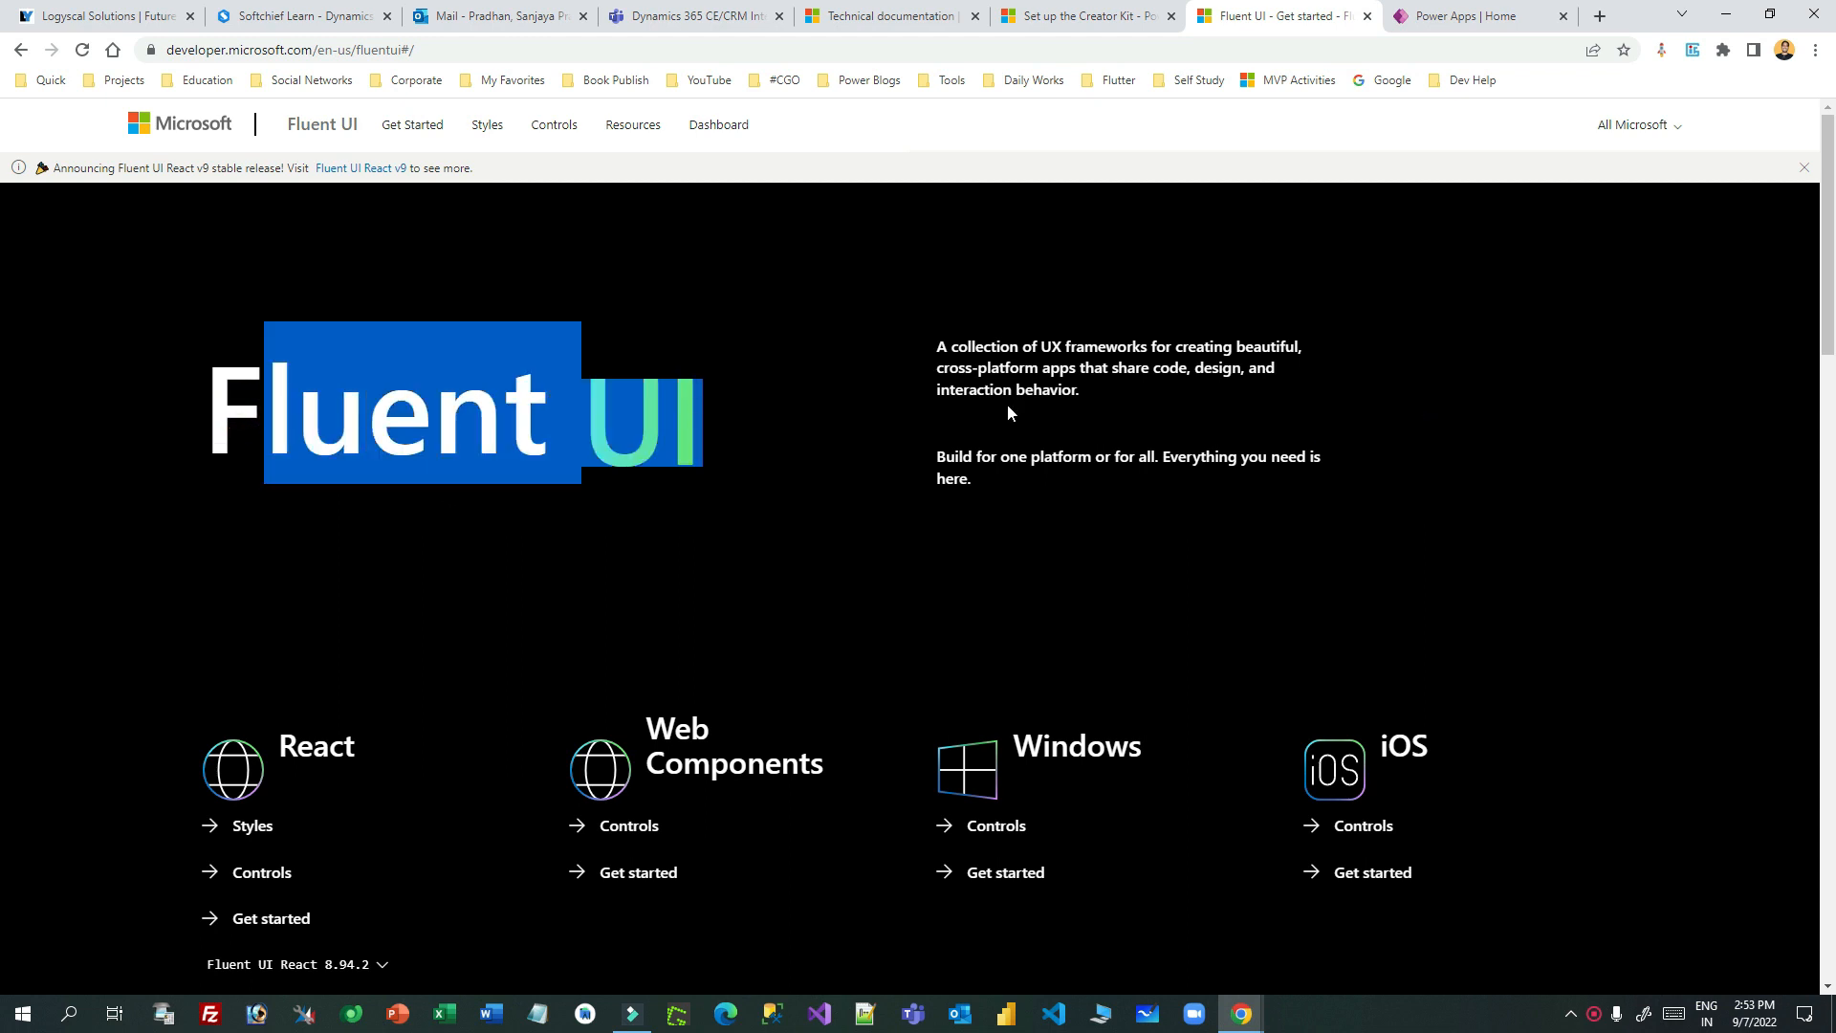
scroll(1396, 405, down, 4)
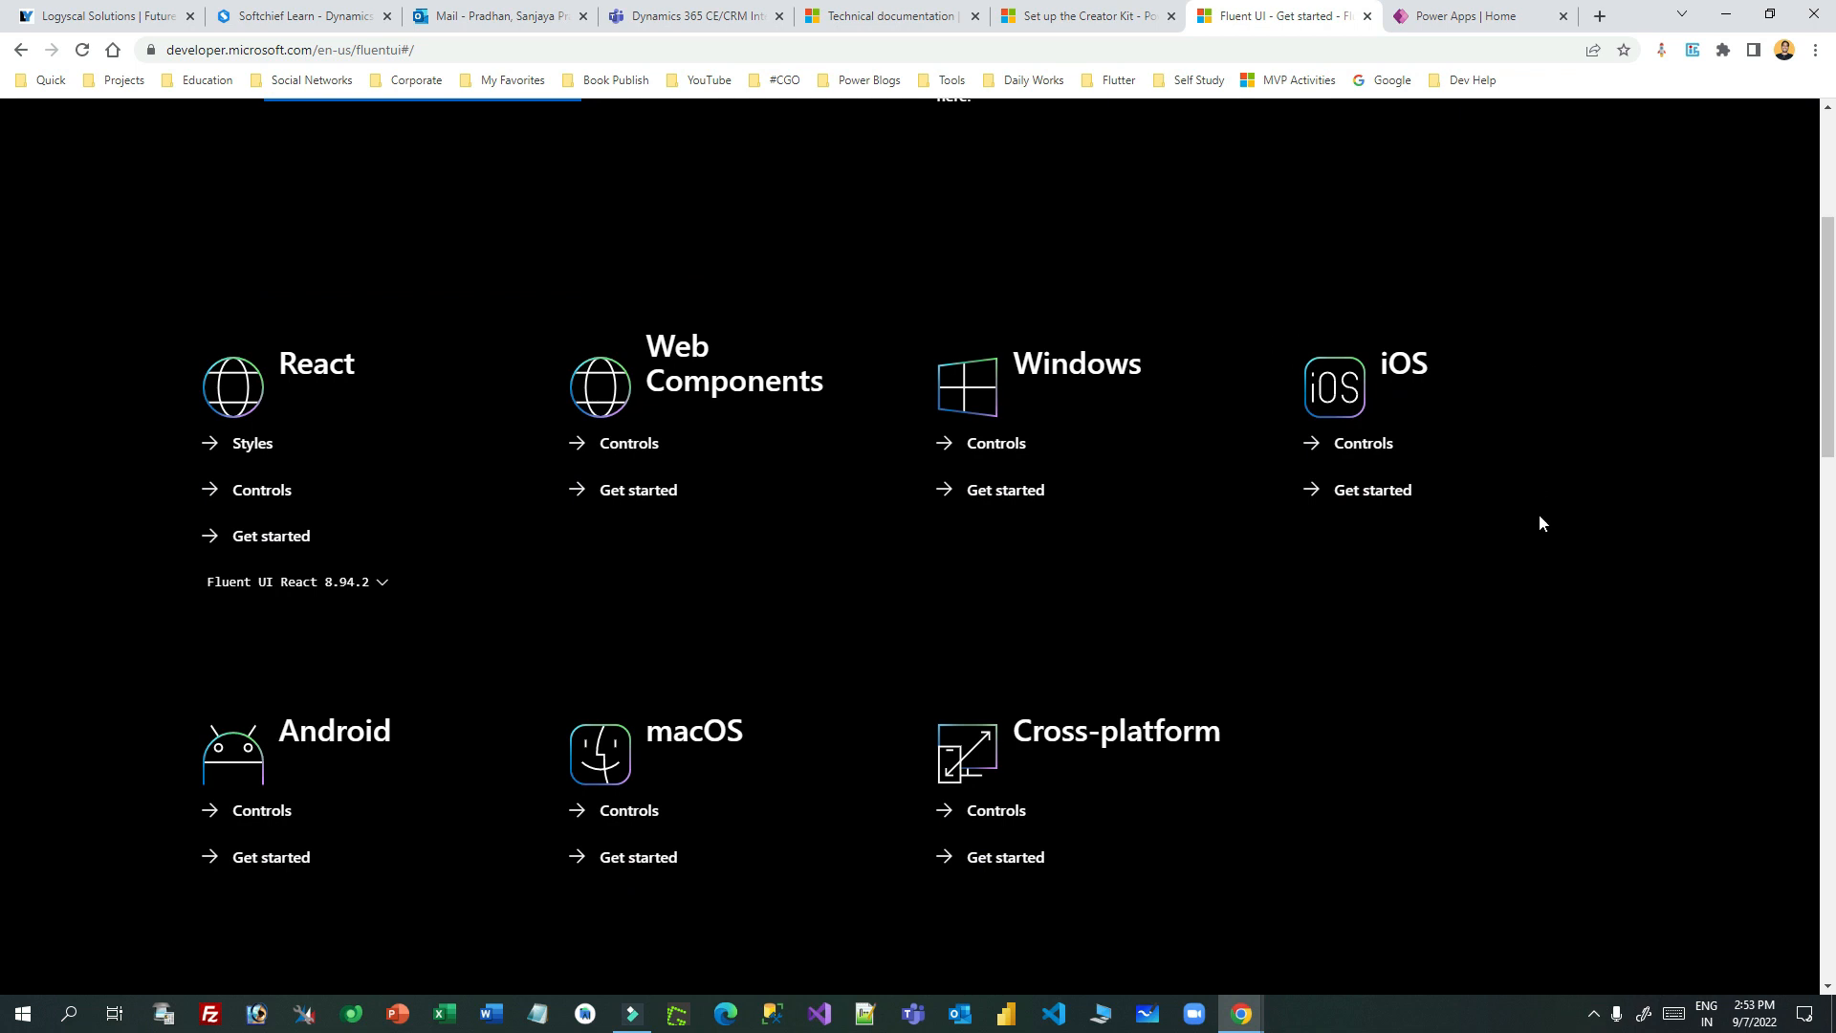
scroll(1540, 516, up, 4)
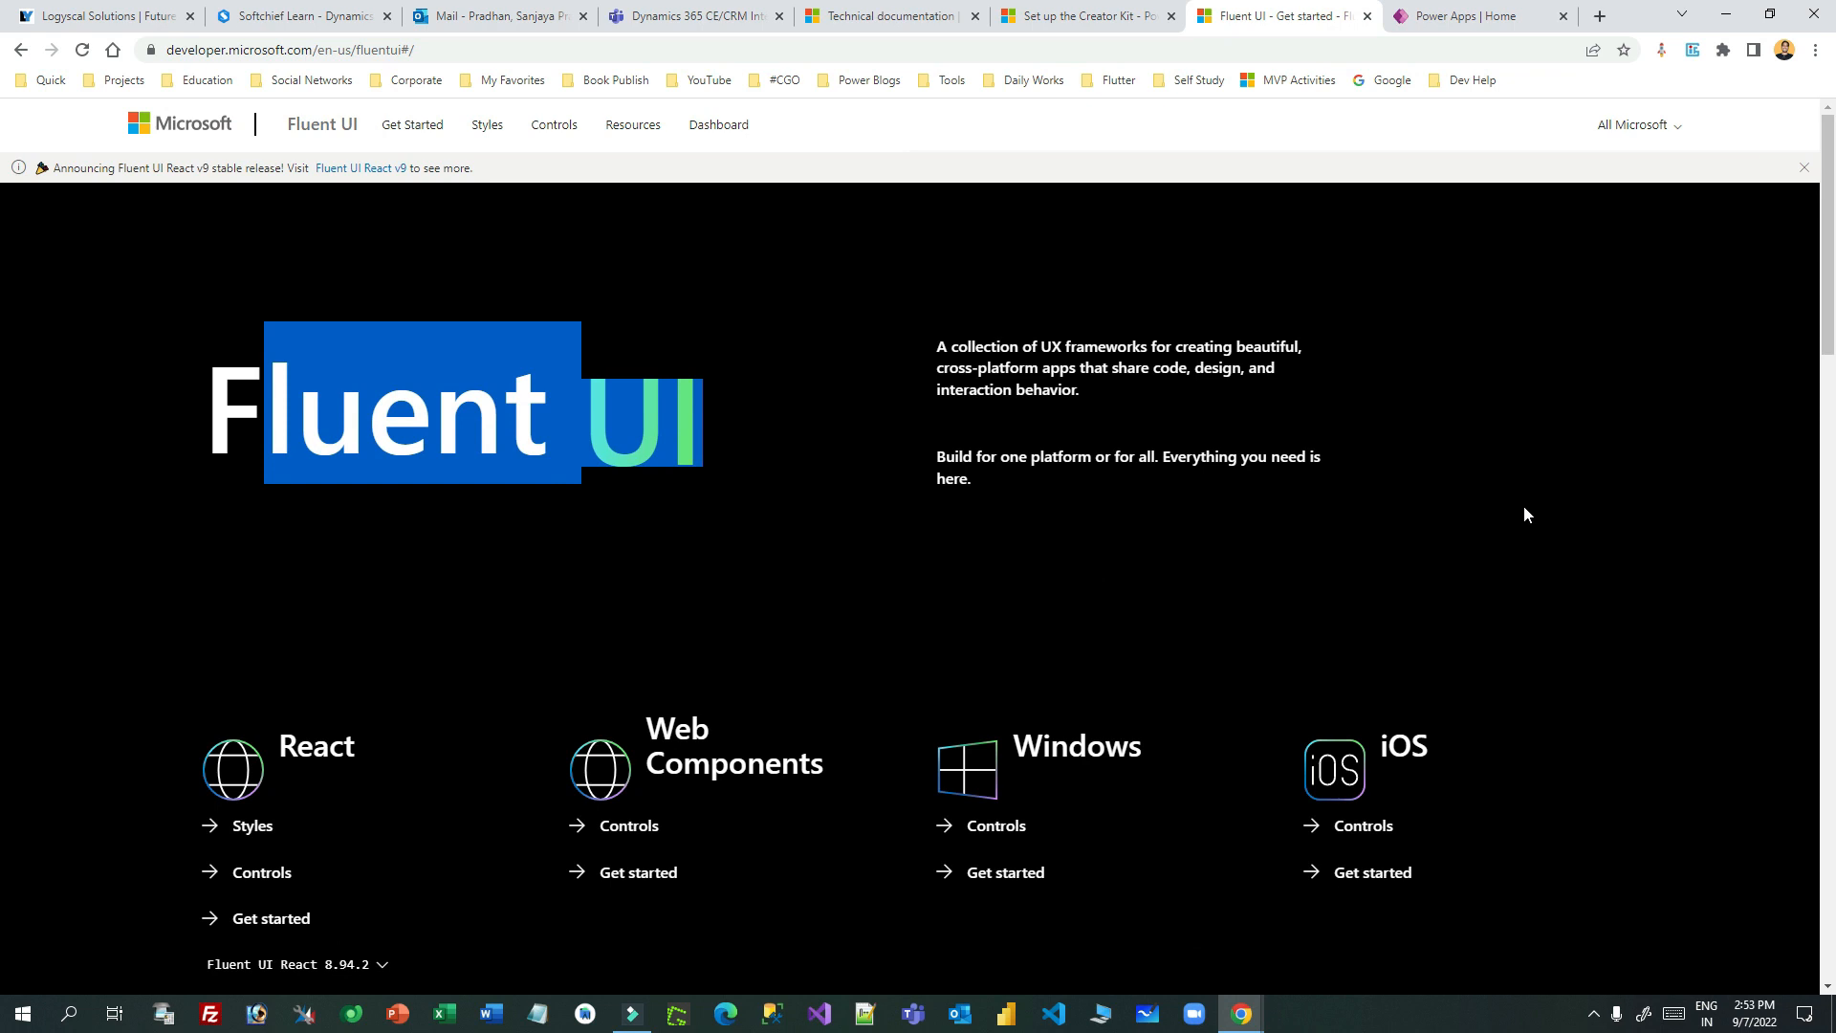
click(967, 428)
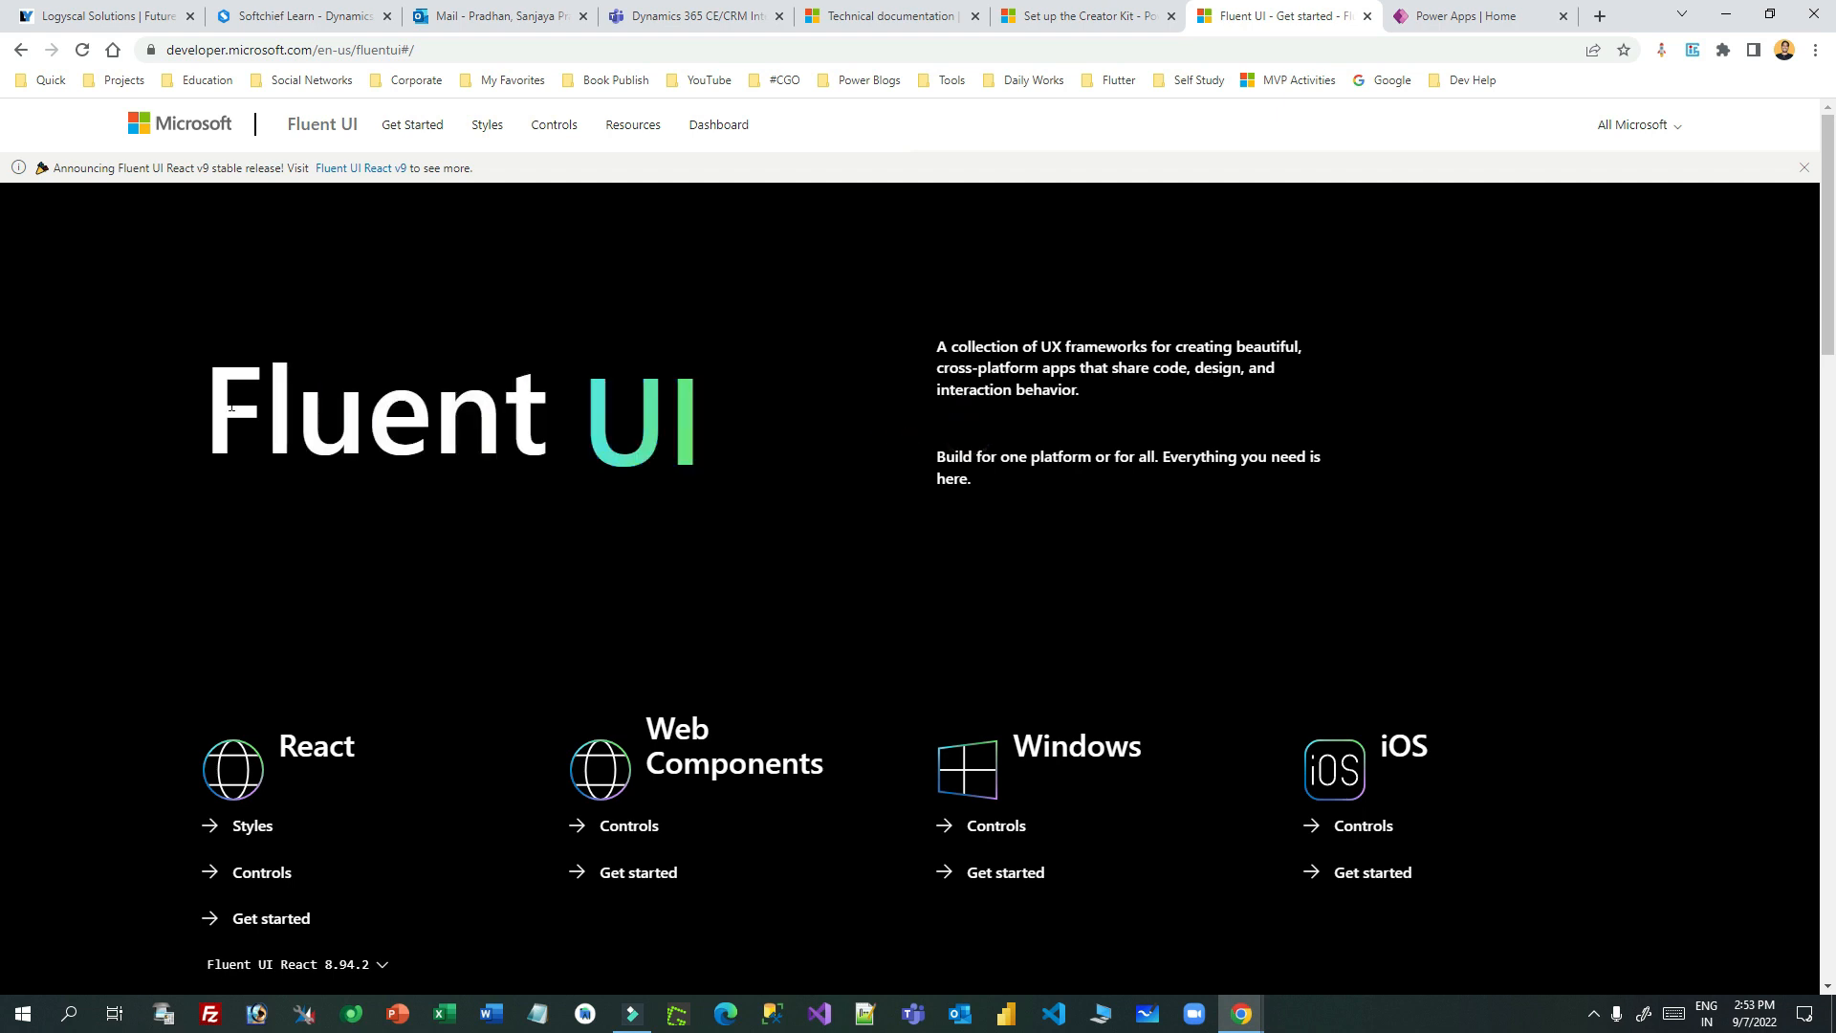
drag(232, 407, 727, 432)
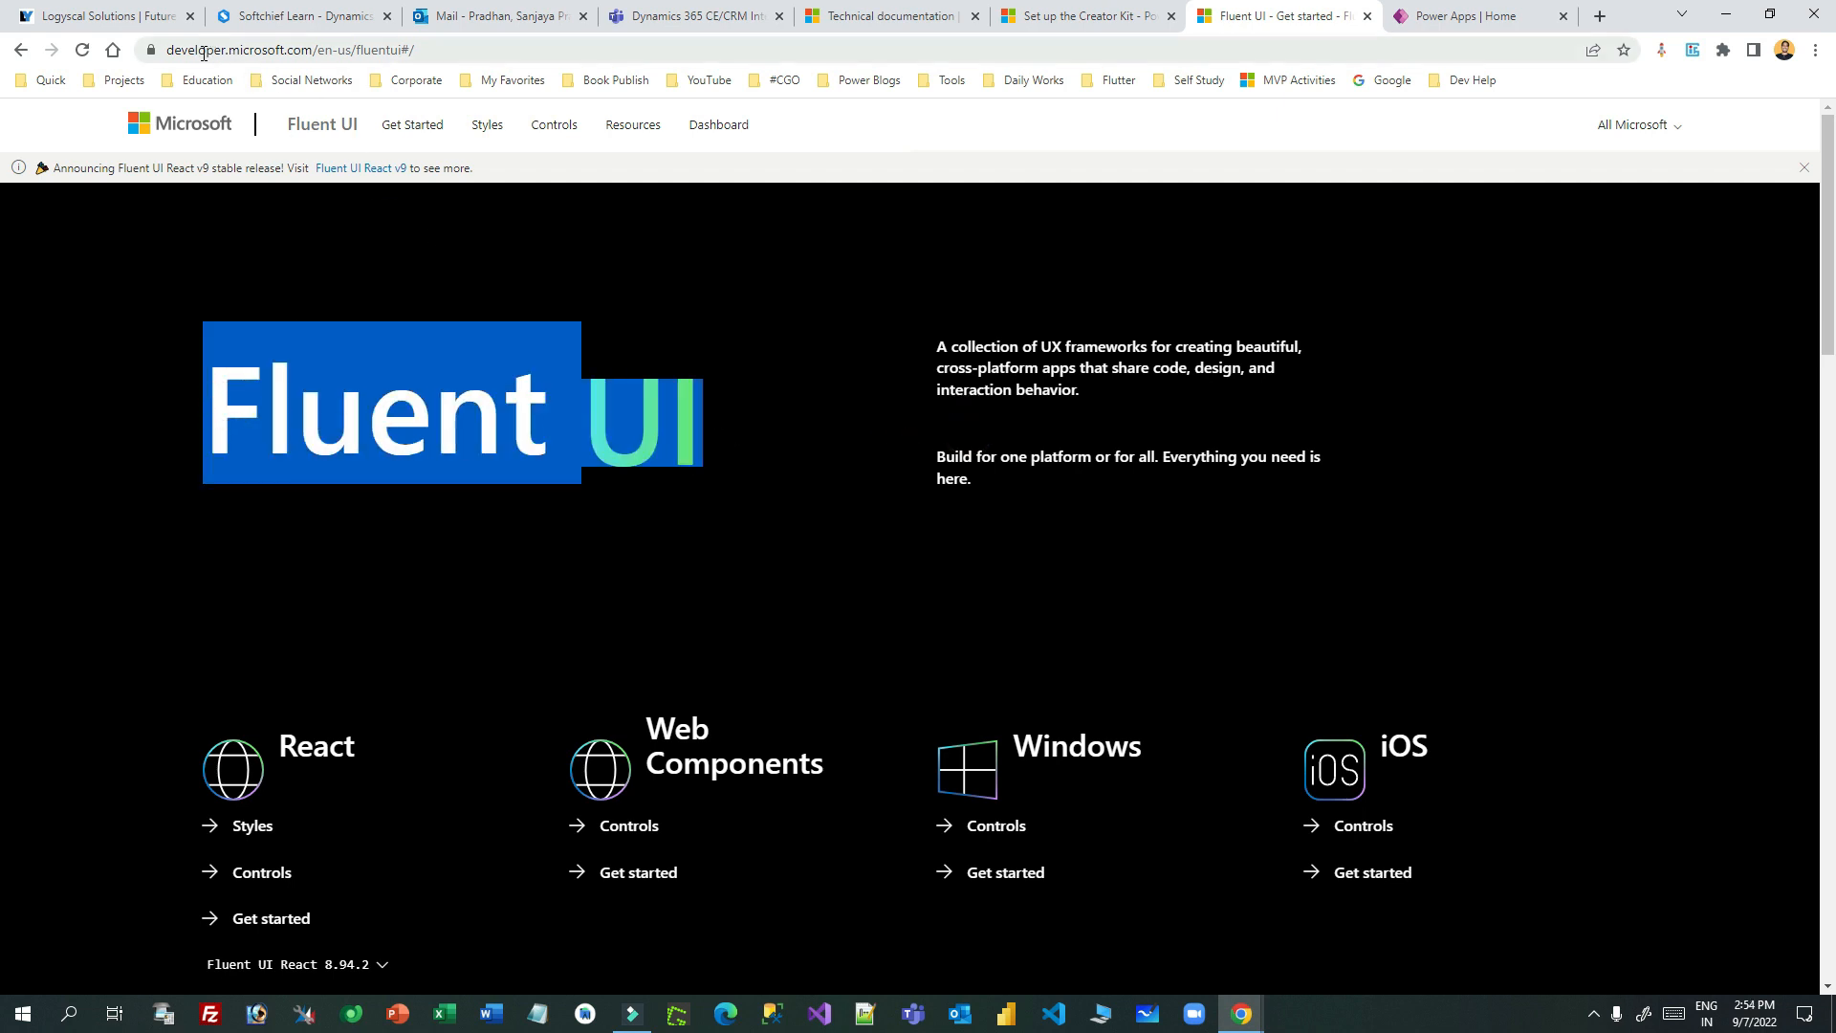
click(342, 386)
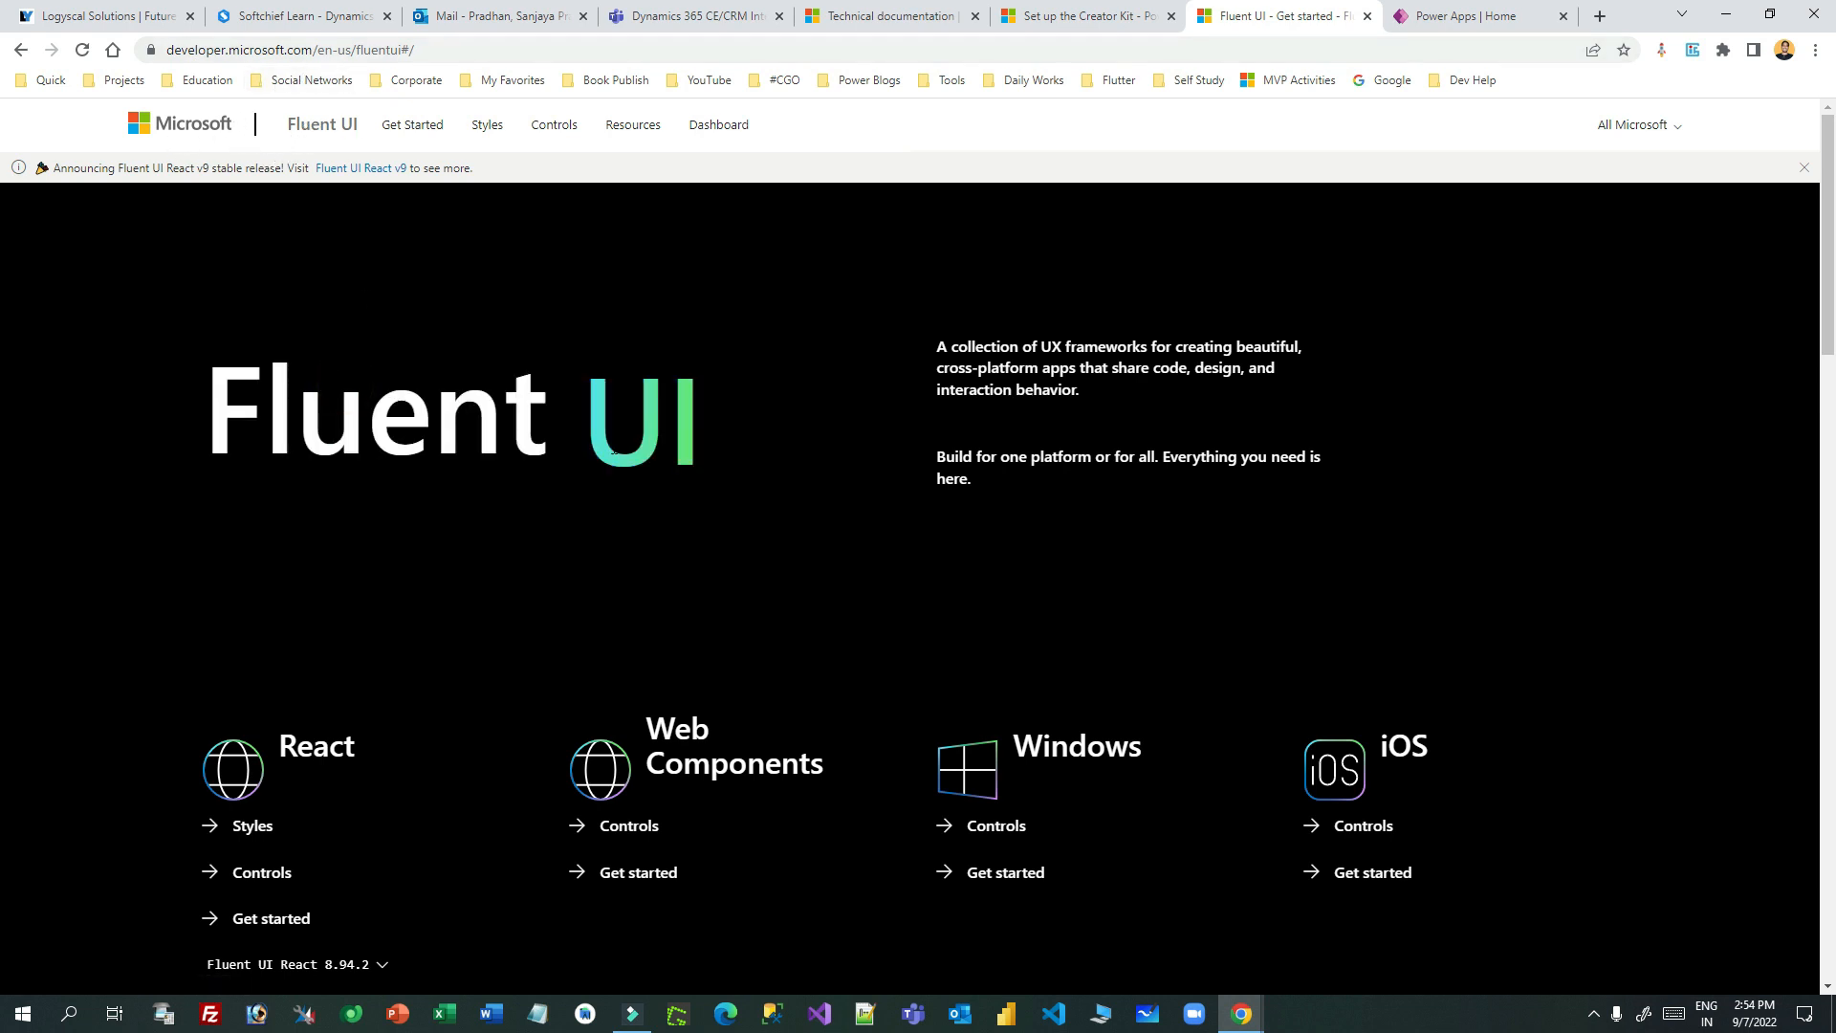
scroll(770, 440, down, 4)
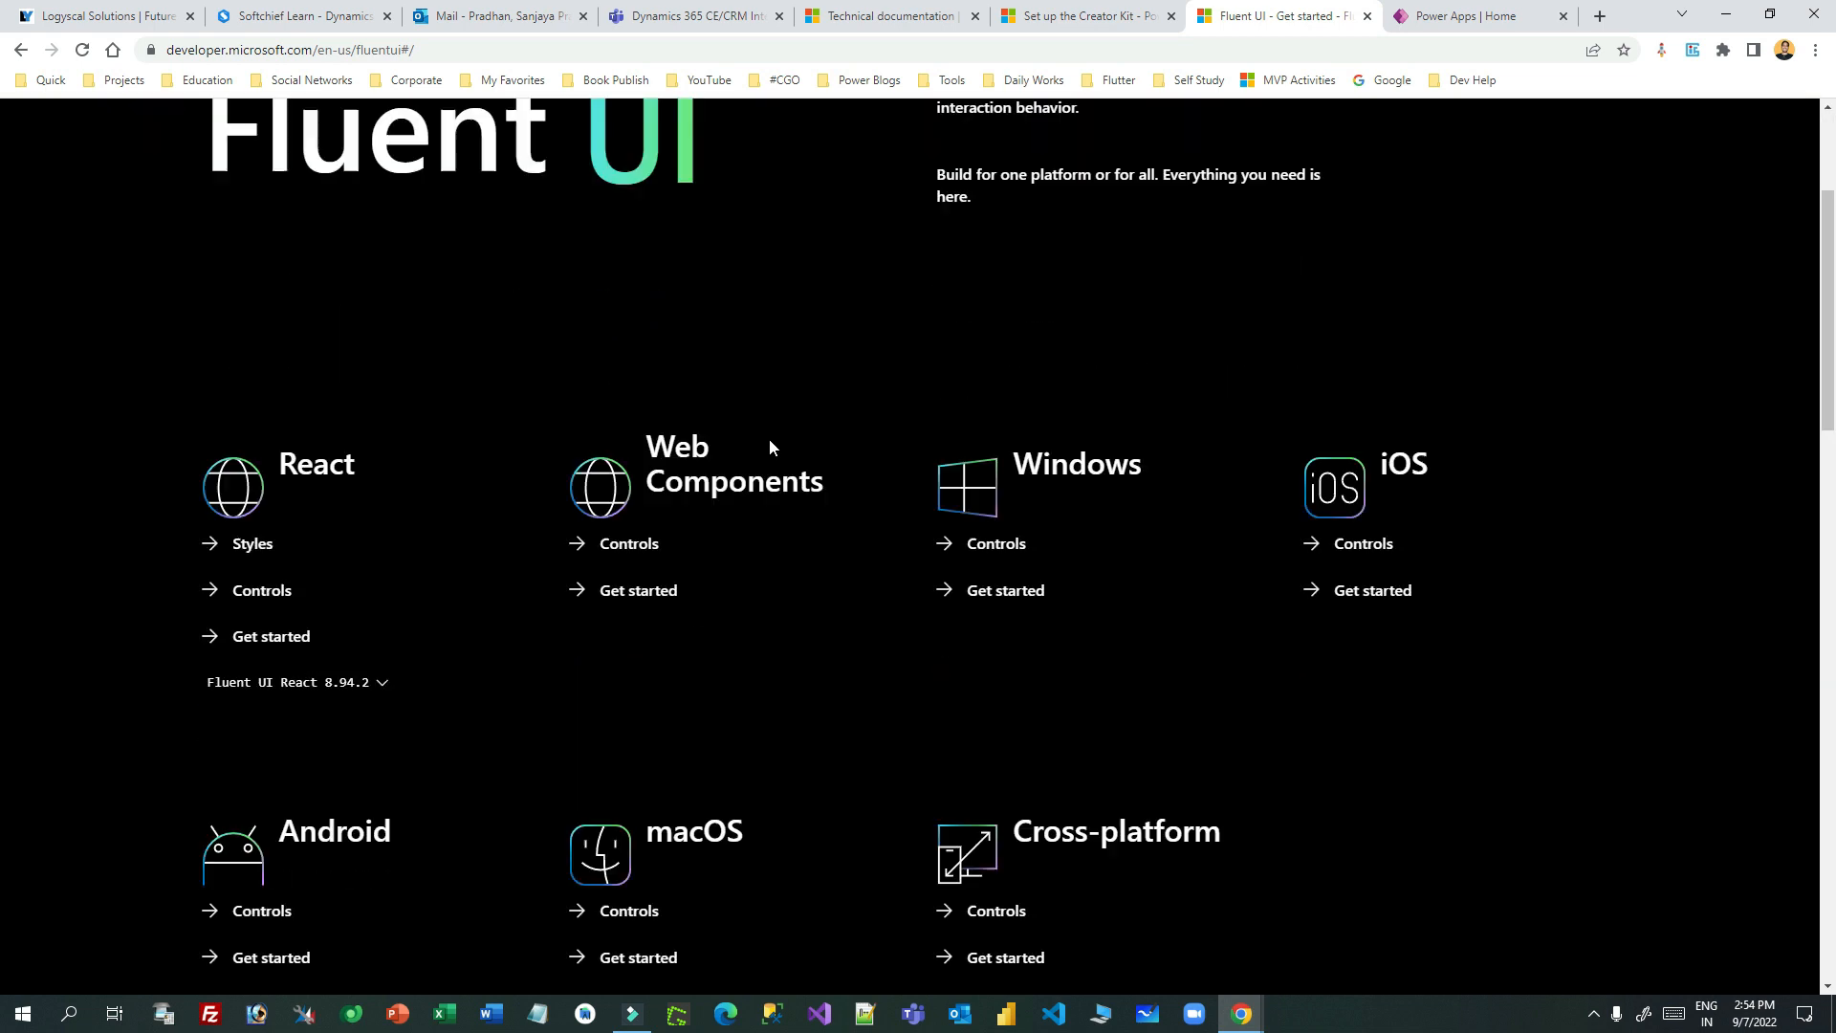
scroll(985, 481, up, 4)
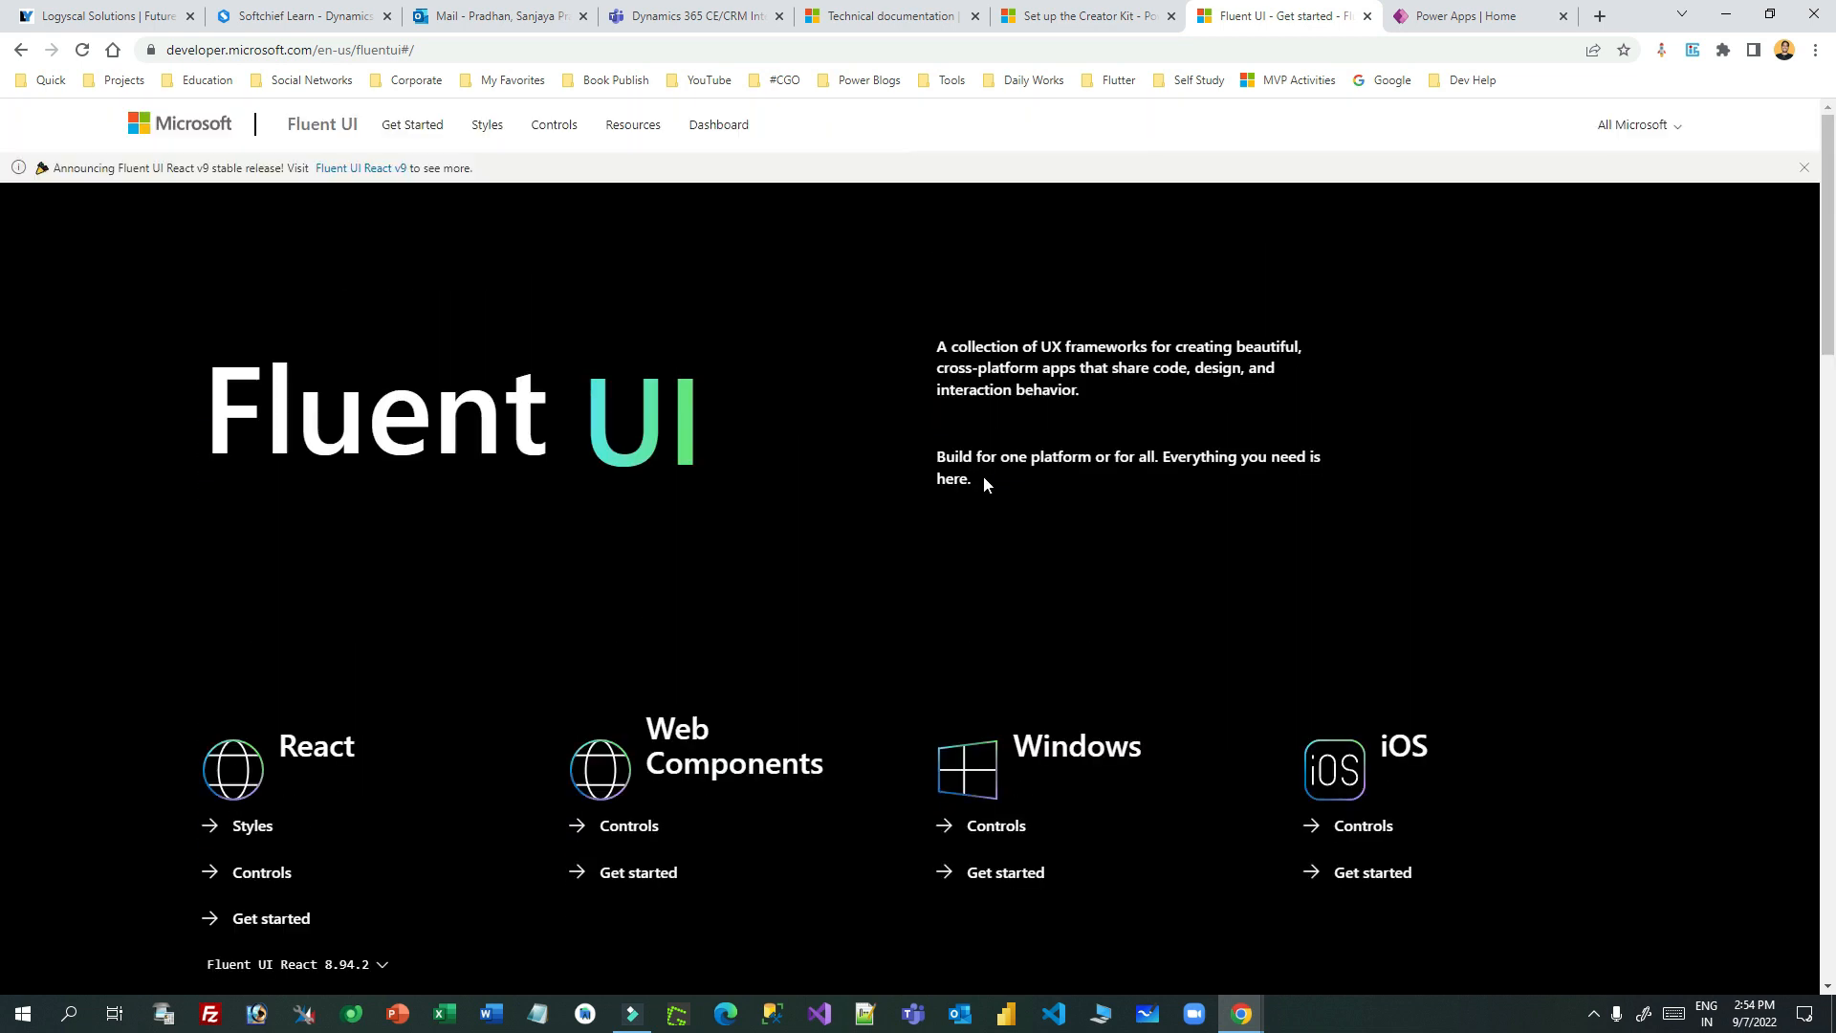
- Open the Controls catalogue and toggle between Web Components and React, ending on React
click(554, 125)
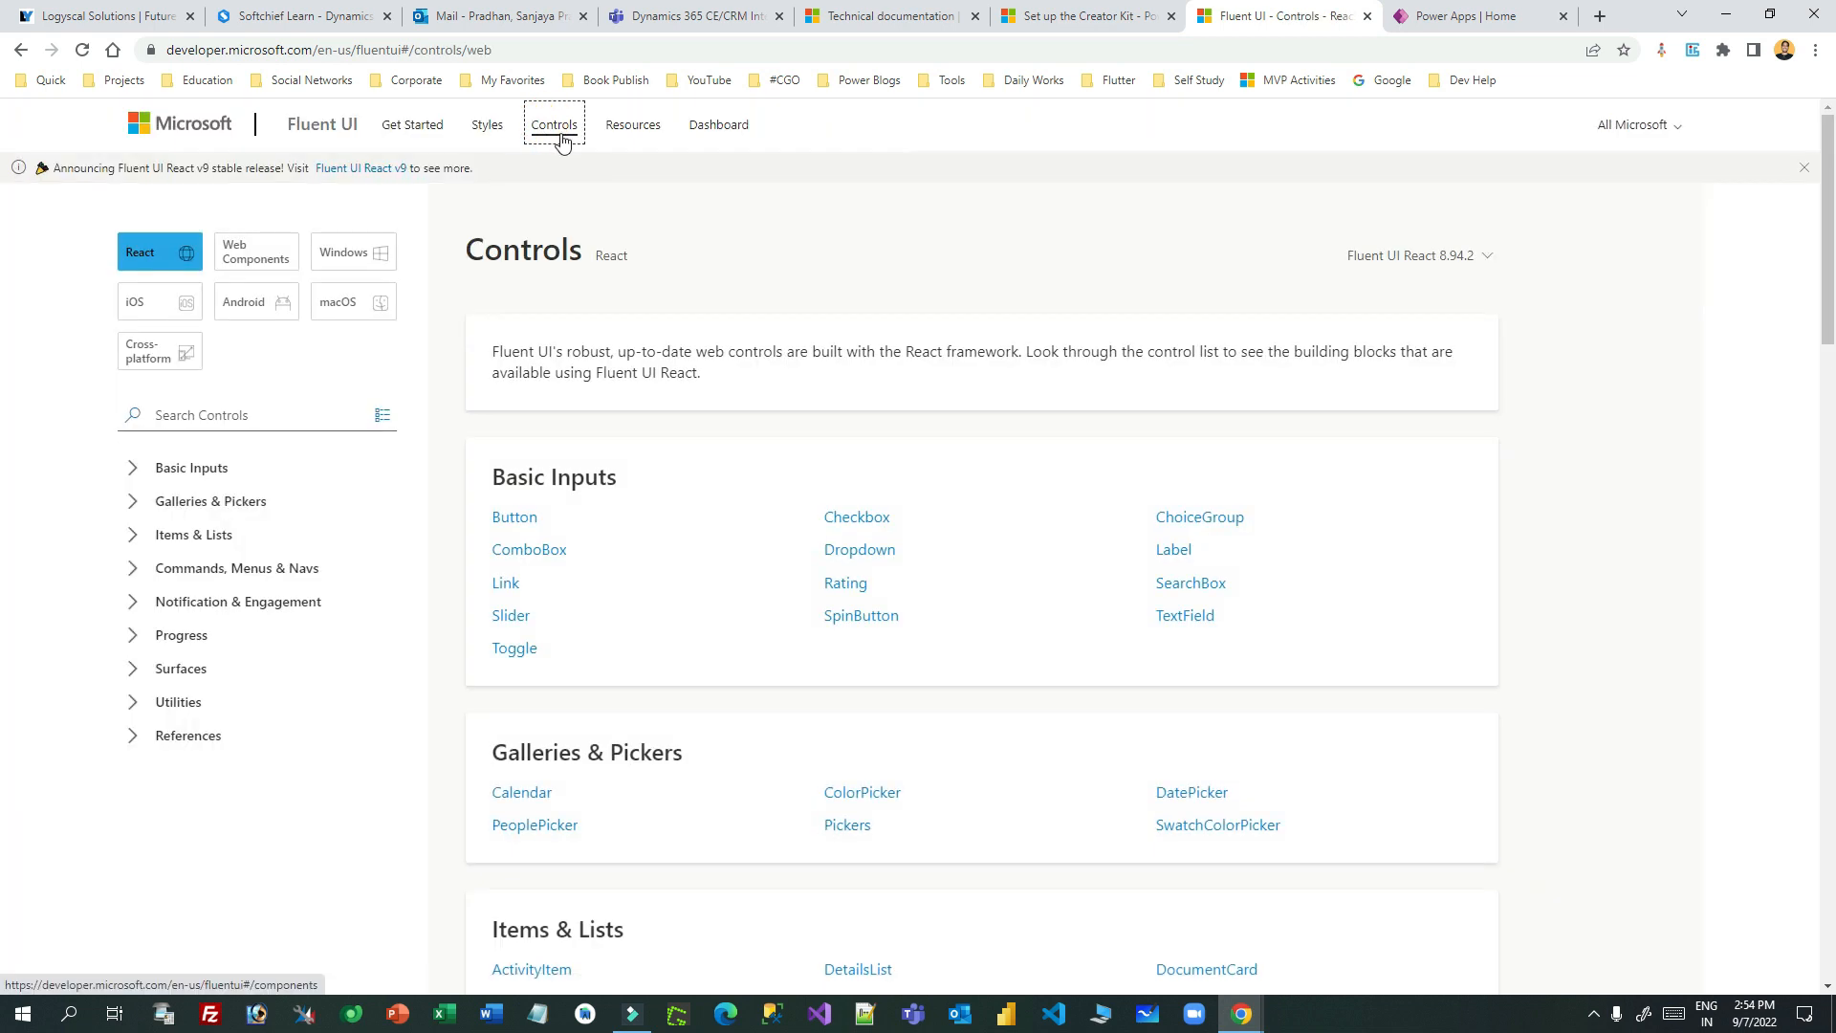
click(255, 265)
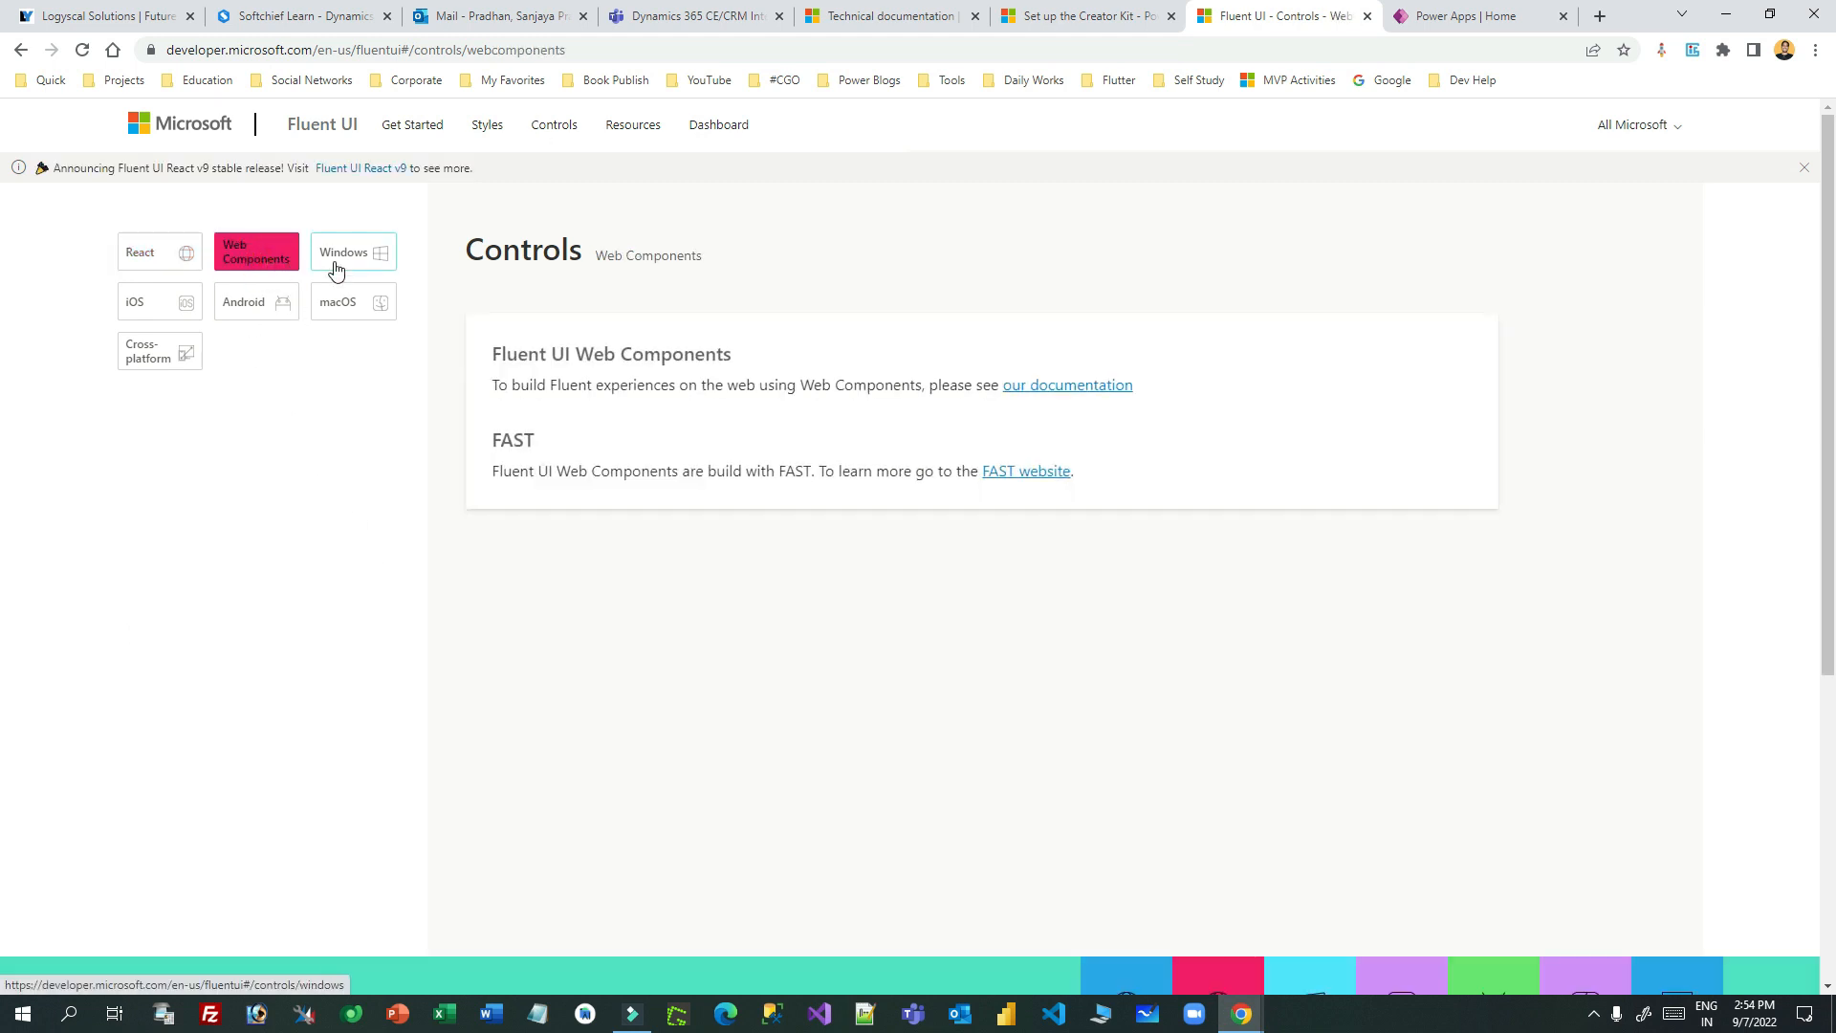
click(181, 254)
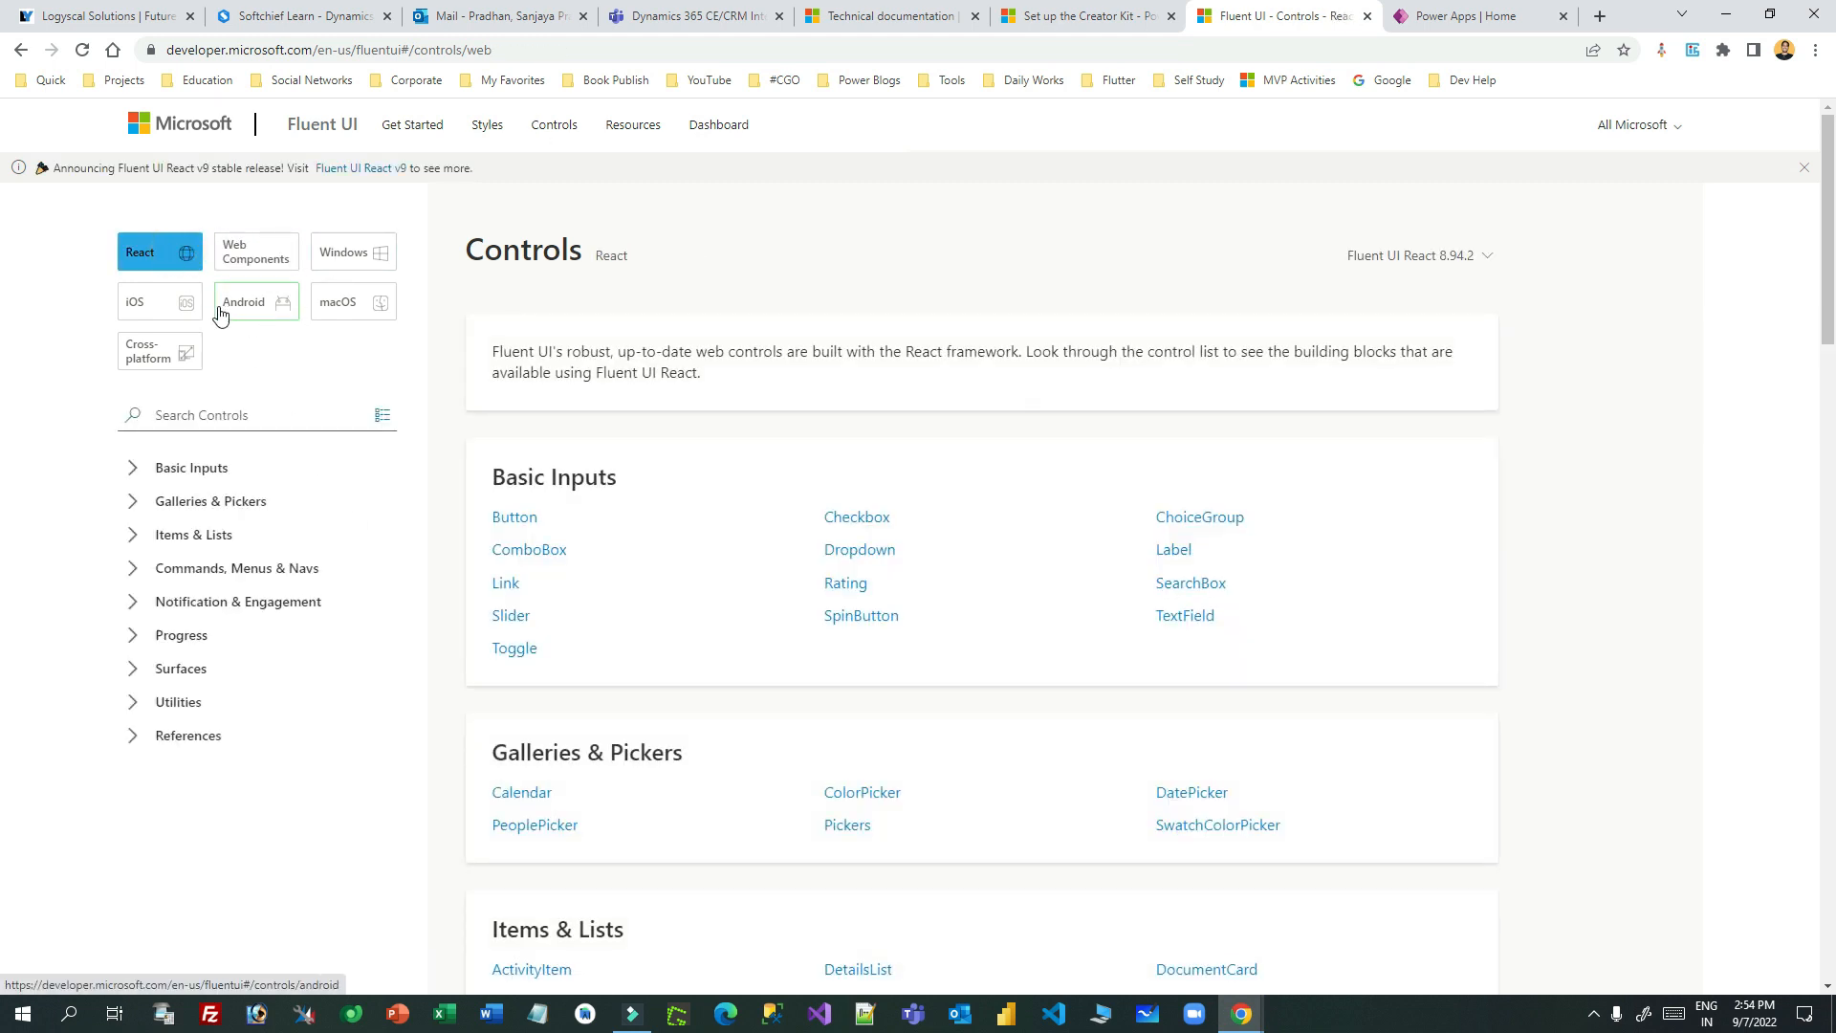
click(254, 266)
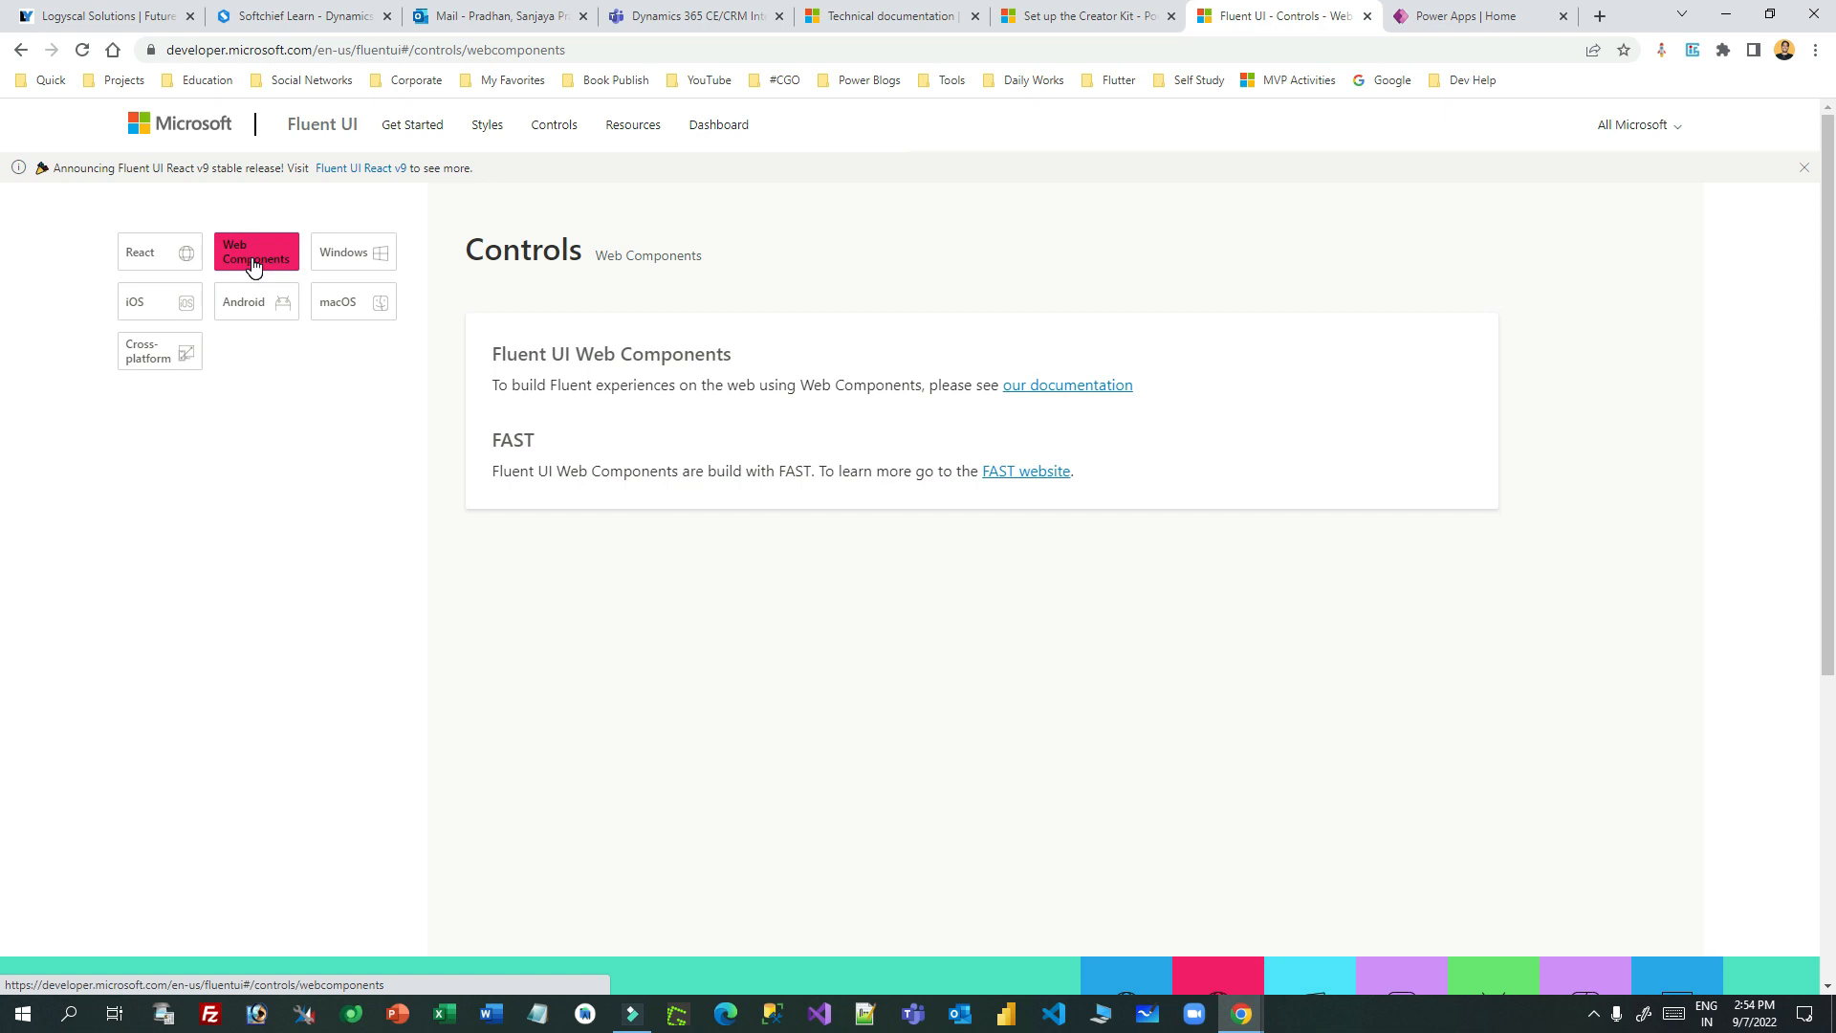
click(175, 256)
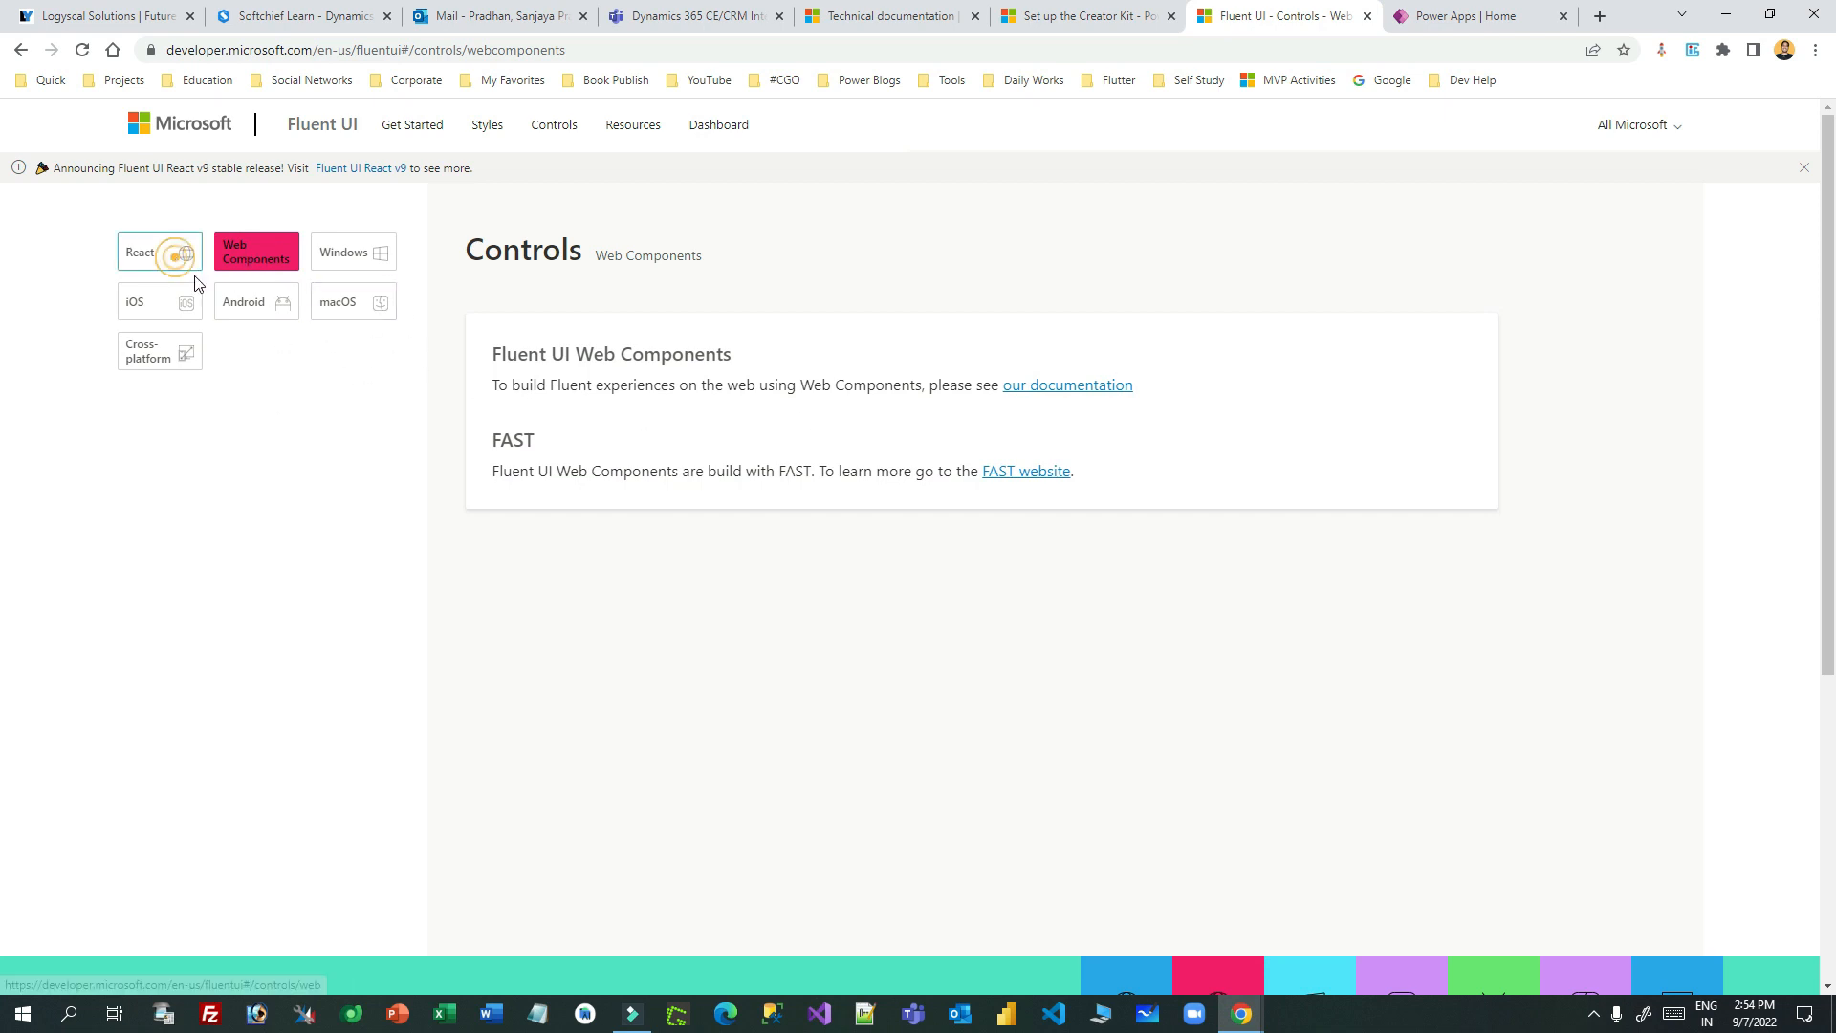
- Open the DetailsList page under Items & Lists and scroll to its 500-document Usage demo
scroll(191, 488, down, 1)
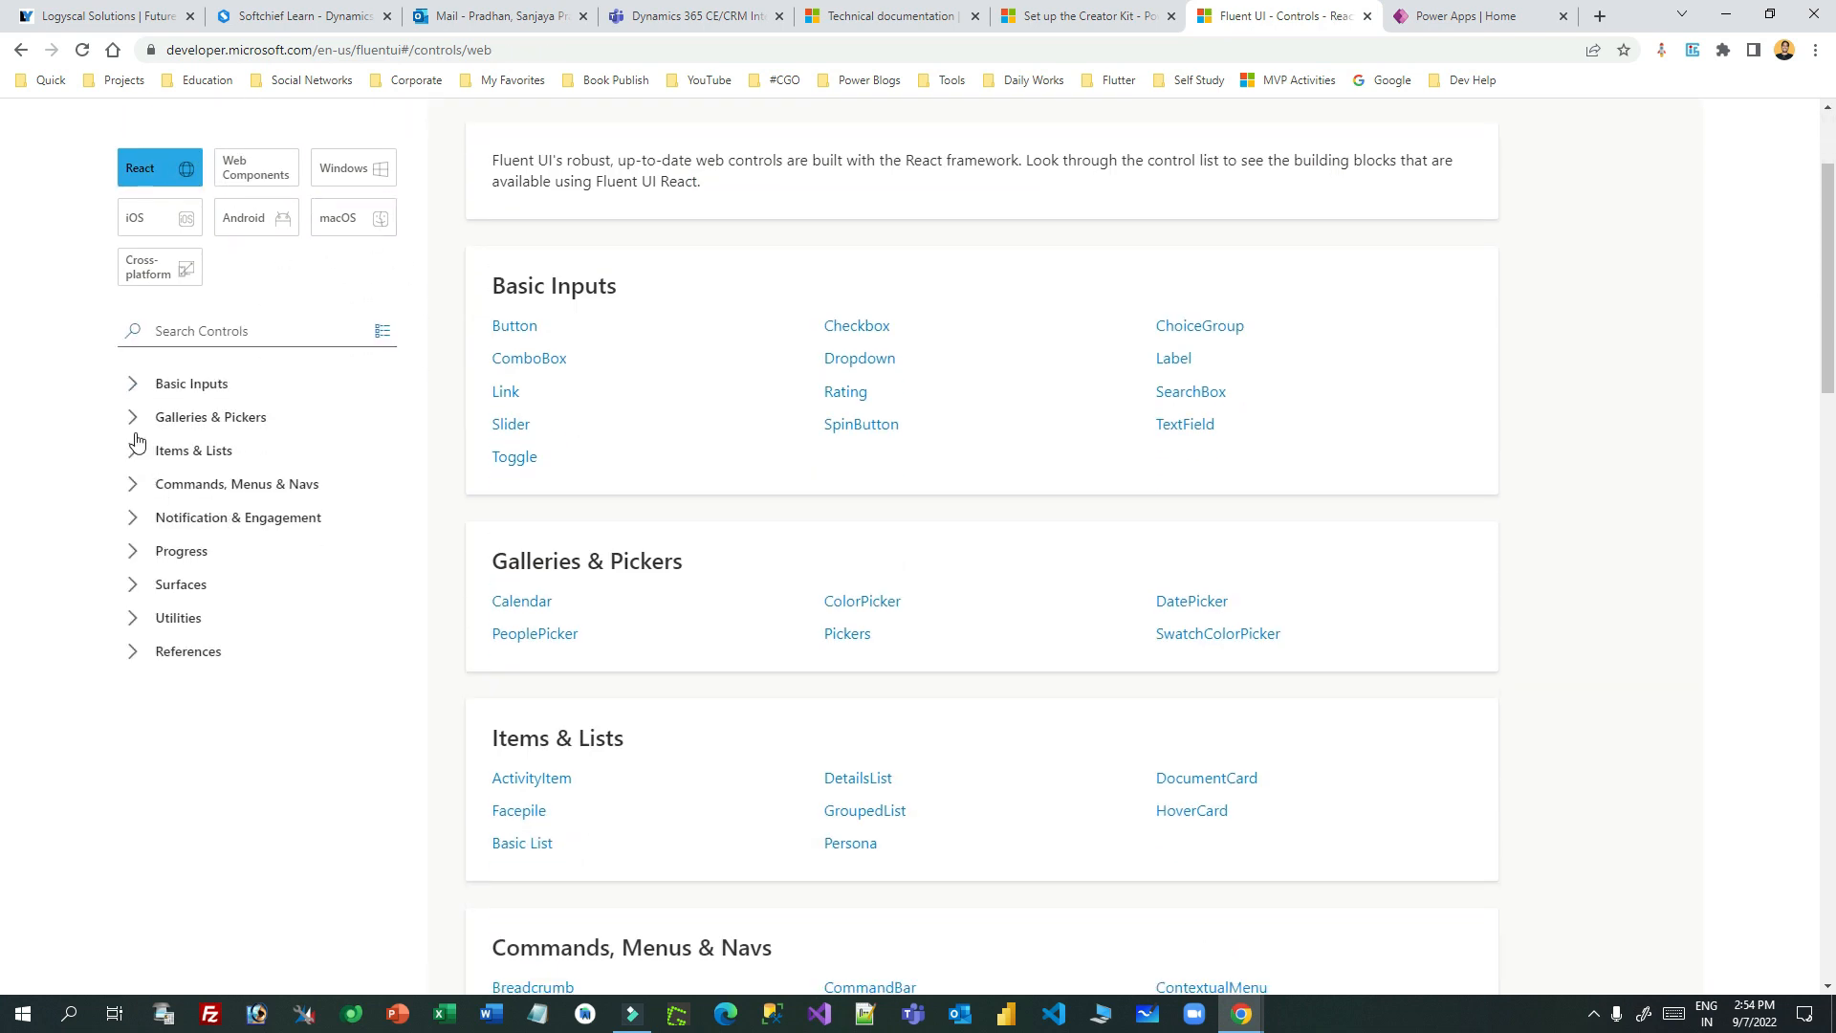
click(136, 447)
click(151, 524)
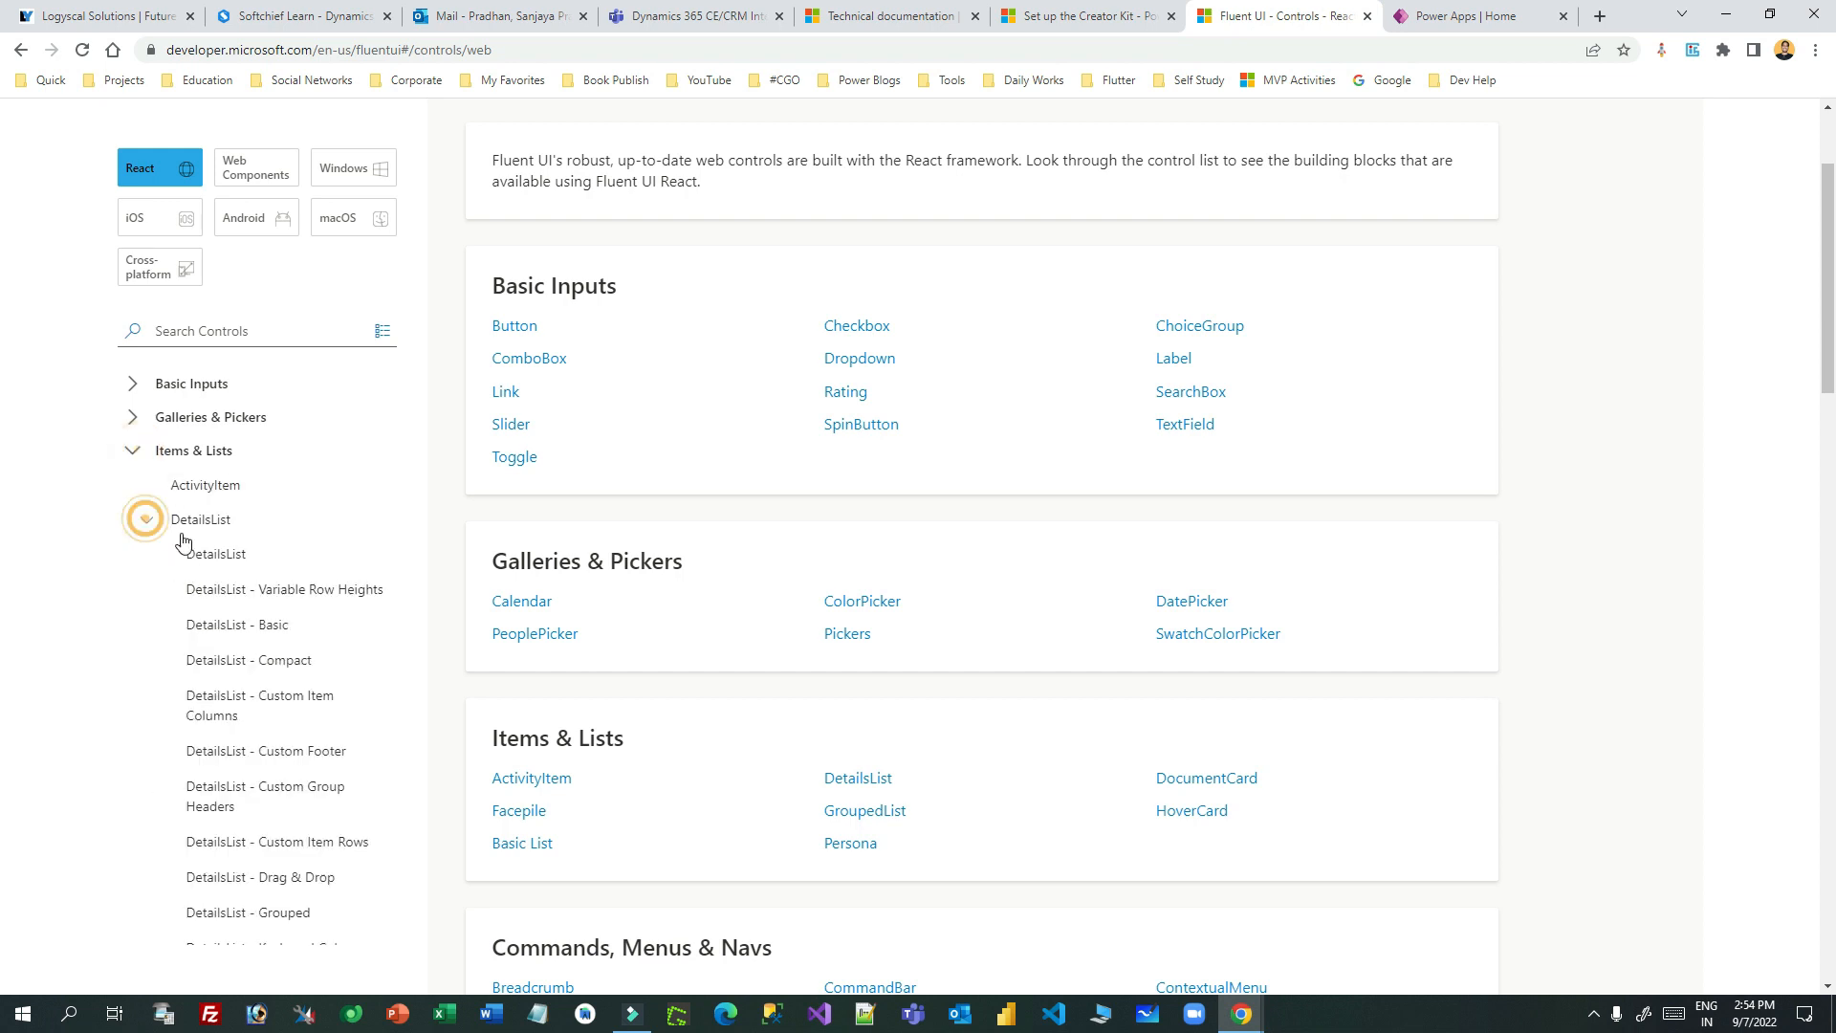
click(230, 553)
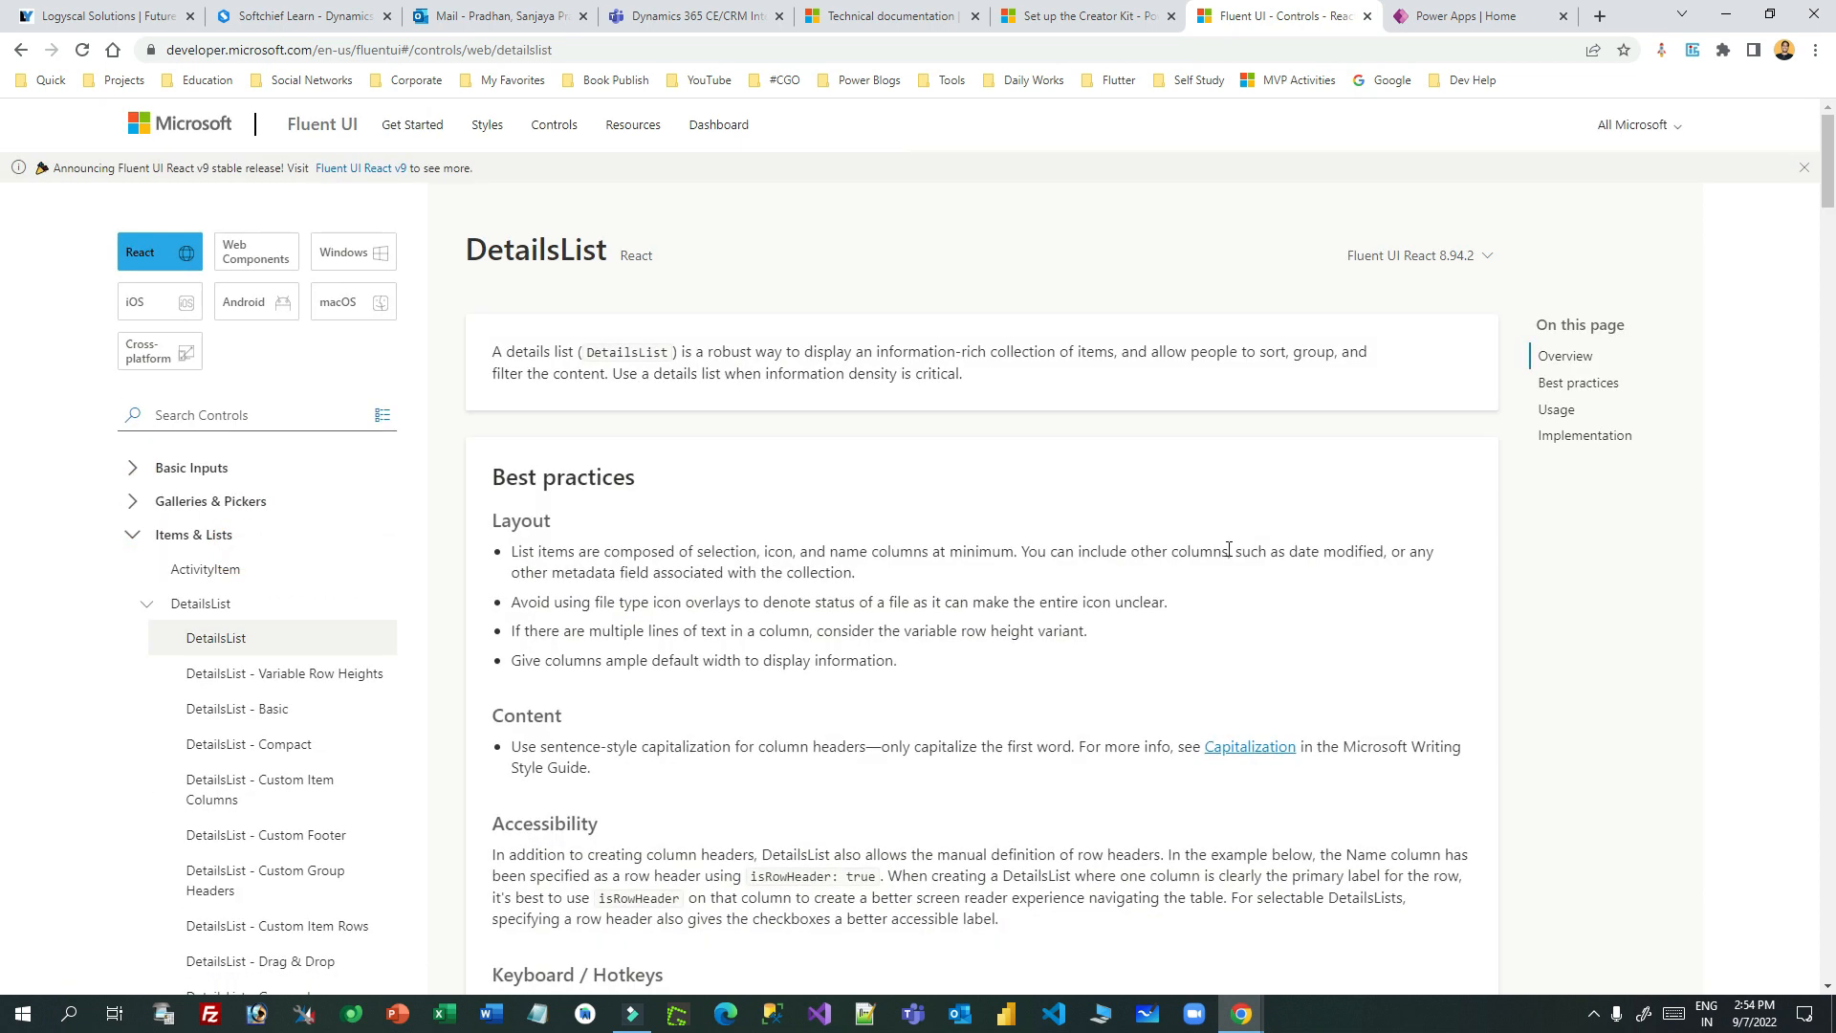
scroll(1233, 539, down, 15)
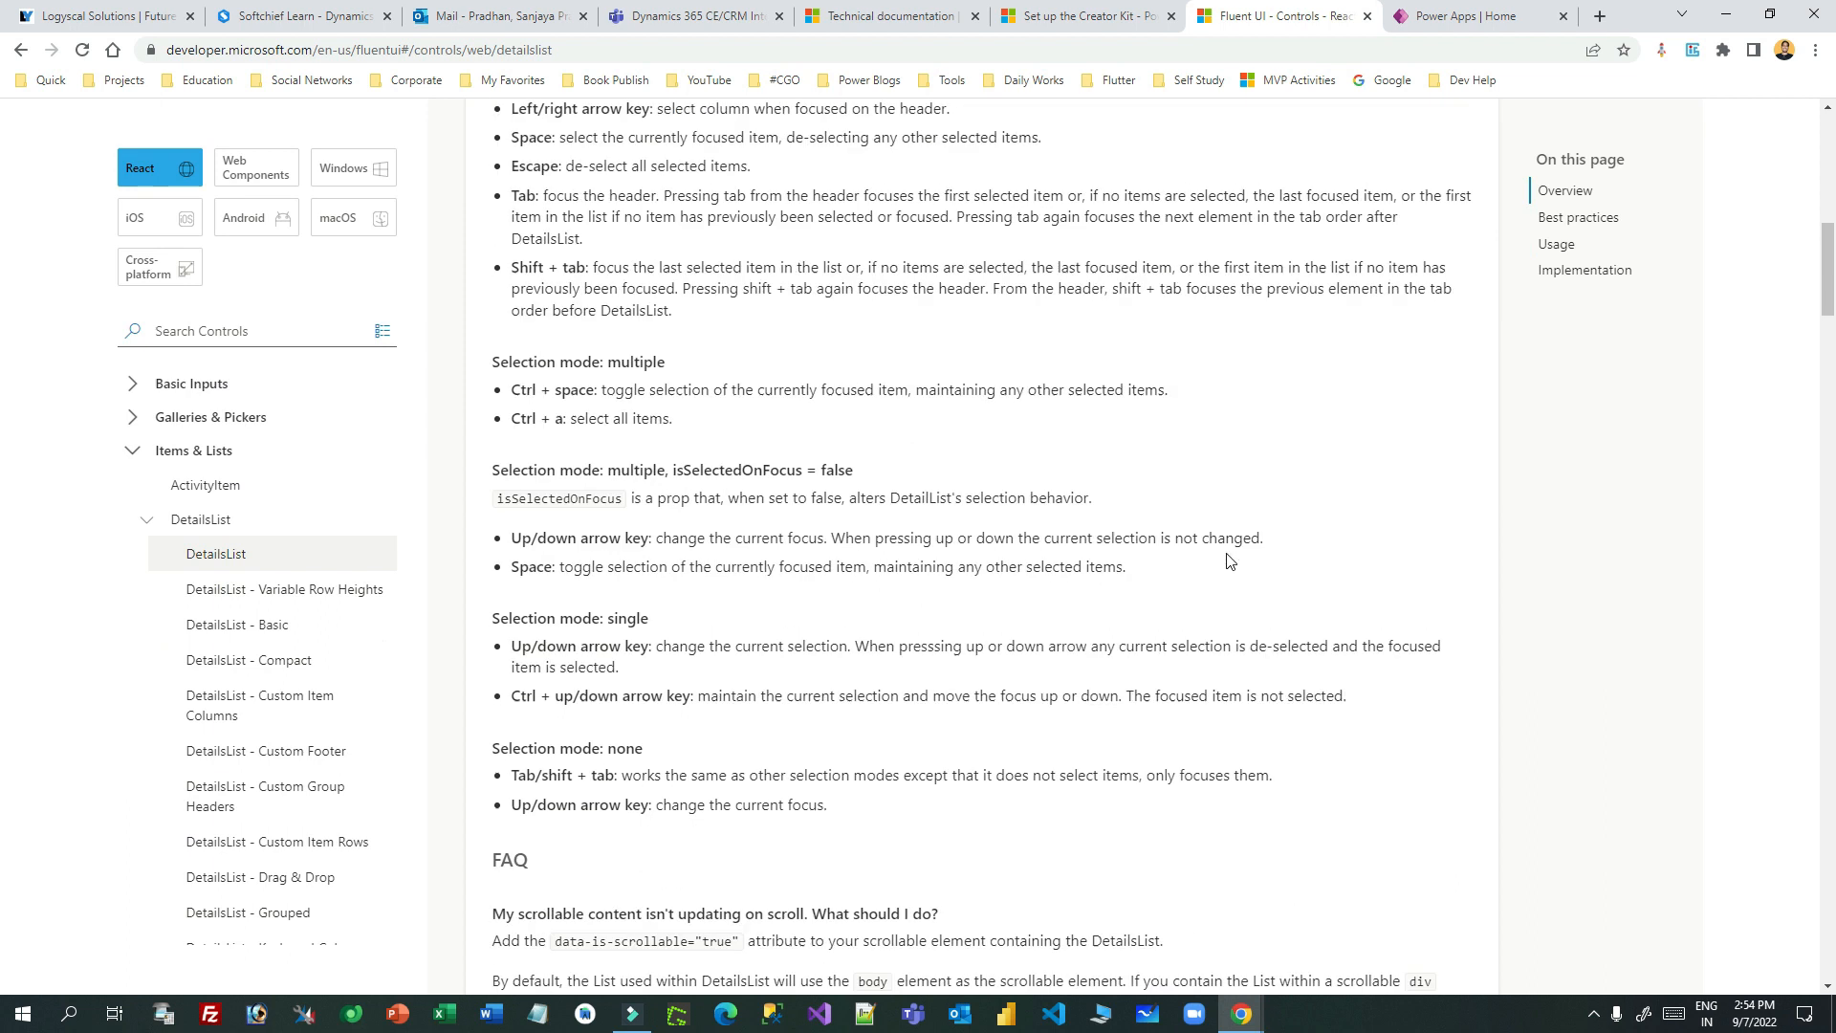
scroll(1229, 561, down, 10)
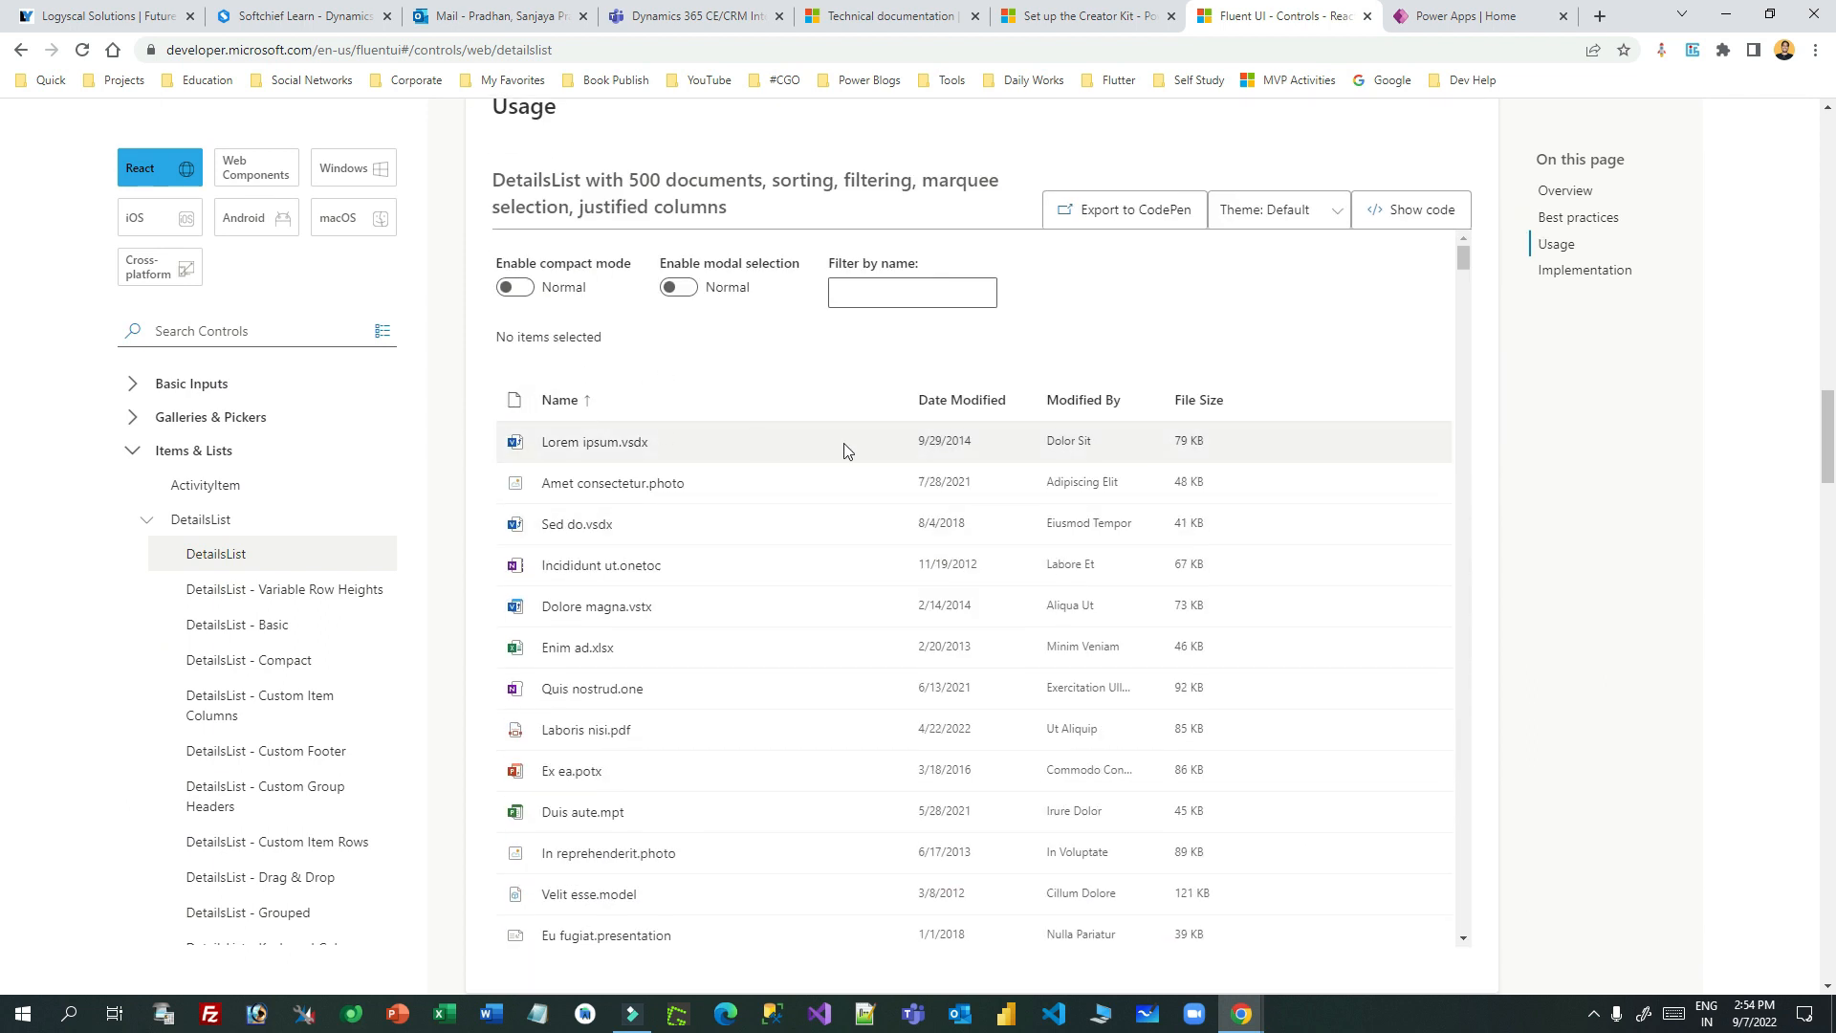
scroll(956, 526, down, 4)
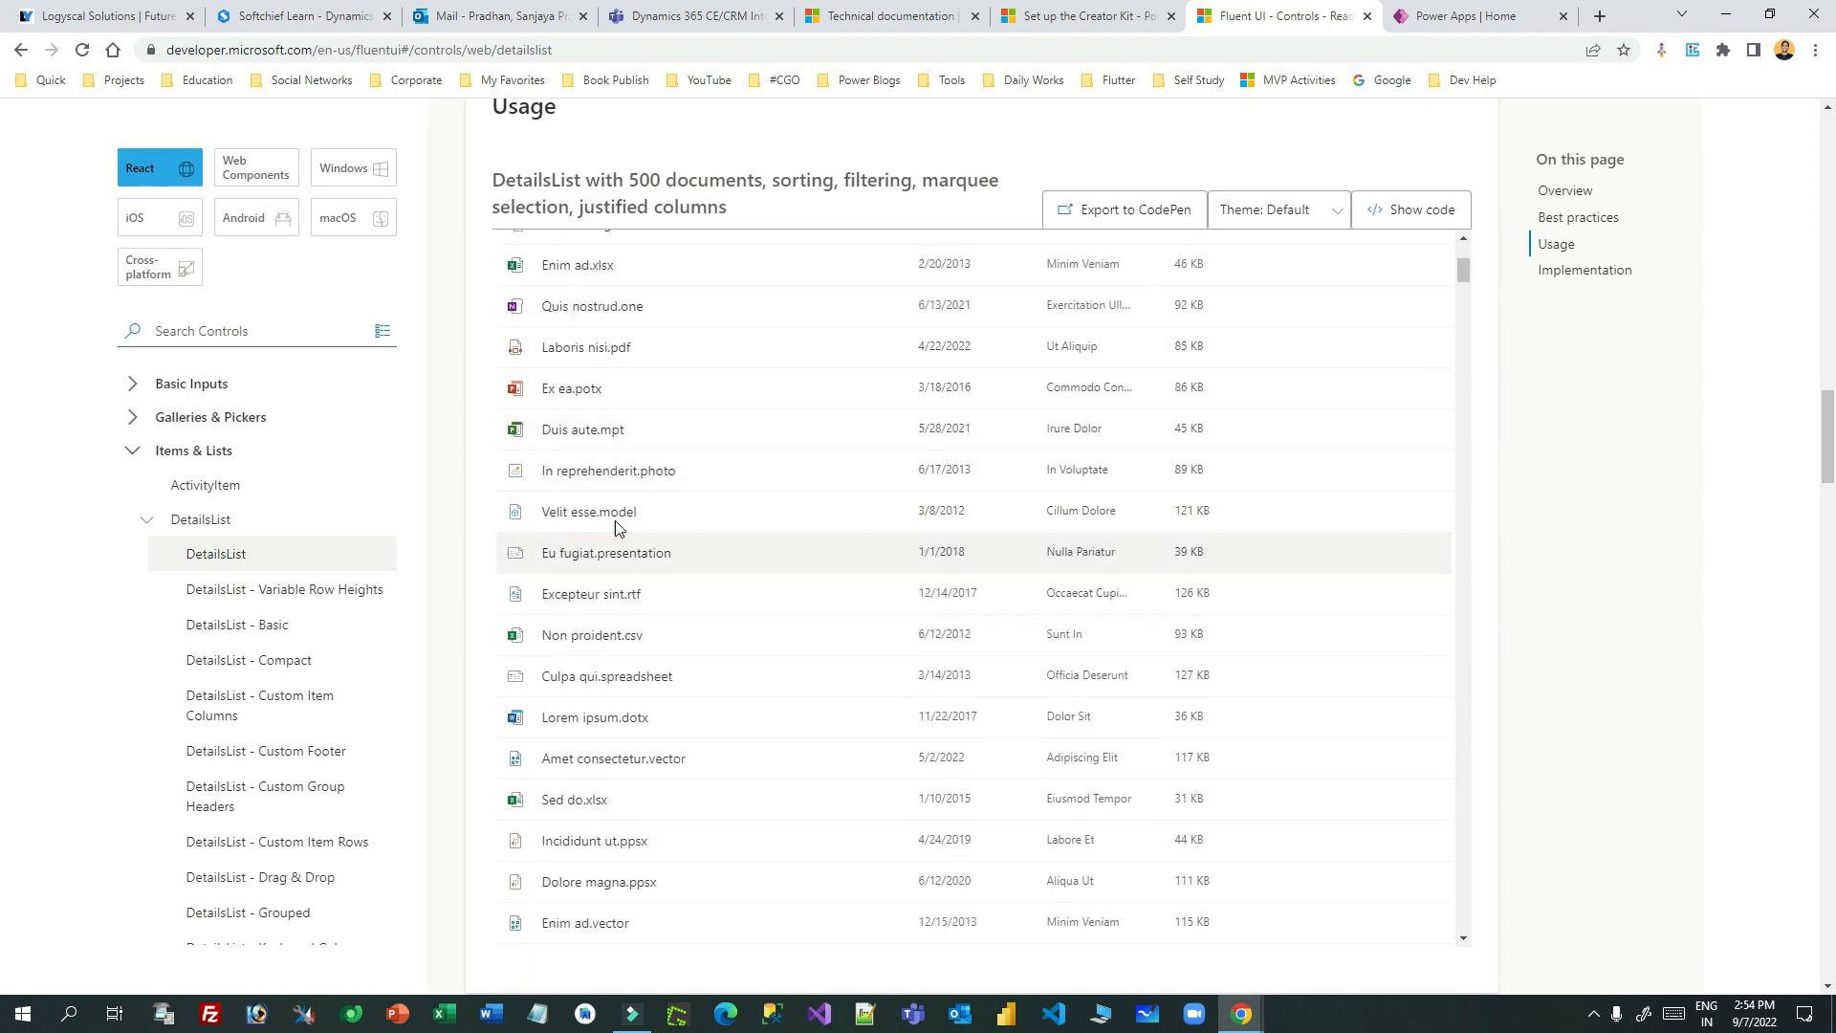
scroll(806, 417, up, 6)
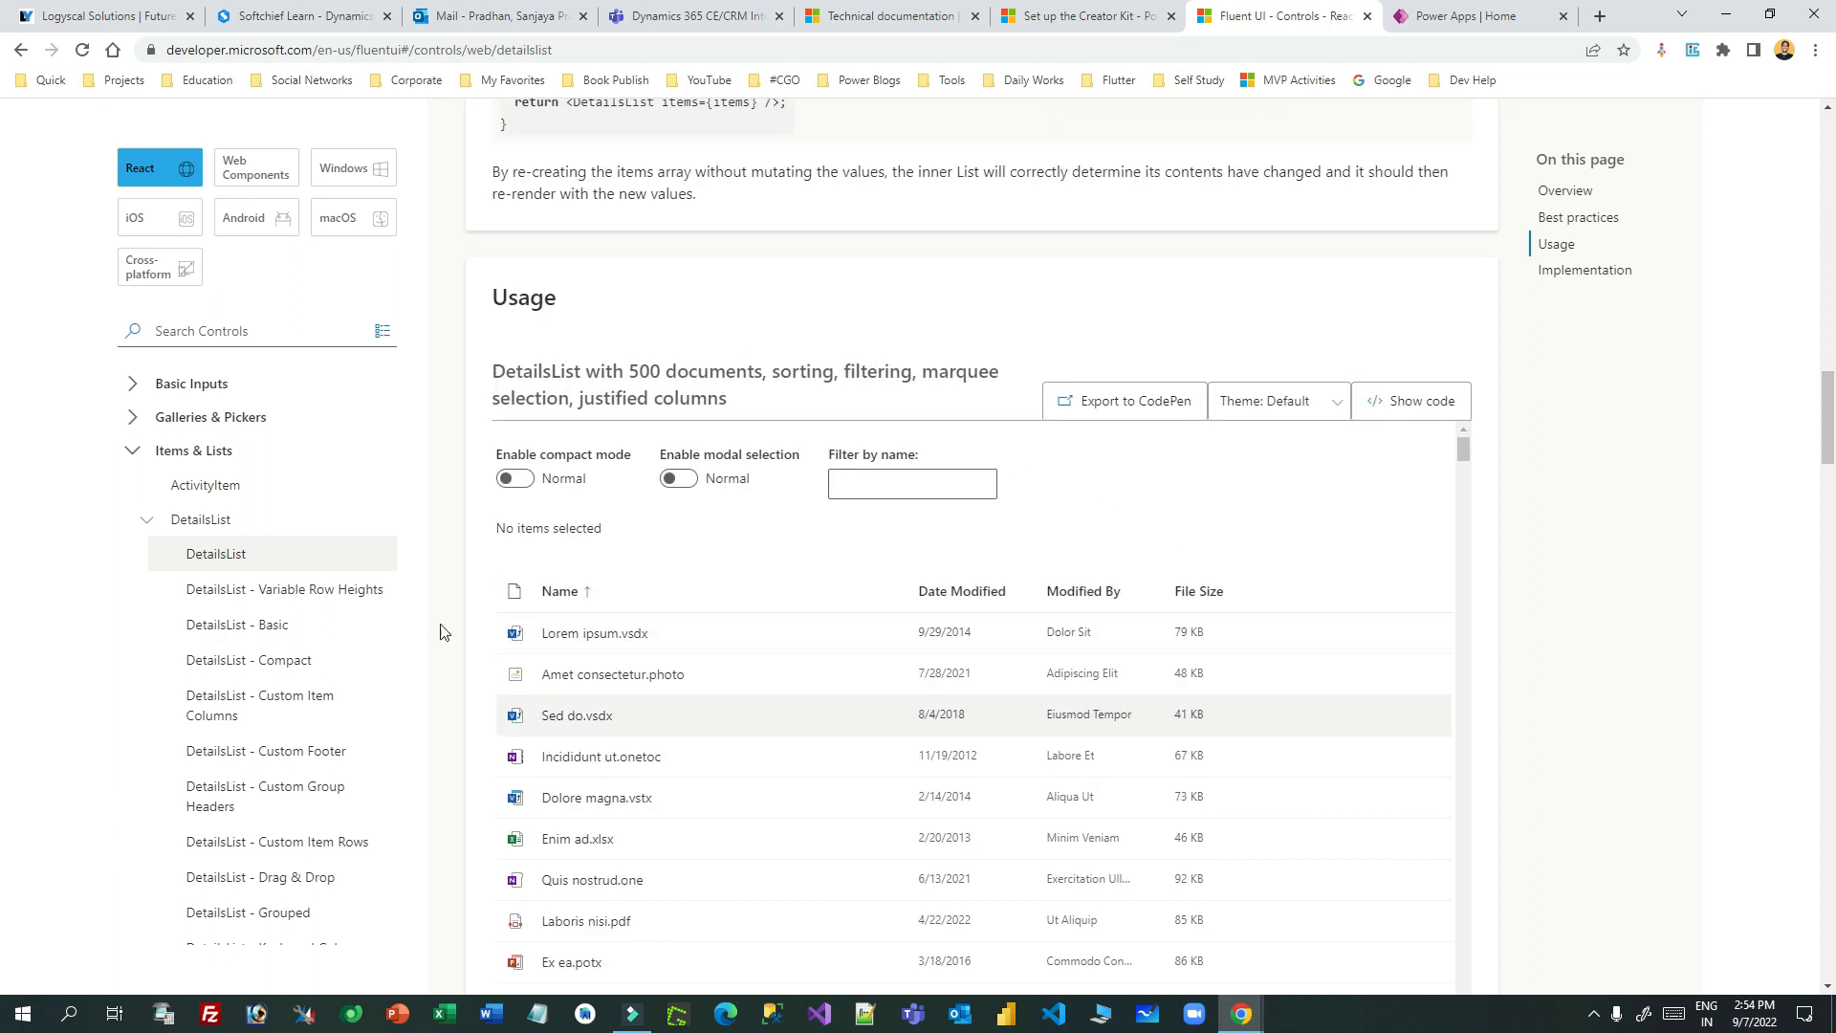
scroll(765, 669, down, 2)
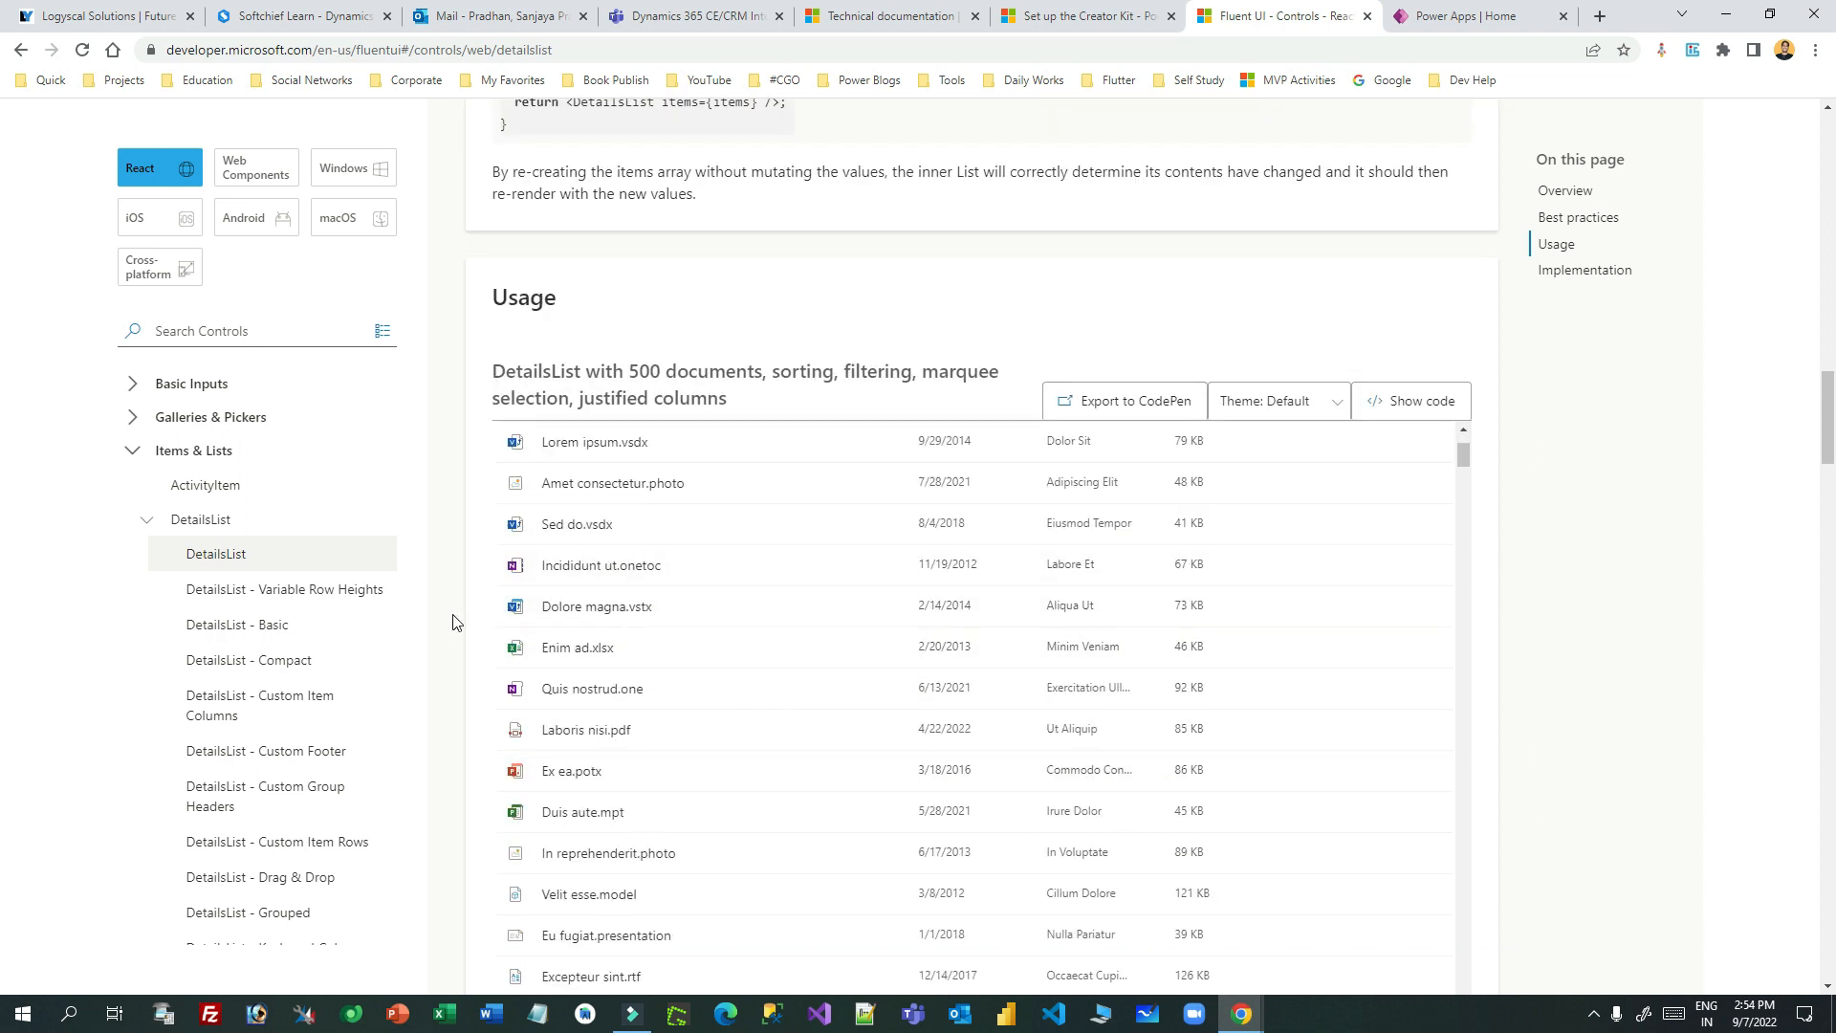
- Open the Button page under Basic Inputs and scroll to its Usage demos
click(136, 384)
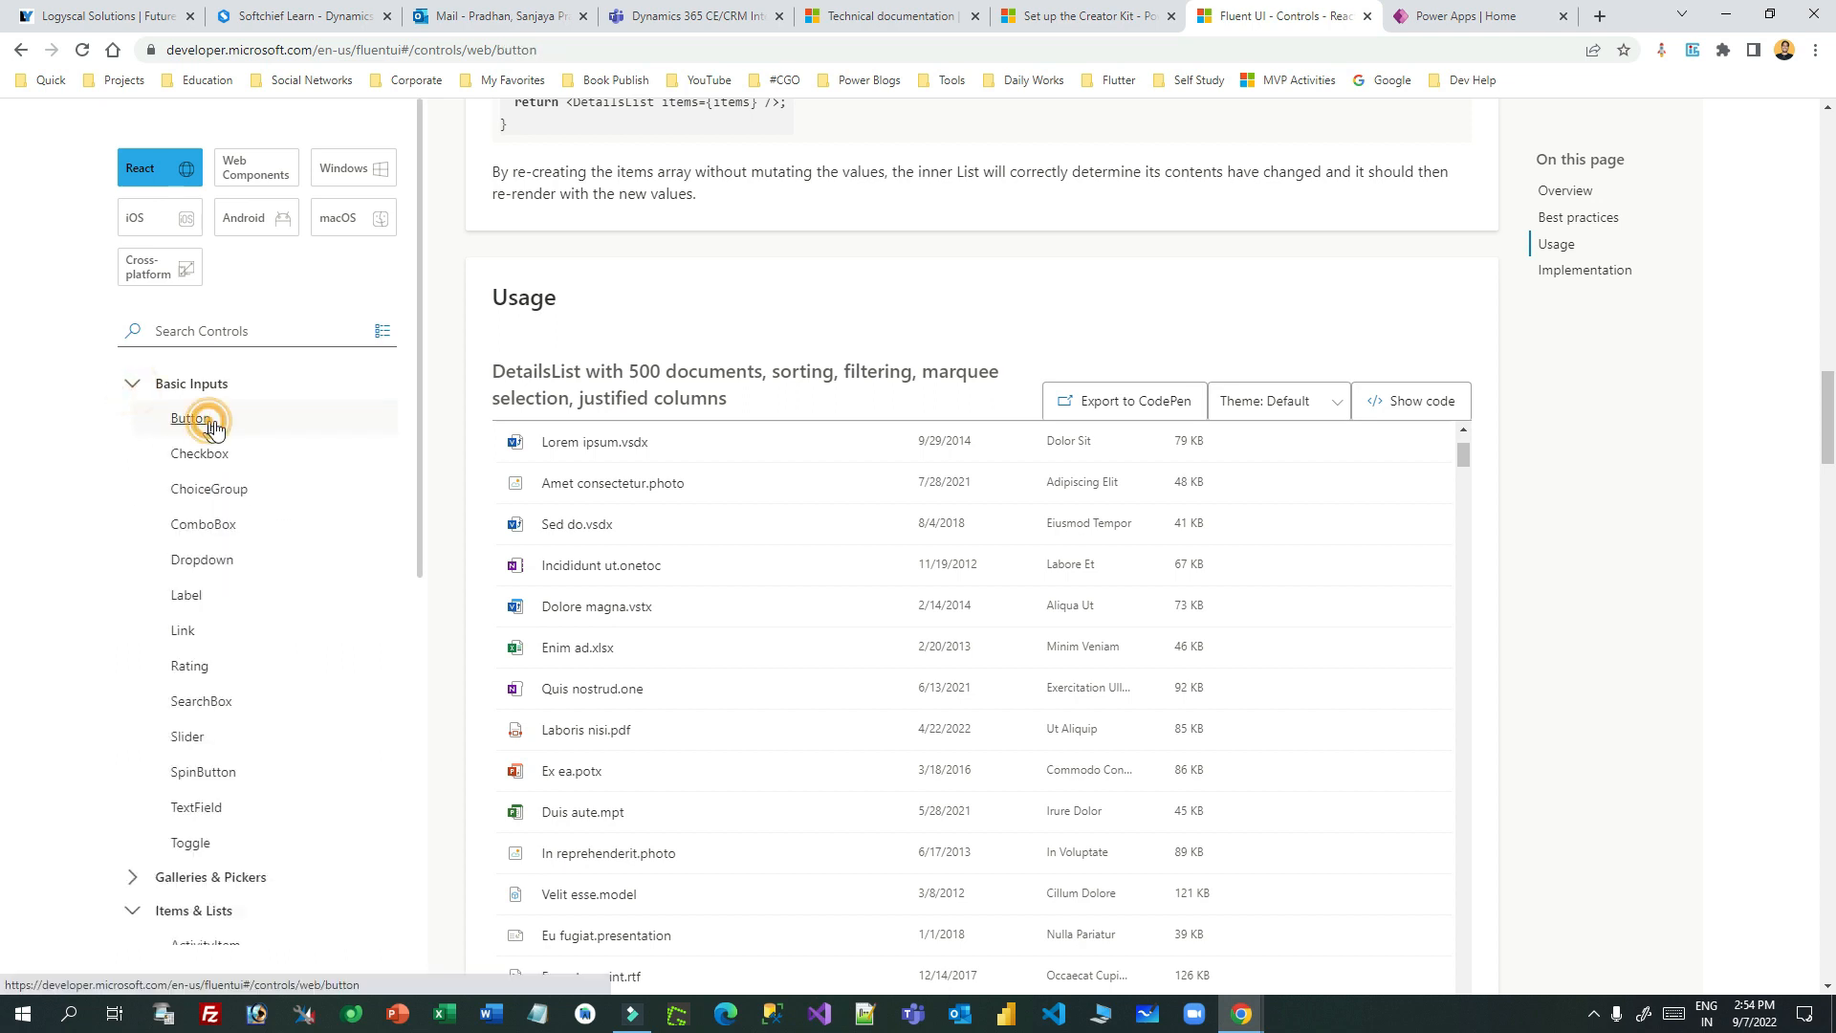
click(196, 419)
scroll(996, 512, down, 8)
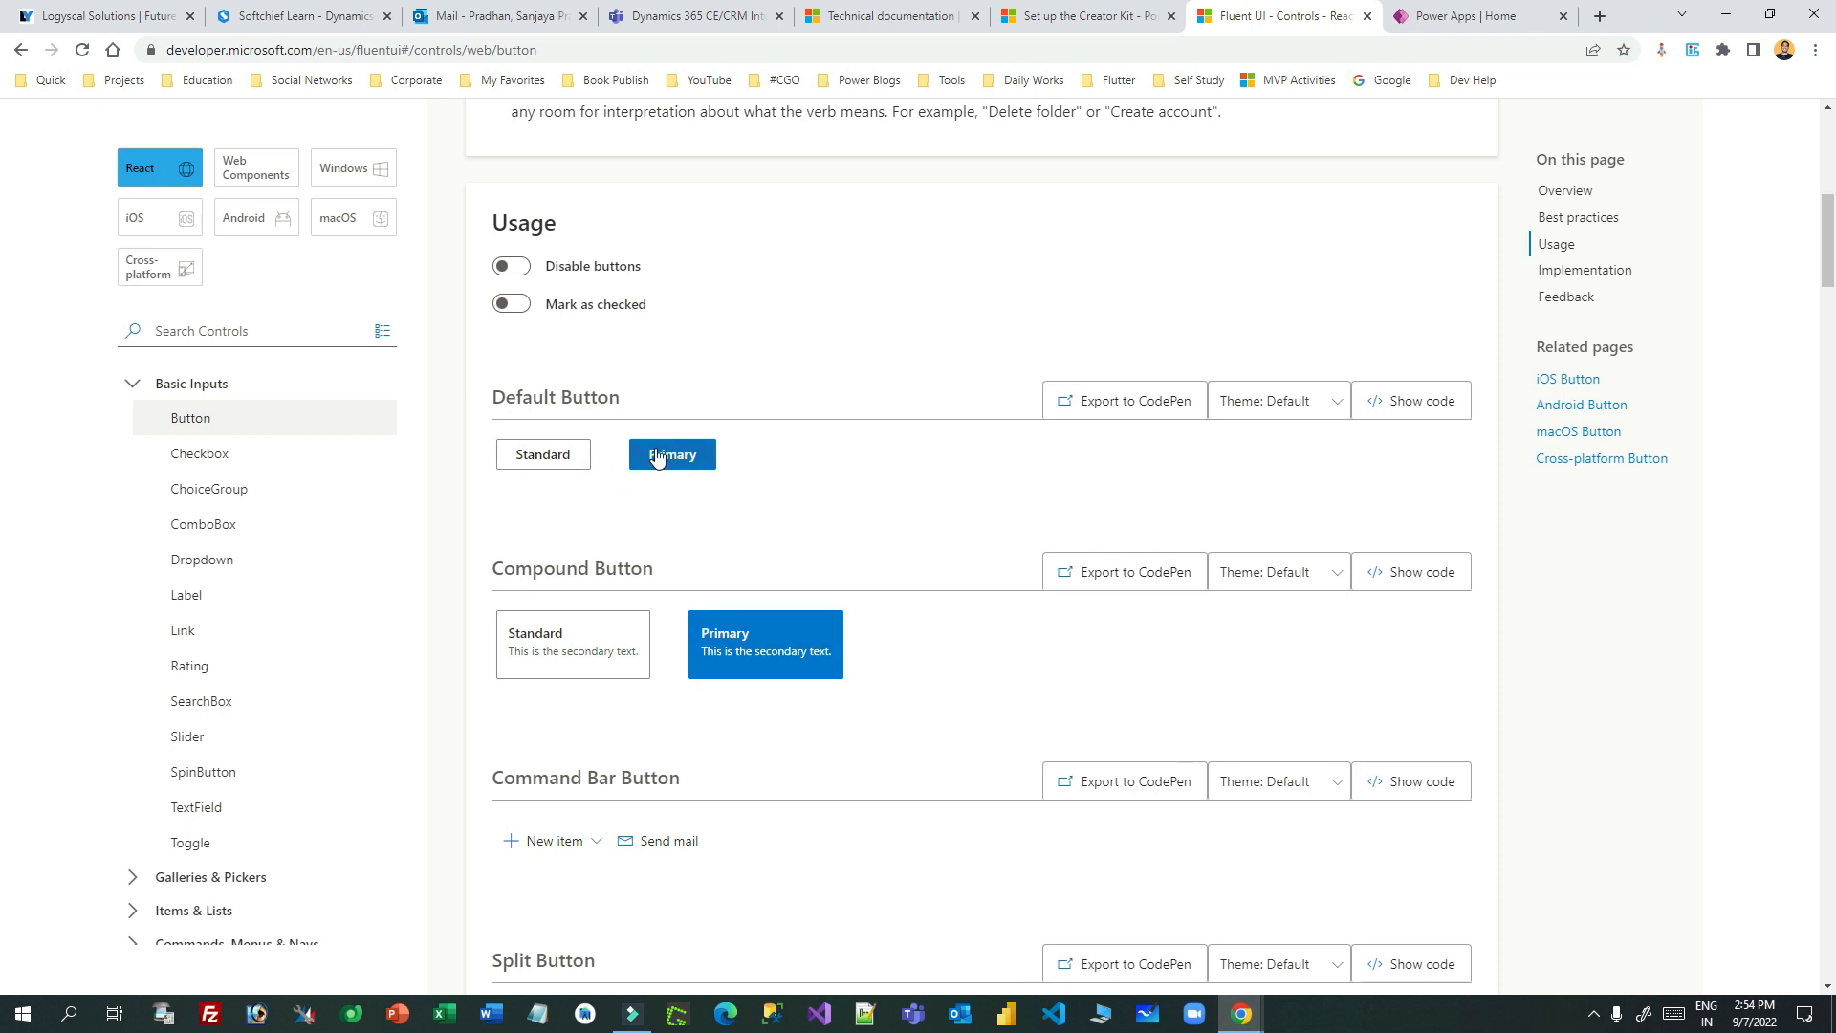
scroll(643, 646, down, 3)
scroll(647, 646, down, 3)
- Open and close the Primary split button and New item demo menus, then go to the Creator Kit article
click(757, 444)
click(865, 590)
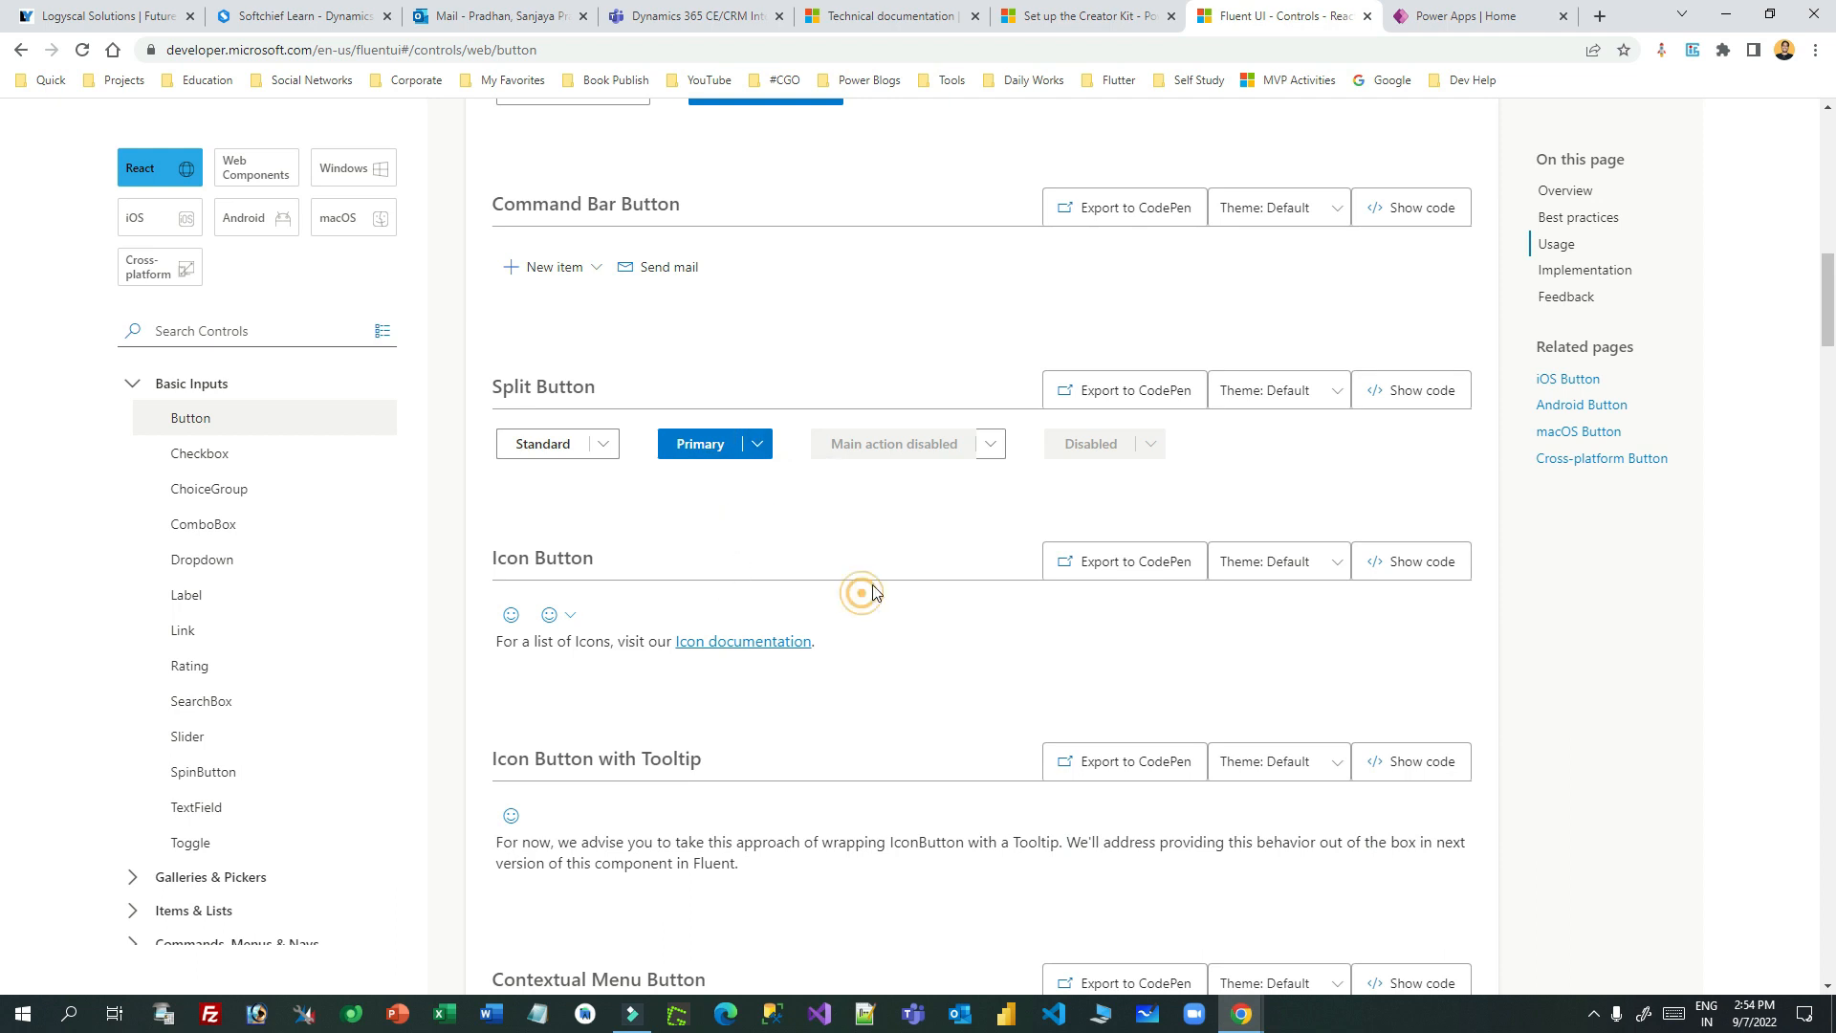
scroll(512, 449, down, 4)
click(613, 650)
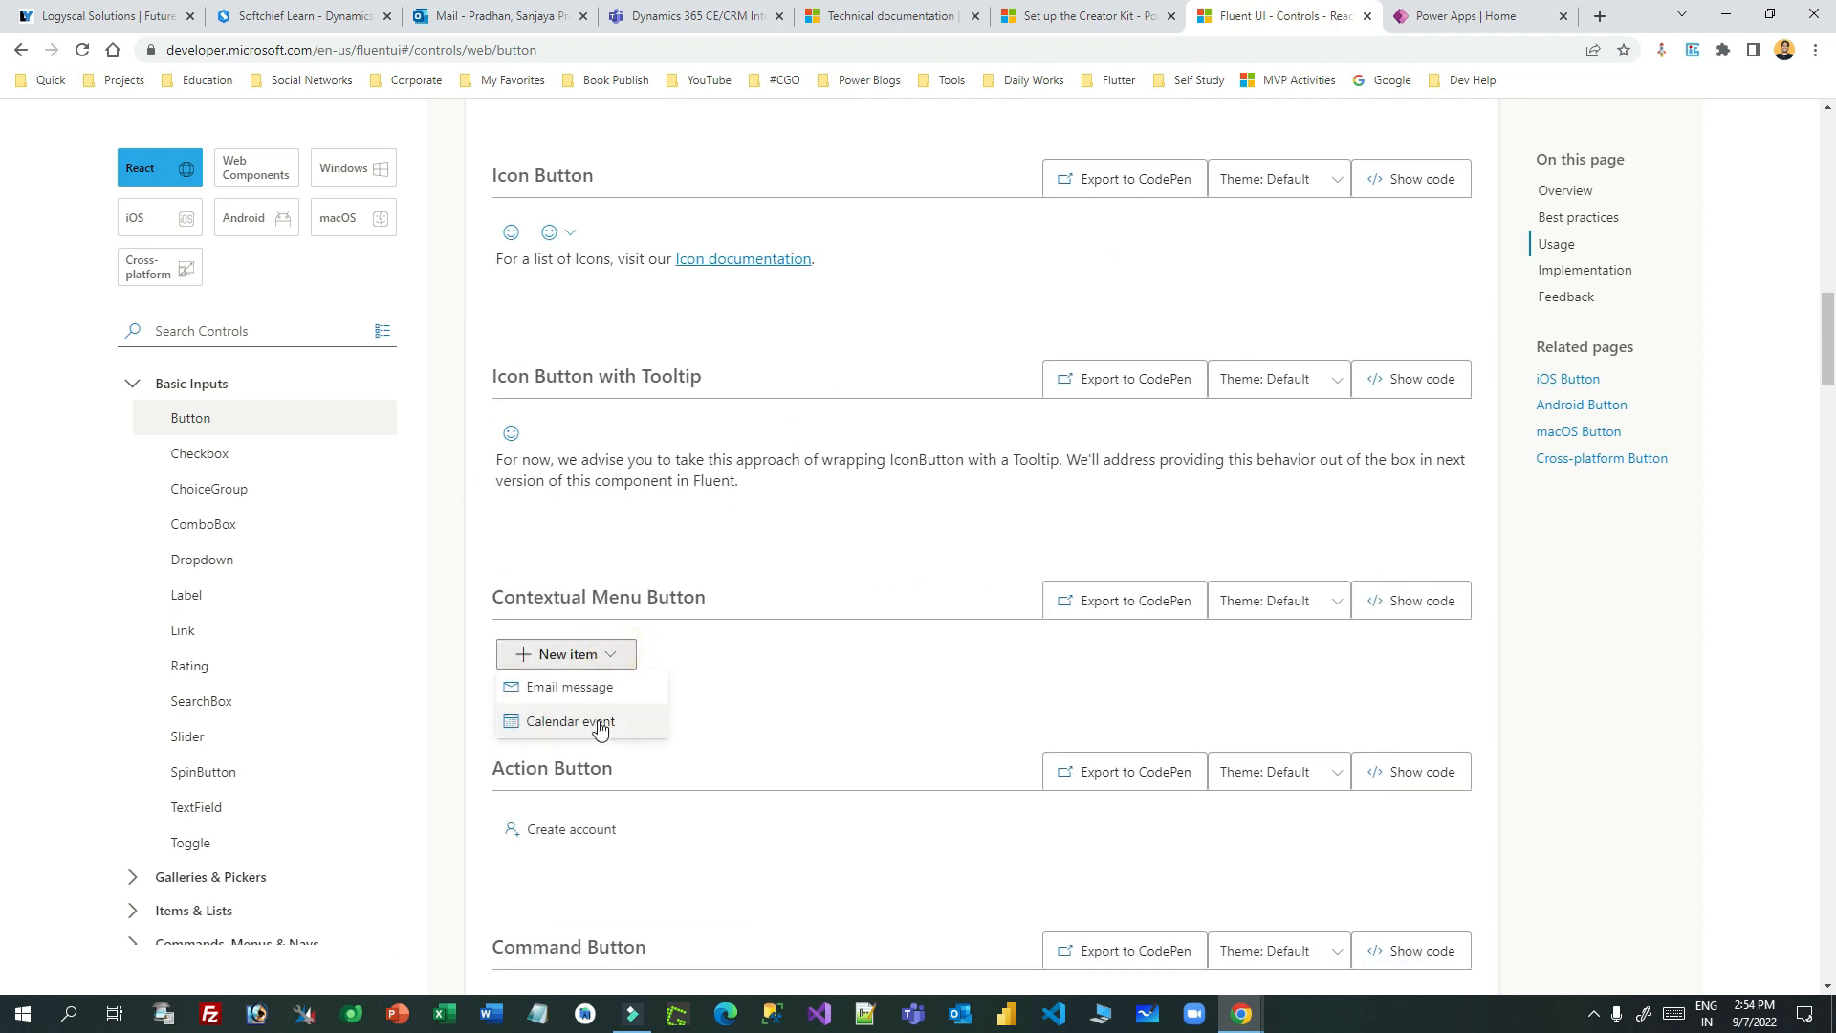
click(826, 702)
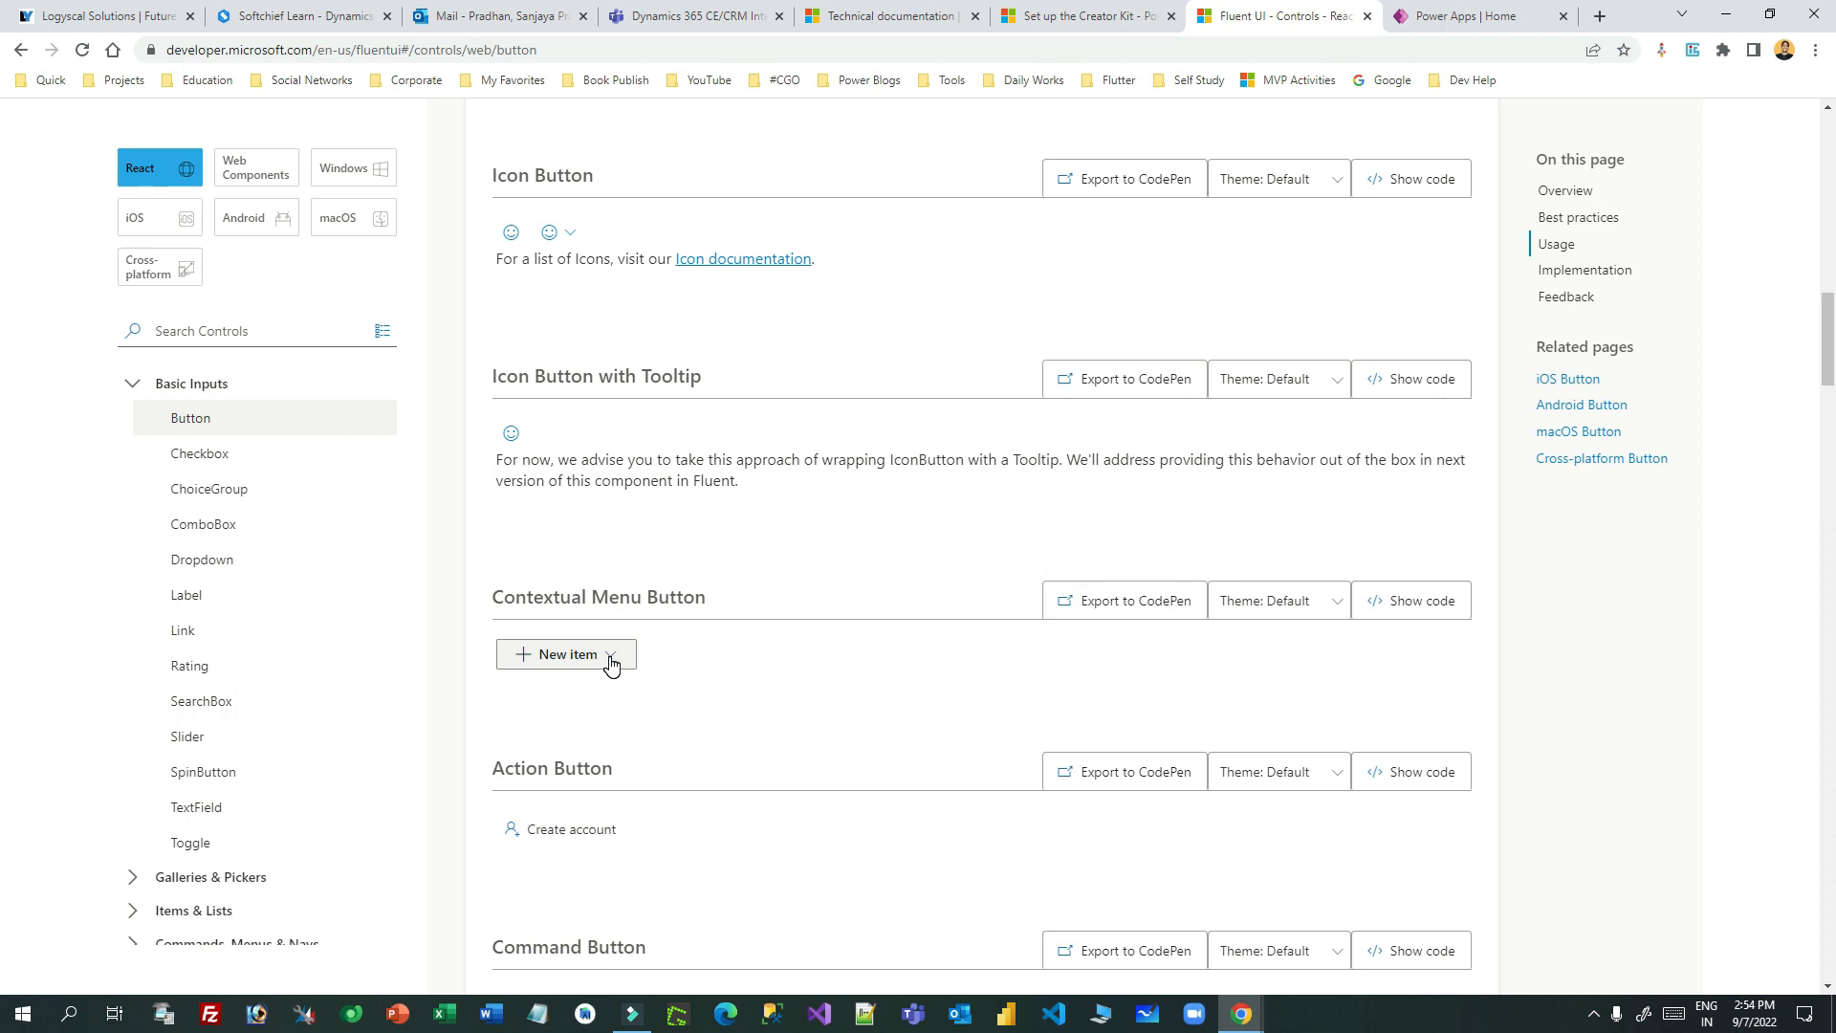
scroll(841, 585, down, 3)
scroll(842, 576, up, 15)
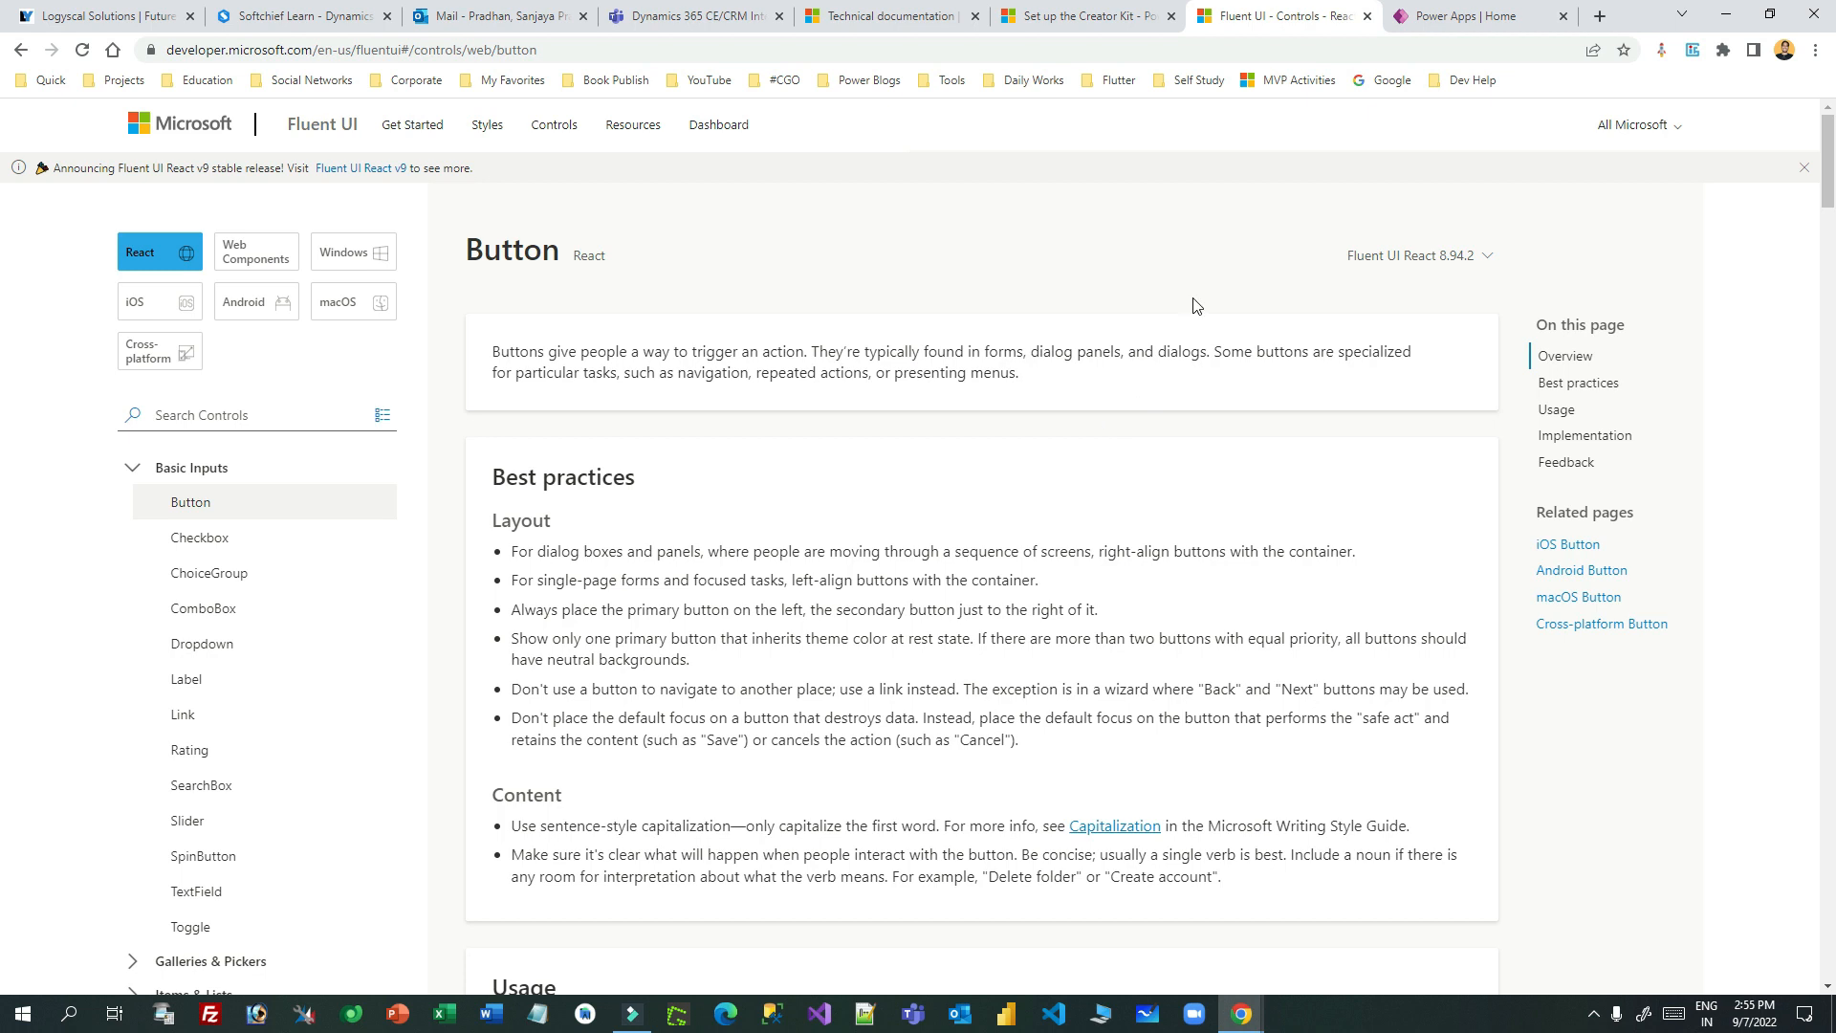
click(1076, 21)
- Close the Fluent UI tab, review the Step 1 heading and Dataverse prerequisite, then open a new tab
click(1367, 16)
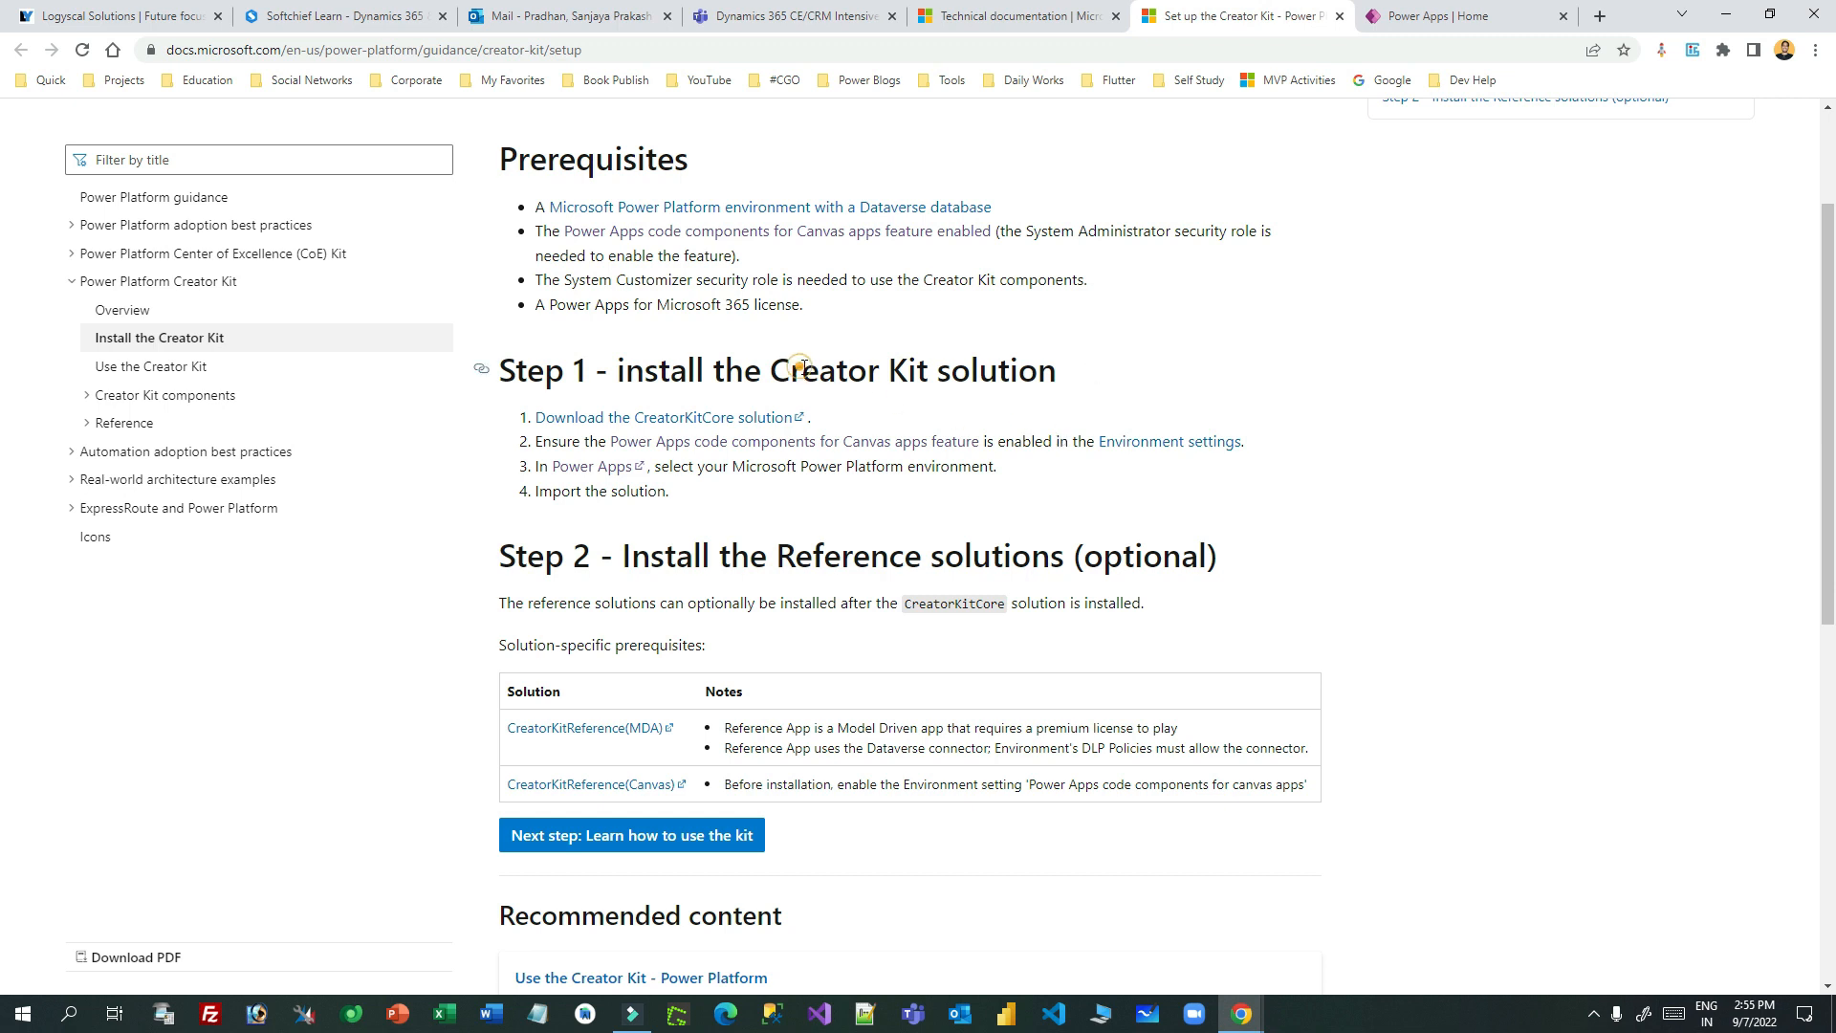
drag(801, 366, 1052, 371)
click(1092, 376)
scroll(1165, 394, up, 2)
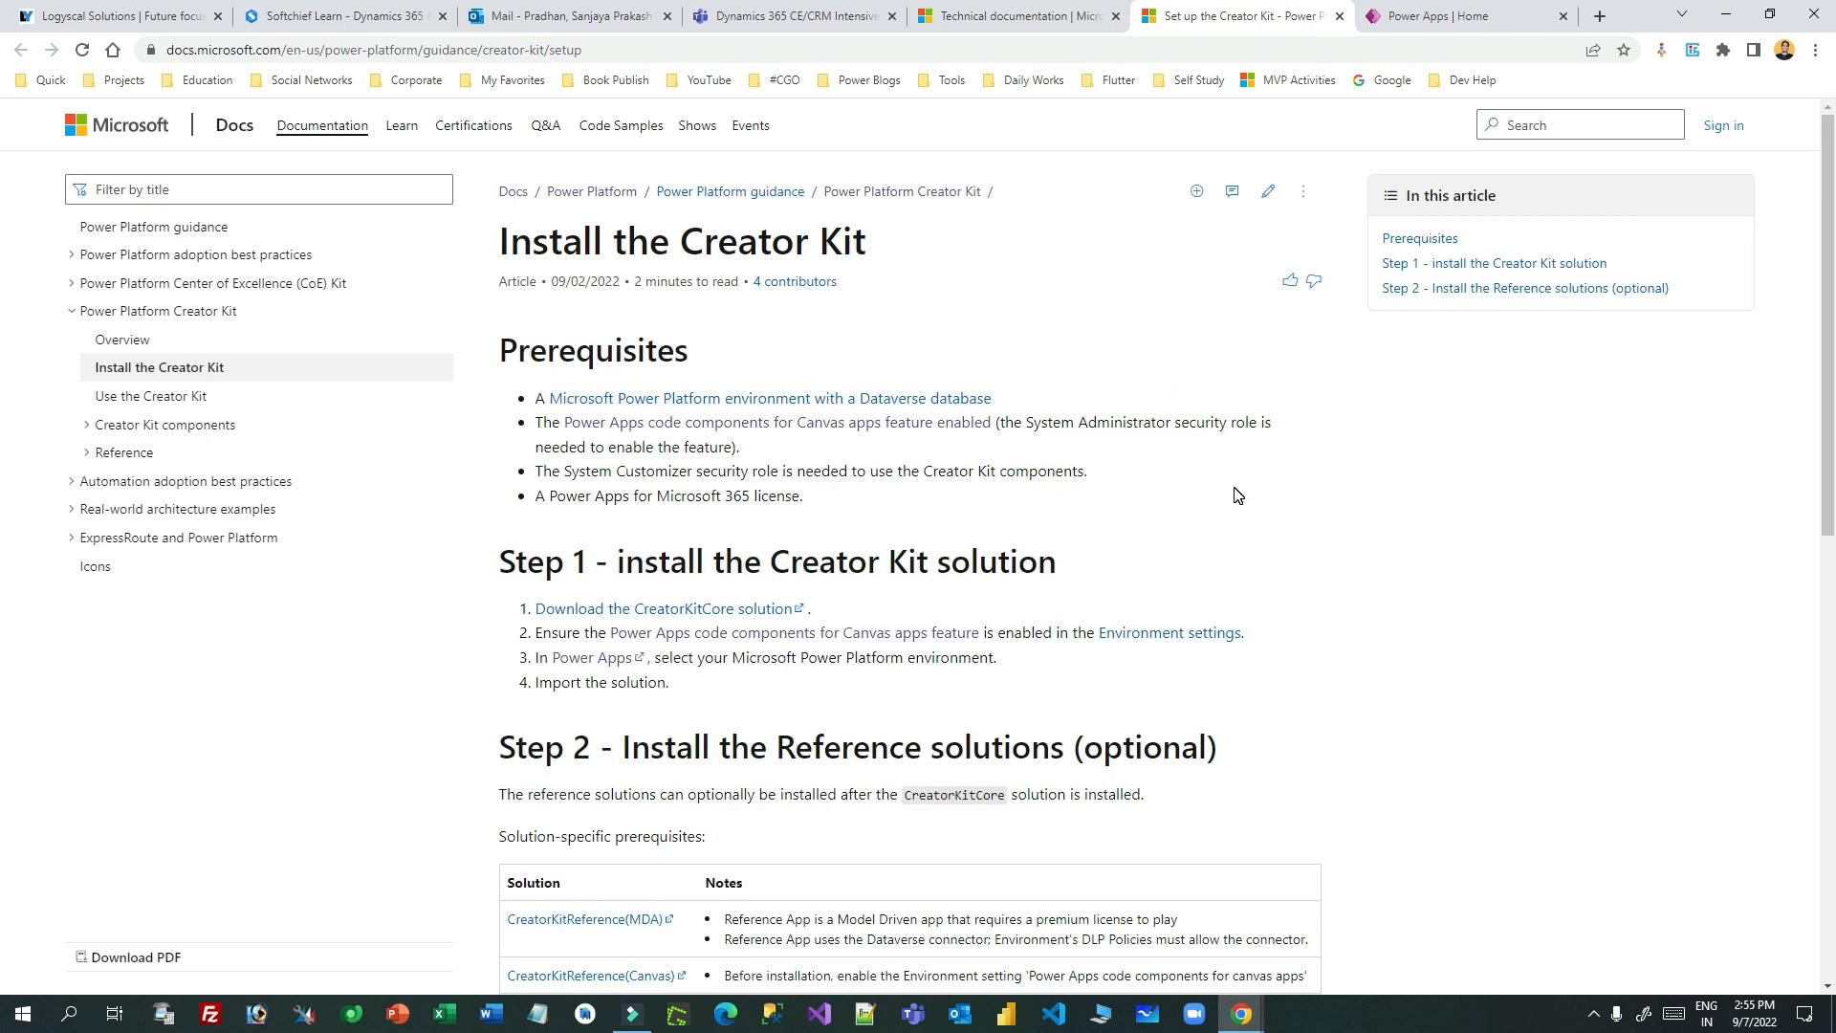
drag(1073, 400, 537, 387)
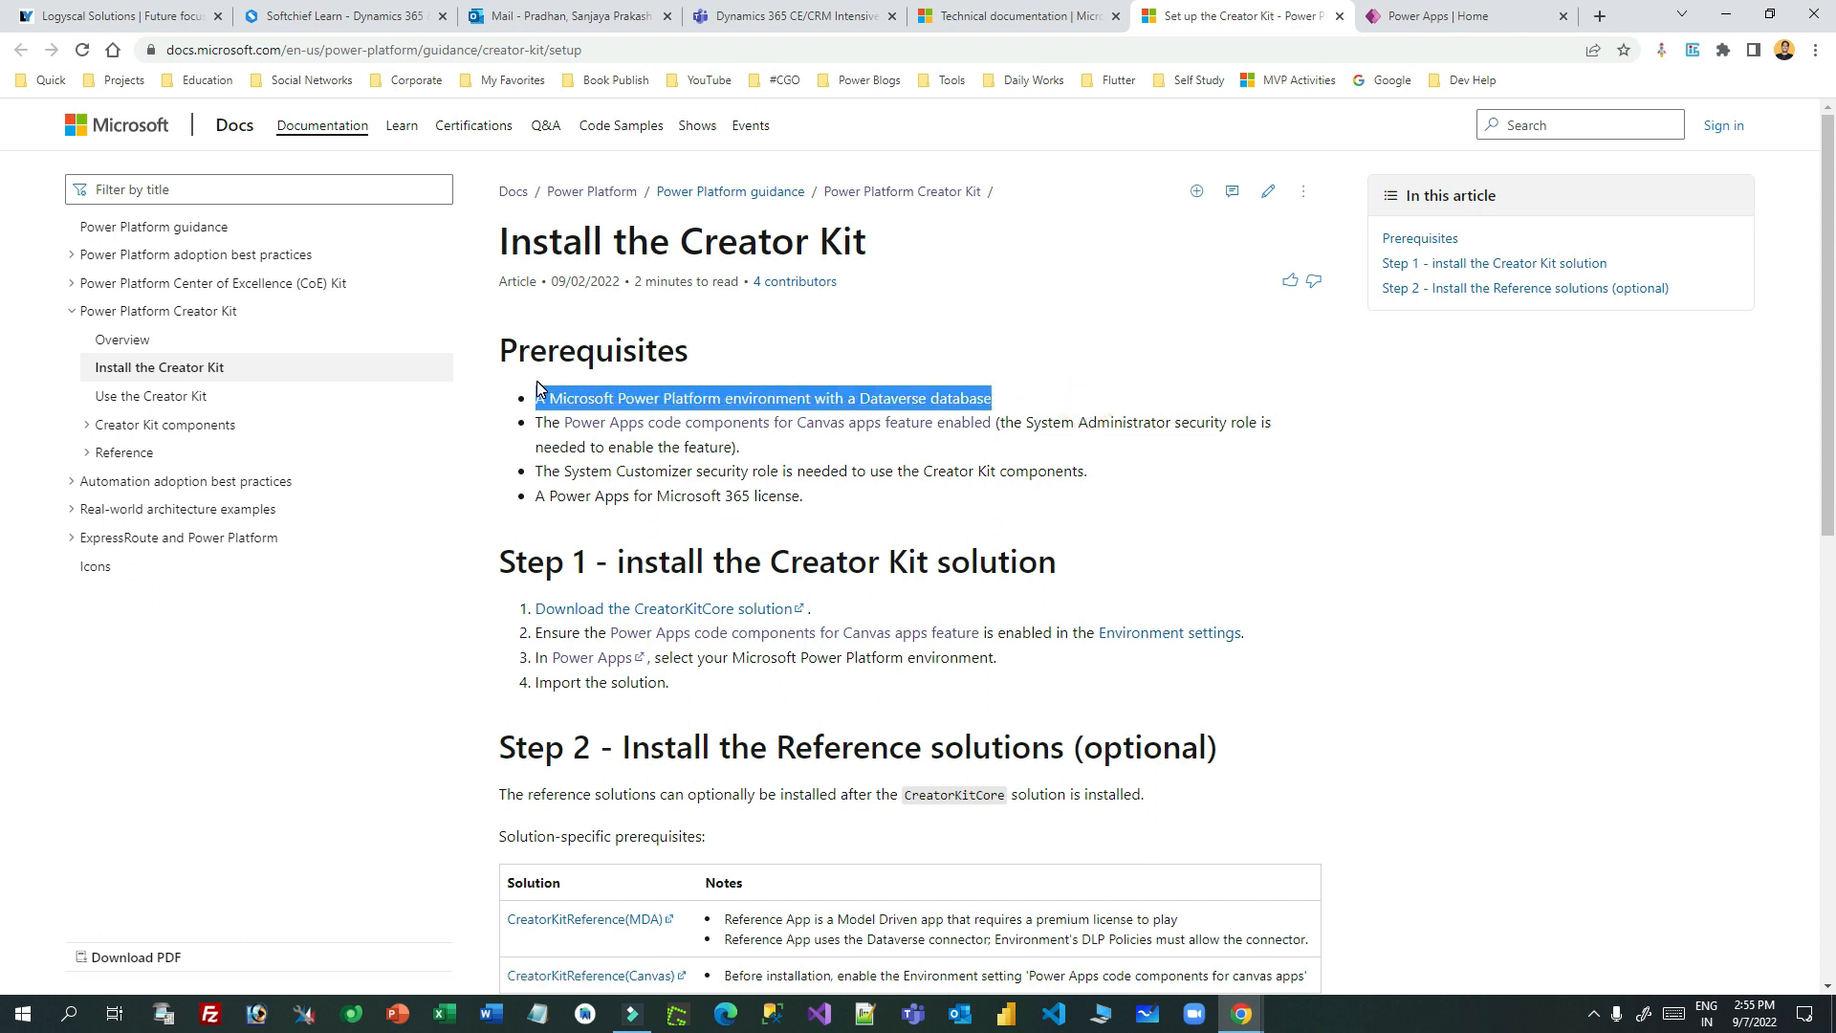
click(647, 441)
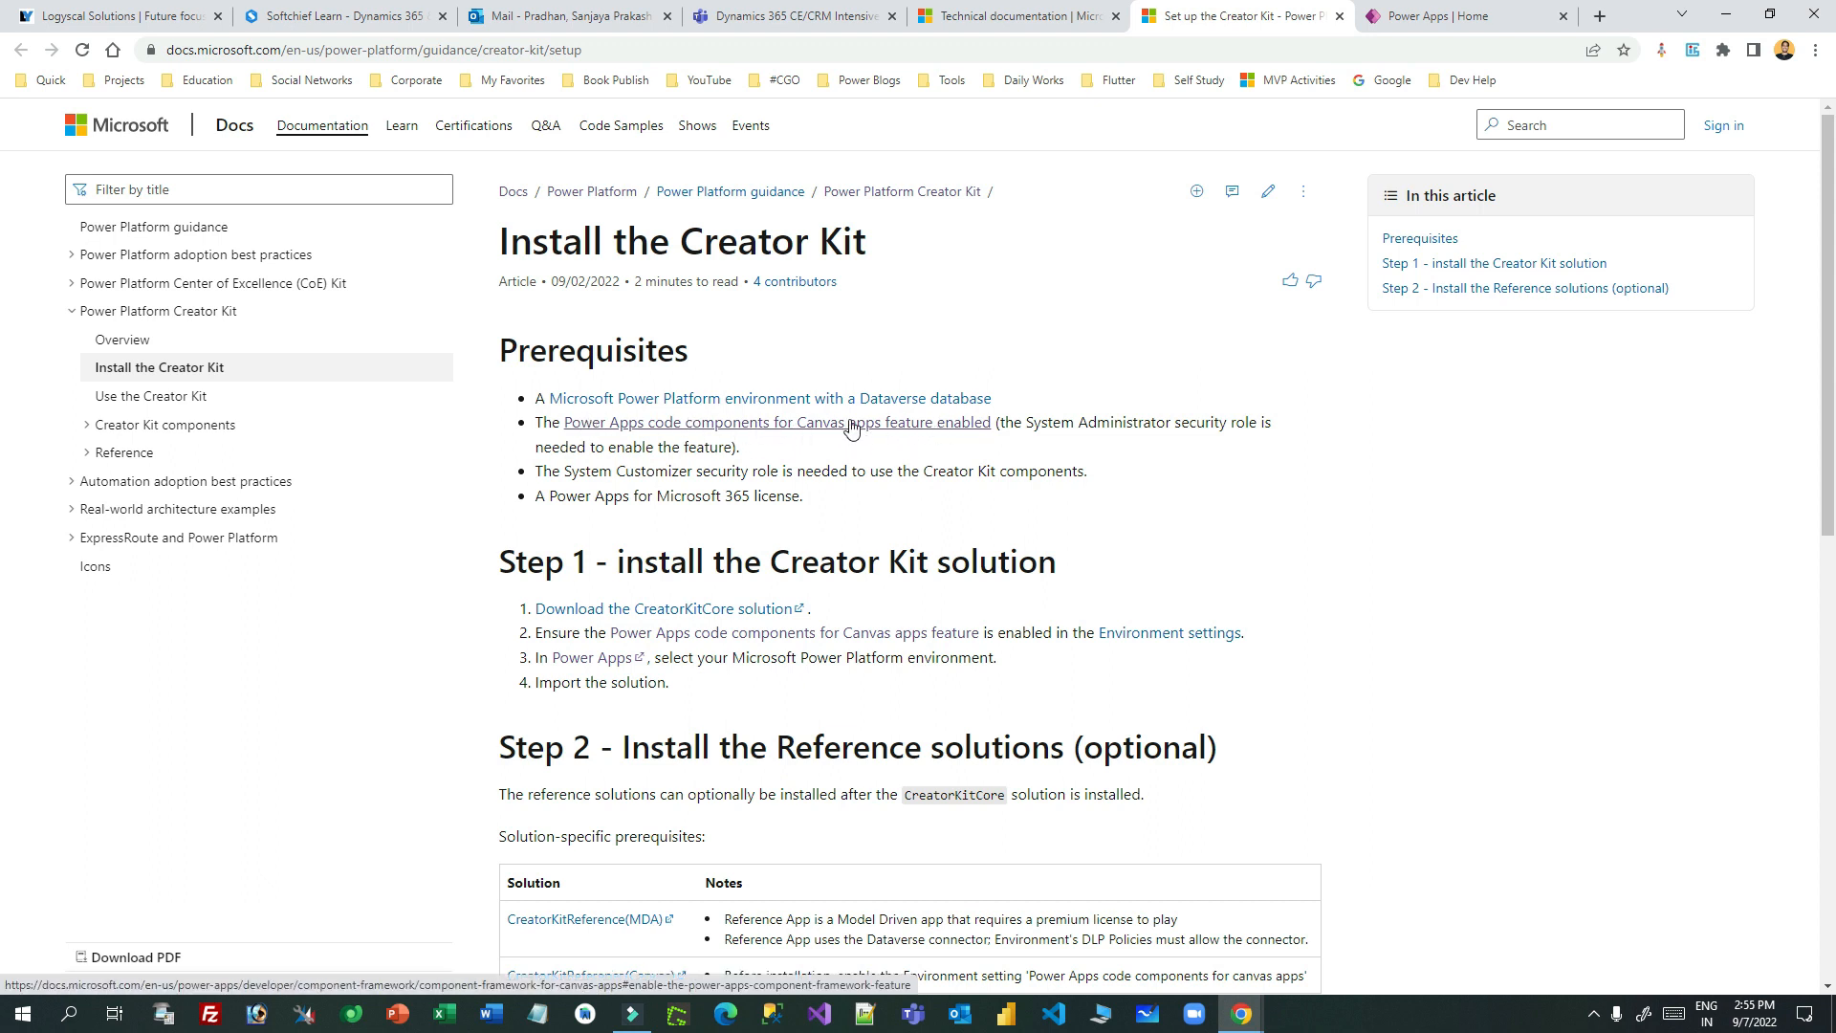
click(1476, 17)
click(1597, 17)
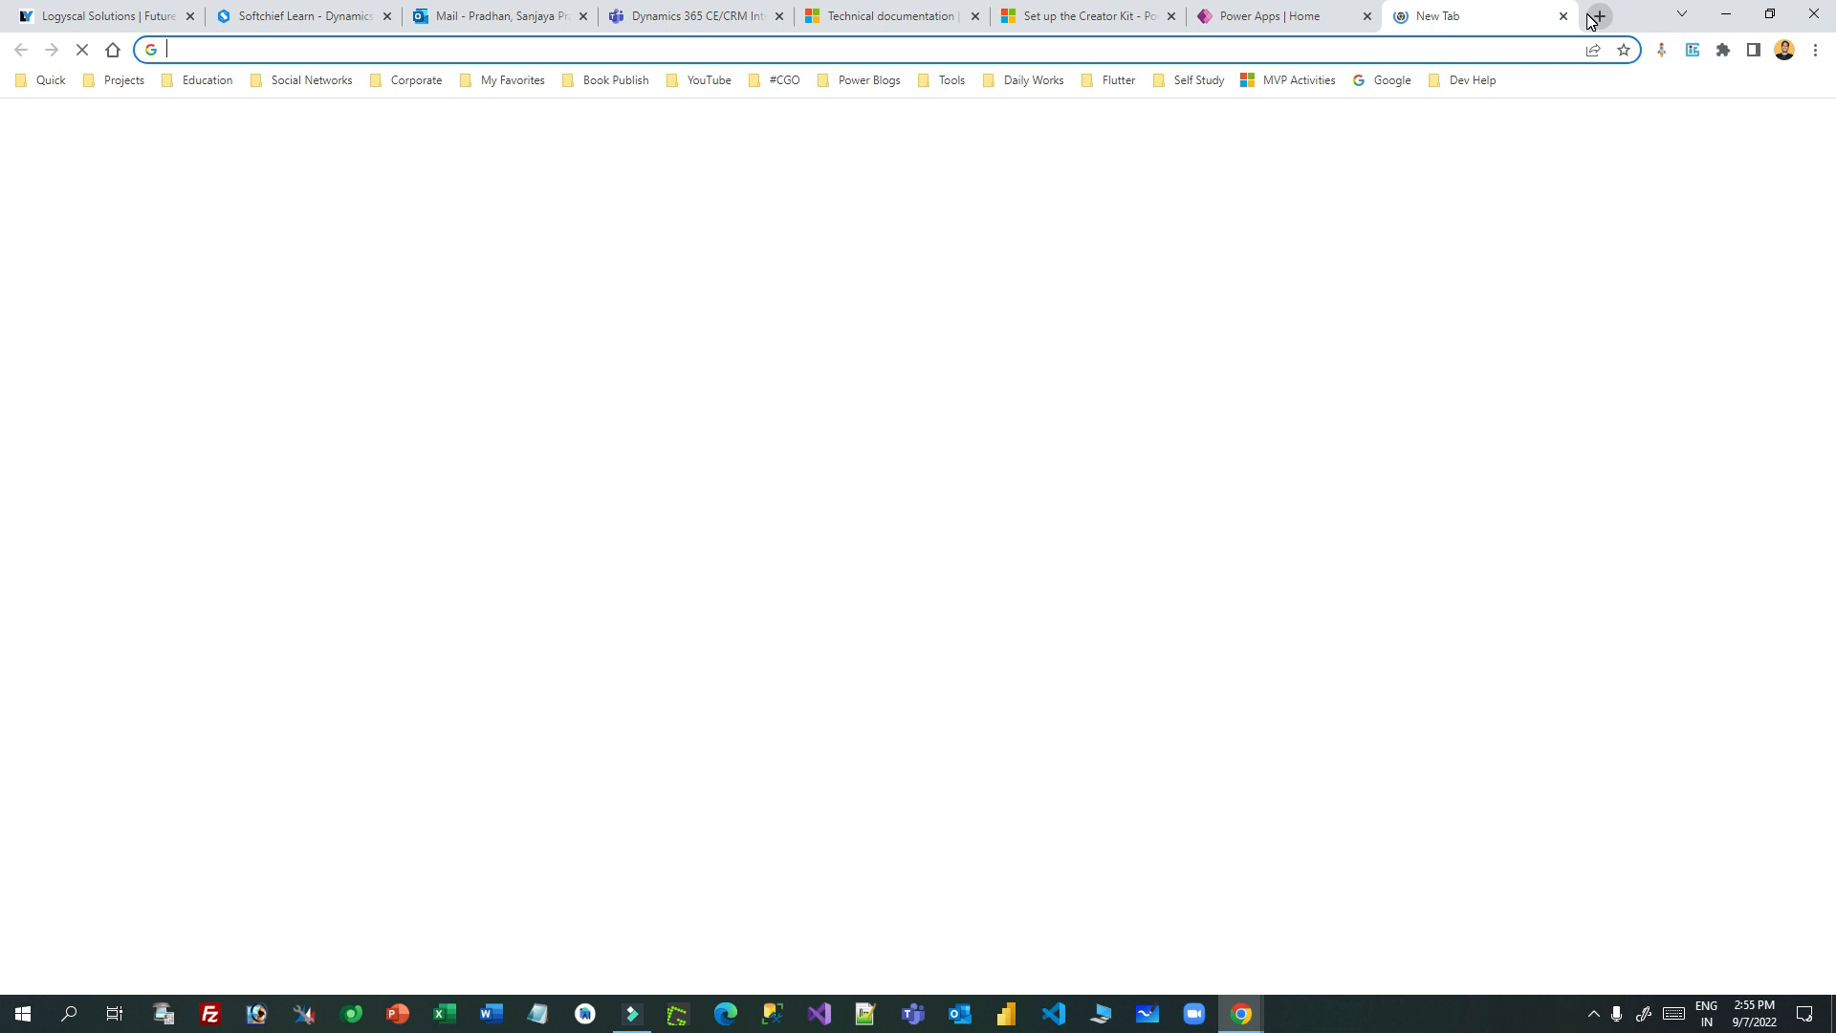
- Load the Power Platform admin center by entering 'admin' and sign in with the second account
text(admin)
key(Return)
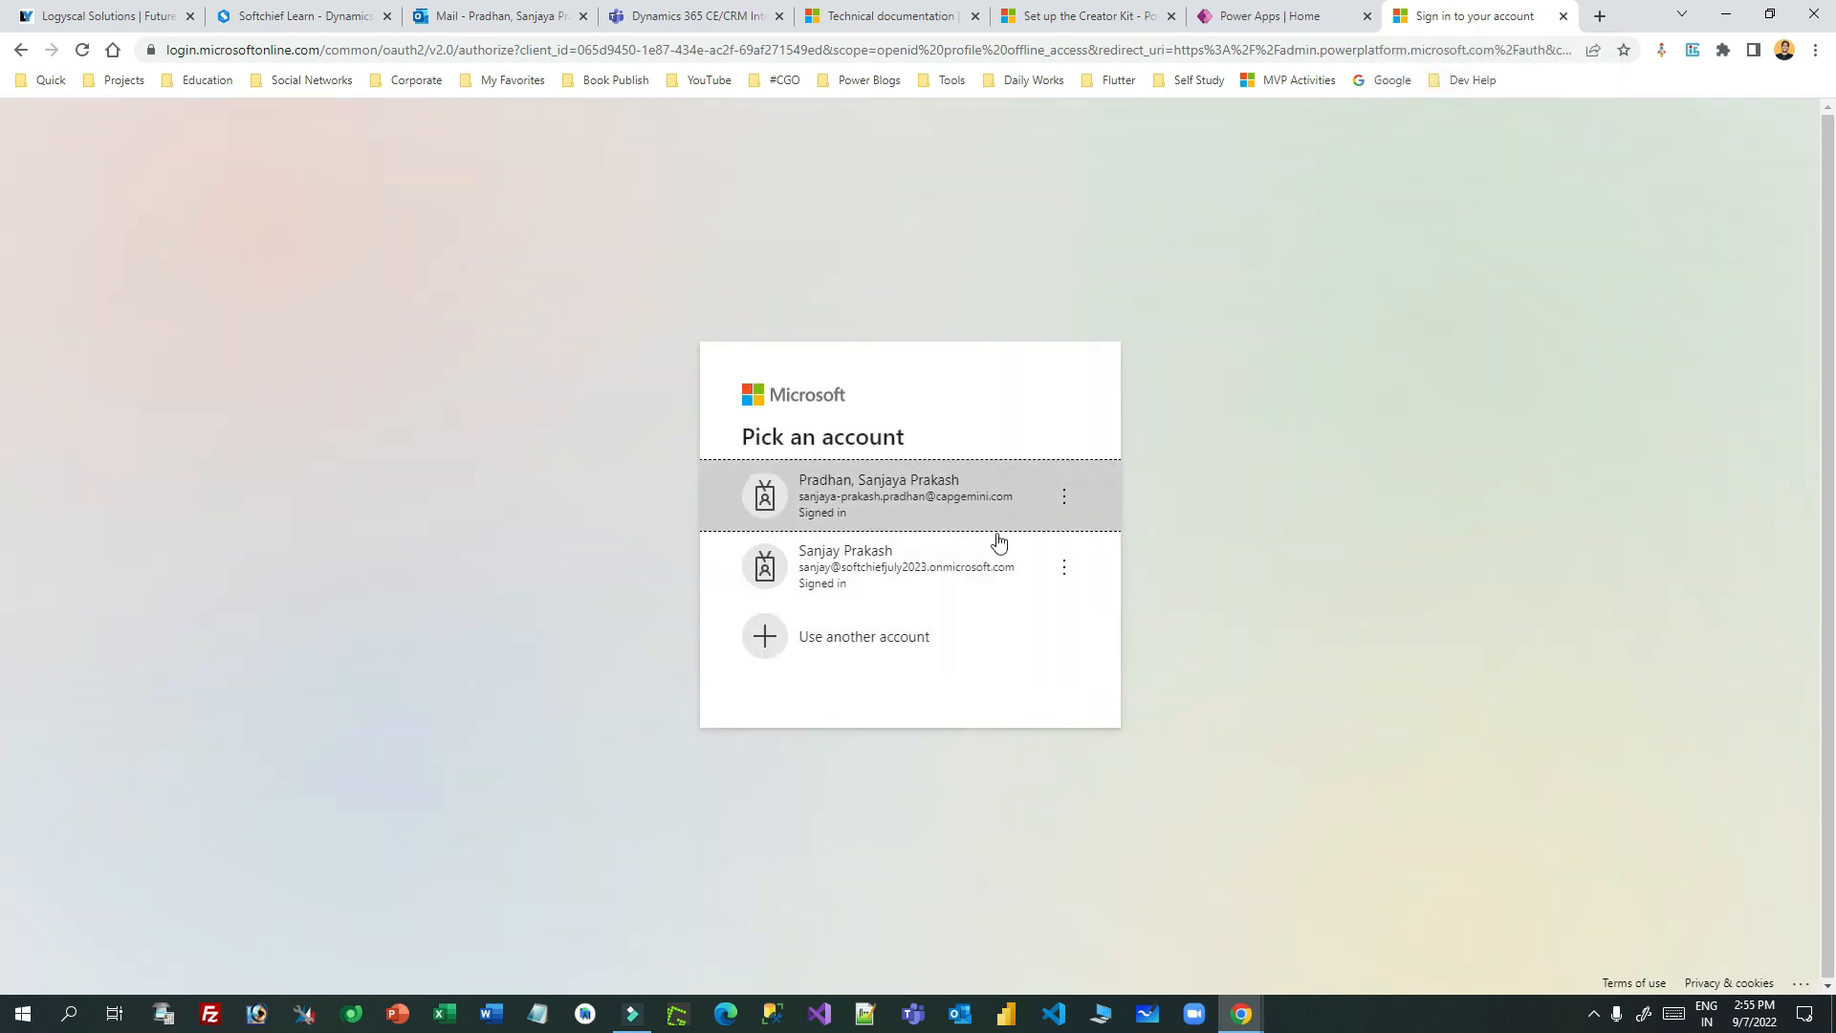
click(917, 565)
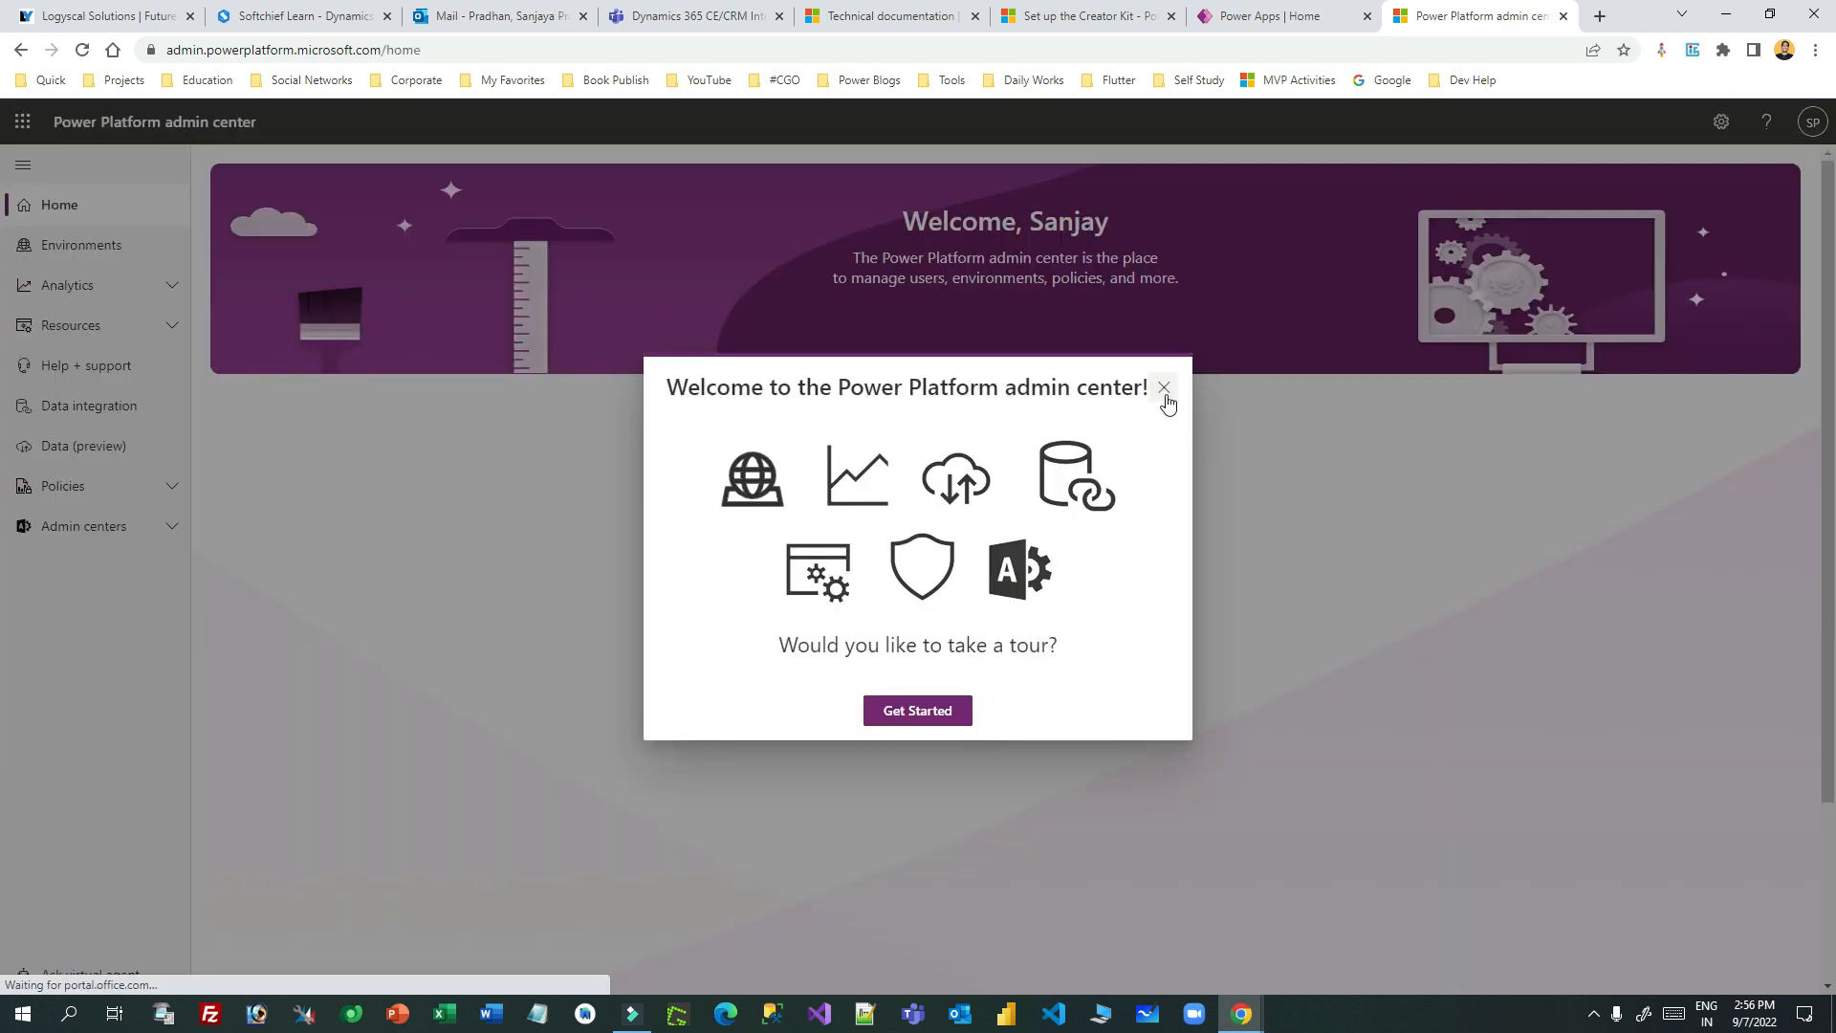
- Dismiss the welcome tour and feedback survey, then open the Production environment's Settings
click(1163, 387)
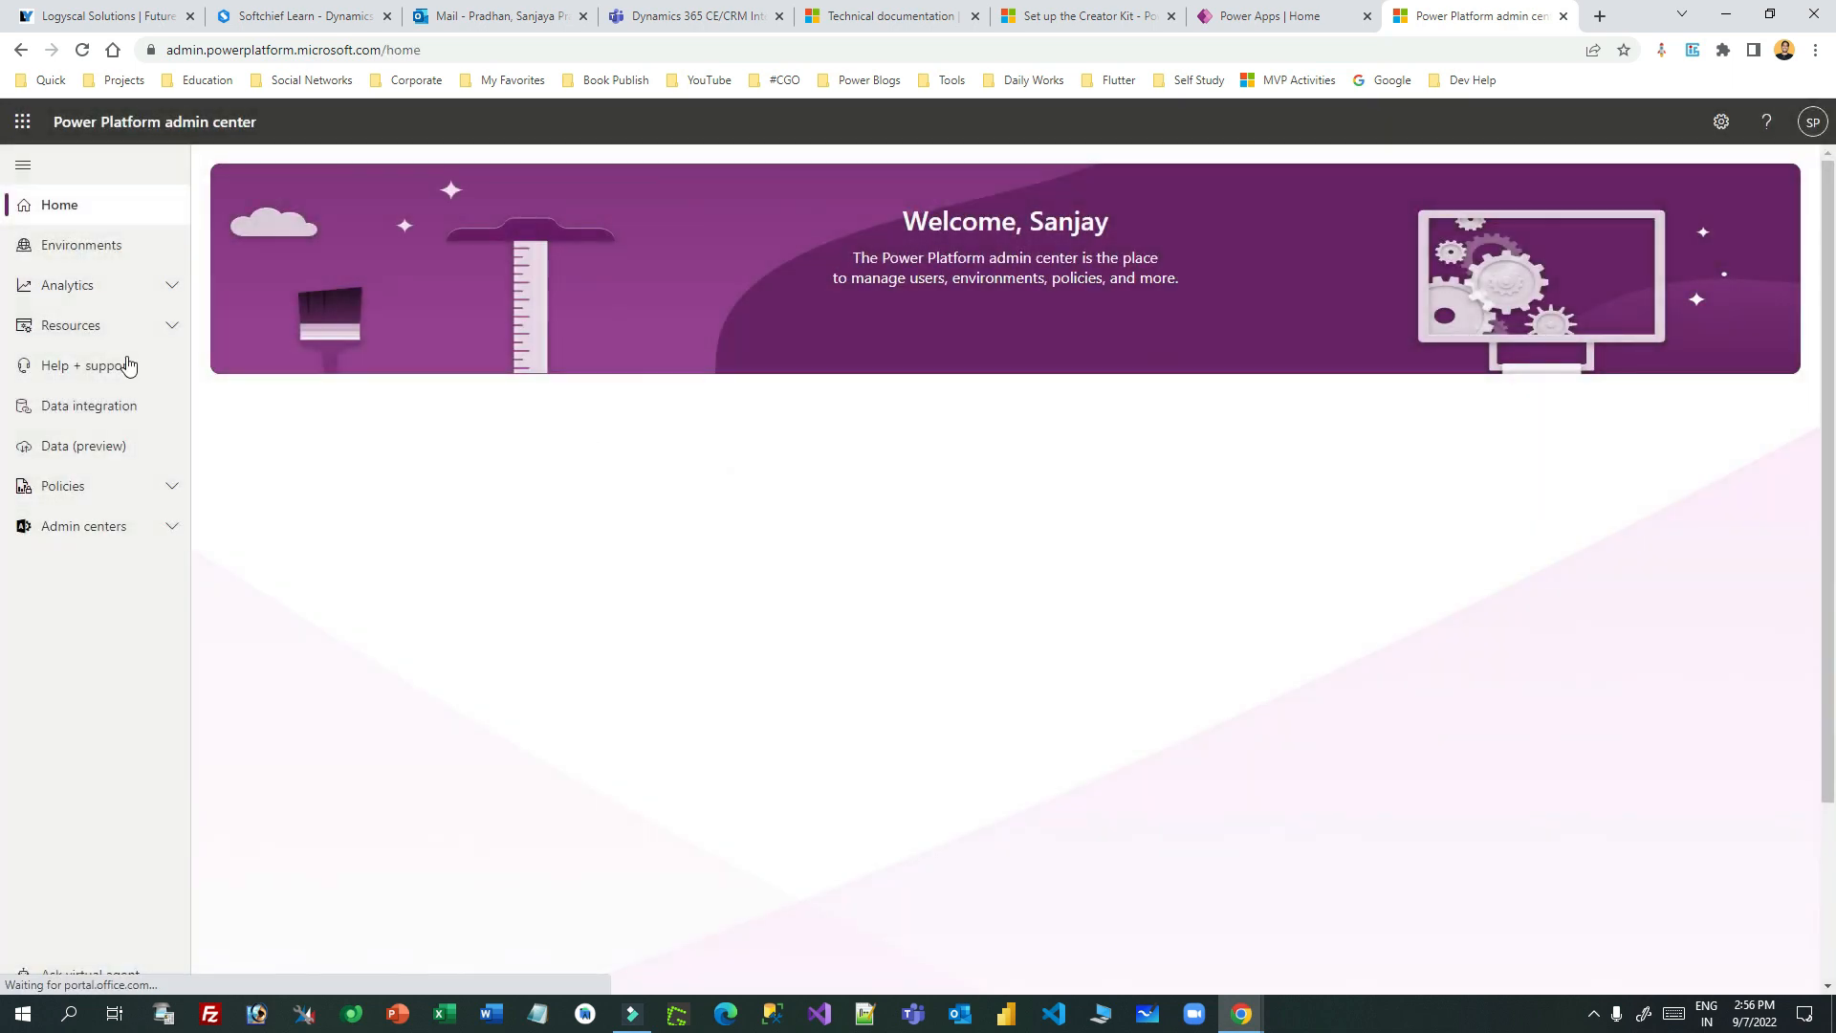
click(84, 244)
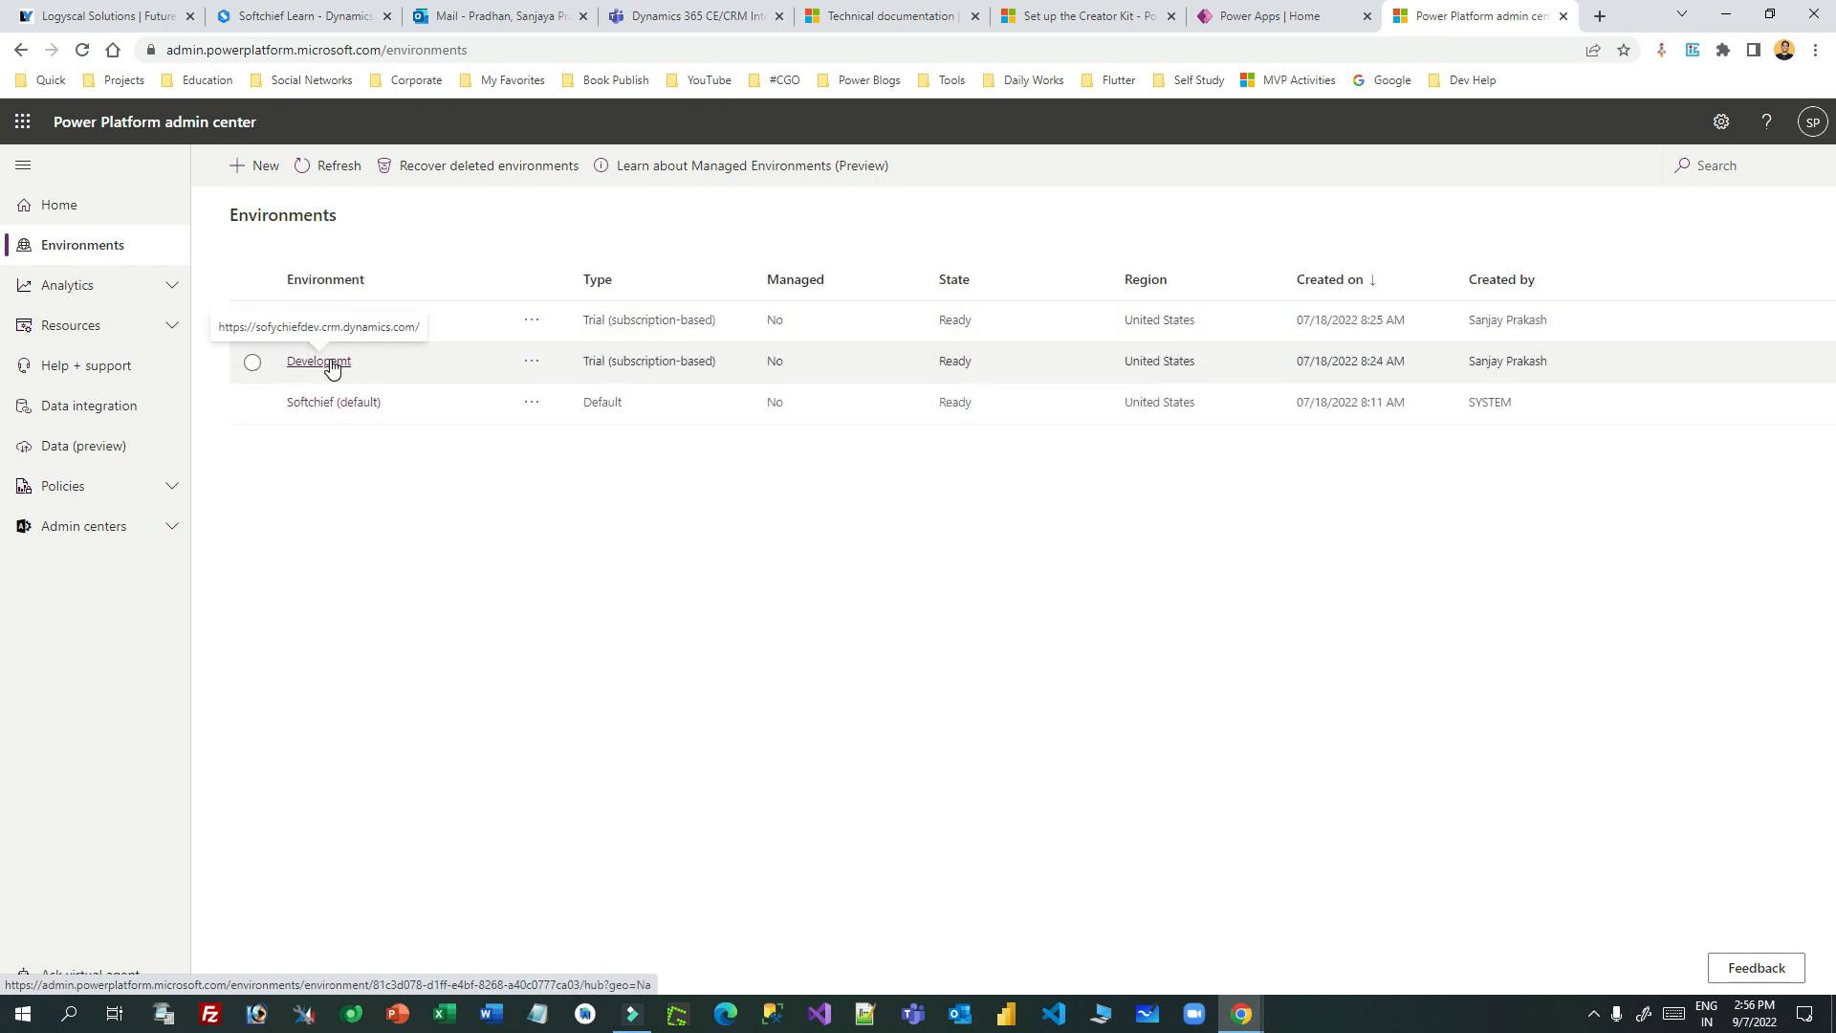
click(325, 320)
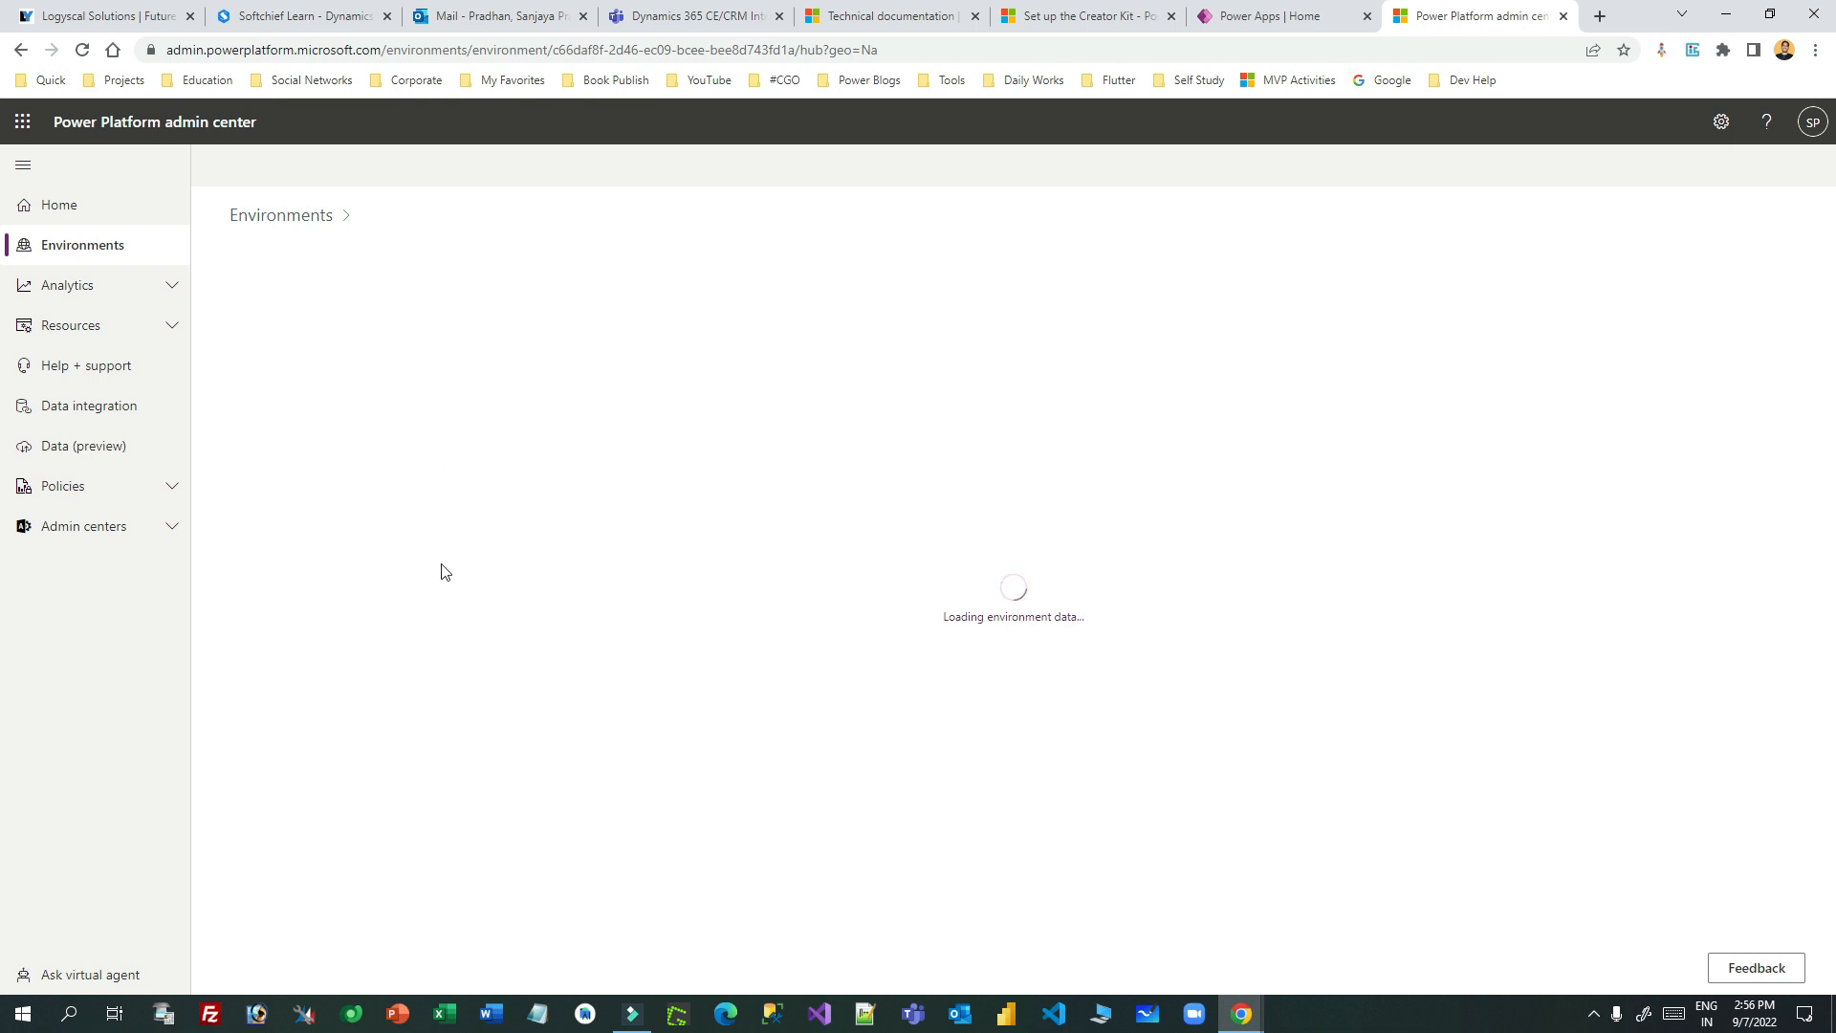
click(353, 170)
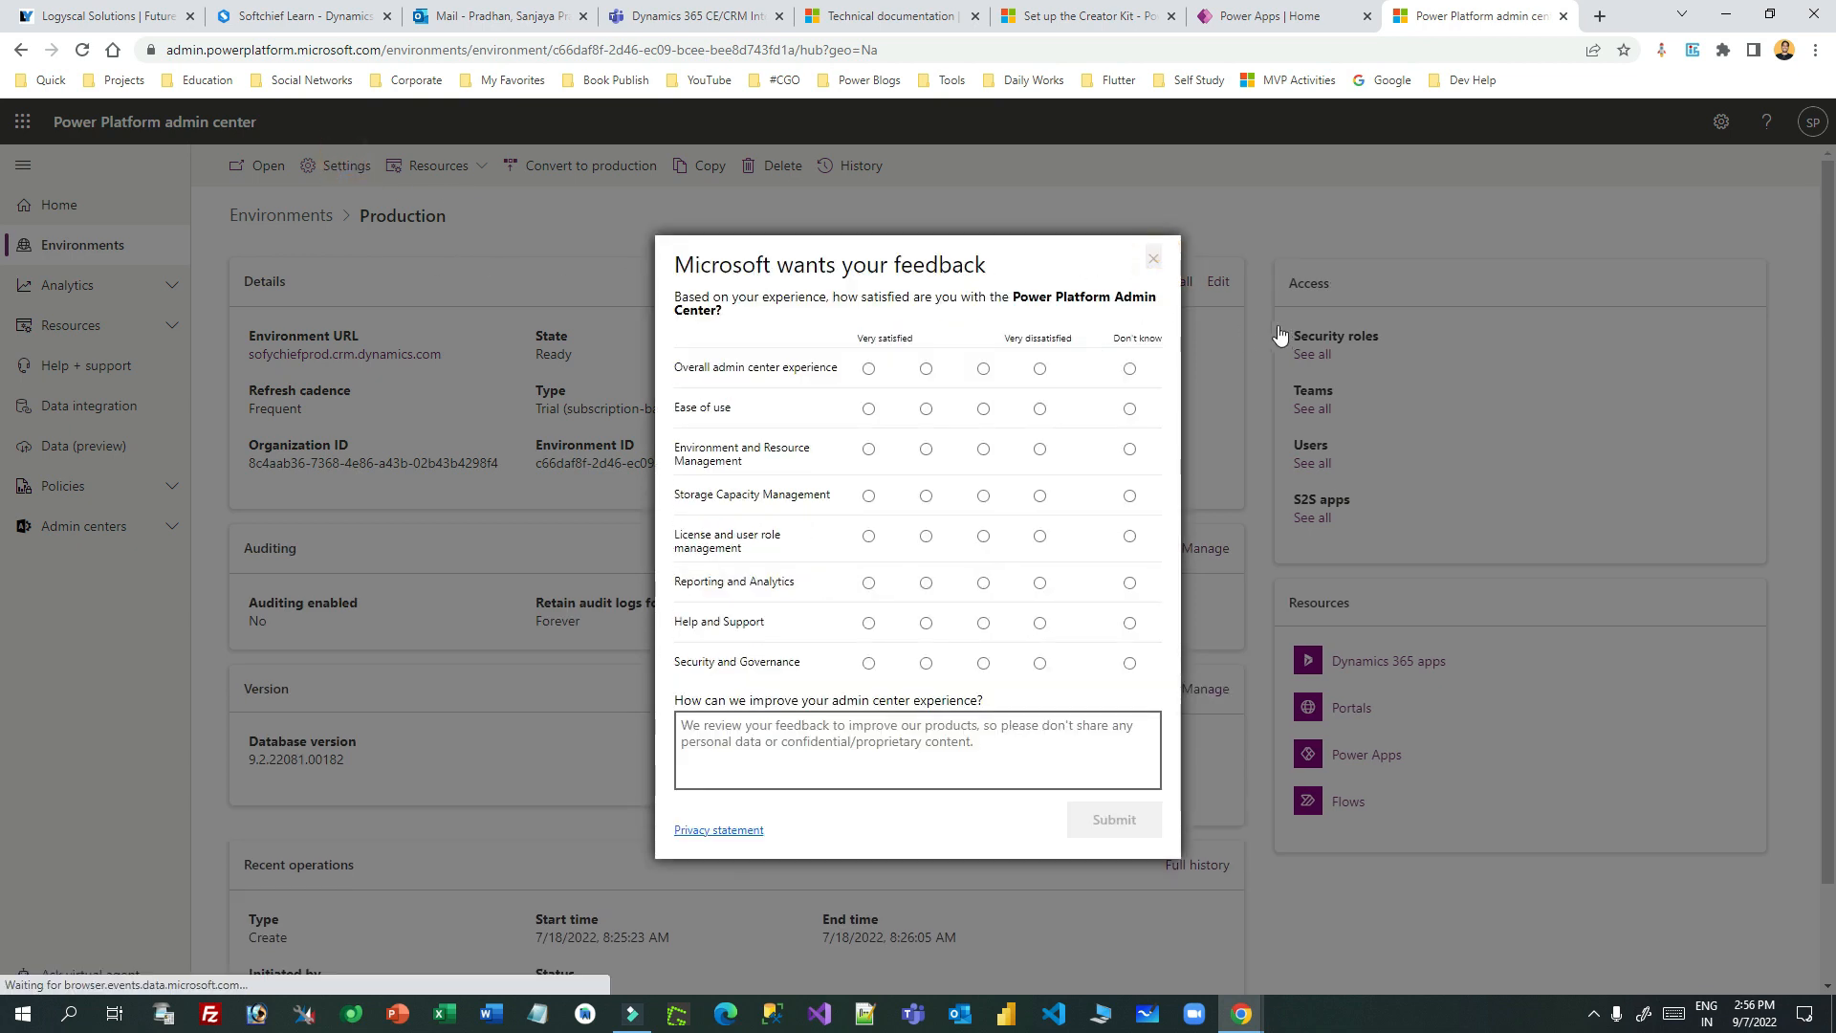
click(1153, 258)
click(354, 168)
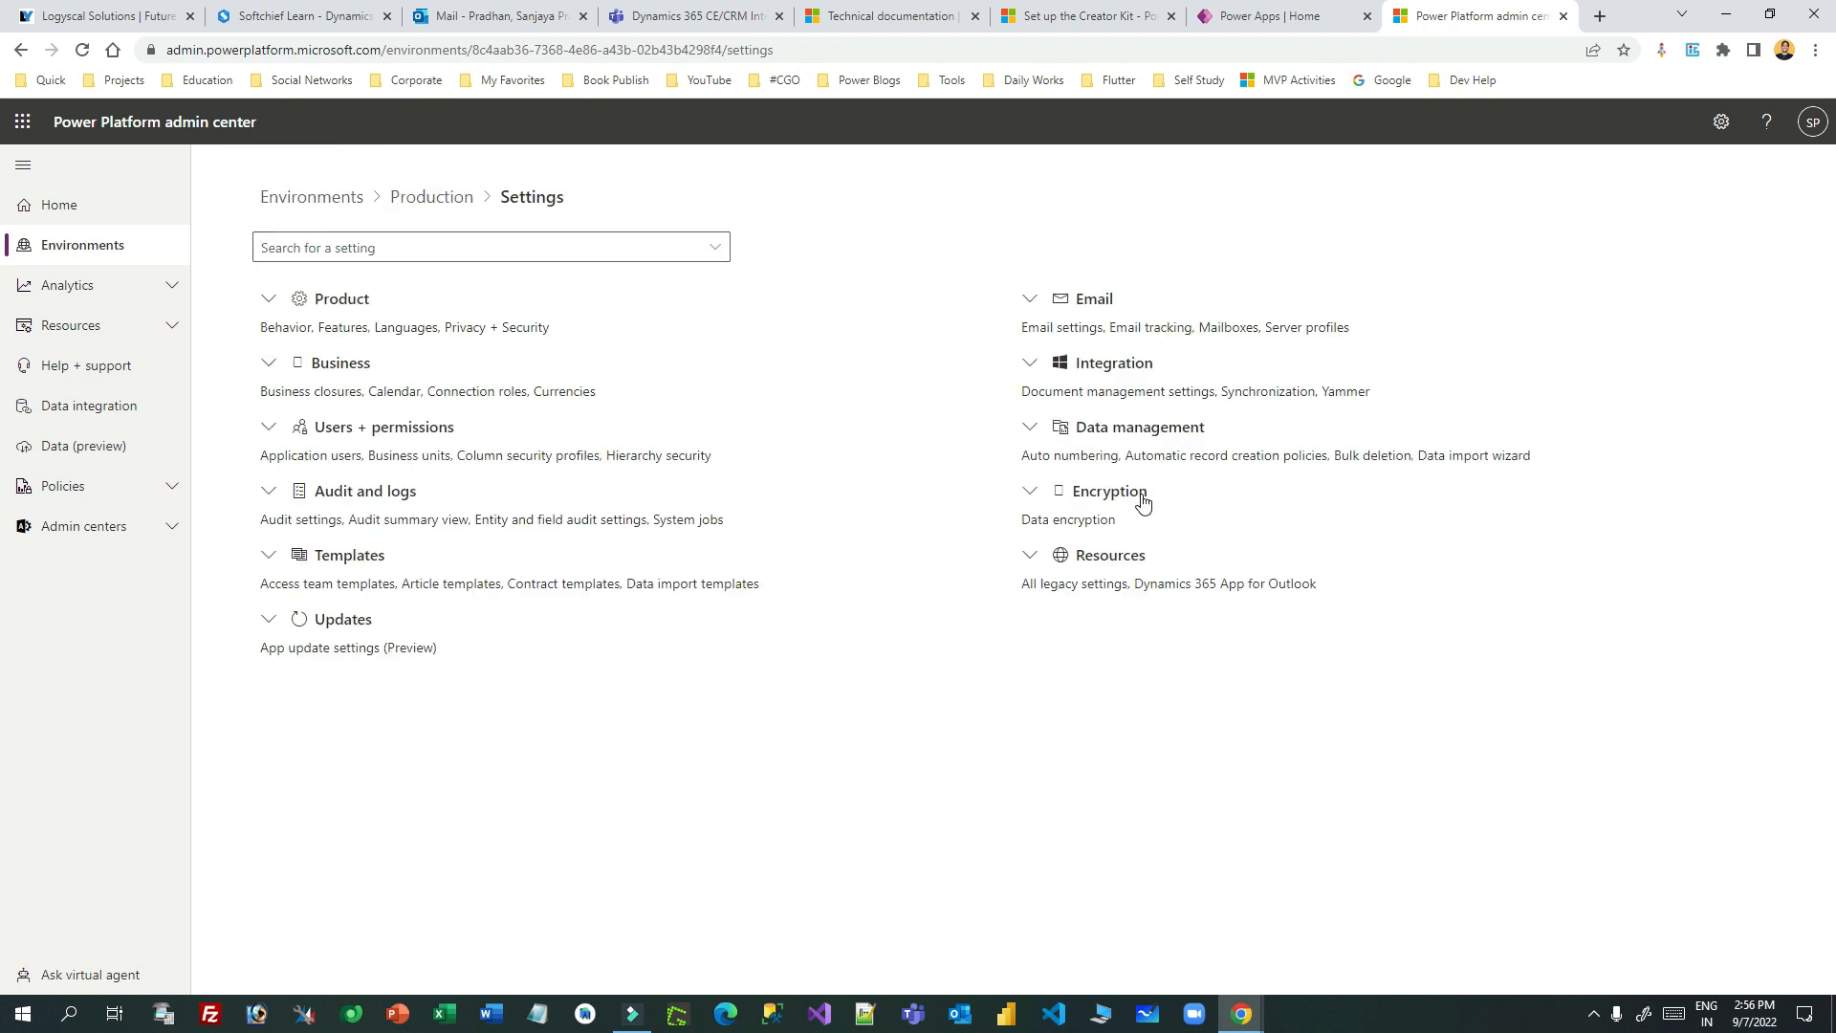
- Turn on 'Allow publishing of canvas apps with code components' under Product > Features and save
click(269, 297)
click(286, 359)
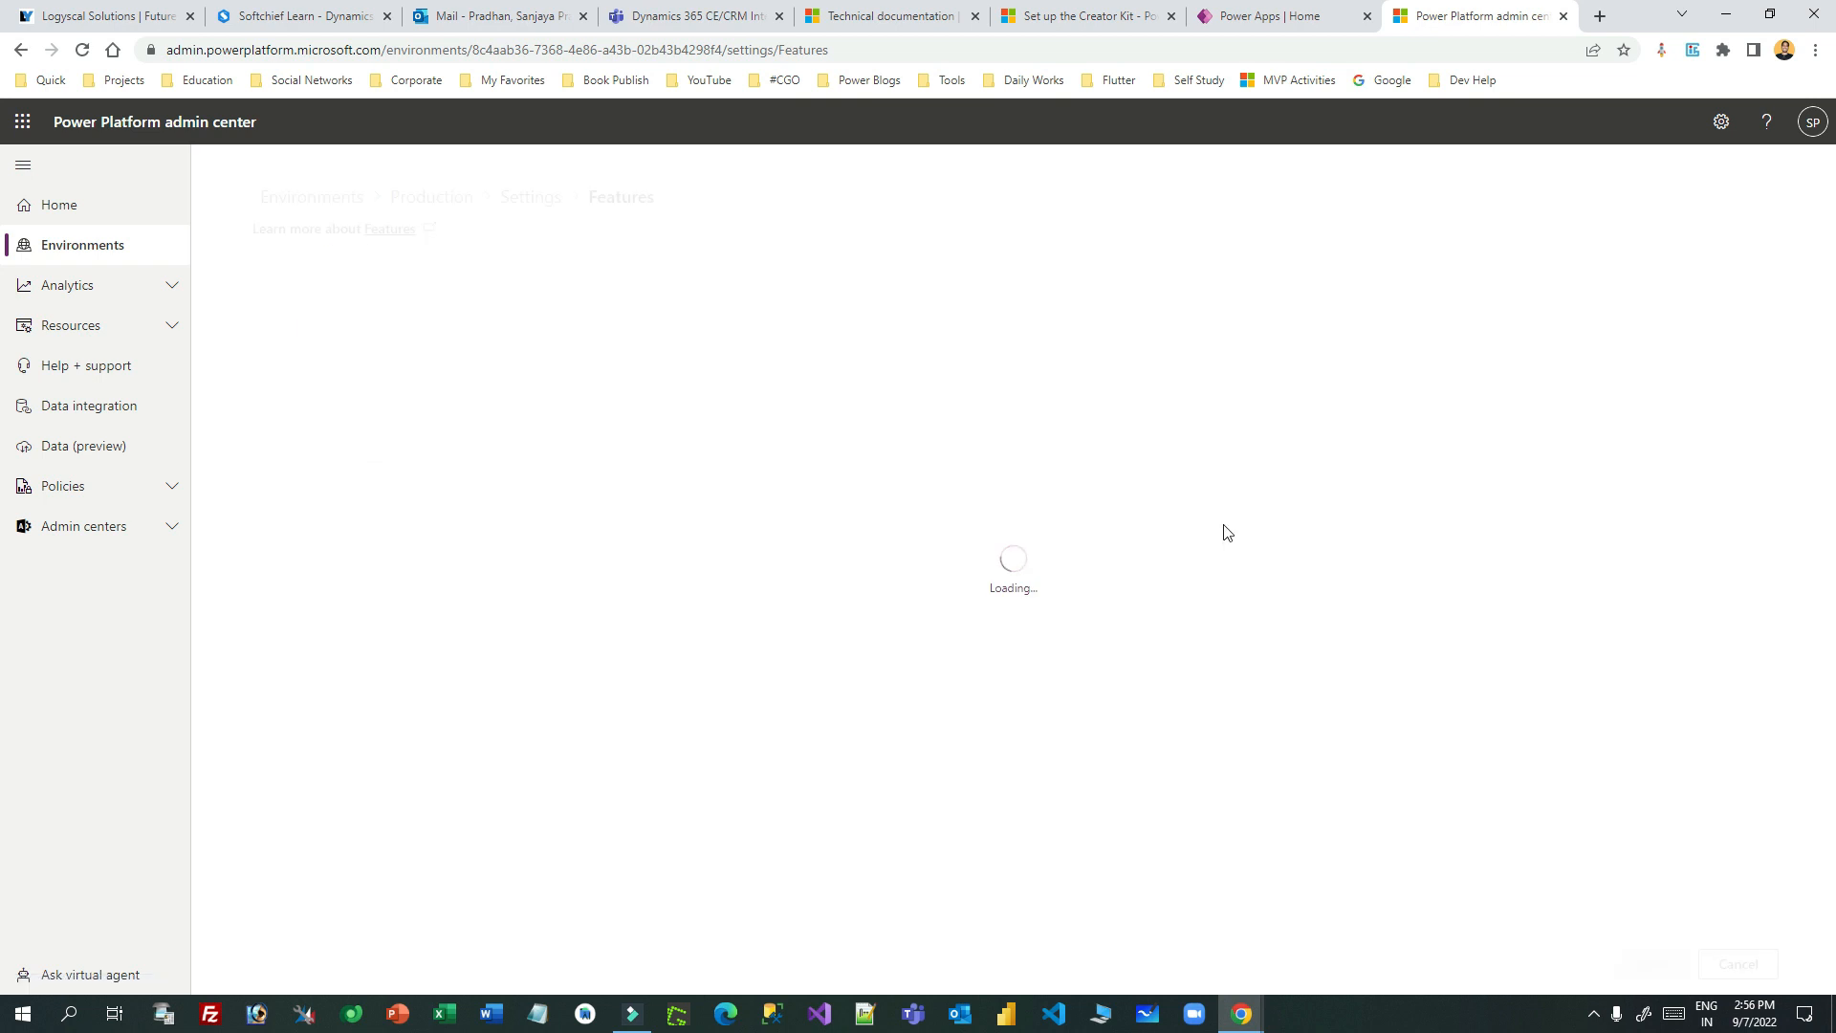
scroll(1335, 421, down, 6)
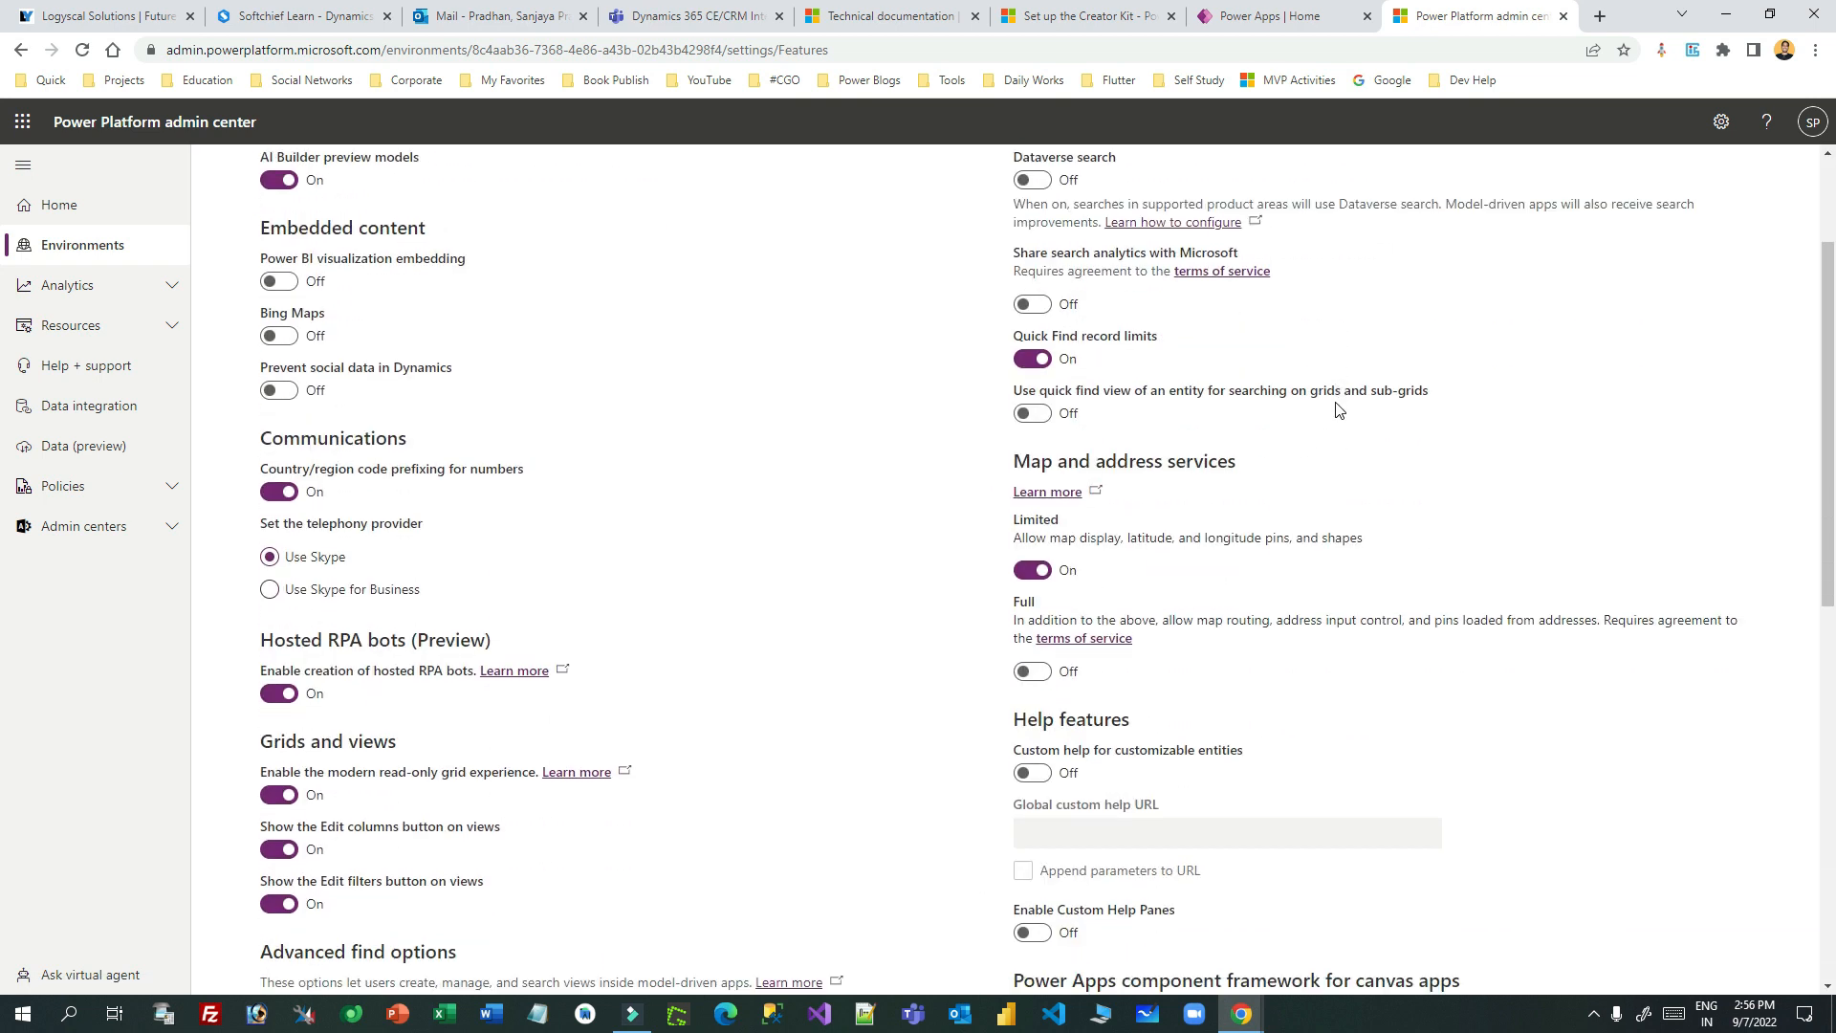
drag(1051, 605, 1463, 602)
click(1046, 715)
scroll(1603, 856, down, 5)
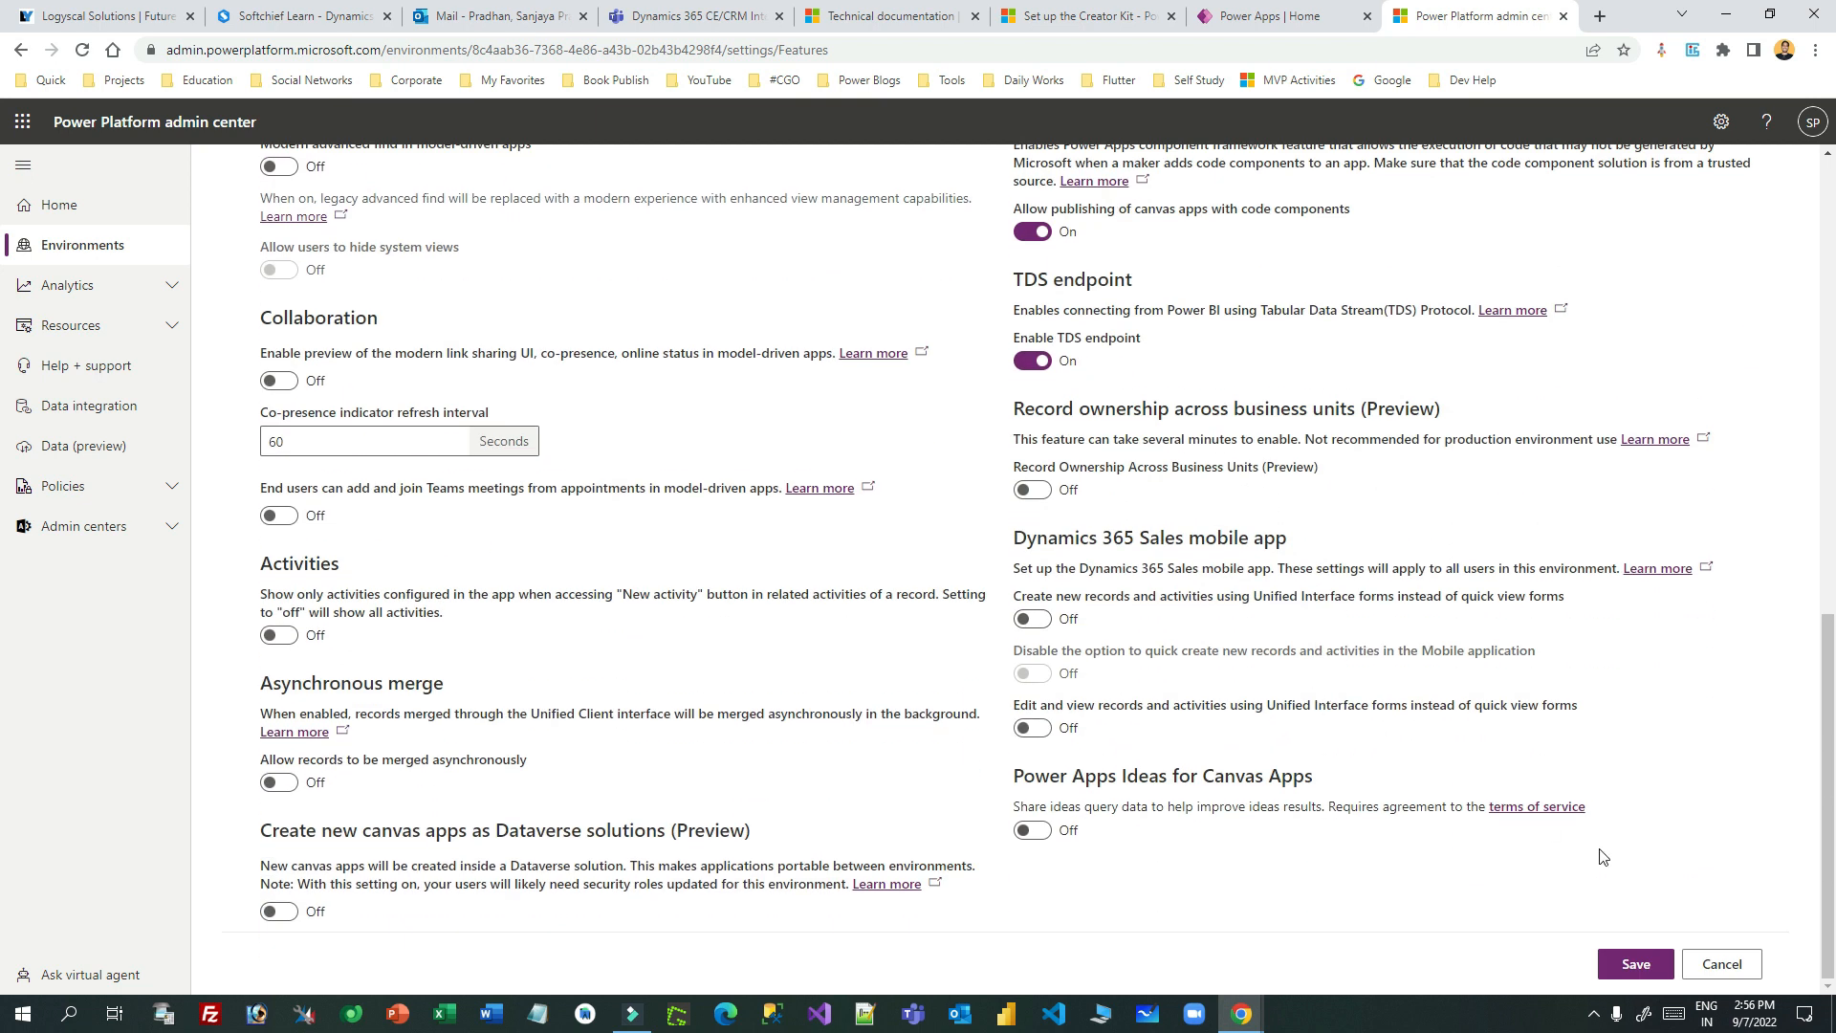
click(1633, 961)
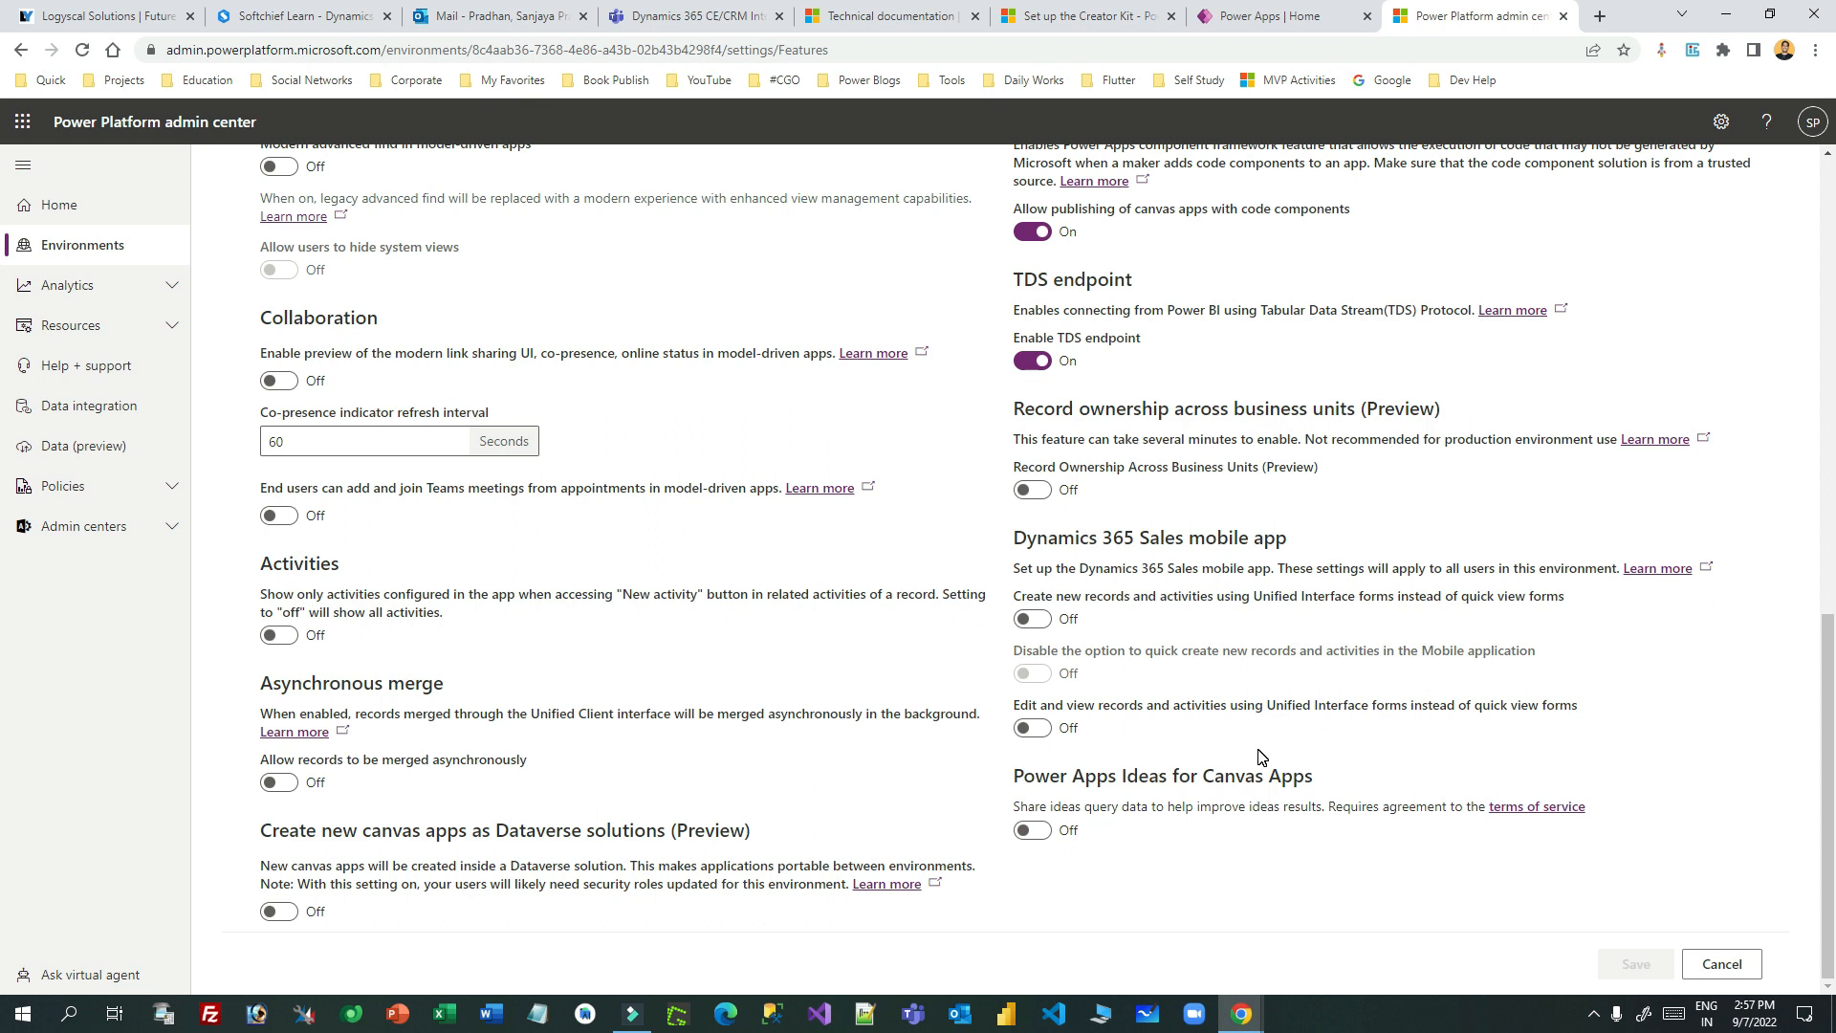
- Recheck the component framework setting, close the admin center, and return to the Creator Kit article
scroll(1243, 754, up, 6)
scroll(1357, 762, down, 6)
scroll(1062, 416, up, 2)
drag(1023, 308, 1473, 308)
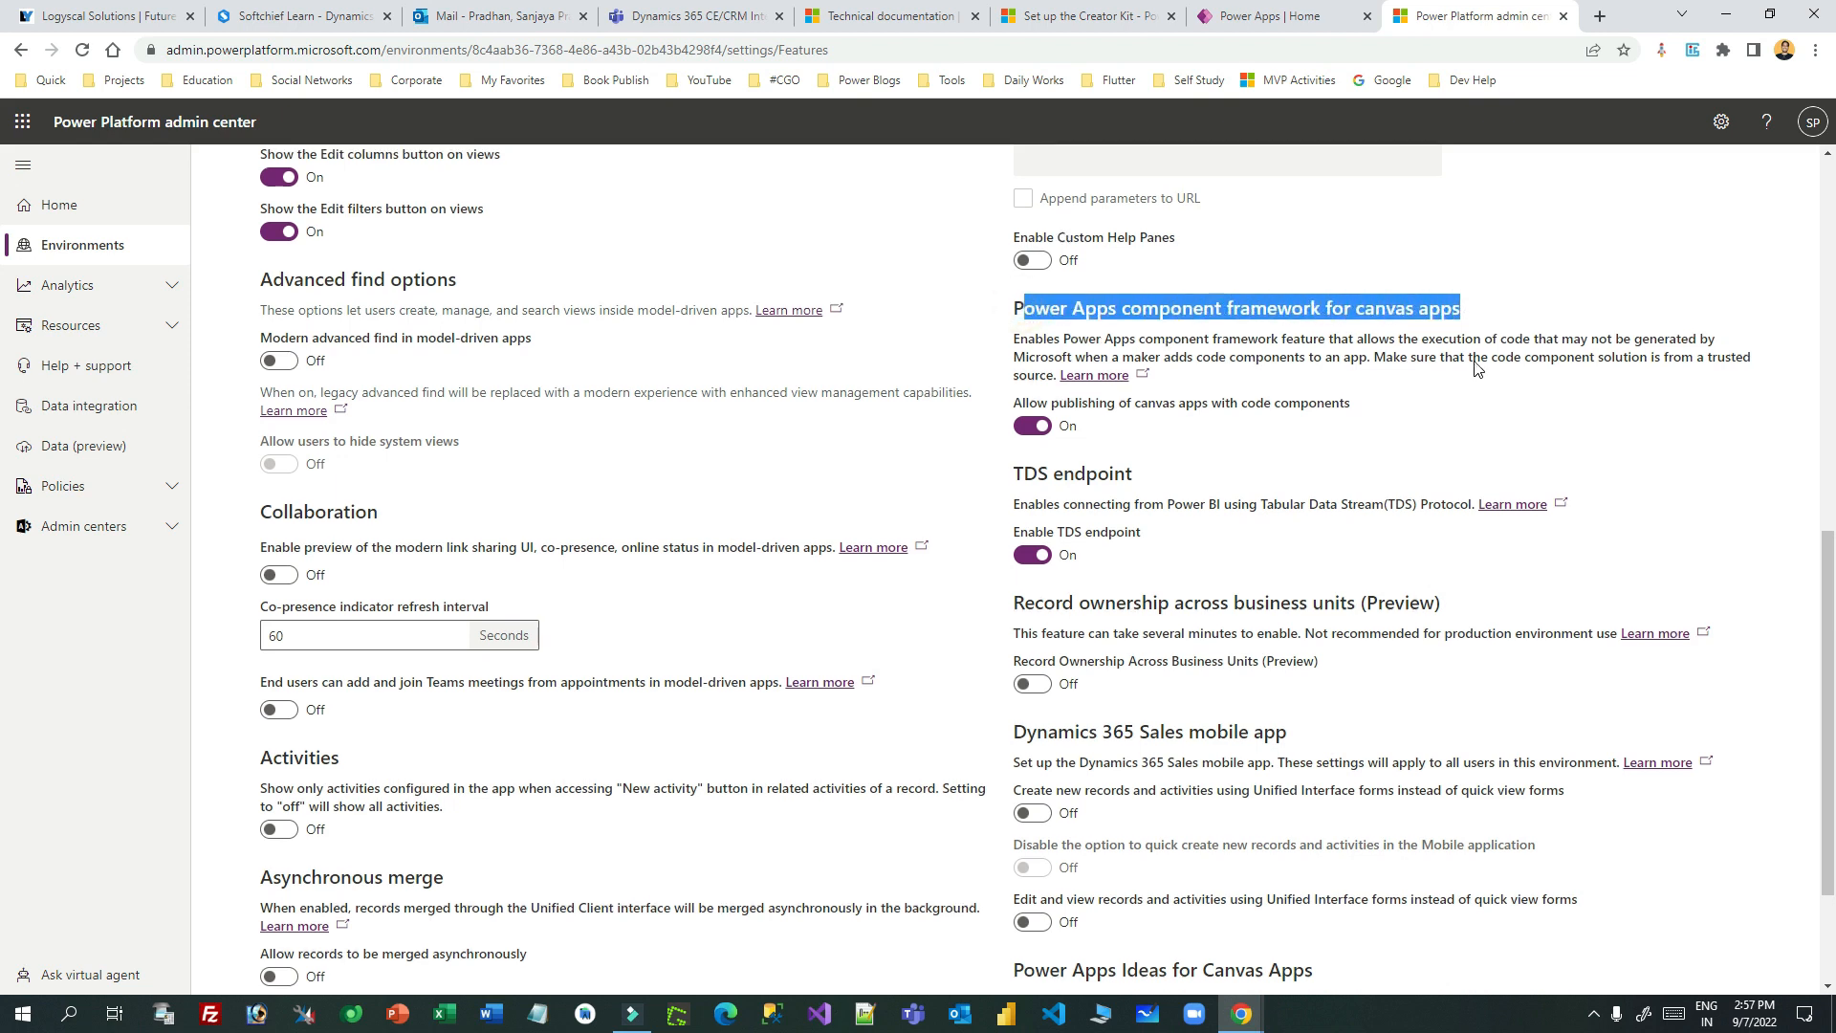
scroll(1473, 361, up, 4)
click(1565, 17)
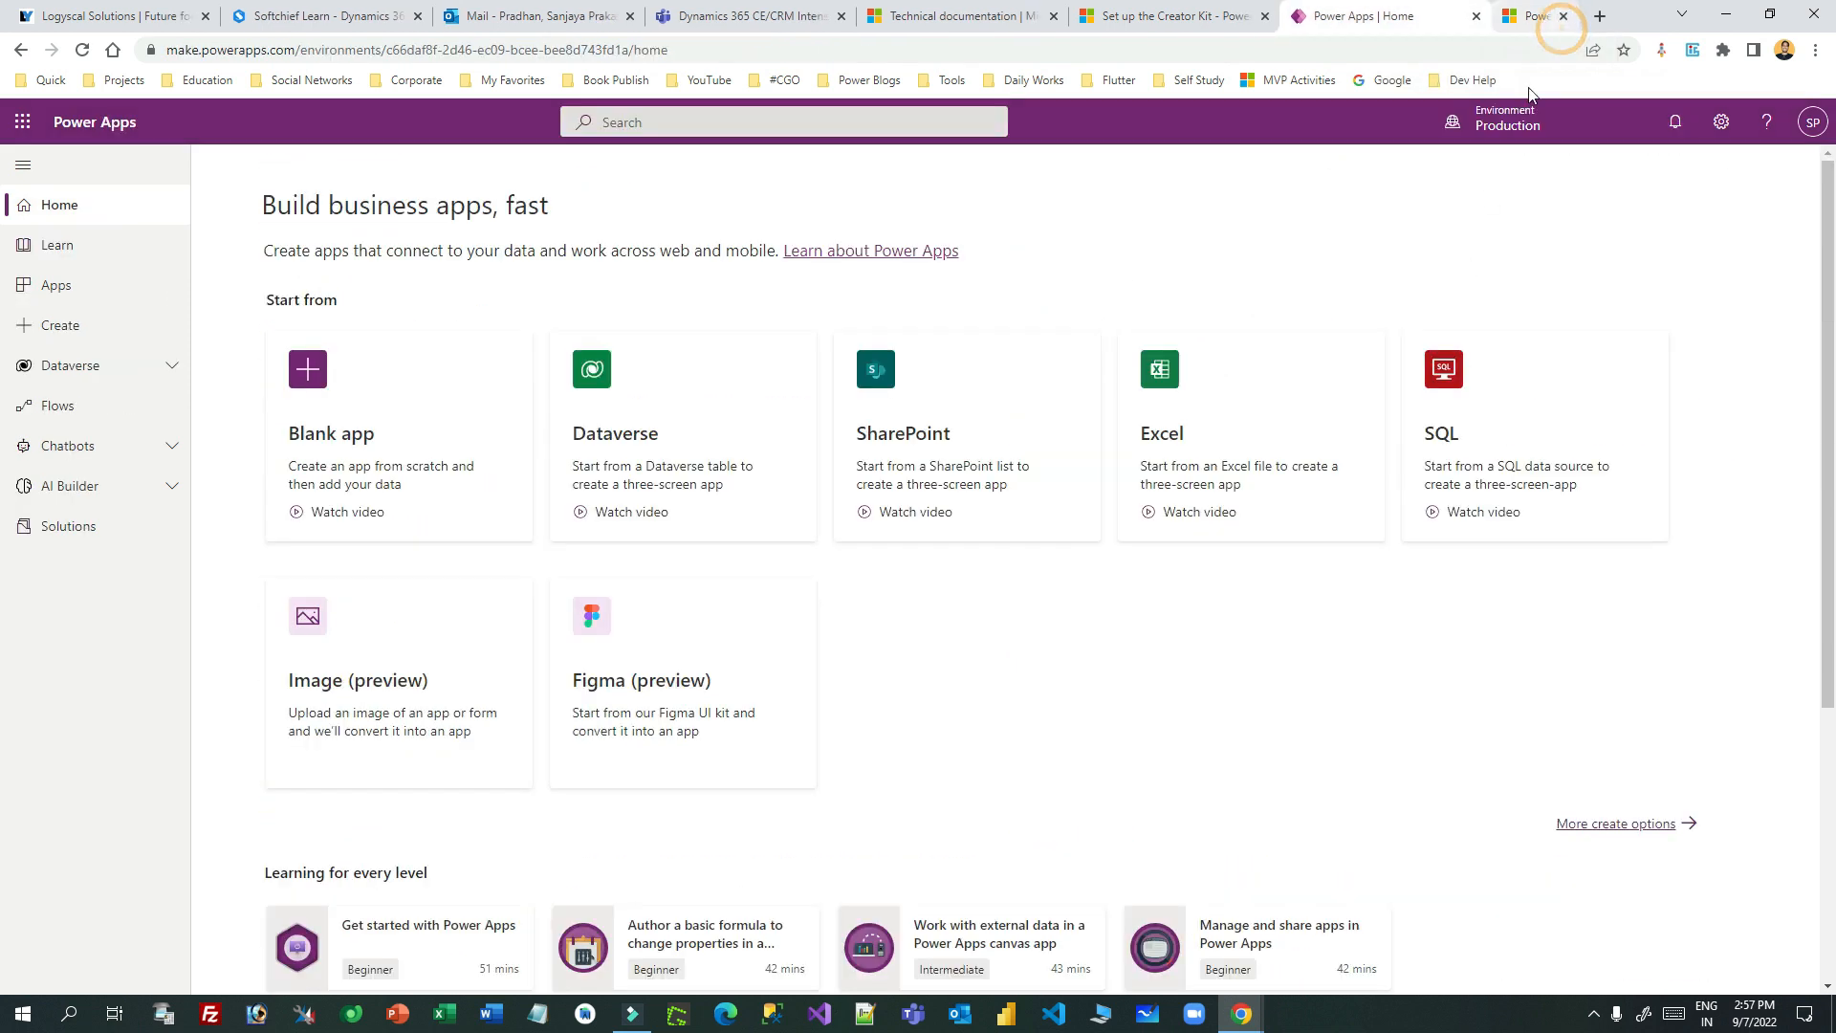
click(1229, 19)
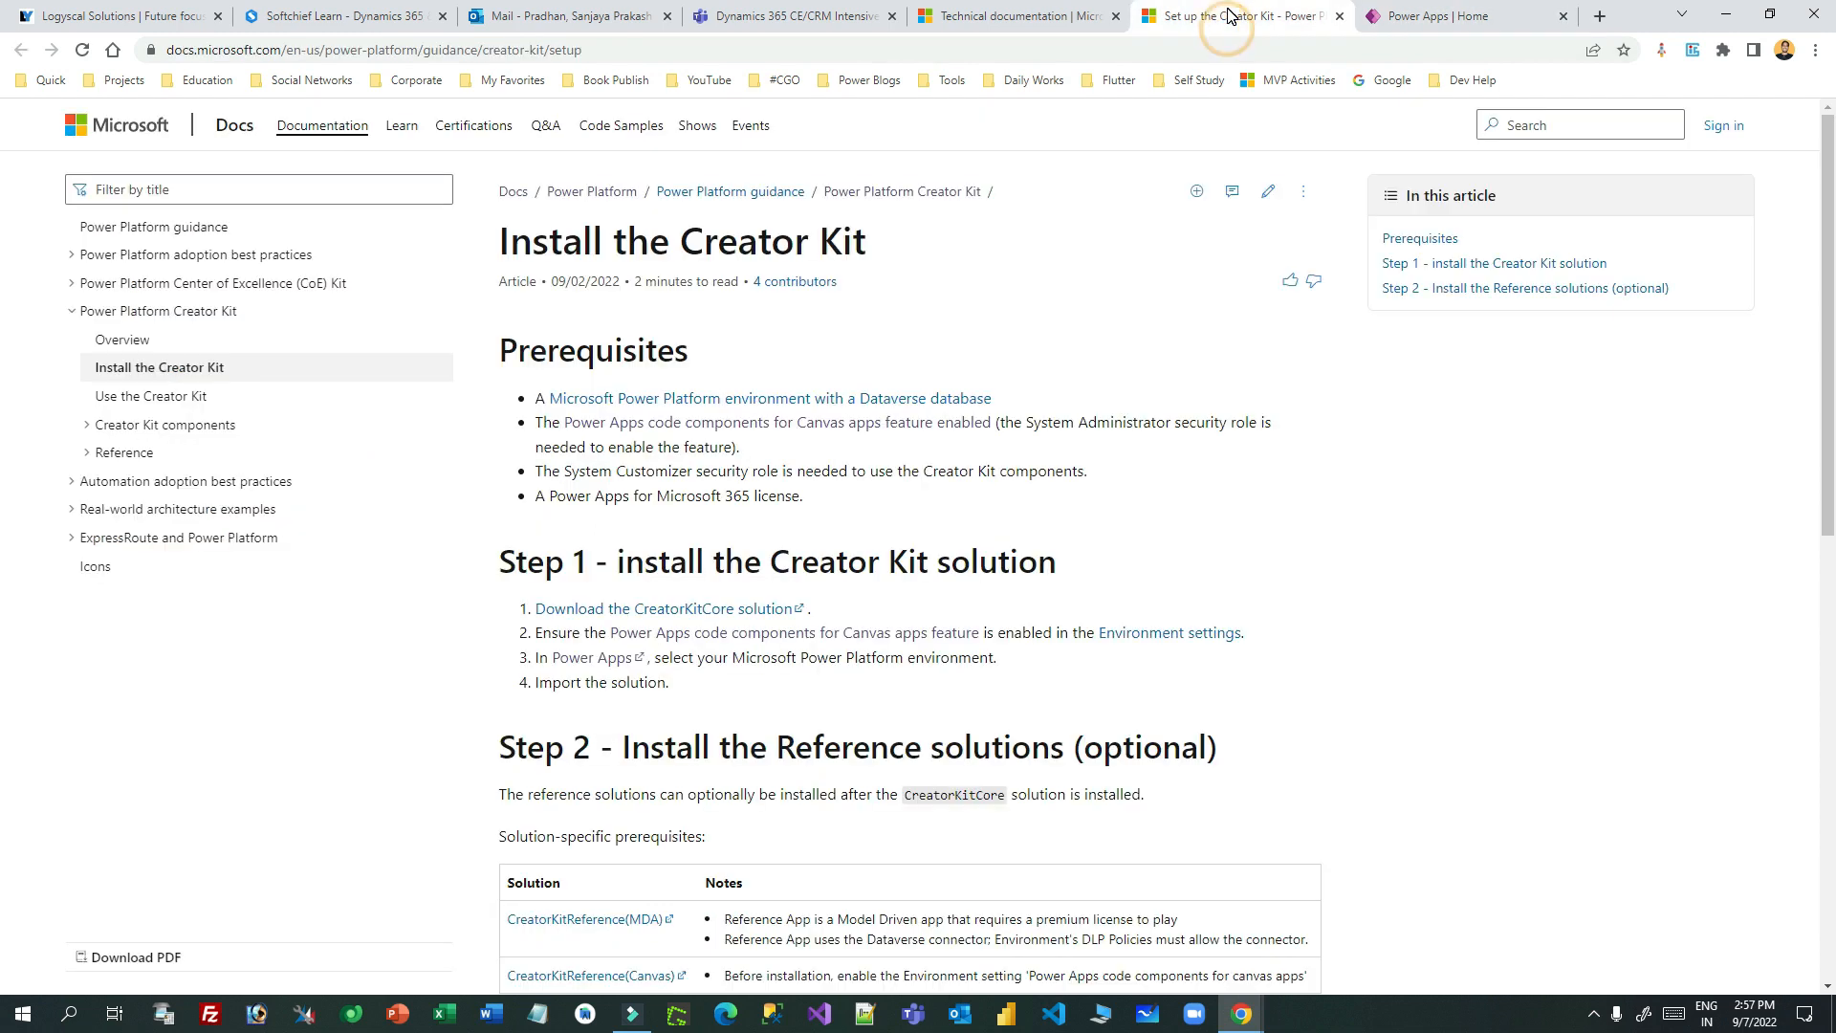
scroll(900, 468, down, 4)
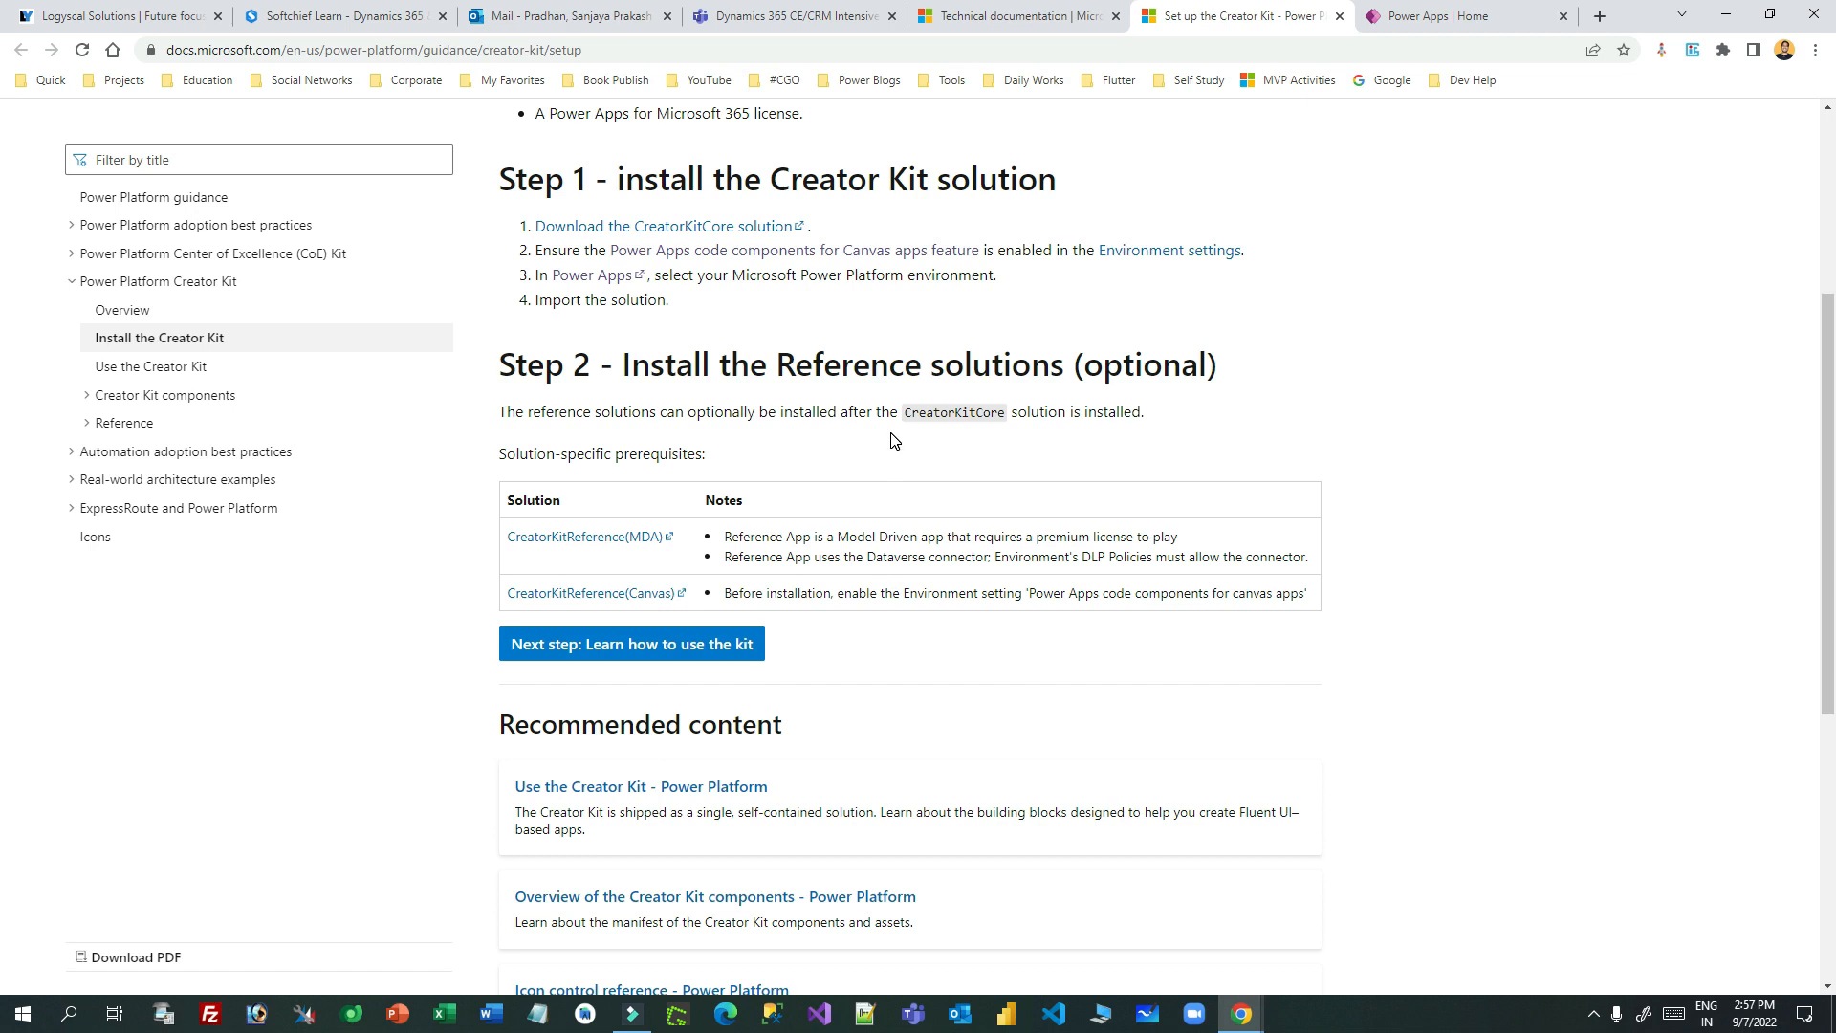
- Copy the CreatorKitCore download link and load it in a new tab
scroll(895, 440, up, 4)
right_click(688, 611)
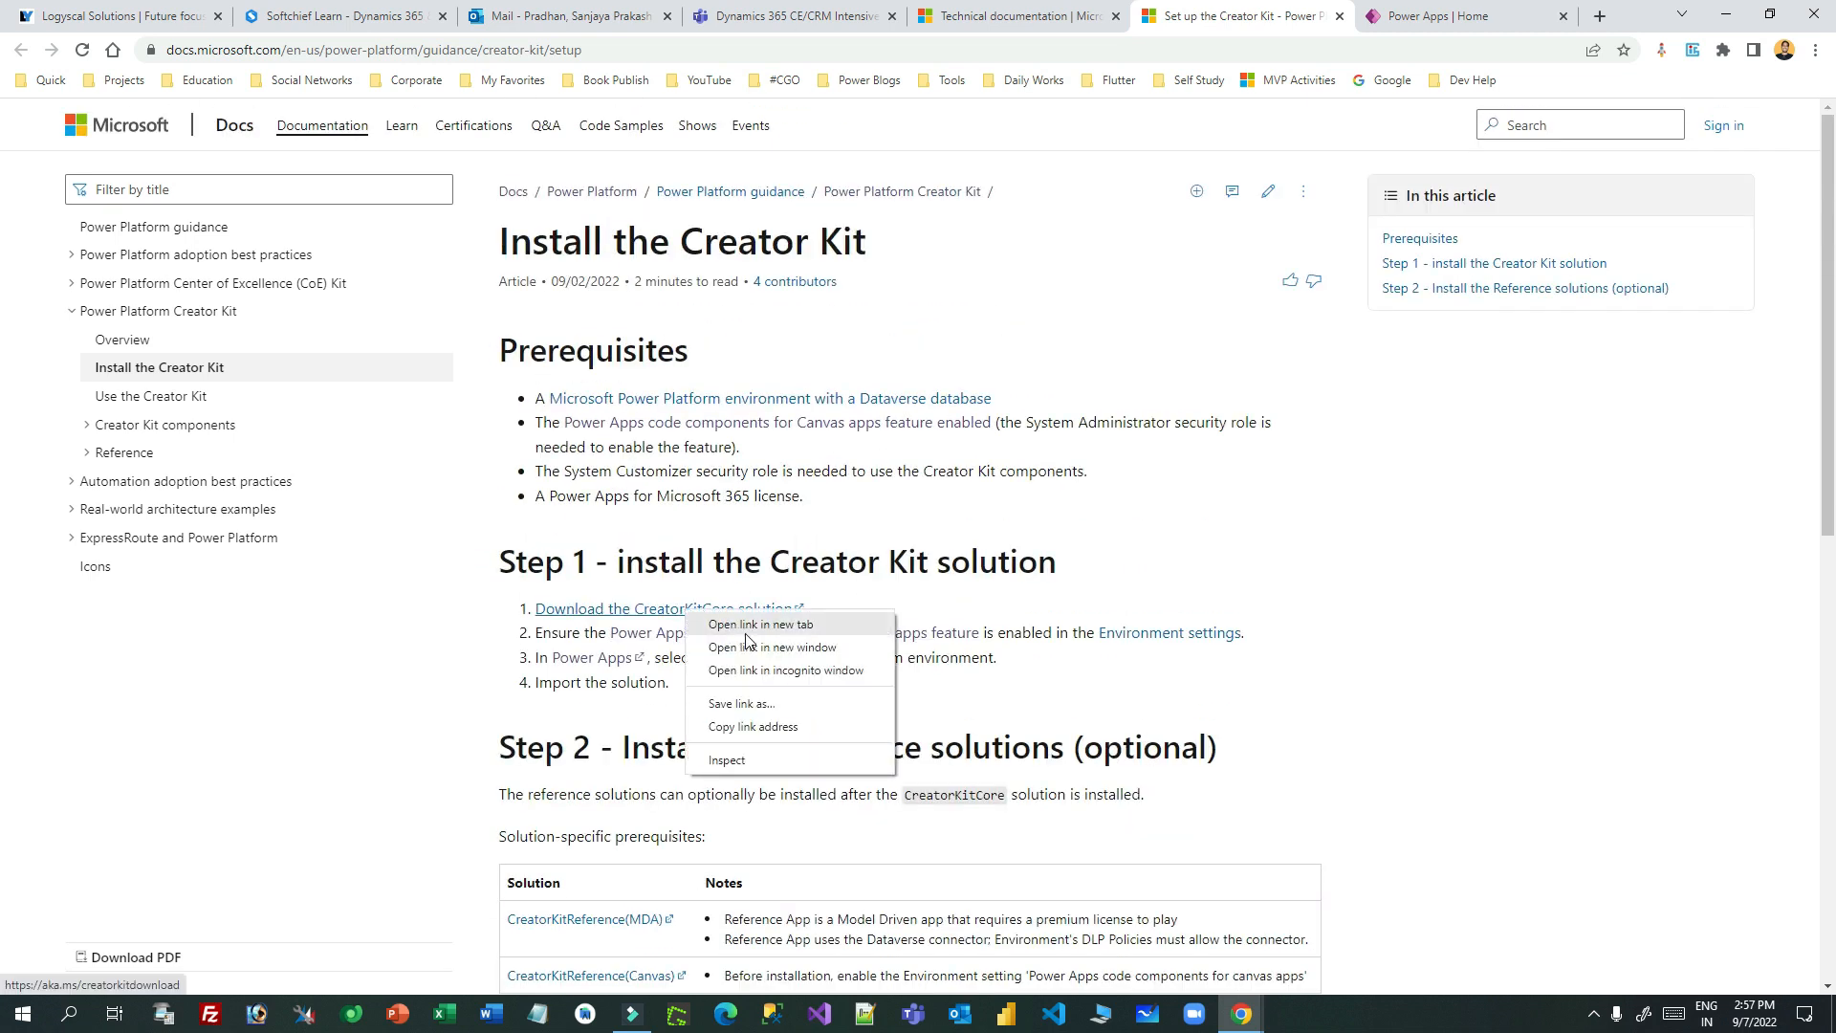
key(Escape)
click(1601, 17)
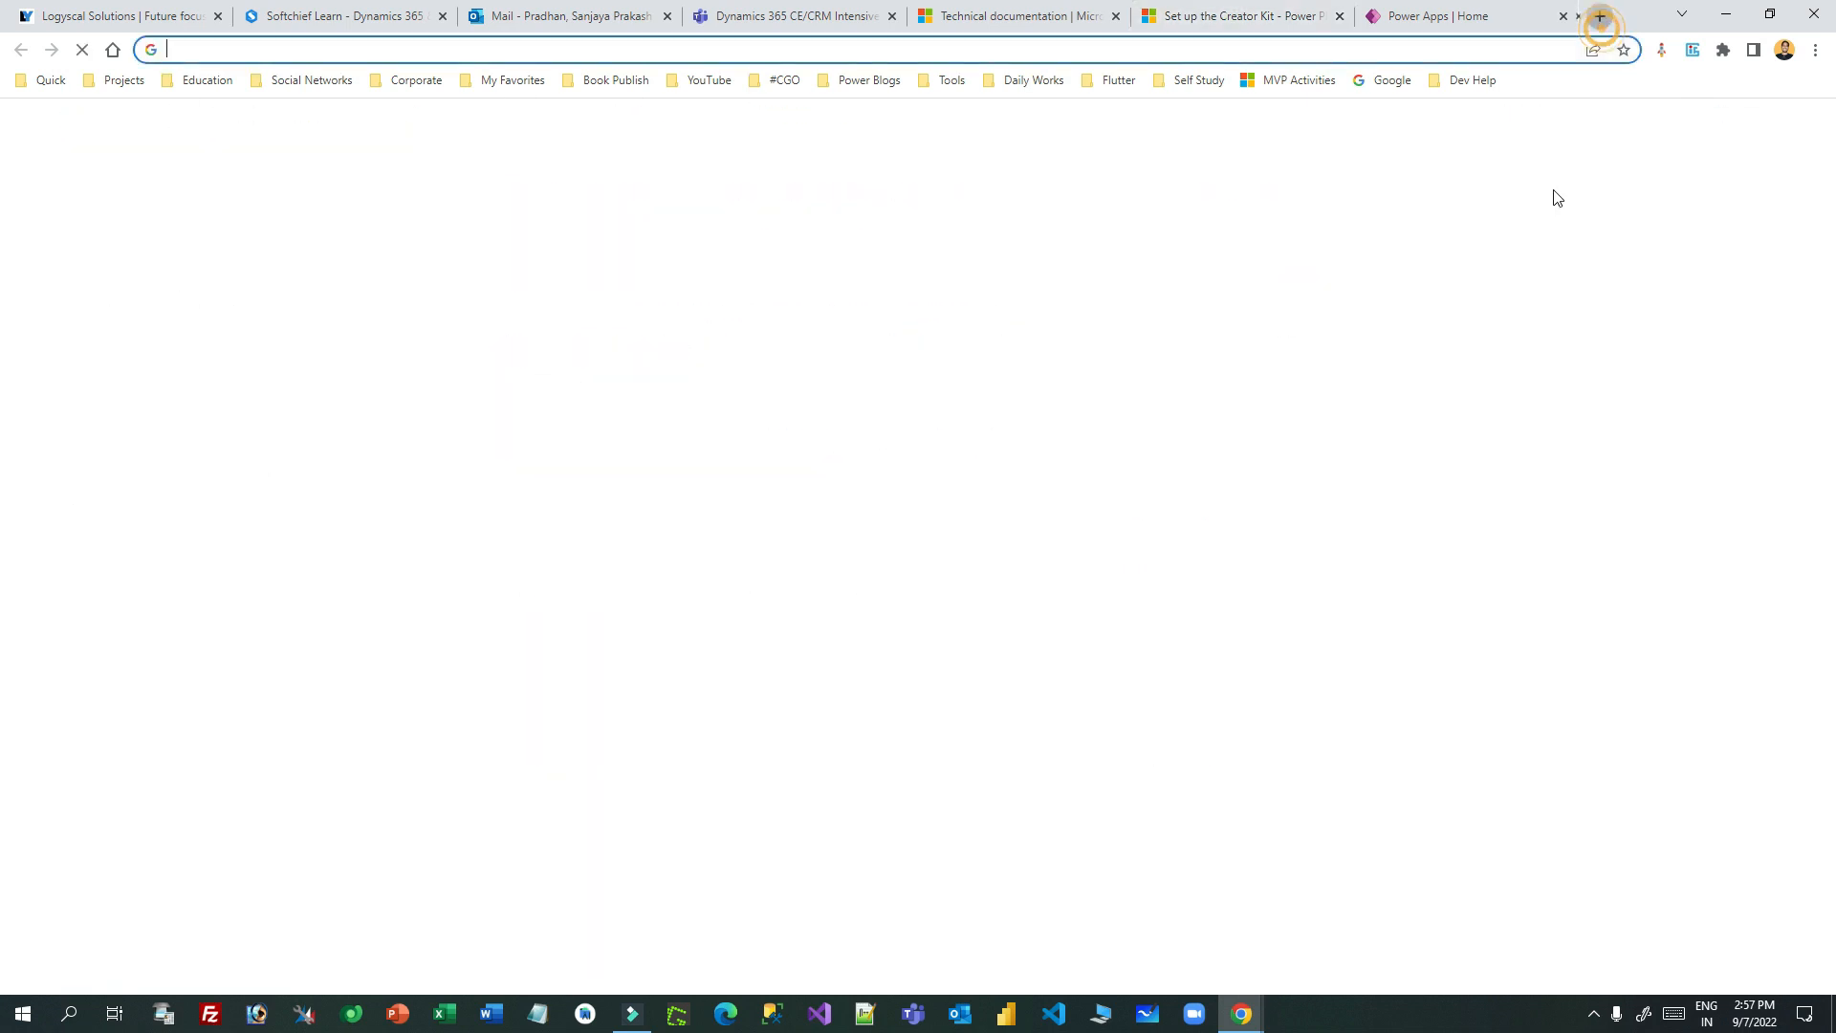
text(https://aka.ms/creatorkitdownload)
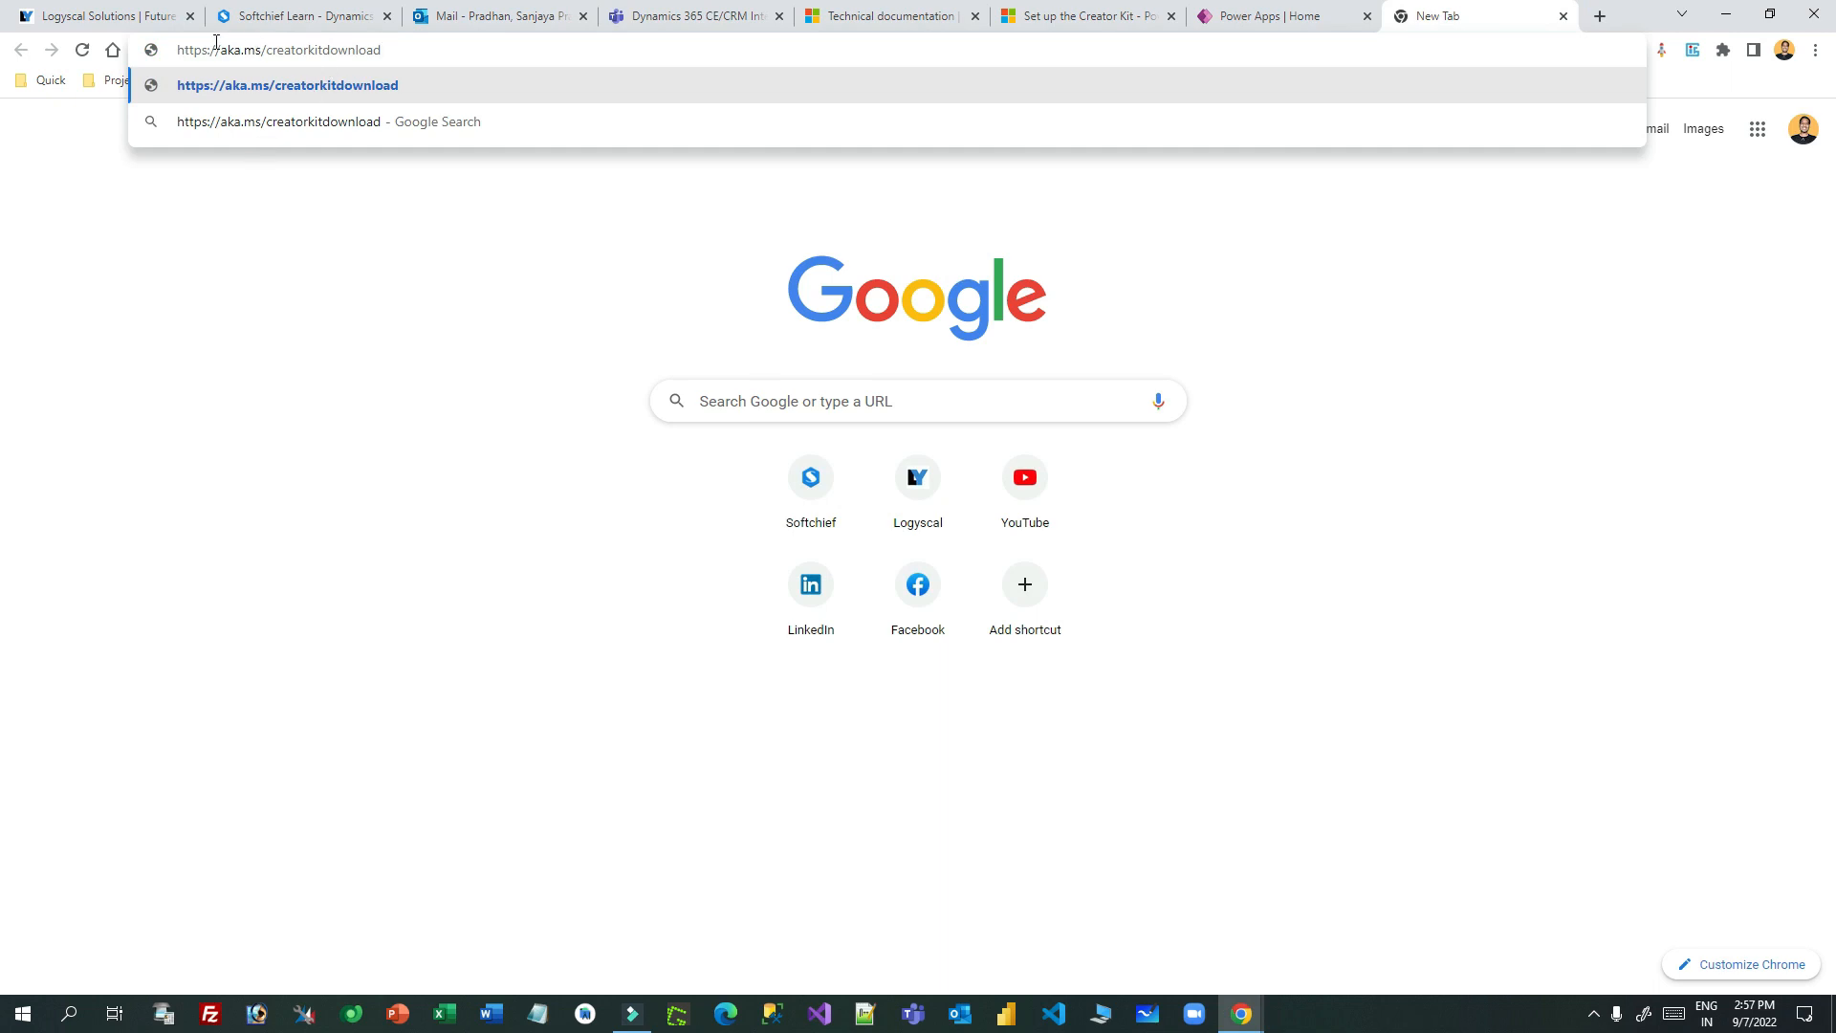
drag(217, 43, 419, 48)
click(420, 48)
drag(267, 50, 397, 48)
click(406, 48)
key(Return)
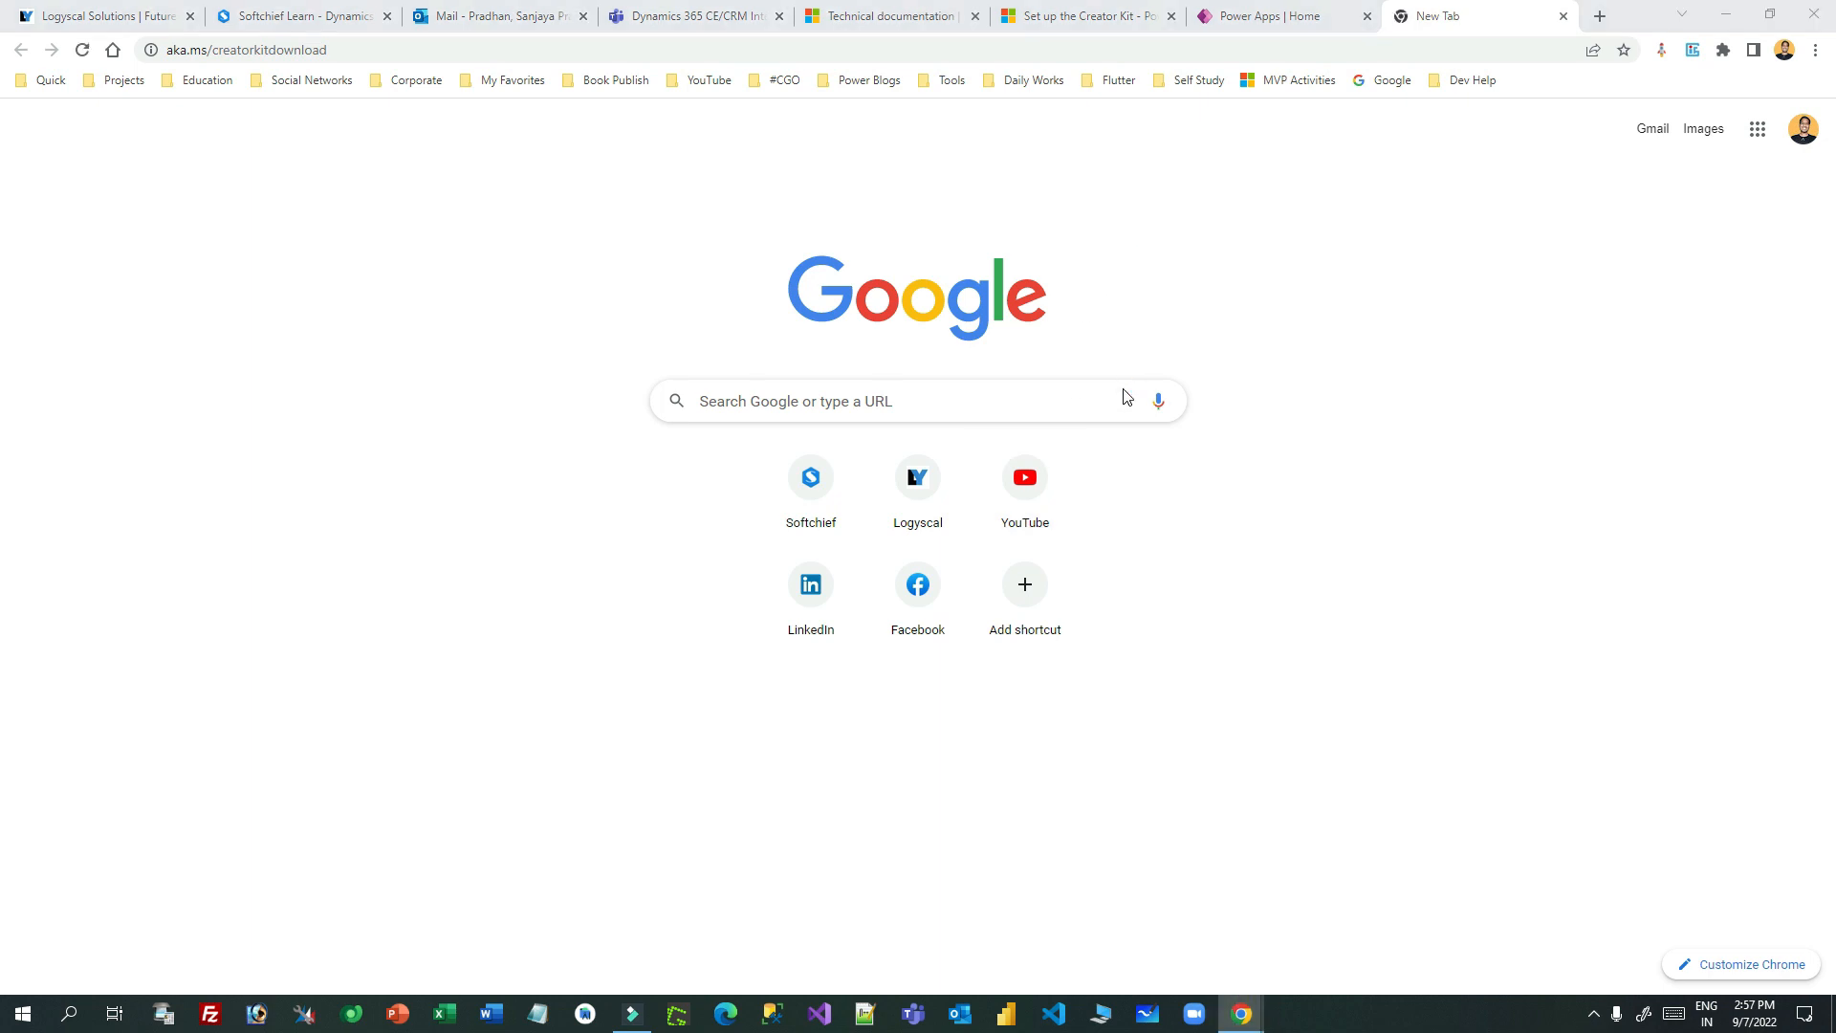
- Save CreatorKitCore_1_0_20220831_1_managed.zip to the Desktop and clear the Chrome downloads list
click(326, 304)
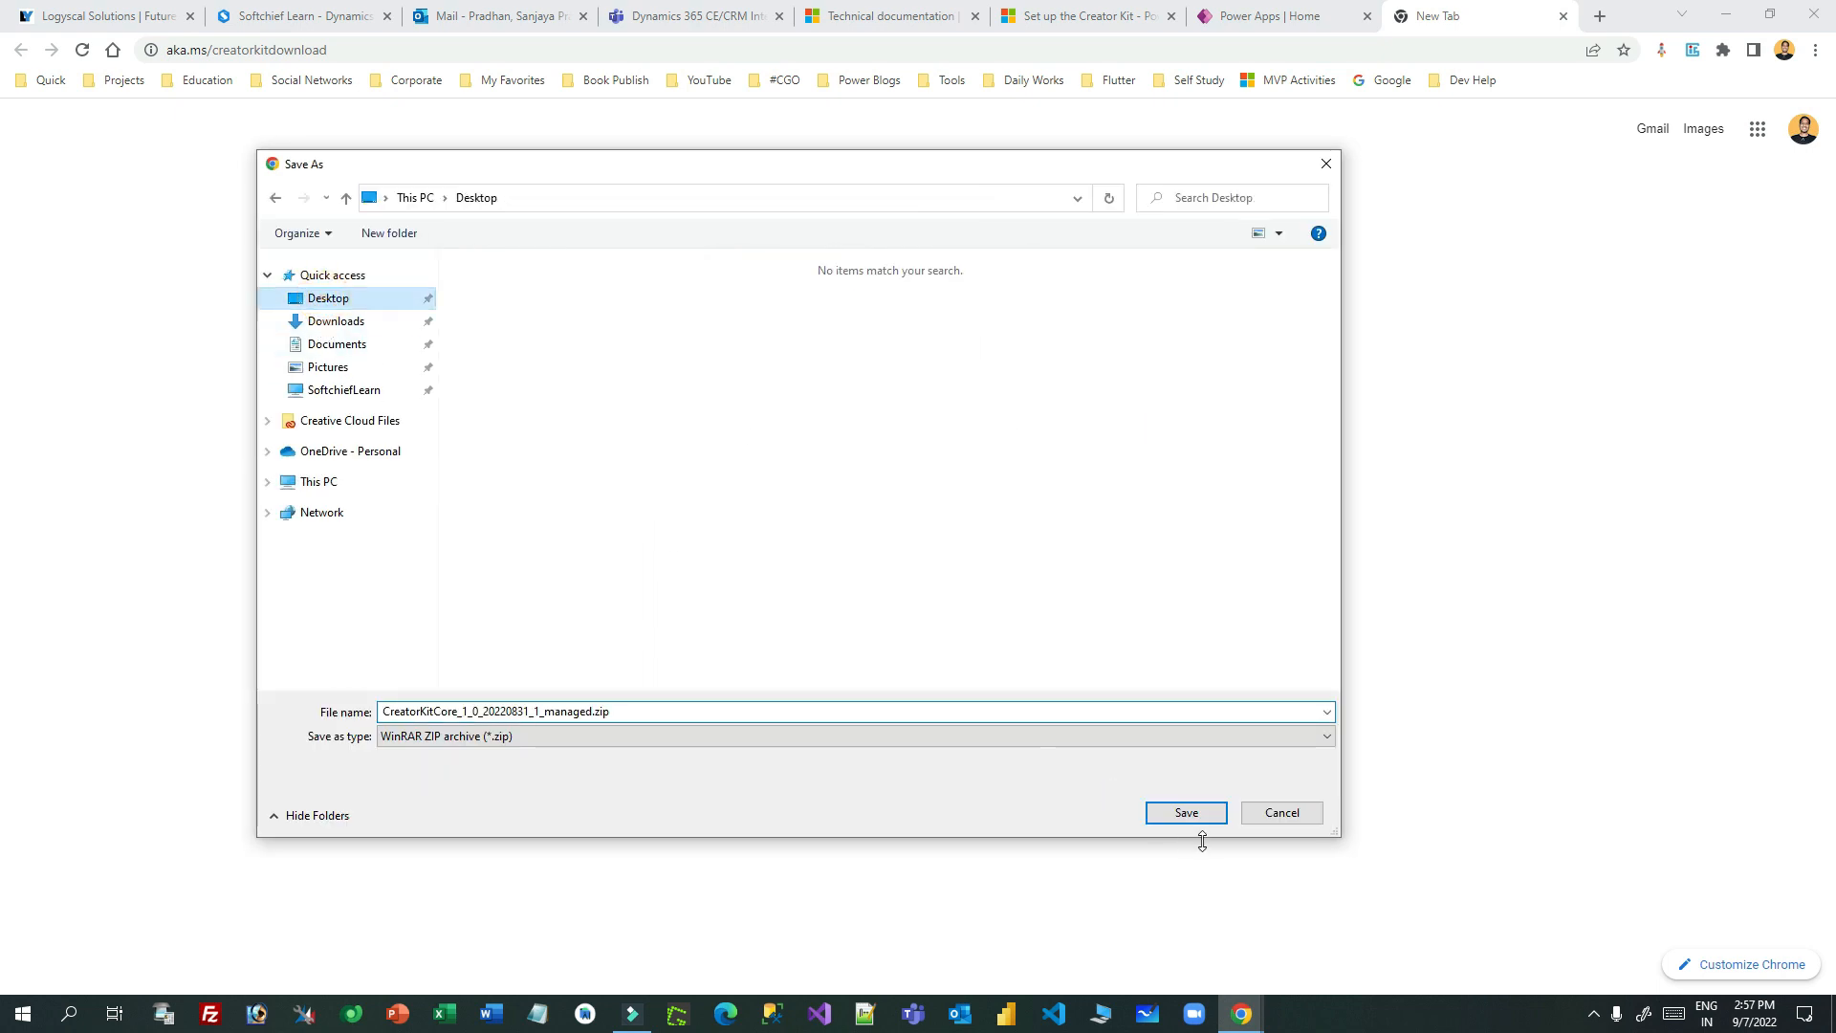
click(1189, 814)
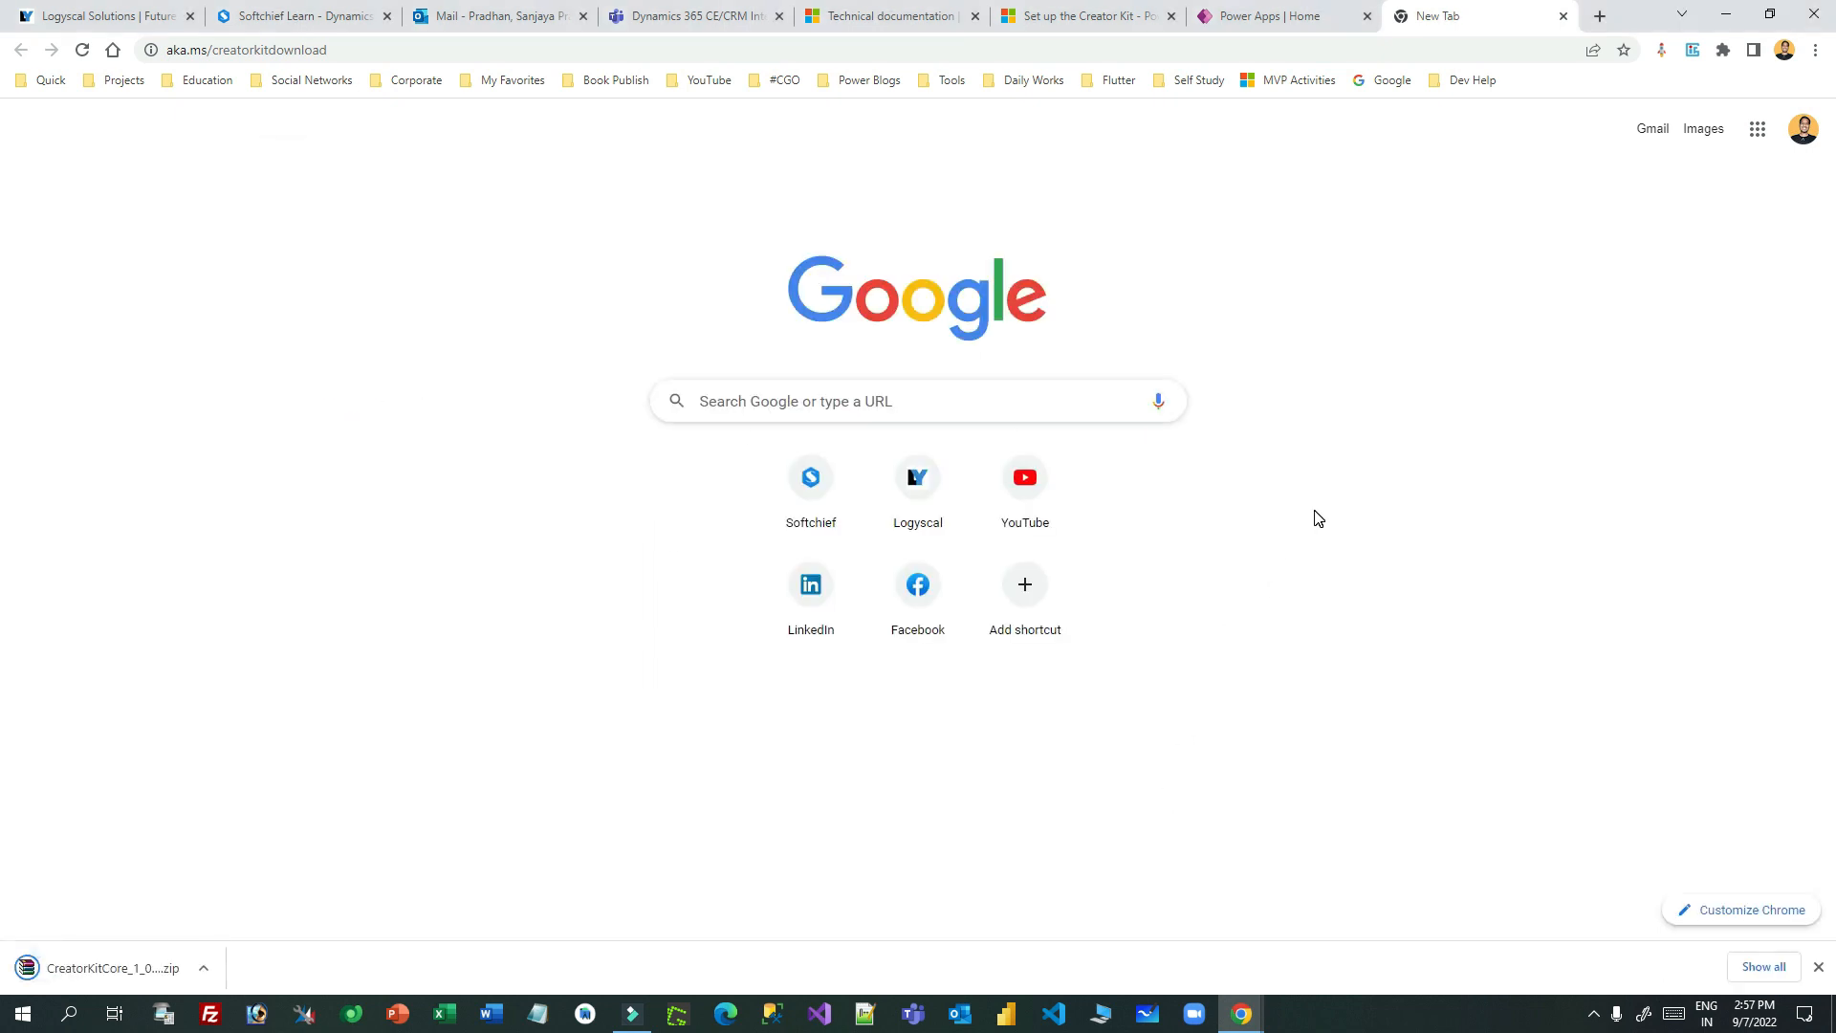
click(1763, 967)
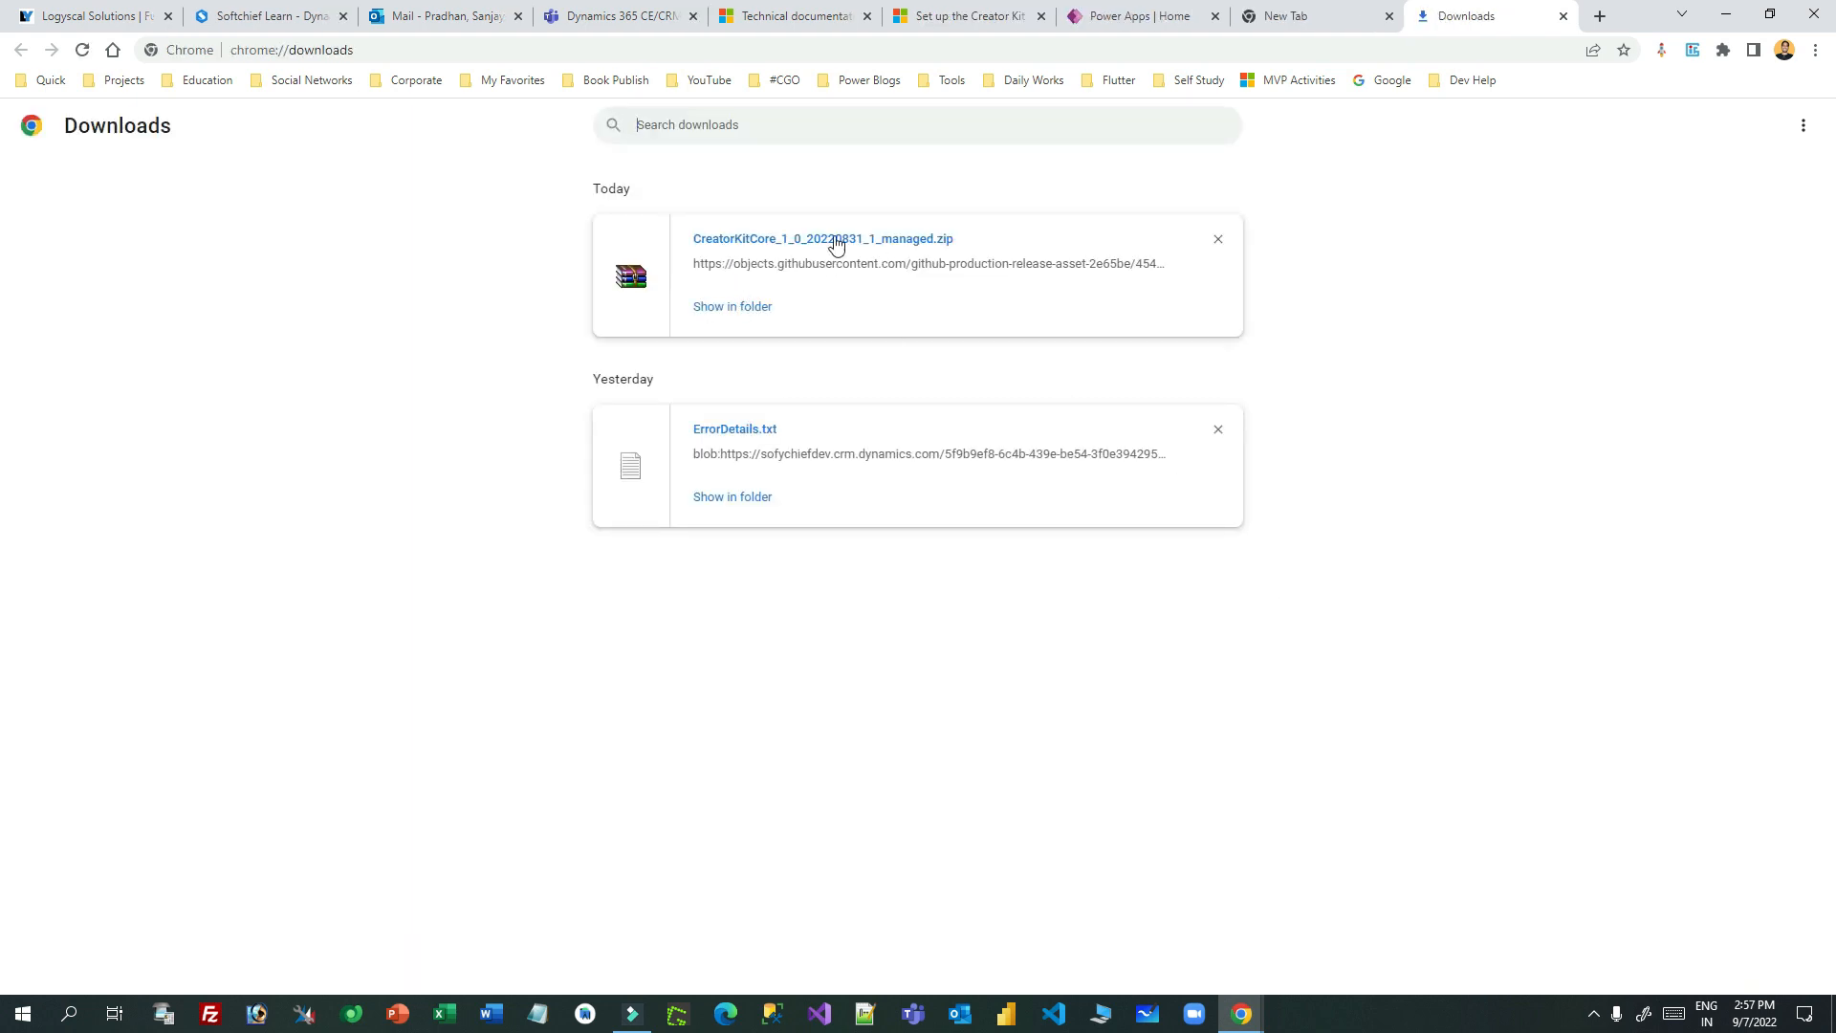
click(1217, 428)
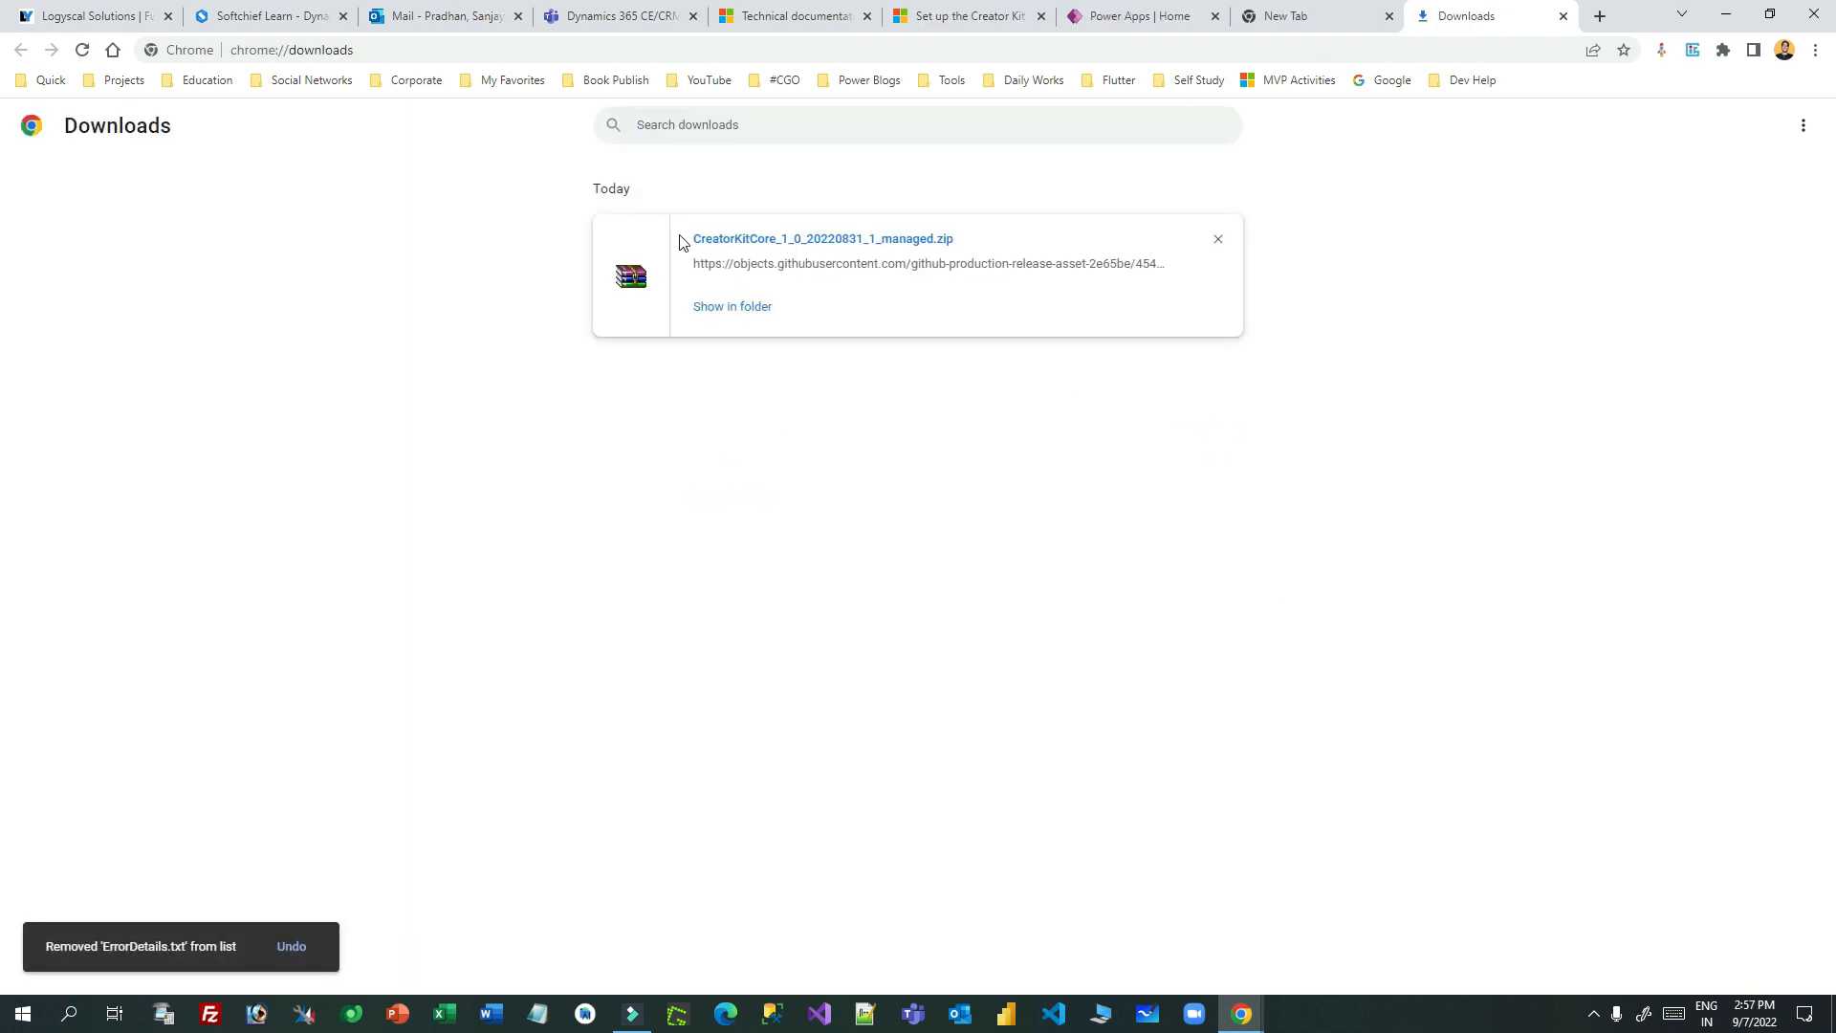
click(1217, 238)
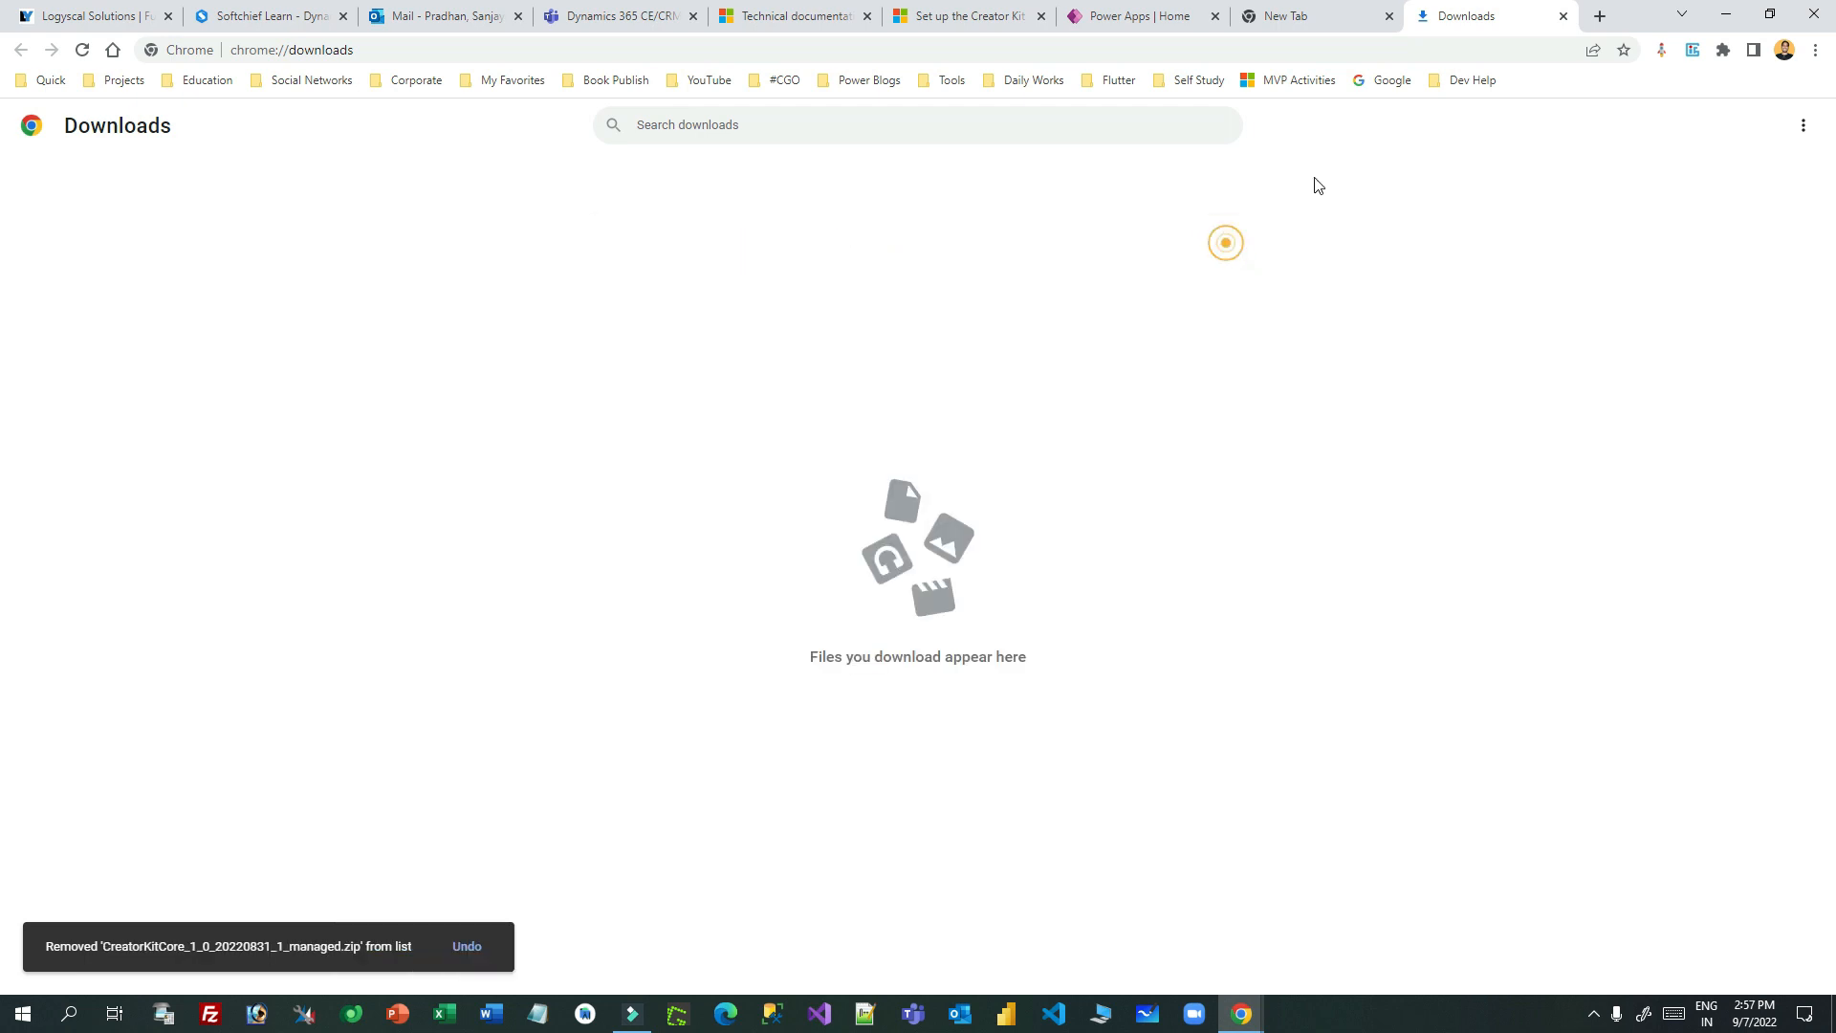
click(1563, 15)
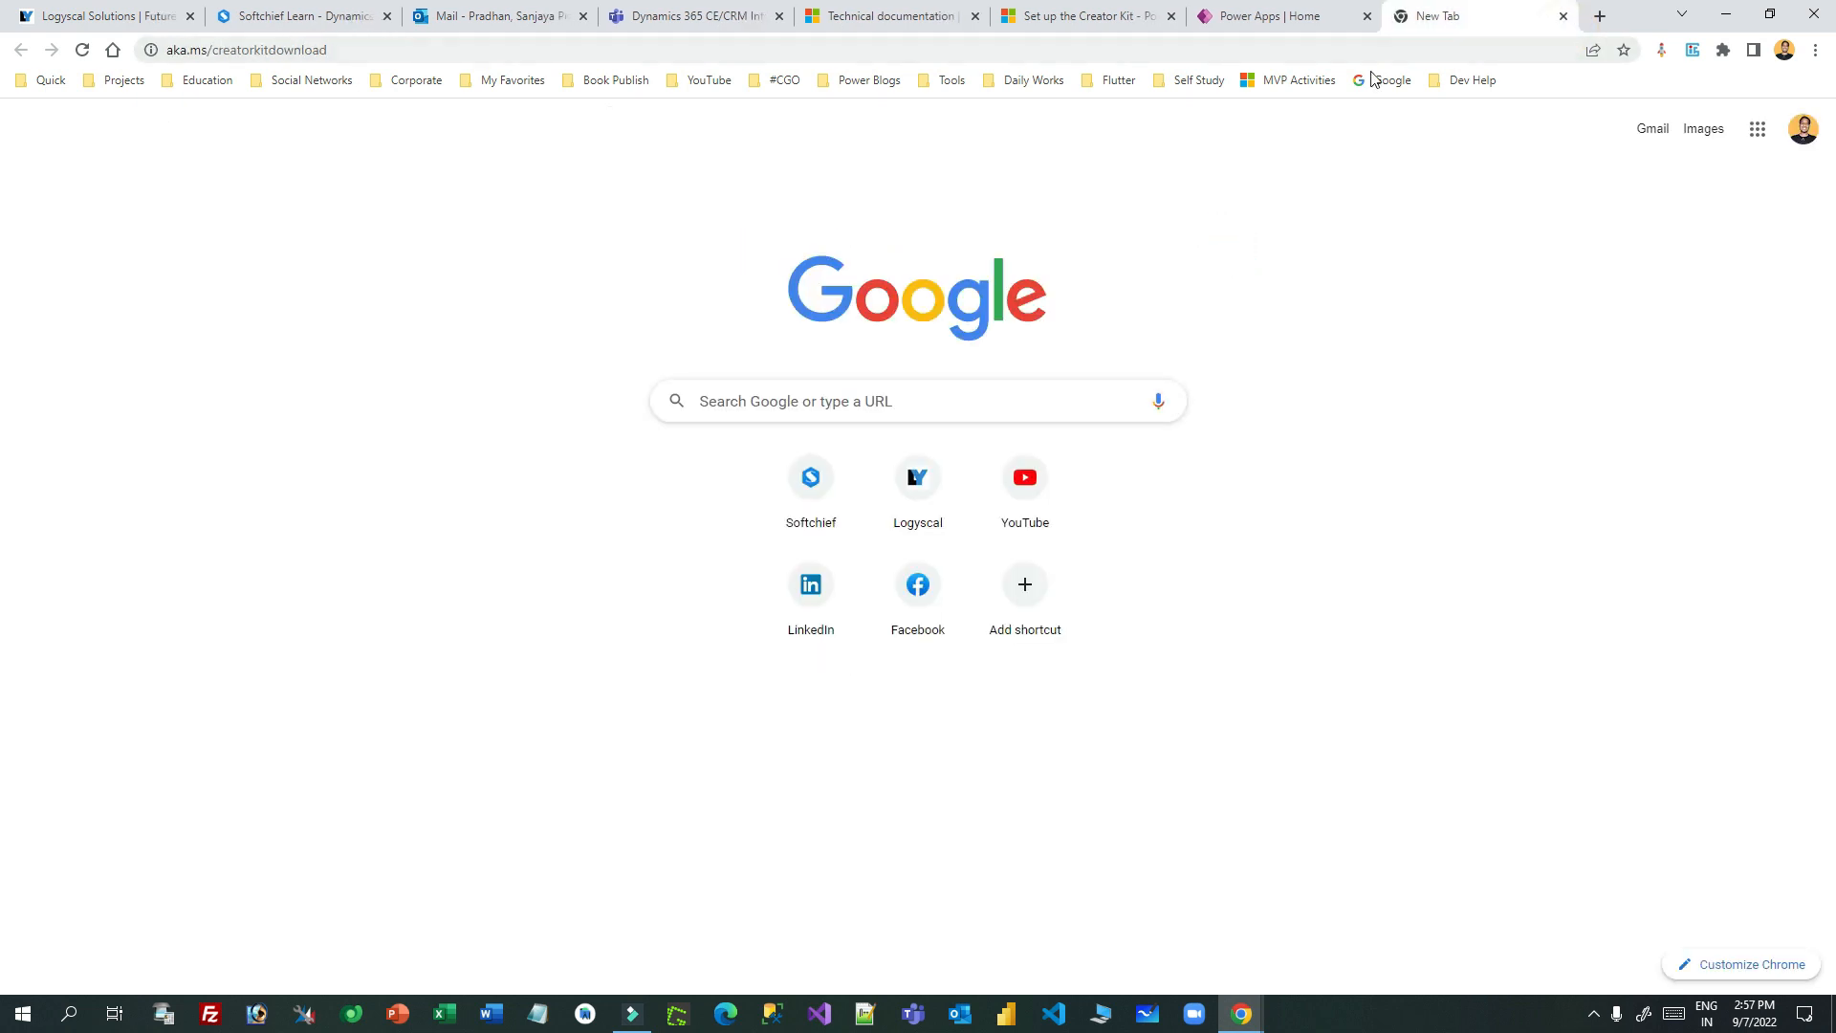
- Import CreatorKitCore_1_0_20220831_1_managed.zip from the Desktop into Production's Solutions
click(1565, 15)
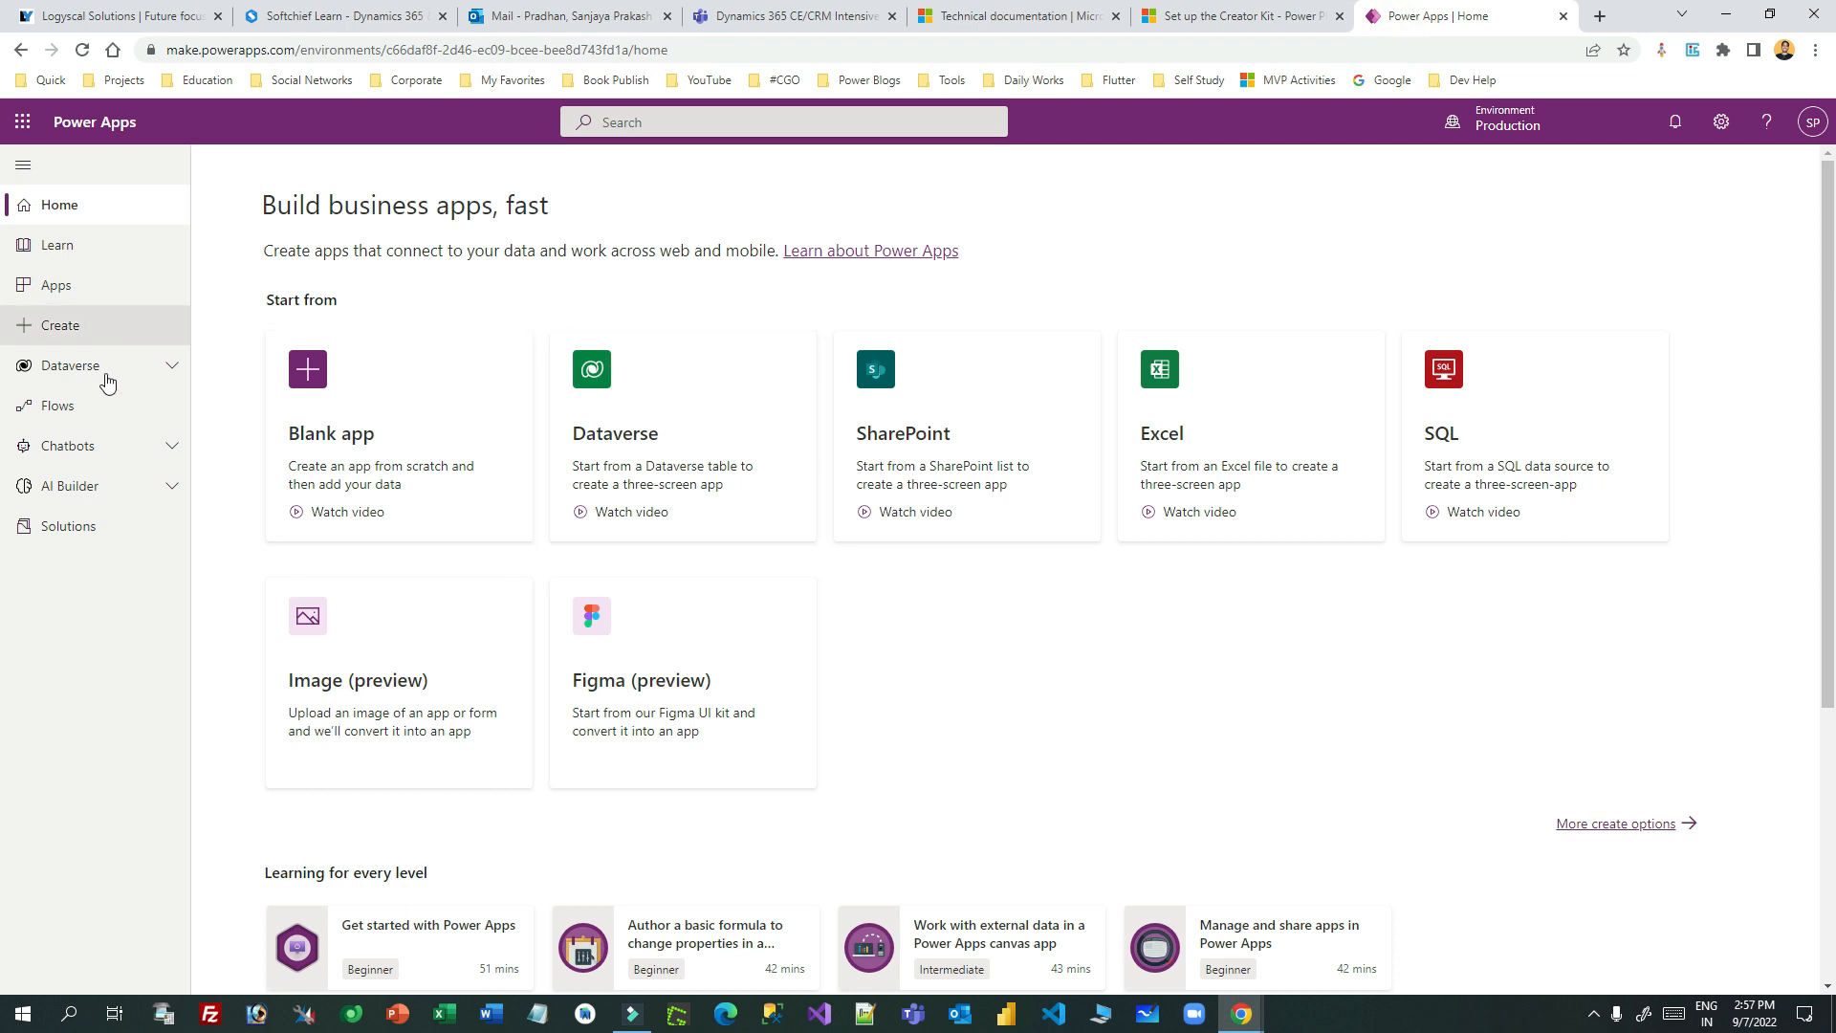
click(67, 526)
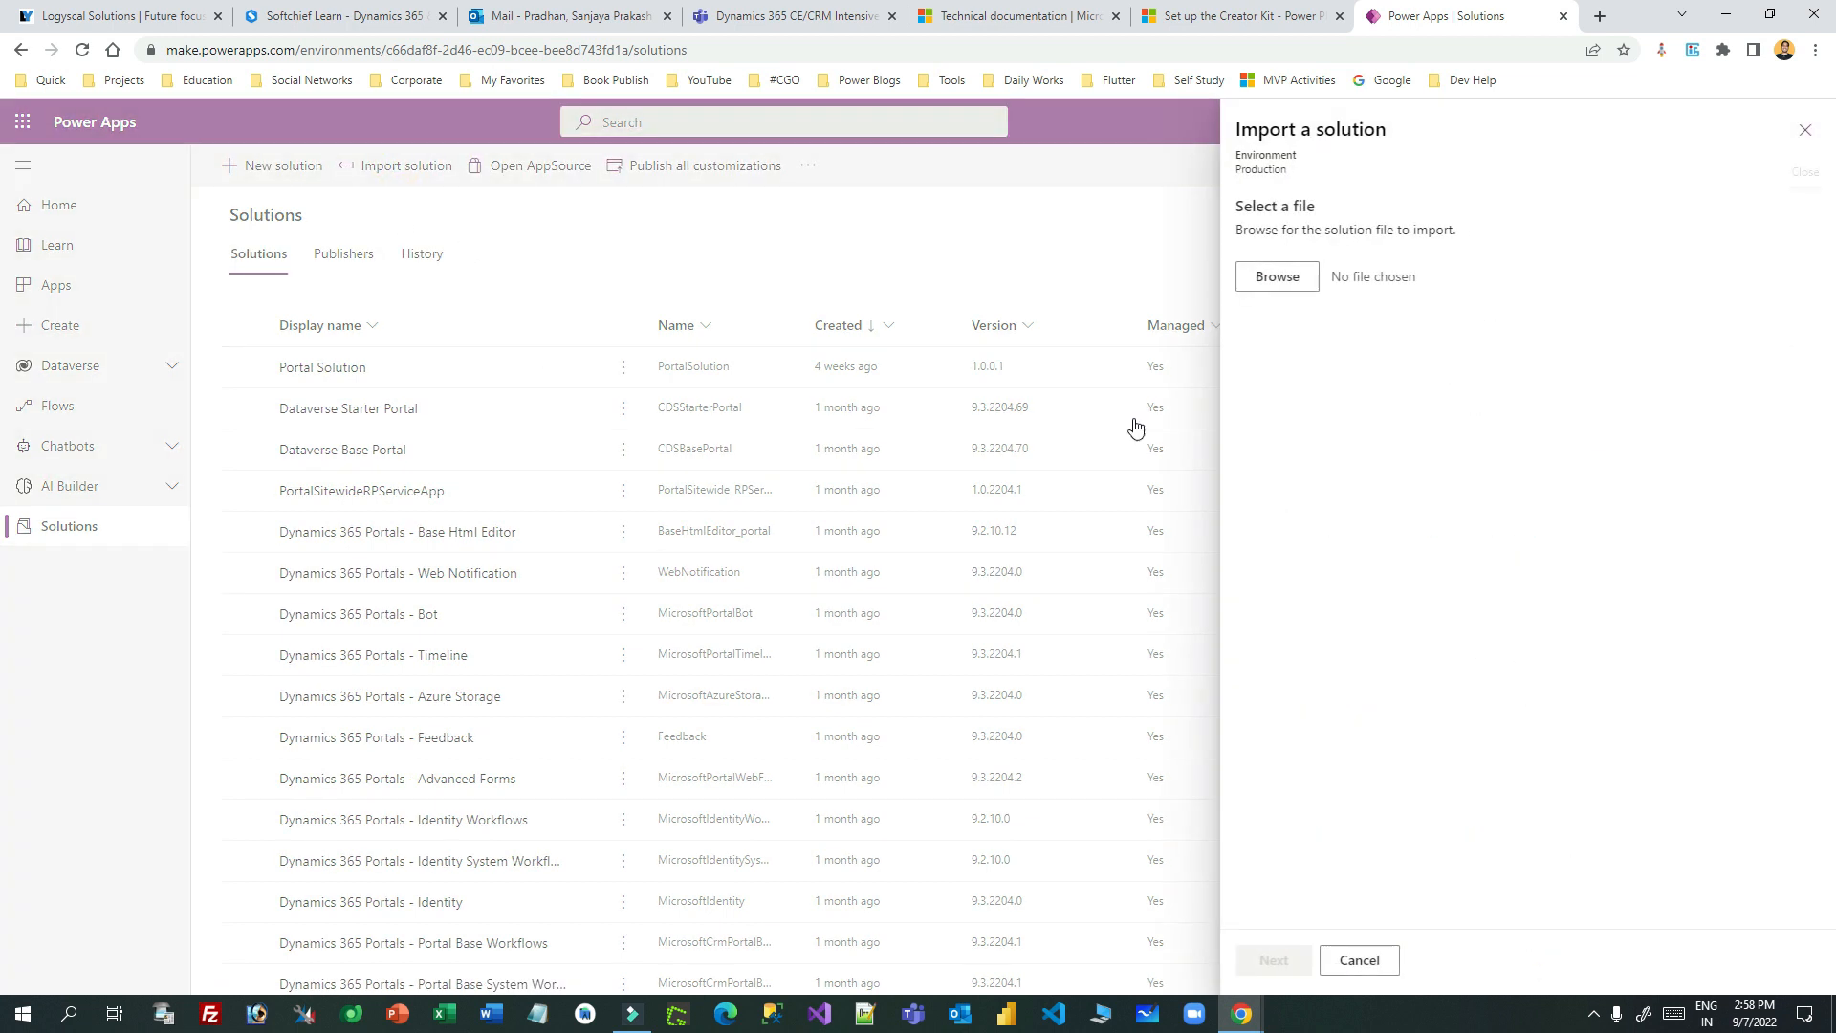
click(1292, 285)
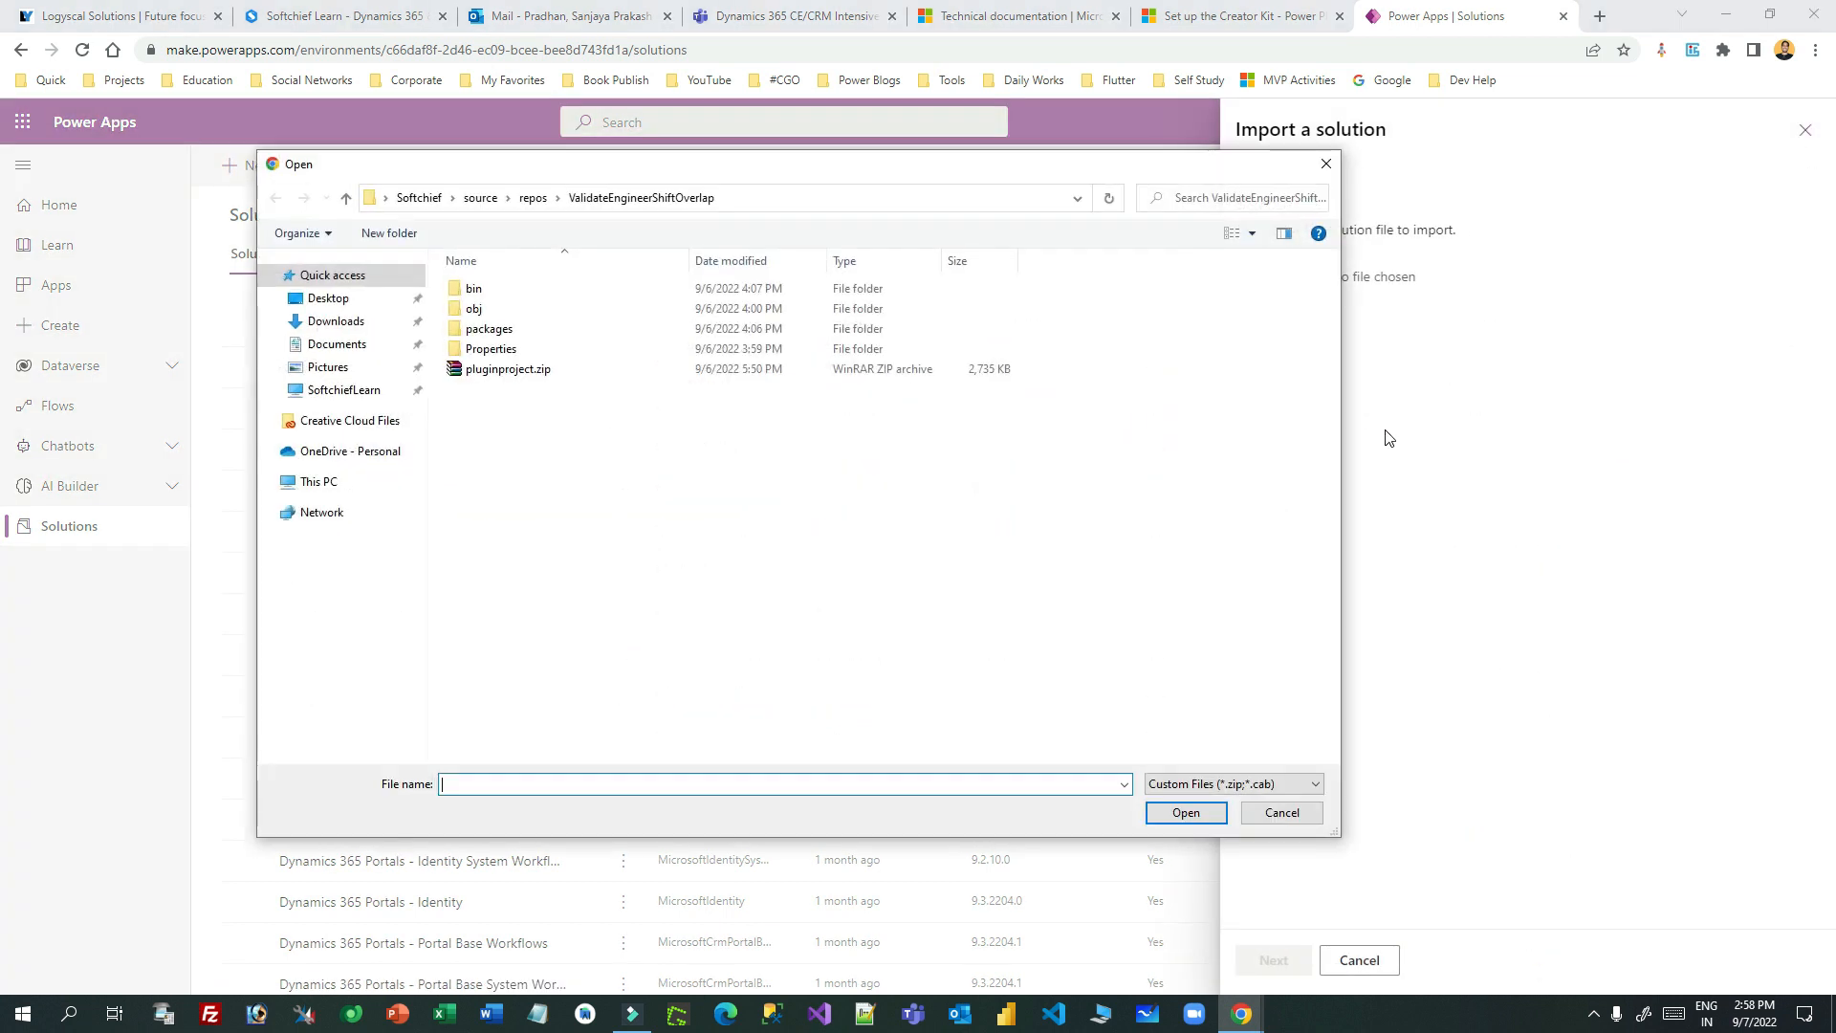
click(349, 299)
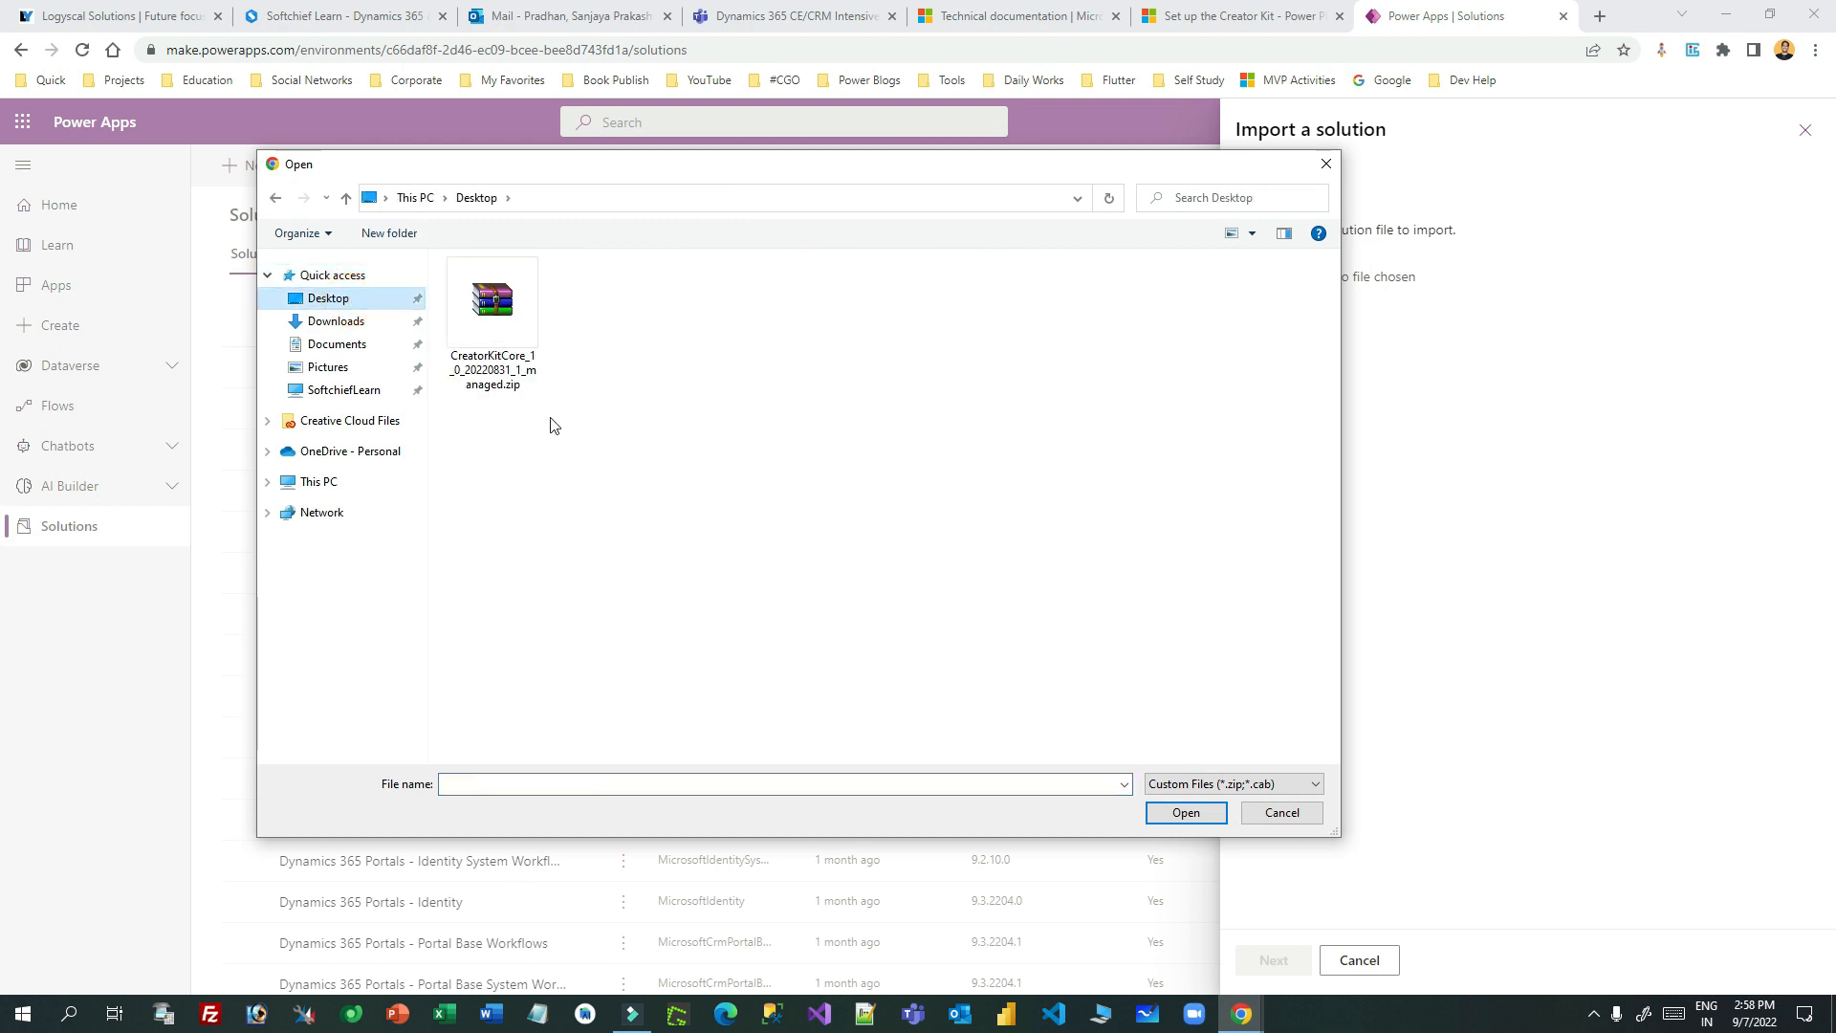
double_click(493, 306)
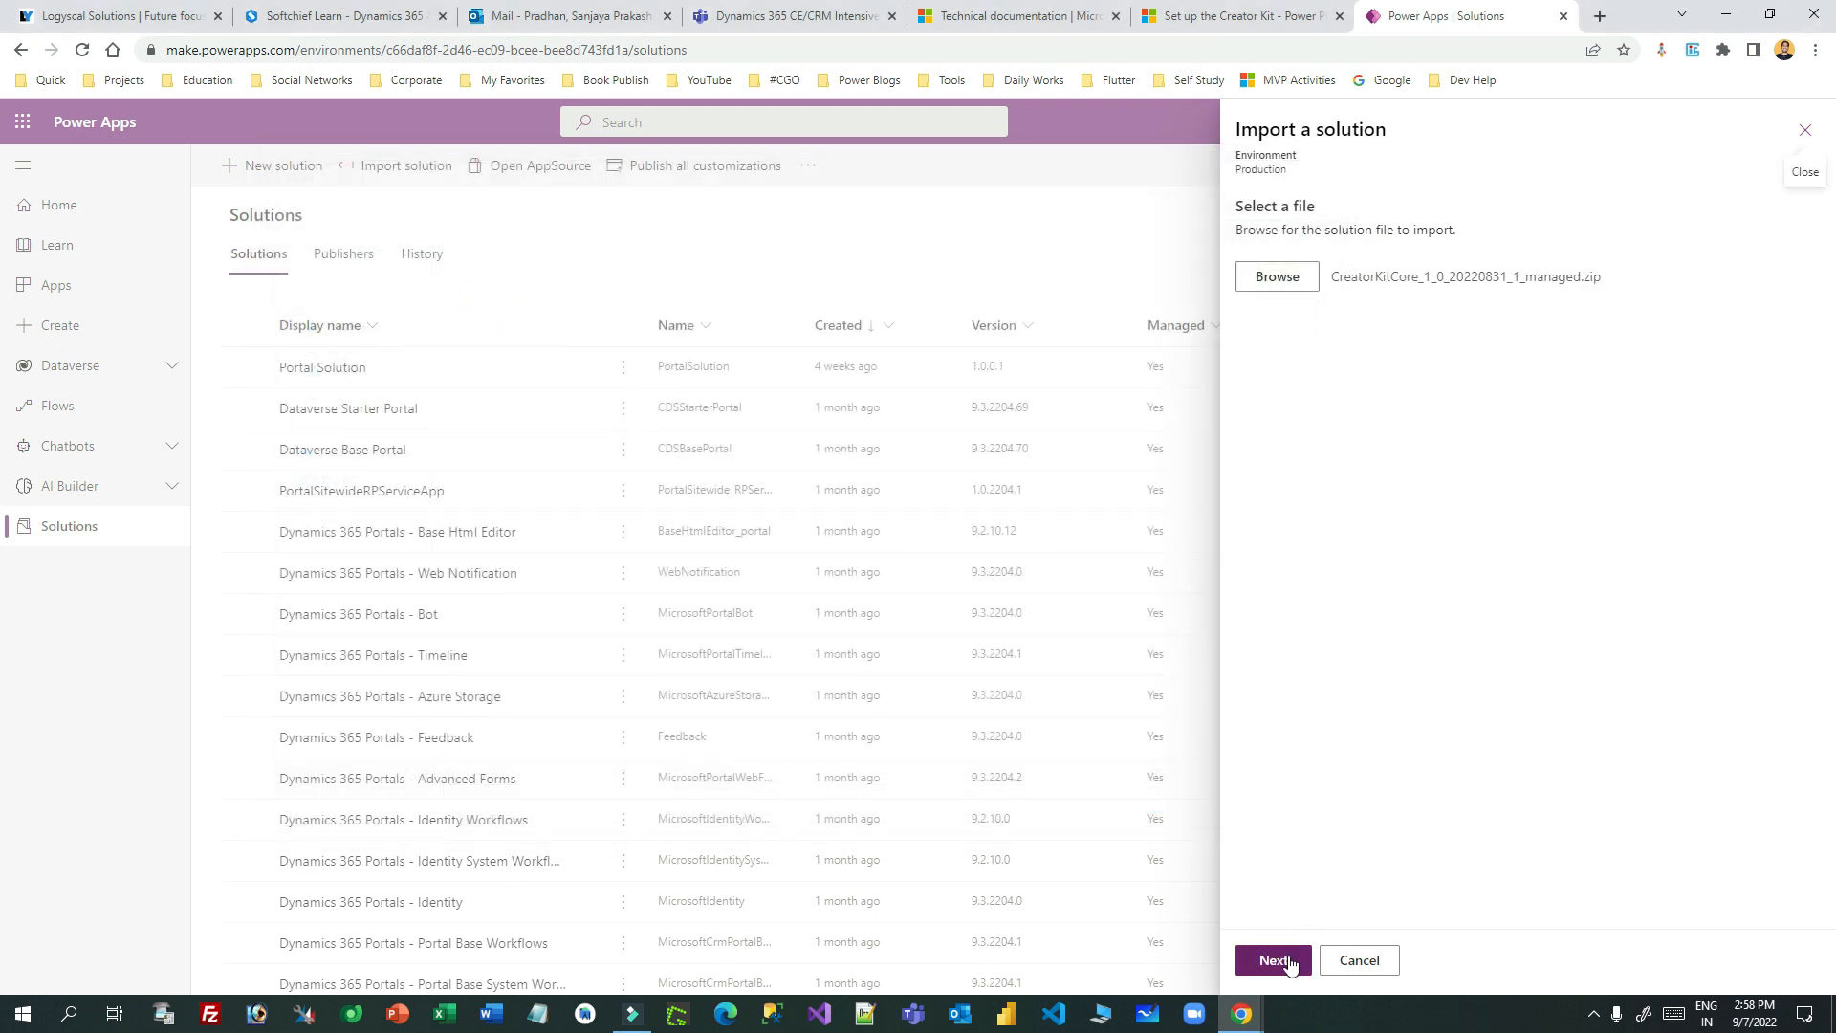
click(1289, 961)
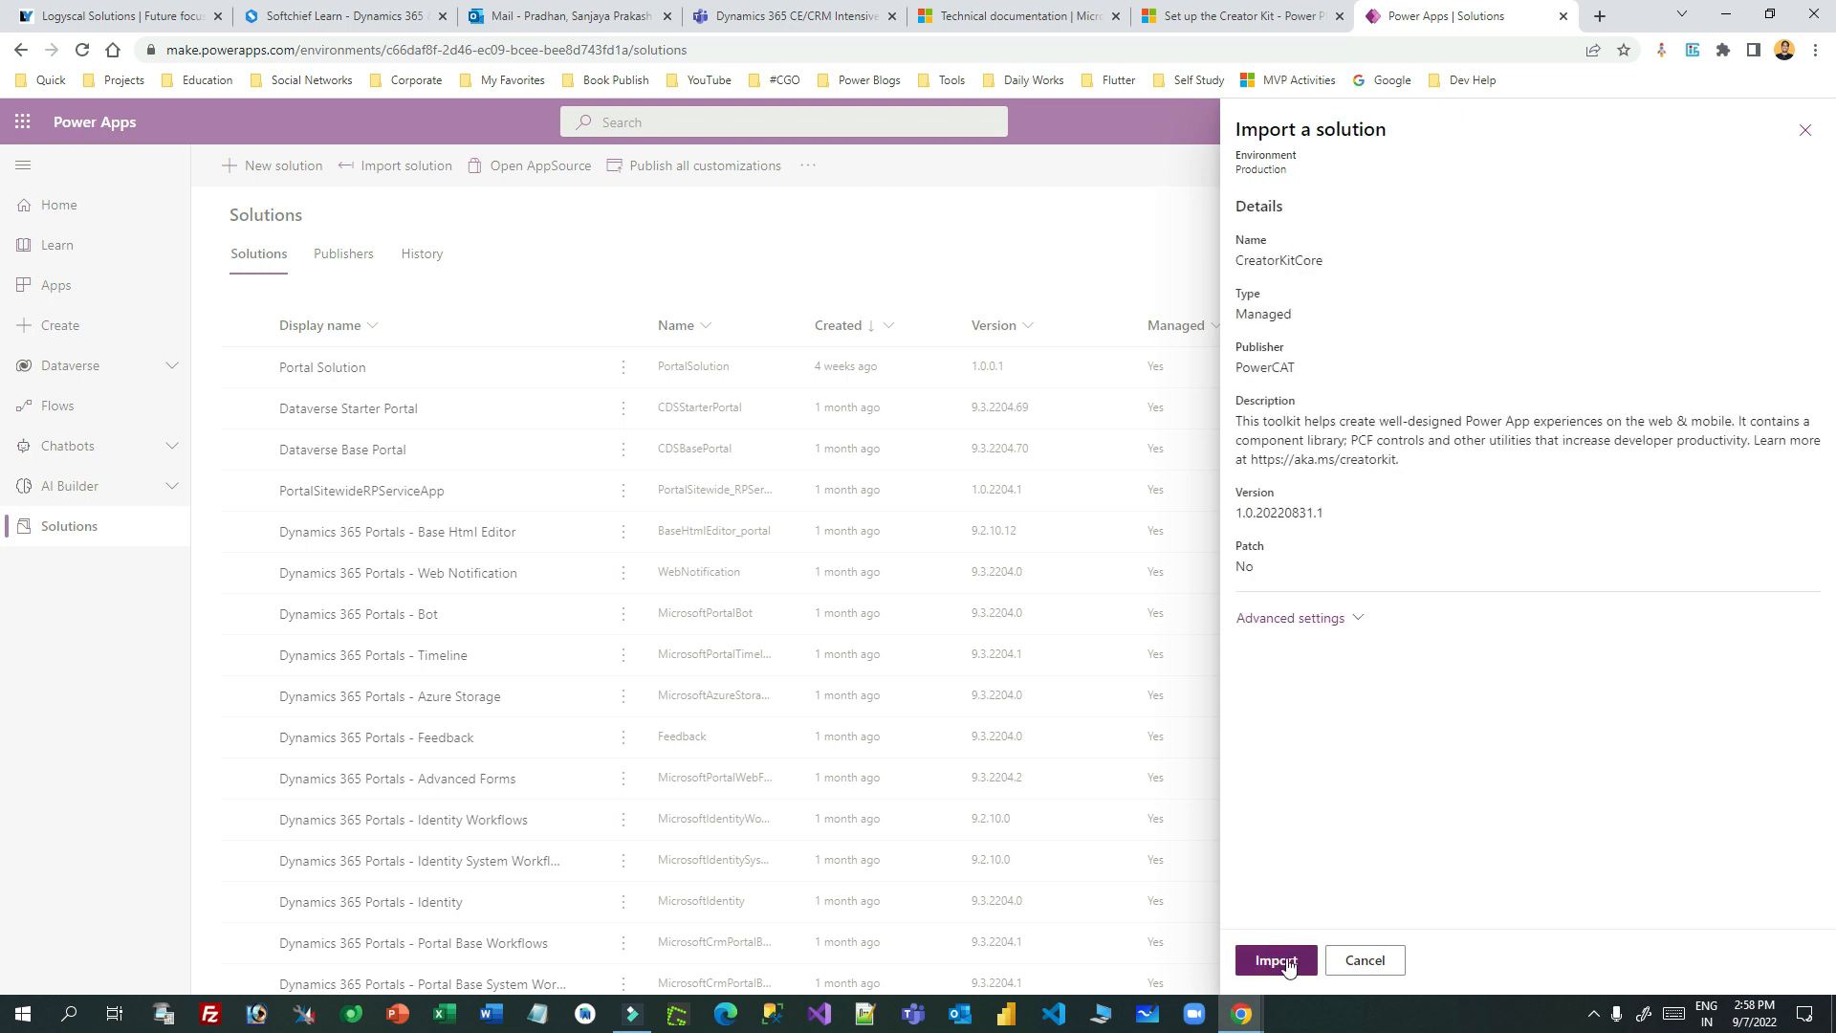
click(1288, 964)
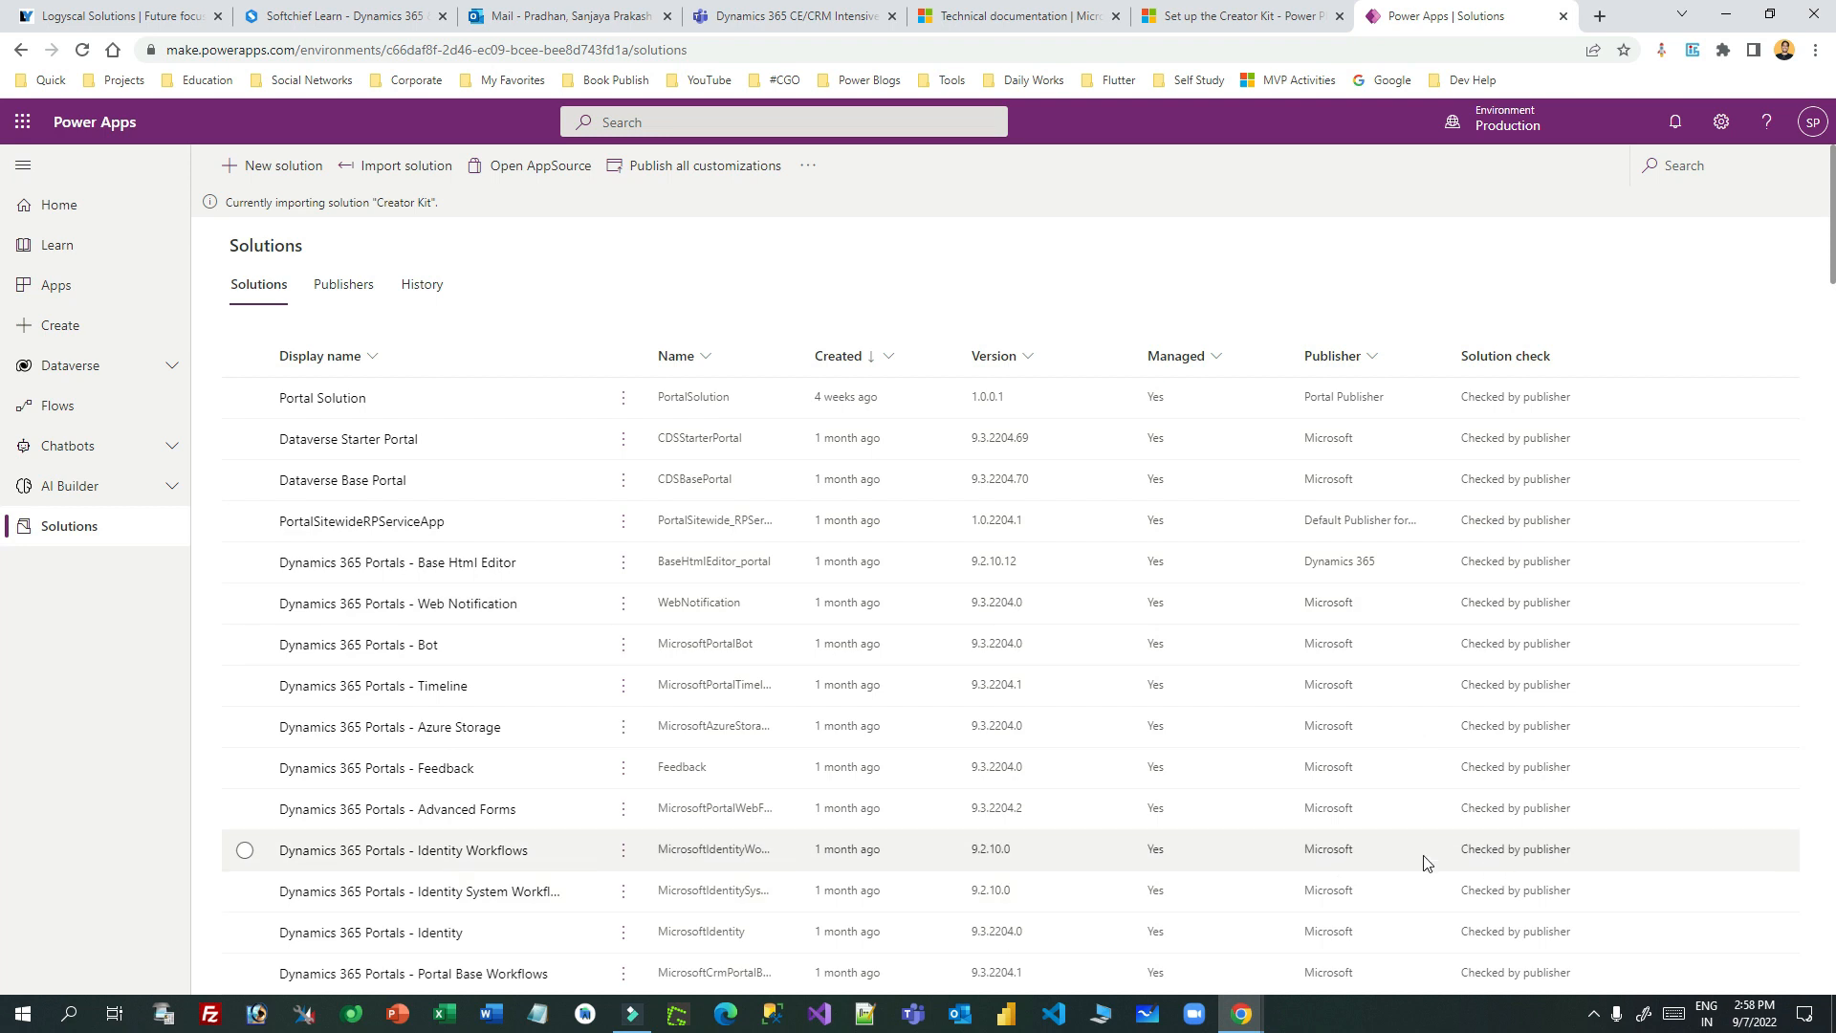
- Highlight the Creator Kit import status message
drag(247, 202, 443, 211)
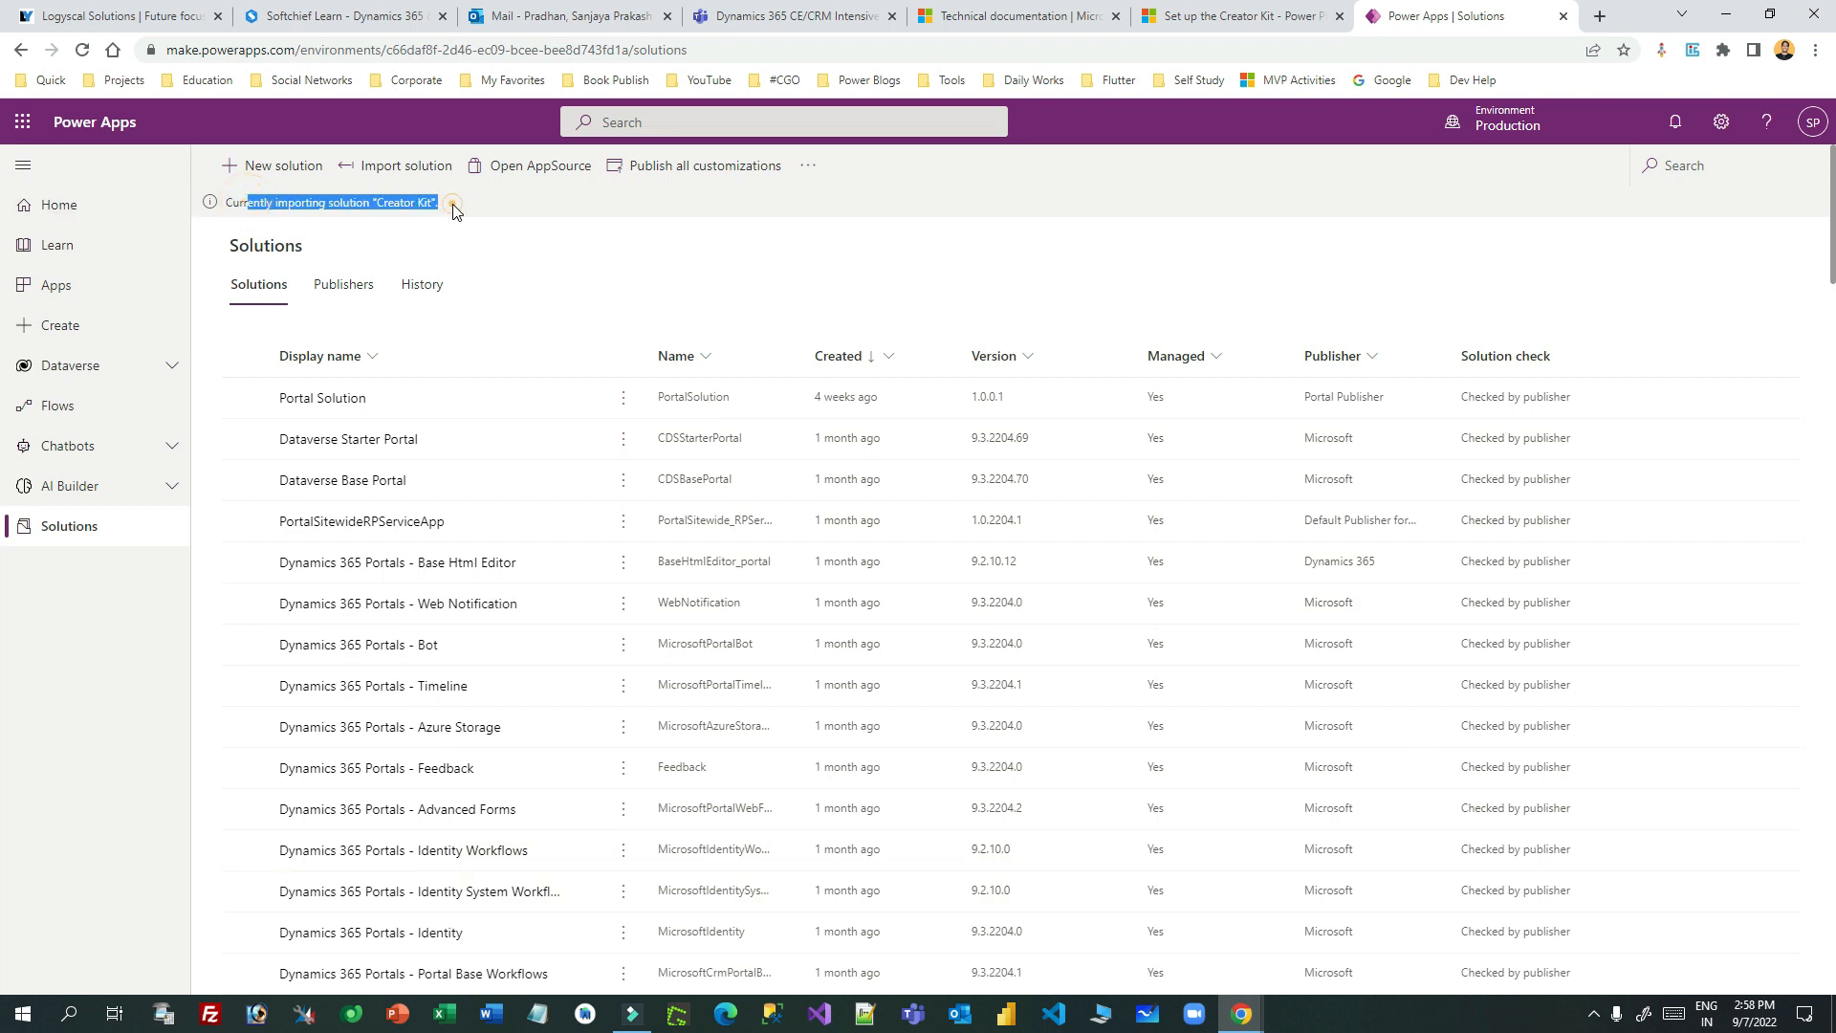
drag(277, 202, 430, 197)
click(468, 210)
drag(250, 200, 457, 216)
click(460, 210)
drag(253, 201, 460, 214)
click(1497, 119)
- Switch to Developemt, browse its Canvas Template, Reference and Theme Designer apps, then list its solutions
click(1629, 284)
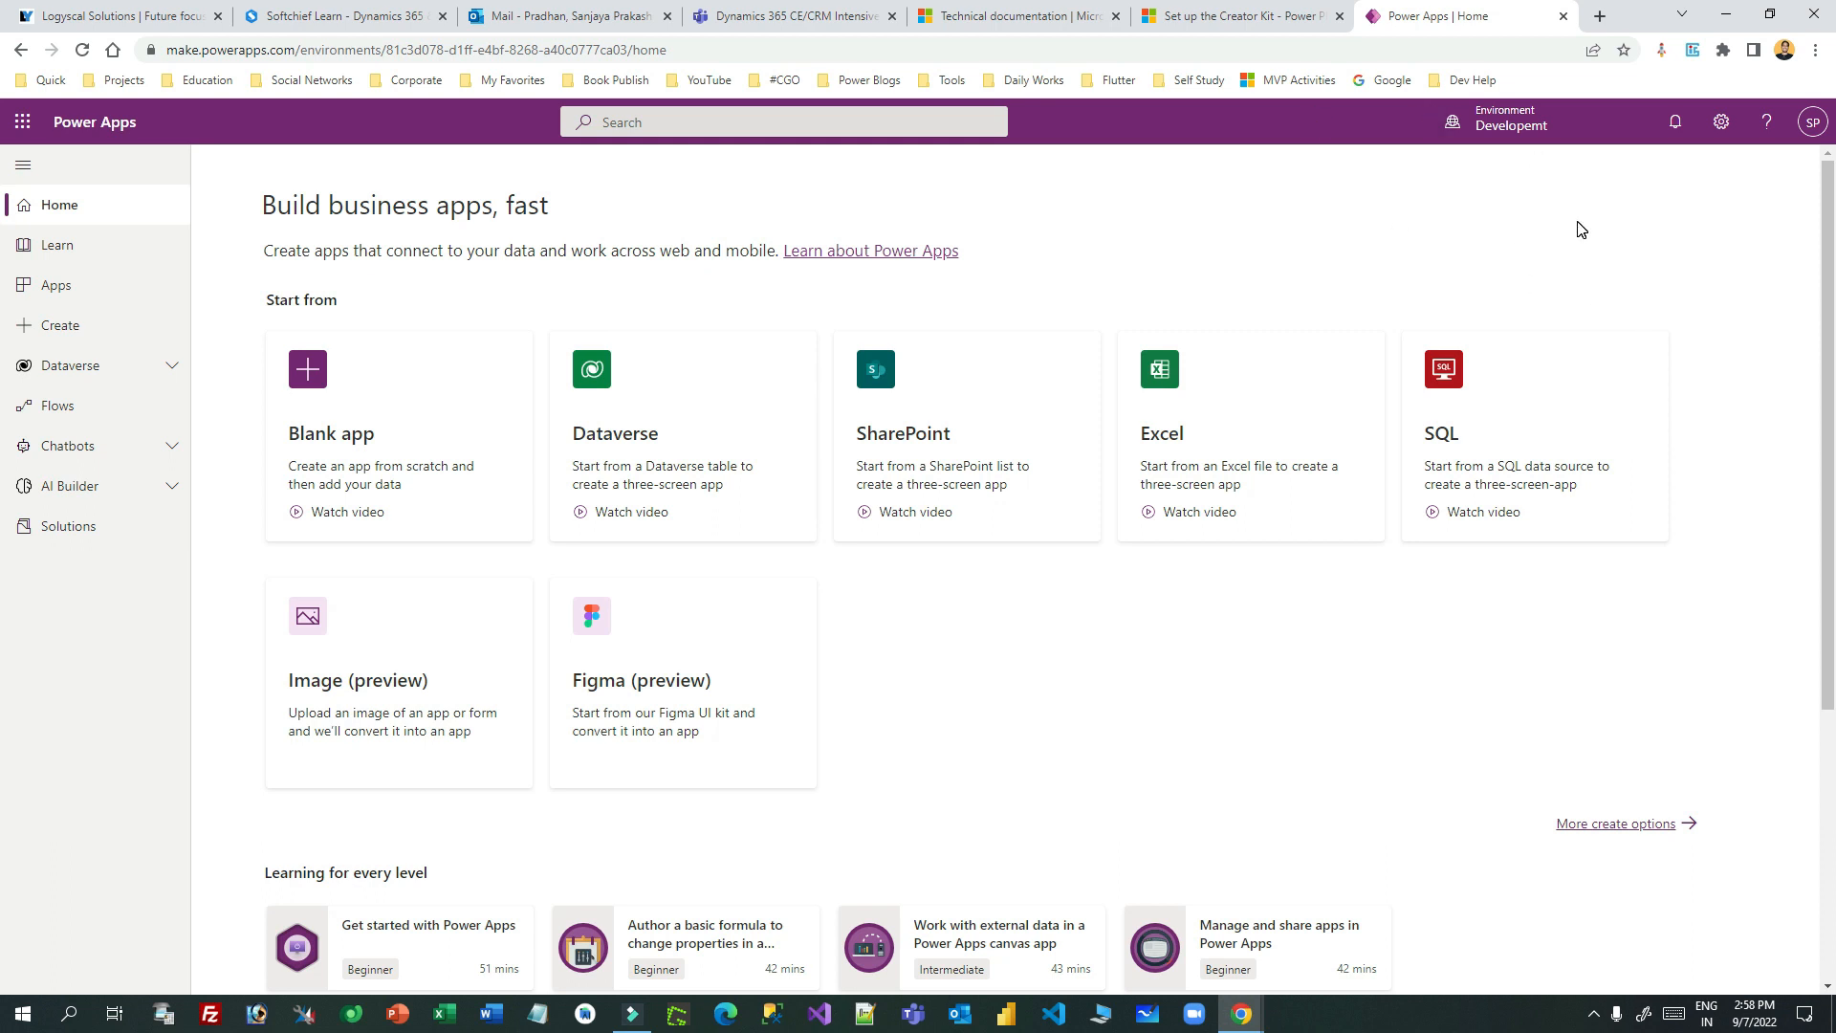
click(61, 283)
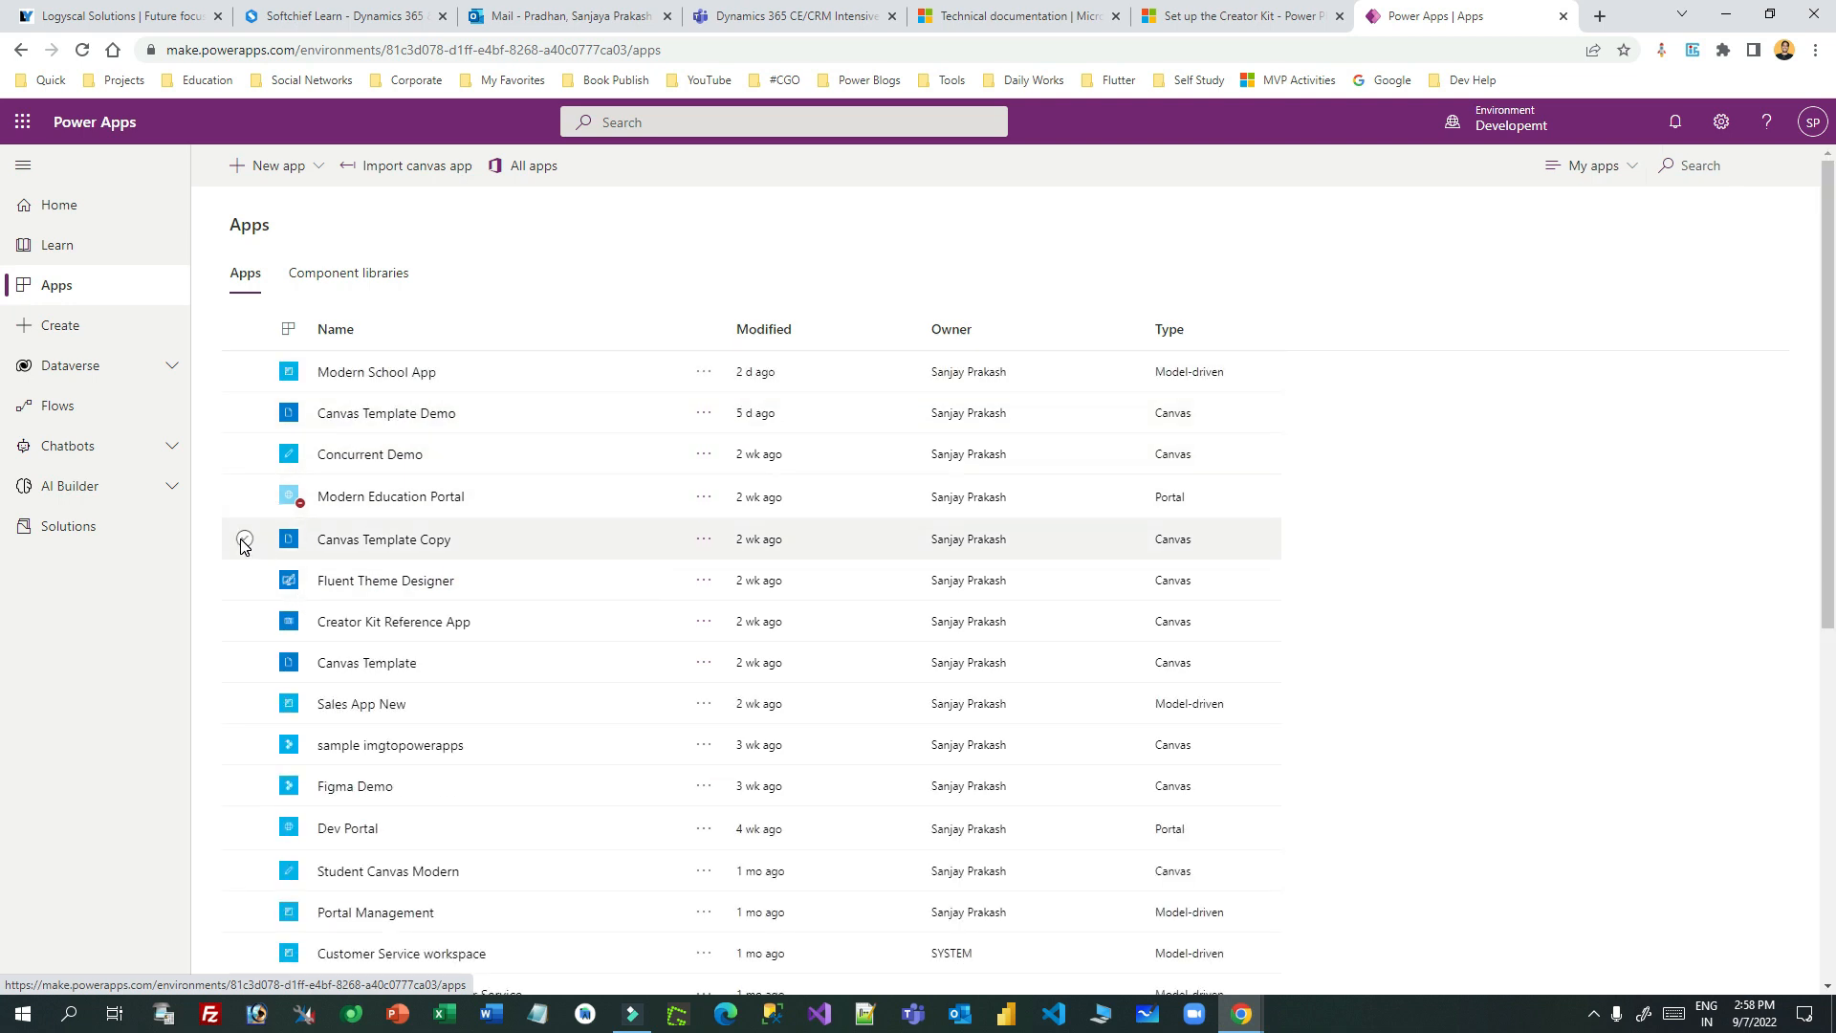
click(245, 662)
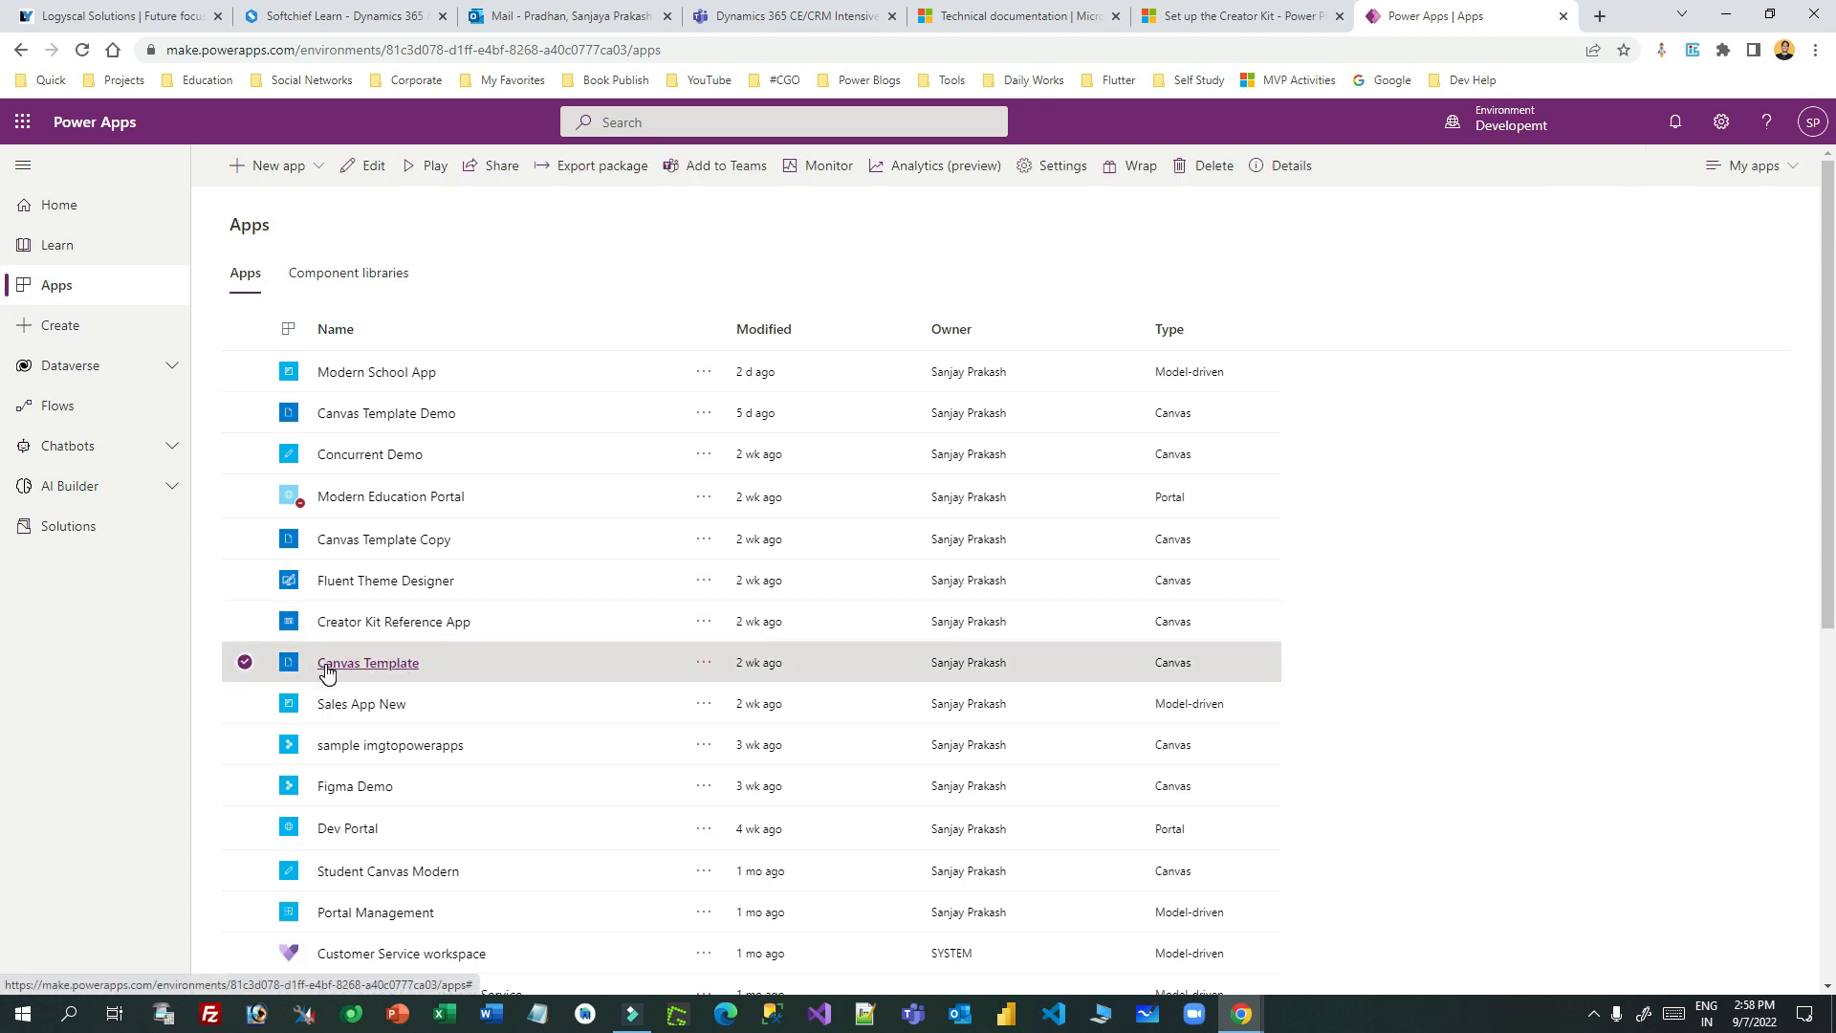
click(246, 624)
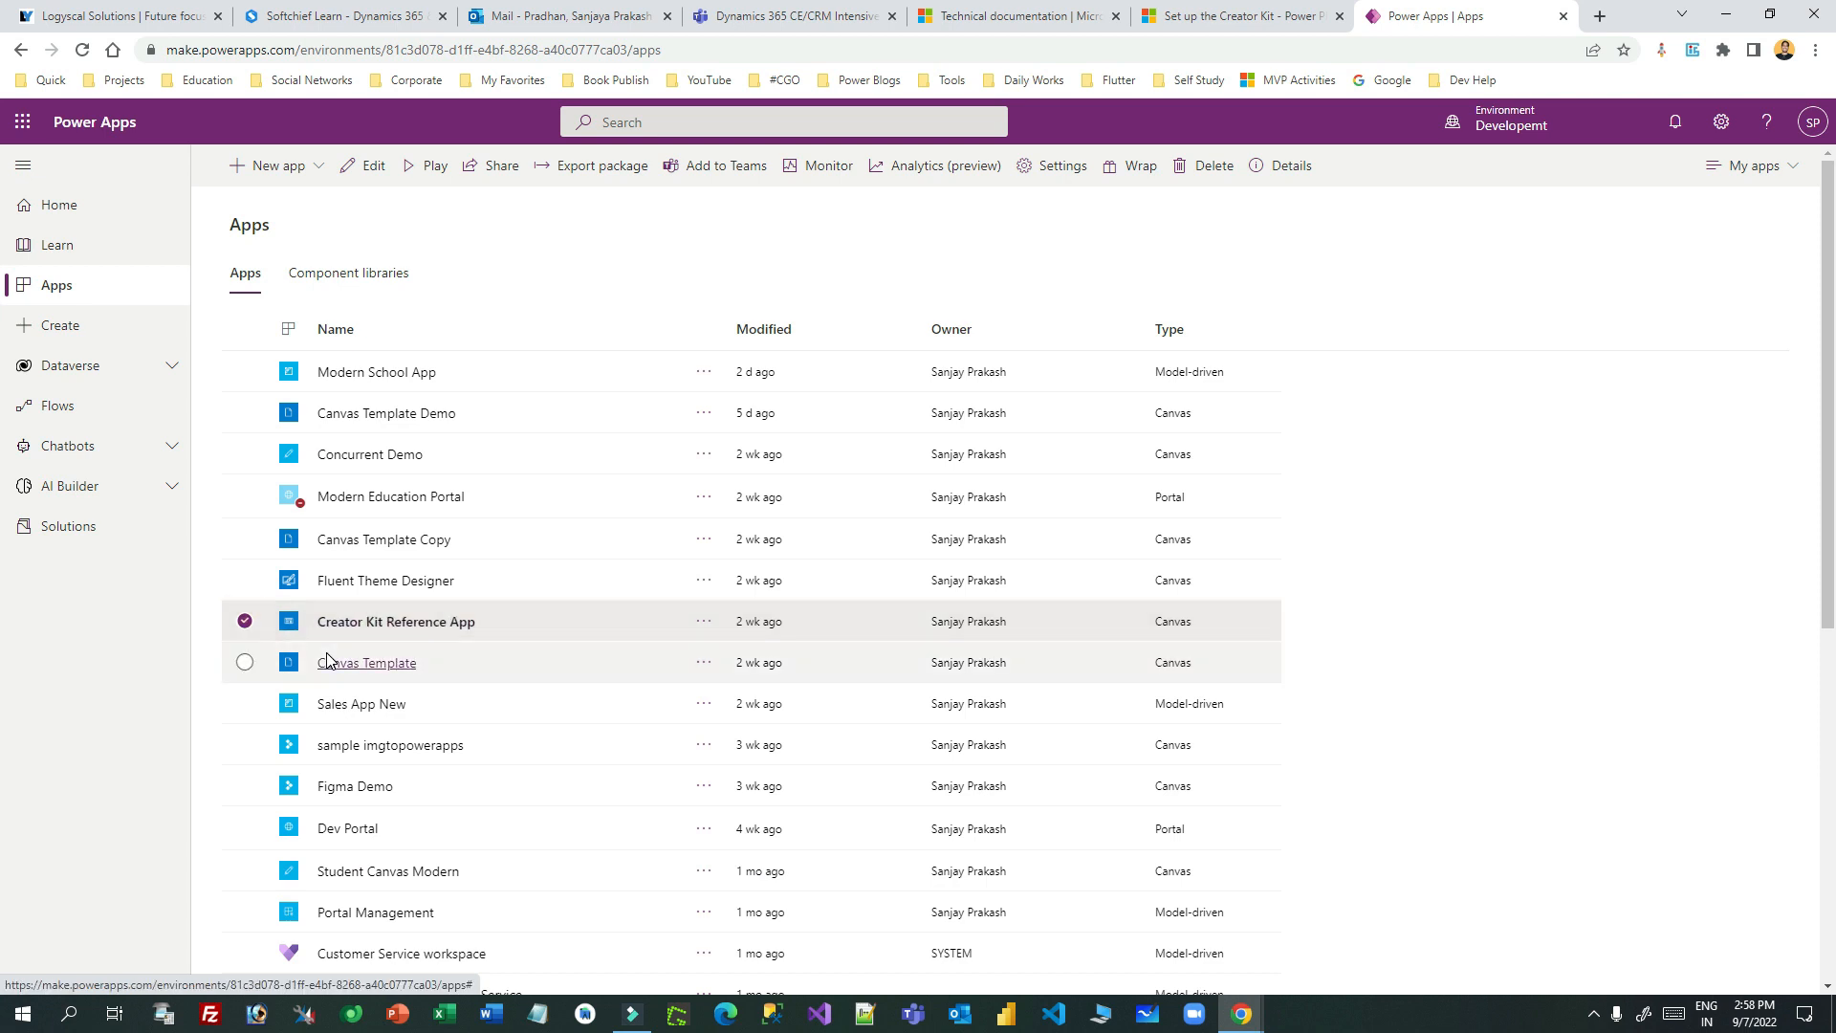
click(246, 581)
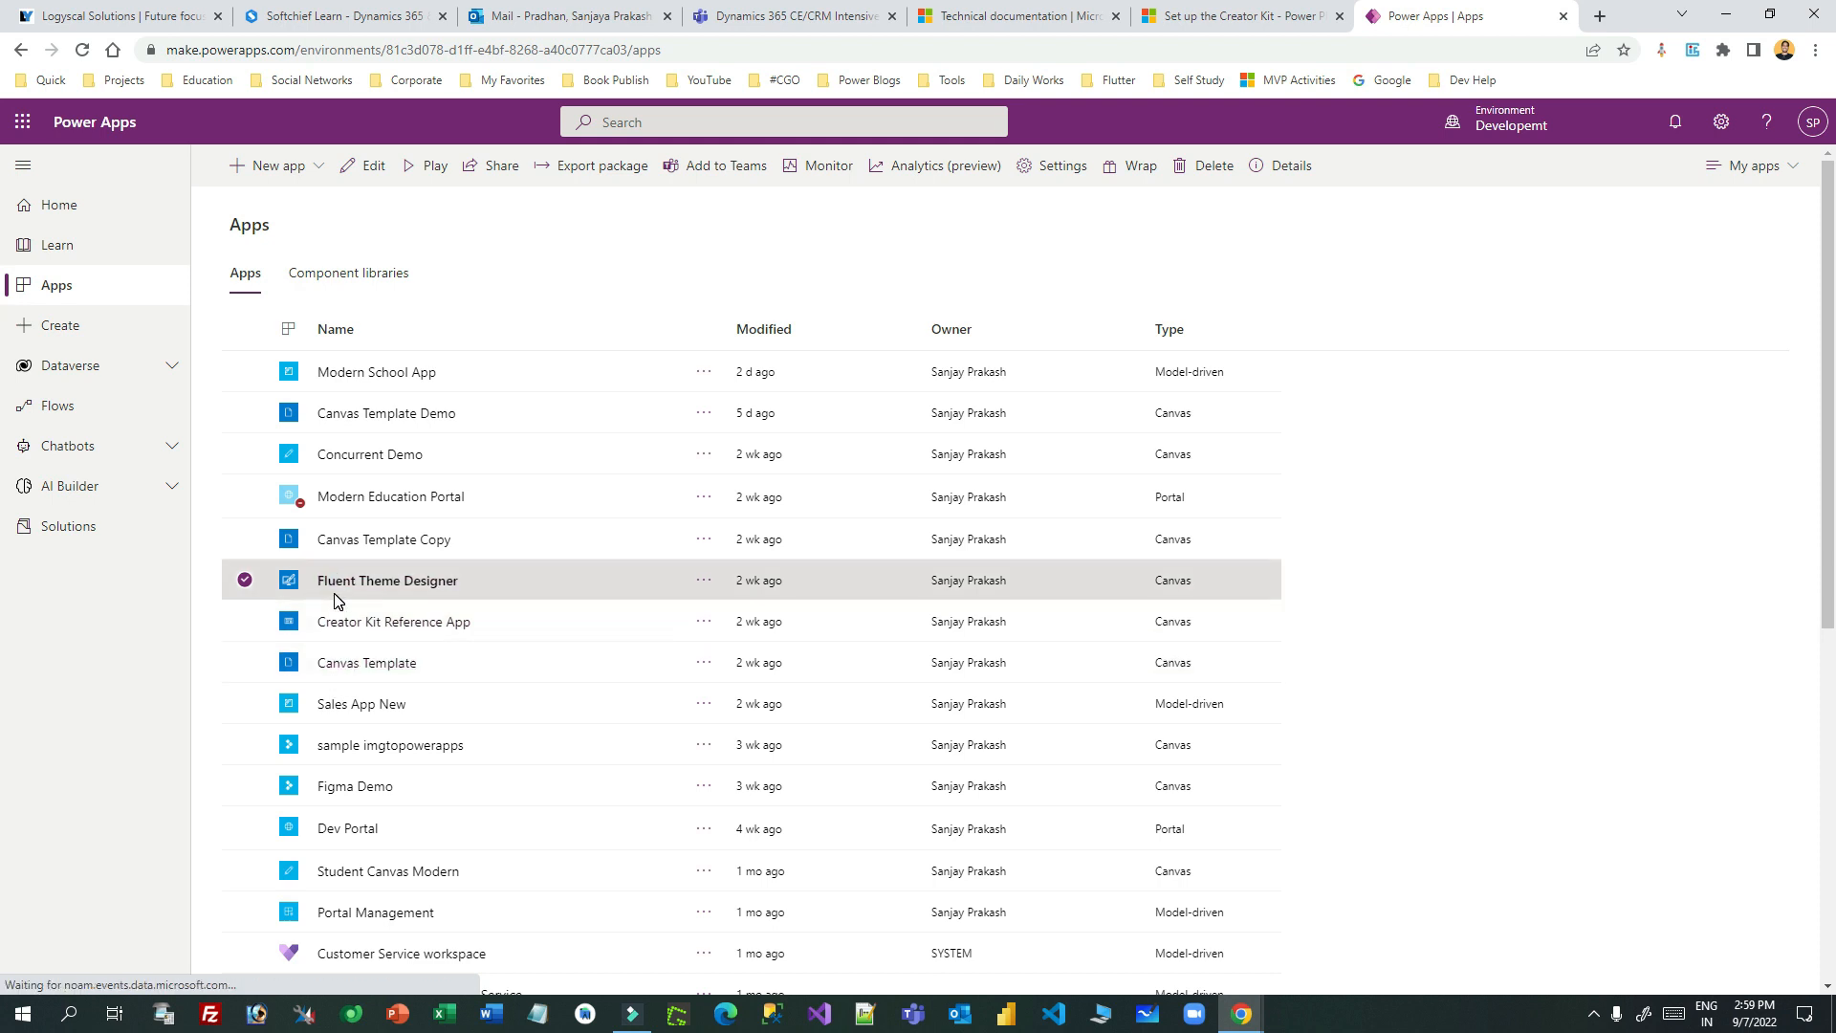
click(96, 526)
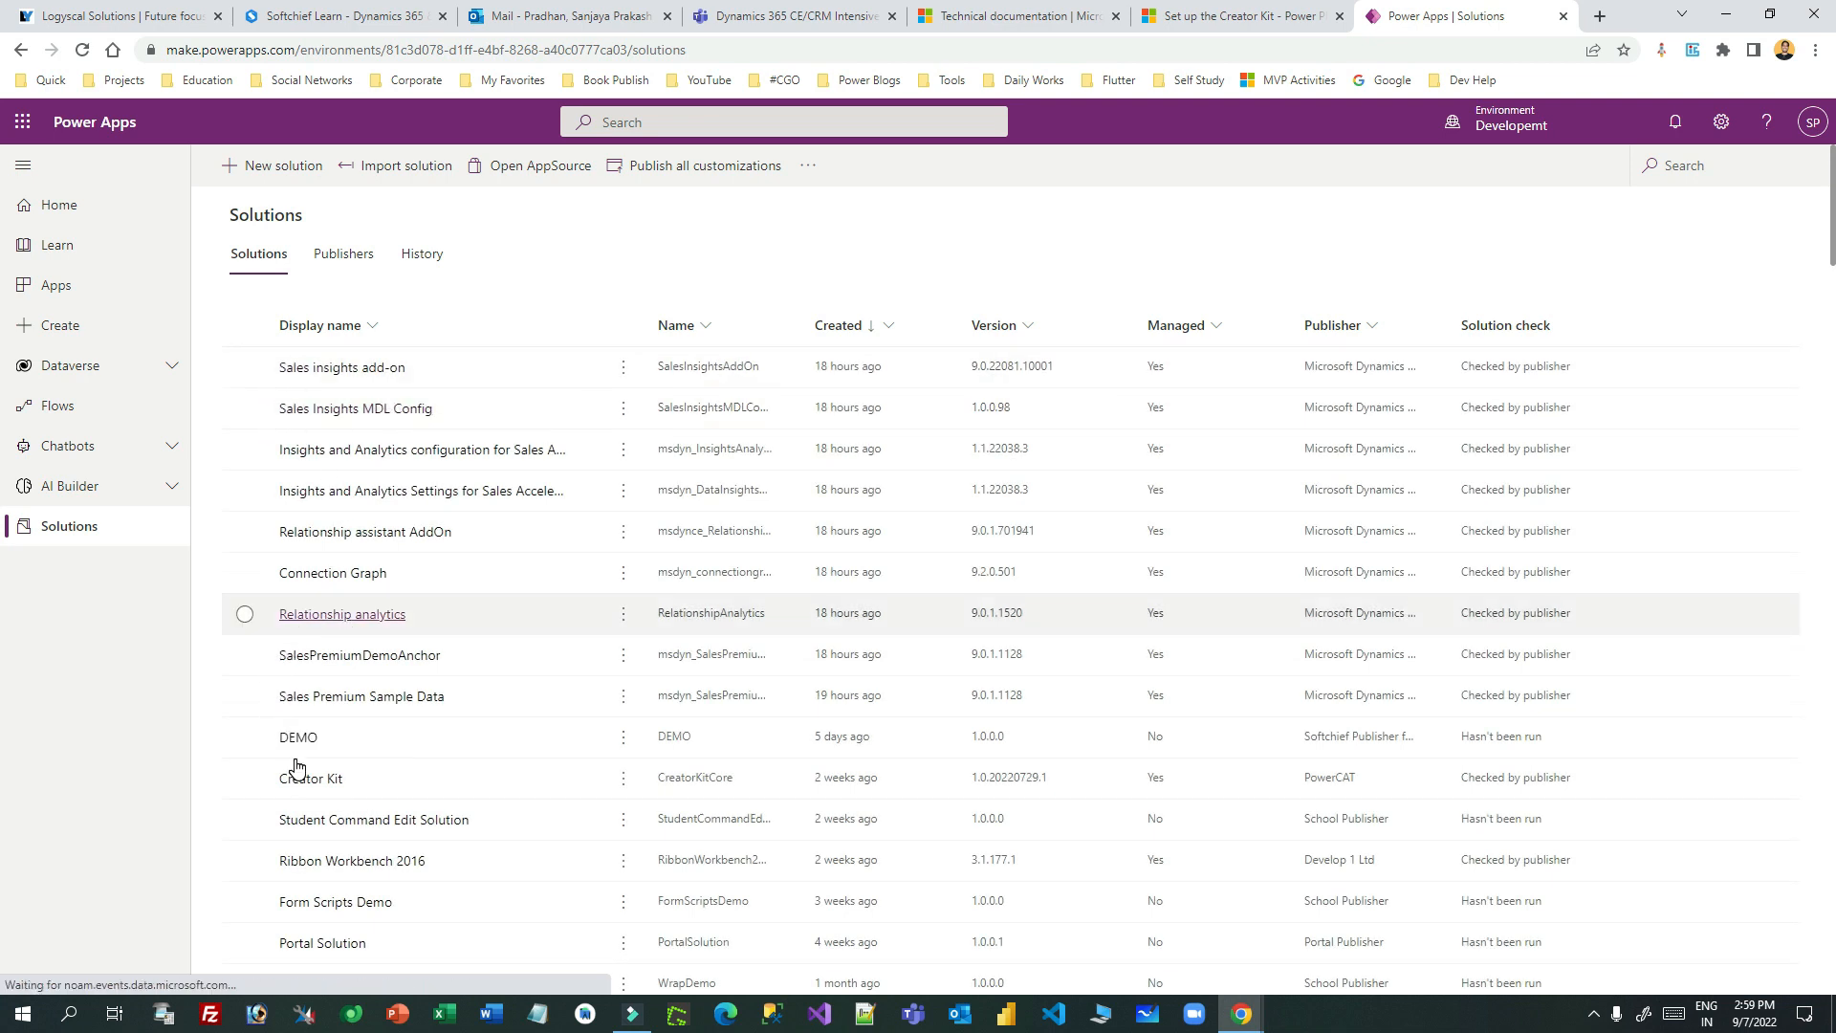
- Select Creator Kit, then check the Creator Kit import notice in Production's Solutions
scroll(306, 770, down, 1)
scroll(306, 756, down, 1)
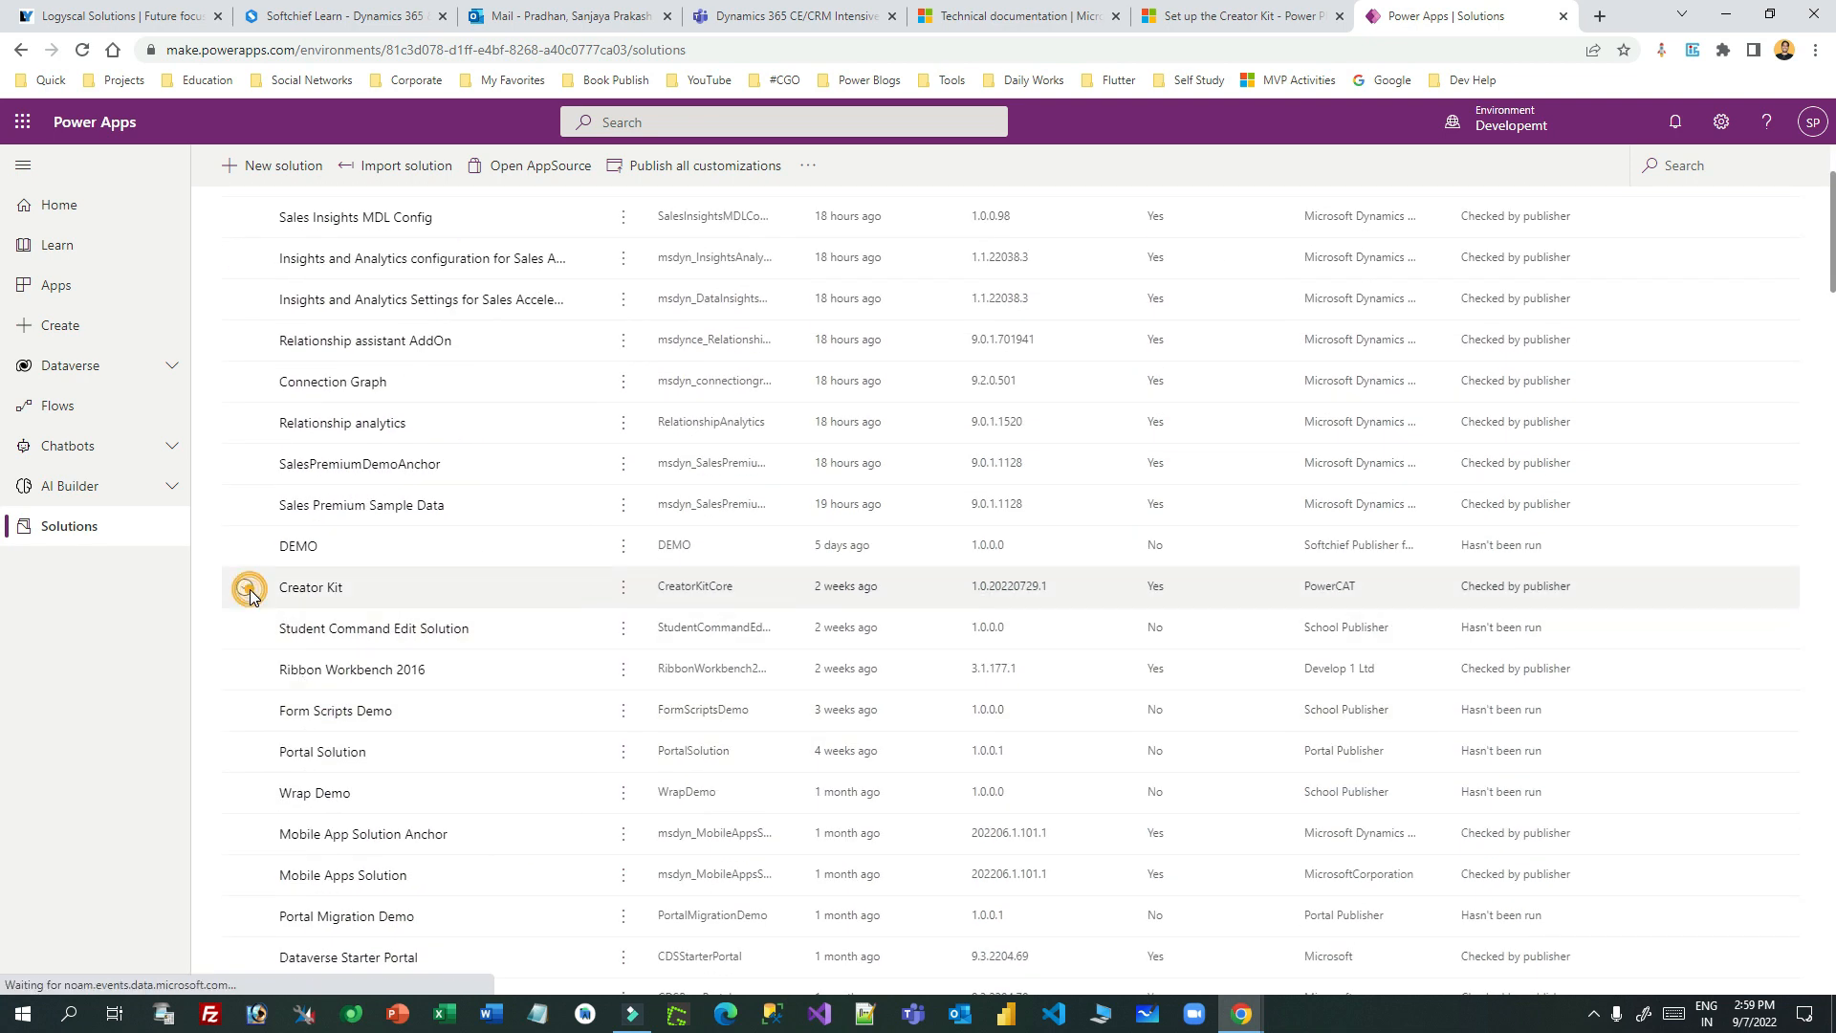
click(344, 585)
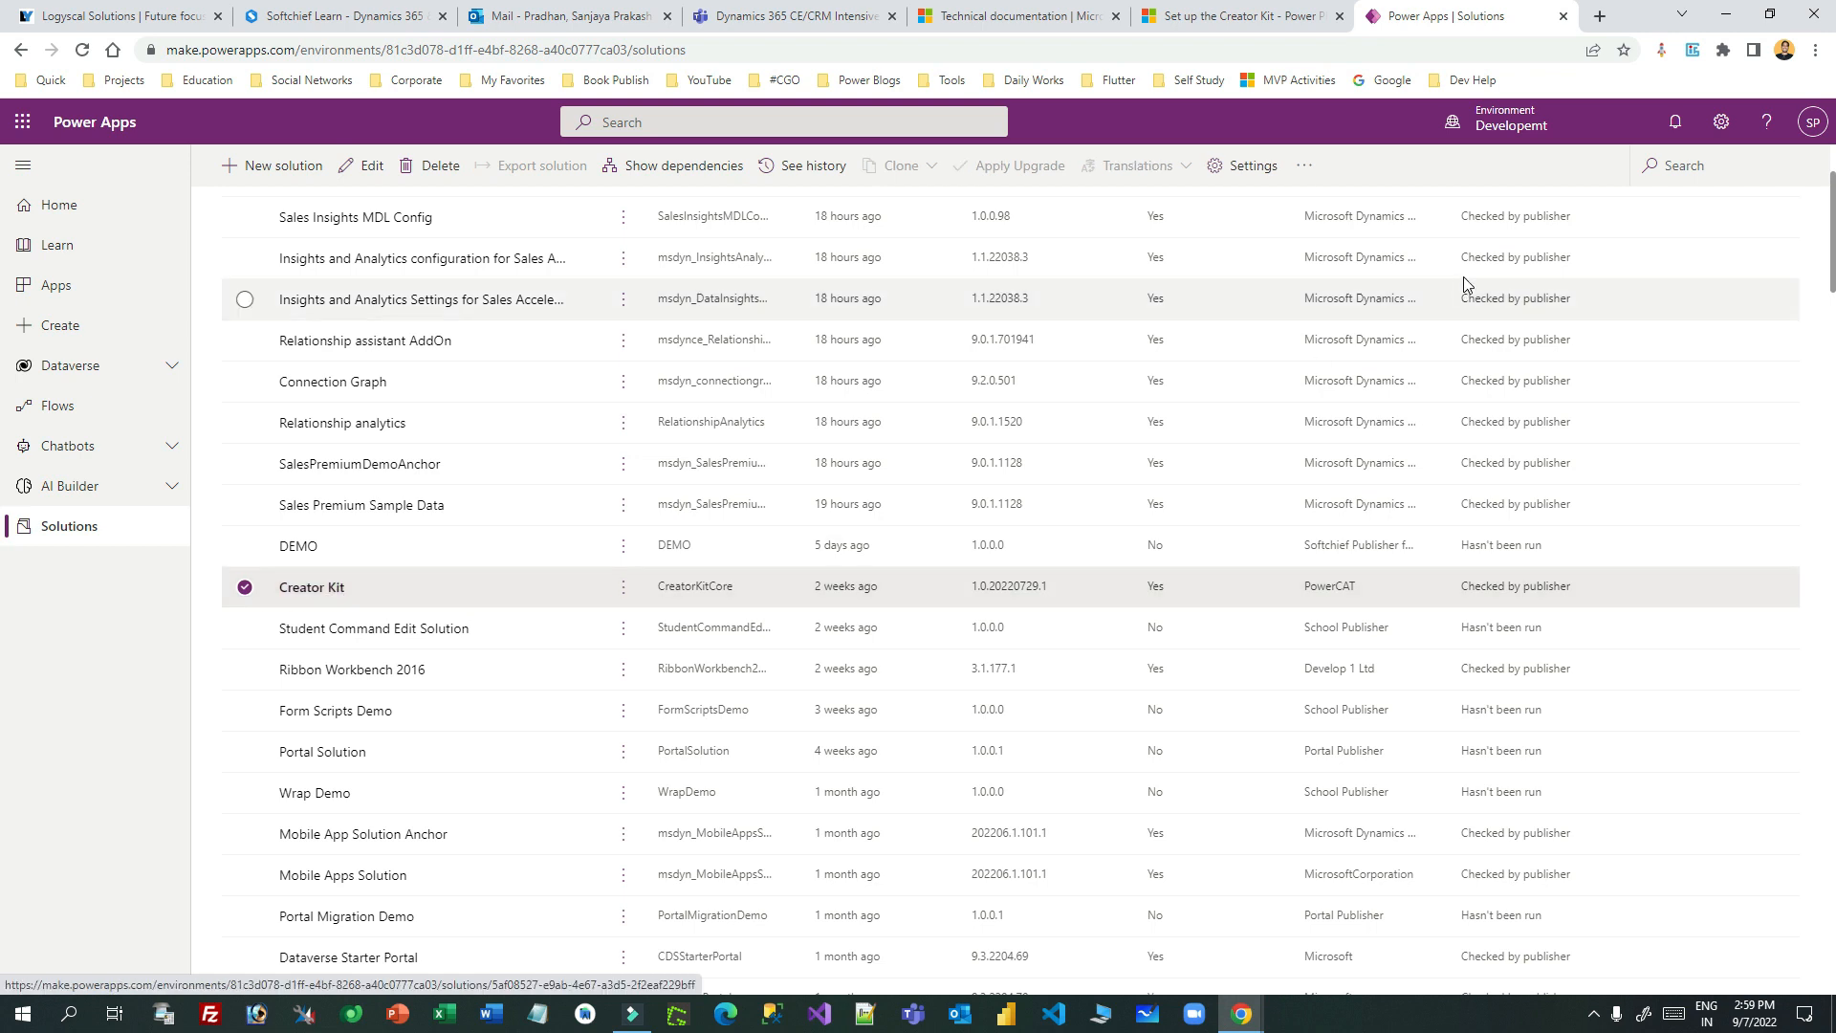
click(1511, 120)
click(1634, 327)
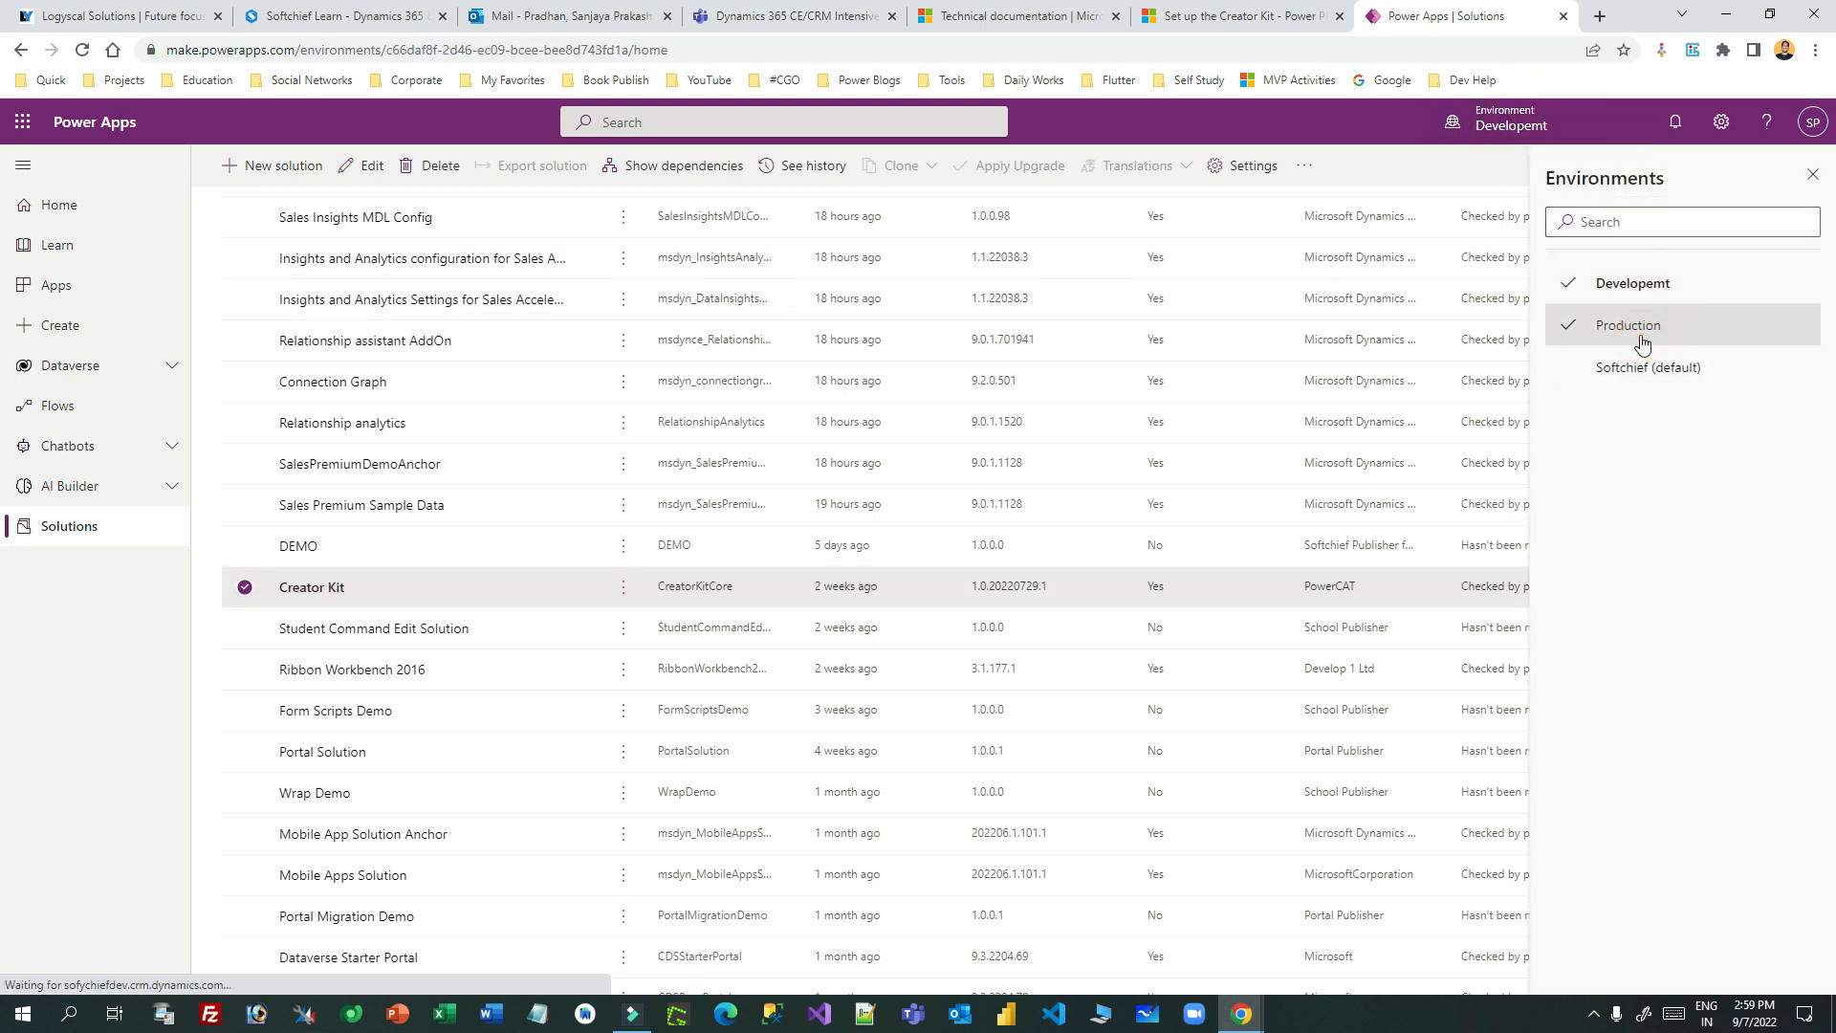
click(54, 529)
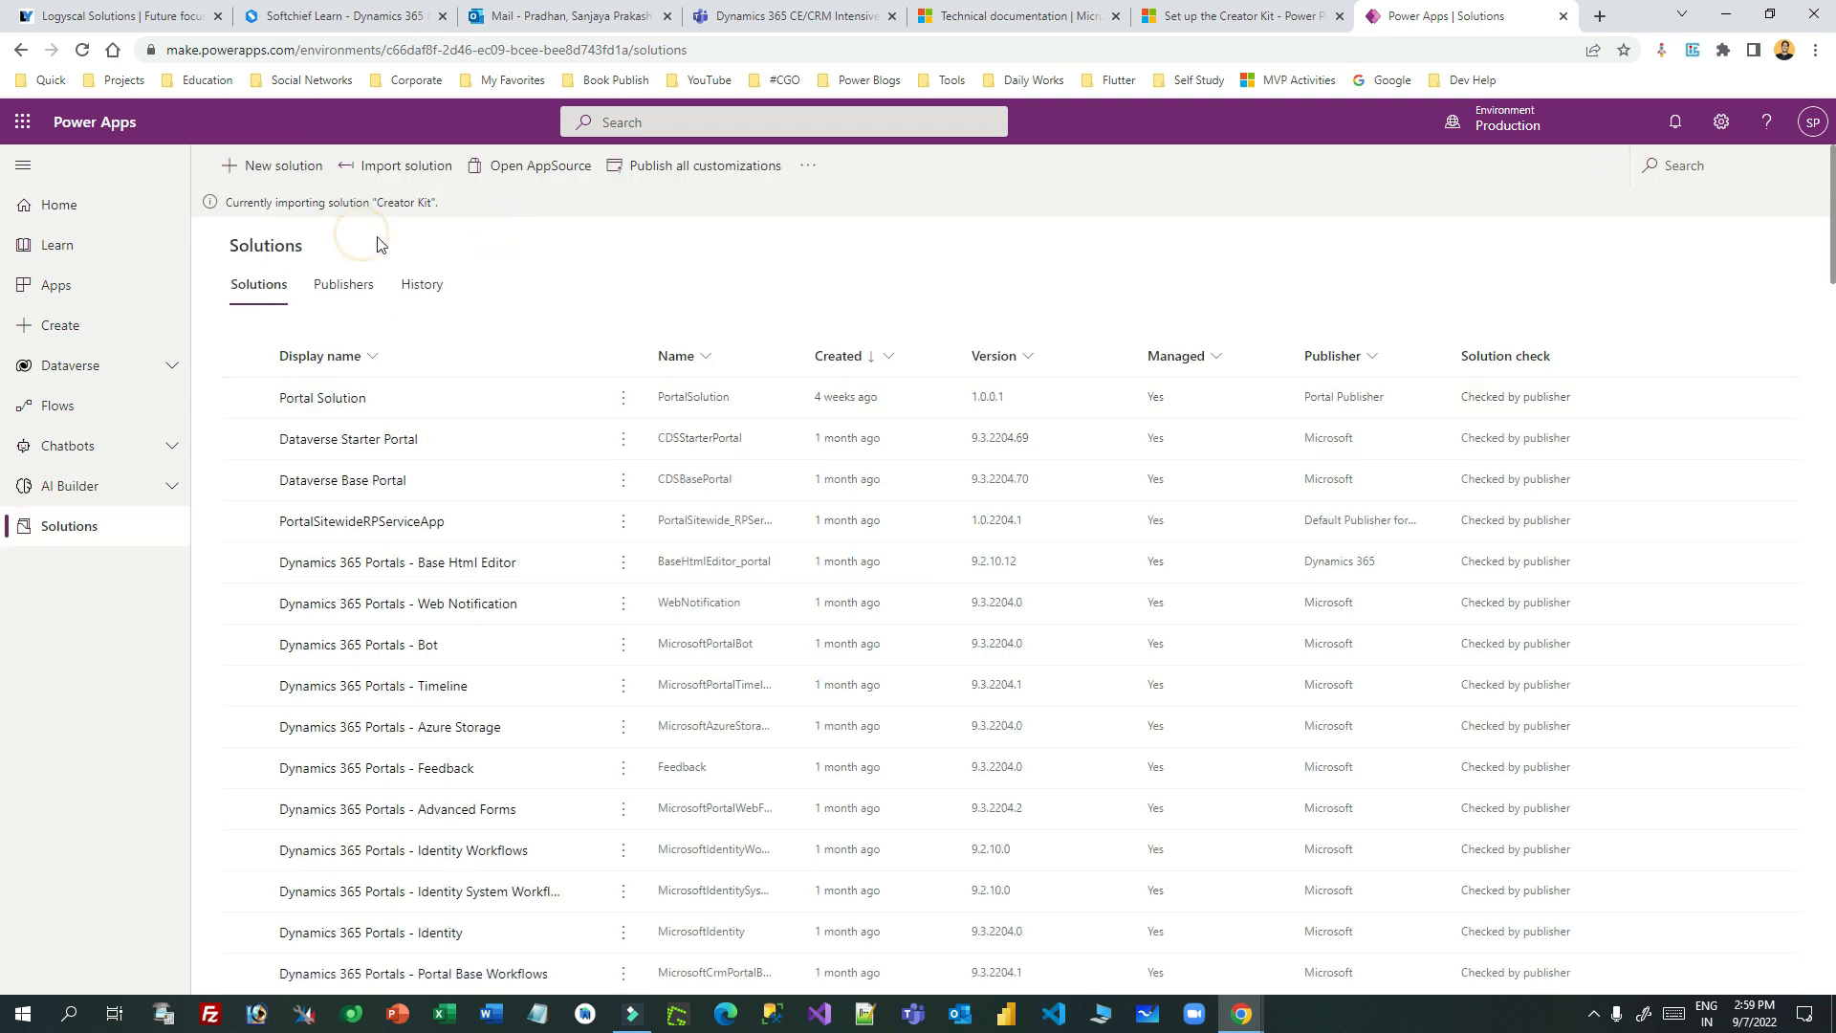
drag(265, 204, 444, 208)
click(463, 202)
drag(259, 203, 463, 204)
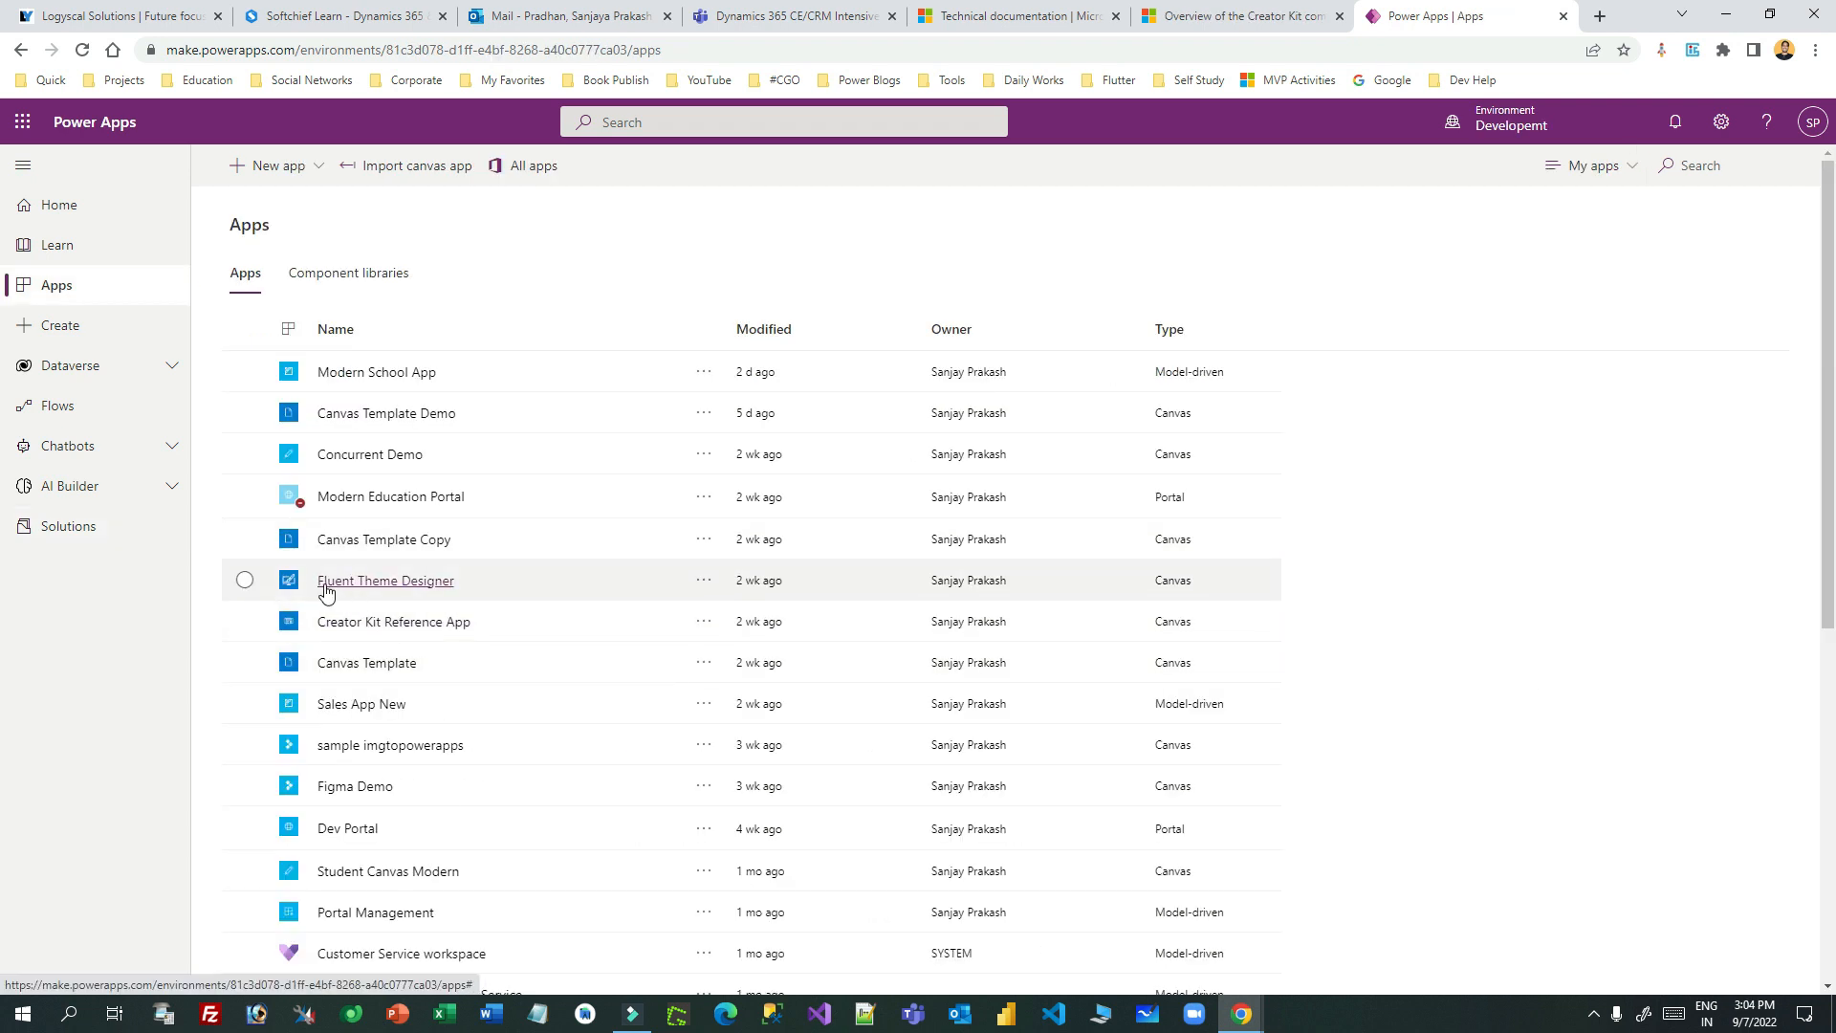
- Select Fluent Theme Designer in the Apps list and play it in a new tab
click(245, 580)
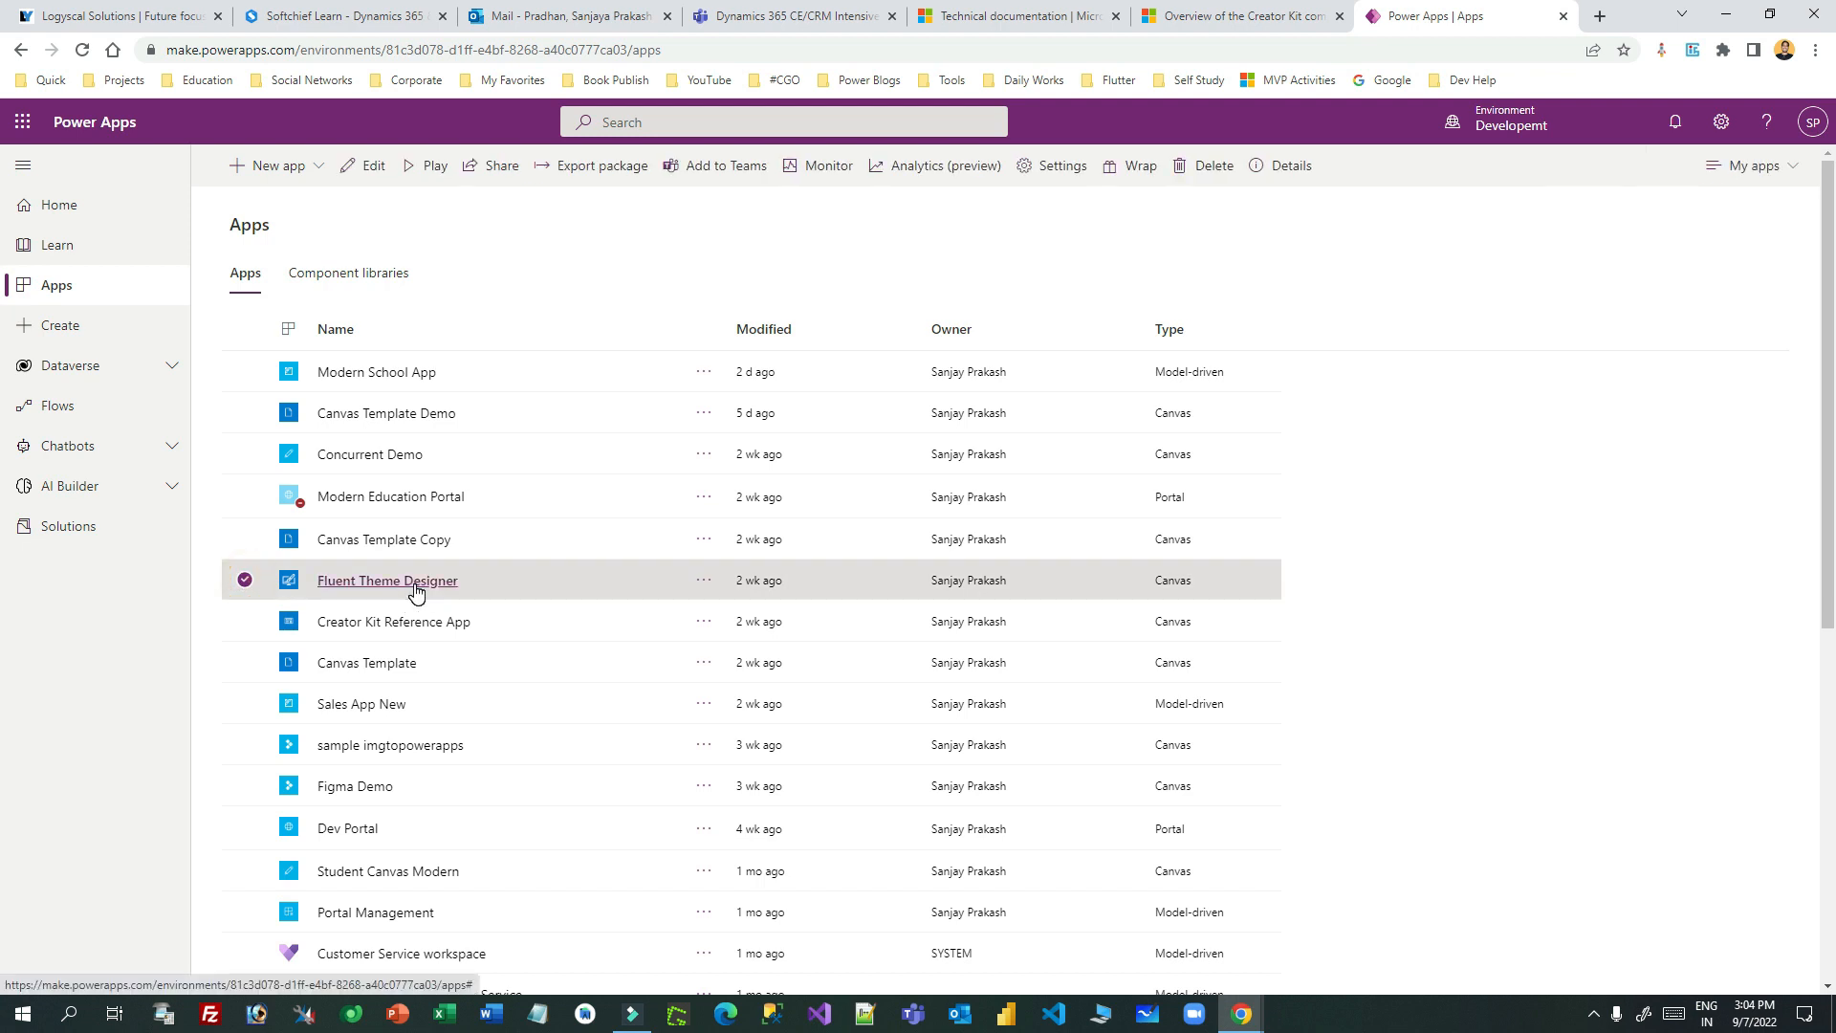
click(367, 586)
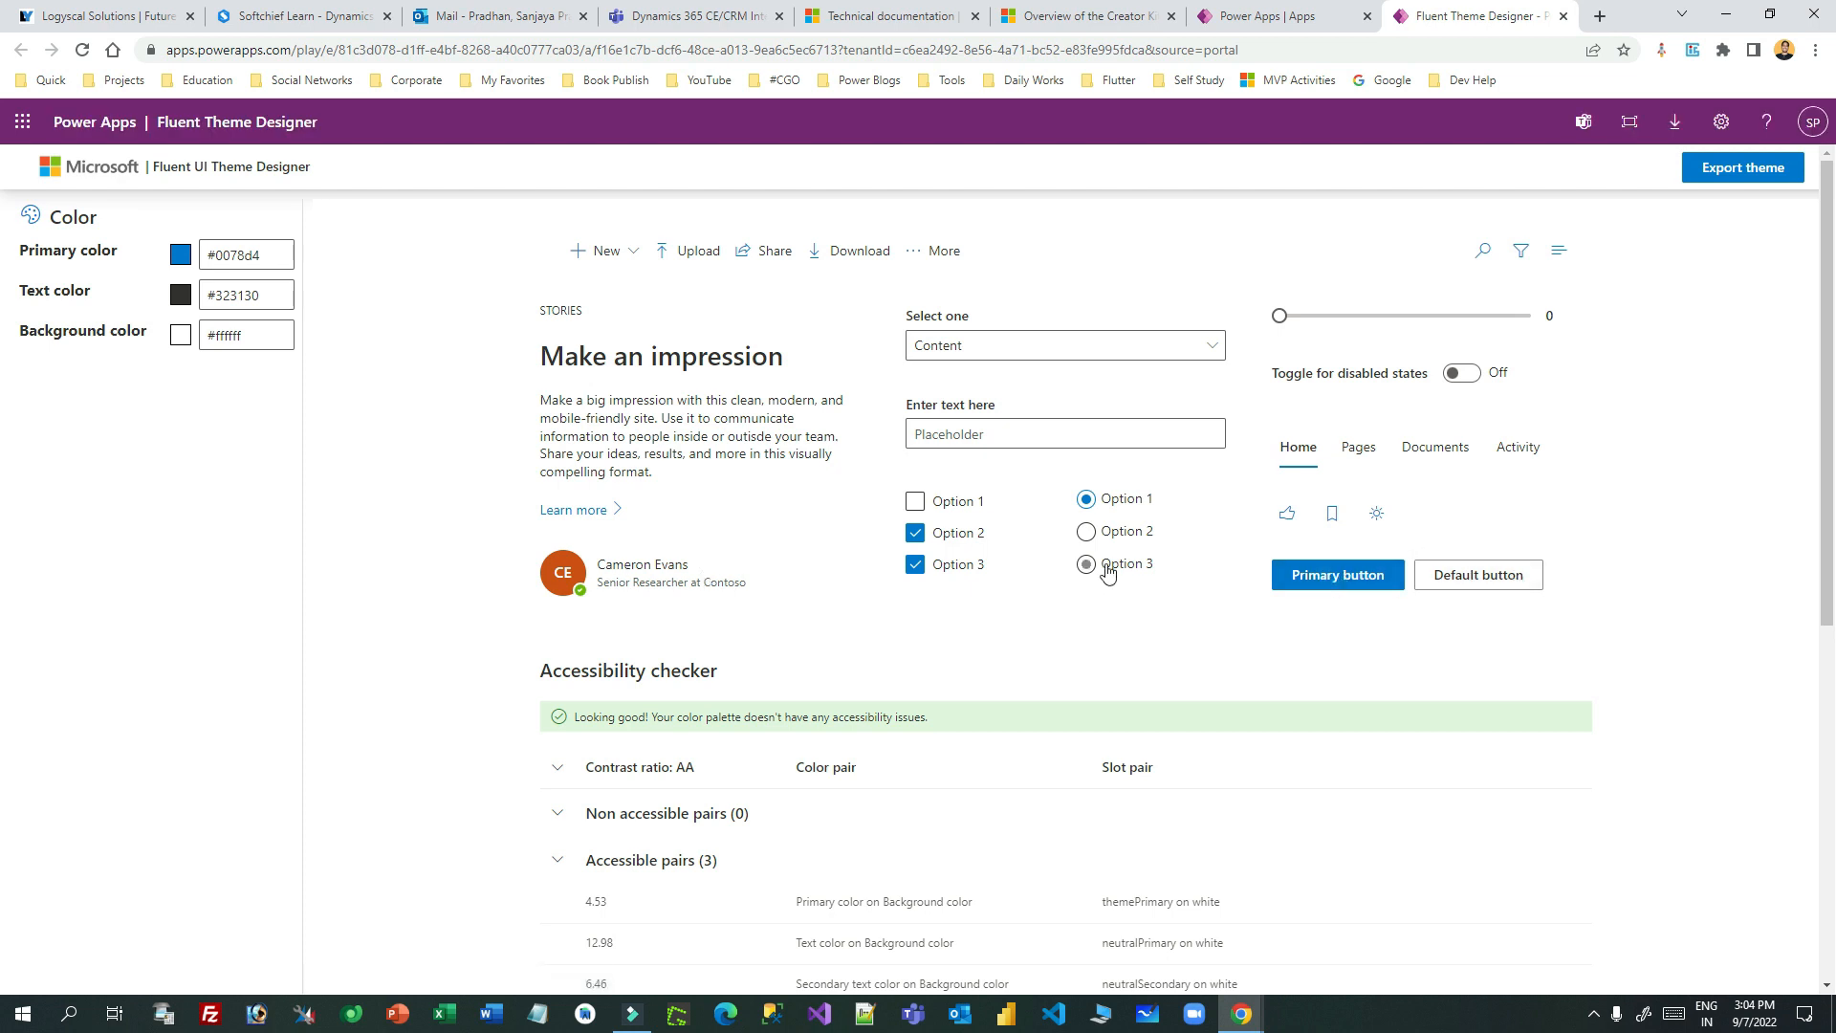
- Set the theme's primary colour to purple #9917b0
scroll(956, 617, down, 6)
scroll(1050, 574, up, 6)
click(180, 255)
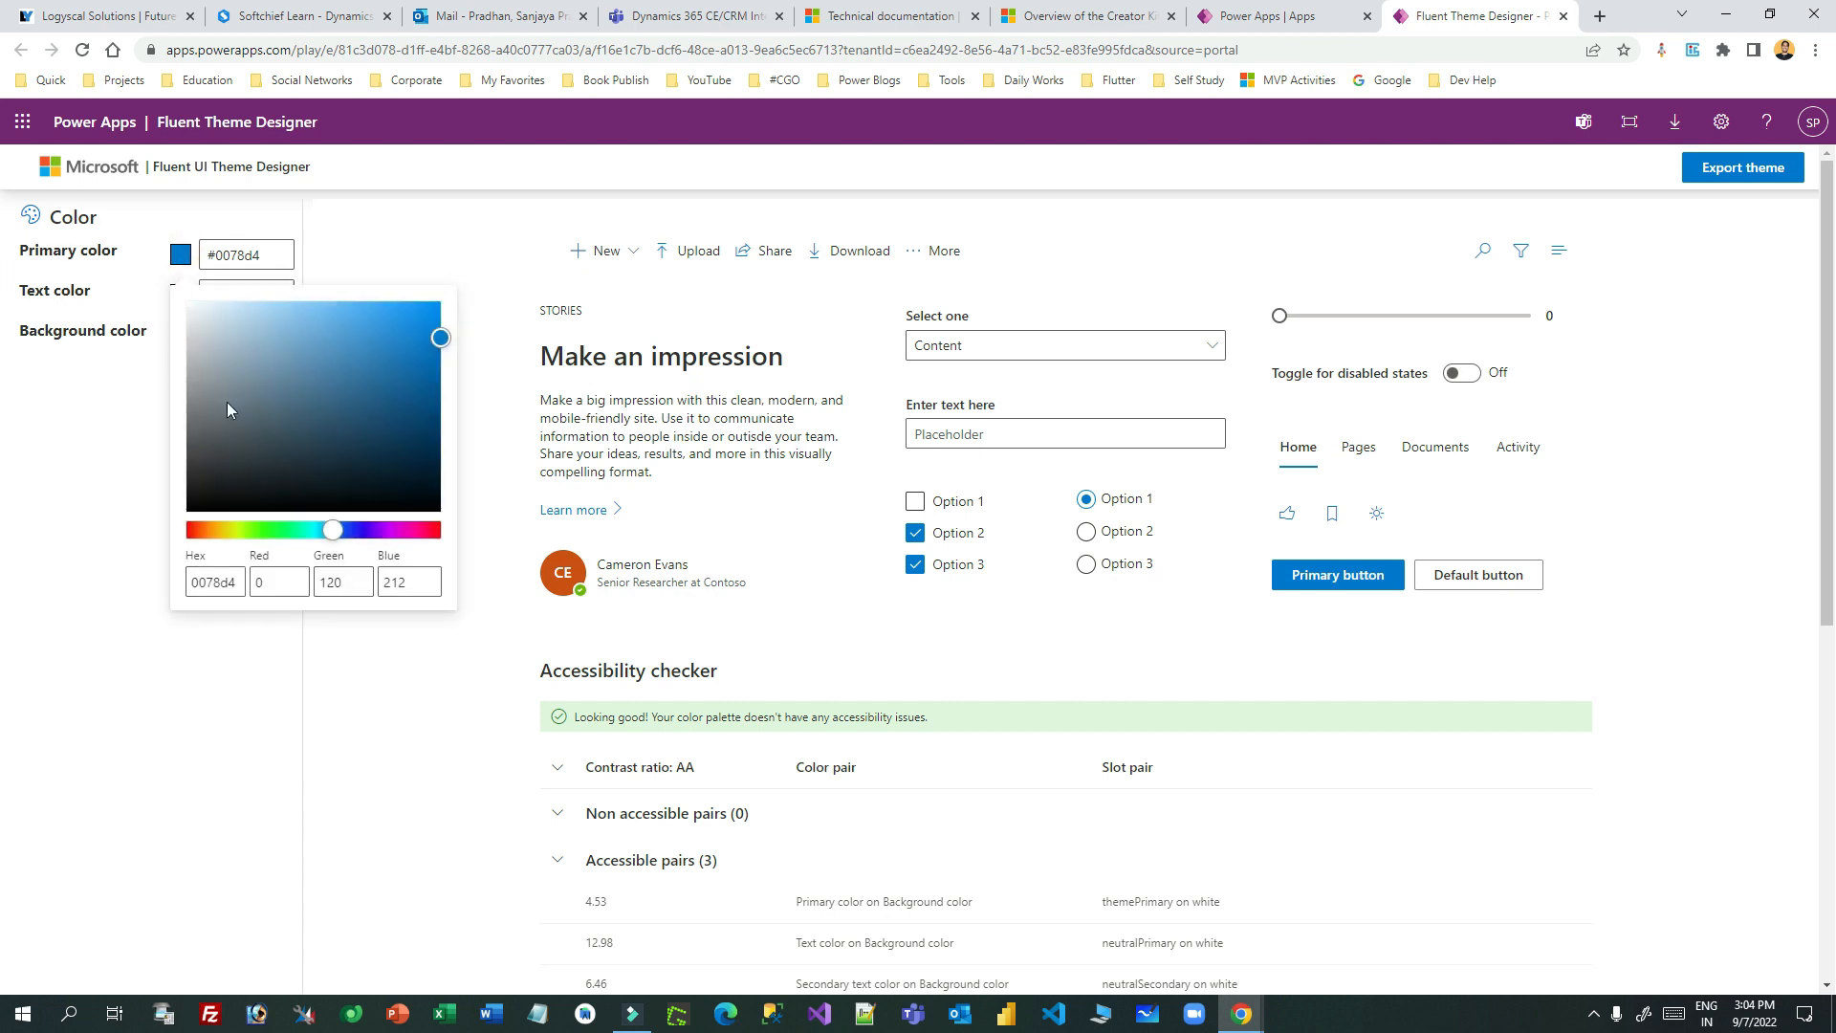
click(392, 531)
click(406, 371)
click(993, 638)
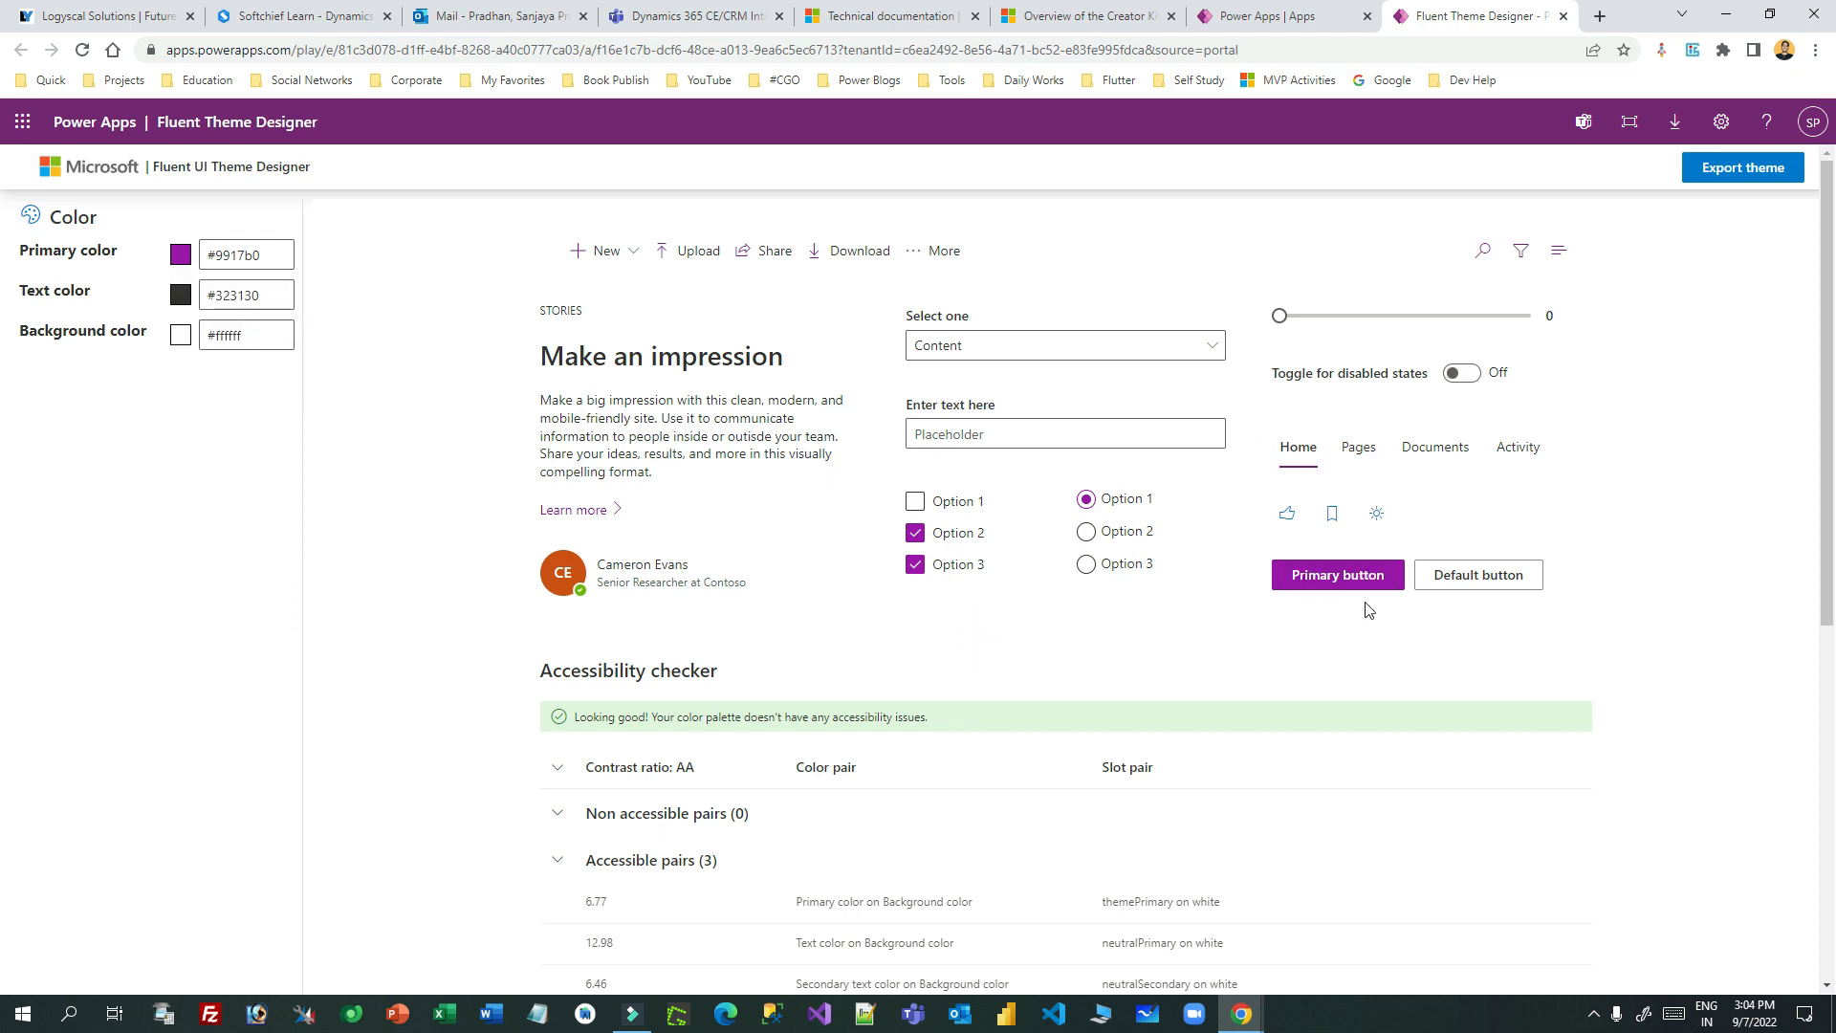
- Set the theme's text colour to dark red #630000
click(181, 294)
drag(274, 458, 258, 429)
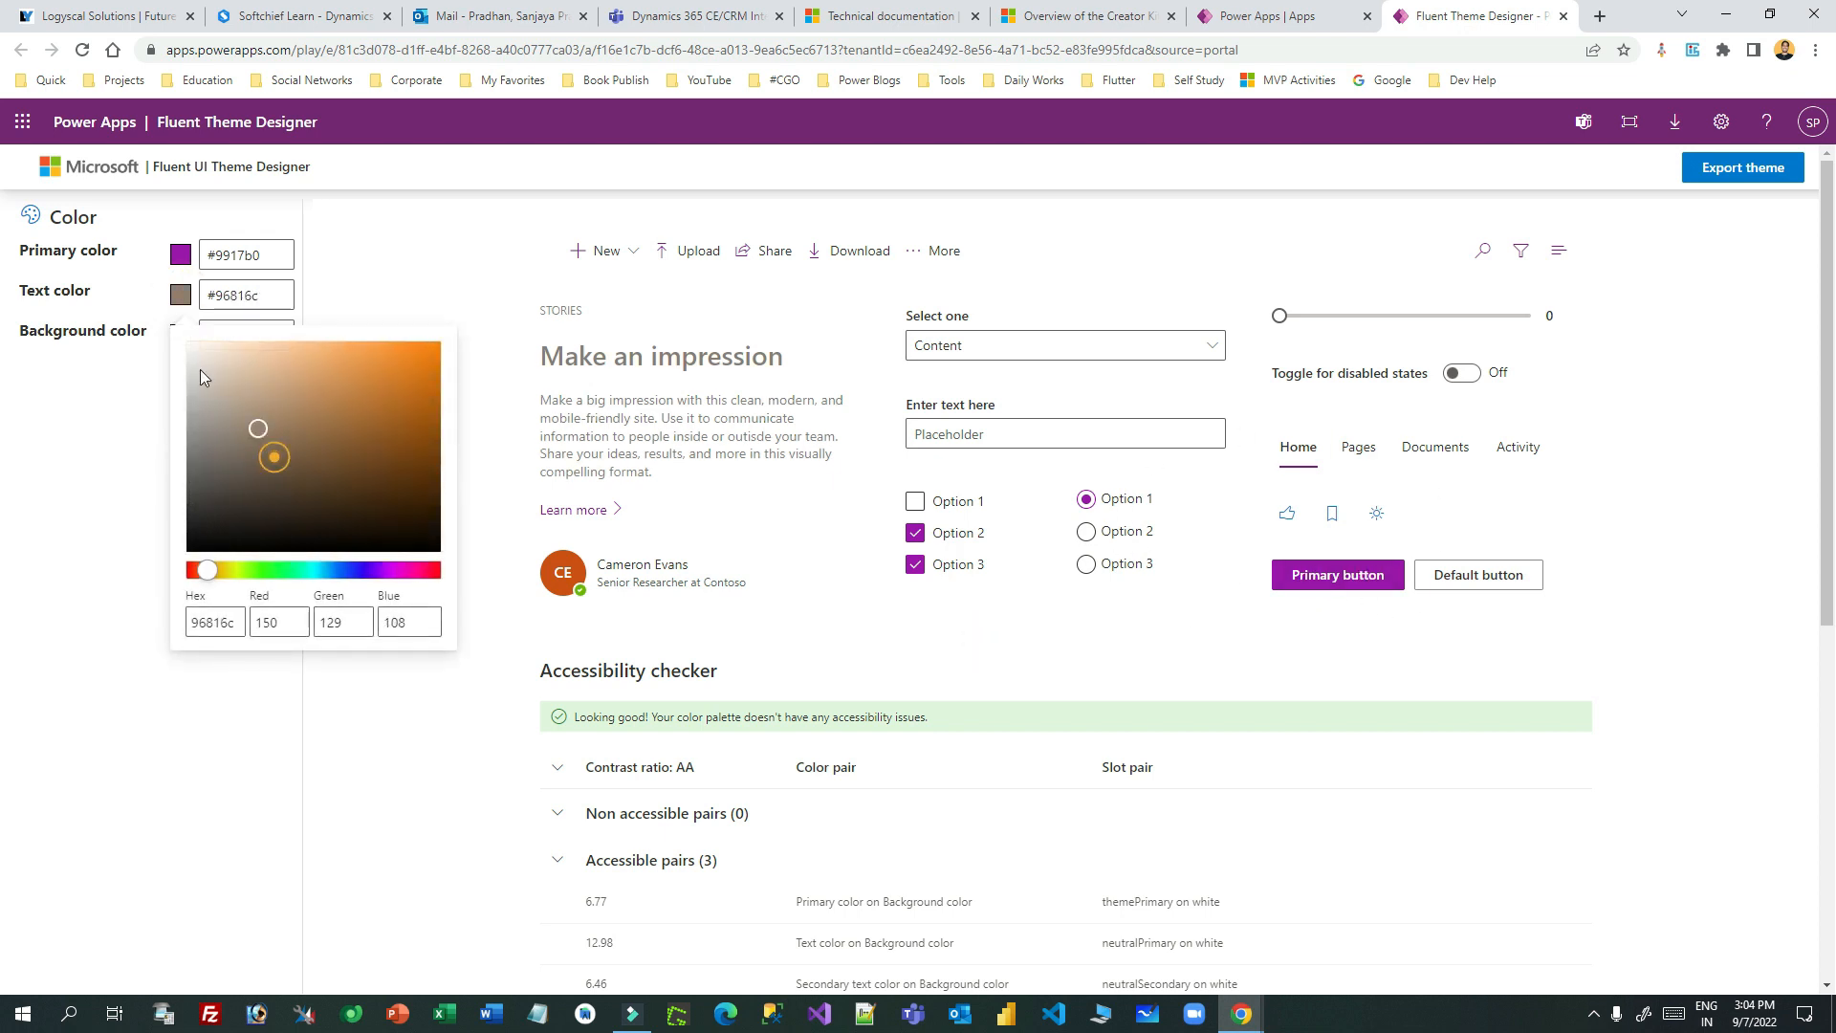
drag(200, 372, 178, 346)
drag(355, 537, 460, 480)
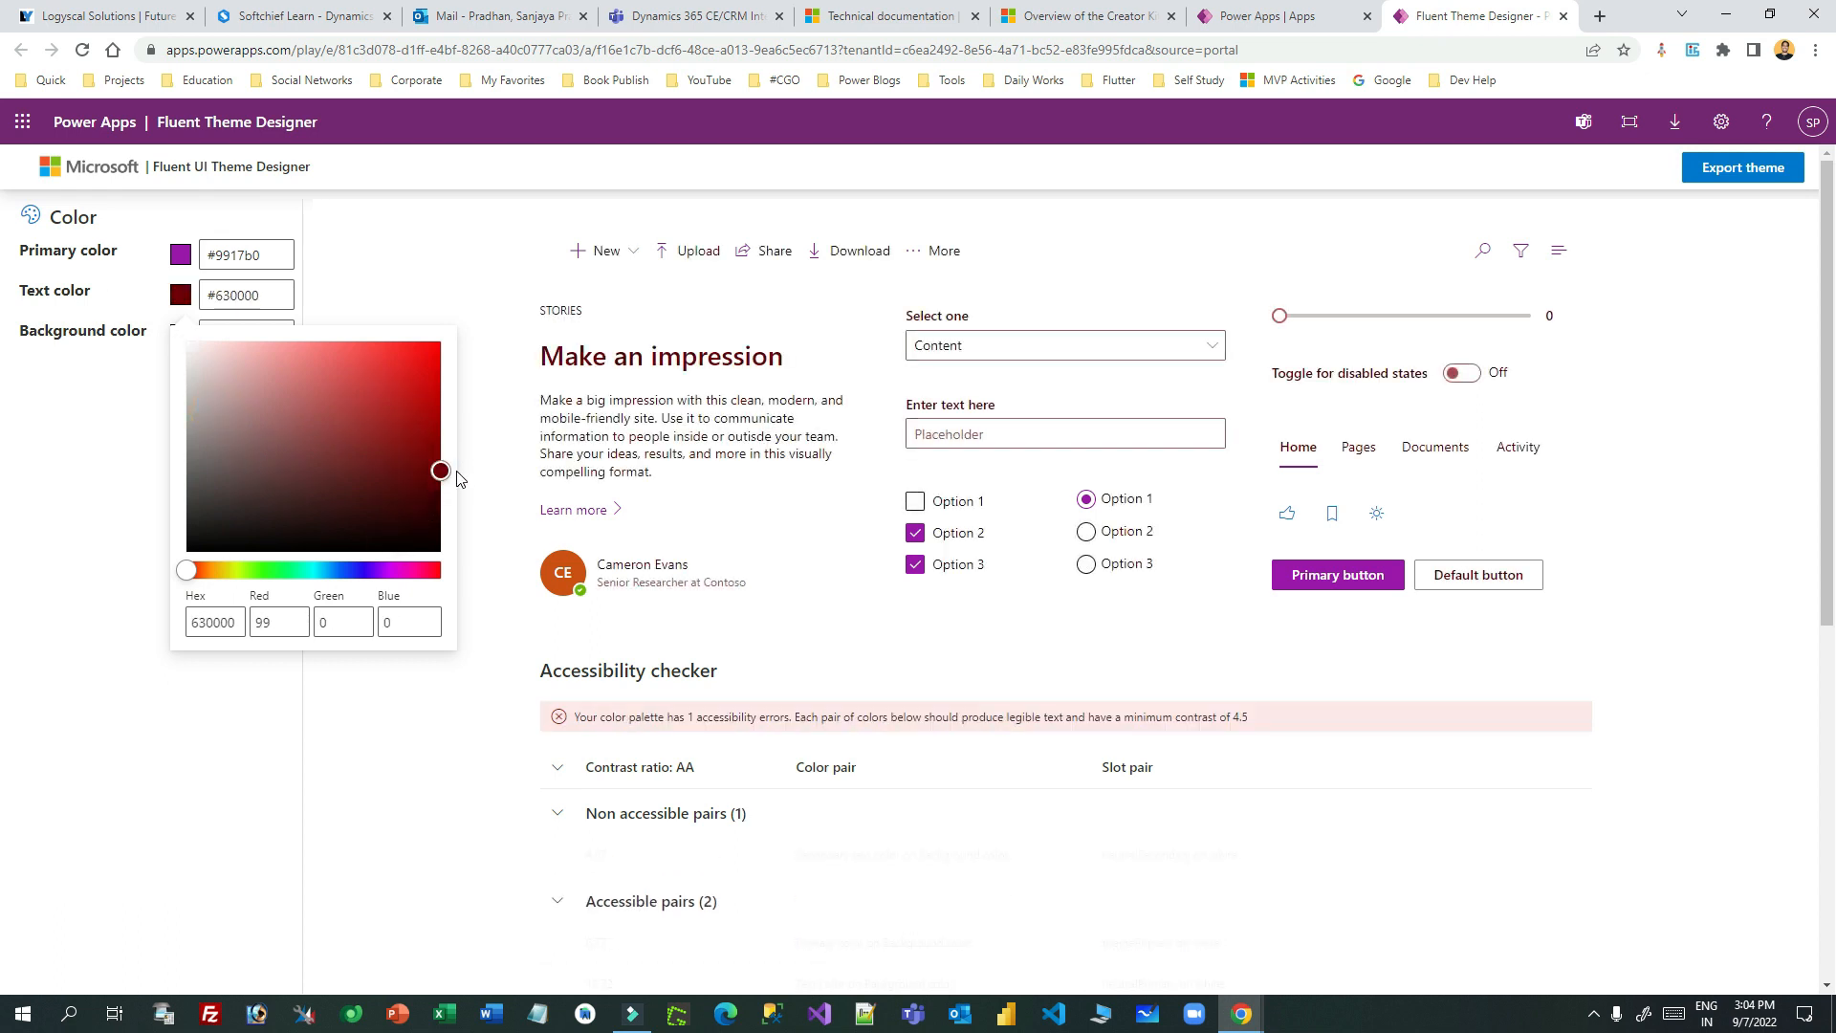
click(107, 353)
- Check the background colour, keeping it white, and set the preview slider to 2
click(180, 334)
drag(230, 412, 153, 387)
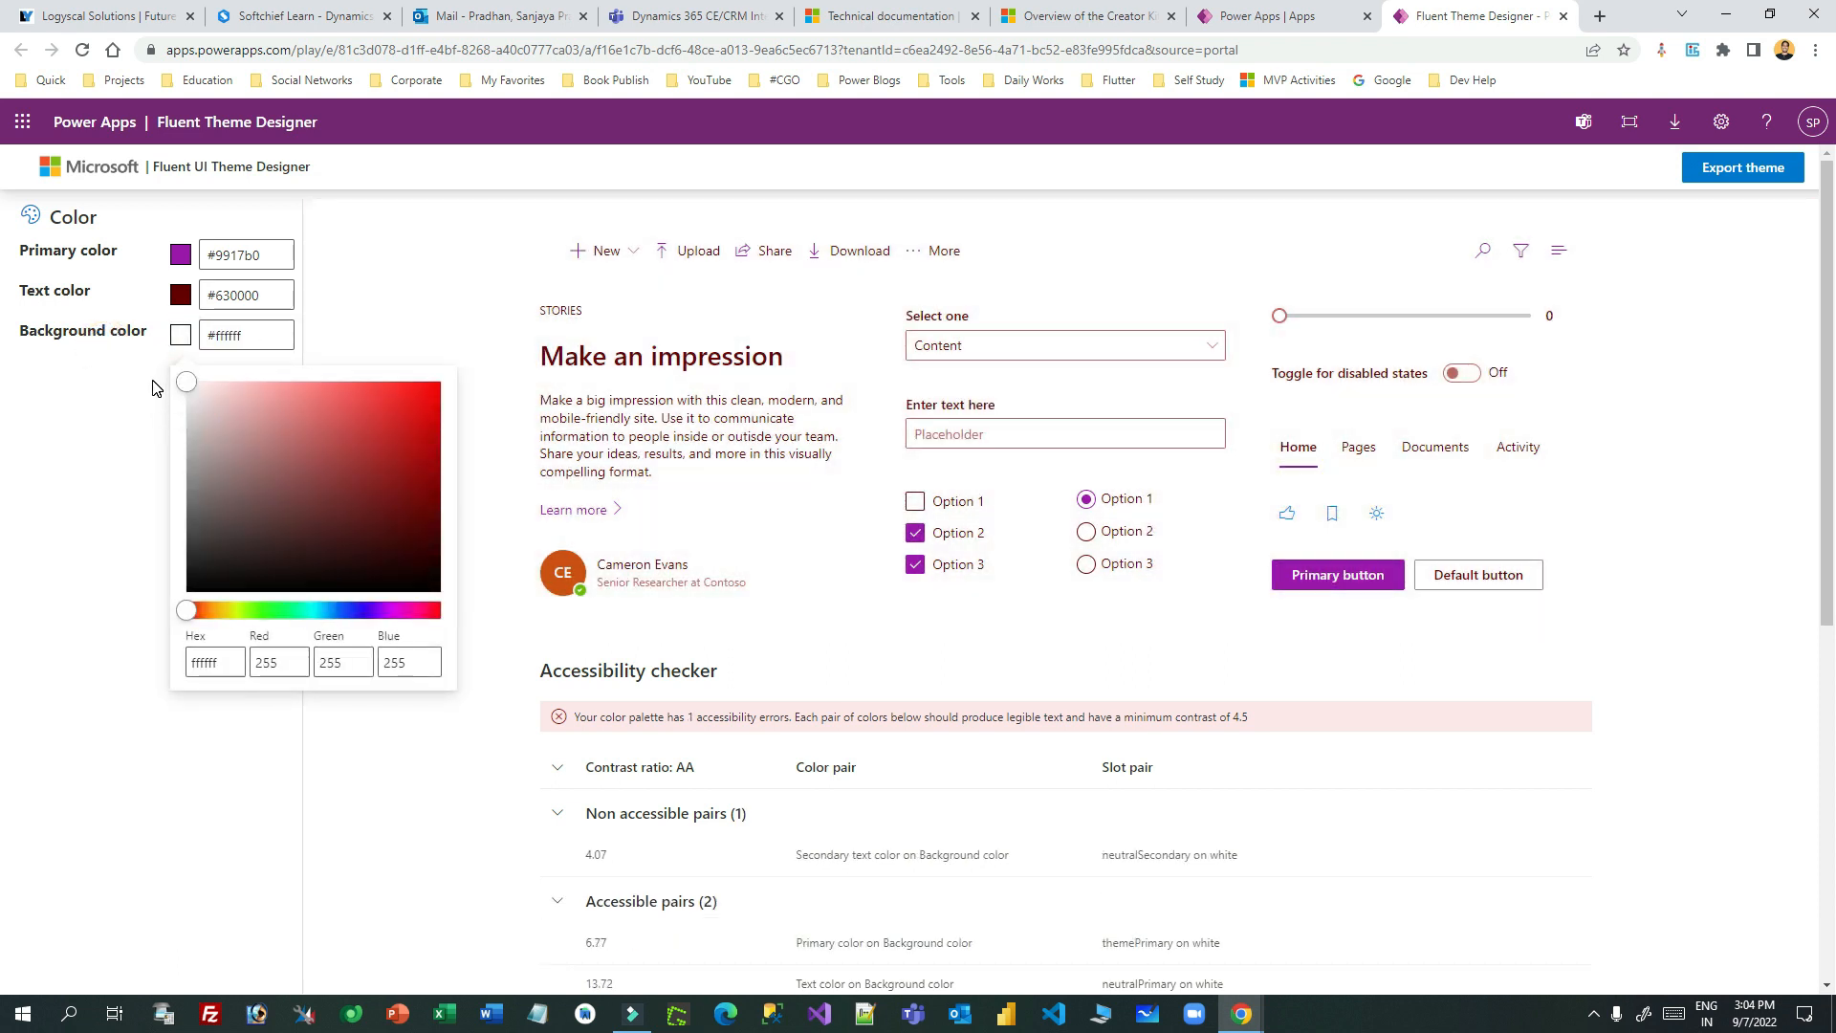
click(123, 415)
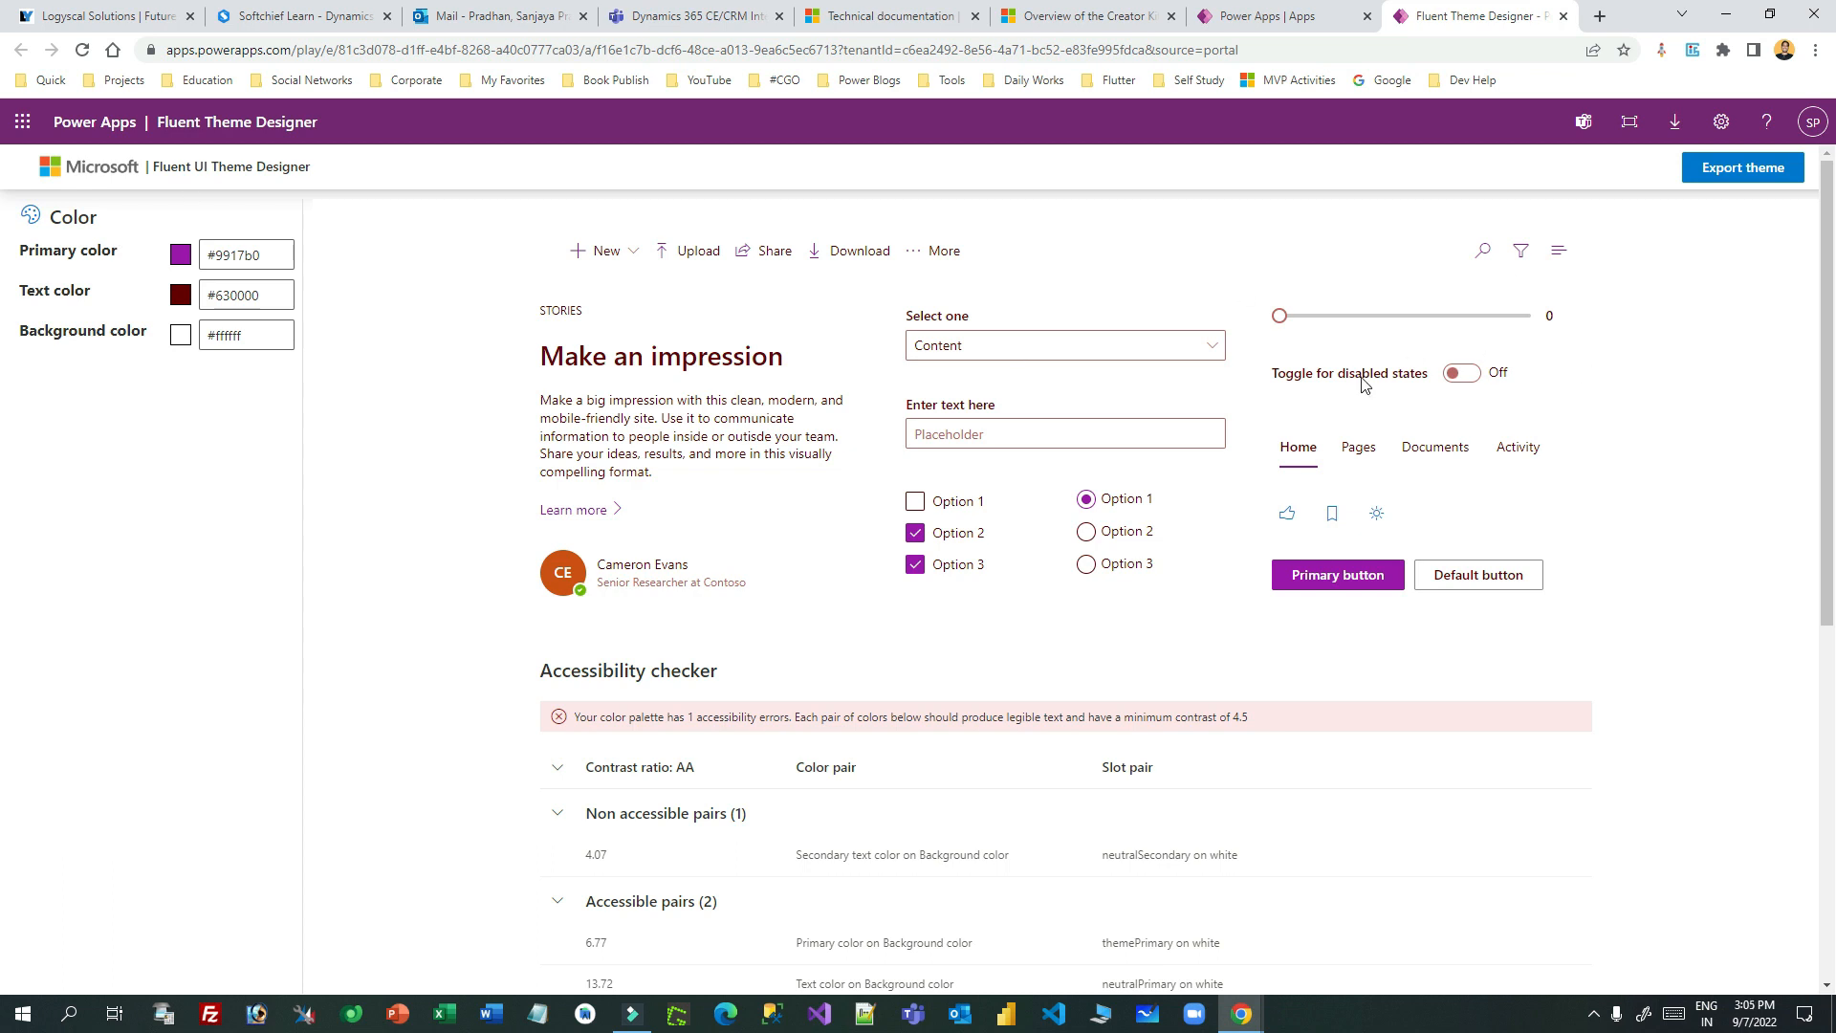
drag(1279, 316, 1325, 316)
click(1666, 404)
scroll(1081, 555, down, 7)
scroll(1110, 532, up, 7)
- Export the theme, select its palette code, and switch back to the Power Apps Apps tab
click(1731, 172)
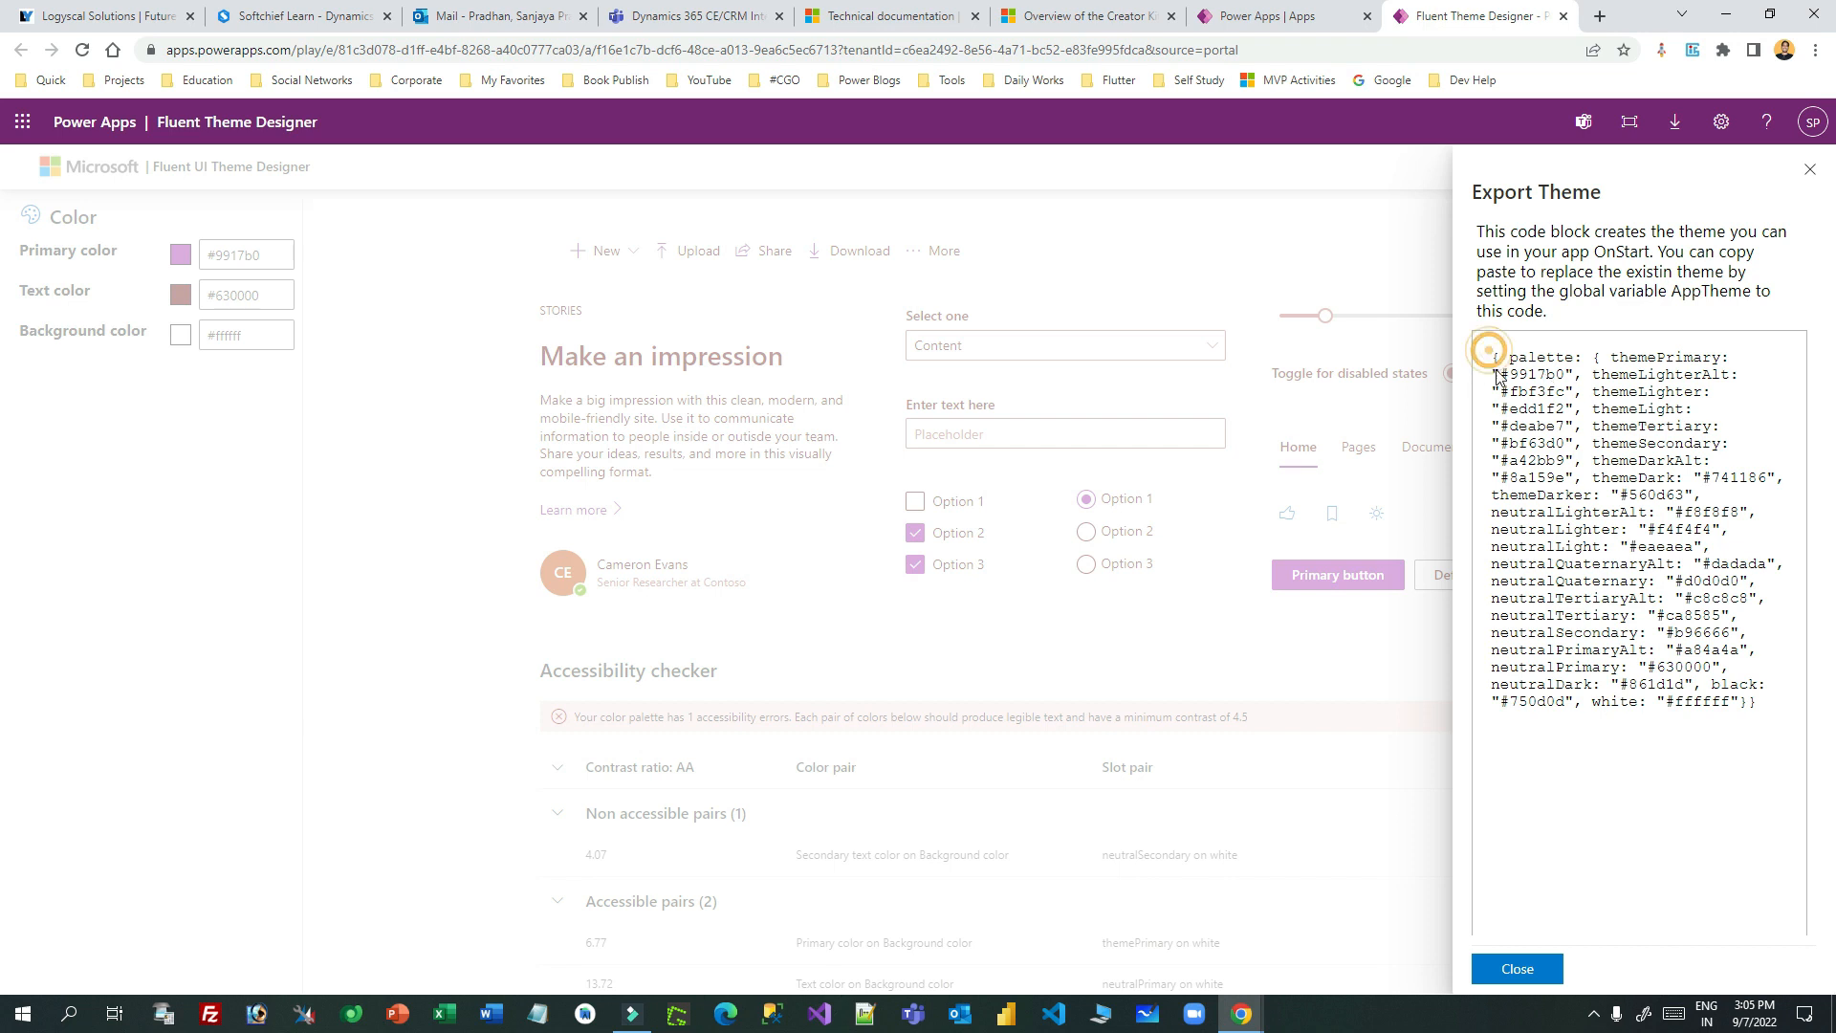
mouse_move(1489, 358)
mouse_down()
mouse_move(1558, 385)
mouse_move(1722, 574)
mouse_move(1756, 714)
mouse_move(1702, 559)
mouse_move(1494, 353)
mouse_up()
click(1756, 714)
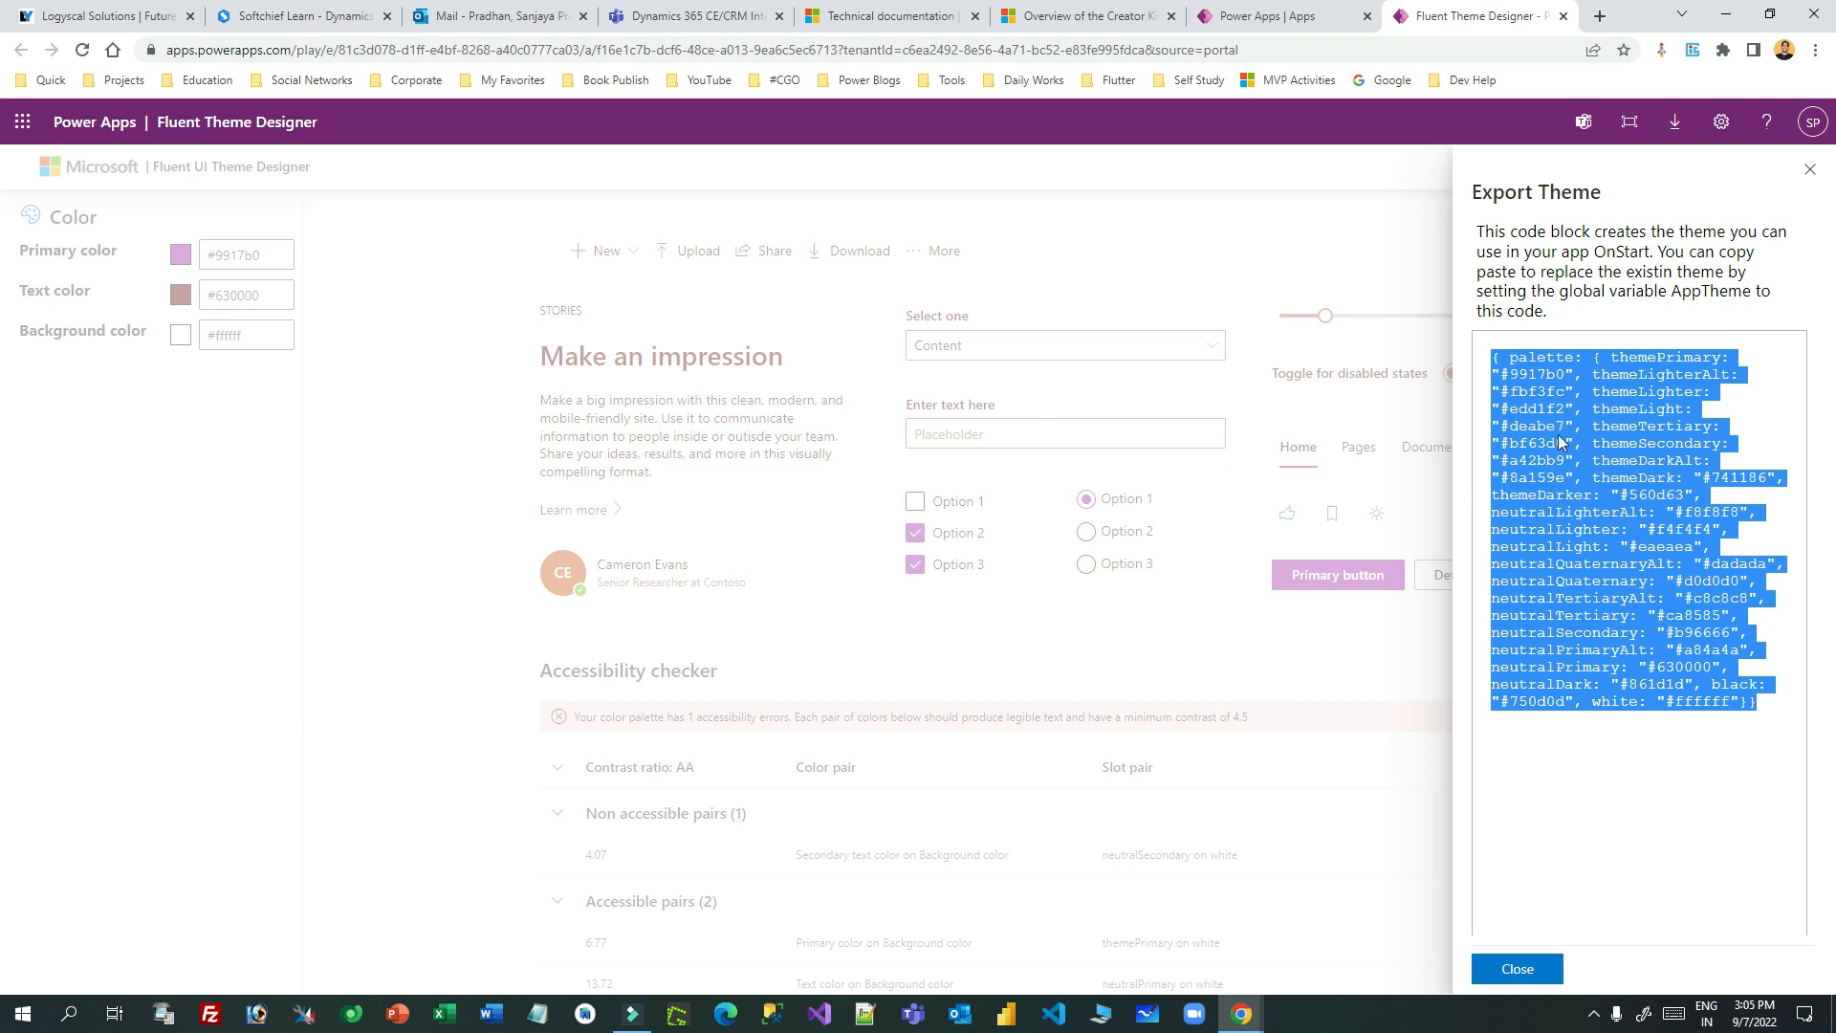
click(1272, 16)
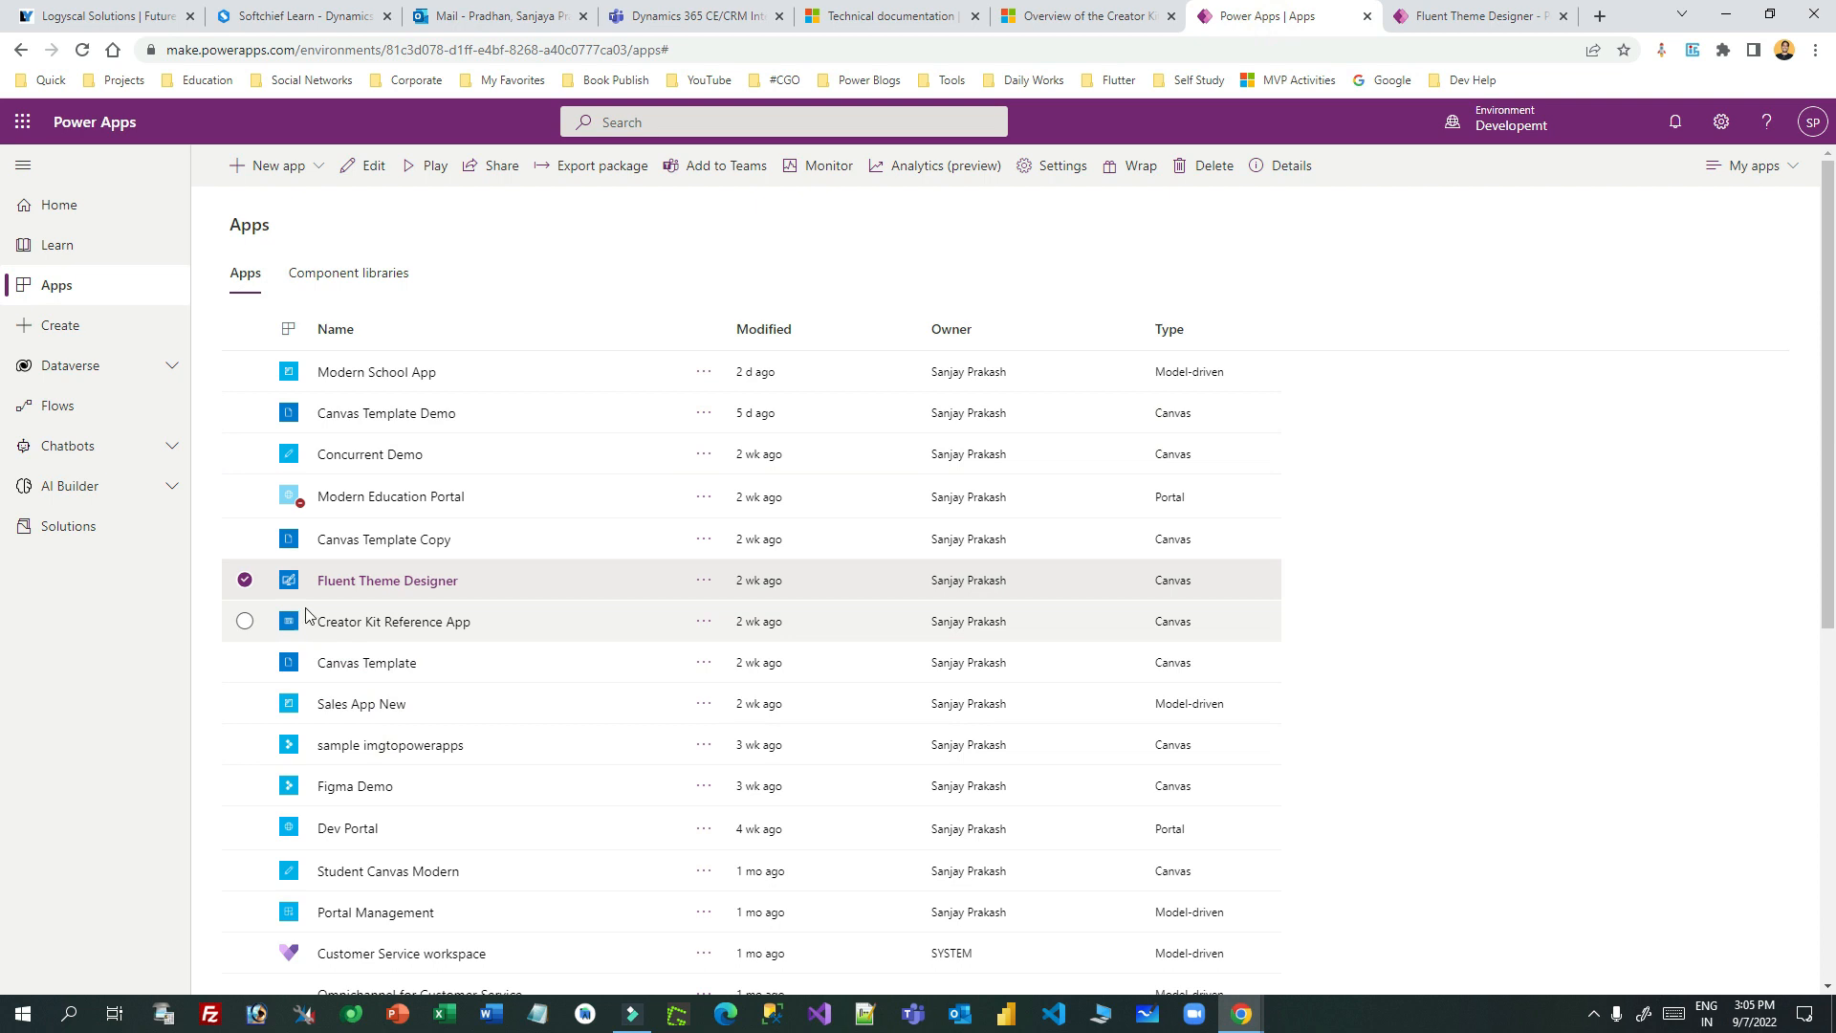
- Launch the Creator Kit Reference App and read the Auto Width Label Do and Don't guidelines
click(398, 628)
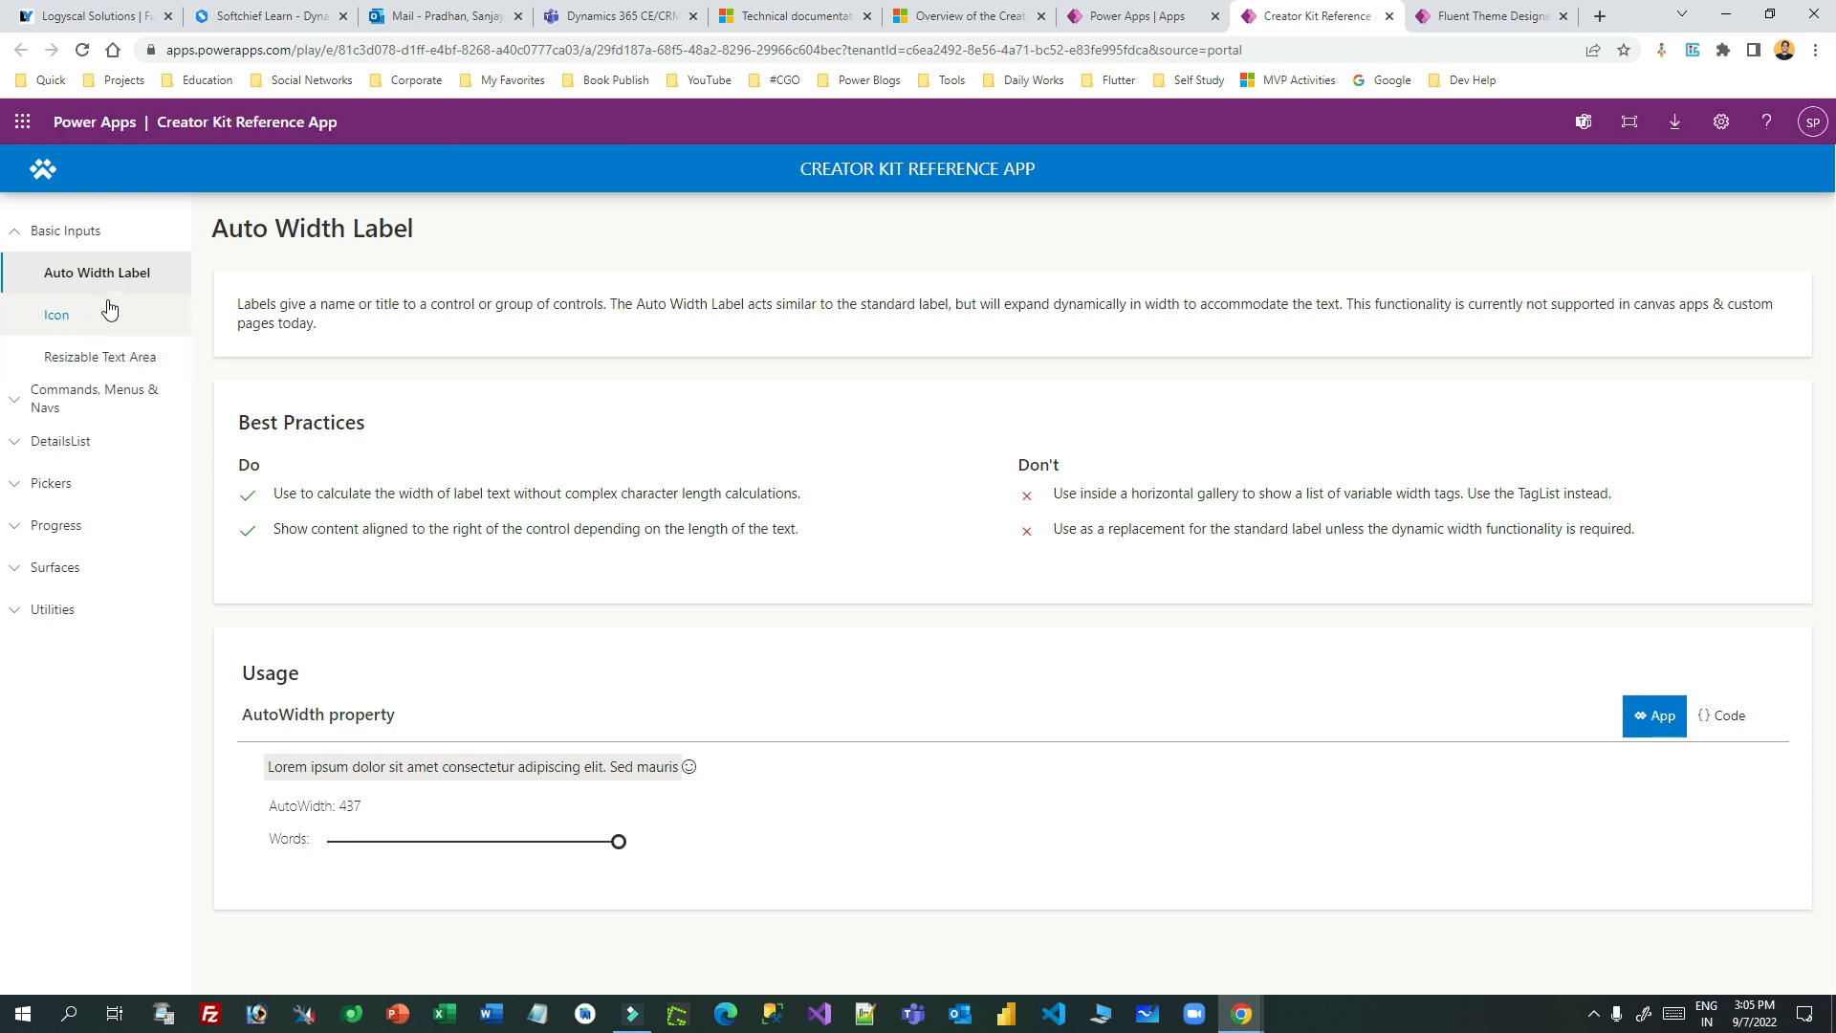
click(133, 277)
drag(274, 491, 777, 564)
drag(1092, 504, 1612, 545)
click(1182, 497)
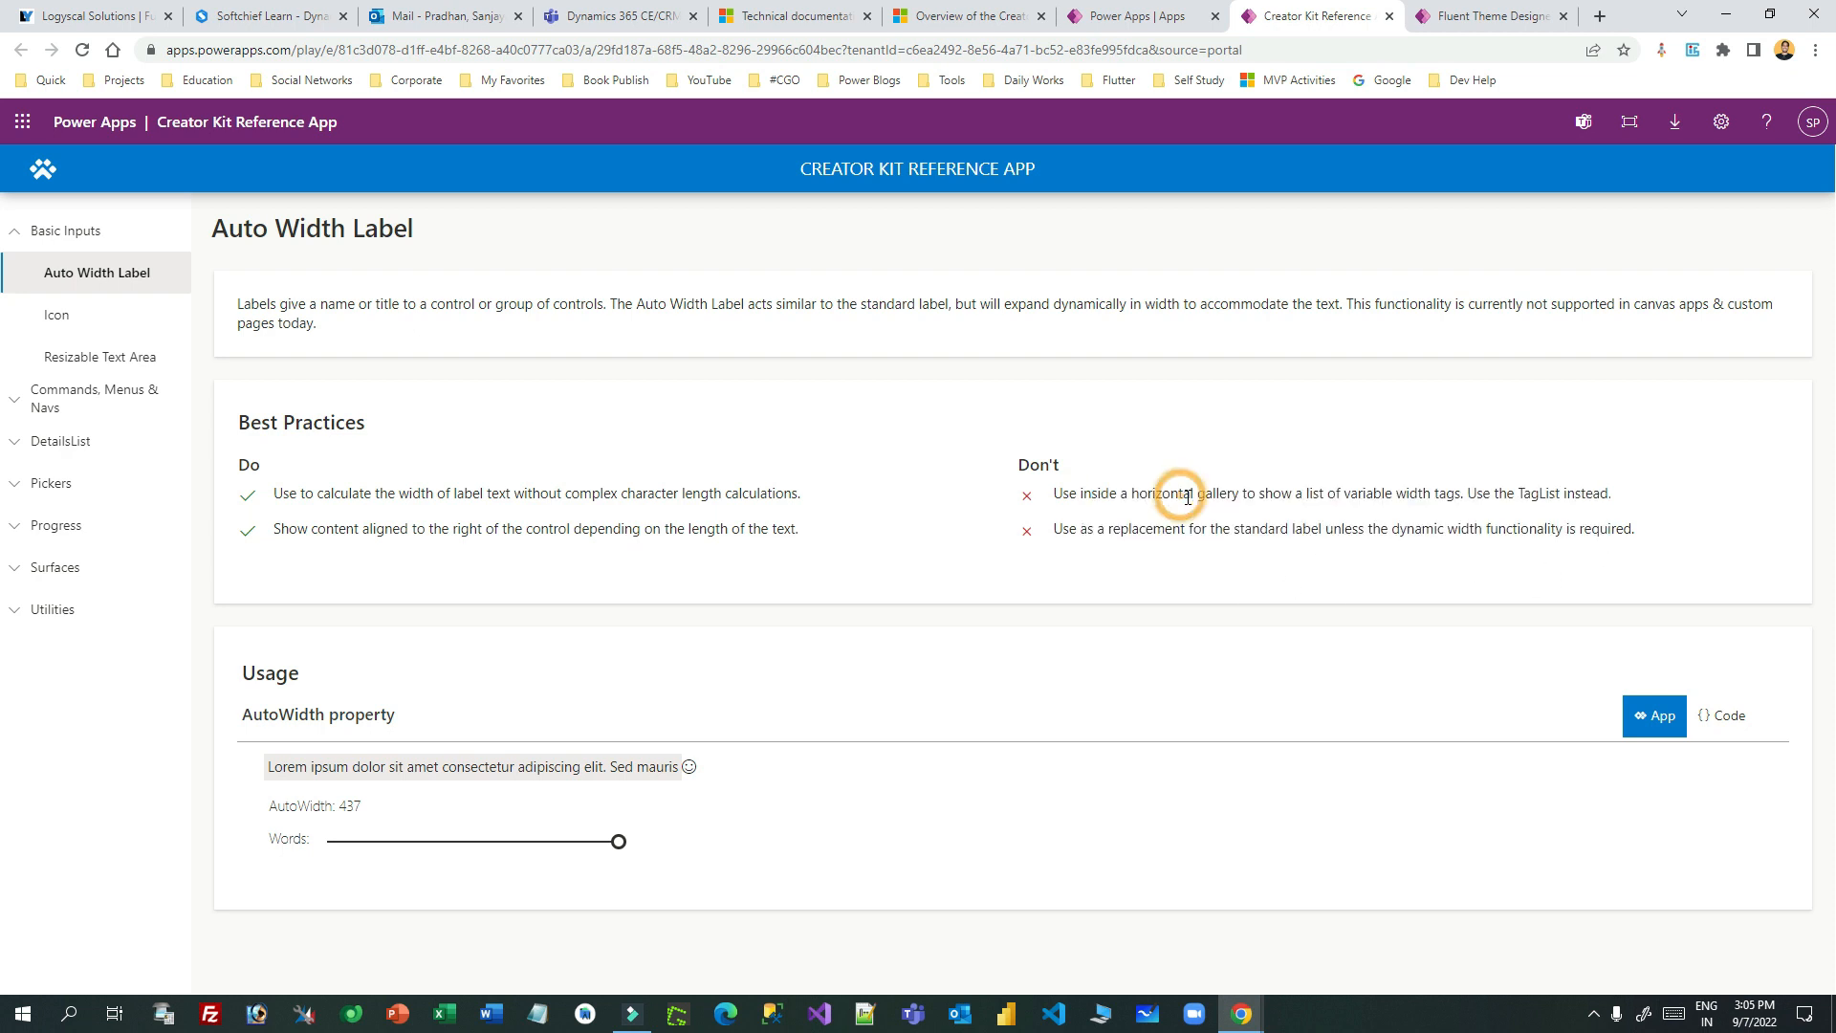
- Compare the Auto Width Label example code with its live preview
click(1721, 717)
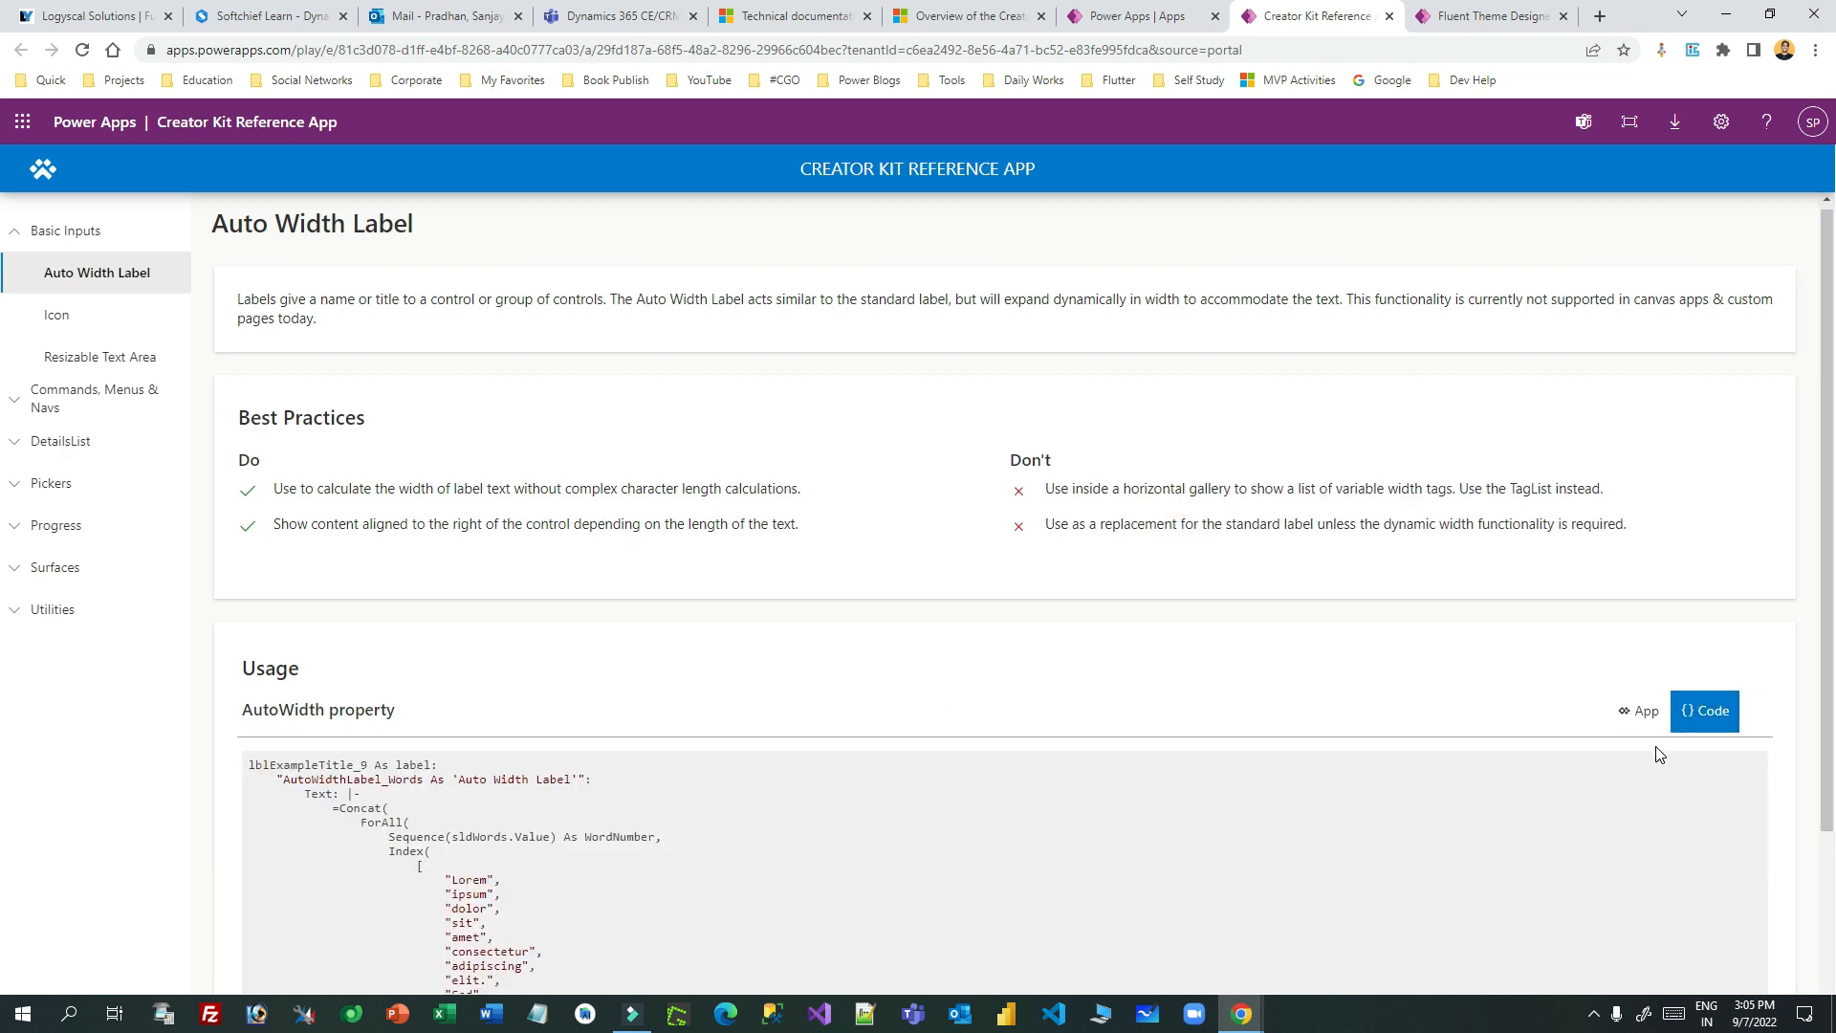
scroll(357, 679, down, 3)
drag(331, 526, 513, 813)
click(672, 777)
scroll(1577, 539, up, 2)
click(1641, 639)
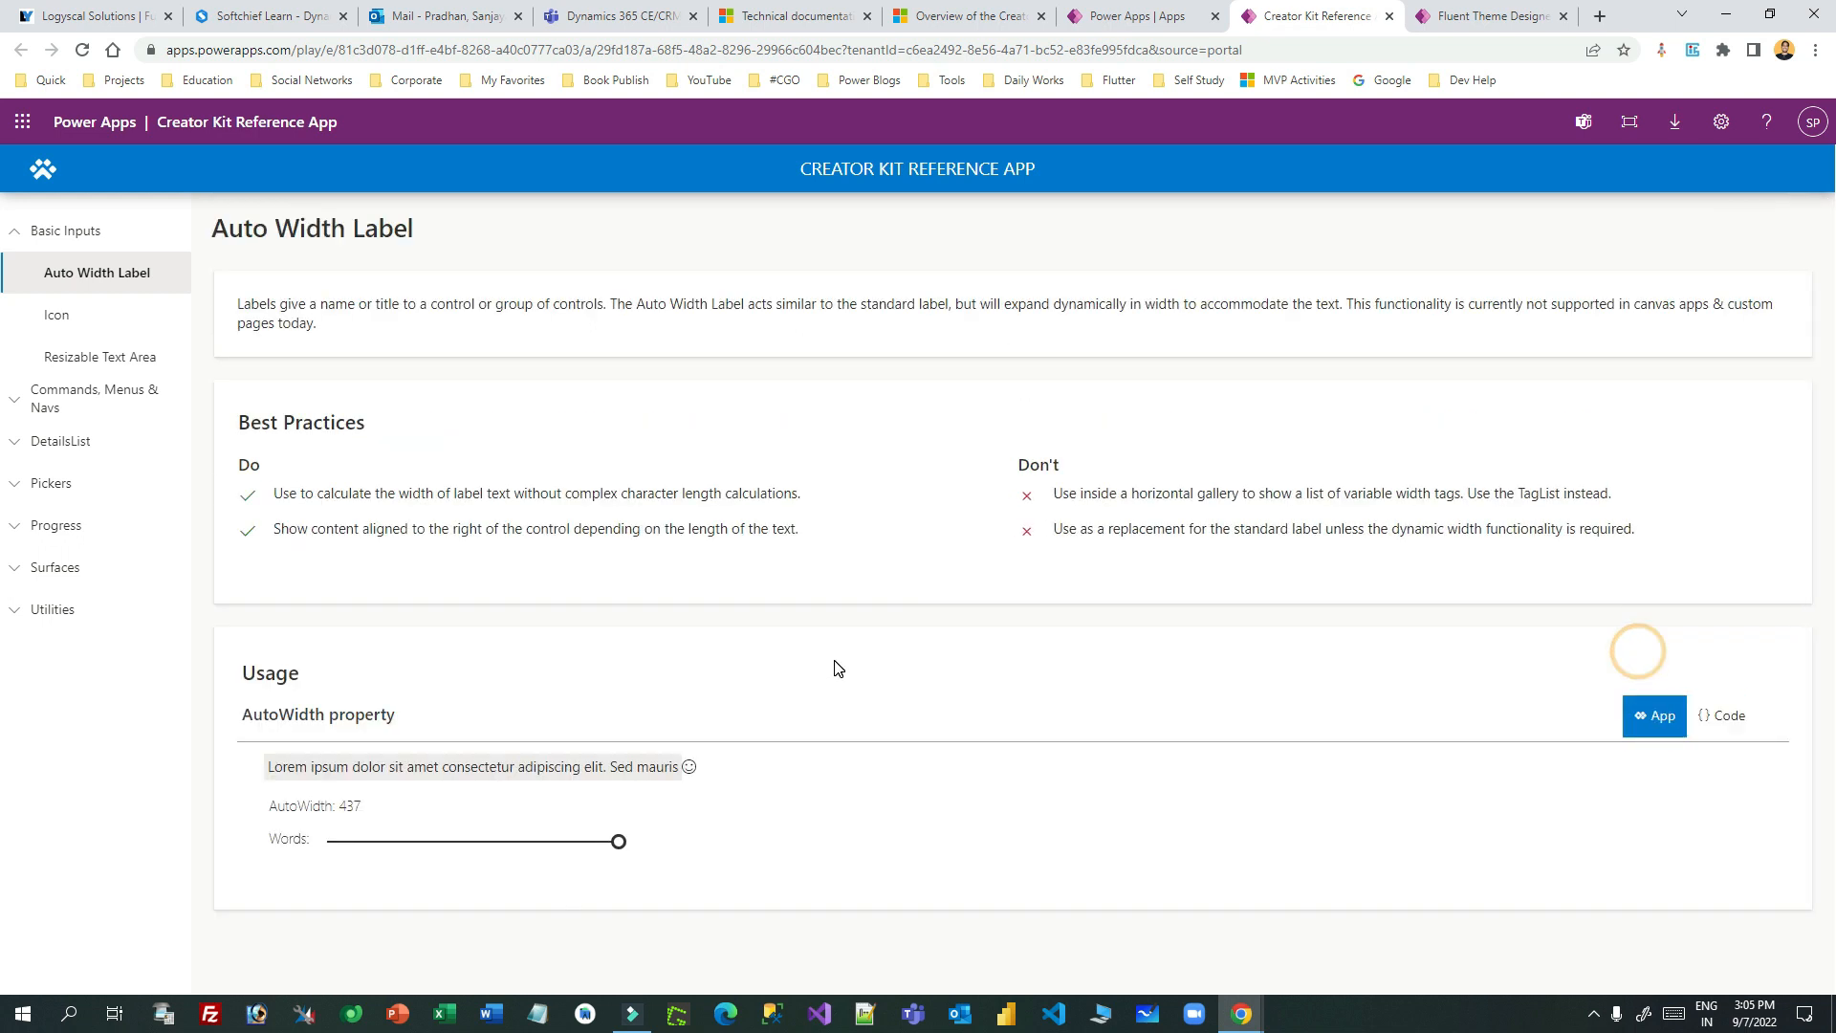
click(1722, 715)
scroll(1196, 746, down, 3)
drag(402, 578, 641, 882)
click(753, 698)
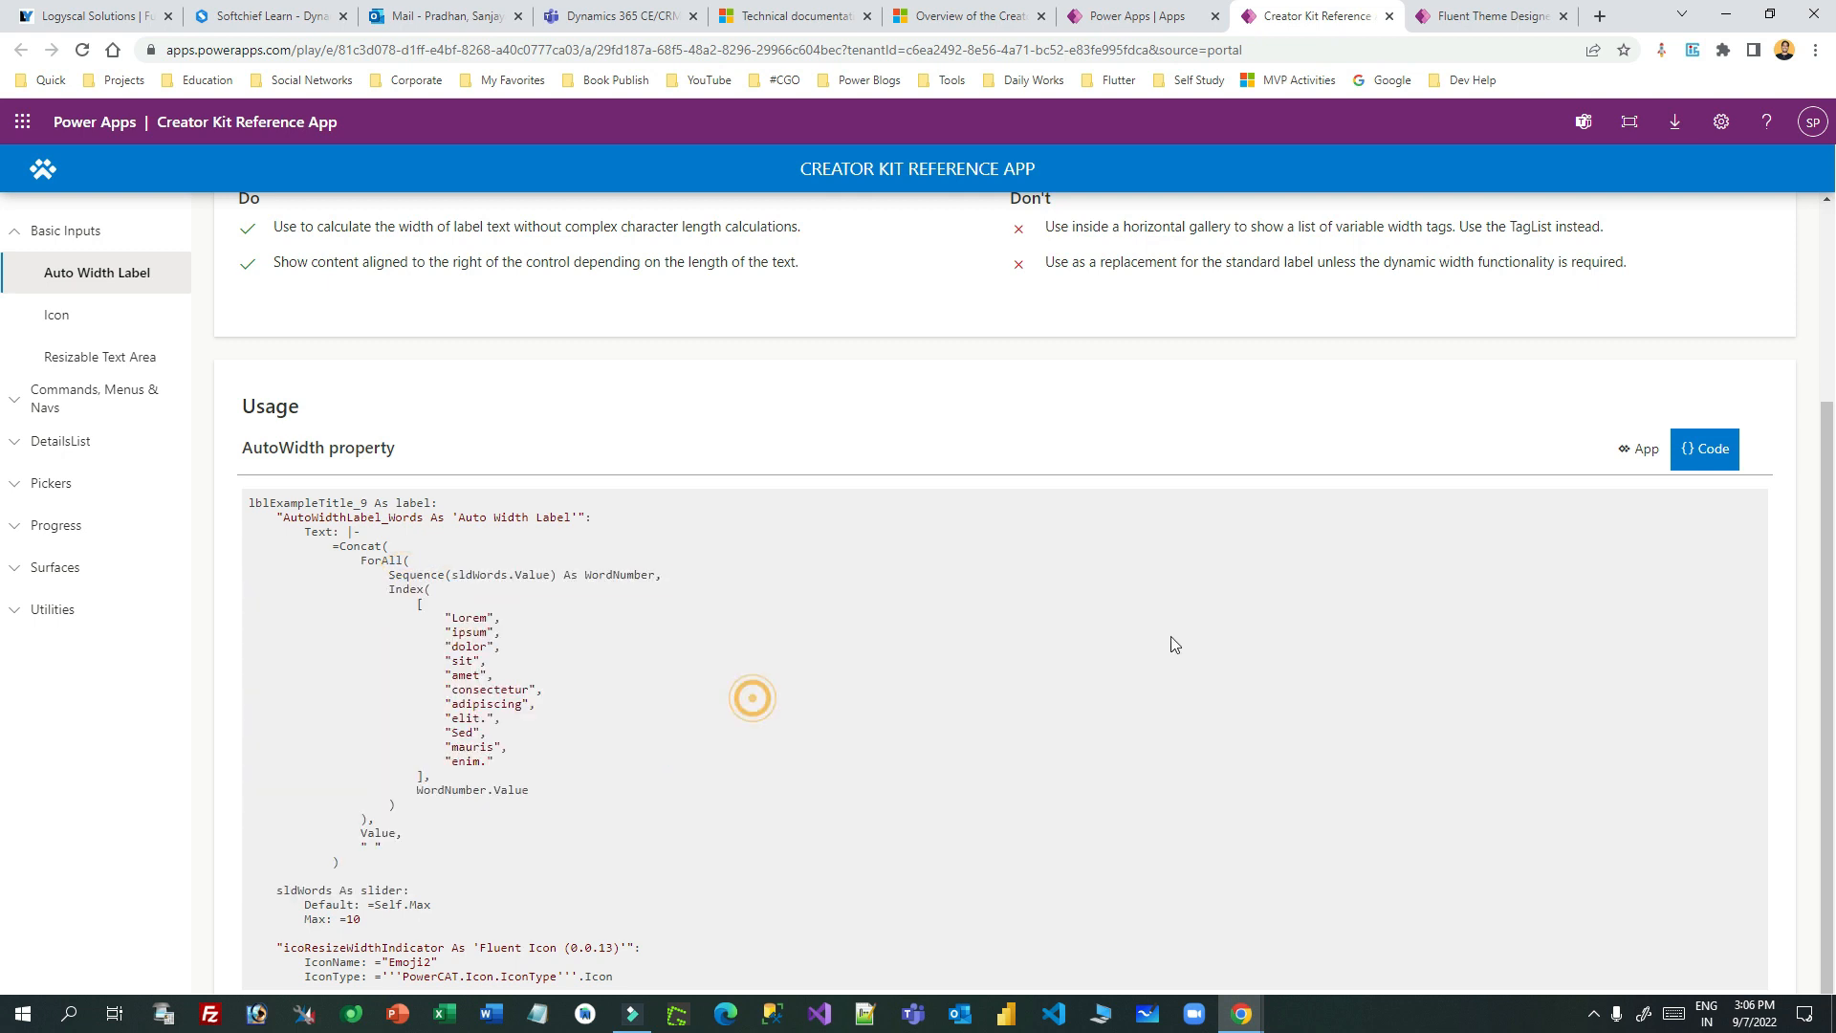
click(1640, 450)
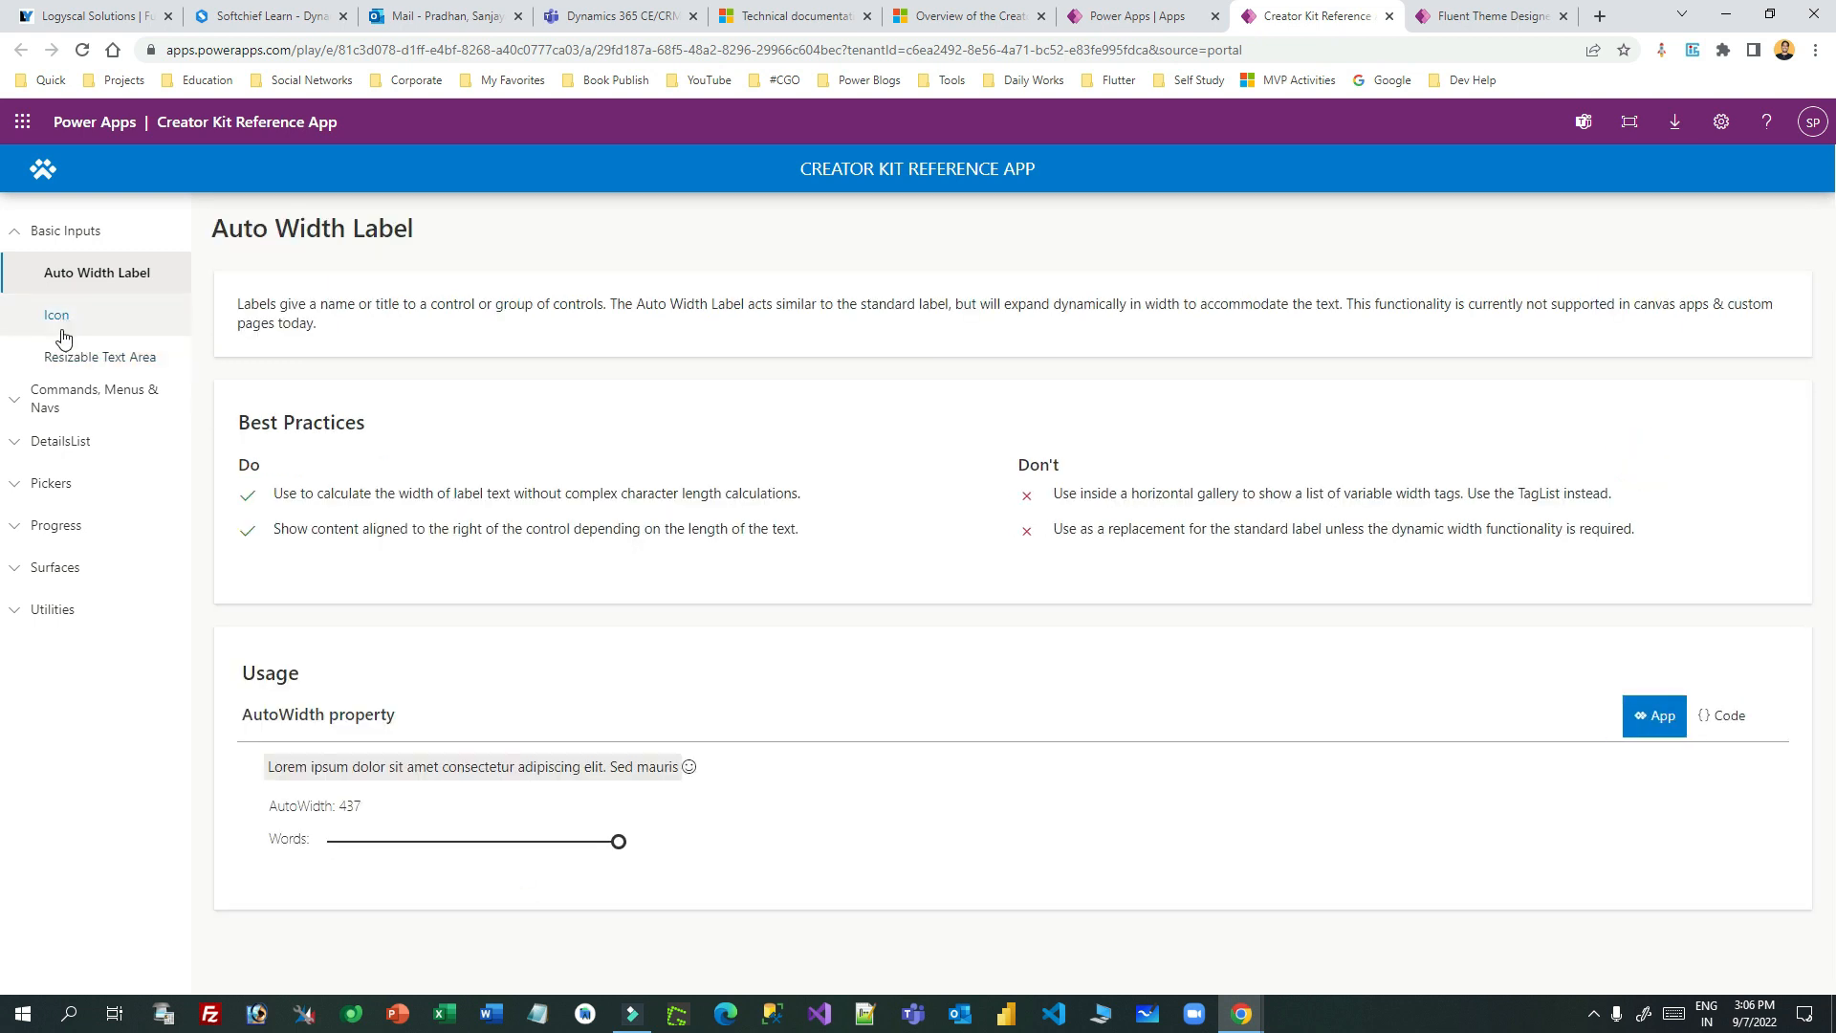
- Open the DetailsList > Basic sample and review its source code
click(17, 457)
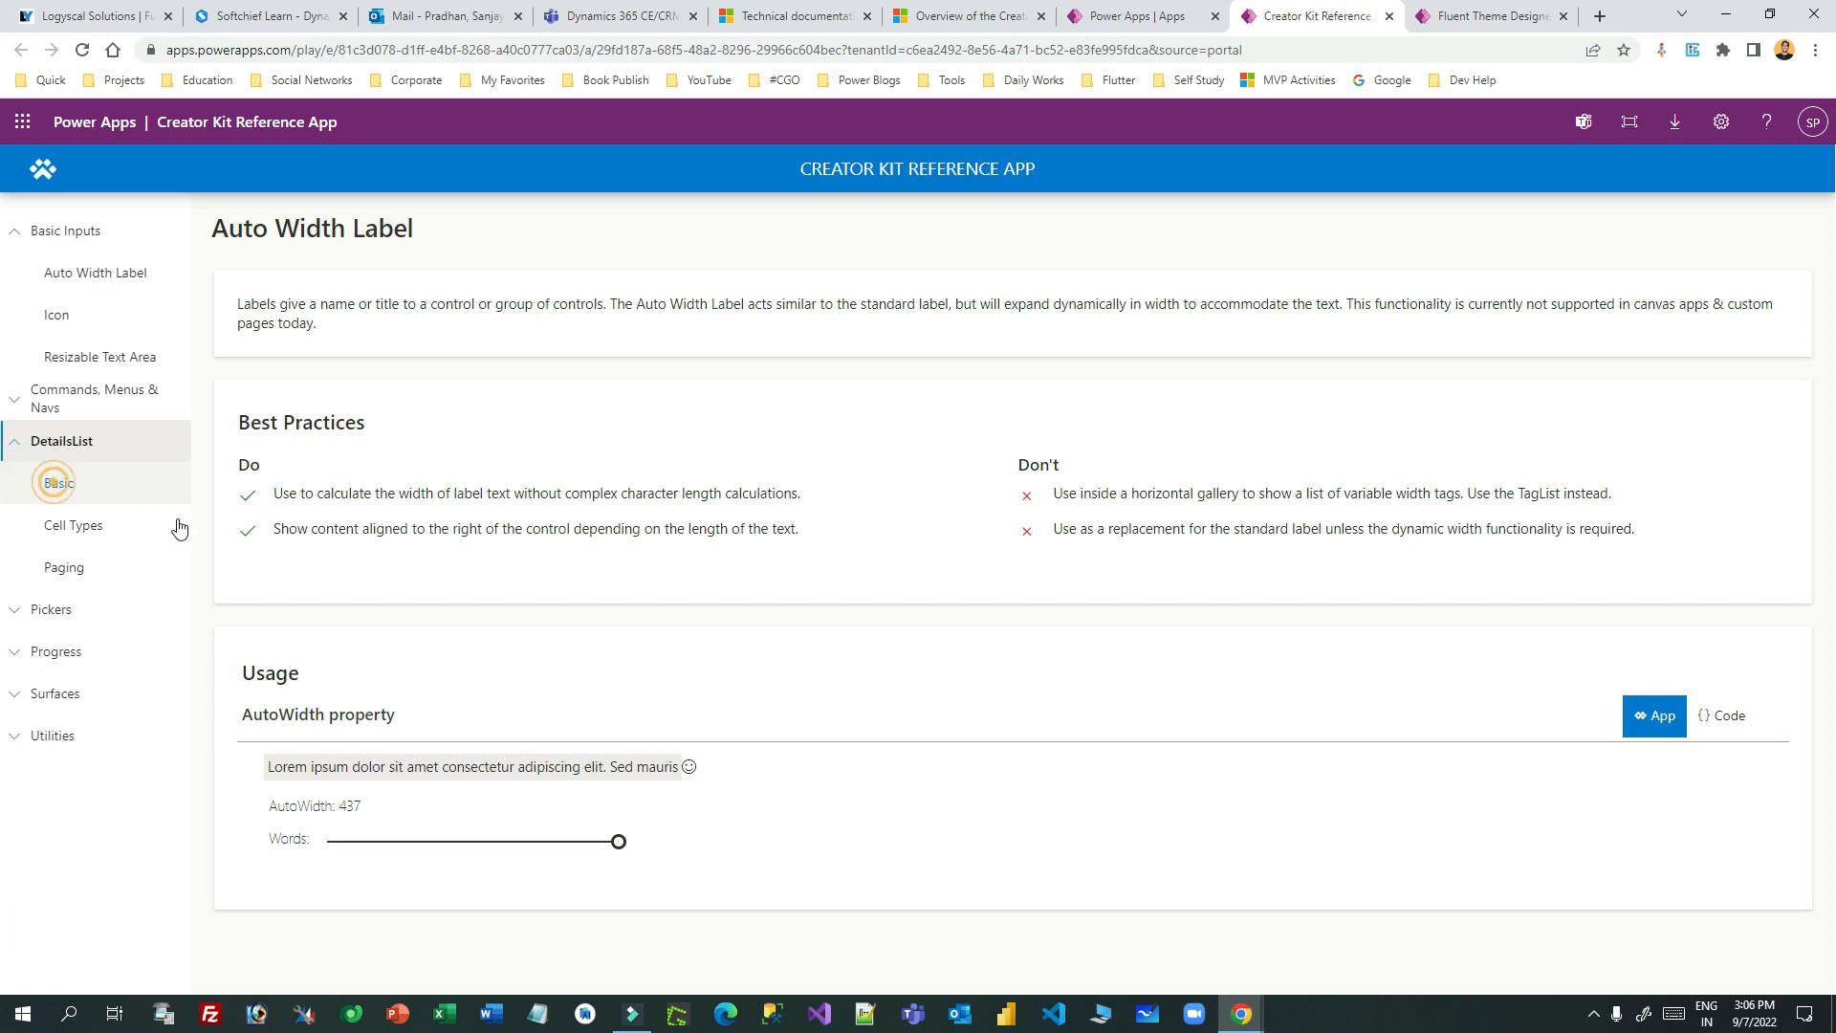
click(100, 496)
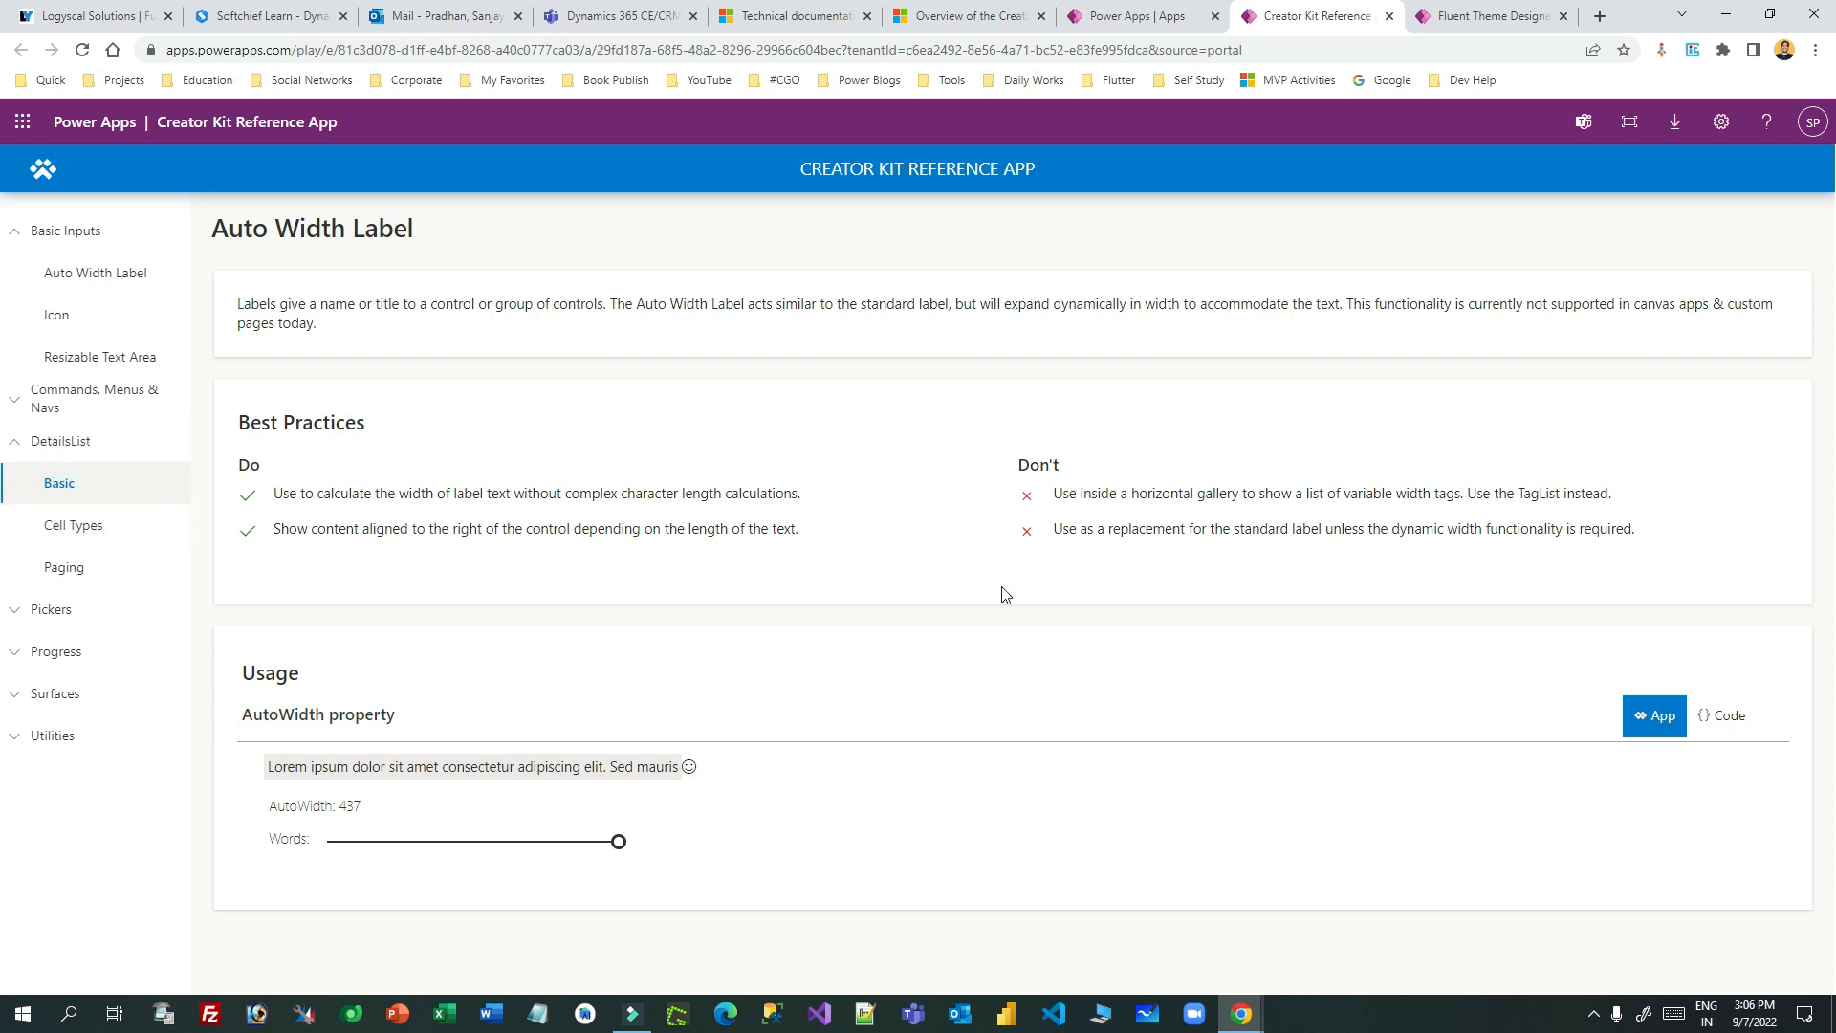
scroll(742, 521, down, 10)
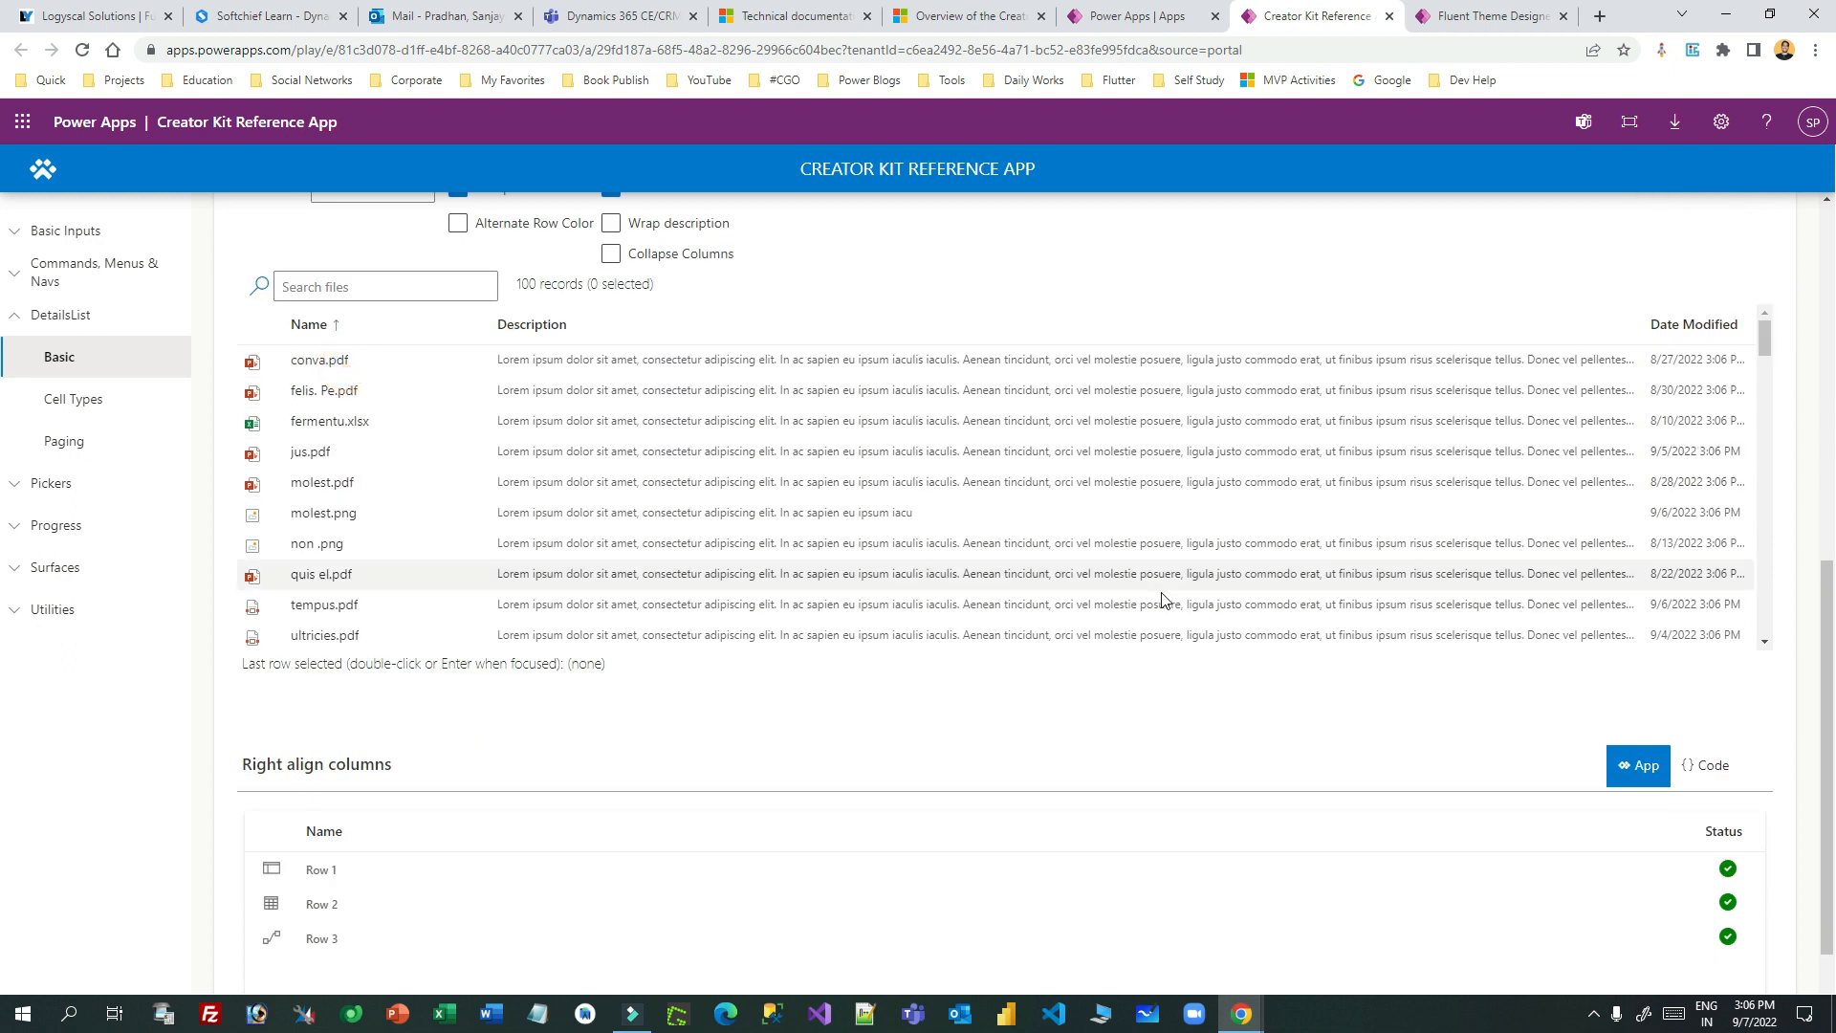
scroll(676, 684, up, 2)
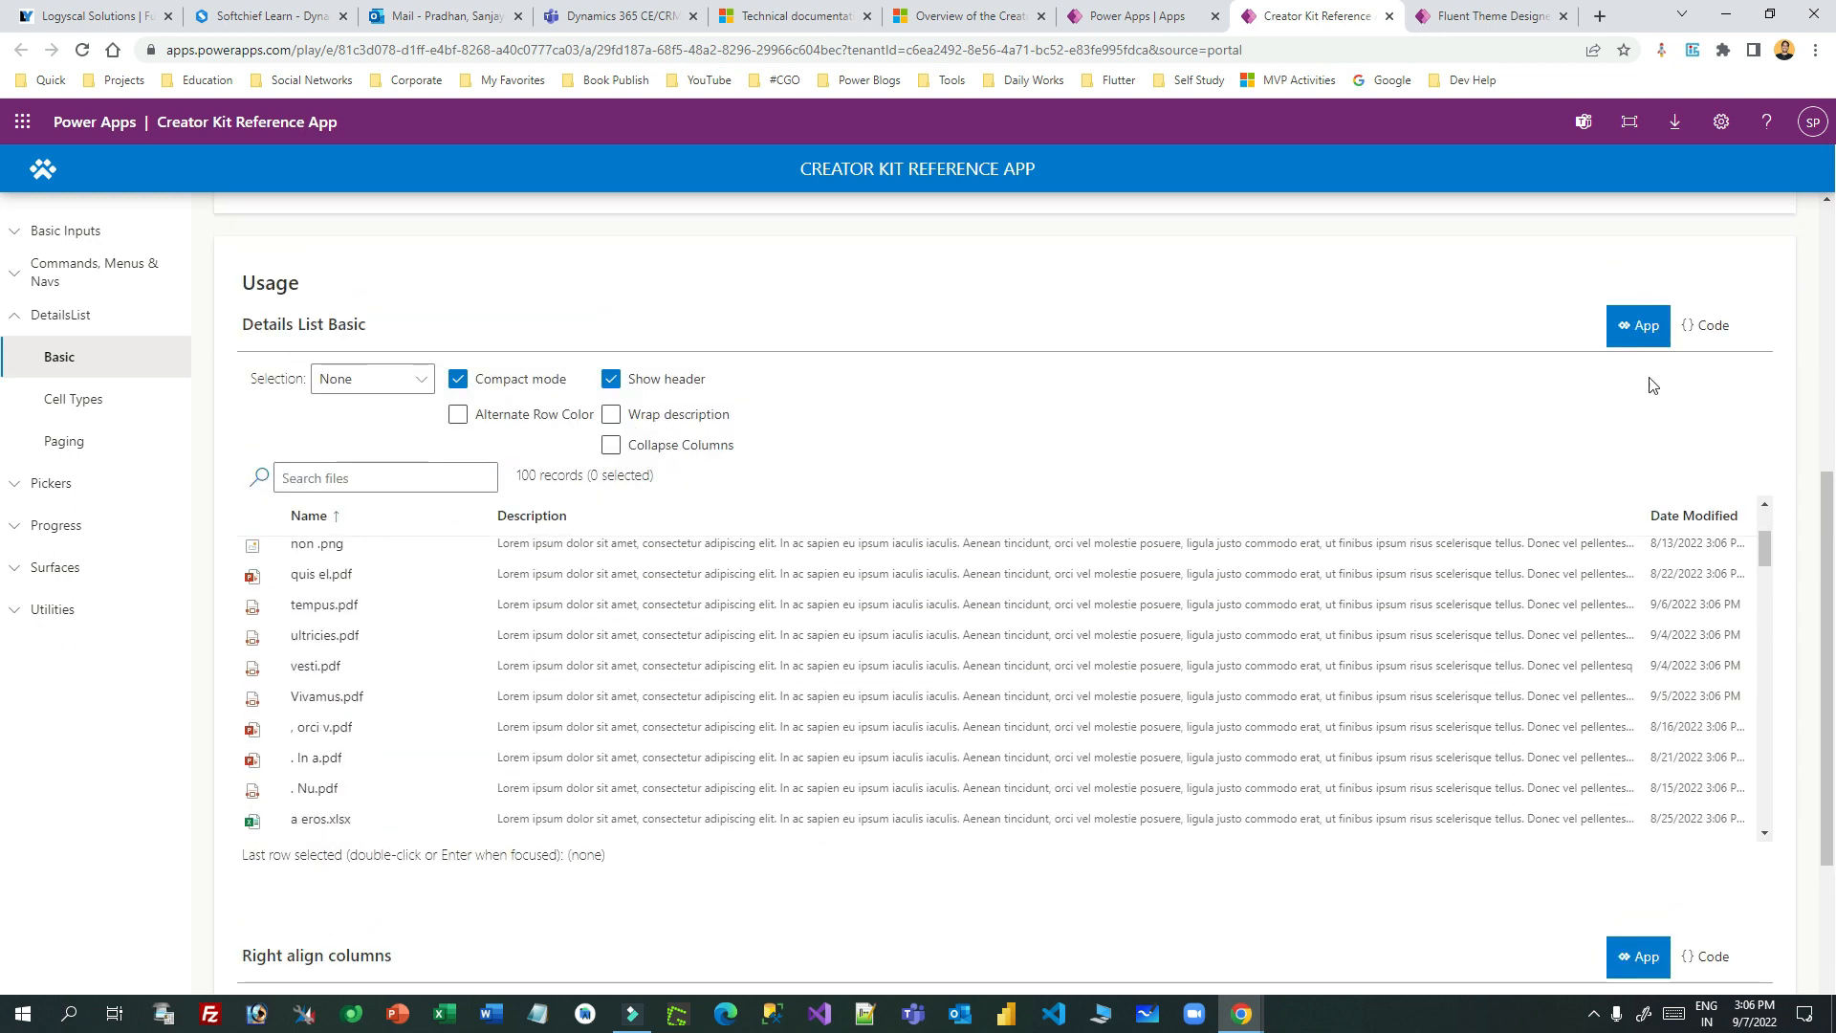
click(1706, 325)
drag(334, 428, 842, 849)
click(995, 759)
click(1643, 327)
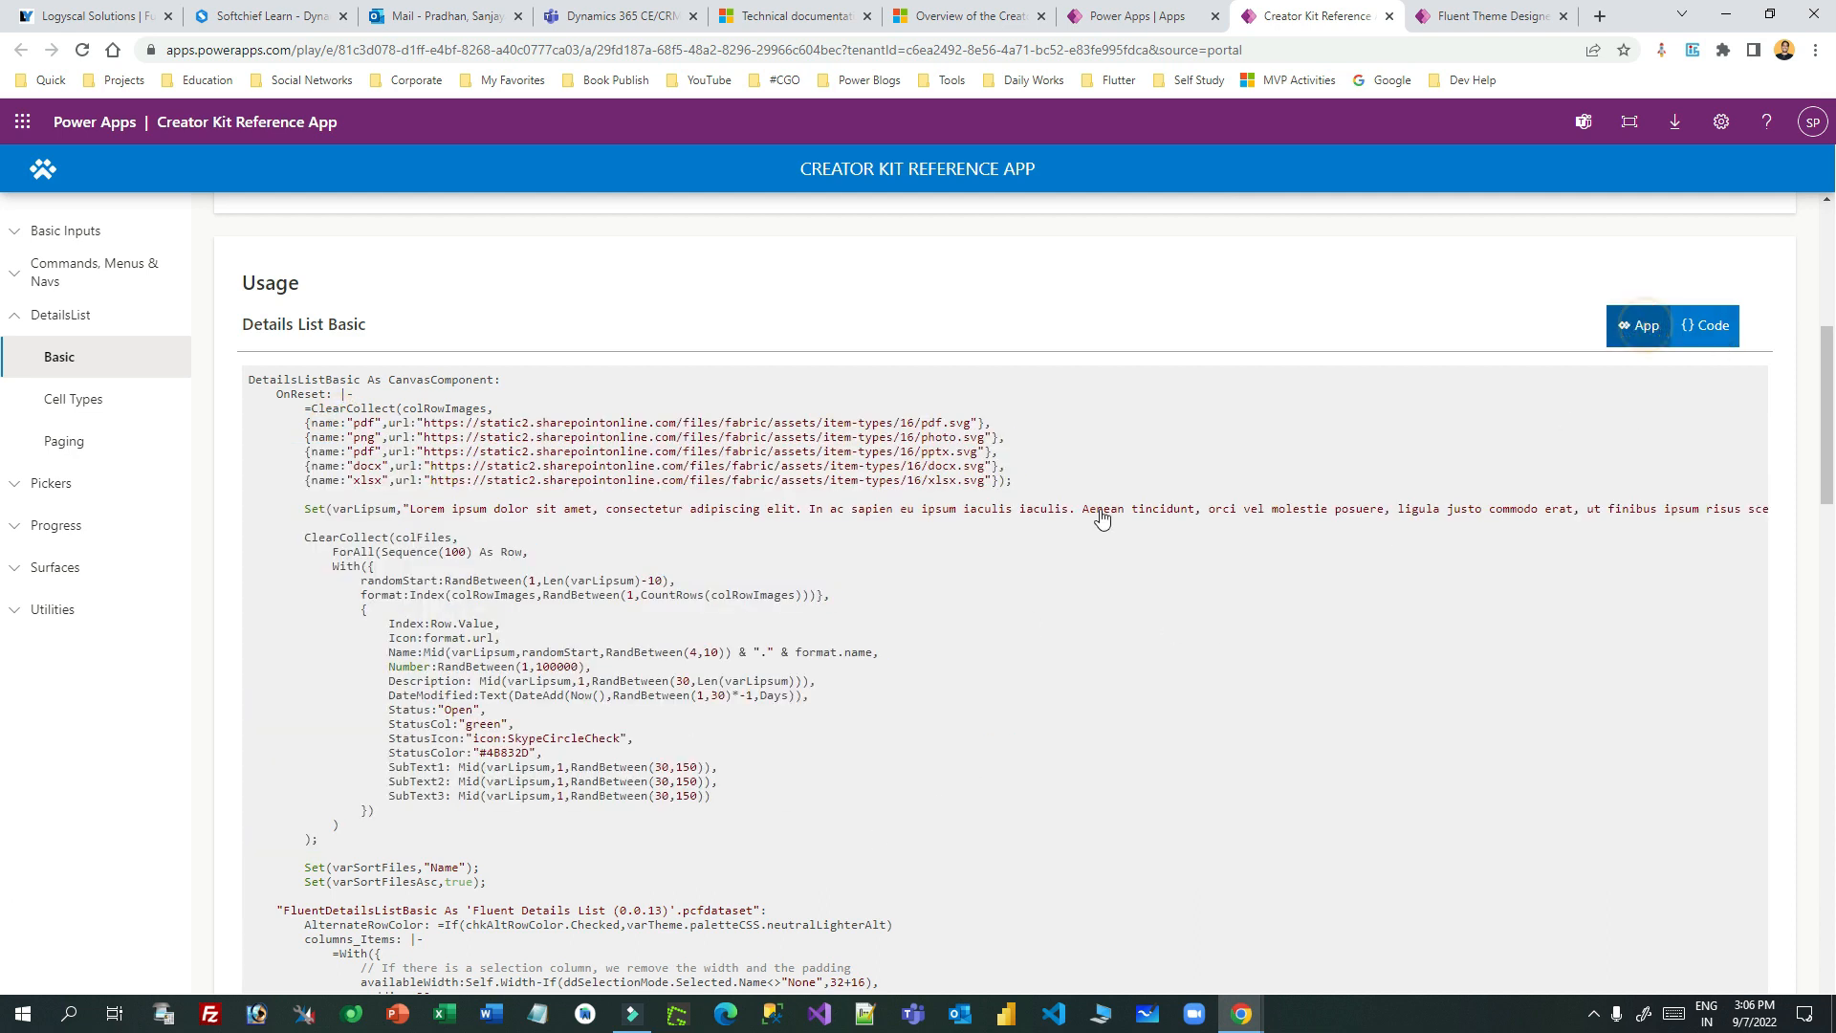
- Try selecting Rows 1–3 in the sample table, expand Progress, then close the reference app
scroll(956, 565, down, 3)
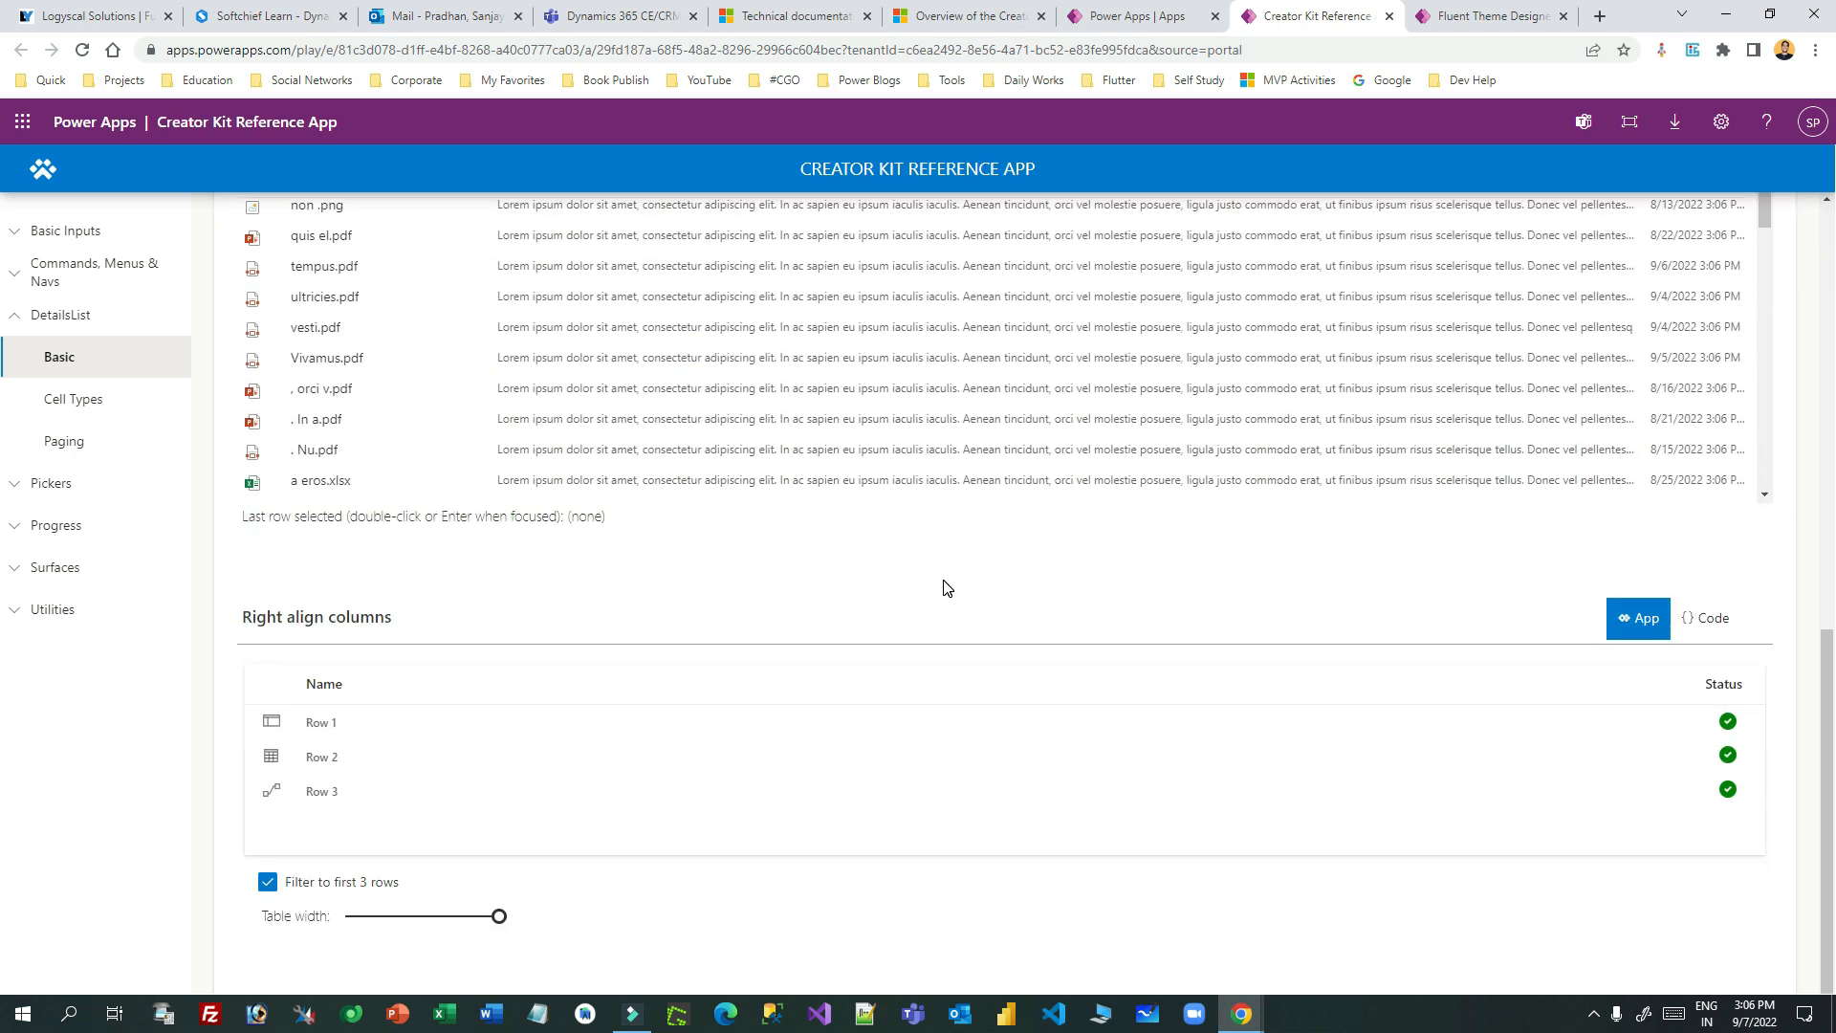
click(316, 726)
click(309, 753)
click(319, 797)
click(320, 714)
click(351, 713)
click(357, 709)
click(354, 742)
click(356, 729)
click(357, 813)
click(356, 761)
scroll(467, 713, up, 1)
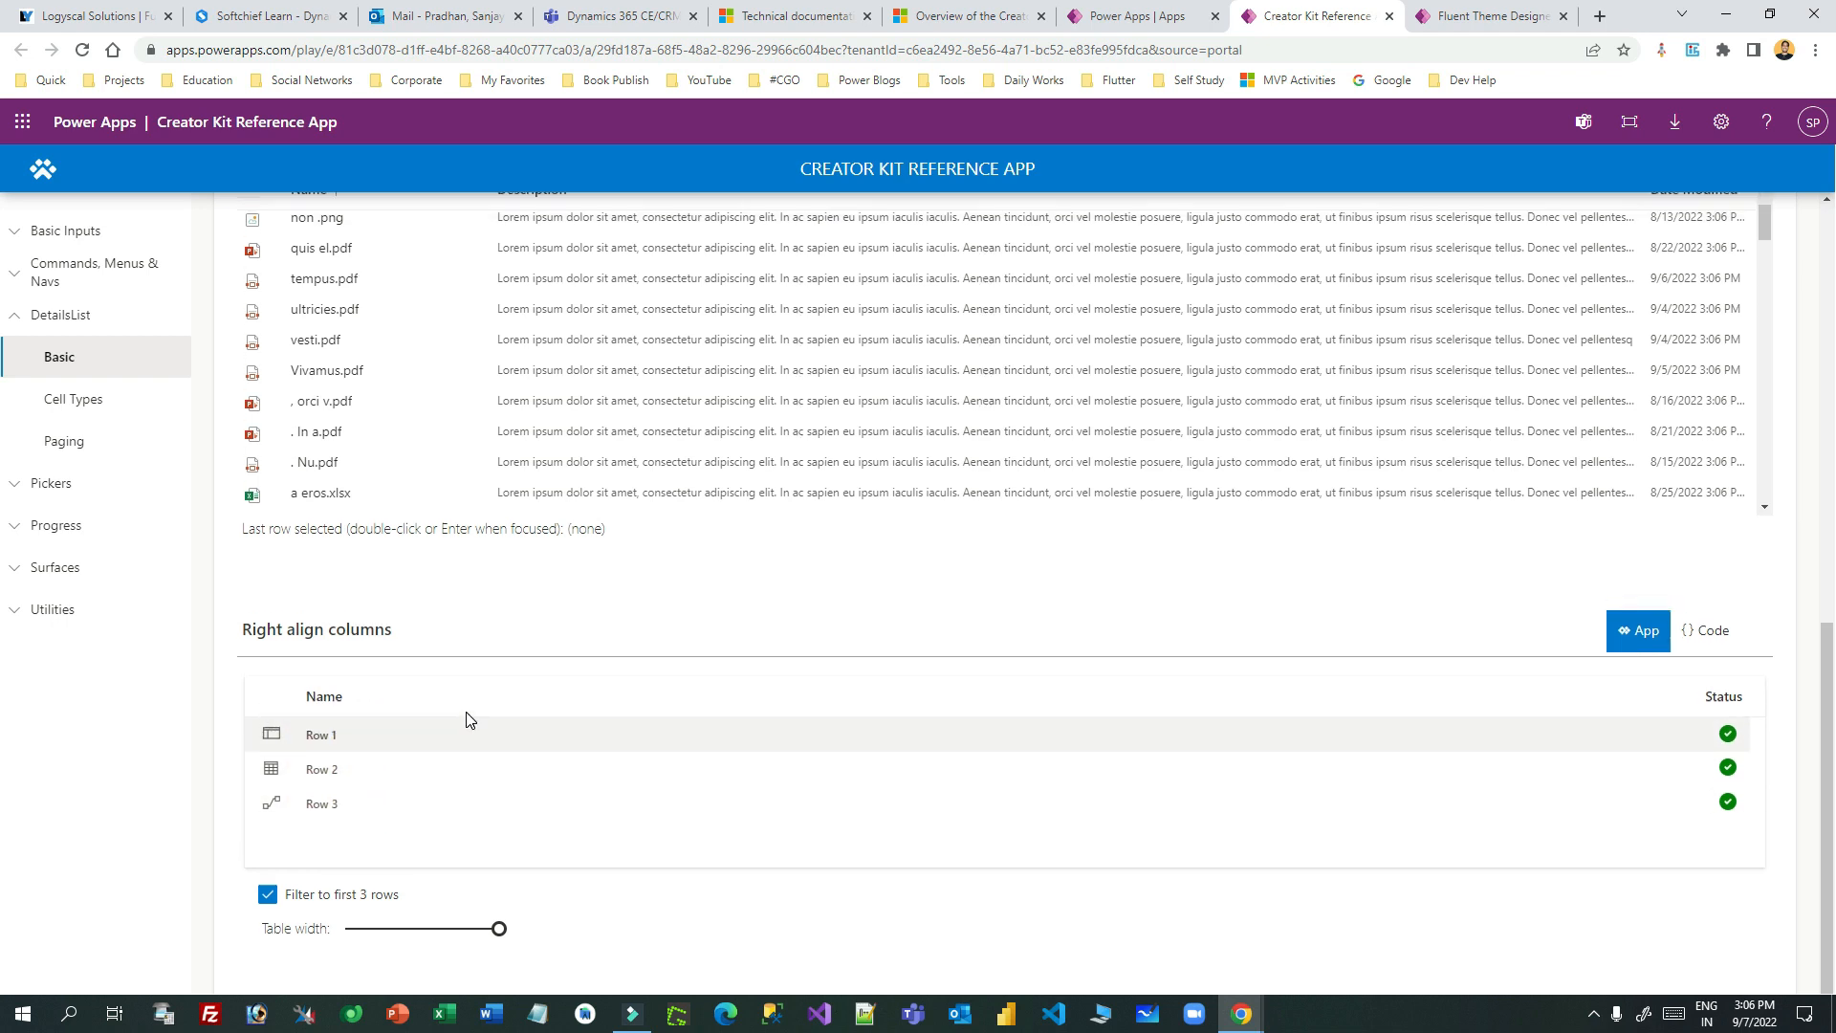
scroll(467, 719, up, 10)
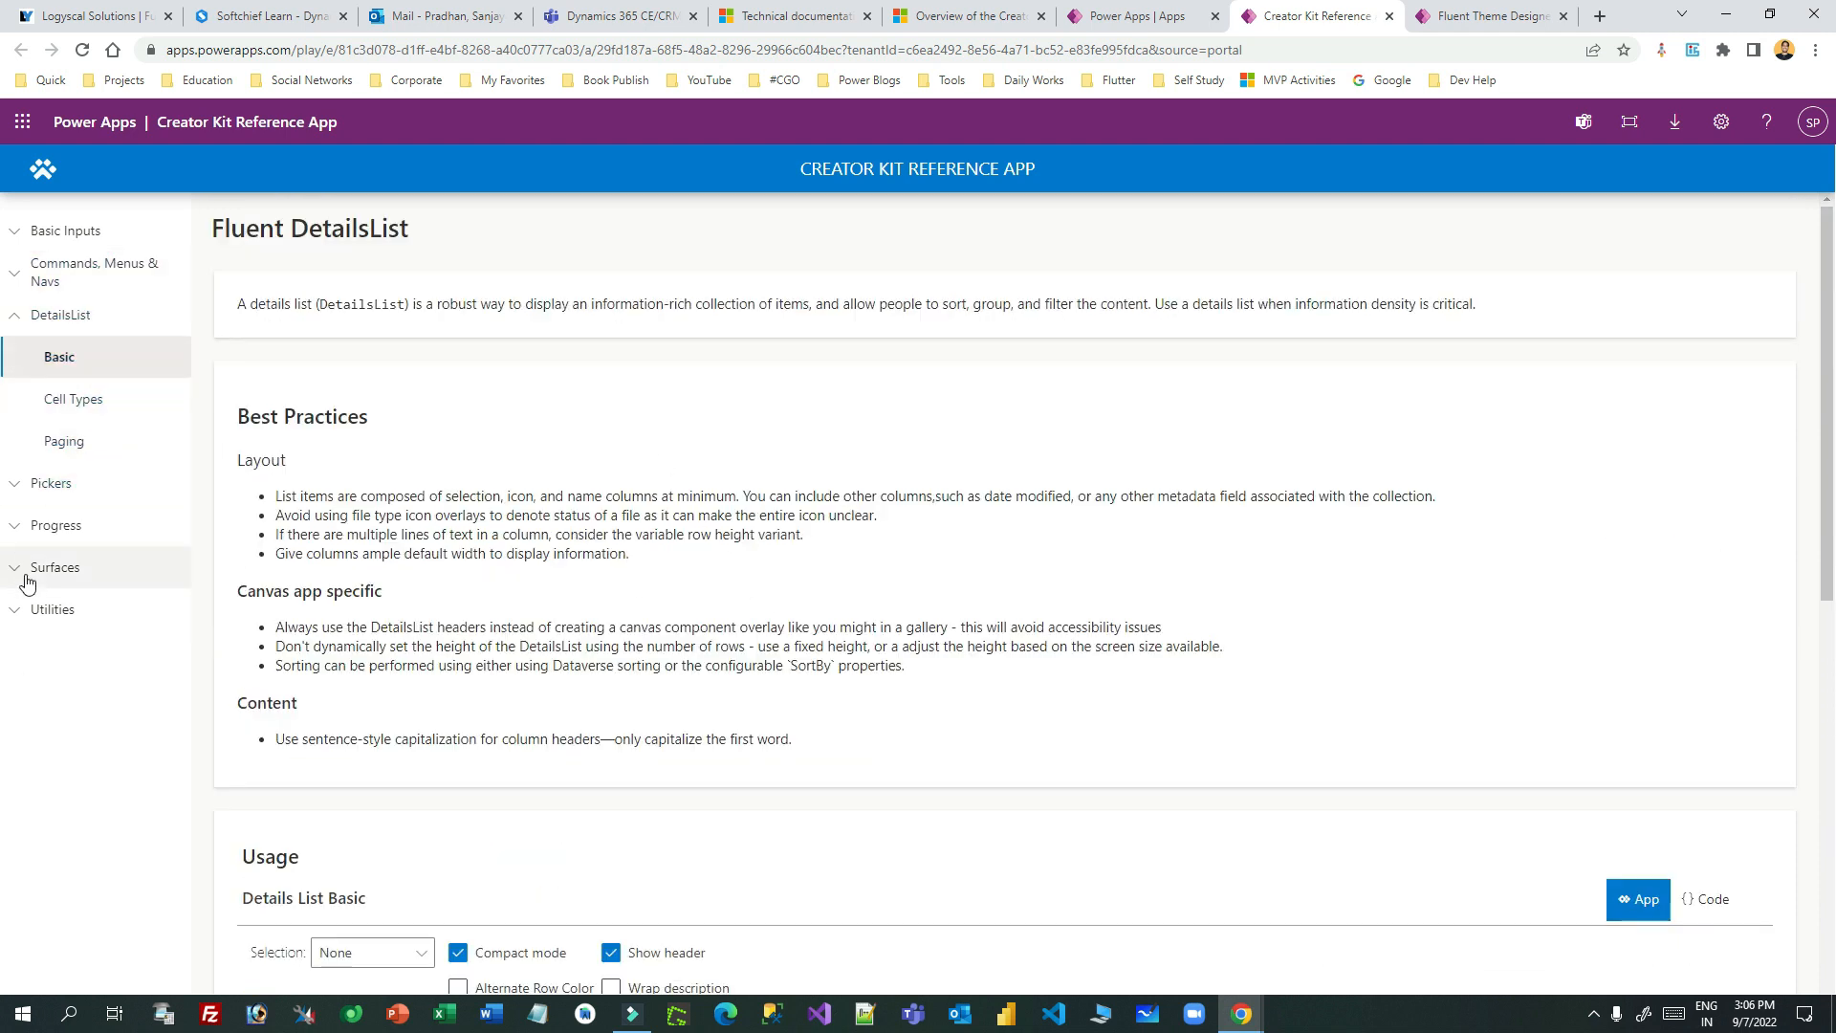
click(20, 531)
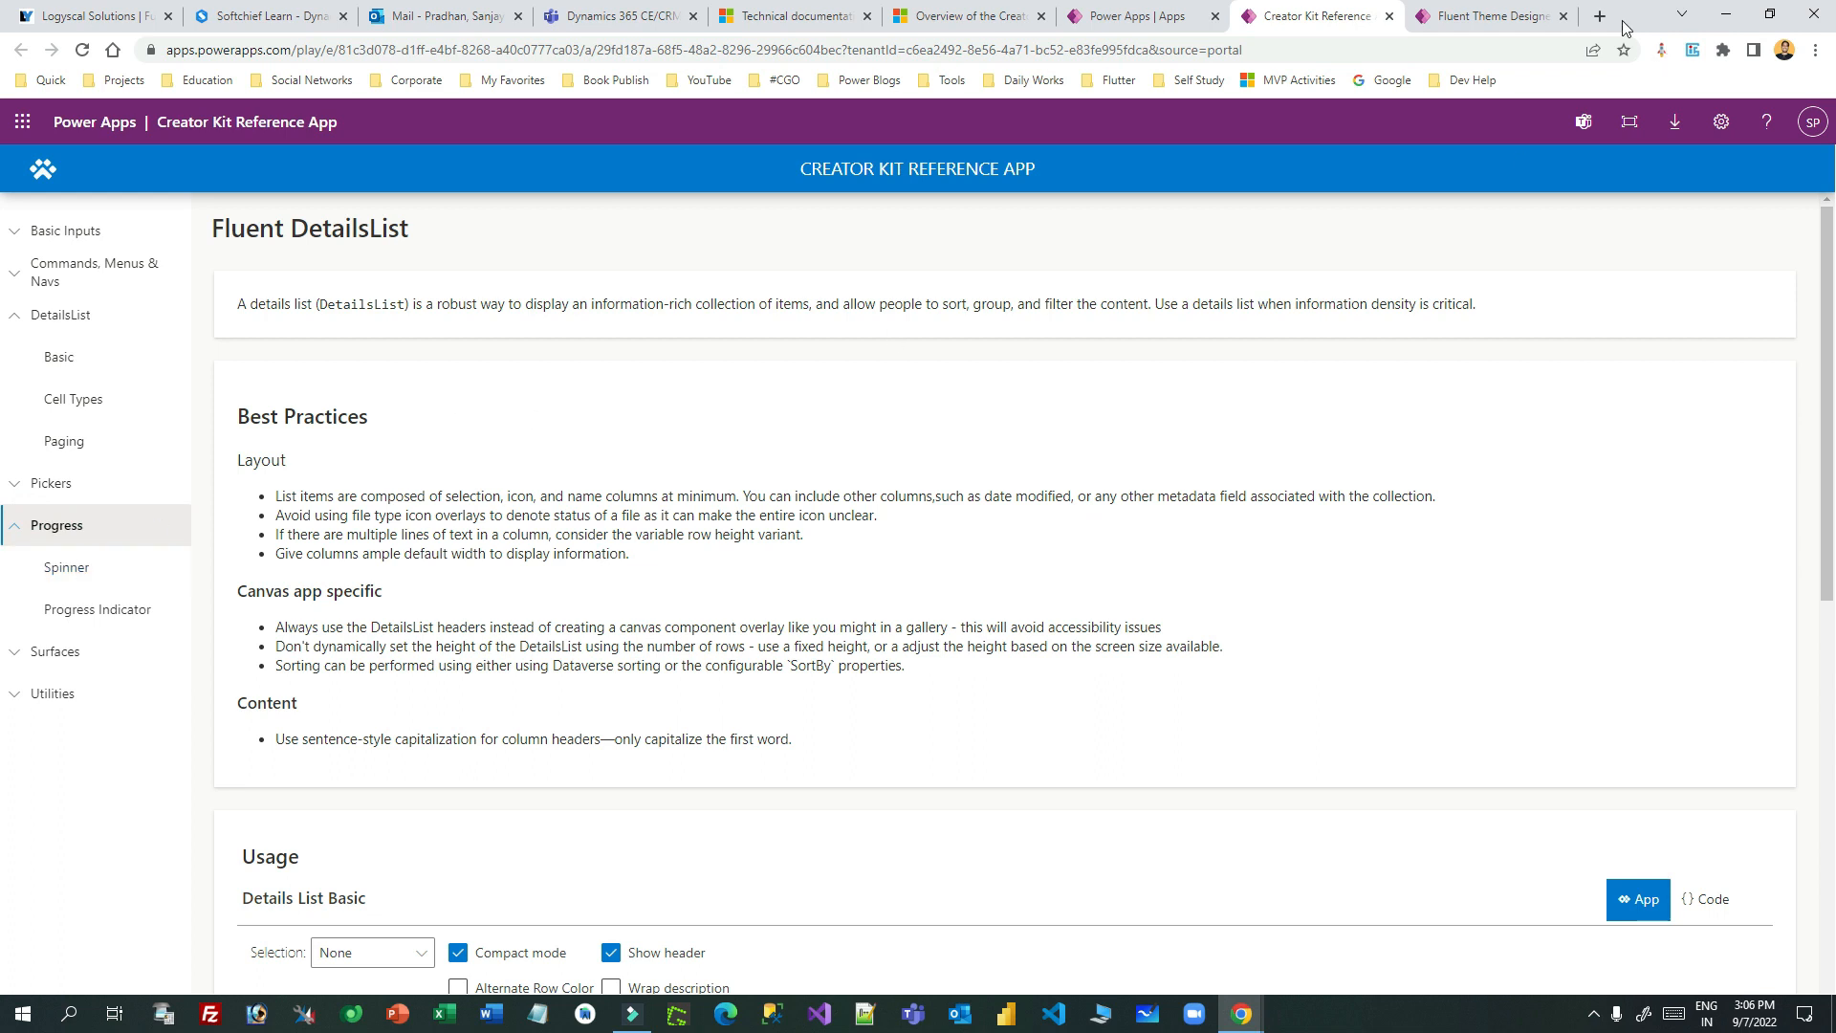
click(1389, 15)
- Close the Fluent Theme Designer tab and return to the Power Apps Apps list
click(1353, 16)
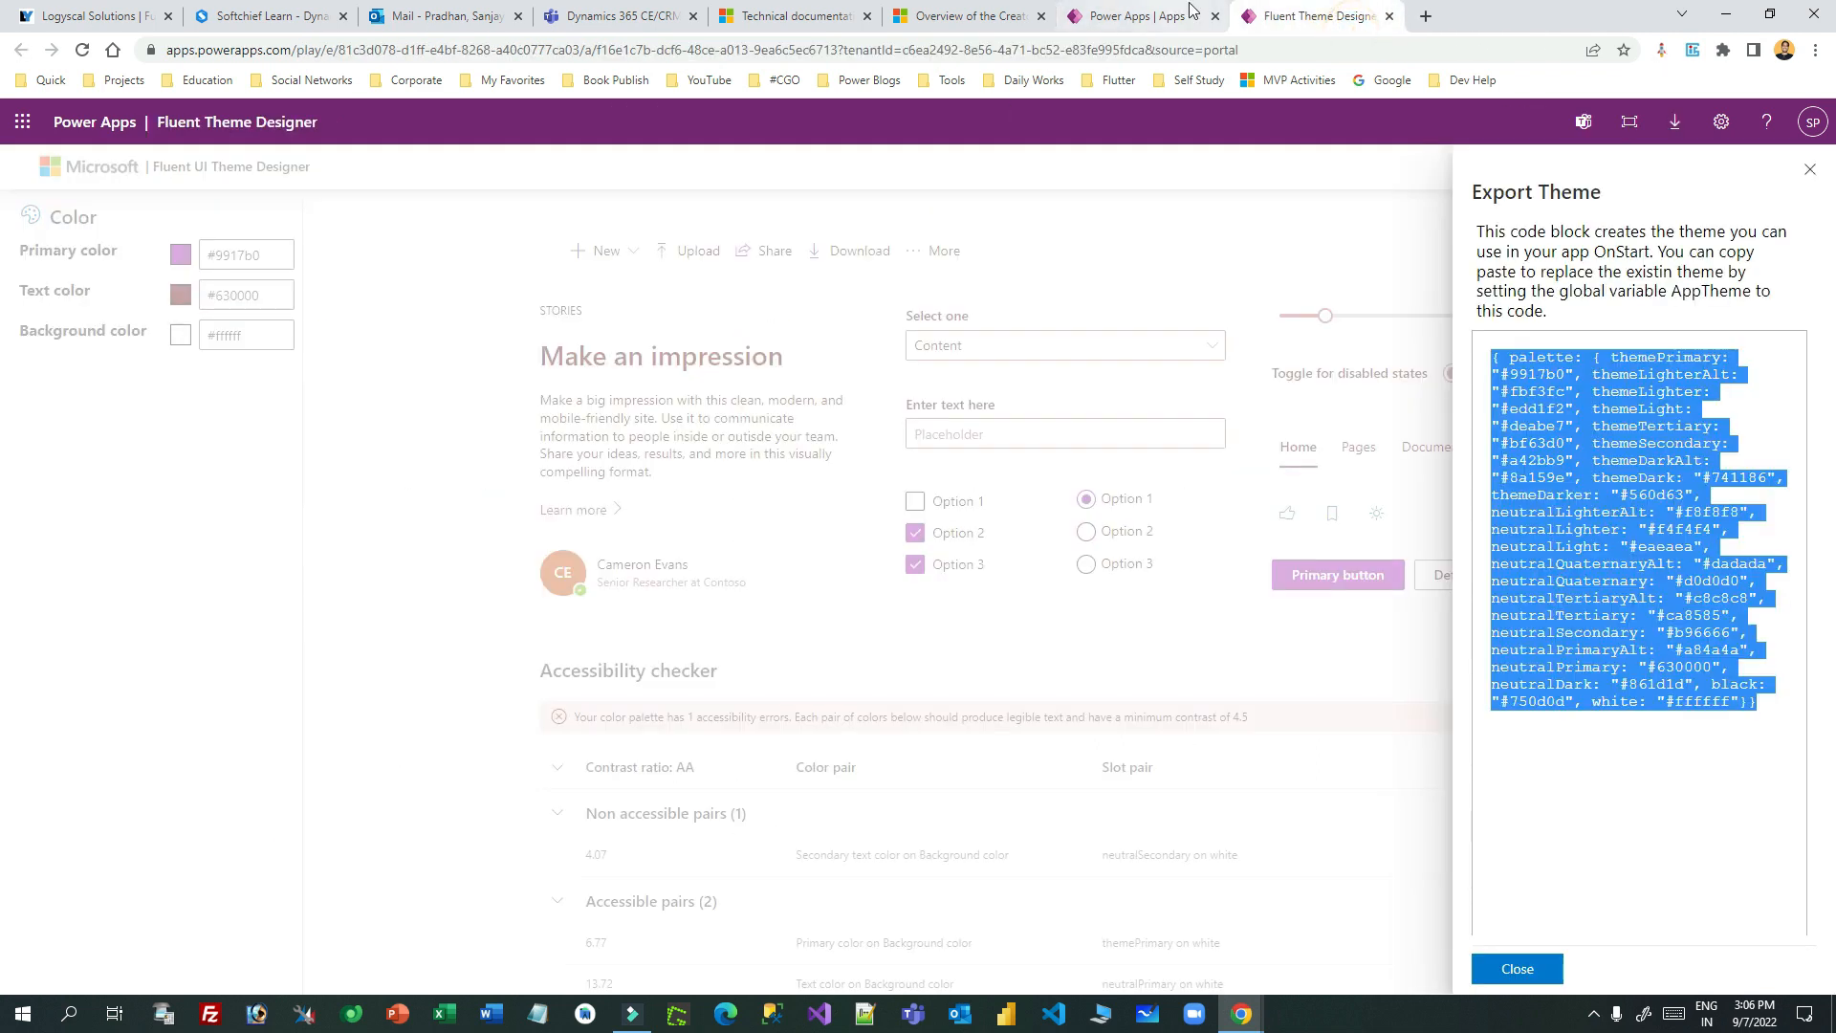
click(1389, 16)
click(1221, 16)
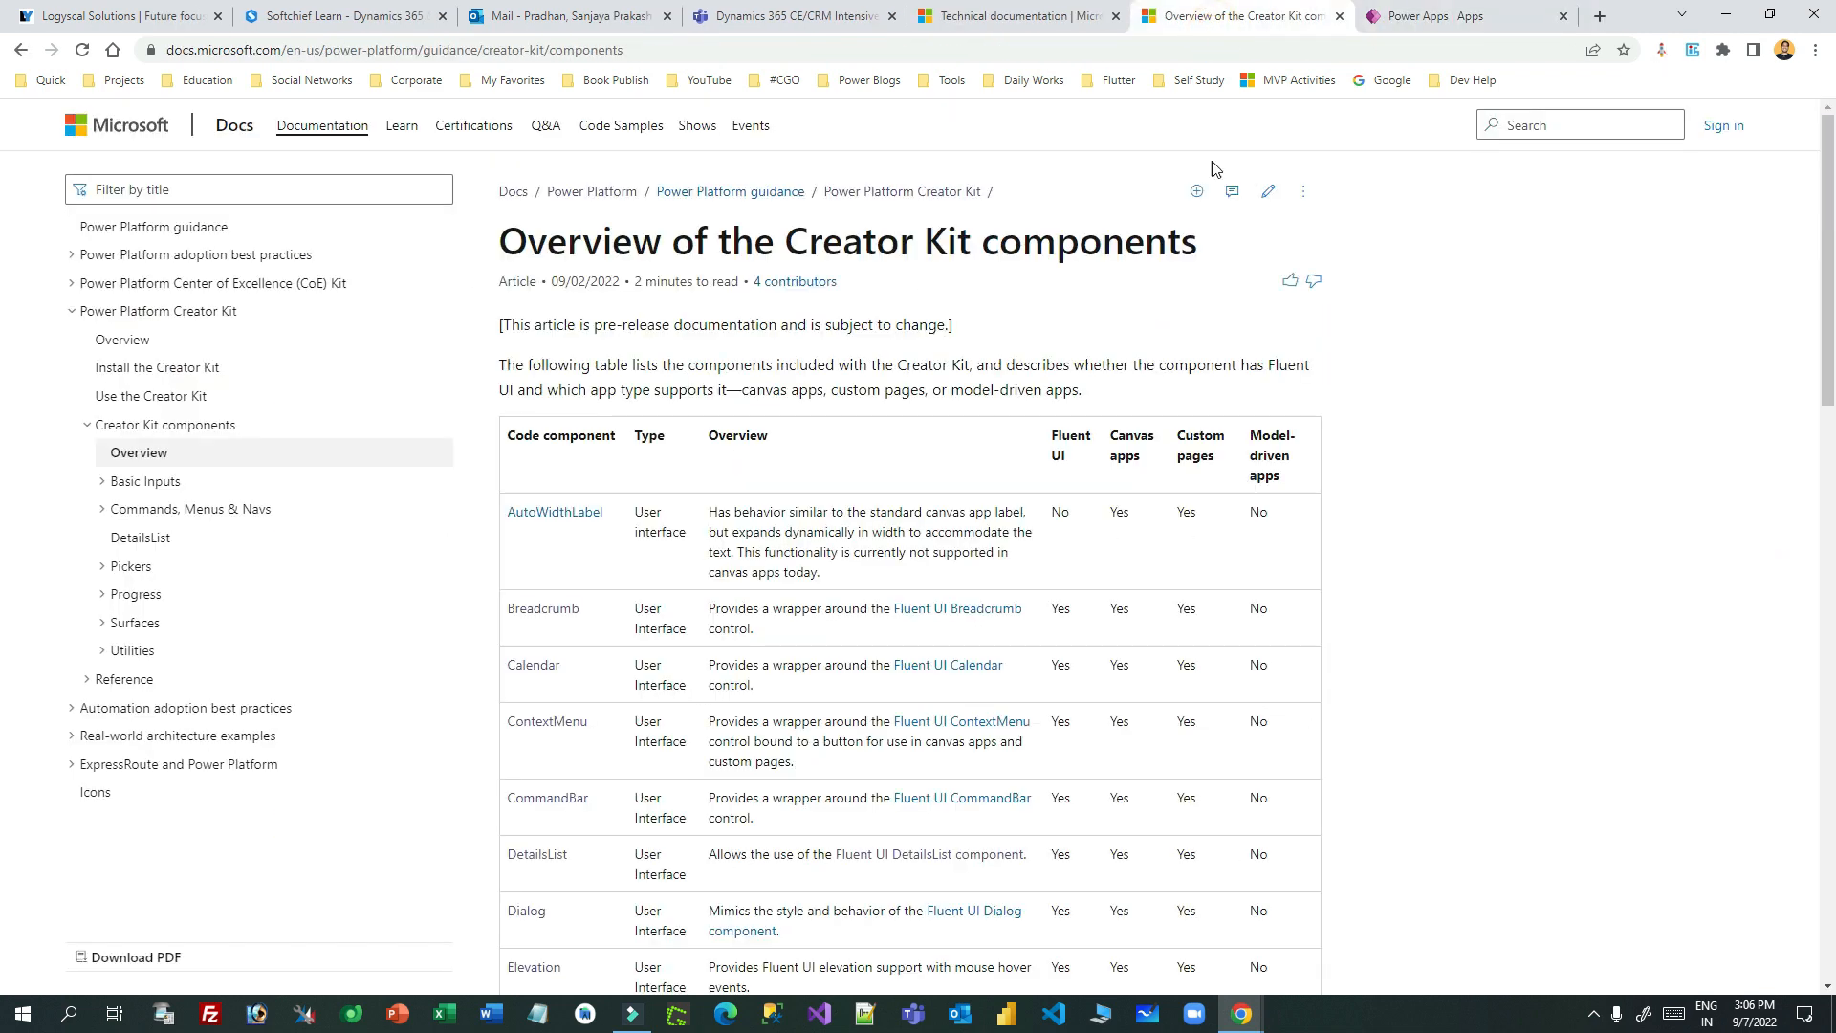
click(1416, 16)
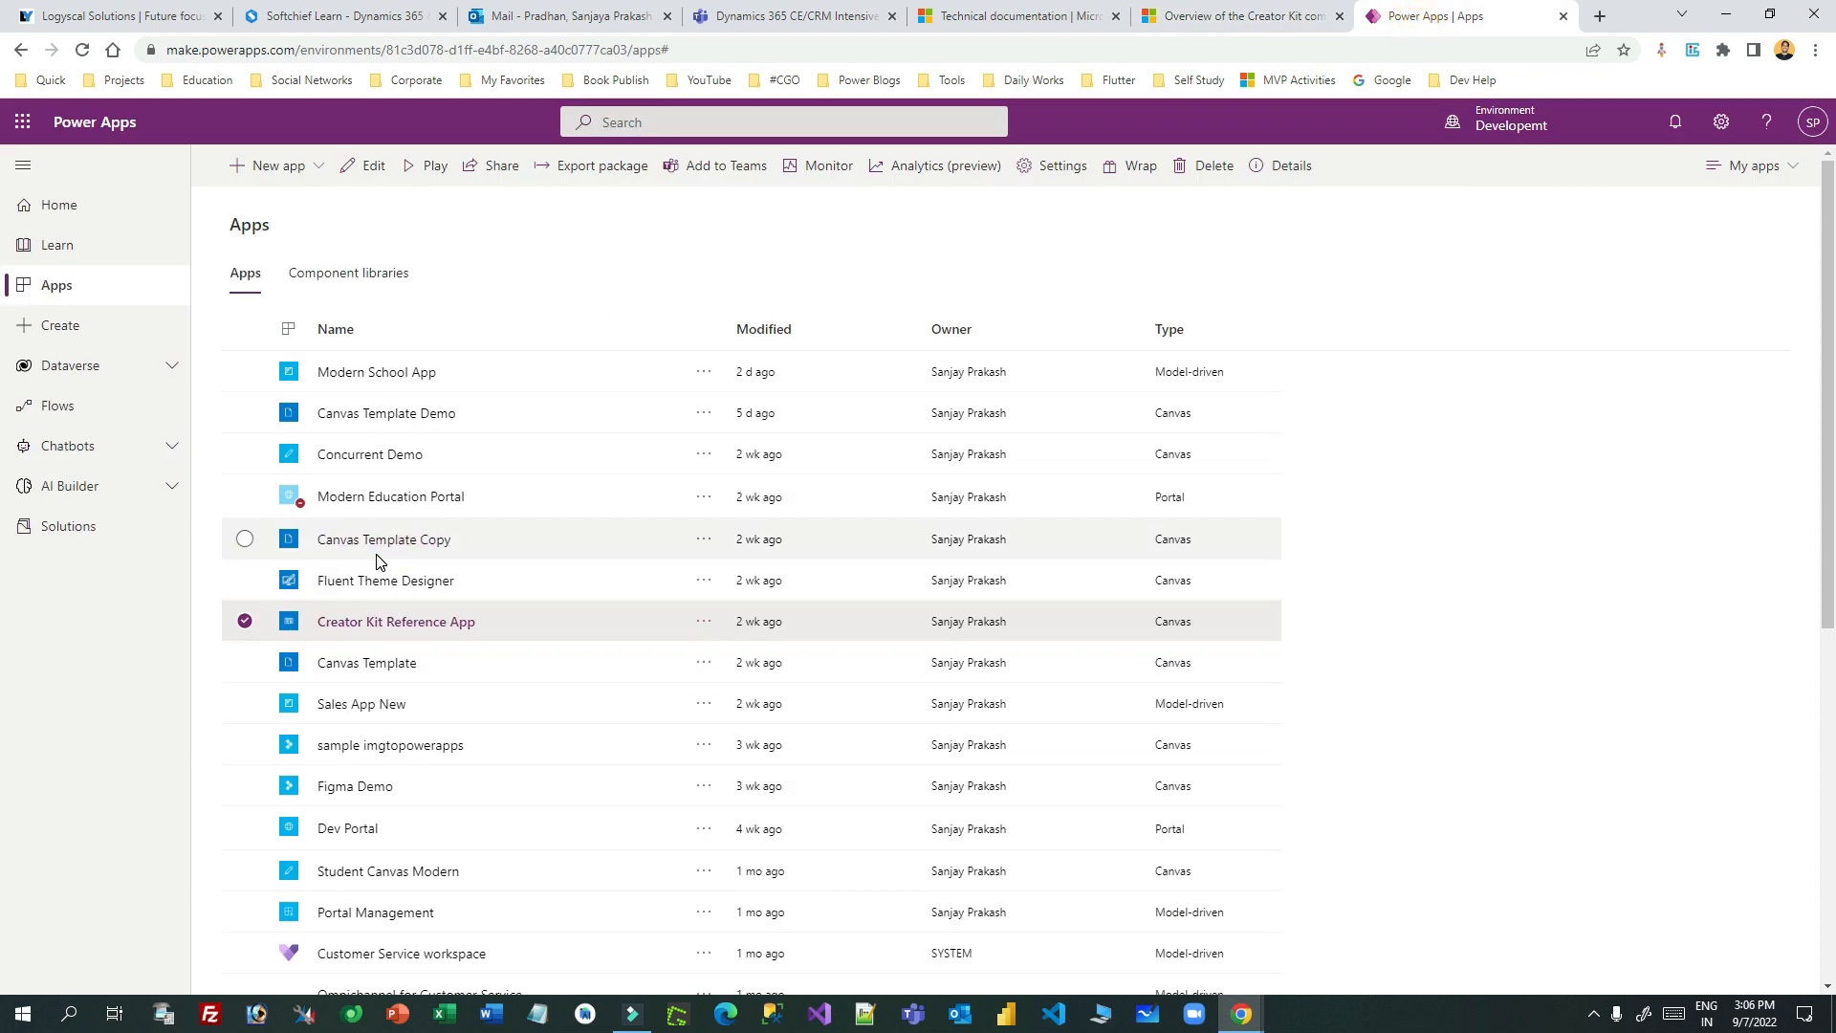
- Play and close the Canvas Template app, deselect it, and view Component libraries
click(350, 666)
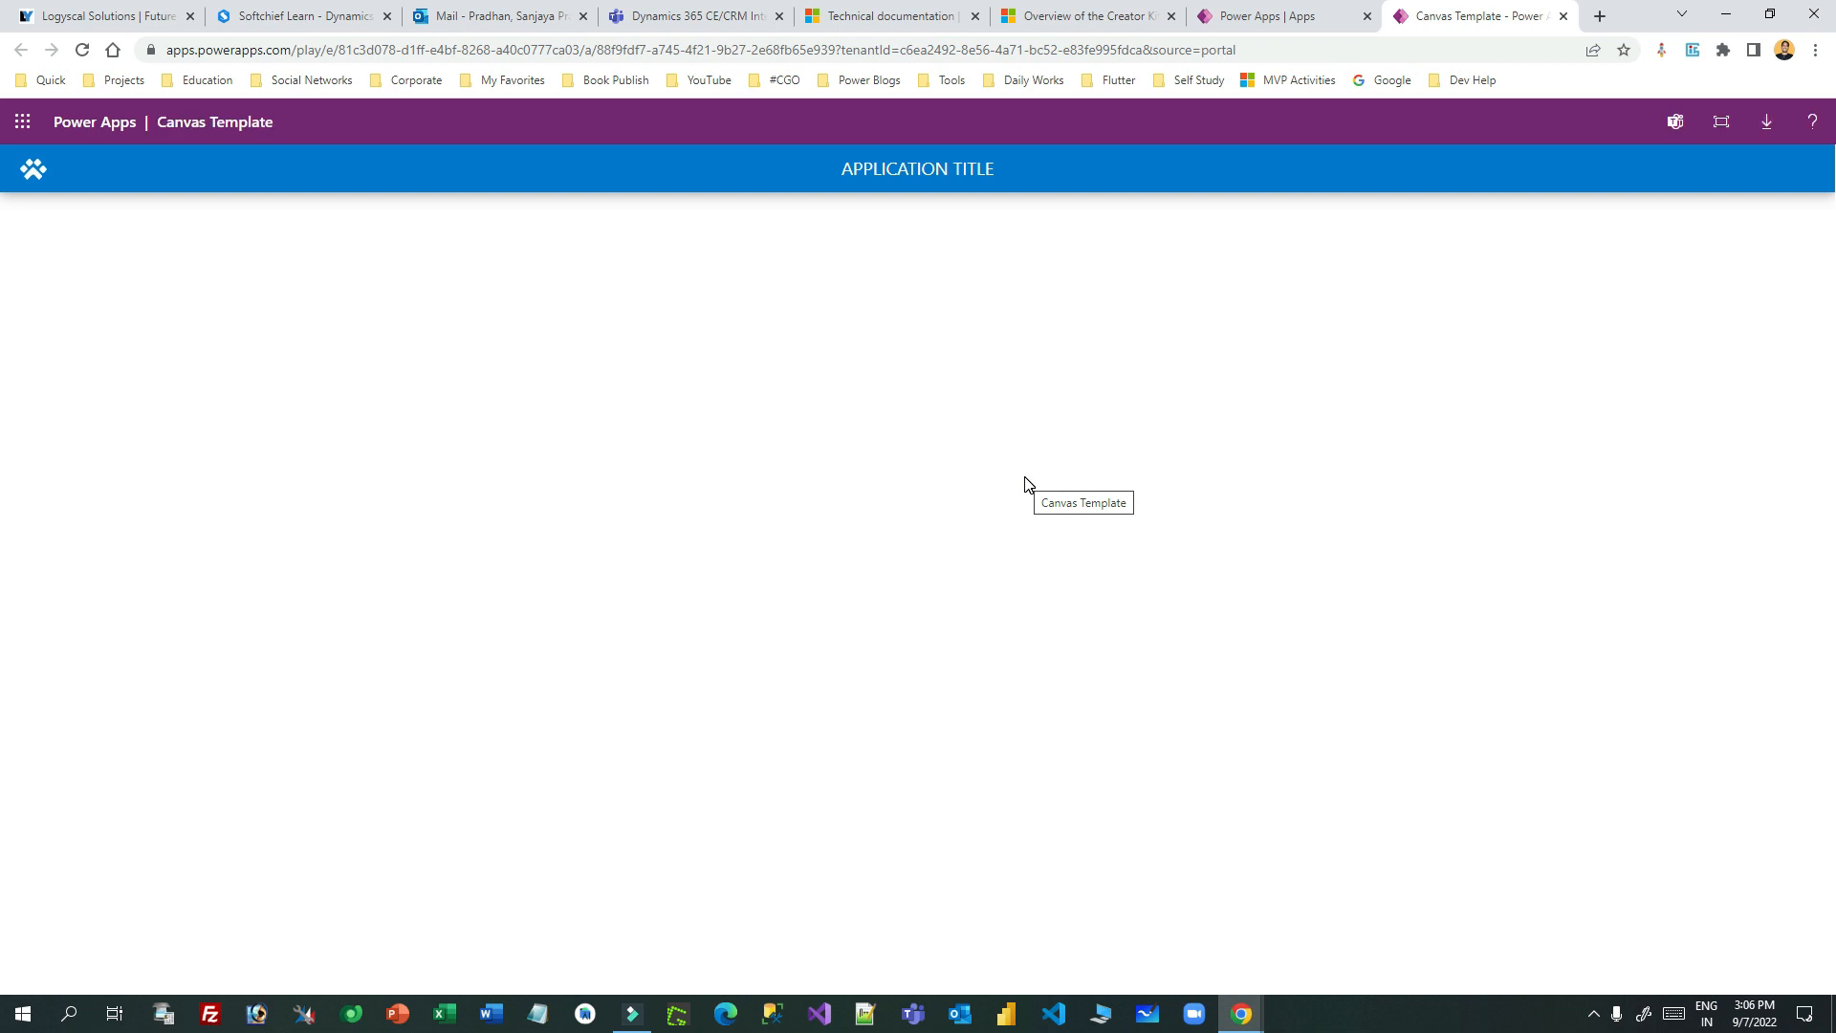
click(1563, 15)
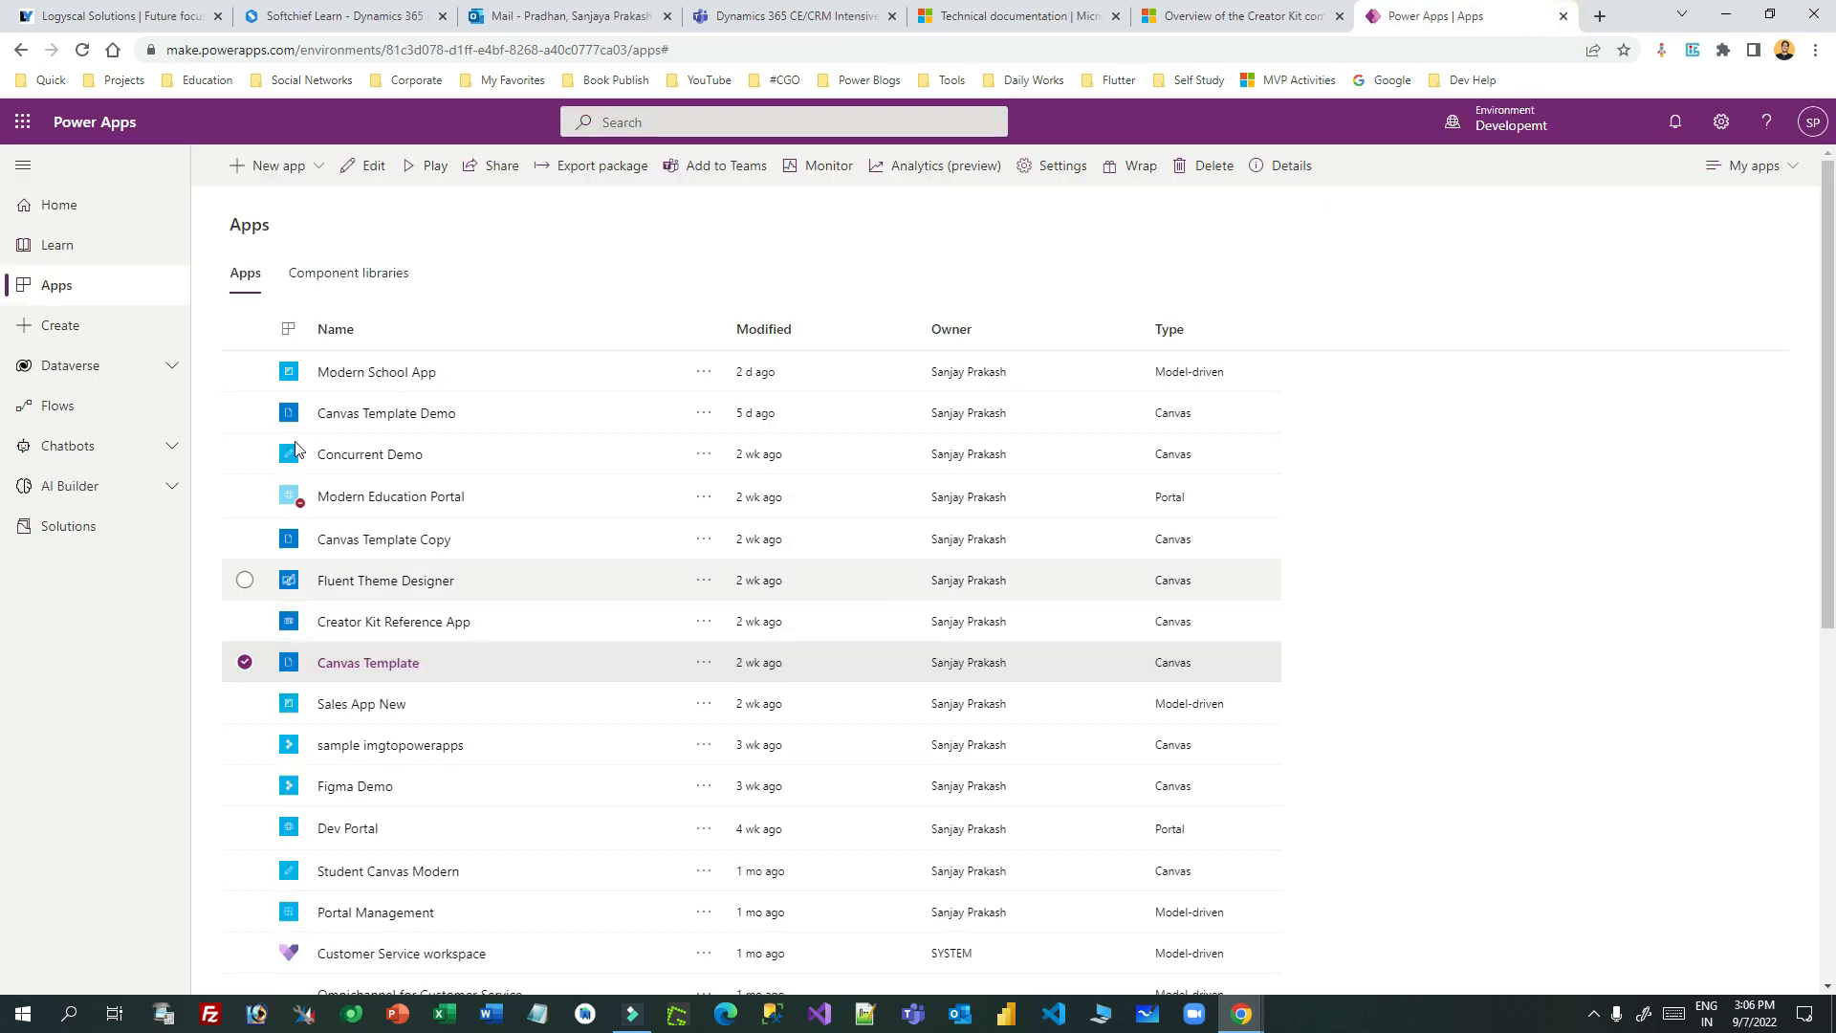
click(249, 663)
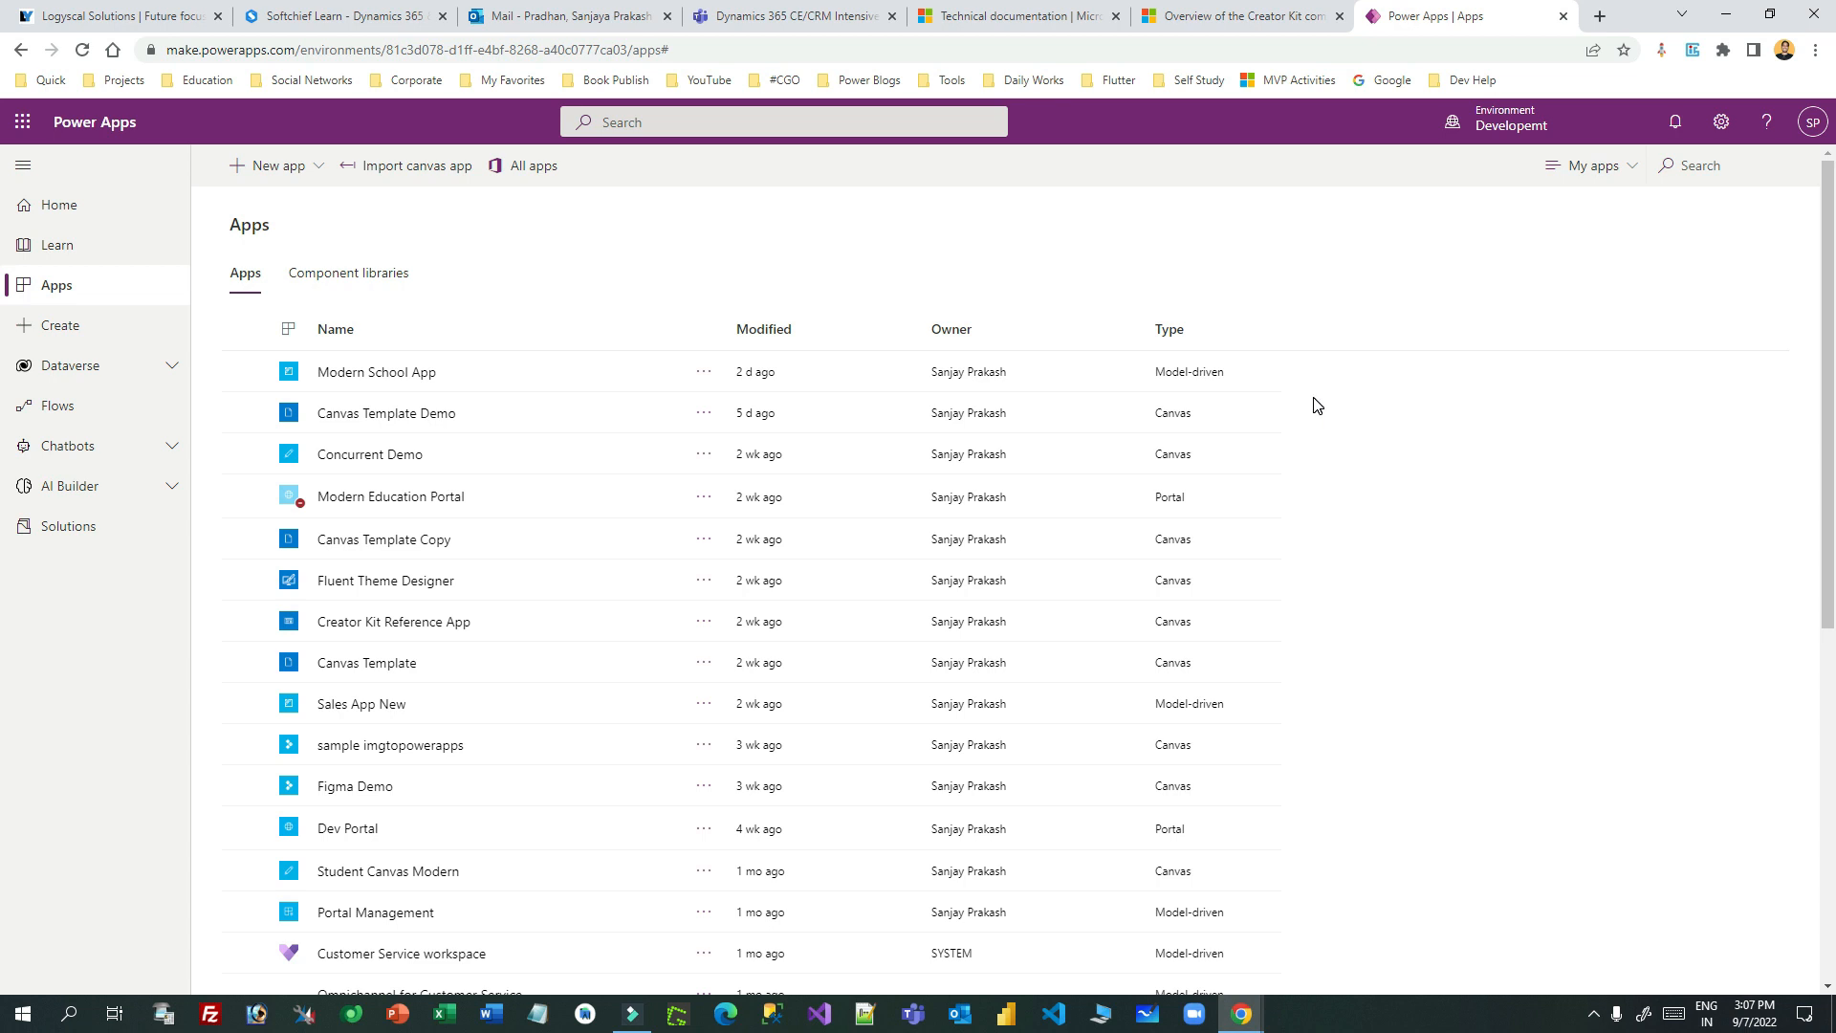
click(321, 275)
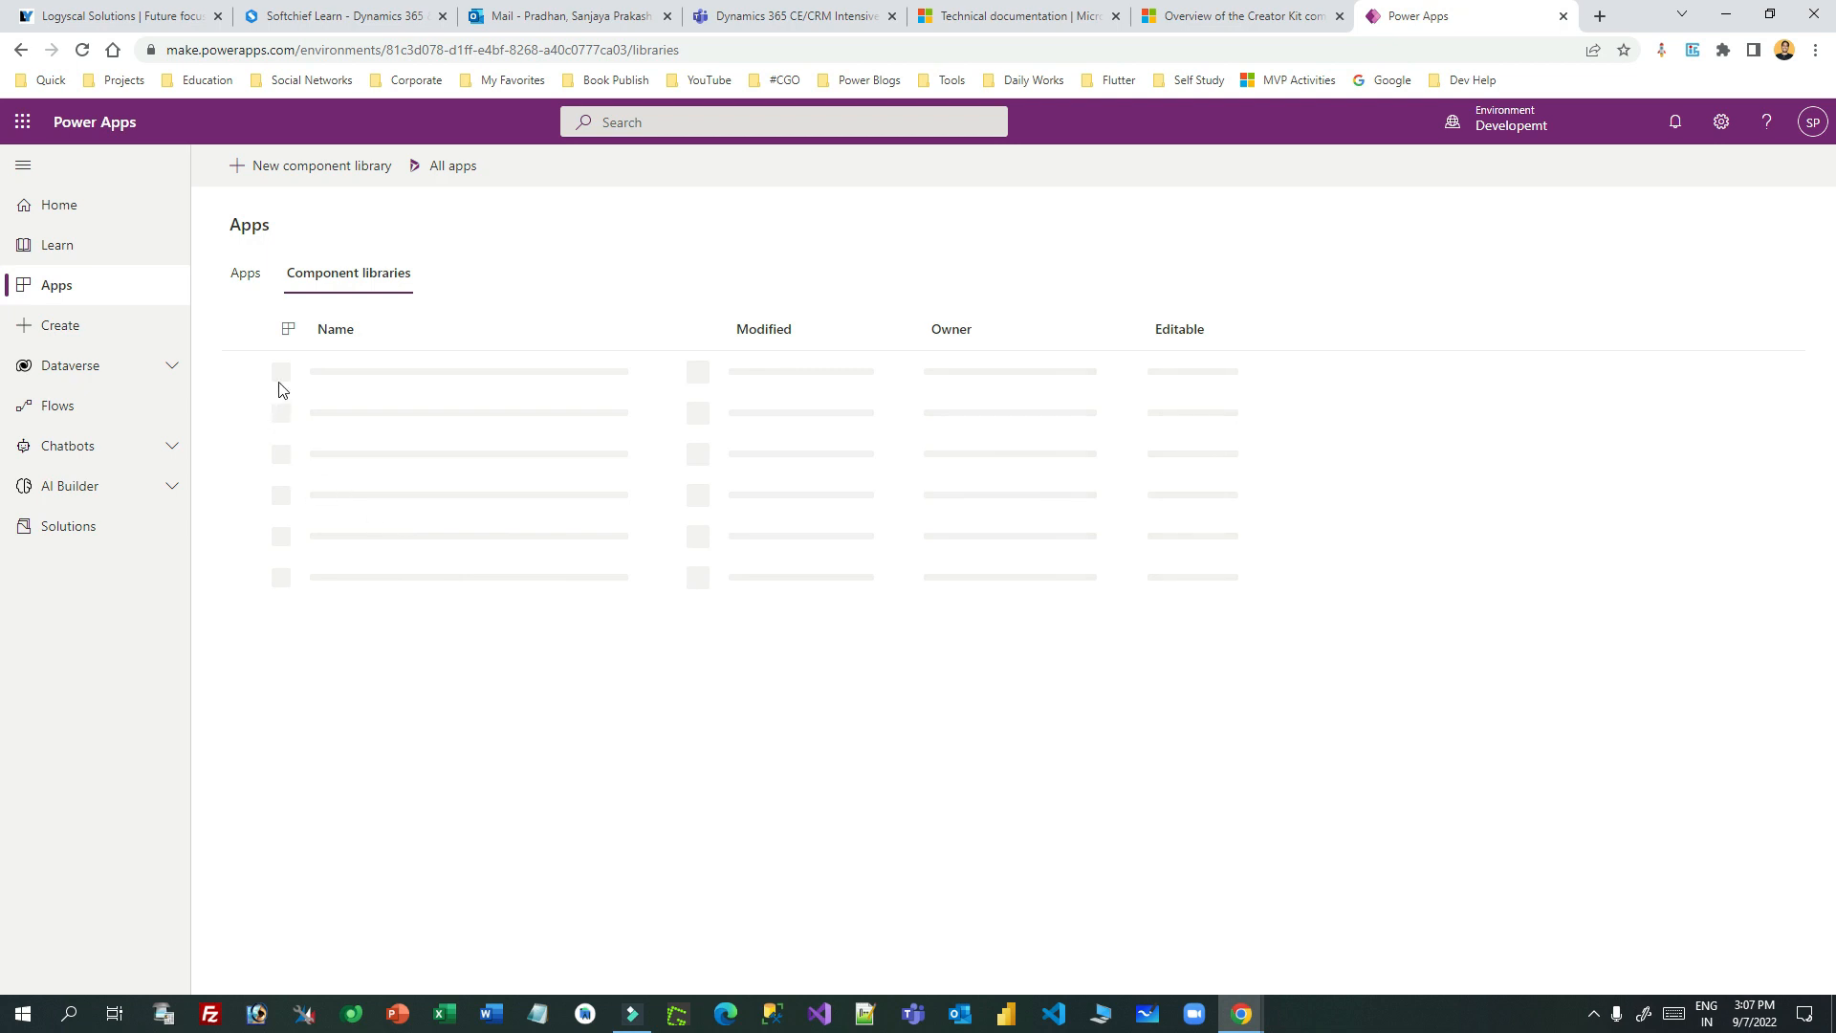
- Select the Power CAT Component Library, then go to Solutions and start a new solution
click(245, 412)
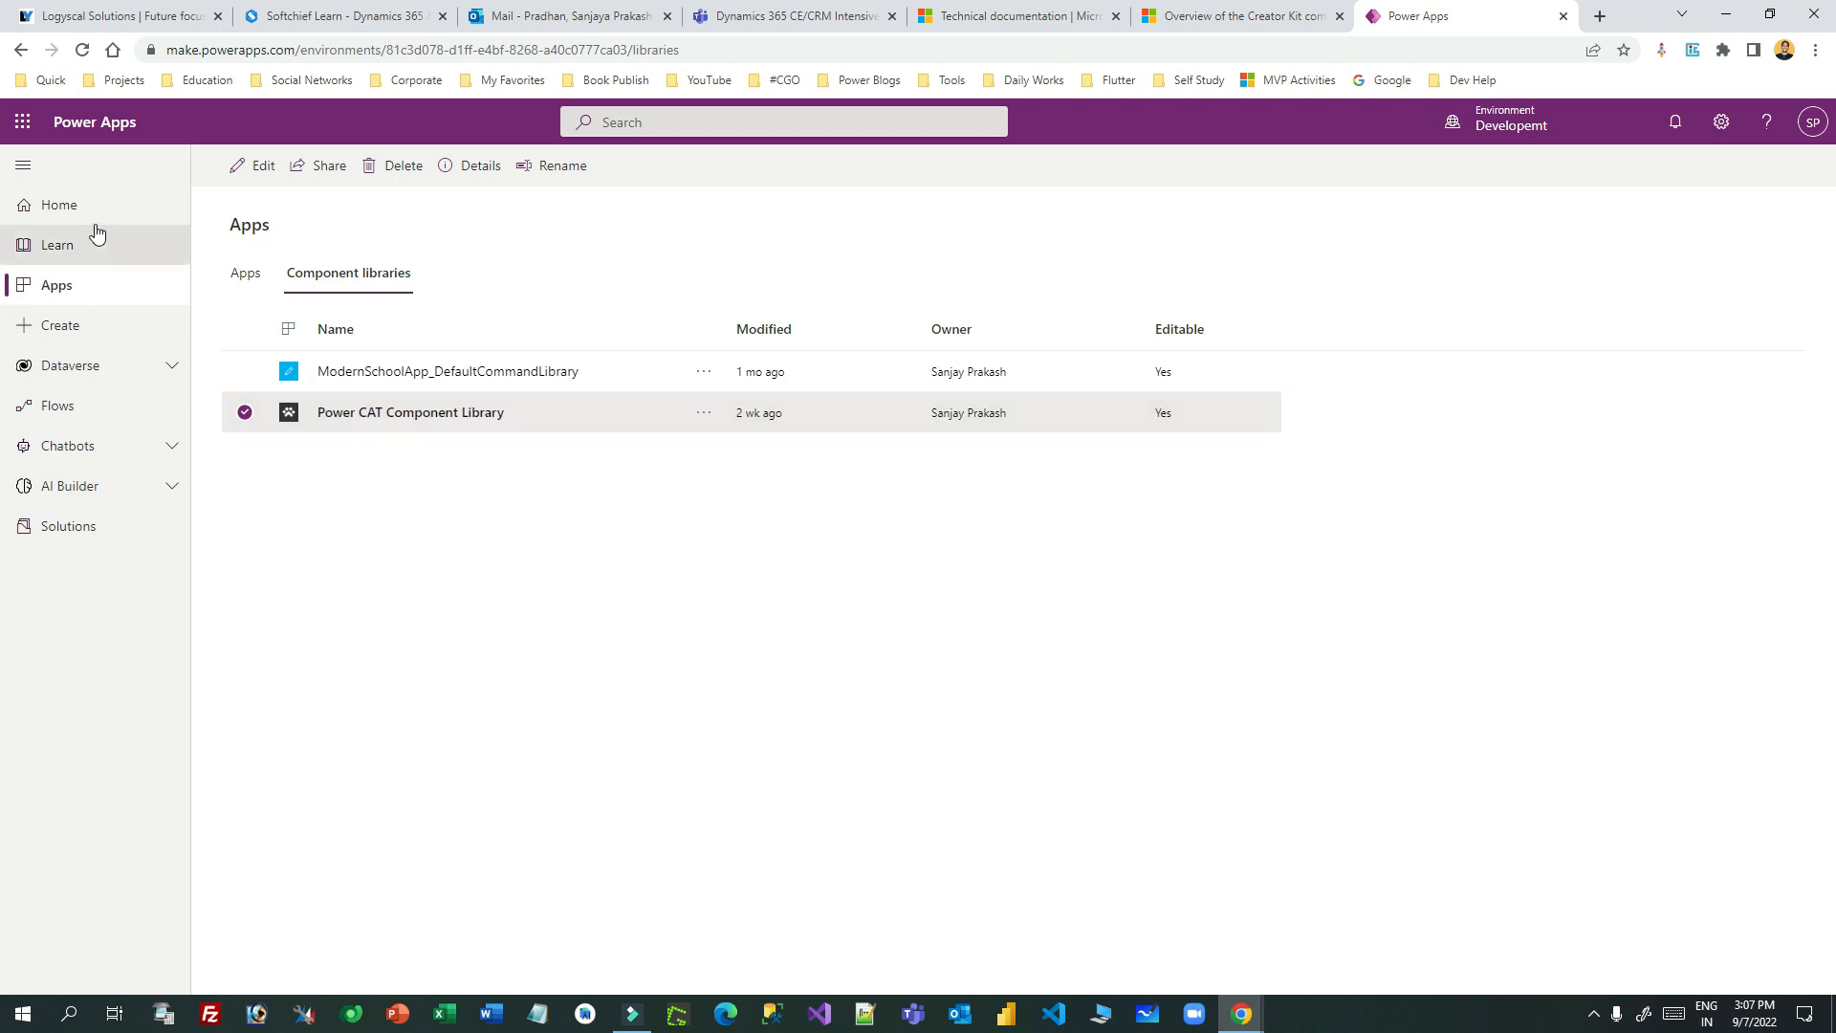
click(72, 526)
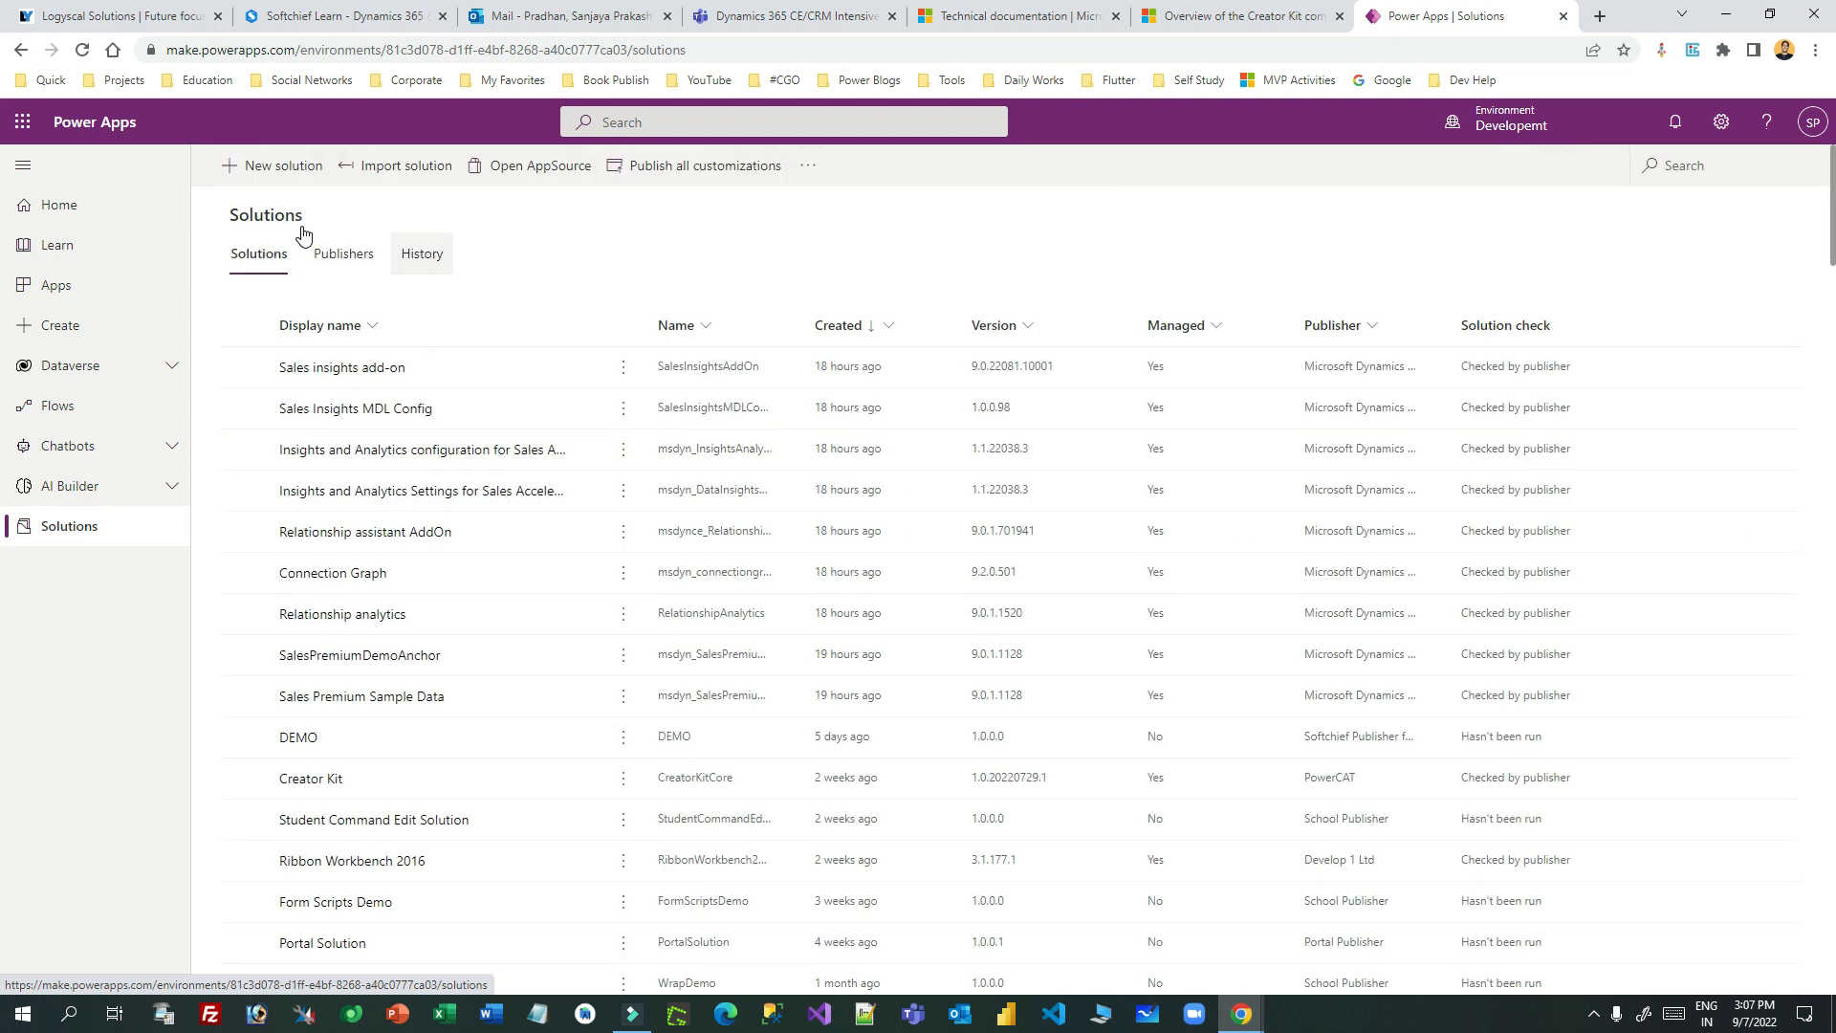
click(287, 169)
- Create the 'Demo for Creator Kit' solution with School Publisher as its publisher
click(1610, 210)
text(Dermo for Creator Kit)
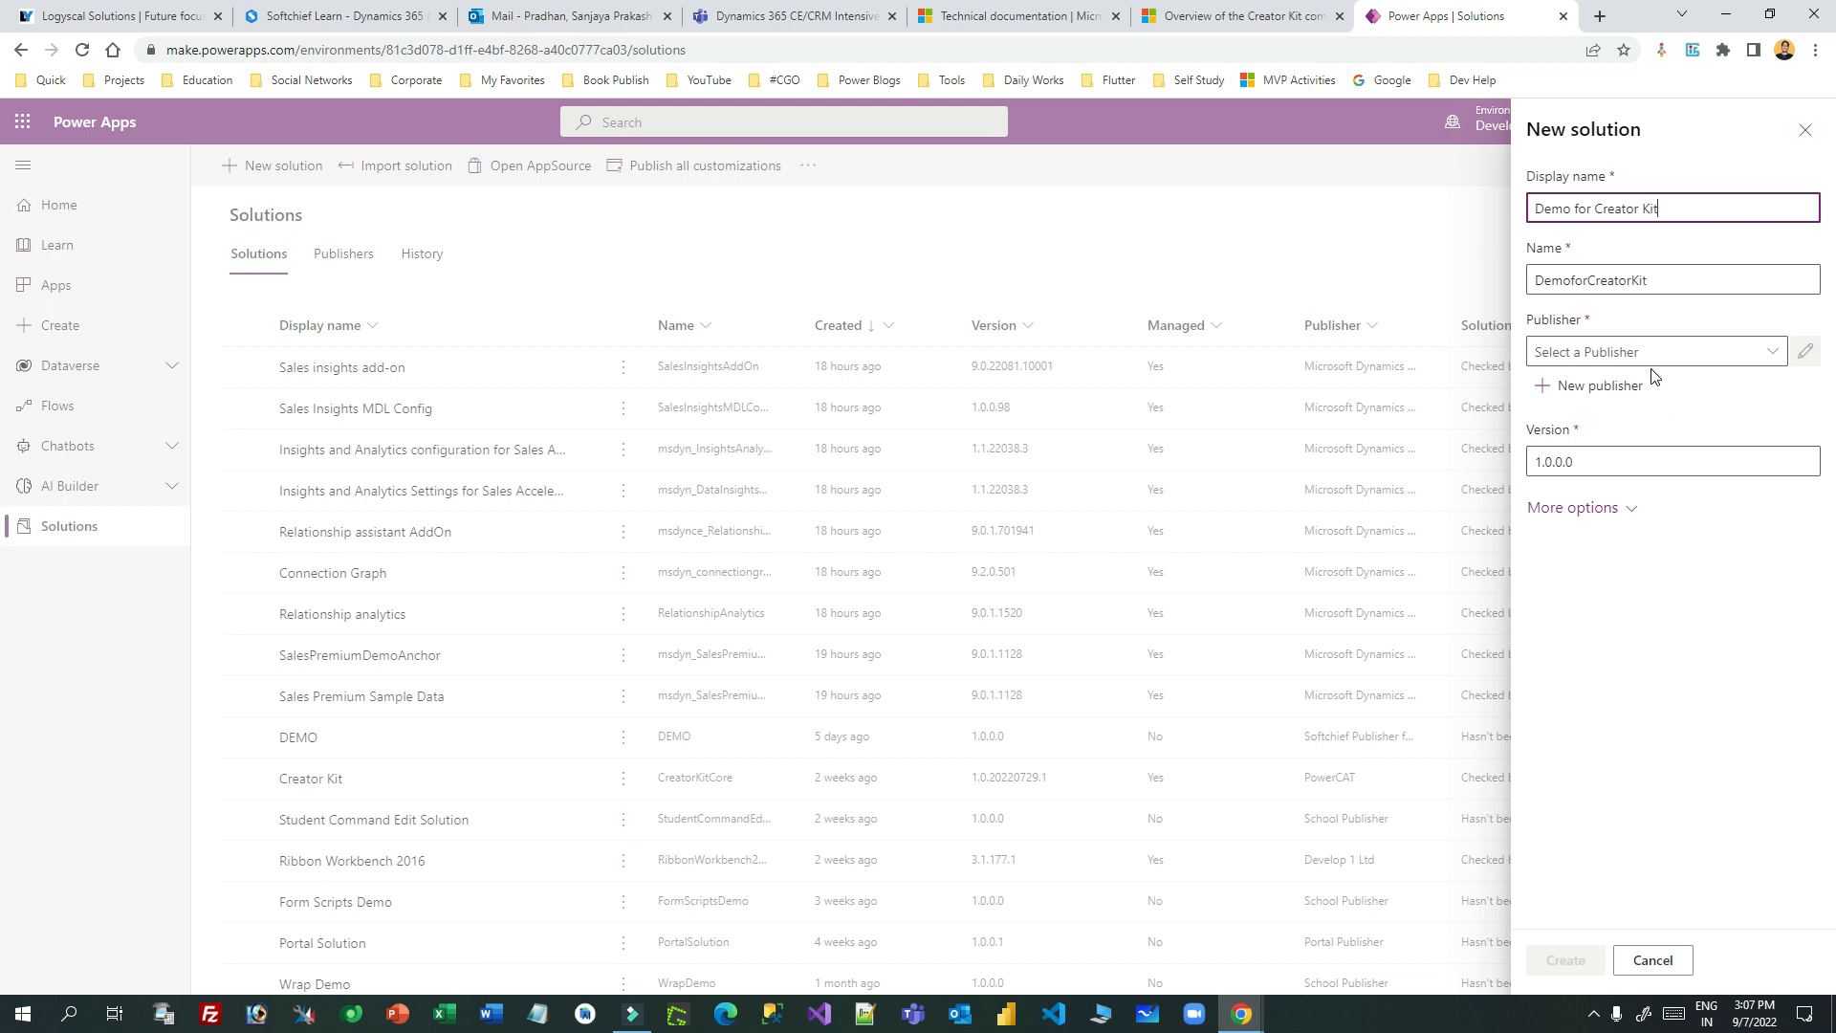
click(1643, 352)
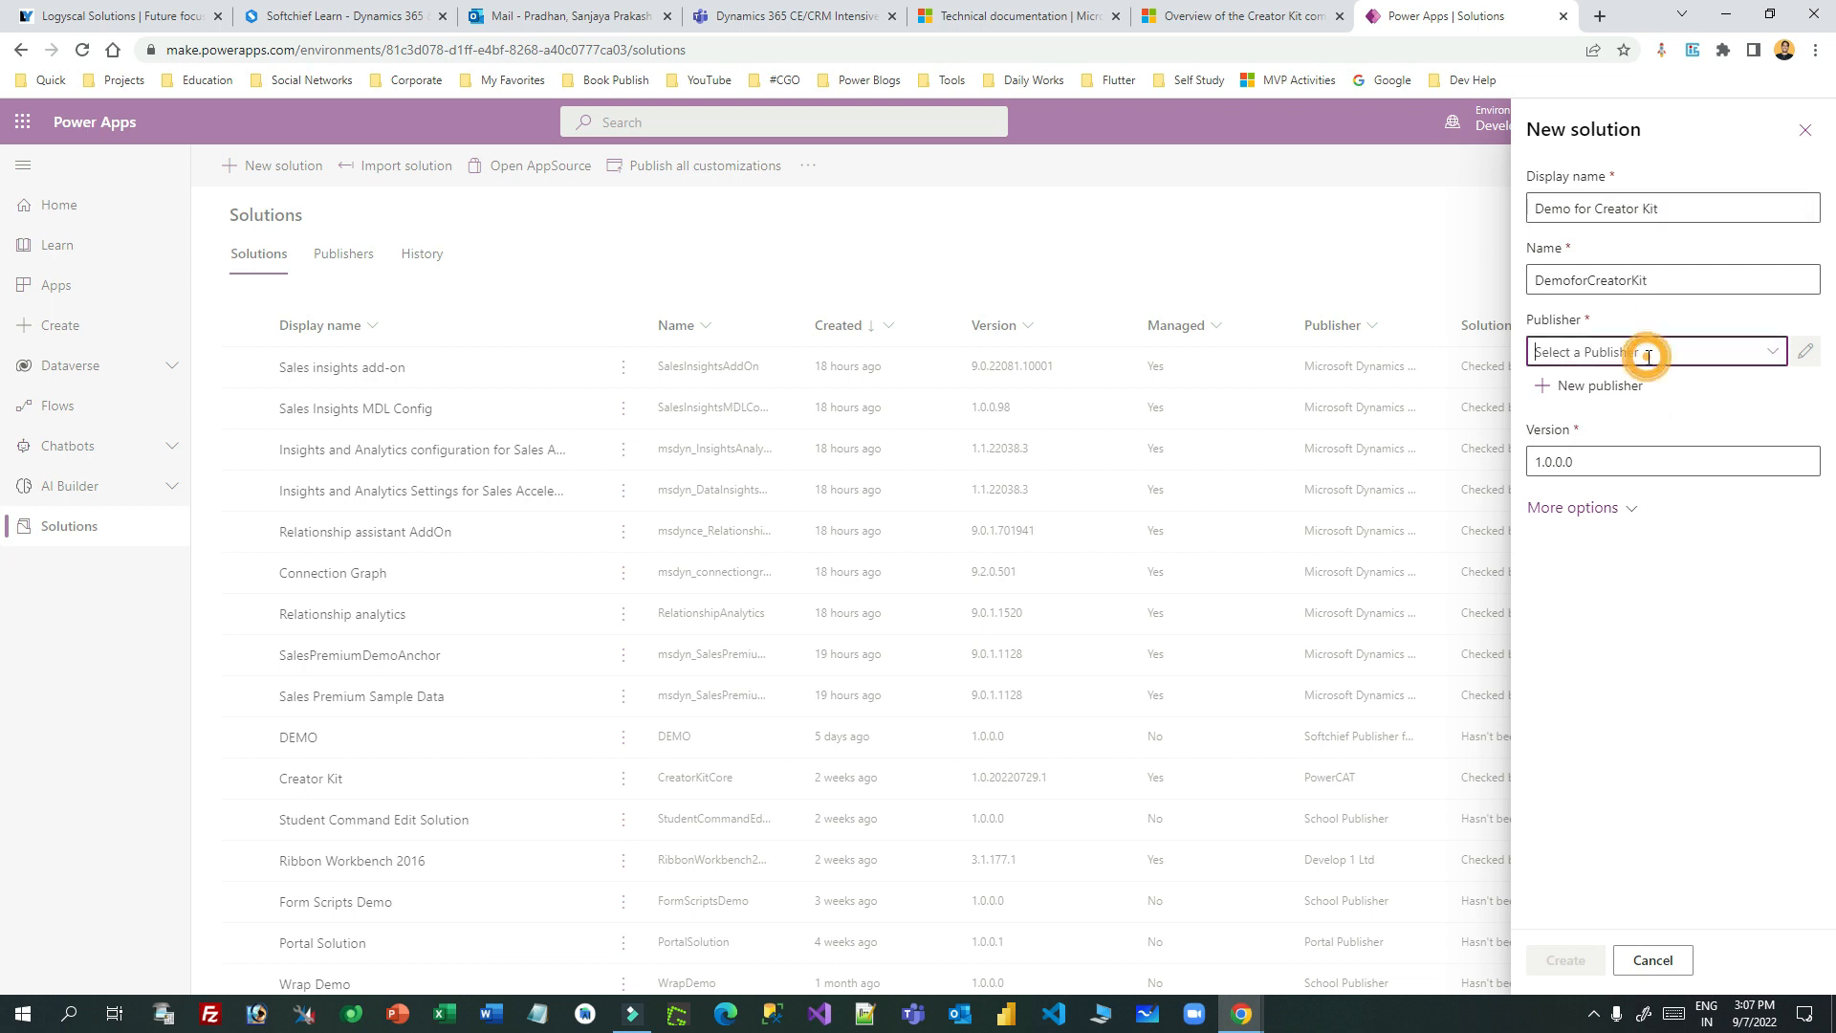
click(1771, 351)
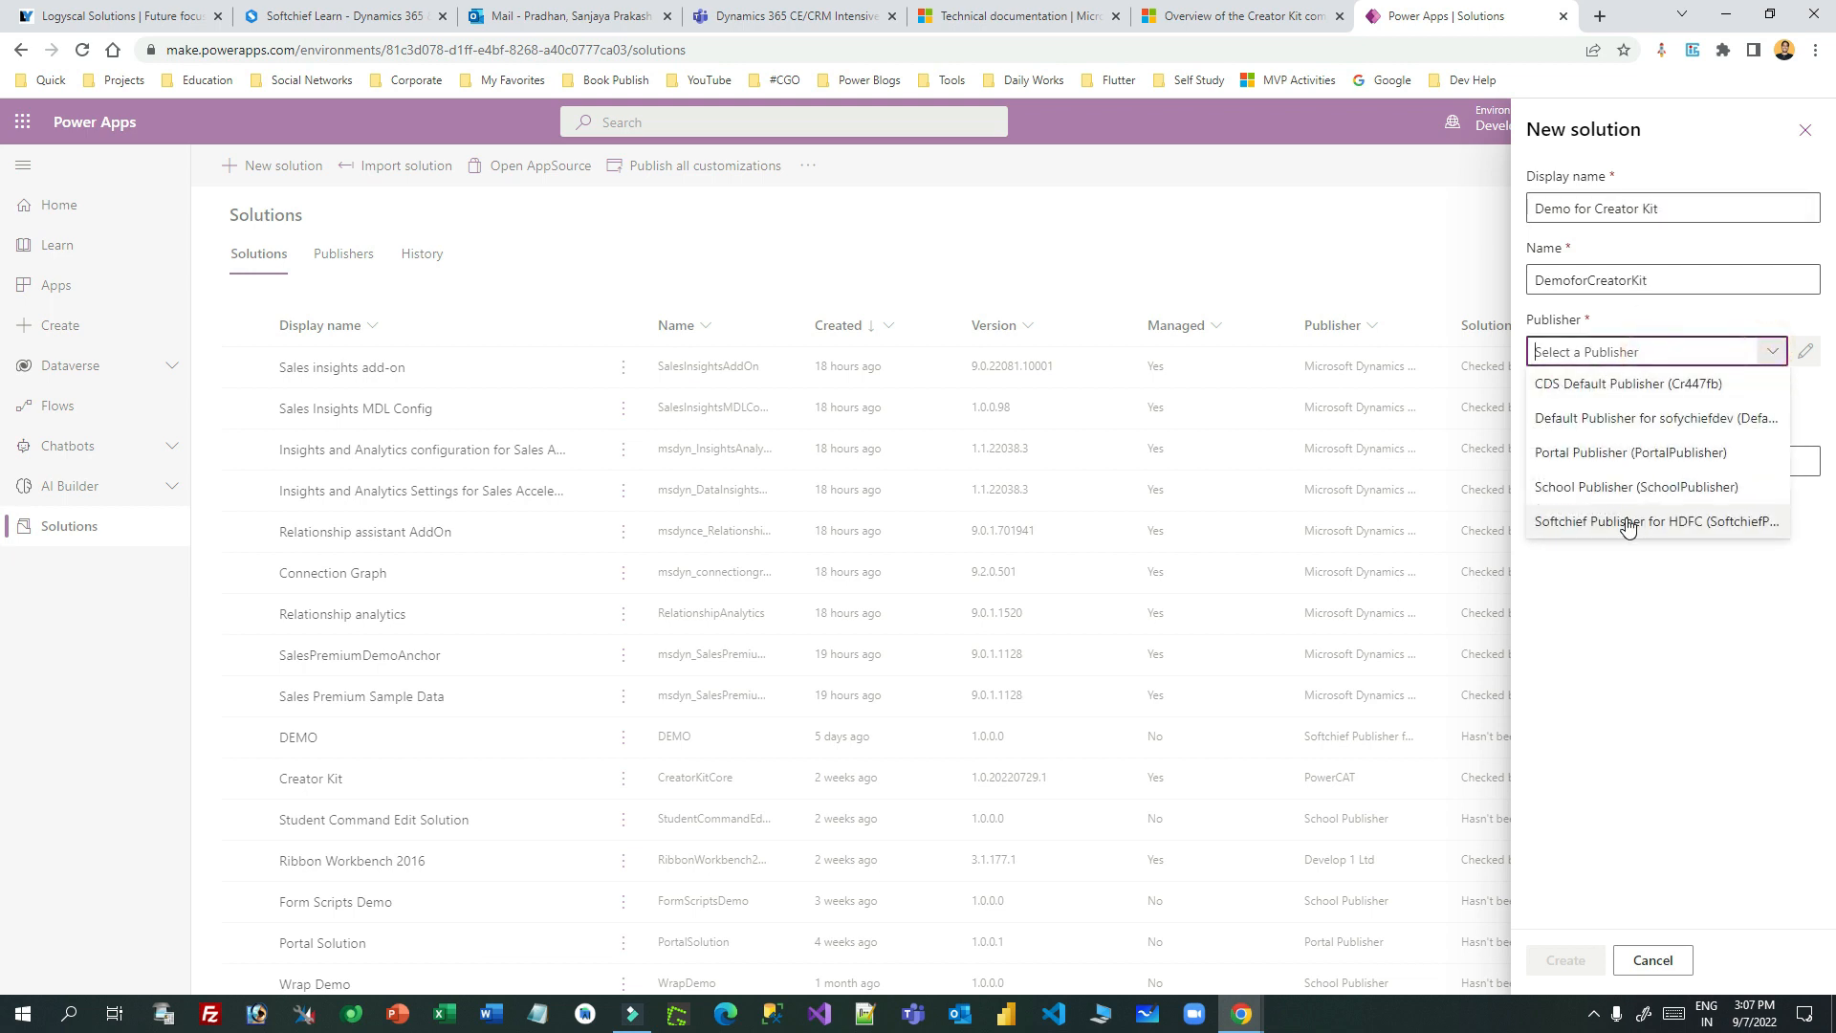
click(1636, 487)
click(1566, 959)
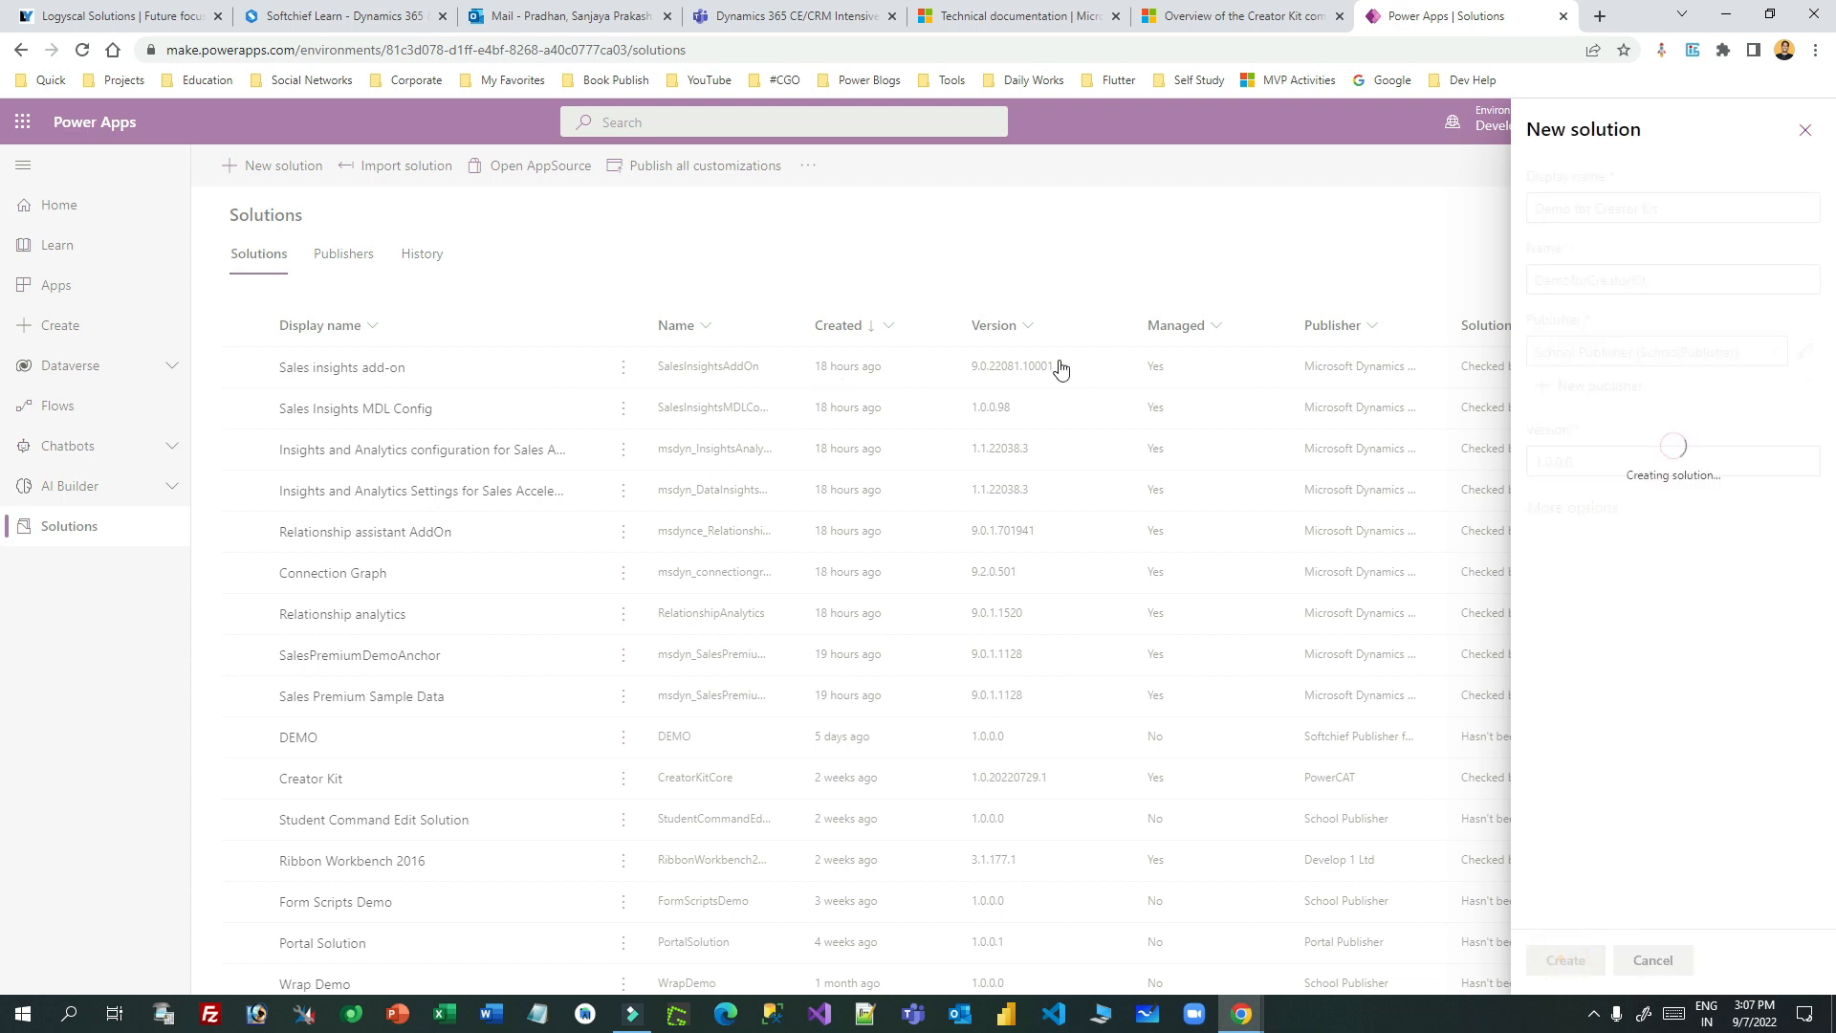
click(1249, 20)
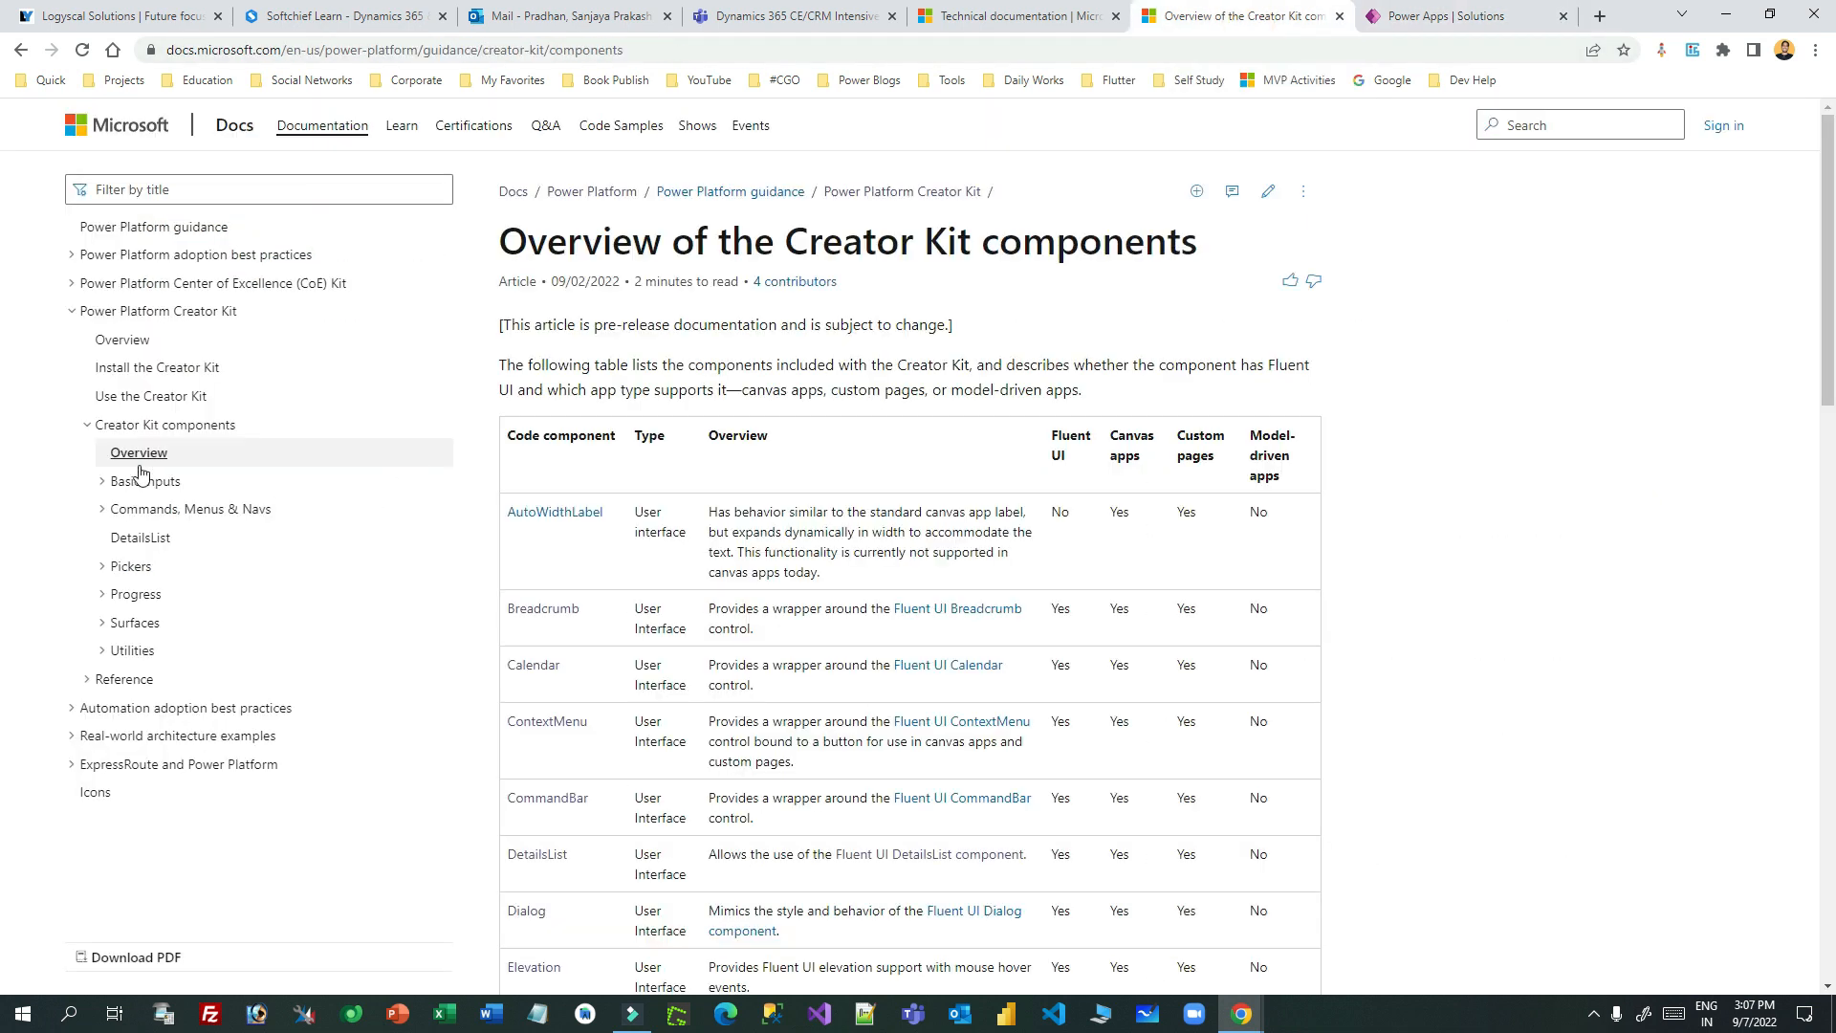
- Open the DetailsList control reference under Basic Inputs and skim its Columns properties
click(104, 482)
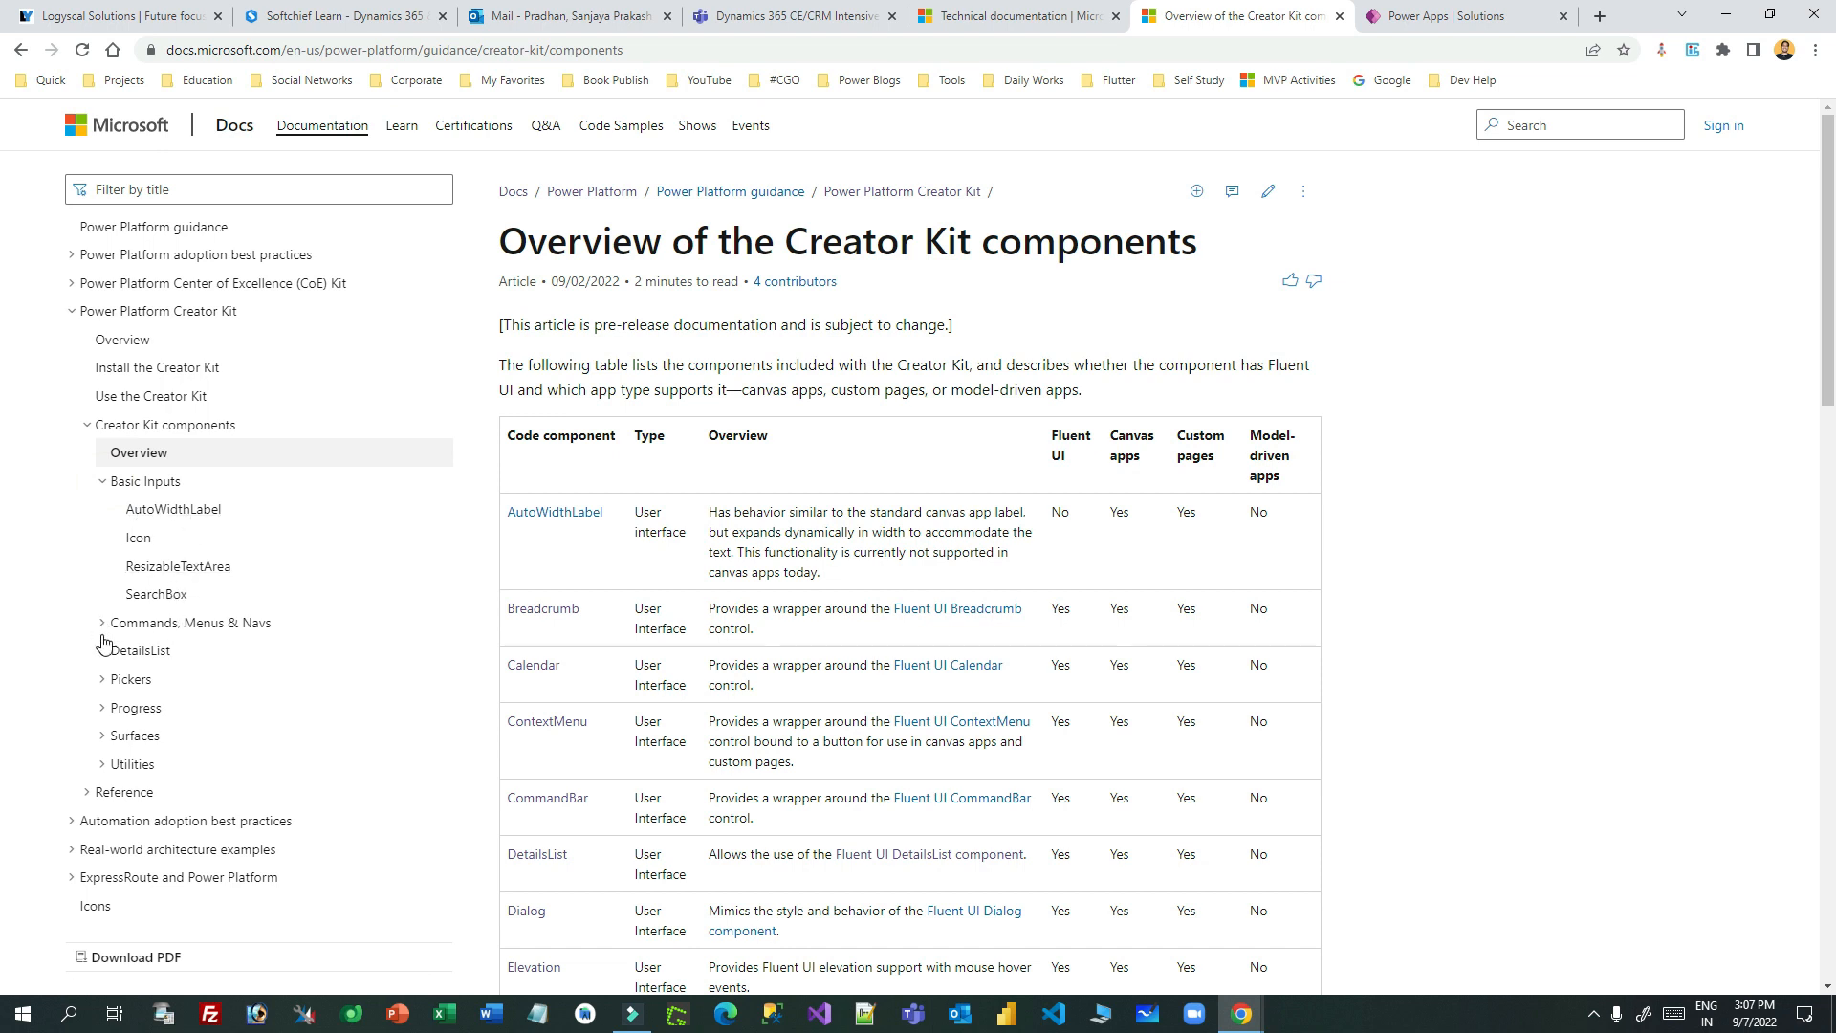
click(122, 658)
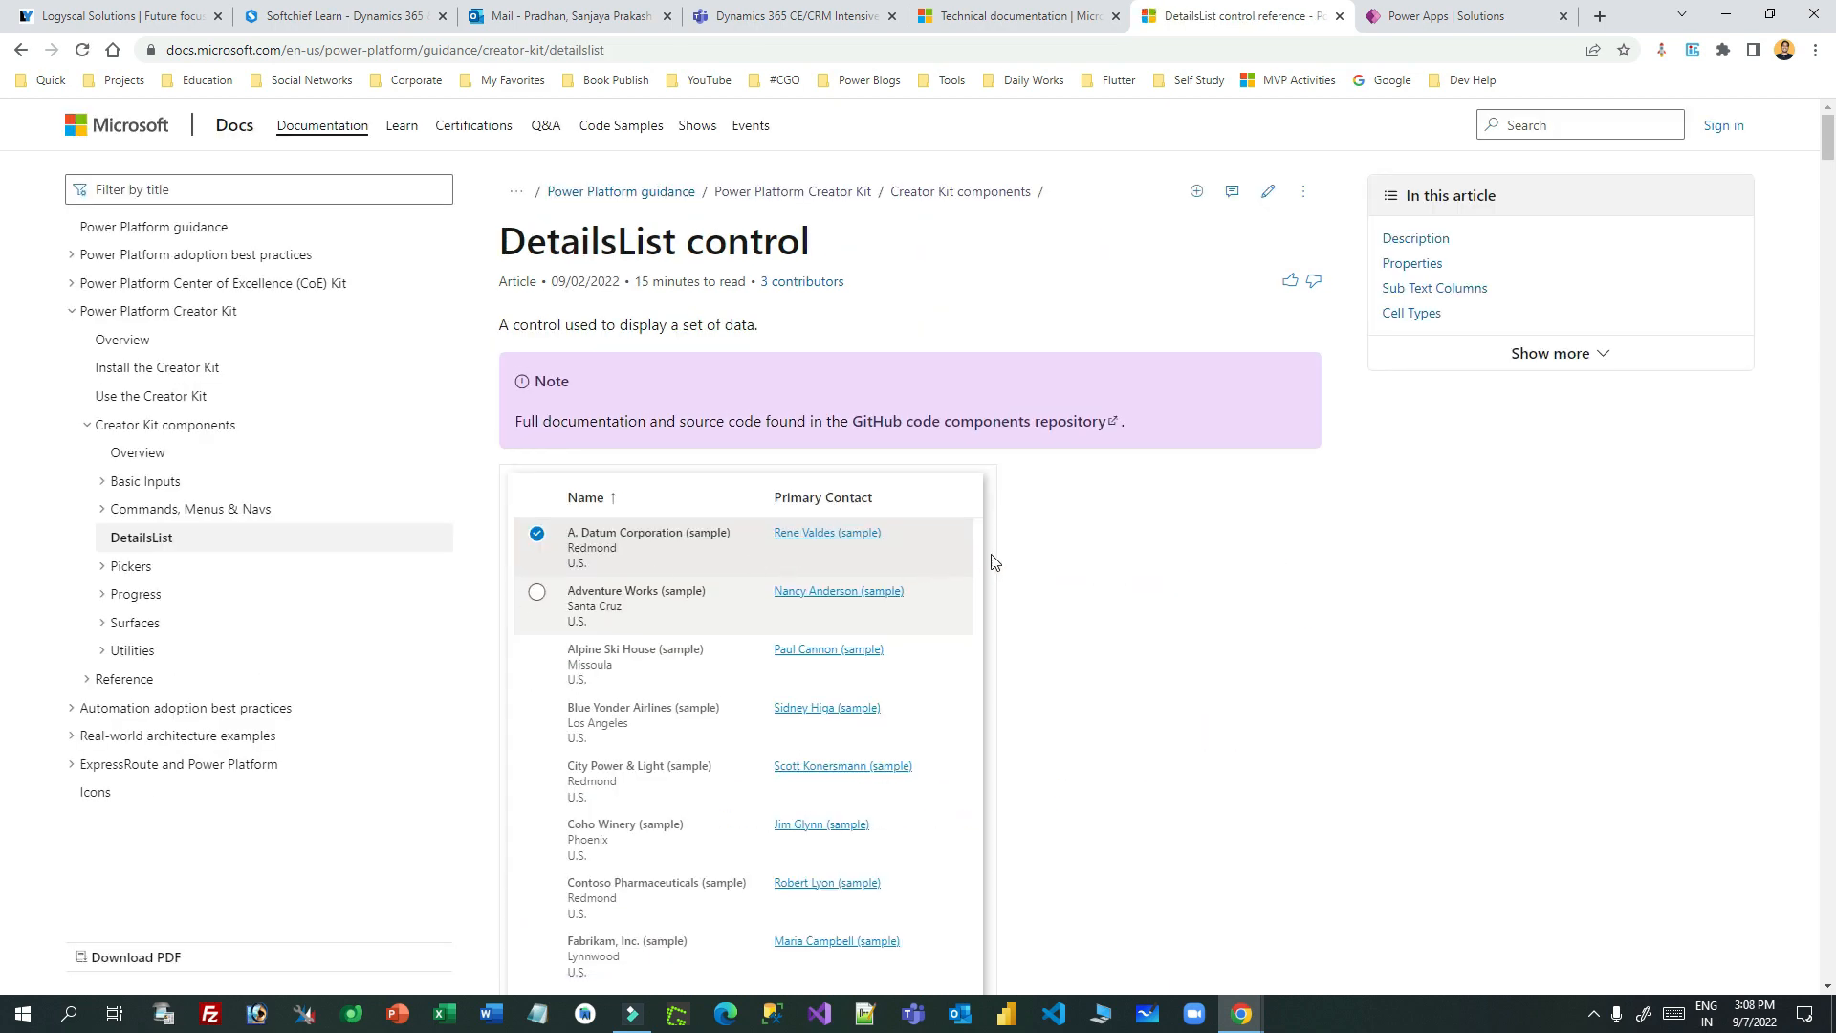
scroll(1043, 459, down, 20)
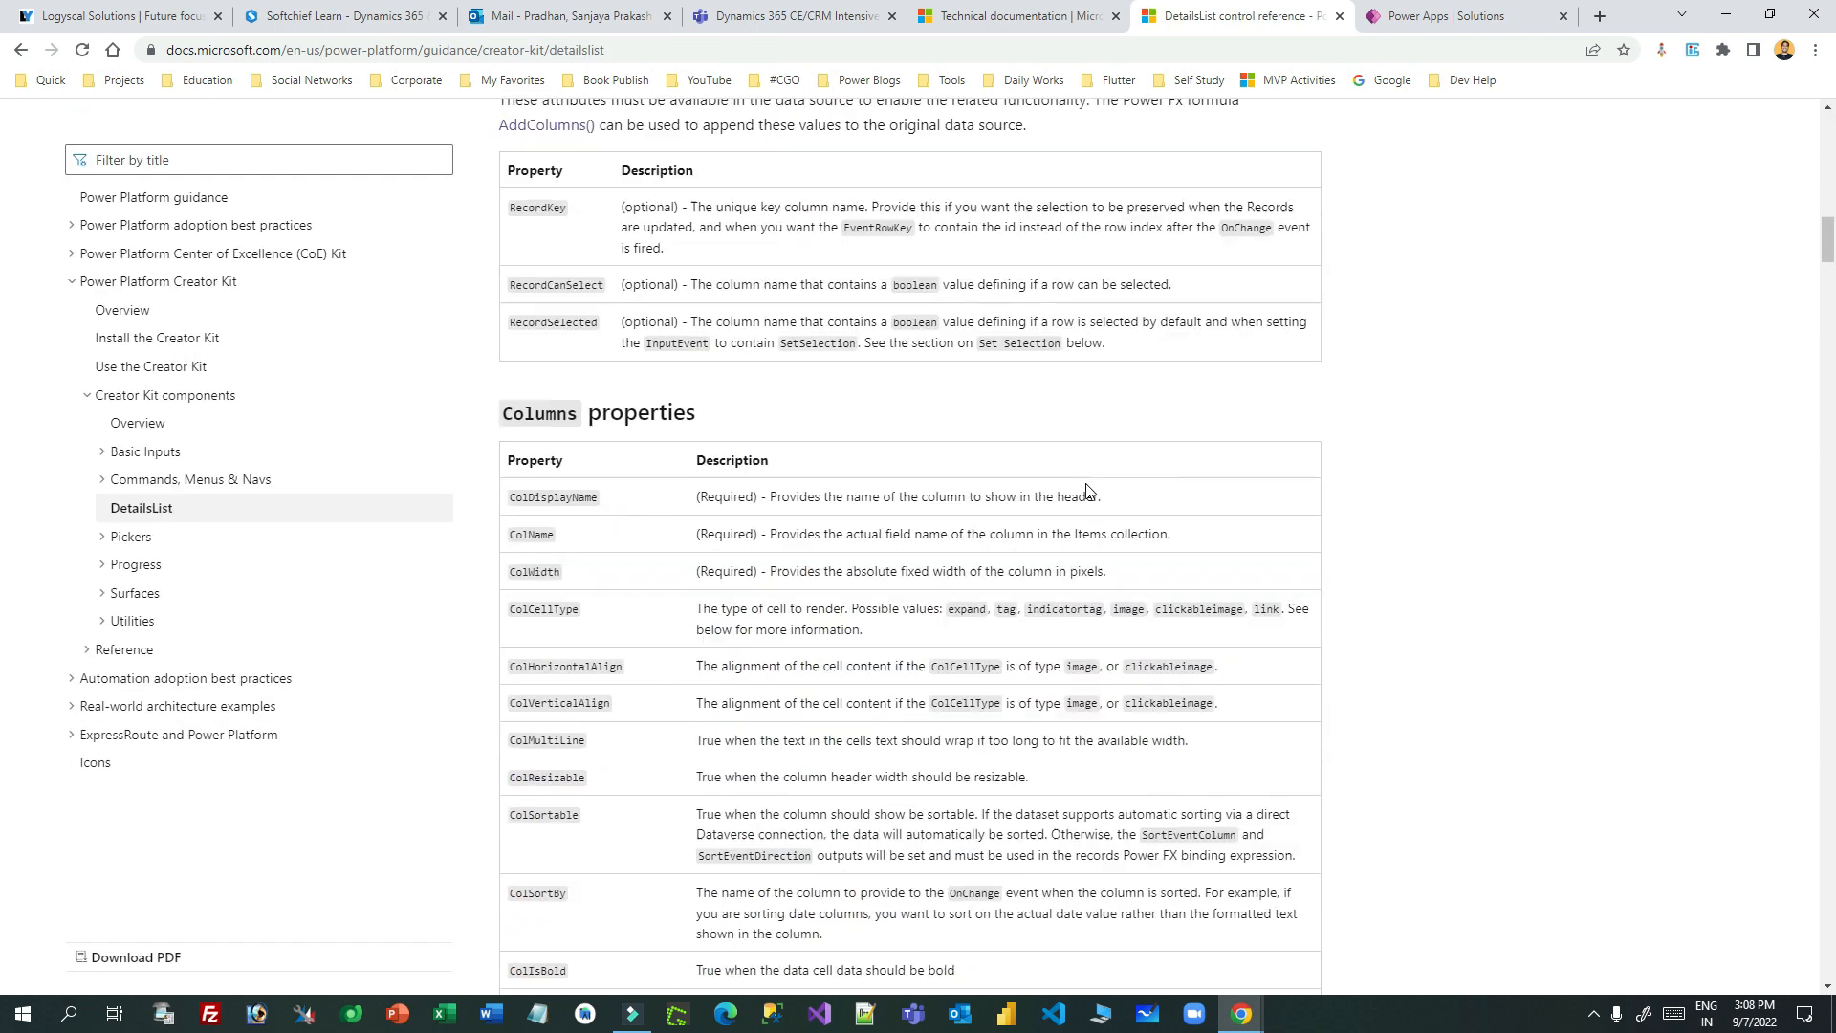
scroll(1086, 491, up, 20)
click(1449, 15)
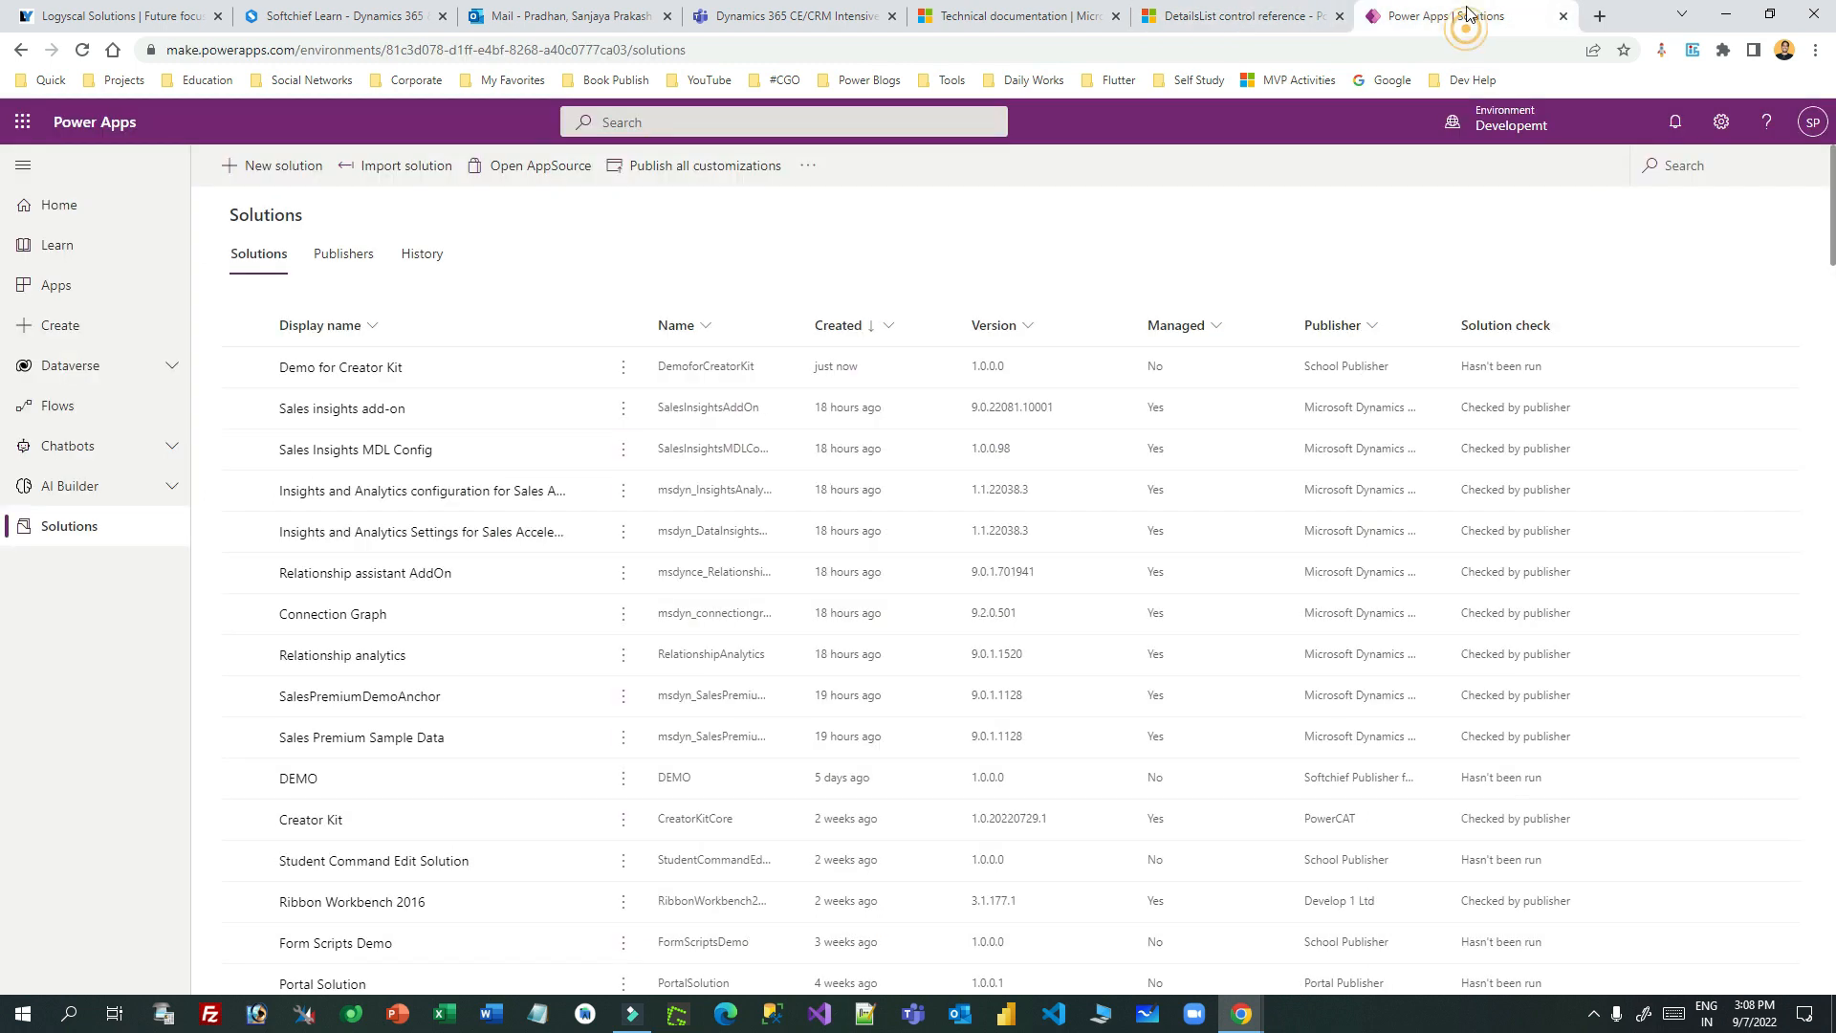
- Open the Demo for Creator Kit solution from the Solutions list
click(337, 367)
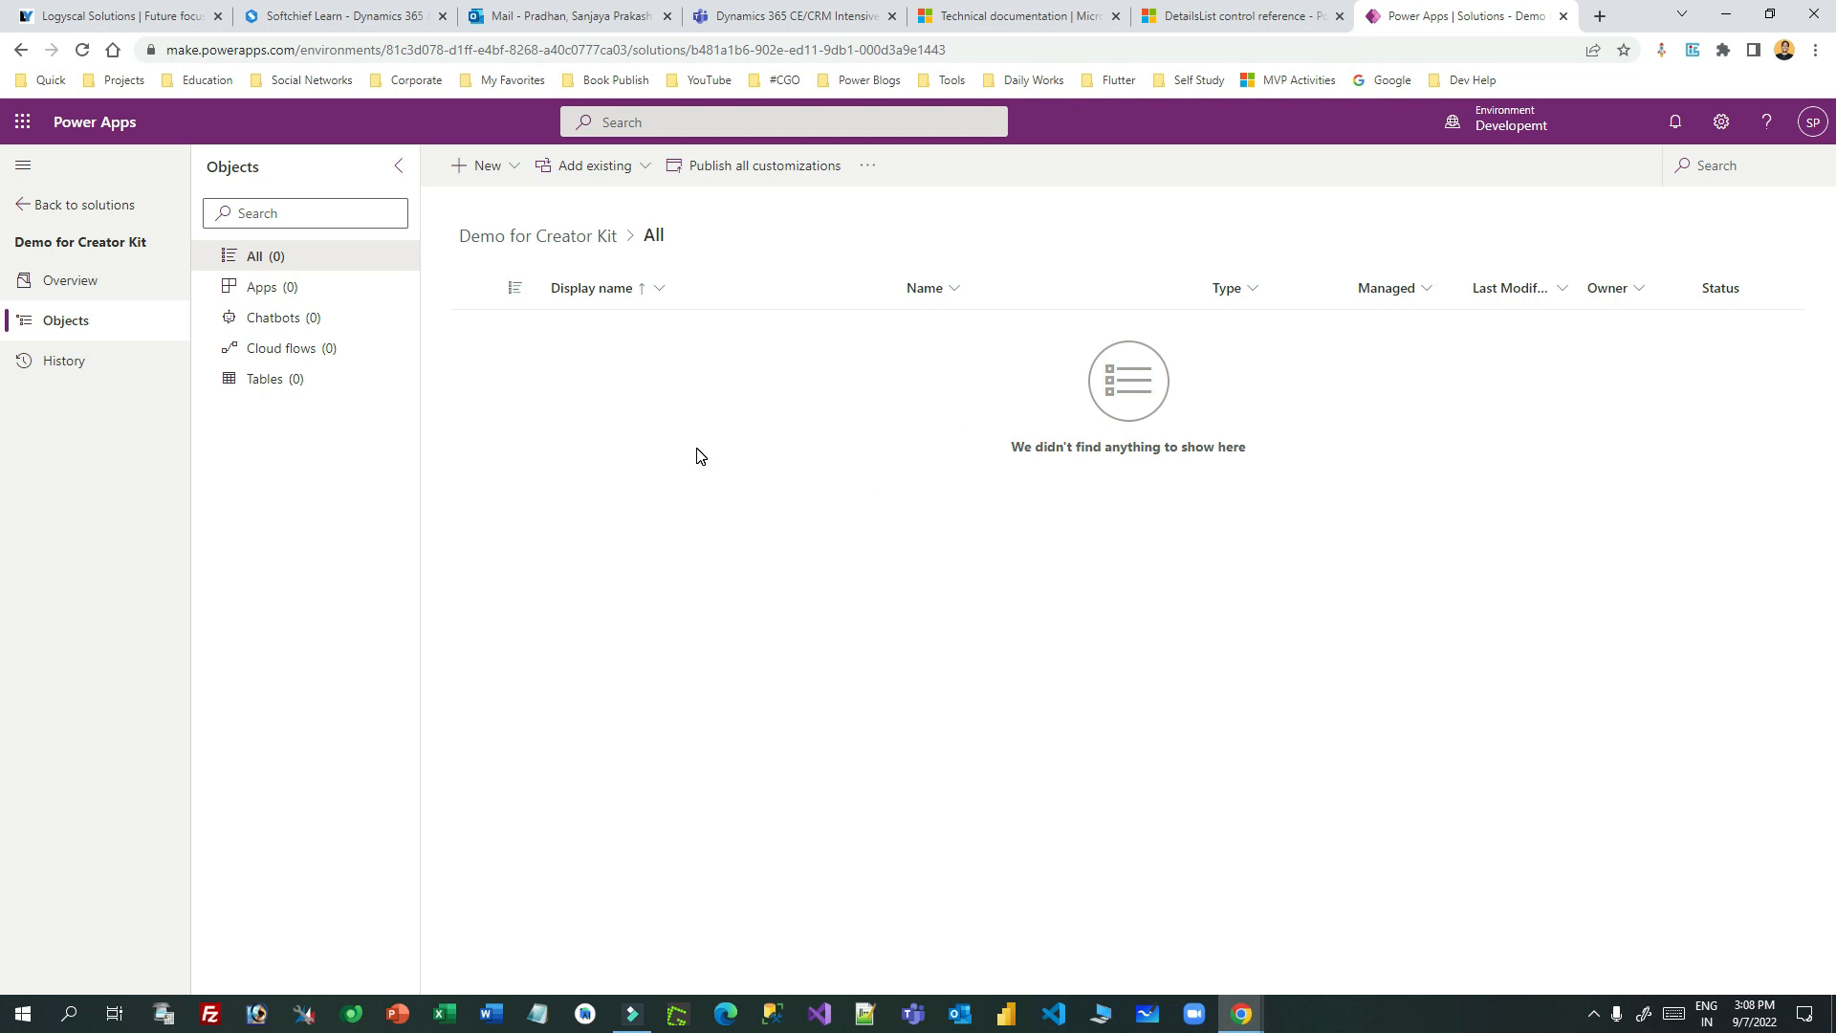
- Browse existing pages, select Custom Page Template, then dismiss the panel without adding
click(488, 166)
mouse_move(560, 210)
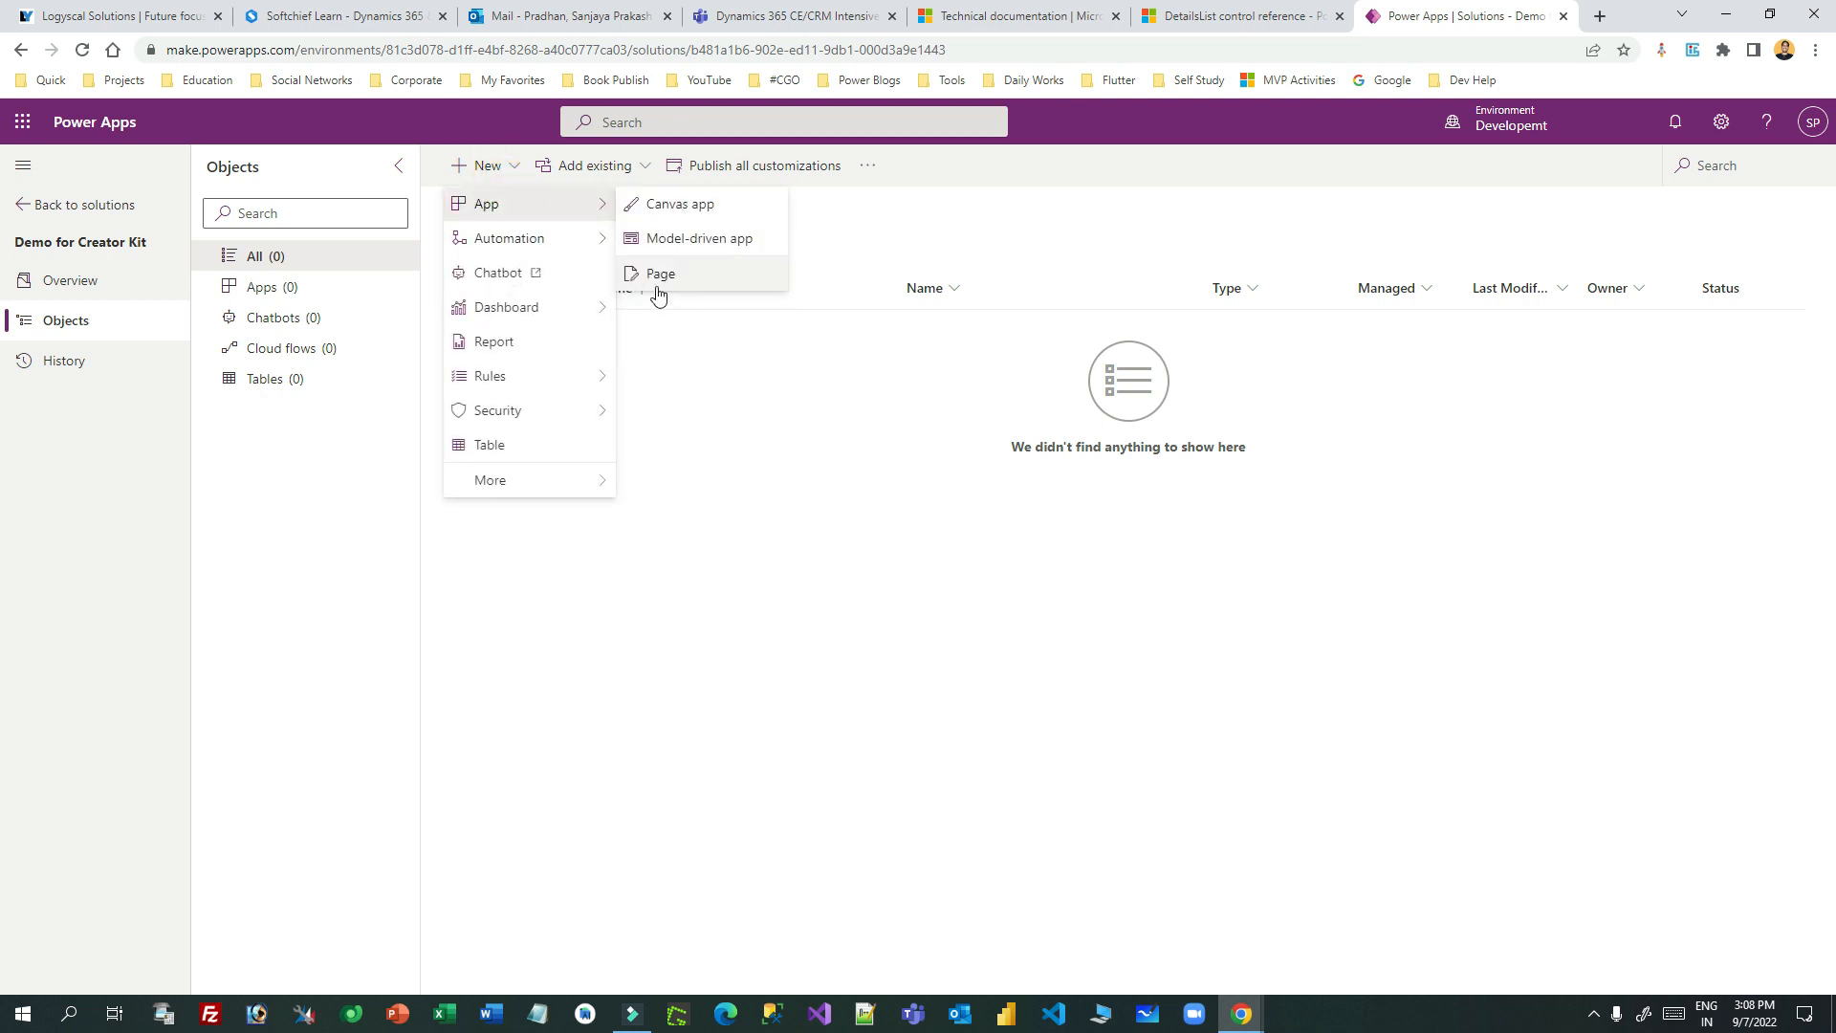
click(685, 443)
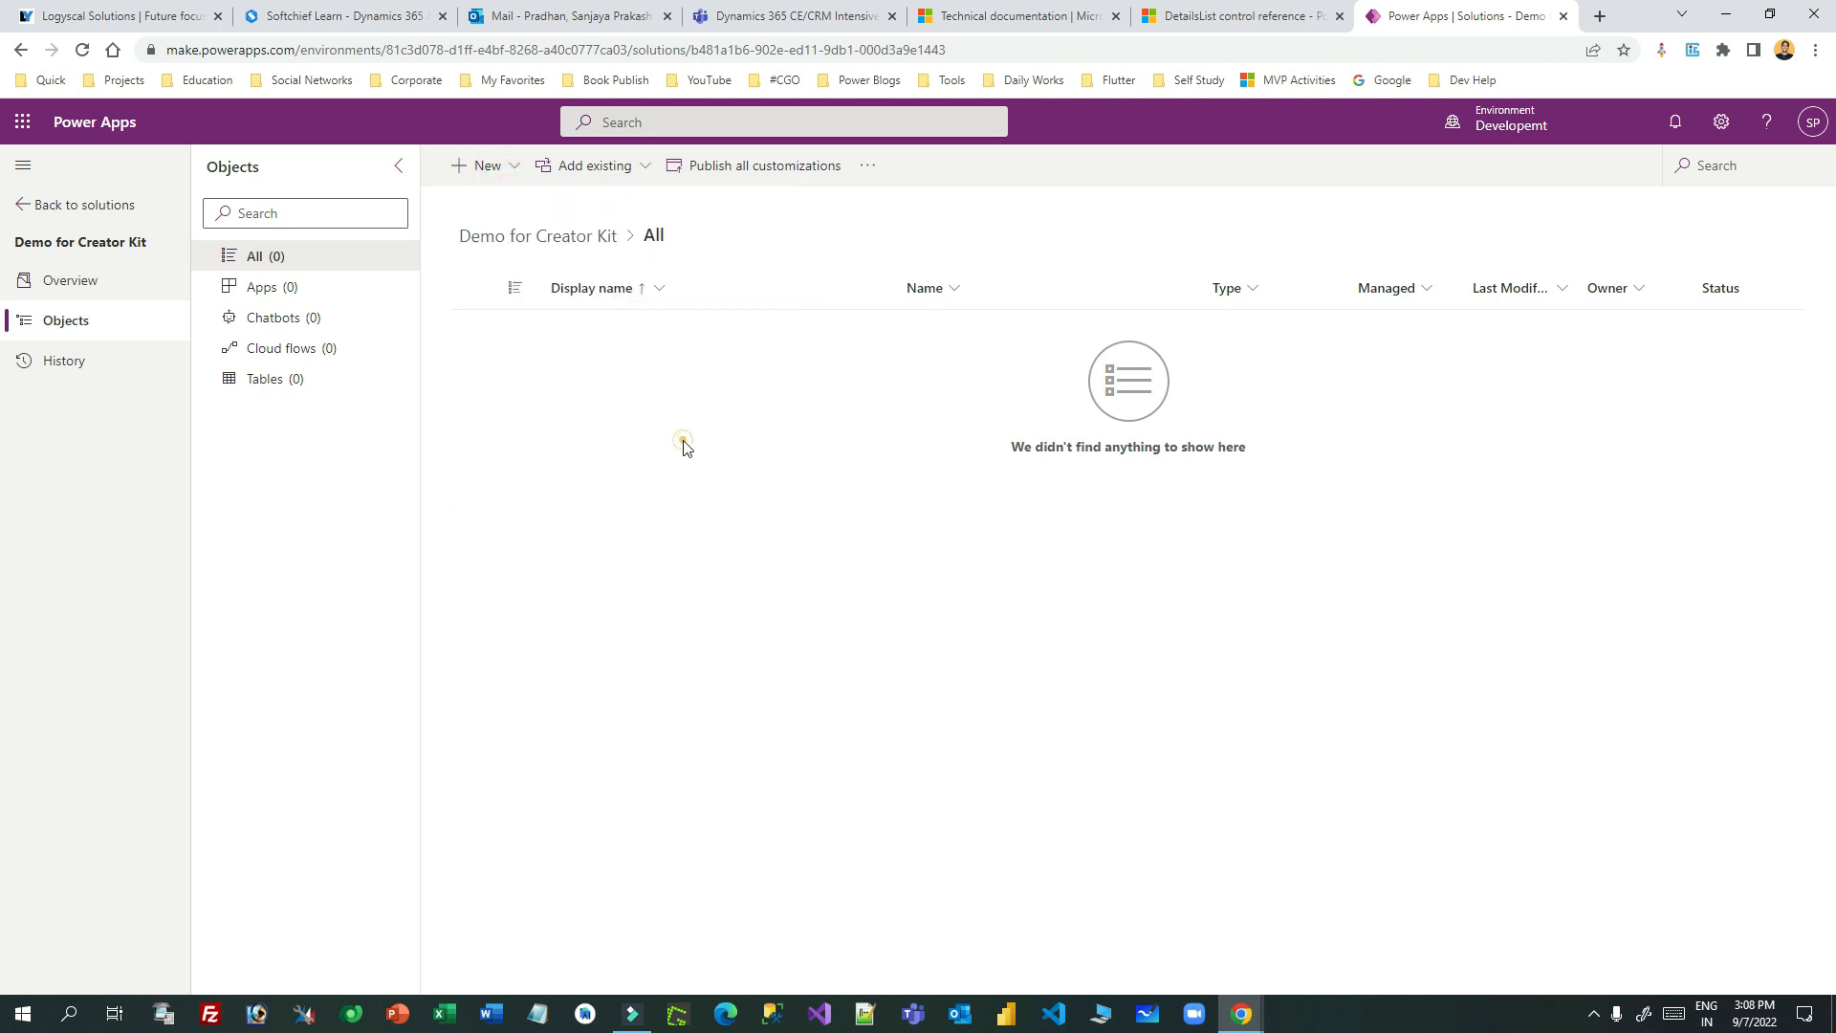
click(627, 182)
mouse_move(635, 246)
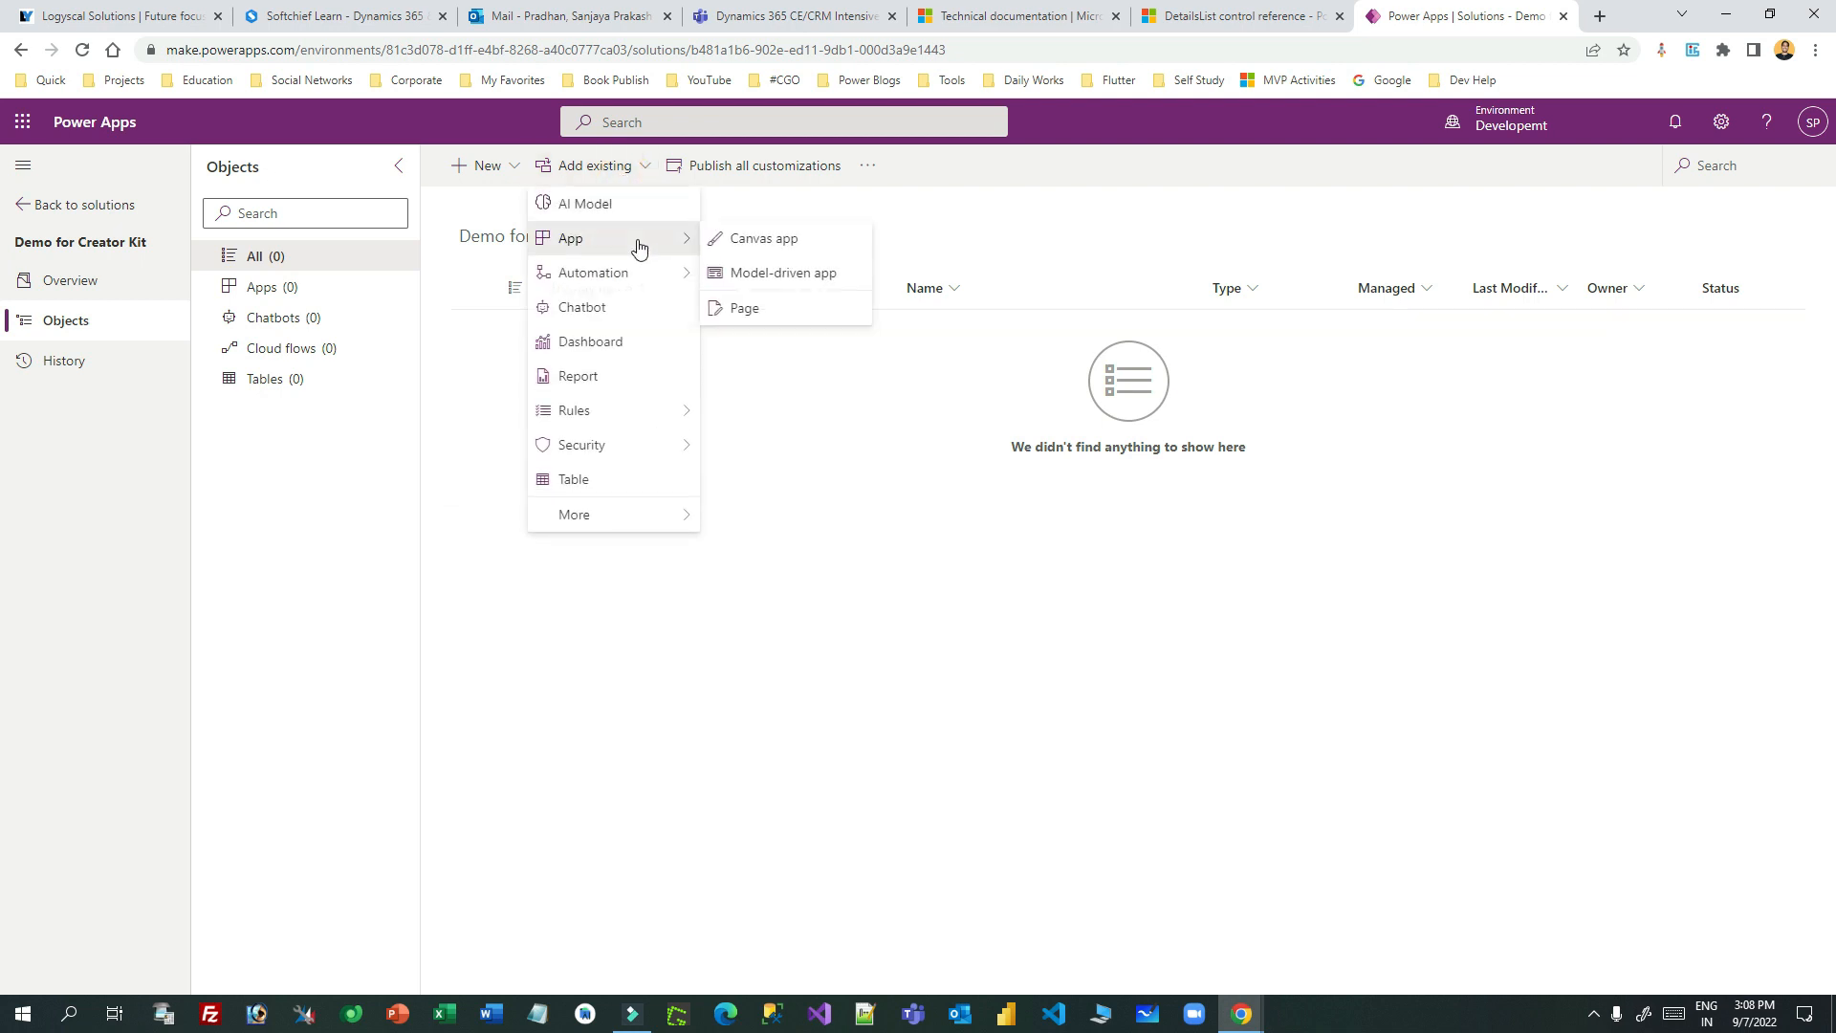
click(780, 314)
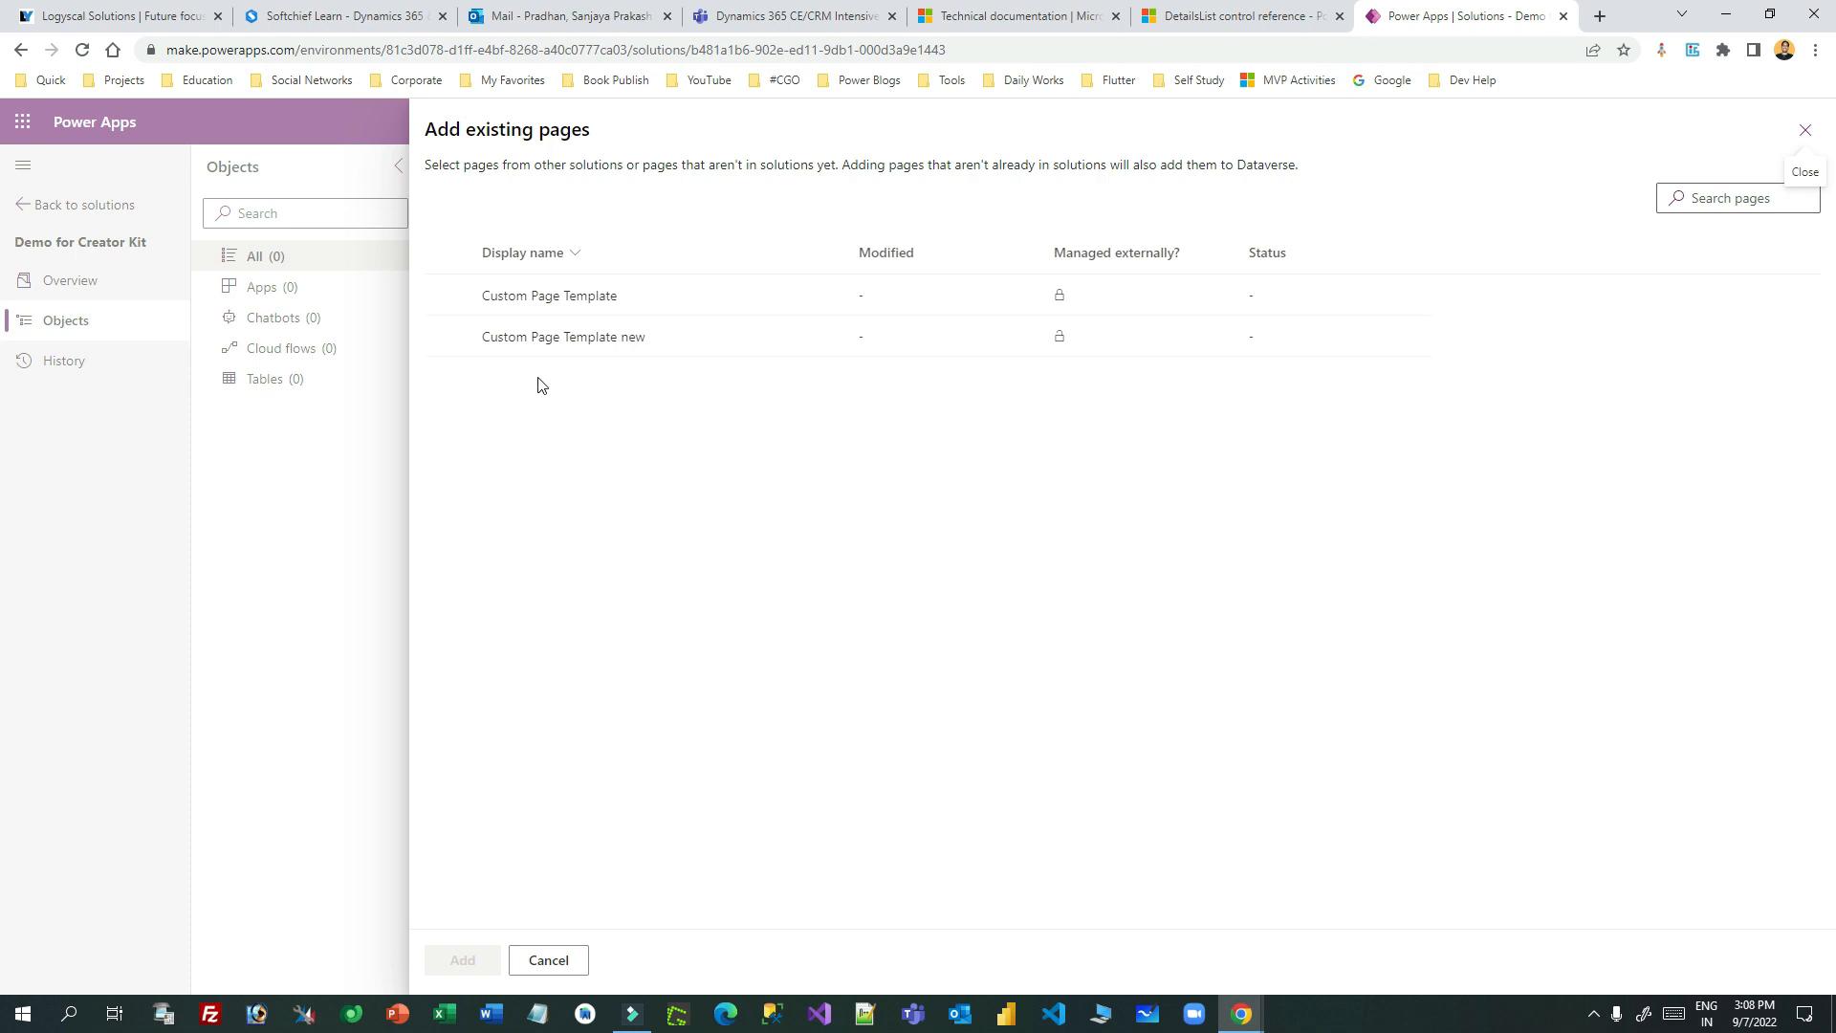
click(454, 298)
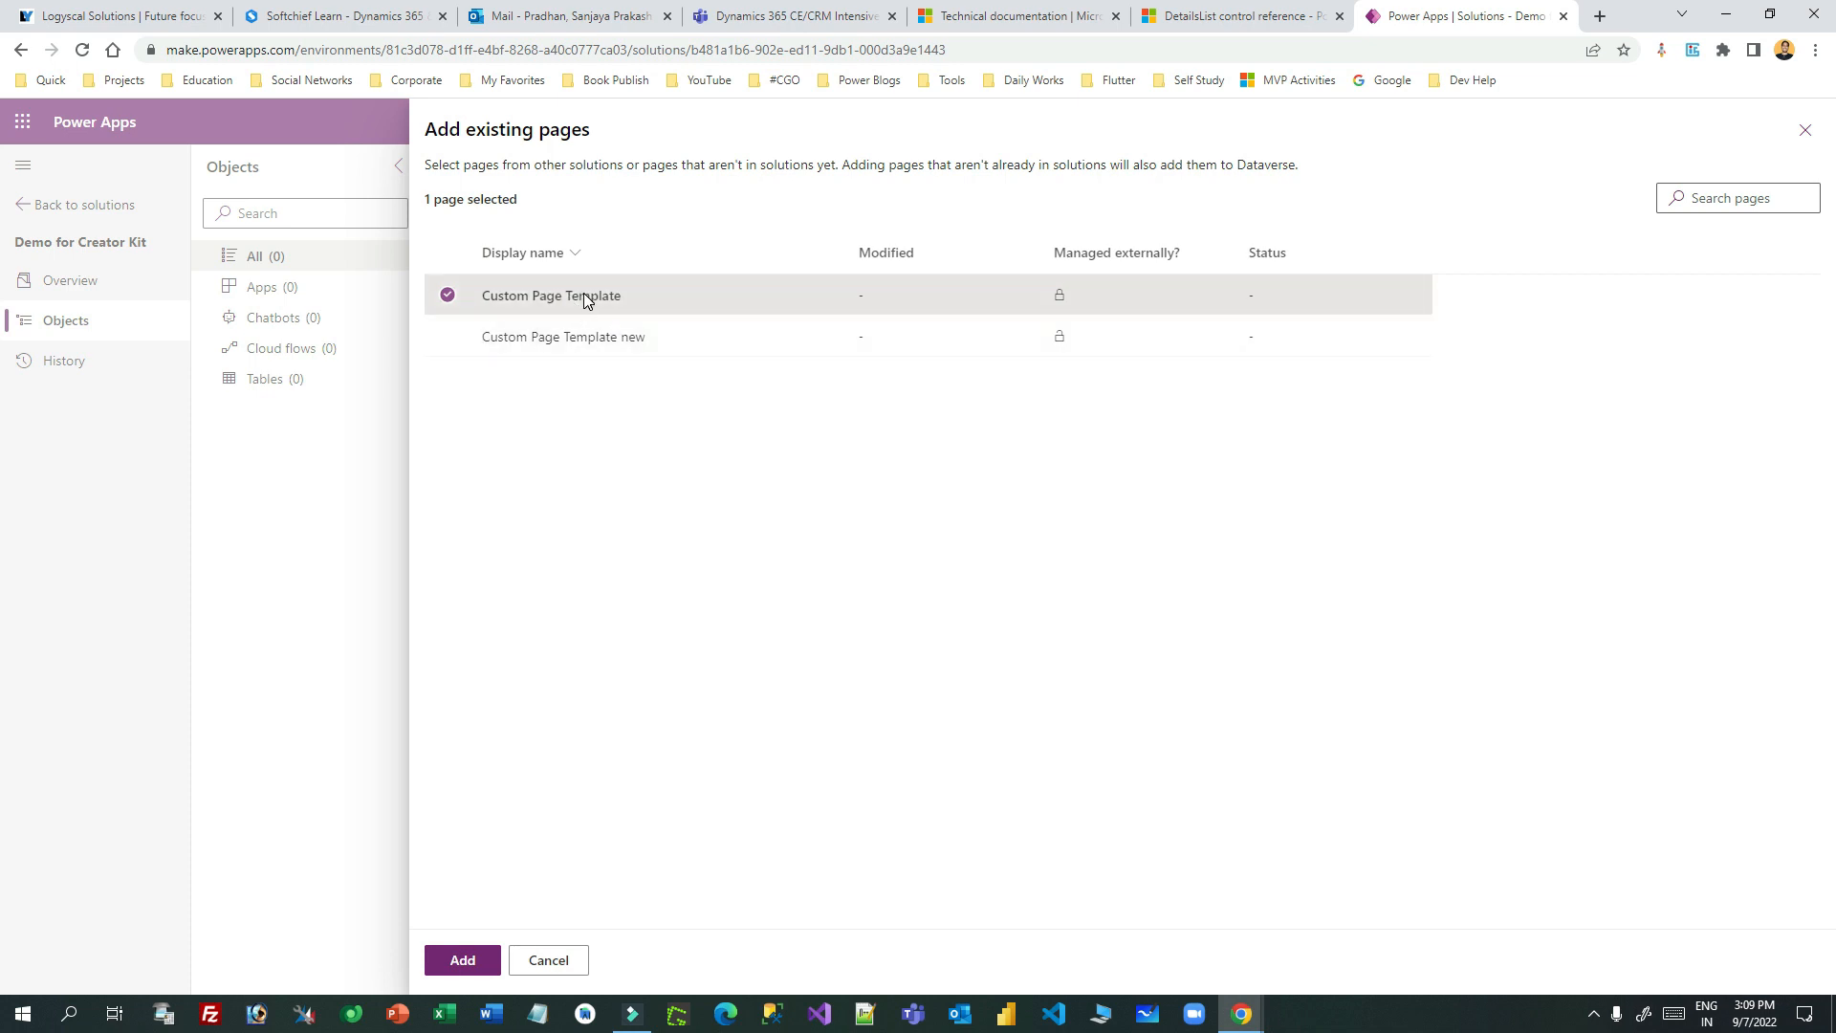
click(1806, 130)
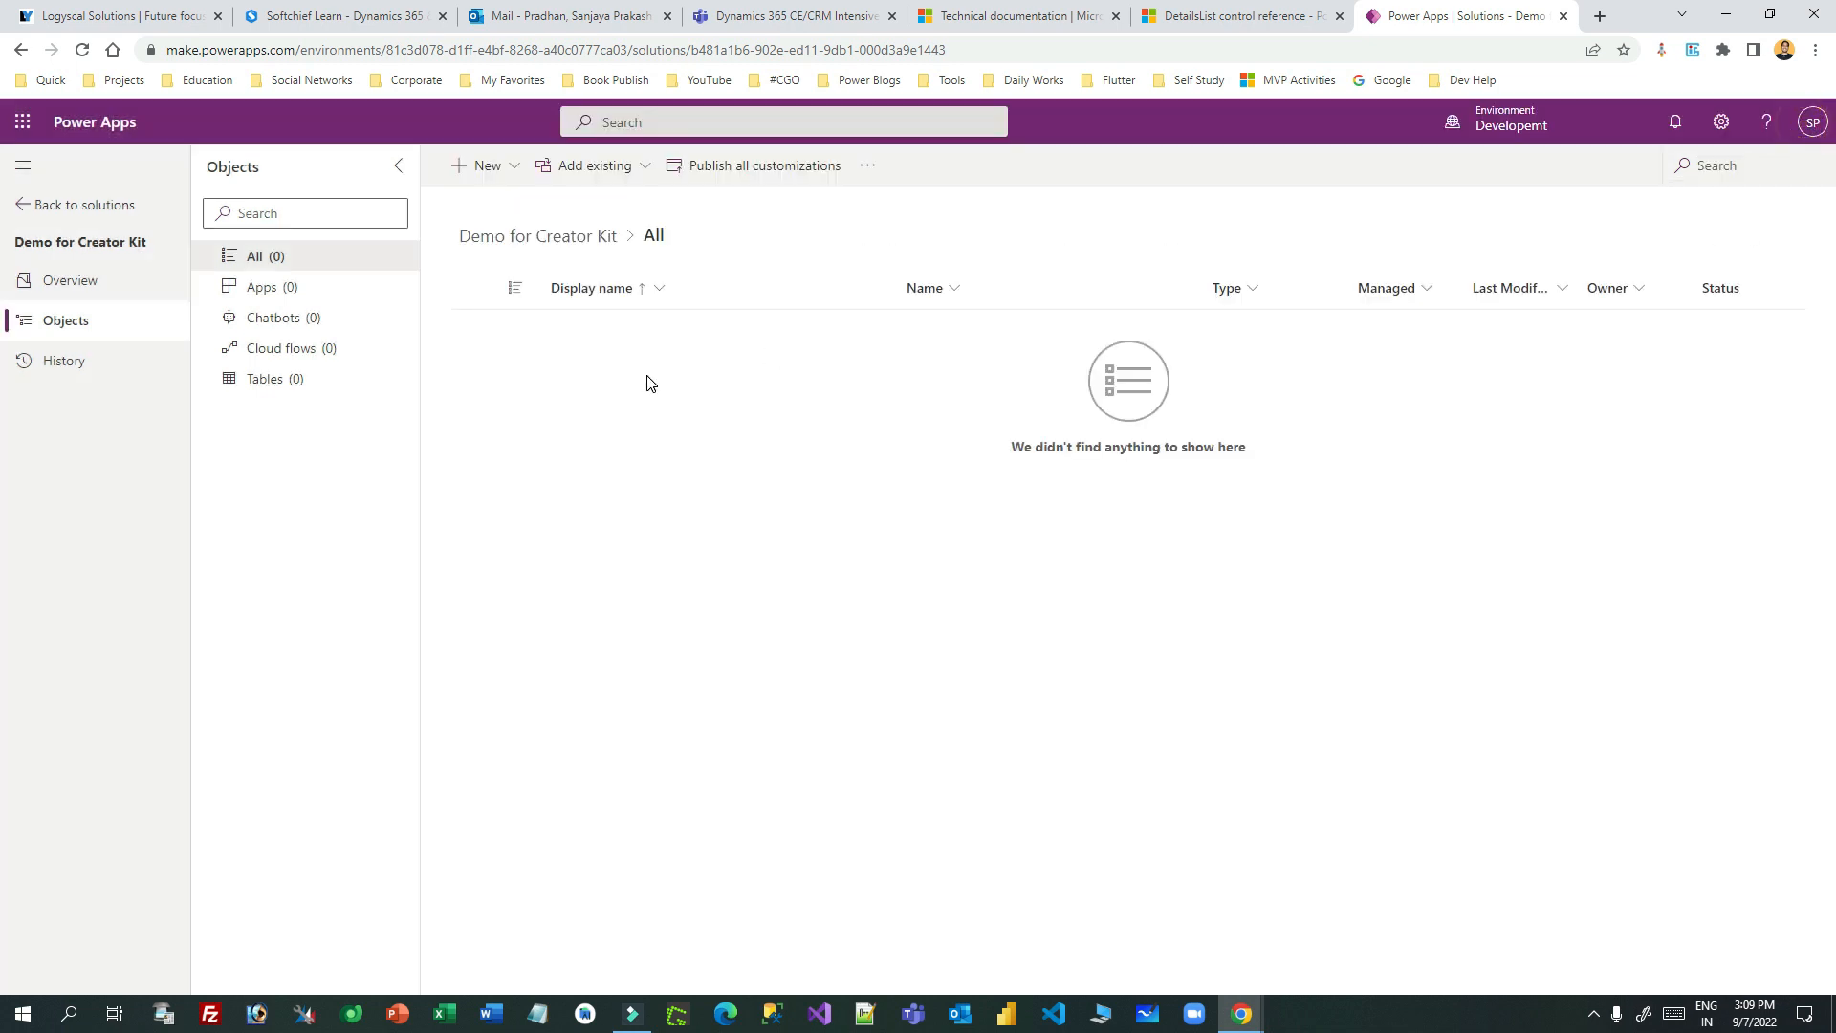
- Browse existing canvas apps, select Canvas Template, then close the panel without adding
click(622, 170)
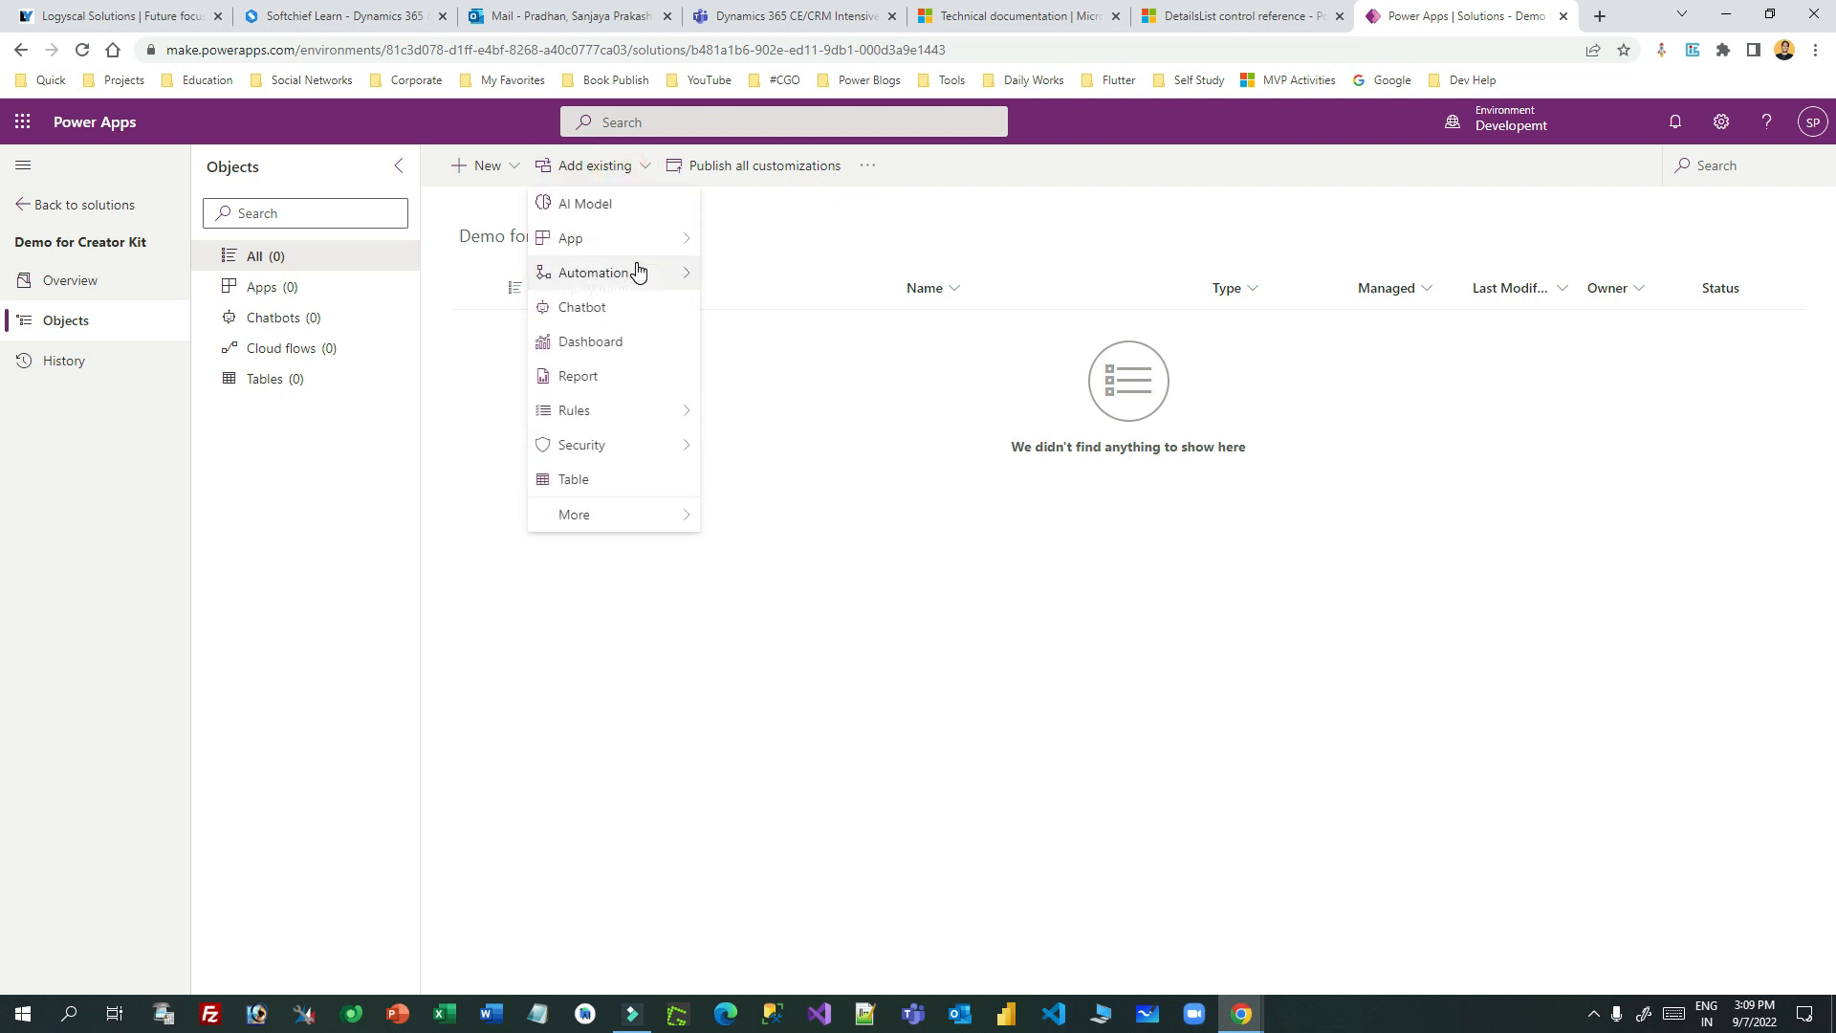
mouse_move(635, 247)
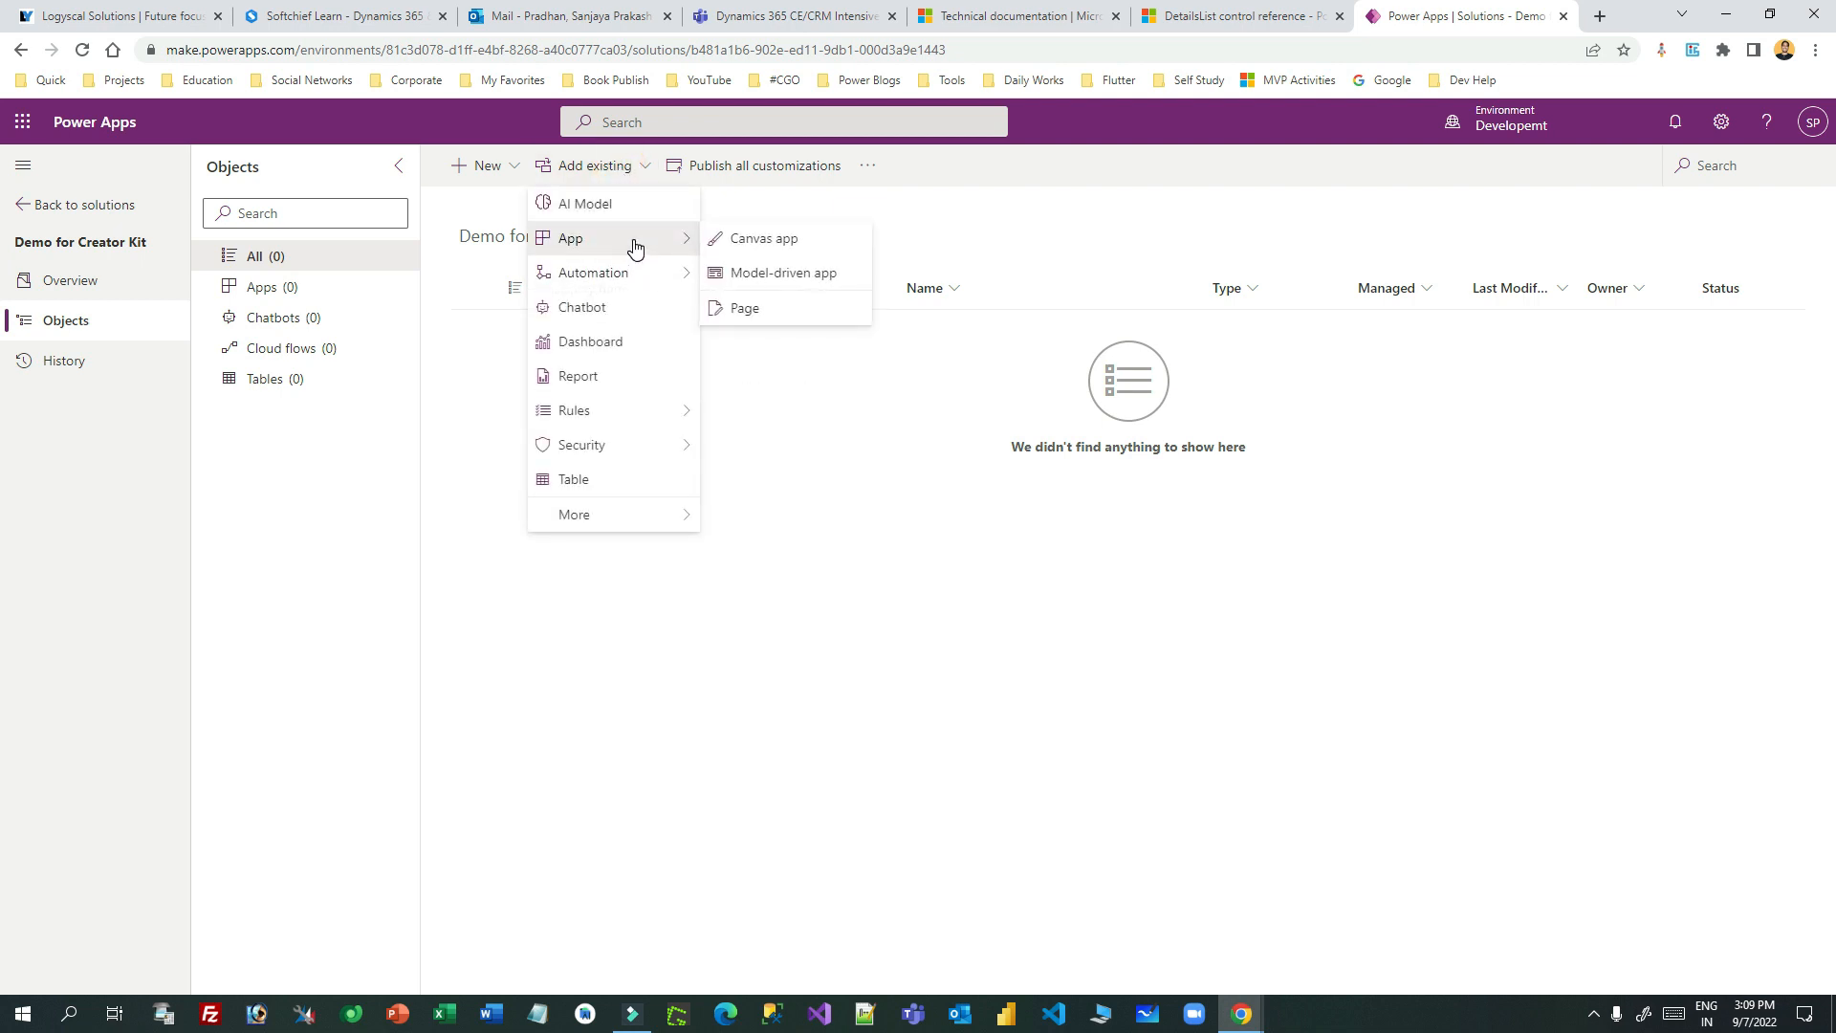
click(757, 241)
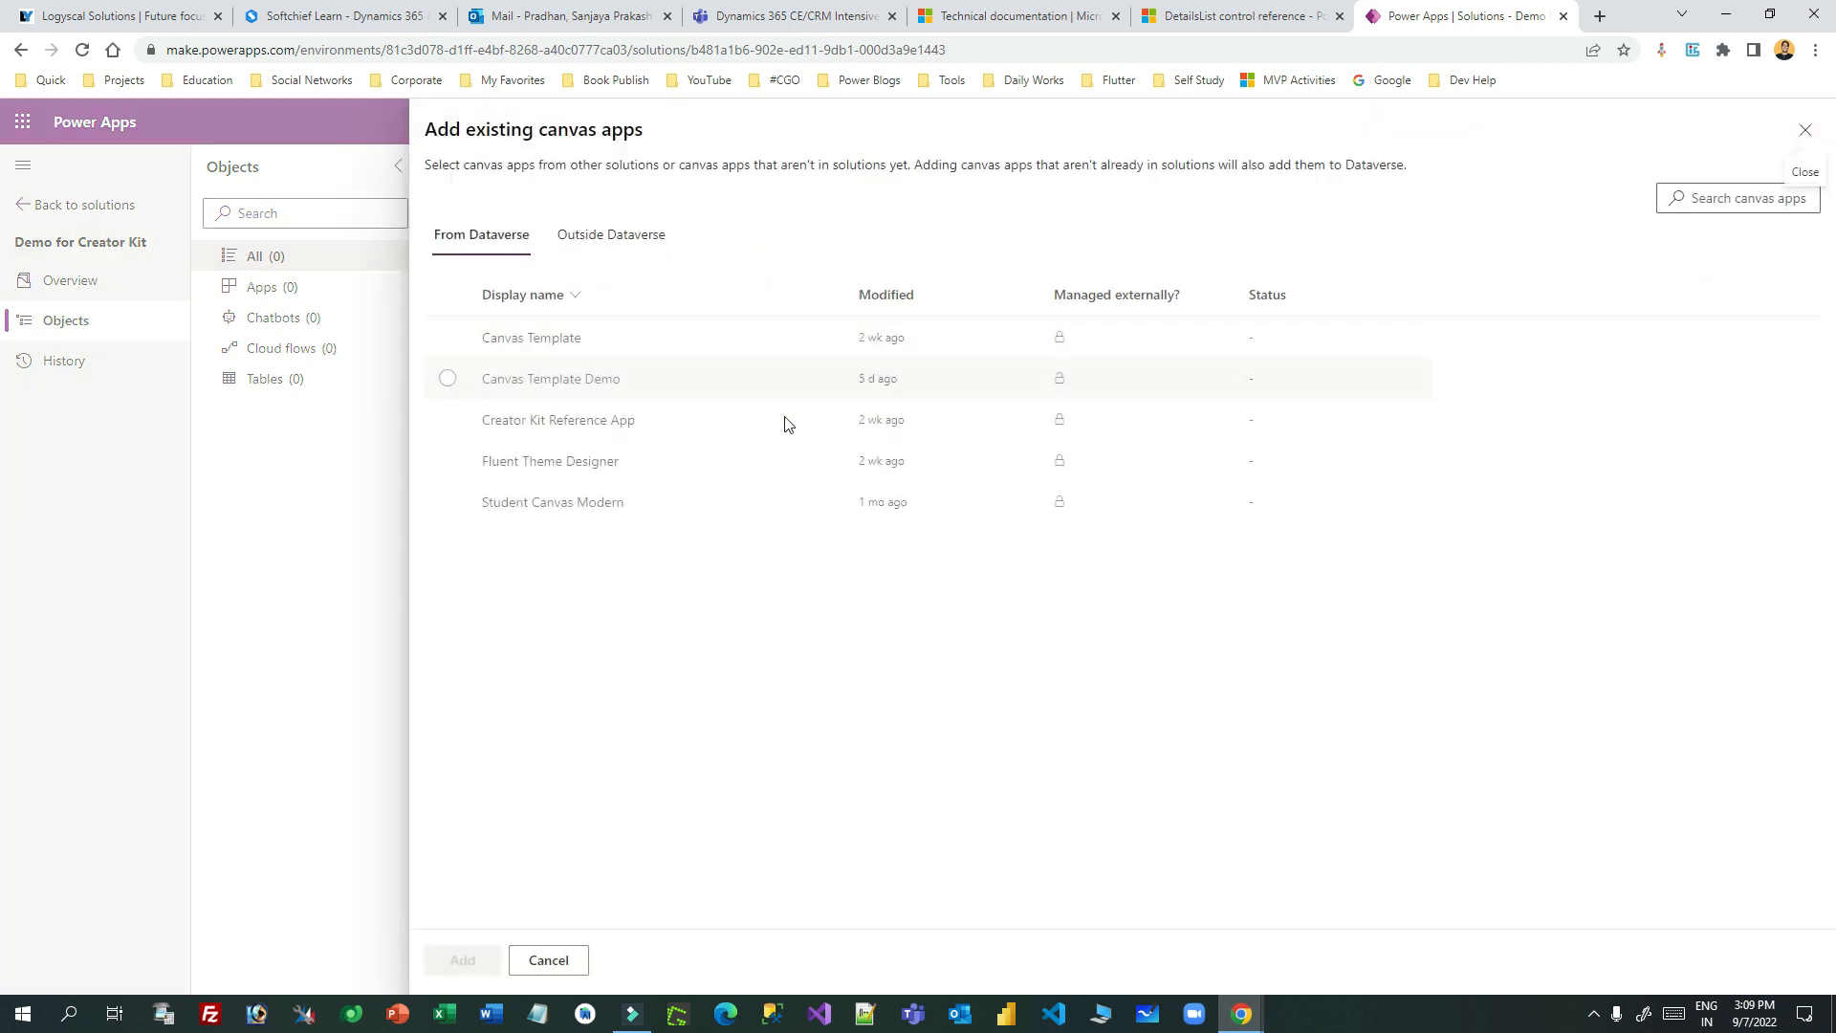
click(448, 336)
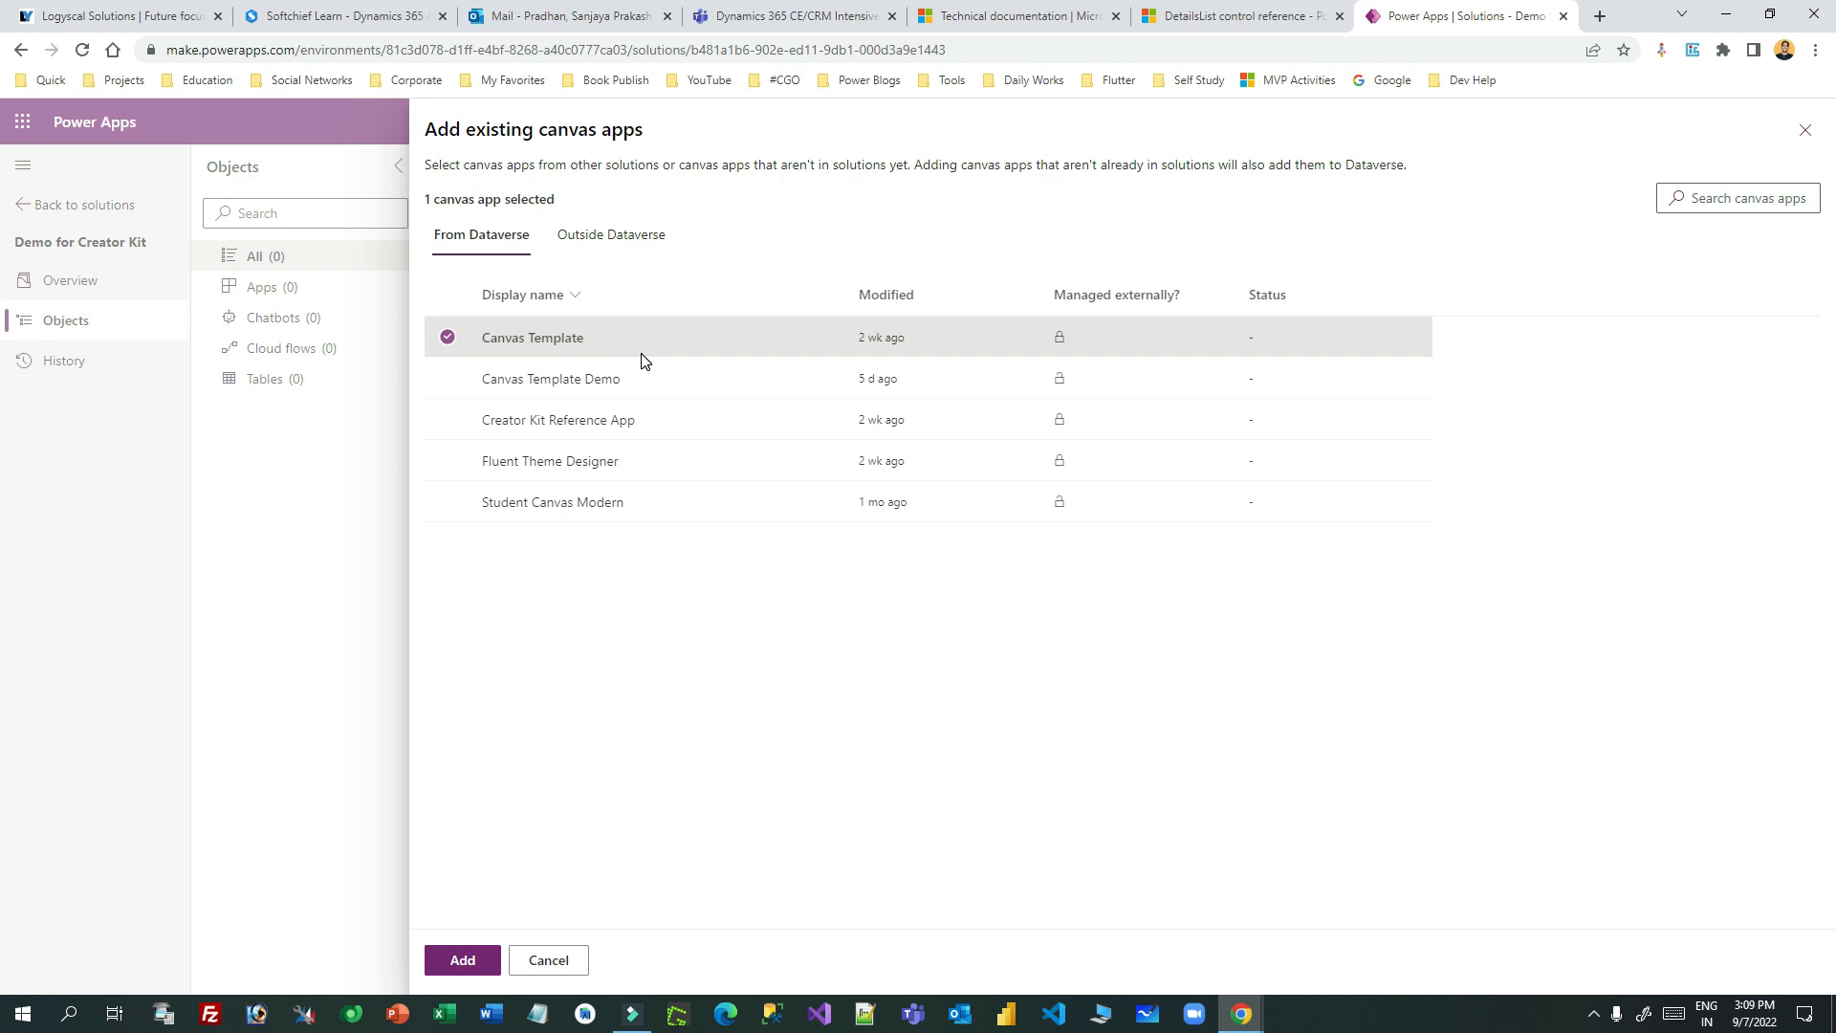
click(1806, 130)
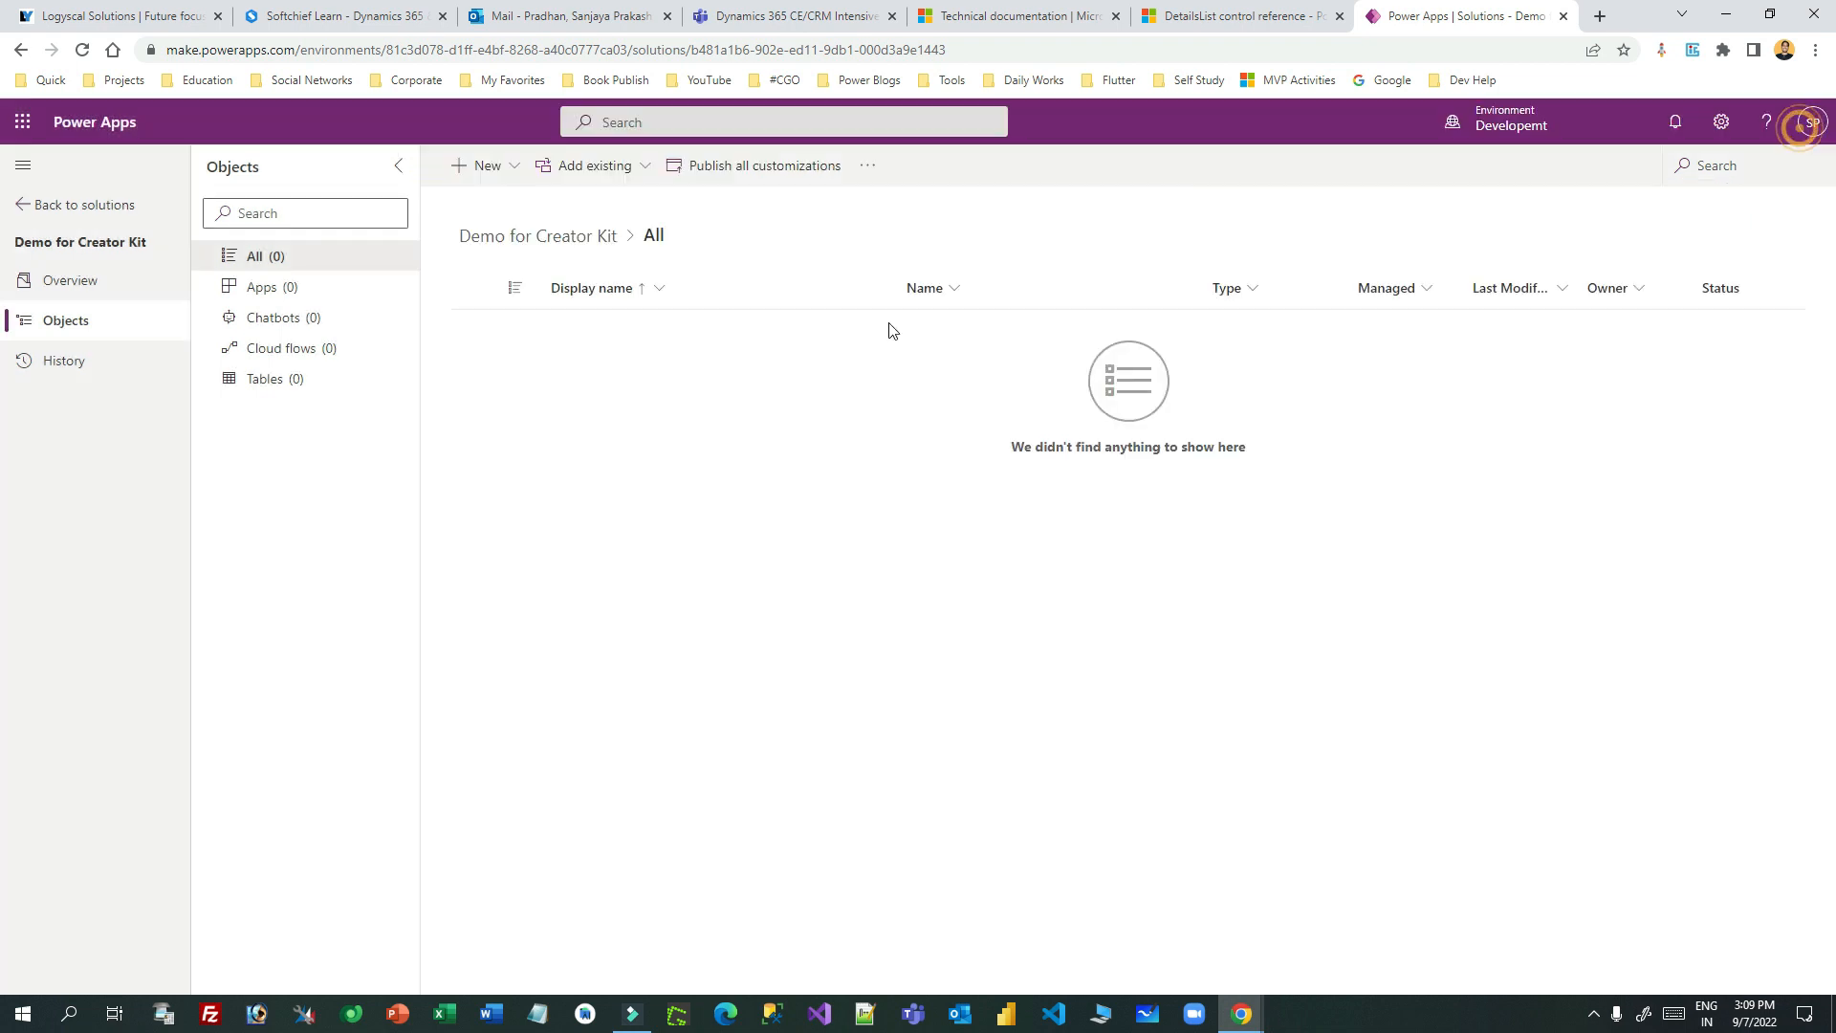
- Add Custom Page Template through Add existing > App > Page, giving the solution 1 object
click(521, 171)
click(591, 166)
mouse_move(647, 247)
click(778, 308)
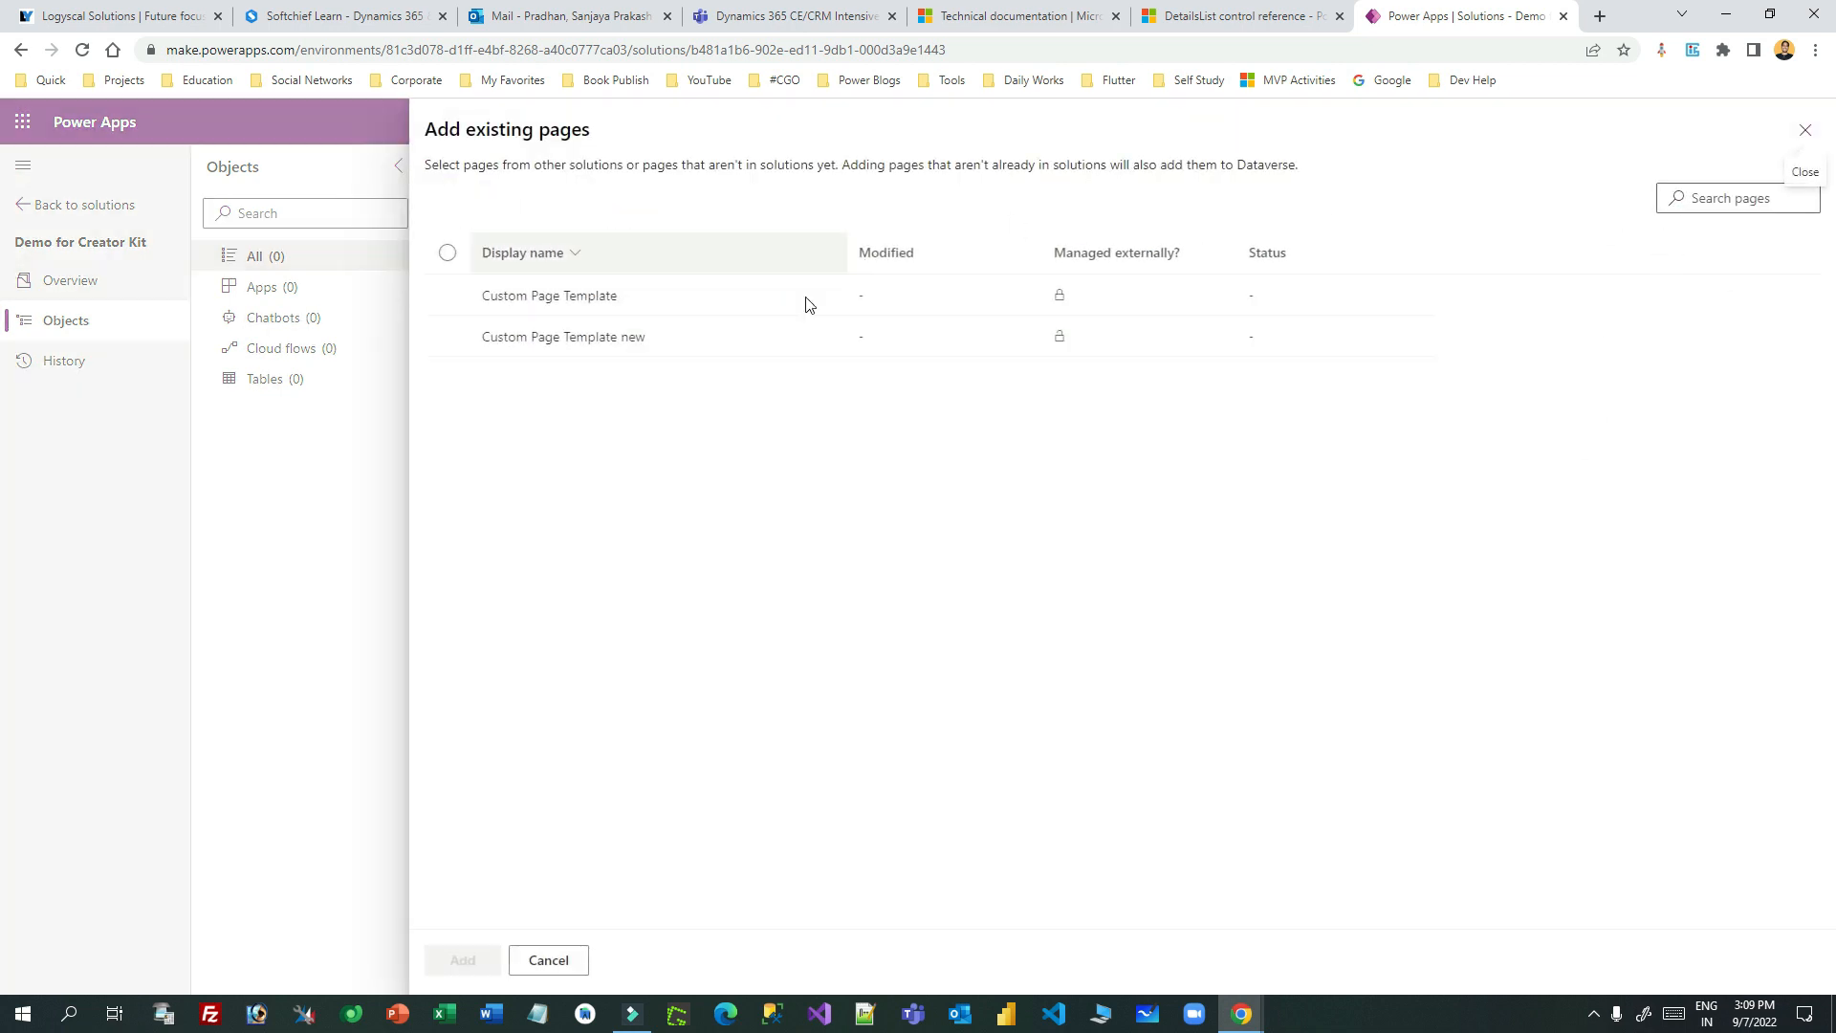
click(448, 296)
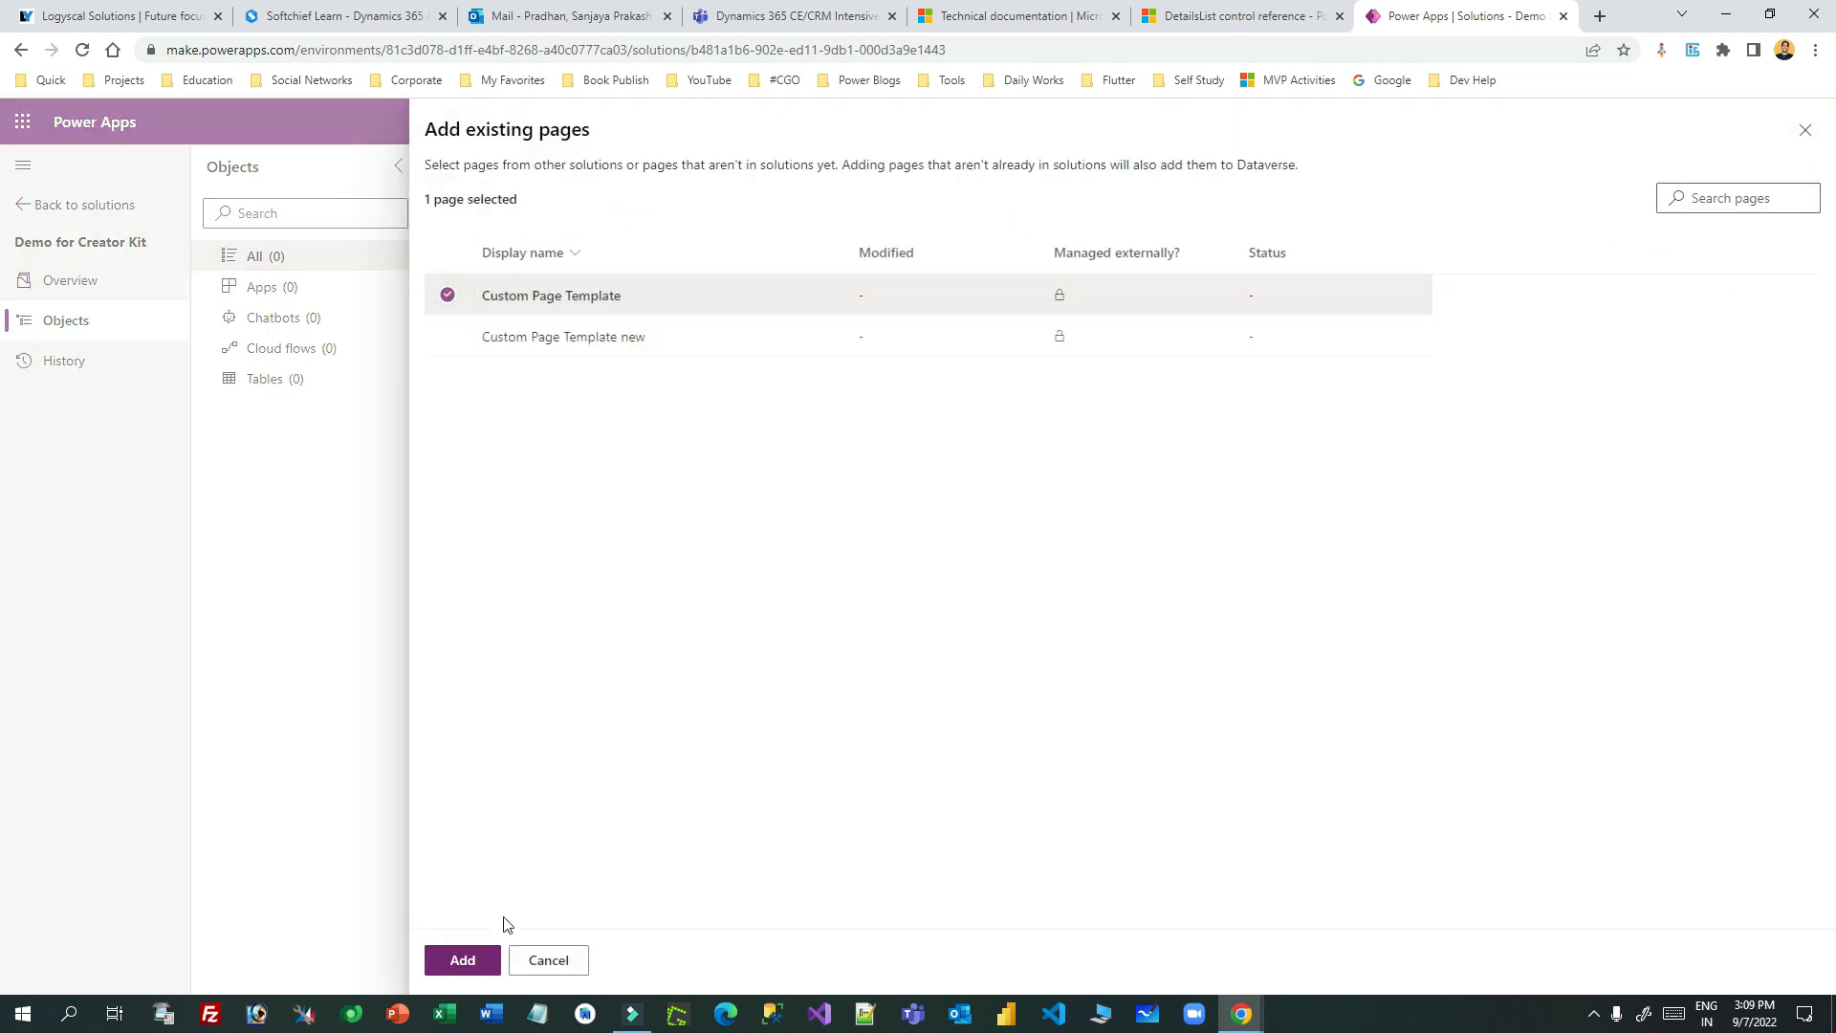
click(471, 958)
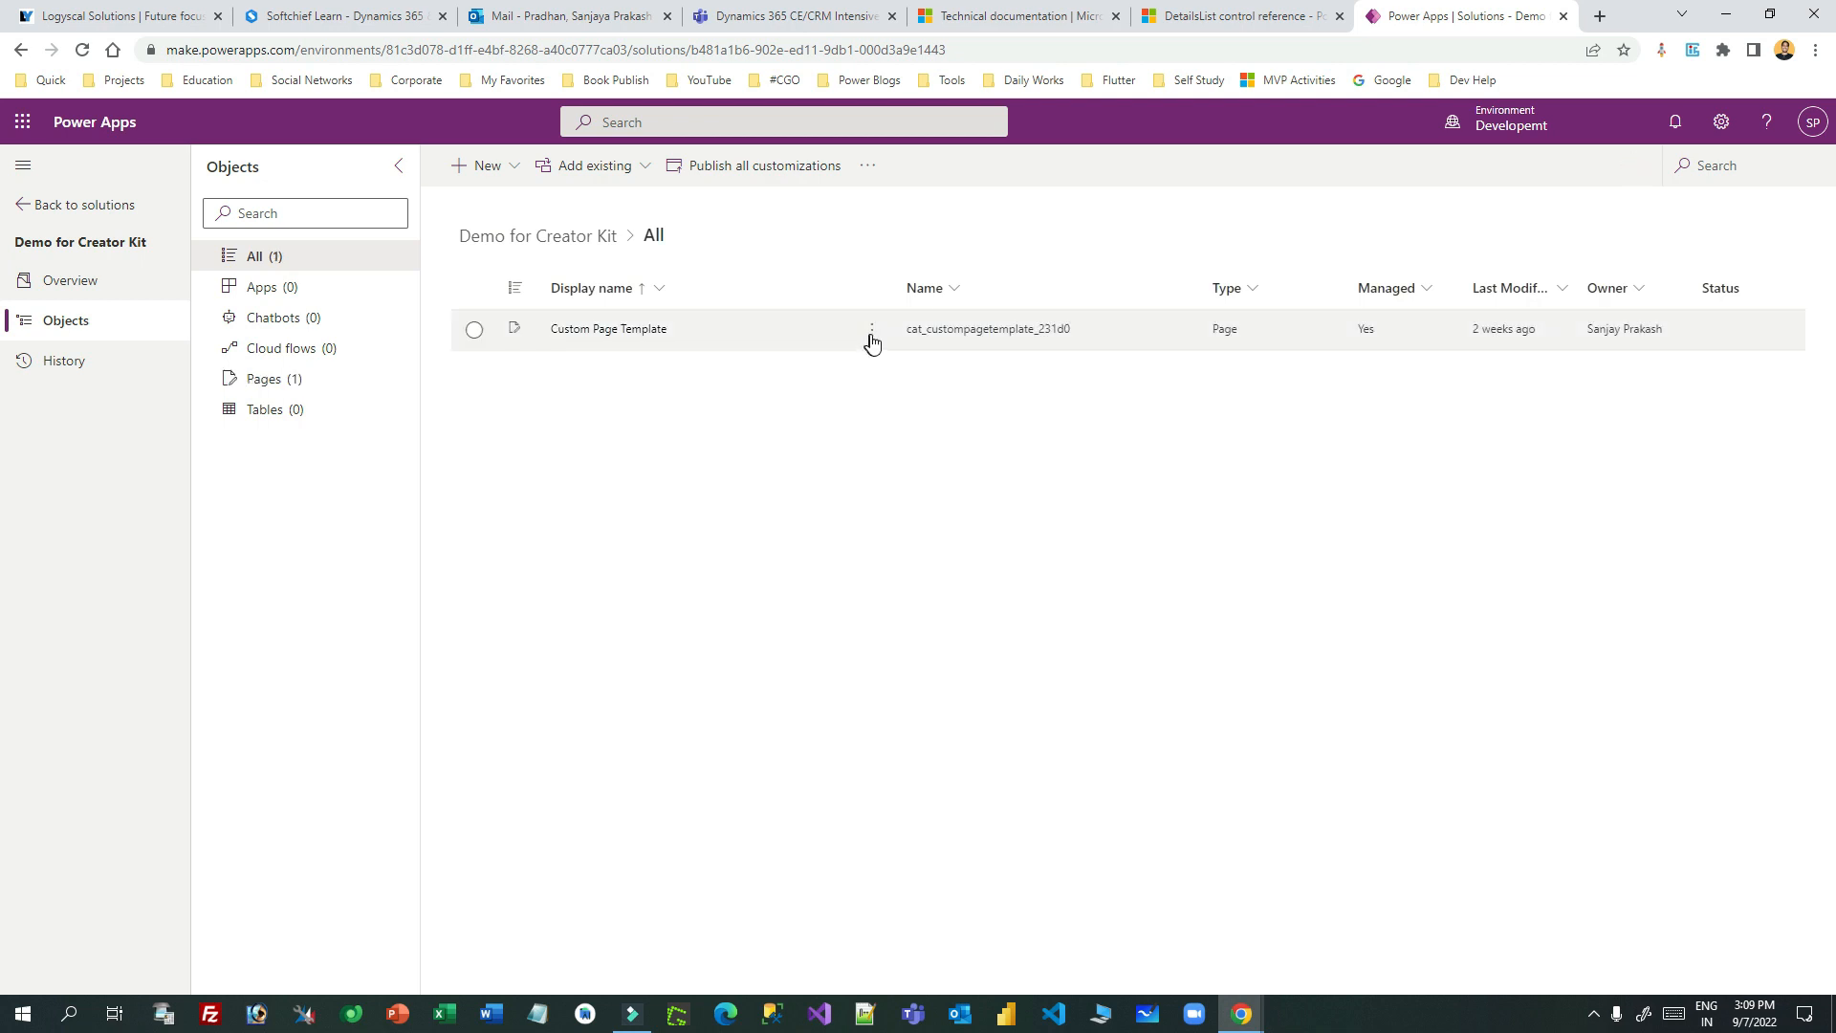
- Open Custom Page Template in the canvas editor, accepting the unsafe code warning
click(872, 335)
click(895, 365)
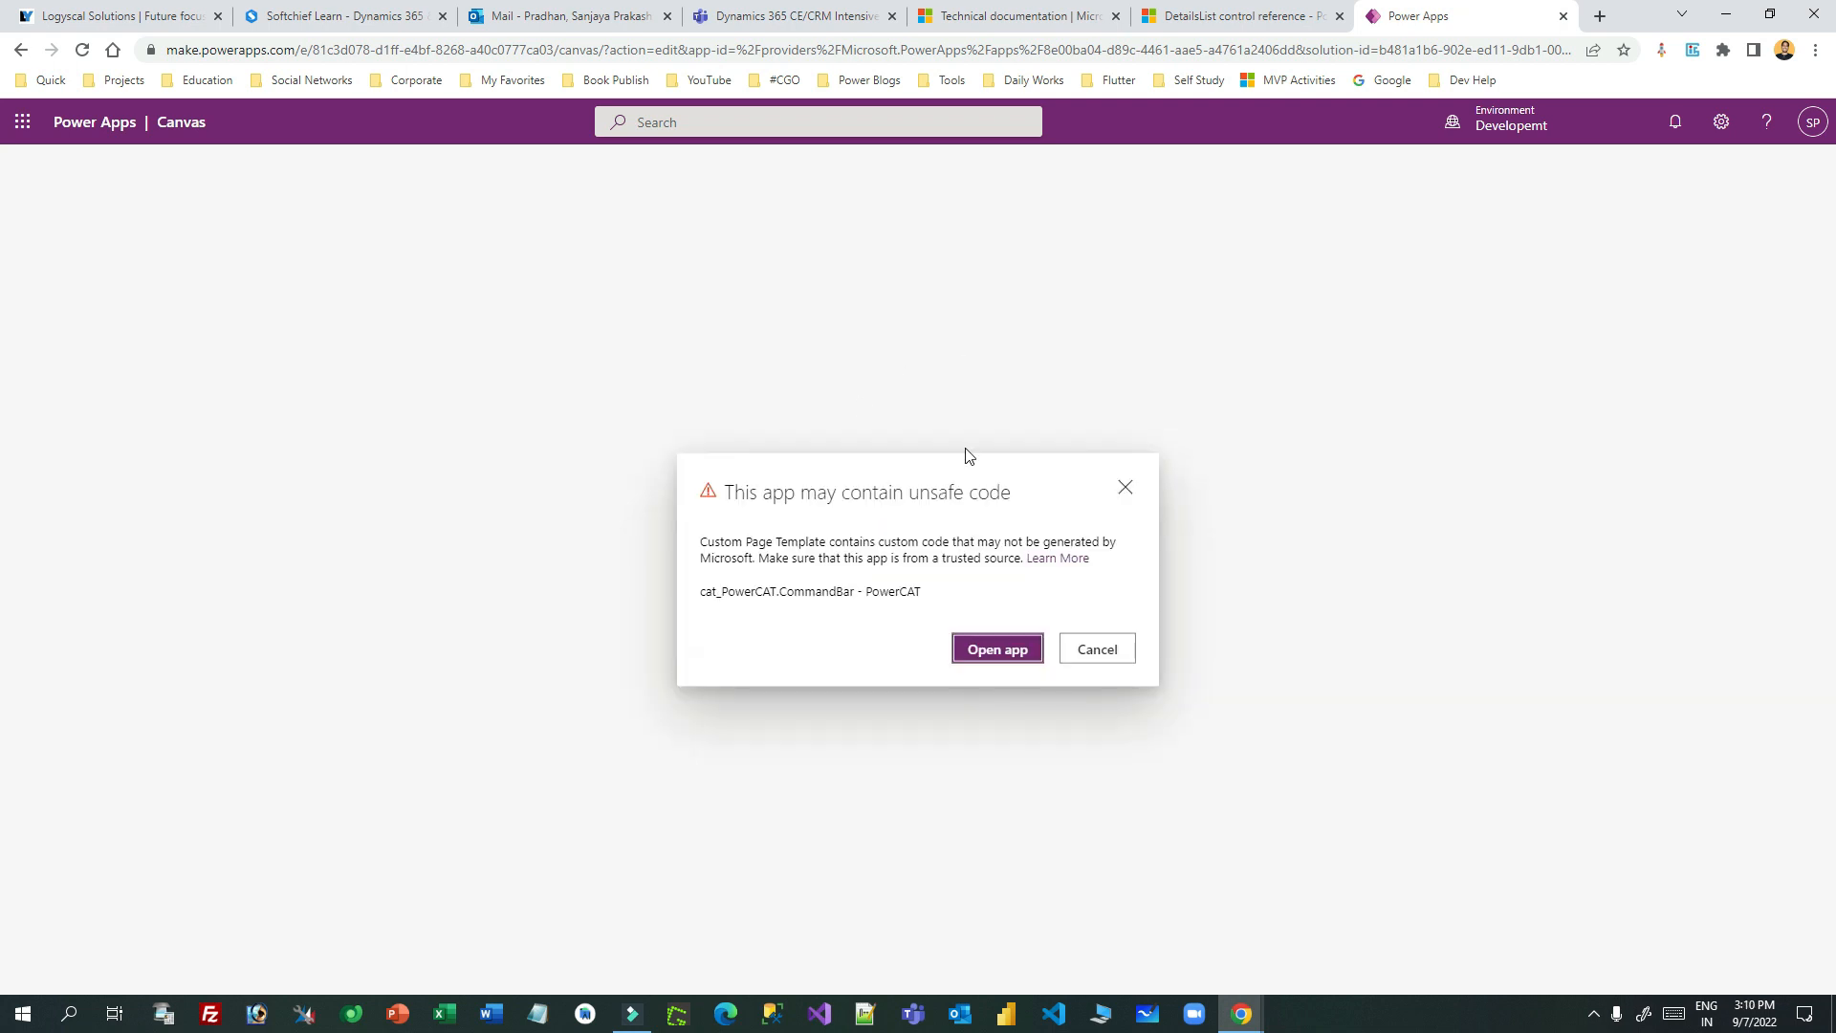
click(996, 649)
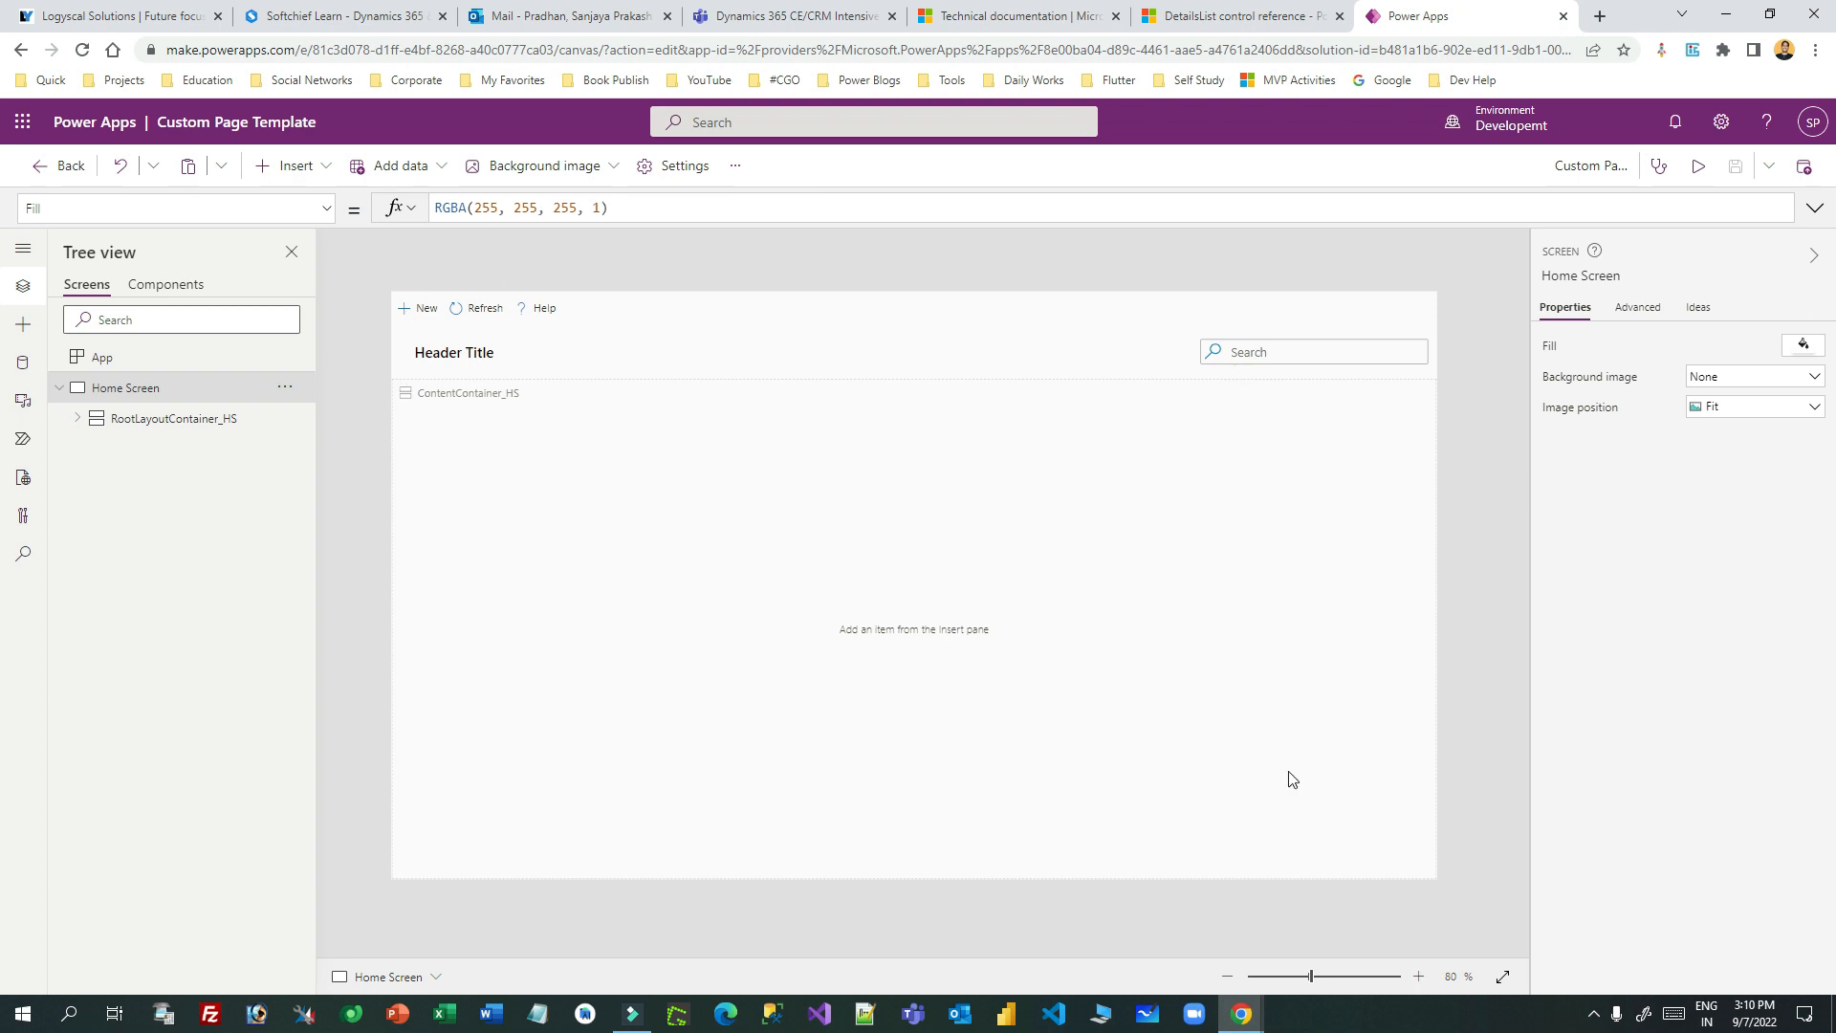
- Save a copy of the page under the name 'Custom Page Softchief'
click(1770, 167)
click(1746, 242)
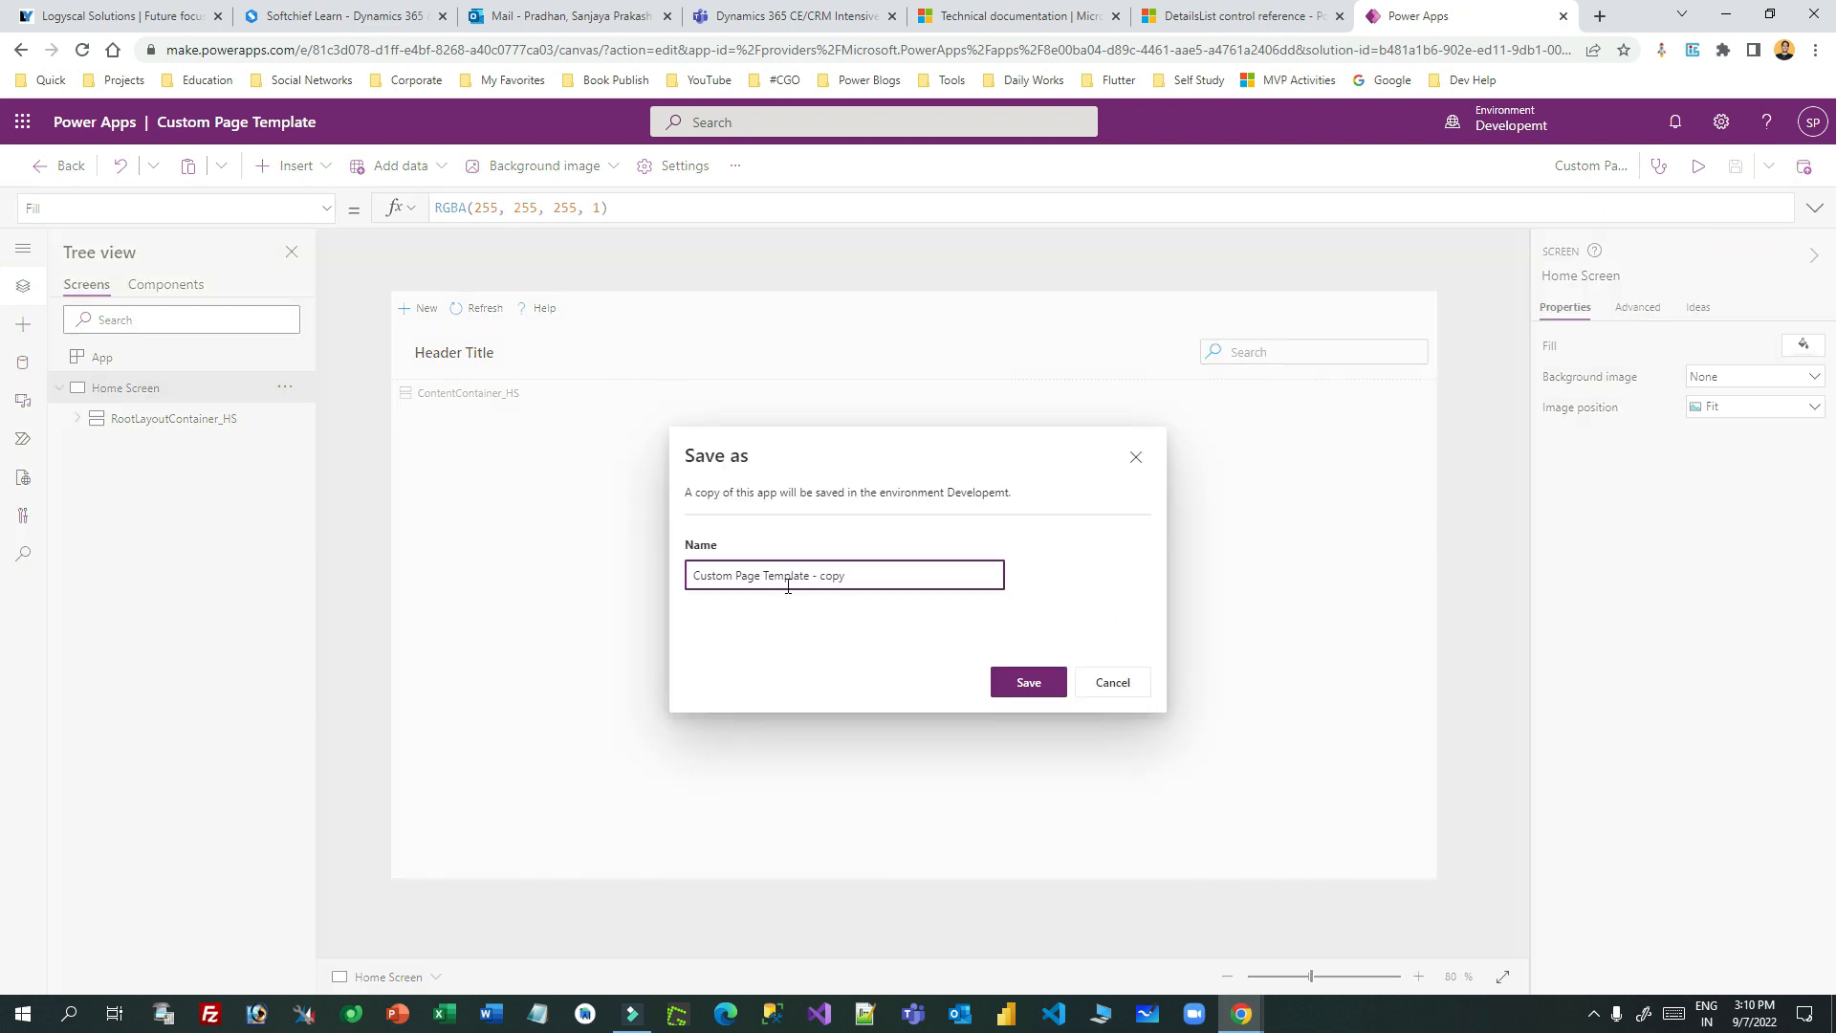
drag(764, 574, 931, 587)
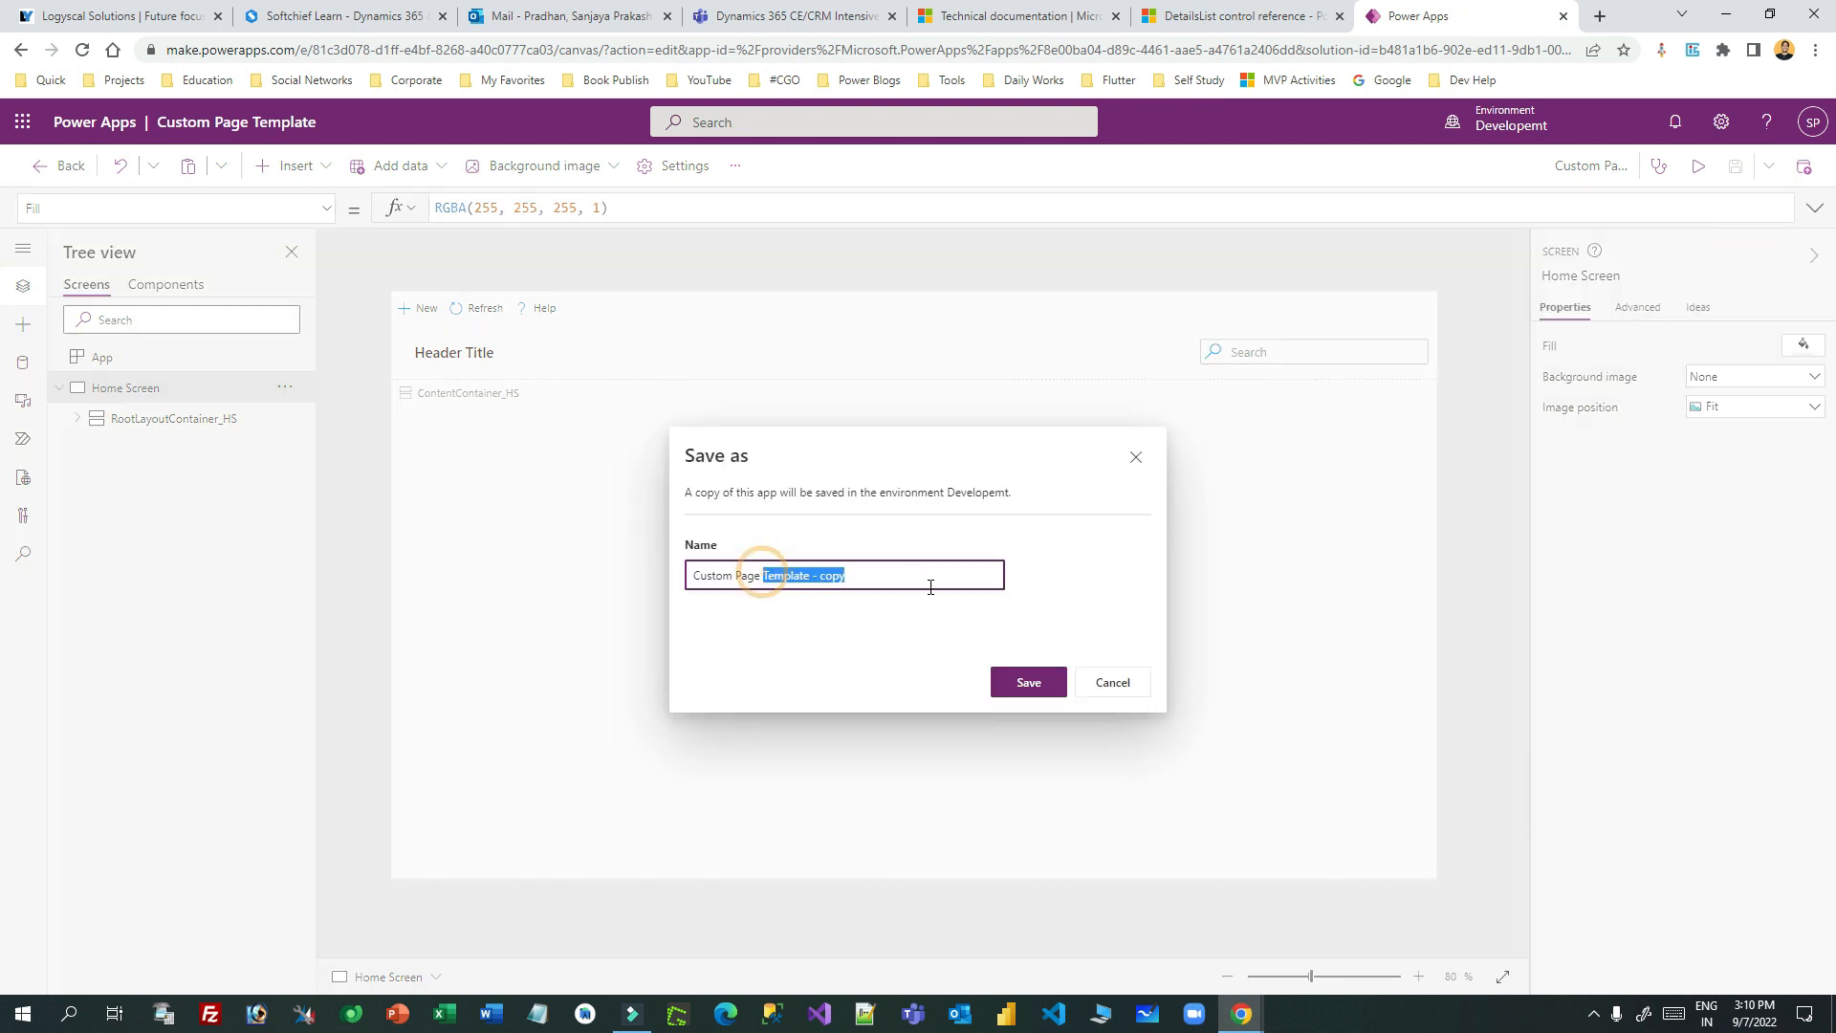
text(Sa)
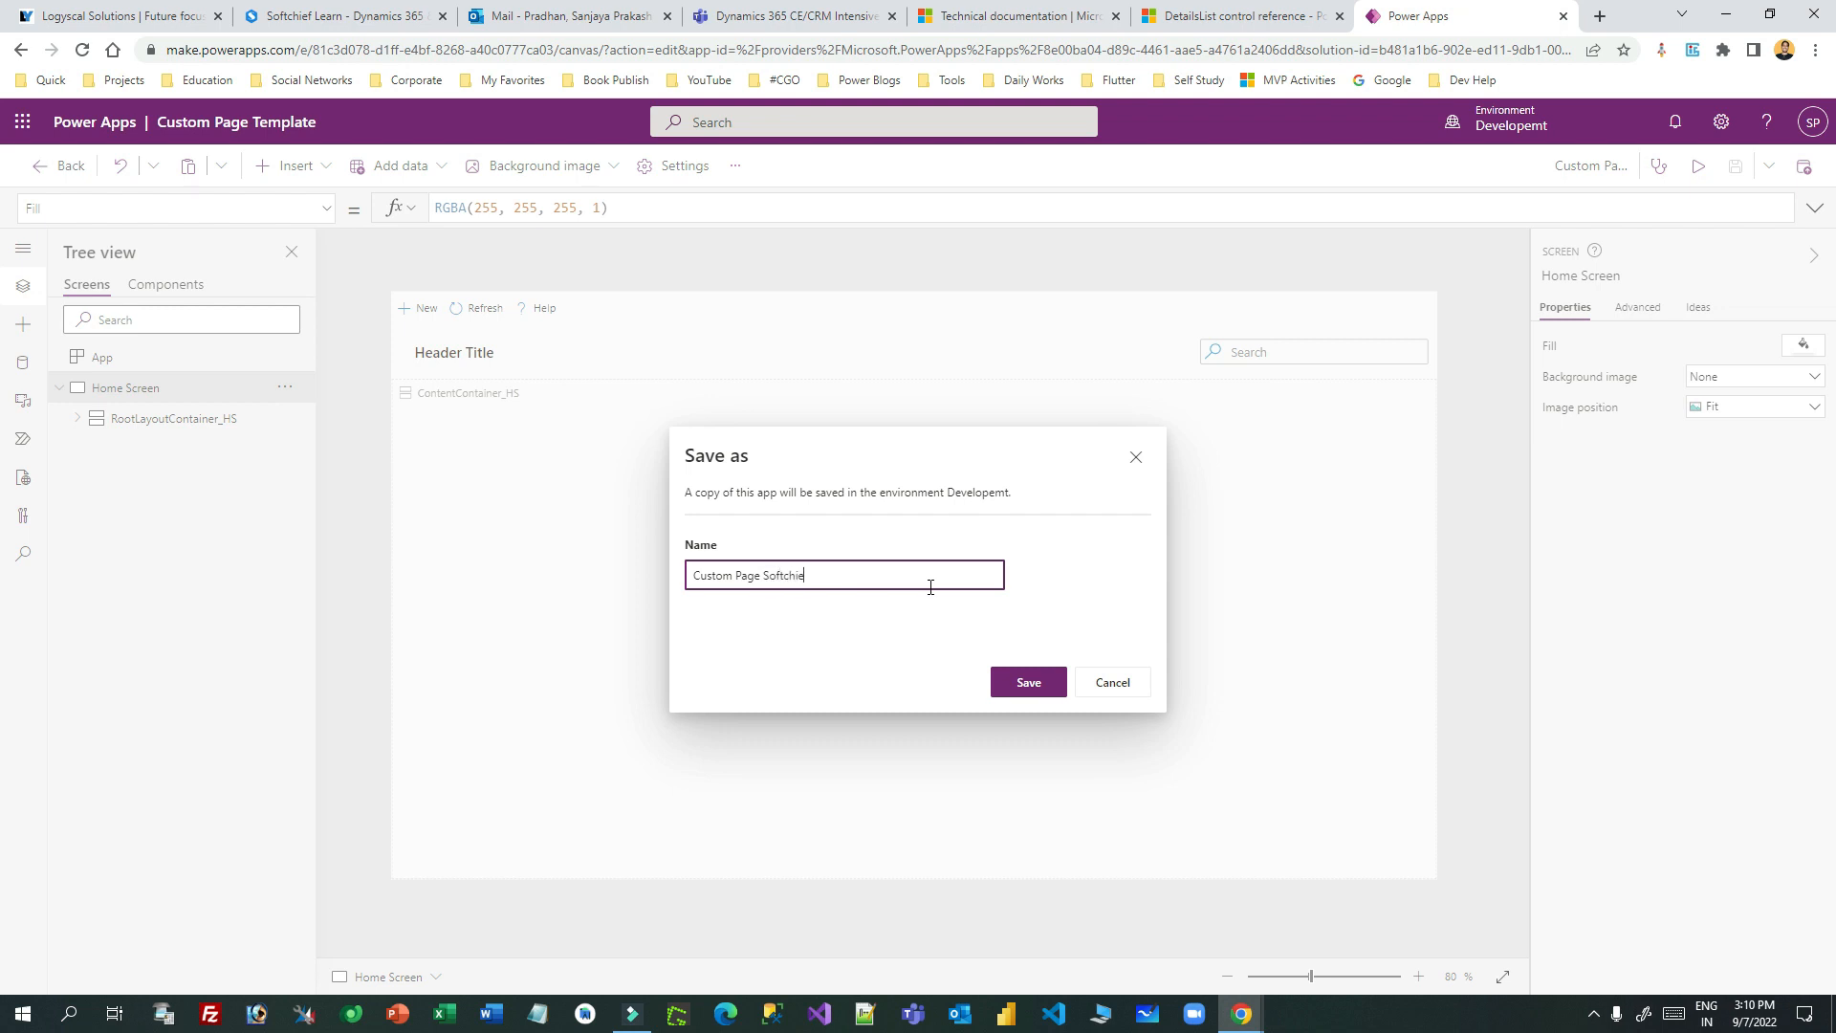
click(1031, 685)
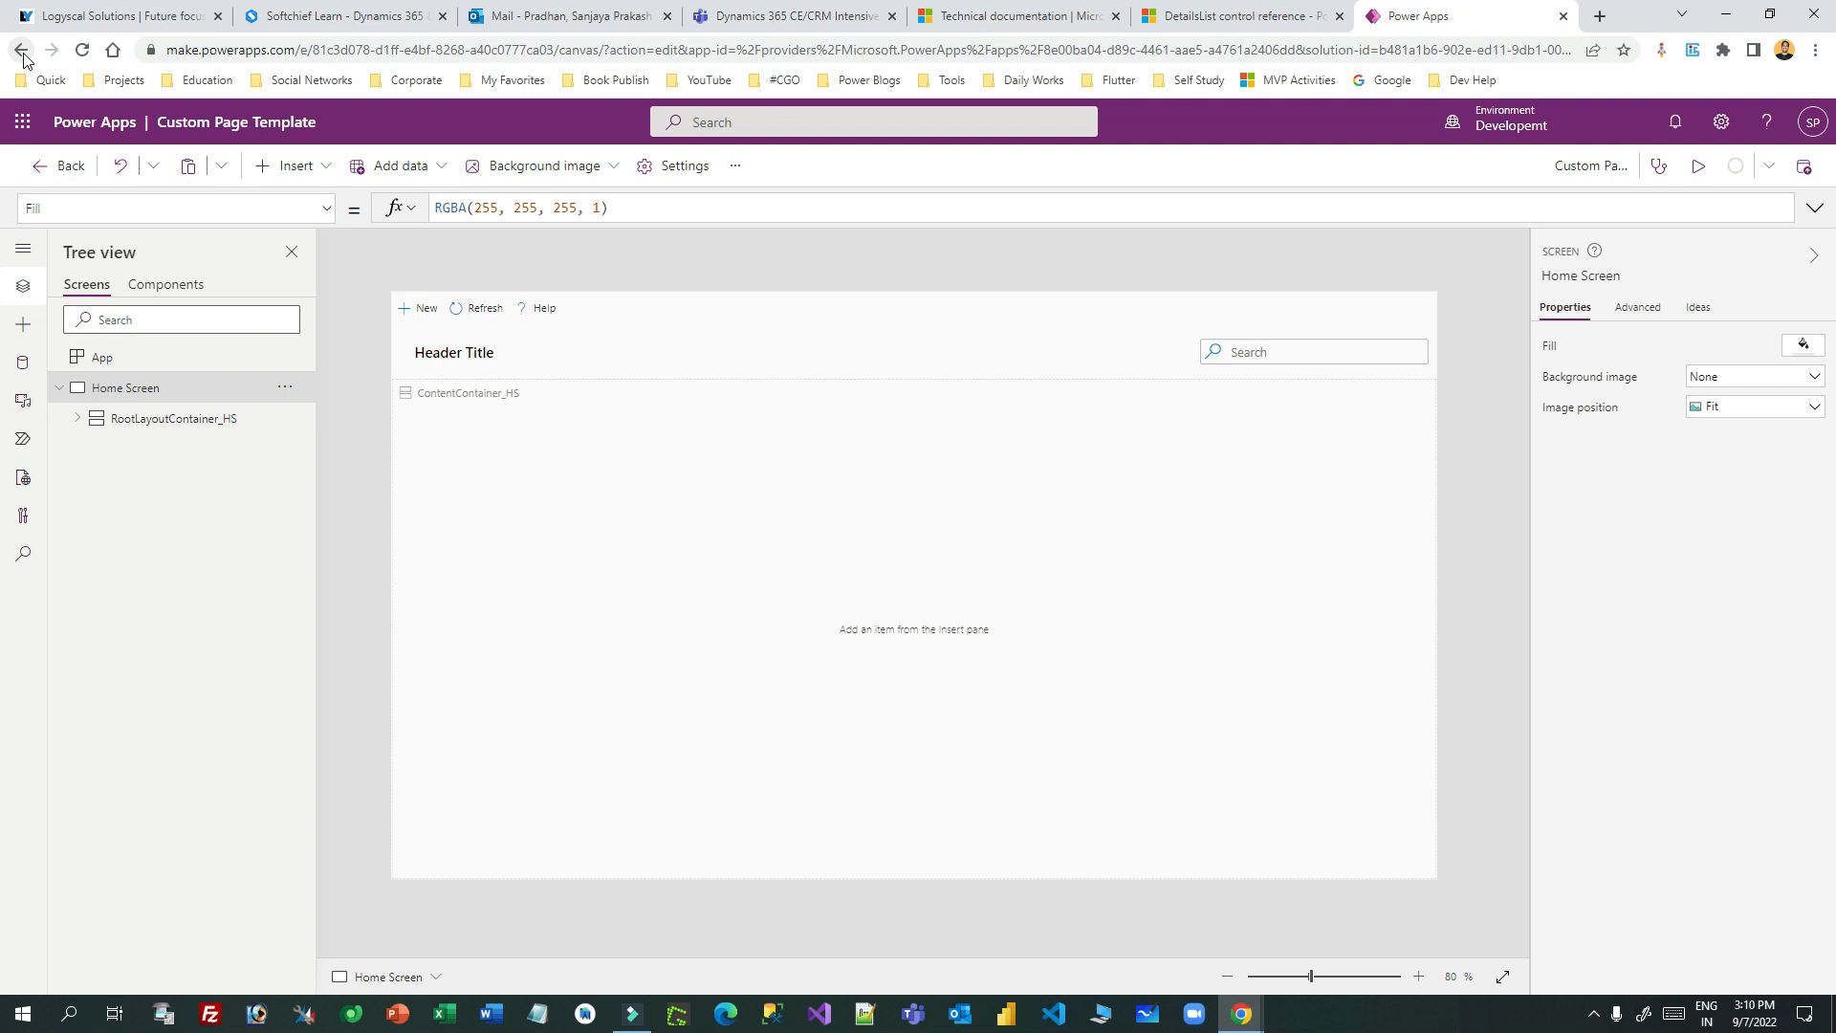
- Exit the page editor with Don't save and return to the solution's objects list
click(61, 166)
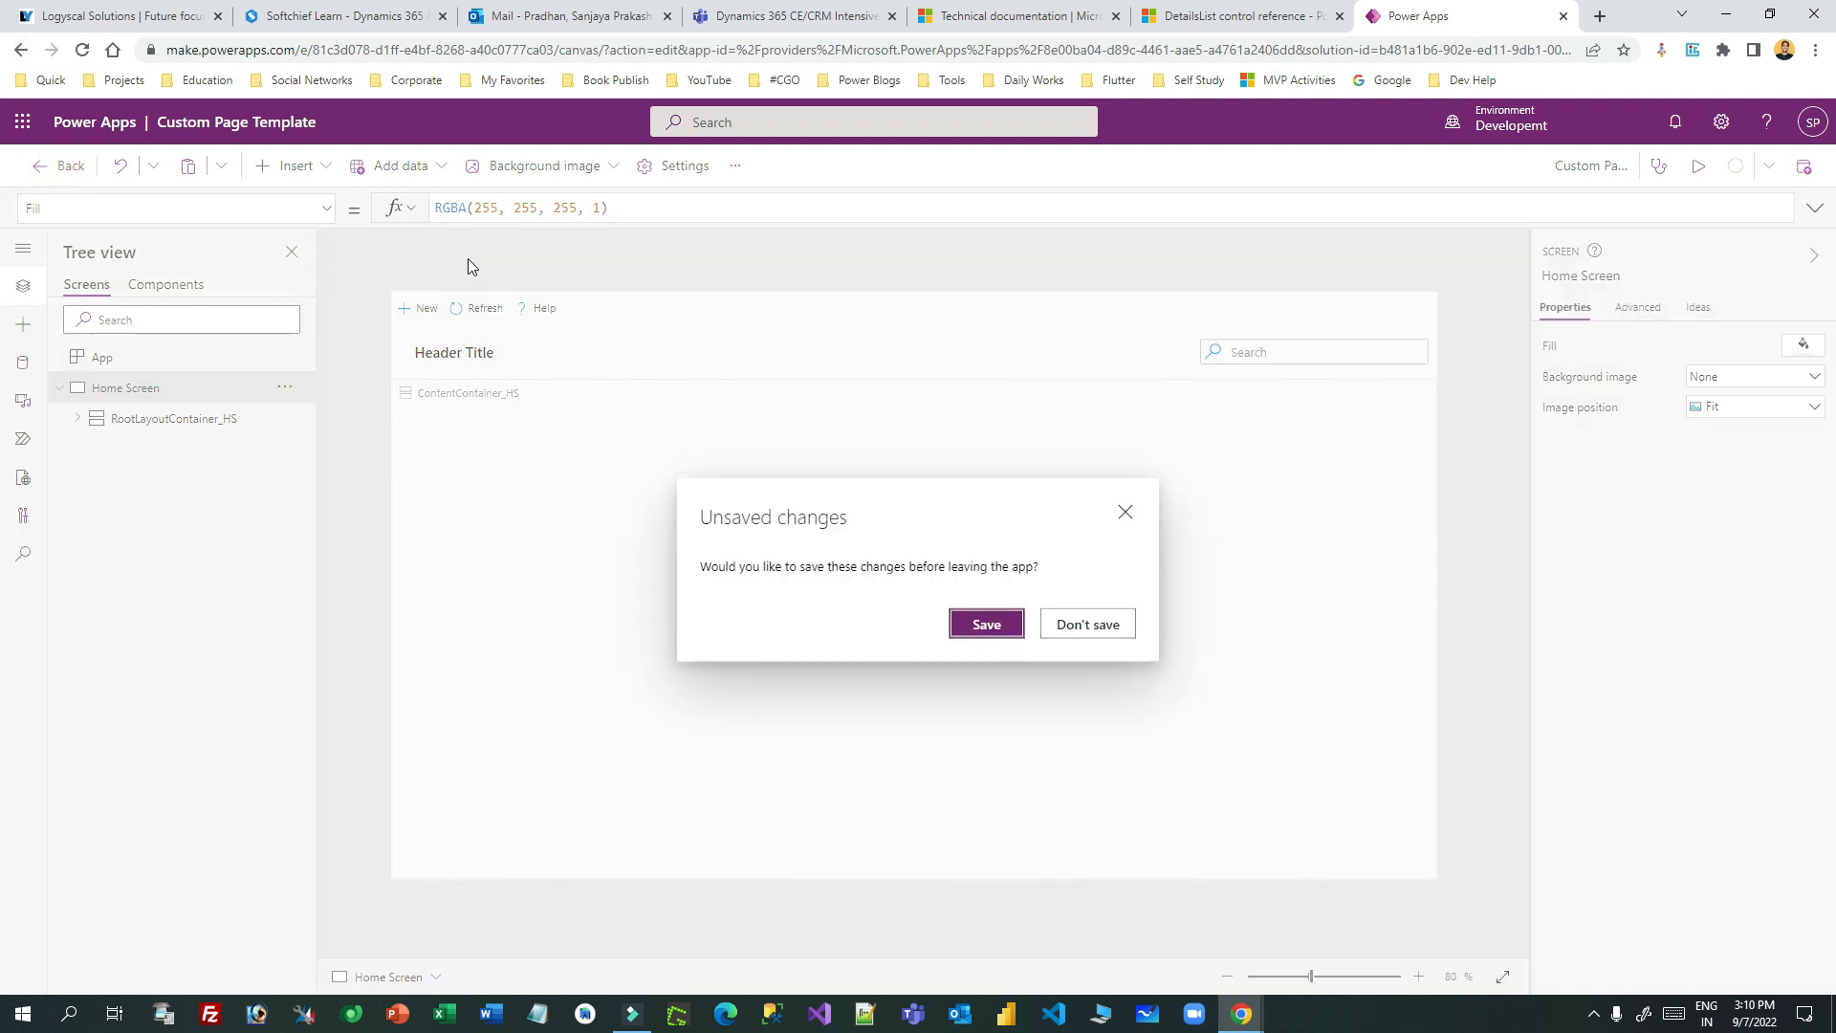
click(1091, 626)
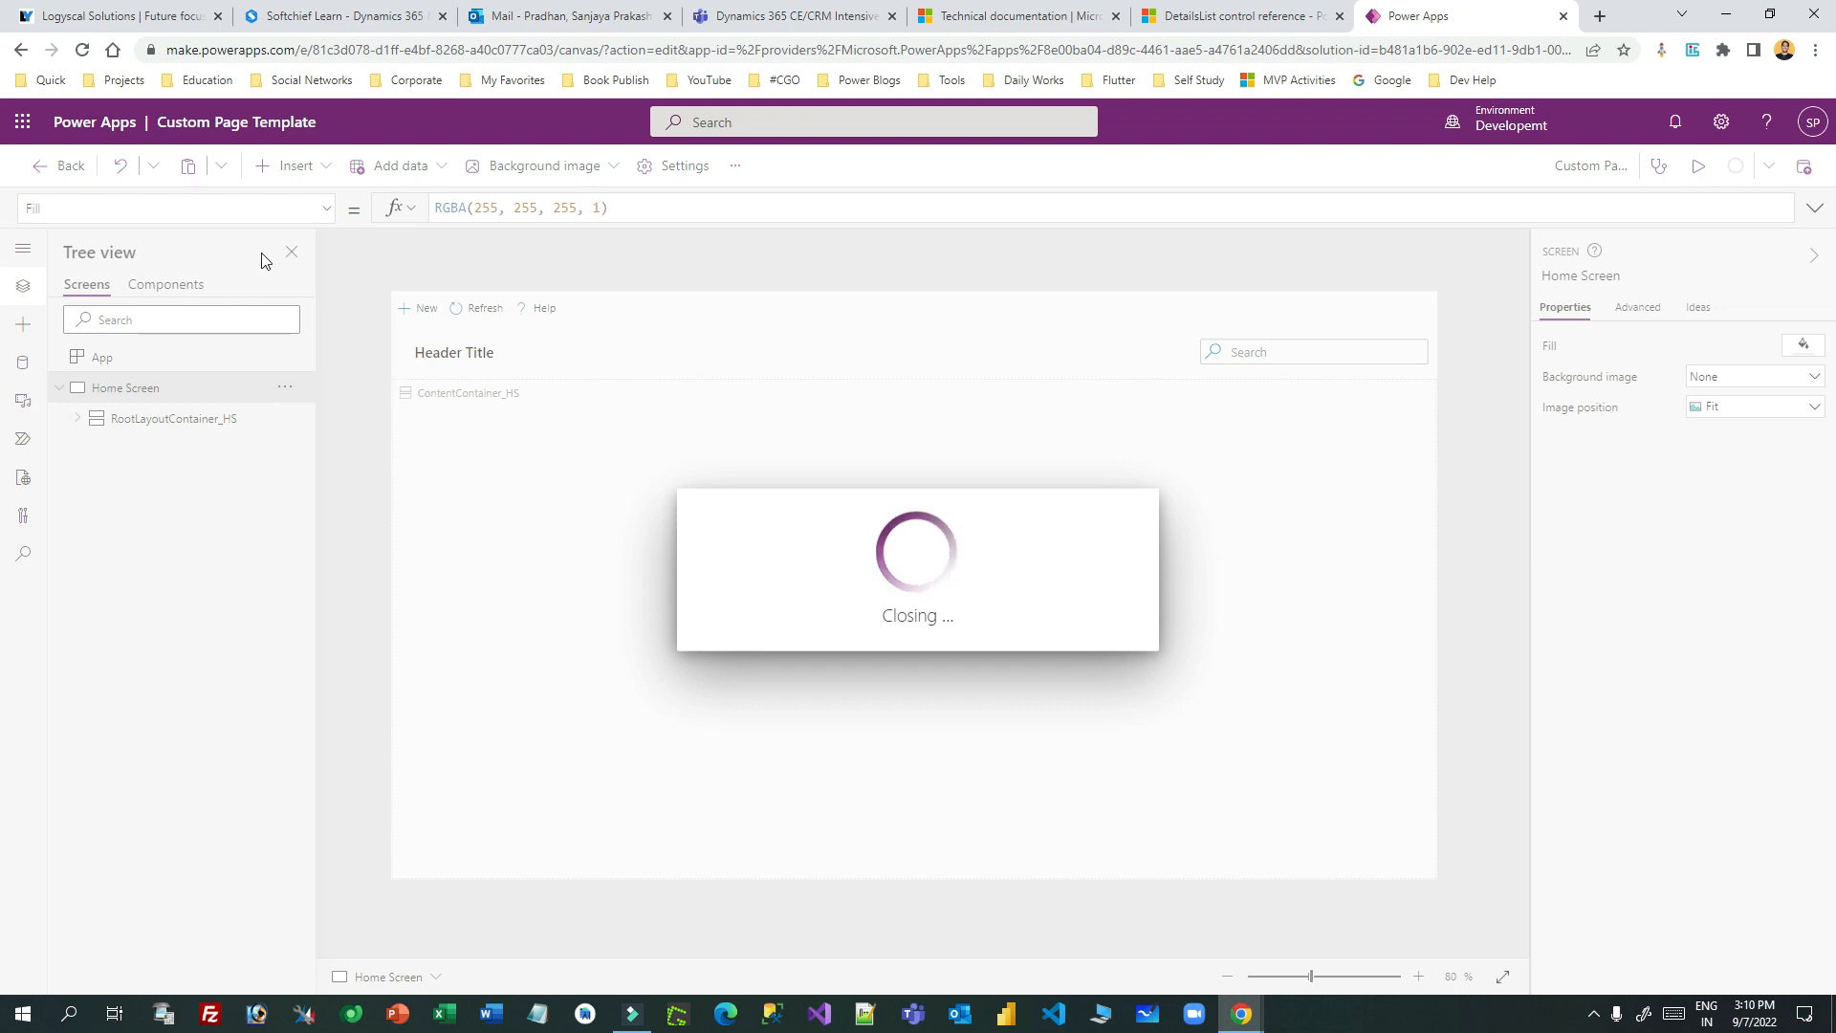
click(21, 50)
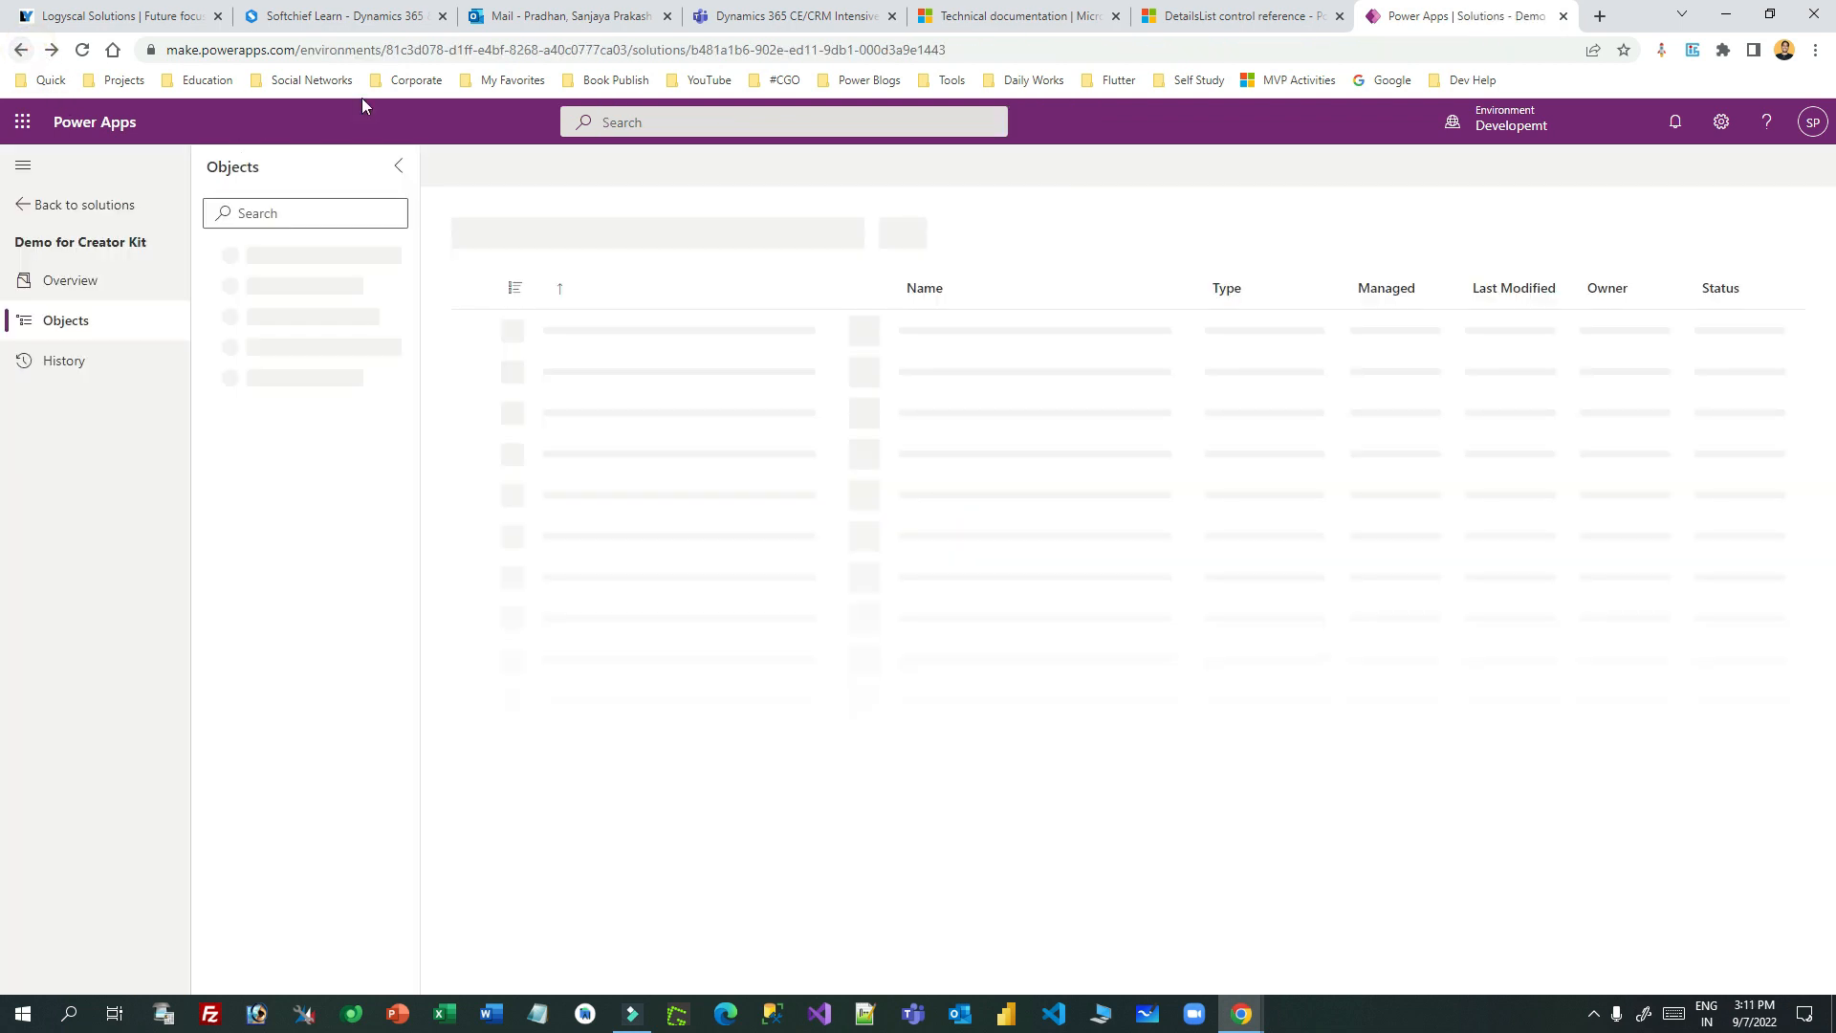
- Remove Custom Page Template from the Demo for Creator Kit solution
click(753, 629)
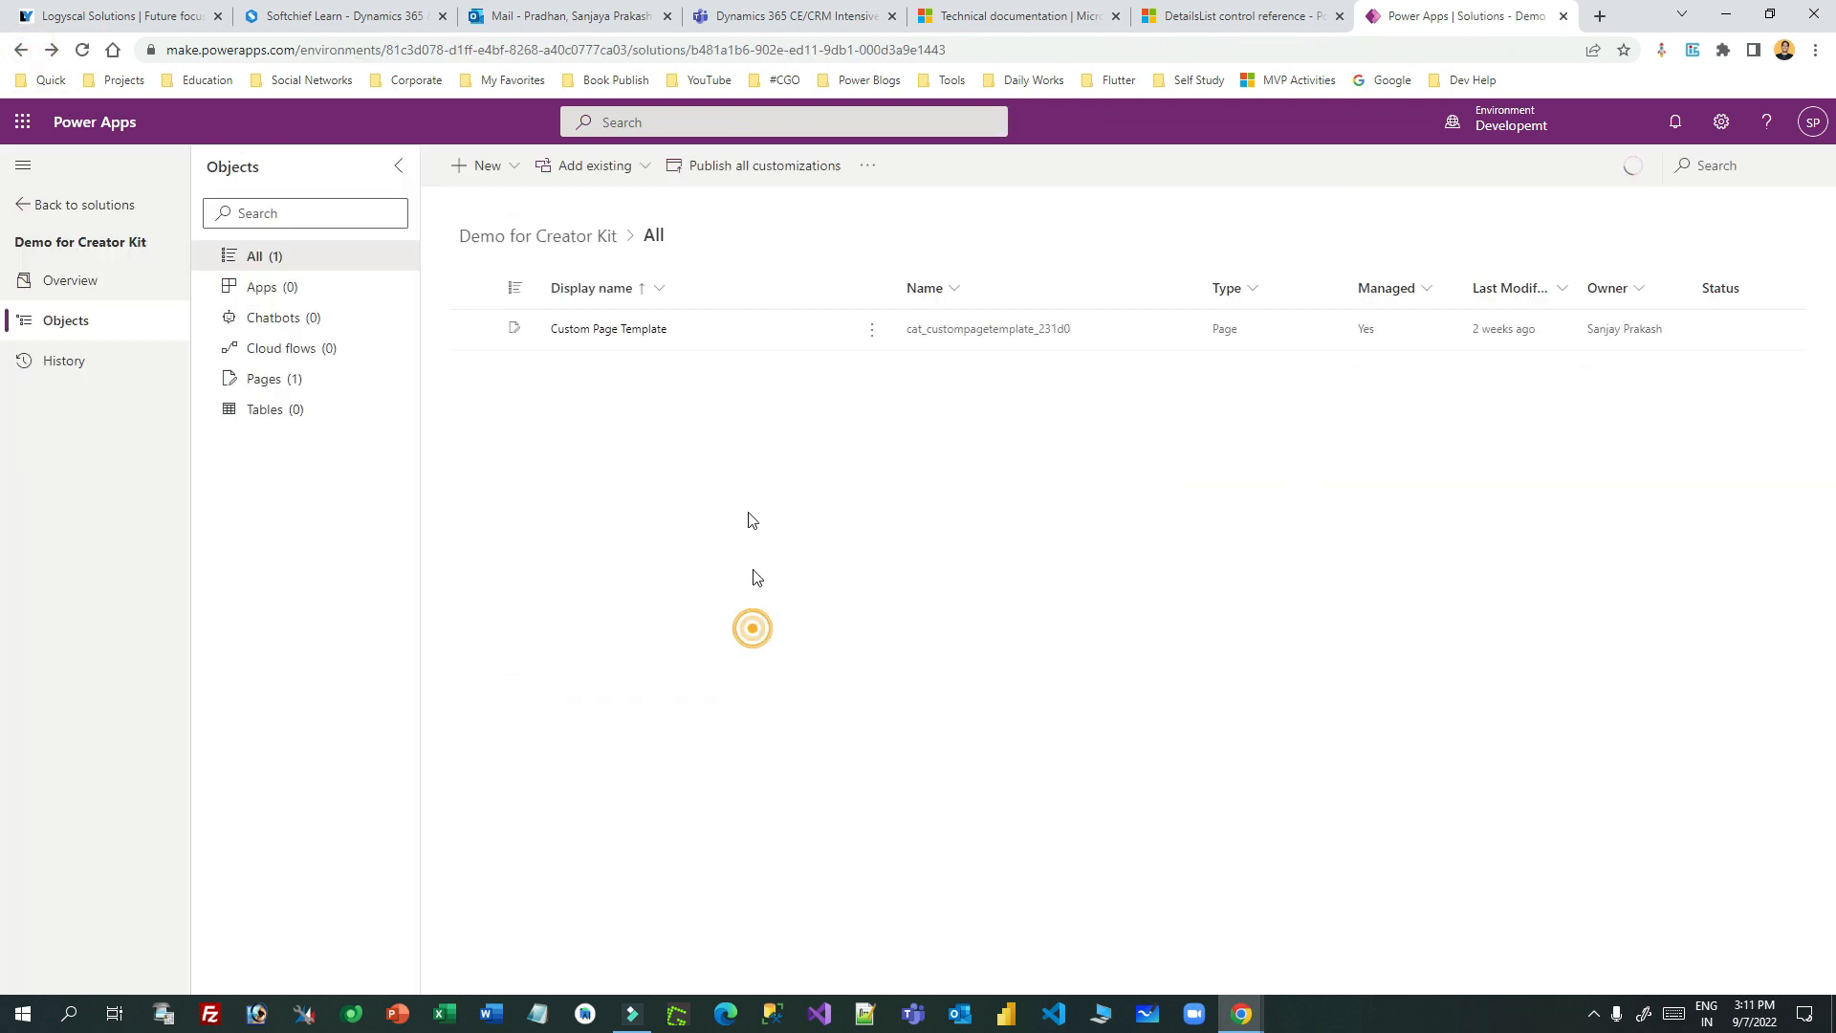
click(868, 166)
click(935, 450)
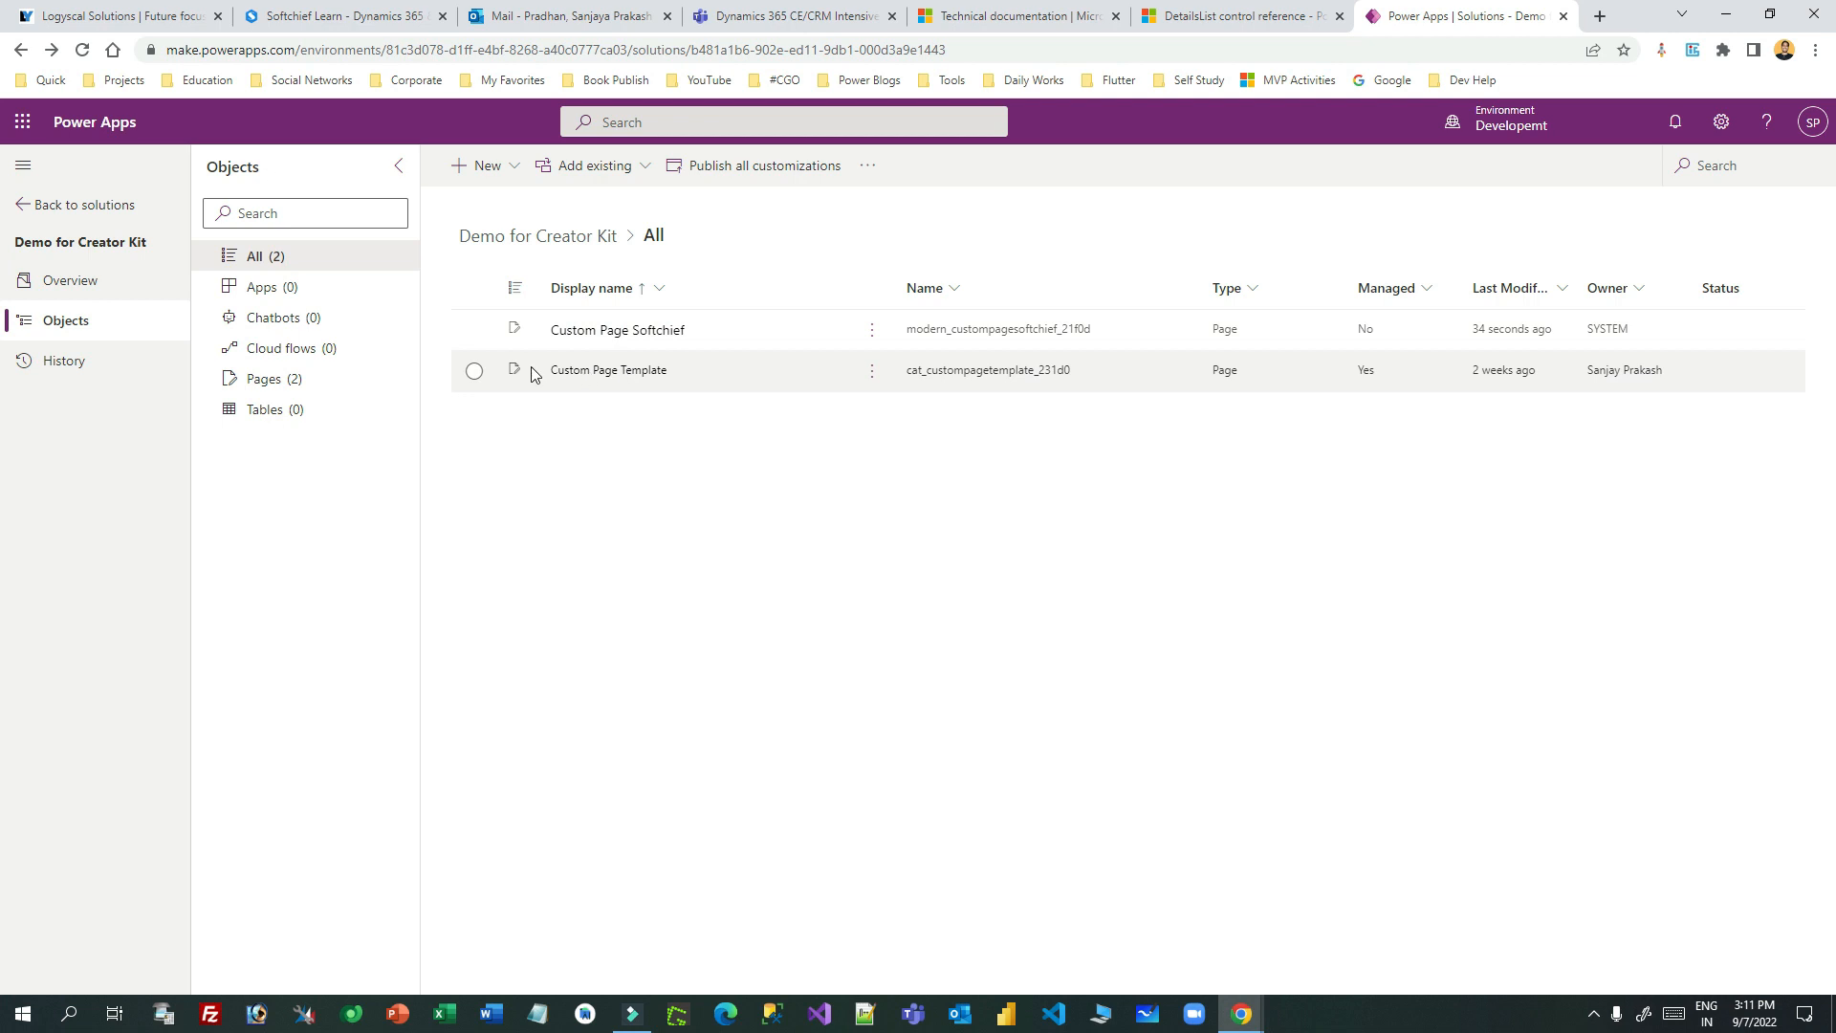
click(872, 373)
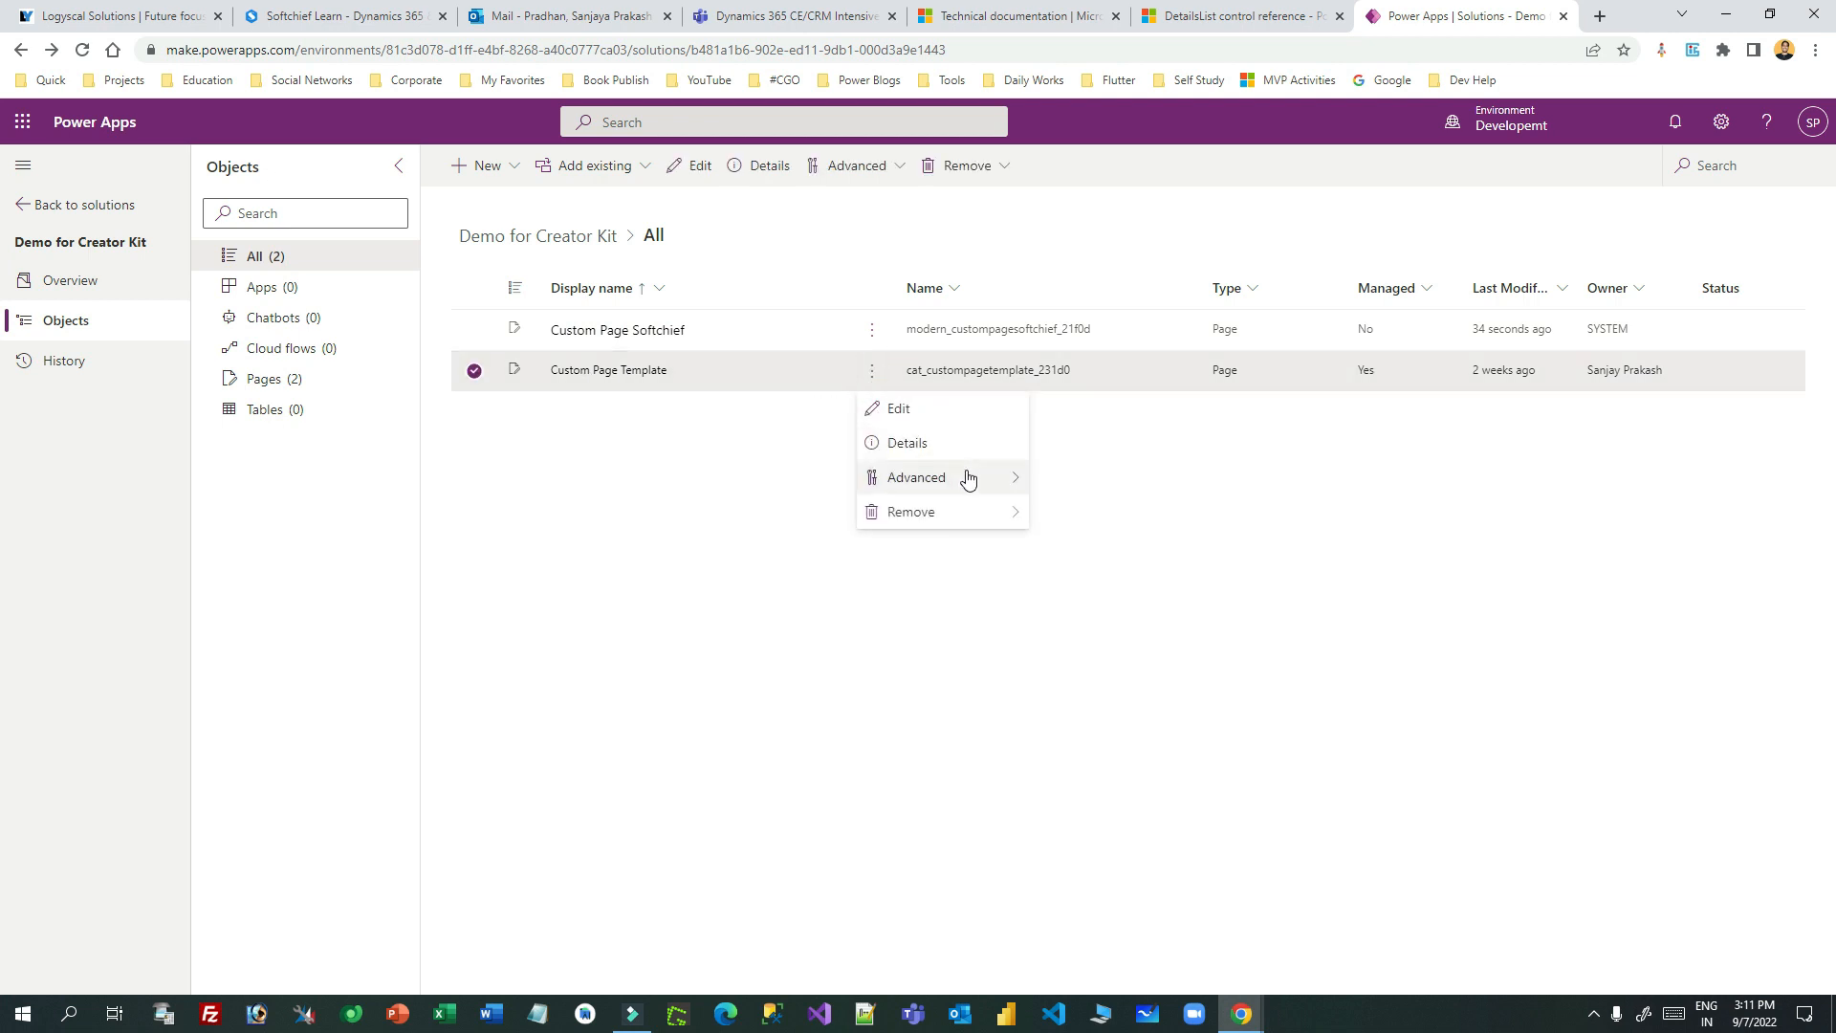
mouse_move(988, 529)
click(1128, 511)
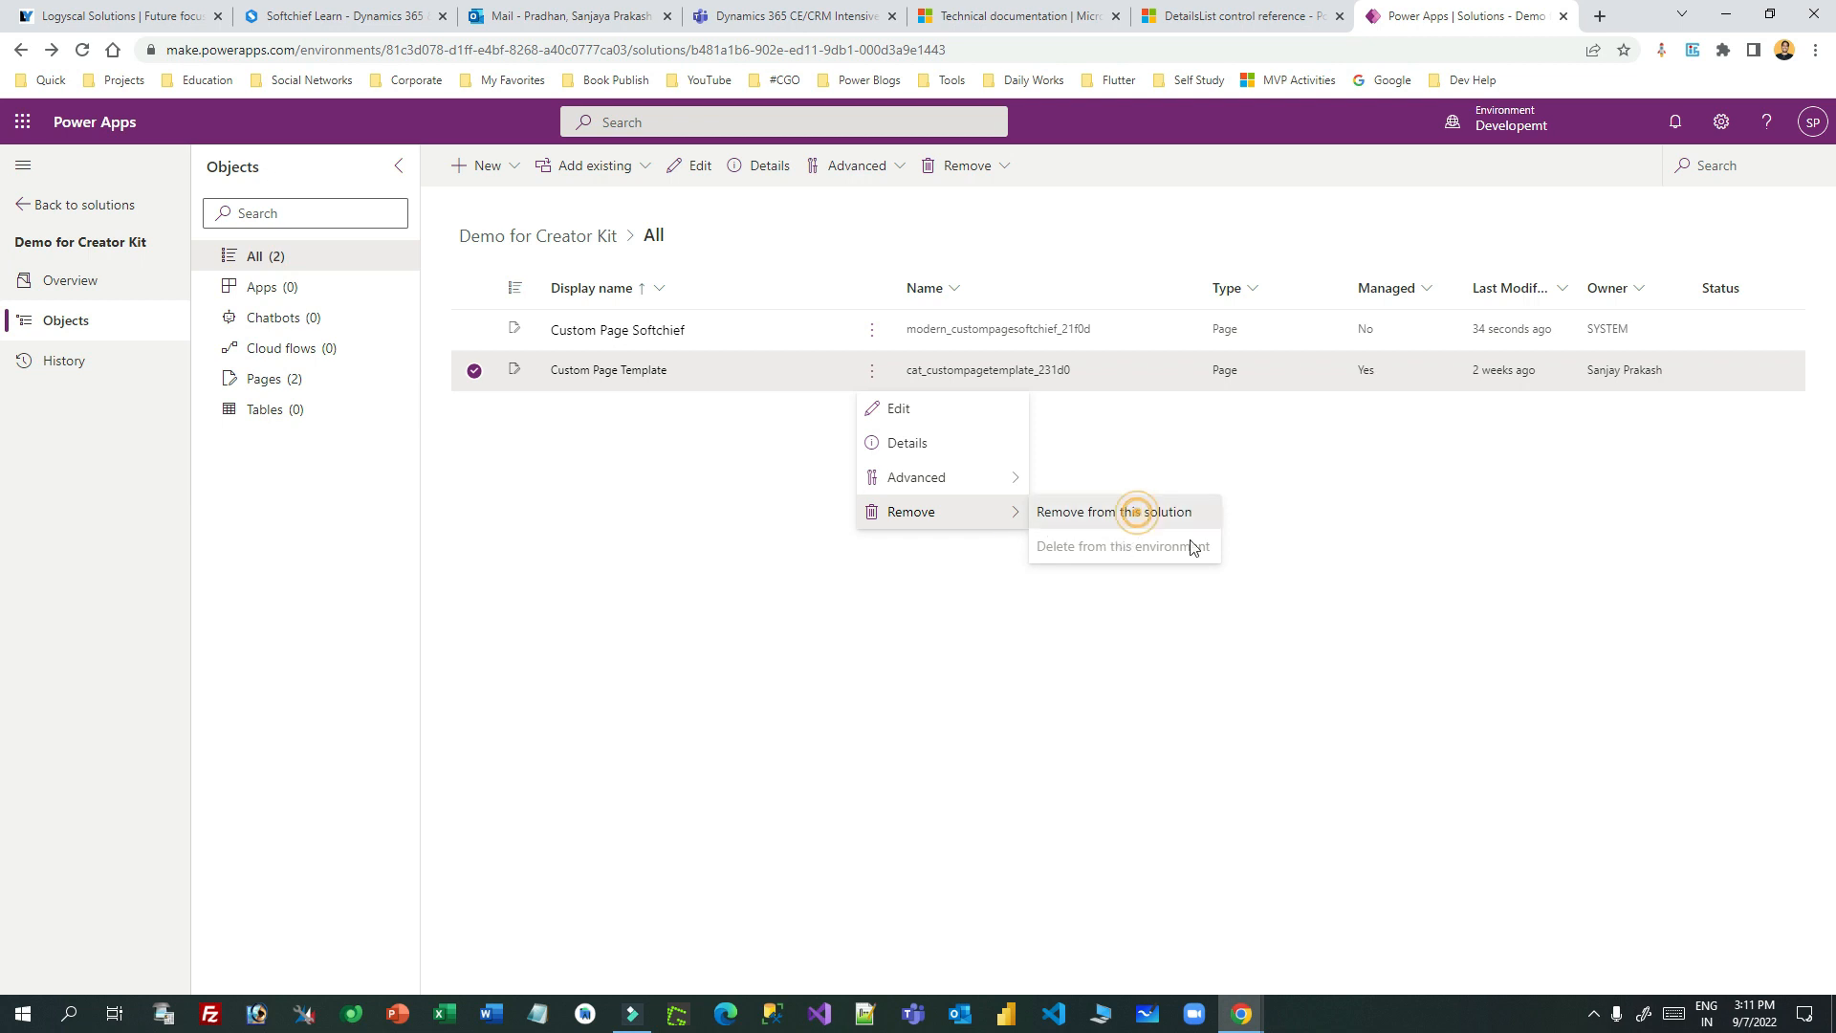
click(954, 609)
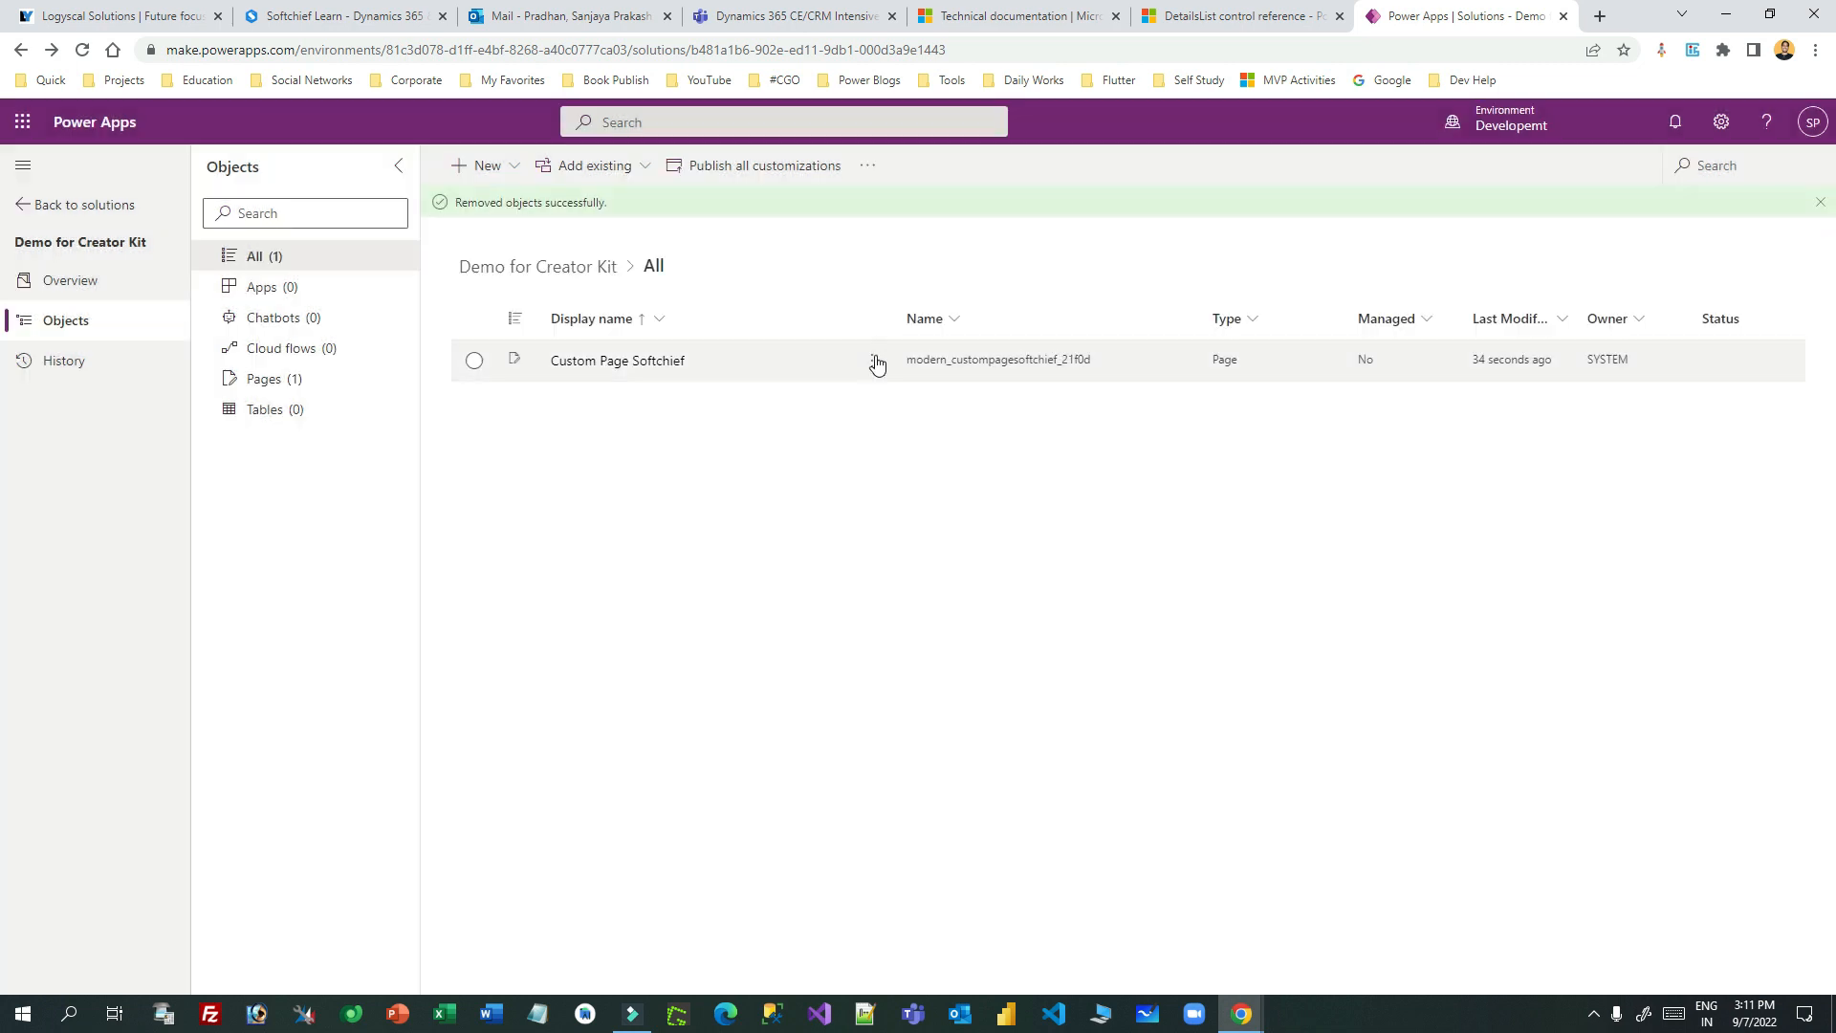
- Open Custom Page Softchief for editing from its actions menu
click(871, 359)
click(781, 434)
click(869, 371)
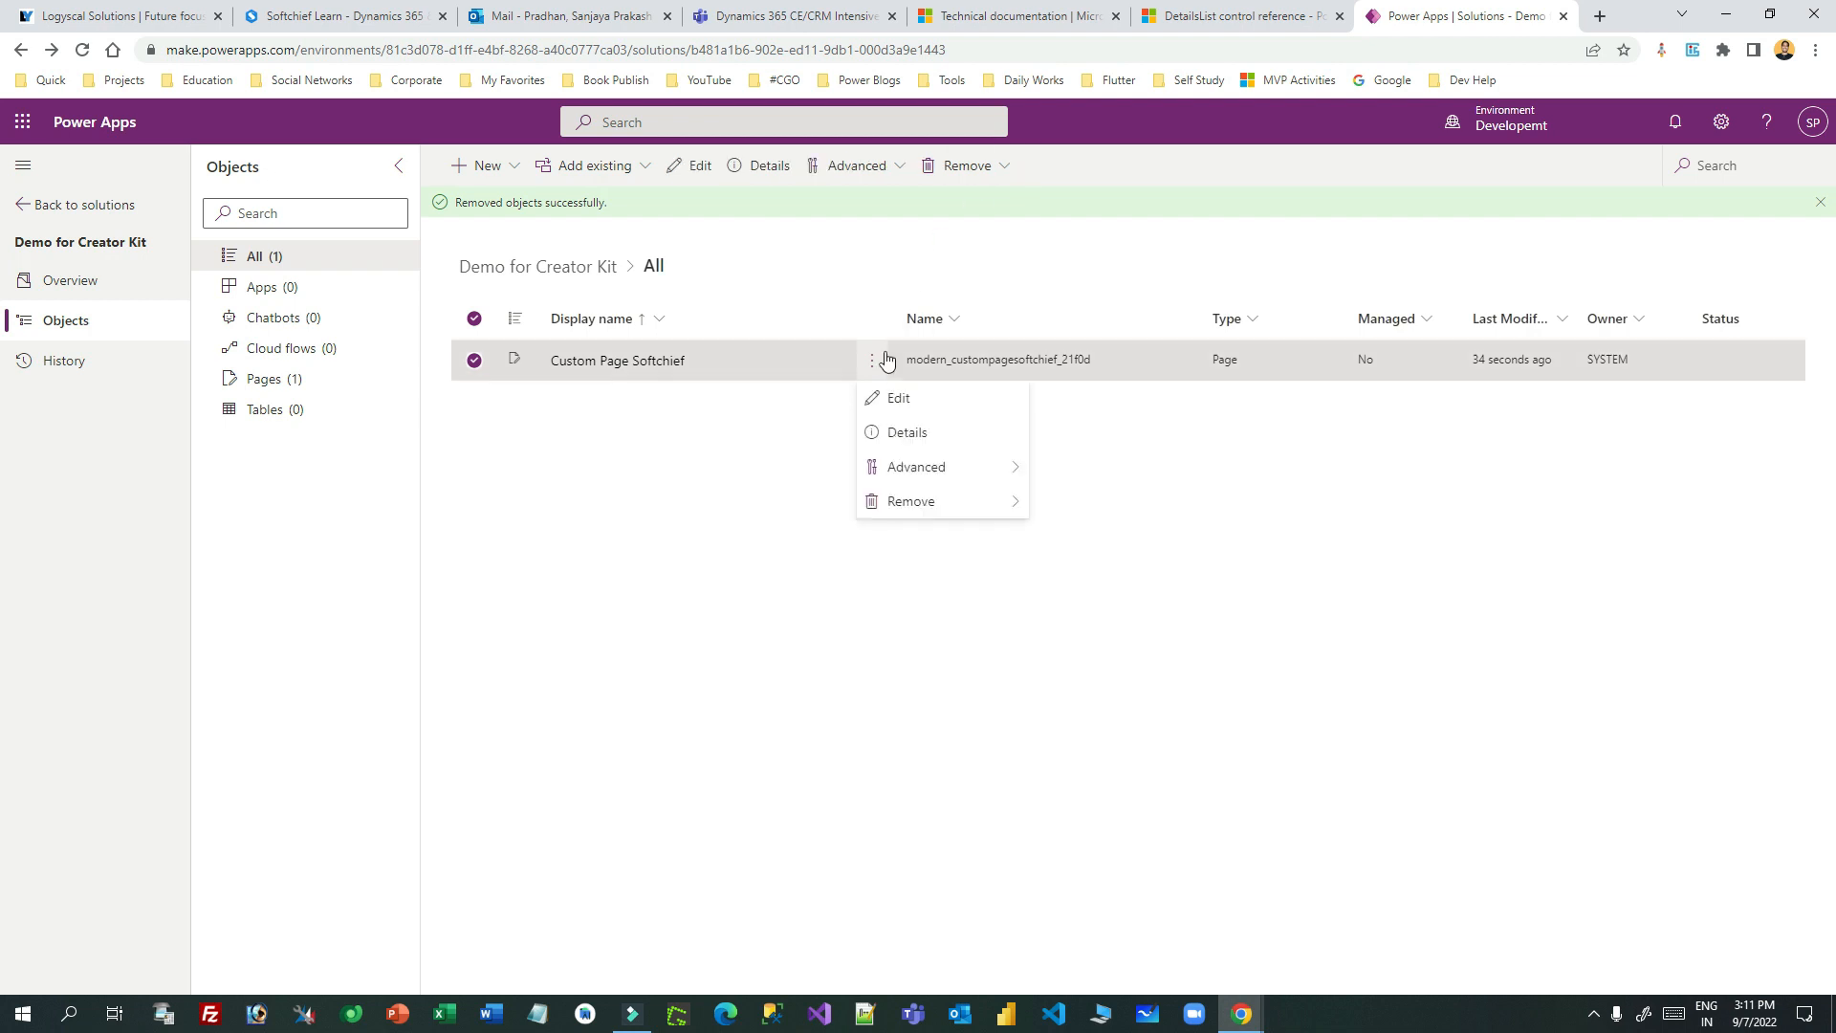
click(899, 400)
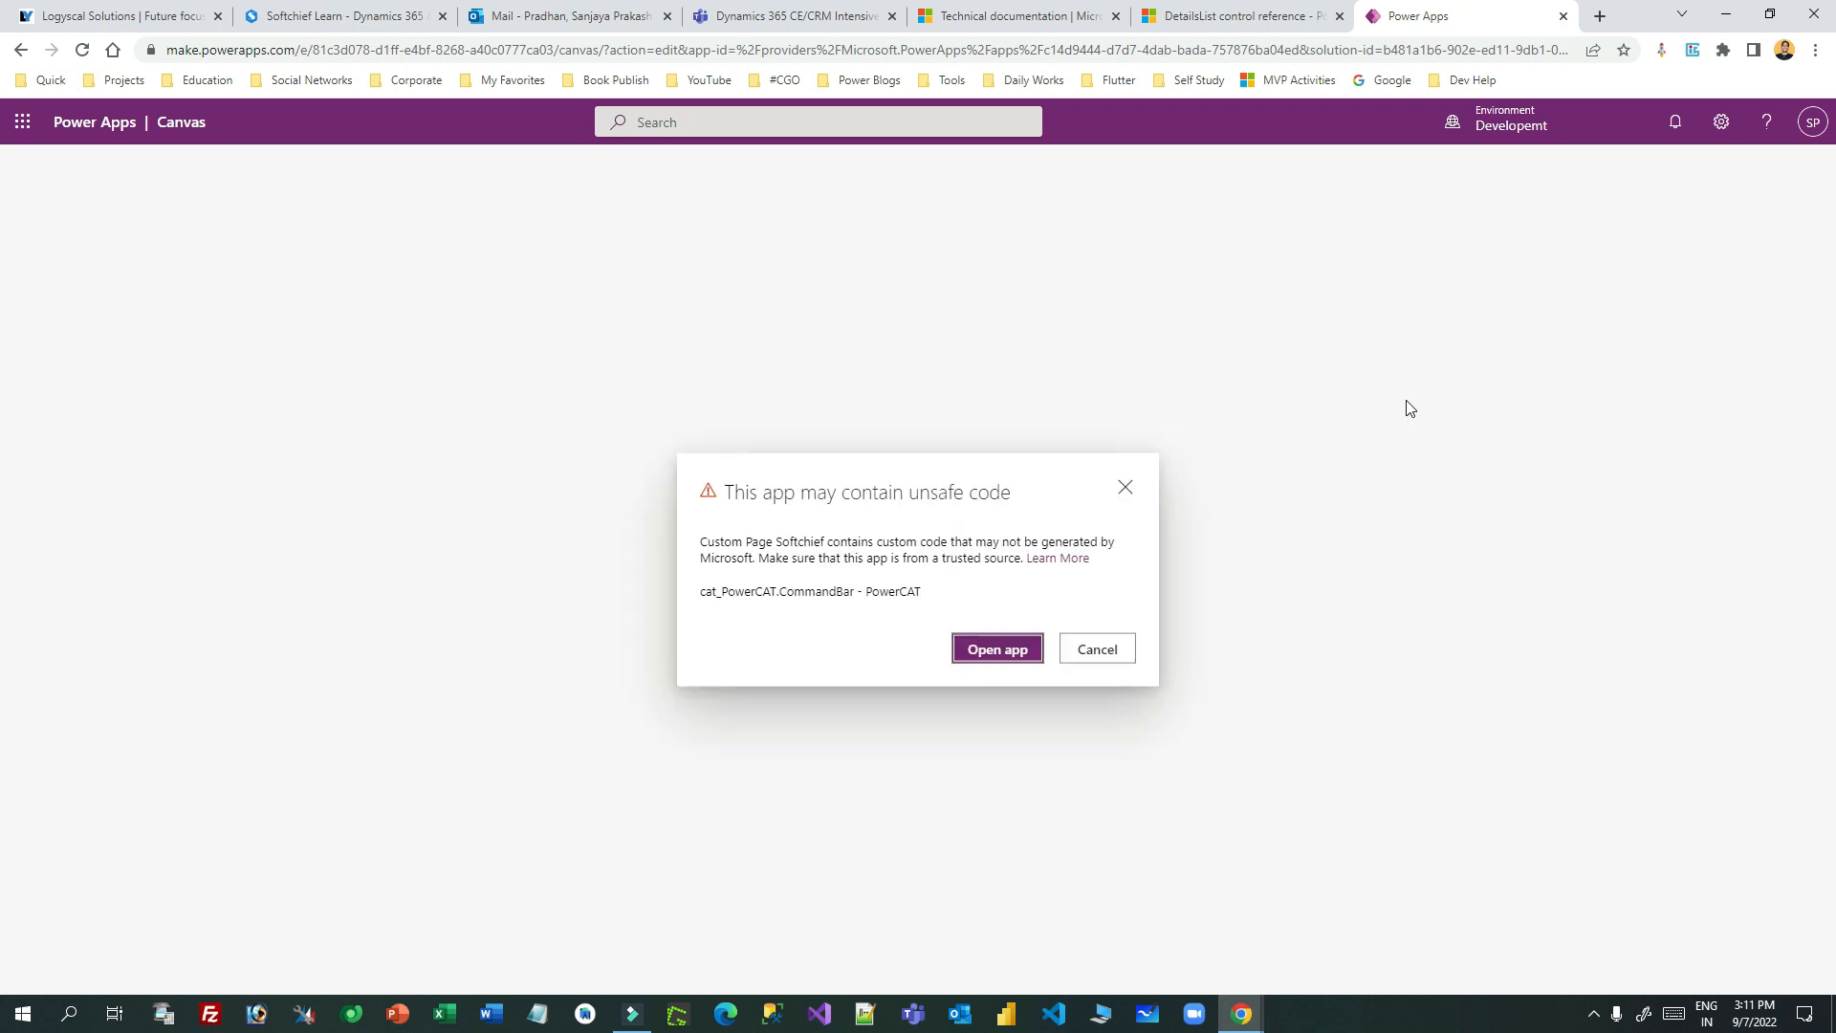
- Accept the unsafe code warning, glance at the DetailsList documentation, then return to the Custom Page Softchief studio
click(972, 649)
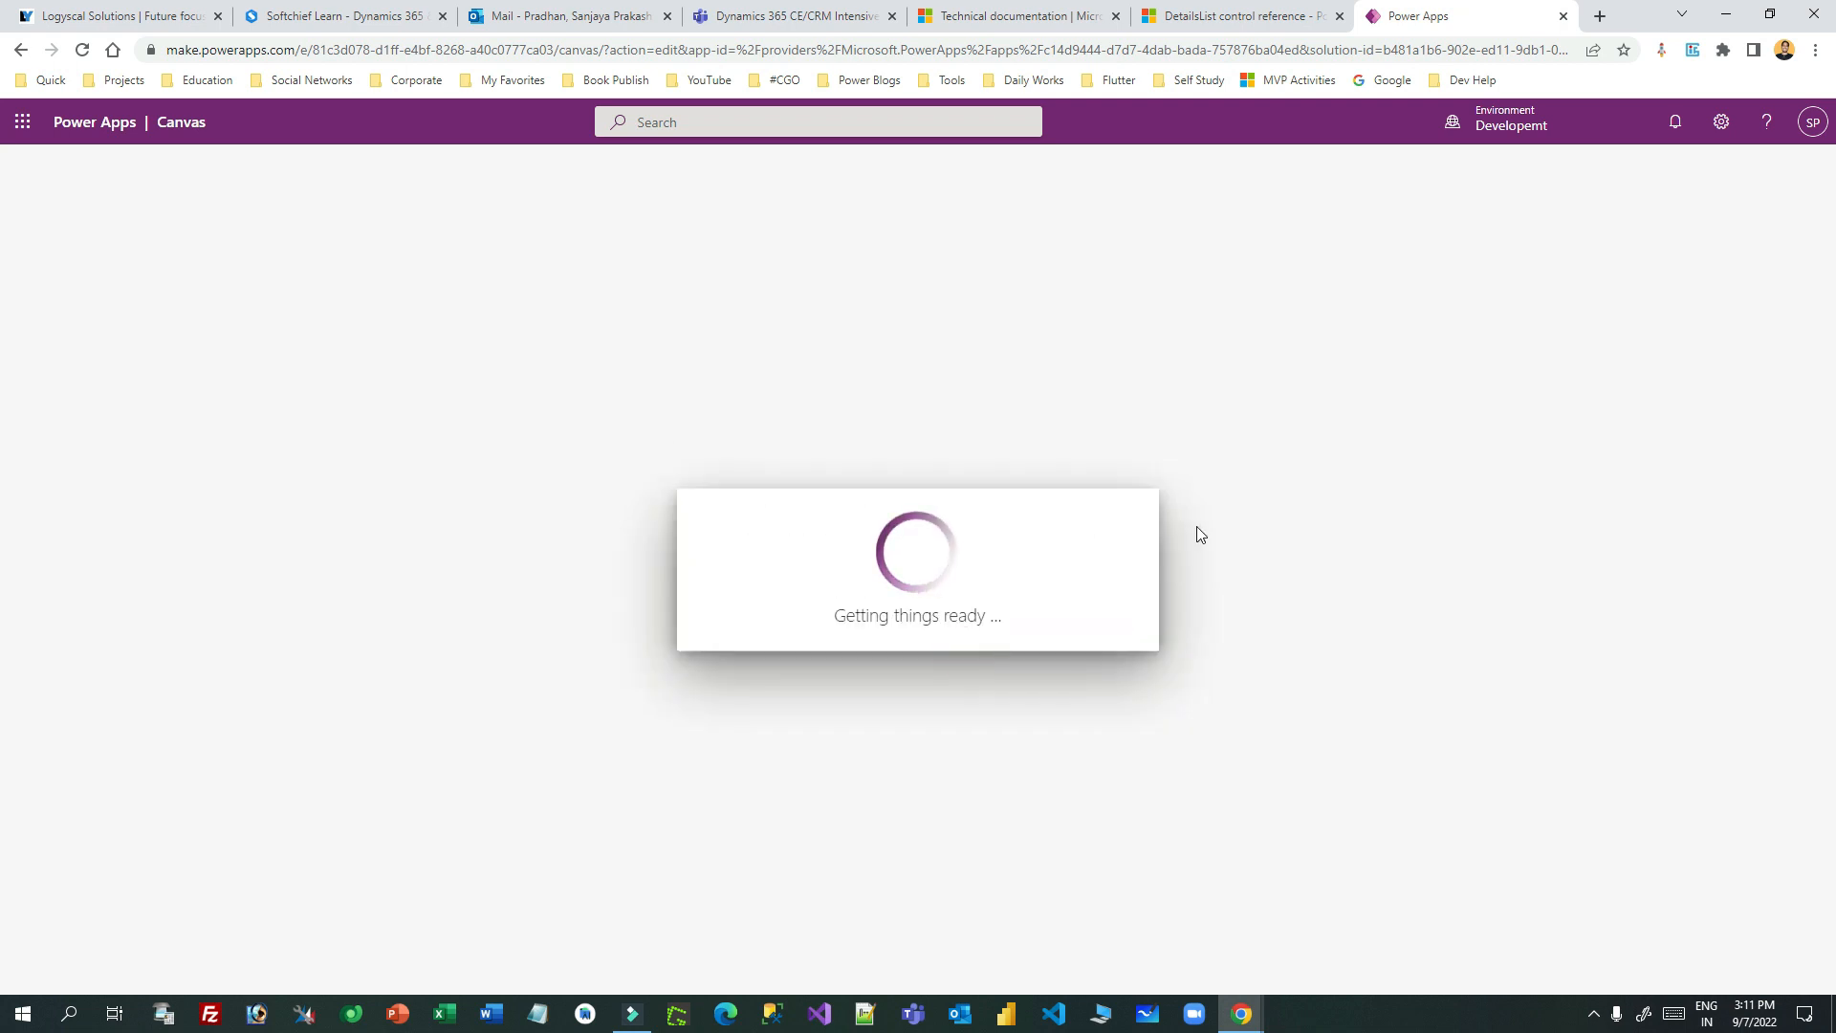
click(1168, 23)
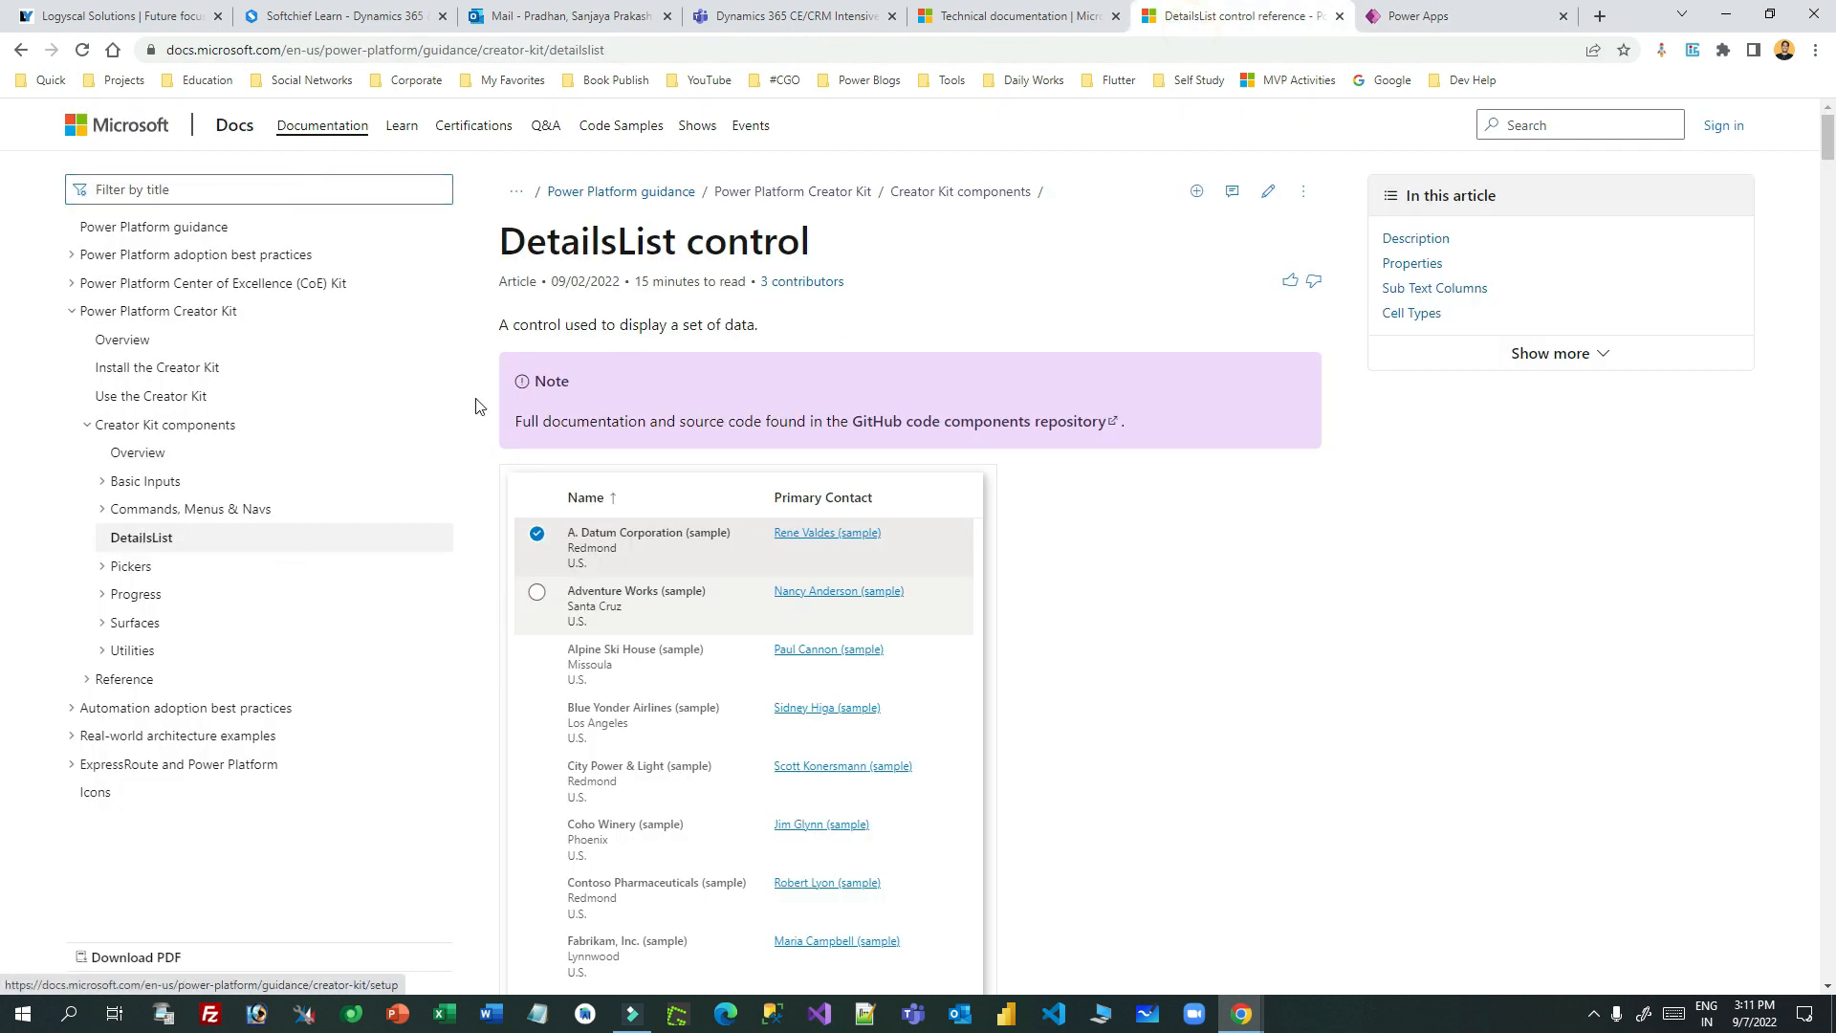
scroll(811, 509, down, 4)
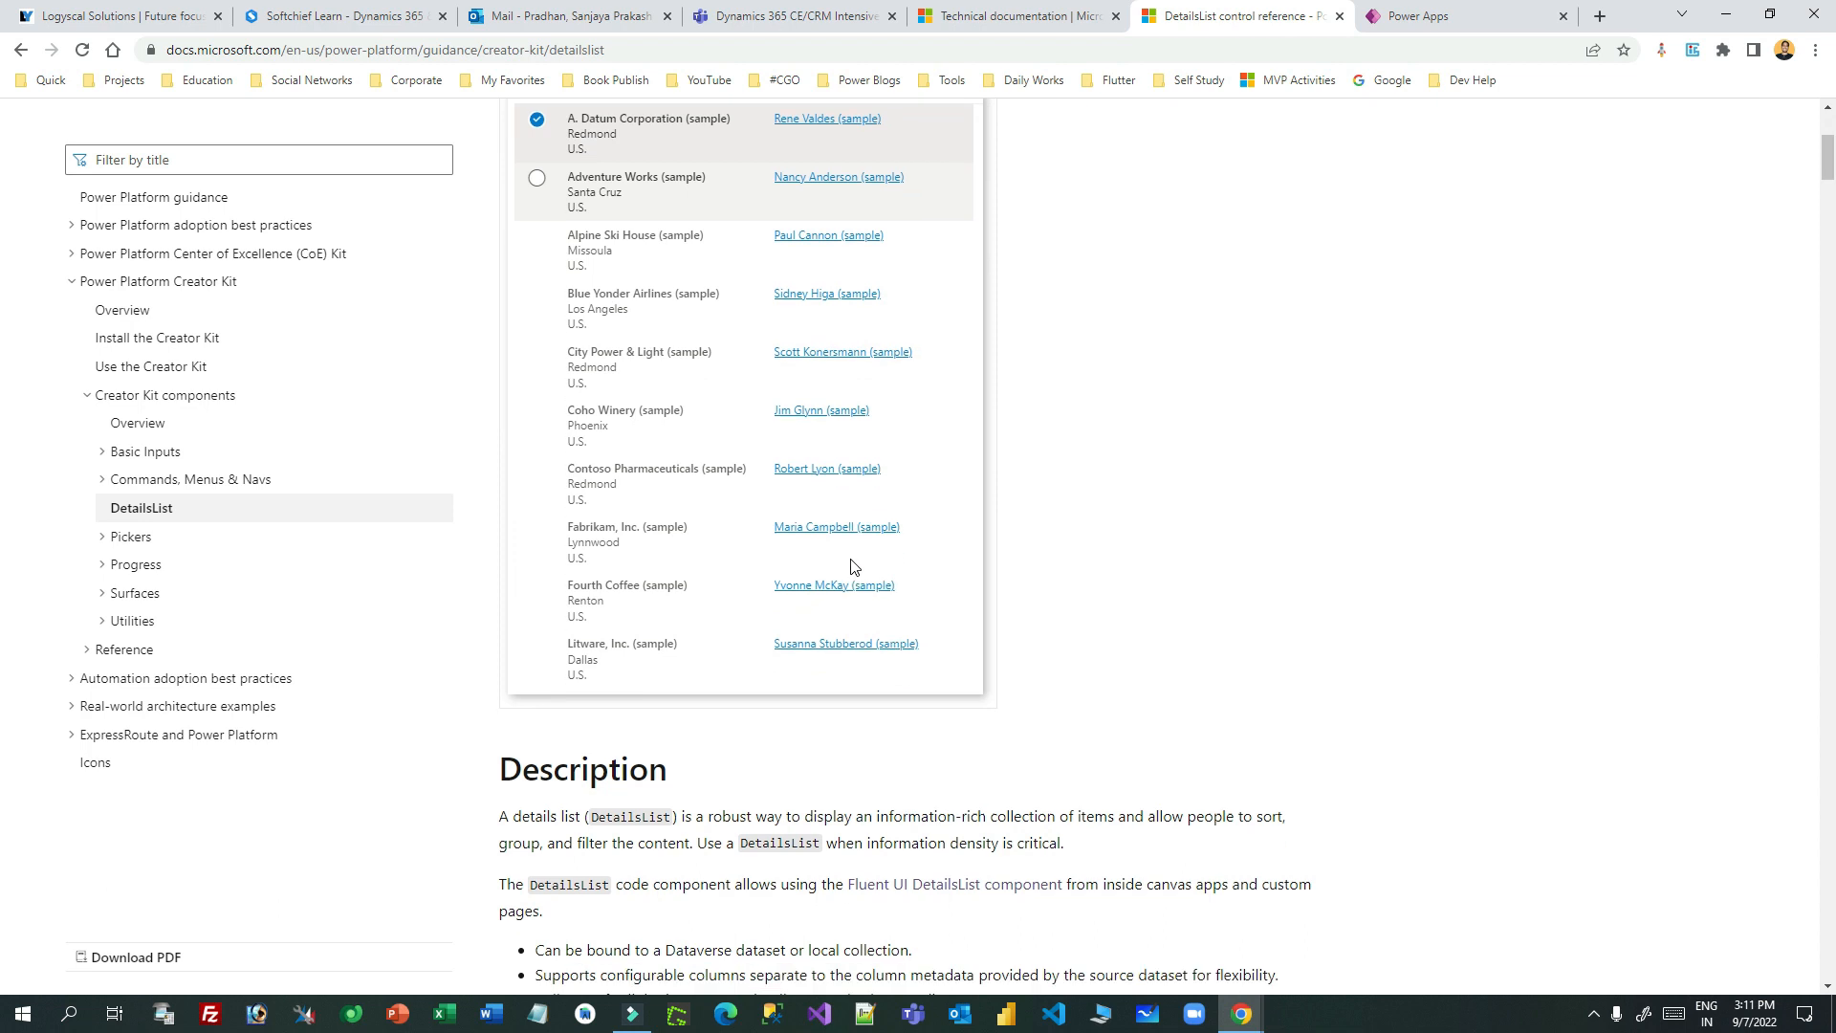
scroll(712, 567, up, 2)
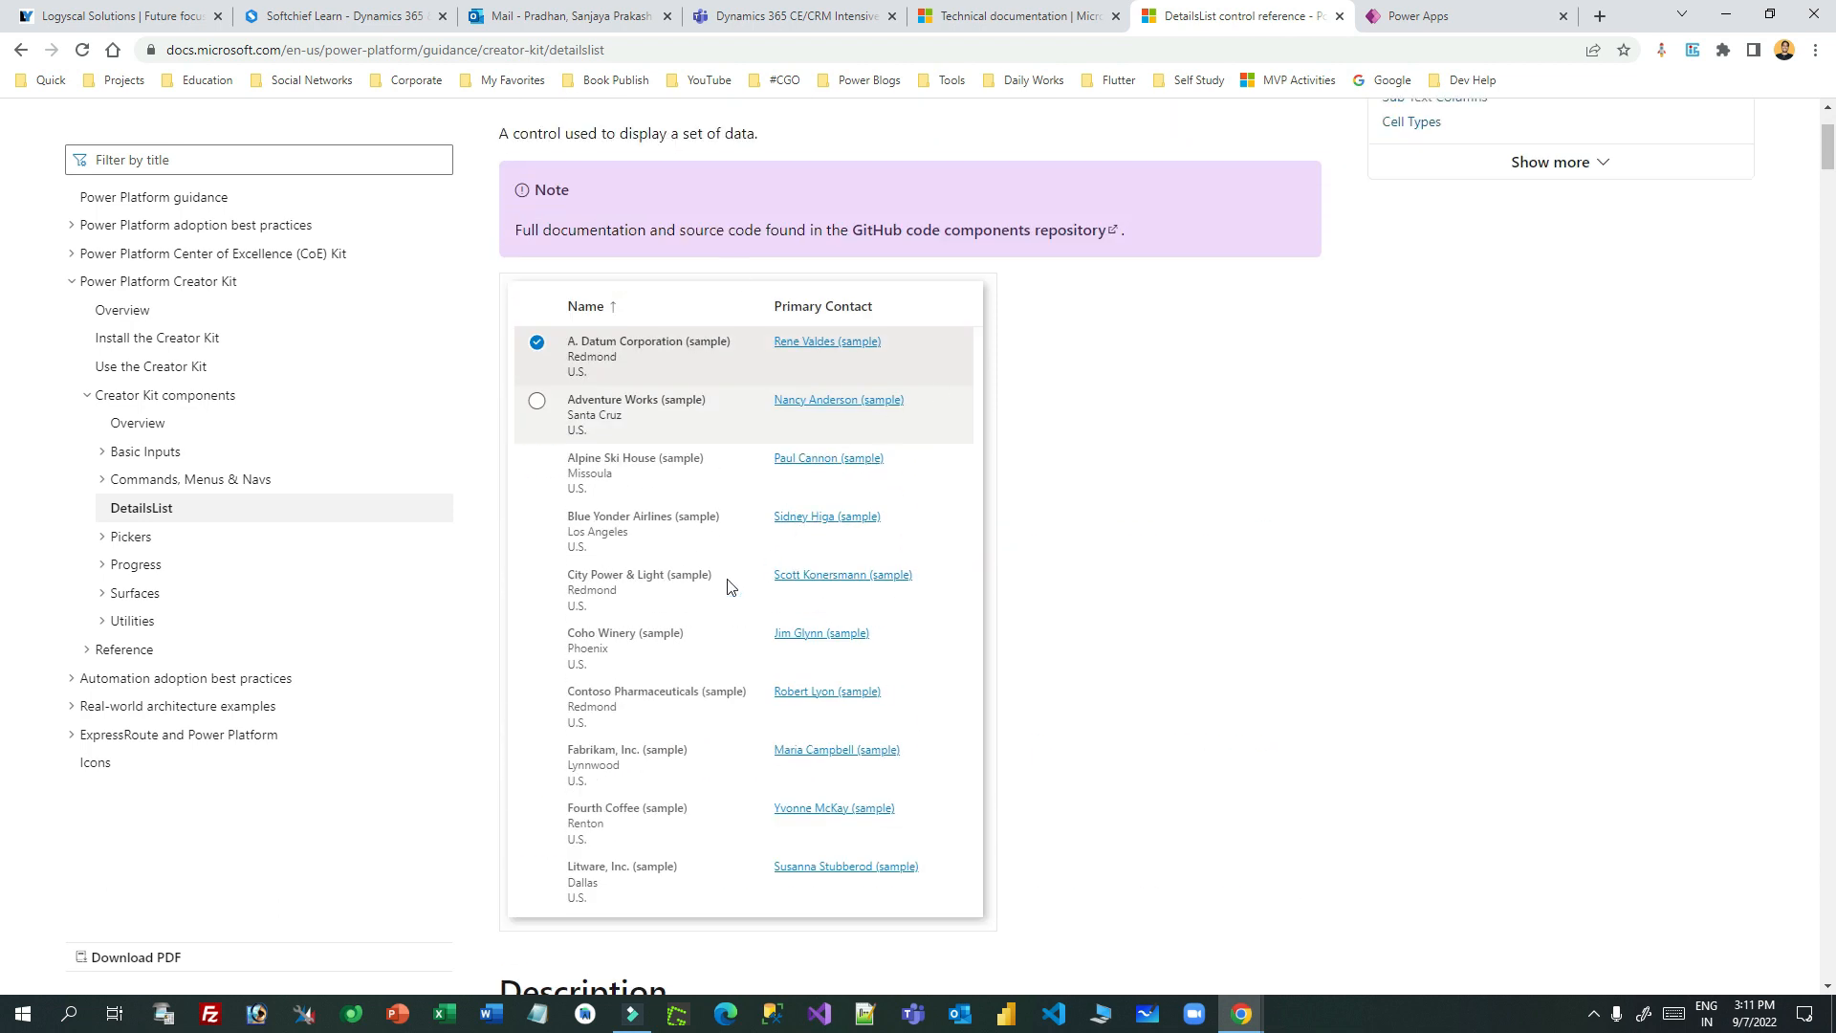
click(1404, 16)
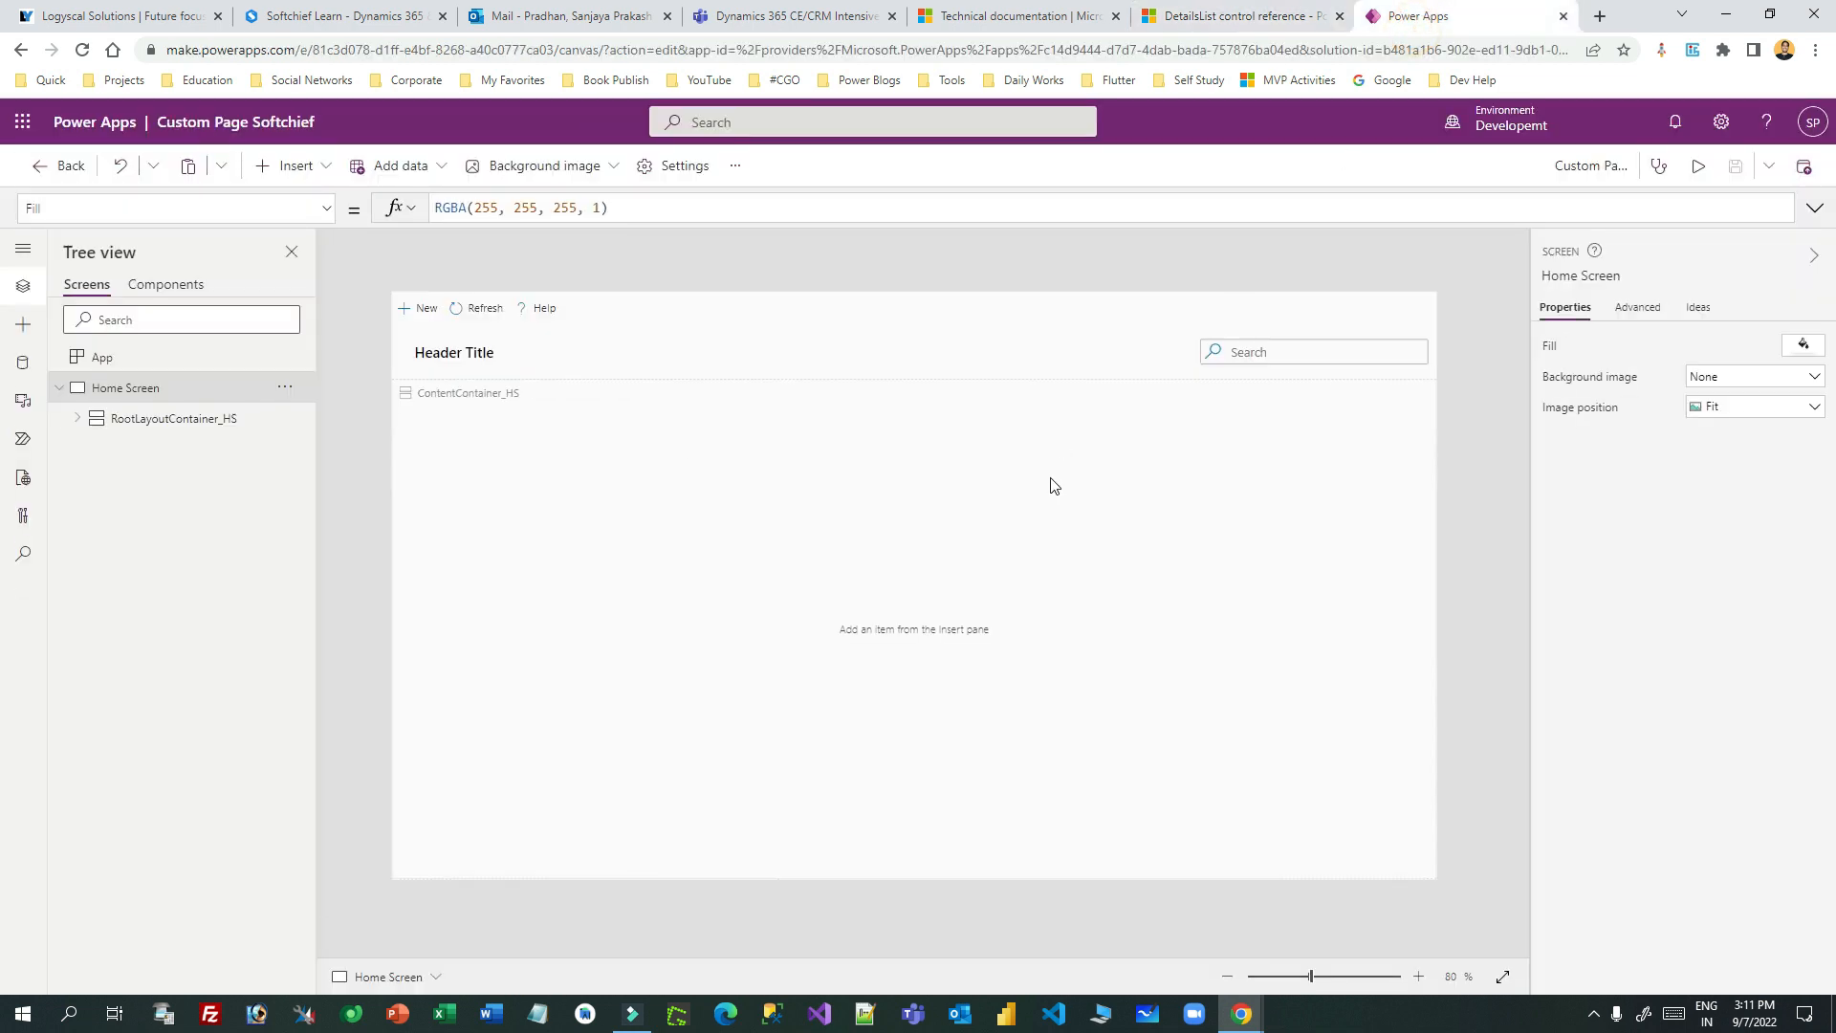
- Expand the command and subheader containers, inspecting CommandBar1, lblTitleCodeReview and SearchBox_1, then select ContentContainer_HS
click(719, 521)
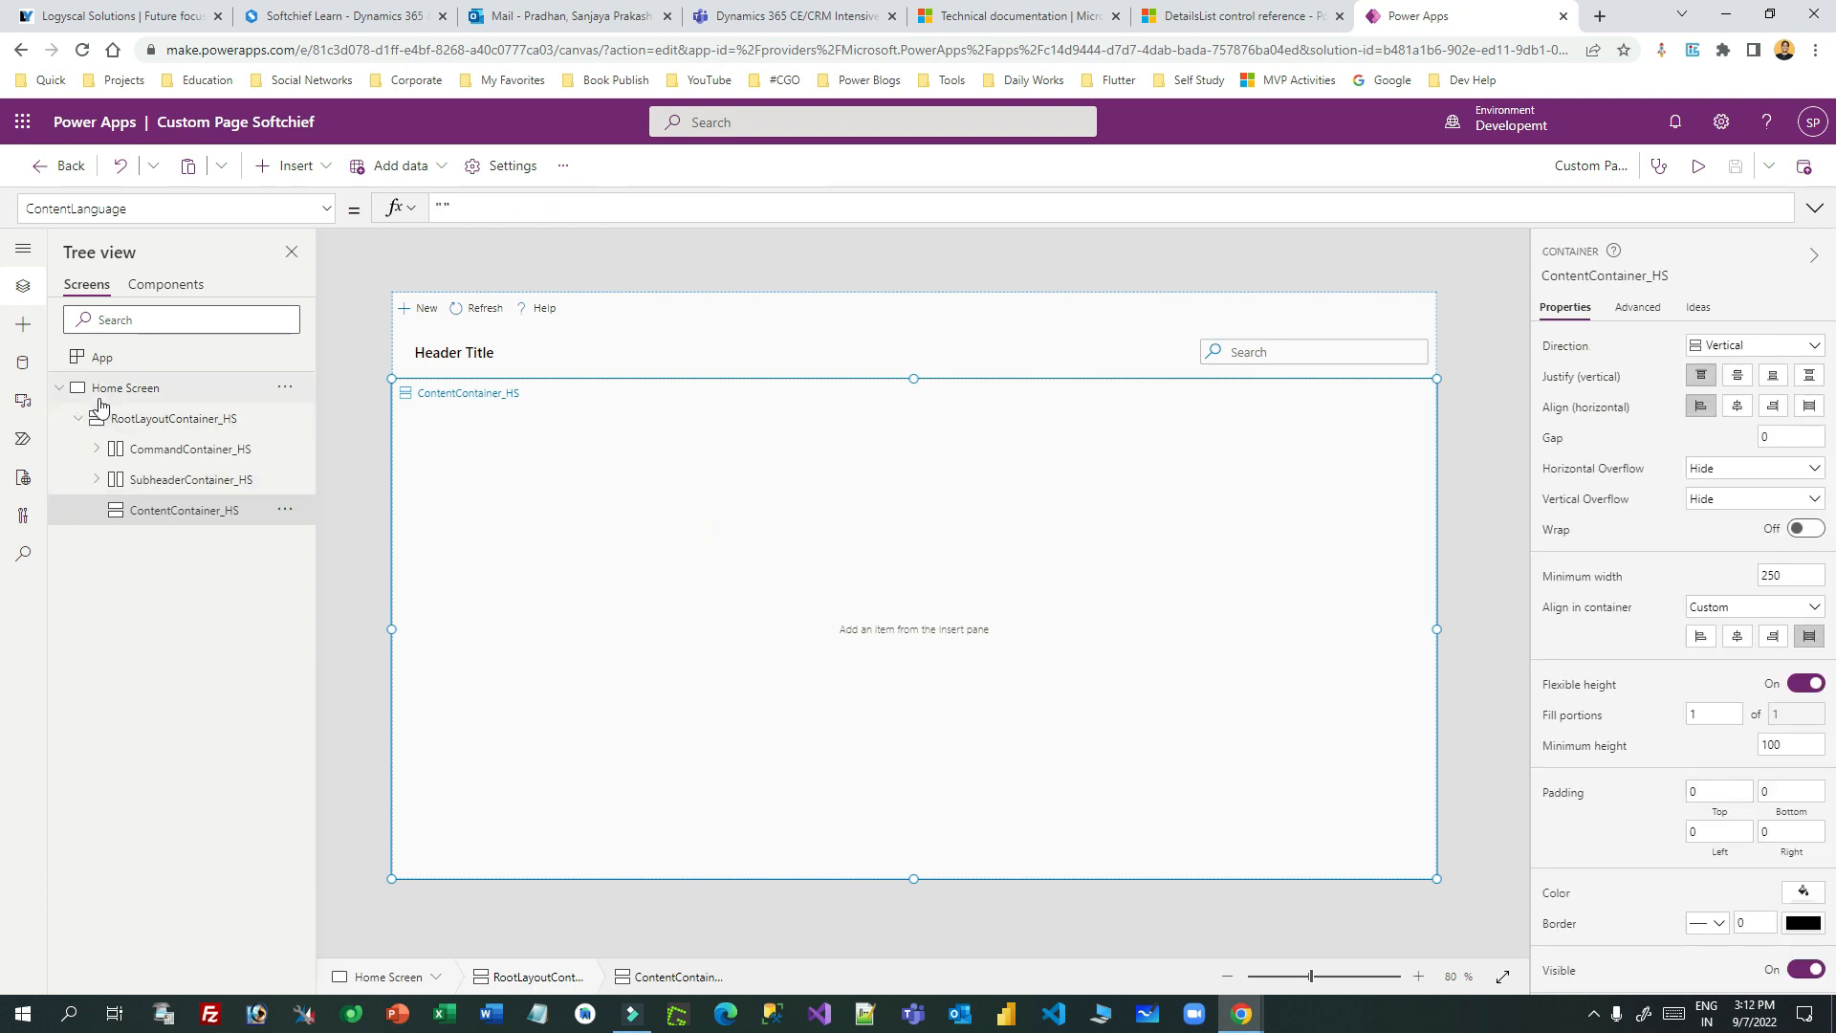
click(186, 422)
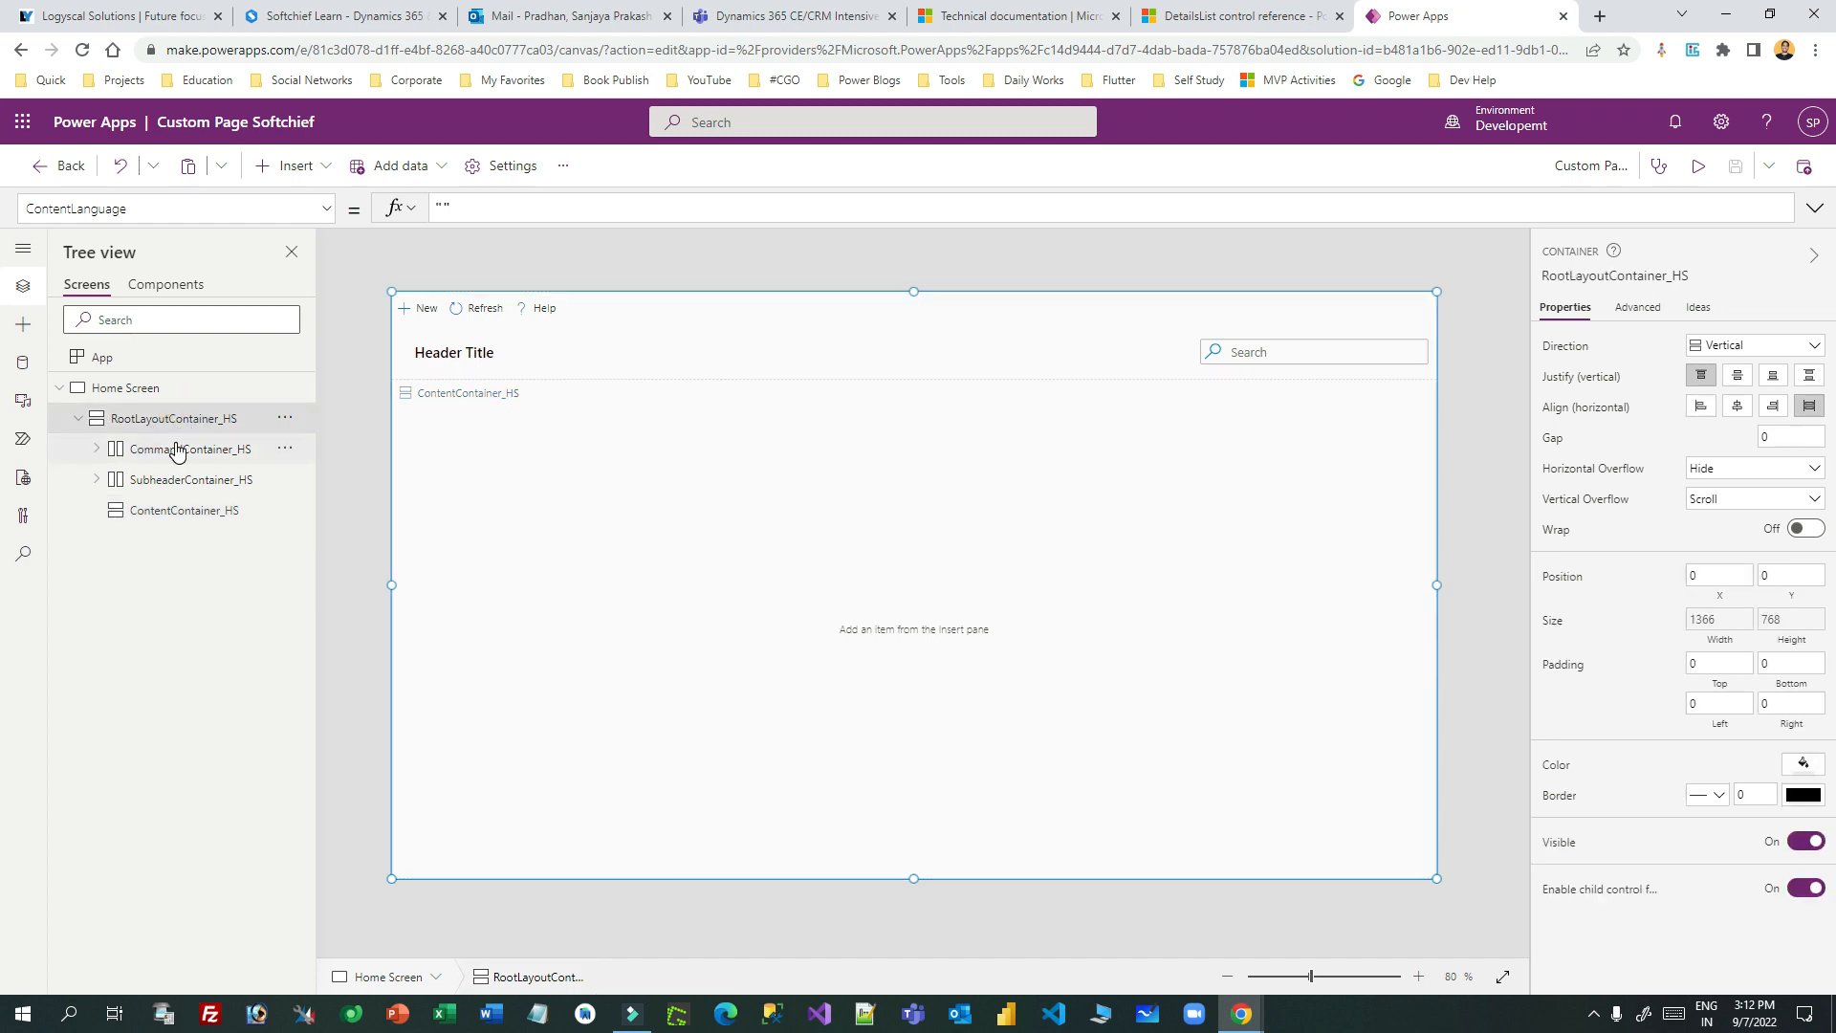
click(176, 448)
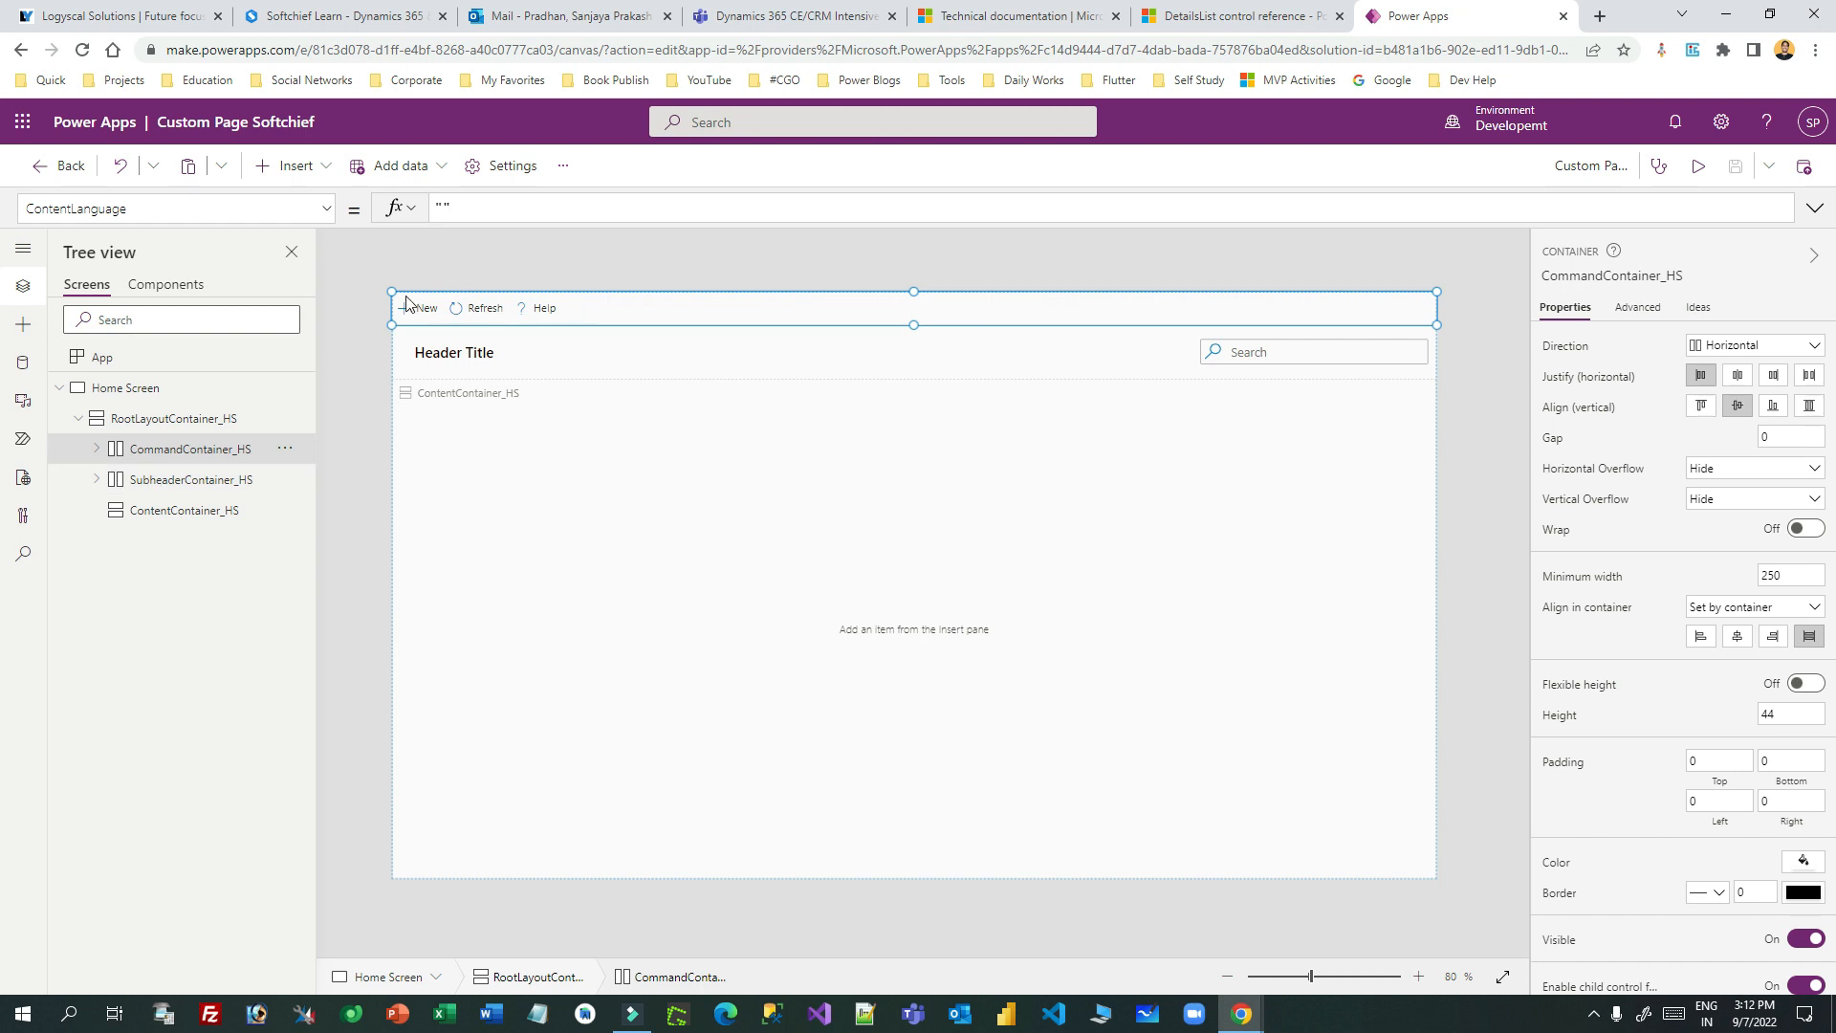
click(97, 449)
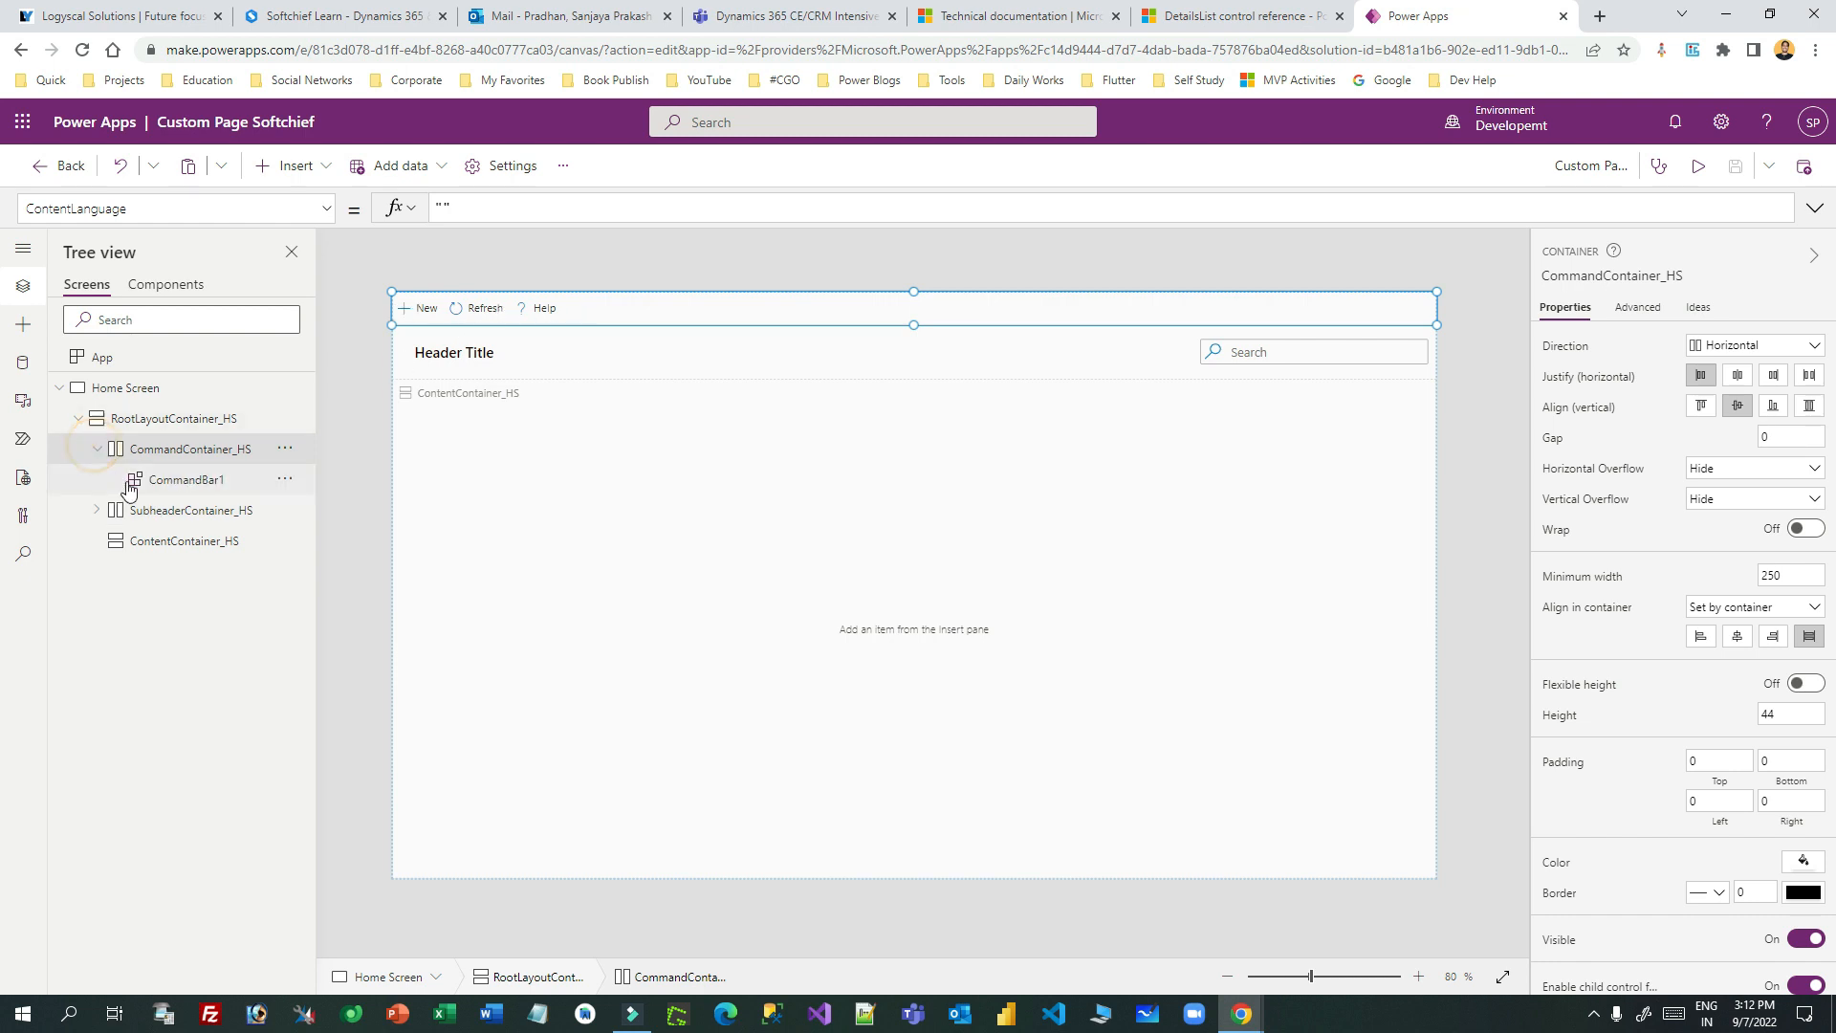
click(193, 481)
click(97, 510)
click(176, 514)
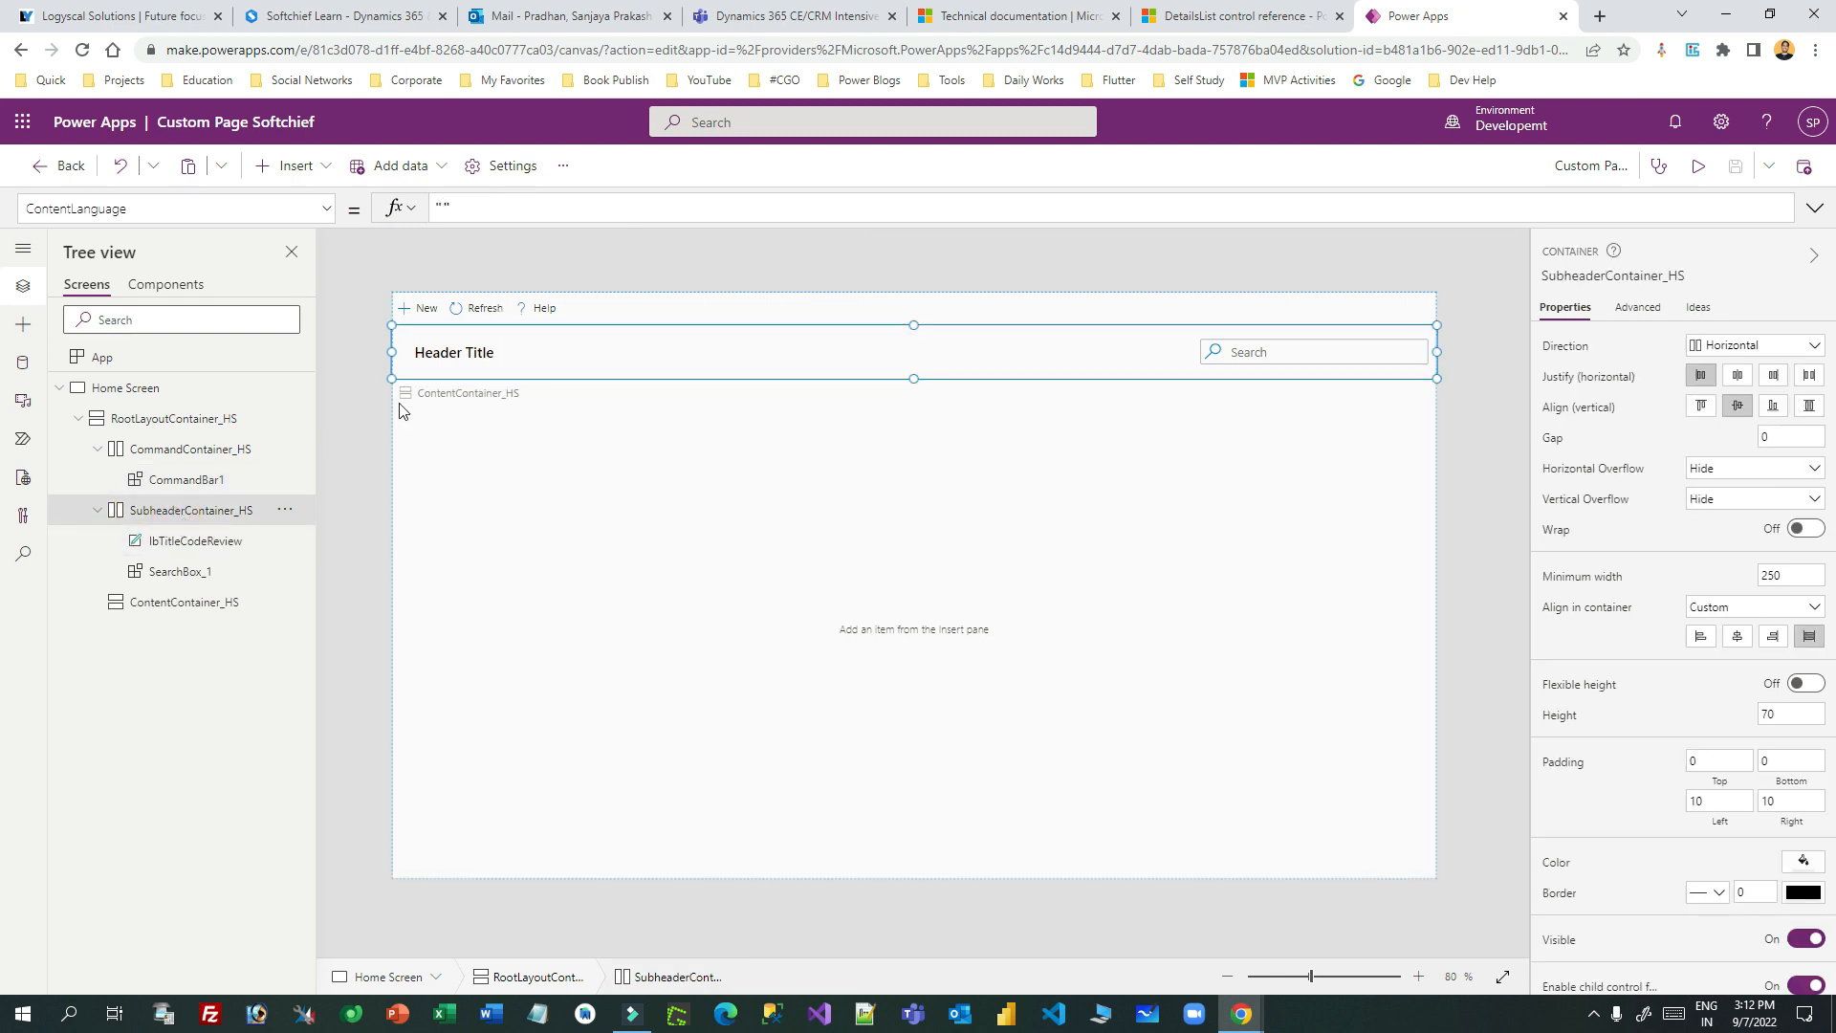
click(197, 540)
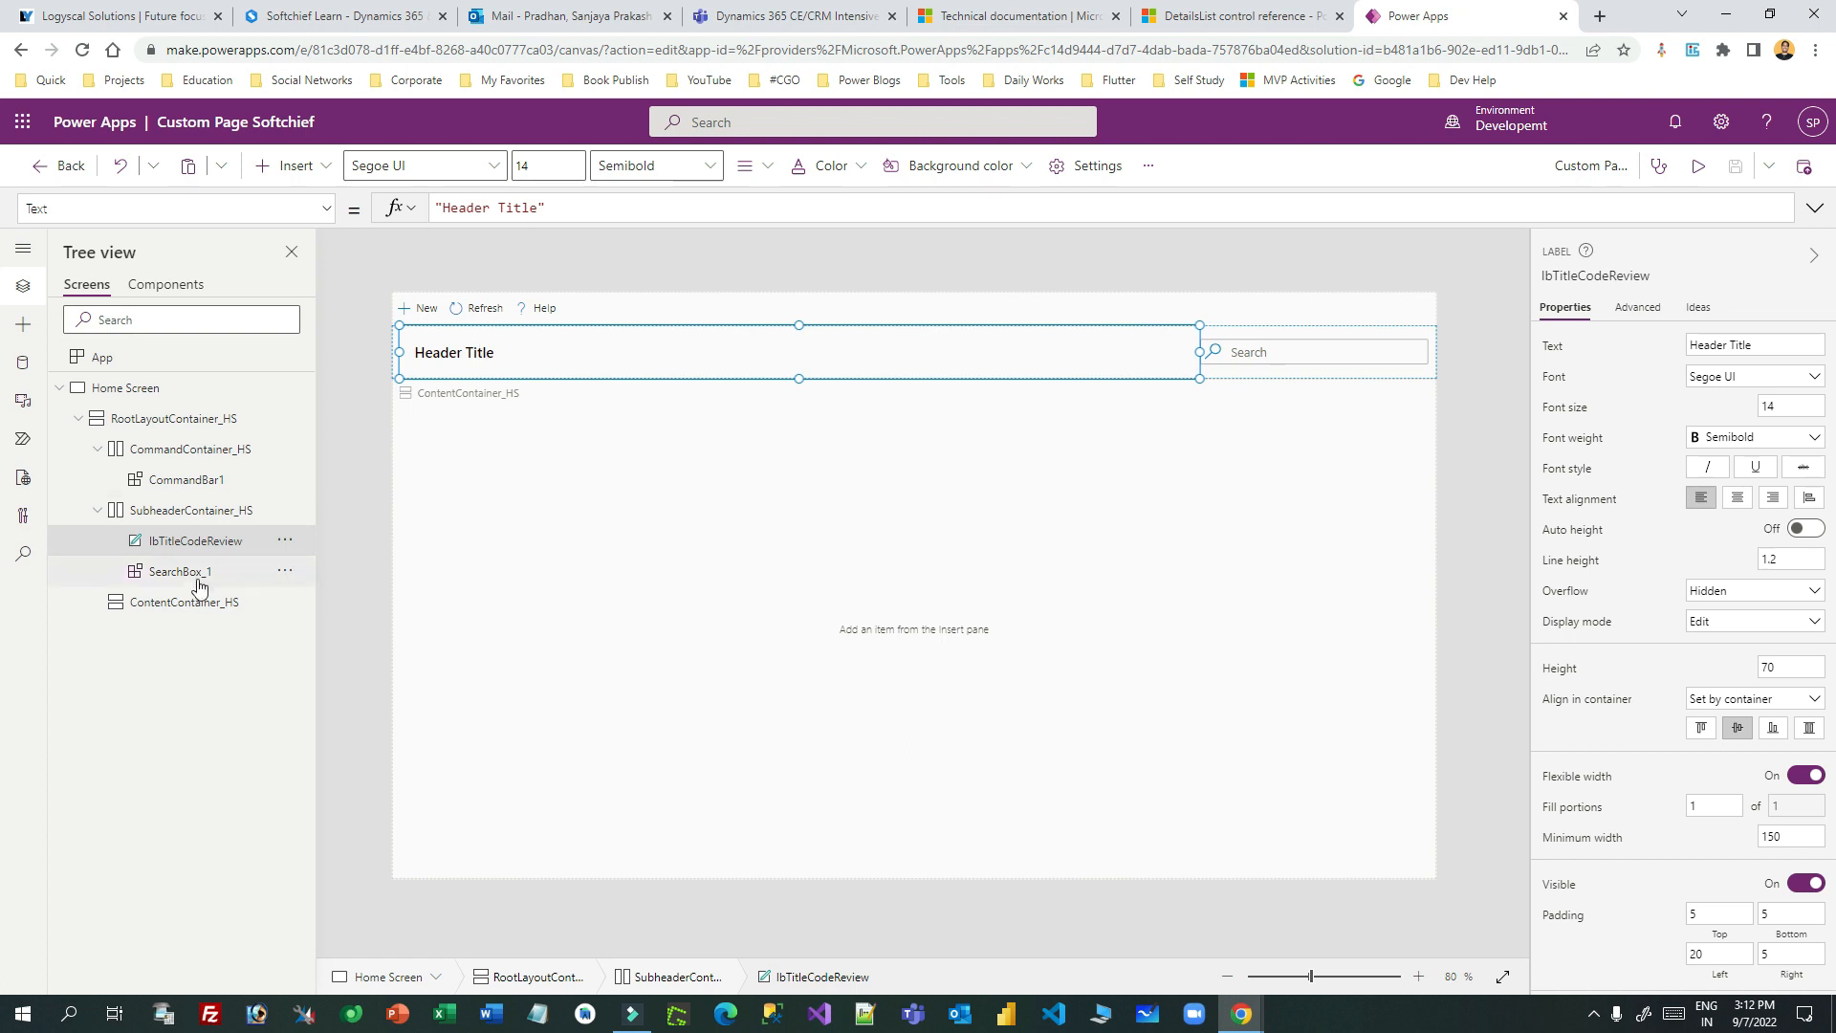
click(186, 574)
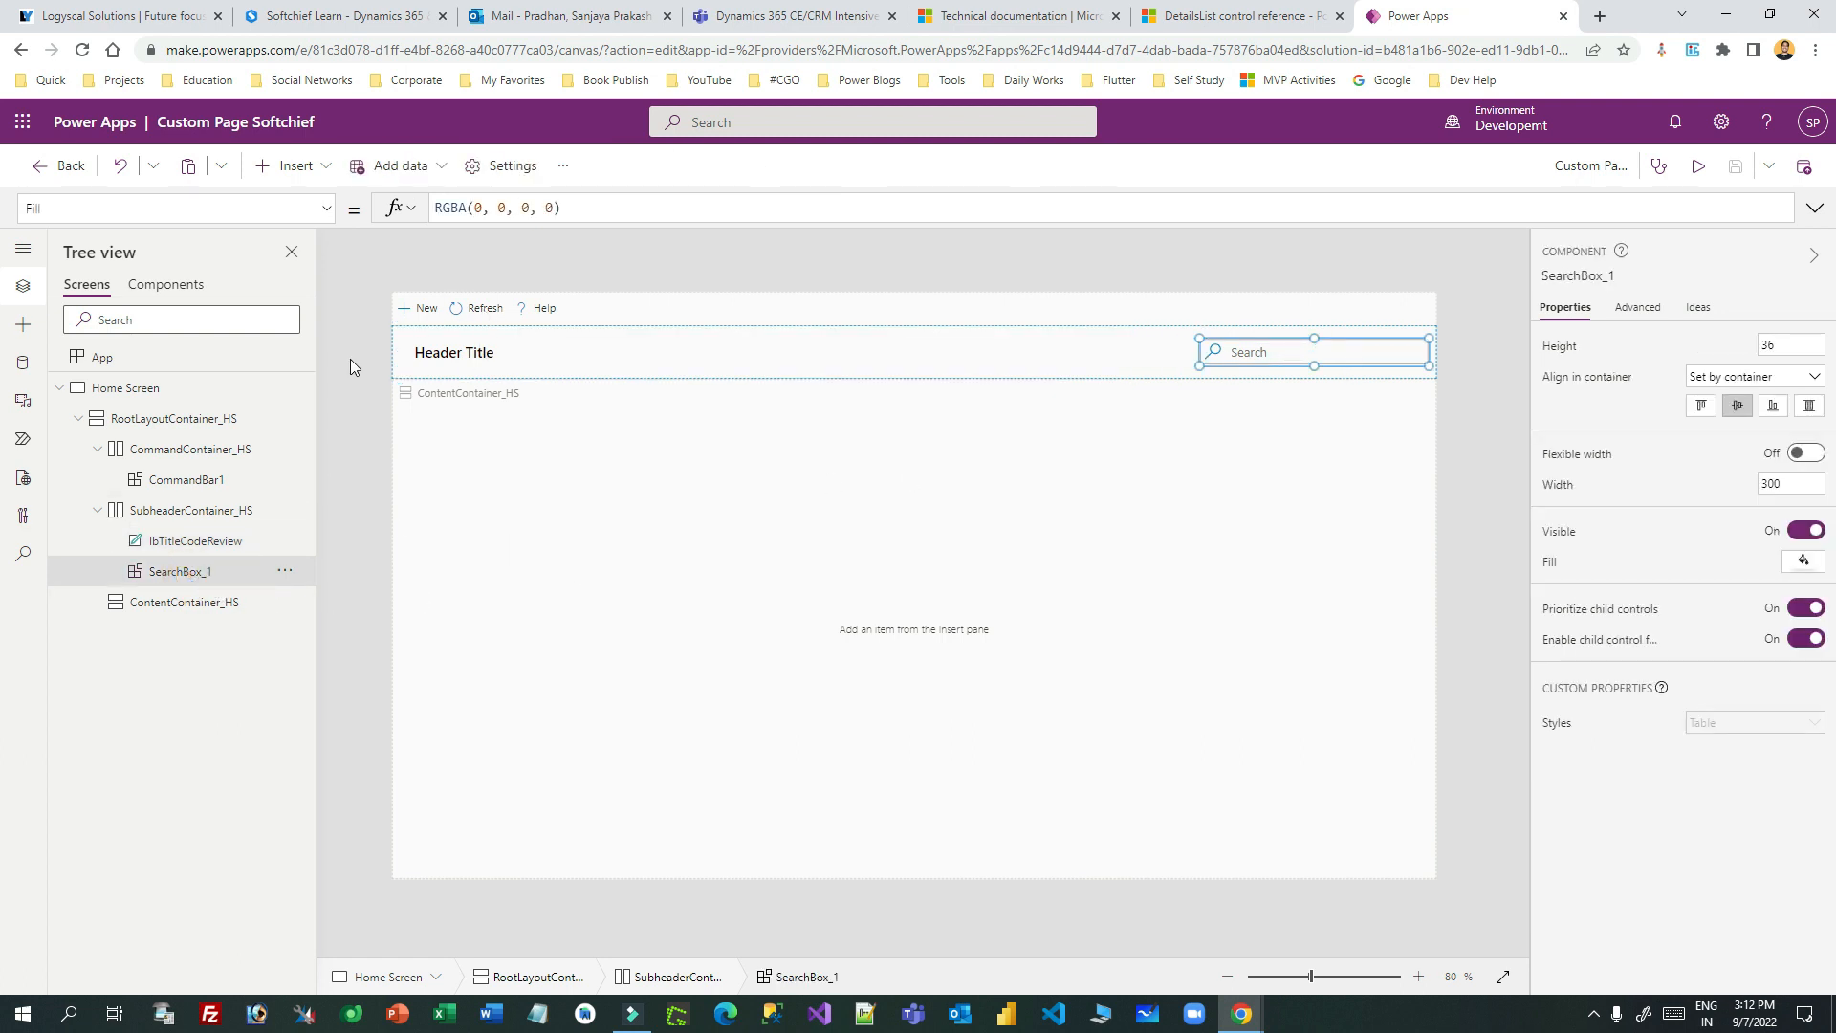
click(234, 479)
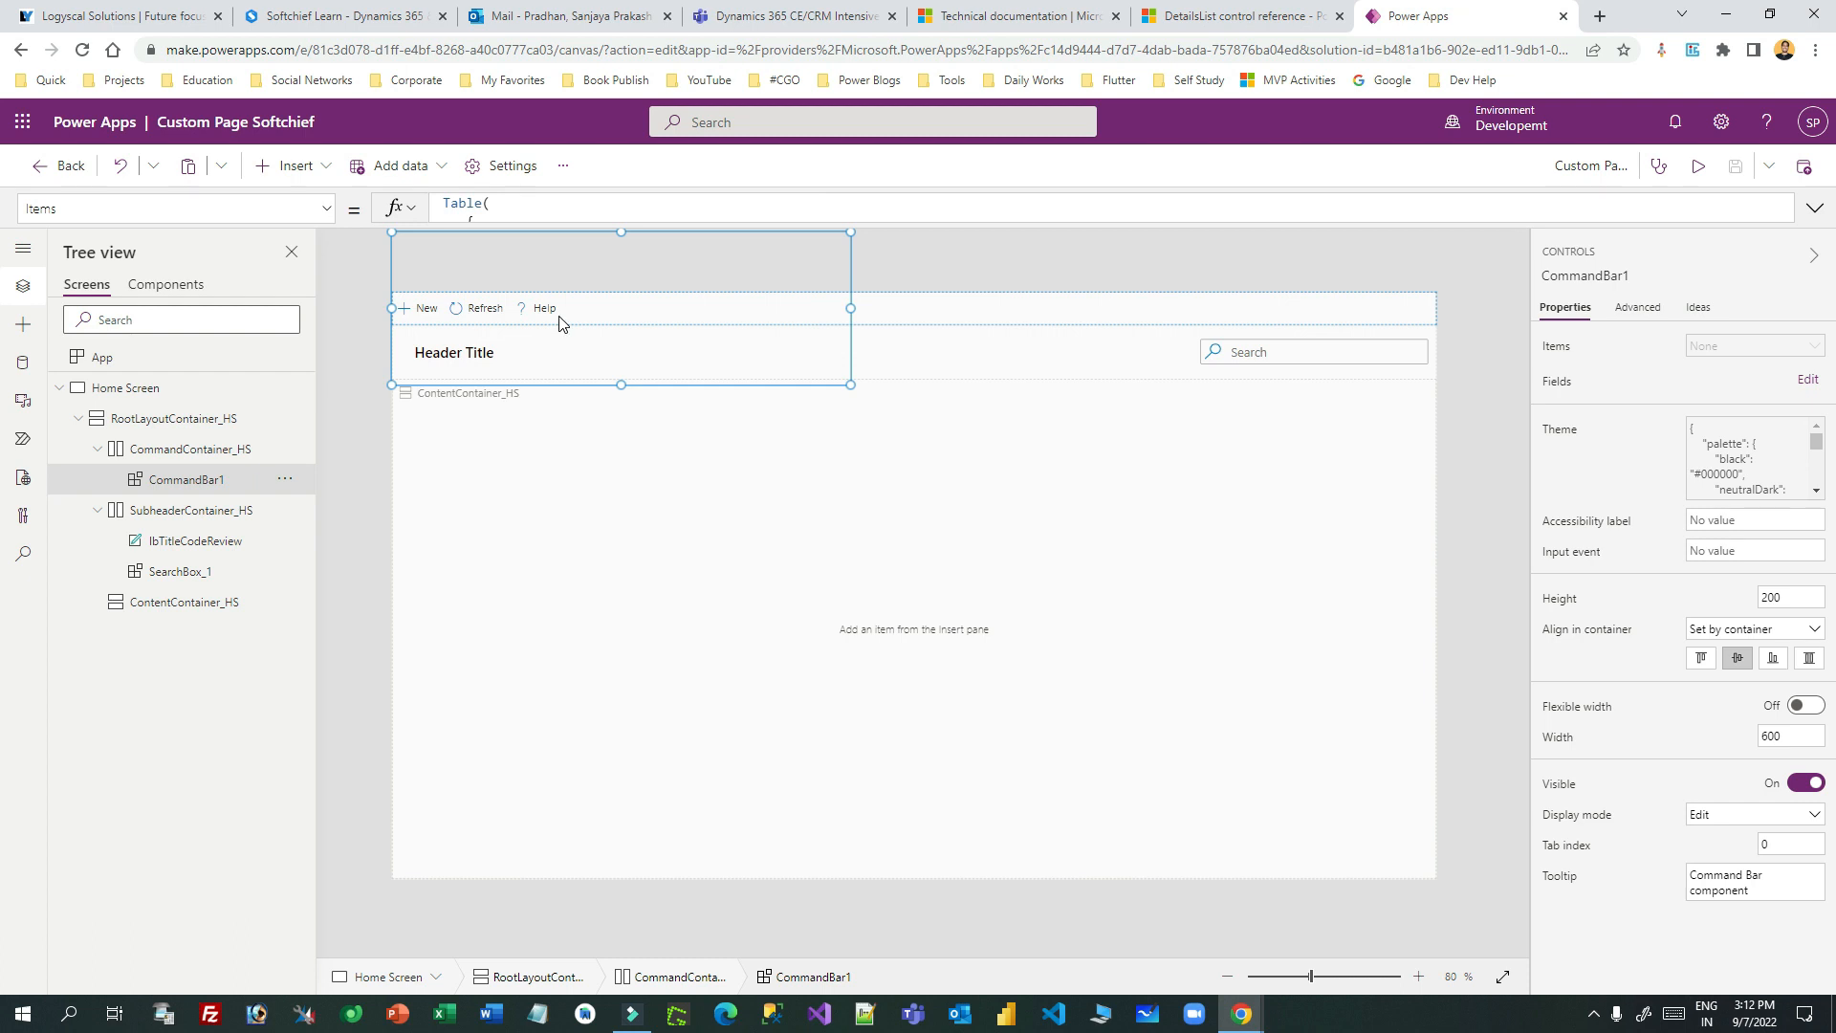
click(591, 491)
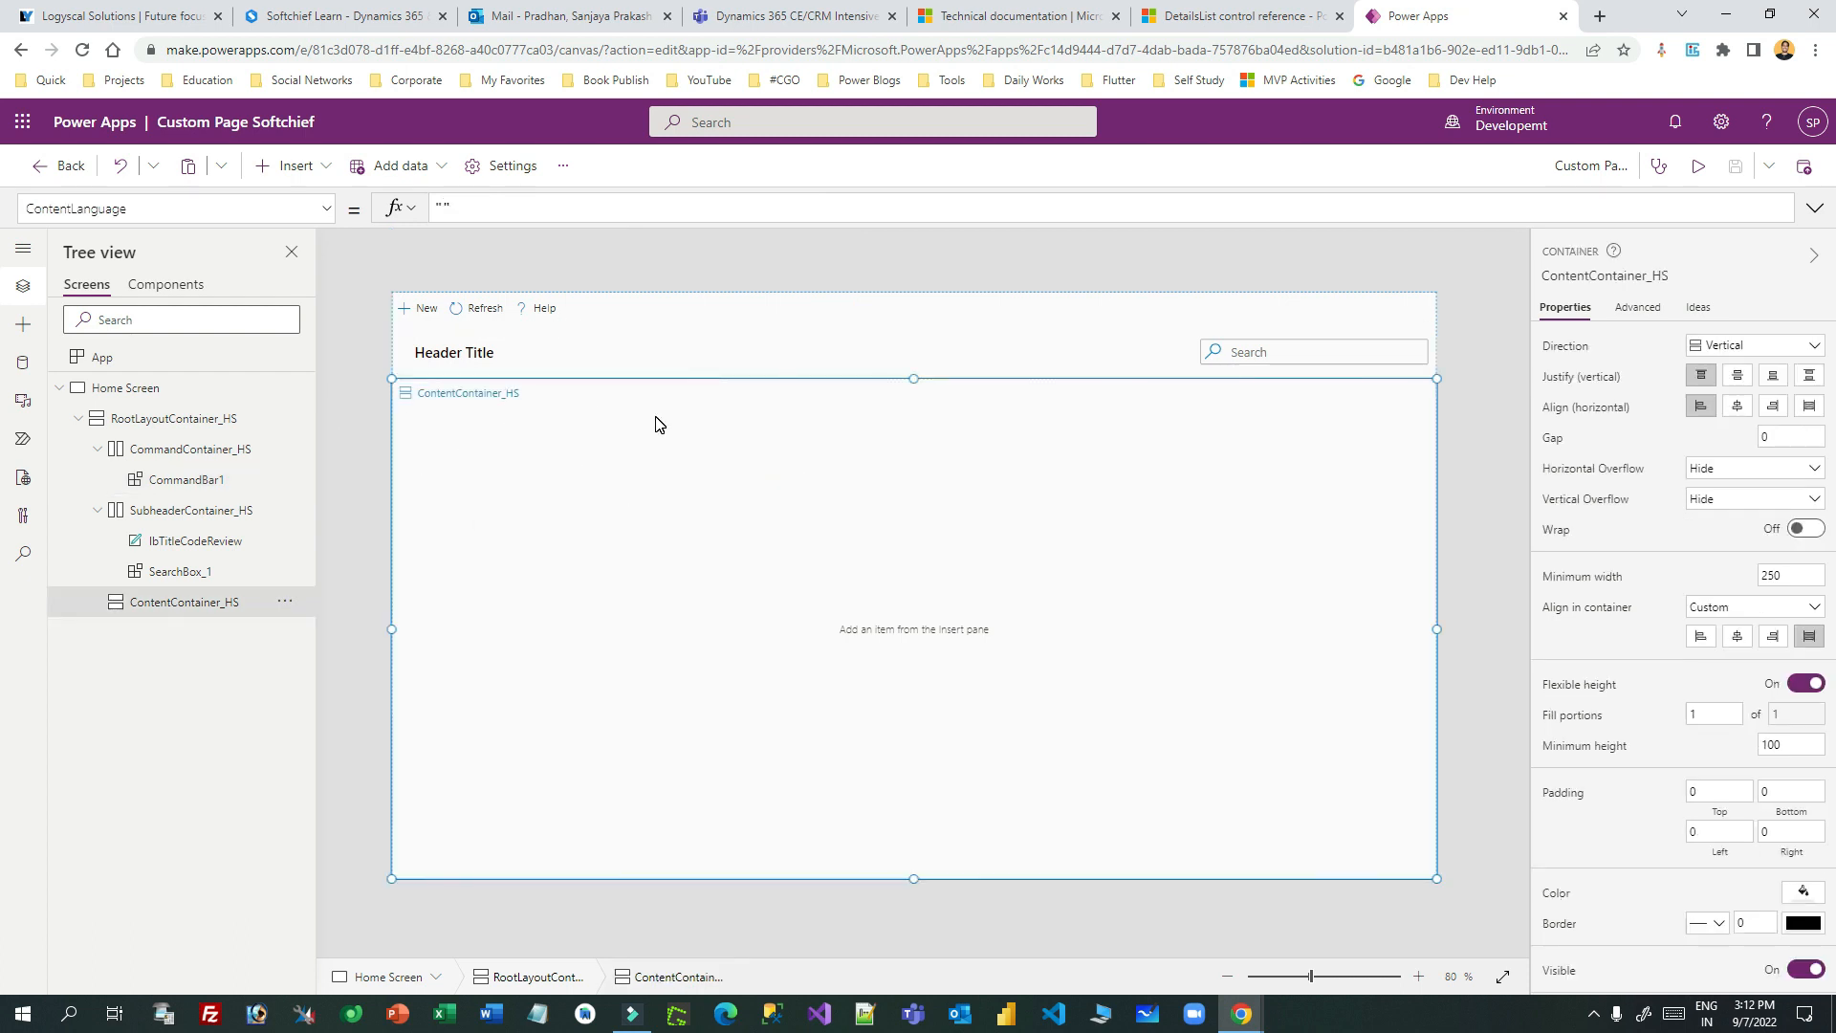
- Import the Fluent Details List (0.0.21) code component from Get more components' Code tab
click(23, 325)
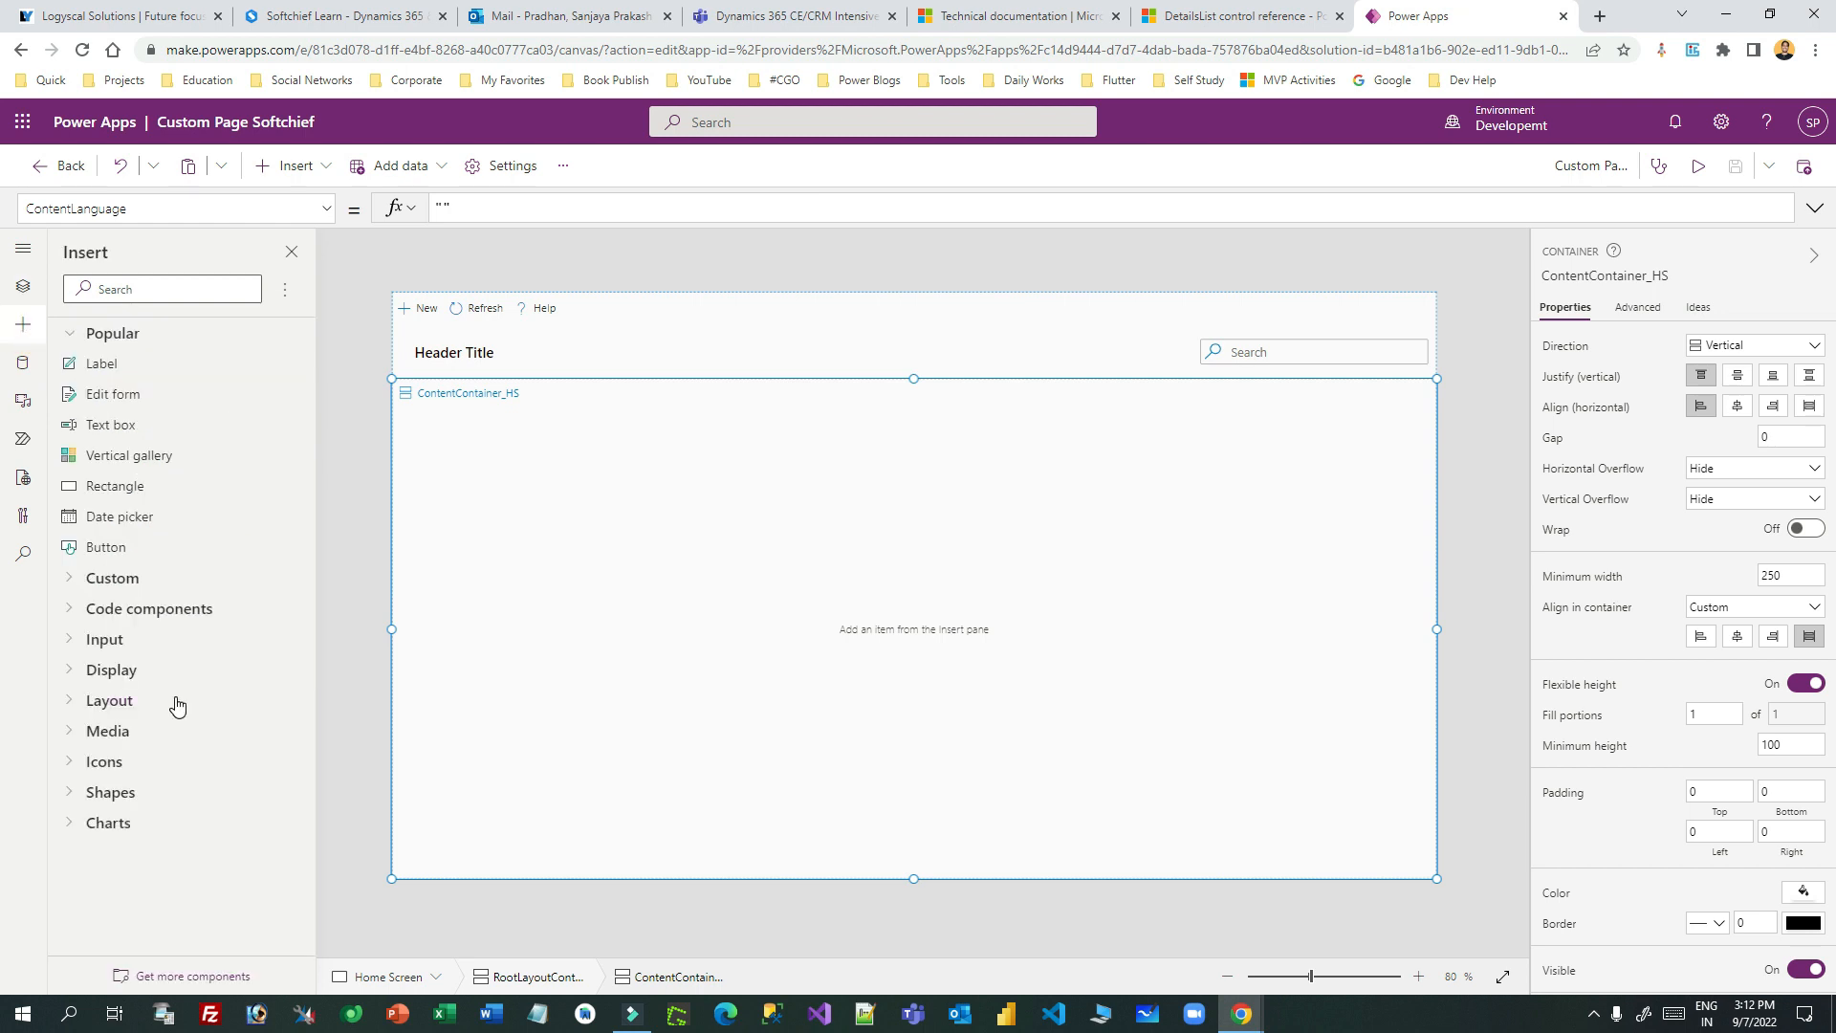
click(69, 608)
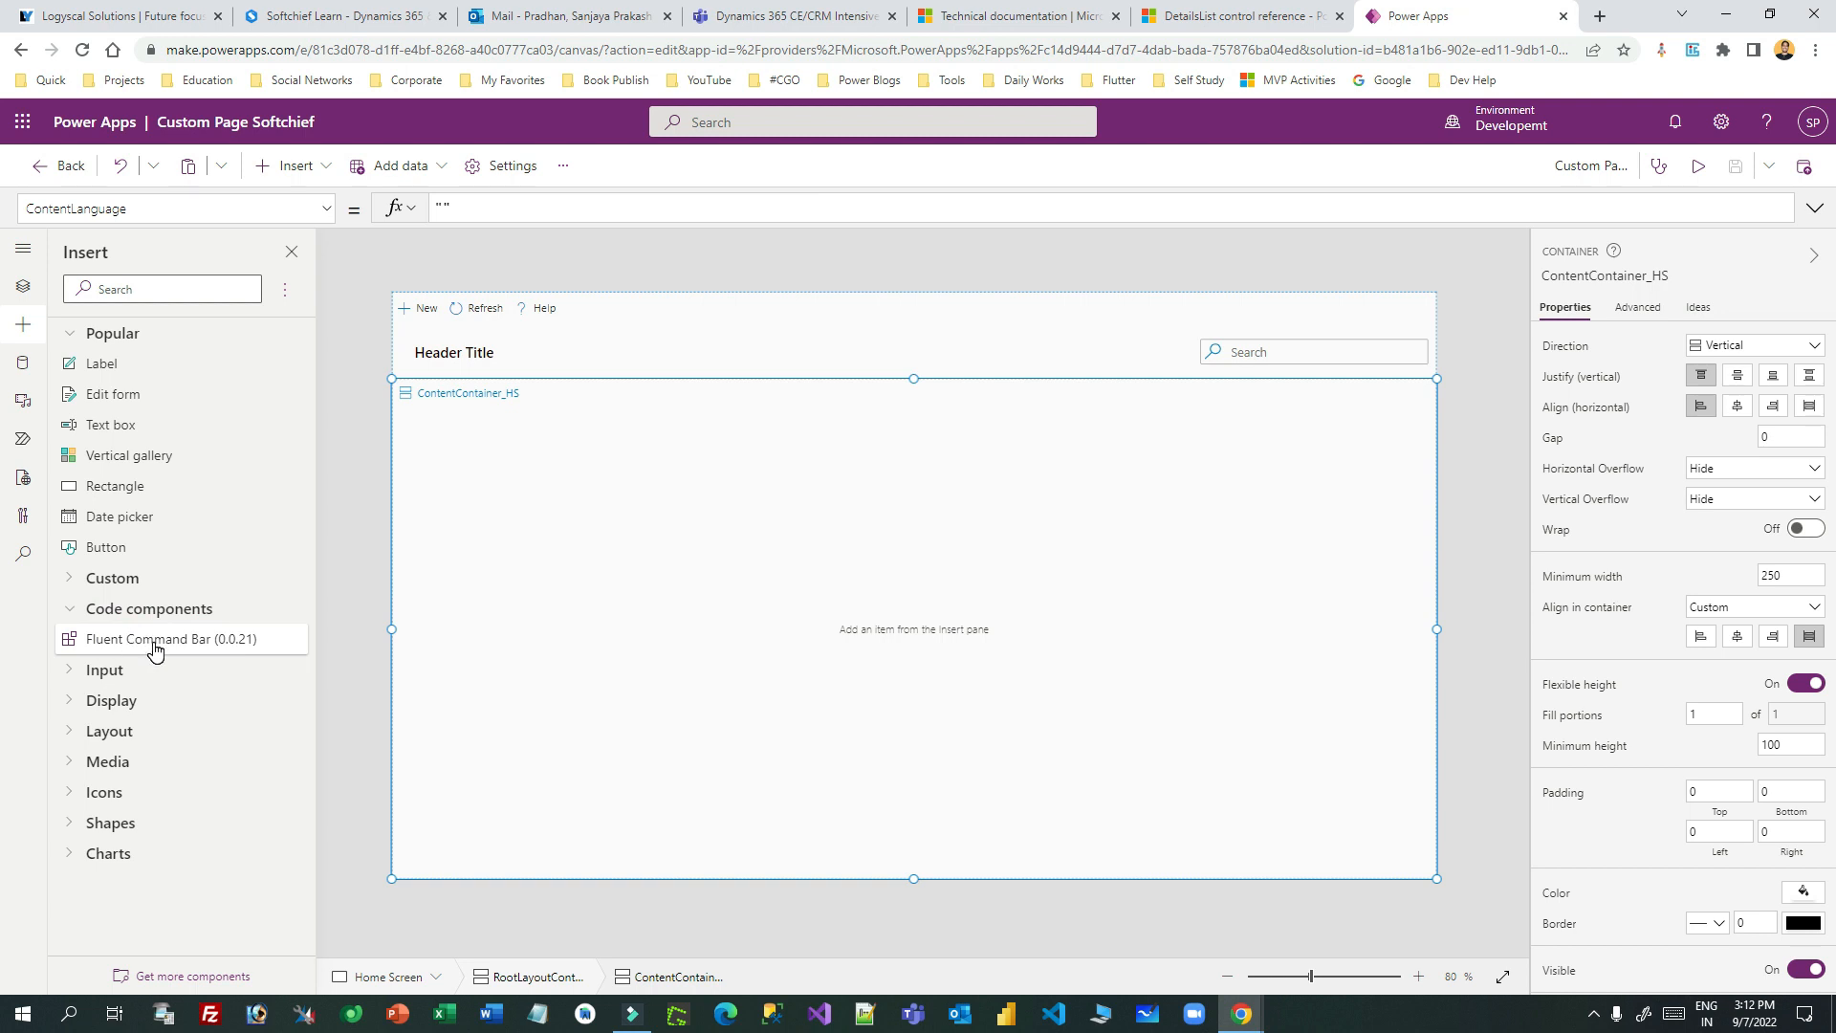
click(191, 978)
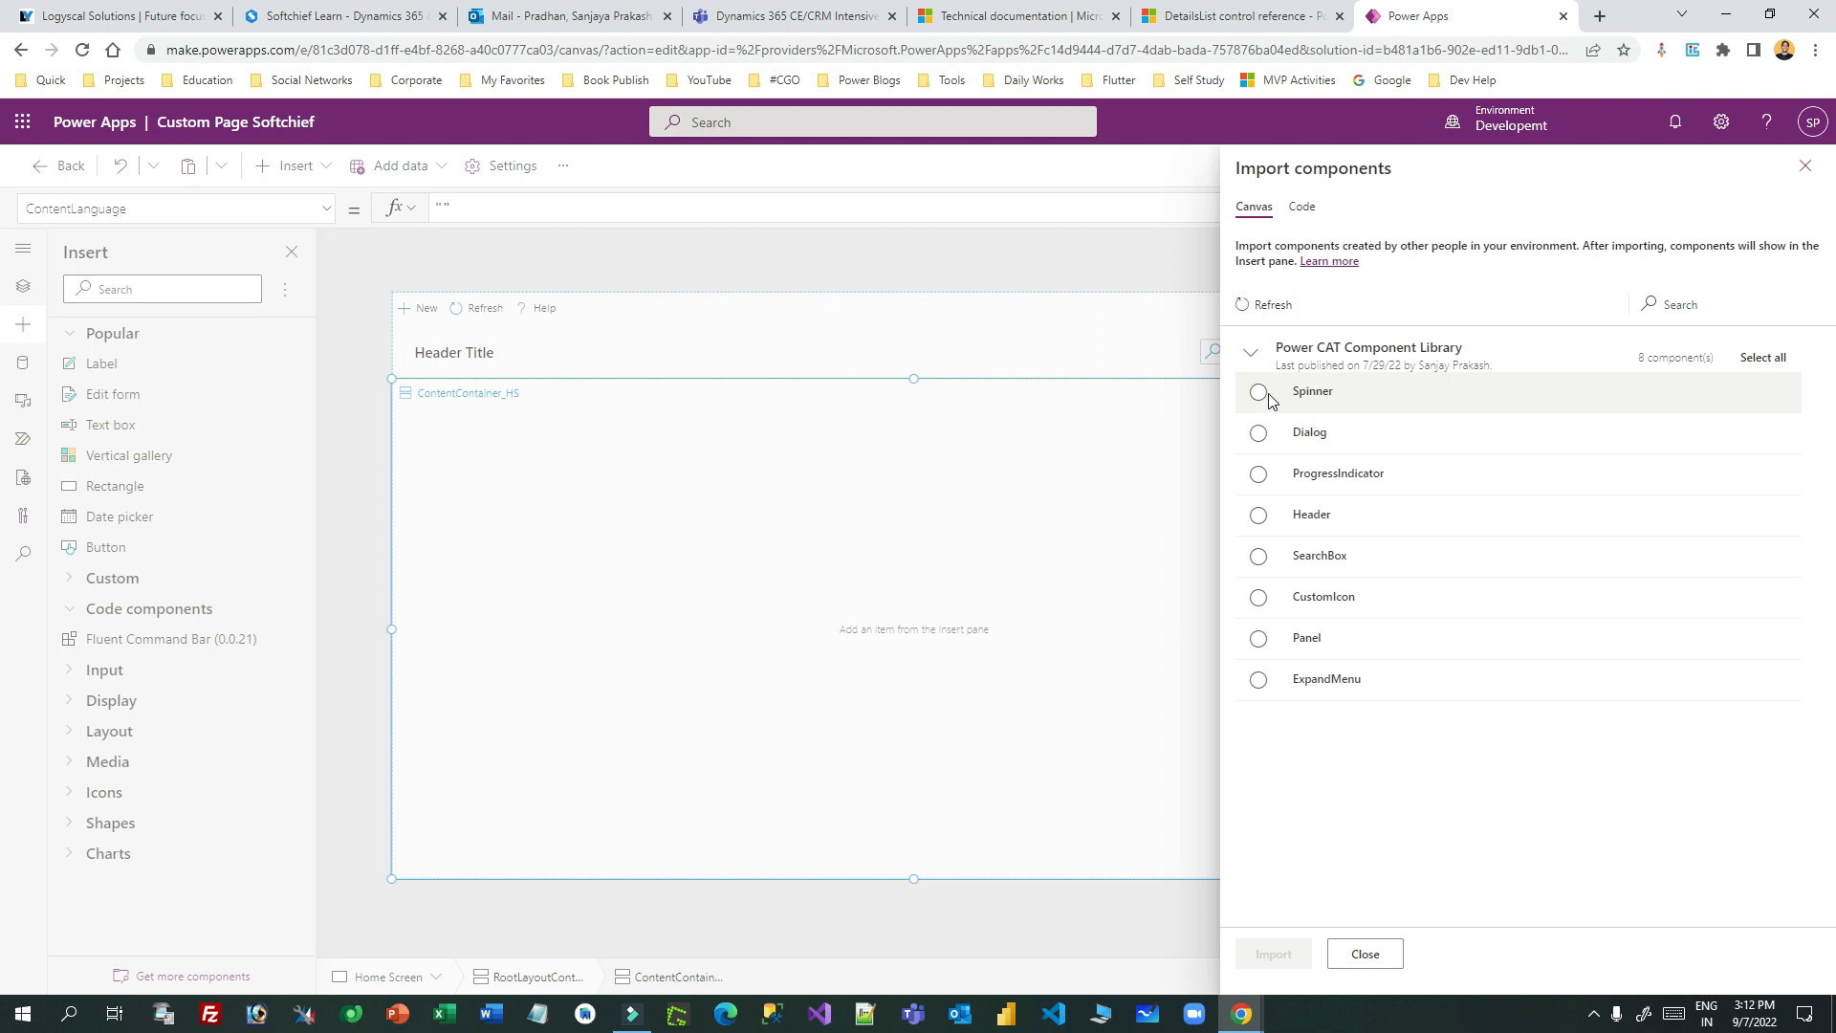
click(1248, 304)
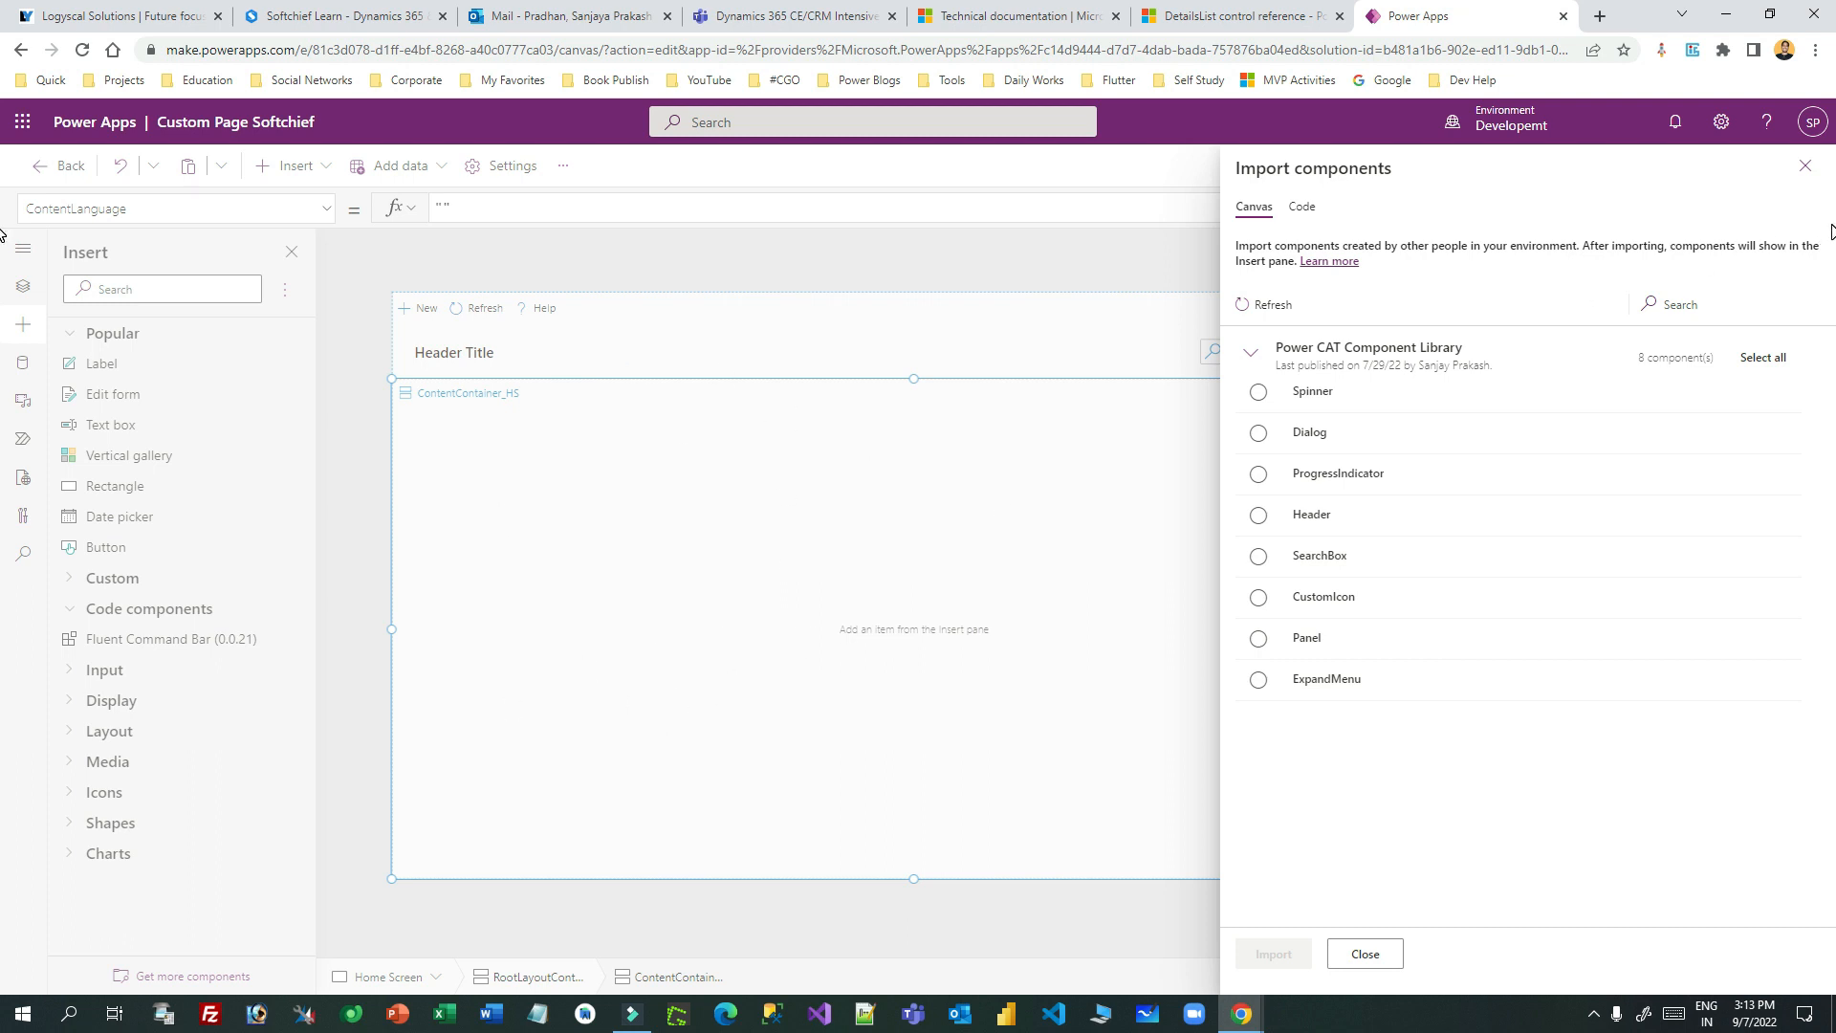
click(1806, 166)
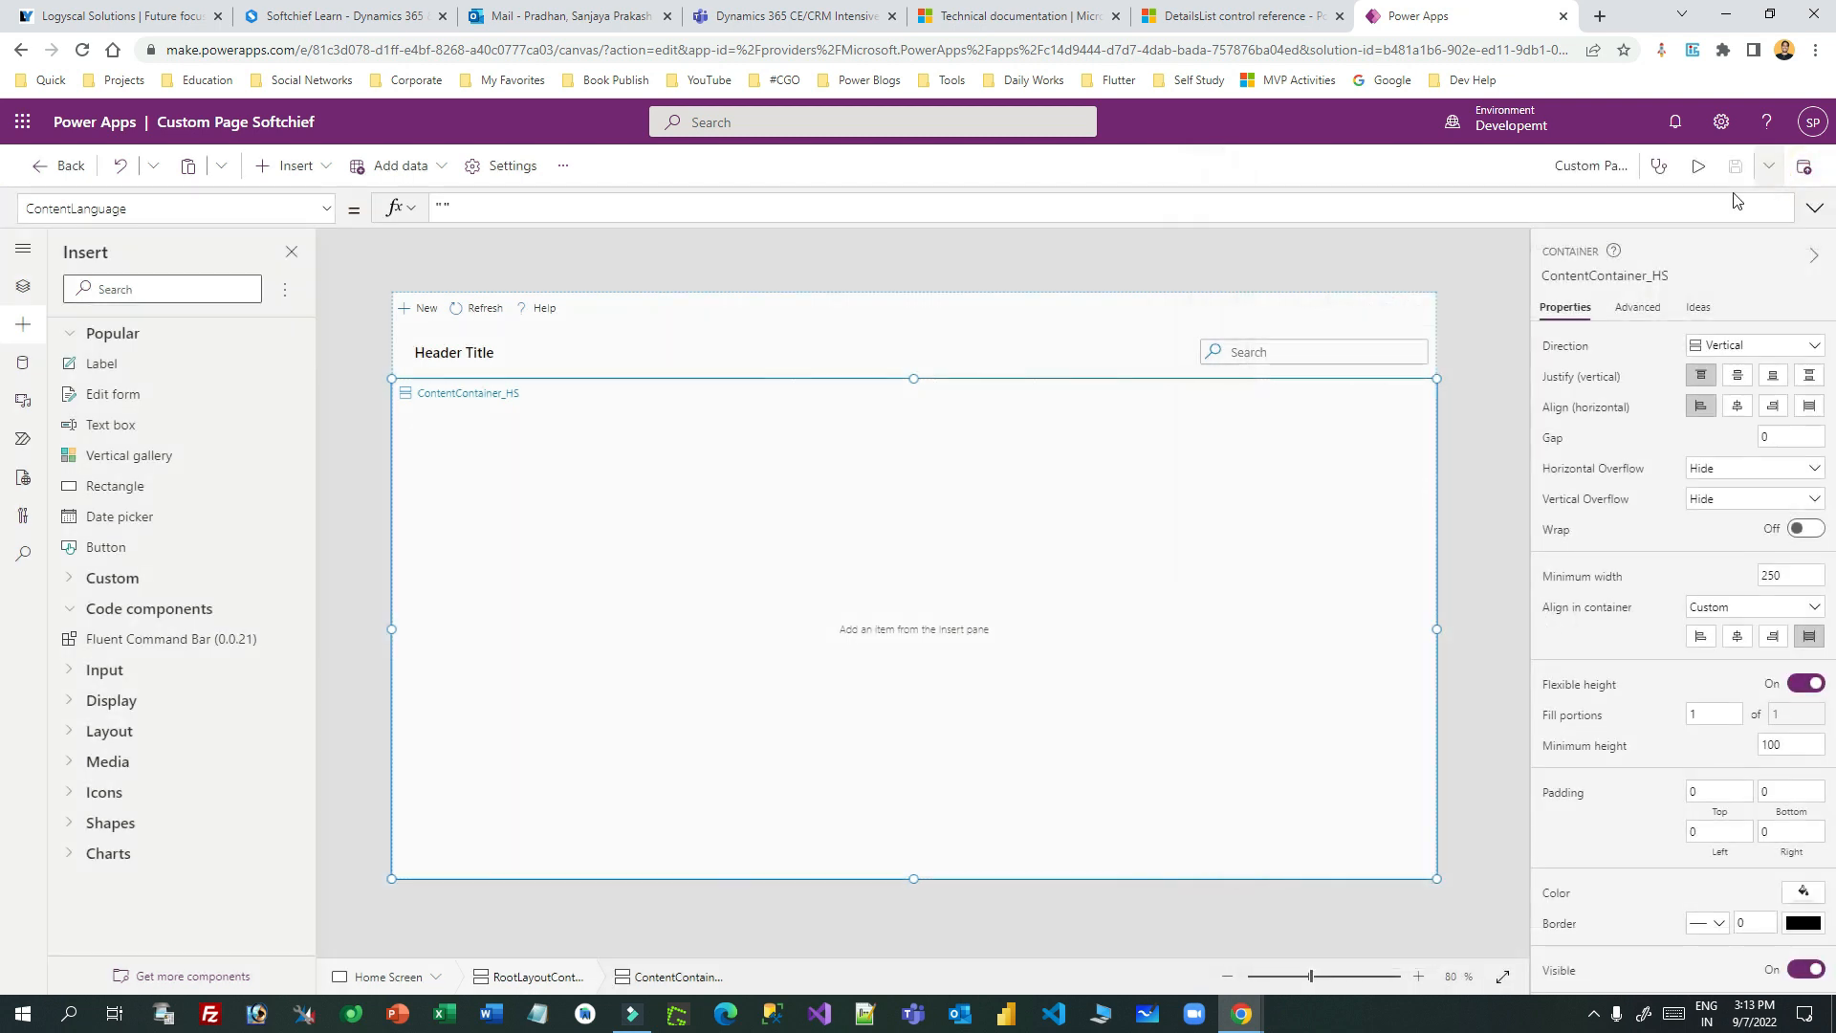
click(168, 975)
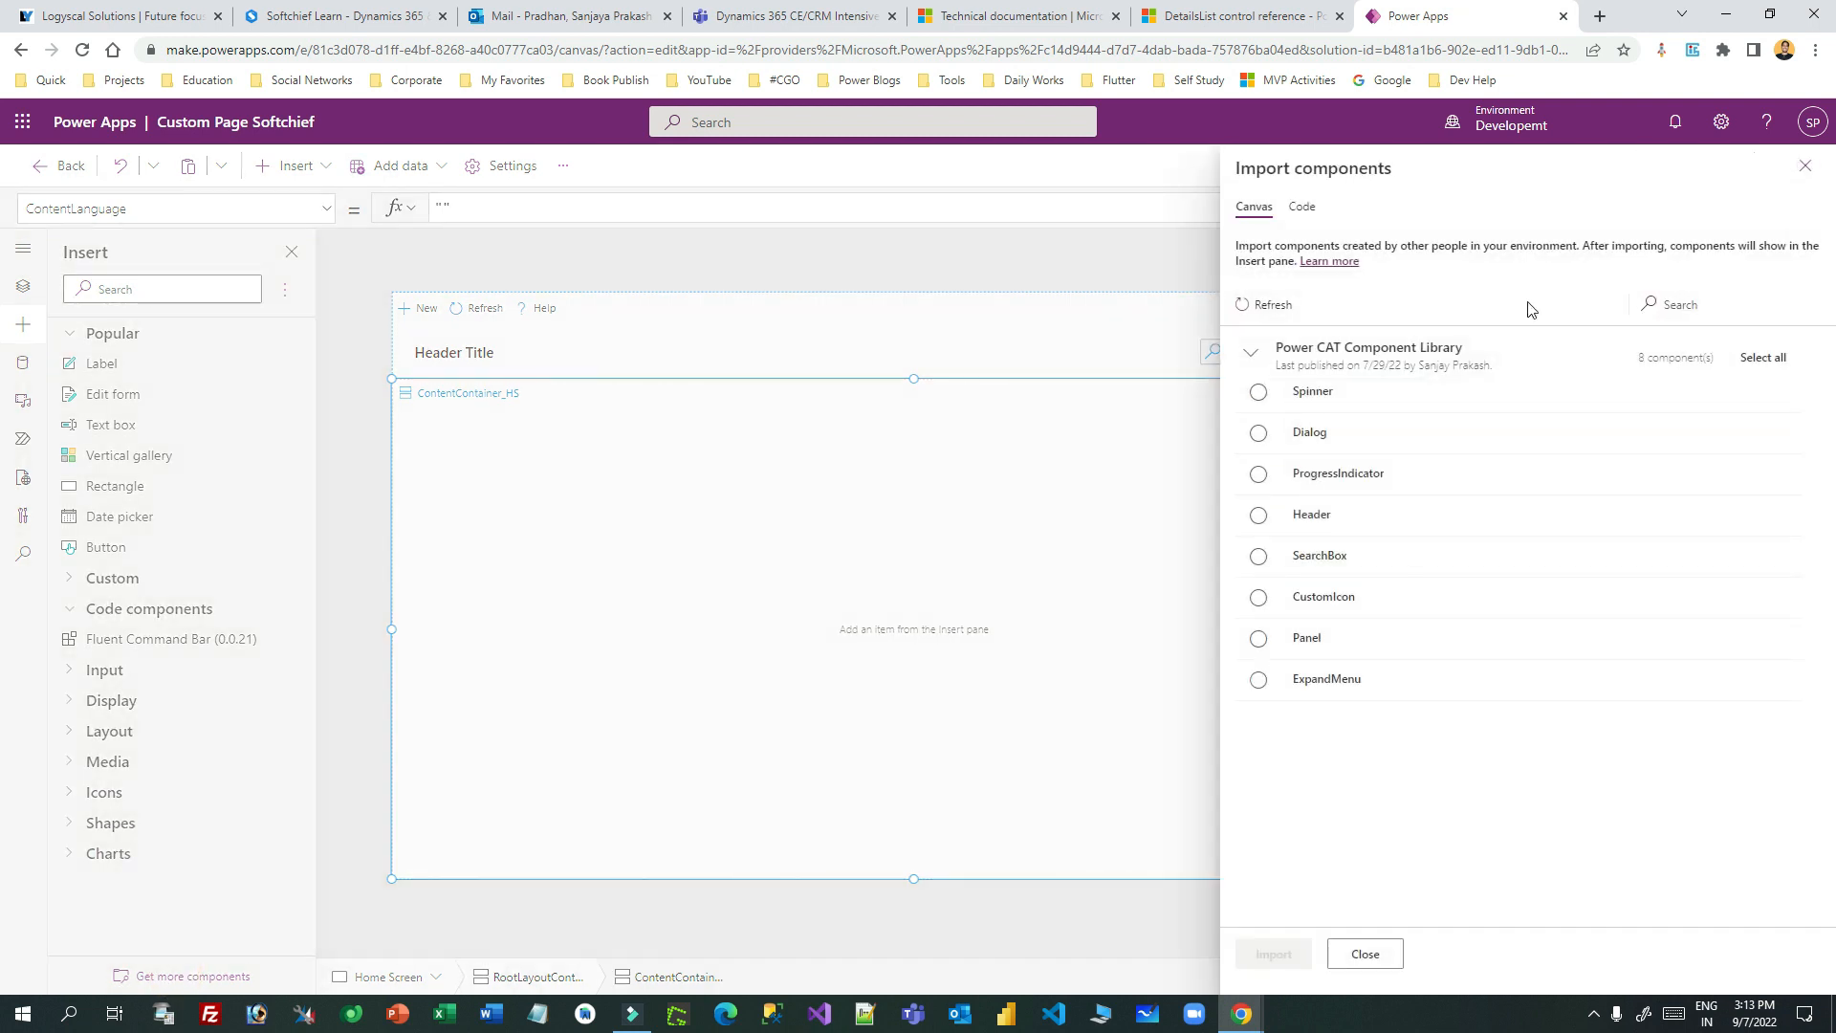
click(1301, 207)
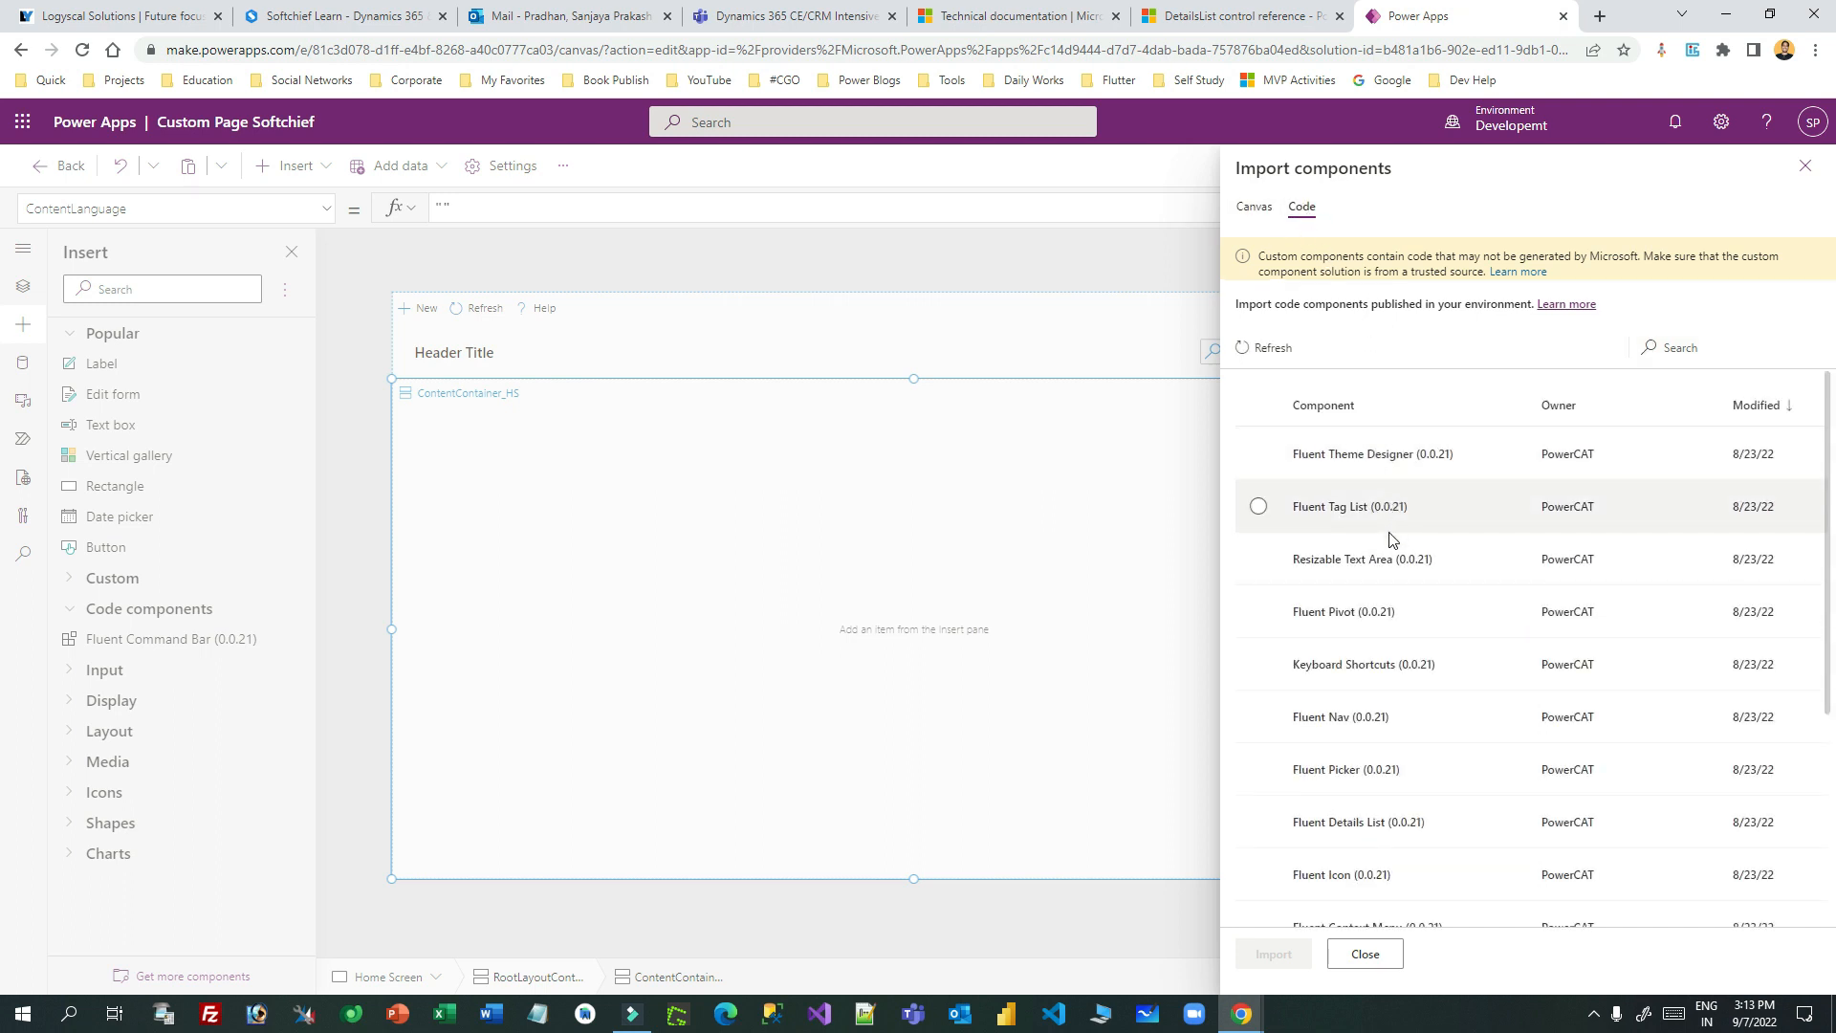
scroll(1406, 708, down, 2)
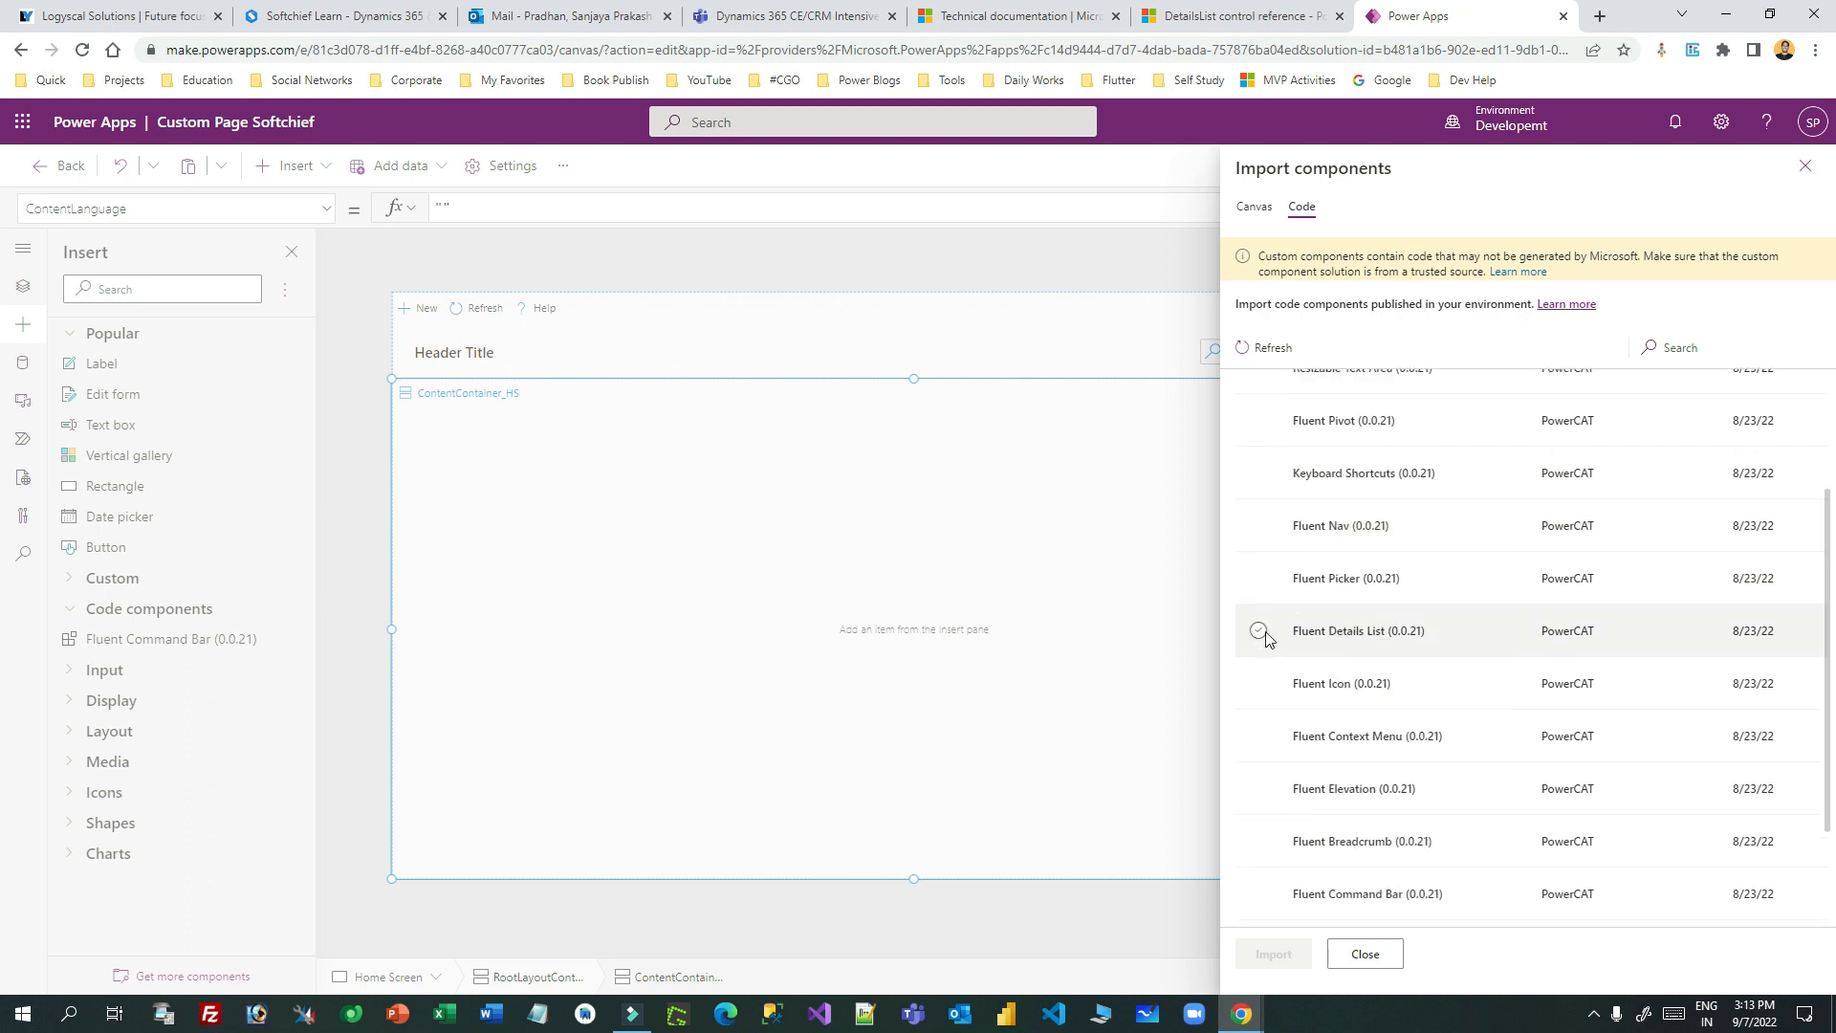
click(1327, 632)
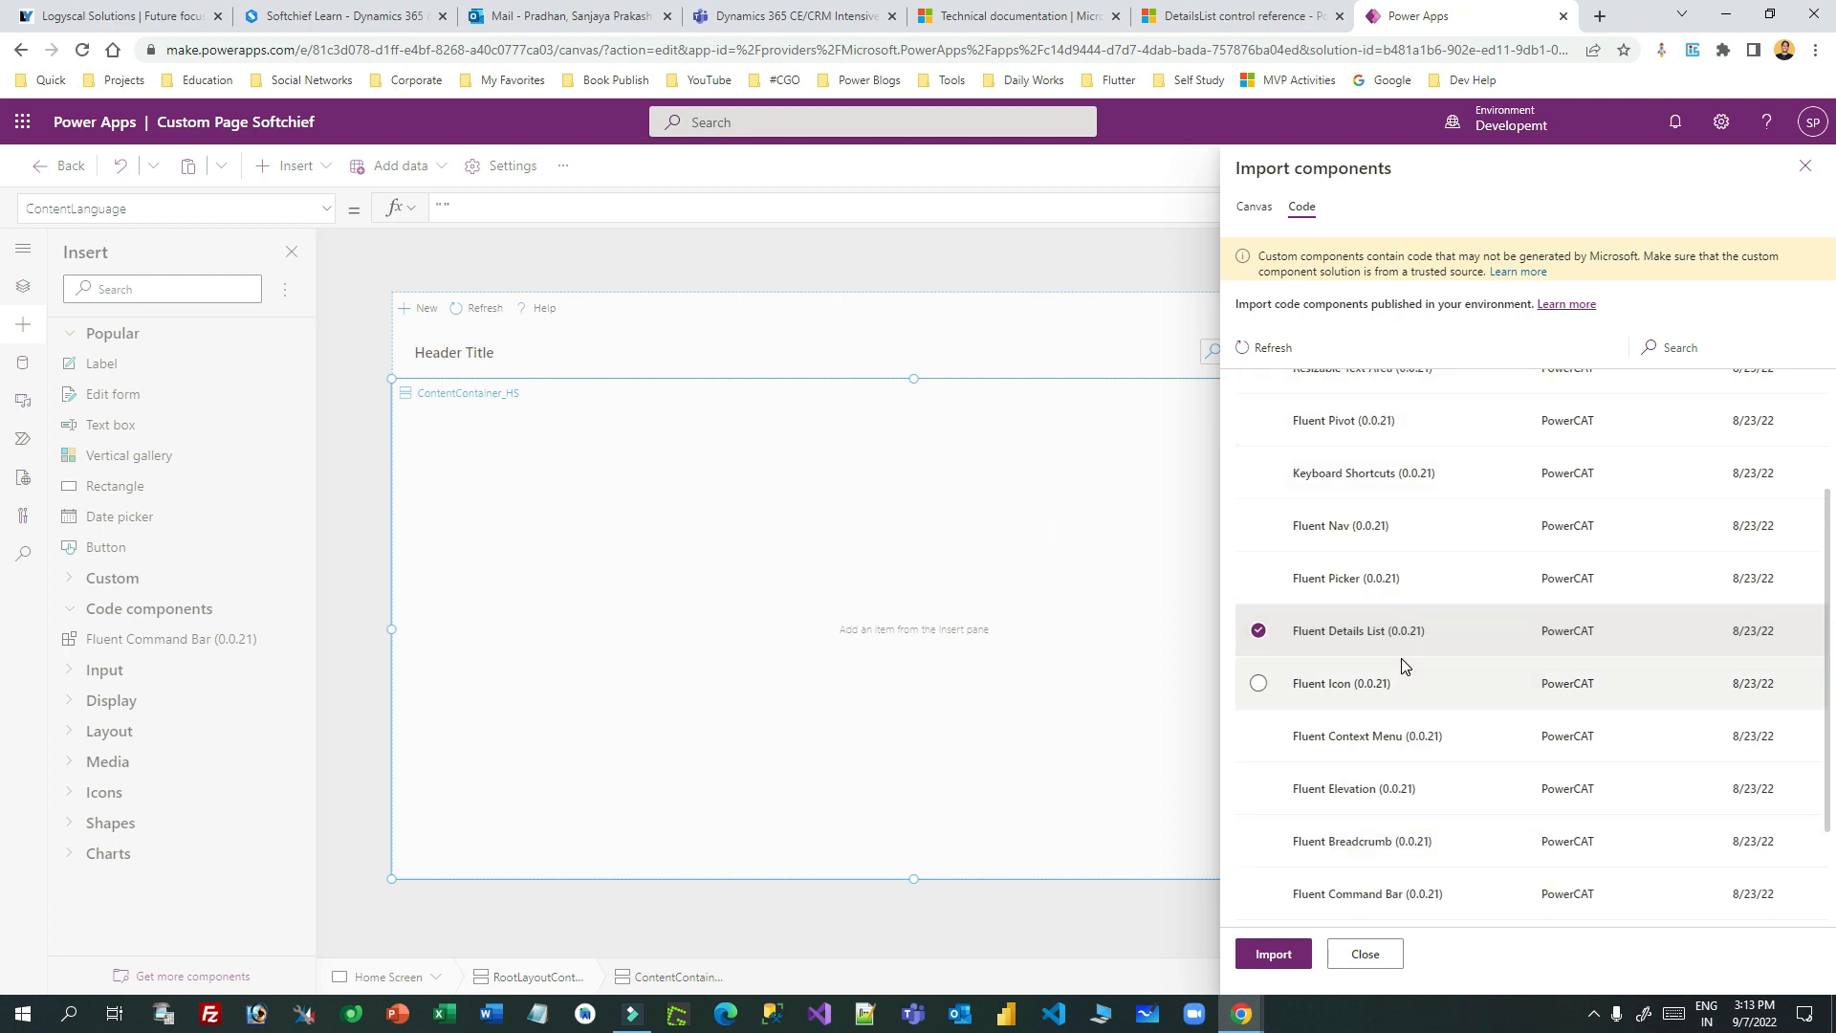
click(1273, 954)
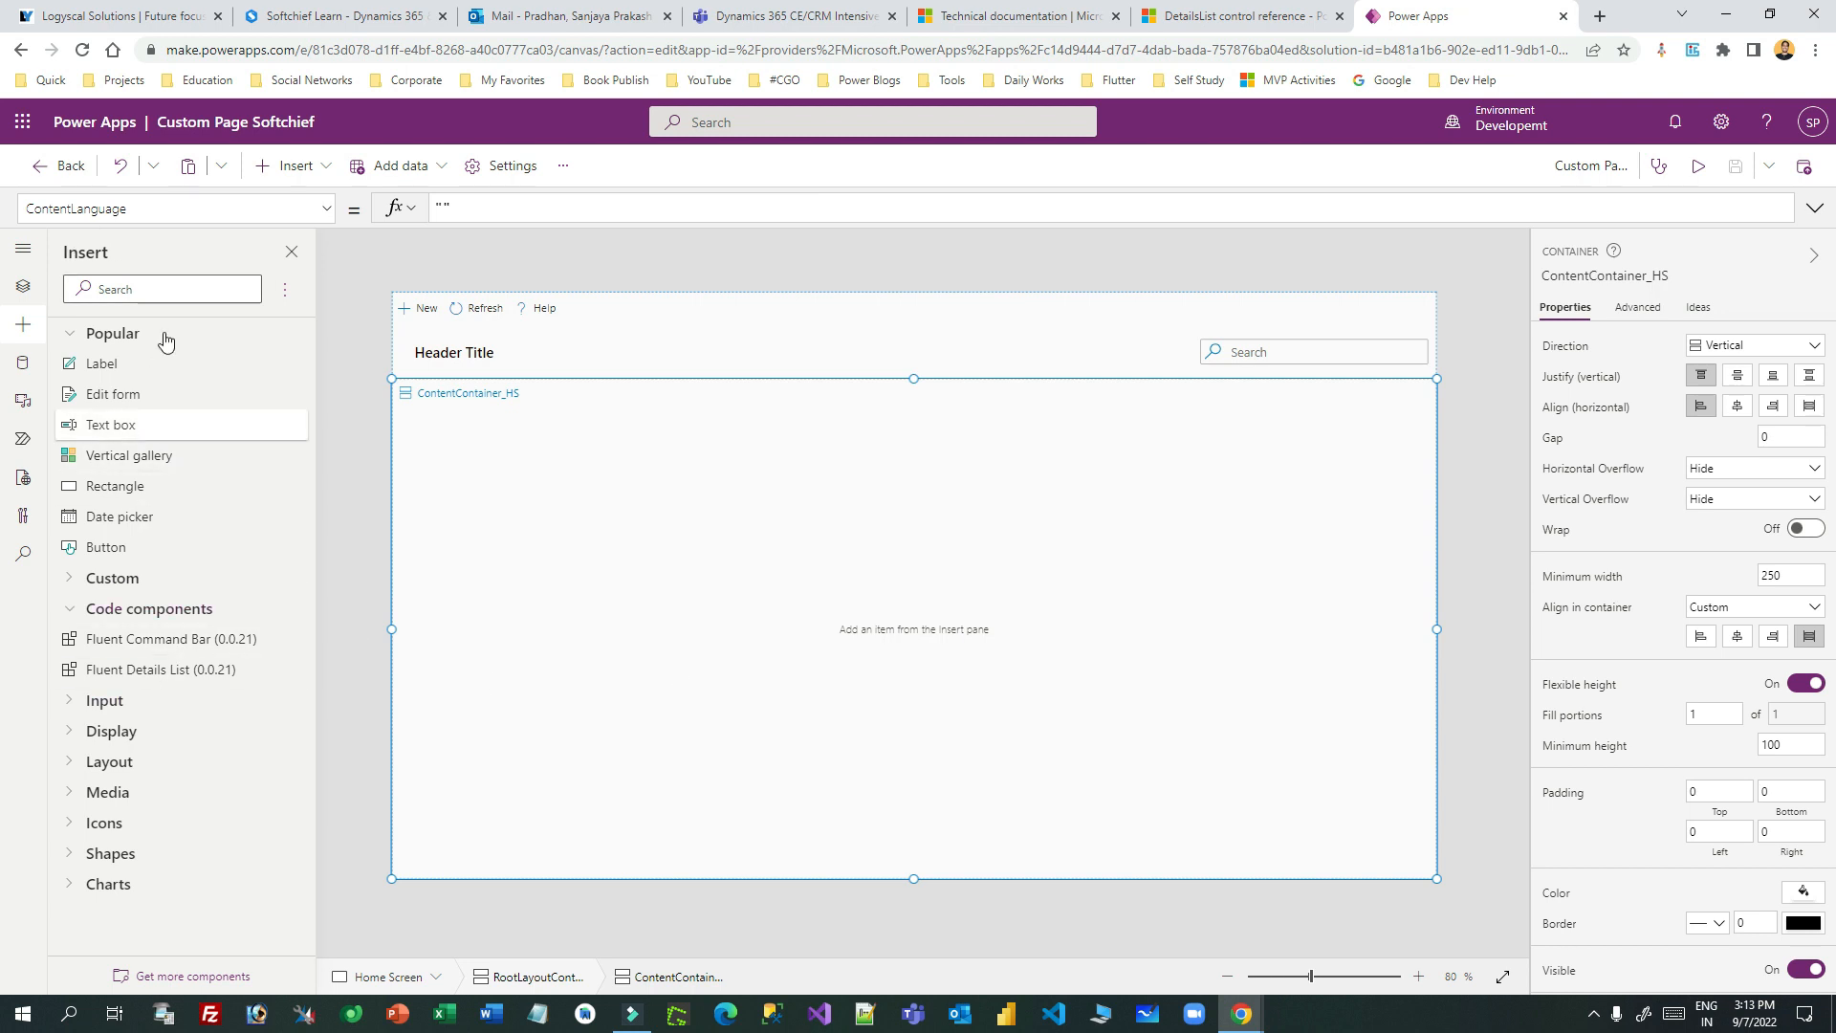
- Insert a Fluent Details List into ContentContainer_HS and select its Width property
drag(113, 675, 521, 450)
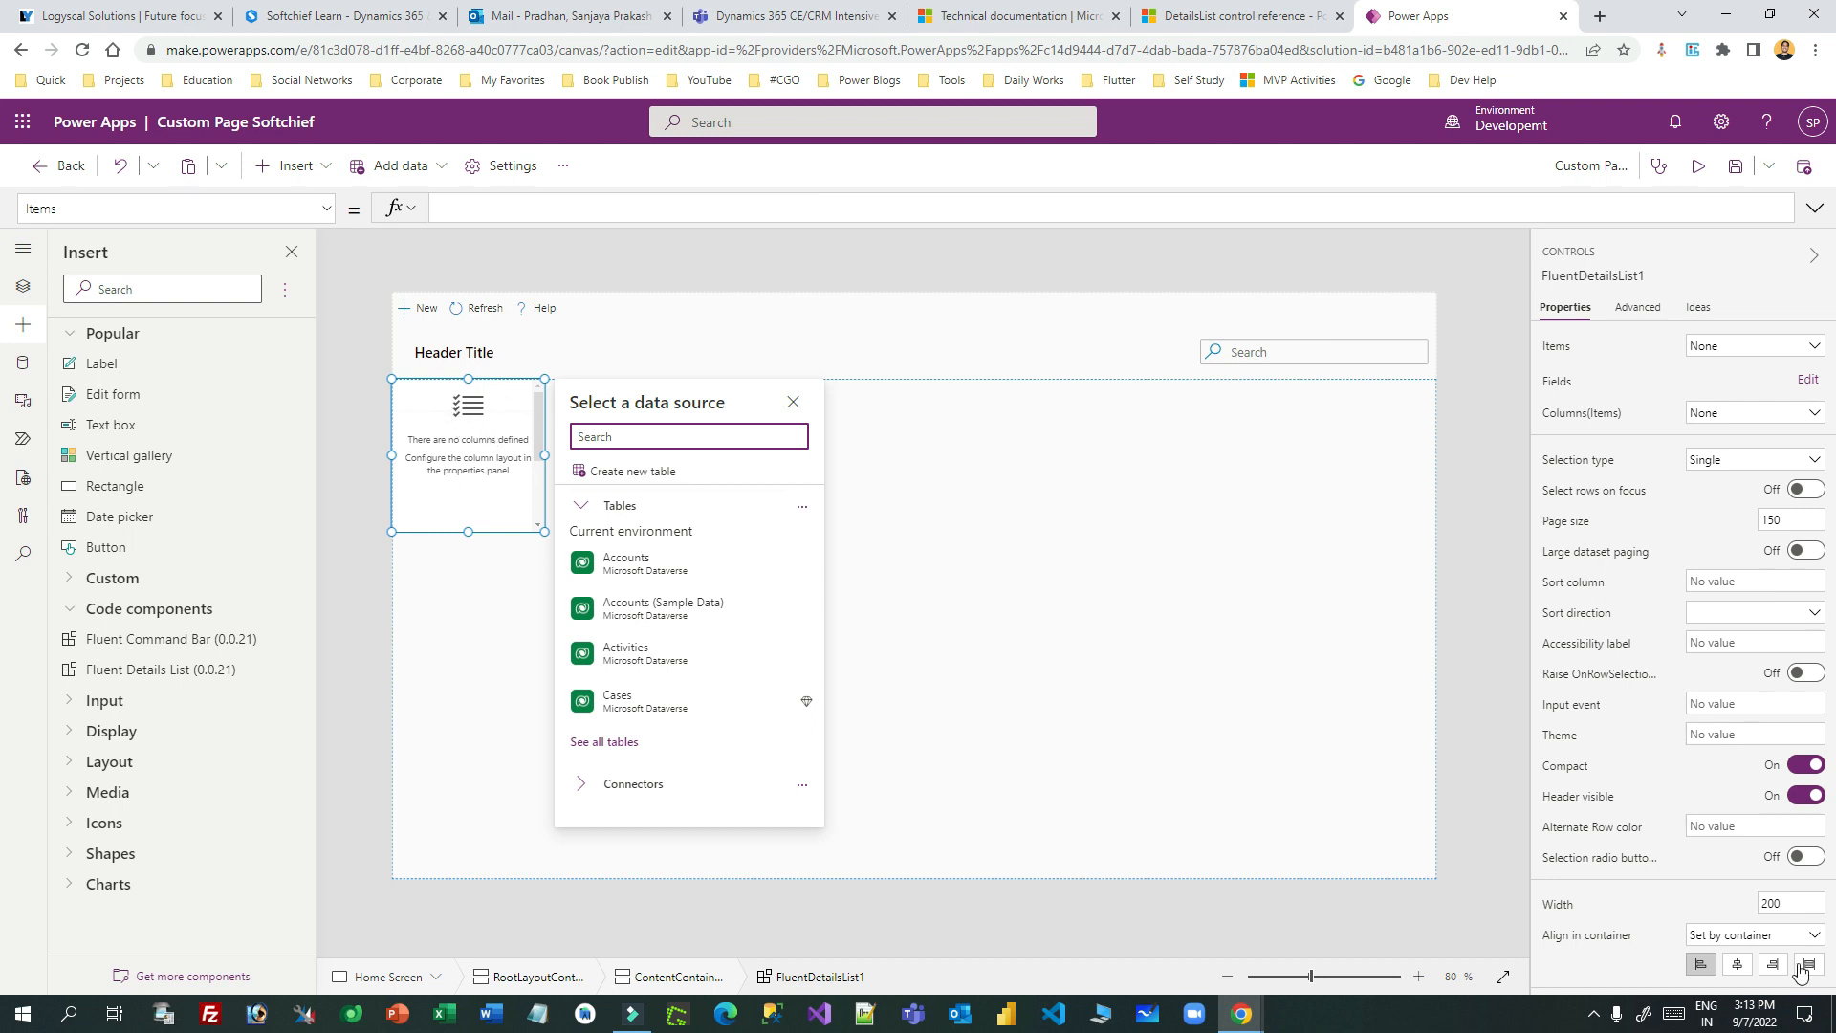
click(326, 209)
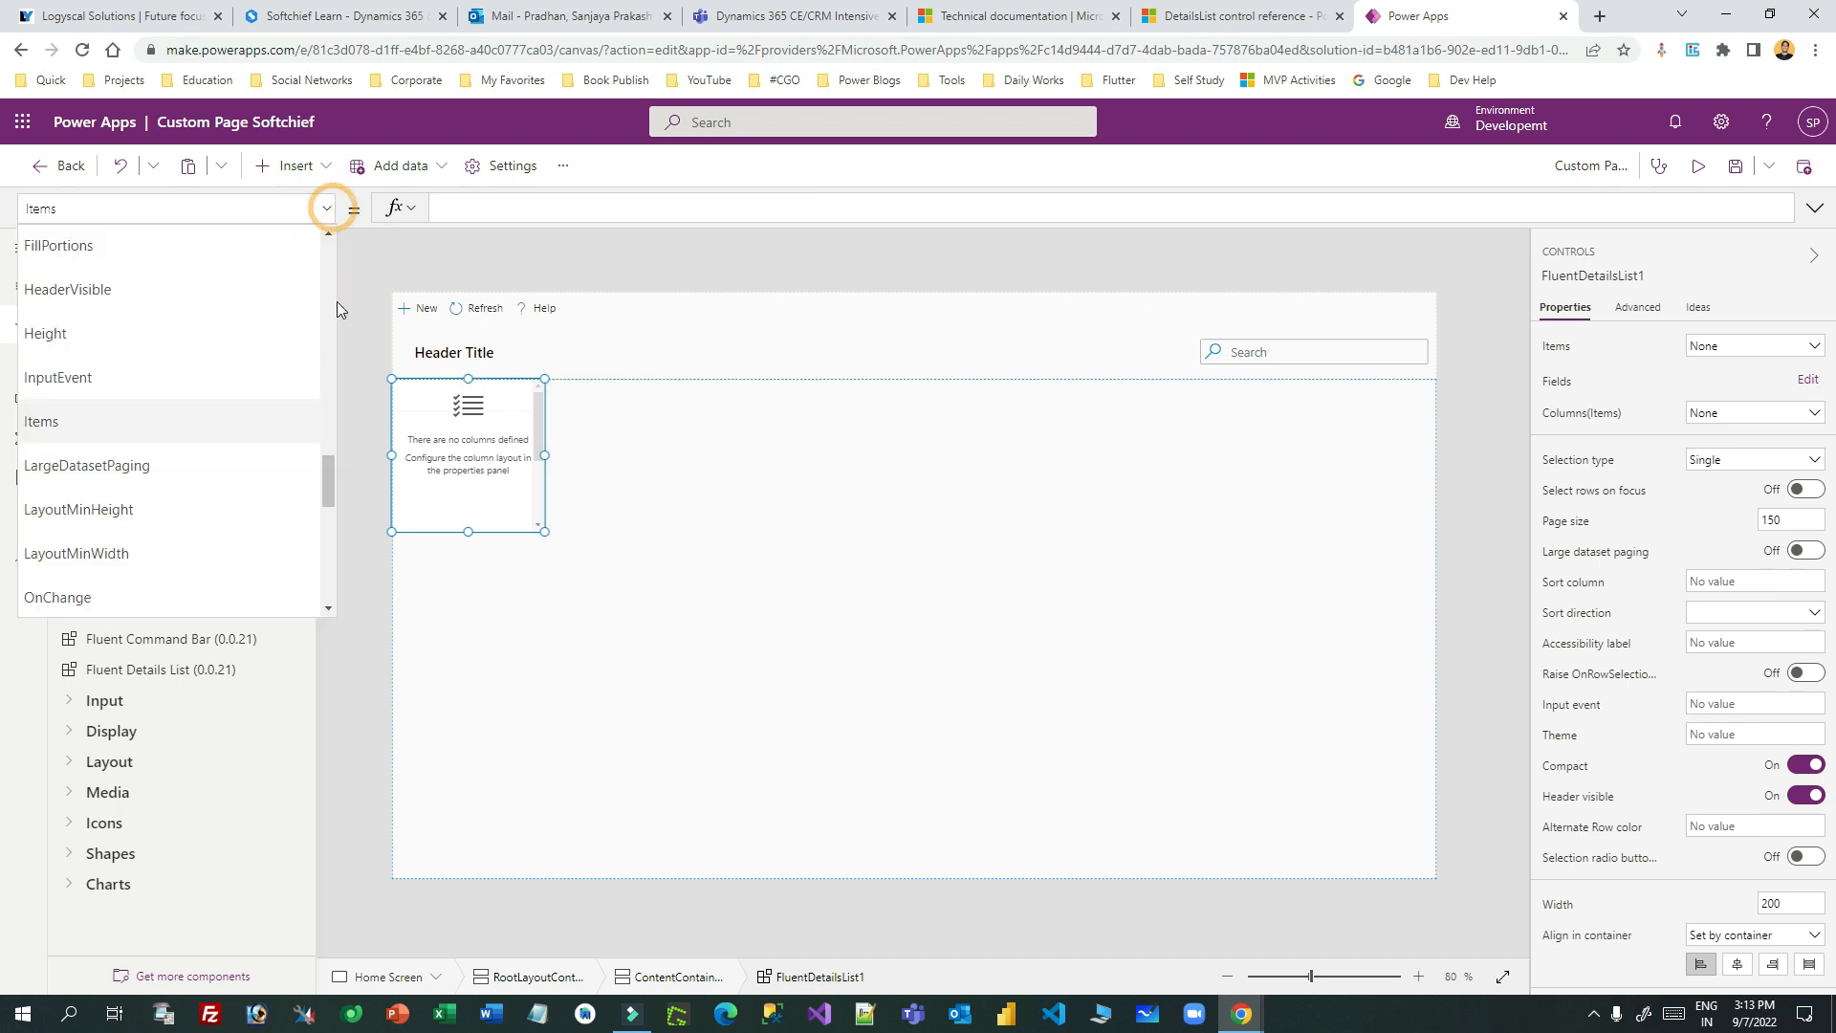
drag(324, 478, 325, 567)
click(167, 509)
- Set FluentDetailsList1's Width formula to Parent.Width, making it 1366 wide
double_click(449, 208)
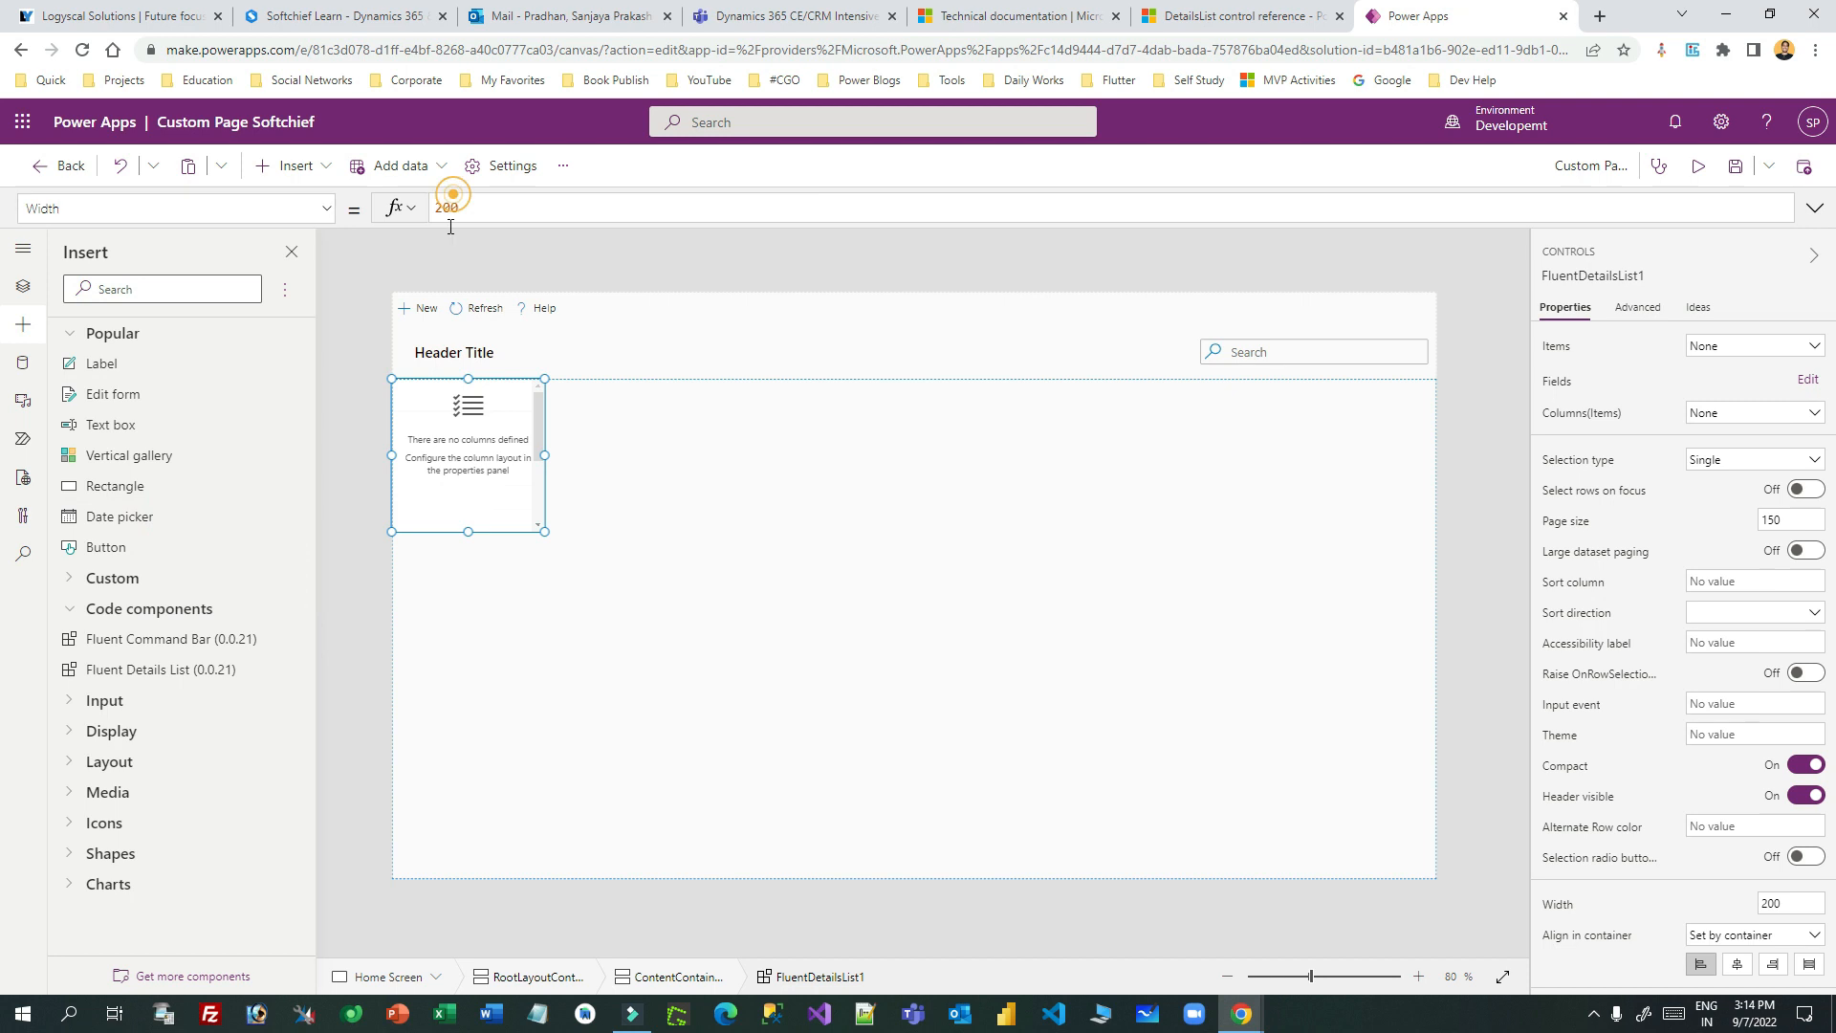
text(pare)
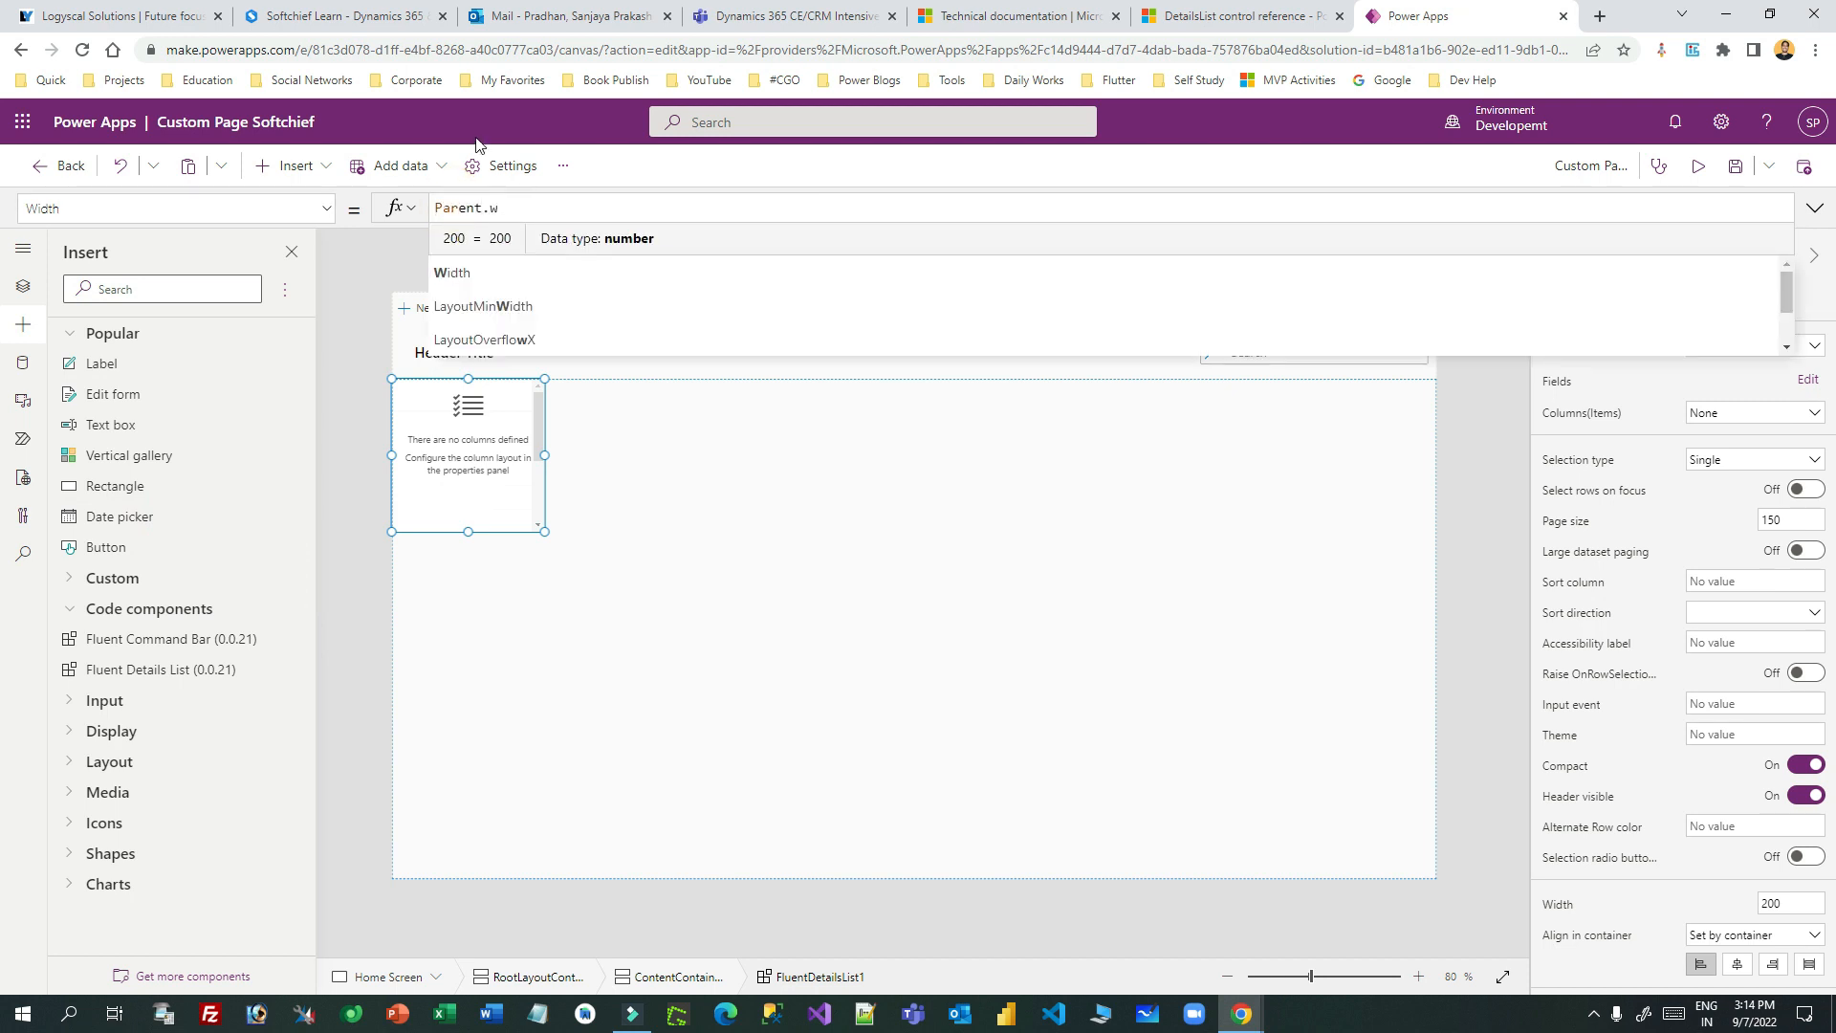
click(495, 273)
double_click(561, 212)
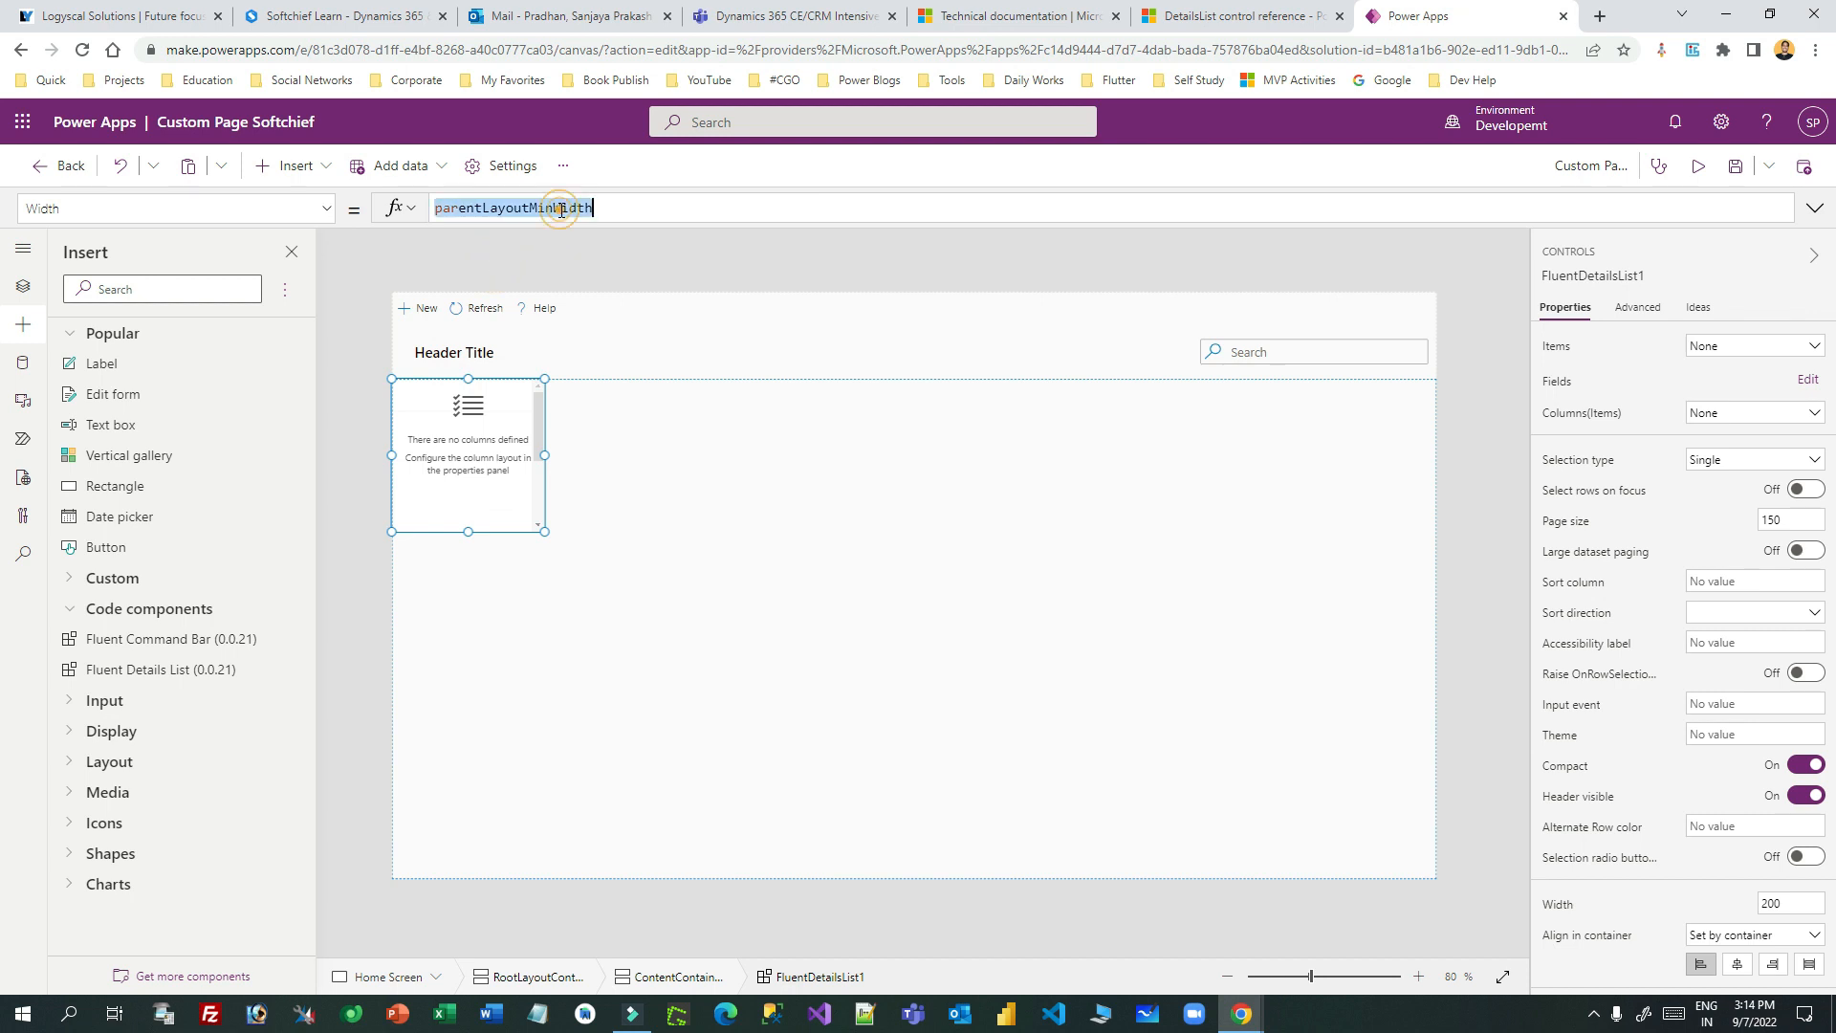
text(par)
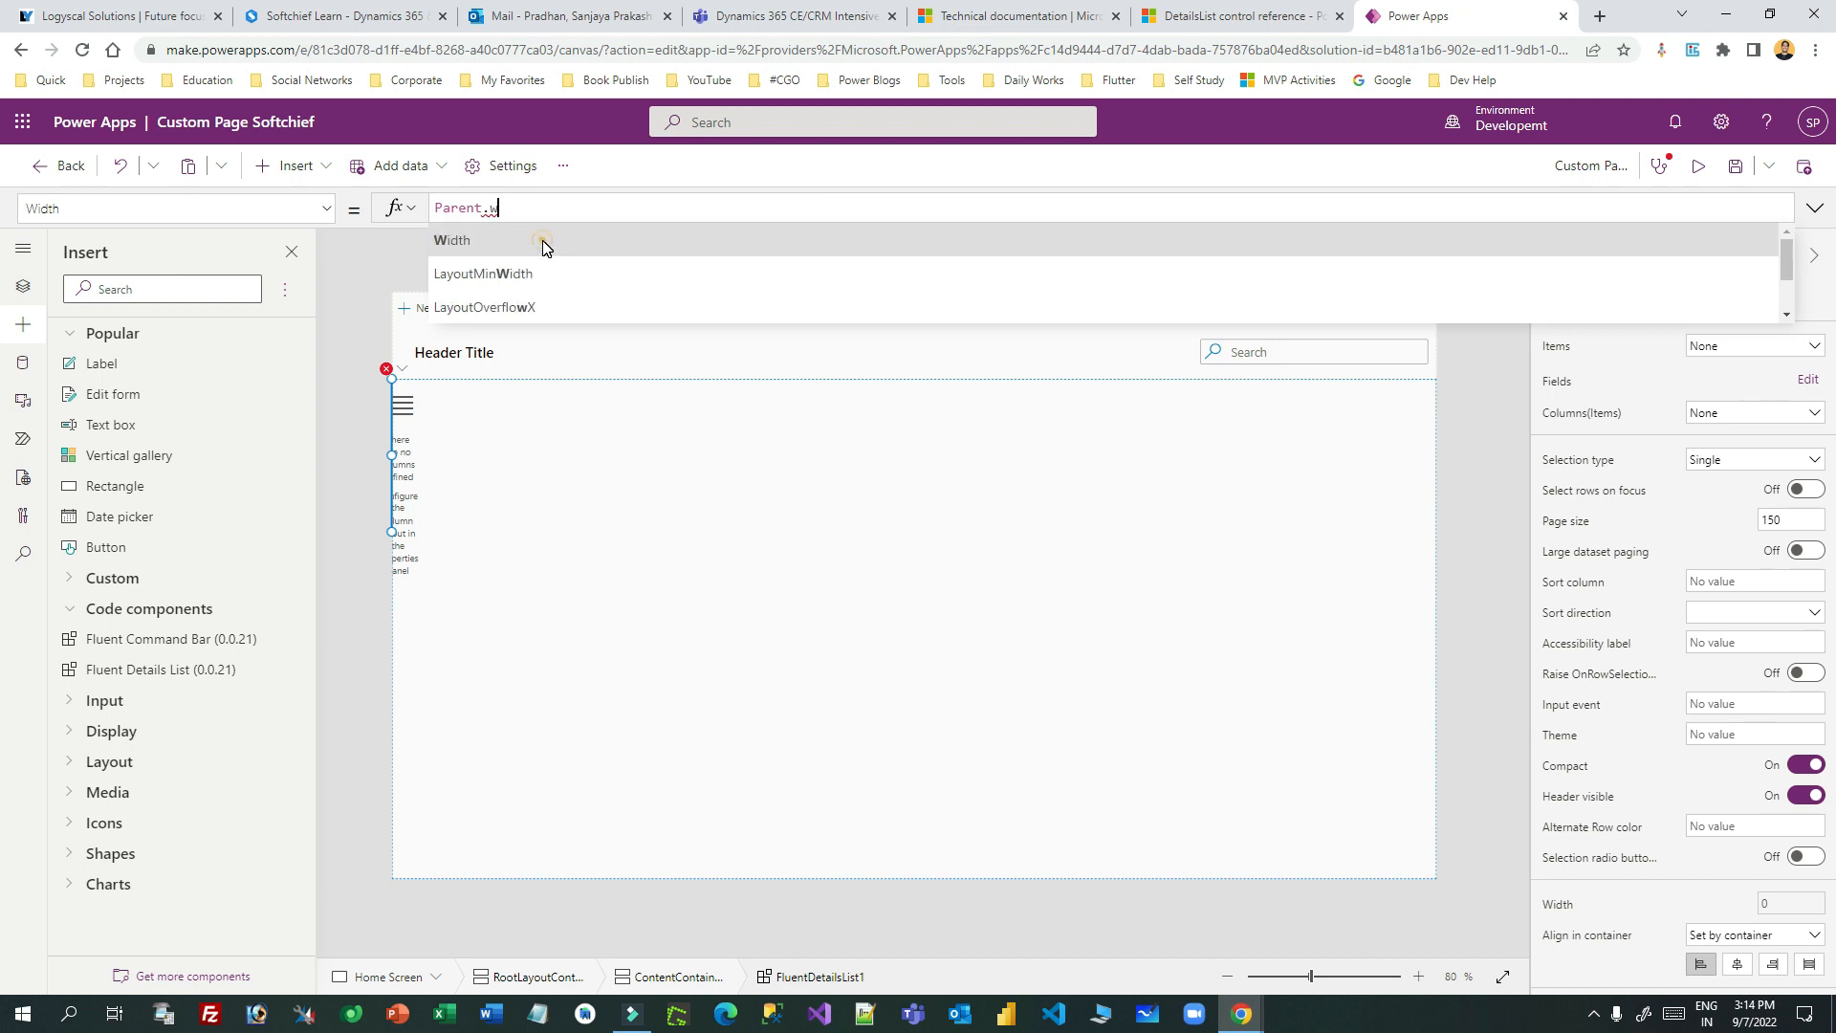
click(542, 243)
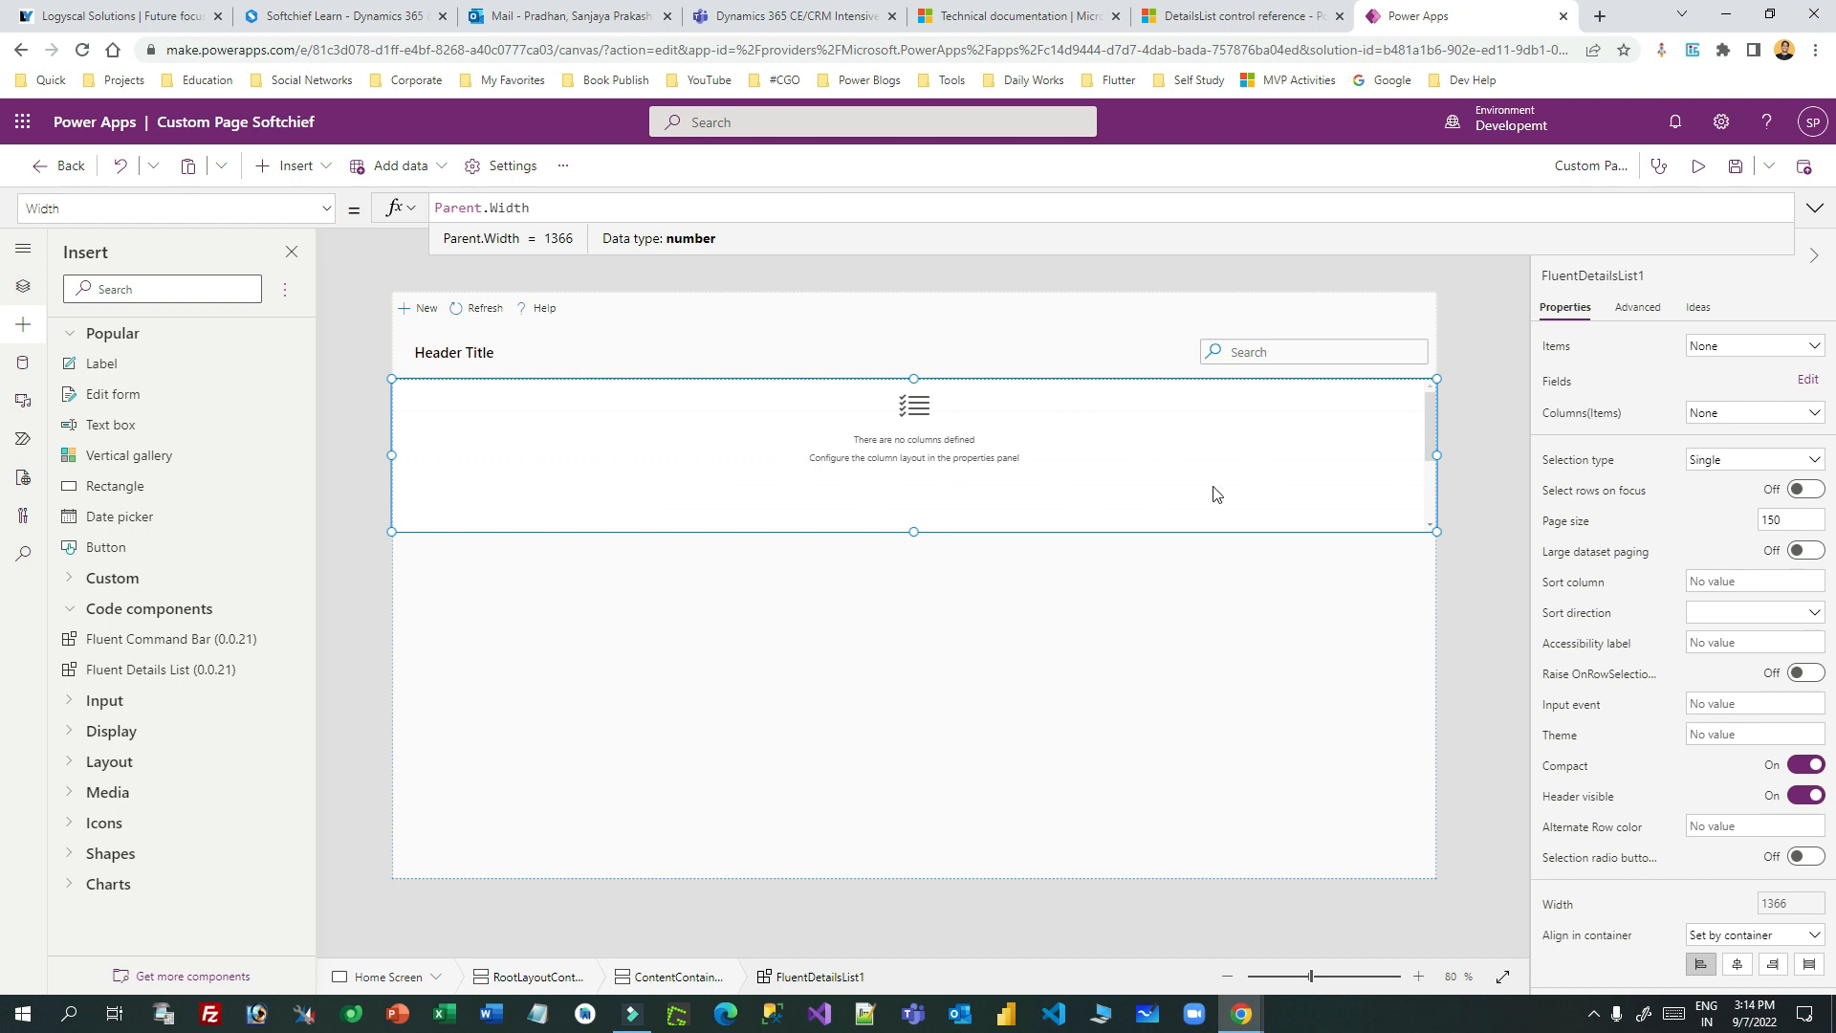
click(608, 500)
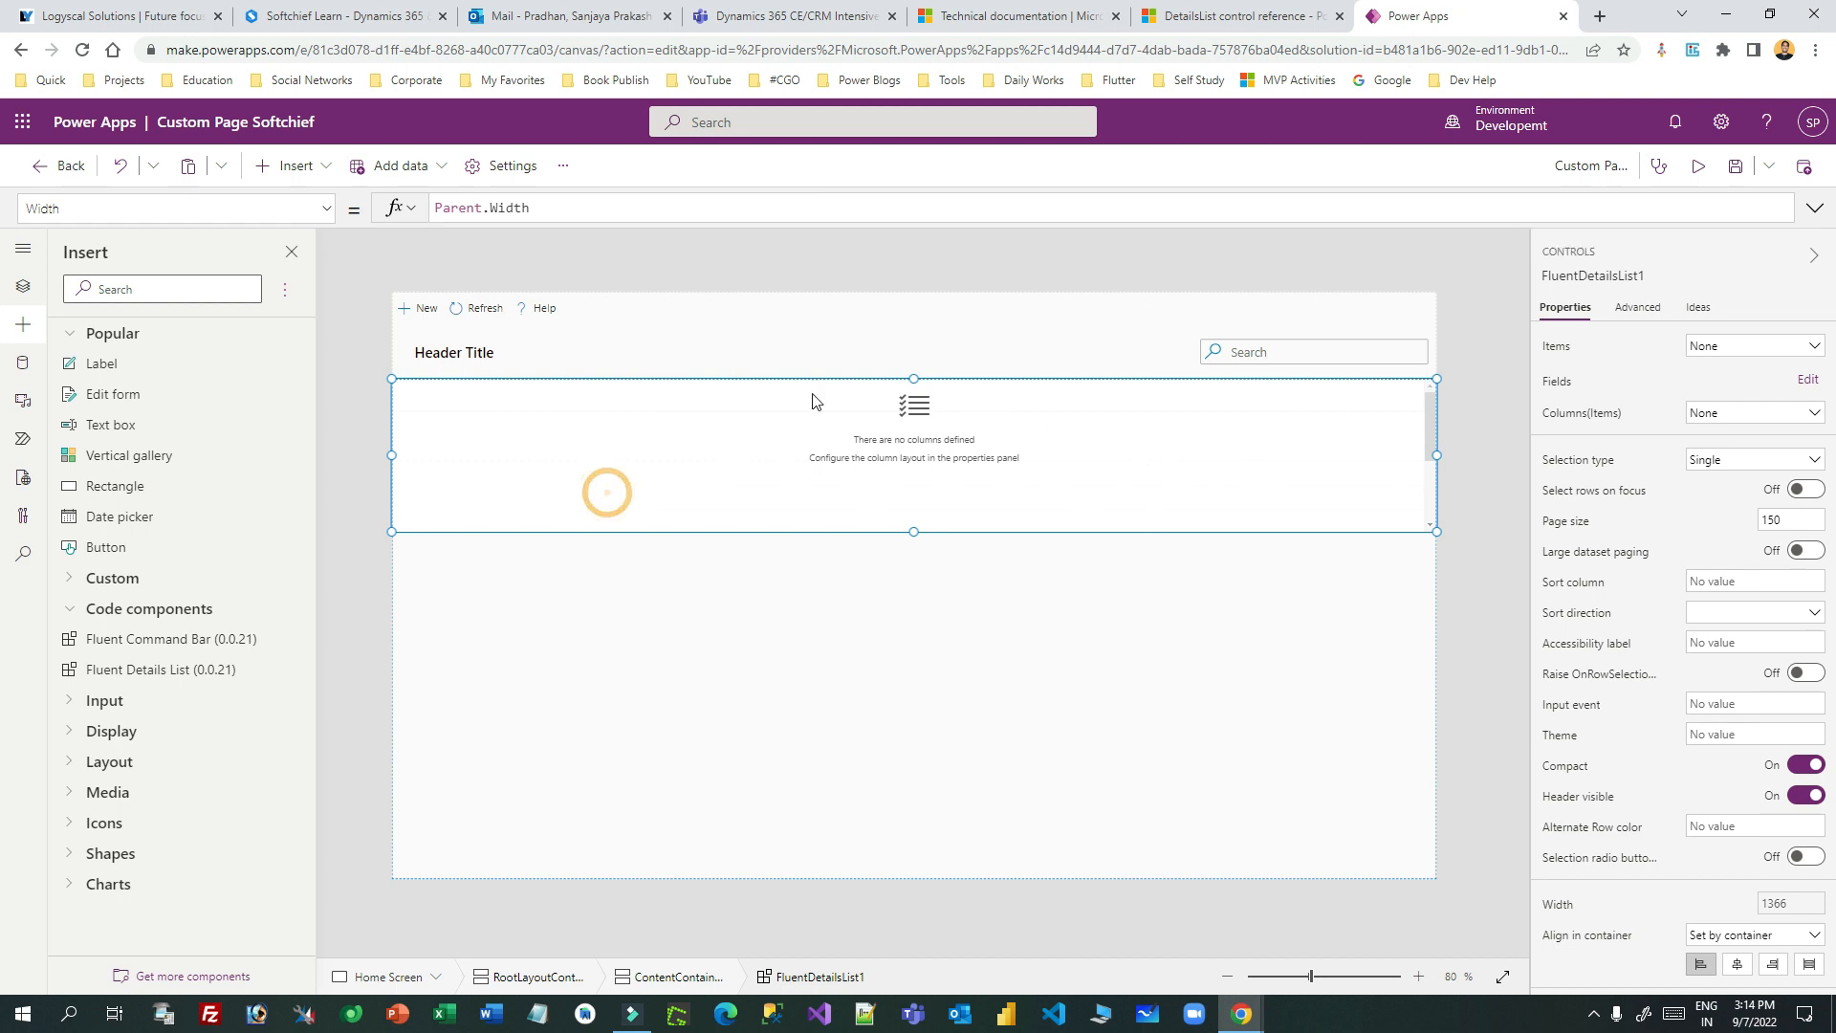
click(1717, 350)
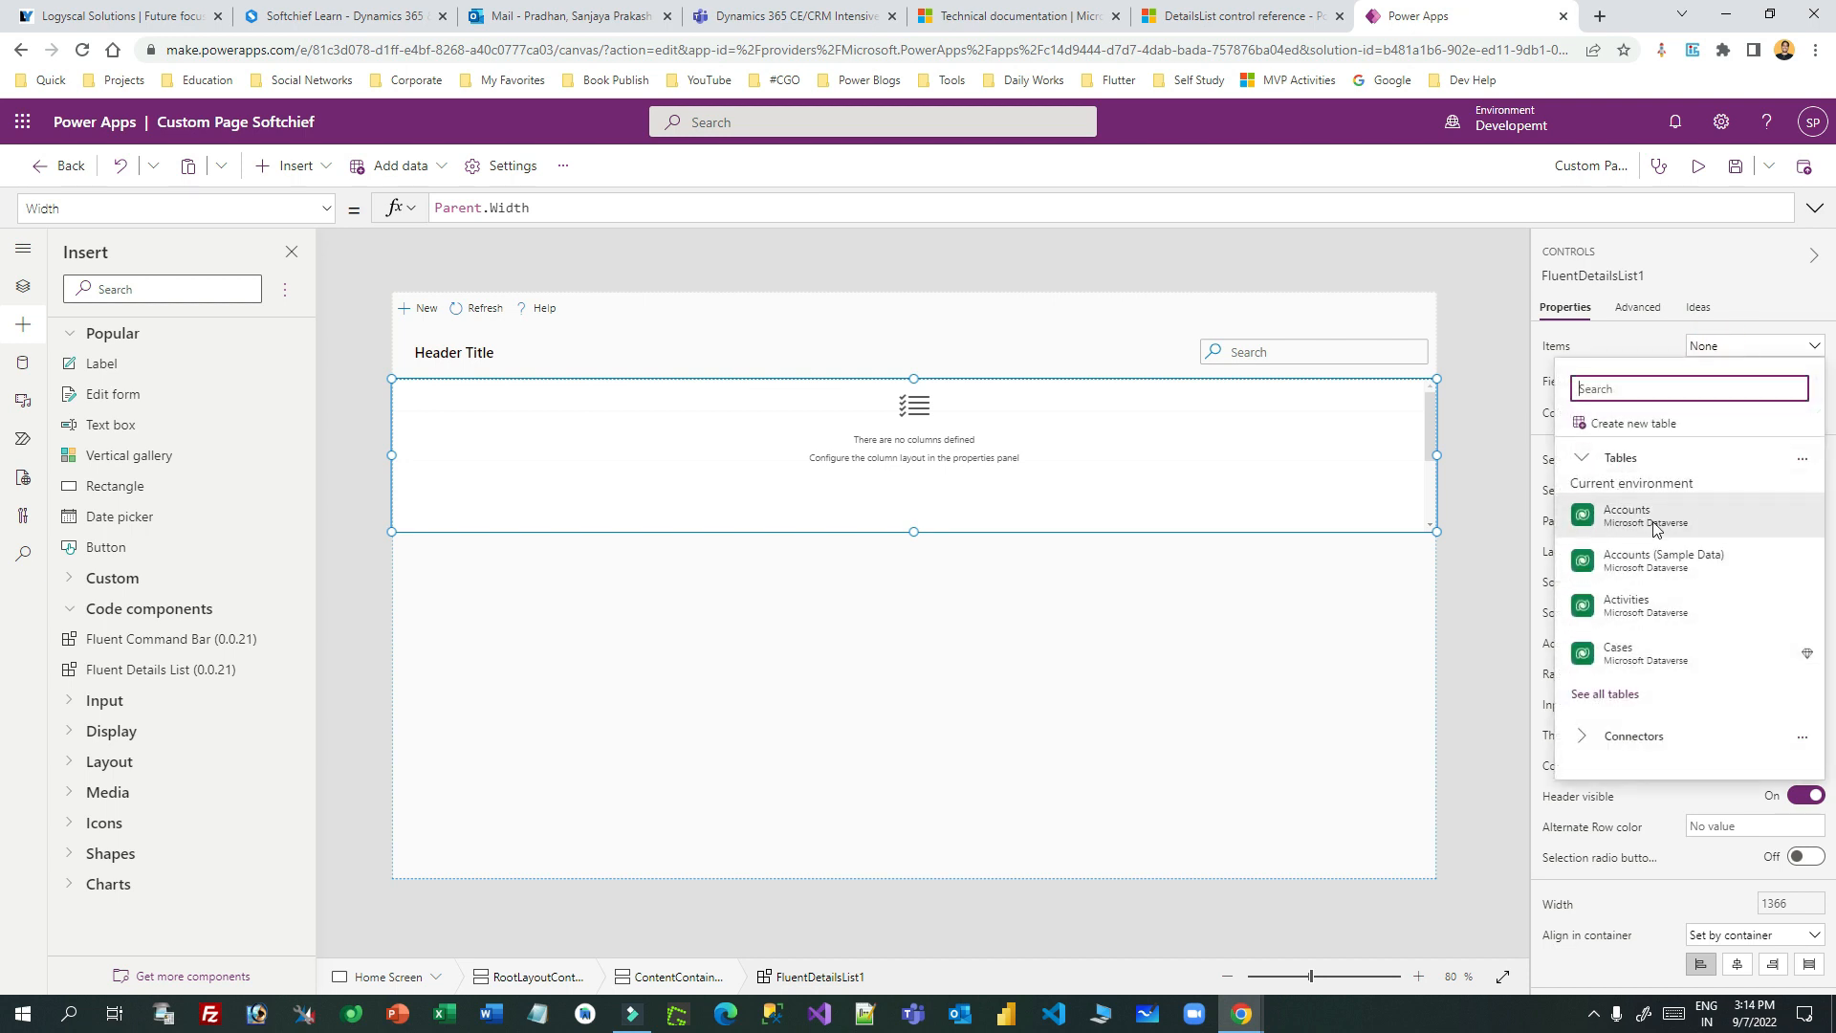
- Bind FluentDetailsList1's Items to the Dataverse Contacts table, giving Full Name, Email and Business Phone fields
click(1618, 694)
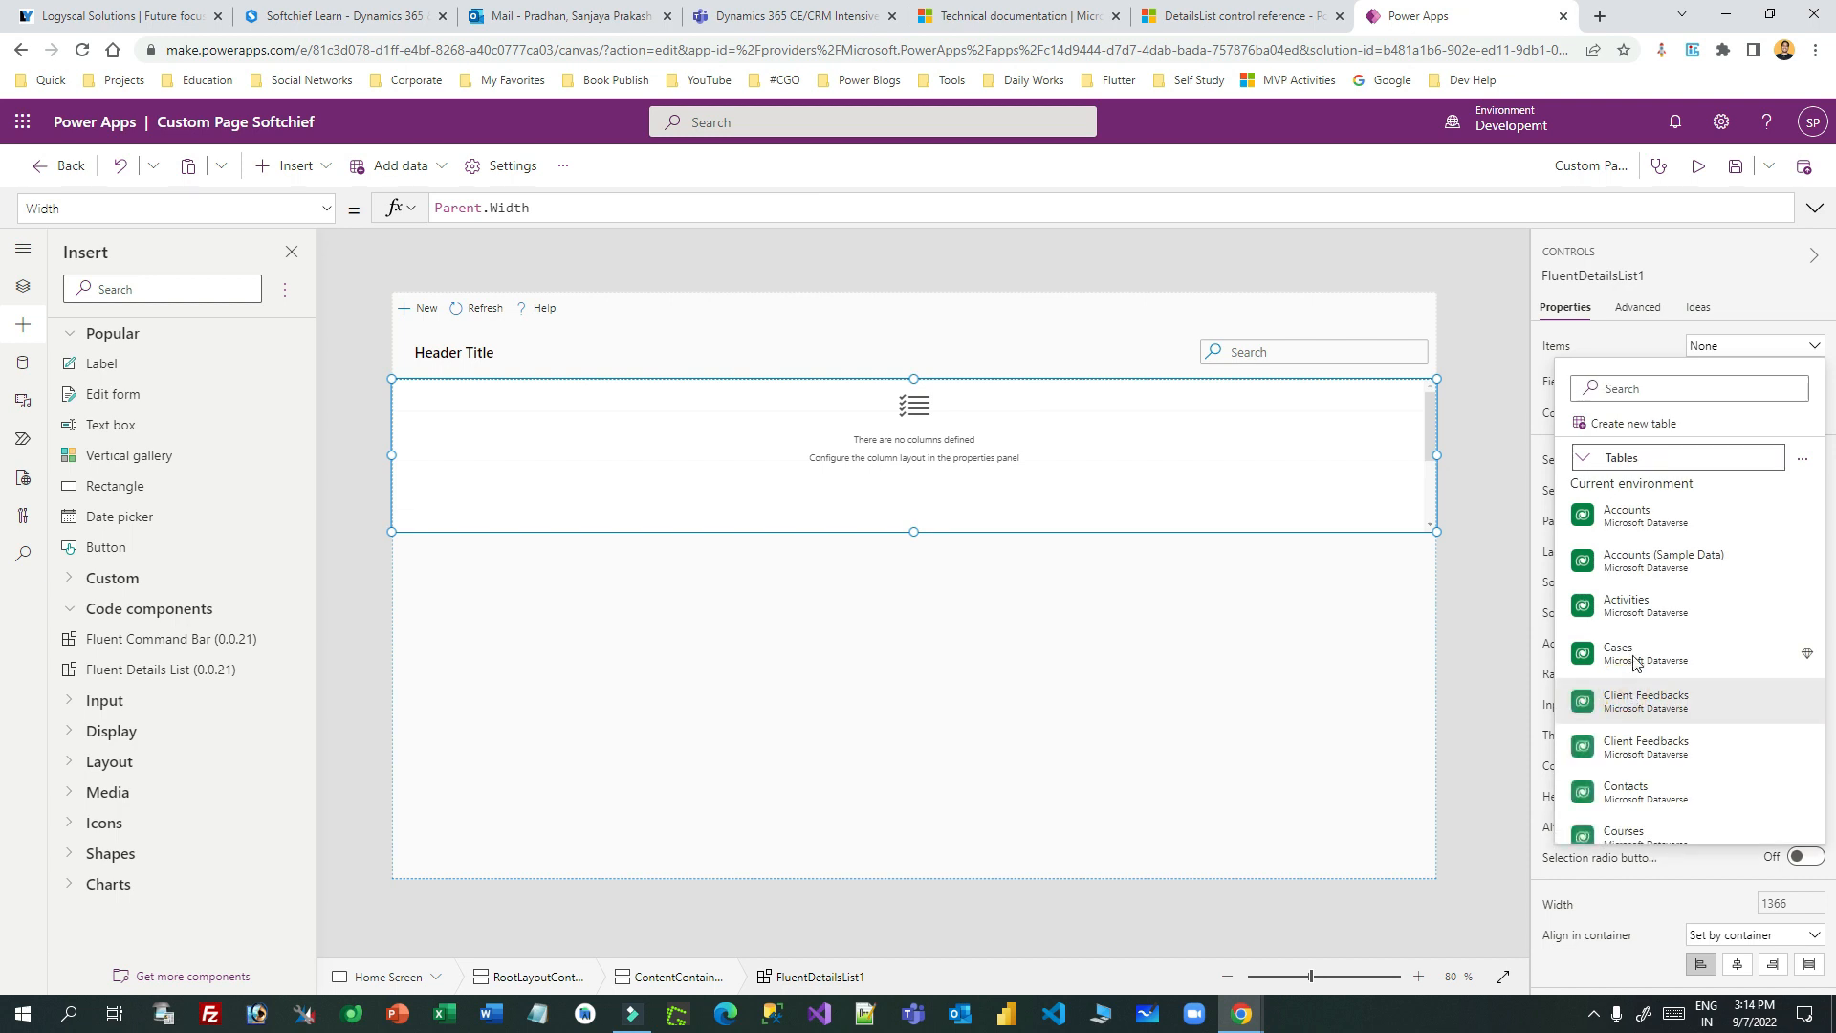
scroll(1636, 737, down, 3)
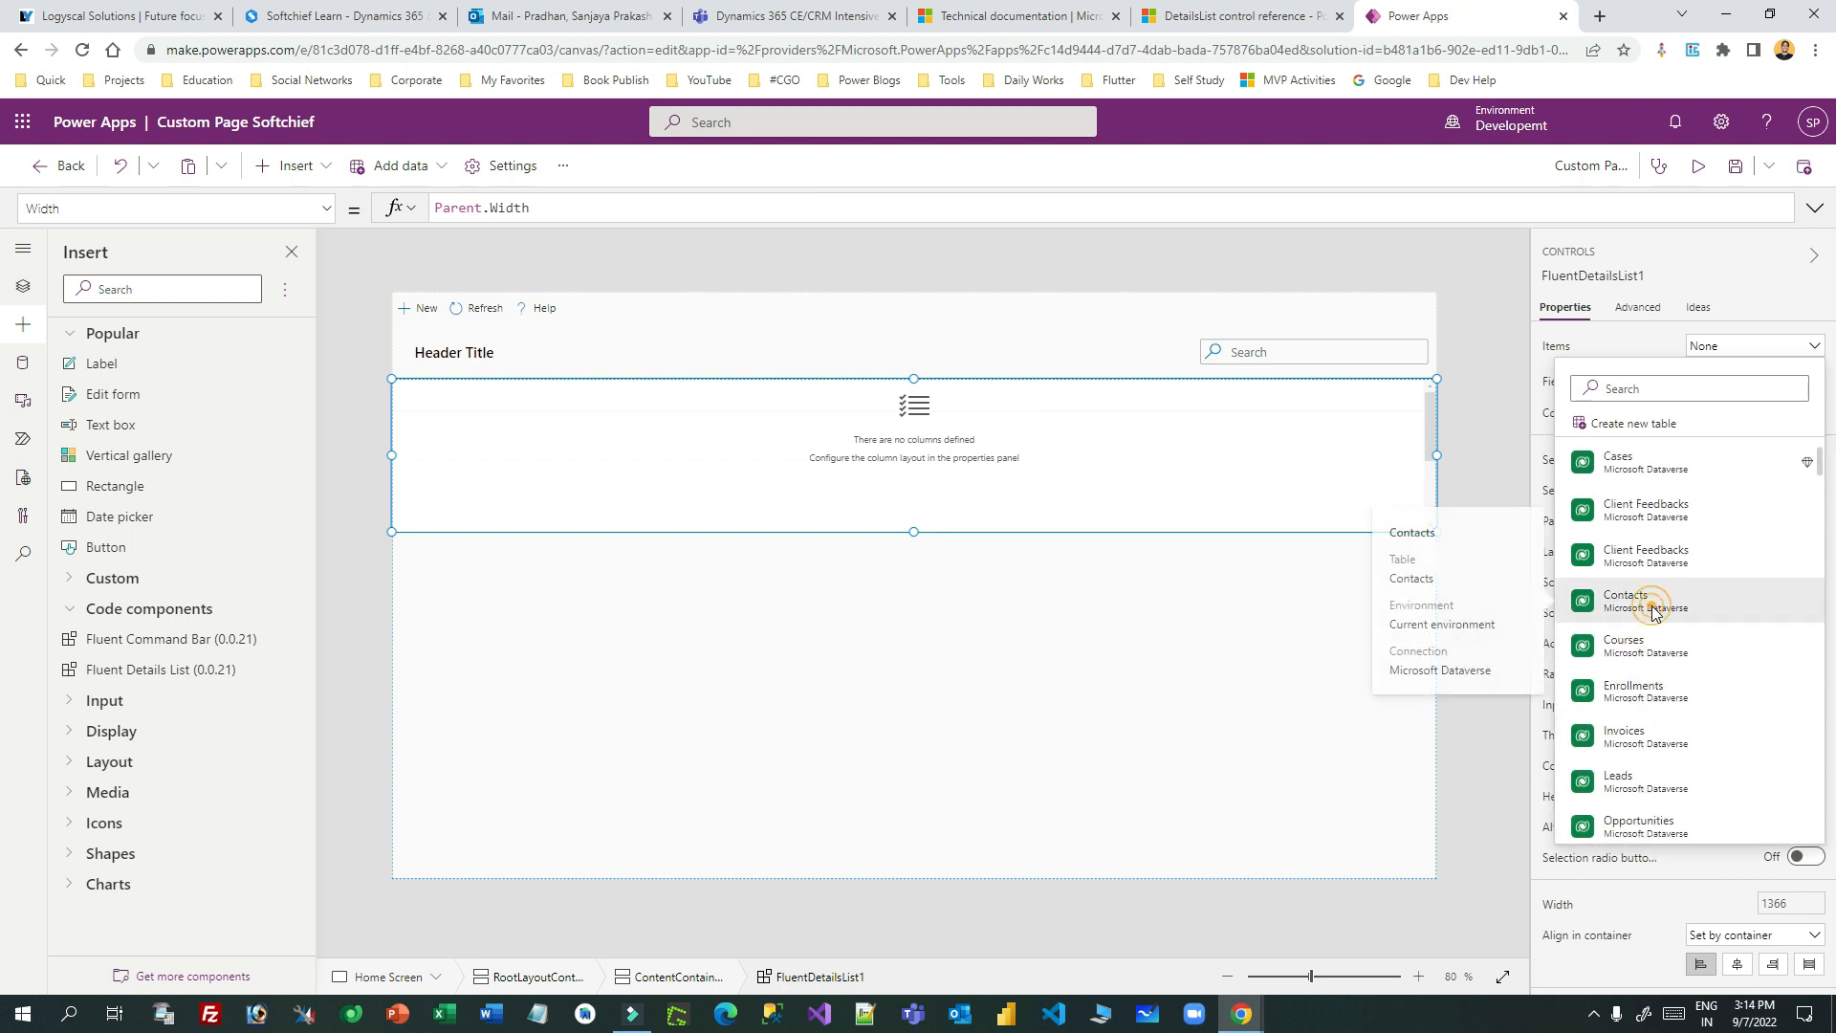
click(1657, 617)
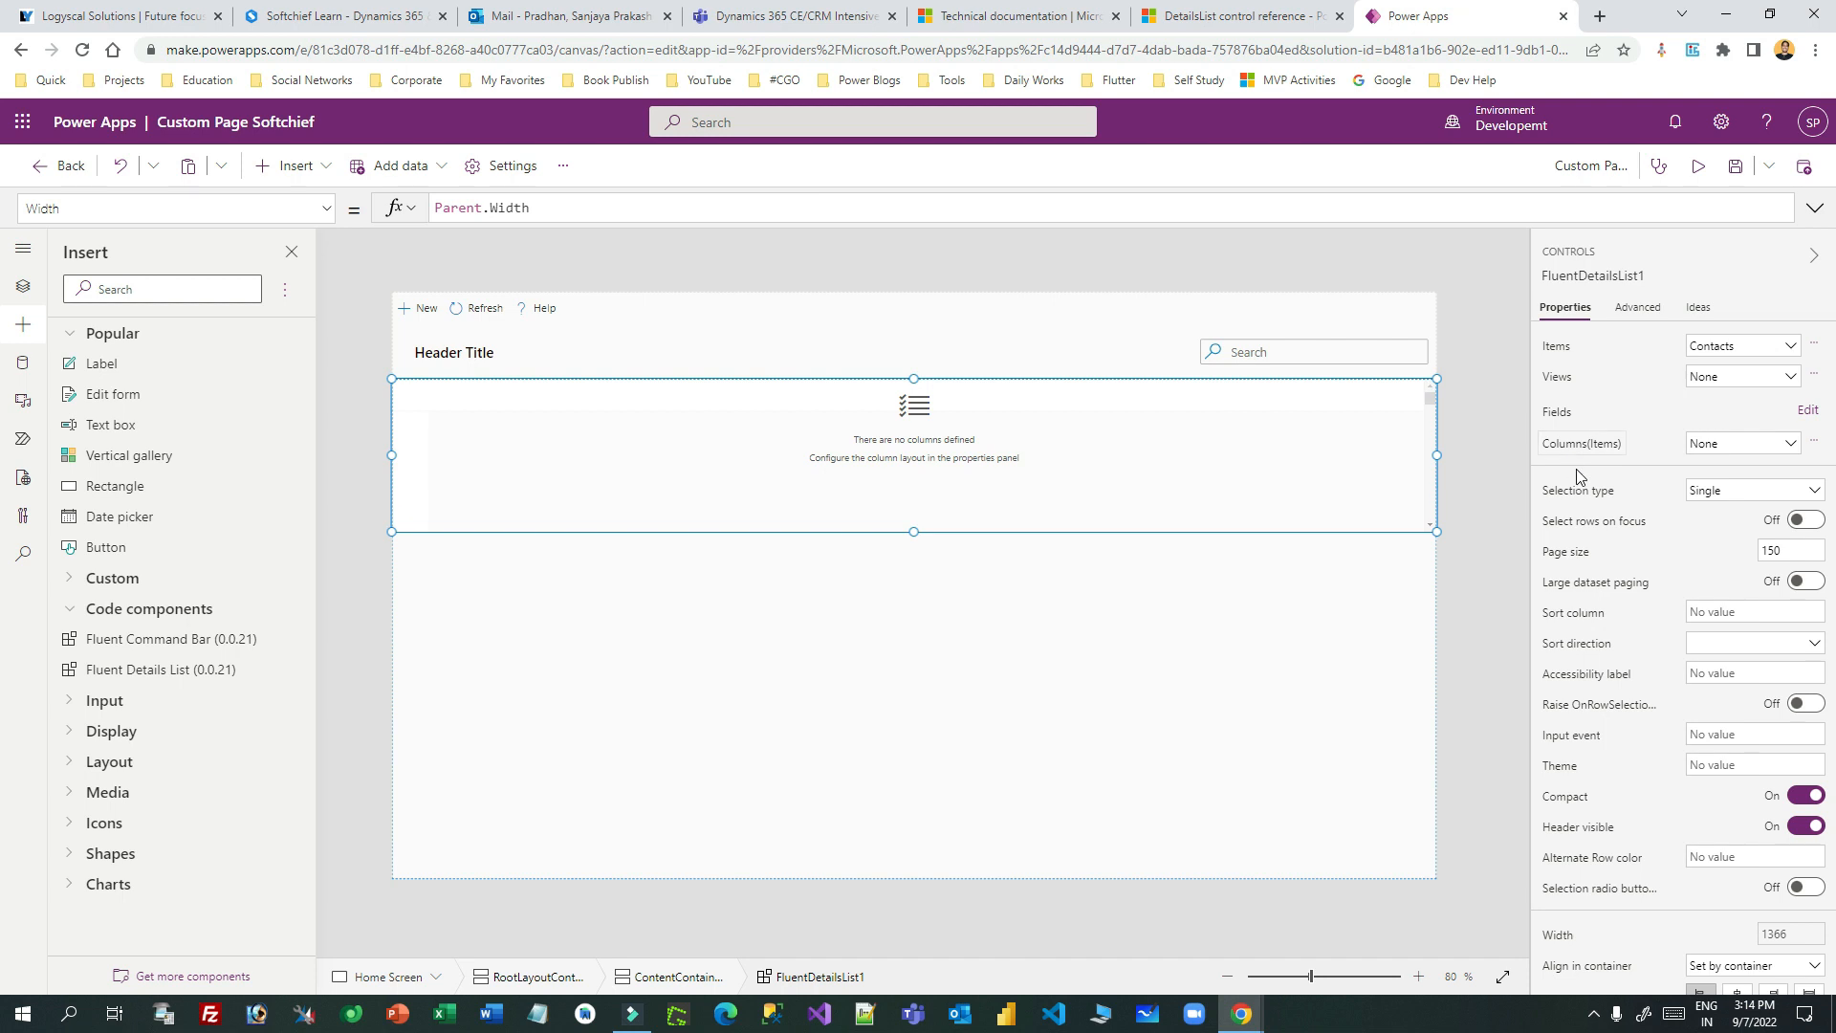
click(1804, 413)
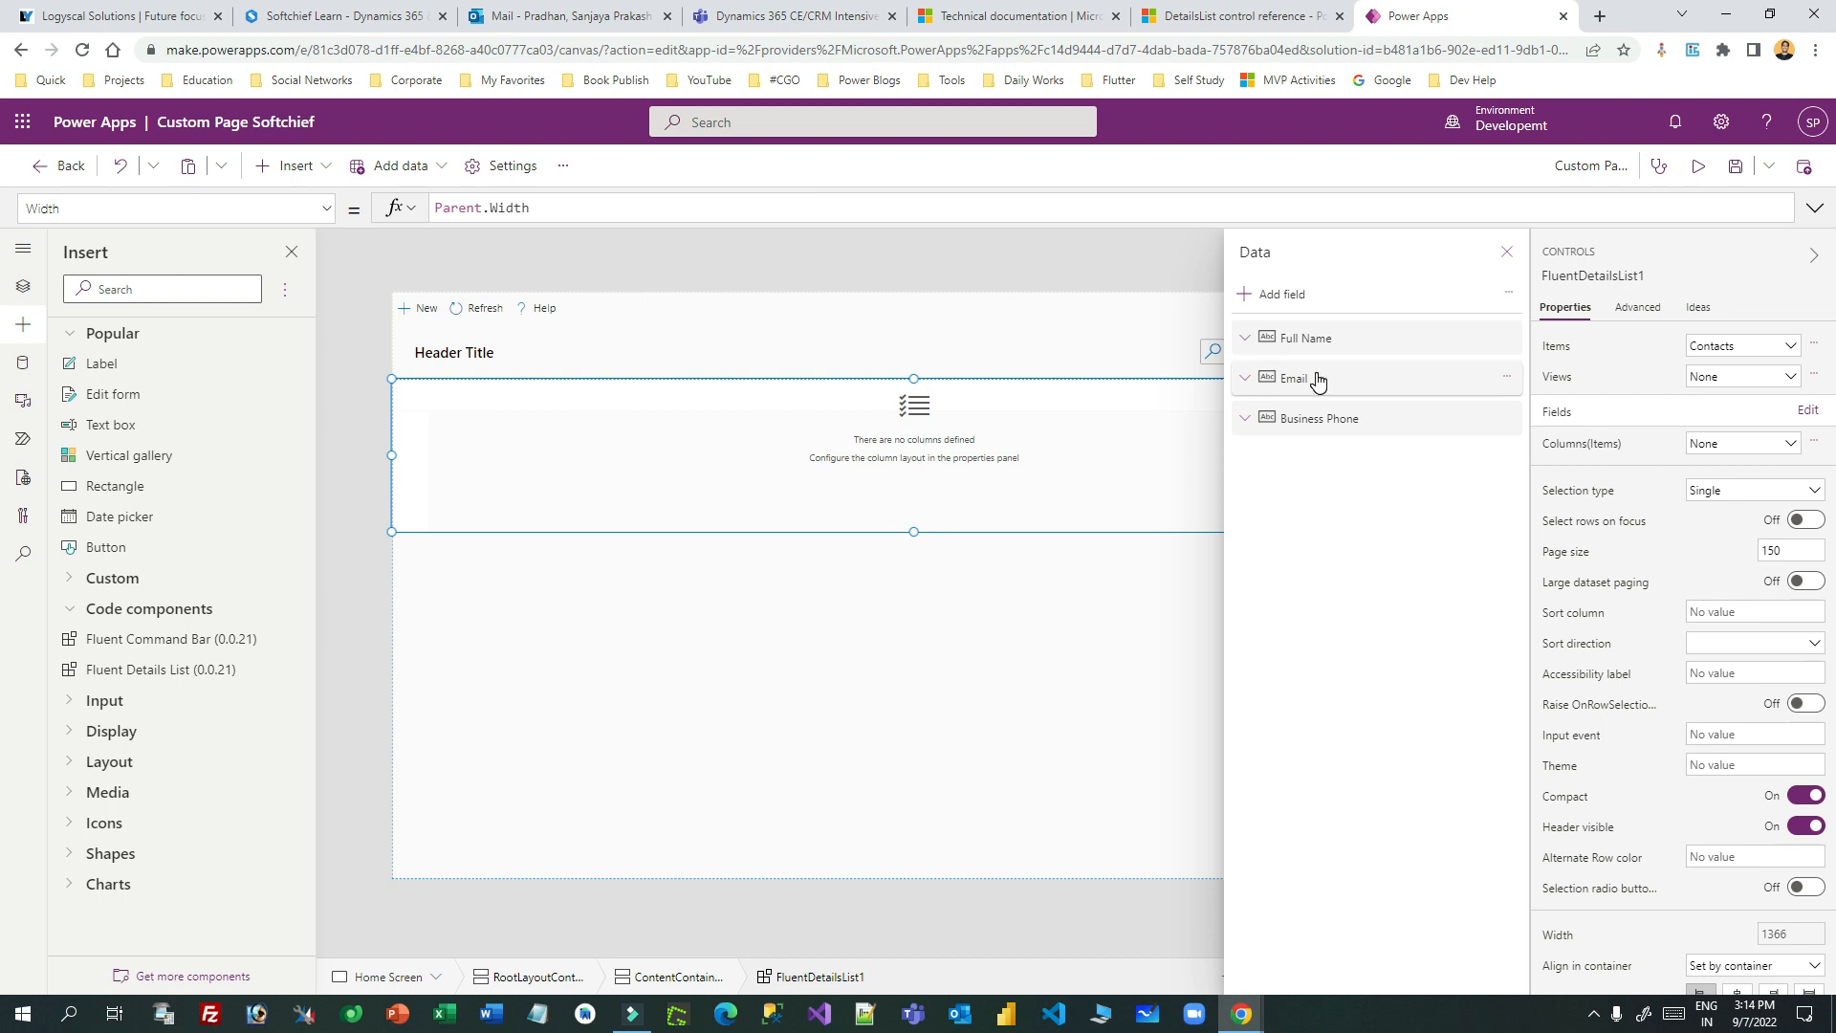
- Add the Birthday (birthdate) field to FluentDetailsList1 as its fourth column
click(1286, 294)
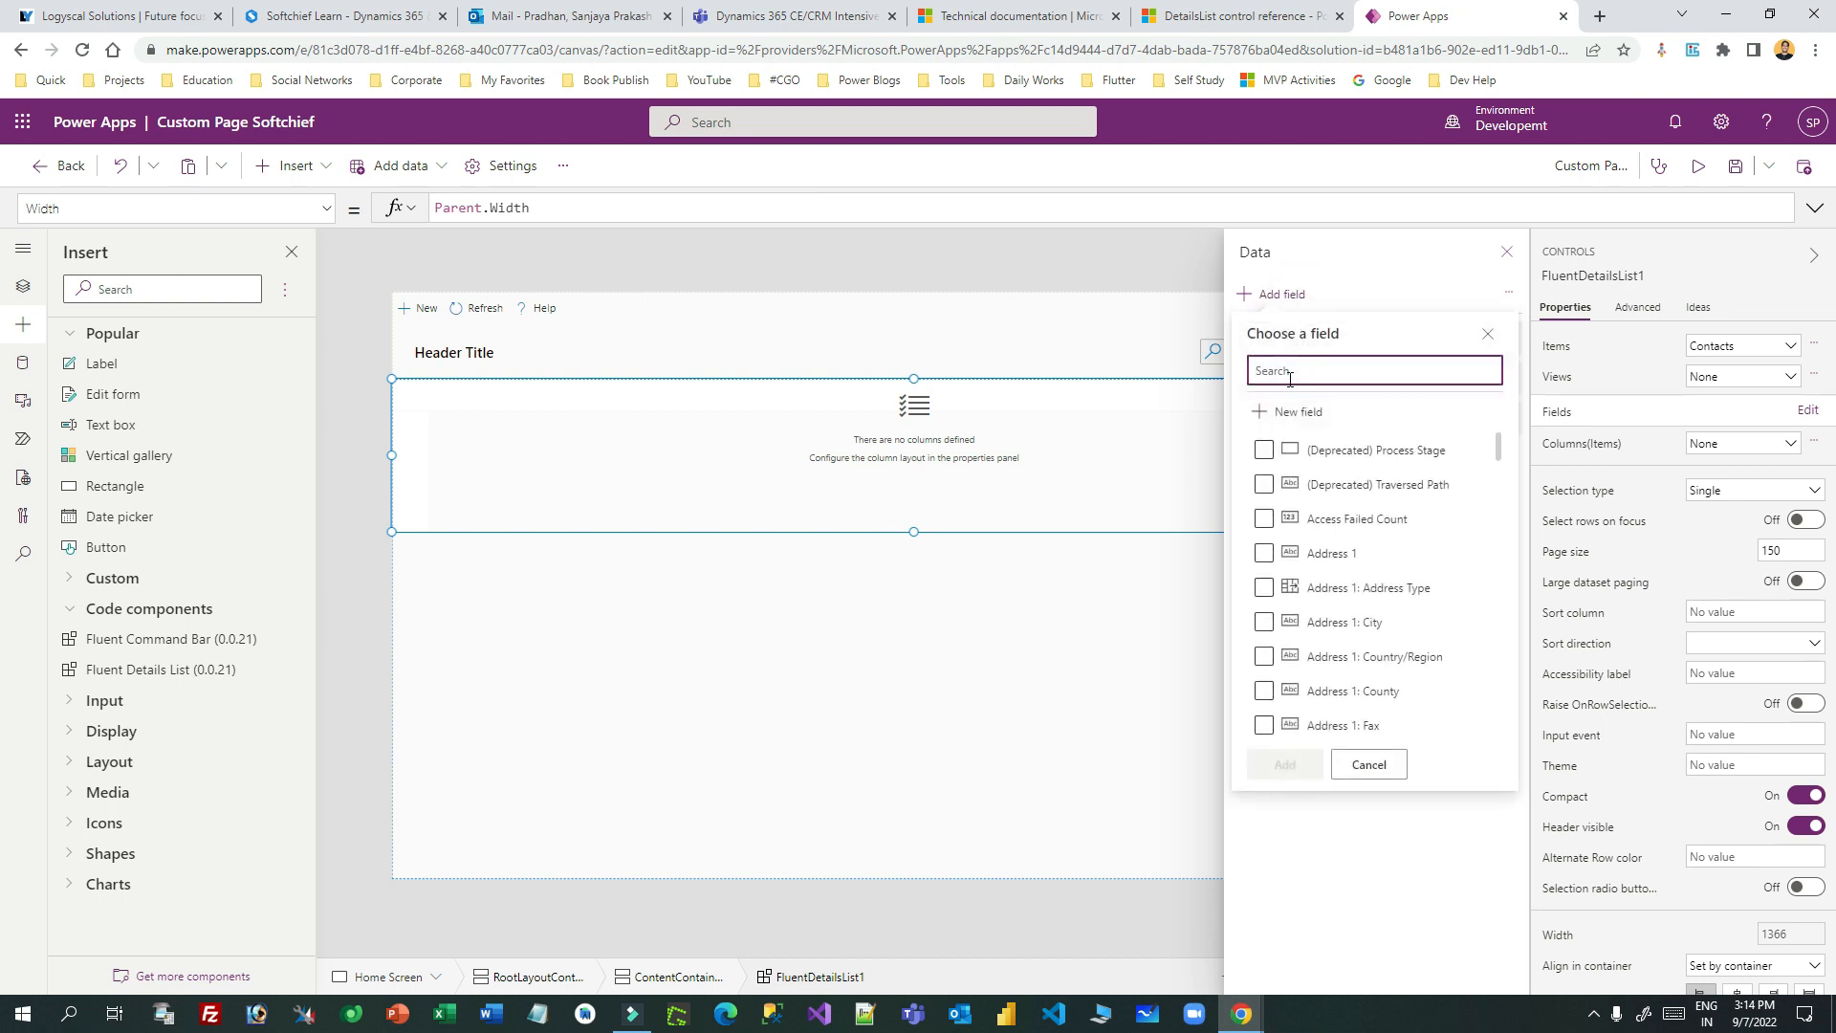
click(1488, 333)
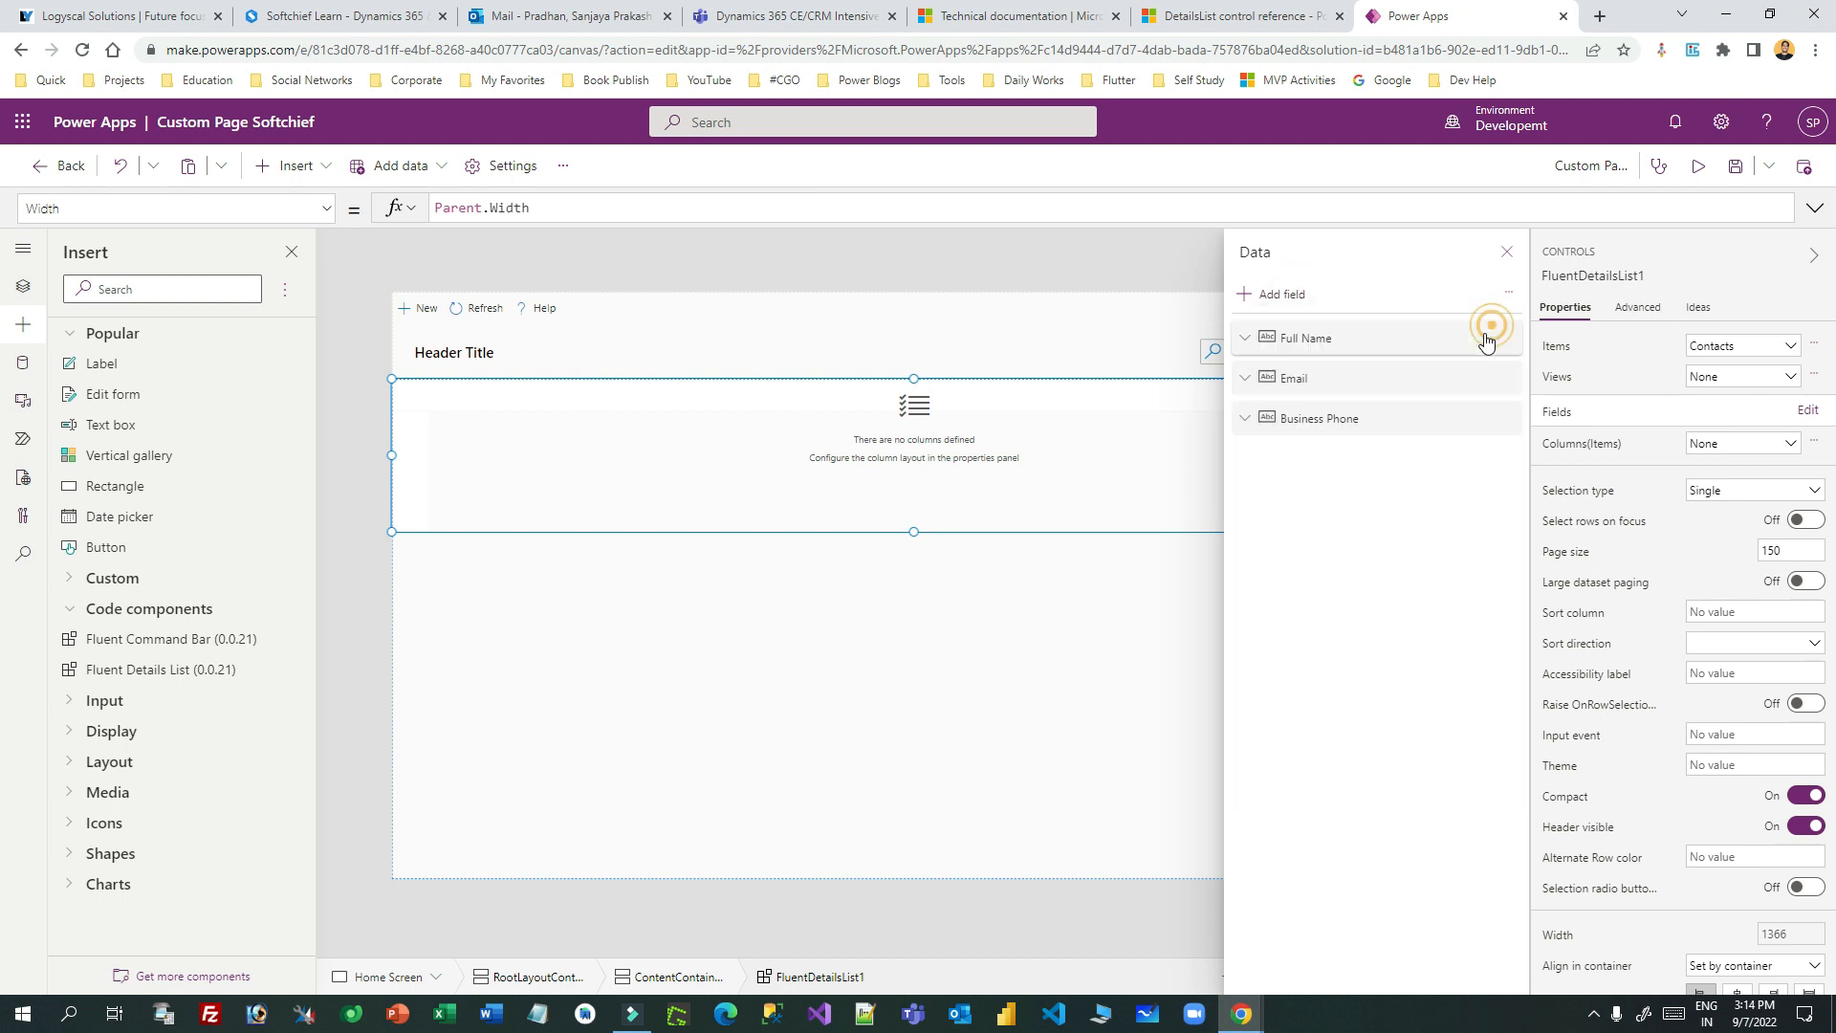
click(1246, 294)
scroll(1416, 555, down, 15)
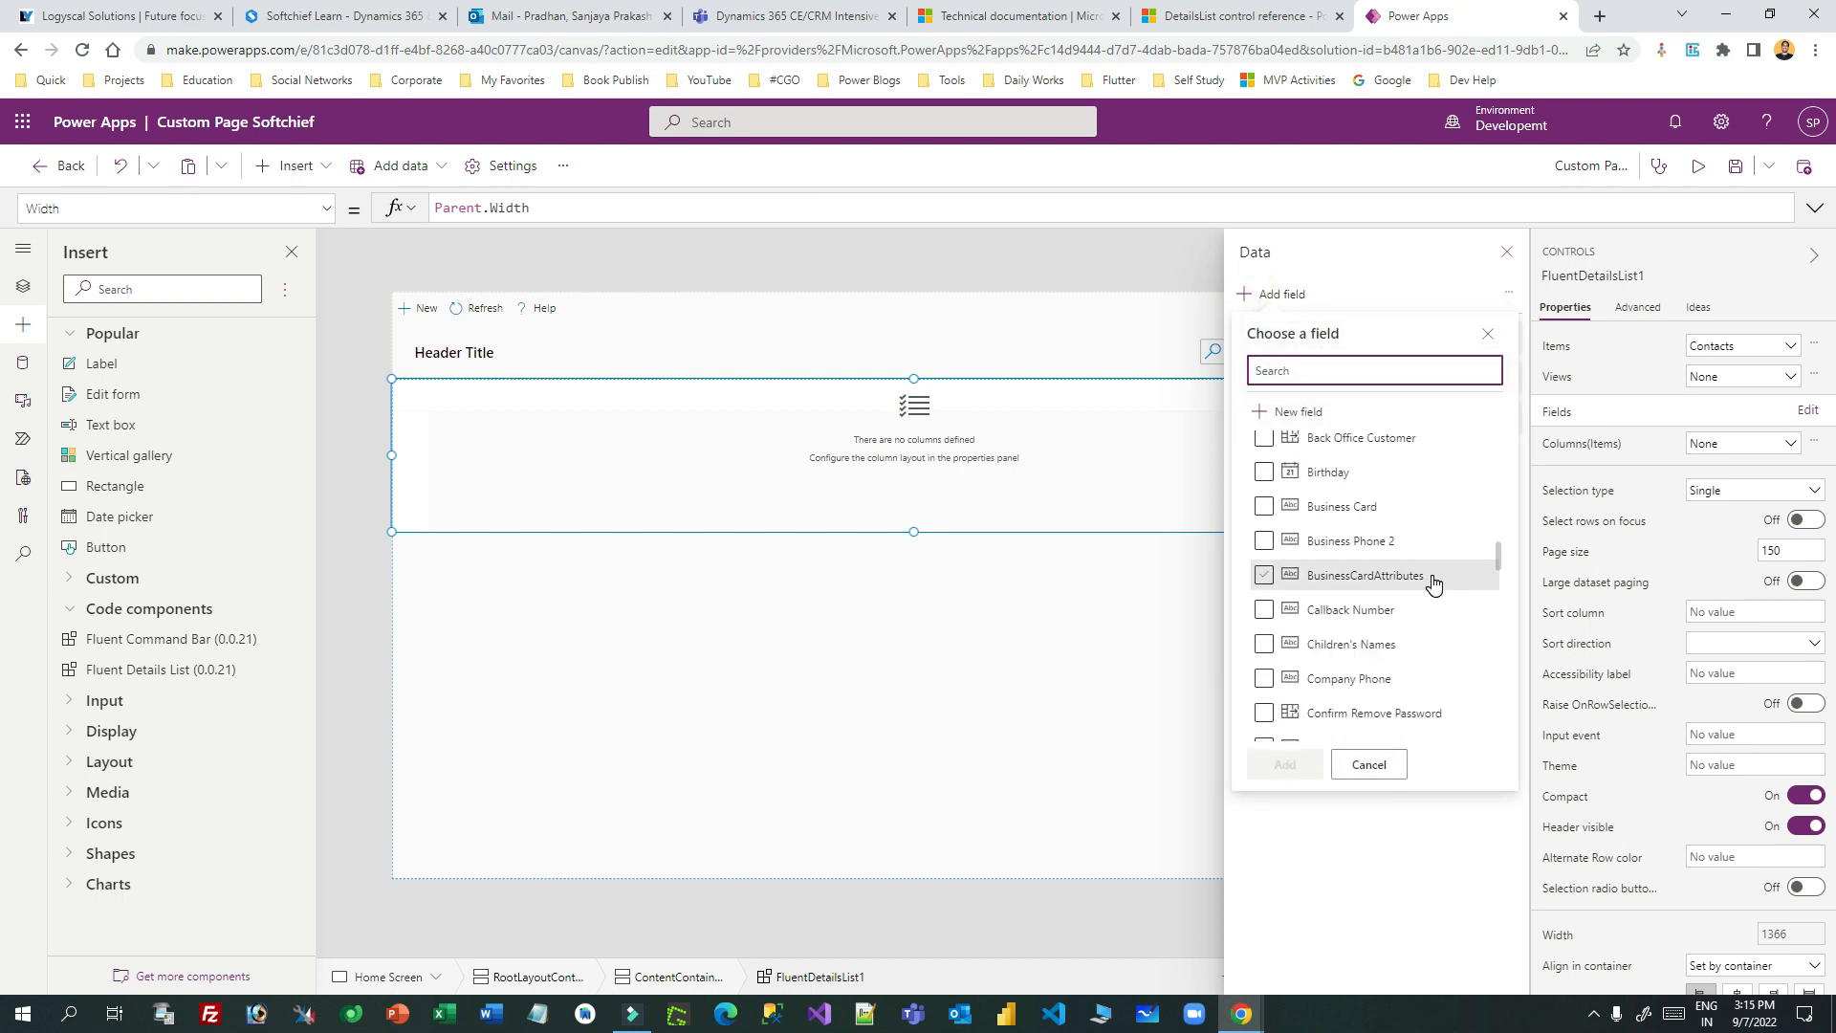
click(1264, 471)
click(1292, 761)
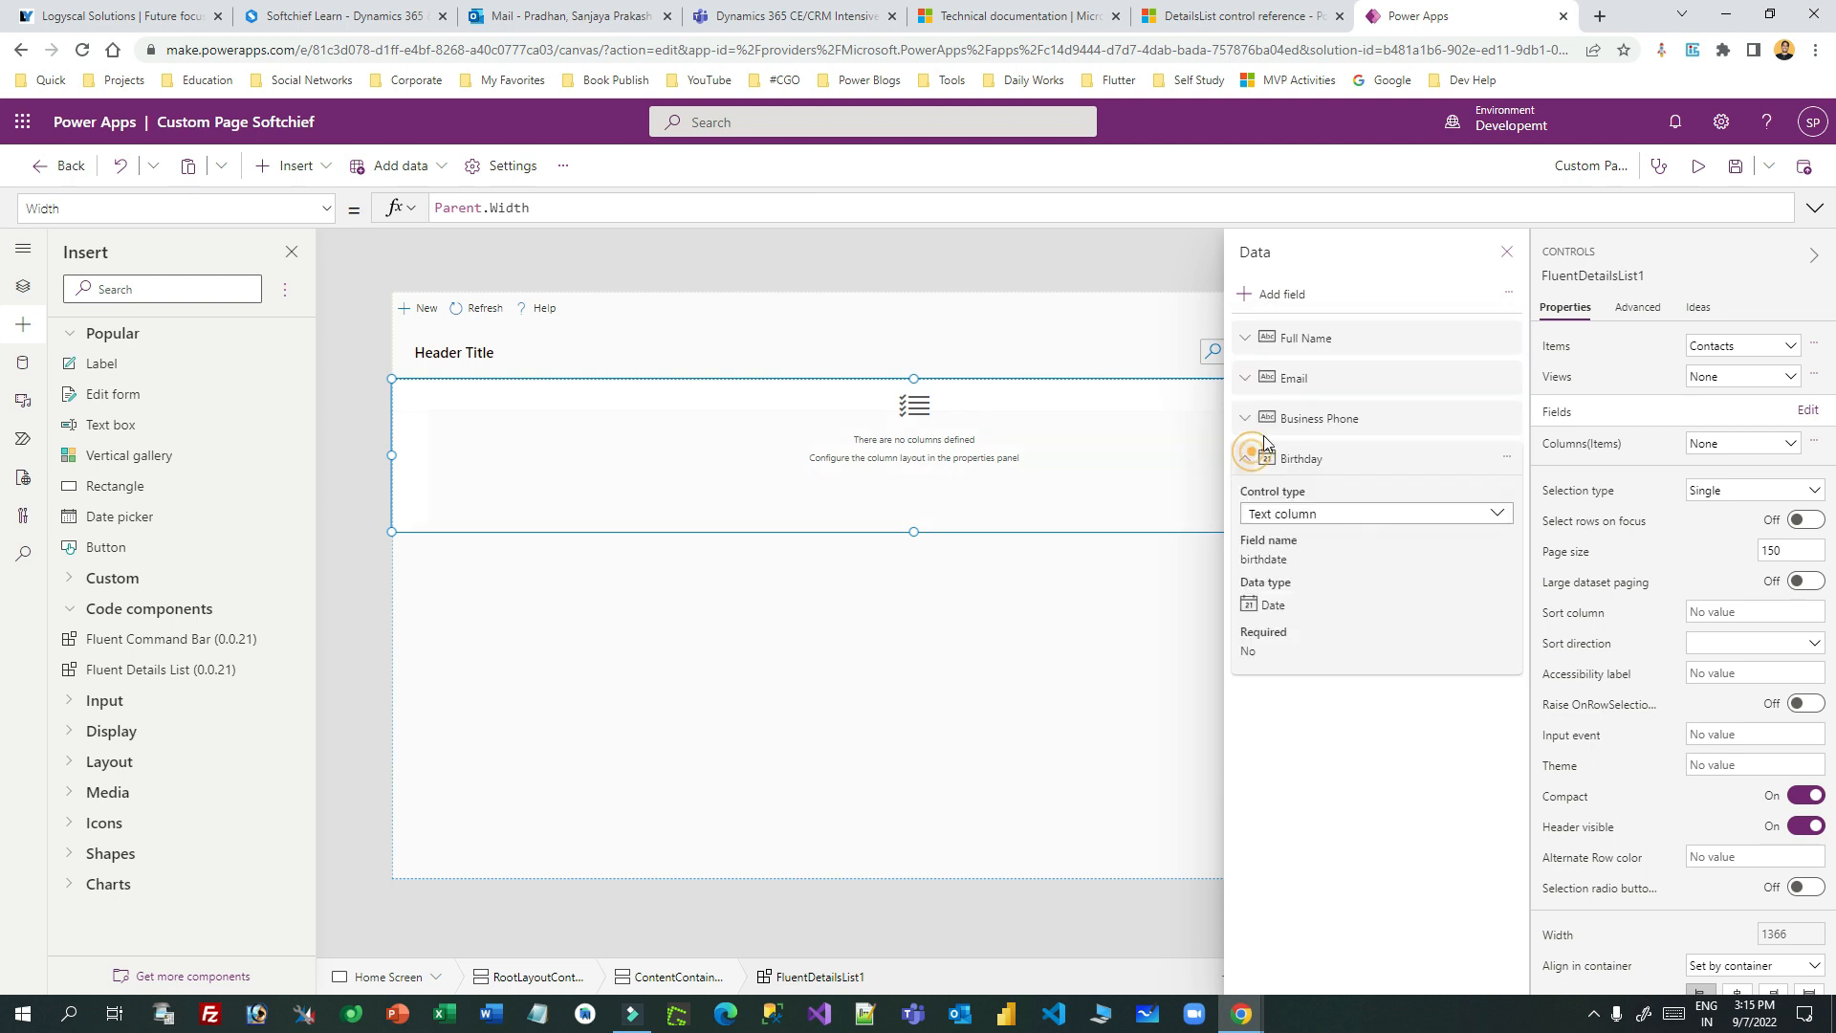
click(1286, 458)
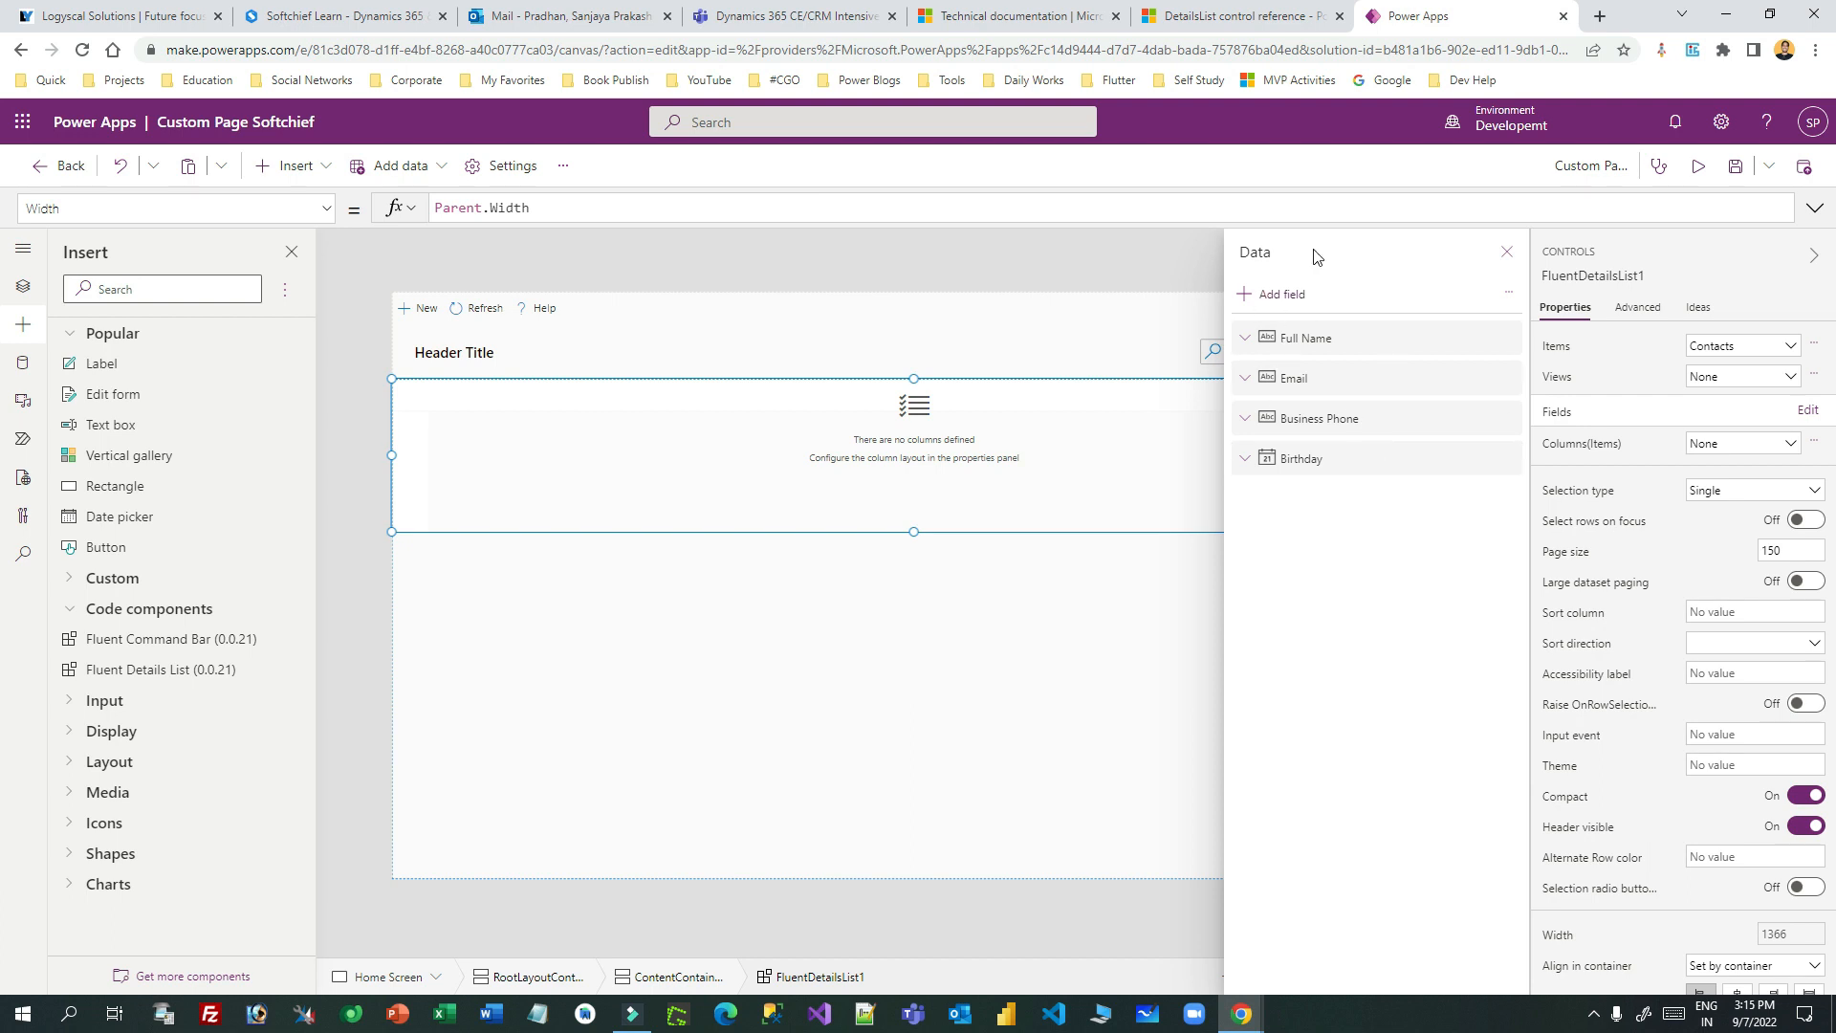
click(1615, 344)
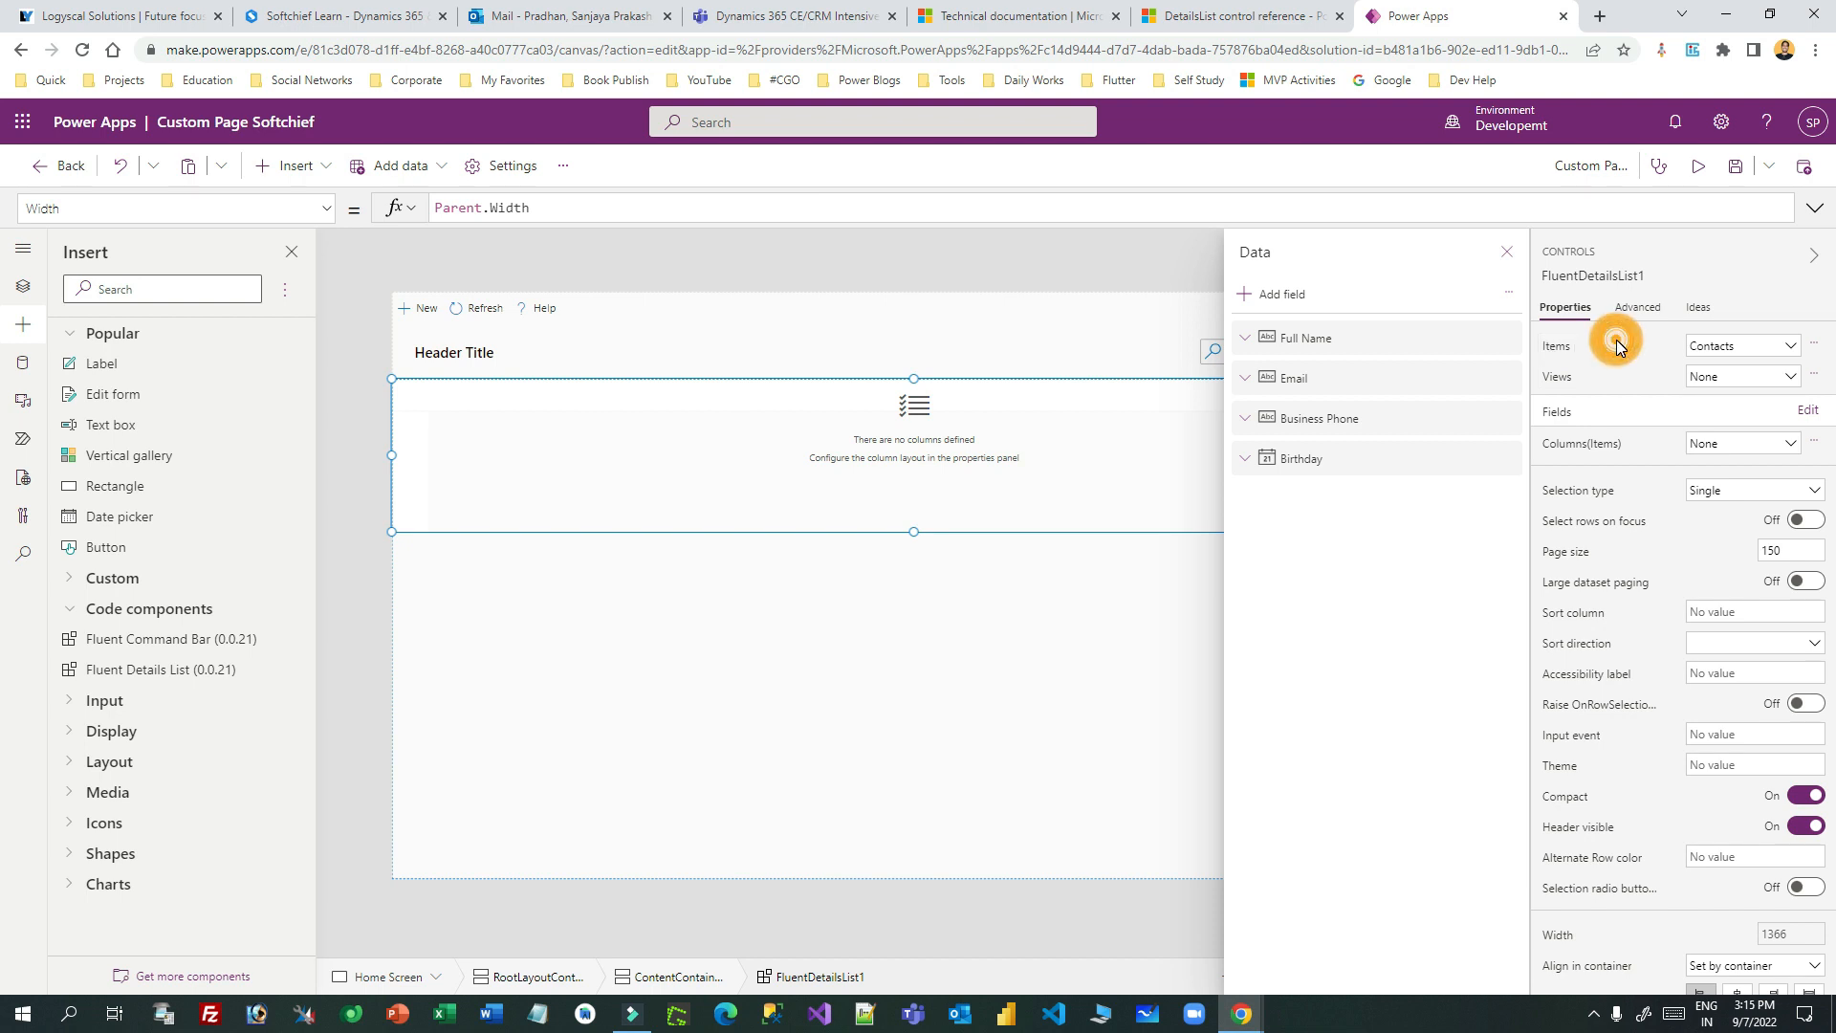
- Close the Data panel and put the caret in the list's empty columns_Items formula
click(1507, 254)
click(328, 219)
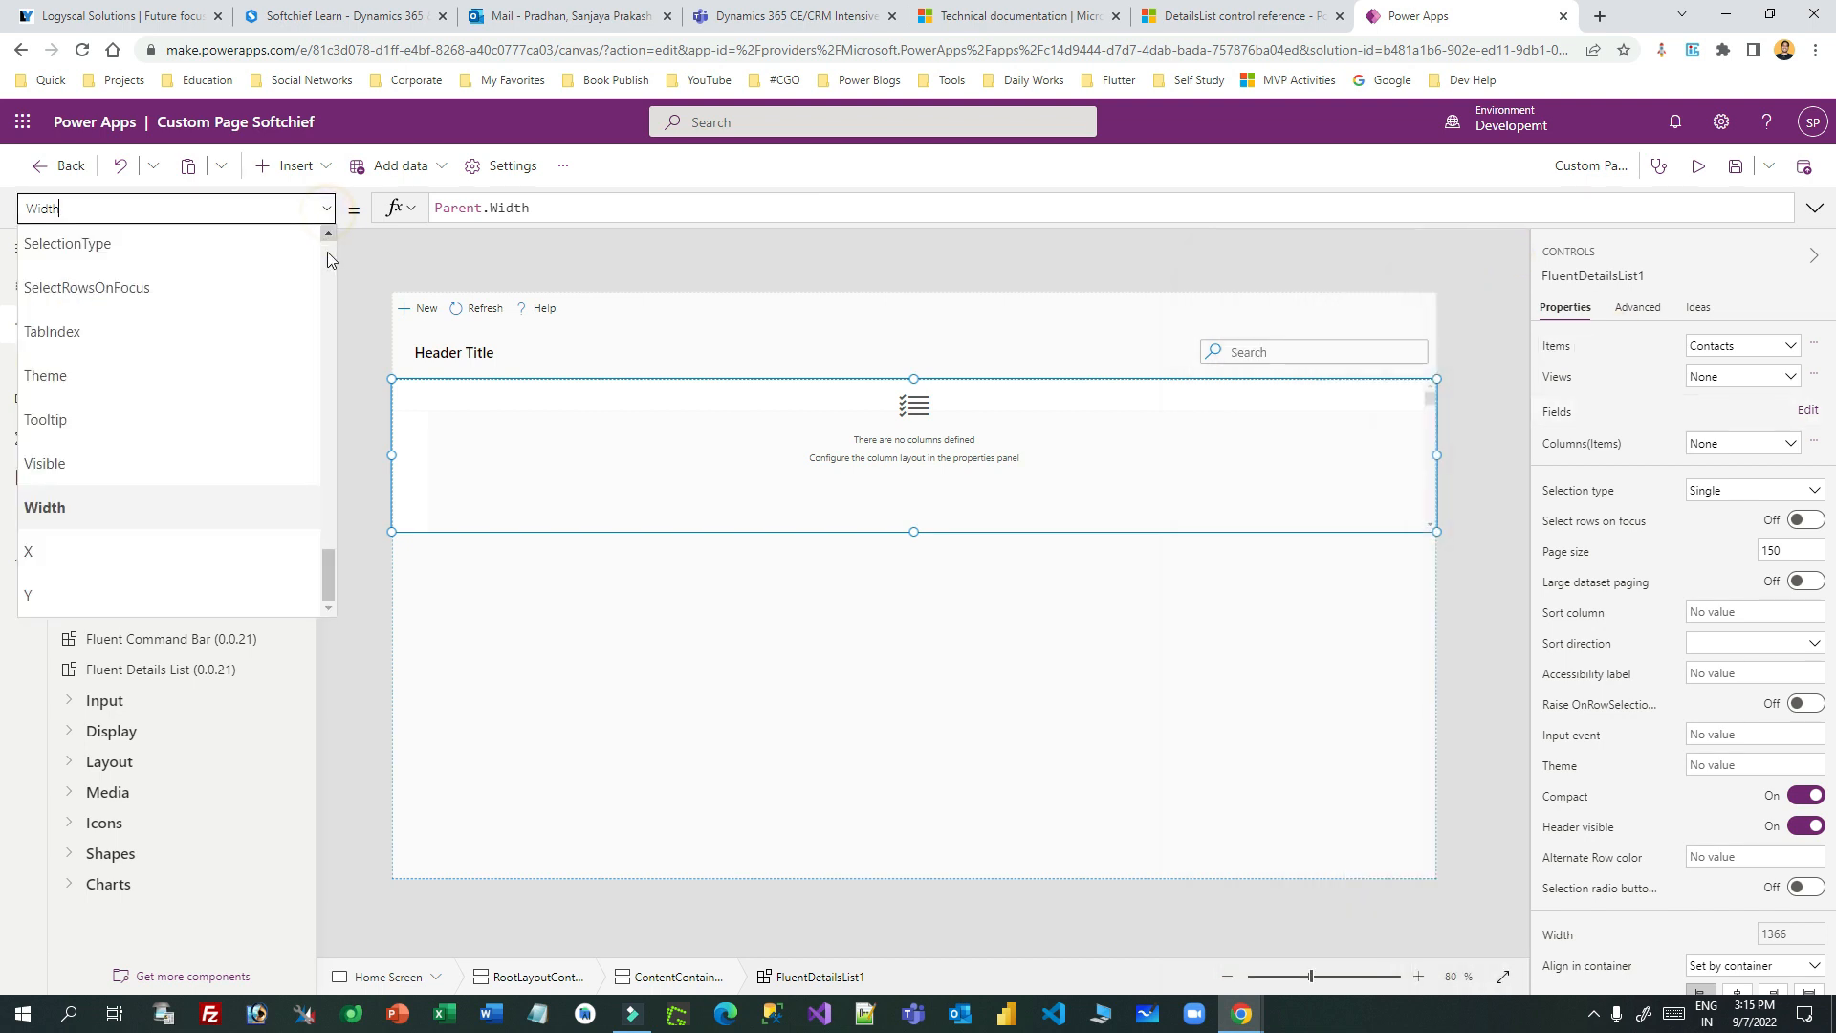
drag(328, 550, 335, 409)
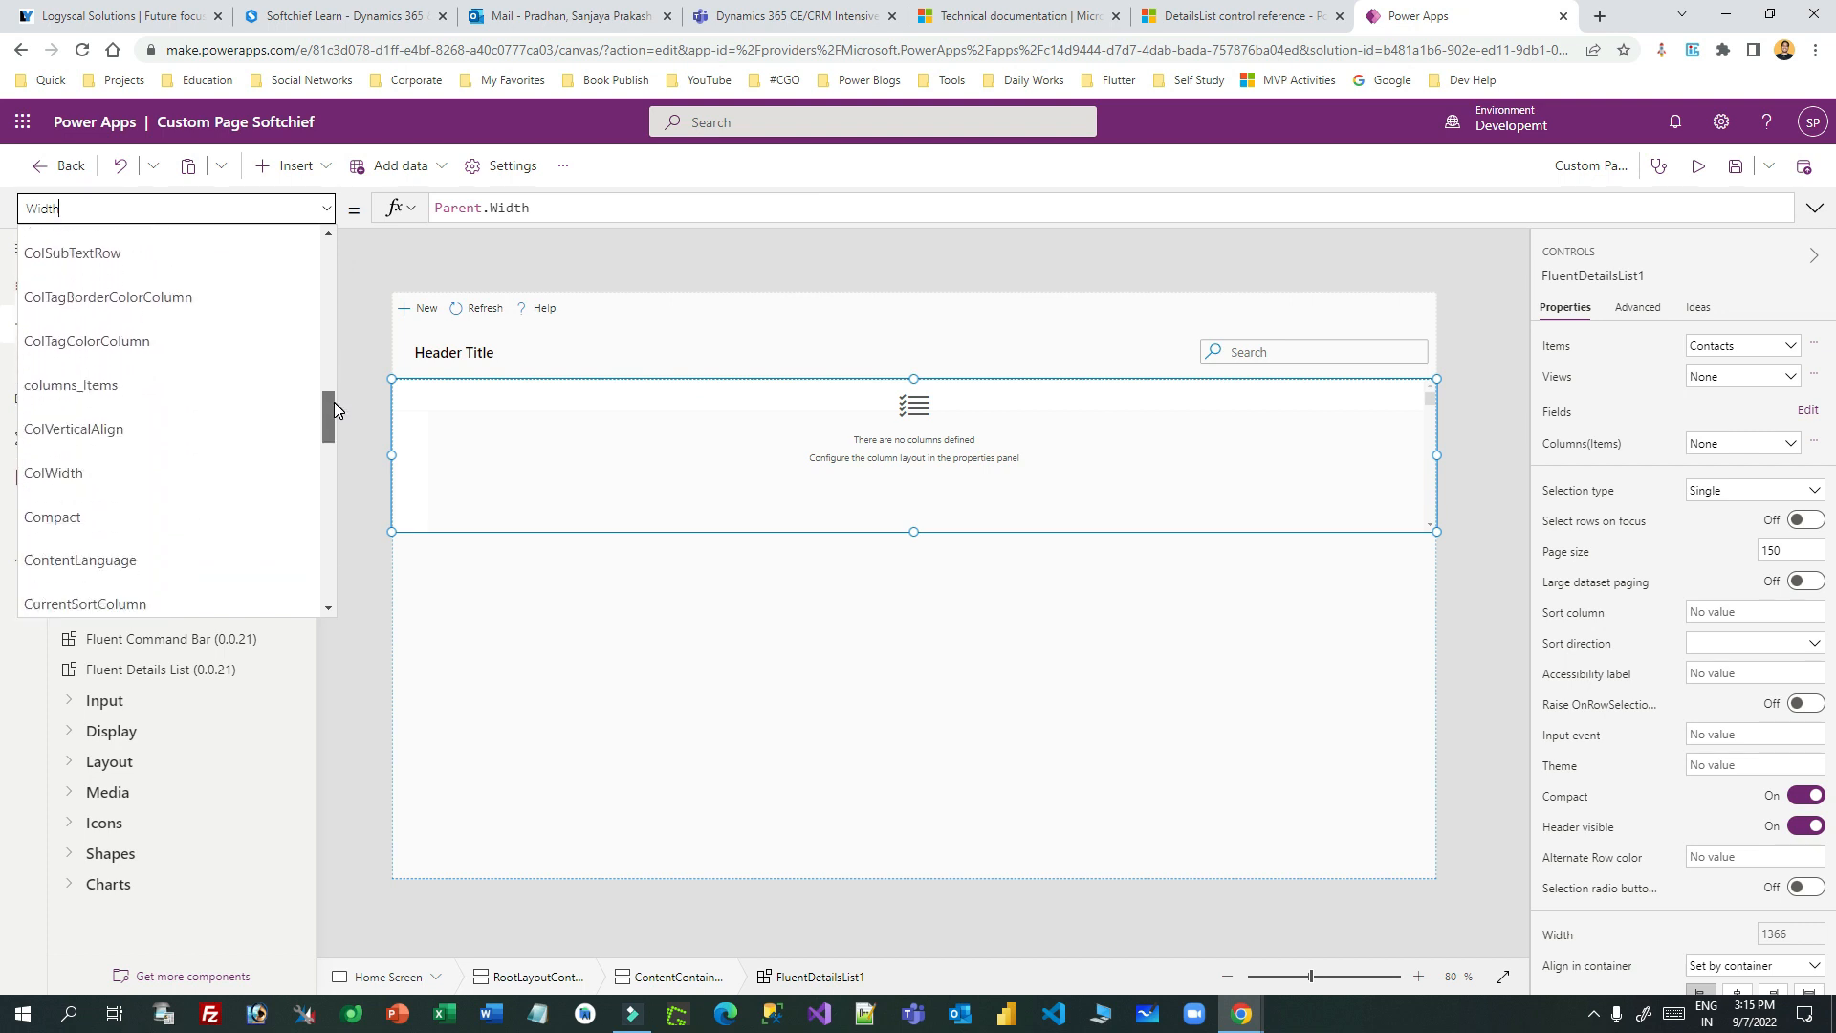
click(153, 386)
click(443, 208)
drag(78, 208, 107, 208)
click(455, 207)
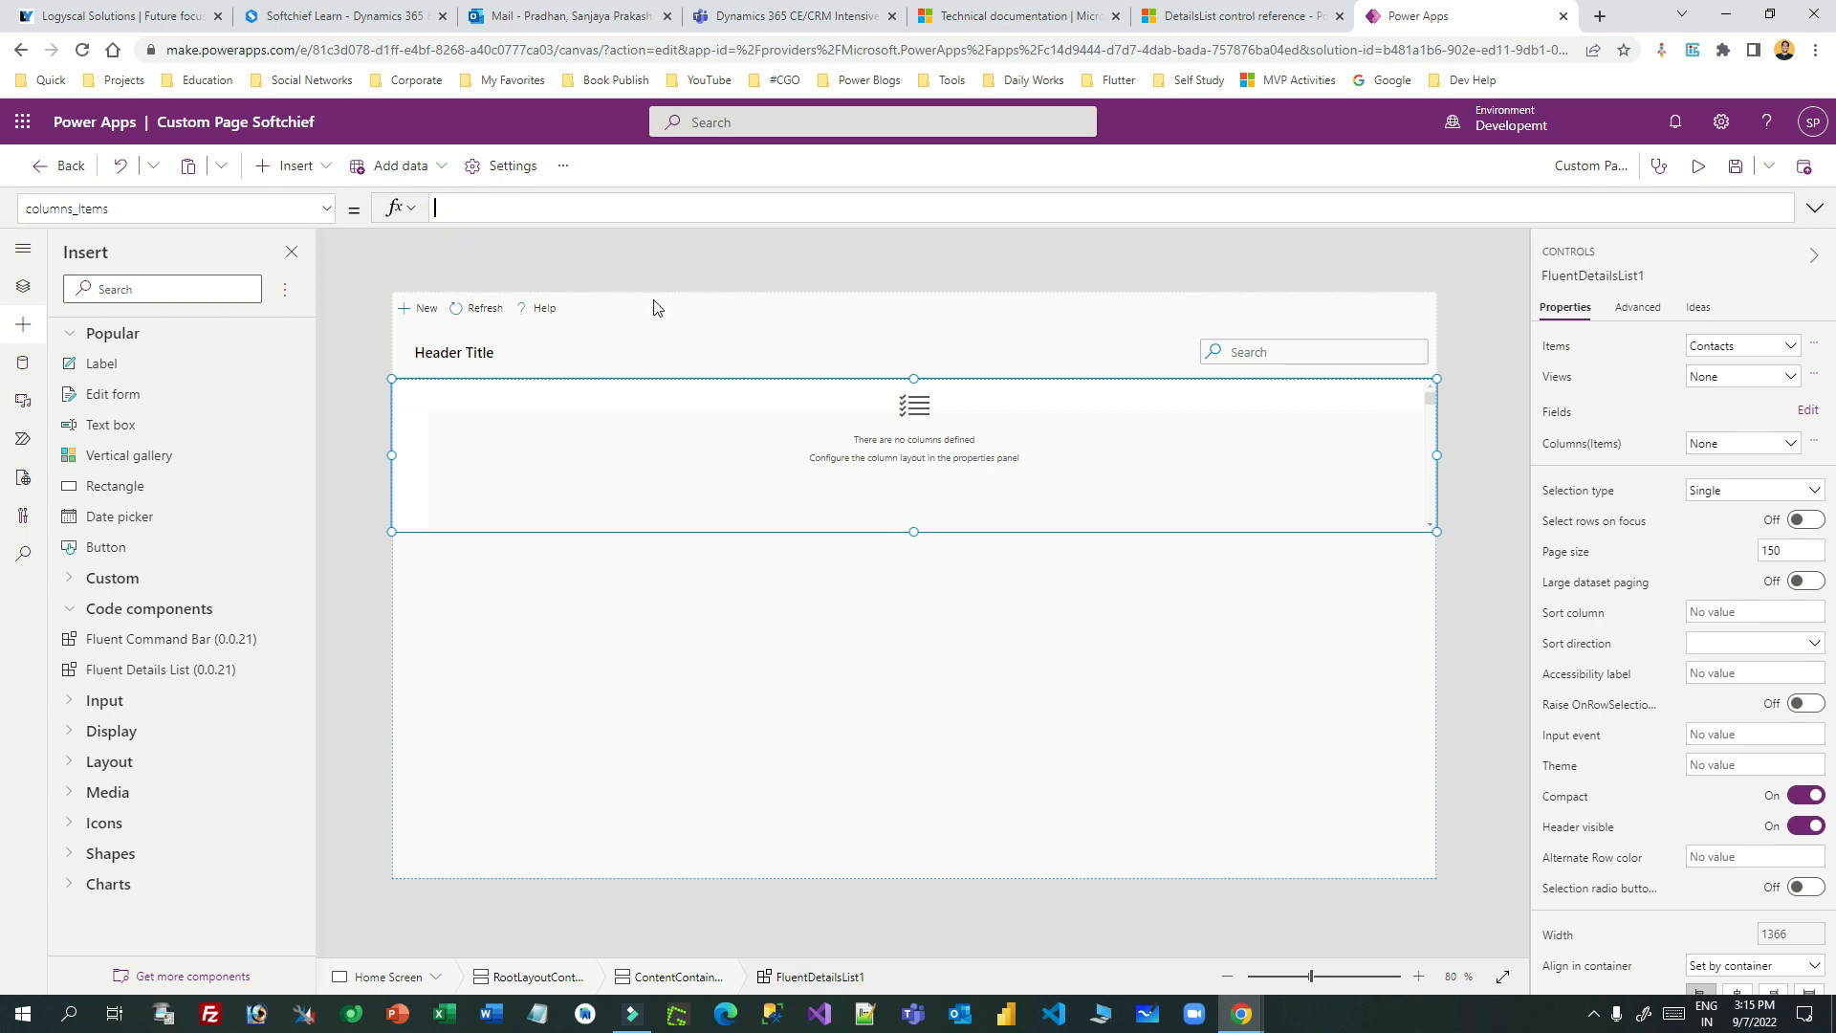
click(1239, 15)
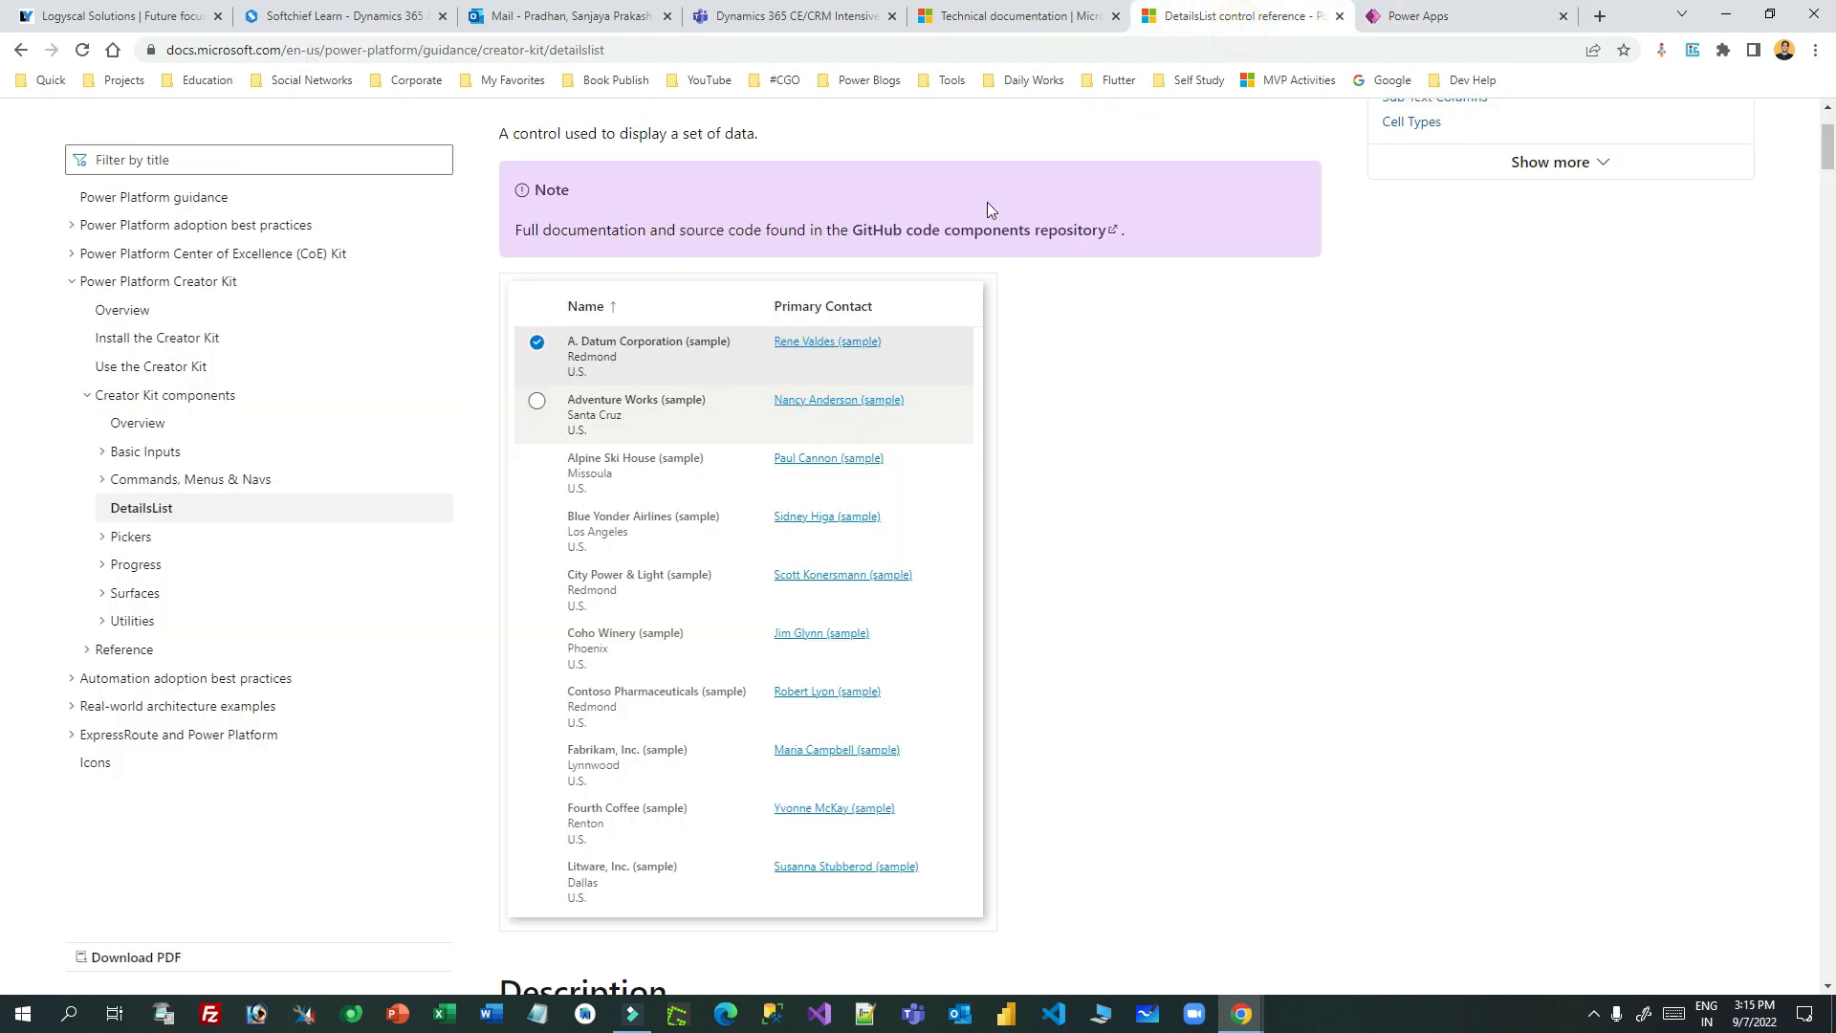
- Select the first column record from the DetailsList docs' example Table formula
scroll(985, 287, down, 10)
scroll(993, 300, down, 20)
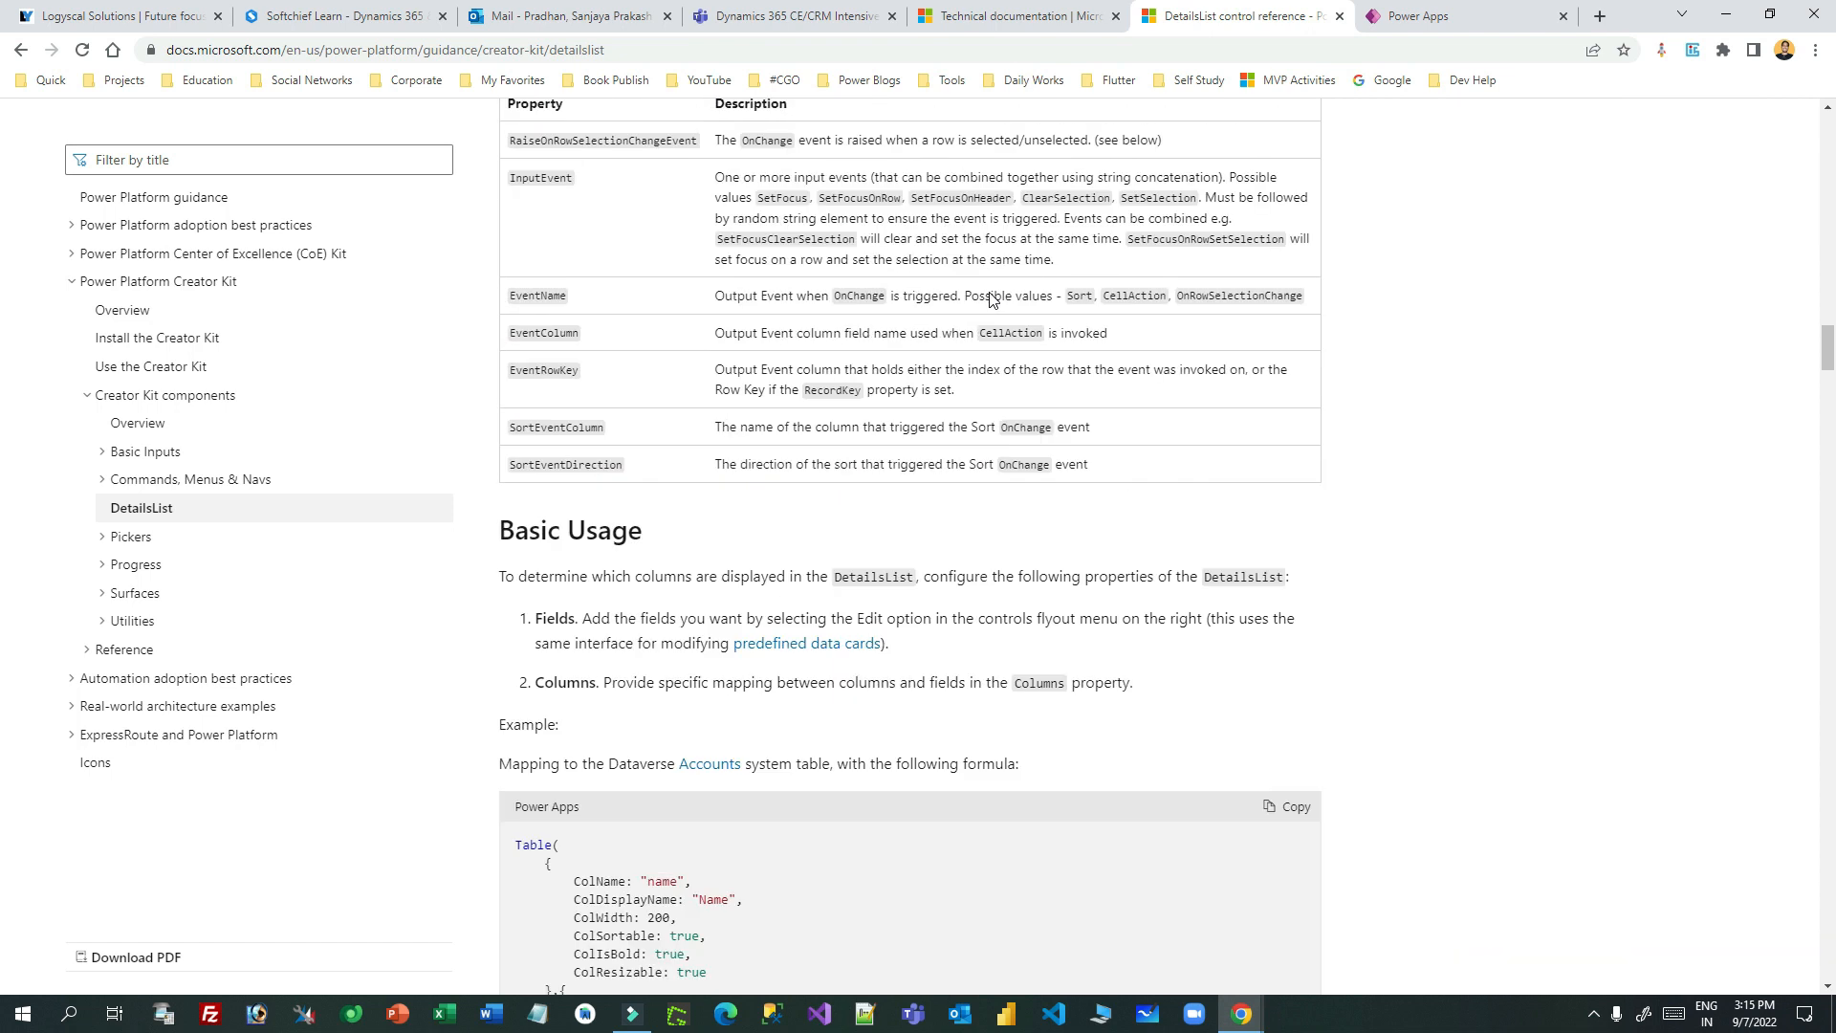
scroll(993, 299, up, 1)
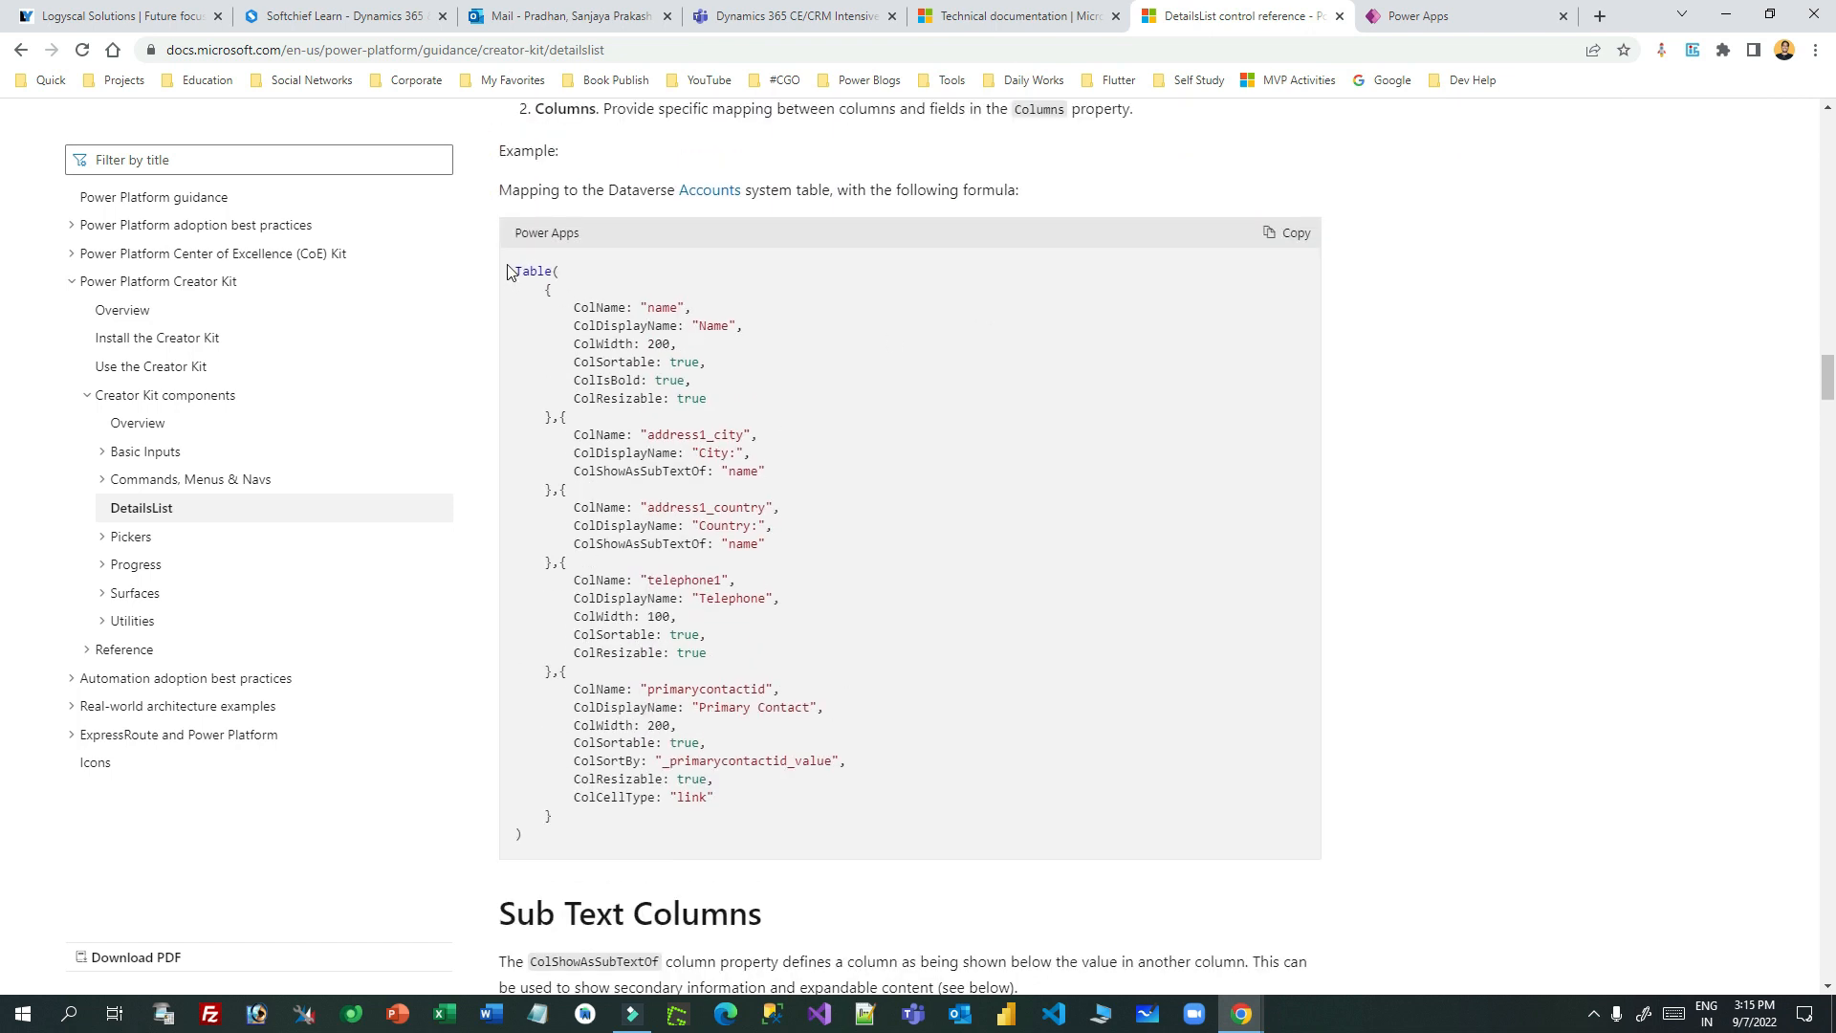
drag(513, 271, 563, 433)
key(ctrl+c)
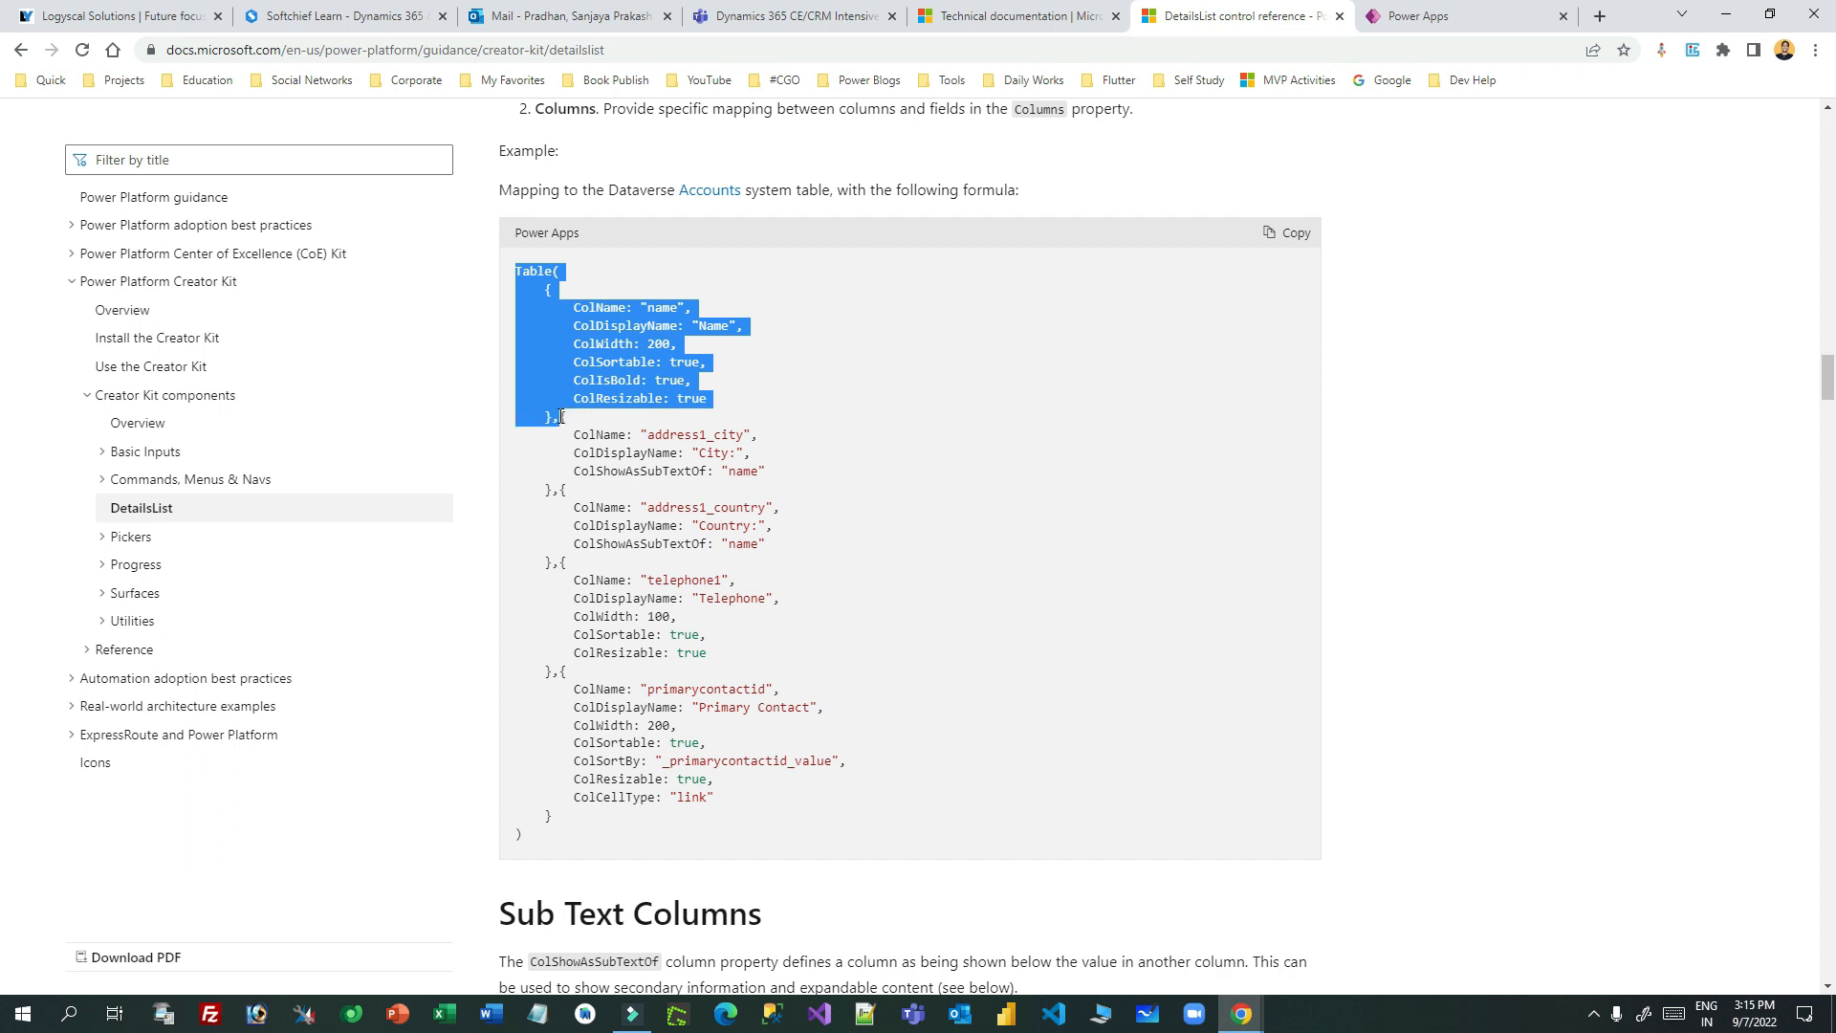
click(574, 588)
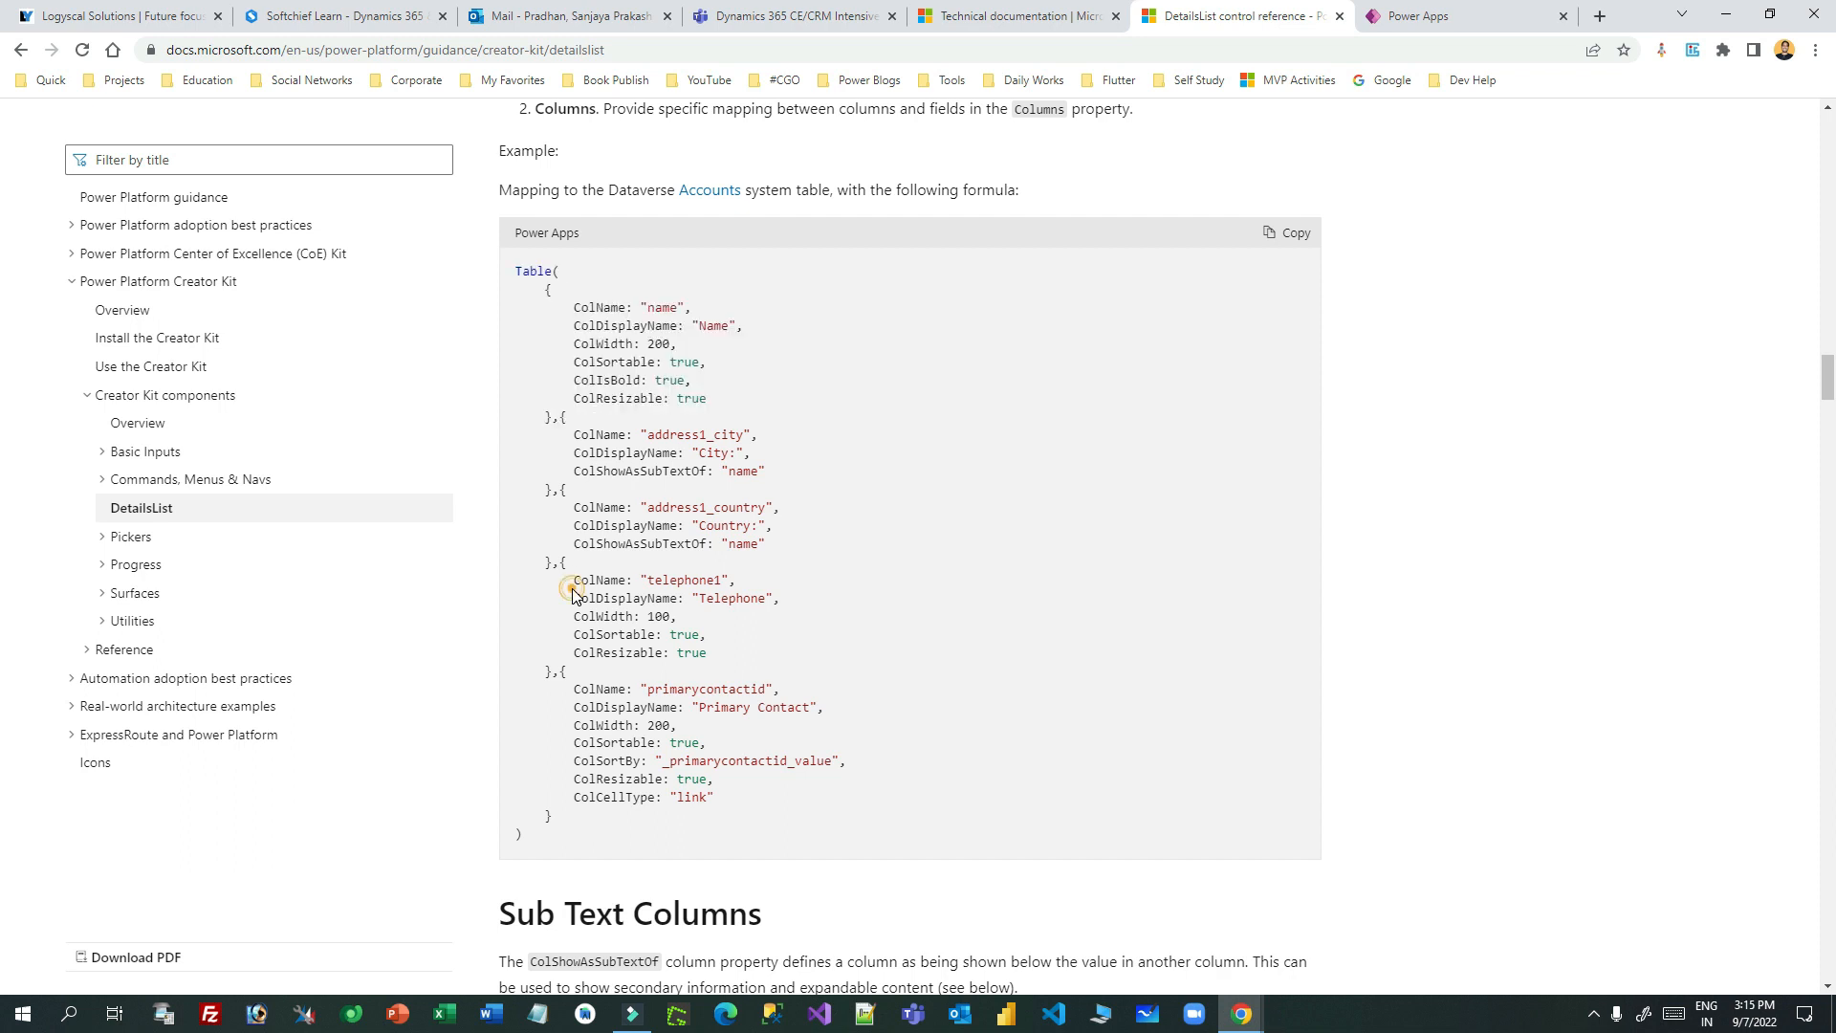
click(1461, 26)
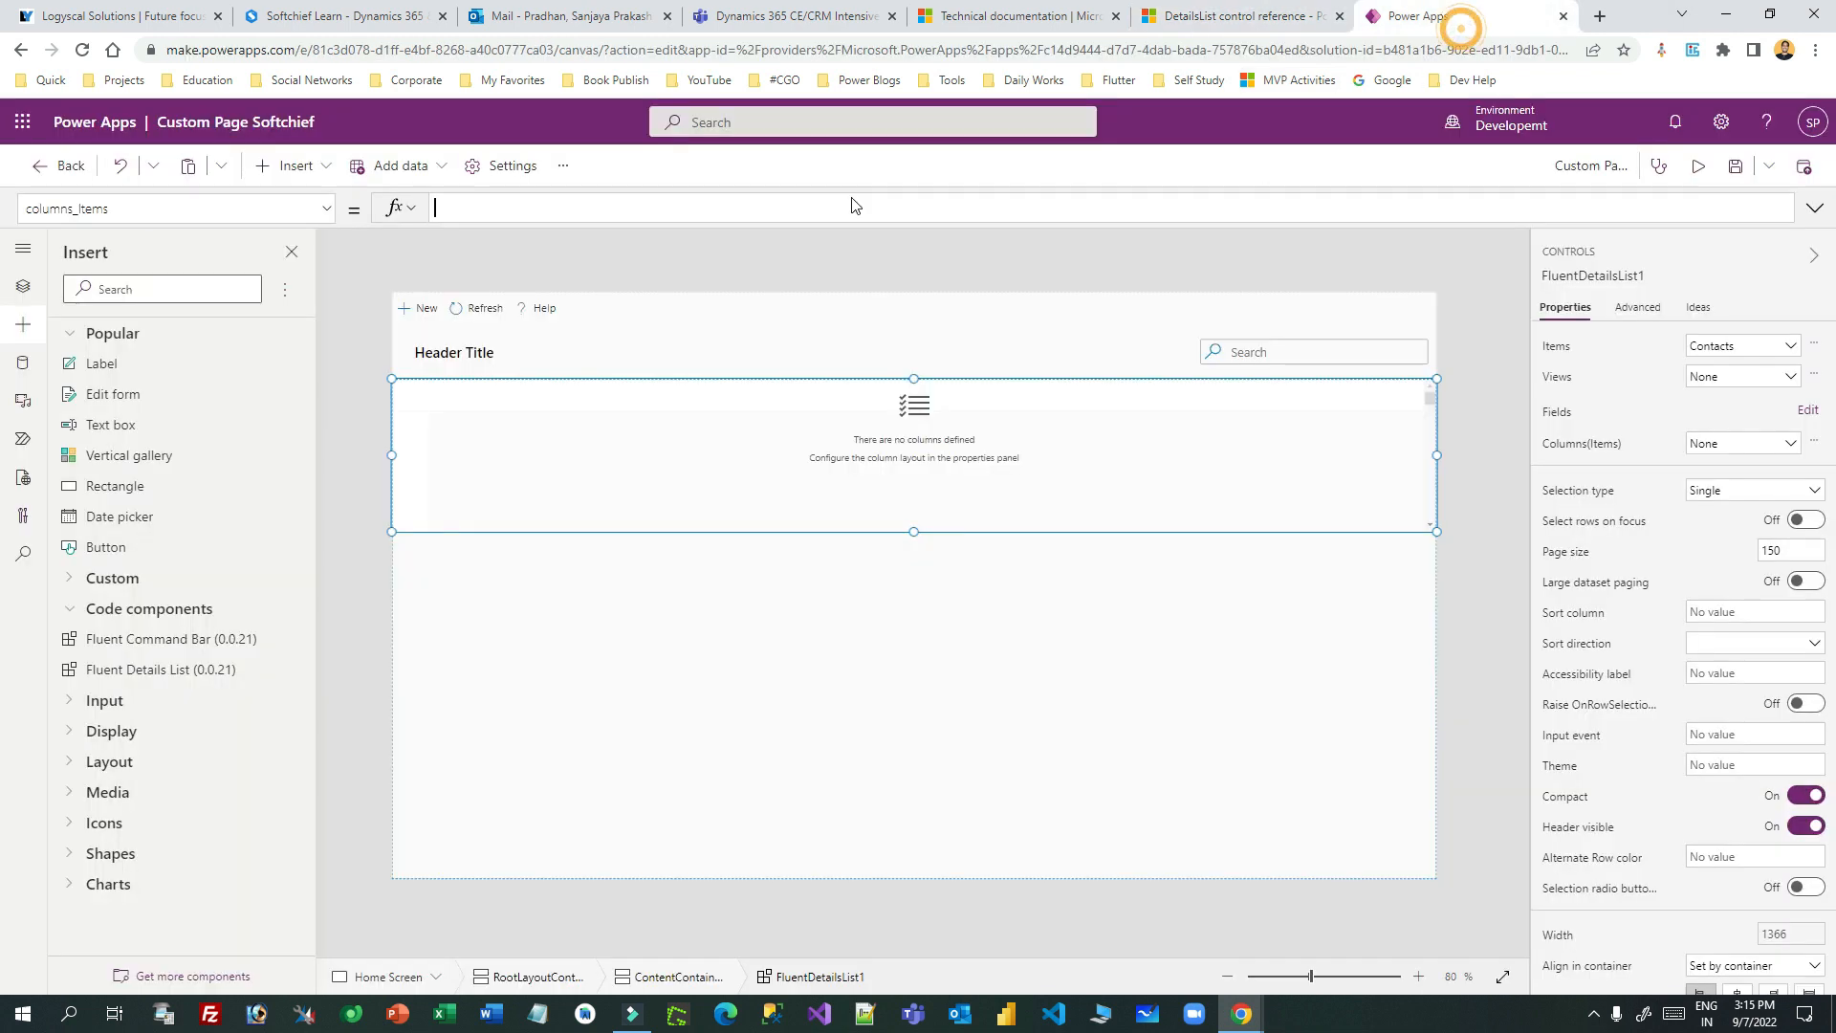
- Paste the column record into columns_Items, close it with ')' and set ColName to fullname
drag(504, 226, 483, 653)
click(480, 278)
key(ctrl+v)
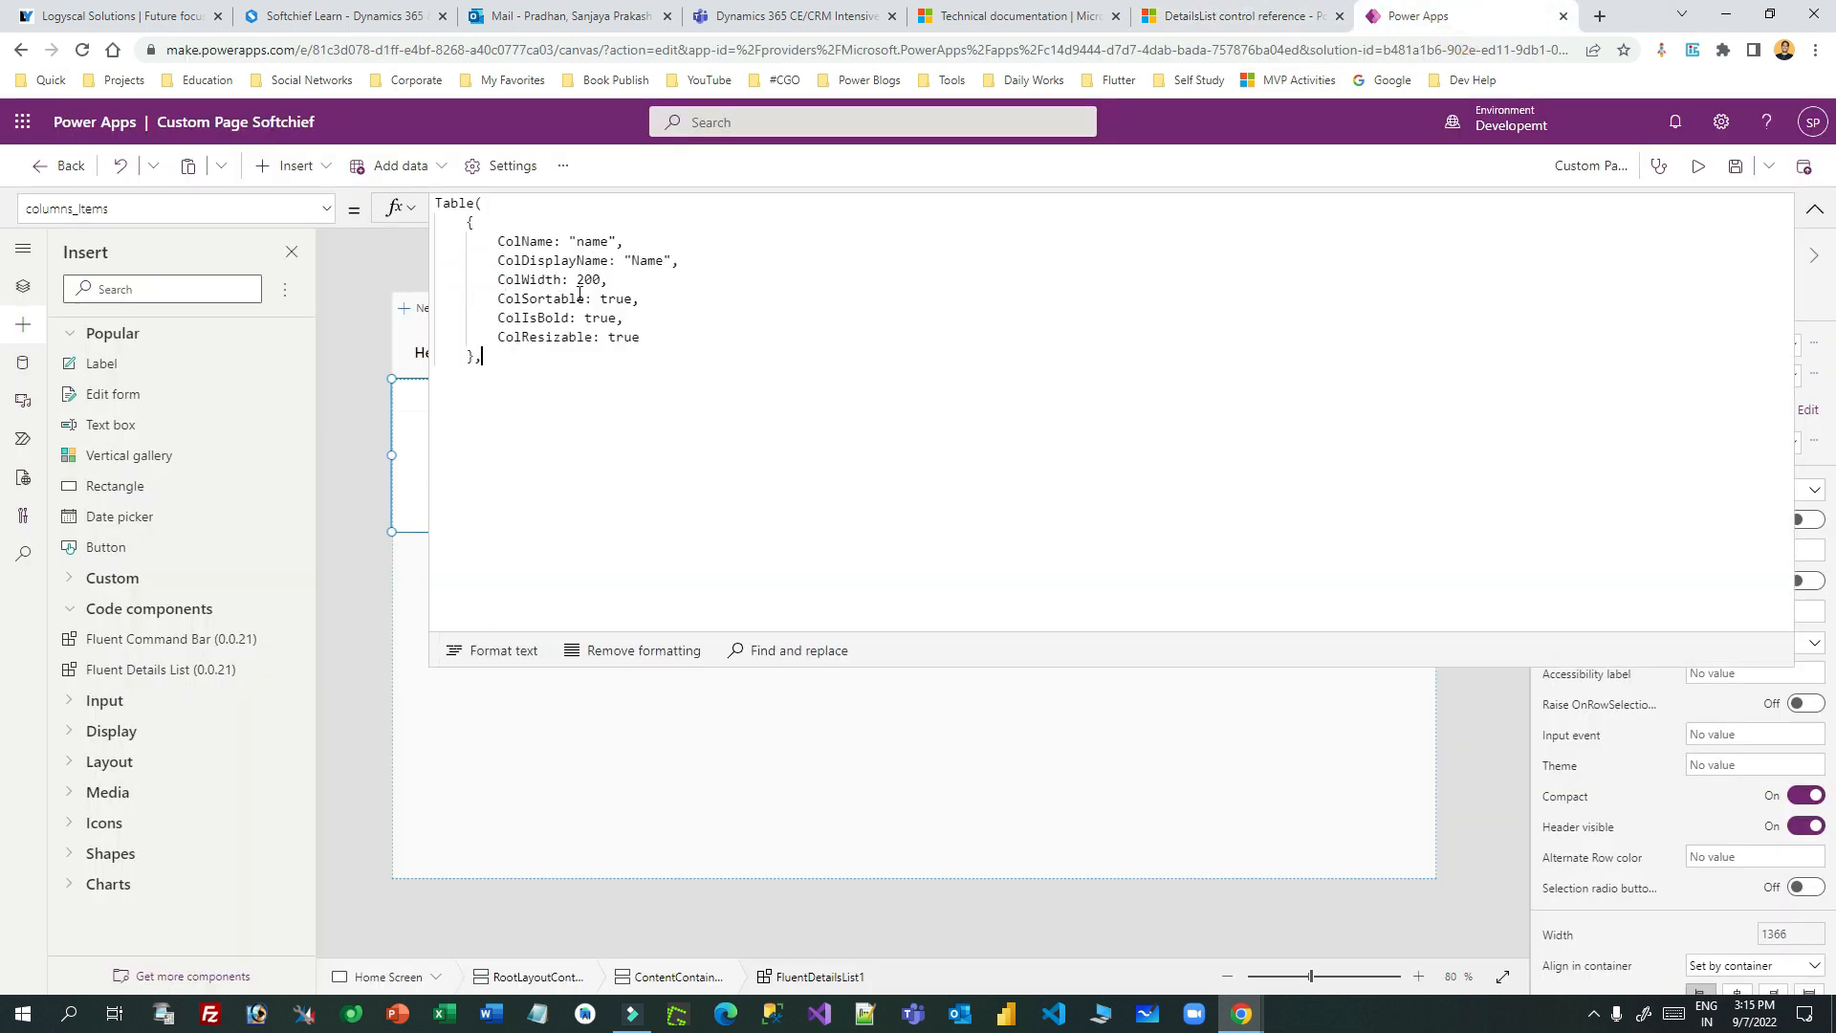
click(521, 360)
key(BackSpace)
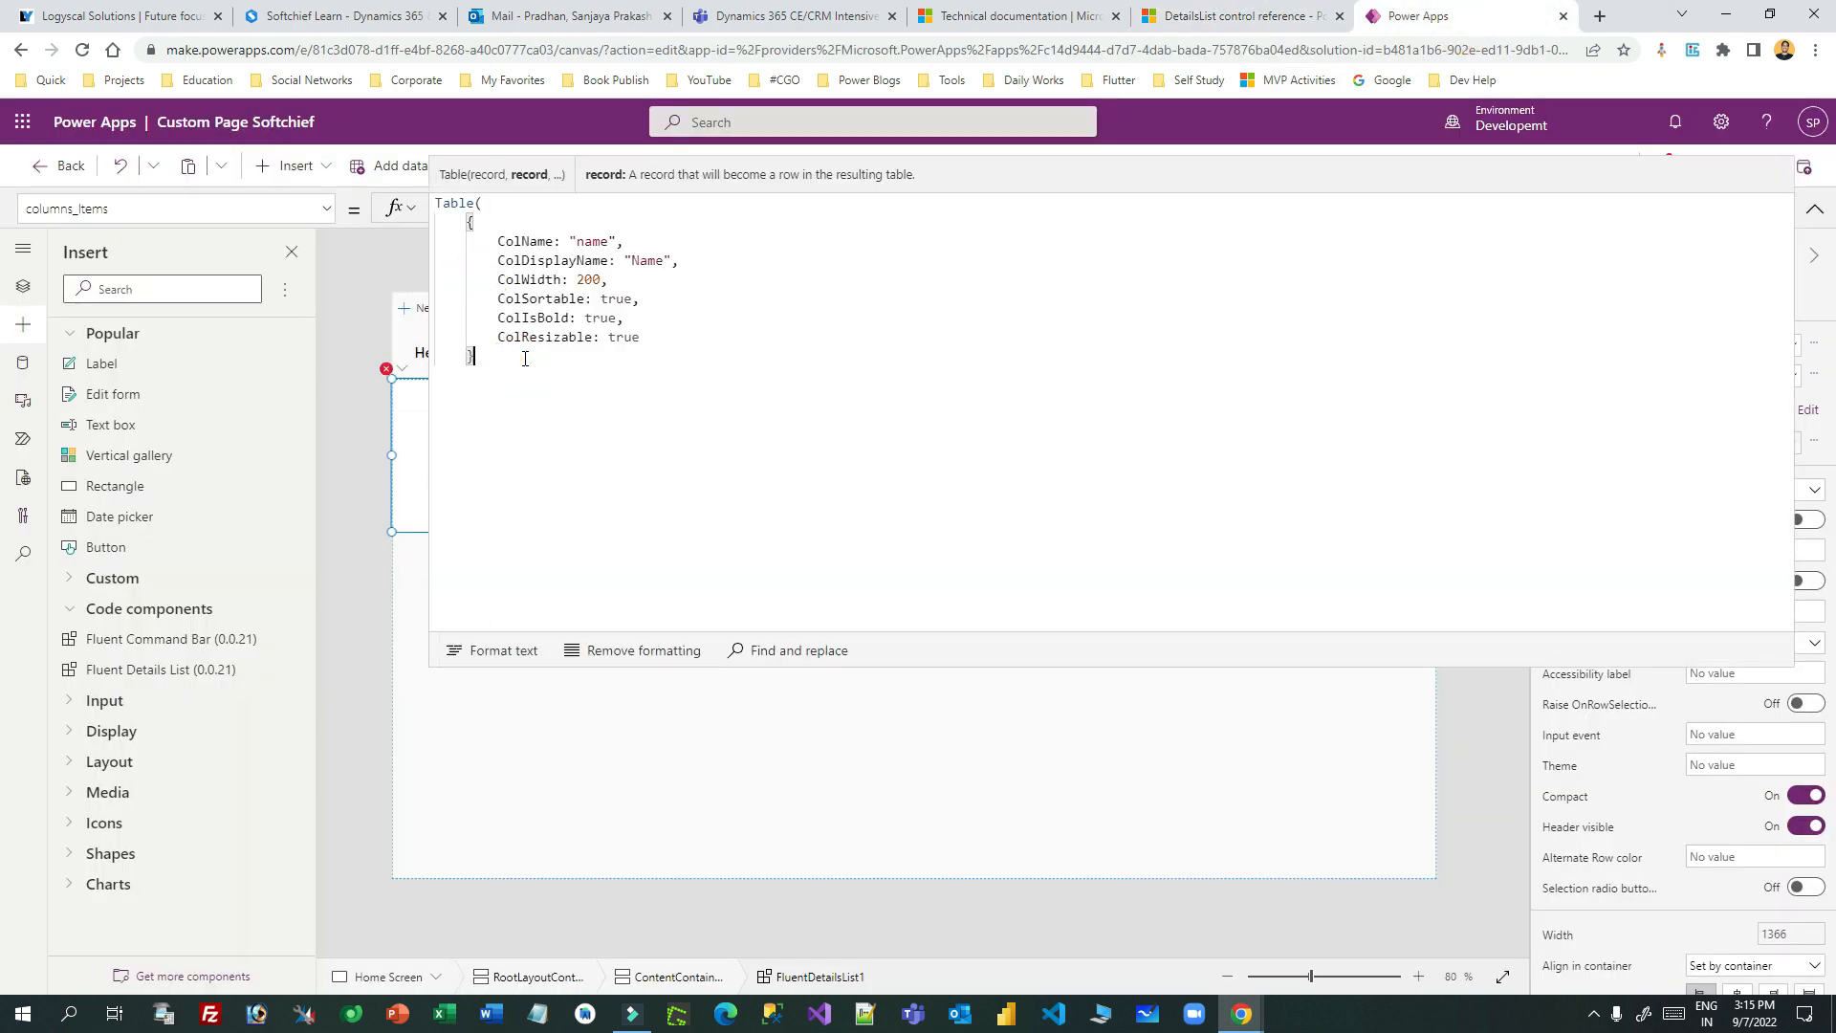
key(Return)
text())
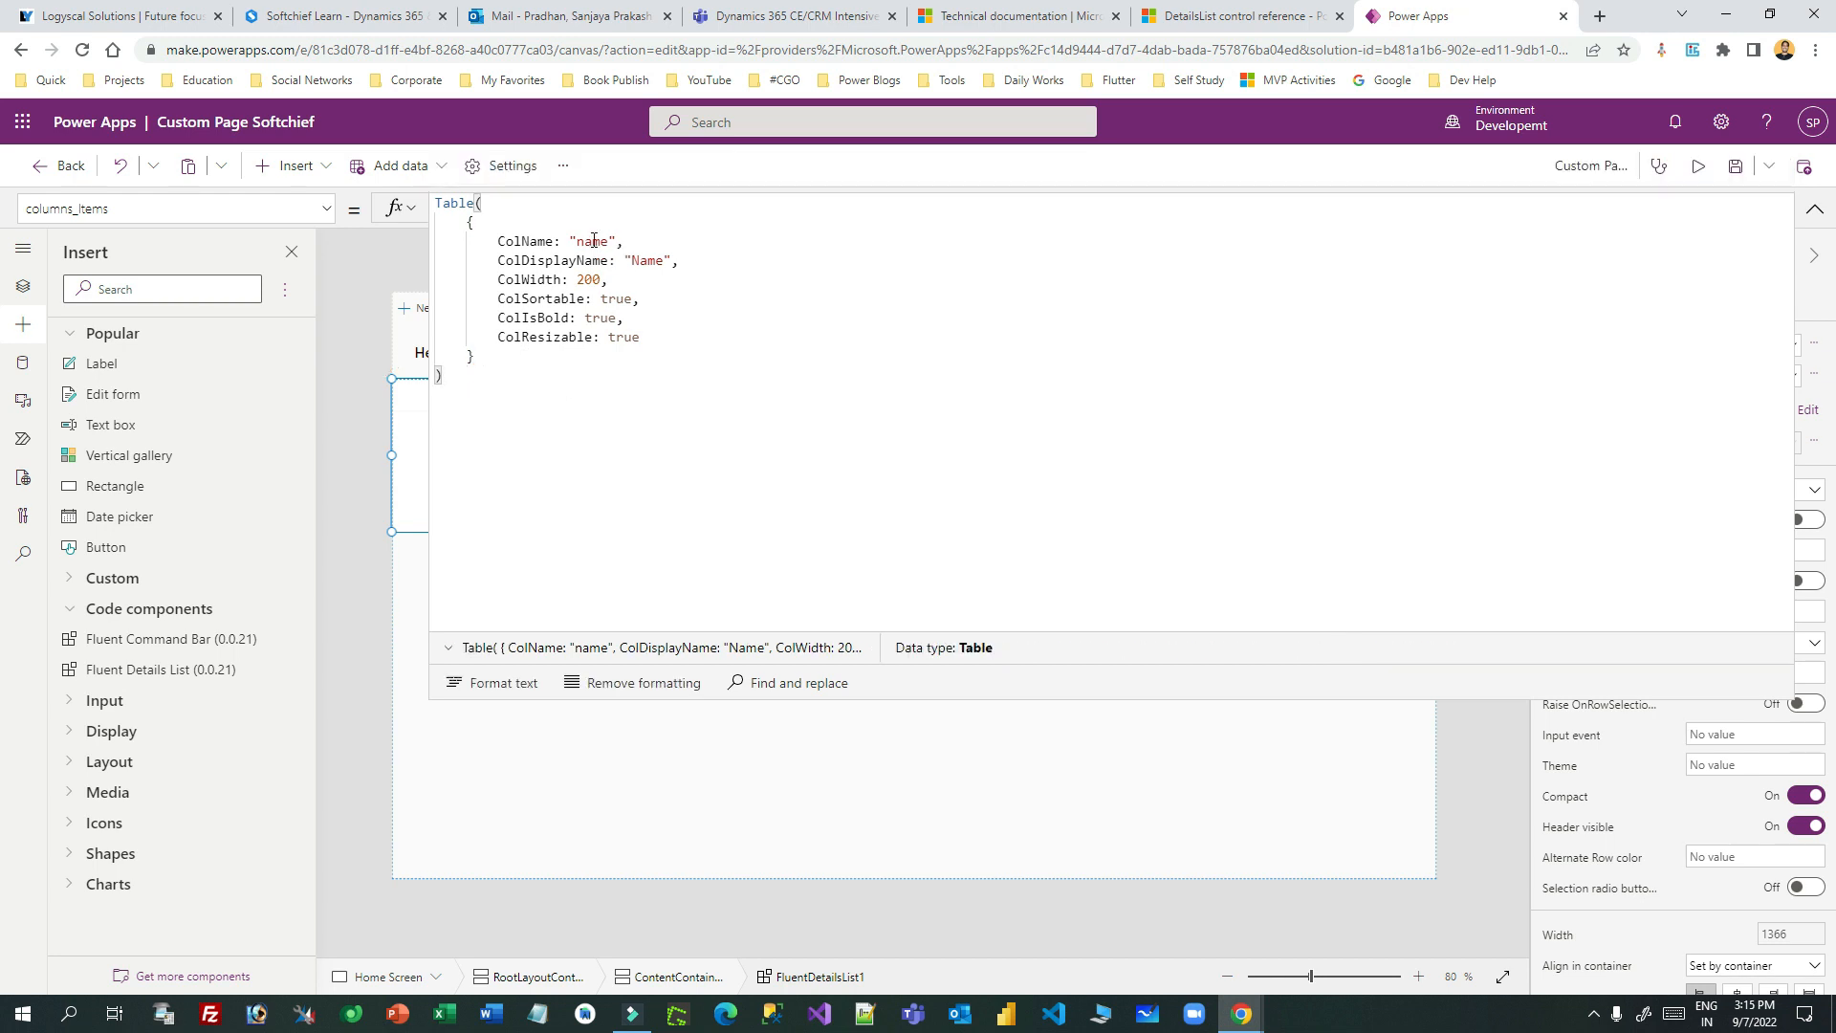
double_click(594, 240)
text(fullna)
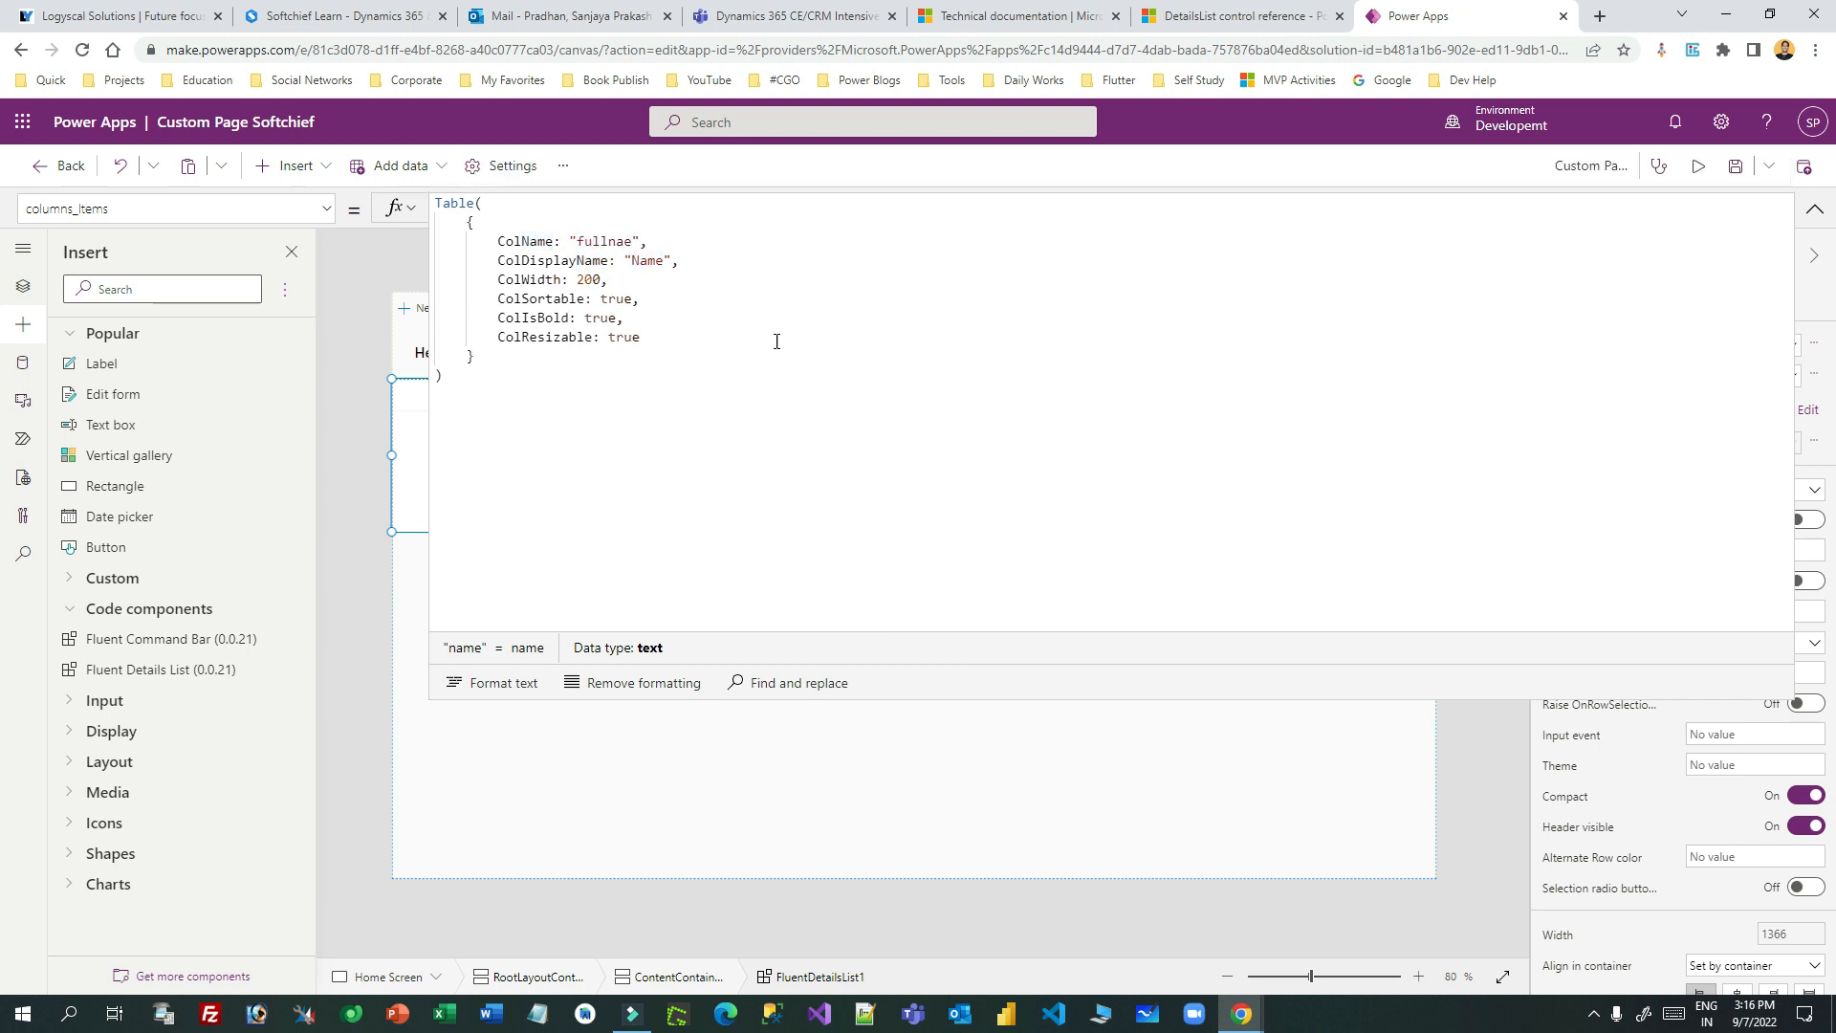
text(m)
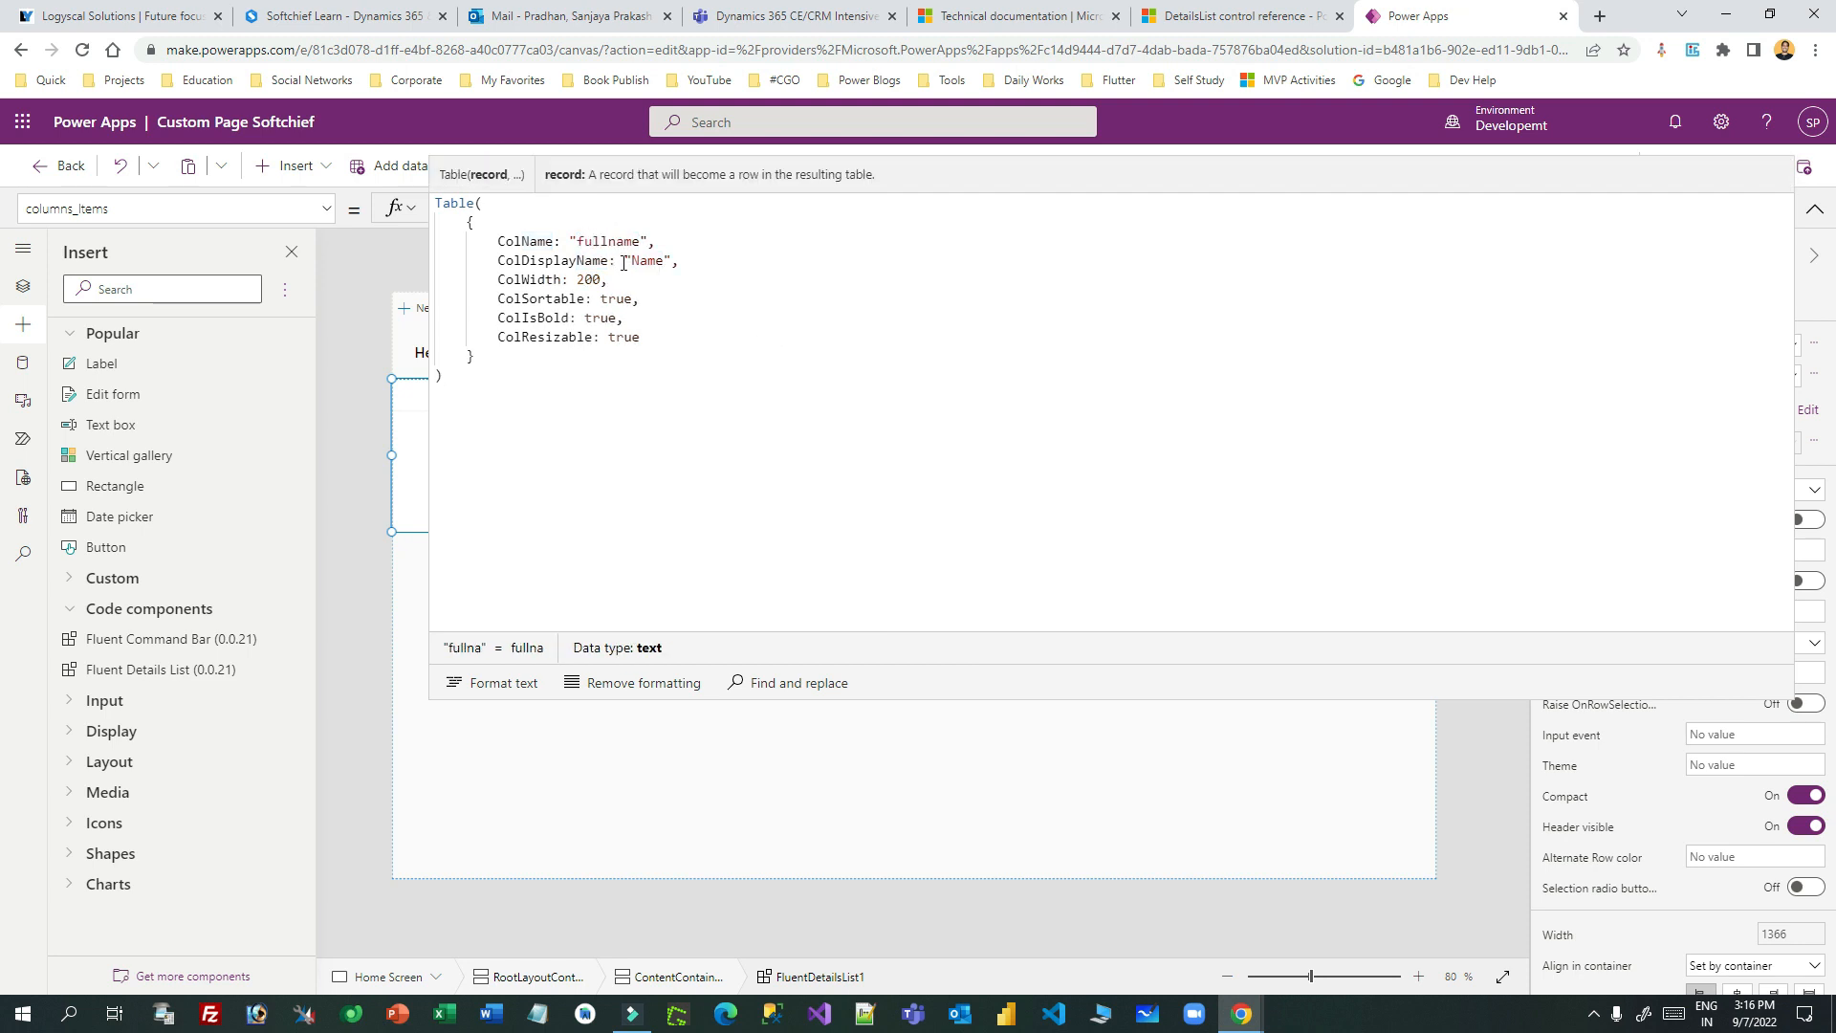
- Go over the column's ColName, ColDisplayName 'Name', ColWidth 200 and ColSortable, then preview the page
double_click(608, 240)
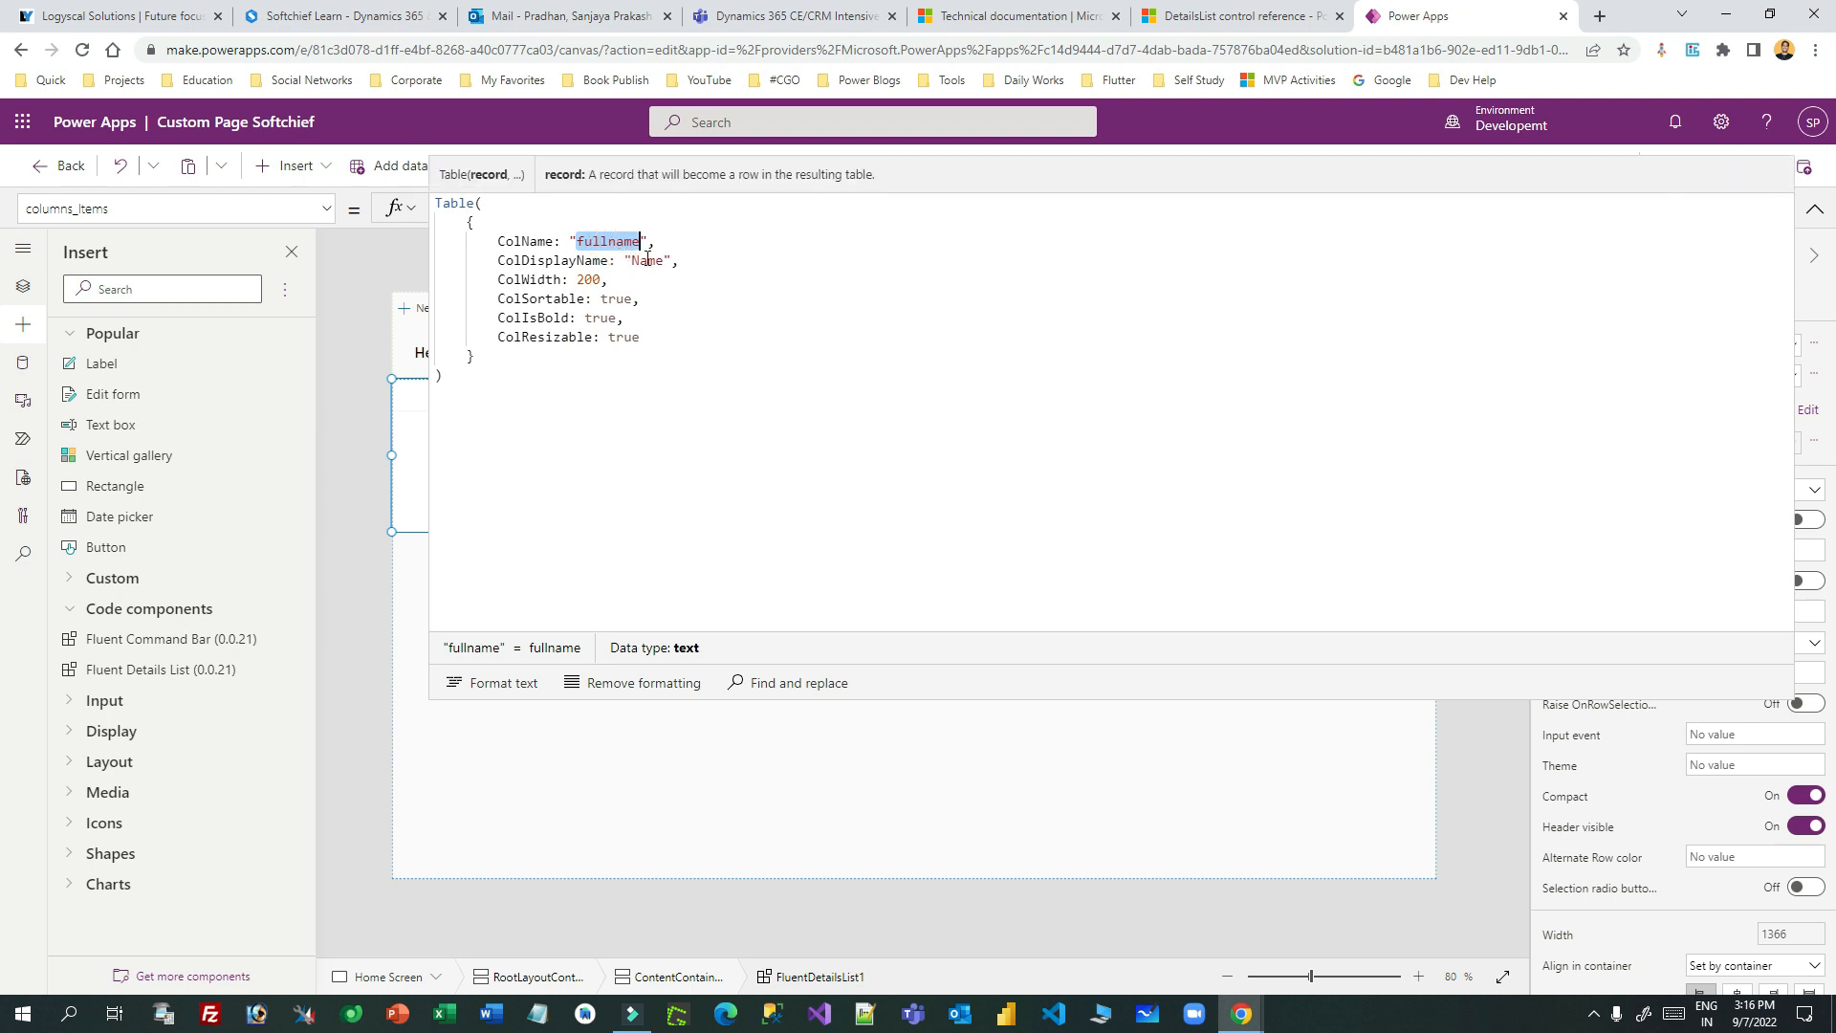
double_click(649, 260)
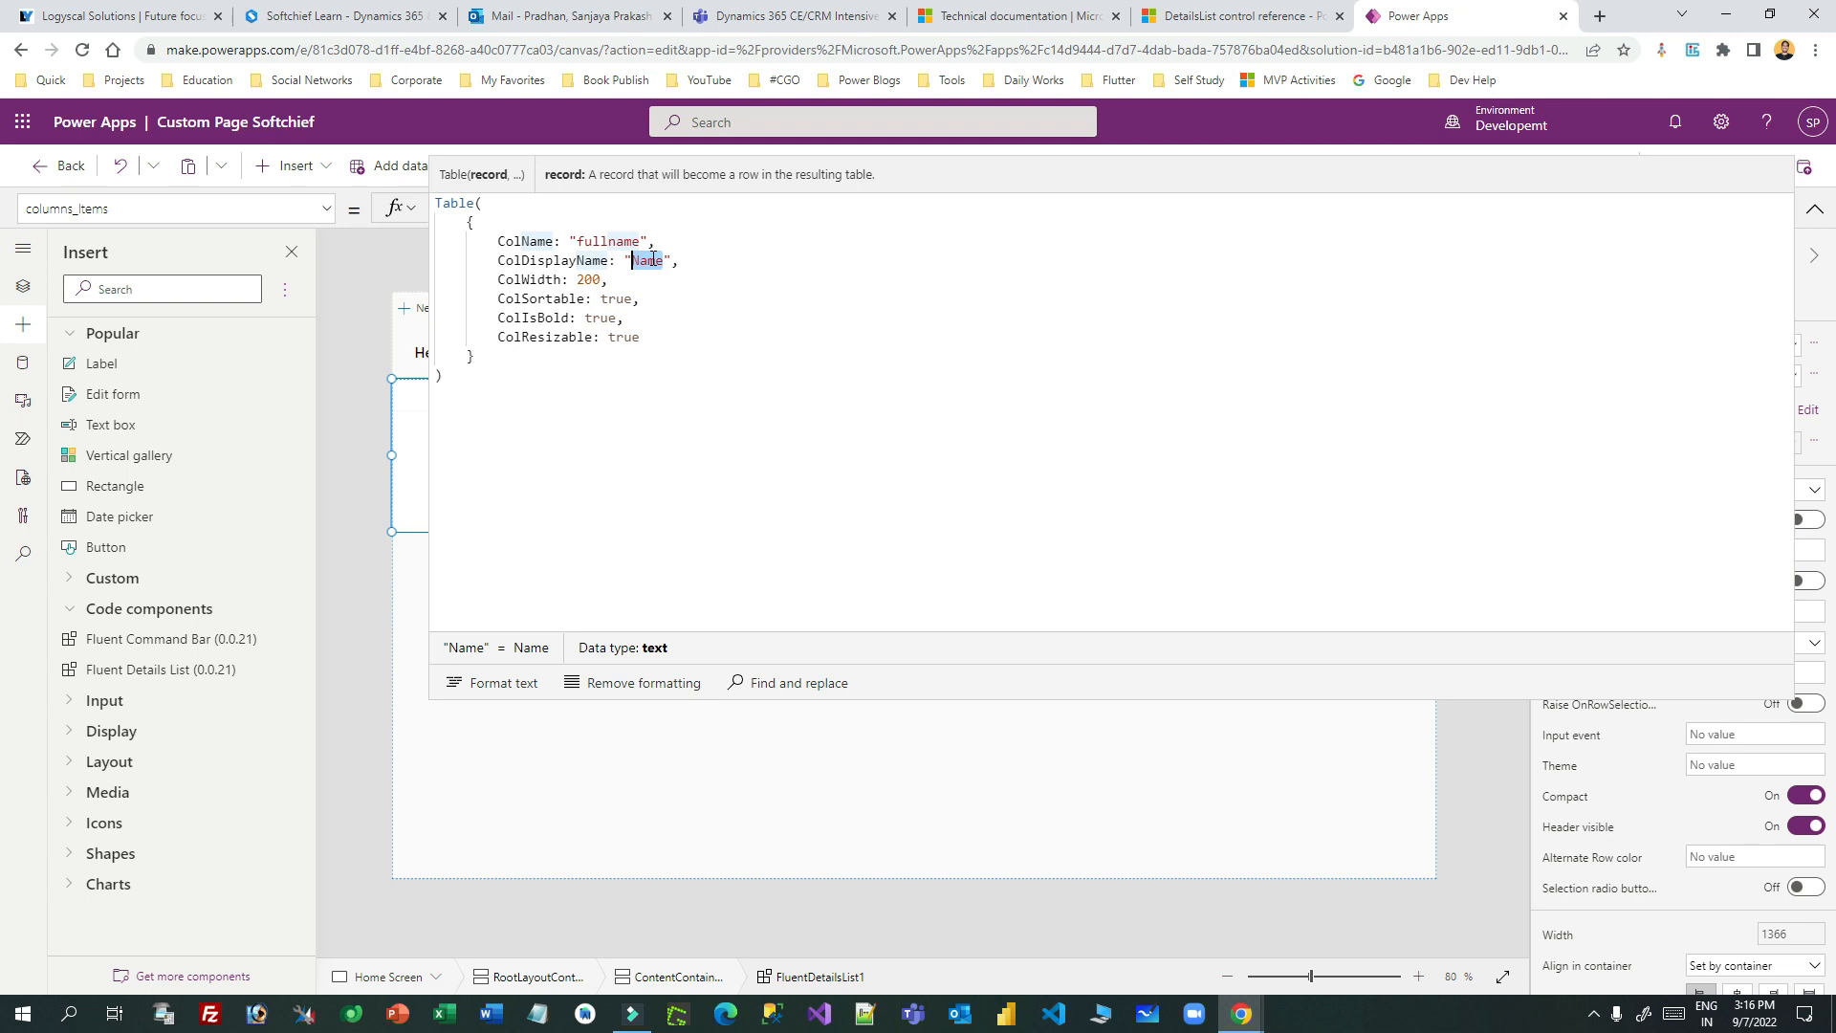
double_click(588, 279)
double_click(525, 242)
double_click(526, 260)
double_click(526, 279)
double_click(526, 298)
click(529, 260)
double_click(529, 260)
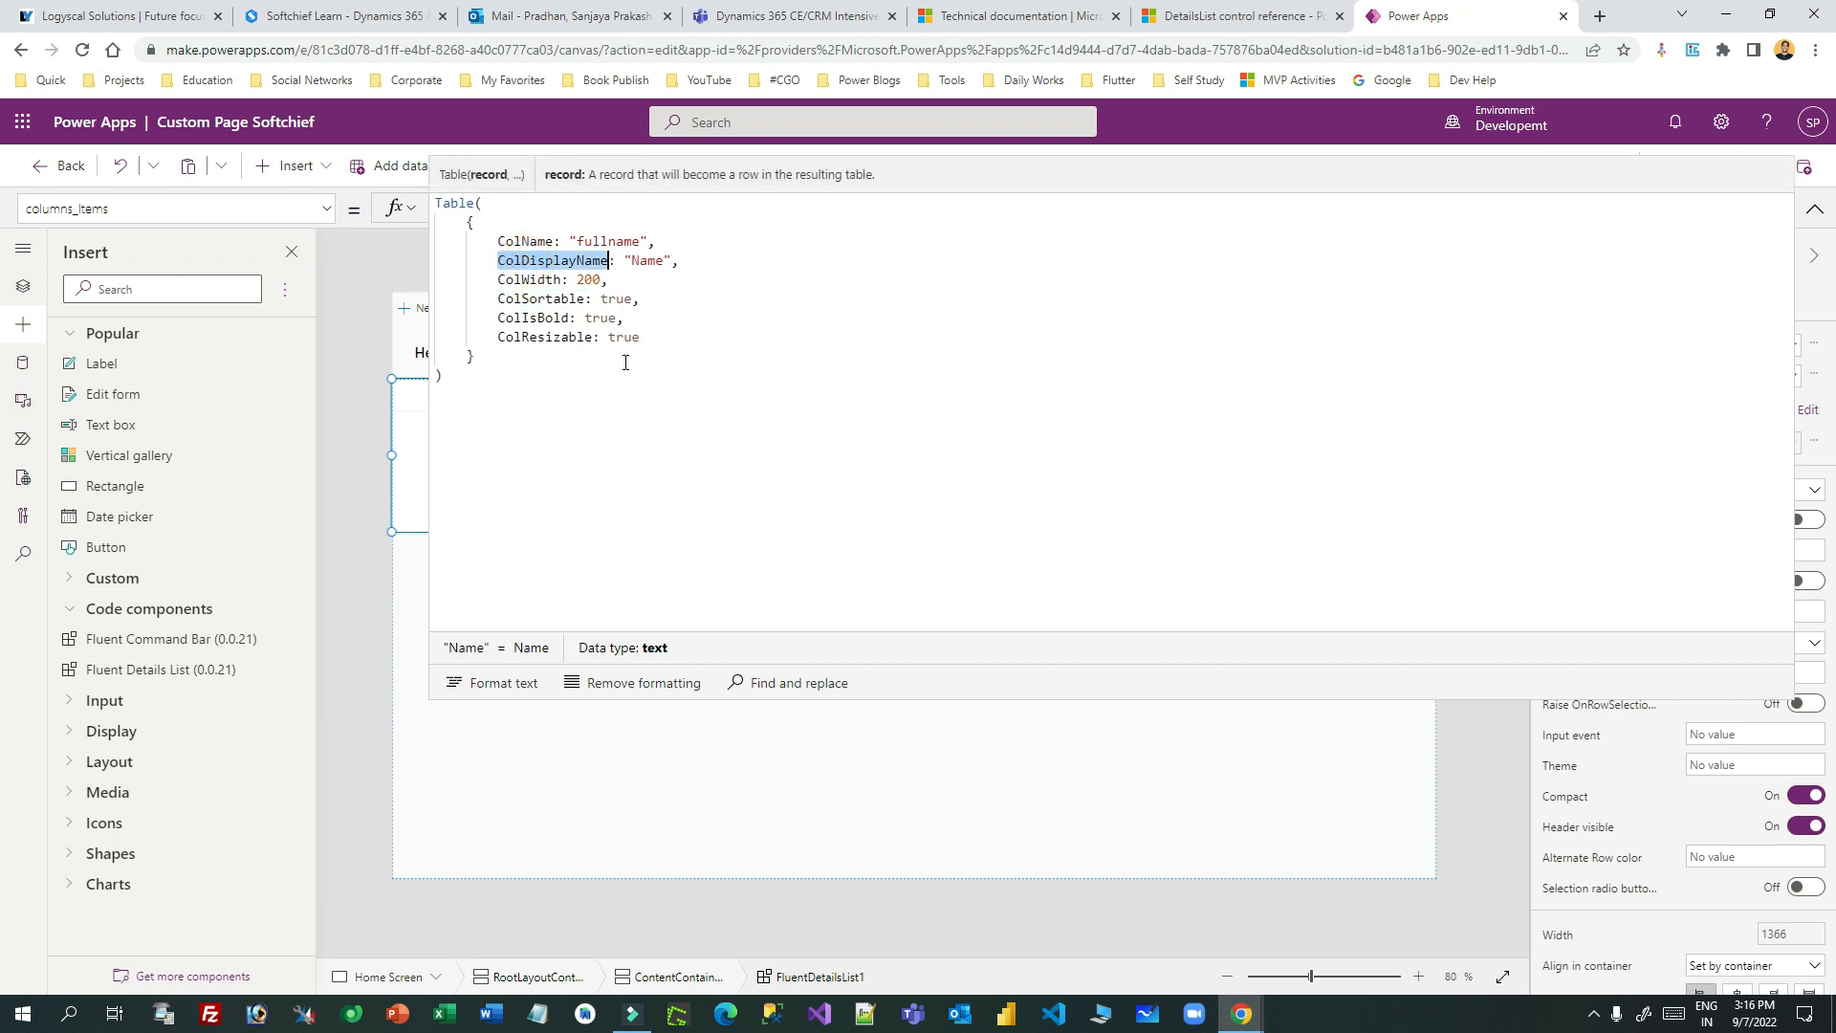
drag(902, 700, 973, 202)
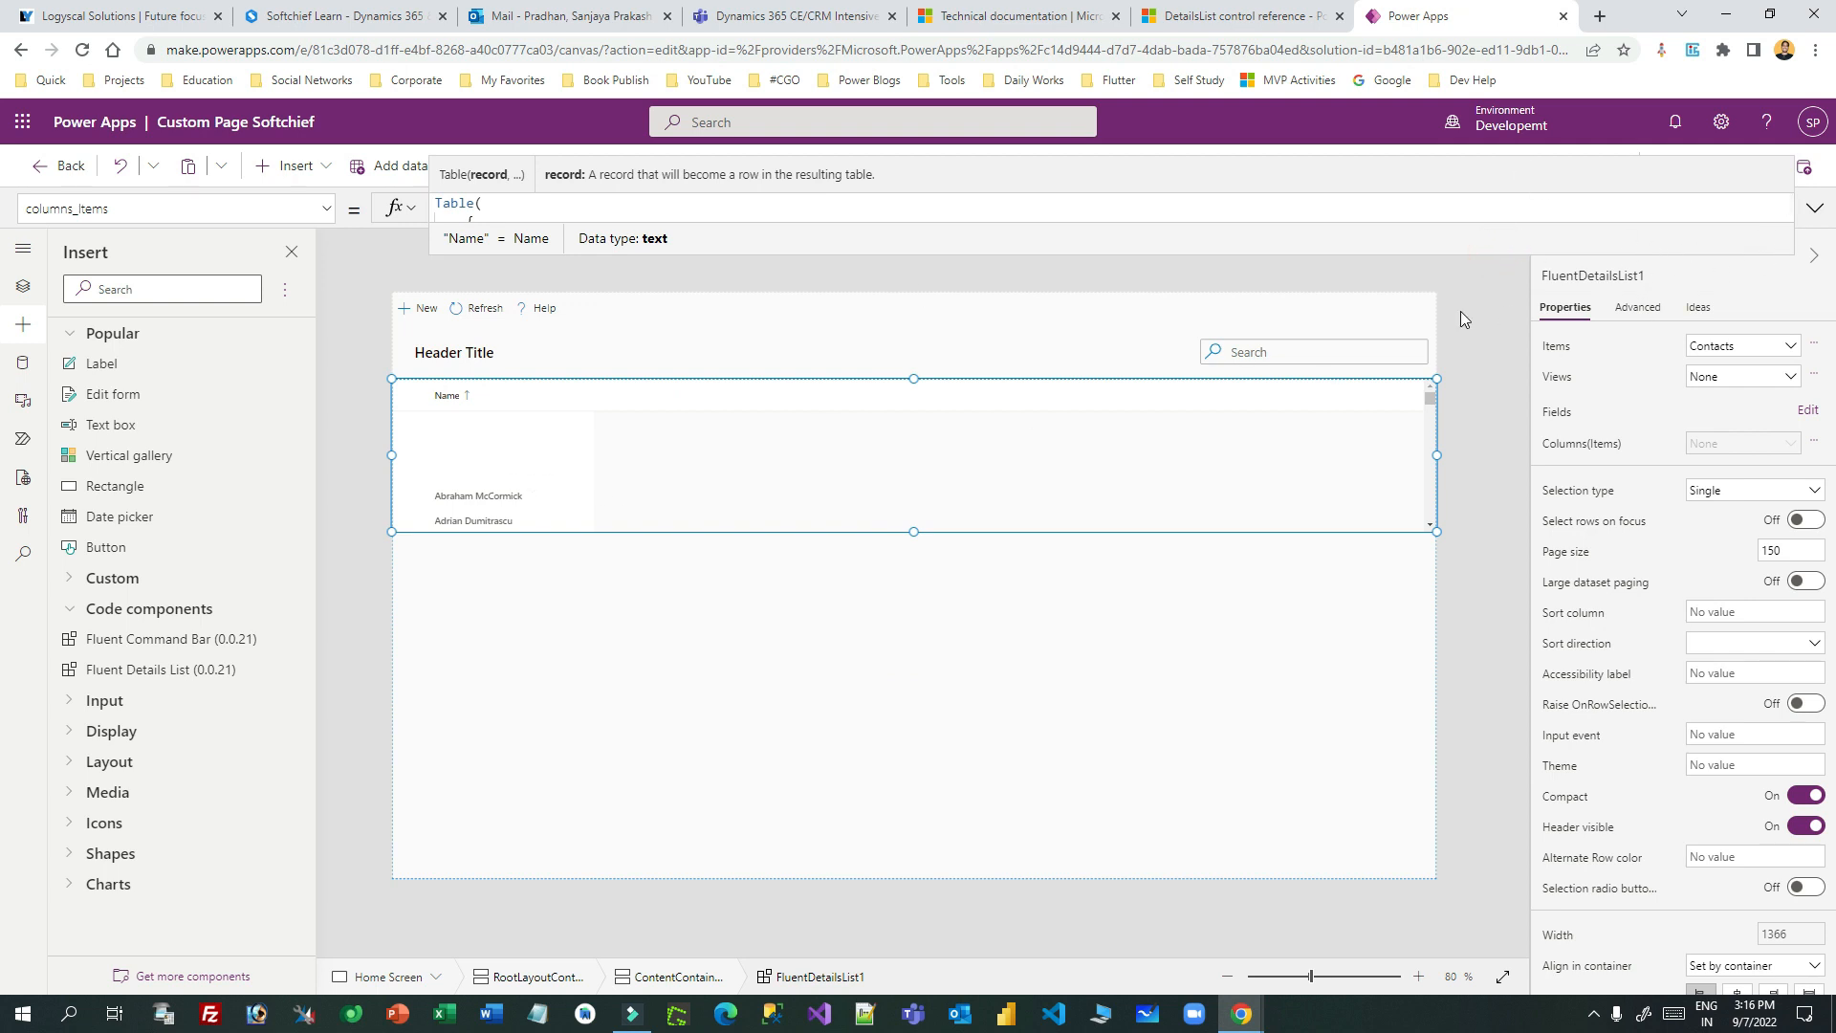
click(1697, 165)
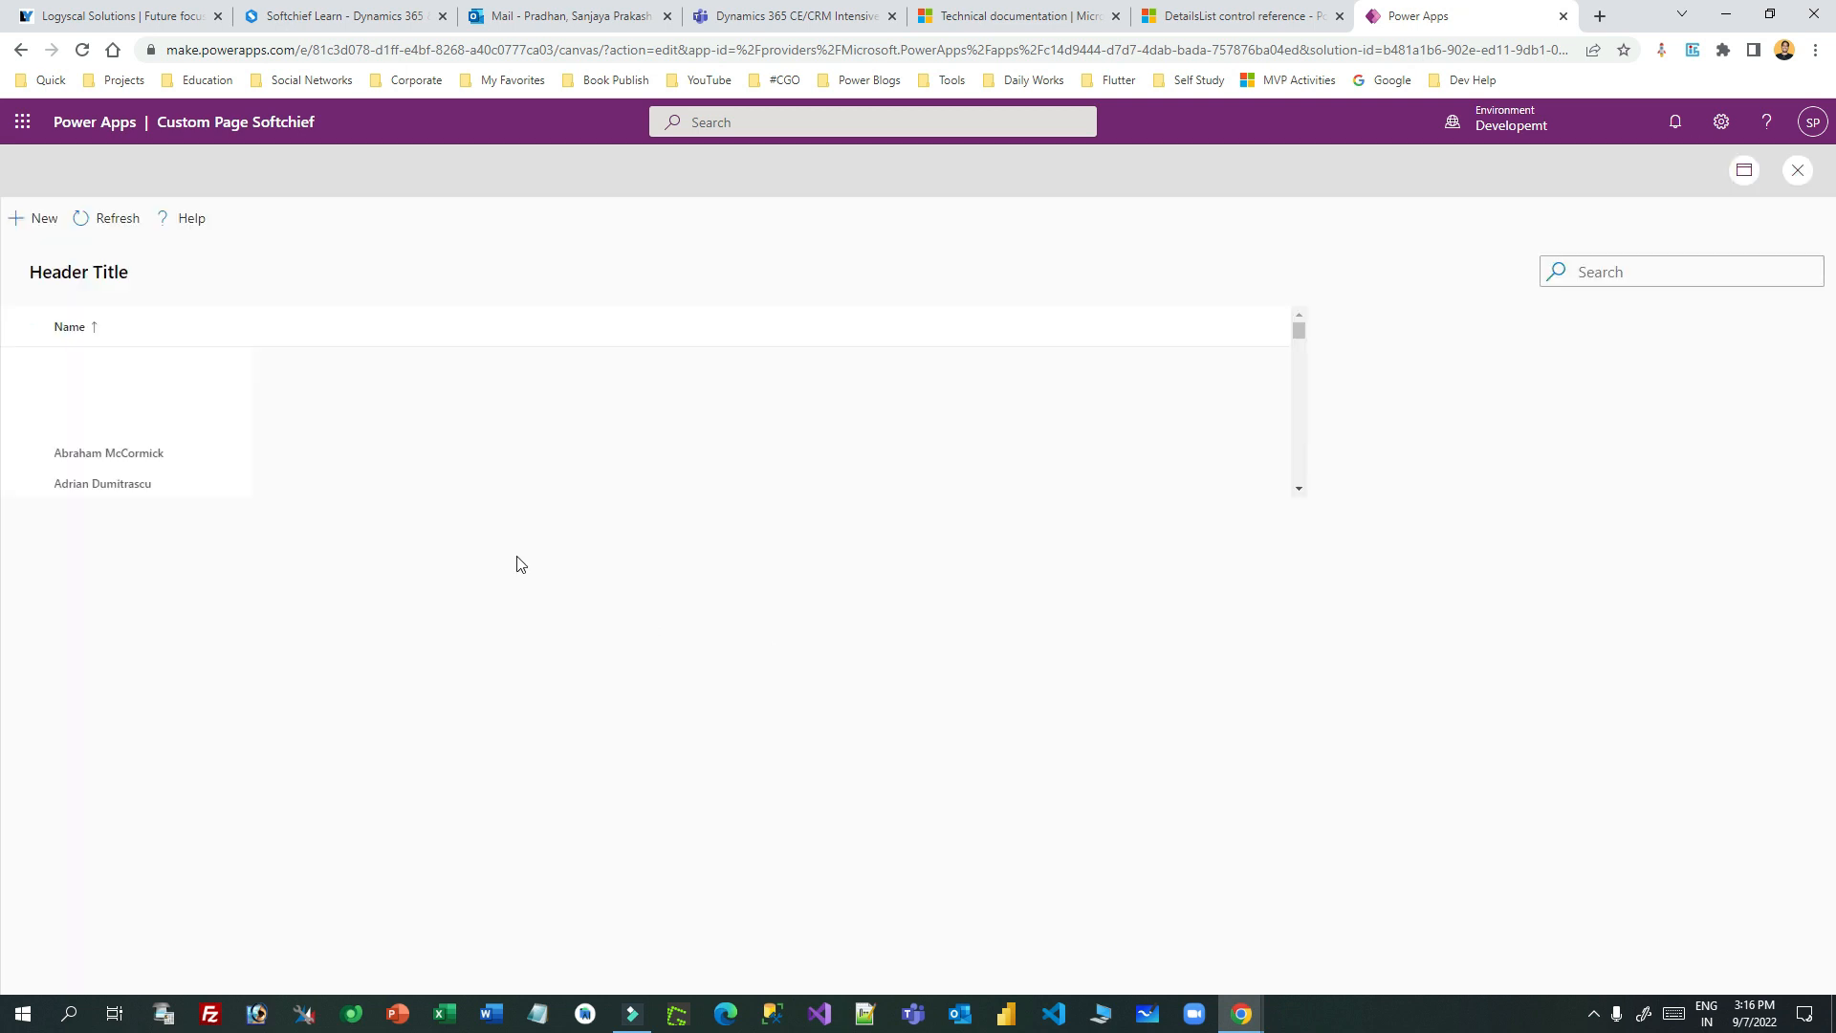
- Scroll the Name column in preview, then go back to editing
scroll(148, 469, down, 10)
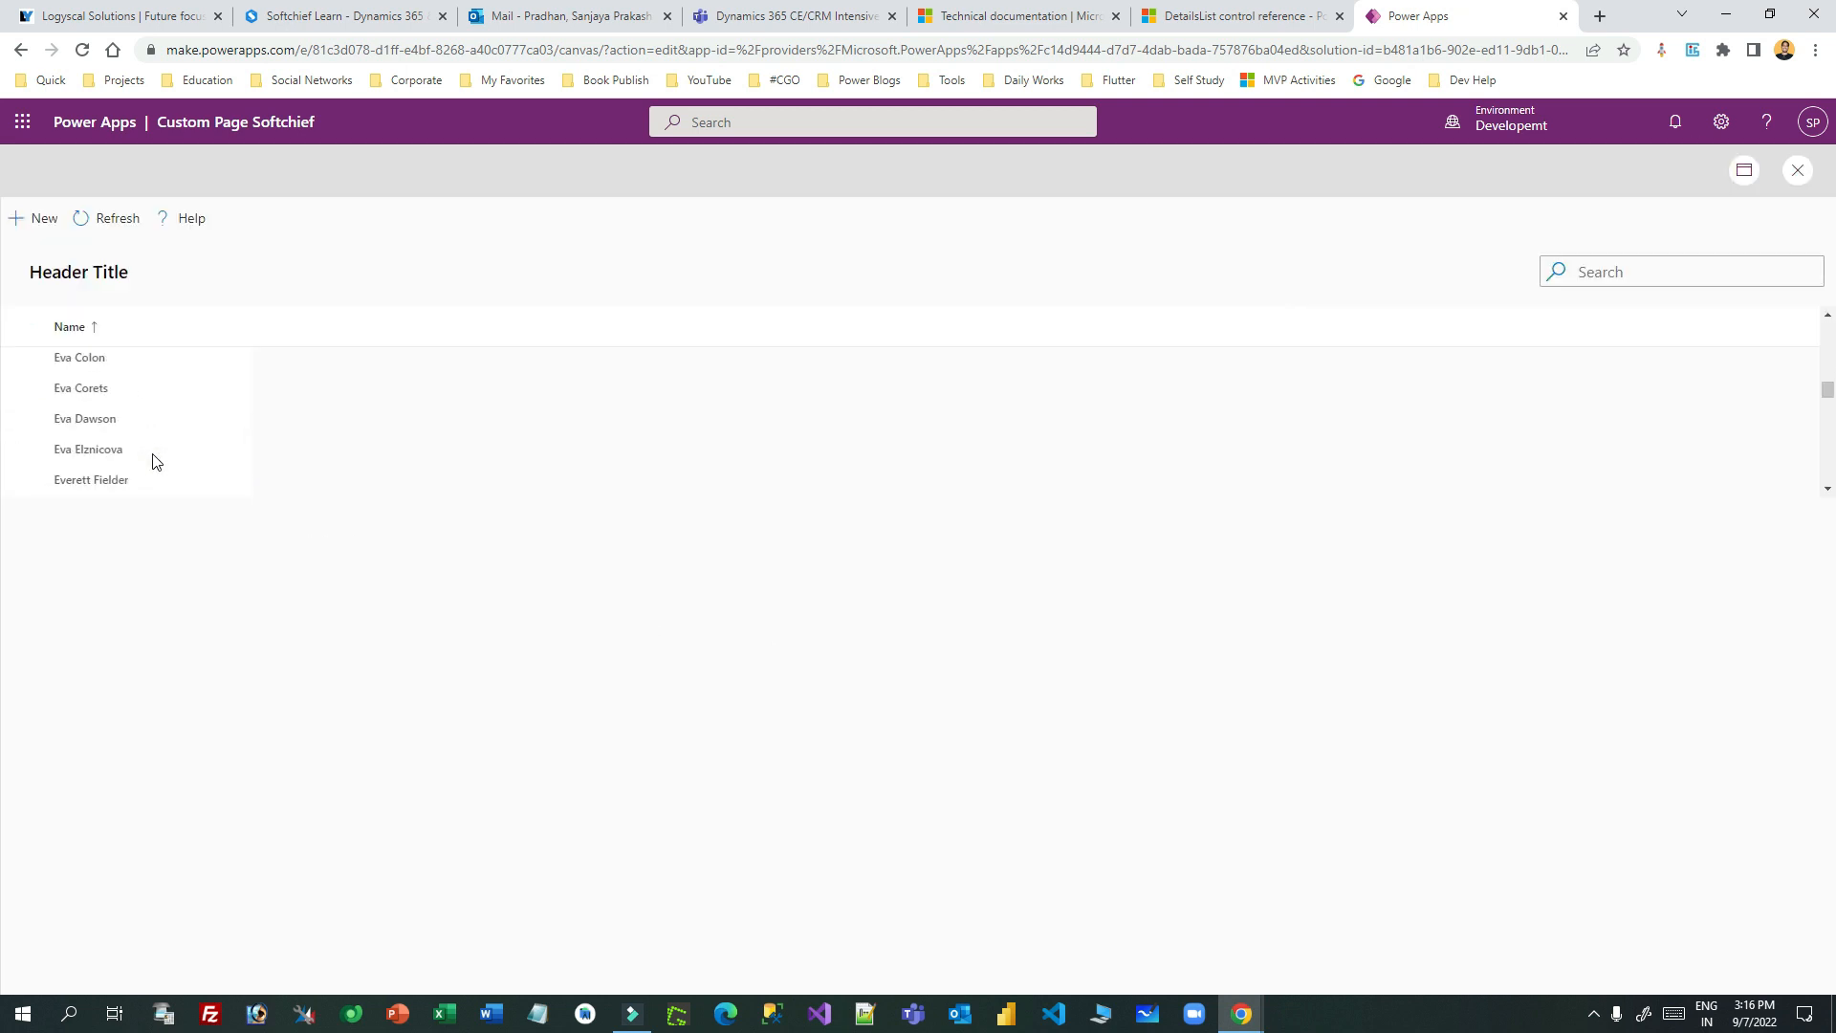
scroll(153, 462, up, 10)
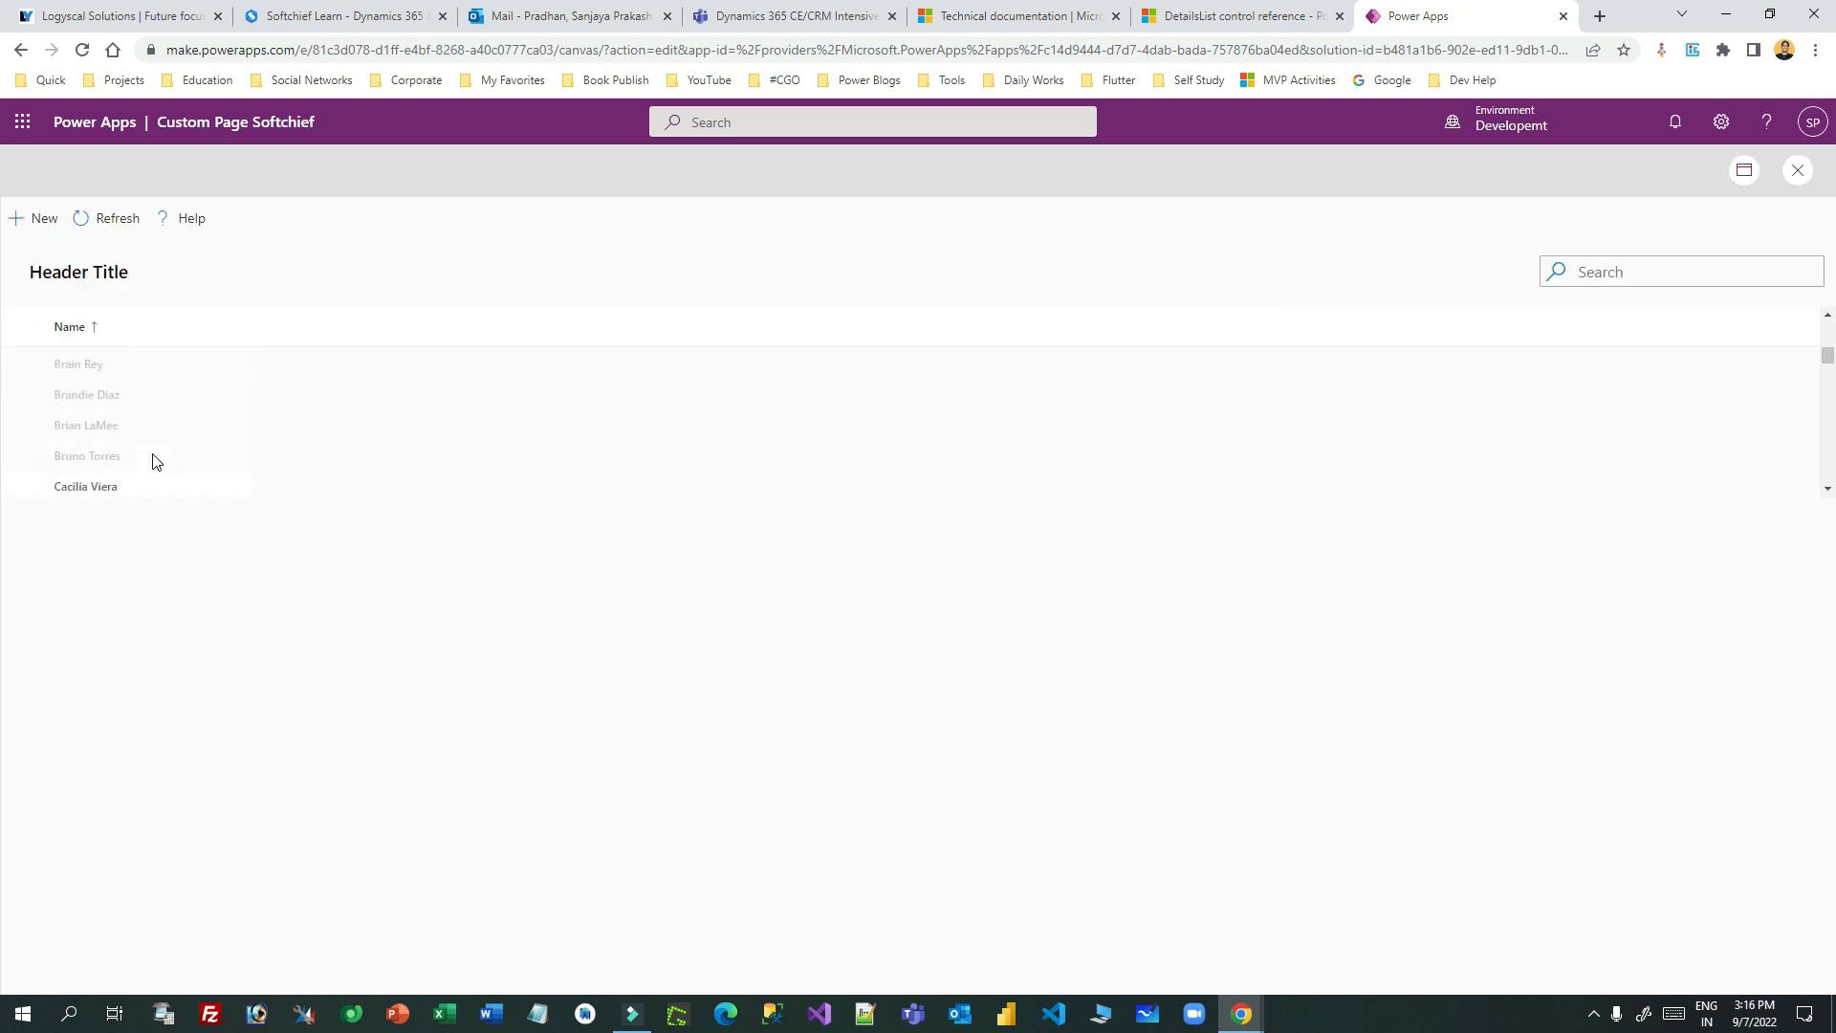
click(1799, 173)
click(1097, 641)
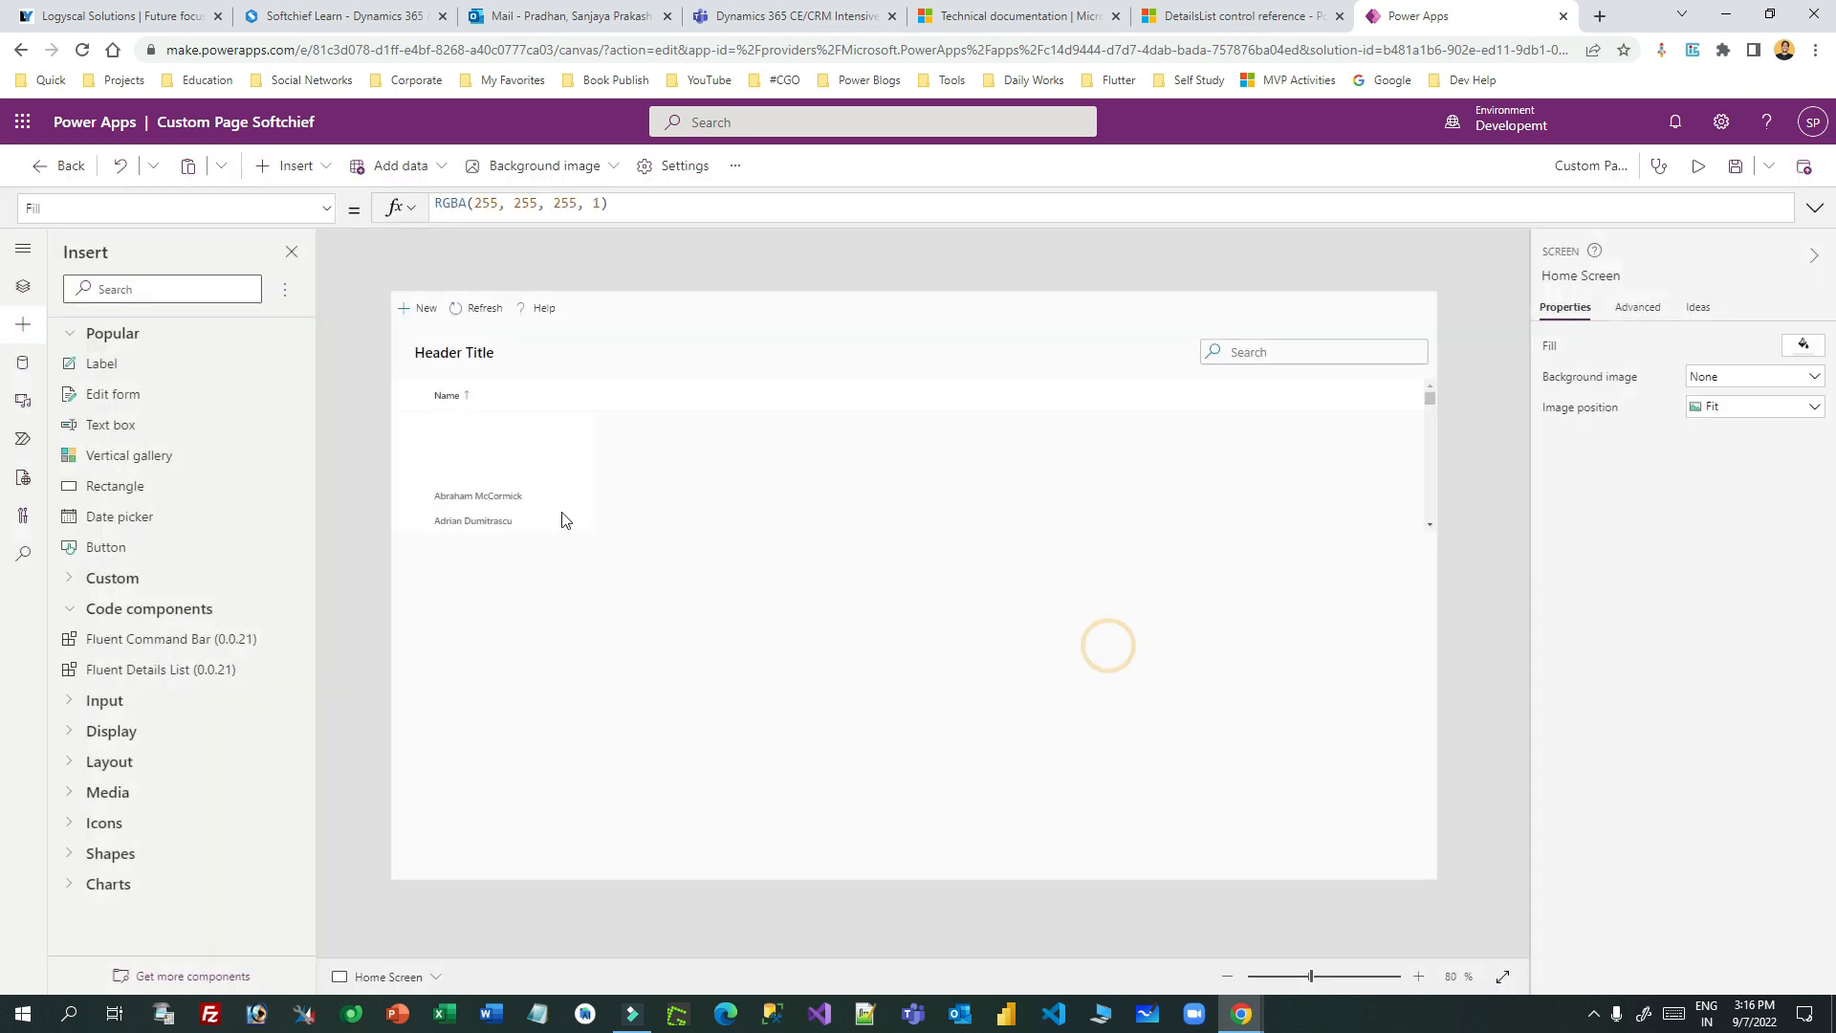
- Set the details list's Height from 200 to Parent.Height so it fills the page
click(573, 515)
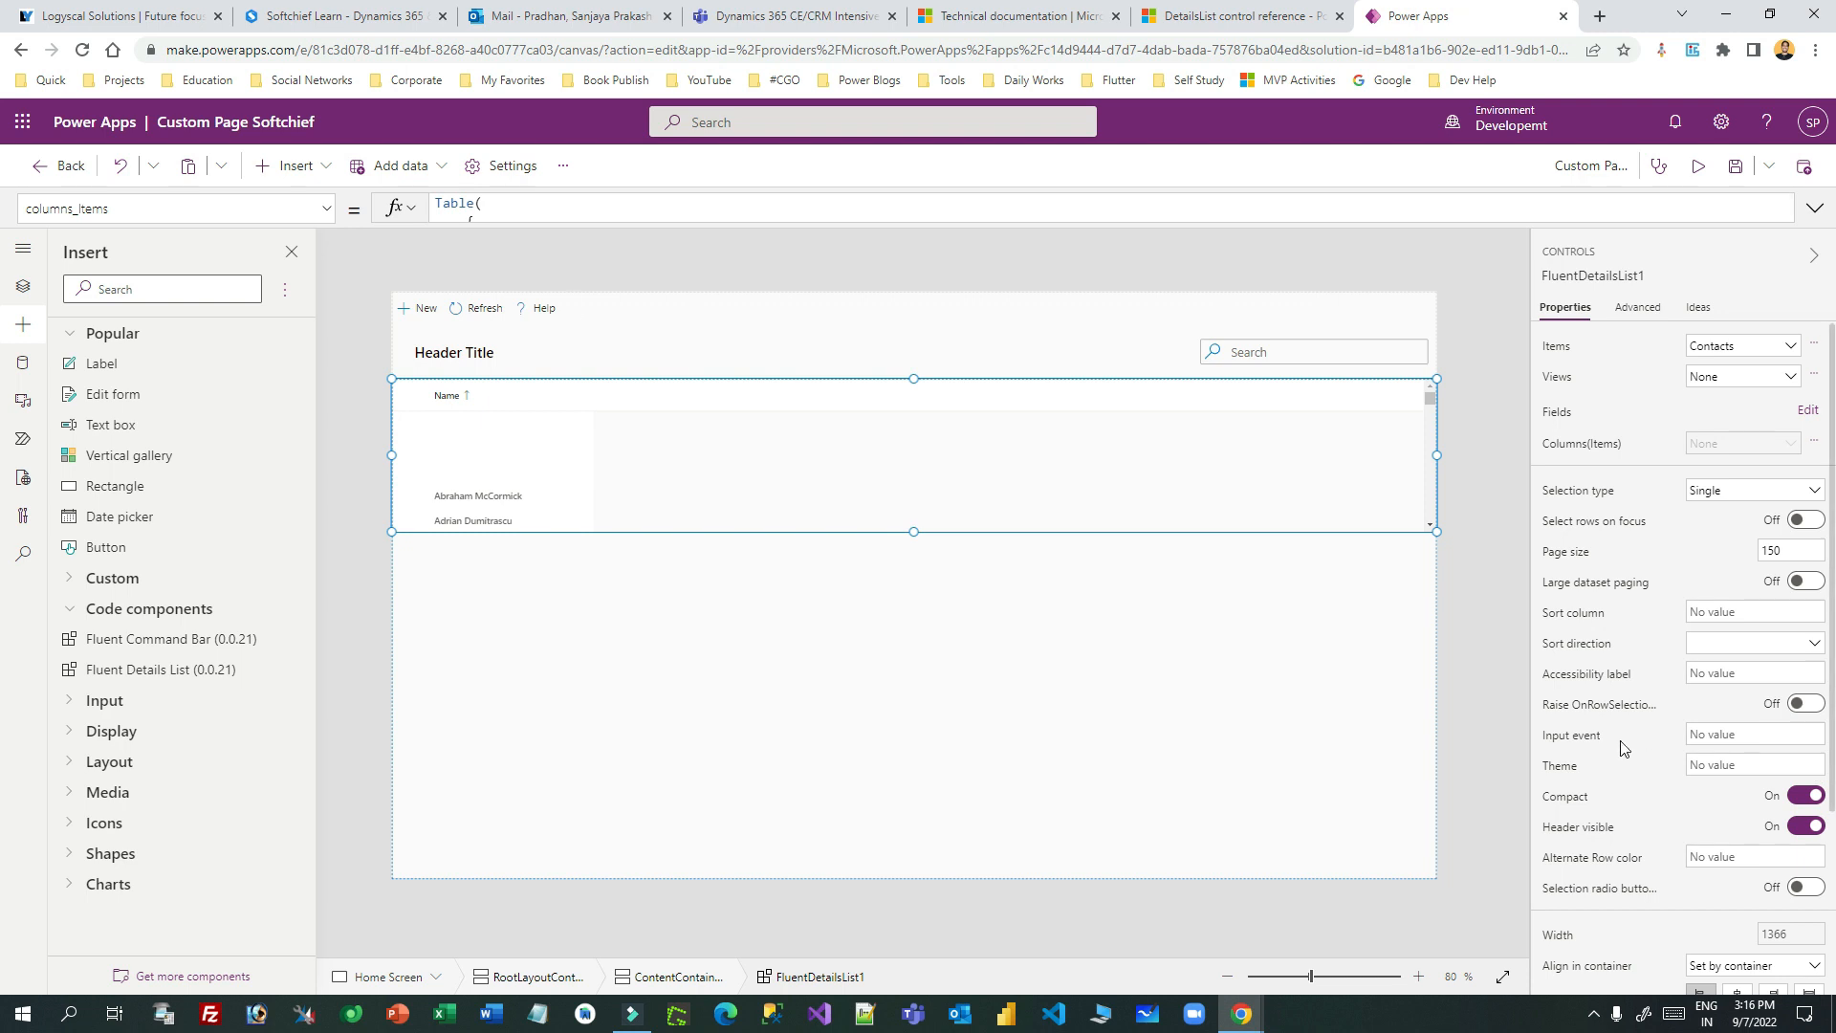
click(328, 211)
drag(328, 408, 324, 448)
click(113, 516)
click(459, 210)
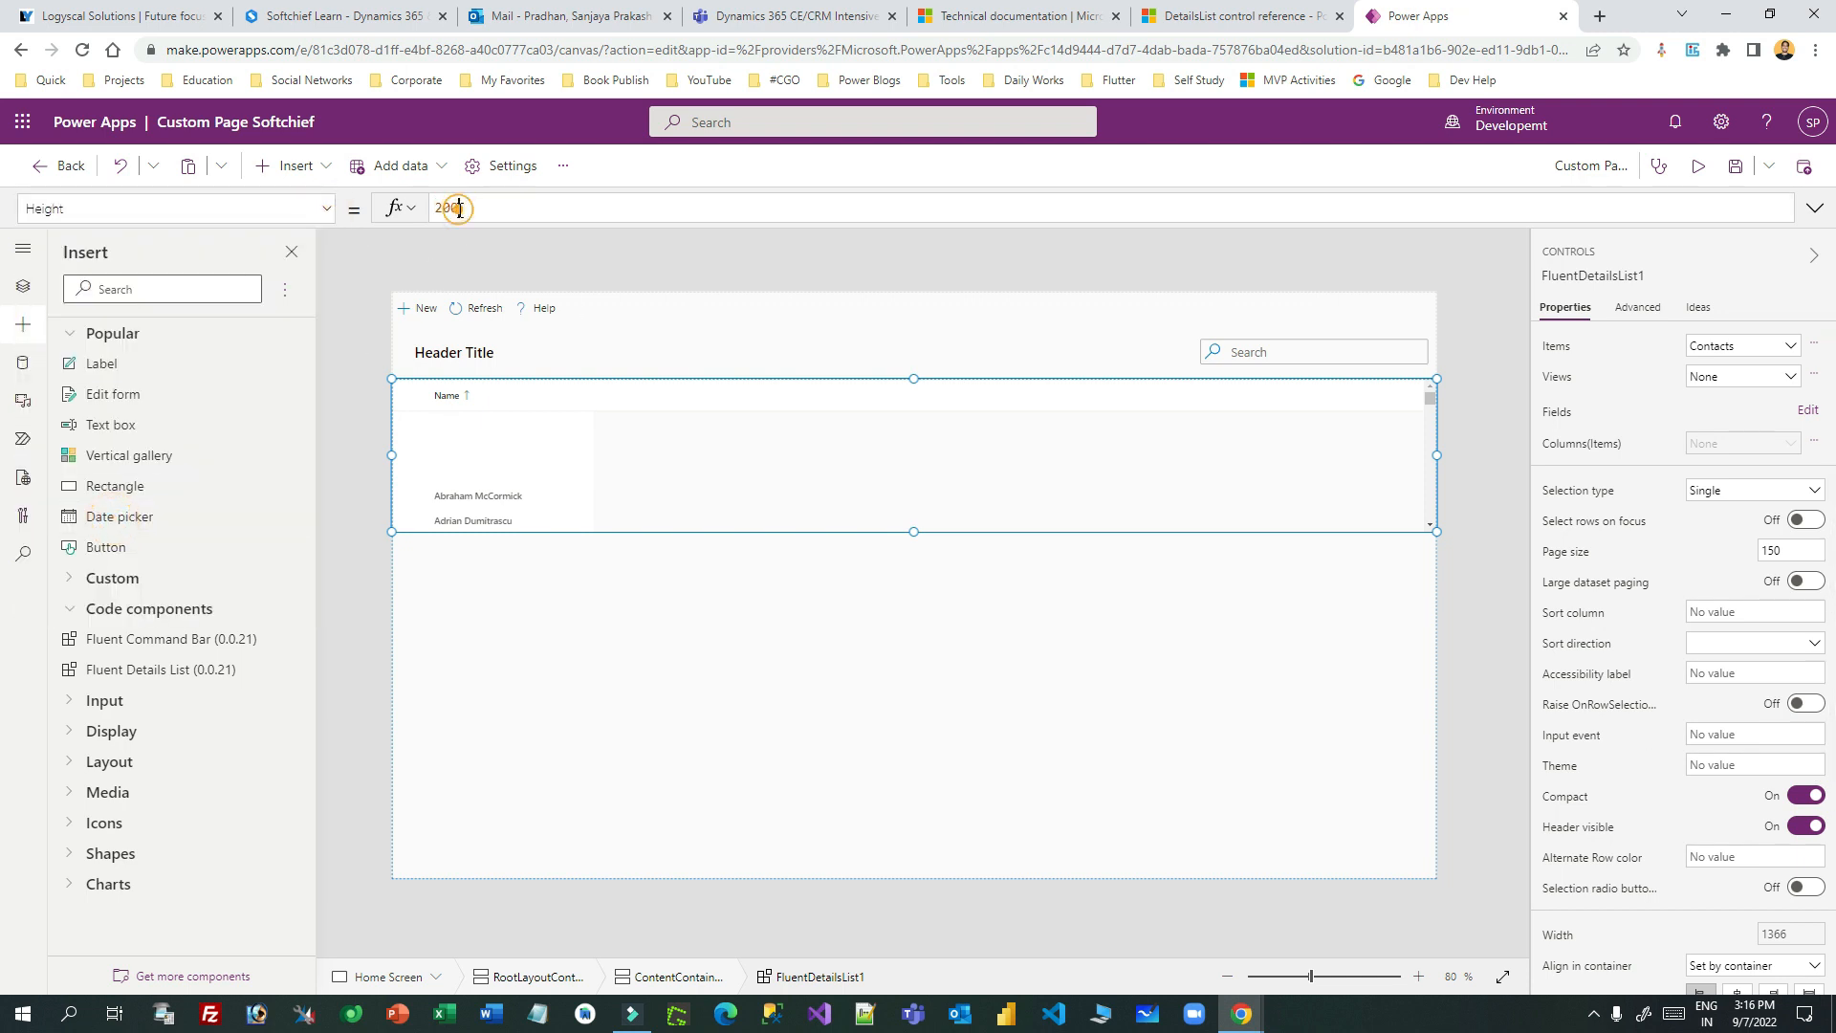
double_click(457, 208)
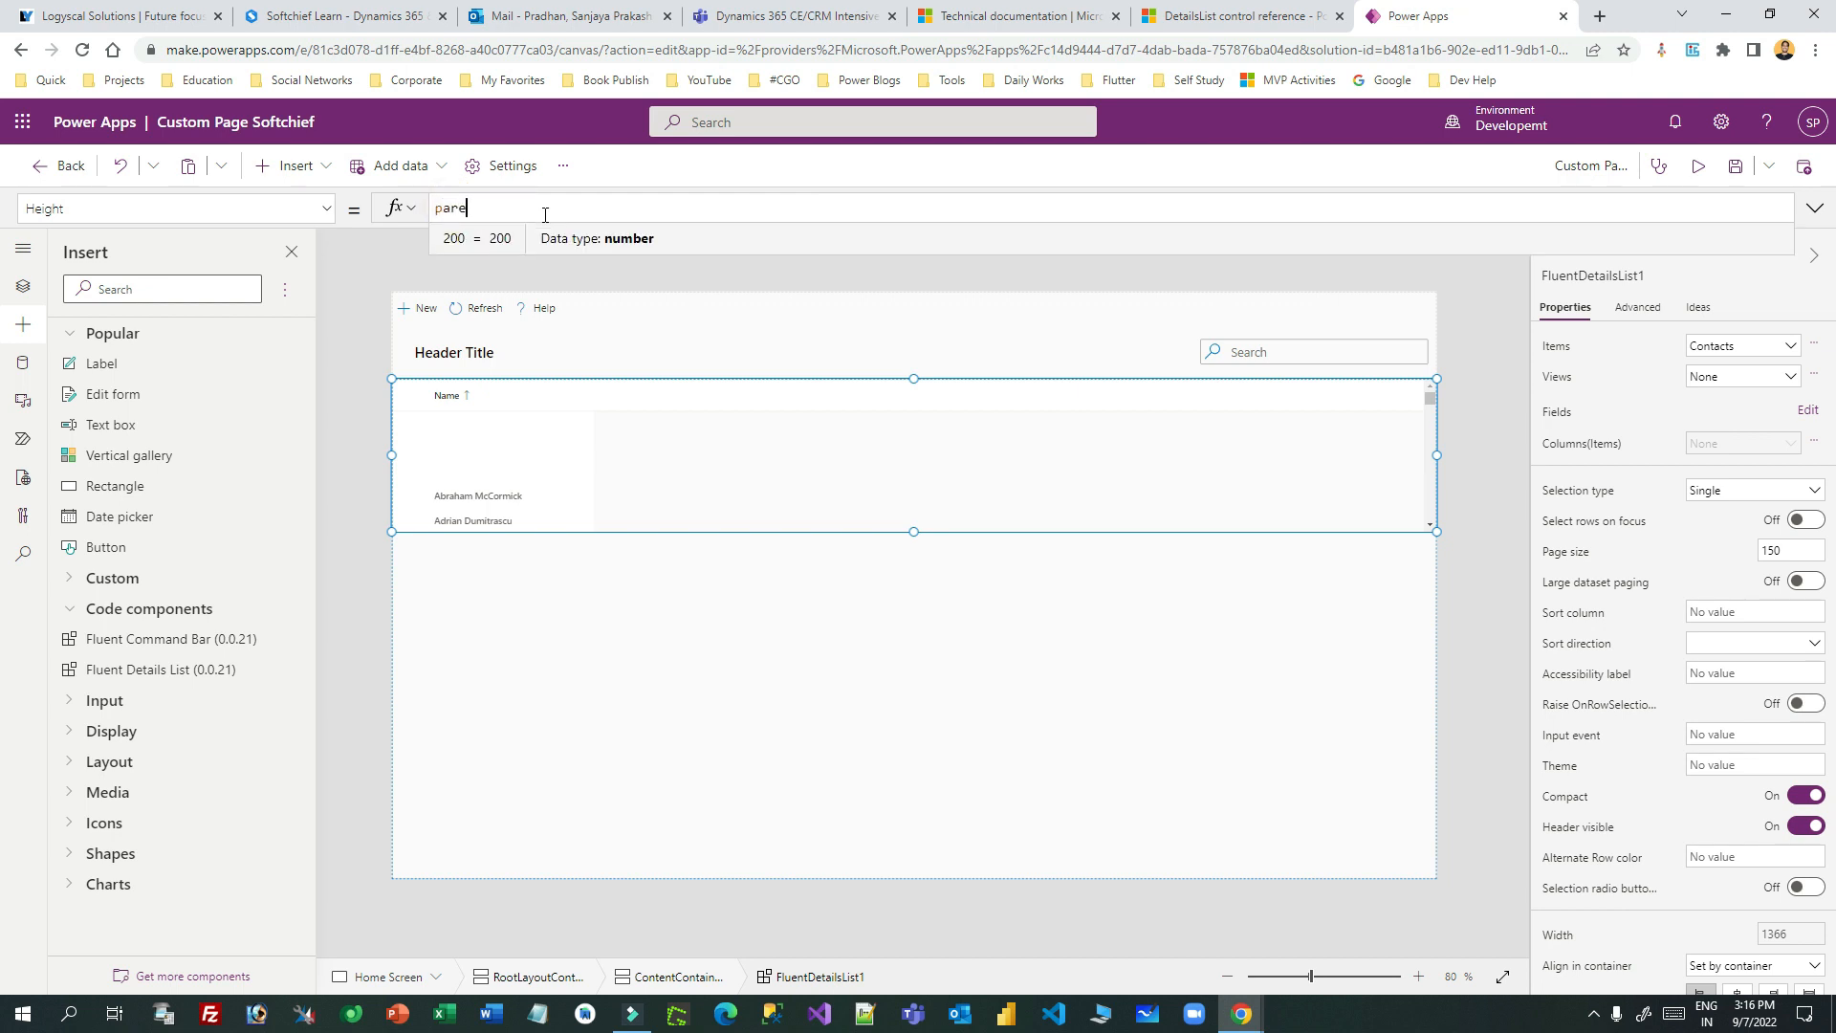
text(Parent.hei)
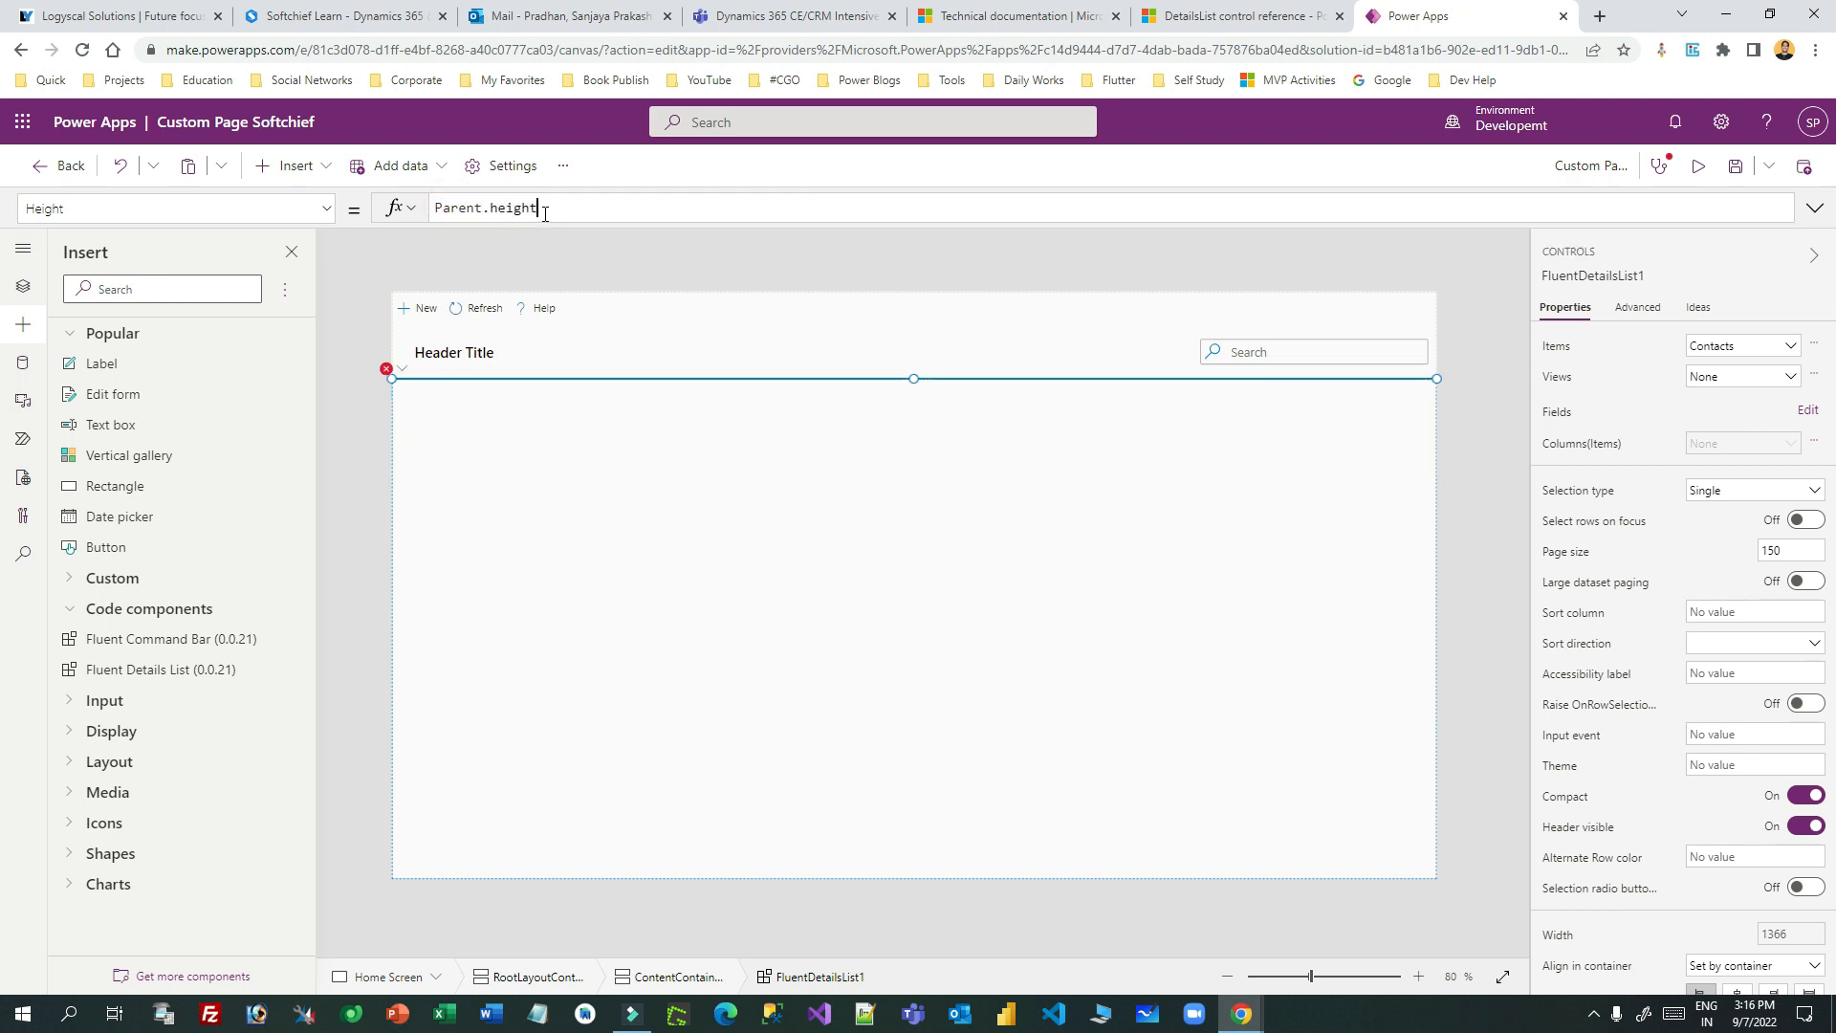
text(ght)
click(469, 243)
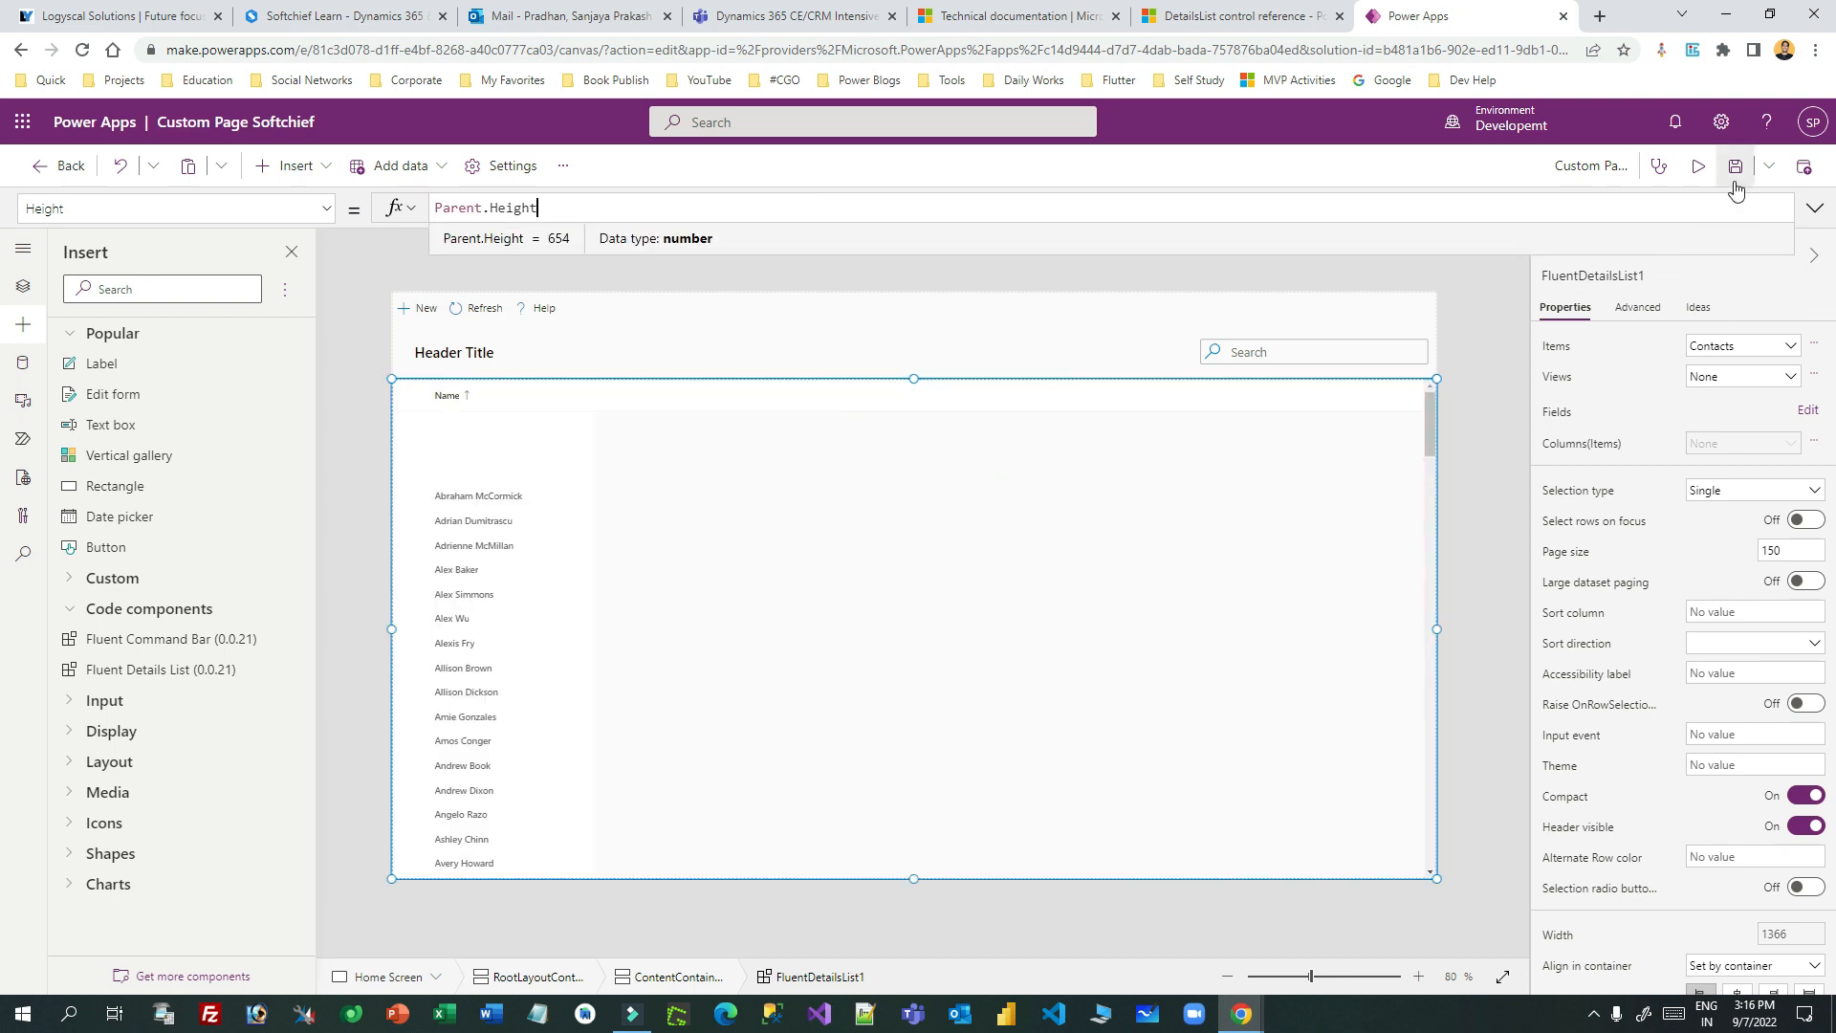
- Preview the full-height list, select a contact row, and return to editing
click(1699, 166)
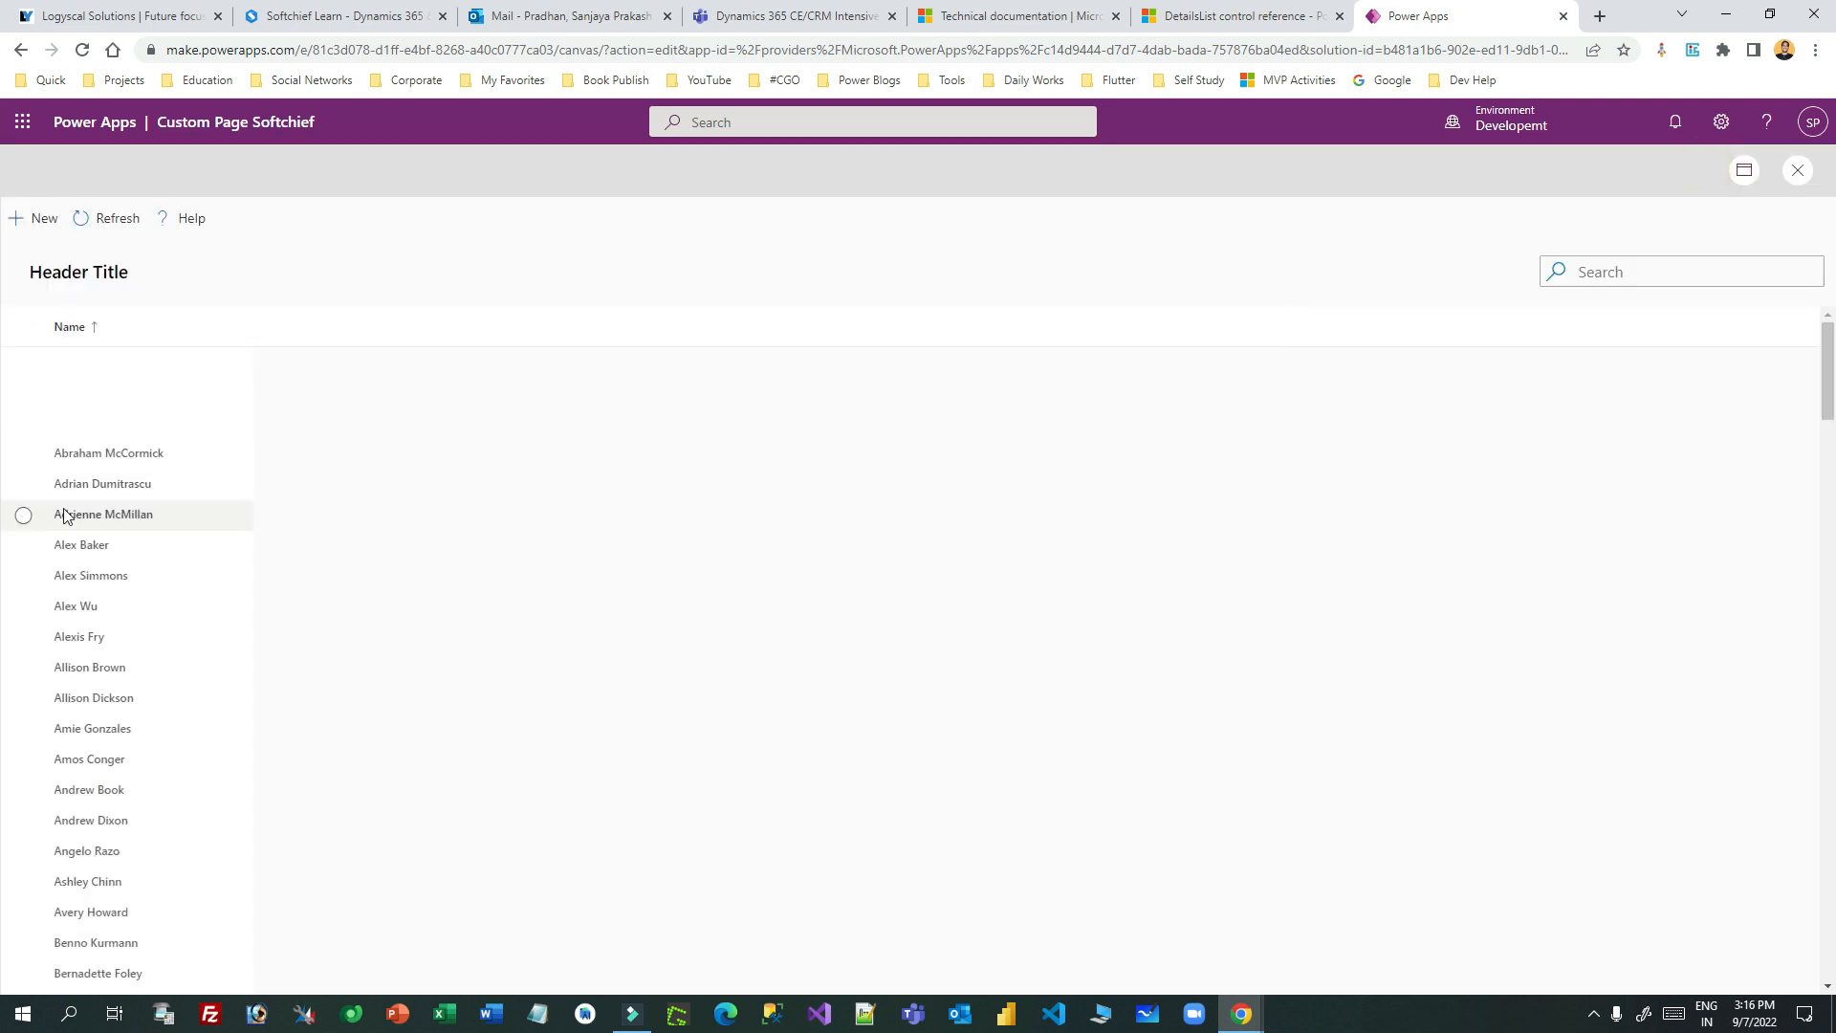
scroll(83, 515, down, 20)
scroll(82, 524, up, 20)
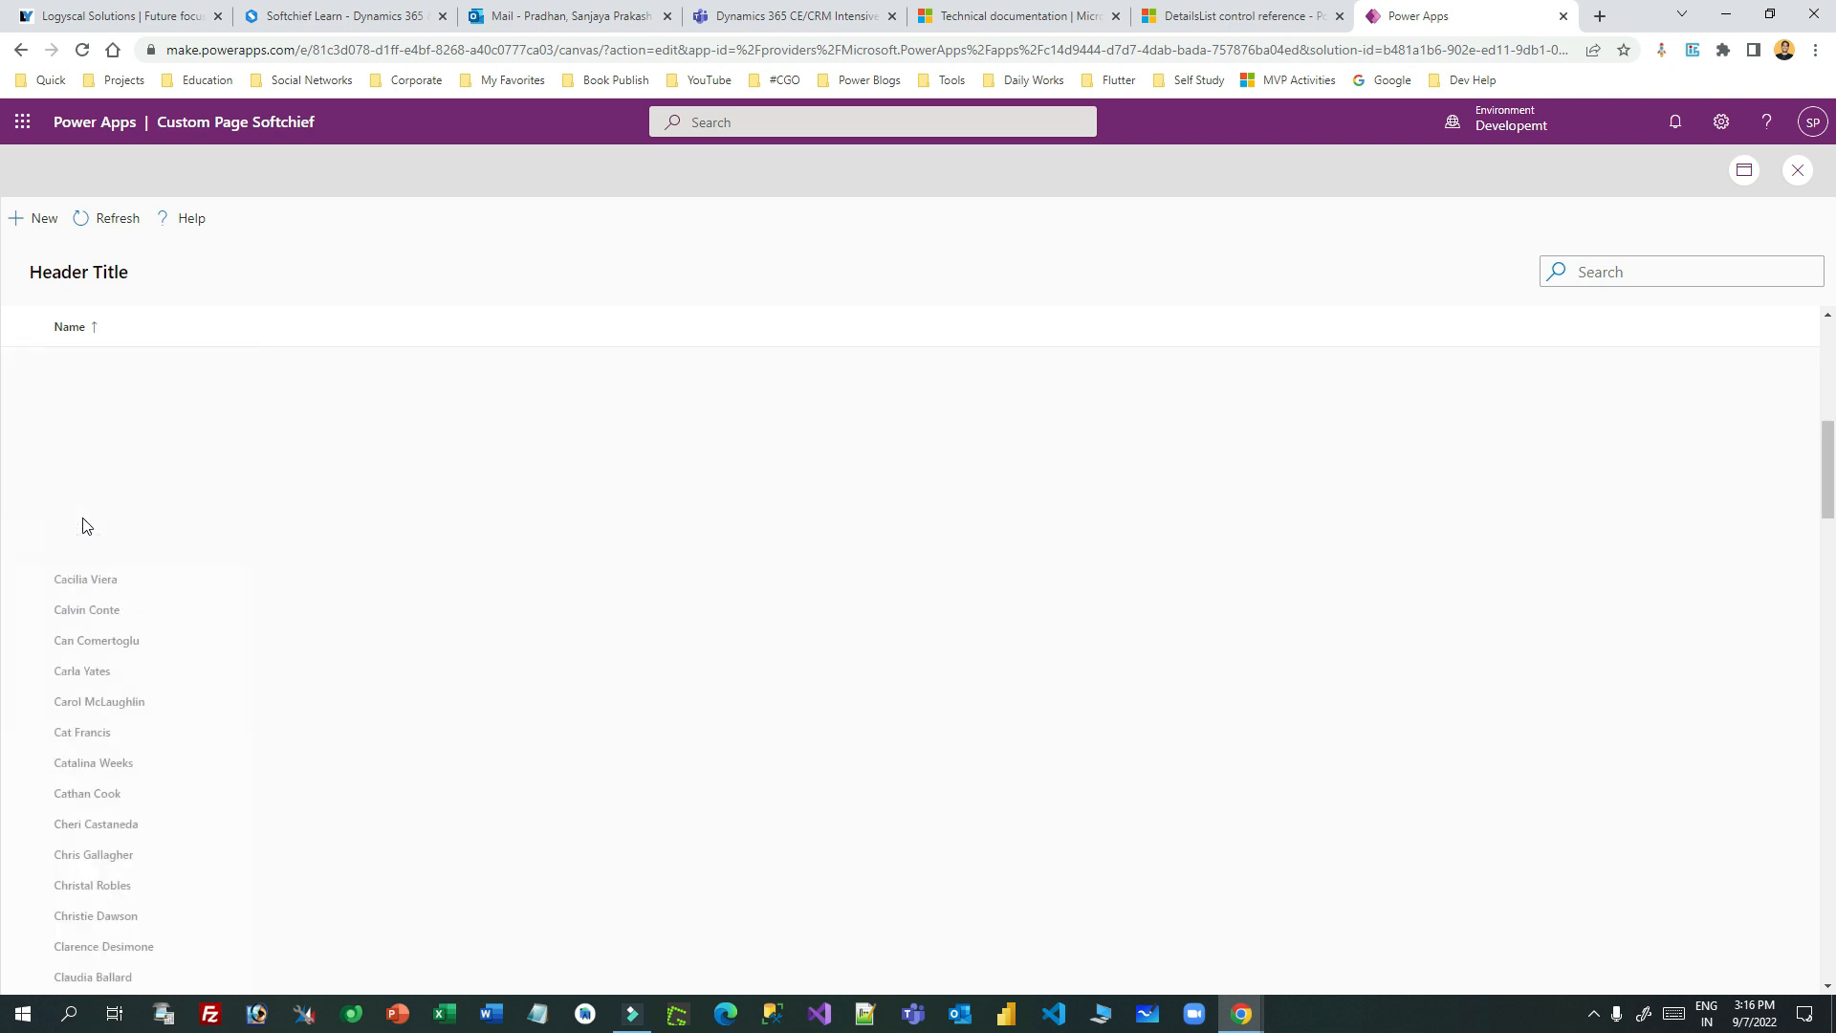
click(139, 525)
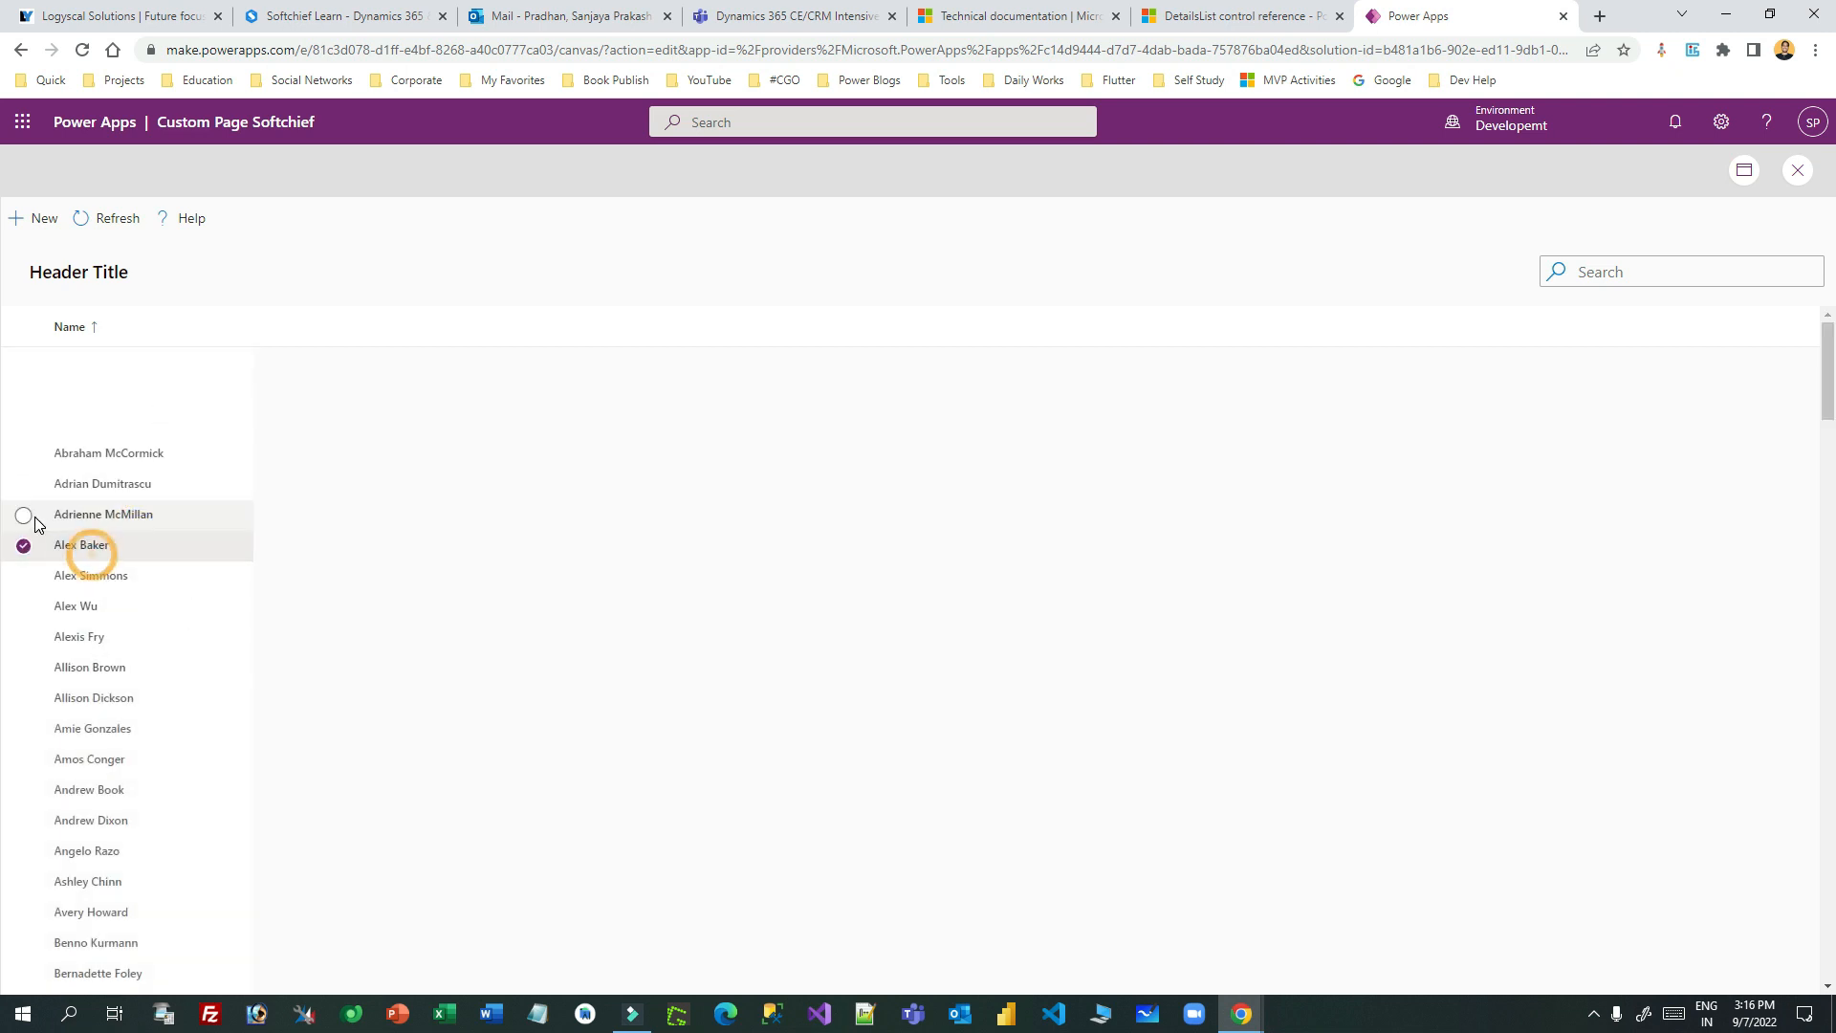
click(1803, 171)
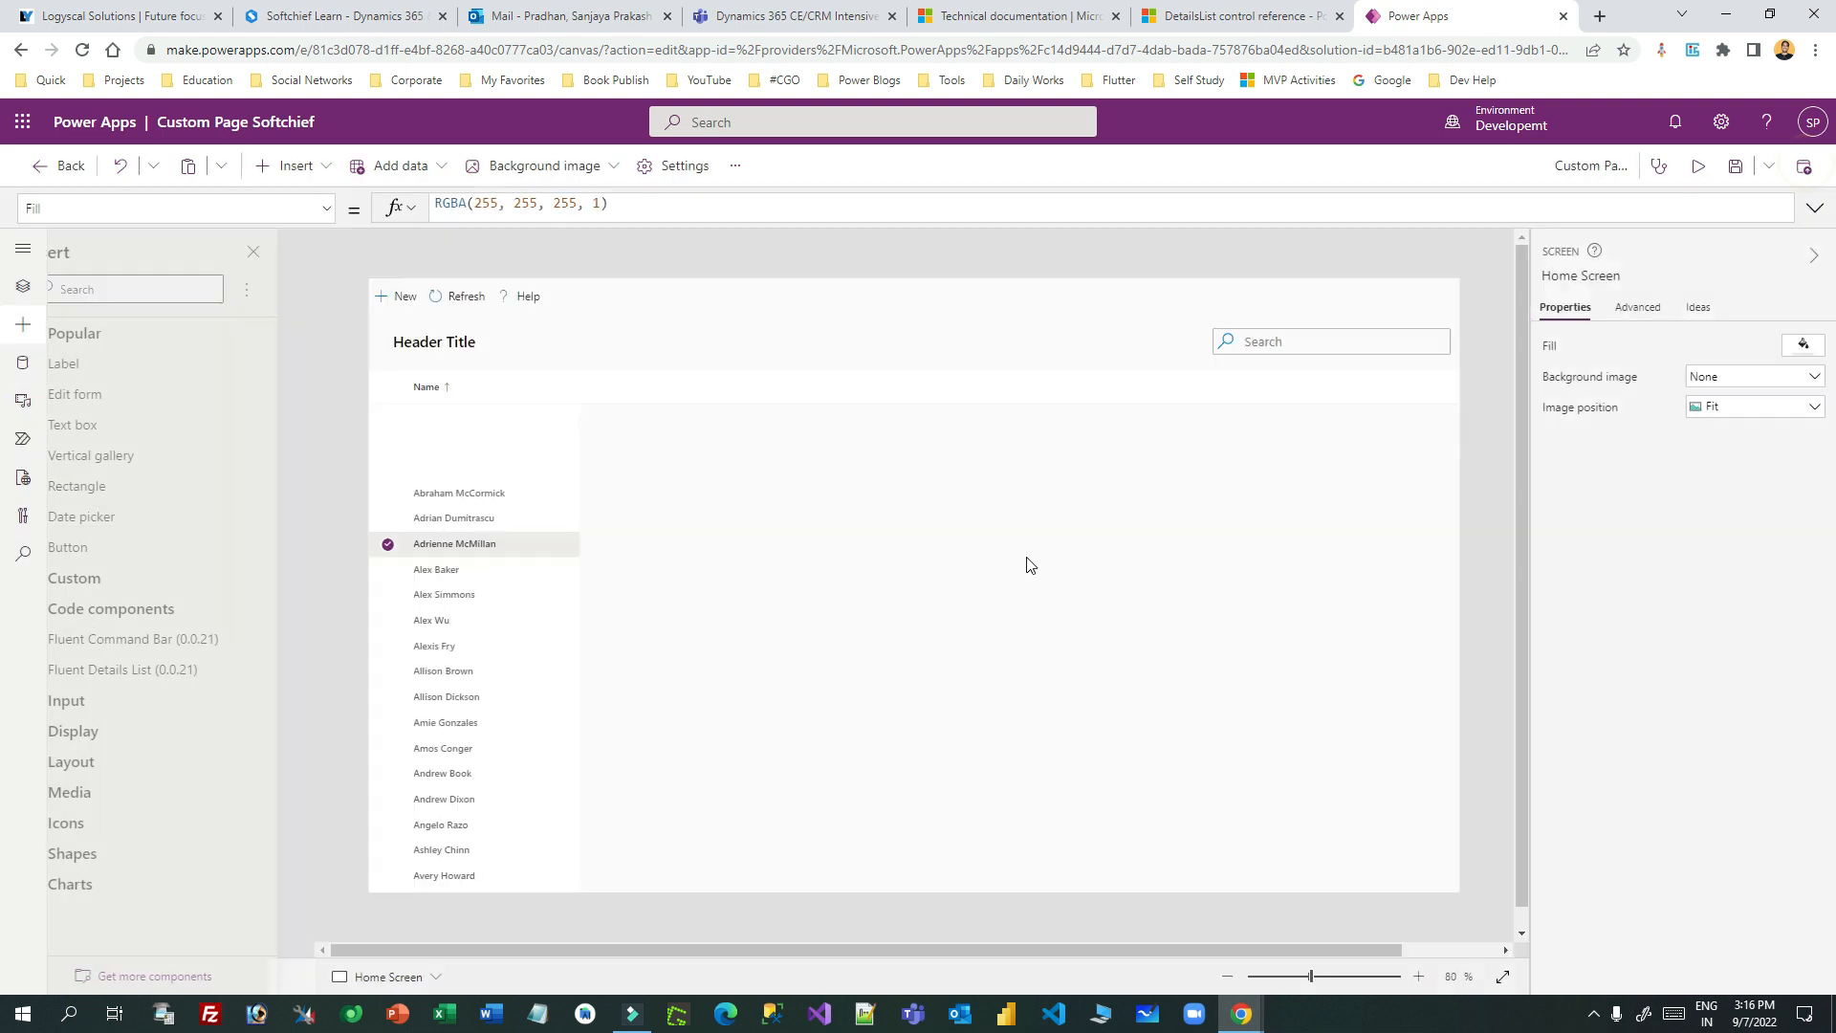
click(1101, 635)
click(661, 585)
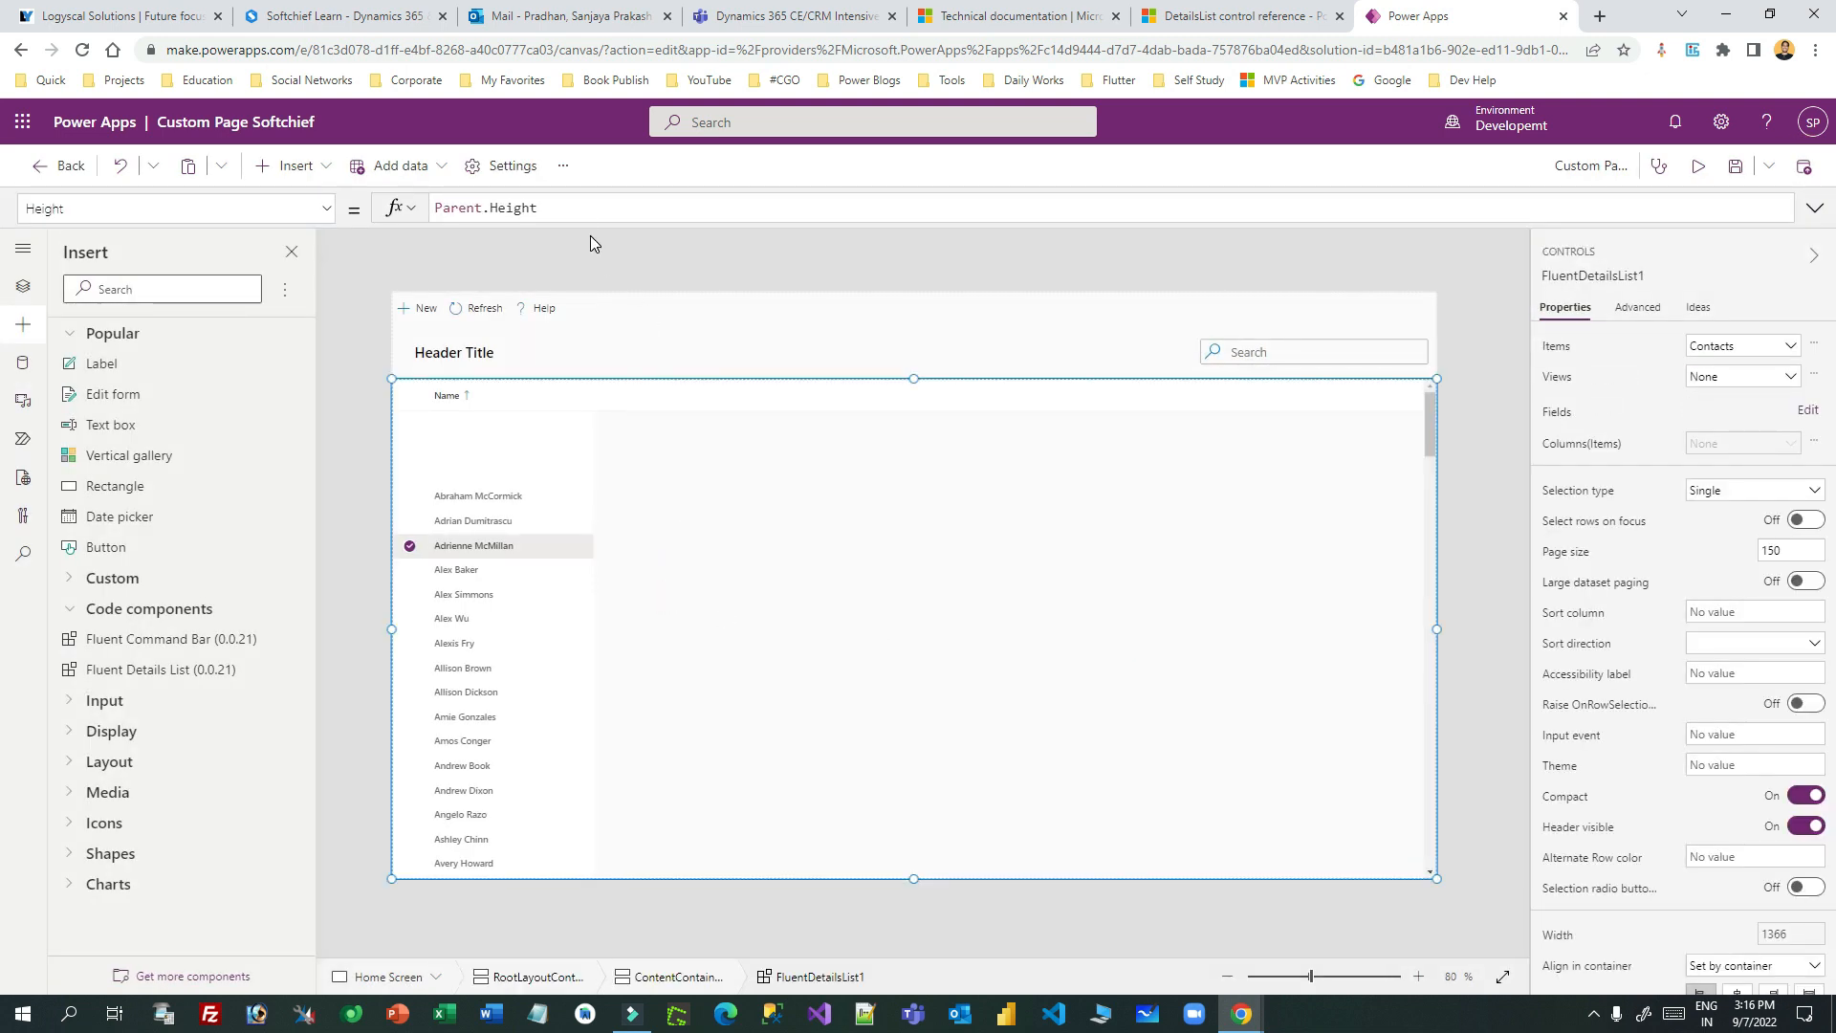
click(325, 216)
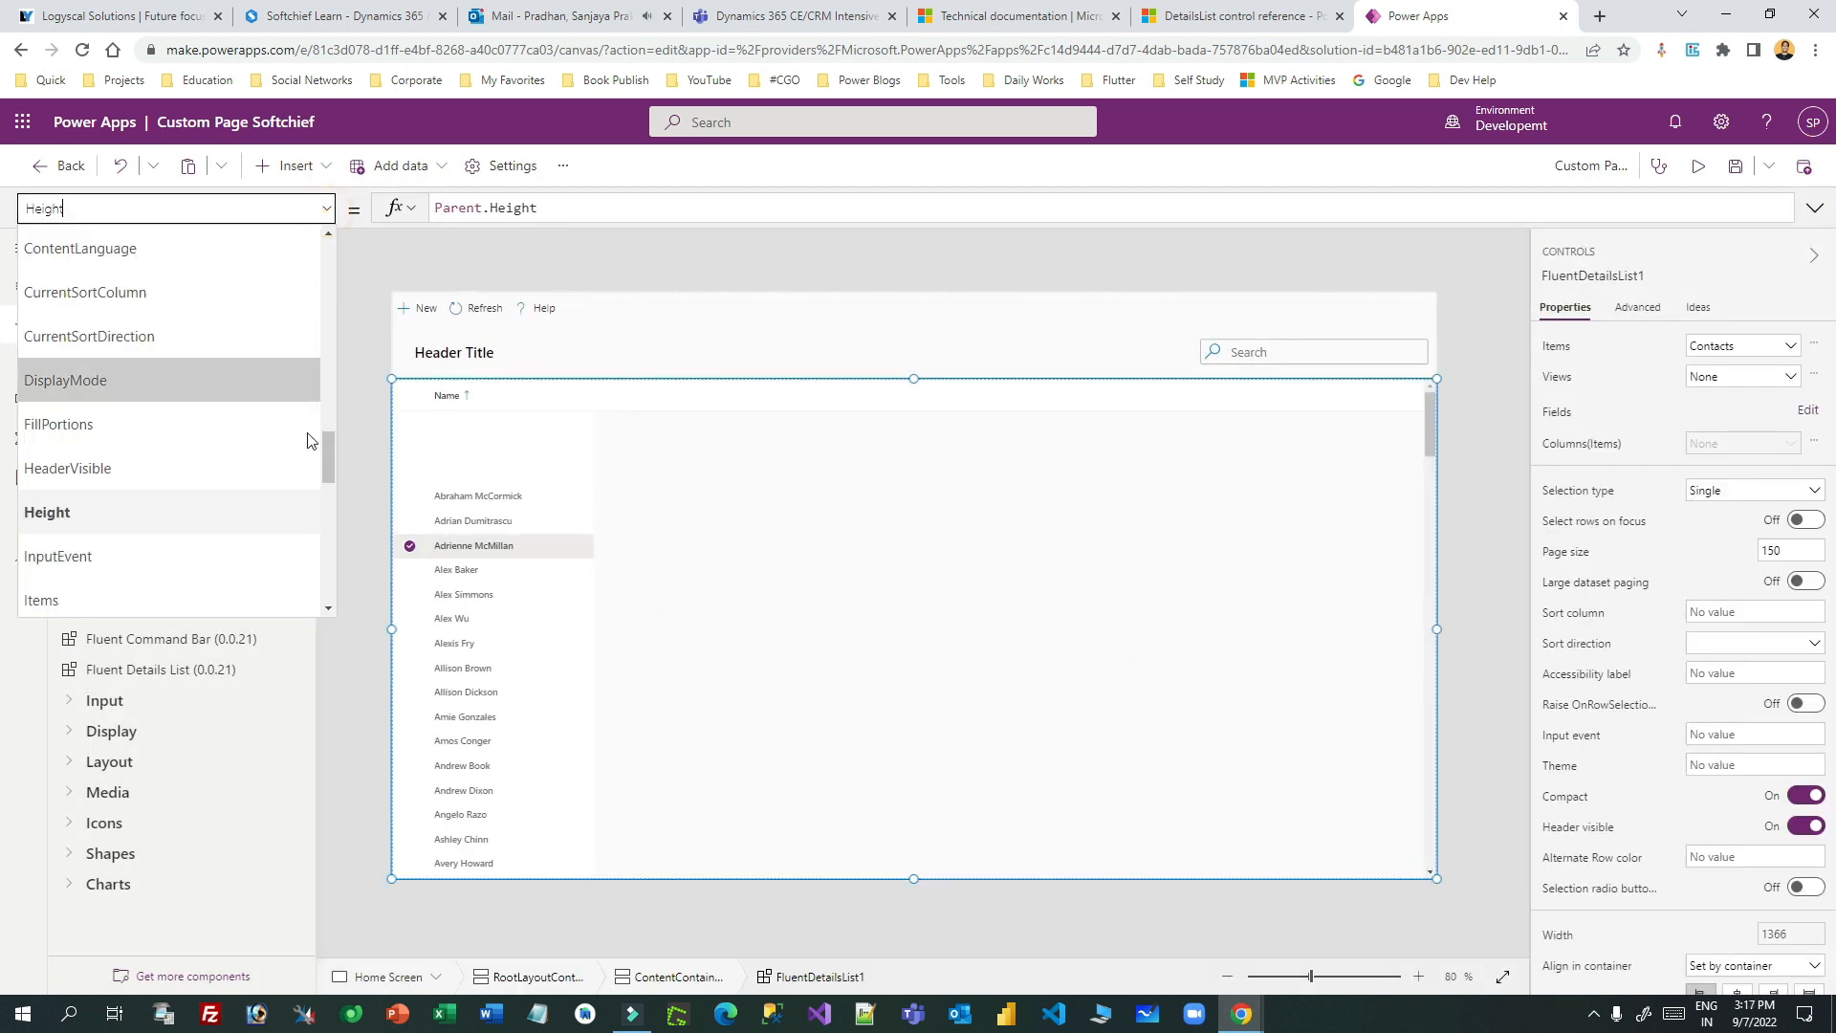
- Duplicate the Name record in columns_Items, pasting the copy after a comma
drag(329, 457, 318, 406)
click(180, 445)
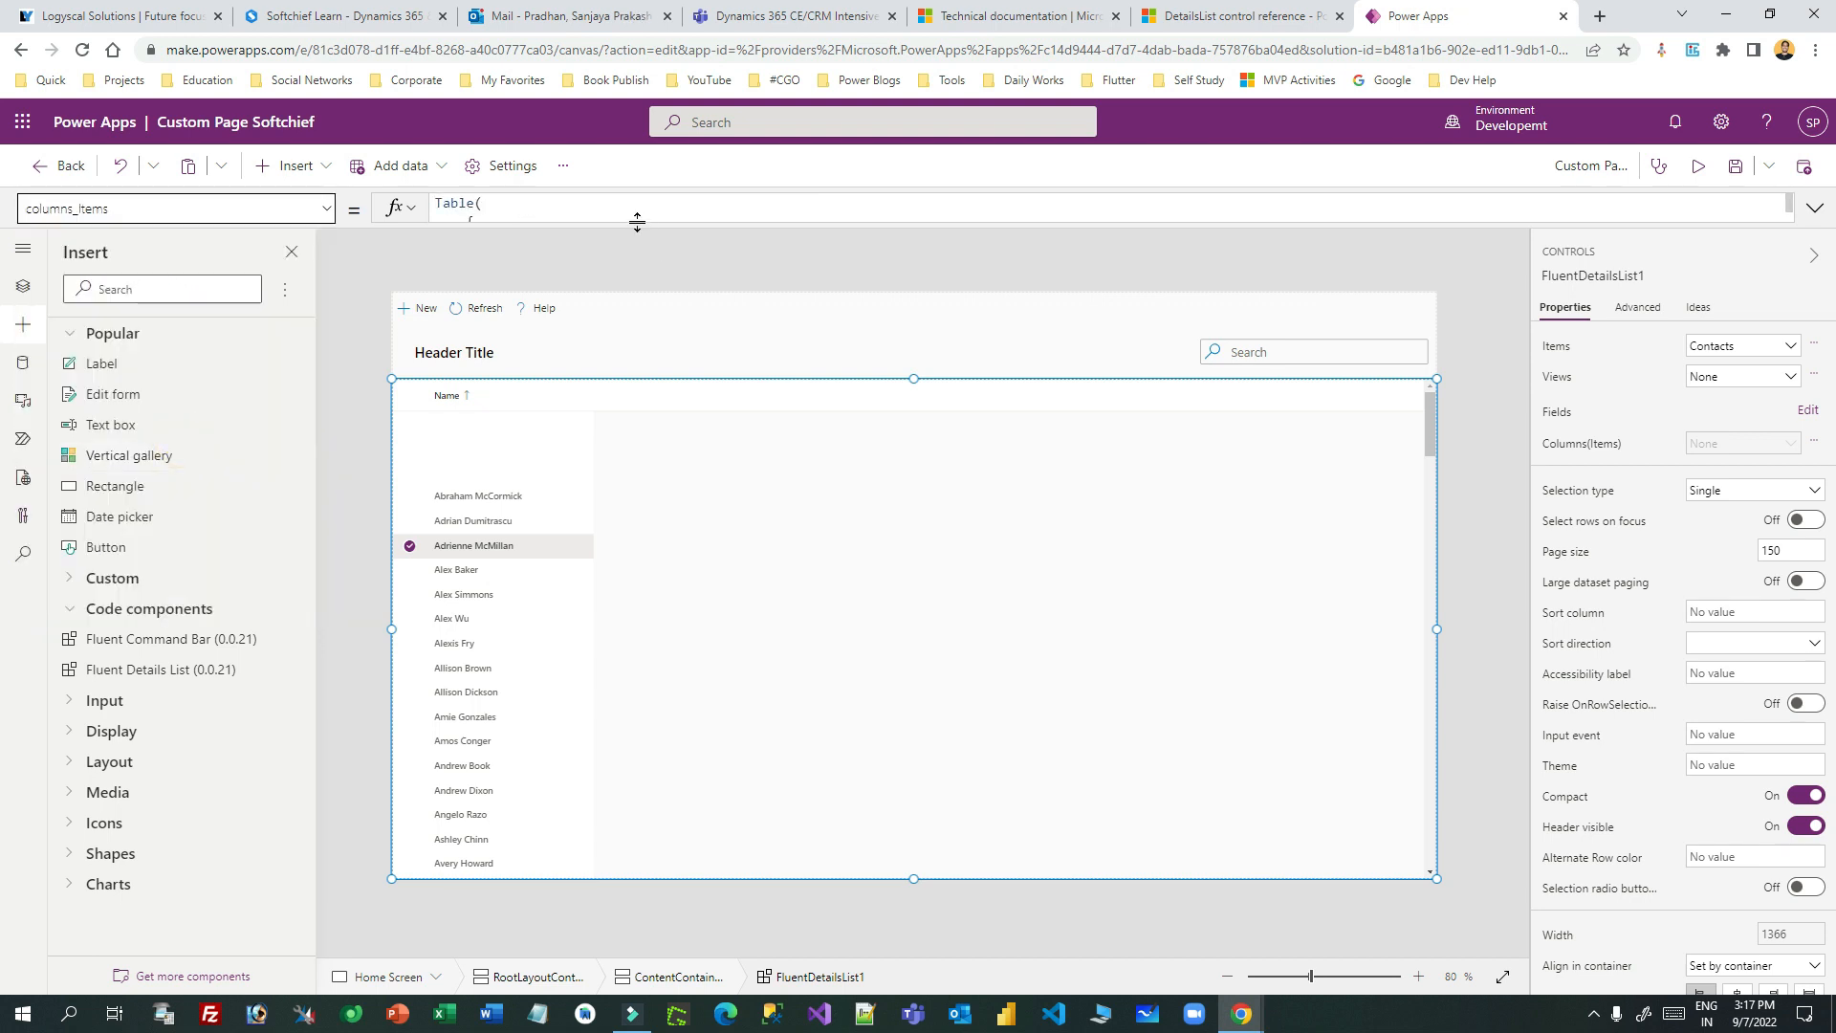
click(635, 220)
click(478, 350)
drag(479, 350, 467, 220)
key(ctrl+c)
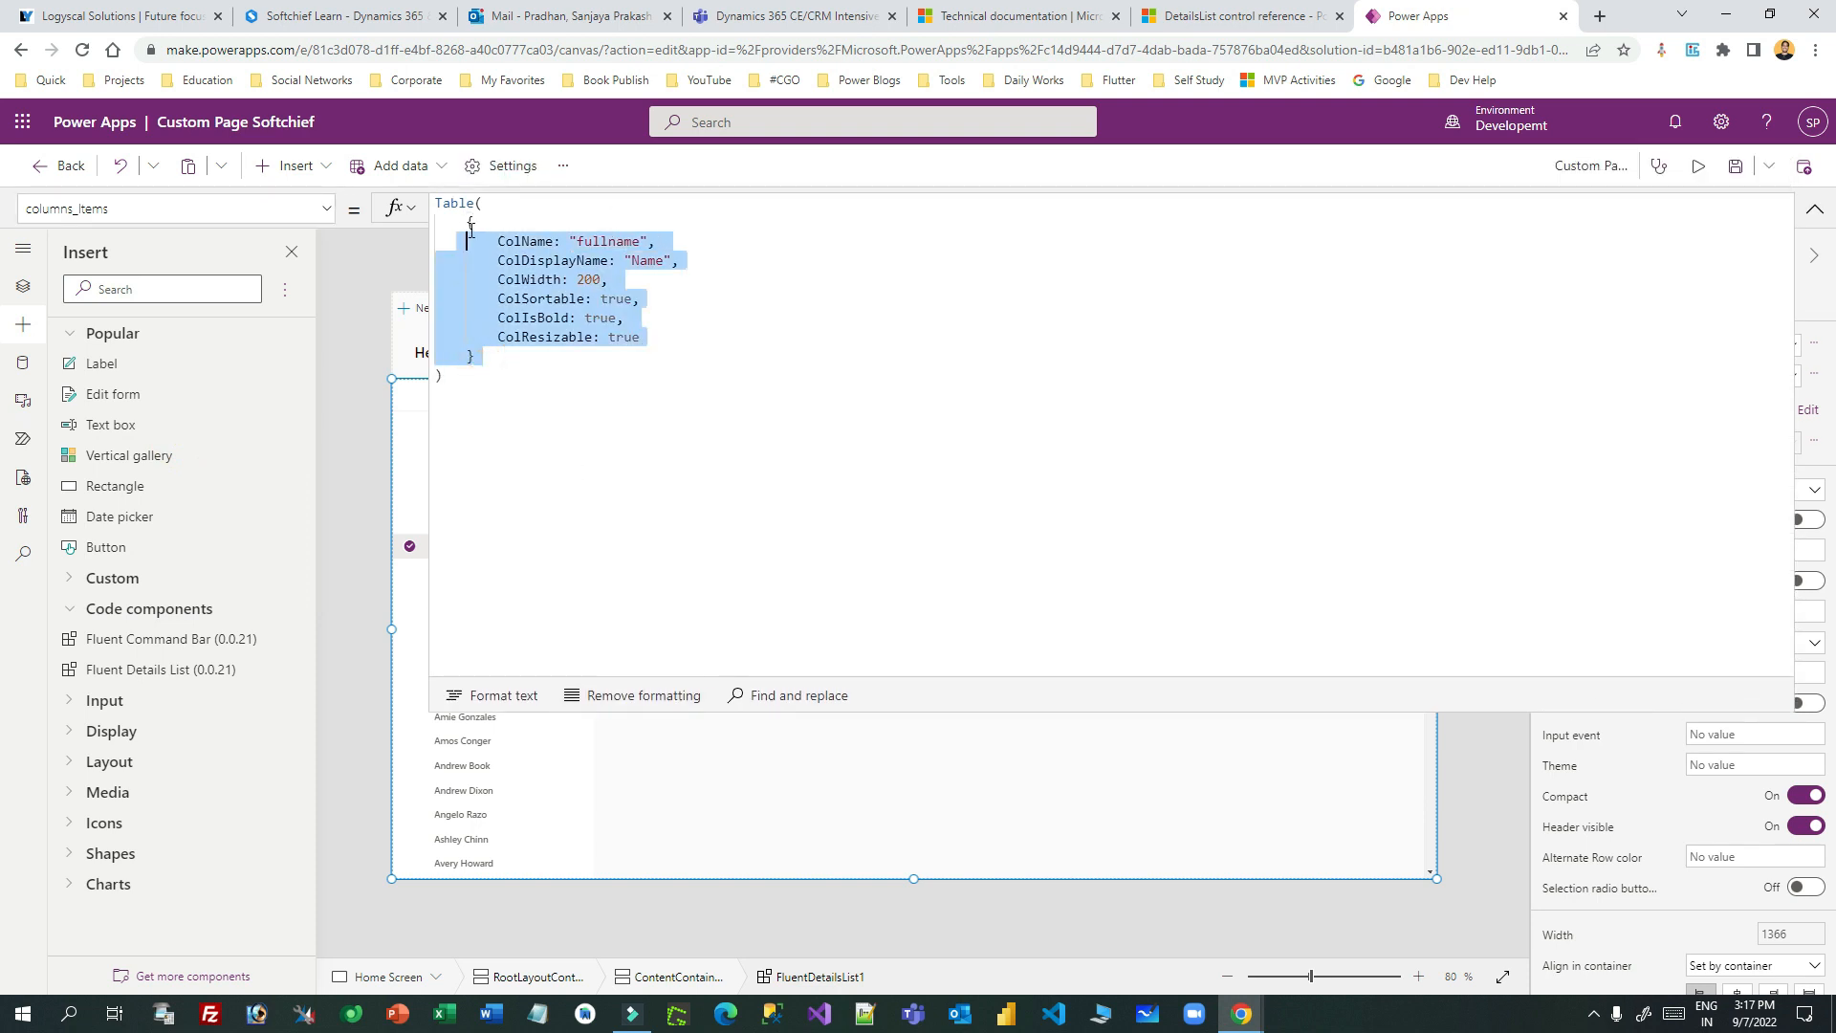
click(484, 353)
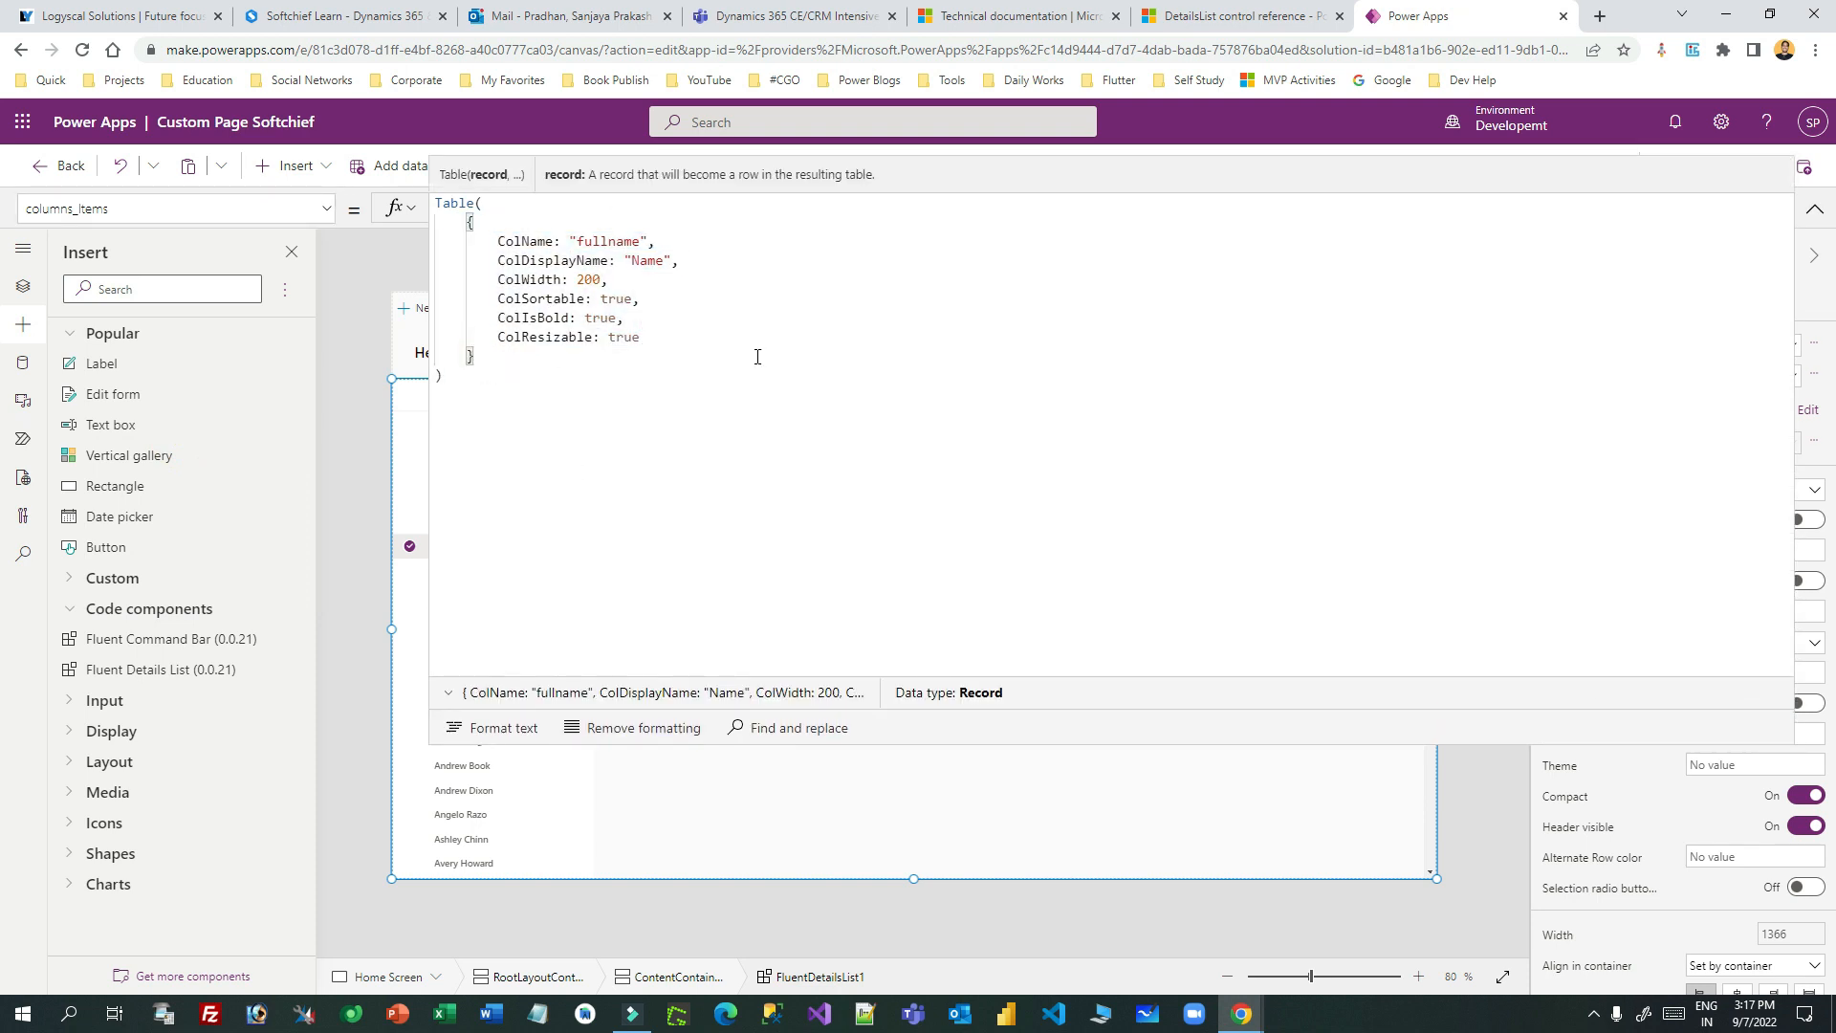
text(,)
key(ctrl+v)
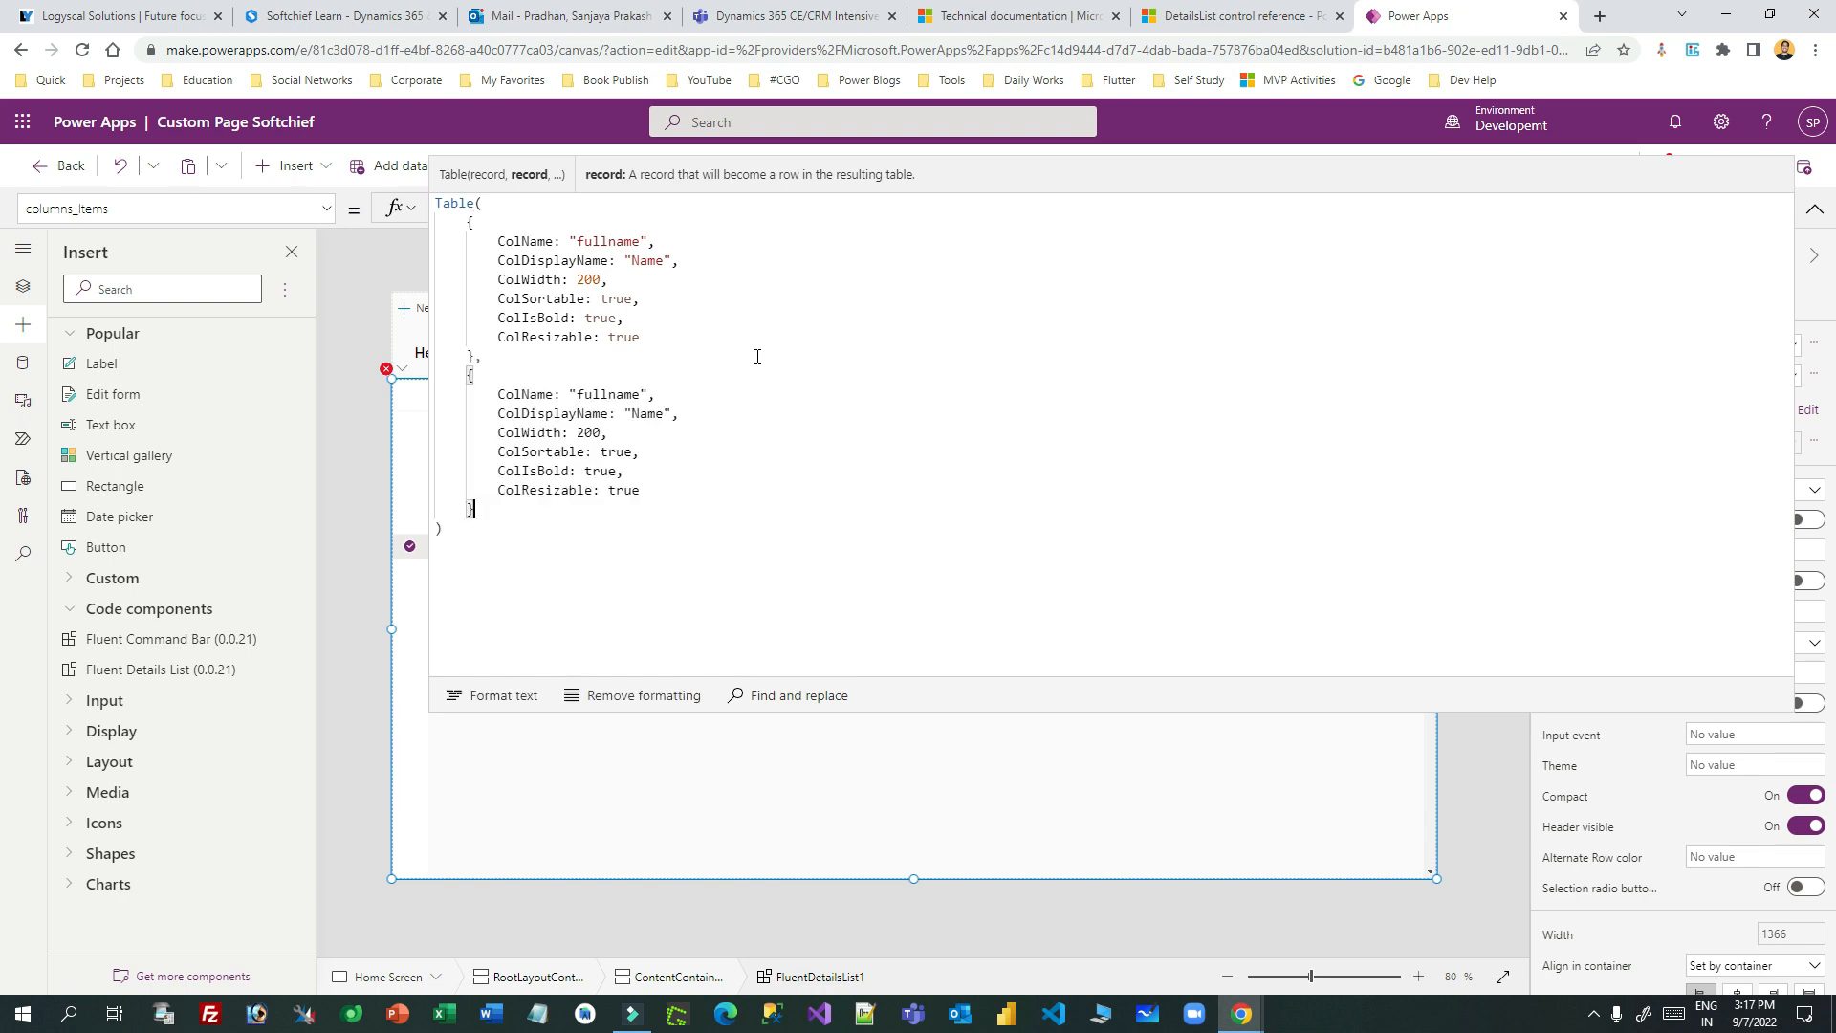
- Change the copy's ColName to emailaddress1 and its display name to Email
double_click(608, 395)
text(ema)
text(iladdres)
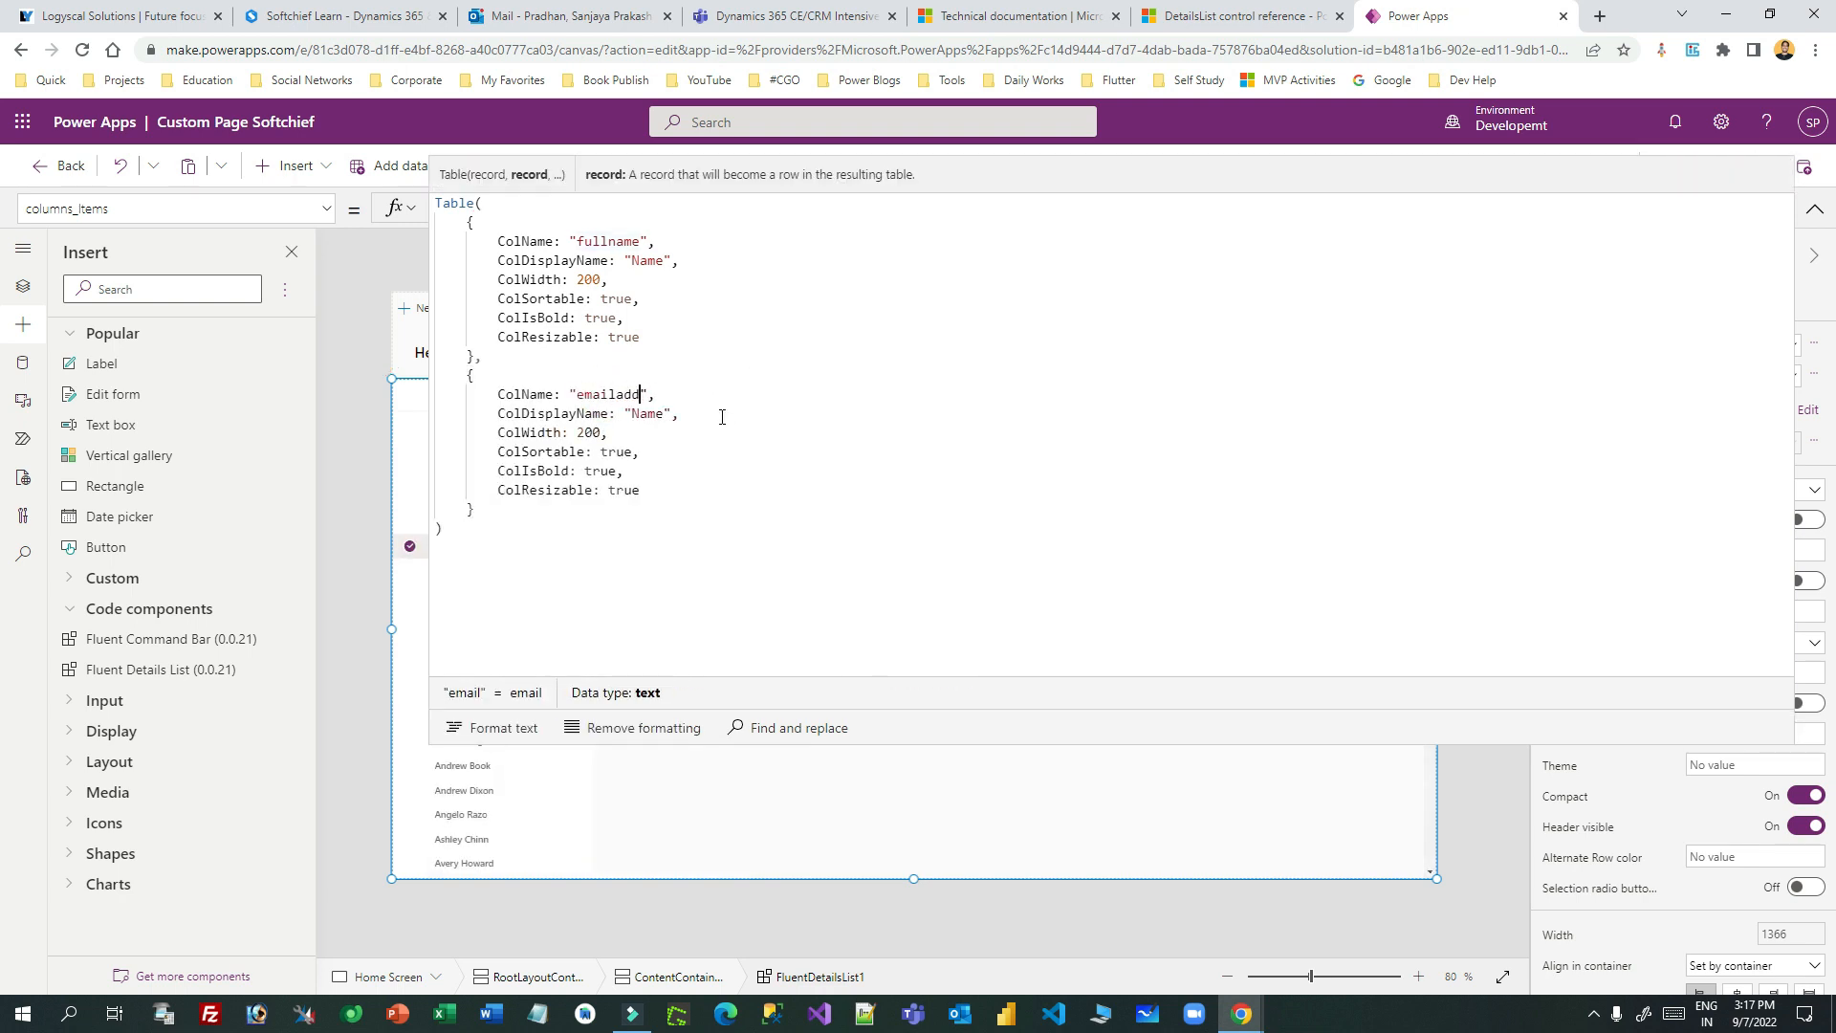
text(s1)
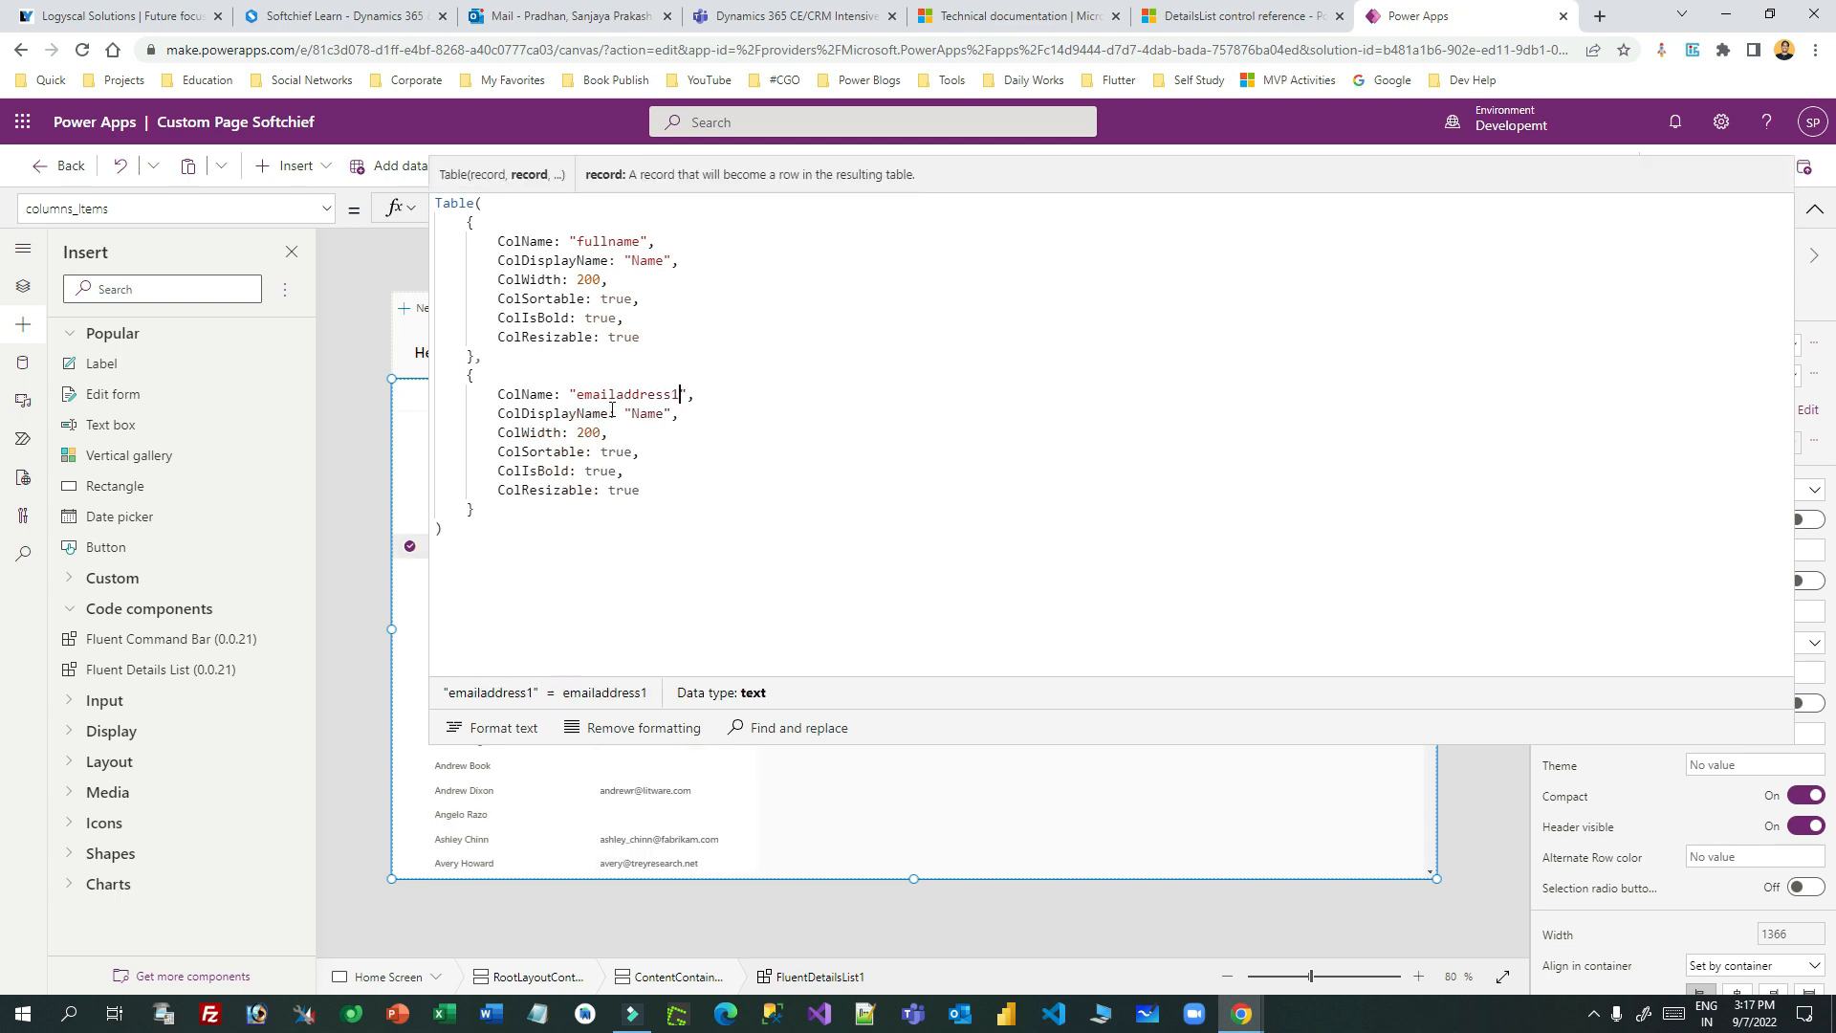
double_click(649, 413)
text(Email)
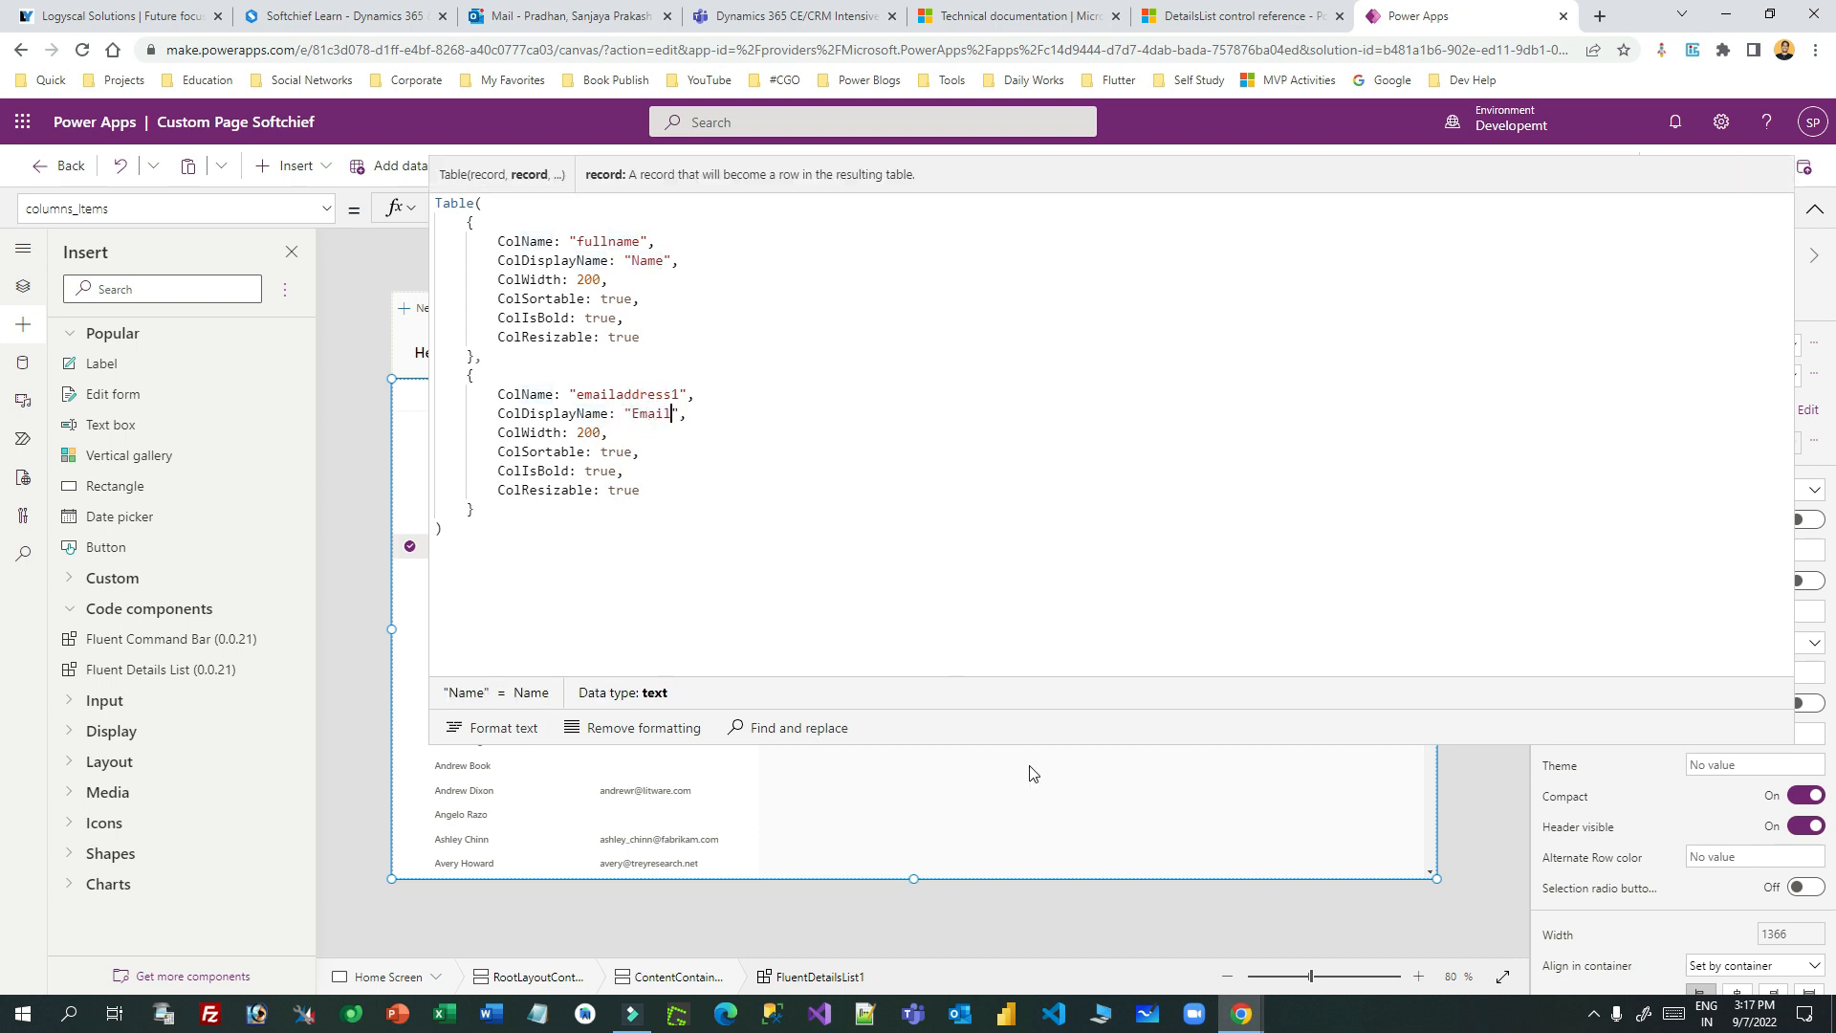
- Check the new Email column in the list at 100% zoom by selecting contact rows
click(1029, 746)
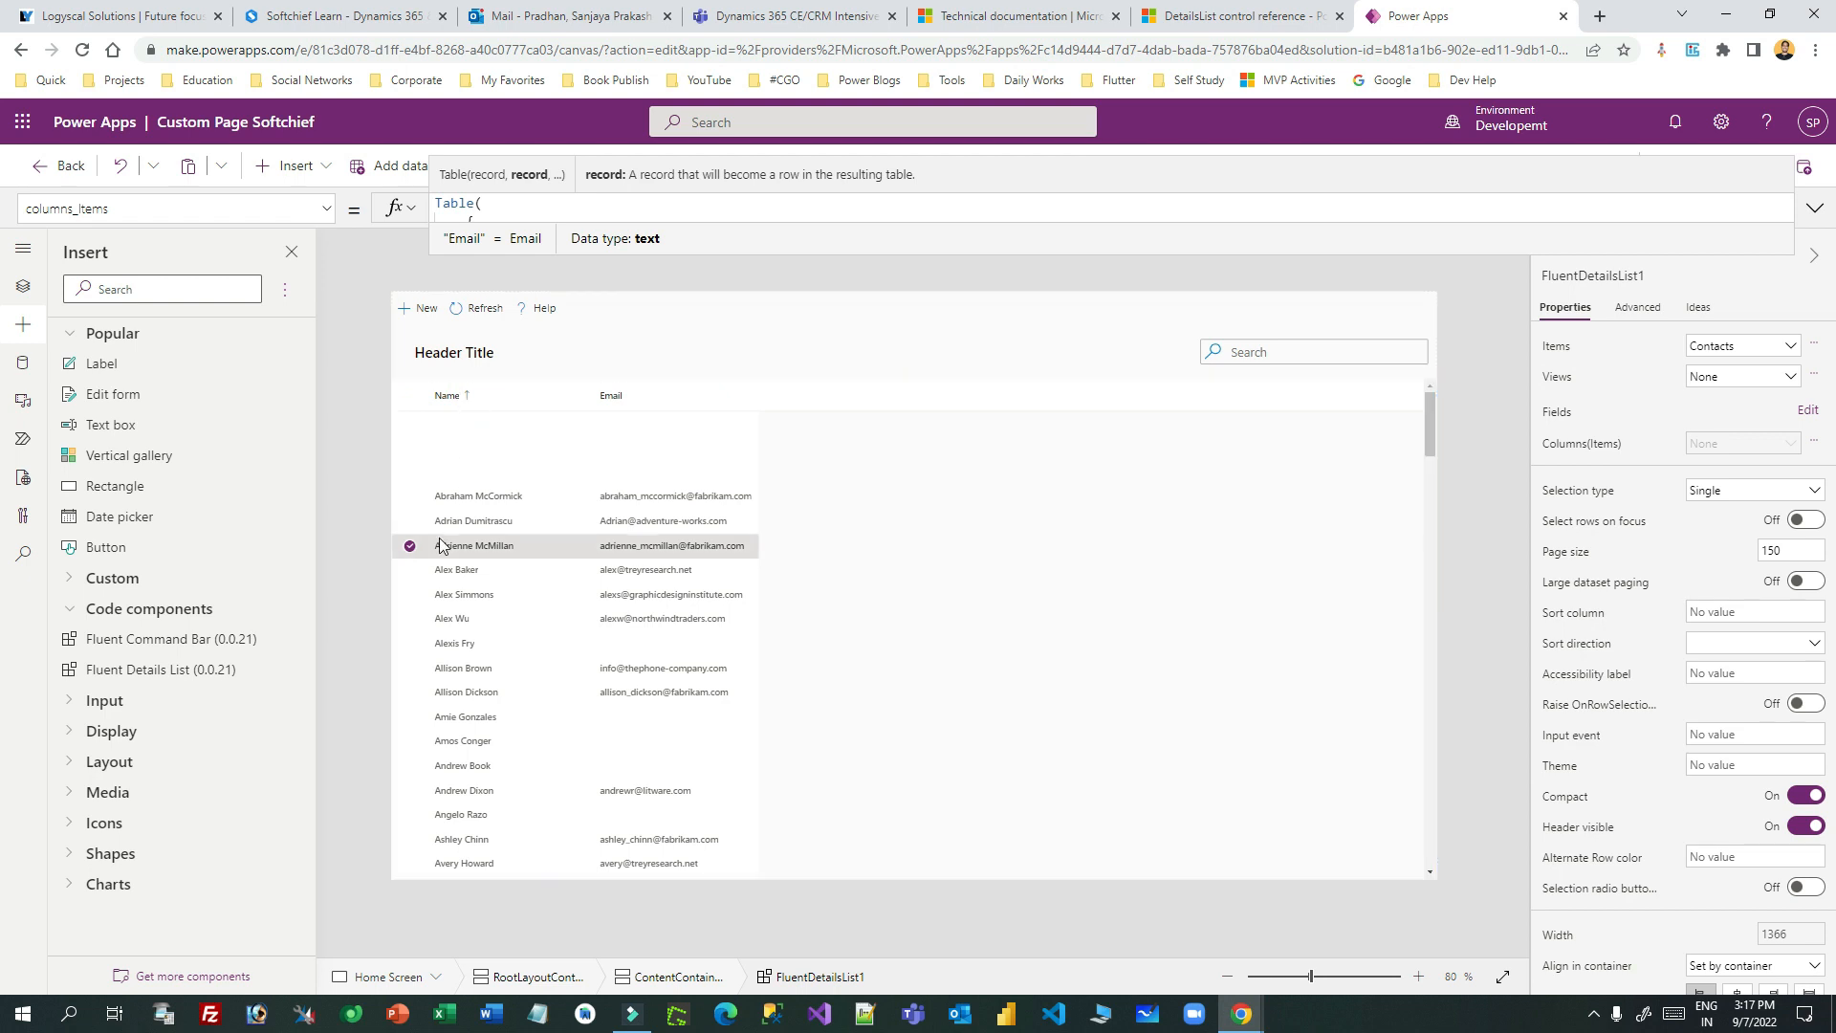
click(469, 497)
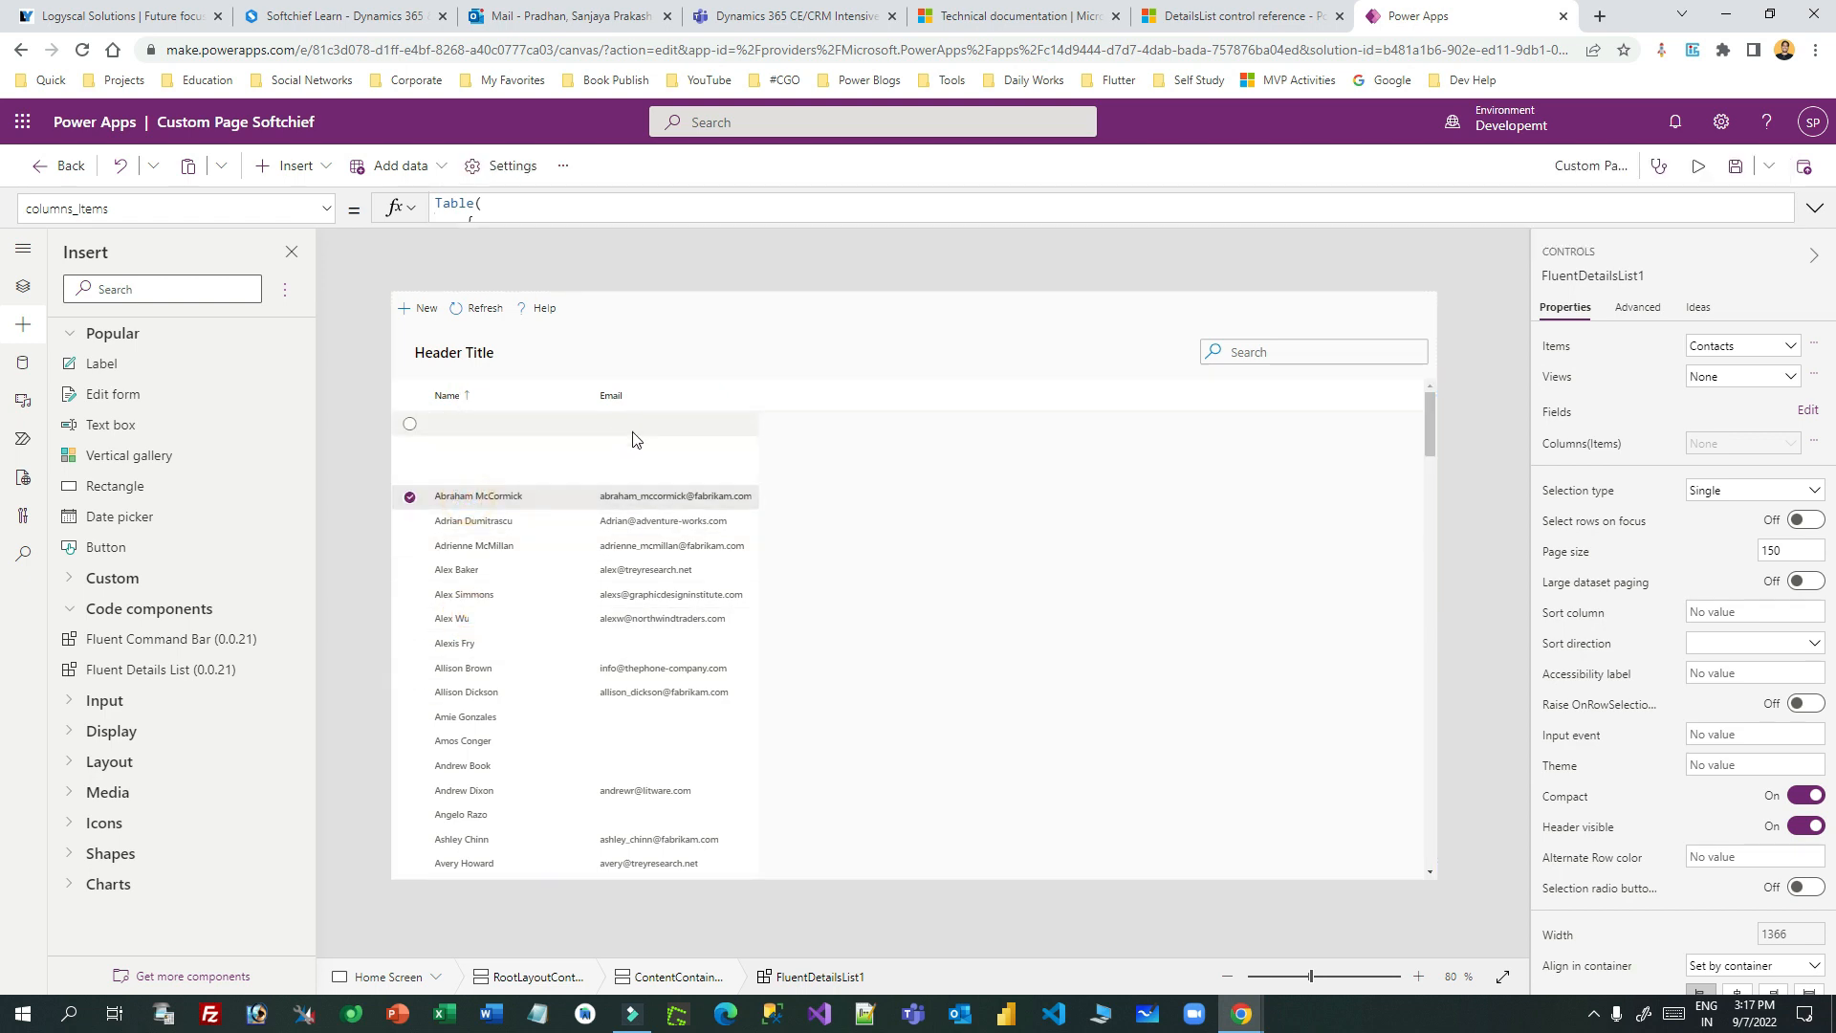
click(1325, 977)
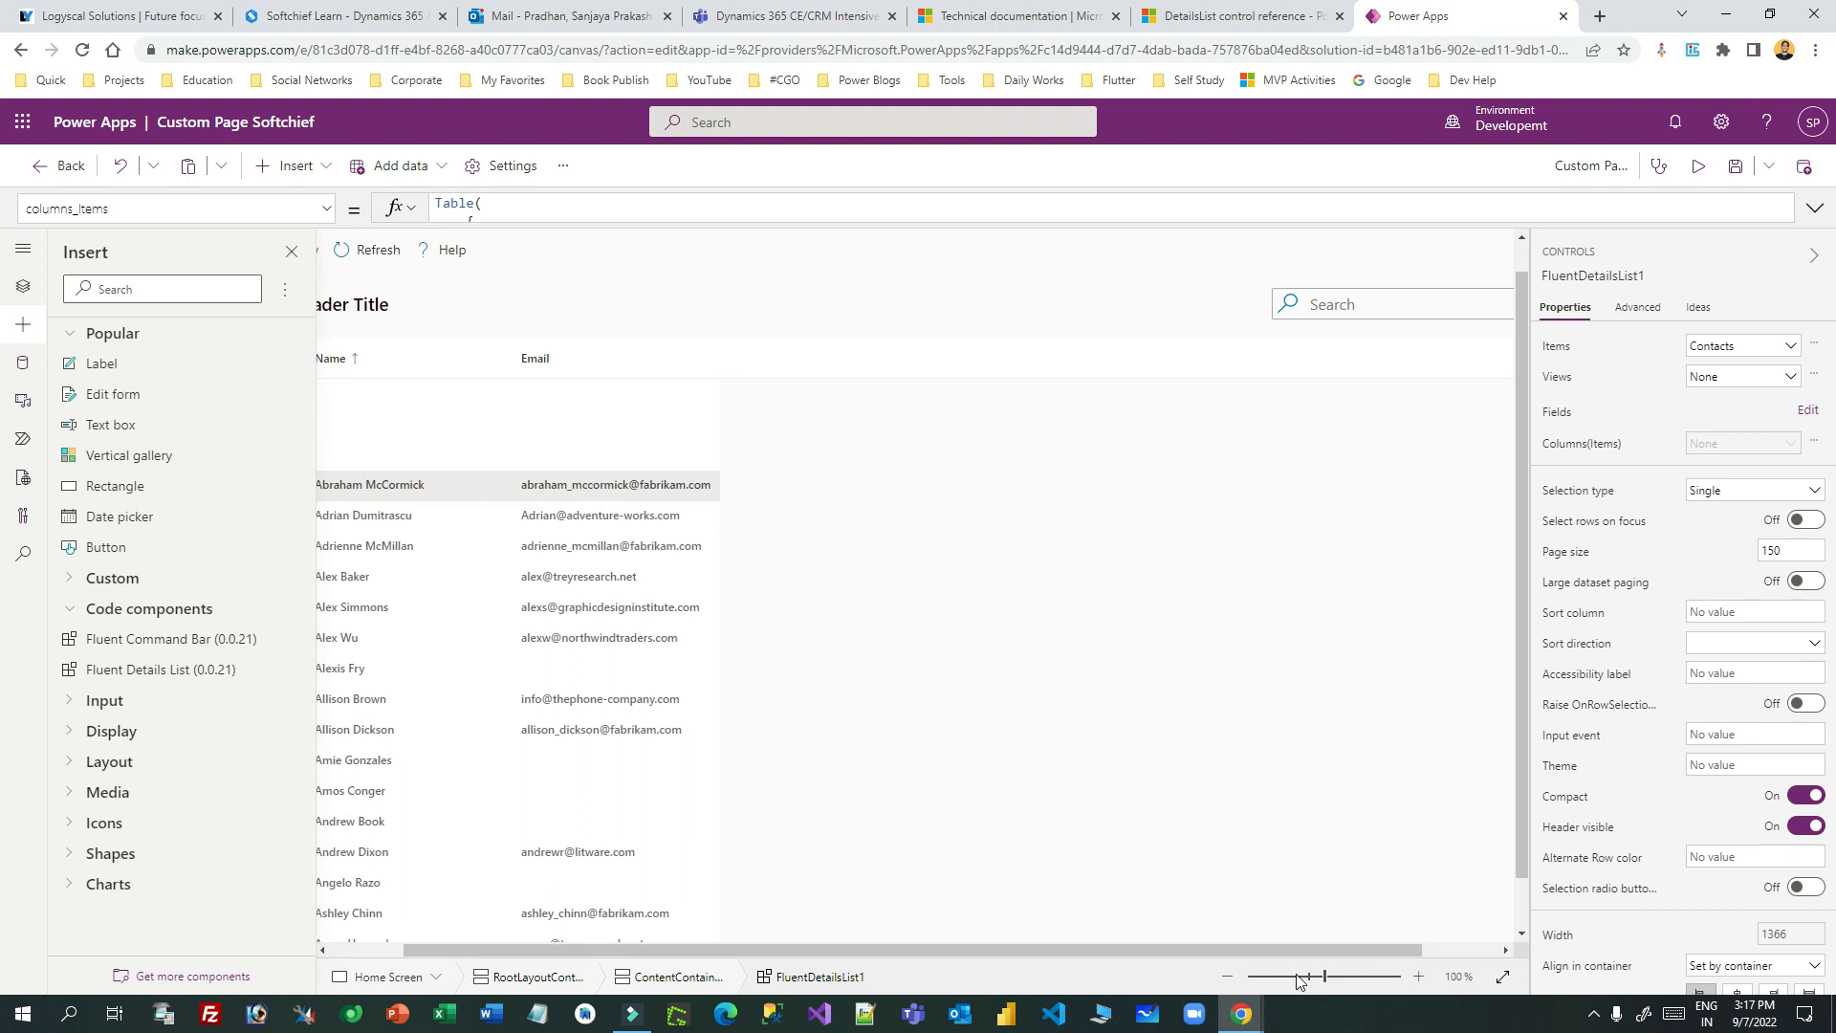
drag(727, 947, 652, 947)
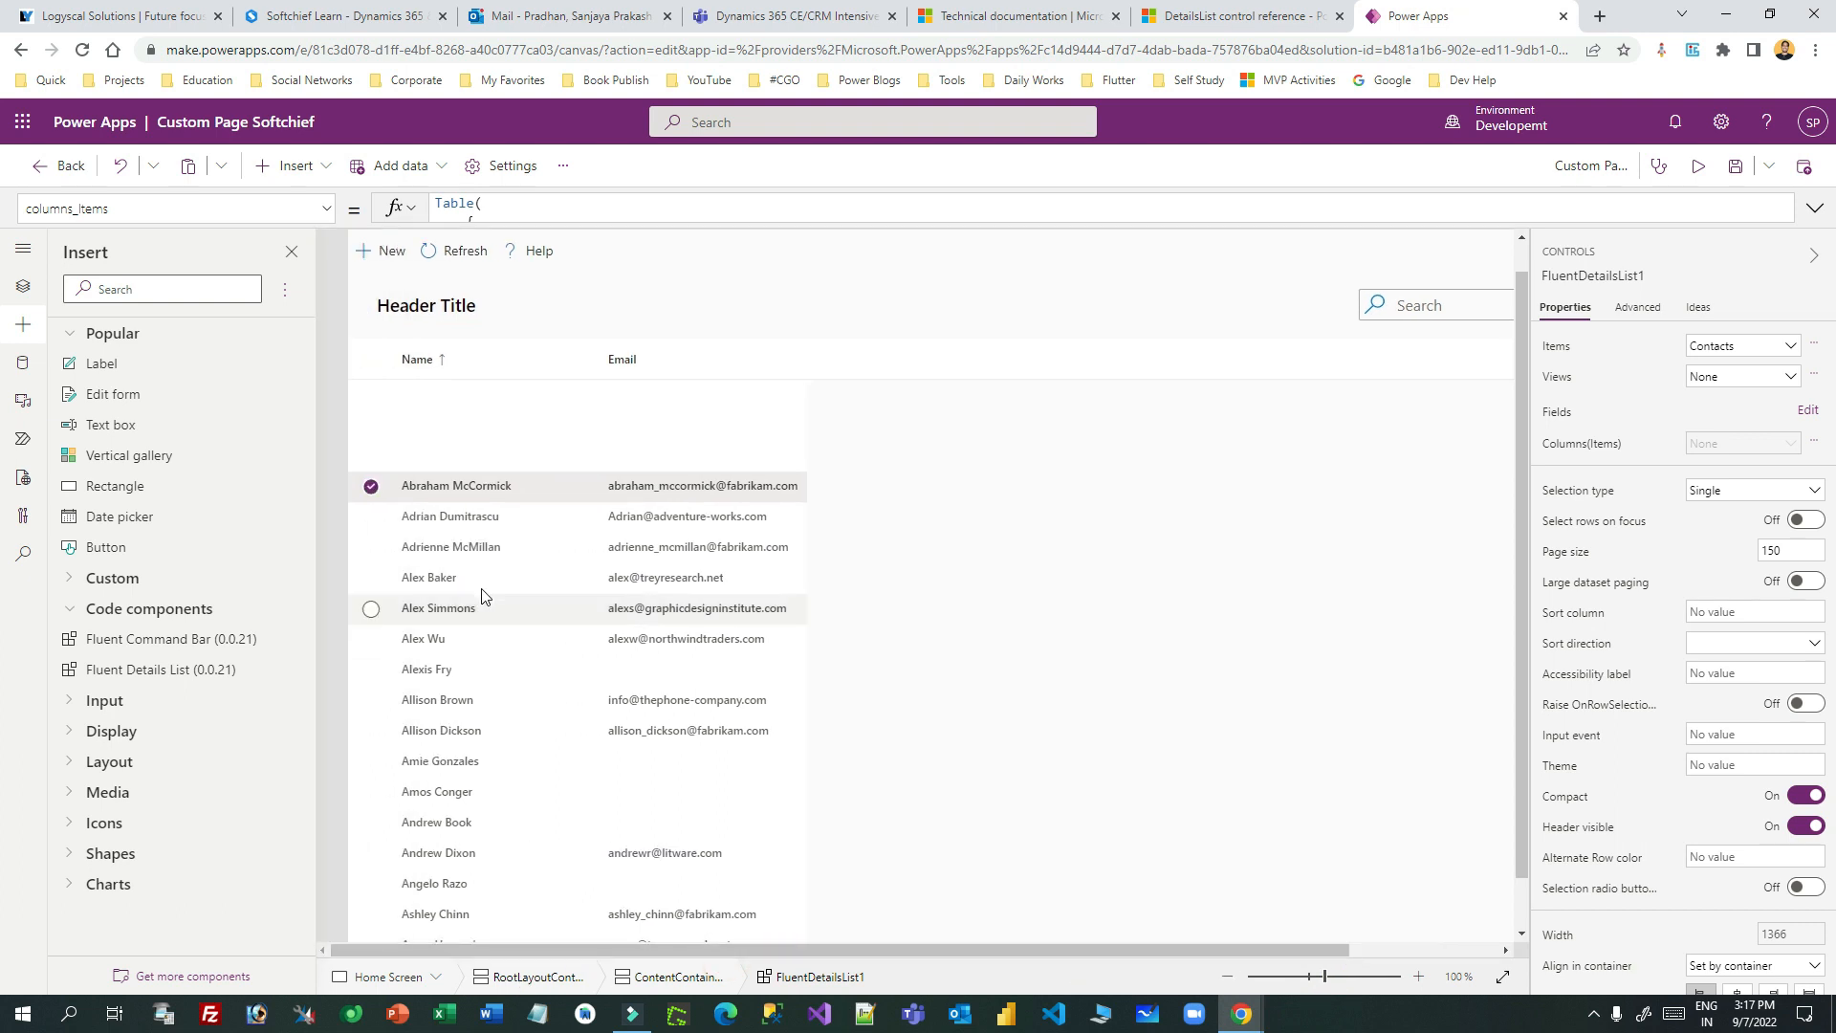
click(498, 660)
click(643, 676)
scroll(651, 692, down, 10)
scroll(650, 688, up, 10)
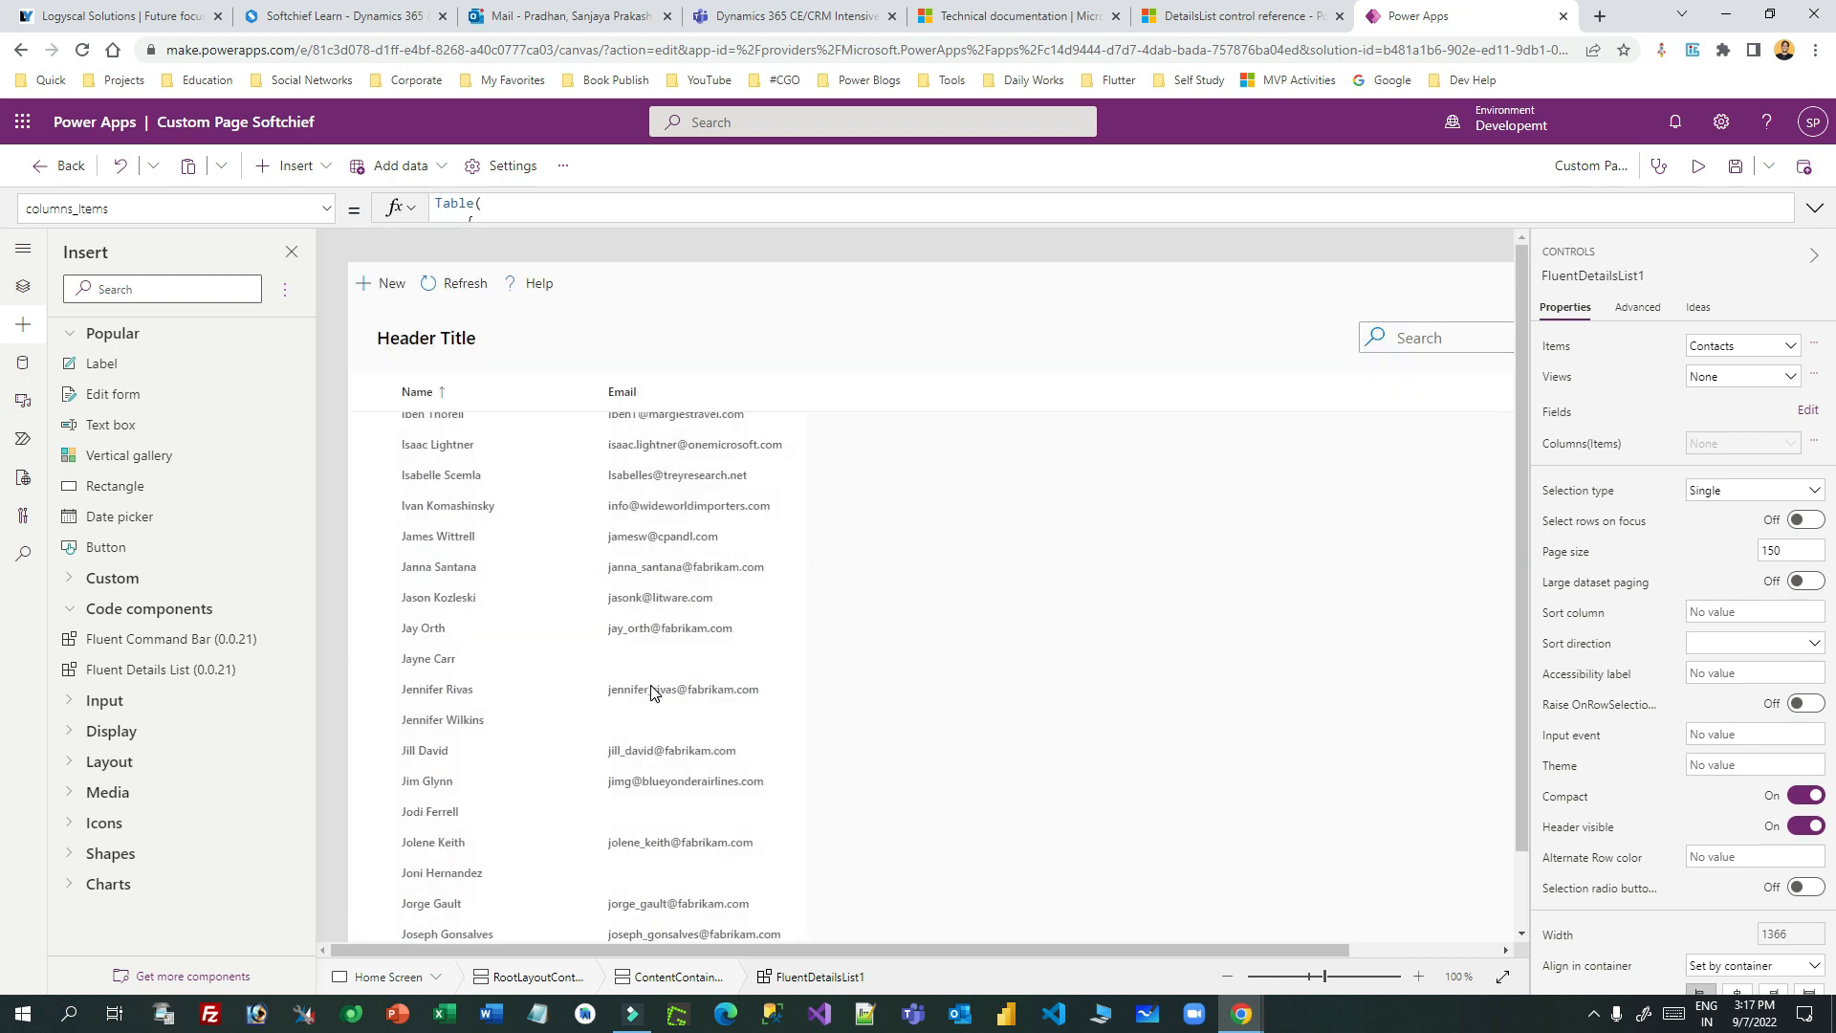
scroll(651, 685, down, 1)
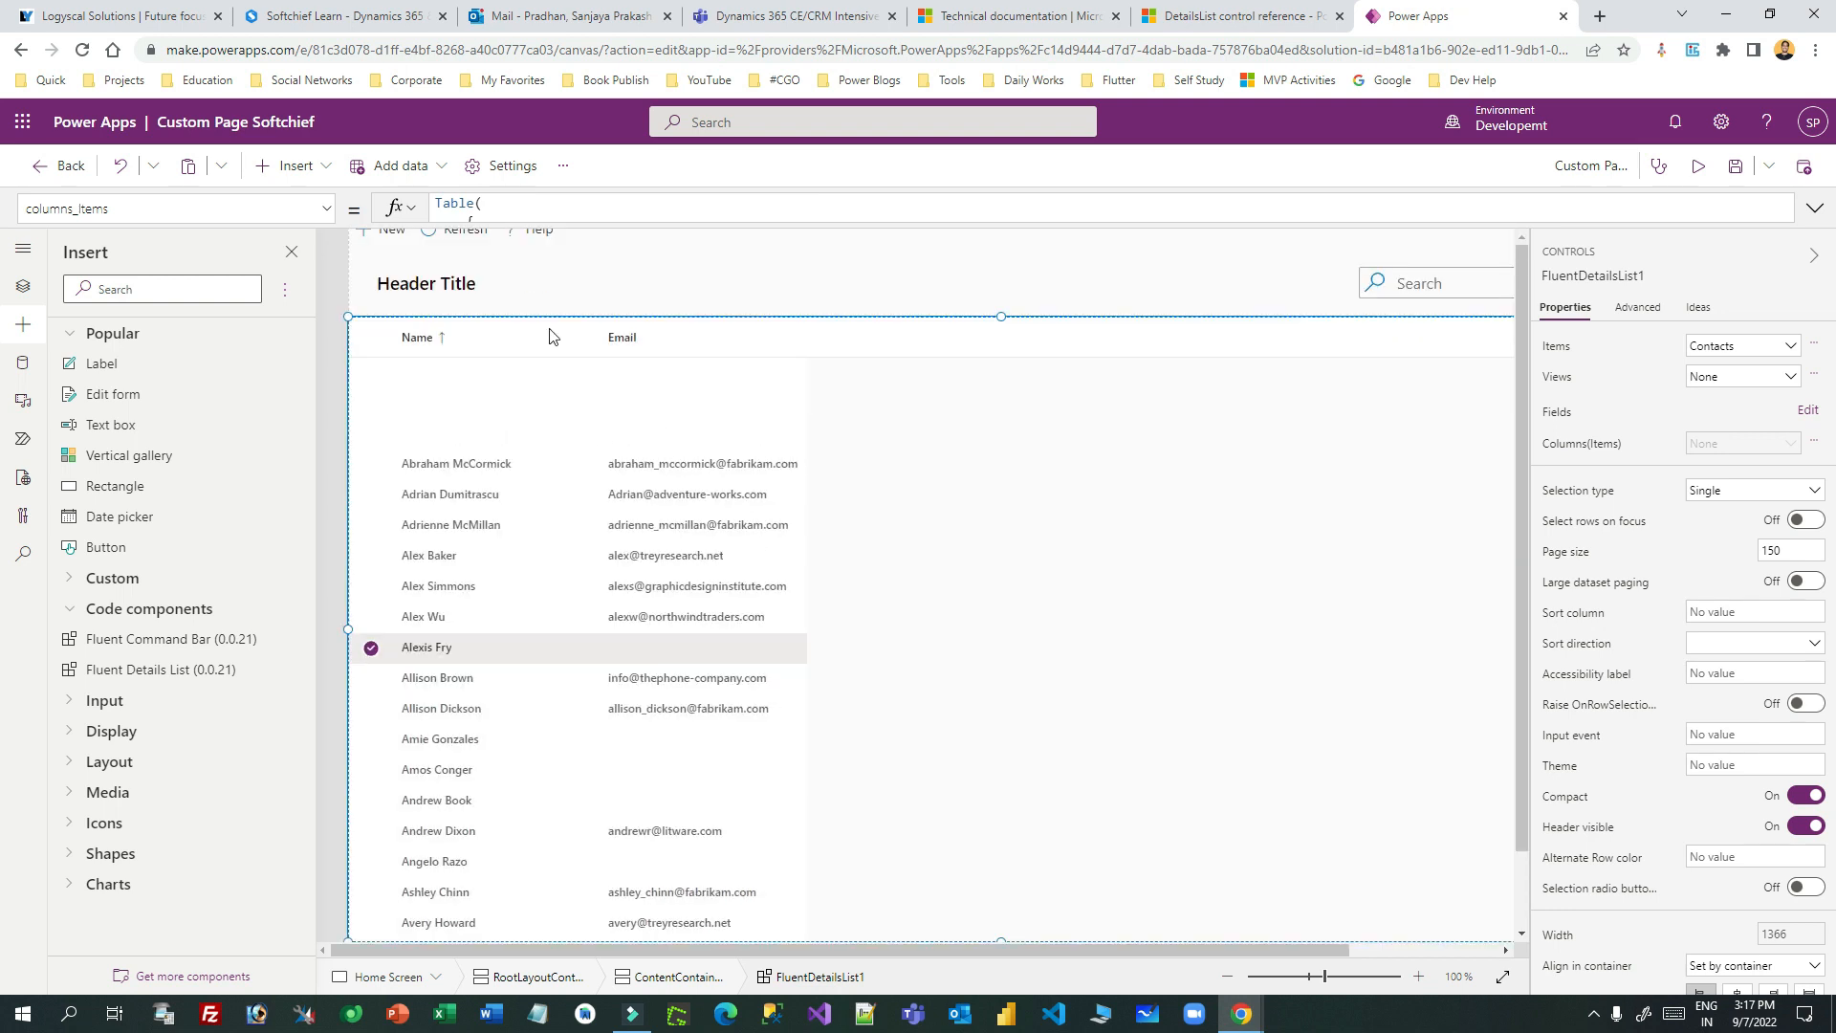
drag(521, 226, 497, 680)
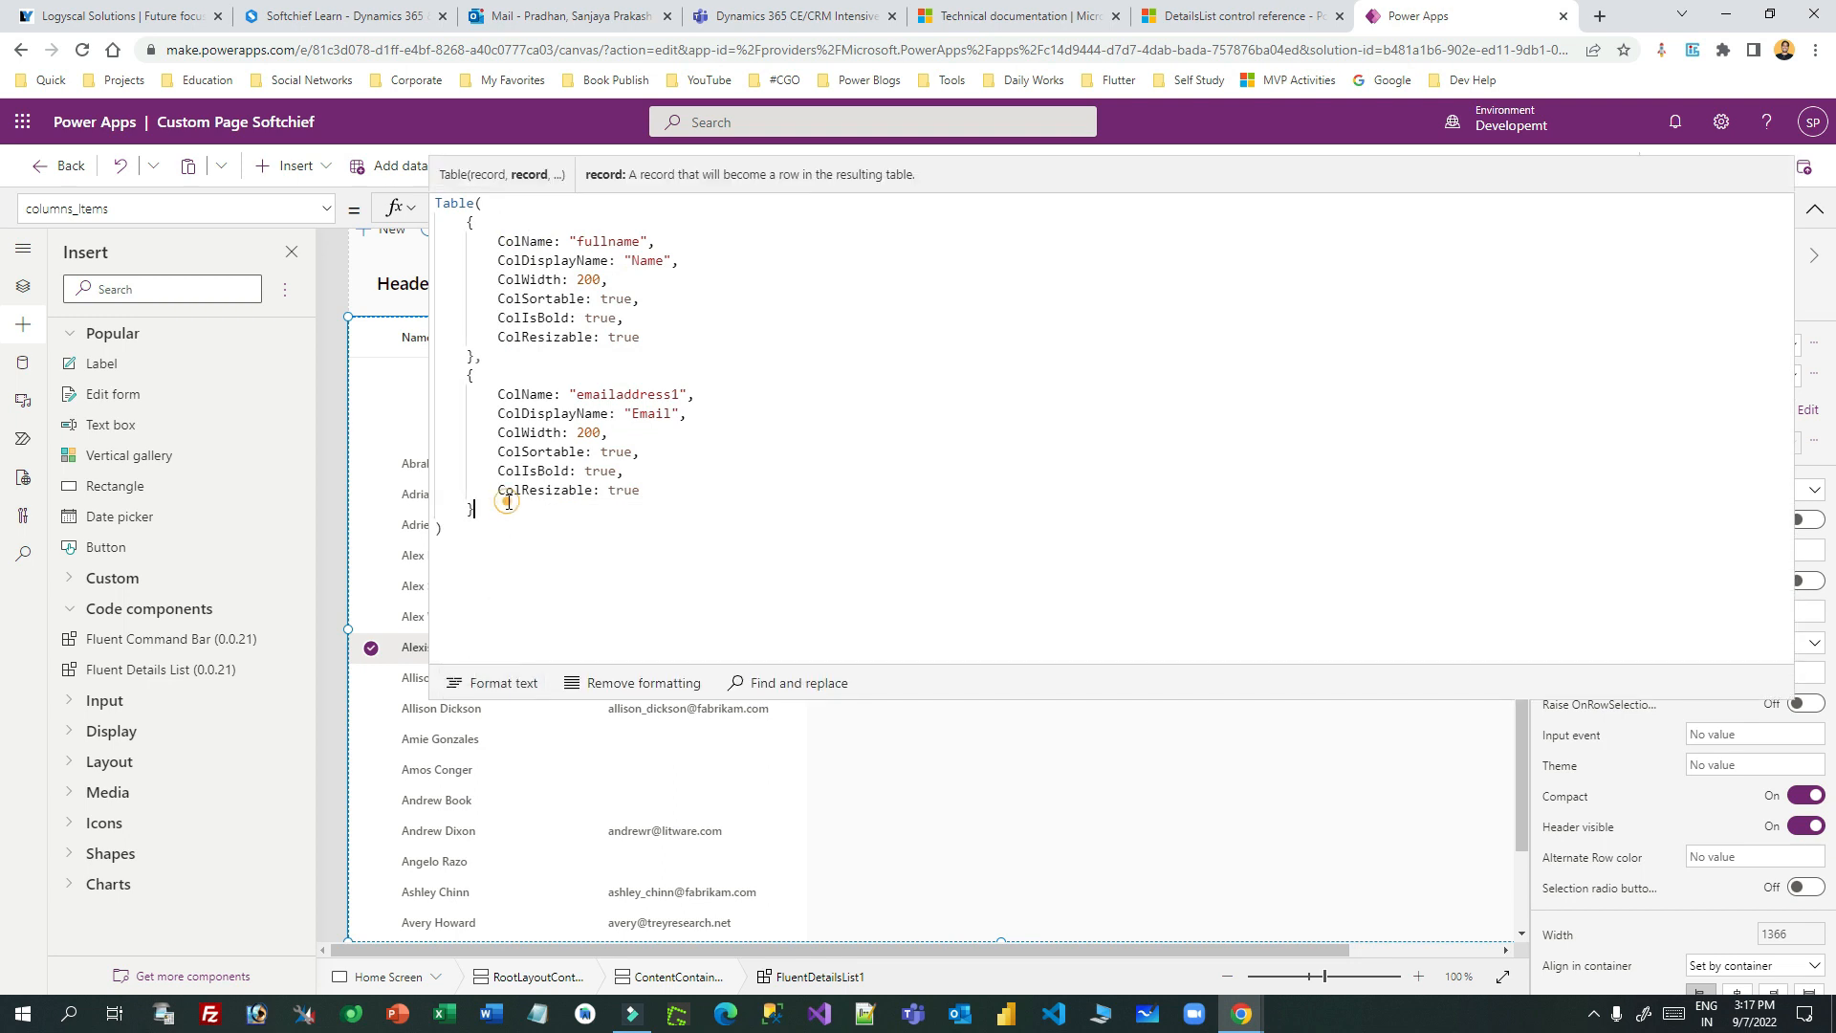
- Copy the Email record and paste it as a third column record after a comma
double_click(476, 375)
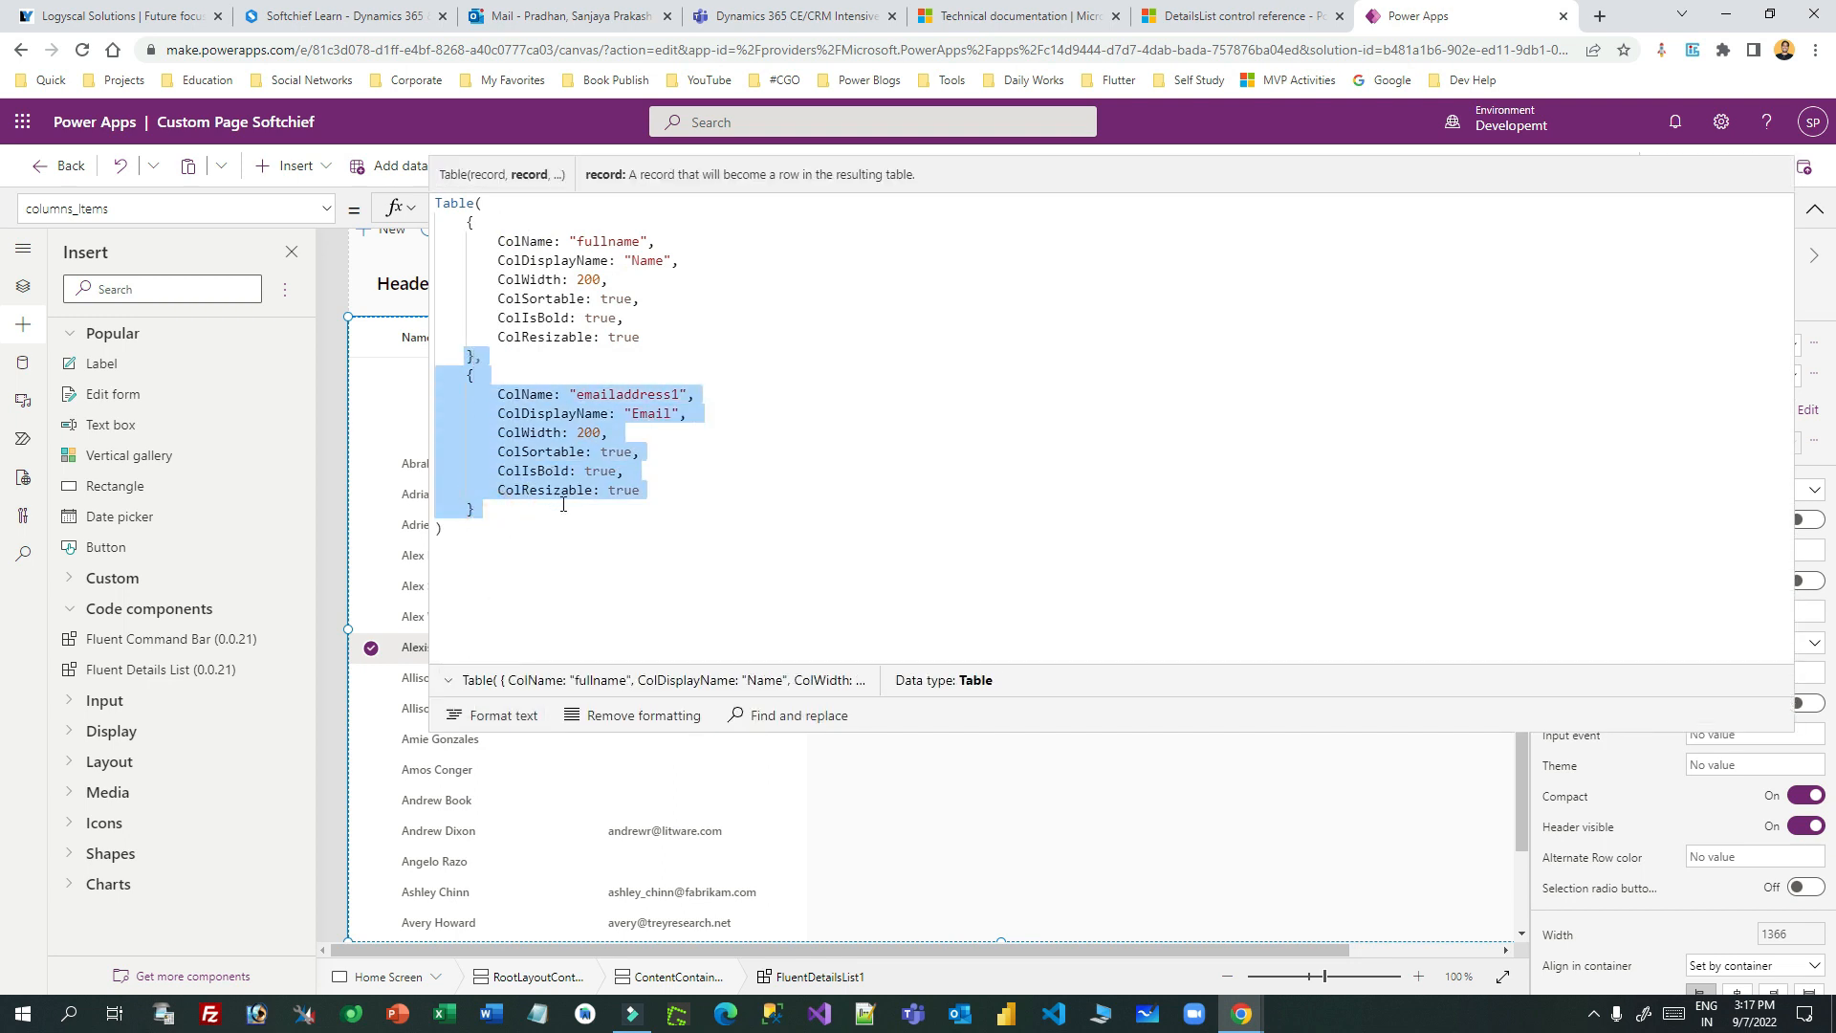
drag(497, 492, 483, 356)
key(ctrl+c)
click(535, 517)
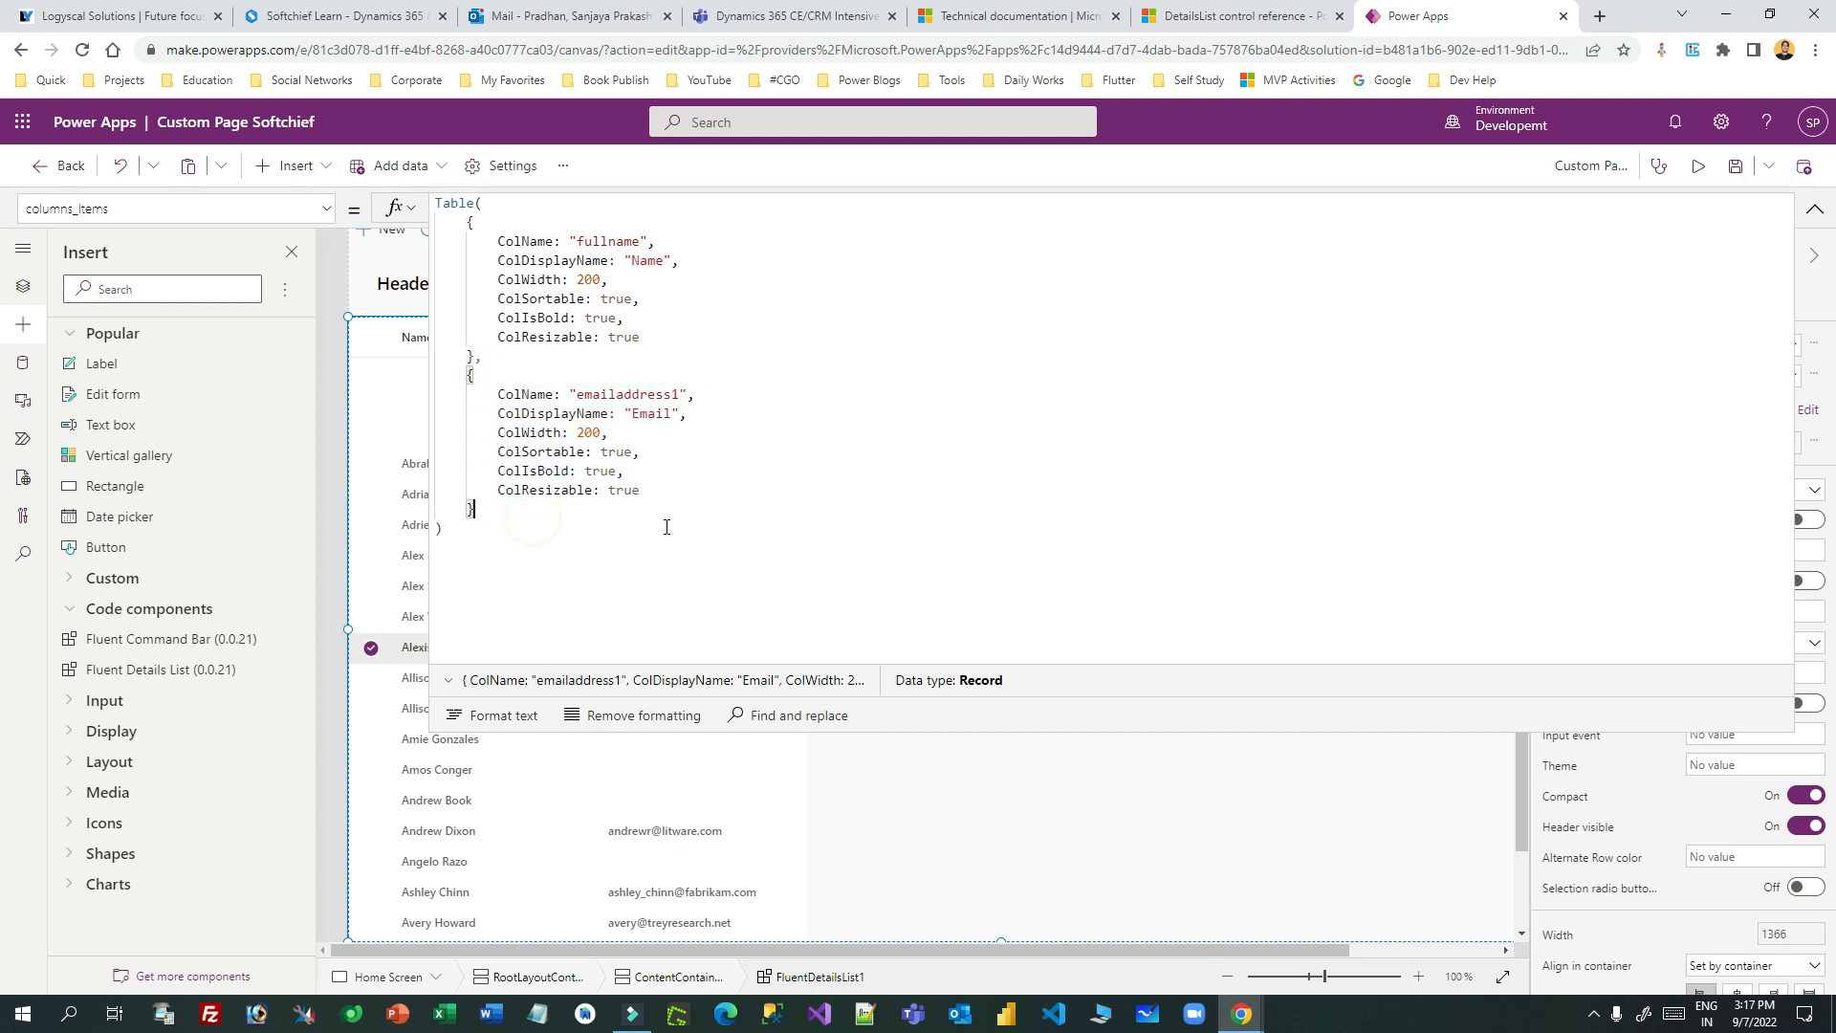
key(ctrl+v)
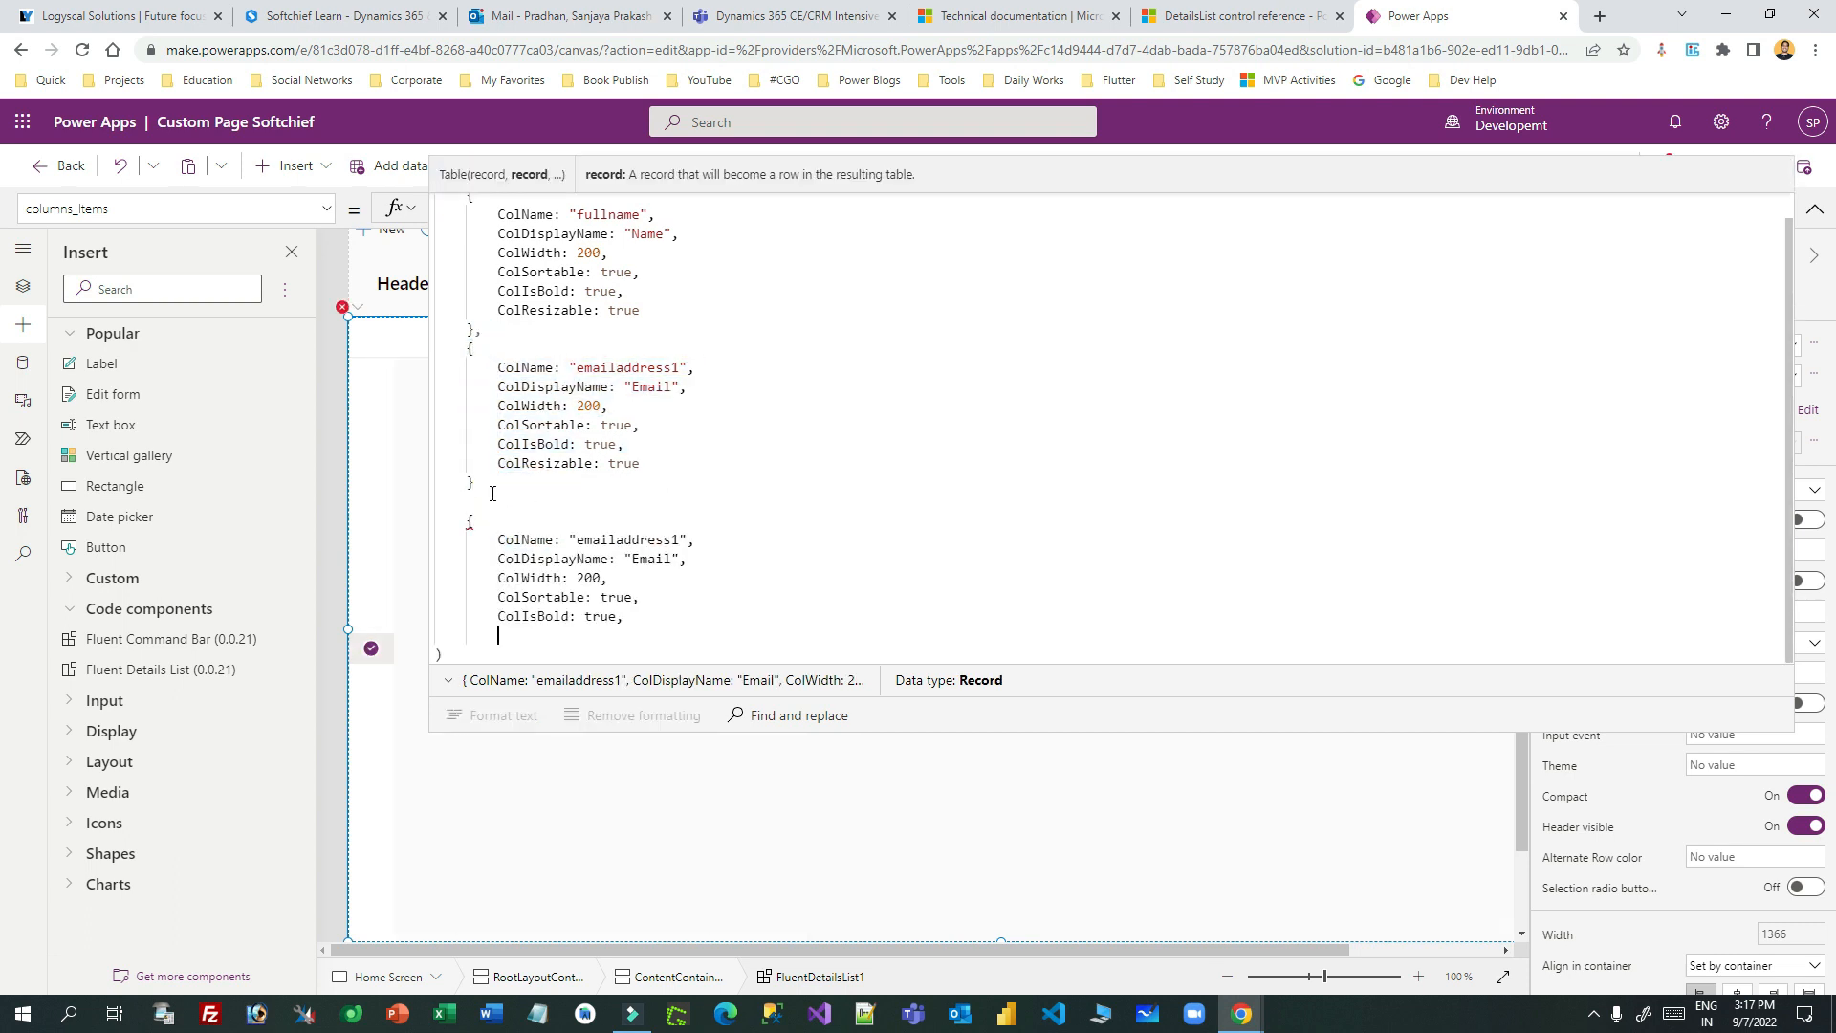
click(472, 483)
text(,)
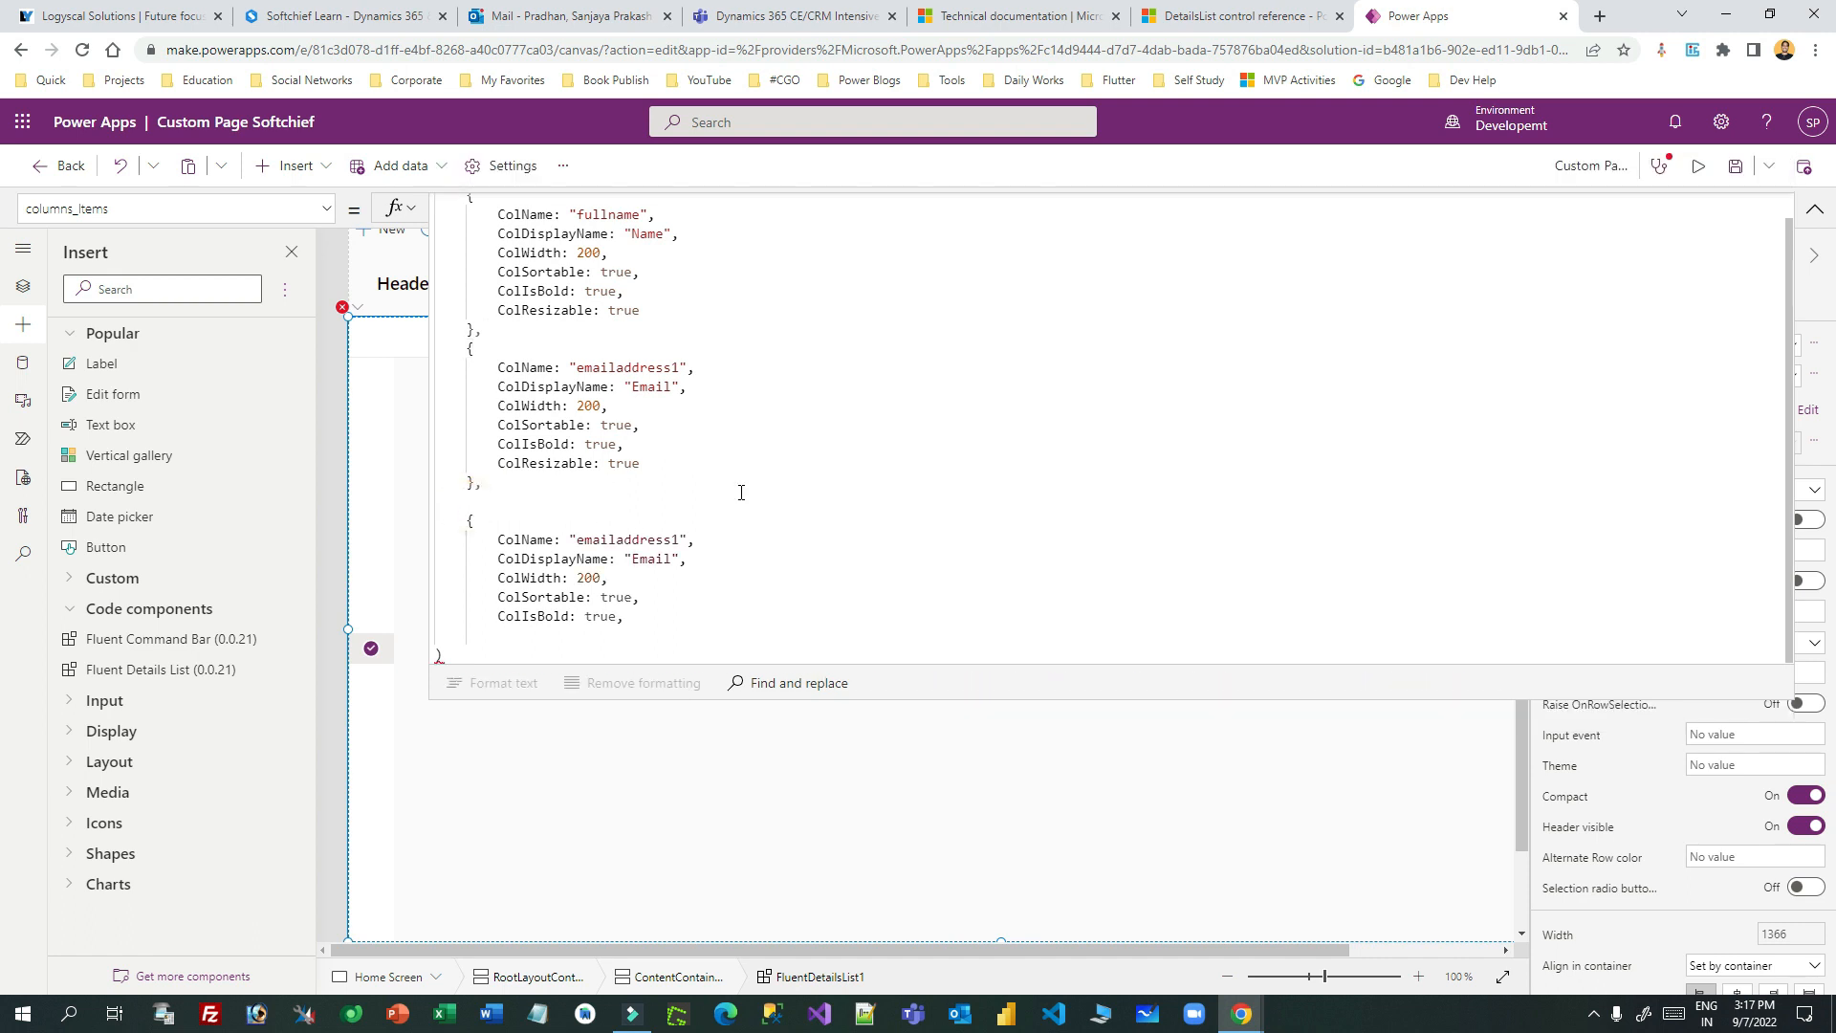
key(Delete)
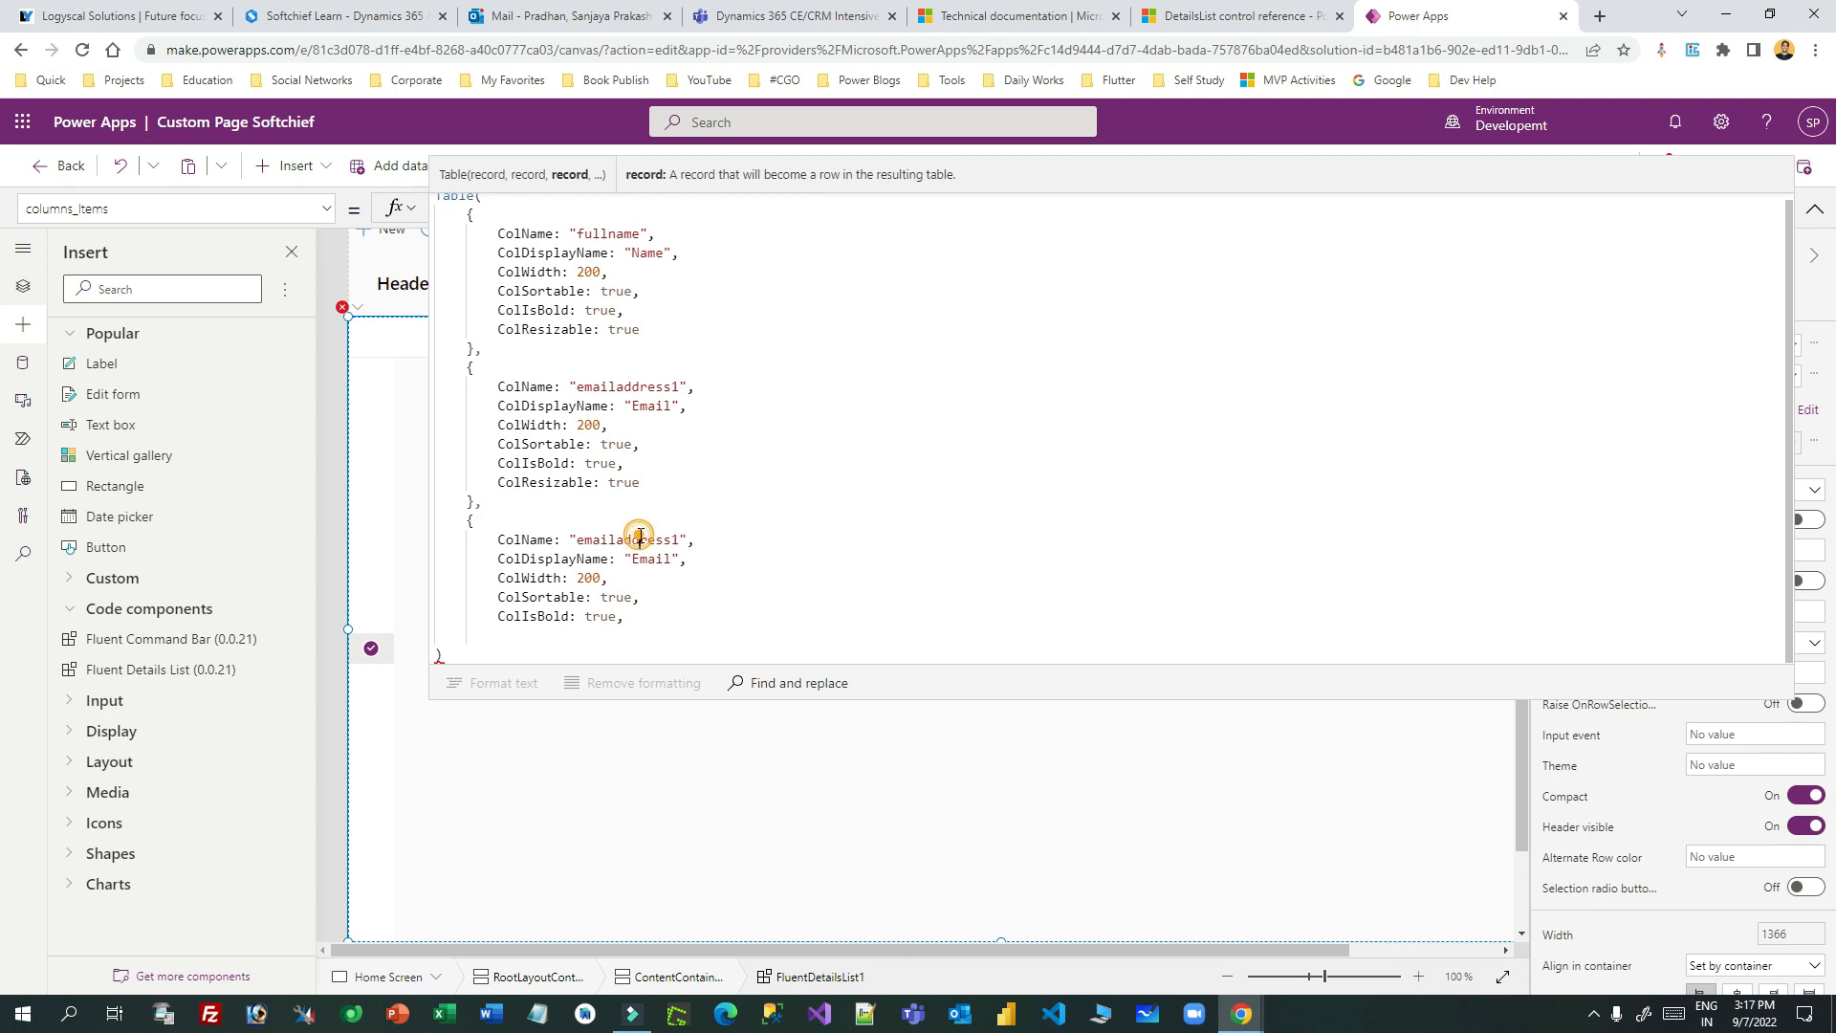
- Set the third record's ColName to phone and its display name to Phone
double_click(639, 539)
text(phonenumbe)
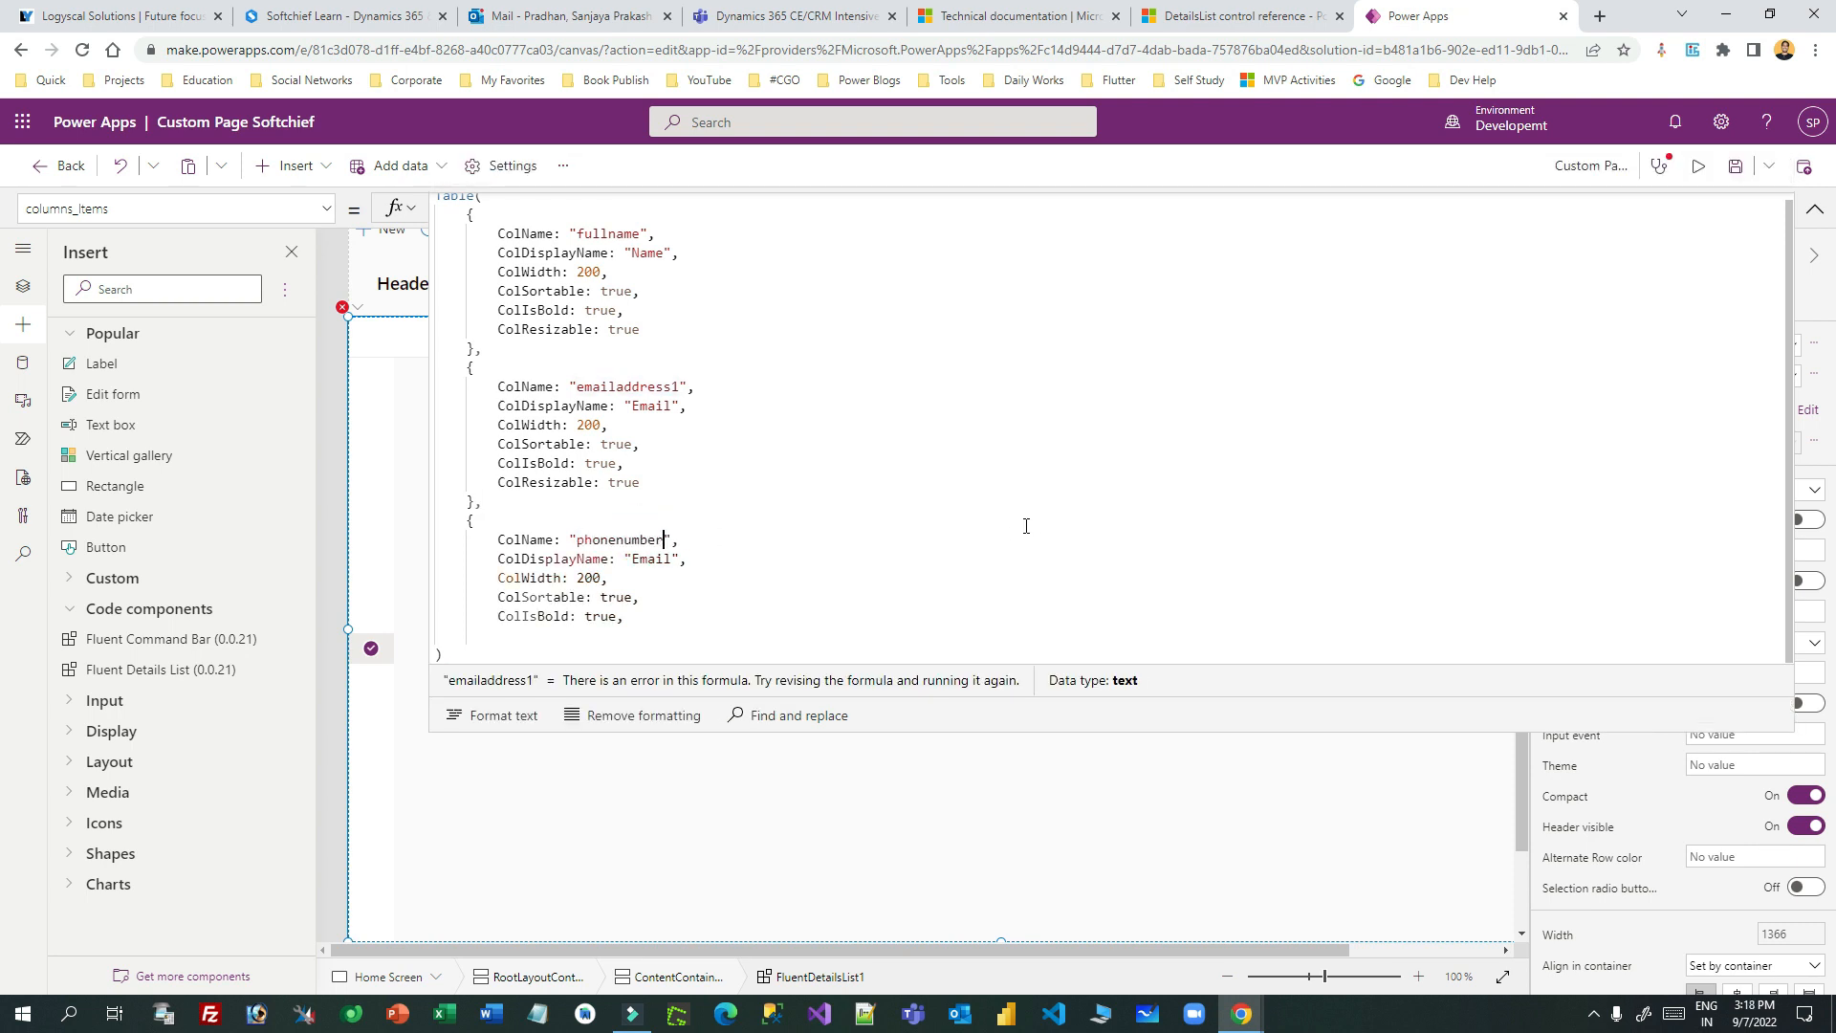
double_click(643, 562)
text(Phone)
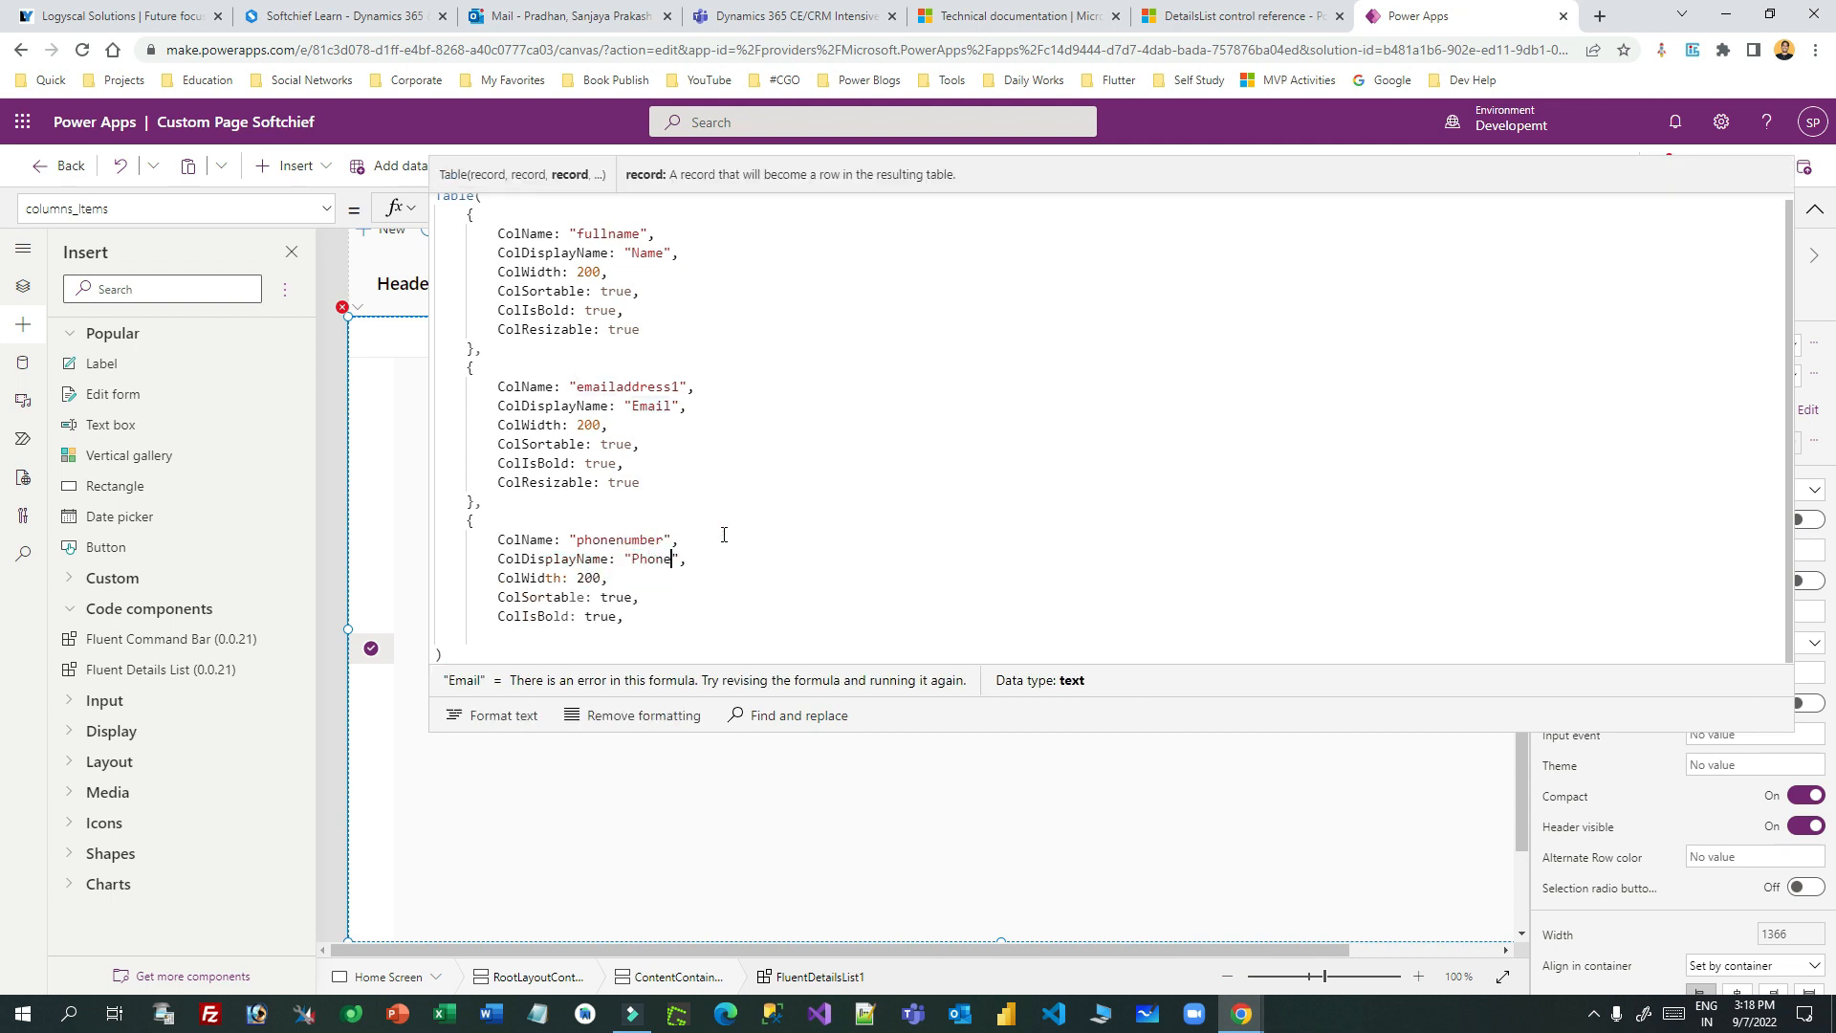
click(540, 616)
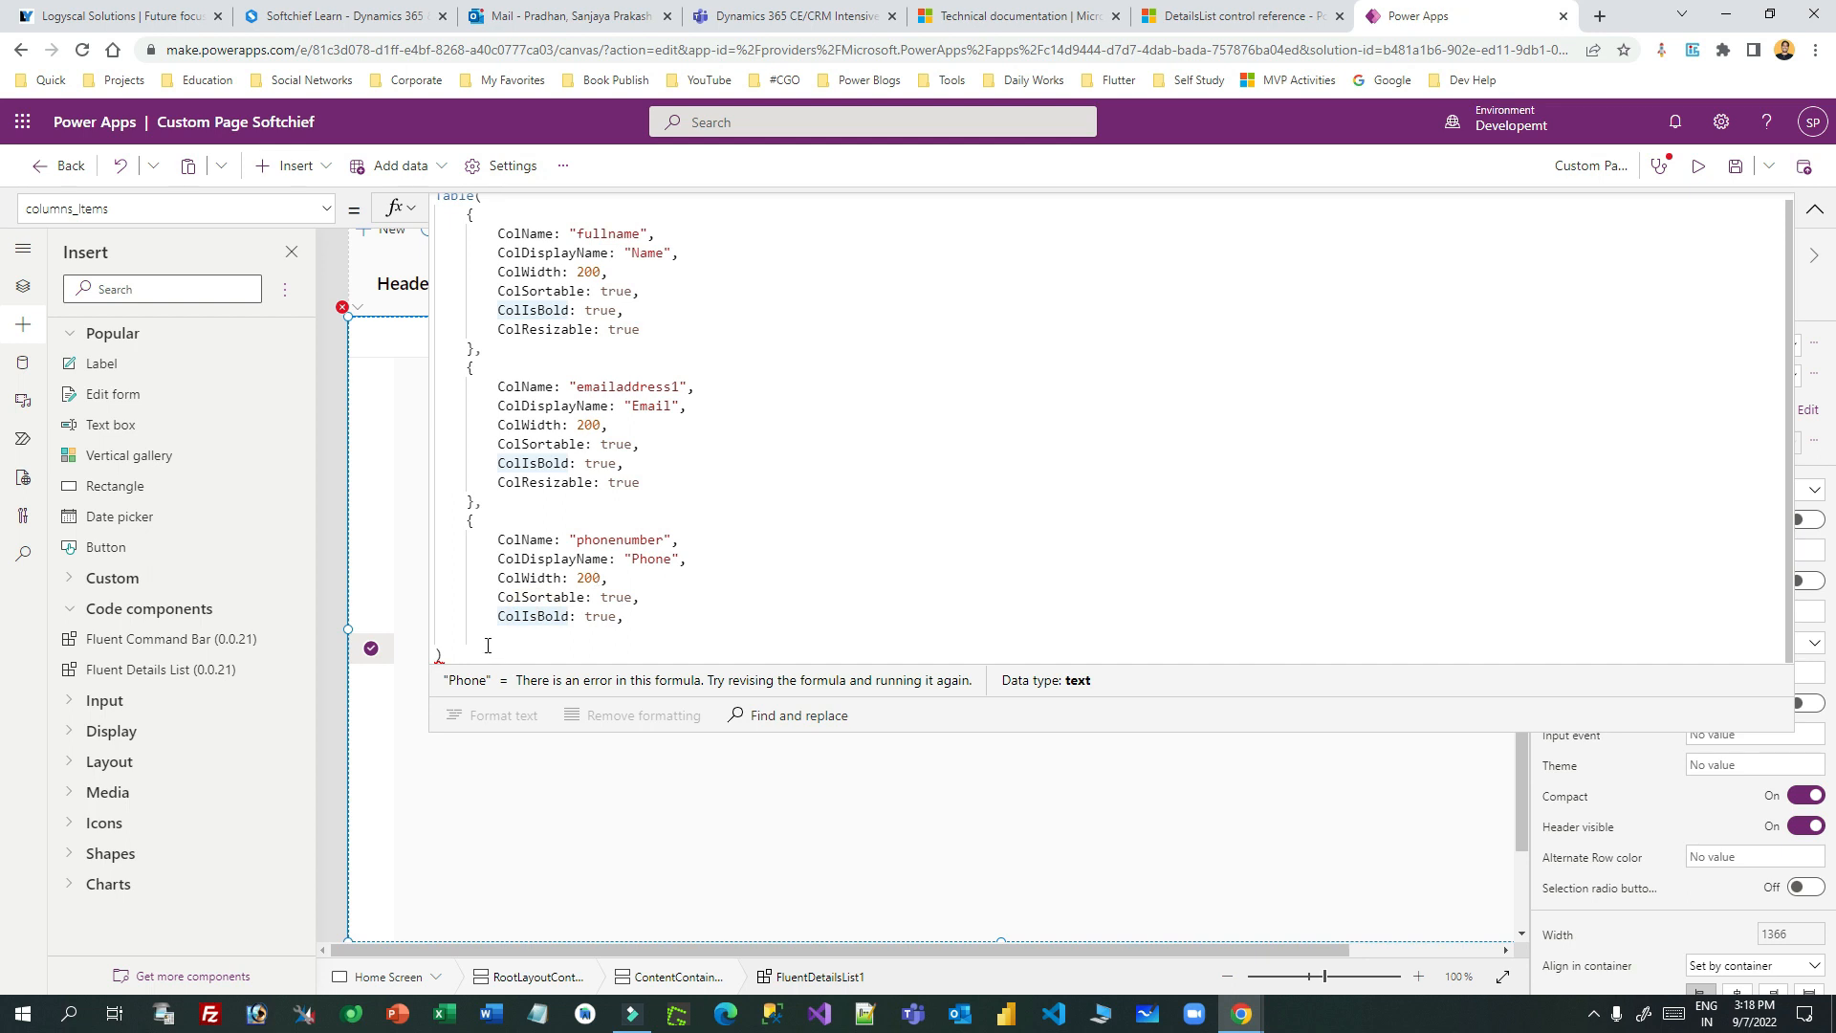
click(655, 617)
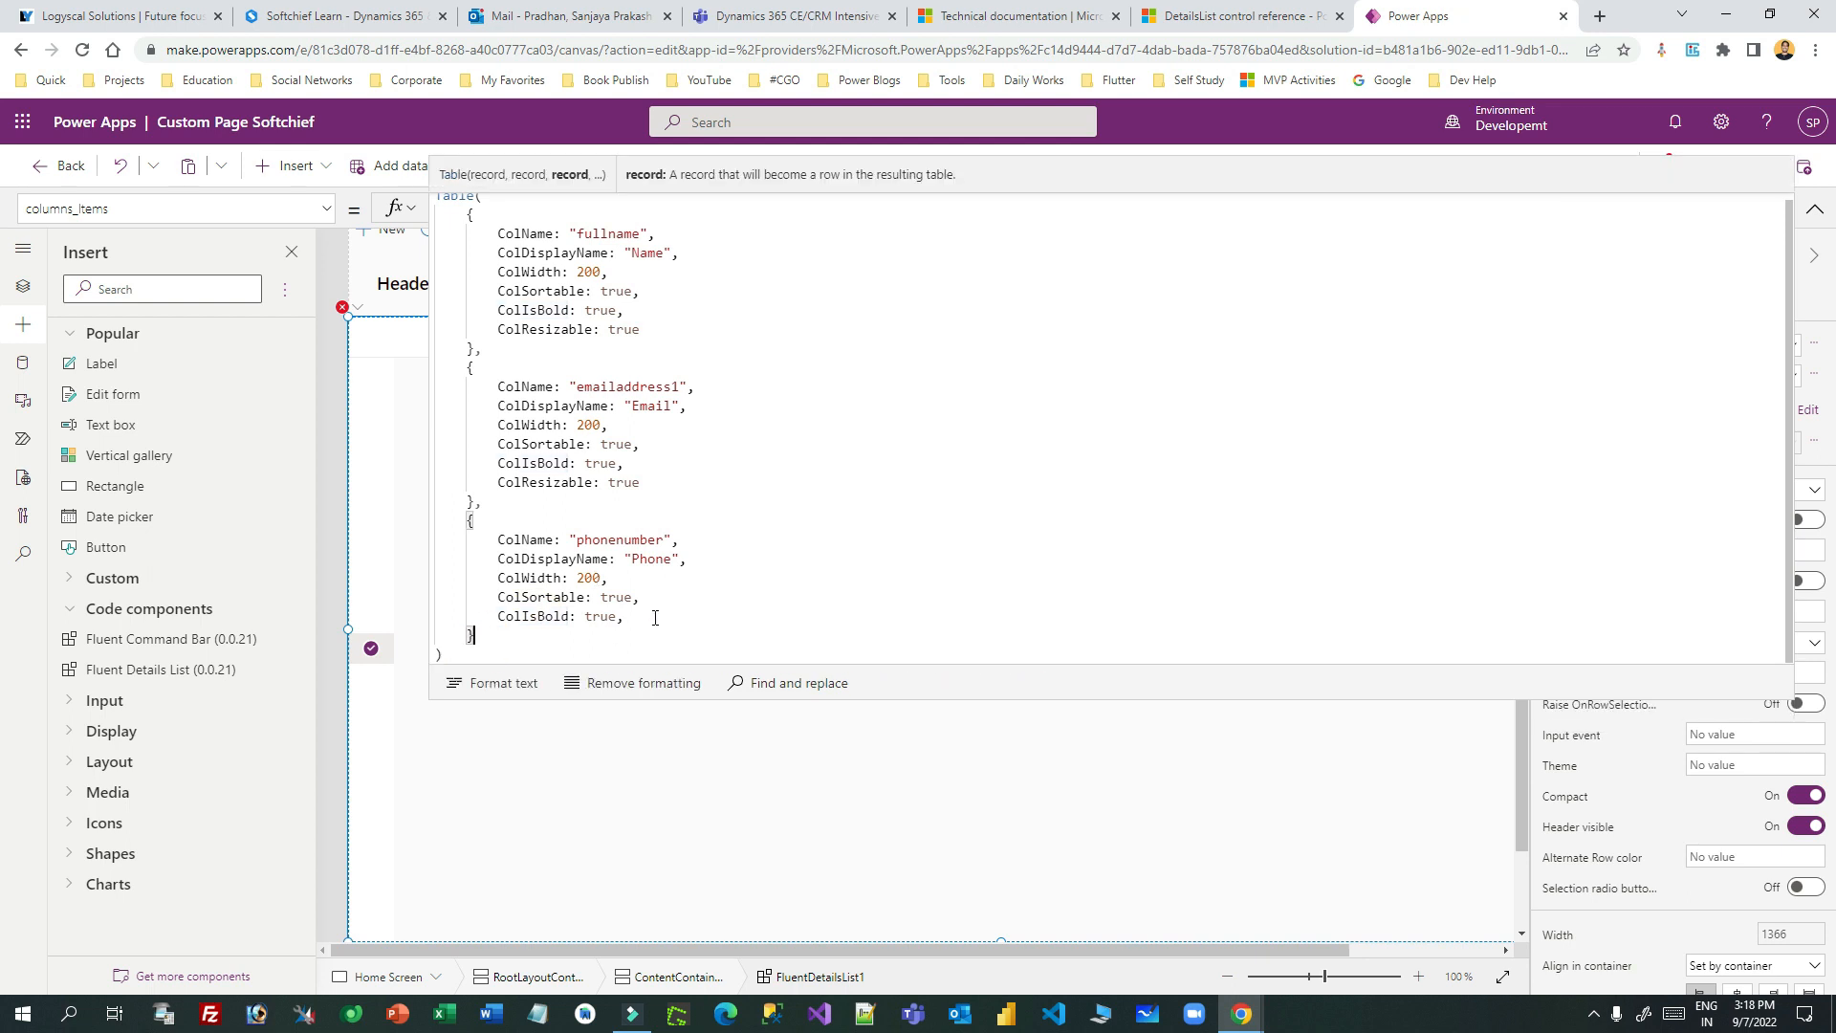
- Delete the trailing comma after ColIsBold in the Phone record
drag(923, 701, 872, 813)
click(629, 624)
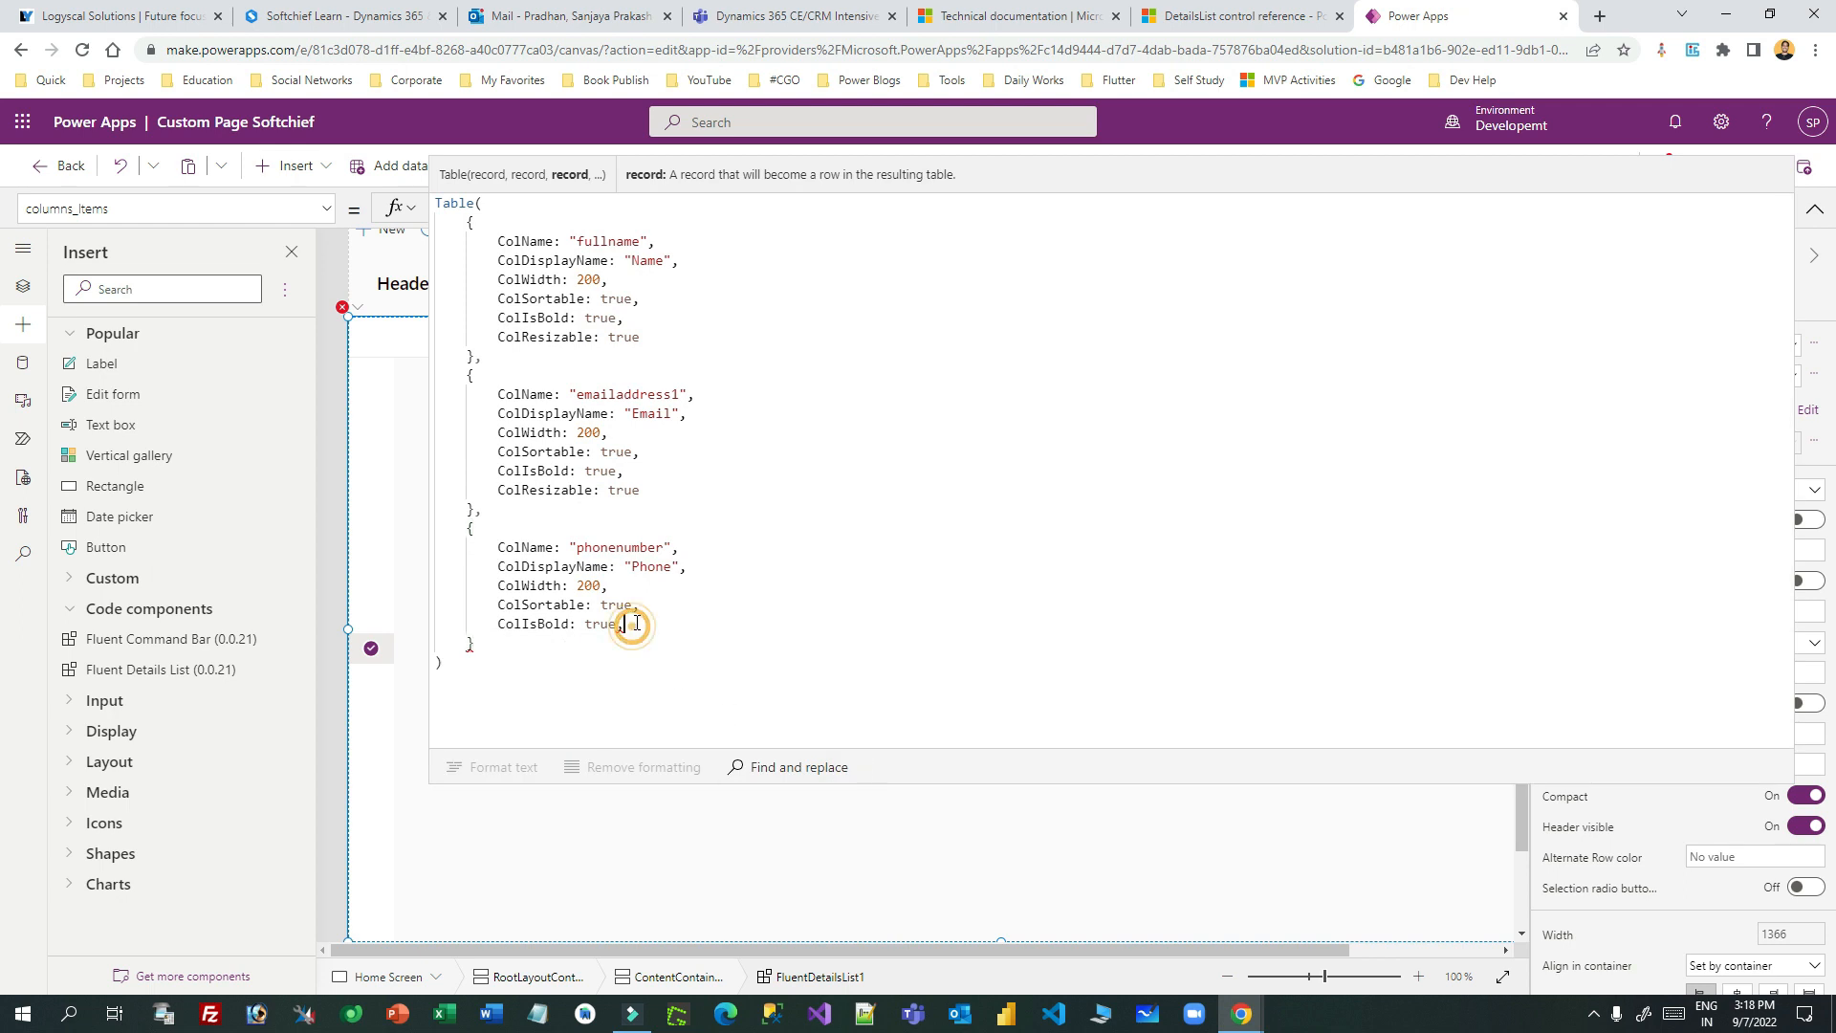
drag(499, 490, 664, 500)
click(683, 499)
click(647, 622)
key(BackSpace)
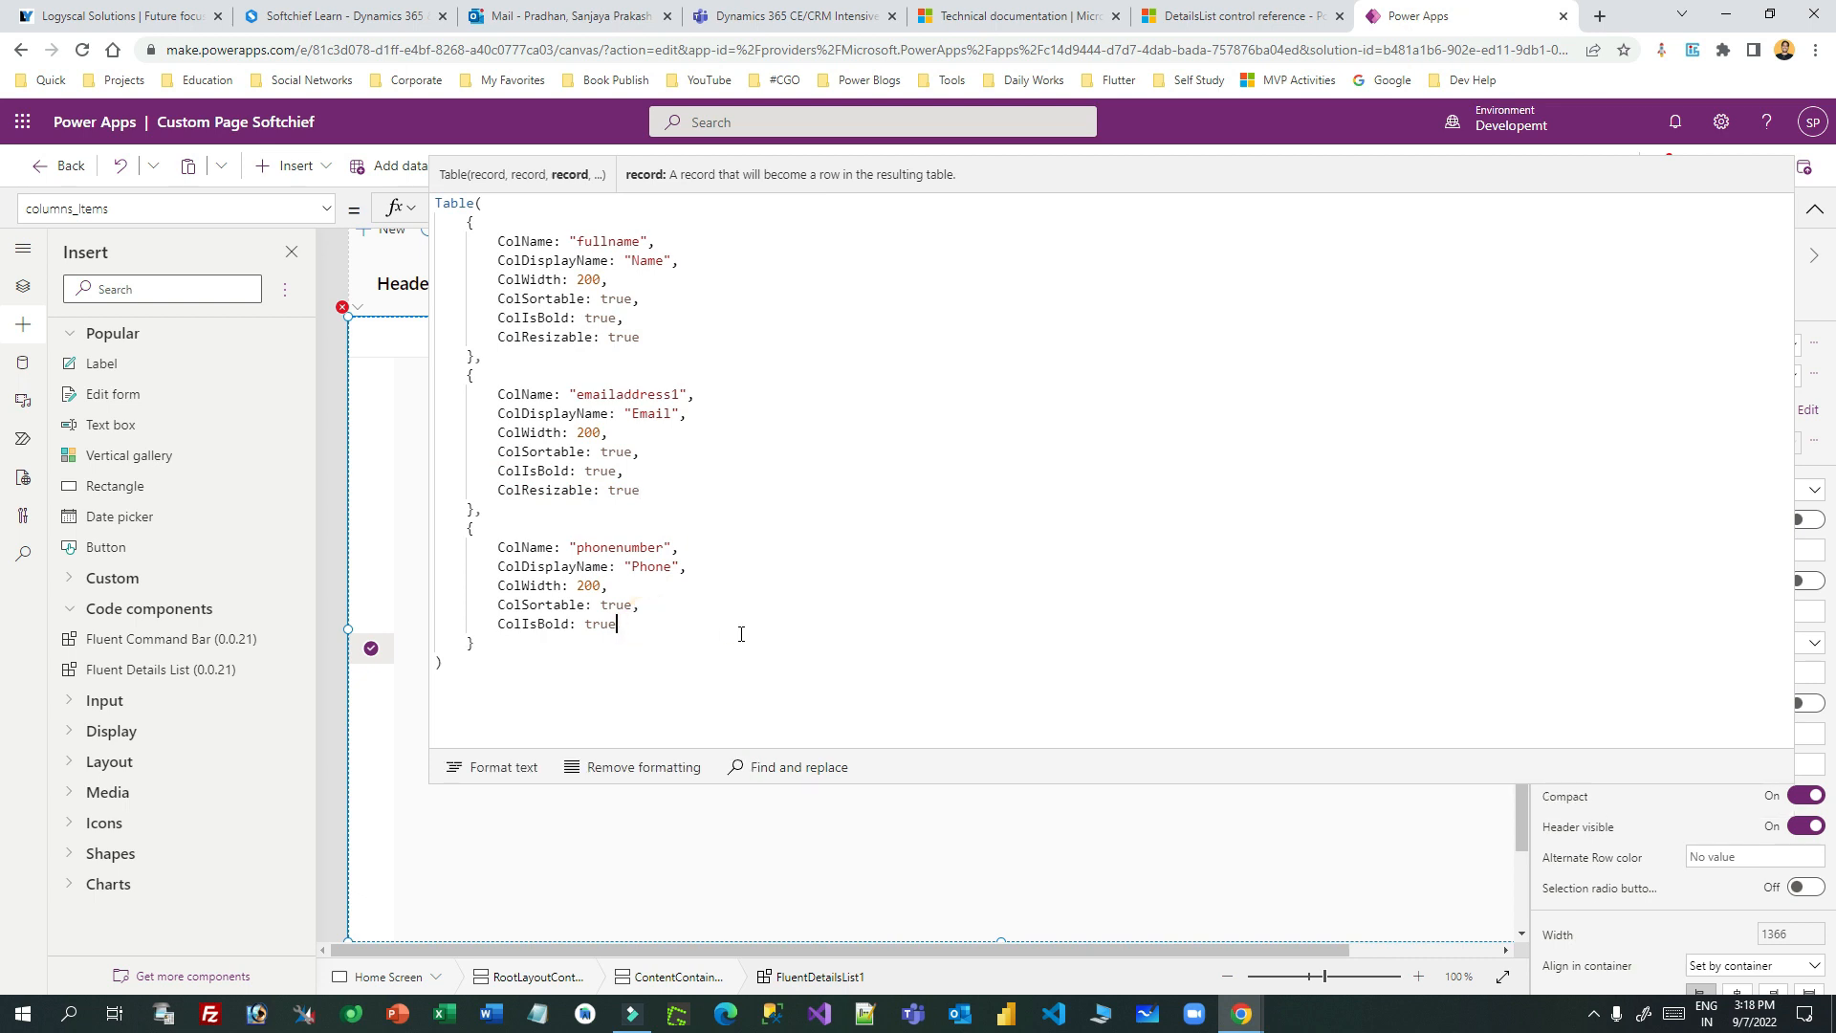
drag(911, 816, 975, 148)
drag(822, 392, 651, 647)
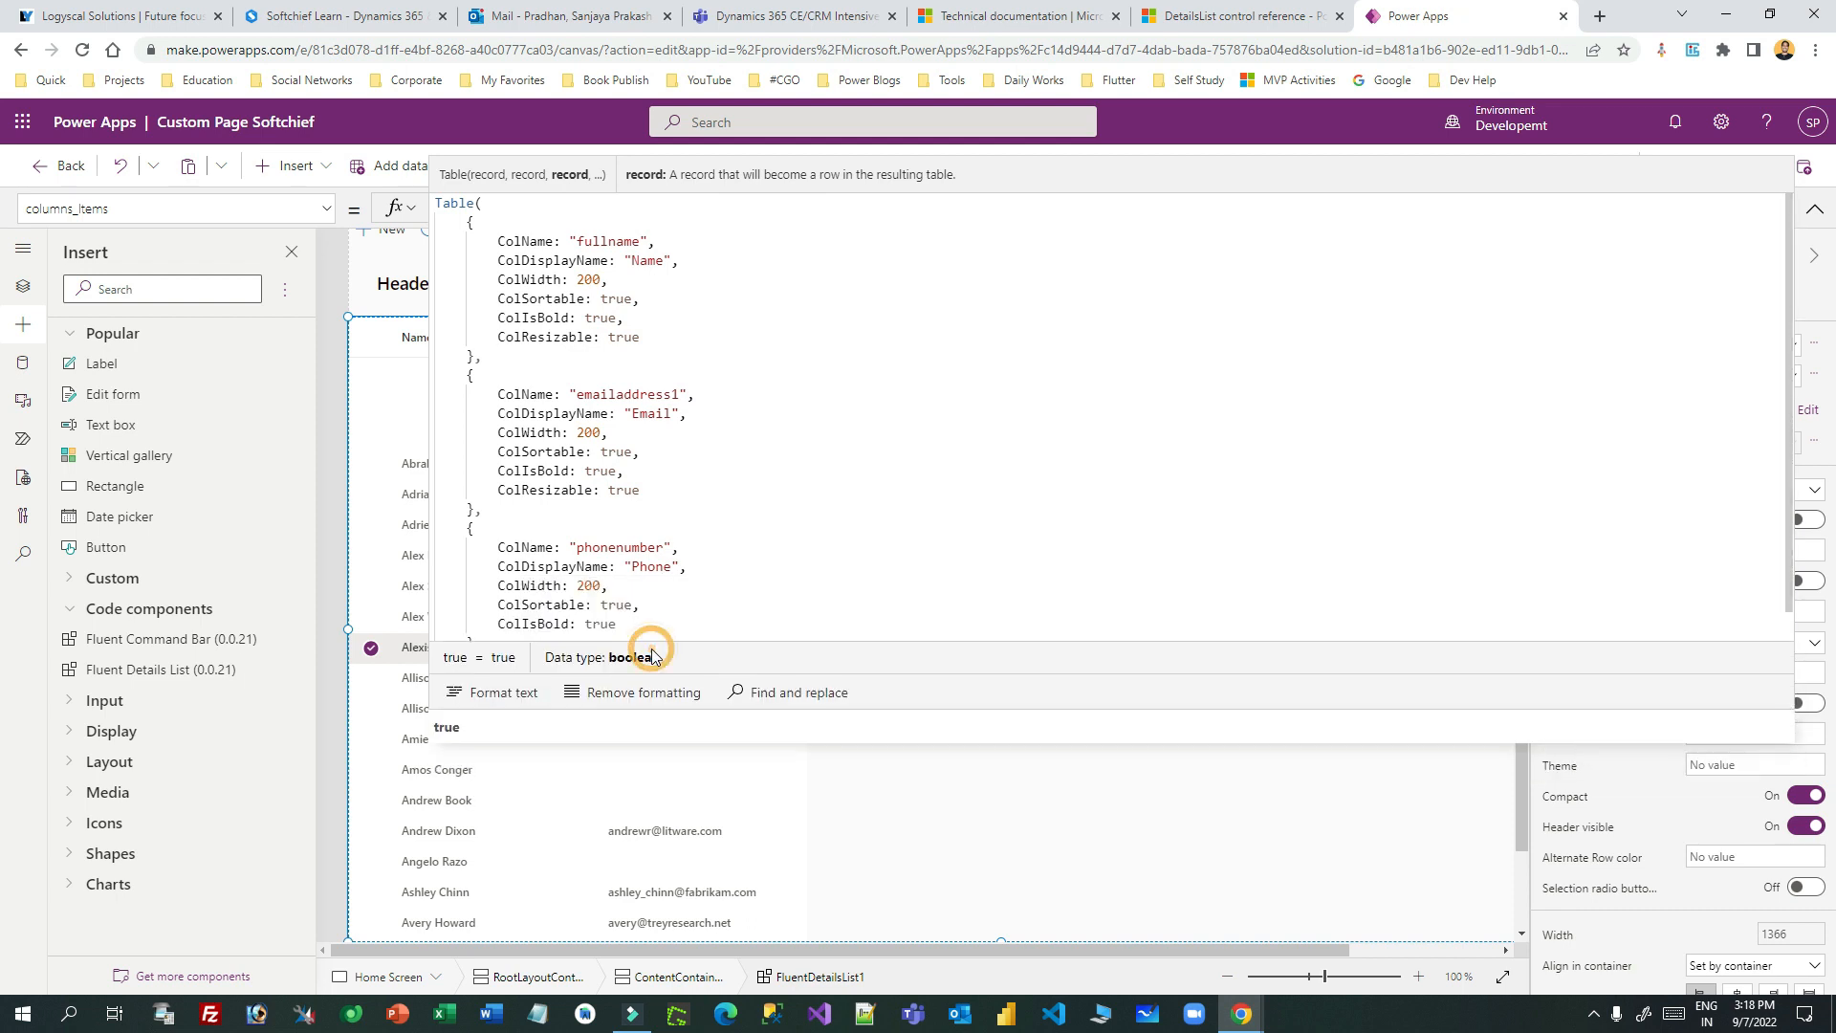
- Change the Phone column's field from phonenumber to telephone1 and collapse the formula bar
double_click(625, 550)
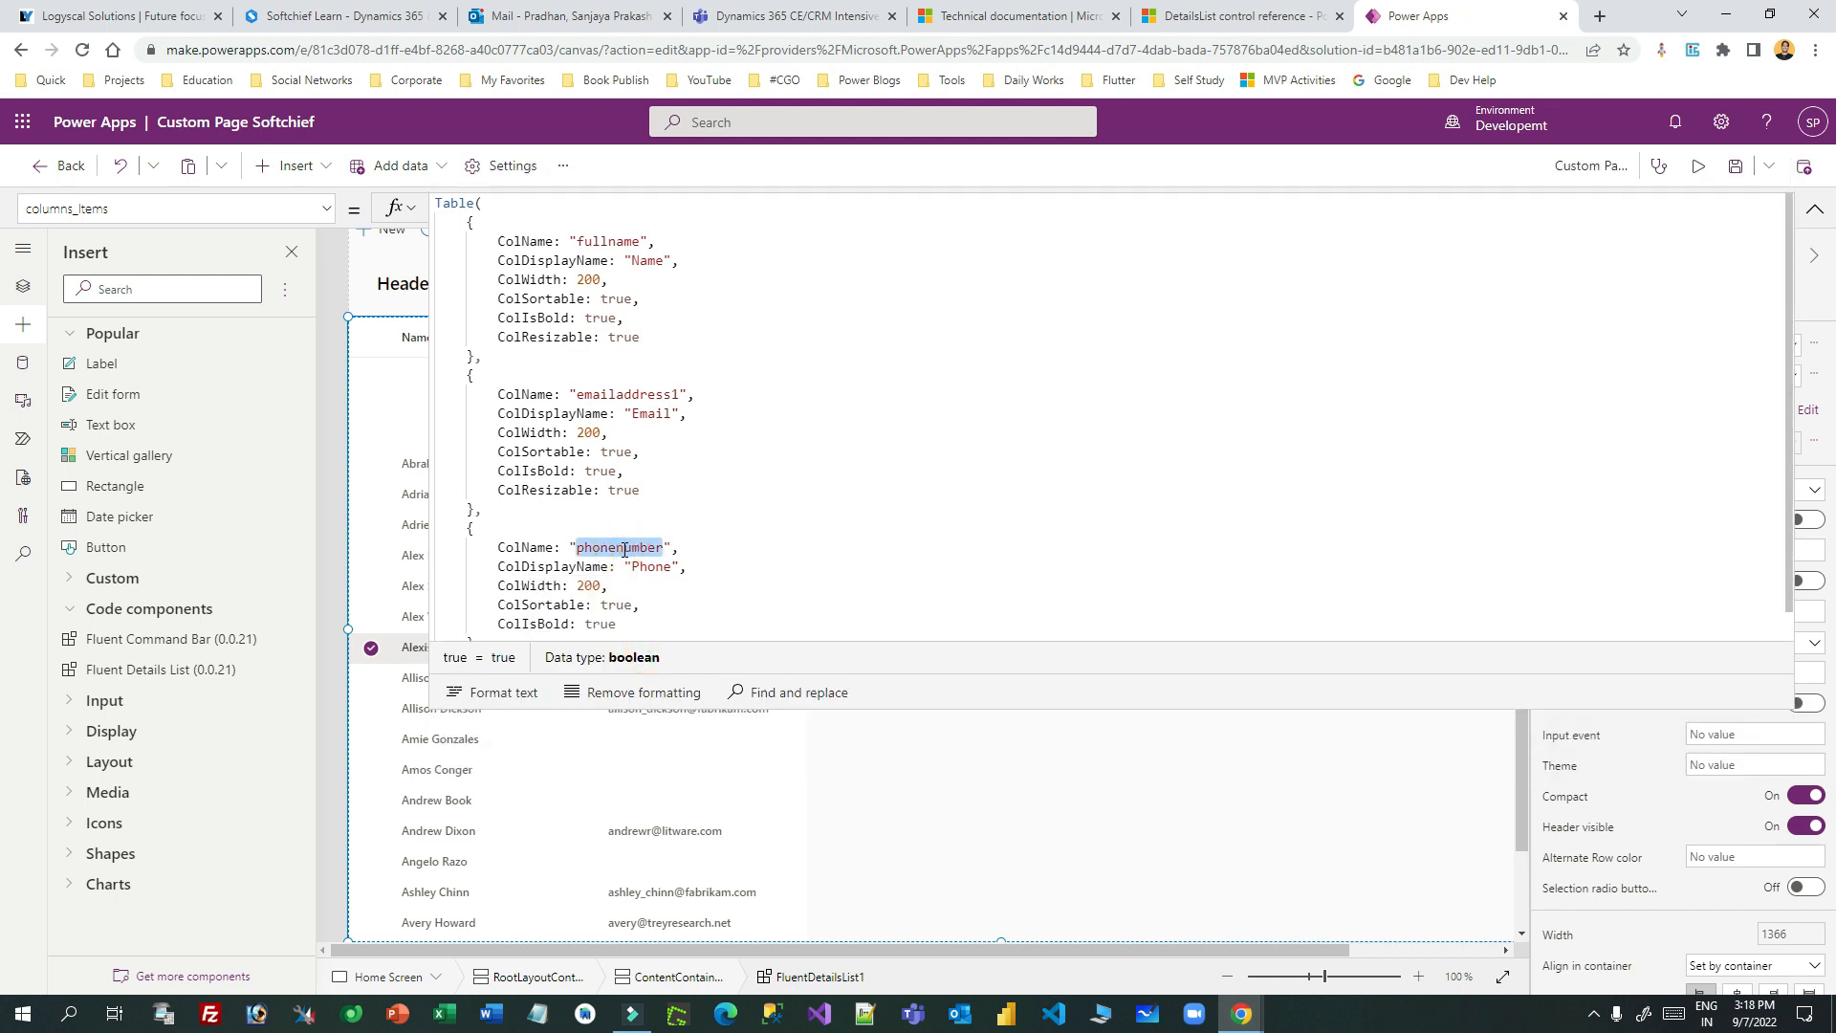
text(teleph)
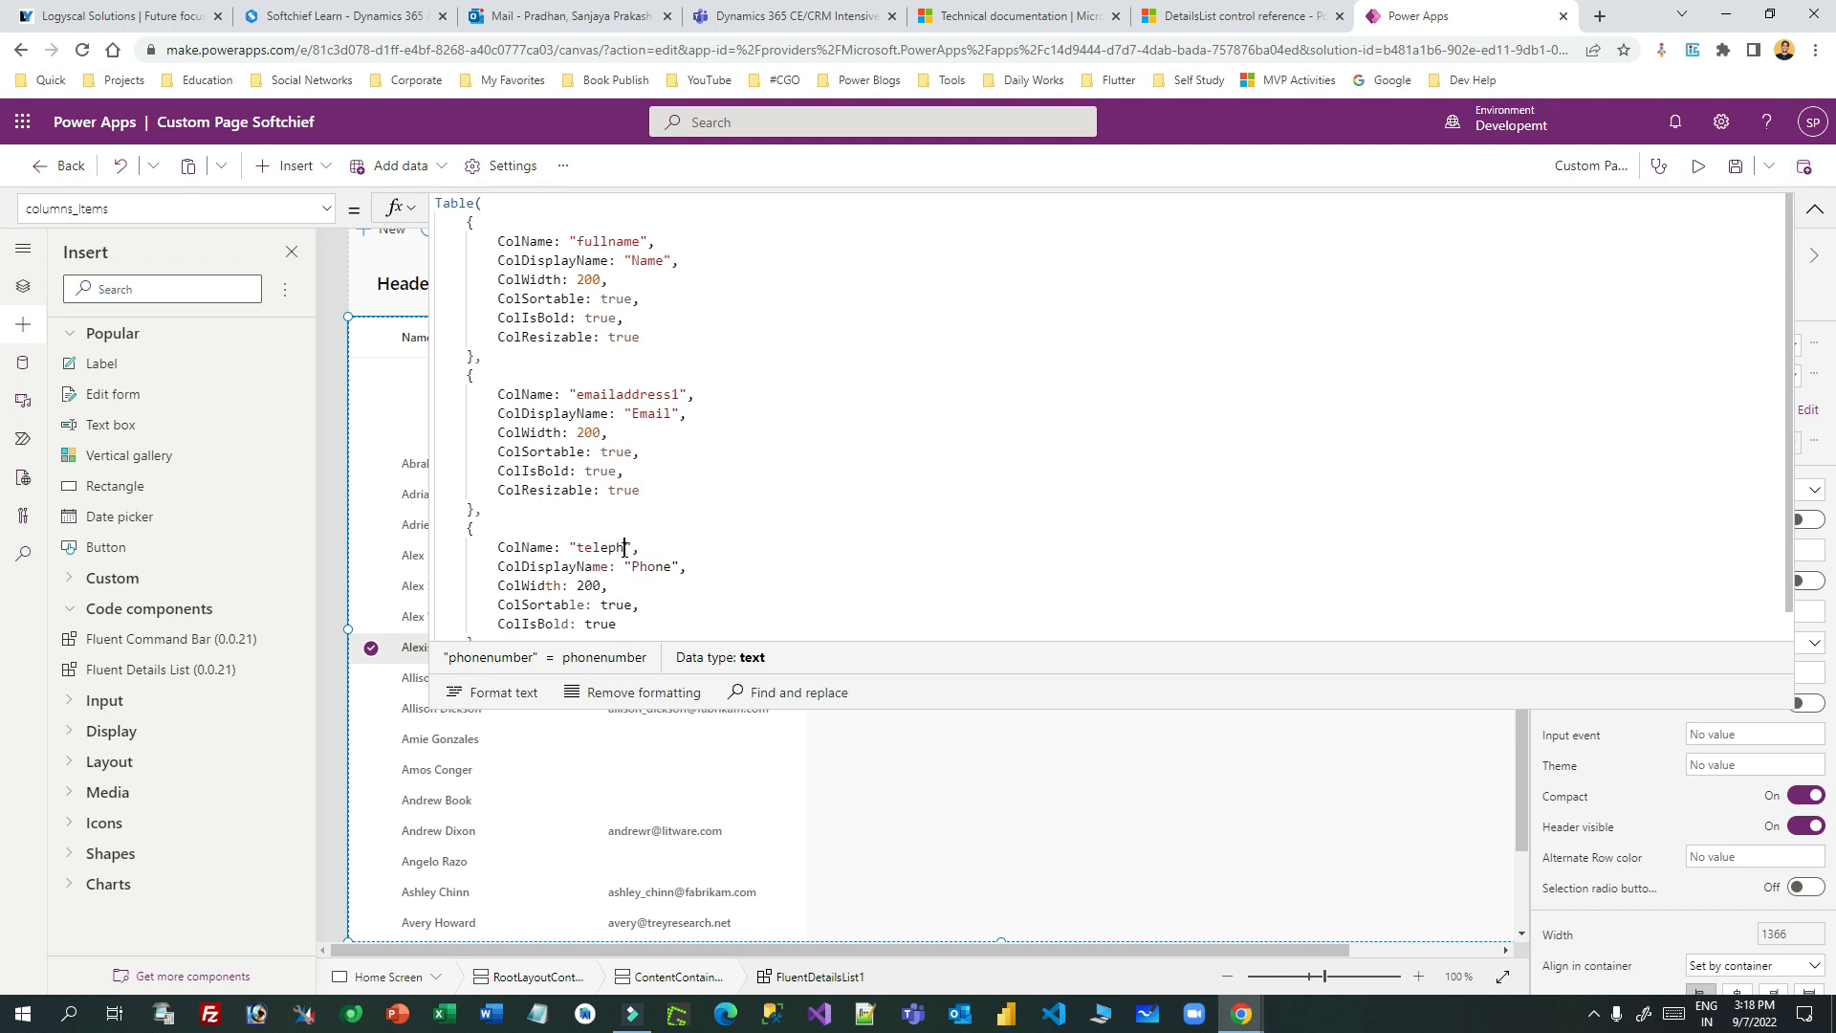
text(one1)
click(673, 550)
drag(912, 706, 913, 166)
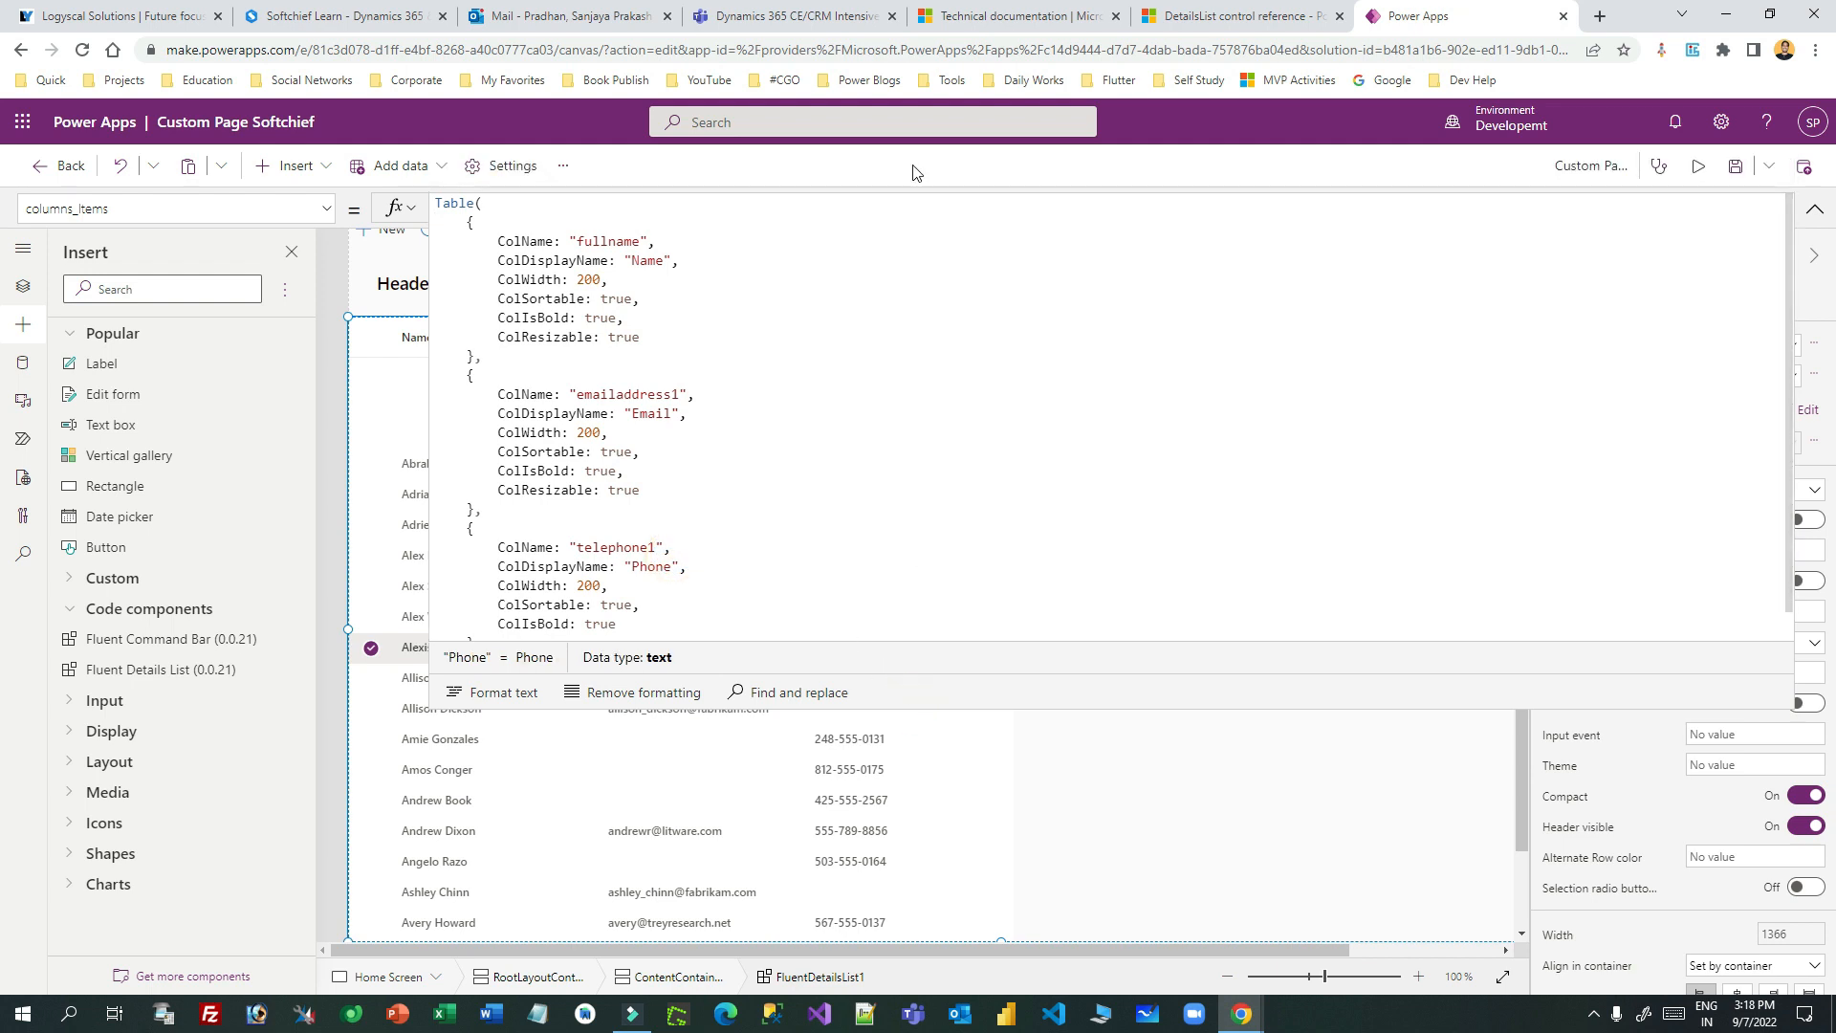
drag(1017, 697, 1028, 170)
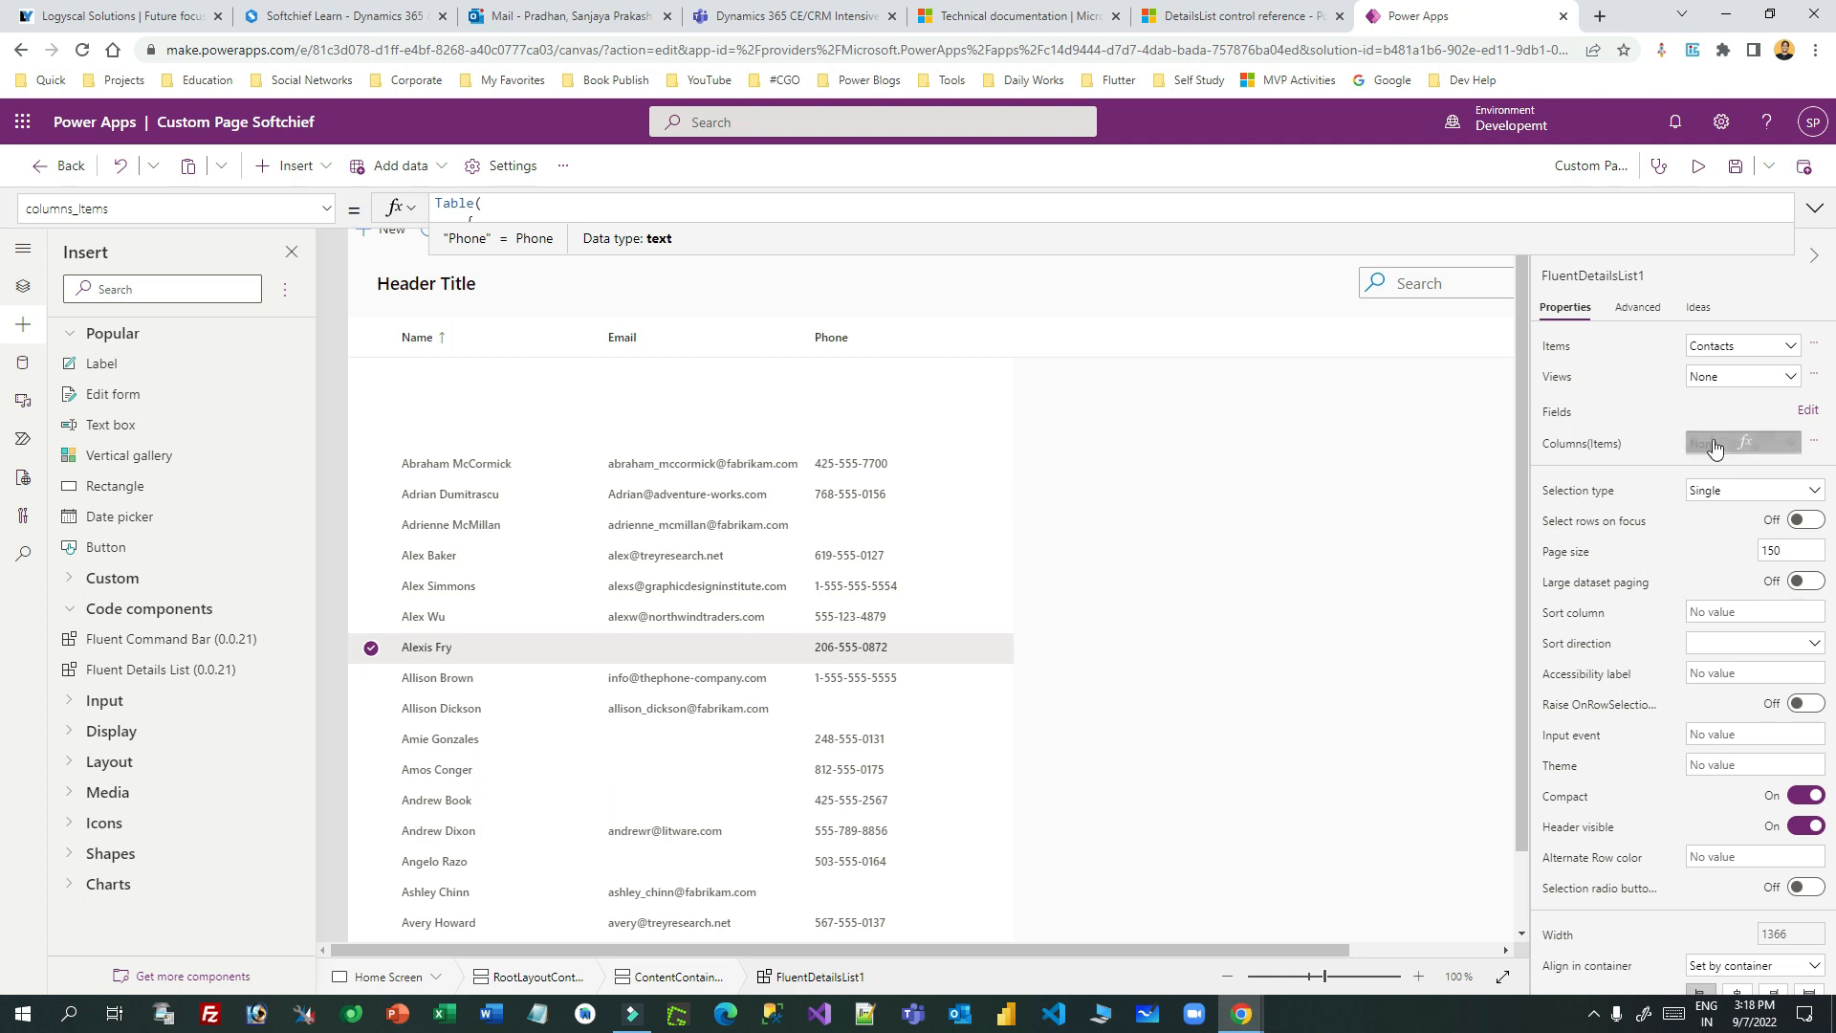
- Open the list's data fields and expand Business Phone (telephone1) and Birthday (birthdate)
click(1808, 412)
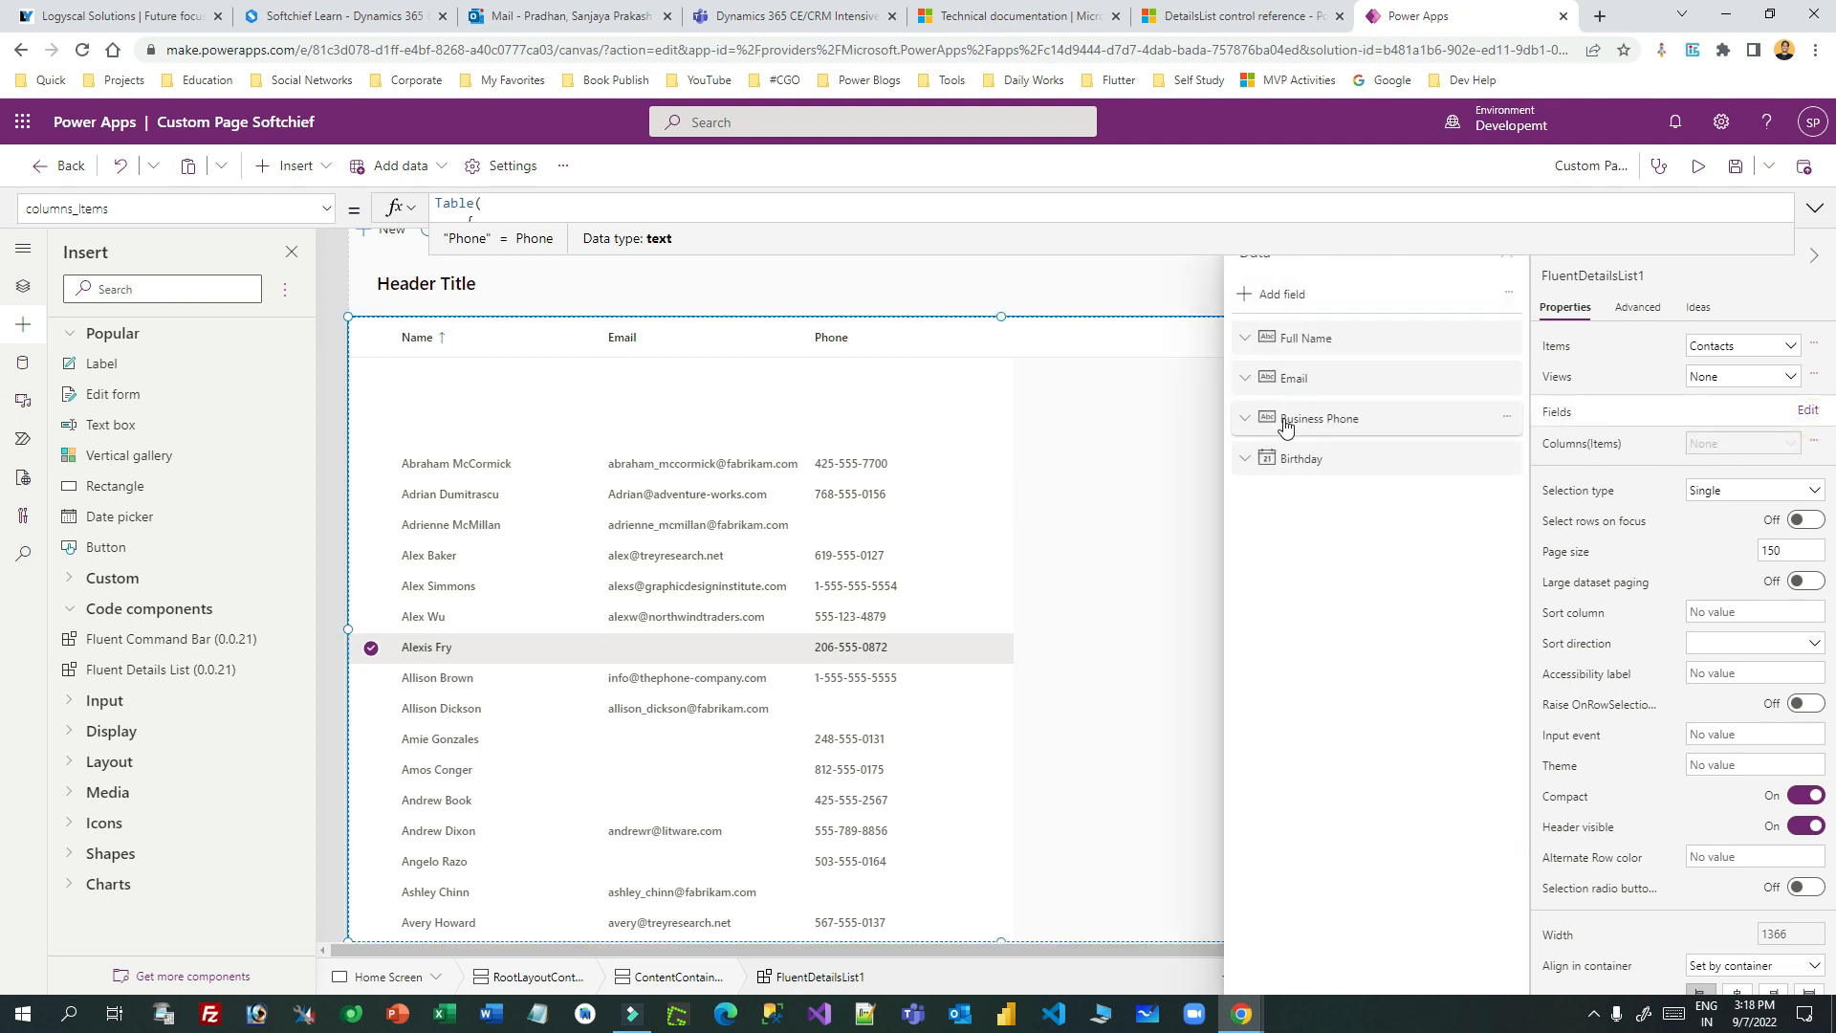
click(1243, 421)
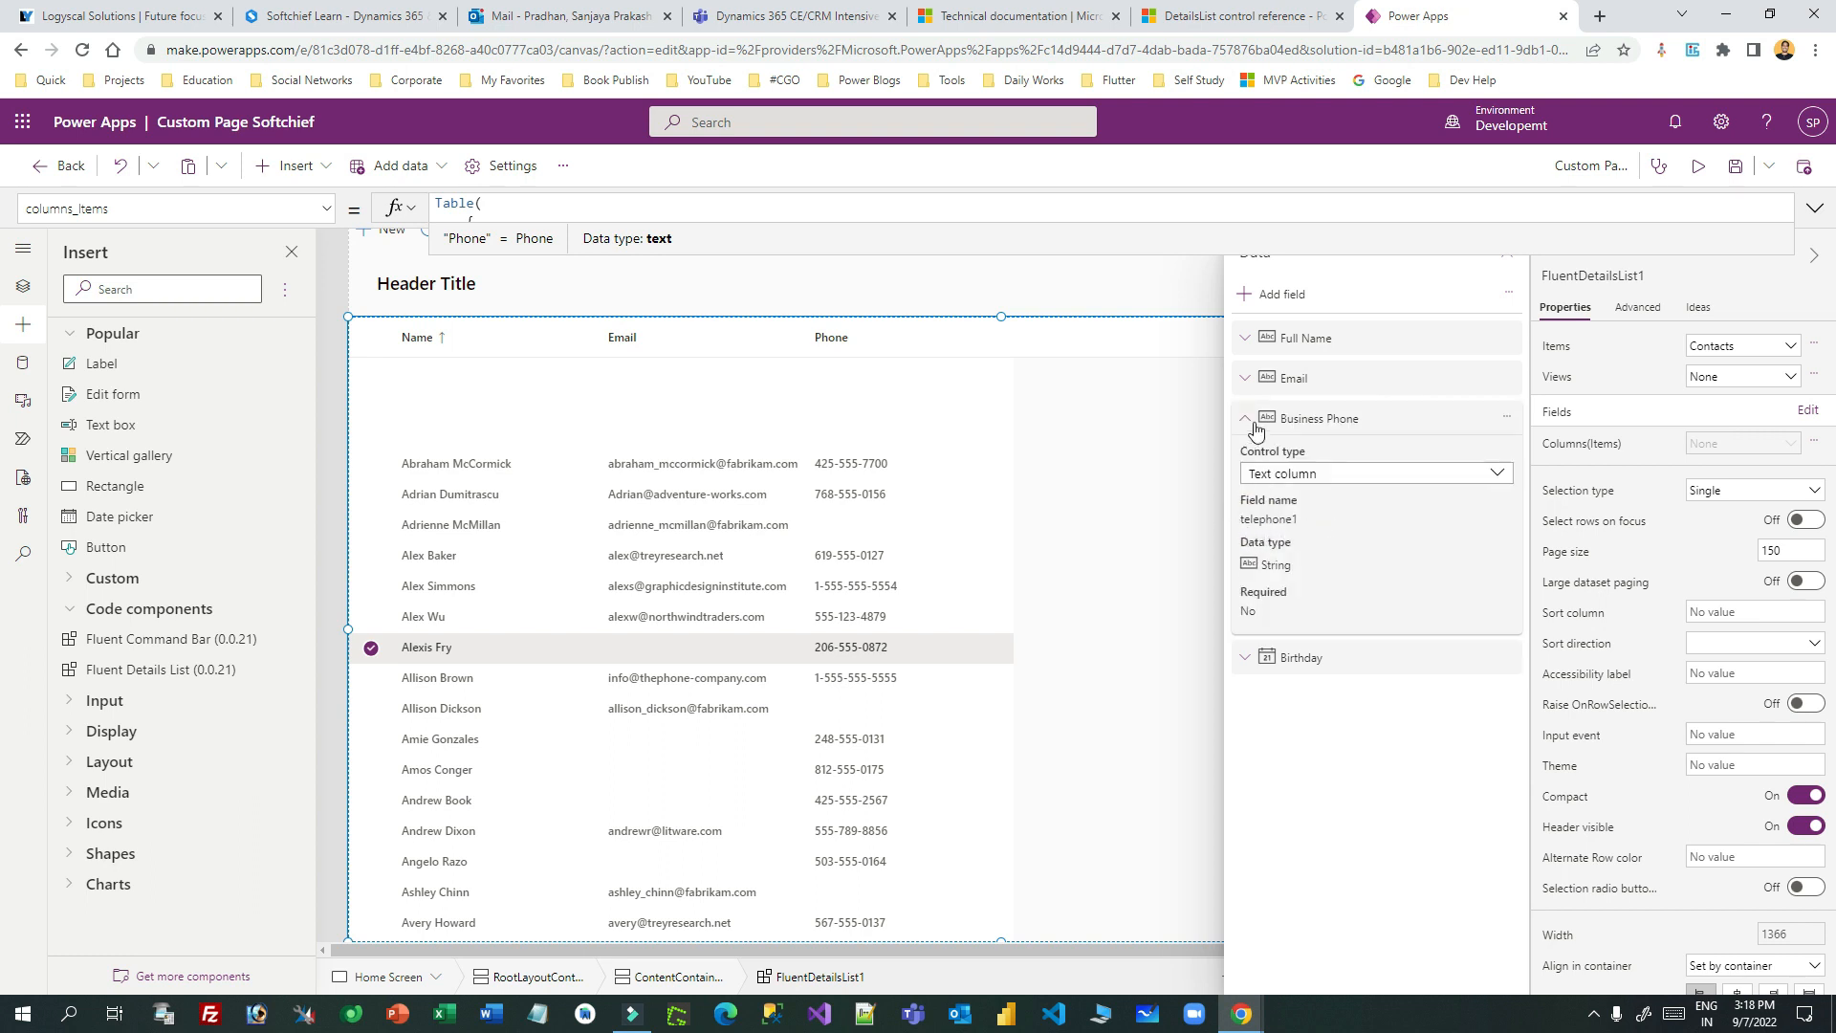
click(1245, 657)
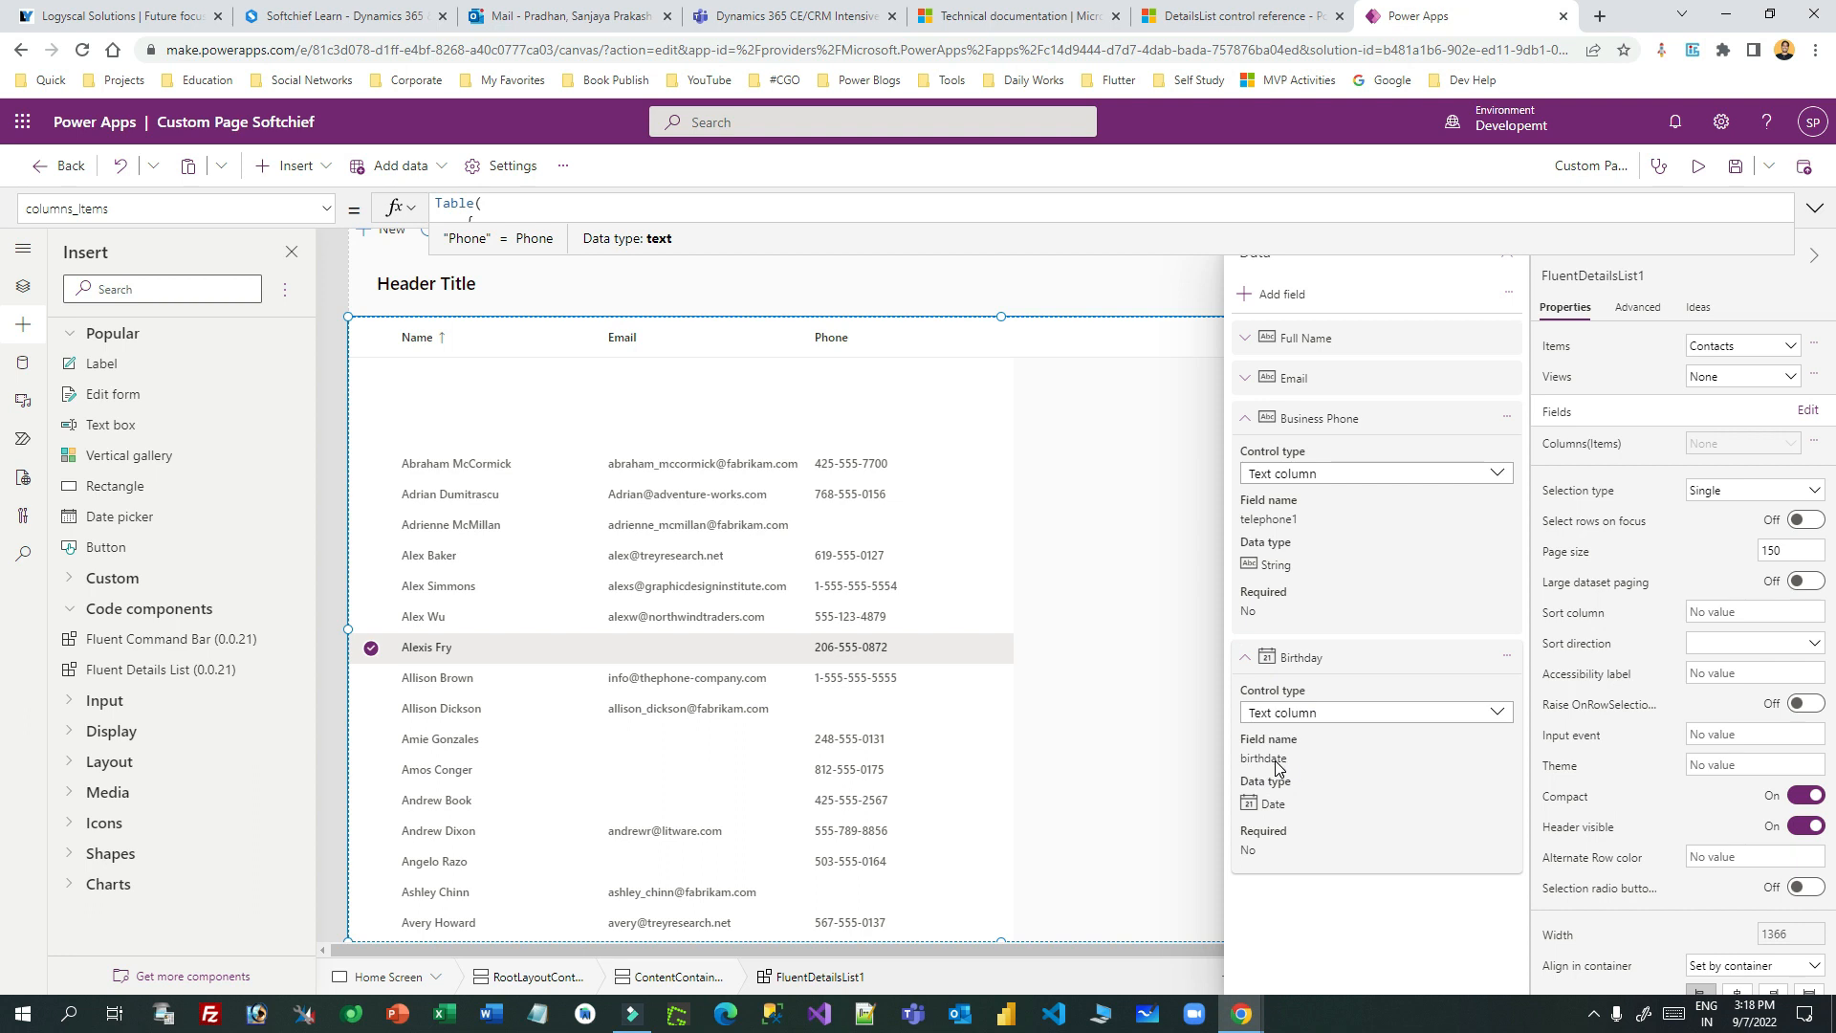
click(508, 222)
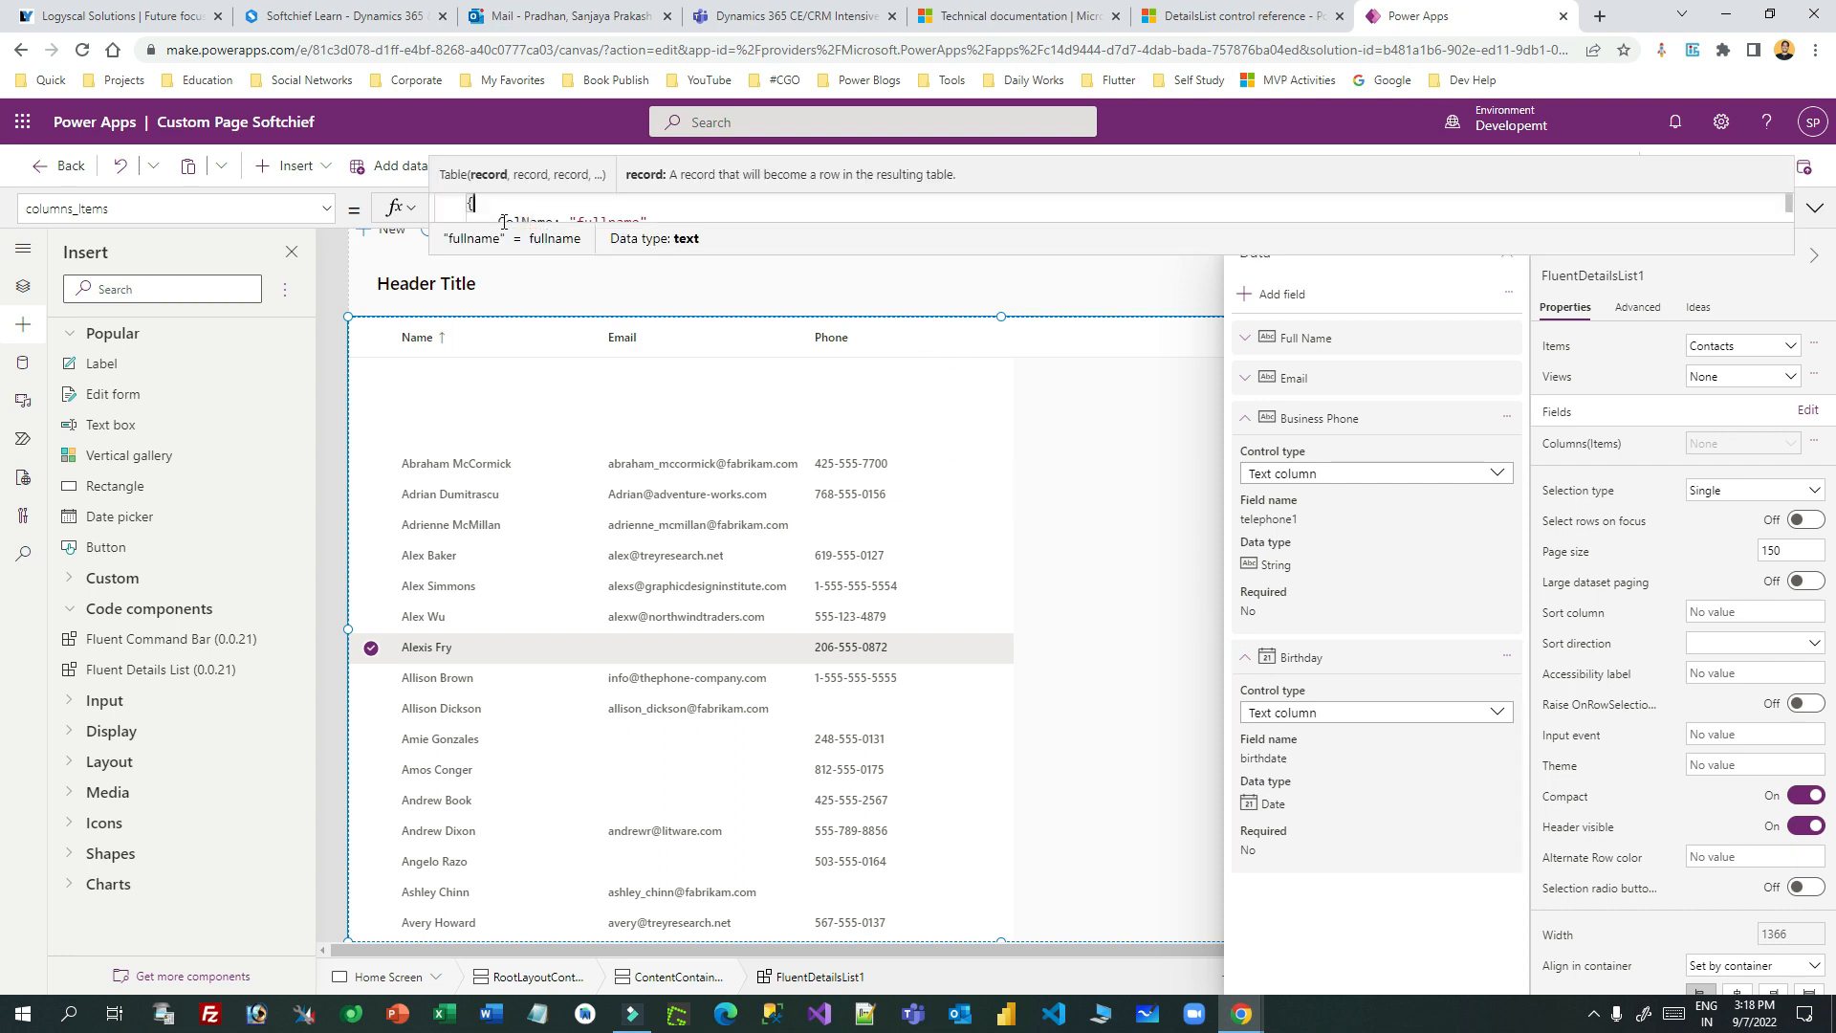
- Expand the columns formula and paste a copy of the Phone record after a comma
click(500, 207)
click(554, 320)
drag(517, 225, 453, 932)
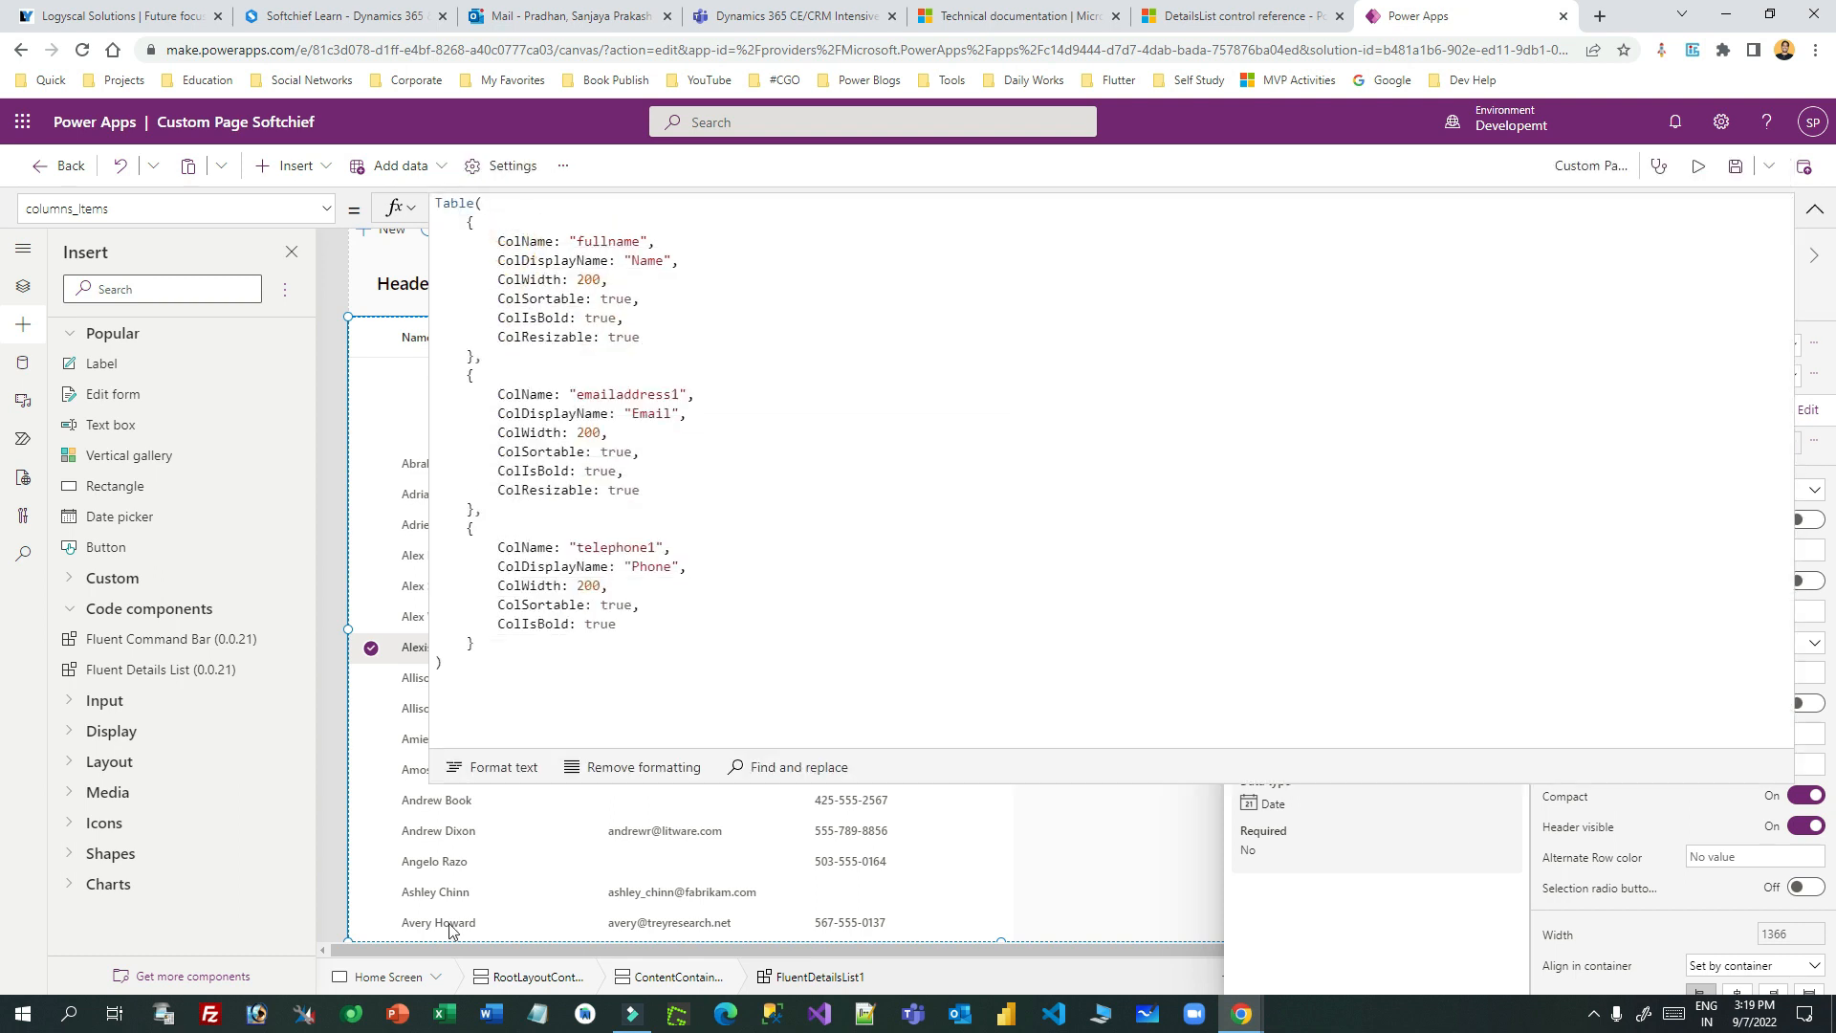
drag(480, 642, 459, 532)
click(492, 643)
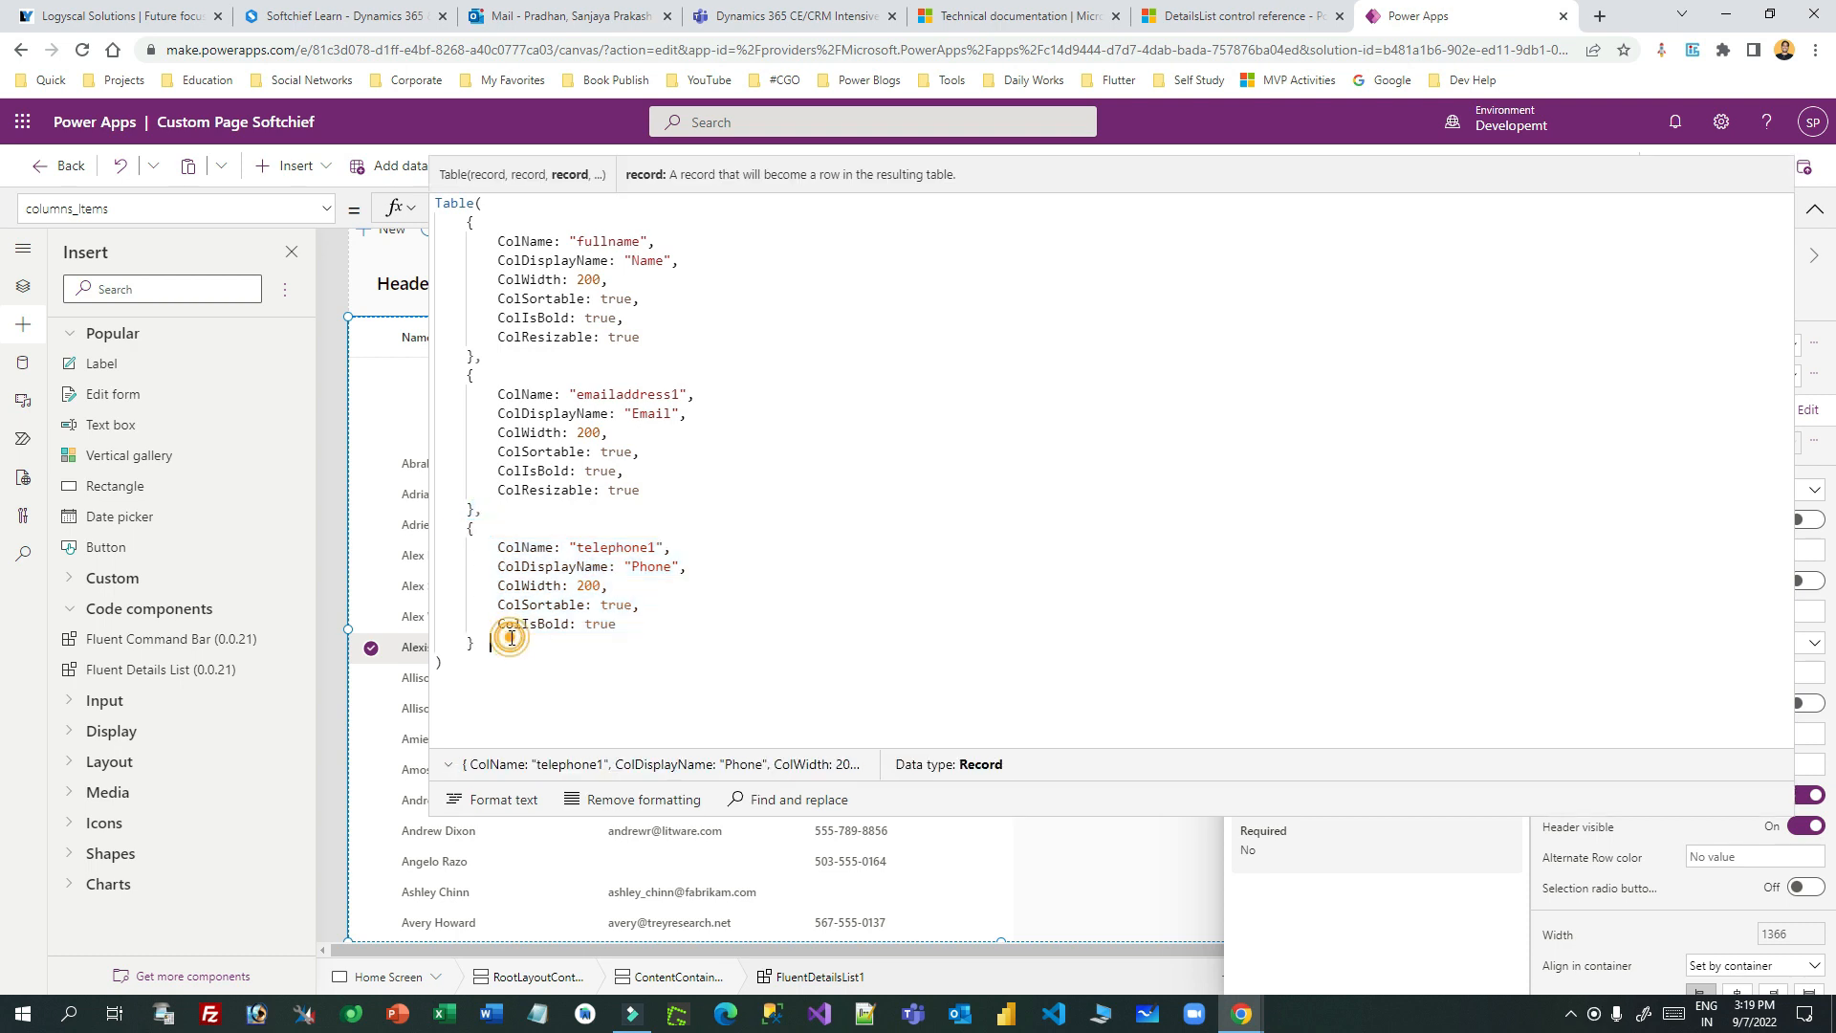
text(,)
key(Return)
key(ctrl+v)
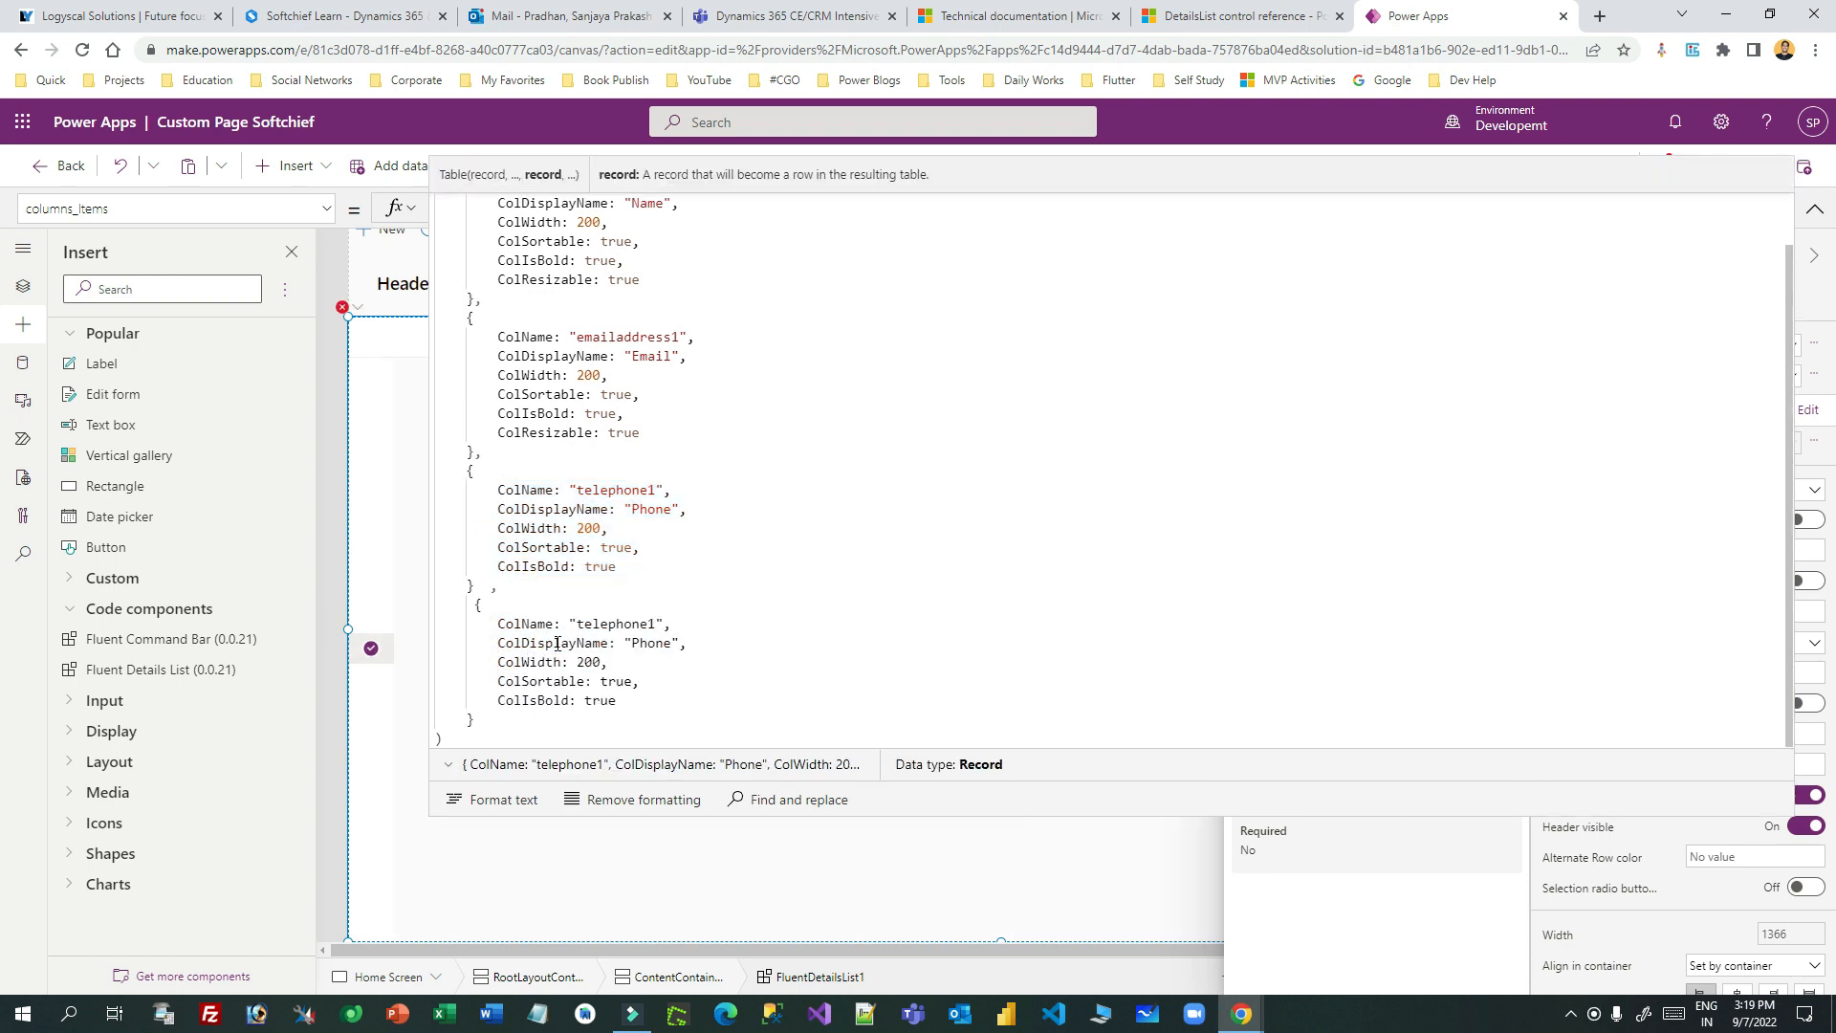
- Set the new record's ColName to birthdate and display name to Birthdate, then close the Data panel
double_click(633, 624)
text(b)
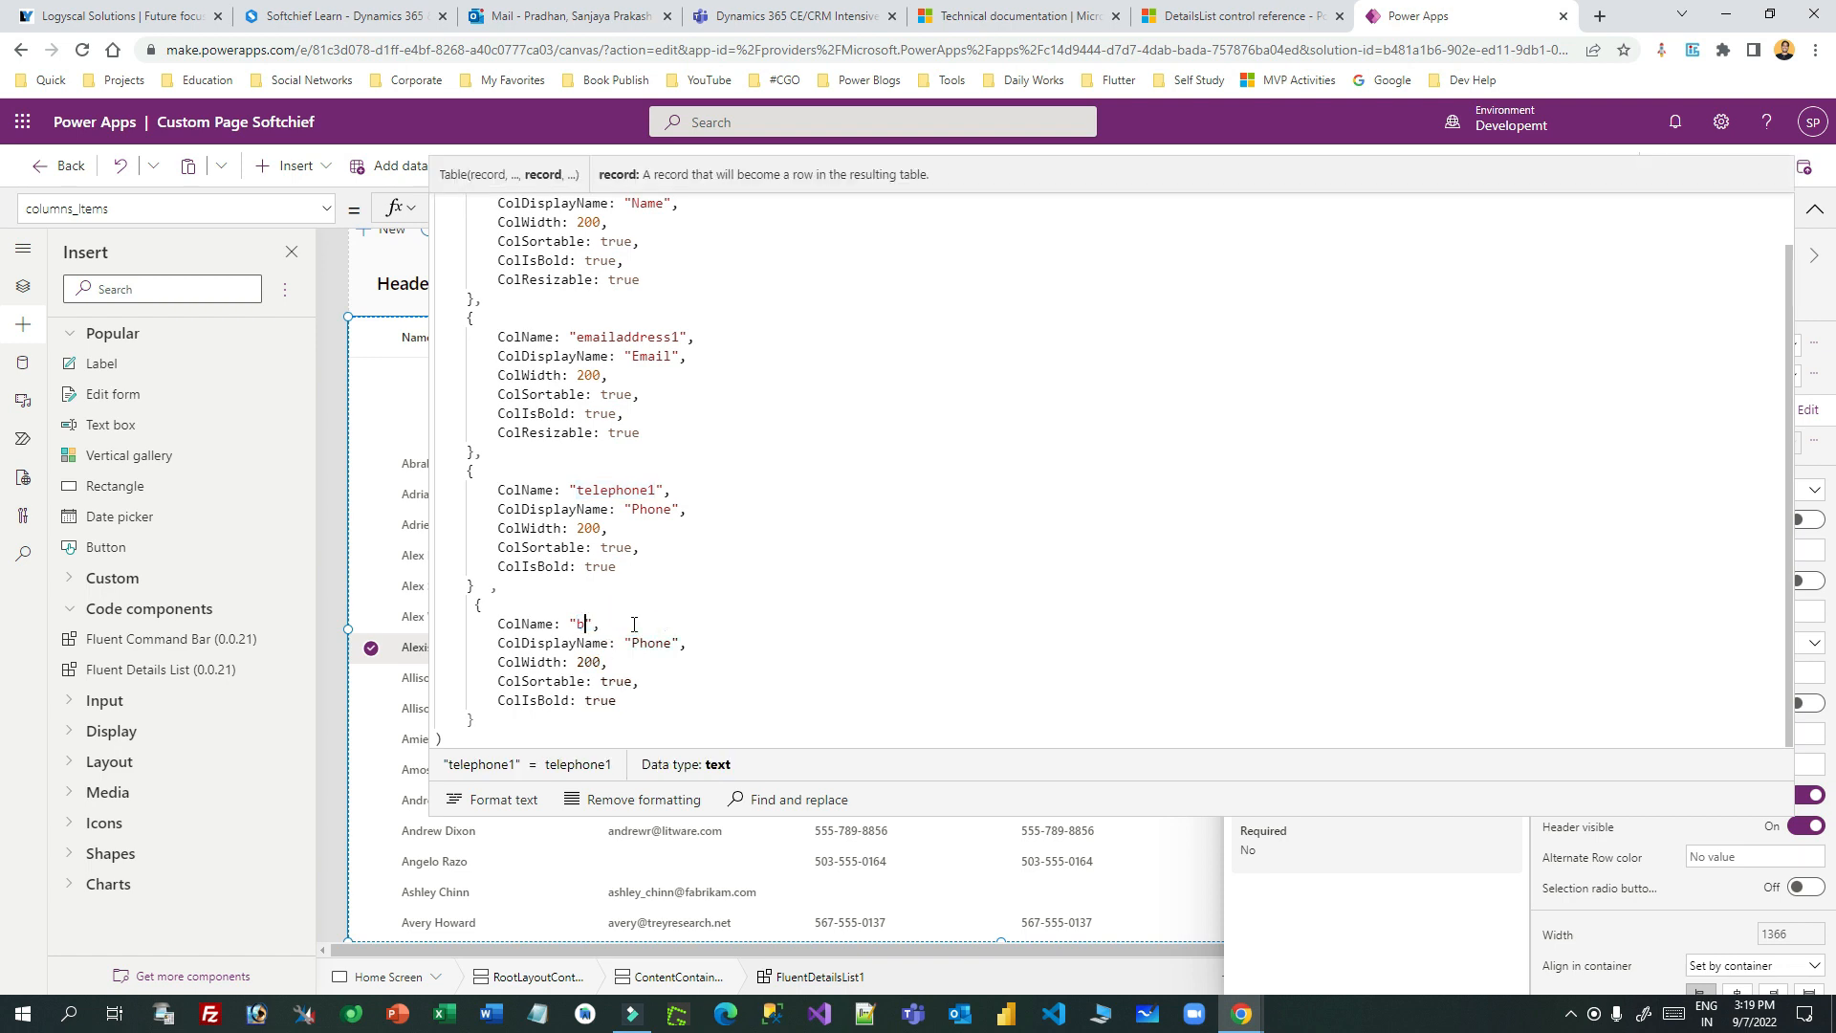
text(irthdate)
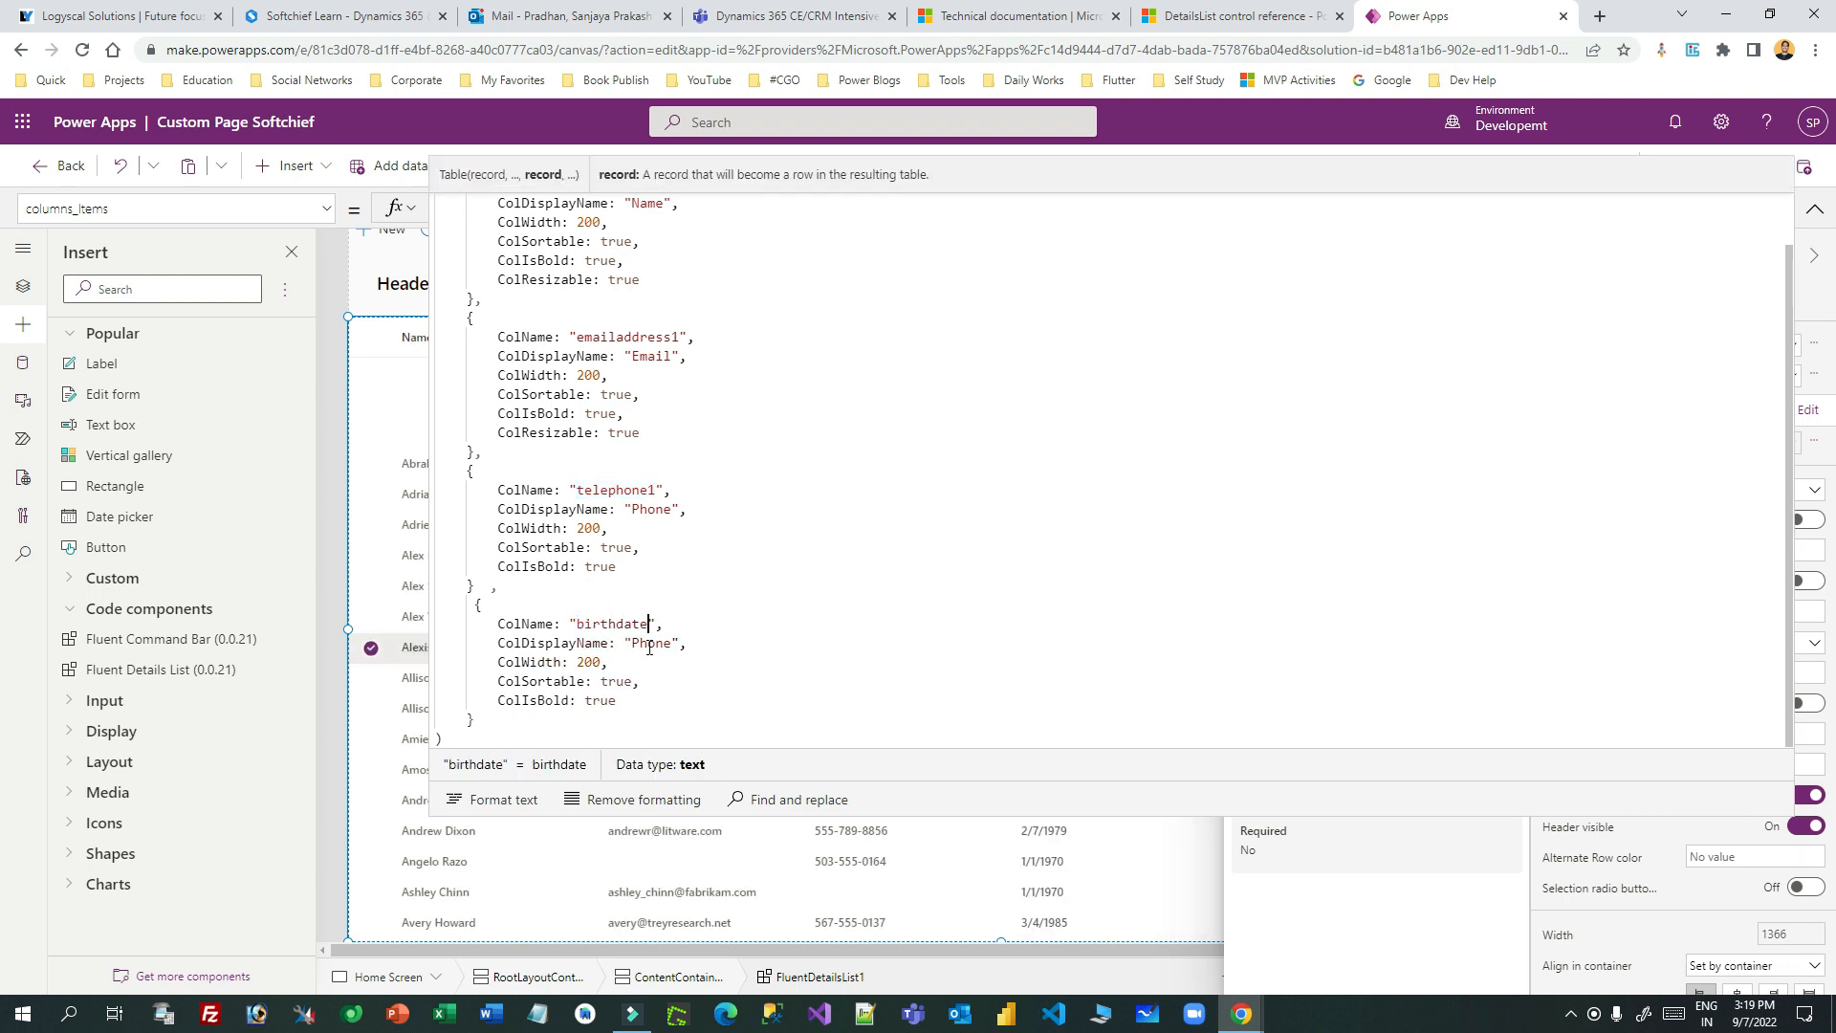
double_click(650, 641)
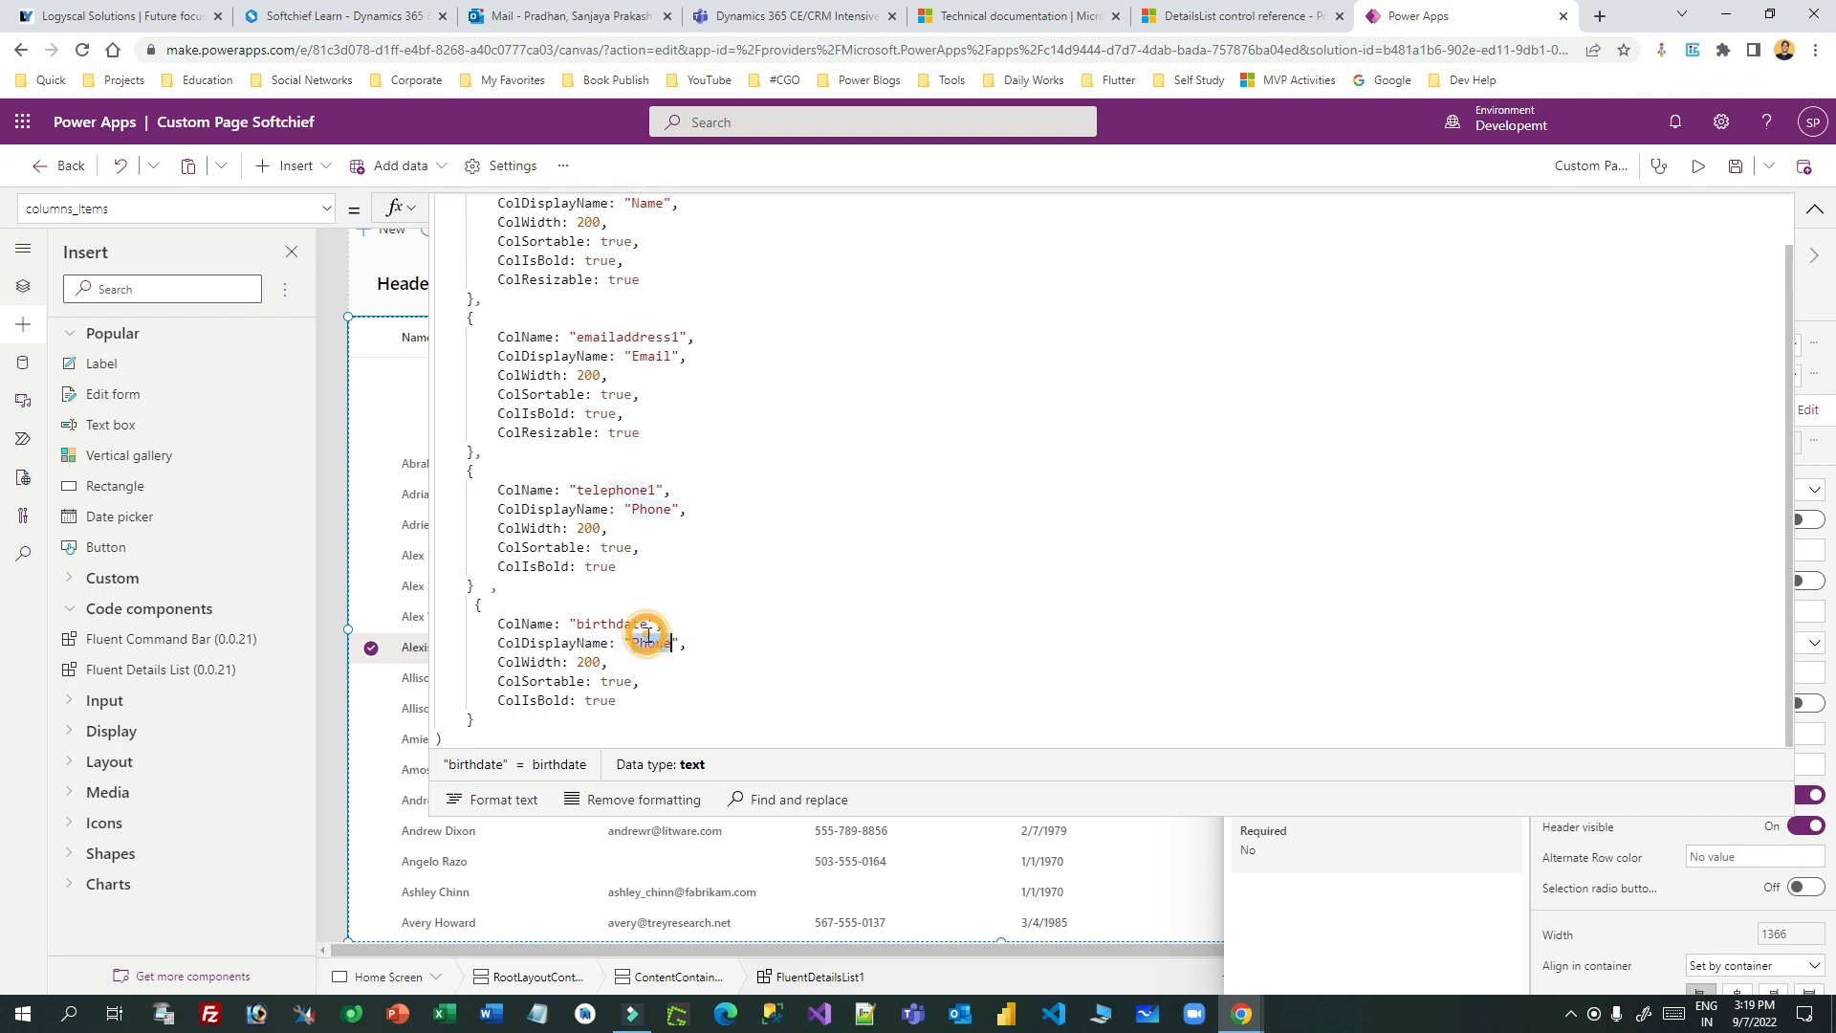
text(Birt)
text(hdat)
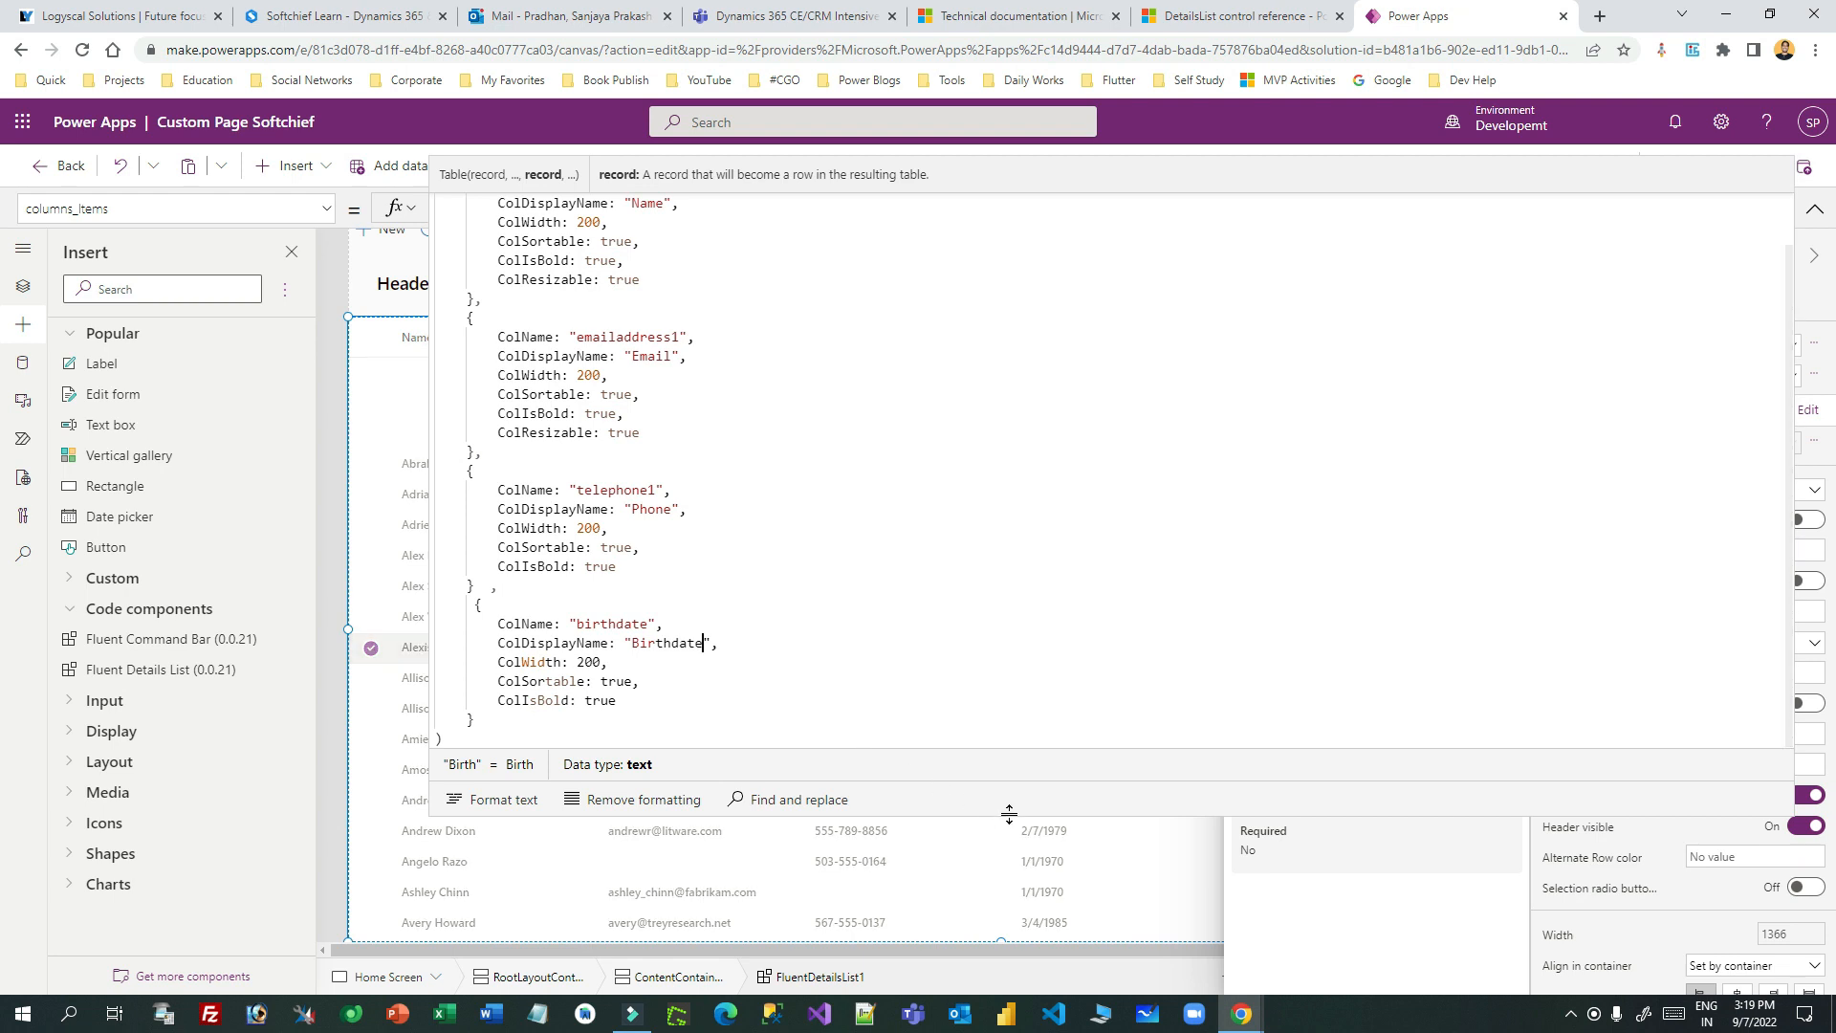
drag(1010, 815, 1024, 139)
mouse_move(1049, 253)
mouse_down()
mouse_move(1045, 289)
mouse_move(1039, 226)
mouse_up()
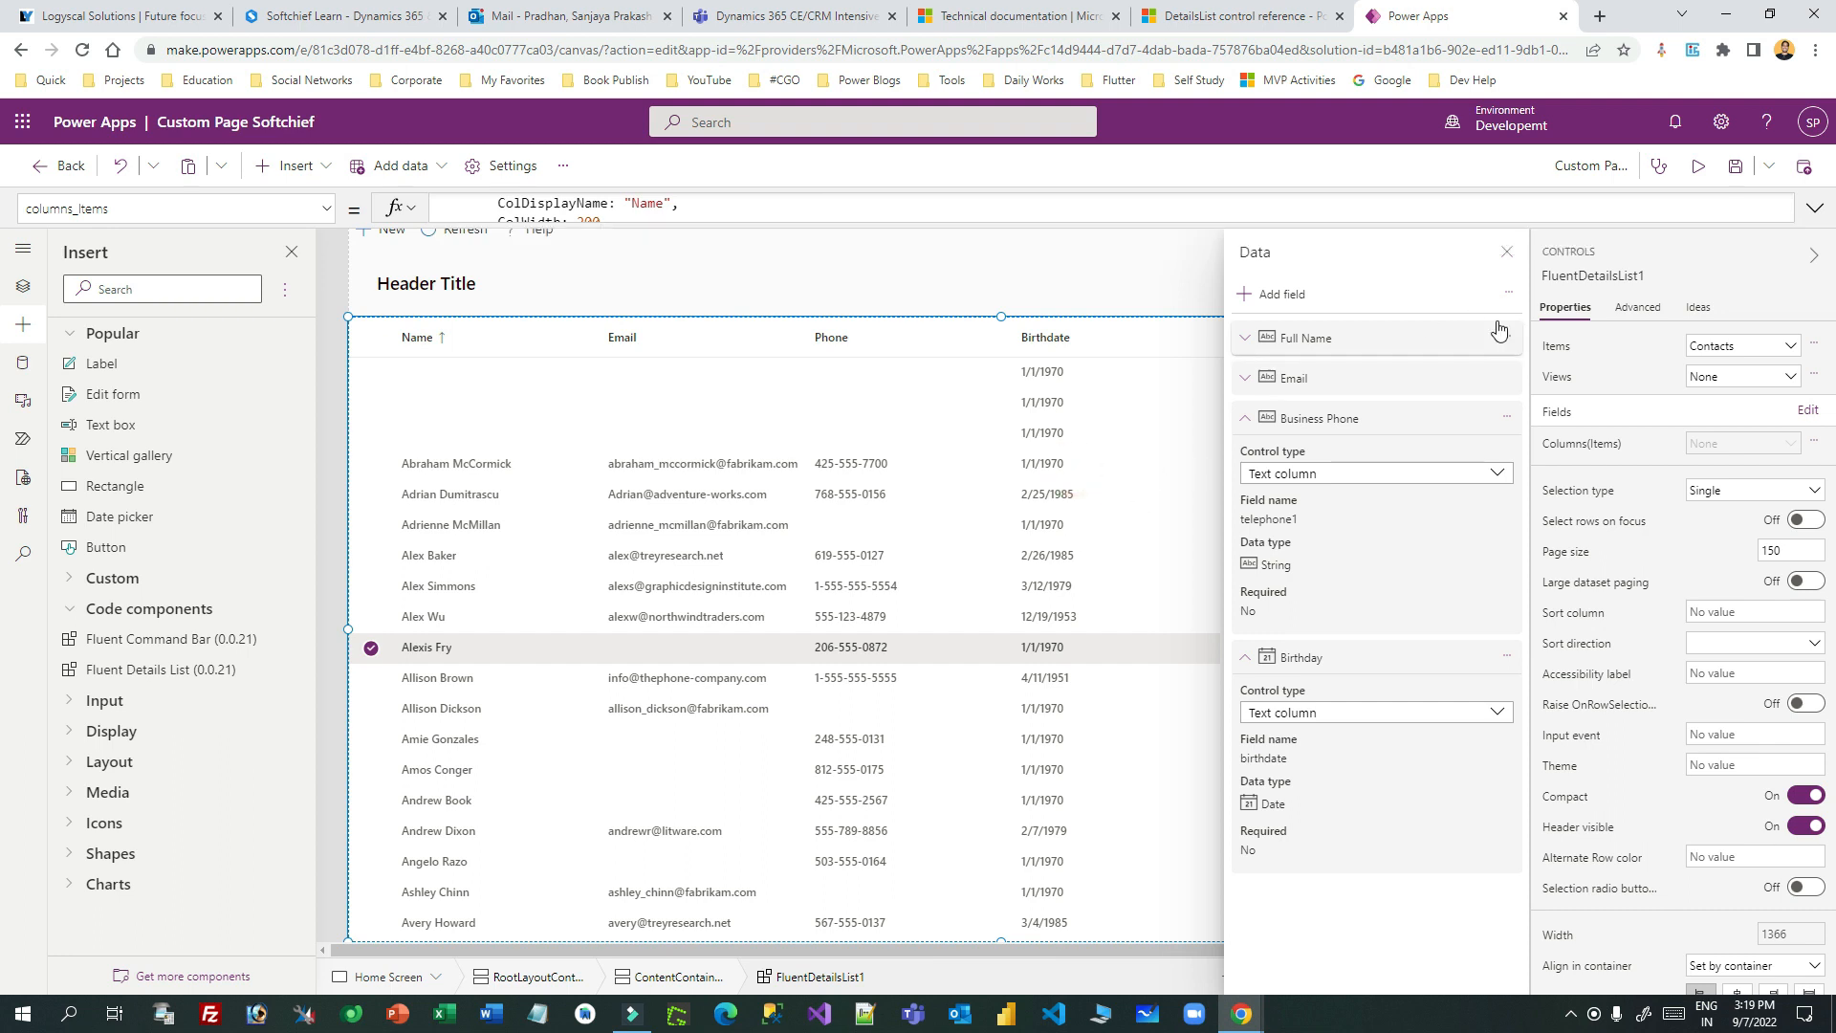
click(1509, 254)
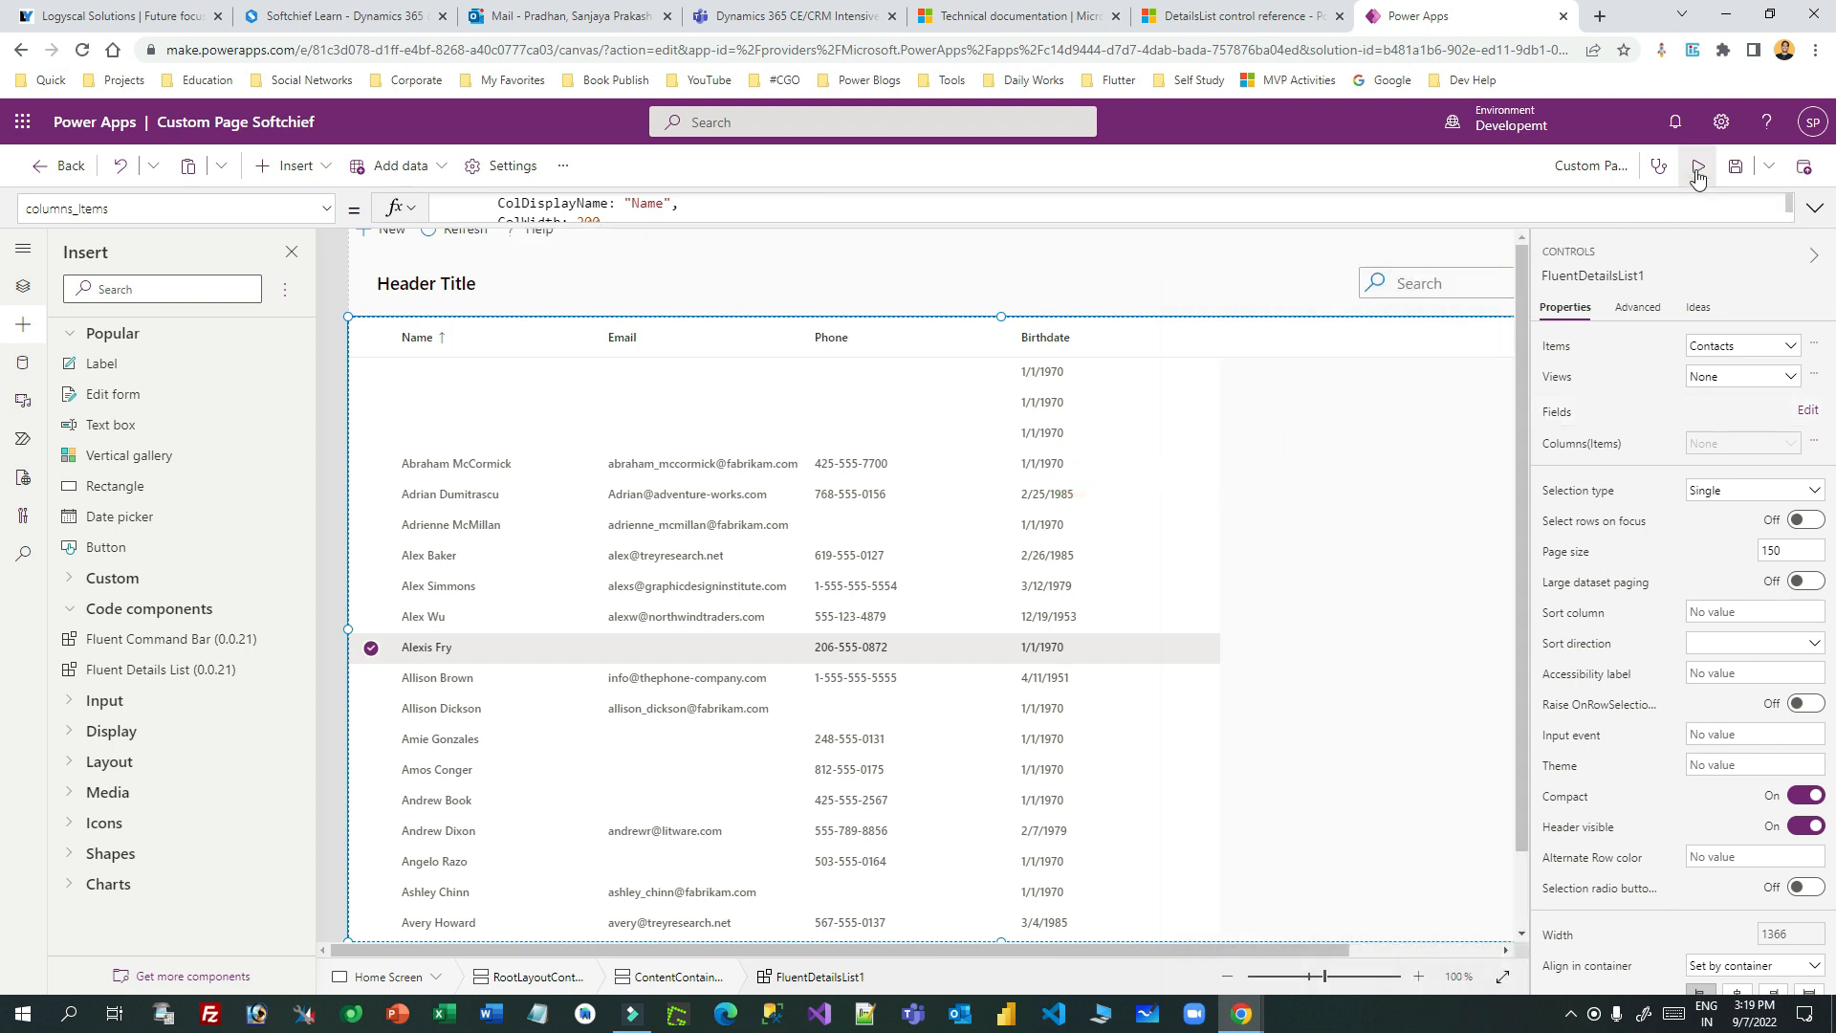
click(1698, 165)
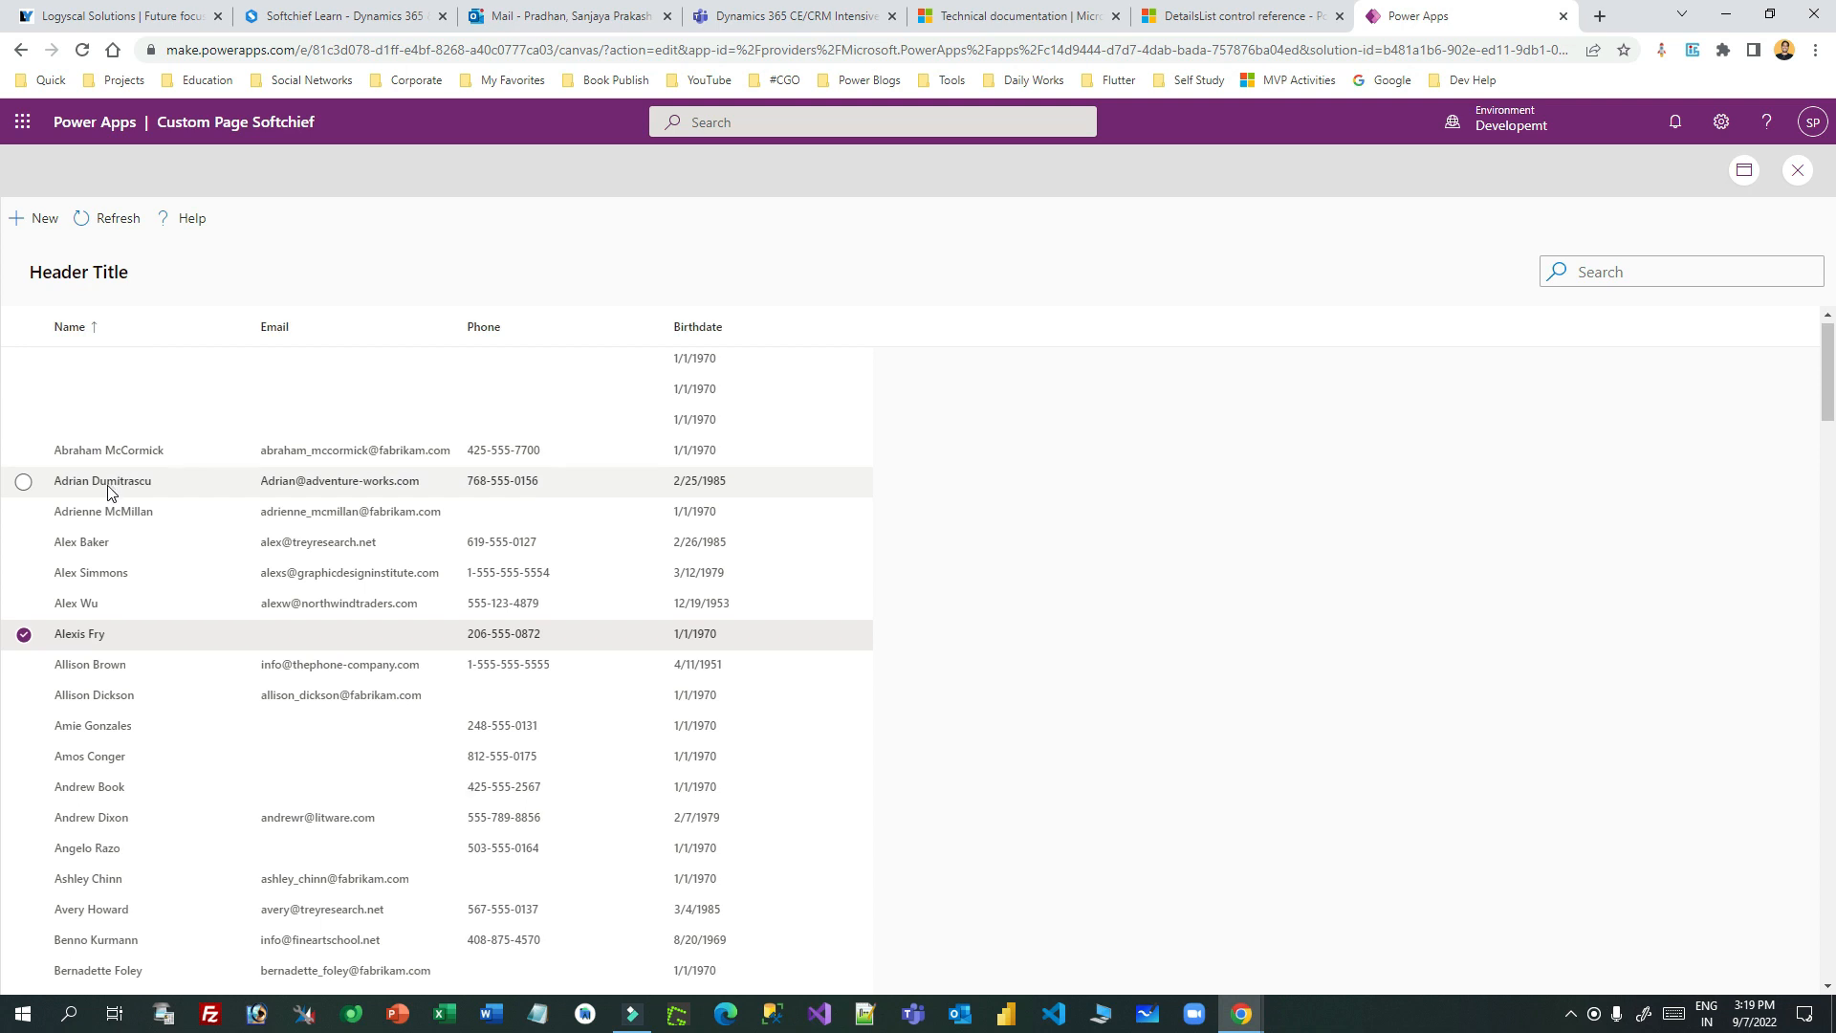
scroll(108, 473, down, 1)
scroll(173, 453, up, 1)
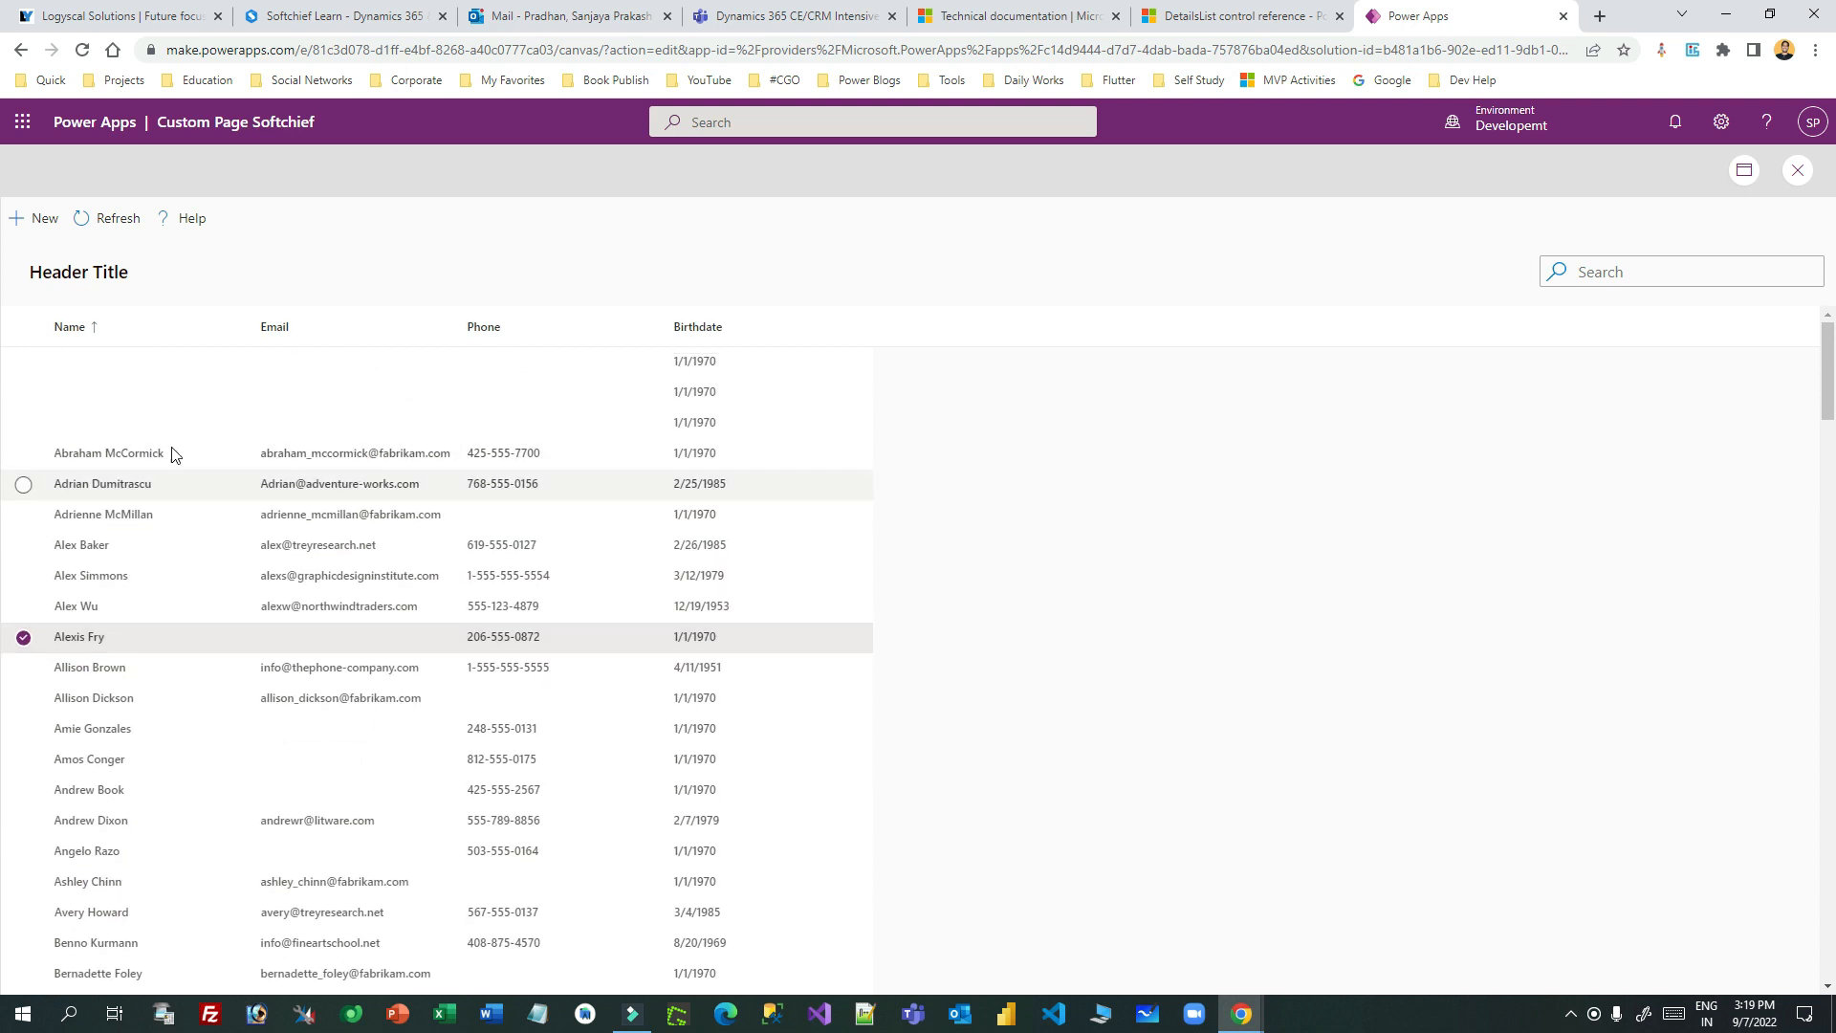
scroll(479, 488, down, 20)
click(376, 550)
scroll(375, 547, up, 6)
click(371, 539)
scroll(485, 486, up, 8)
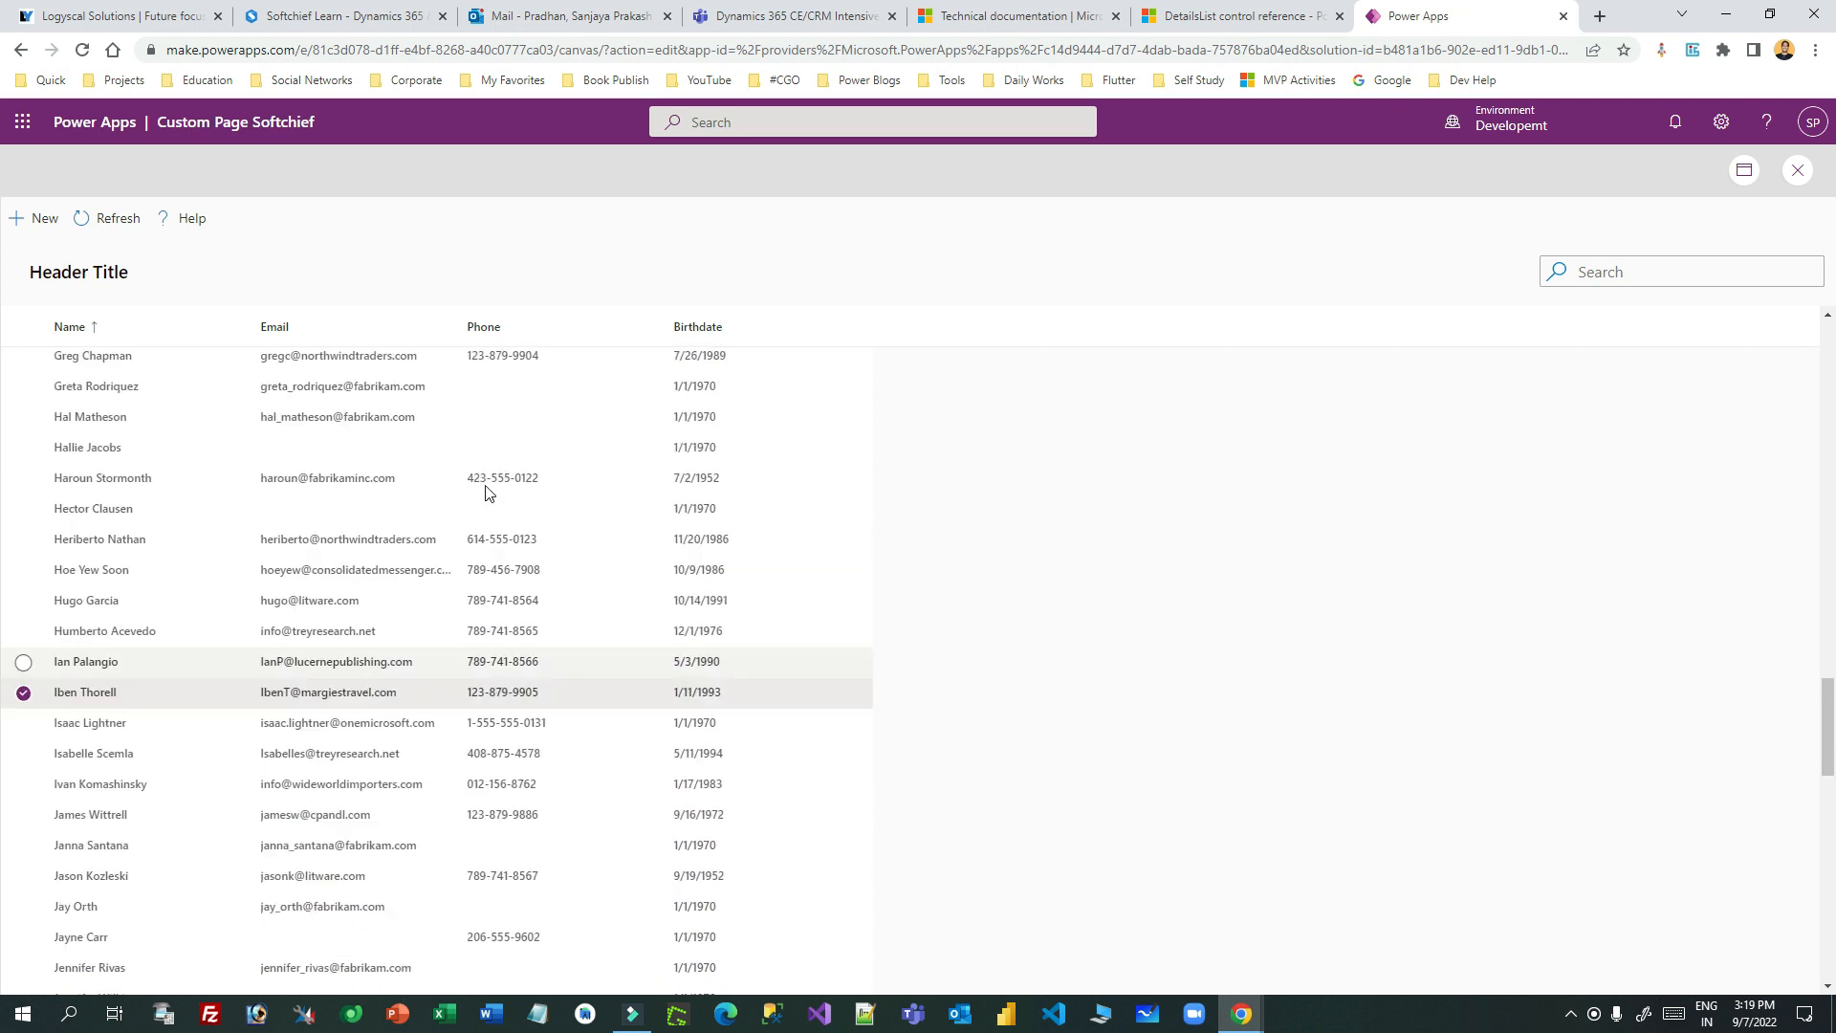
scroll(485, 490, up, 10)
click(487, 484)
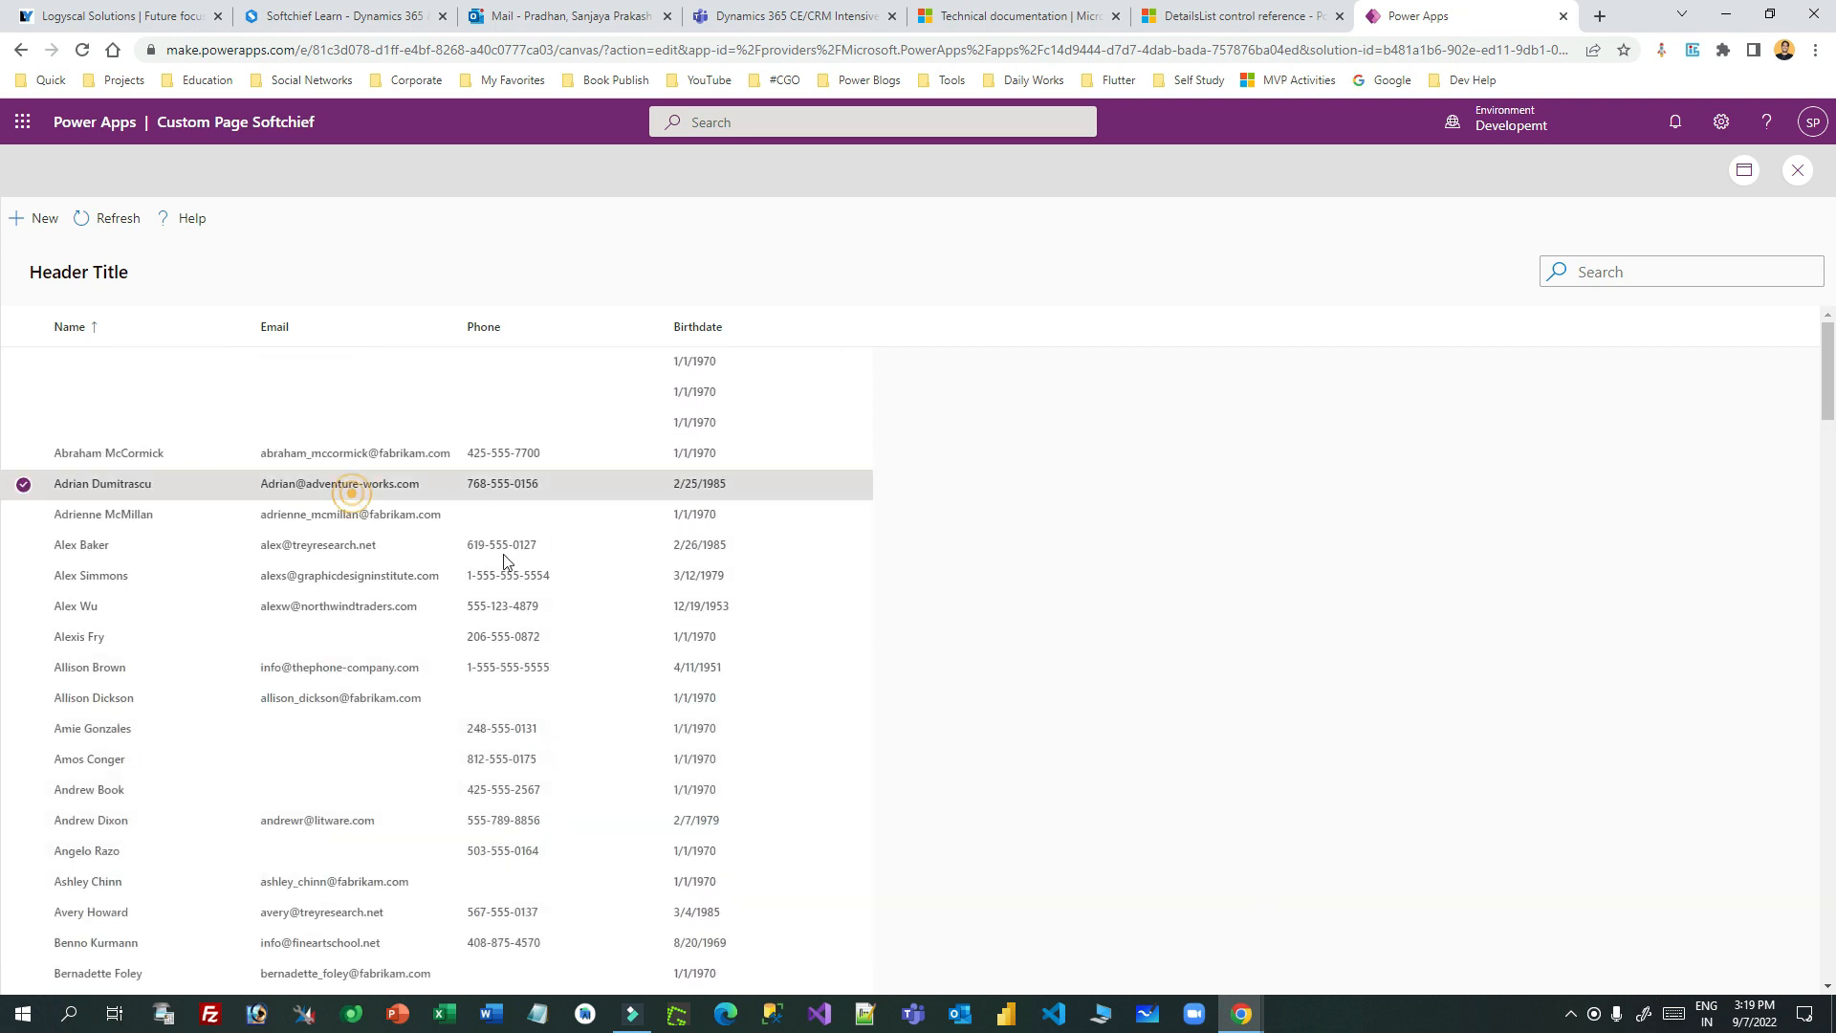
click(1795, 169)
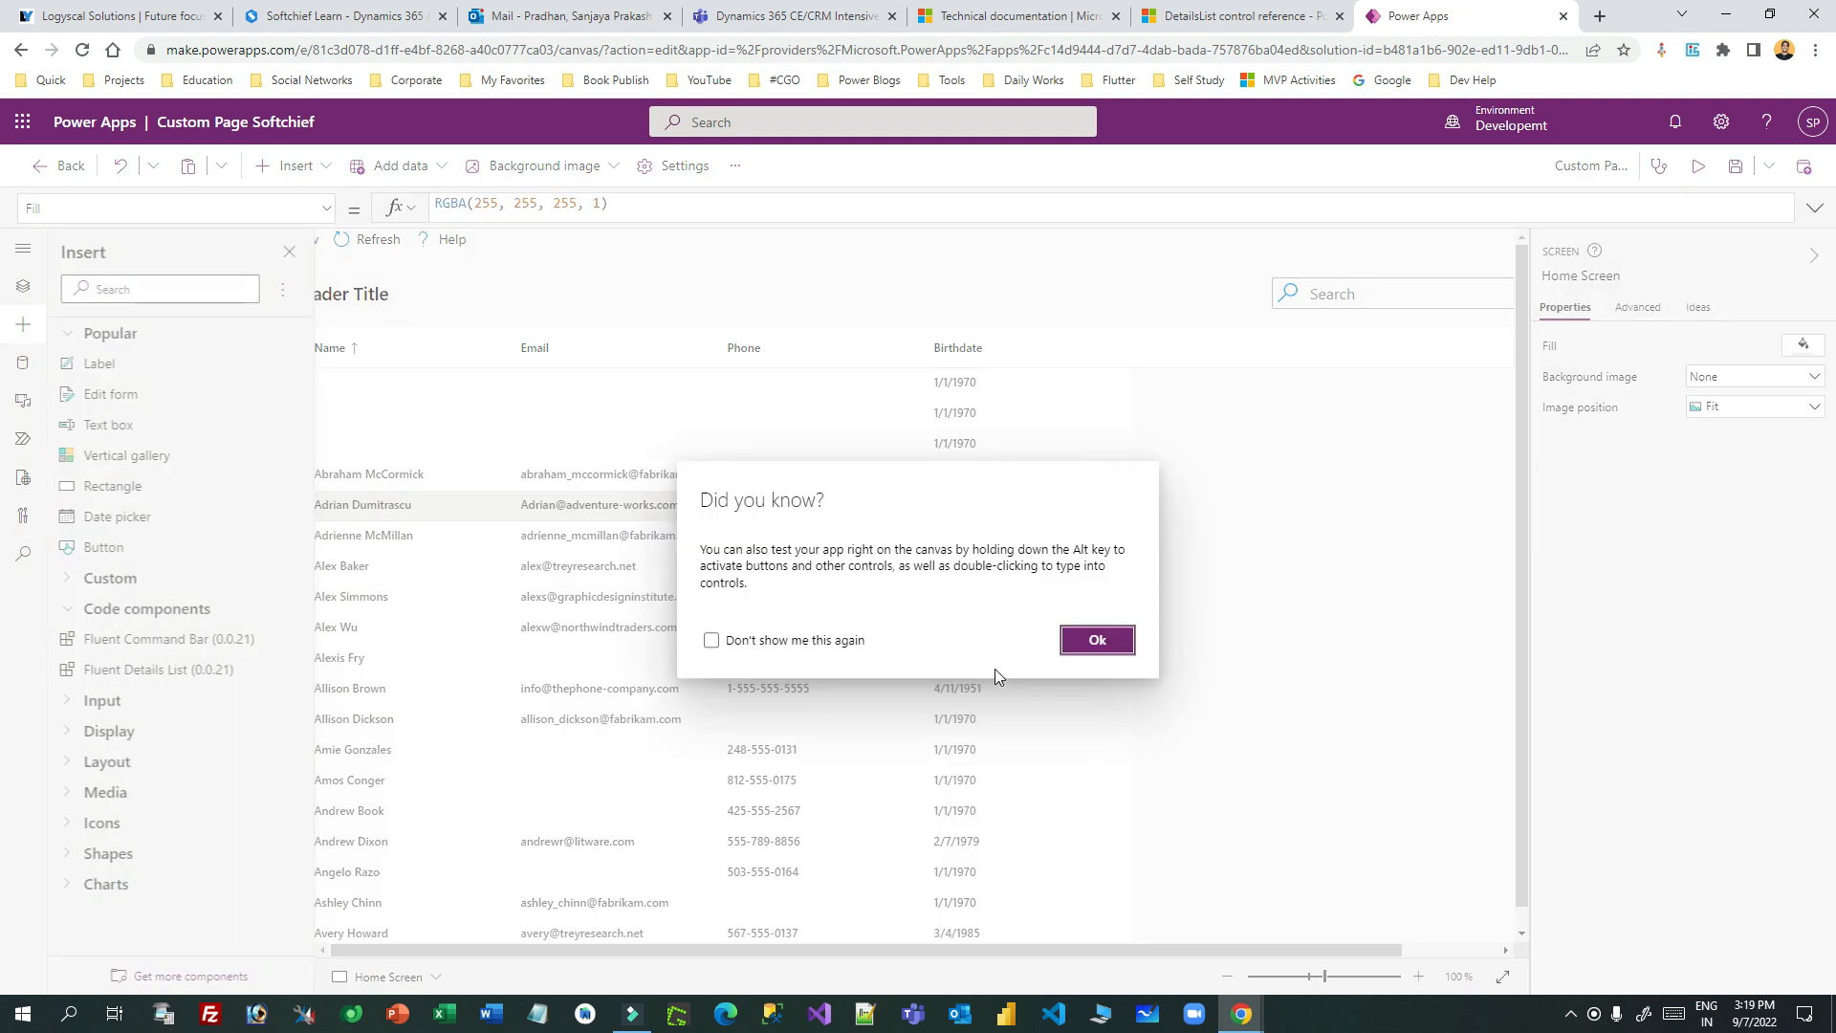
click(1094, 639)
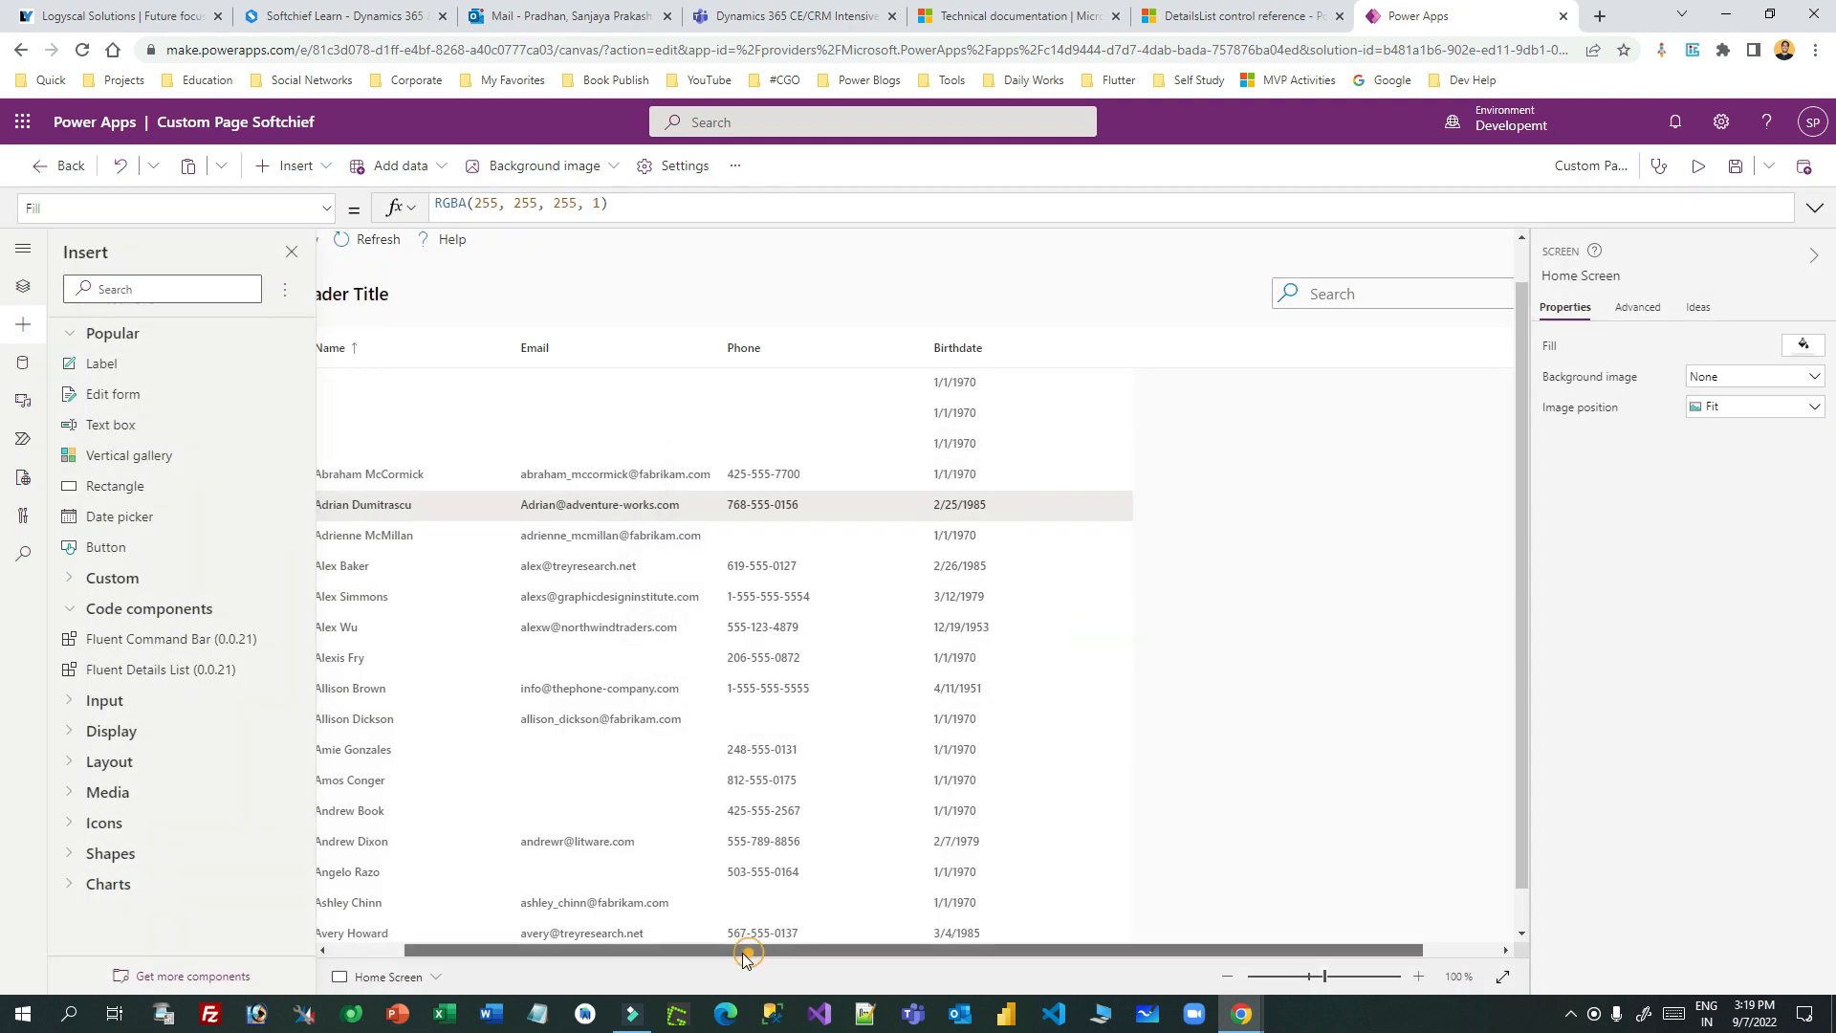
drag(800, 950, 713, 950)
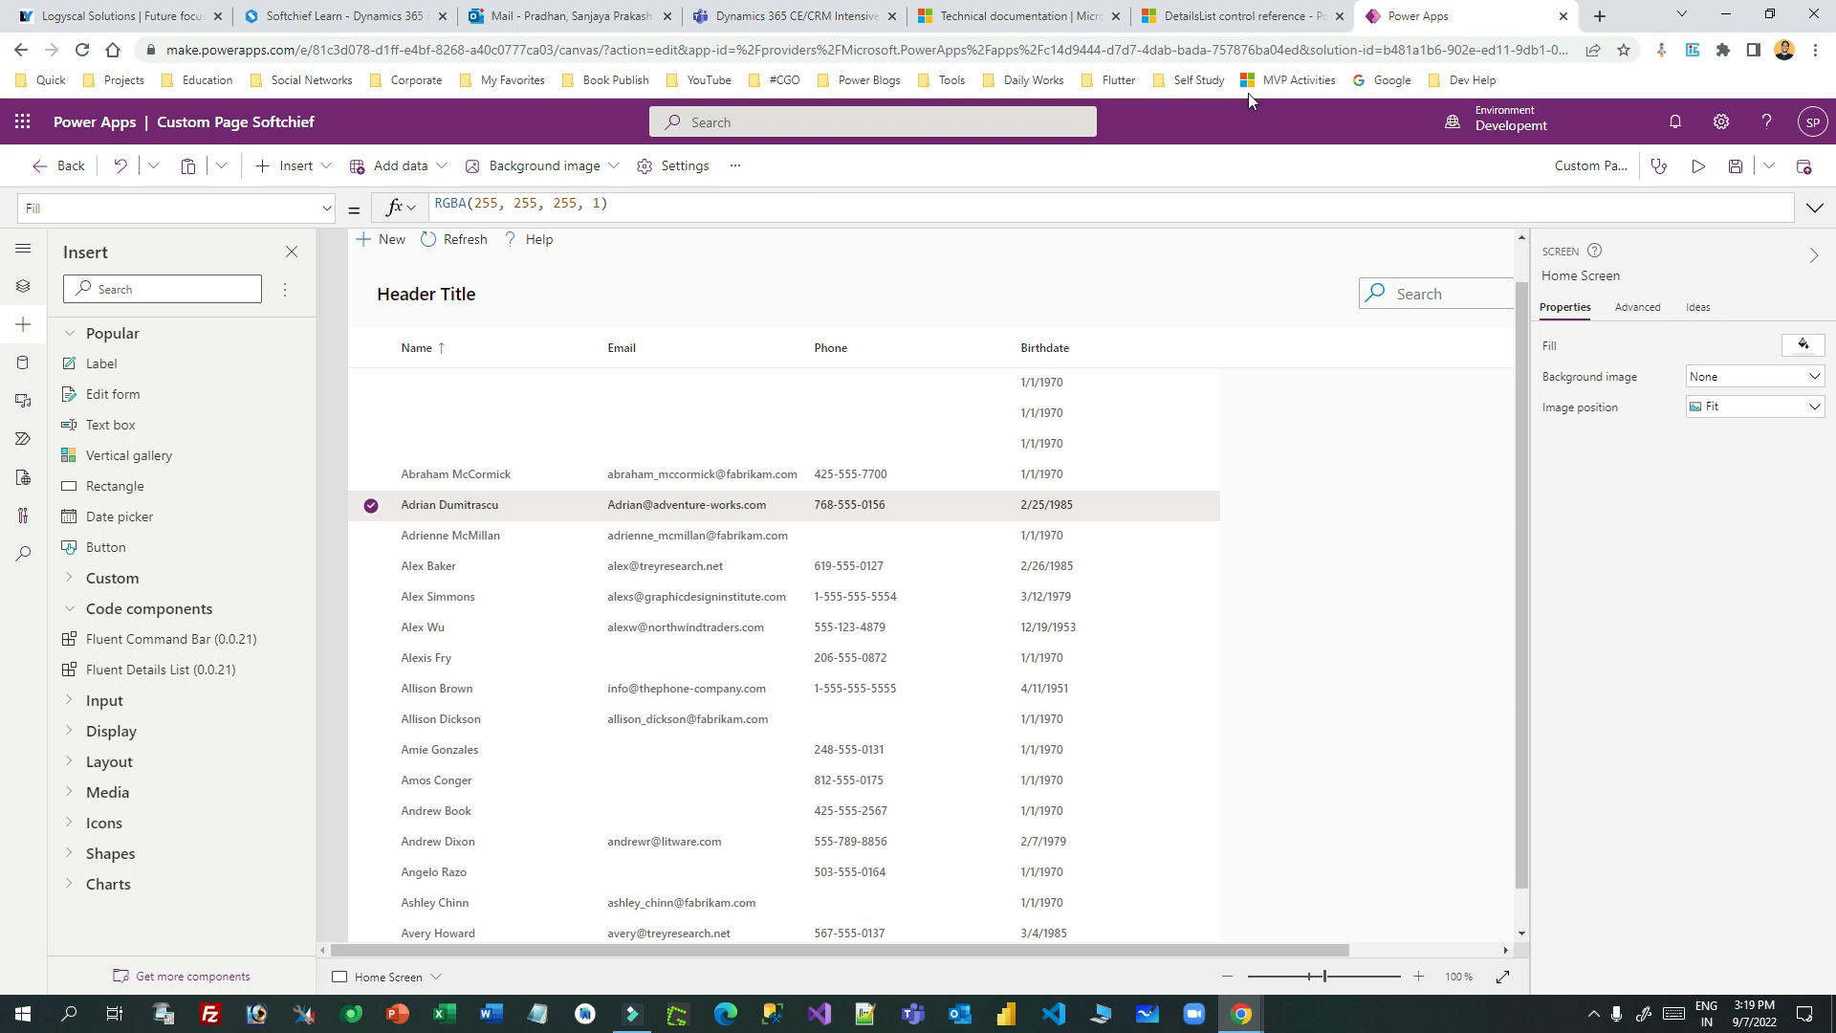
- Review the Items and Columns properties in the DetailsList control reference
click(1227, 17)
scroll(923, 459, up, 6)
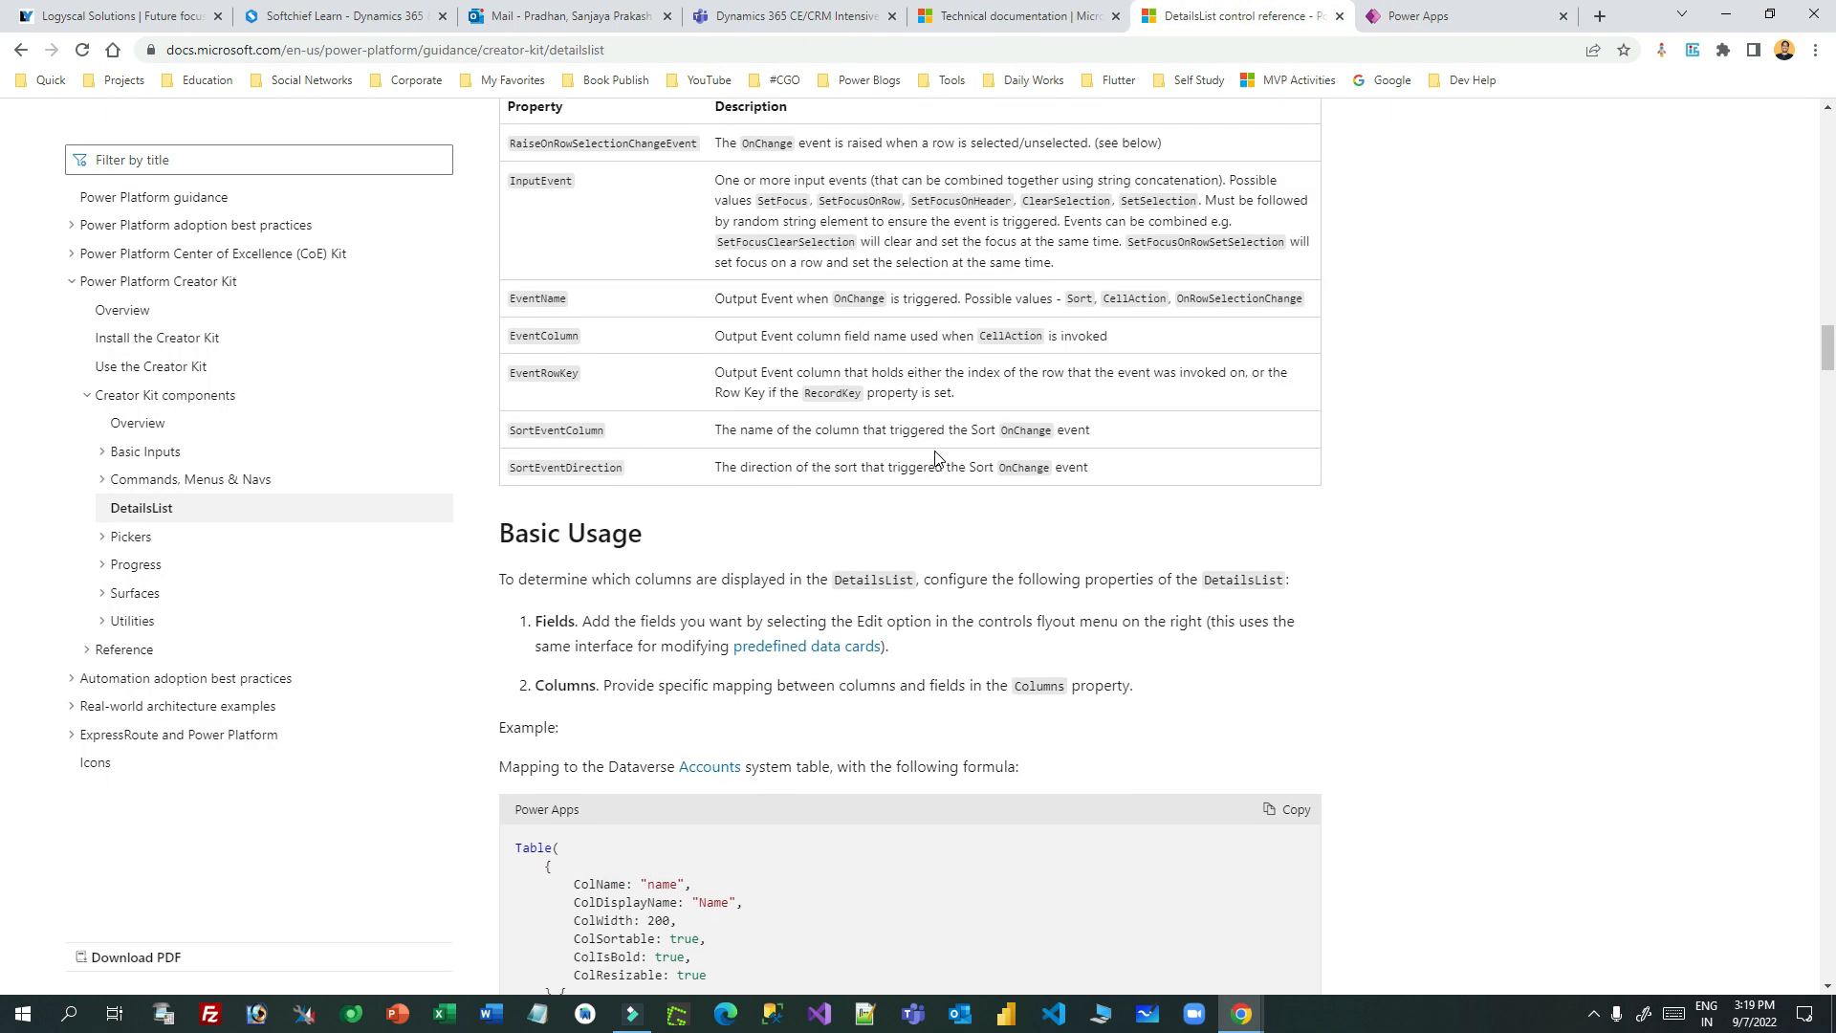
scroll(936, 458, up, 20)
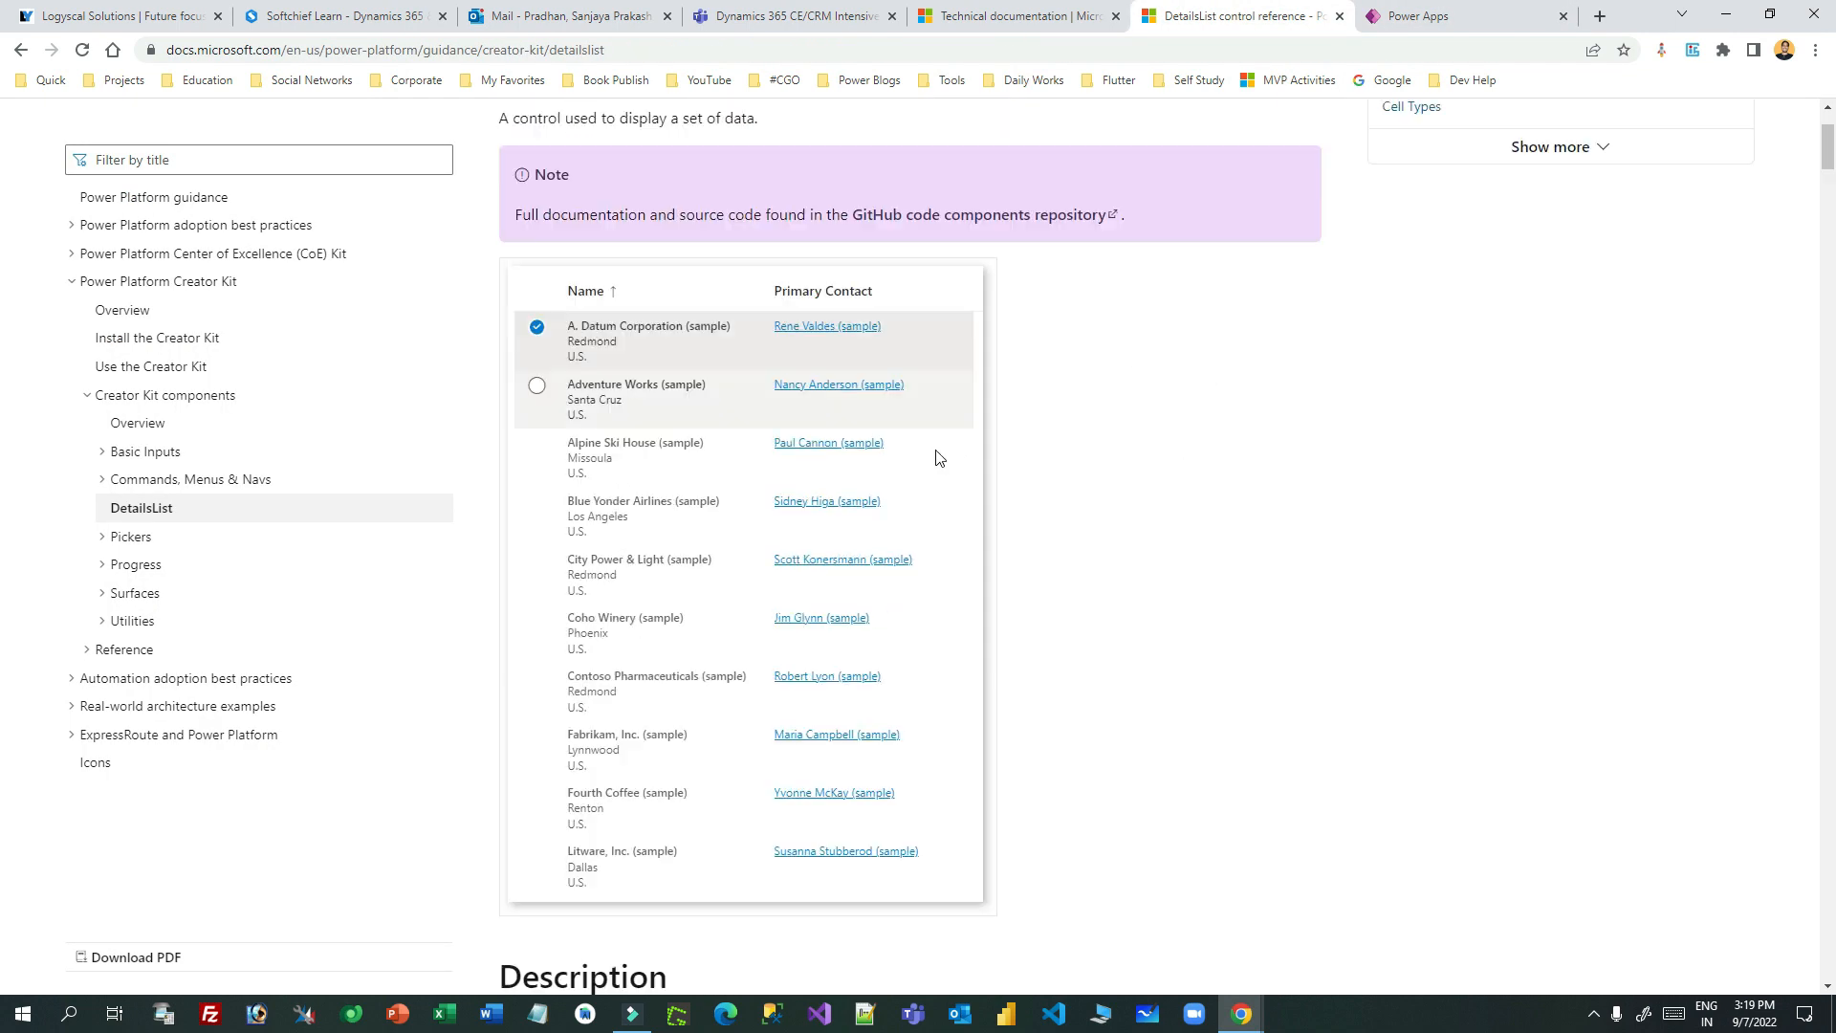
scroll(936, 458, up, 3)
scroll(604, 568, down, 20)
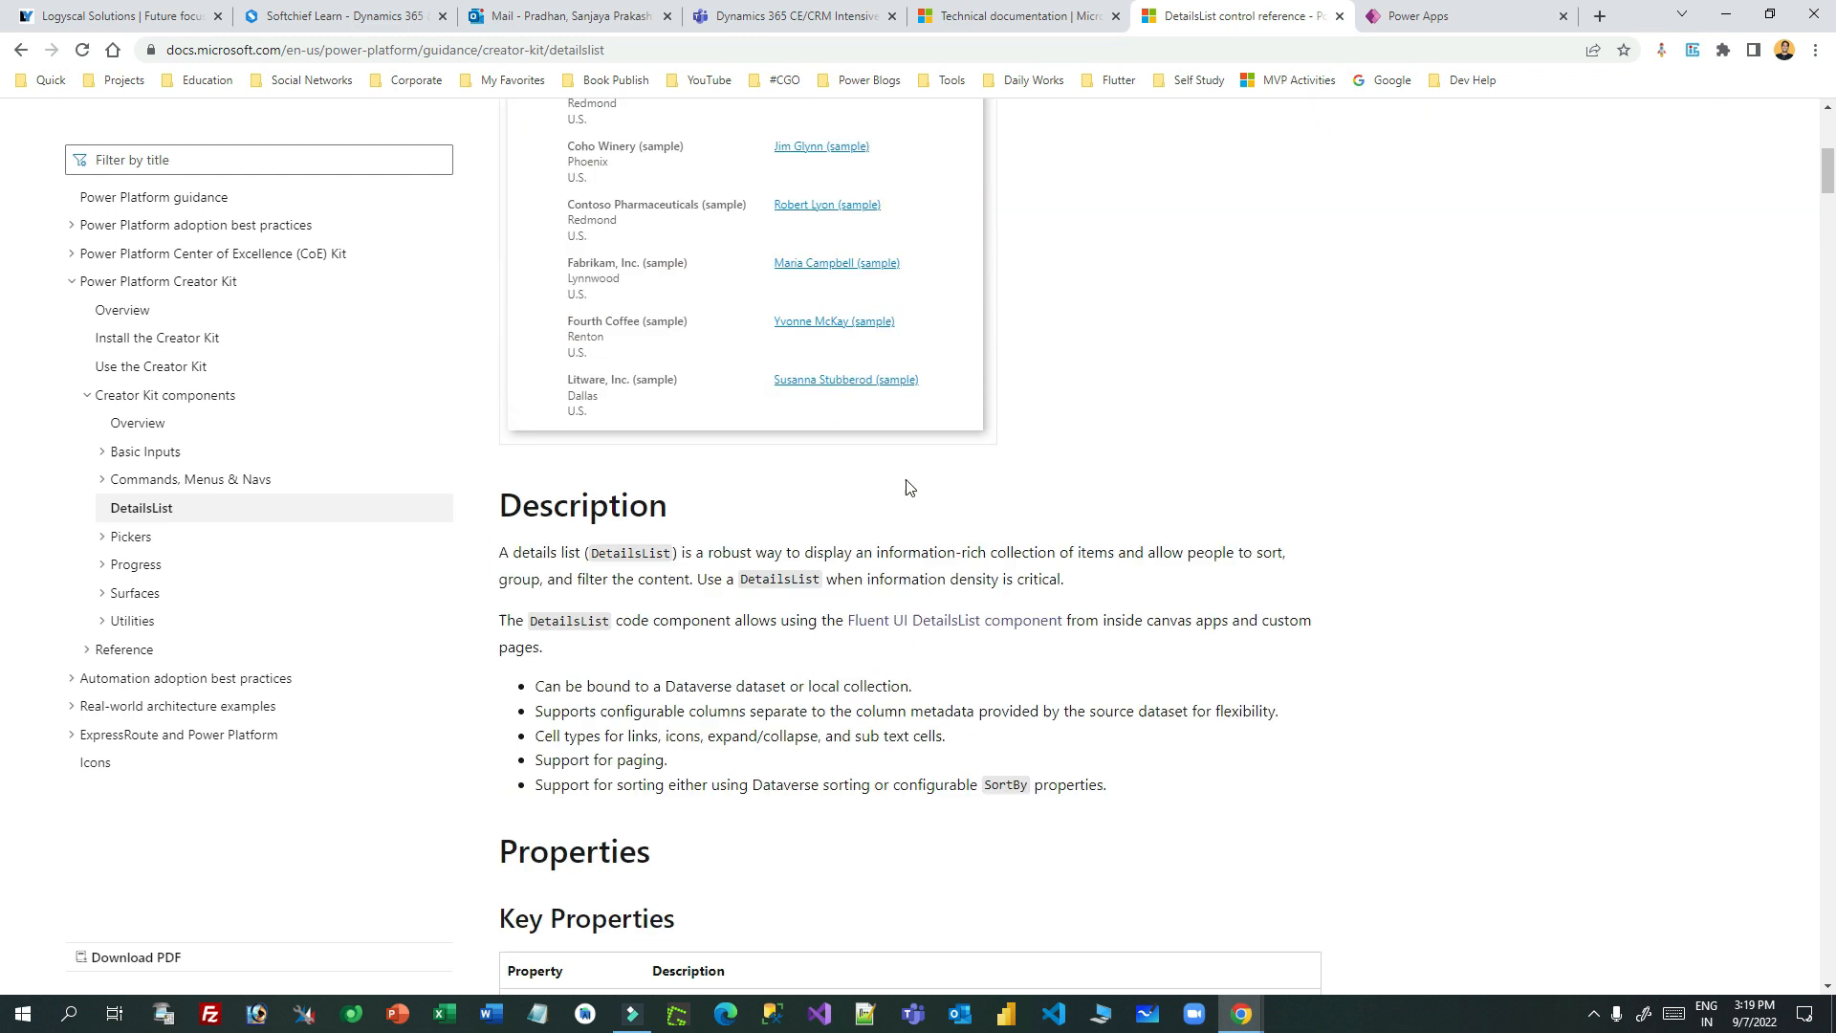
drag(517, 349, 562, 346)
double_click(532, 386)
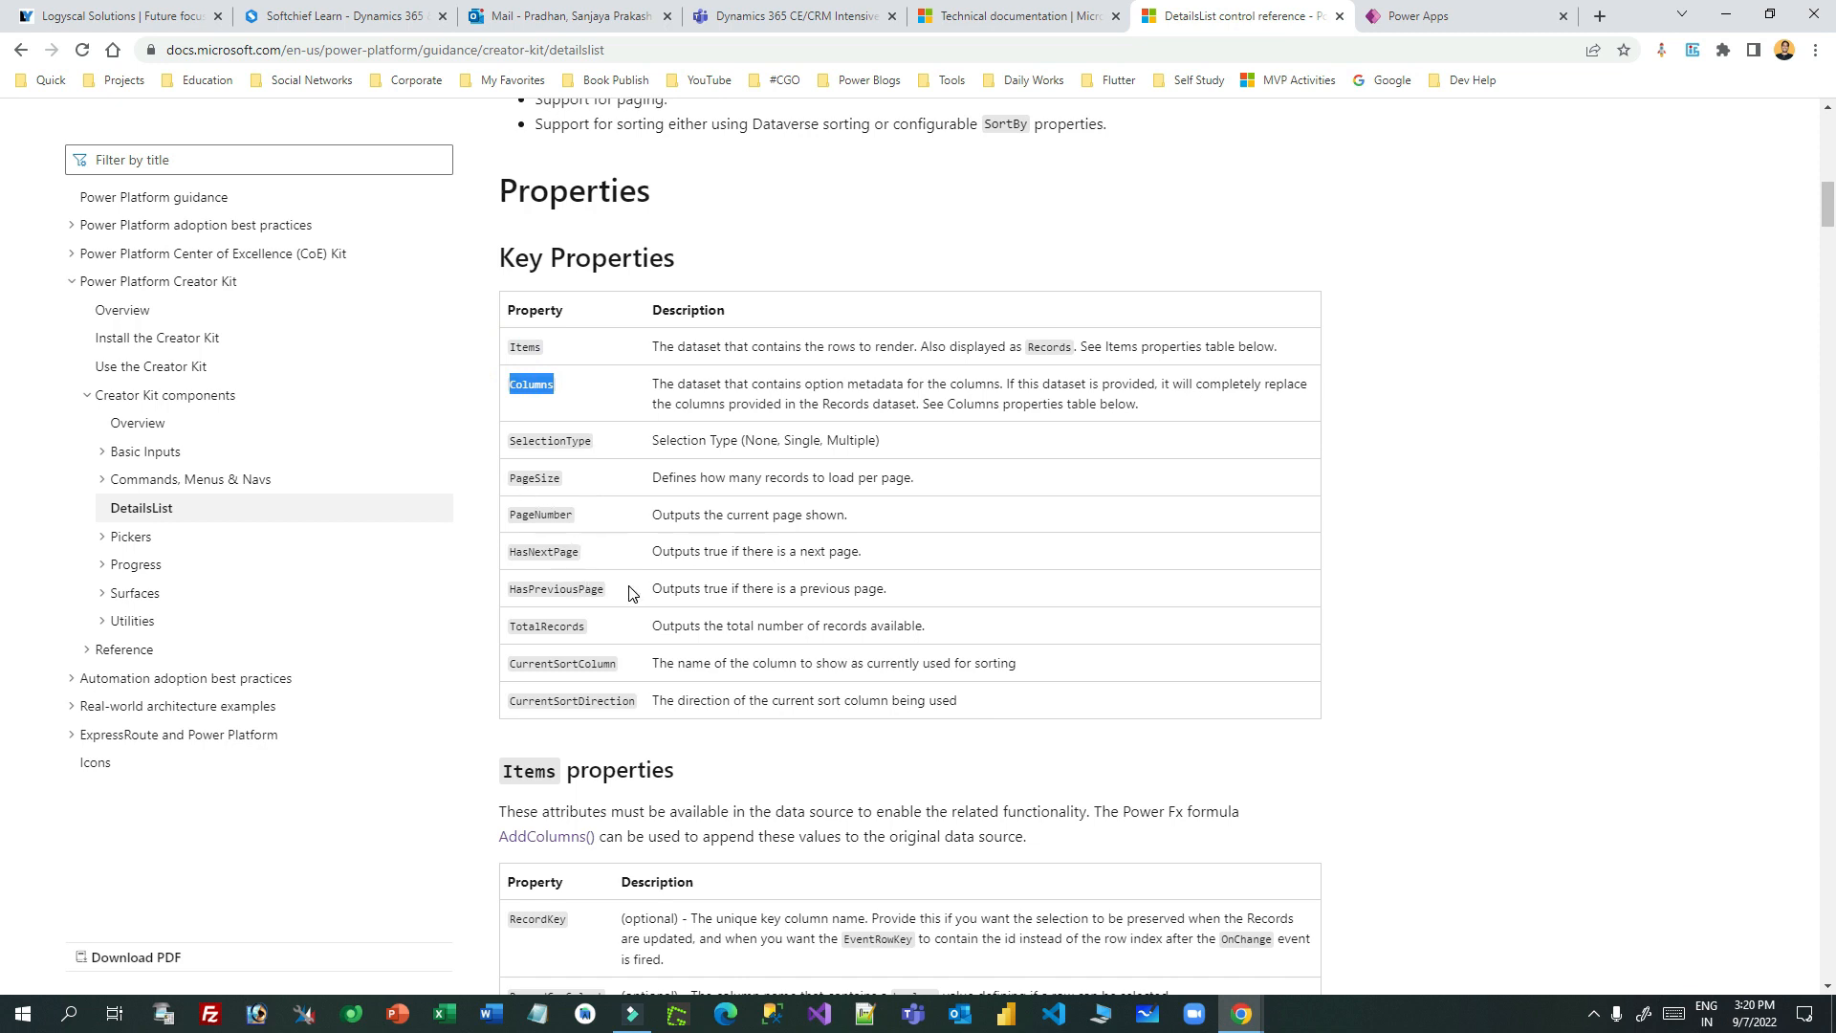
scroll(629, 593, down, 18)
scroll(898, 456, up, 4)
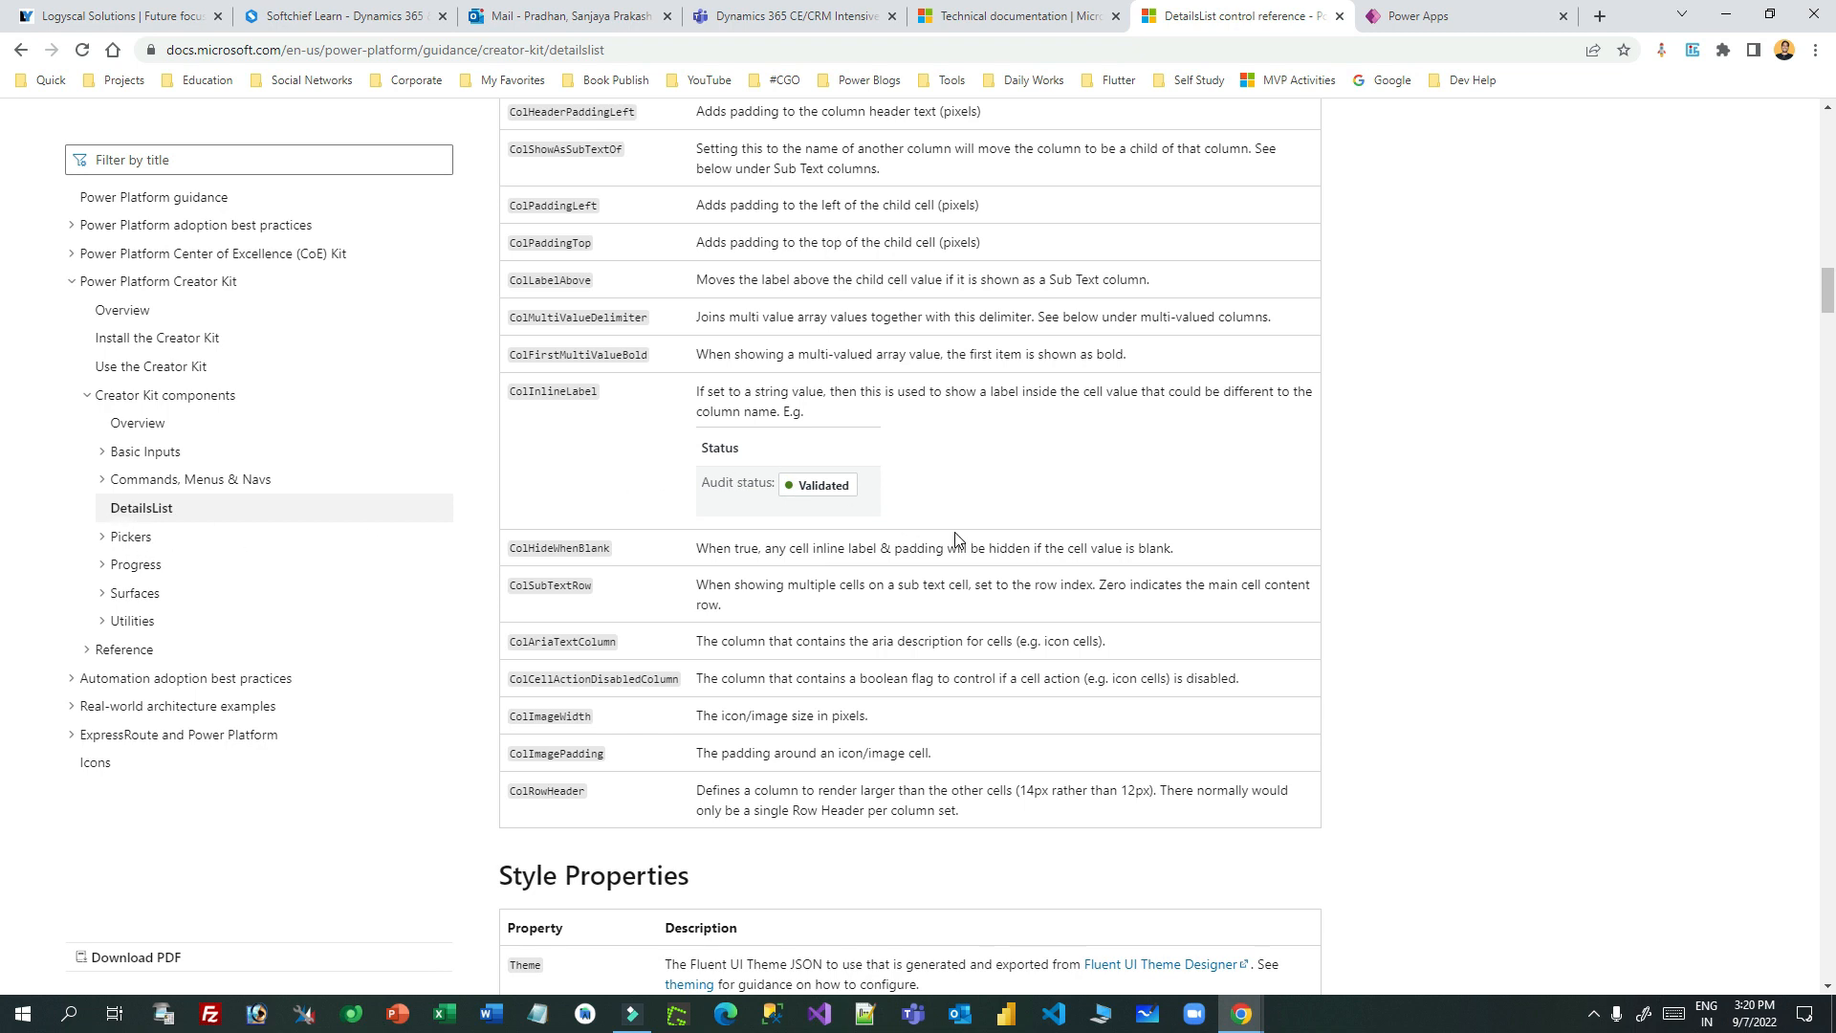
scroll(955, 532, down, 4)
scroll(962, 540, down, 4)
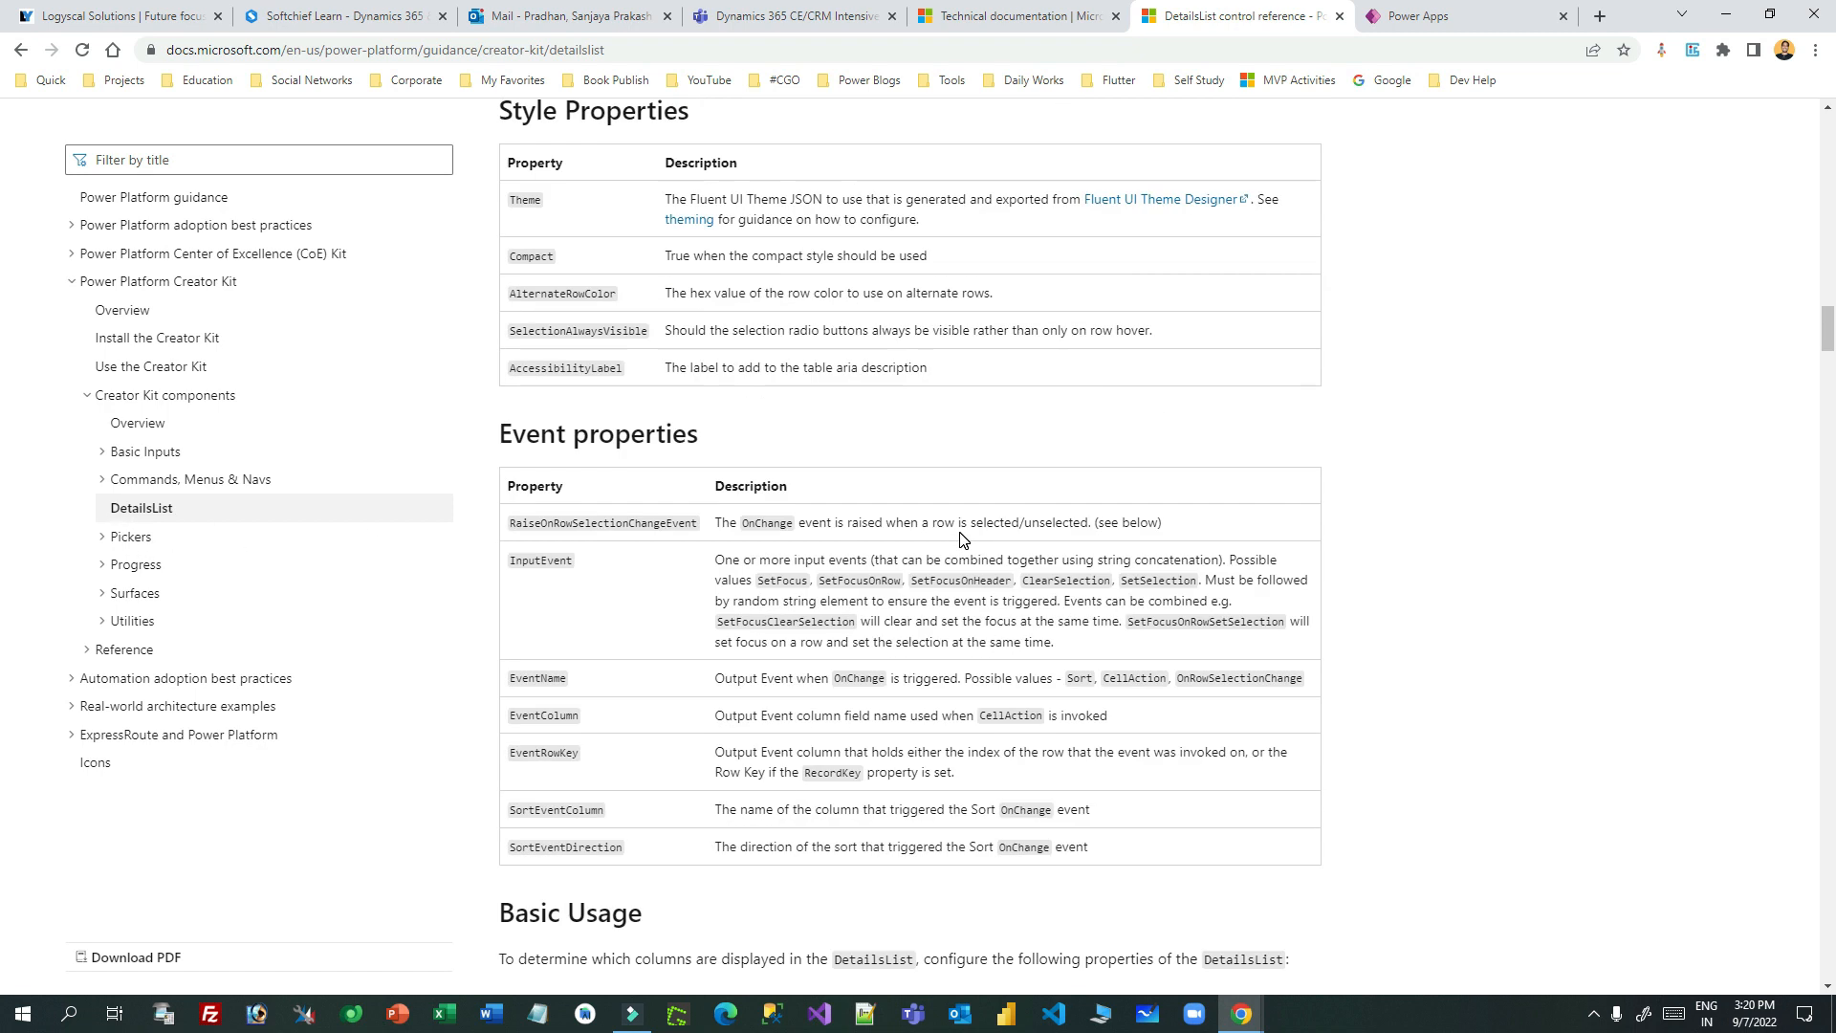
scroll(801, 550, down, 6)
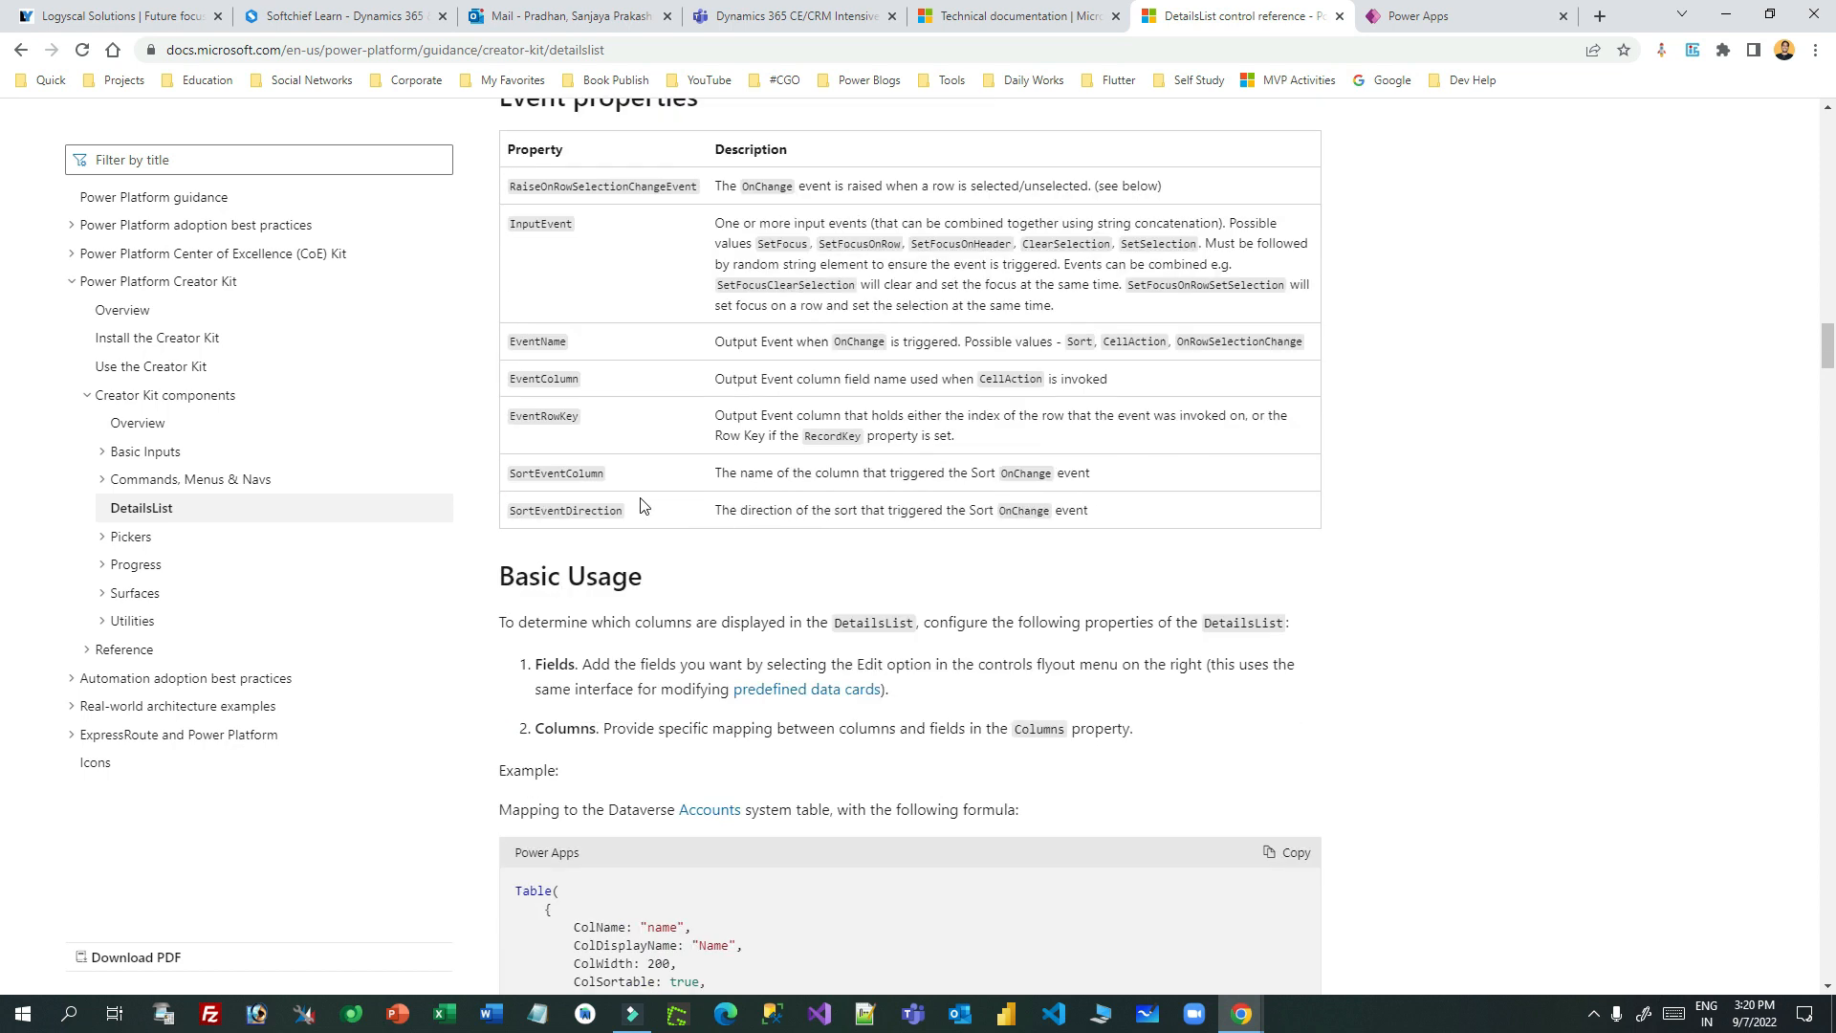
scroll(803, 520, down, 11)
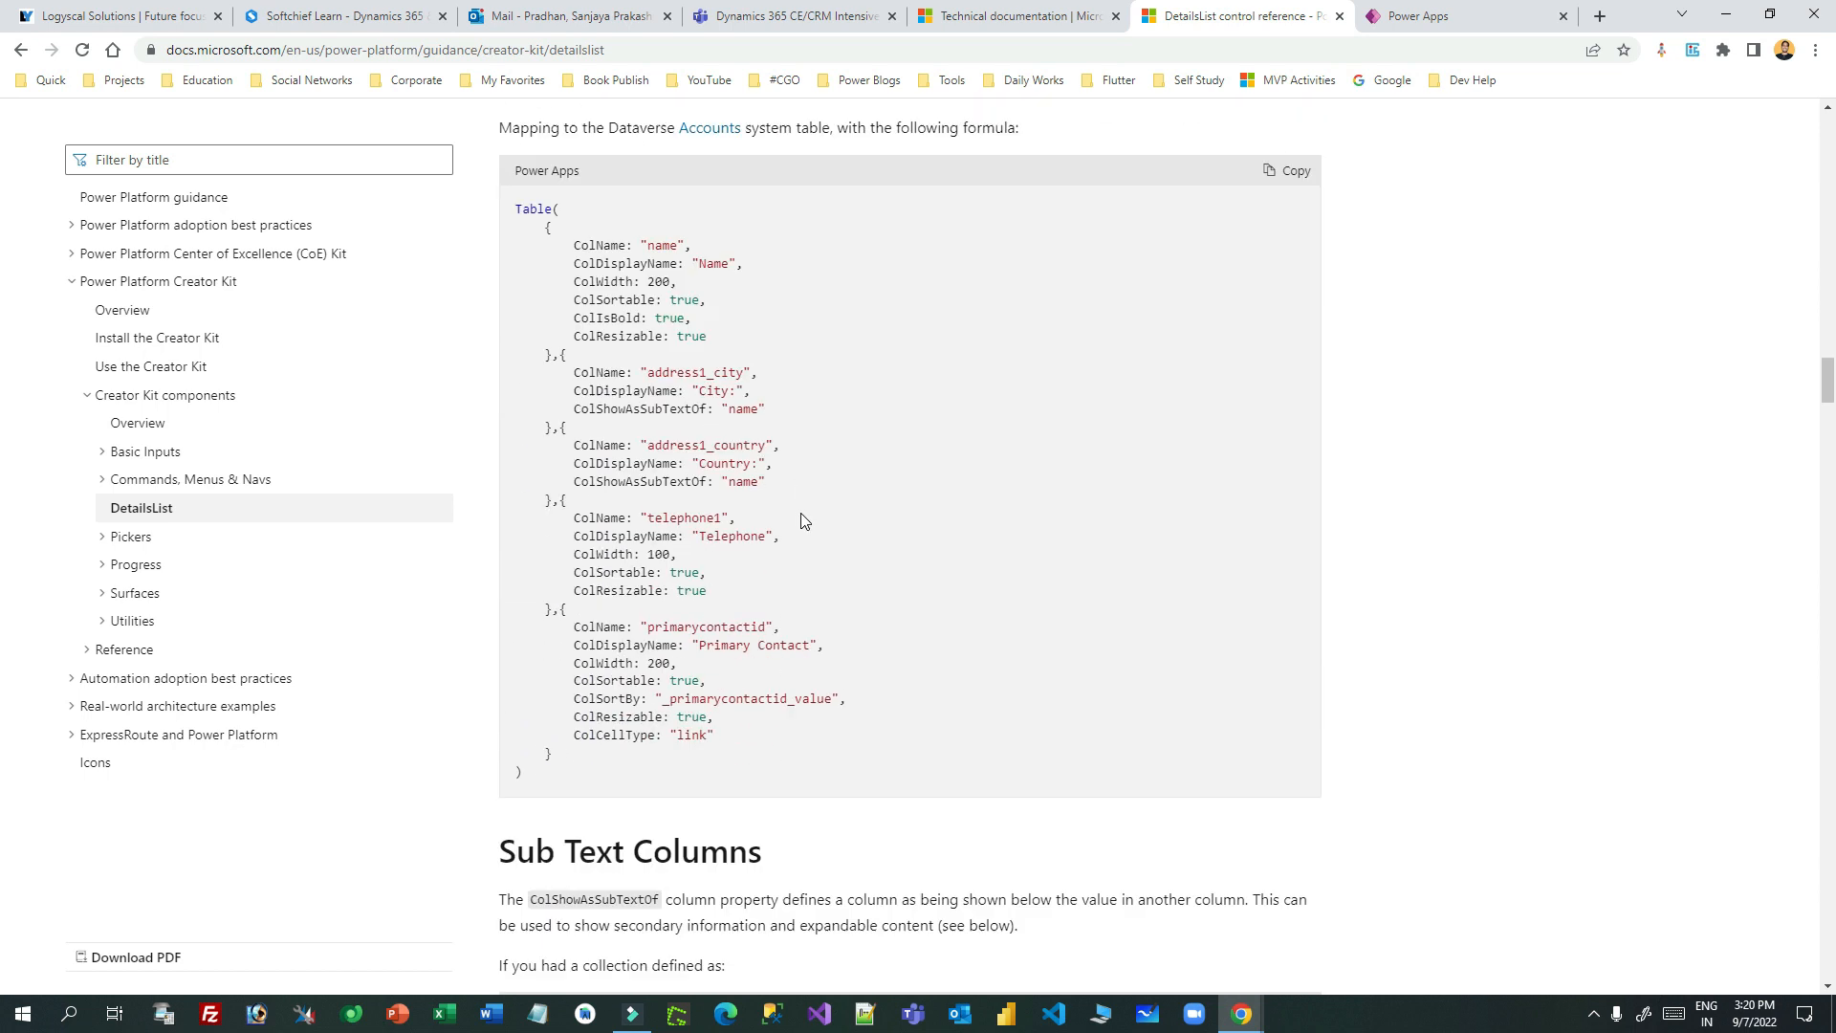
scroll(804, 520, up, 4)
scroll(1134, 473, down, 14)
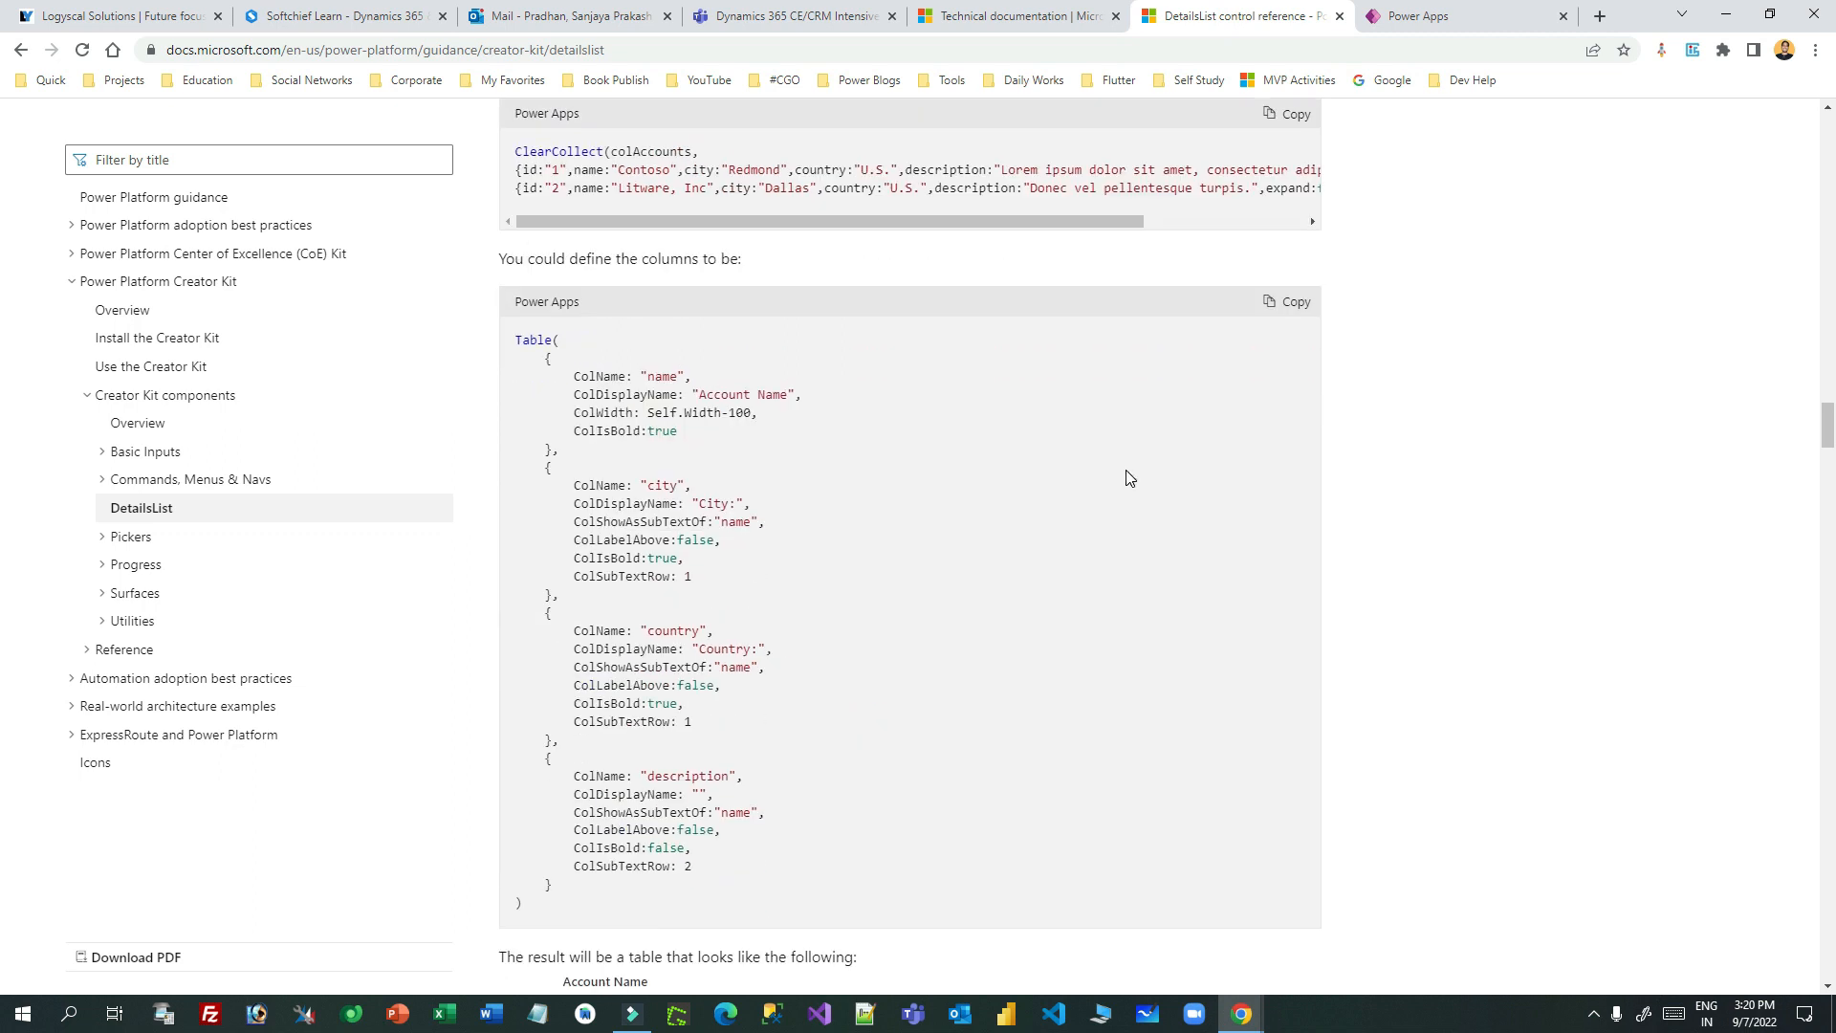
- Find the ColCellType property and indicatortag cell type, and copy the ColCellType:"expand" example line
drag(520, 458, 646, 461)
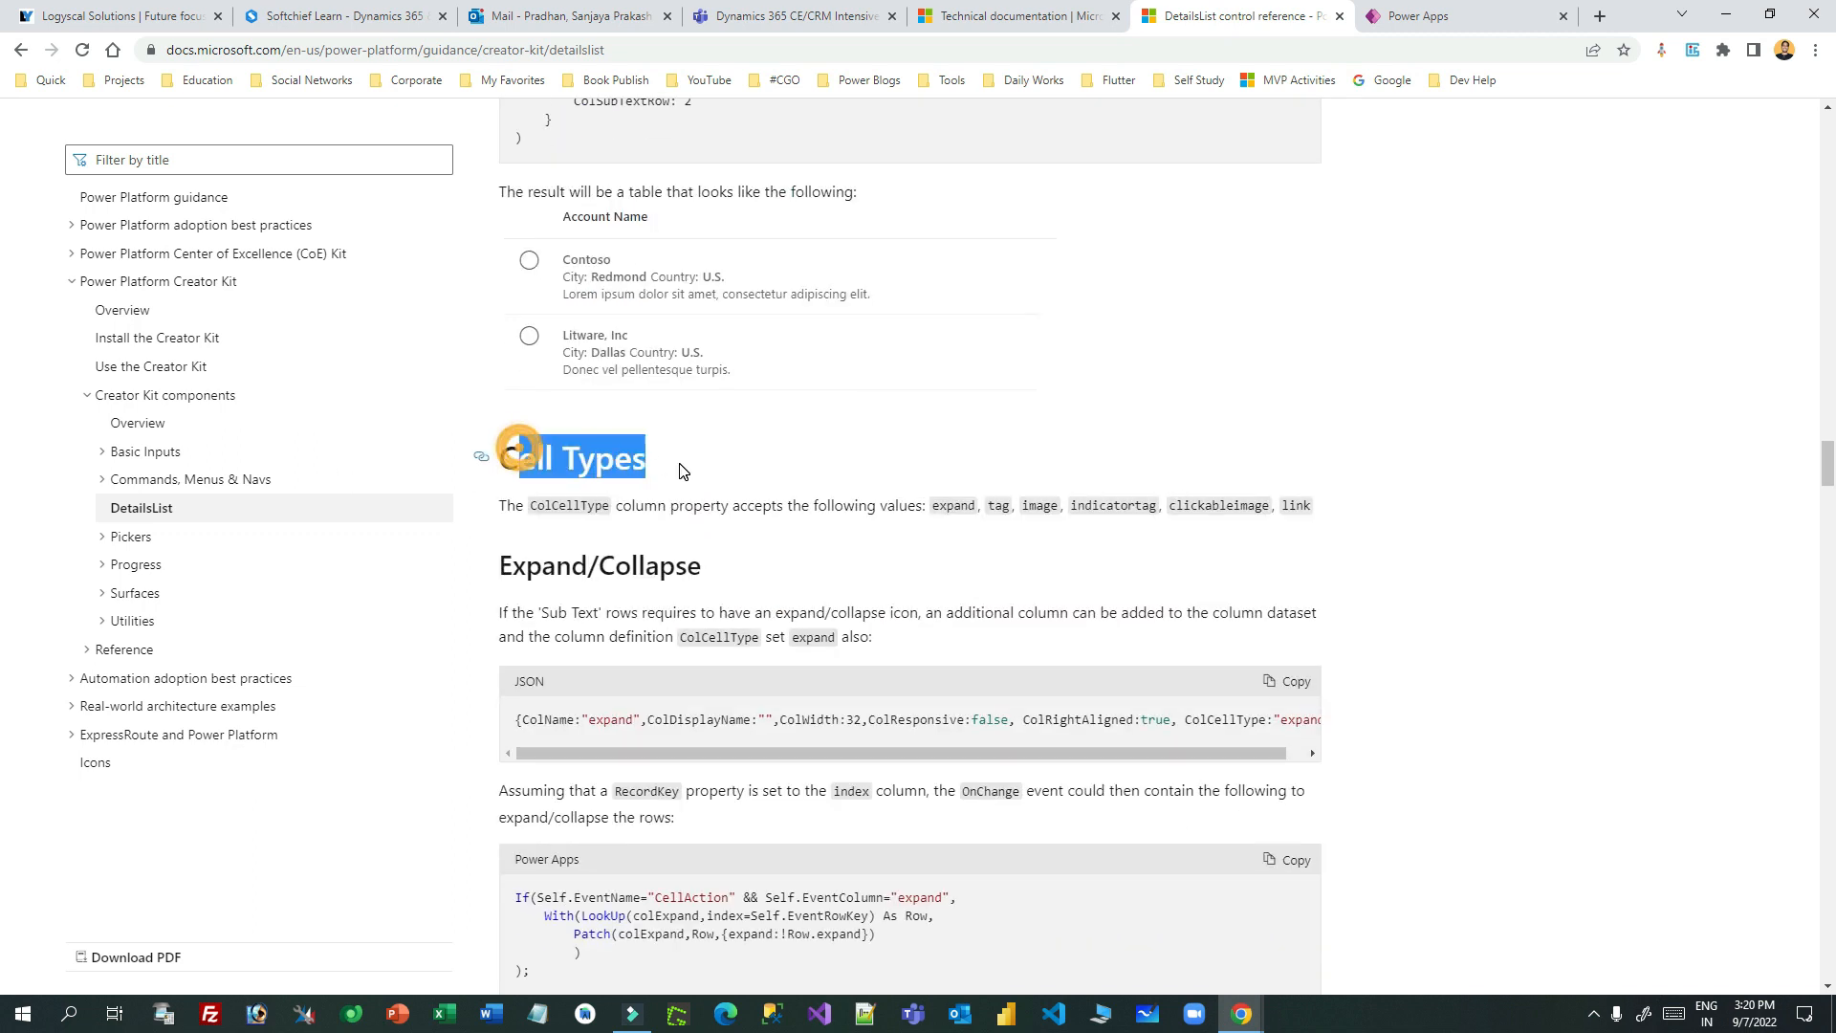
scroll(776, 440, down, 2)
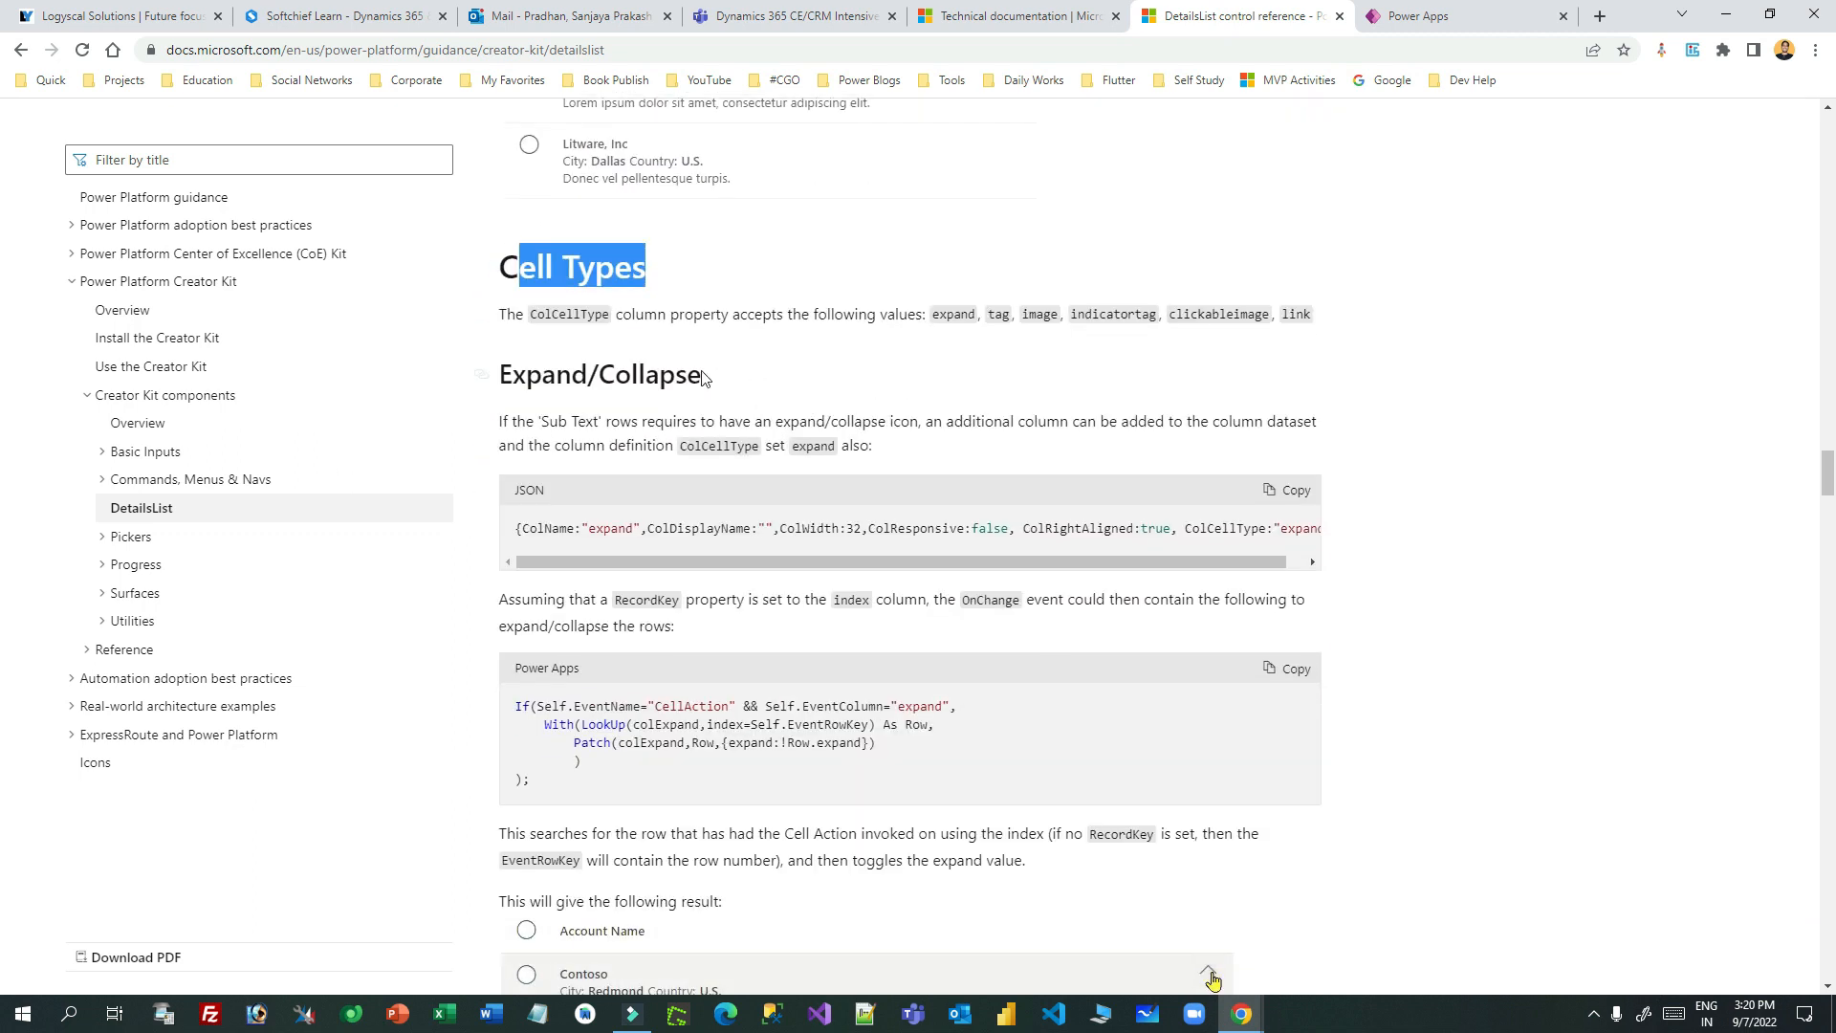
double_click(569, 314)
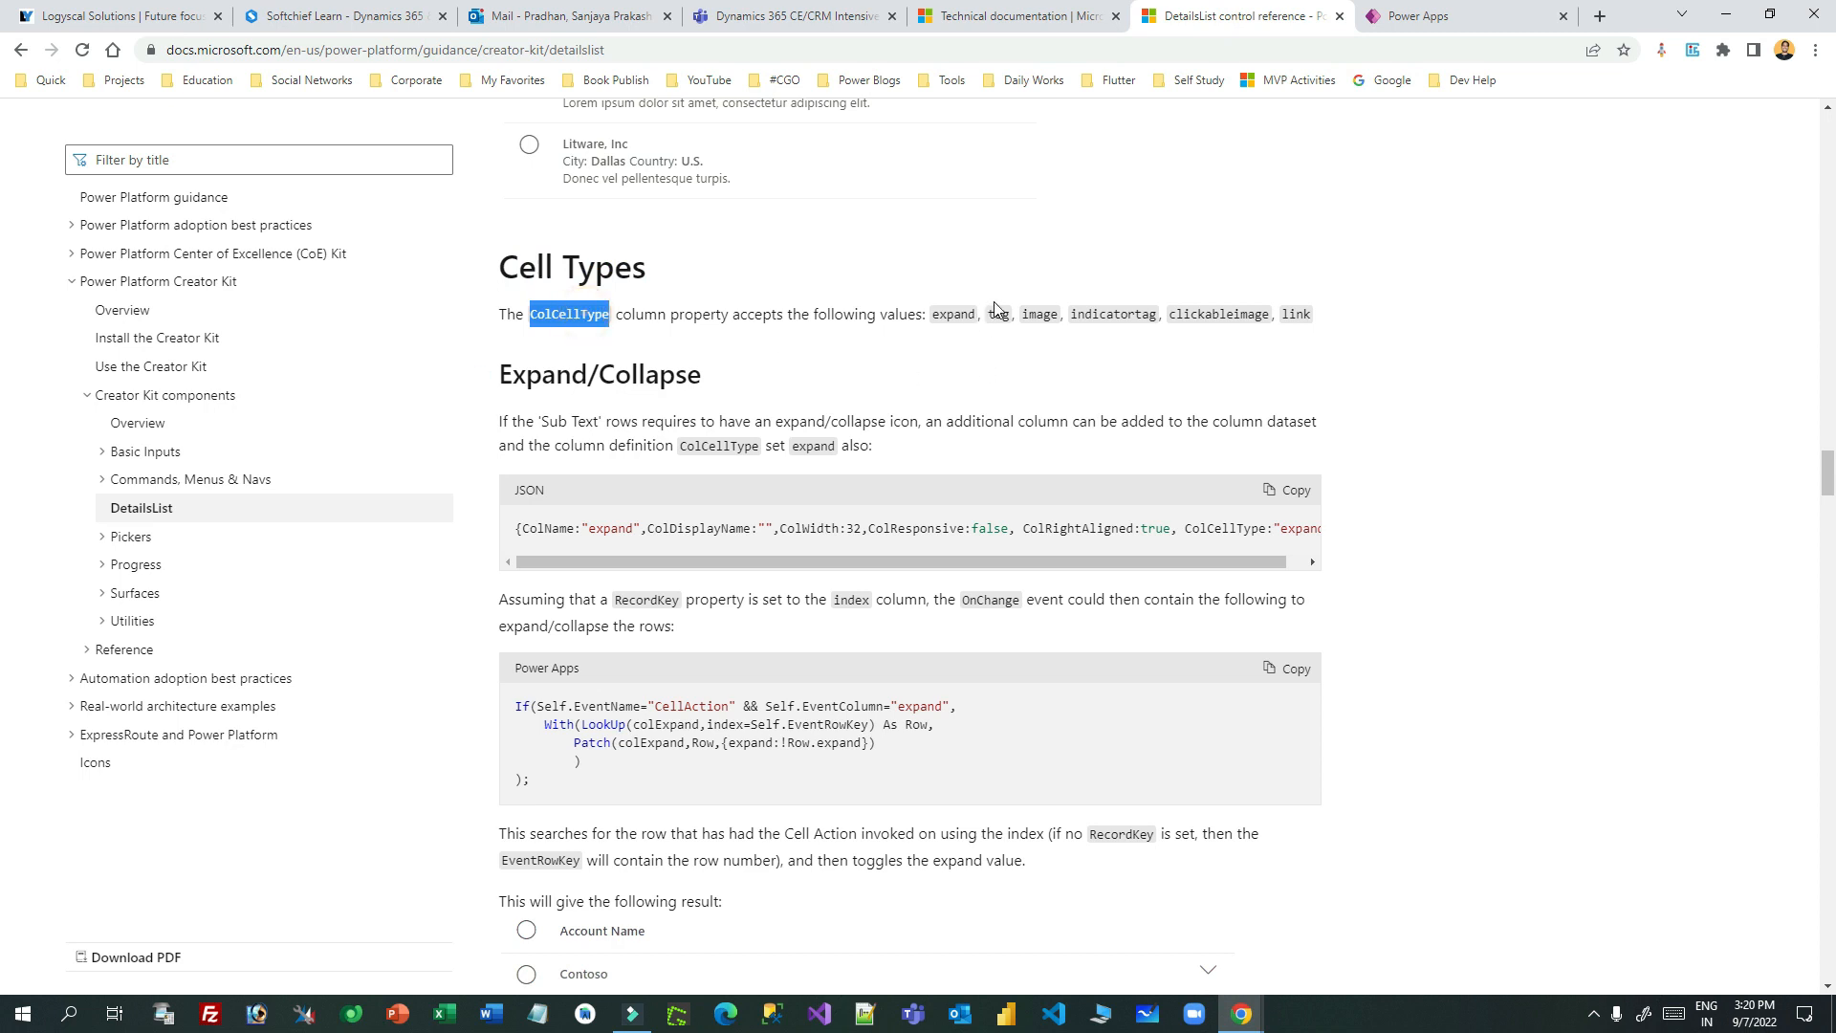
double_click(1103, 314)
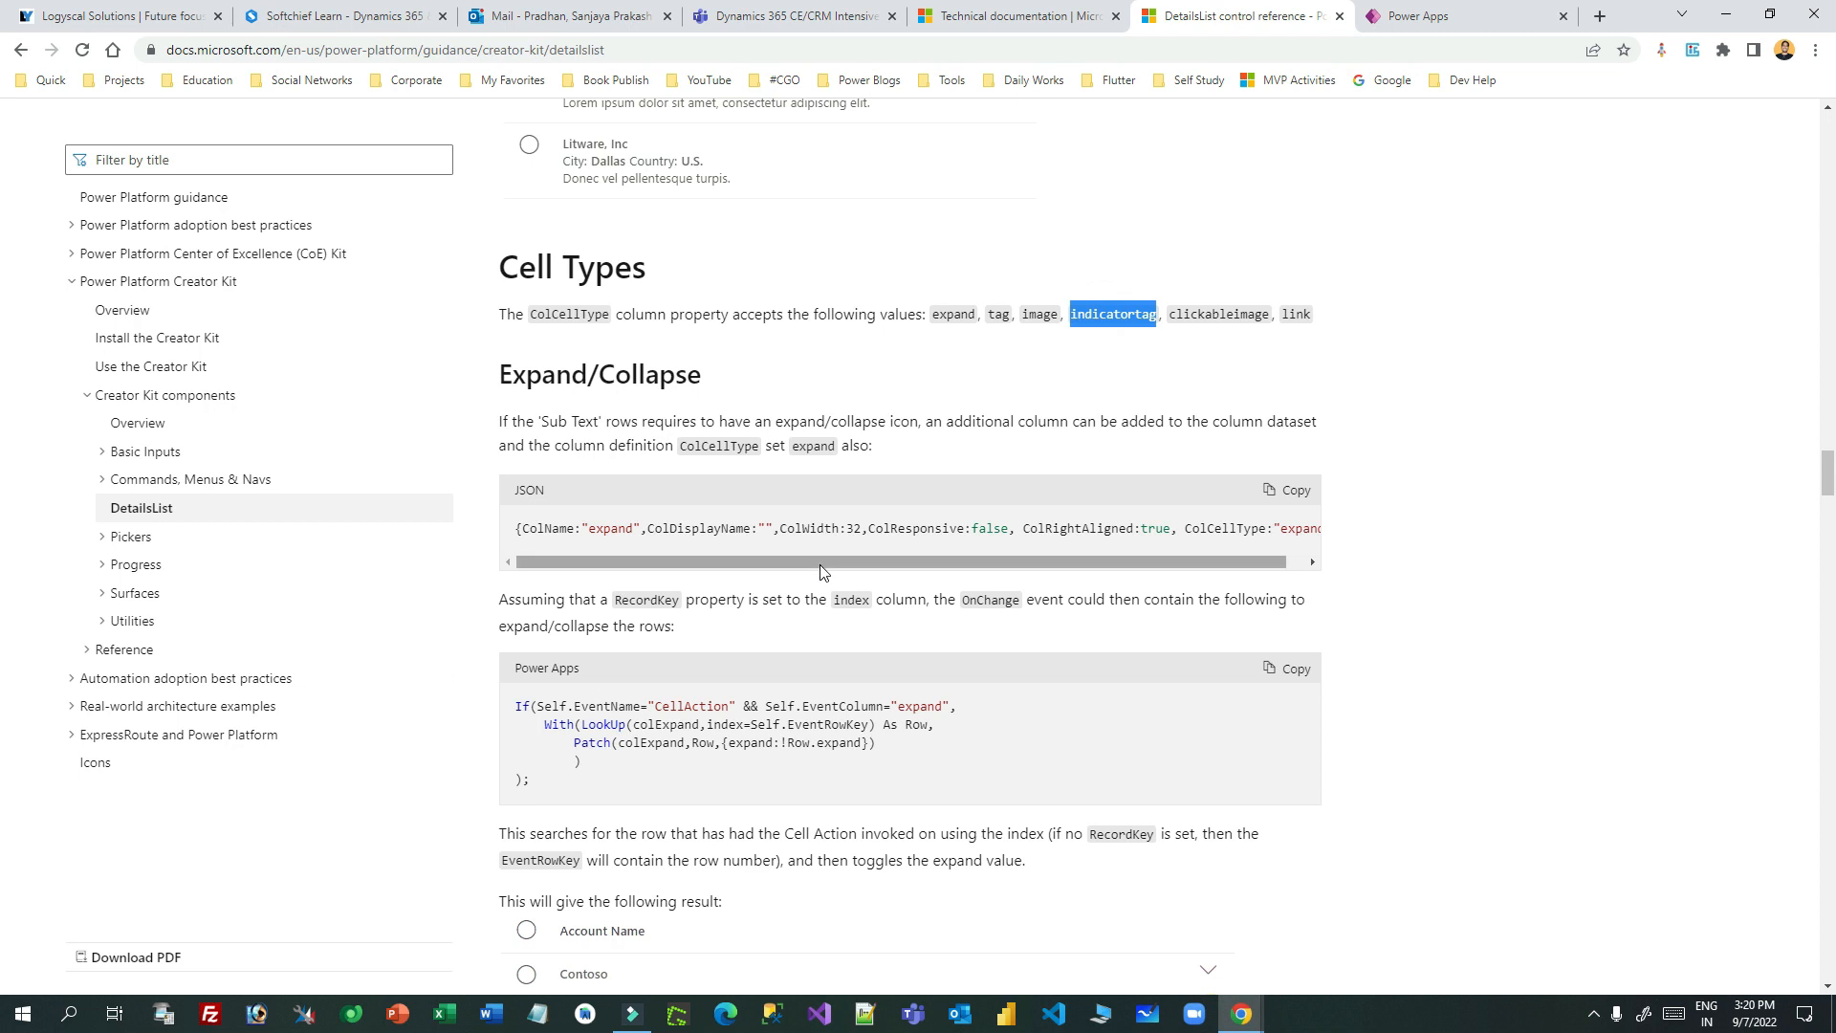
drag(818, 565, 995, 562)
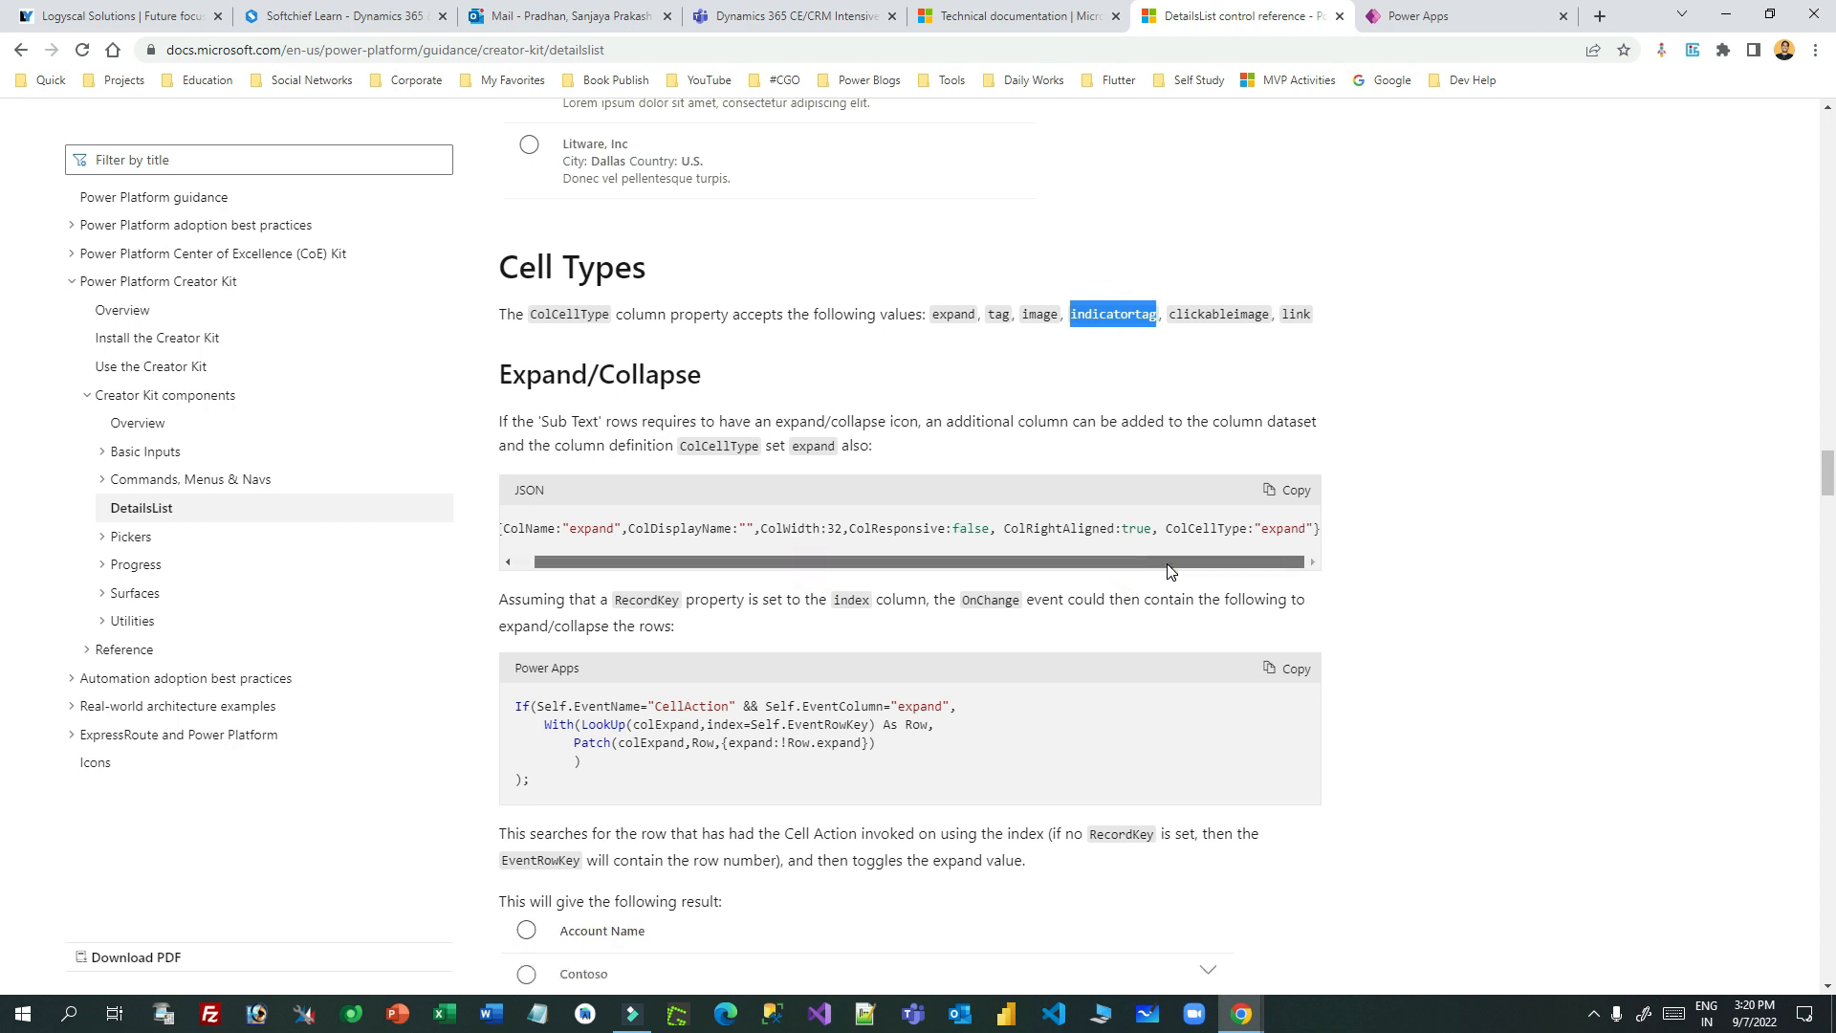
drag(1165, 529, 1316, 530)
key(ctrl+c)
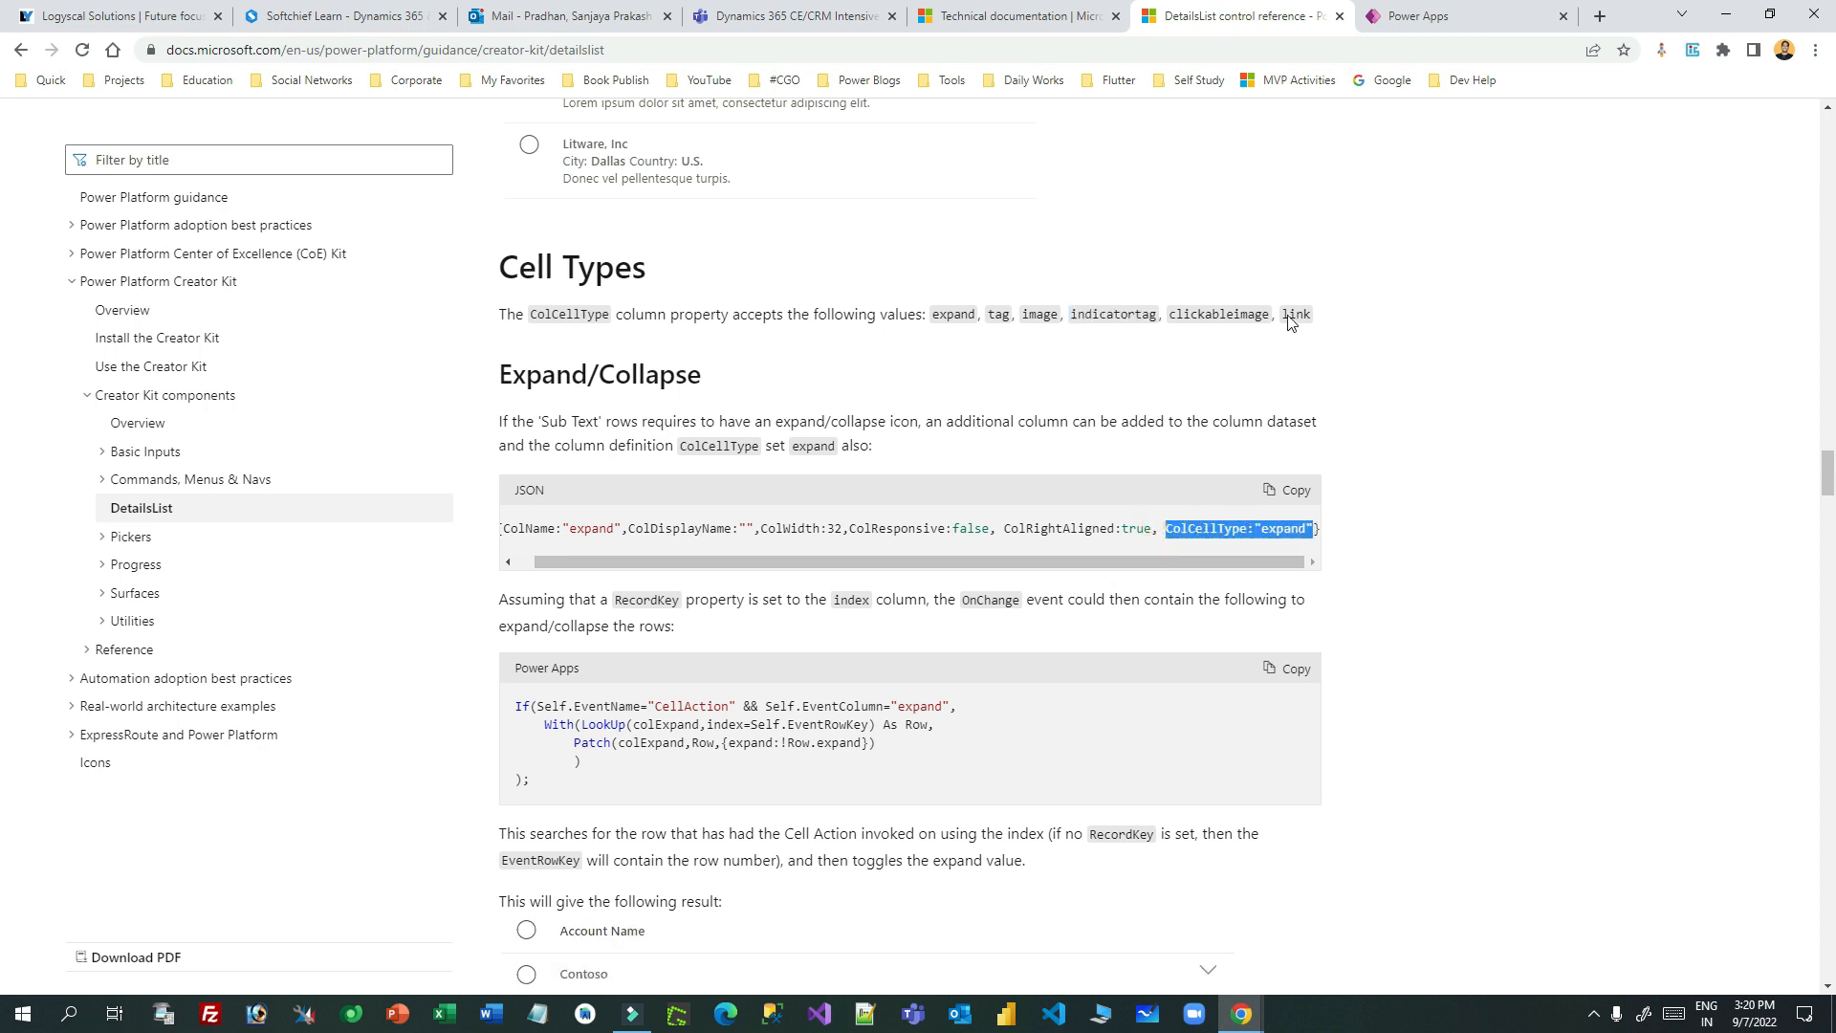
click(1407, 21)
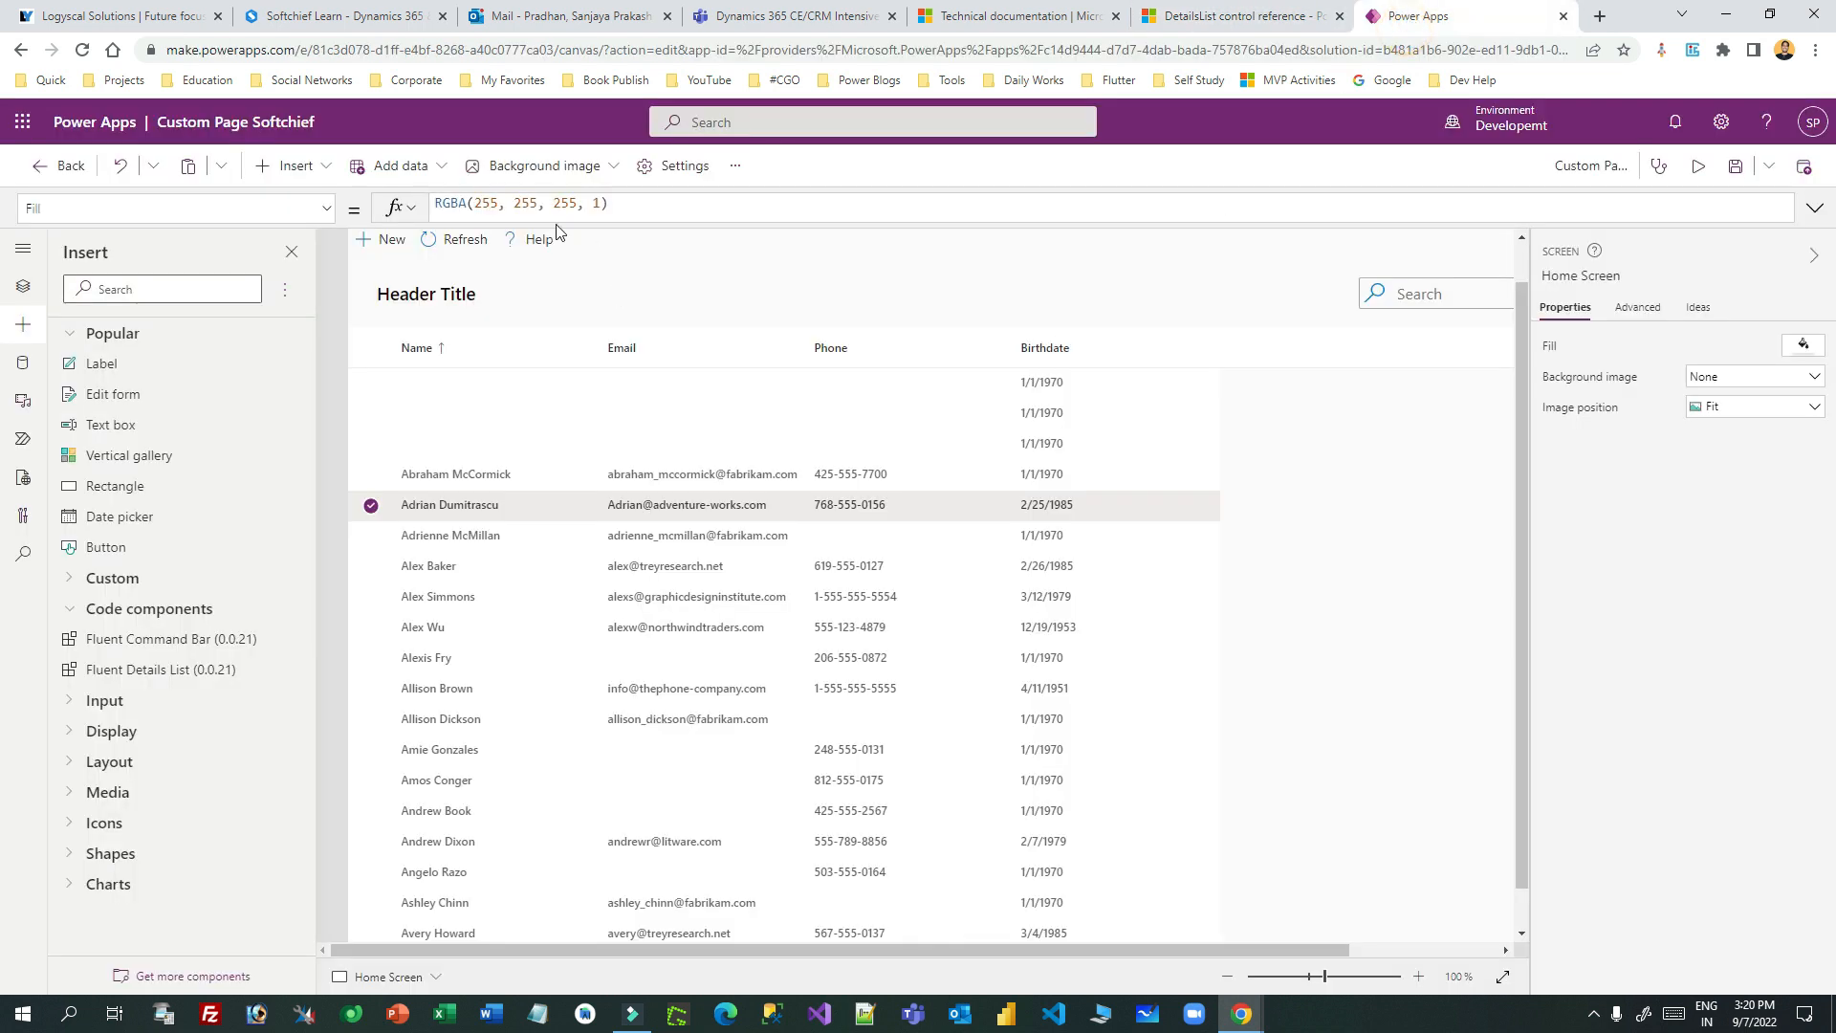
- Paste the ColCellType:"expand" line after a comma in the details list's Phone column definition
click(499, 593)
drag(552, 223, 545, 813)
scroll(717, 485, down, 3)
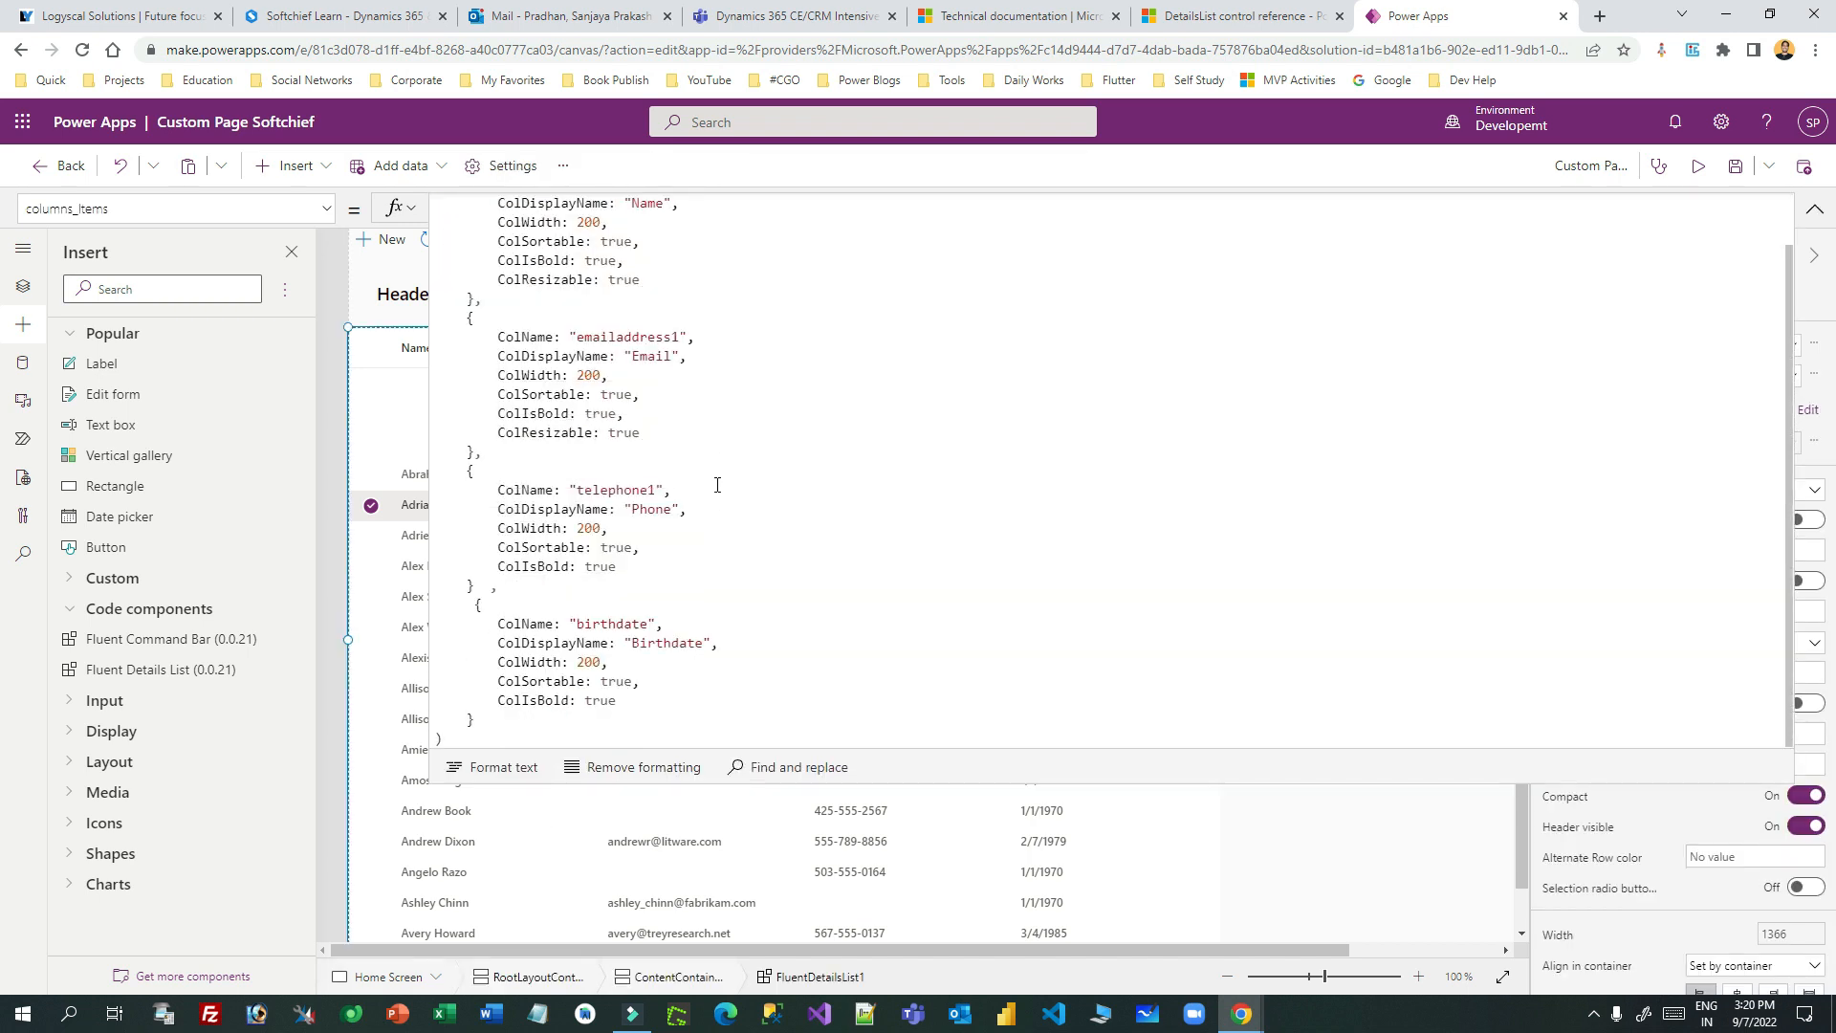
click(631, 567)
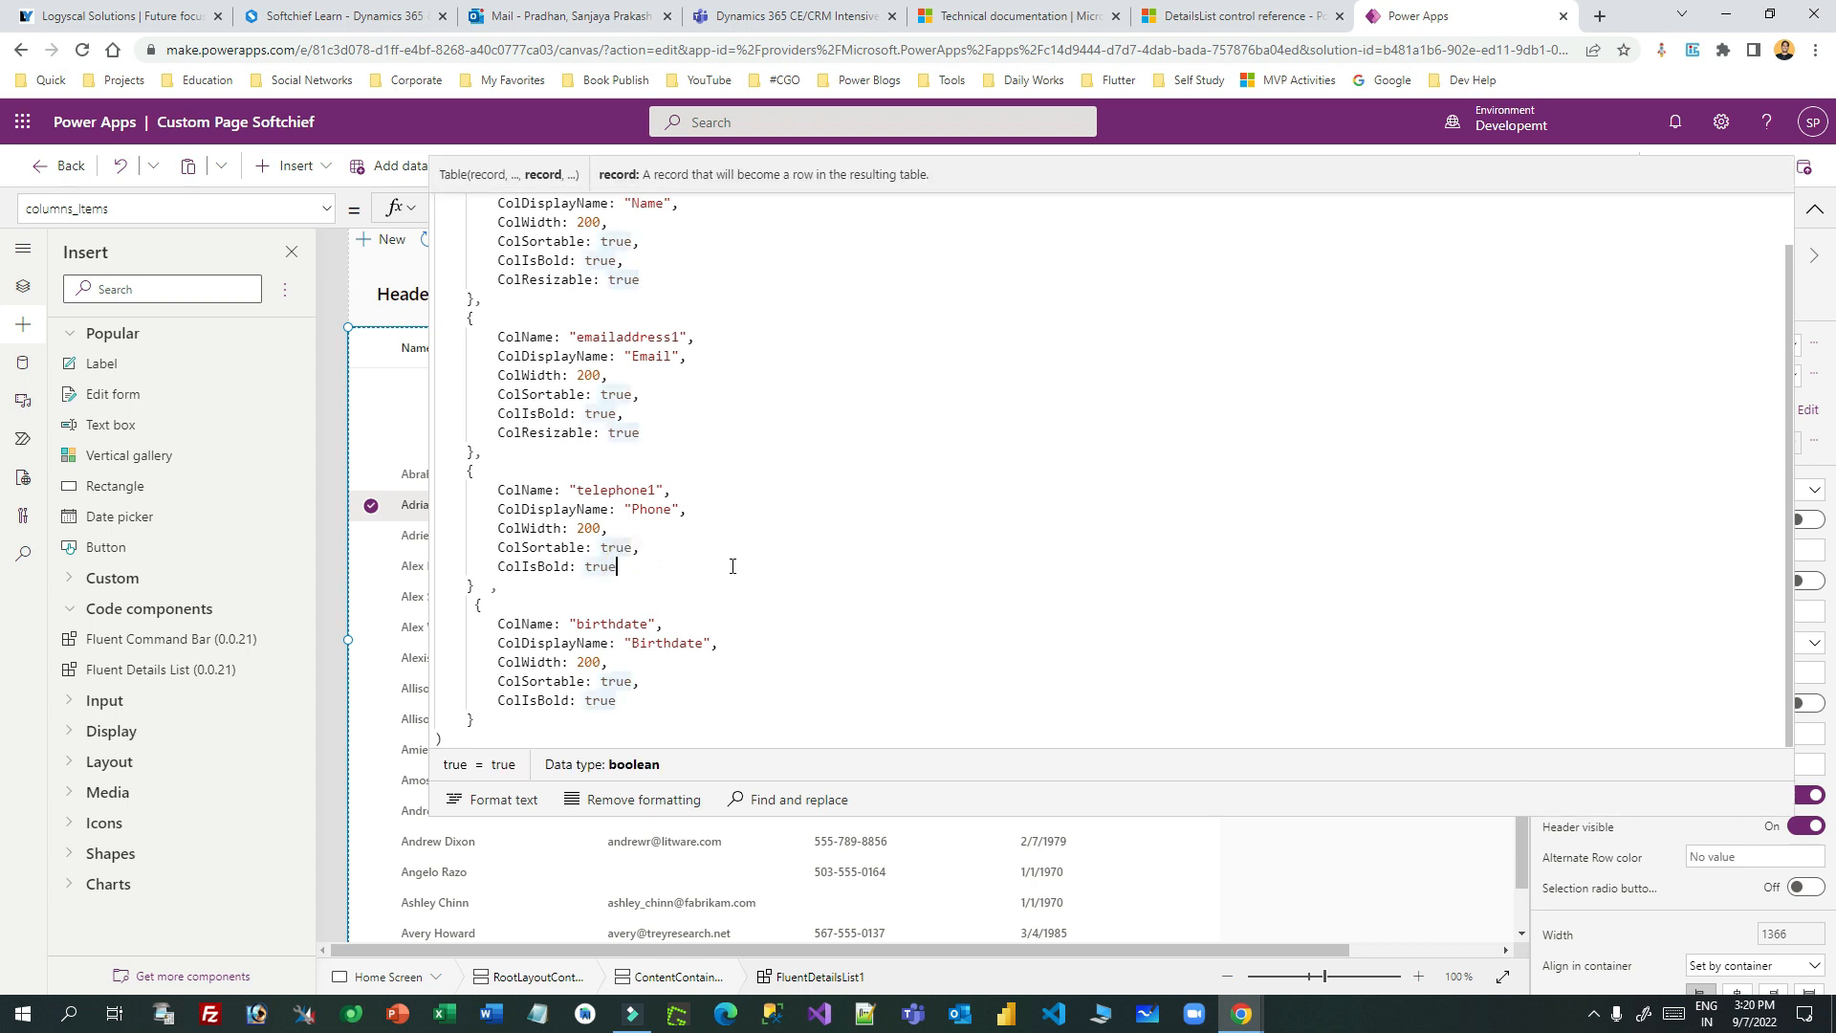
text(,)
key(Return)
key(ctrl+v)
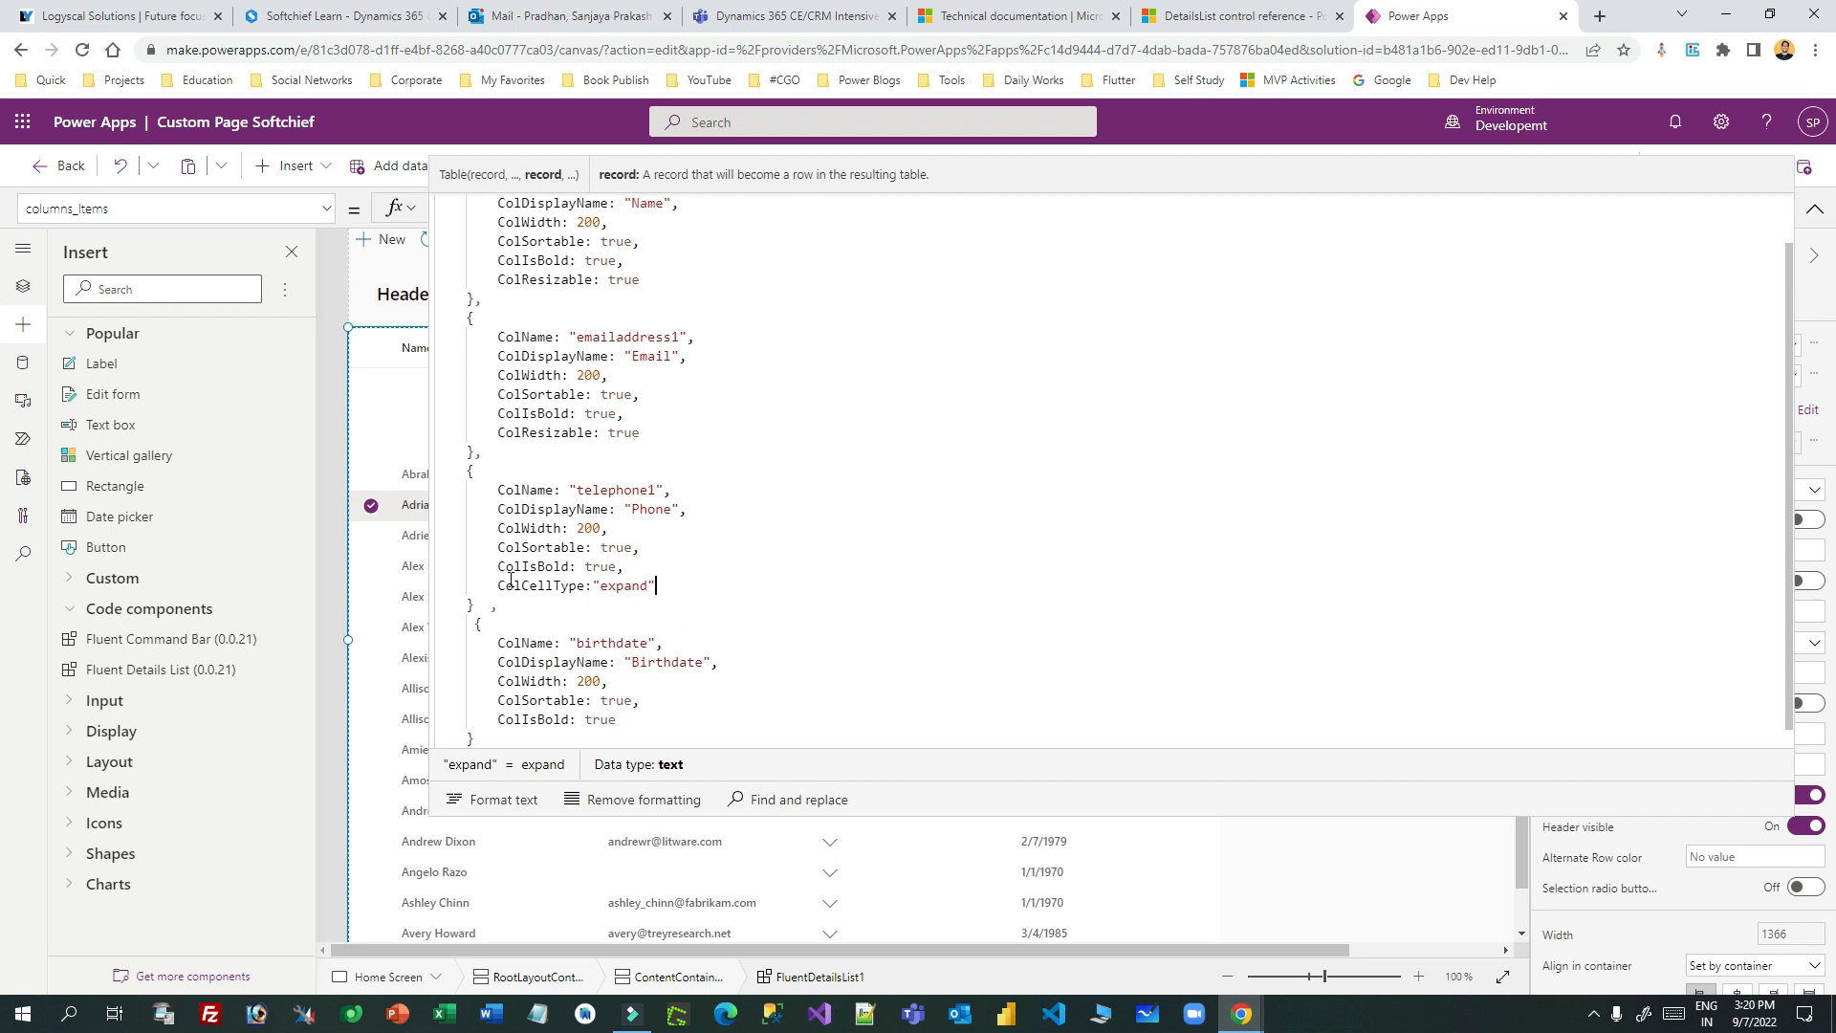
drag(514, 584, 656, 585)
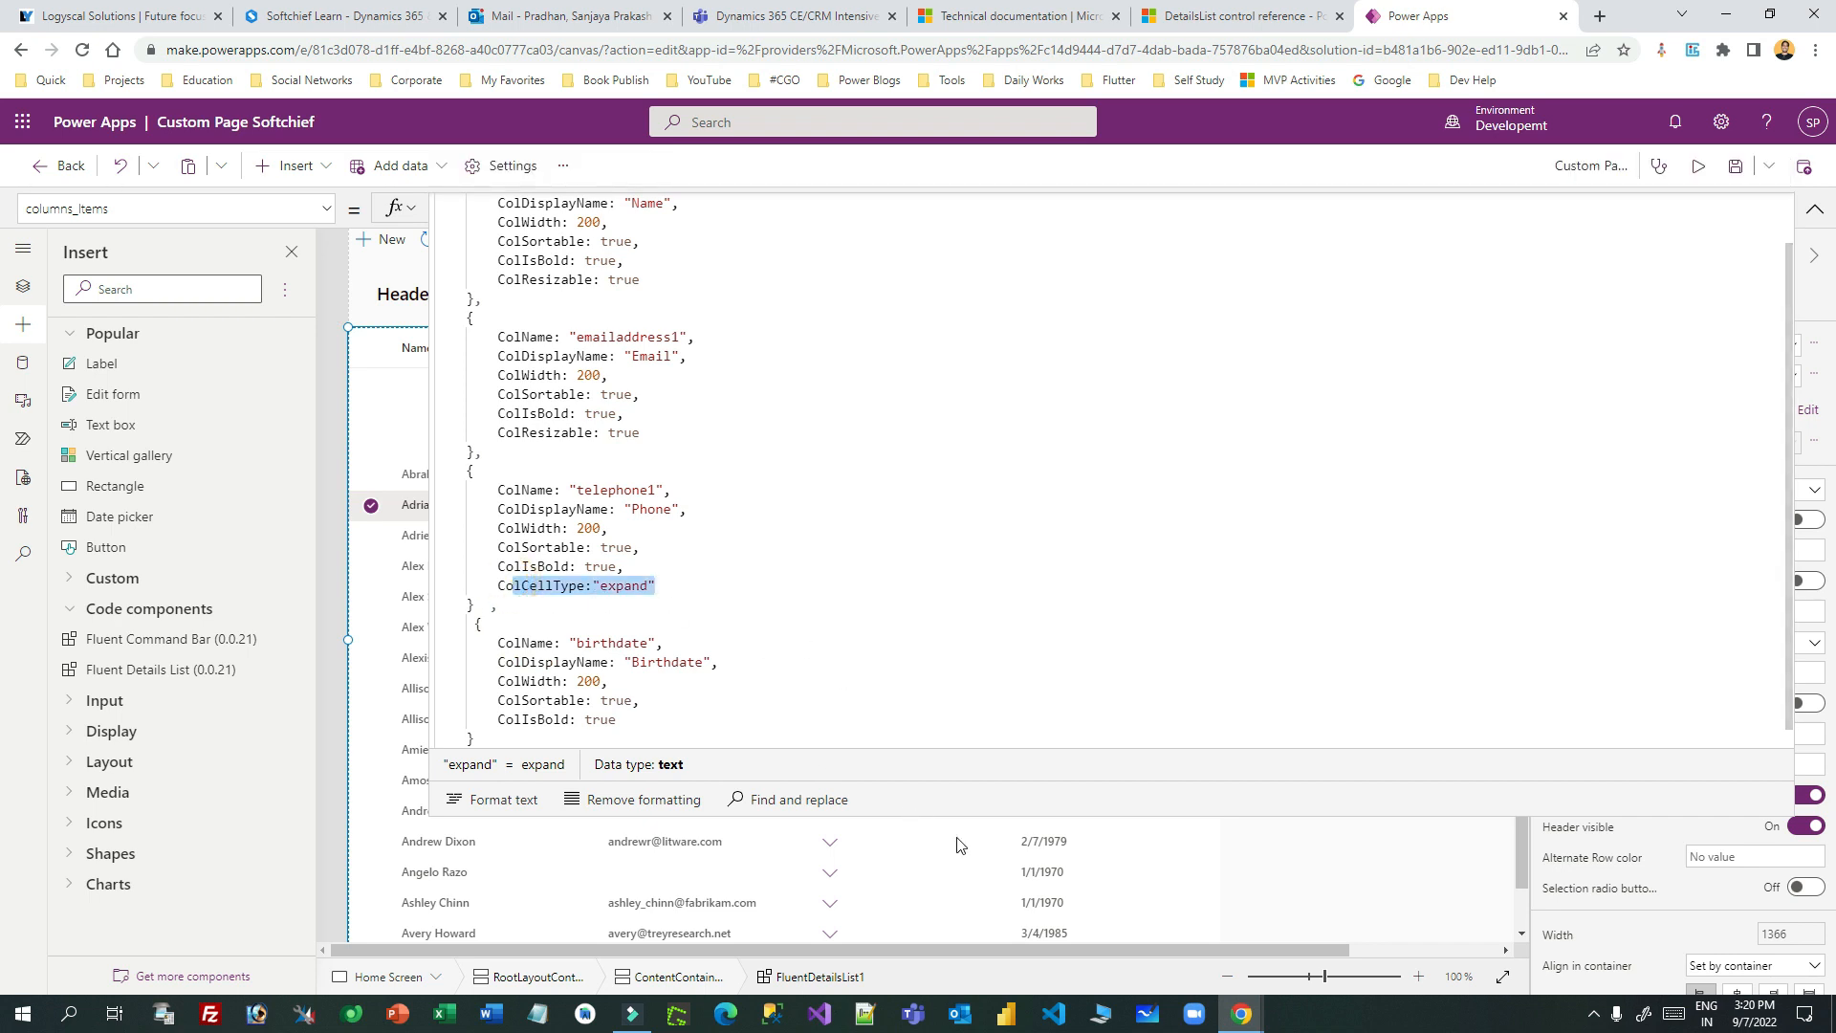
click(965, 814)
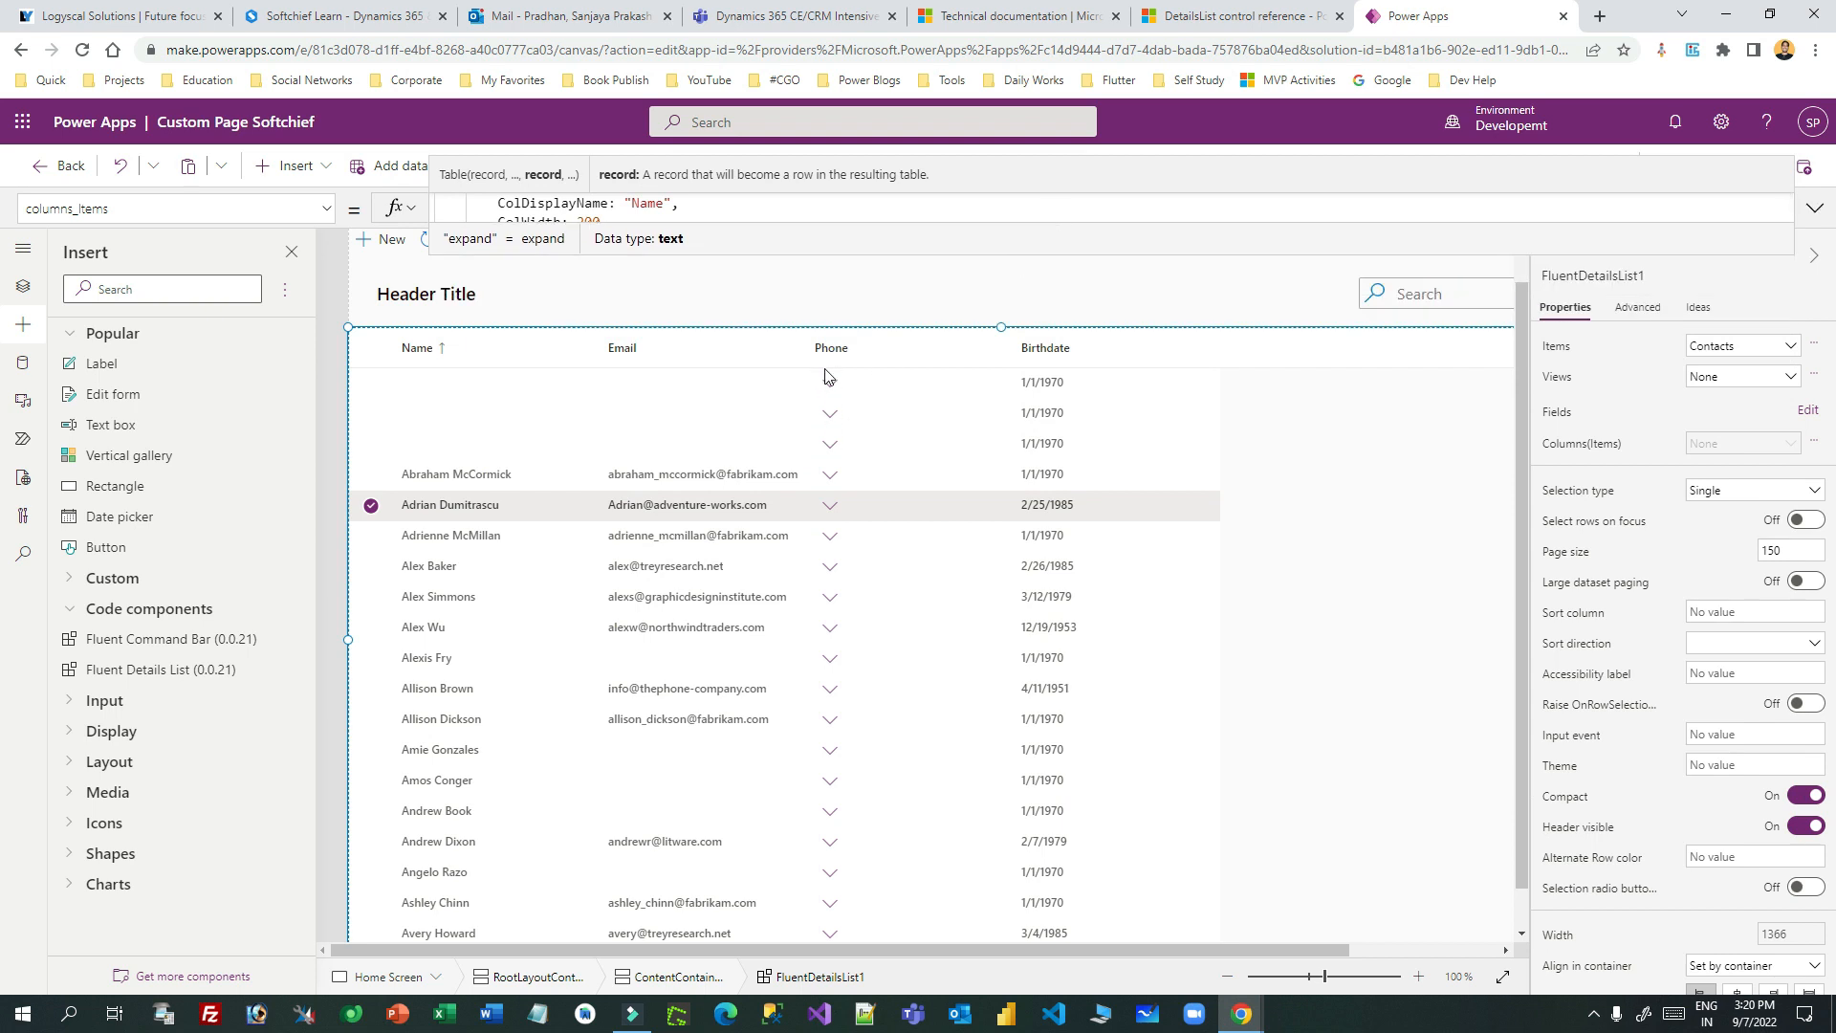
- Change the Phone column's cell type value to indicatortag, copied from the docs
drag(872, 255, 864, 884)
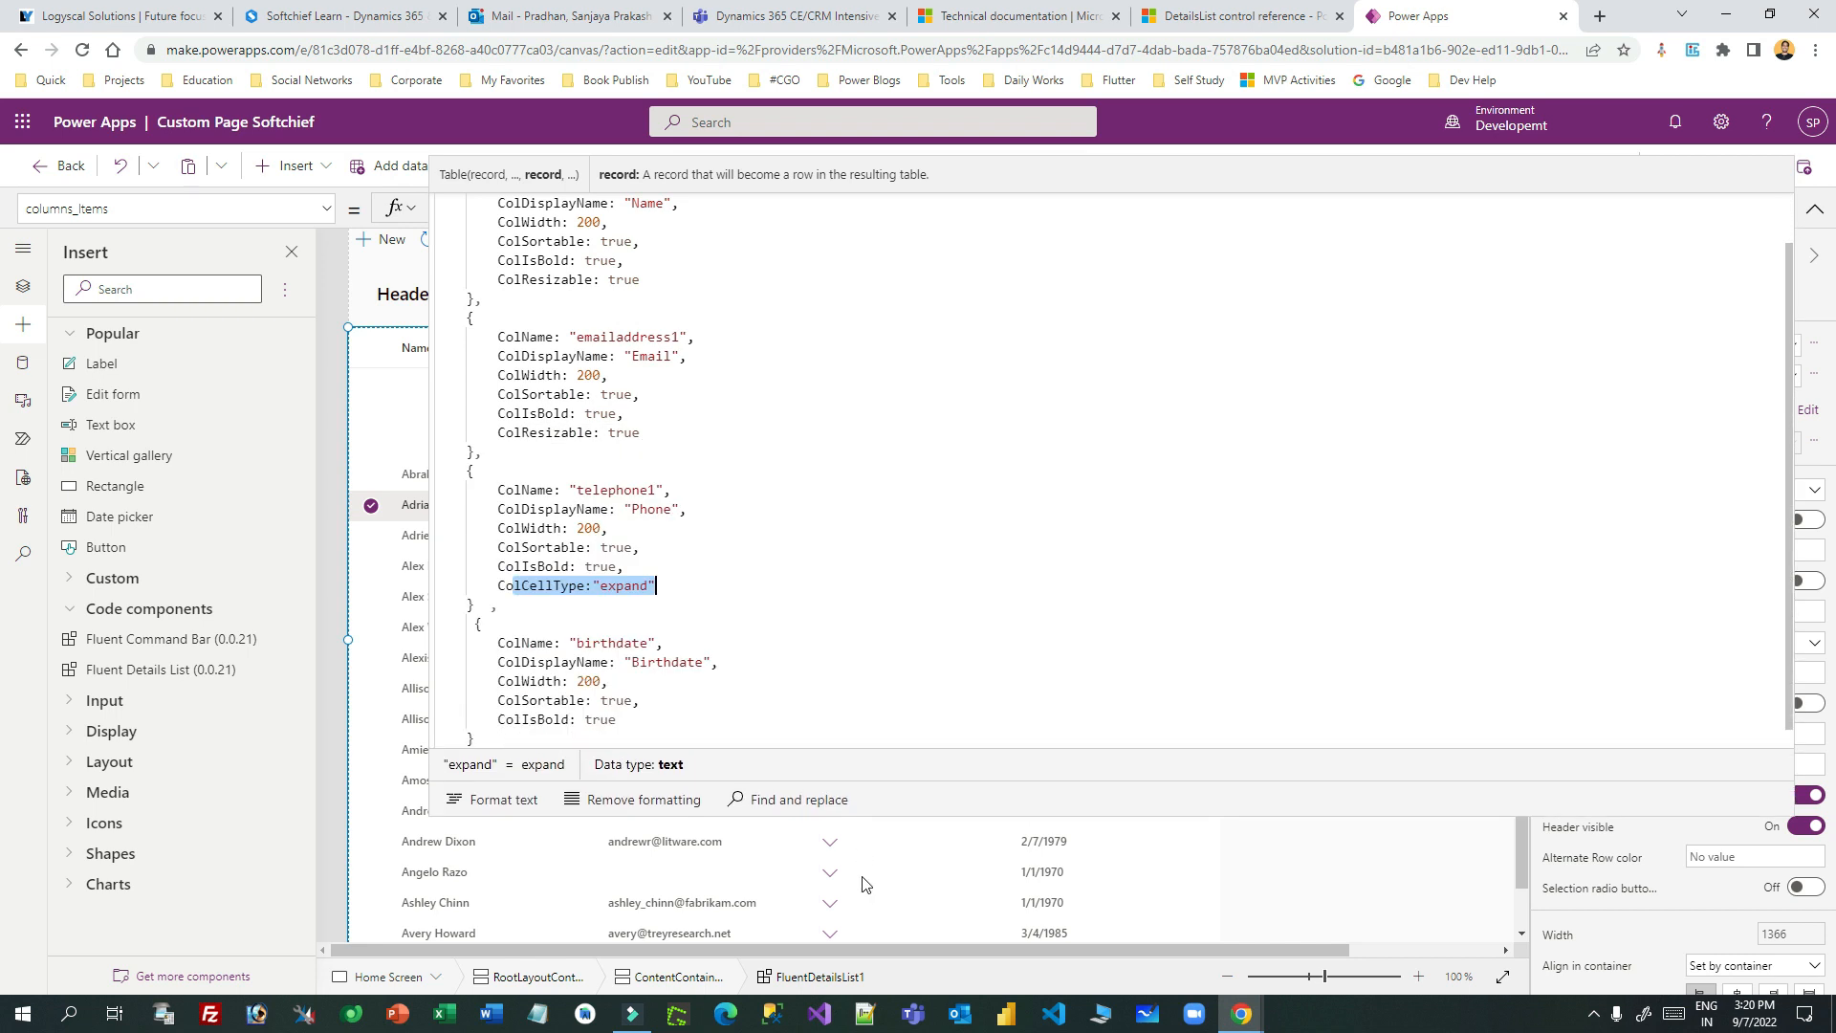
double_click(616, 584)
text(ta)
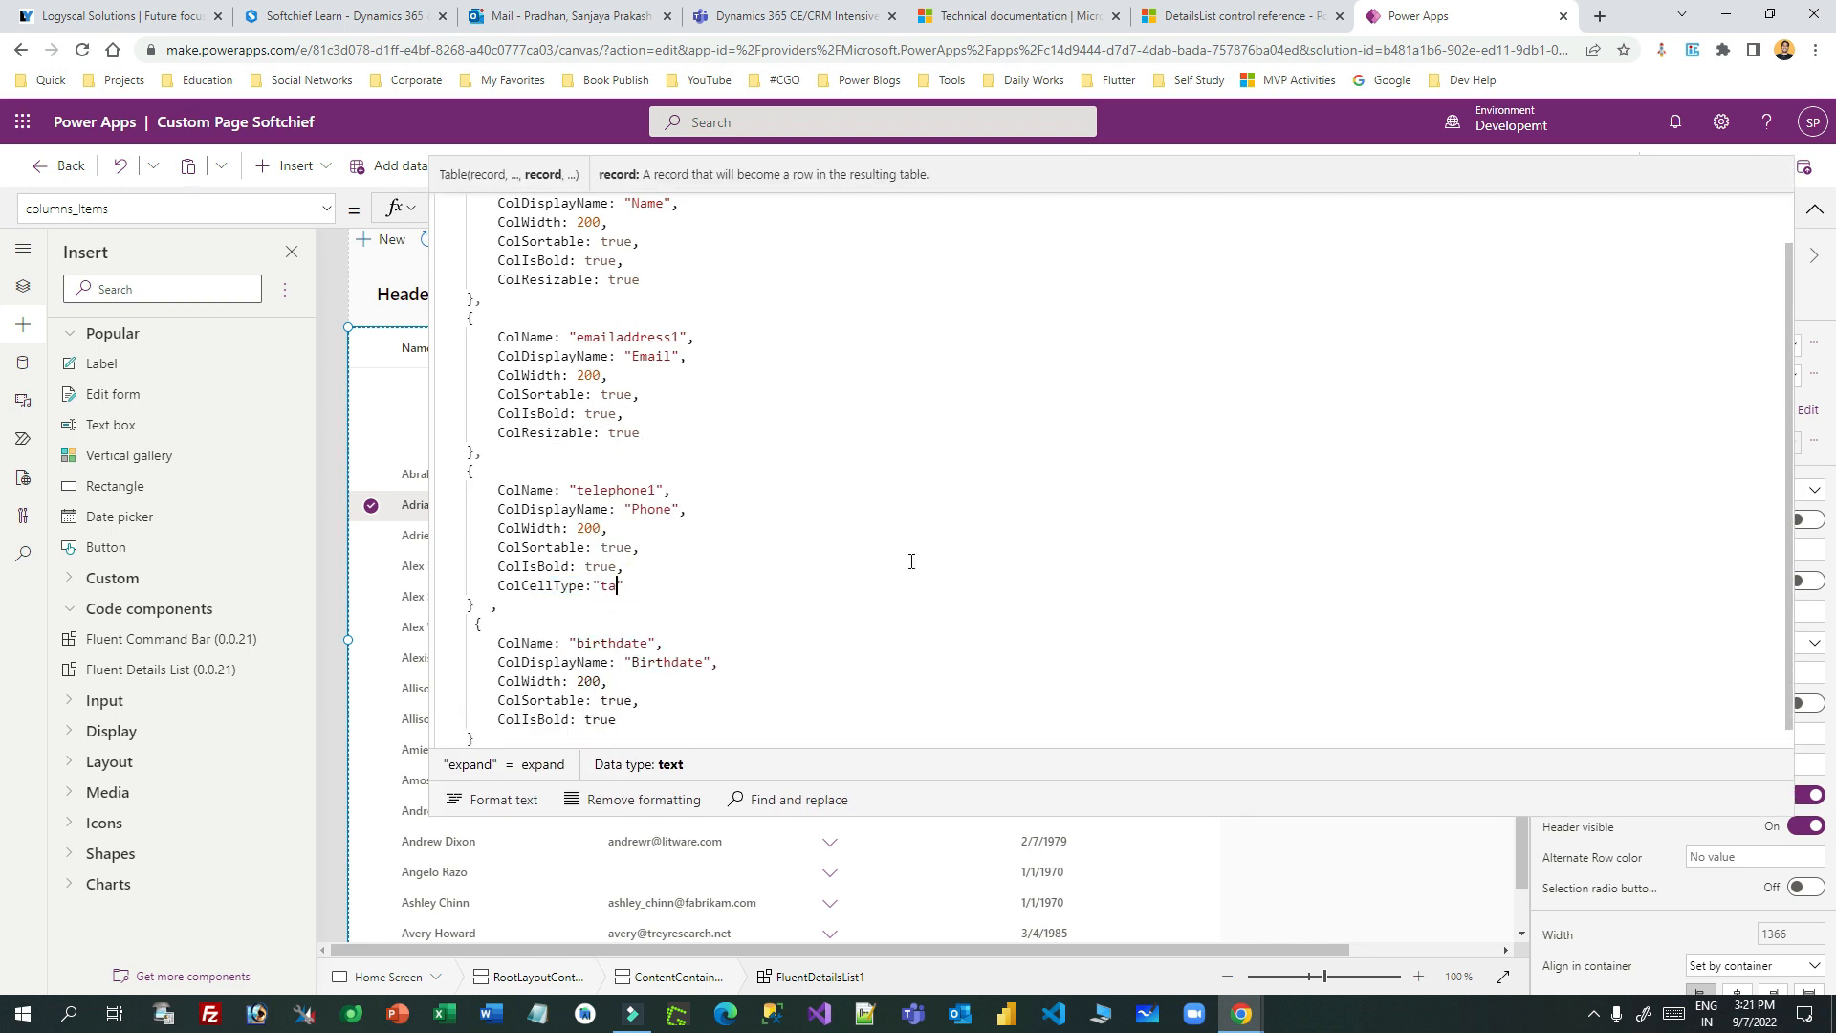
text(gindica)
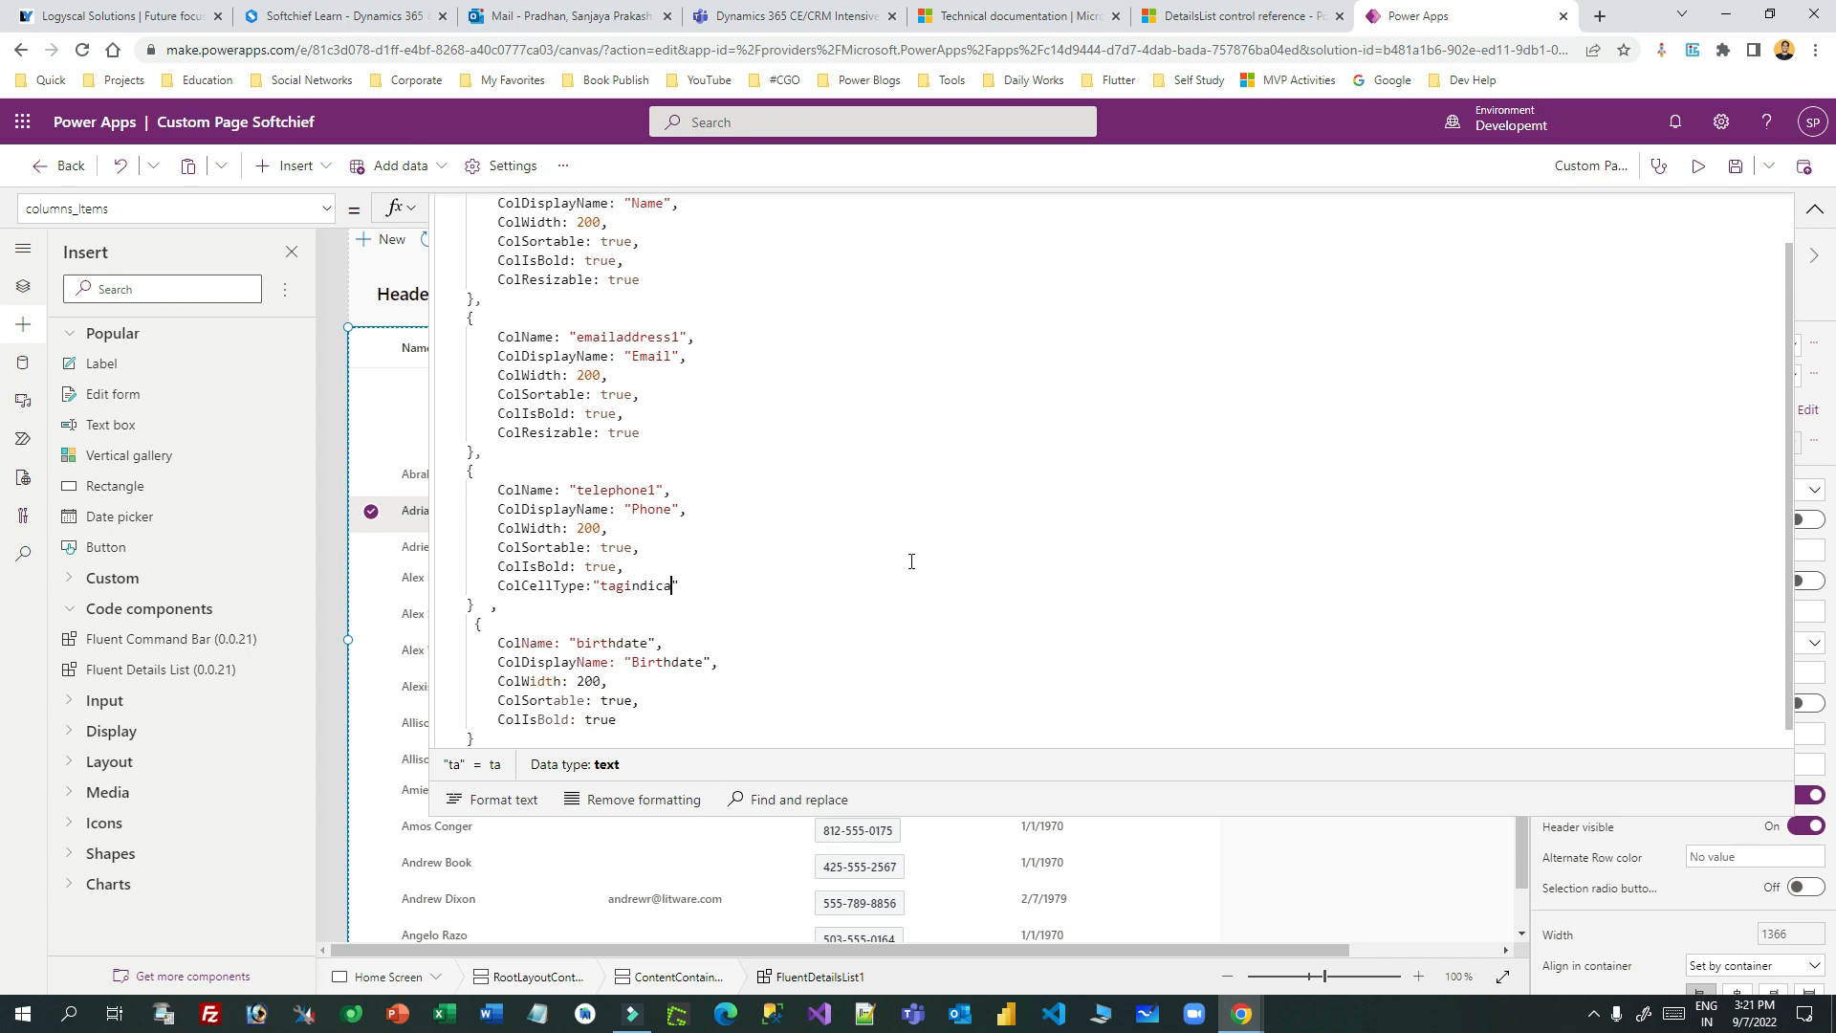
text(tor)
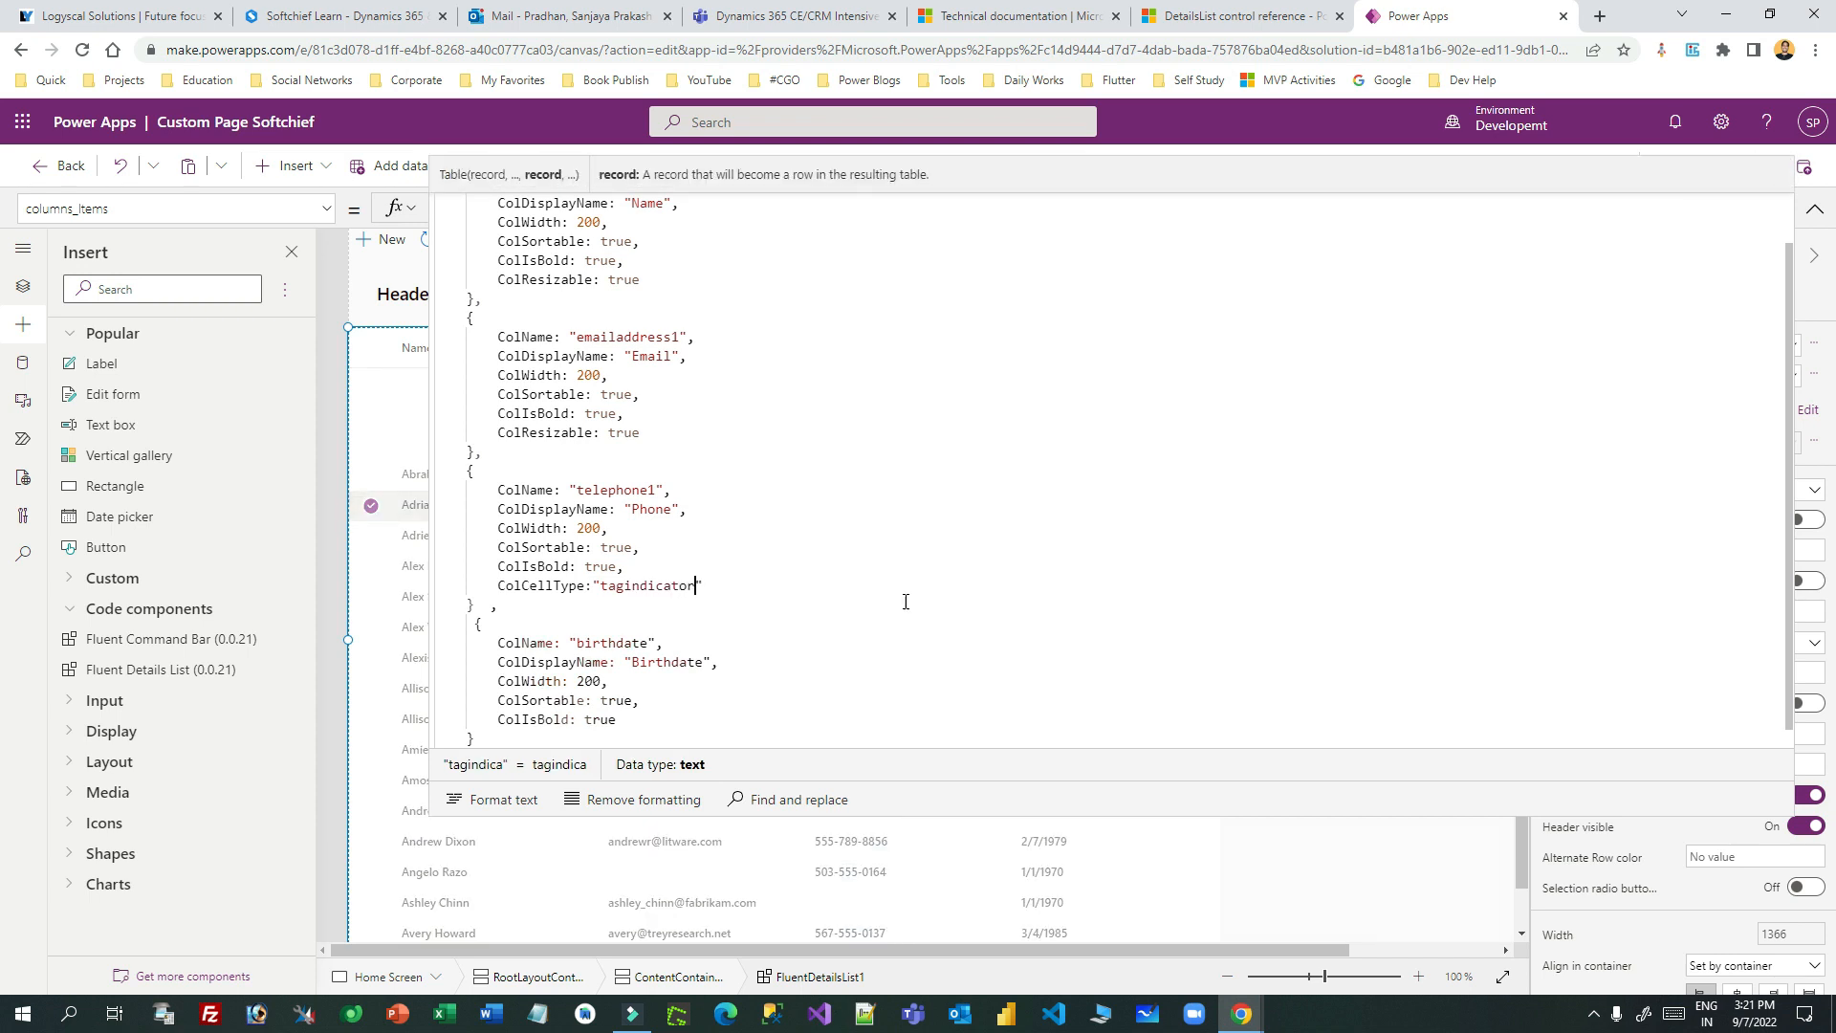
drag(904, 595, 932, 813)
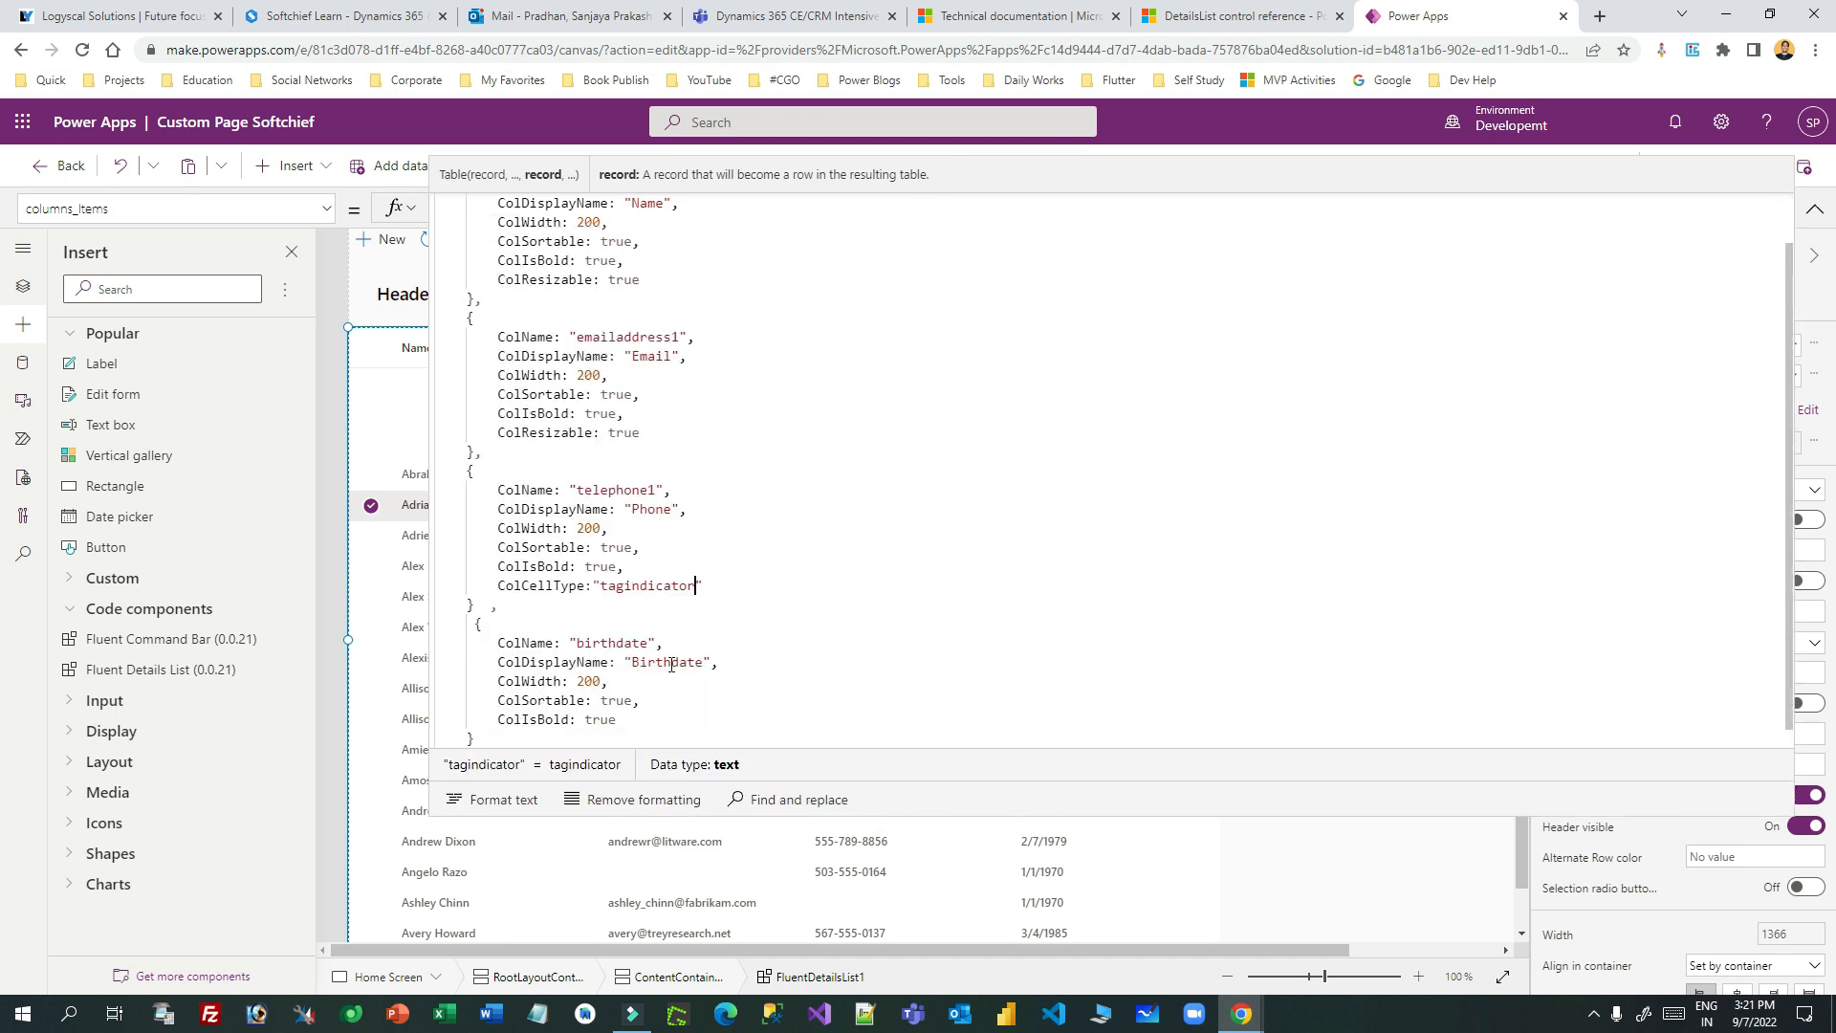
double_click(647, 579)
click(1252, 13)
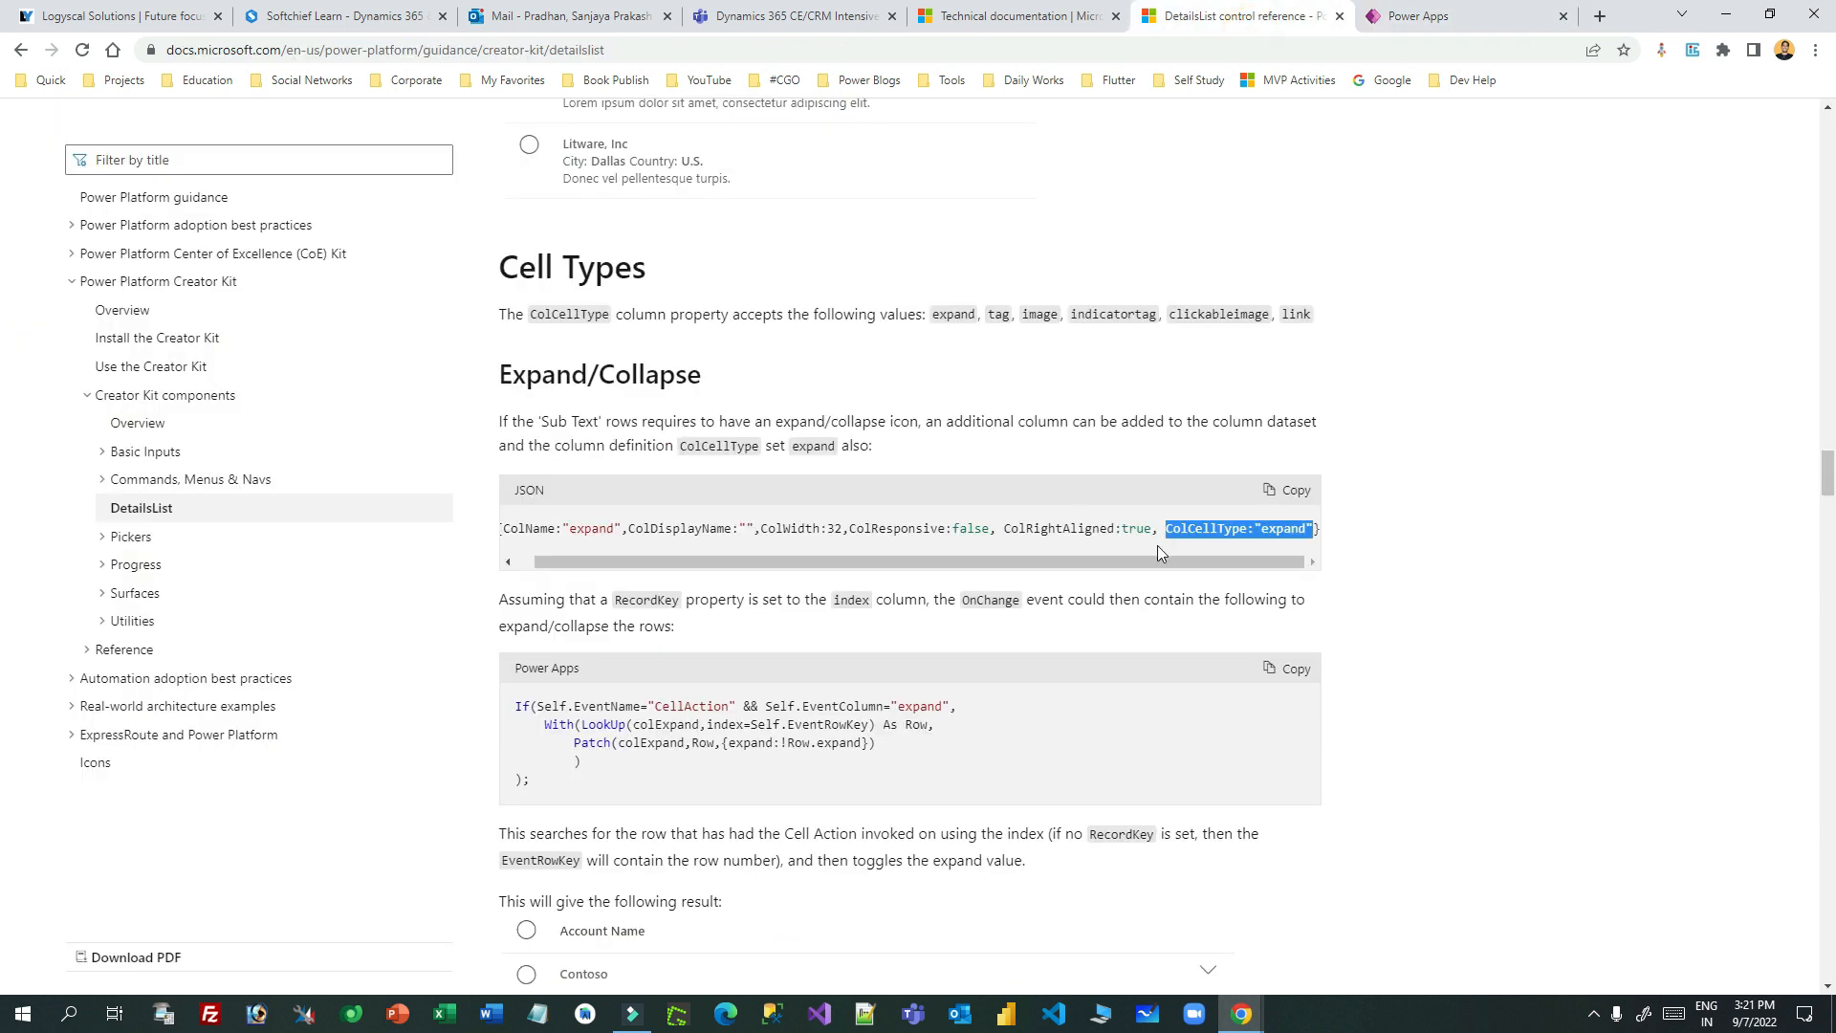
double_click(1105, 317)
key(ctrl+c)
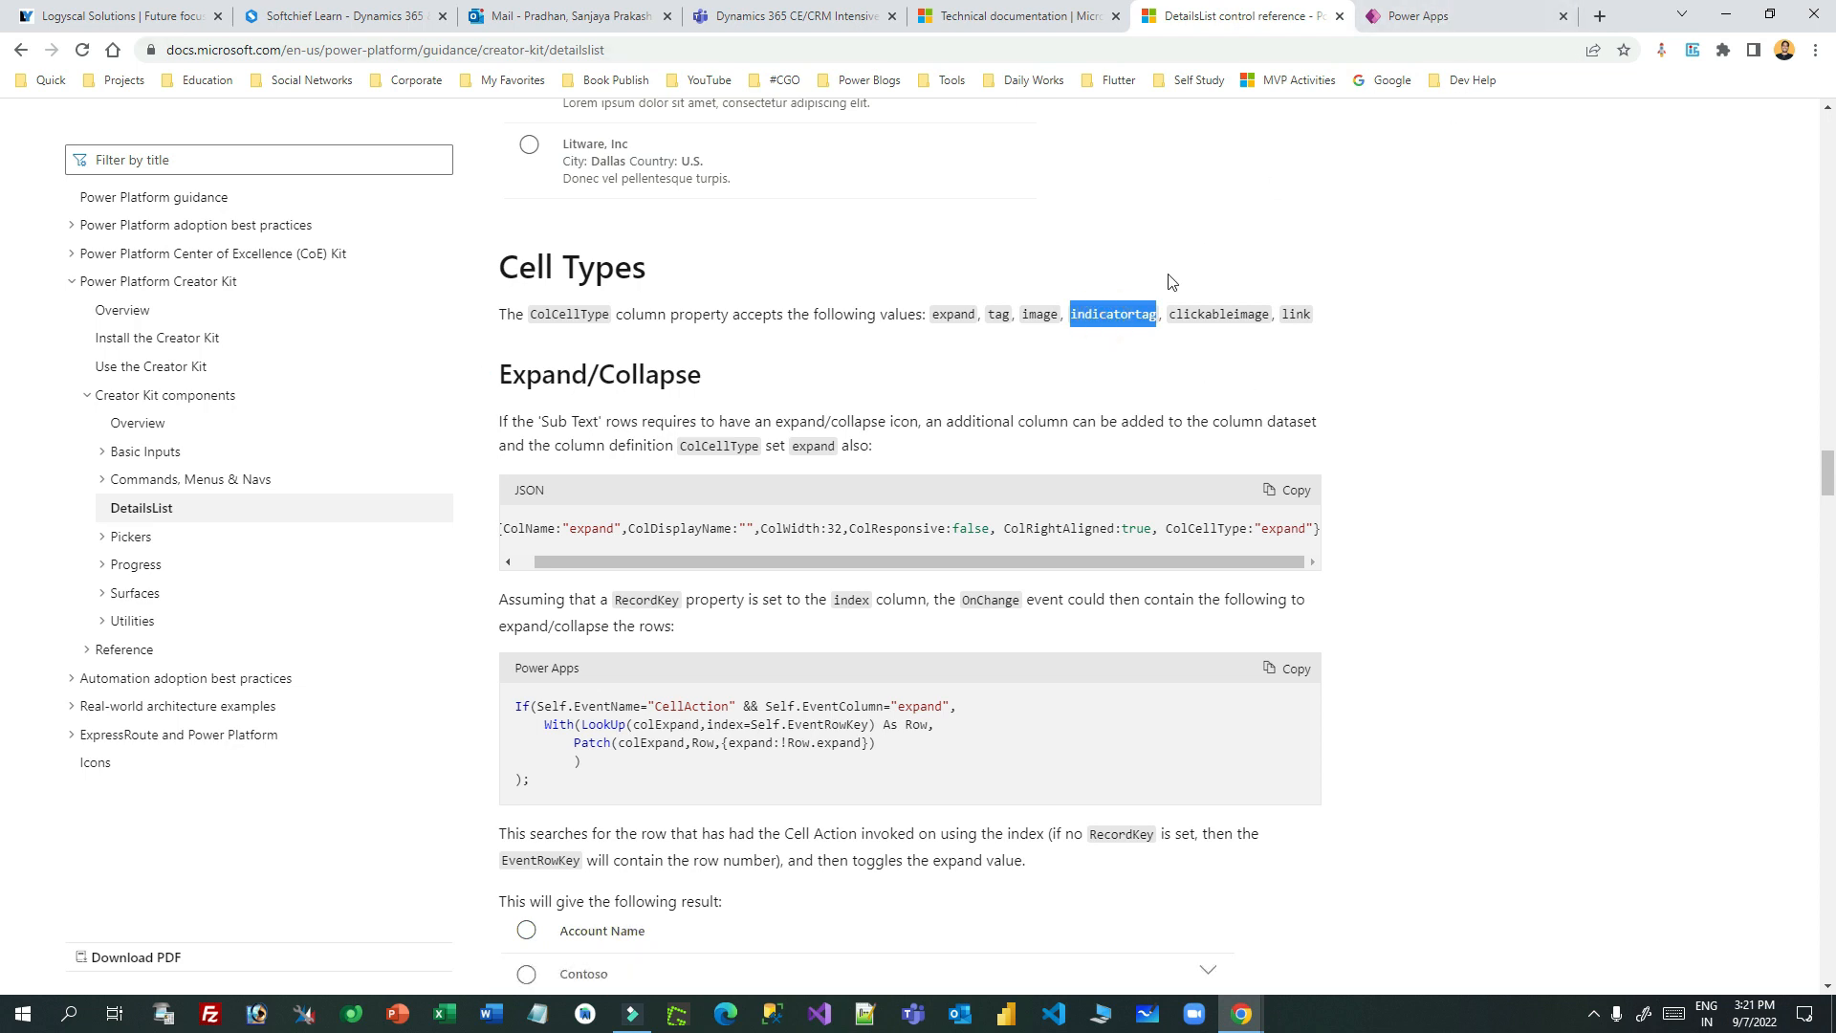
click(1458, 19)
key(ctrl+v)
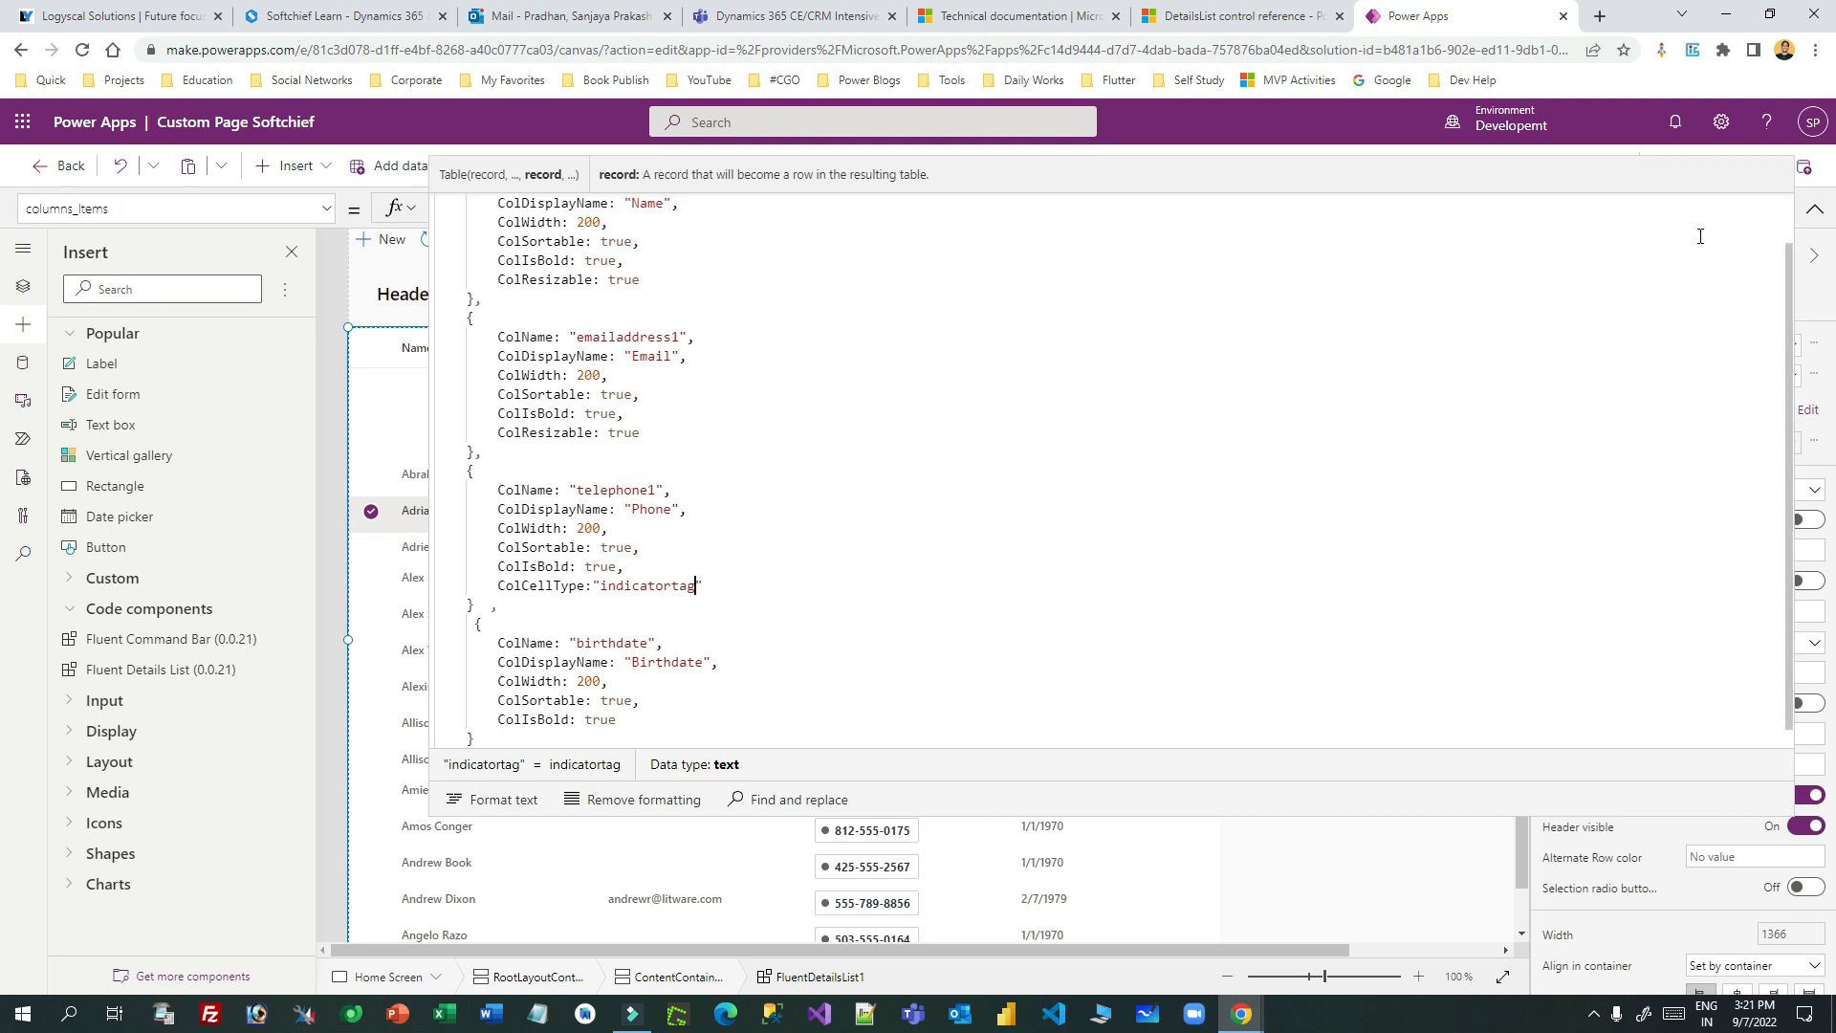
- Collapse the formula editor to one line and start the page preview
click(1364, 821)
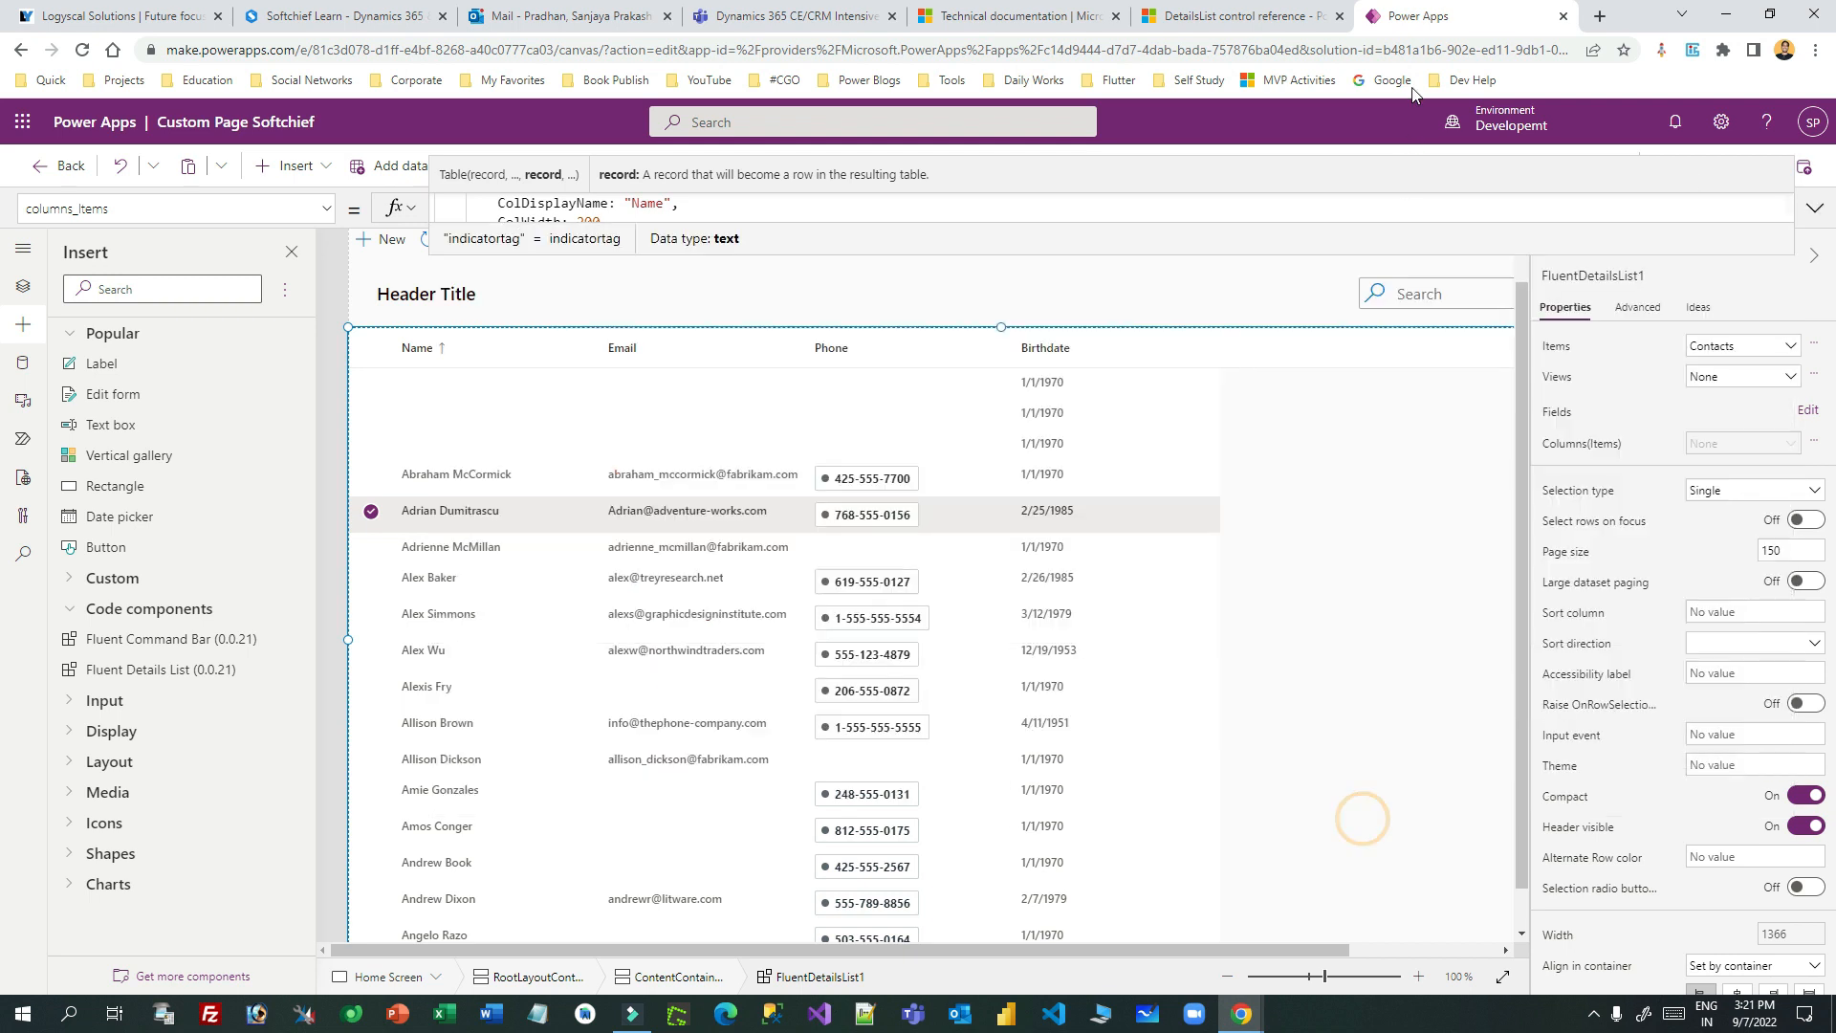
click(1814, 207)
drag(1045, 558, 1025, 214)
click(1159, 475)
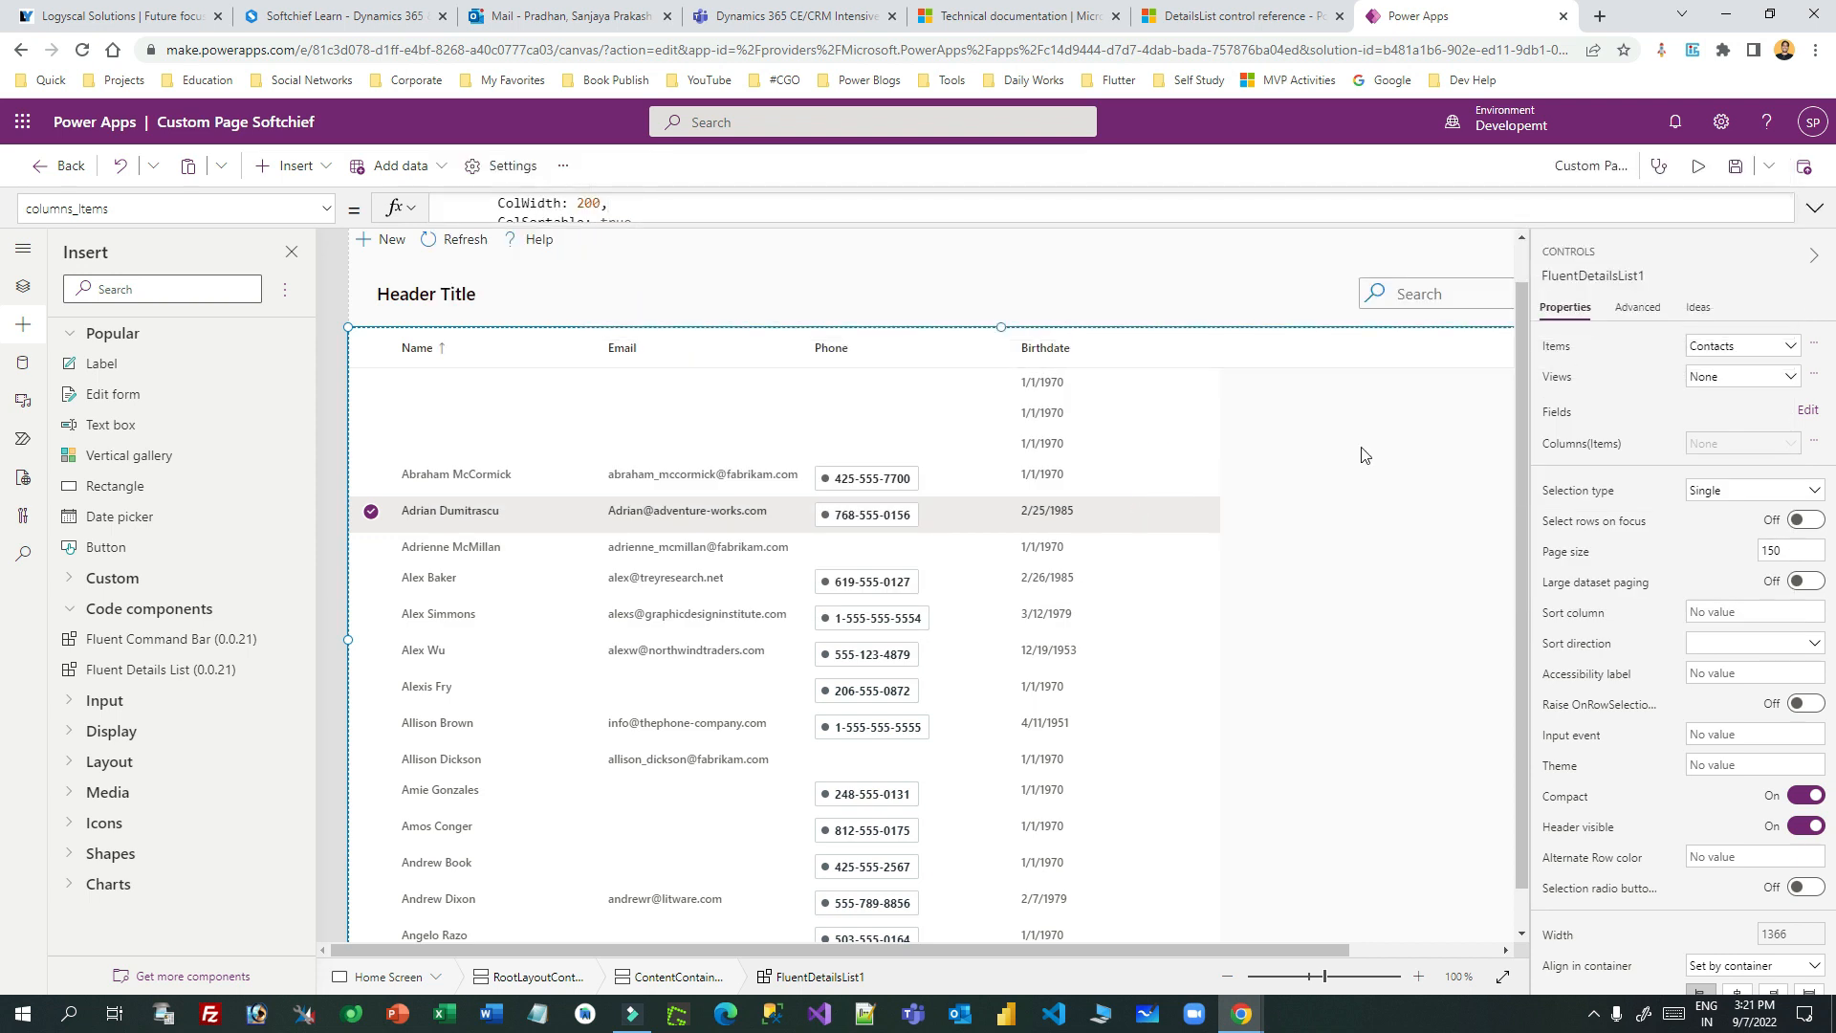
click(1699, 166)
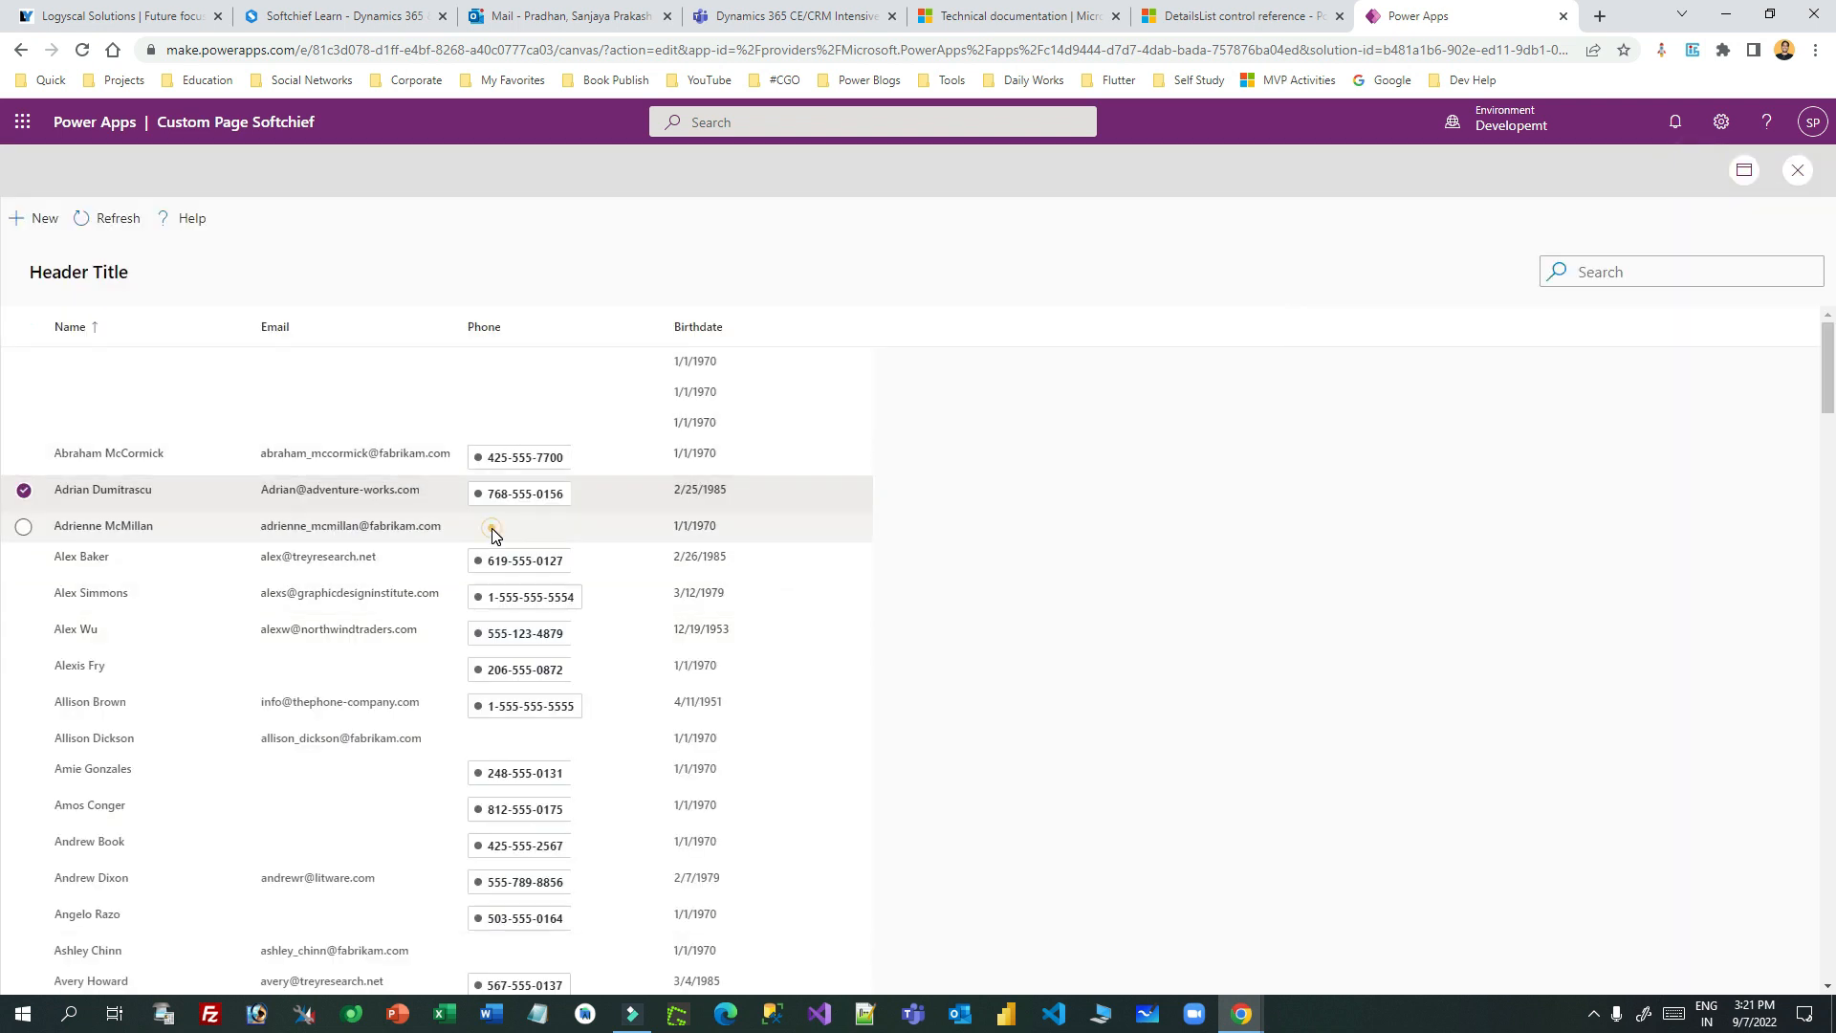
- Select several contact rows, uncheck and recheck the fourth row, then refresh the grid
scroll(492, 534, down, 15)
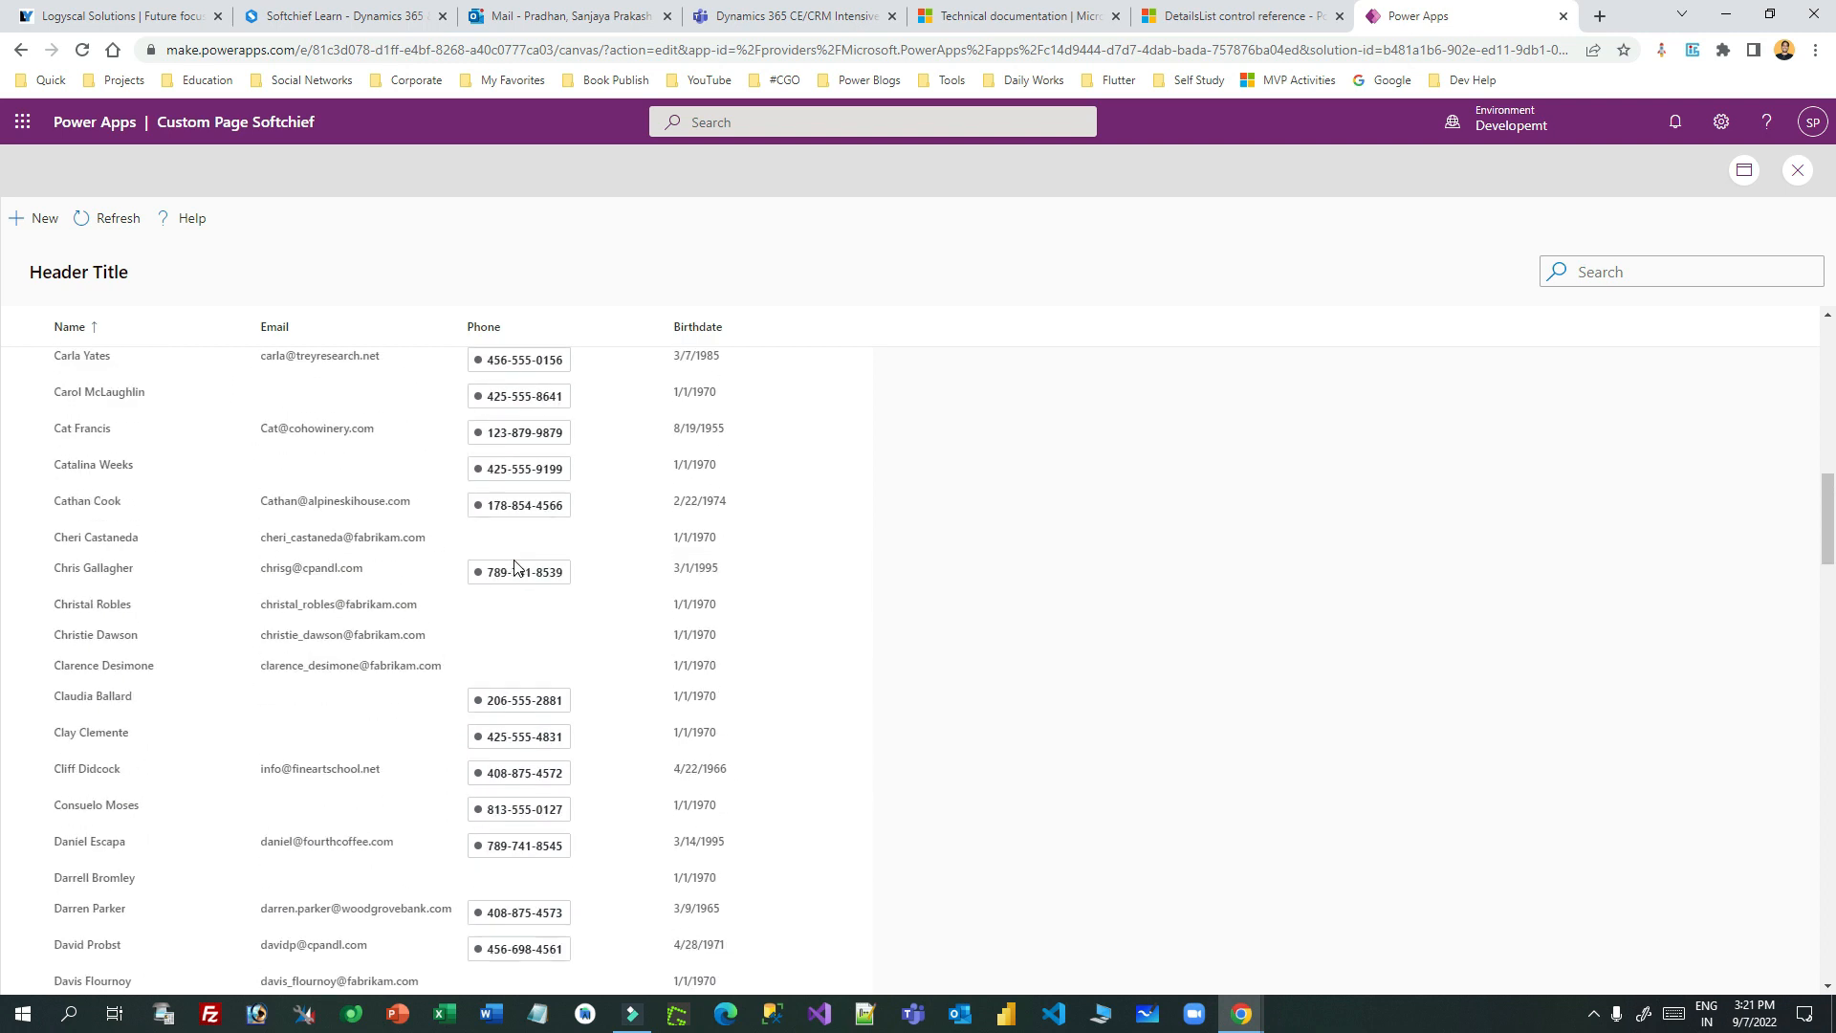
scroll(515, 567, up, 15)
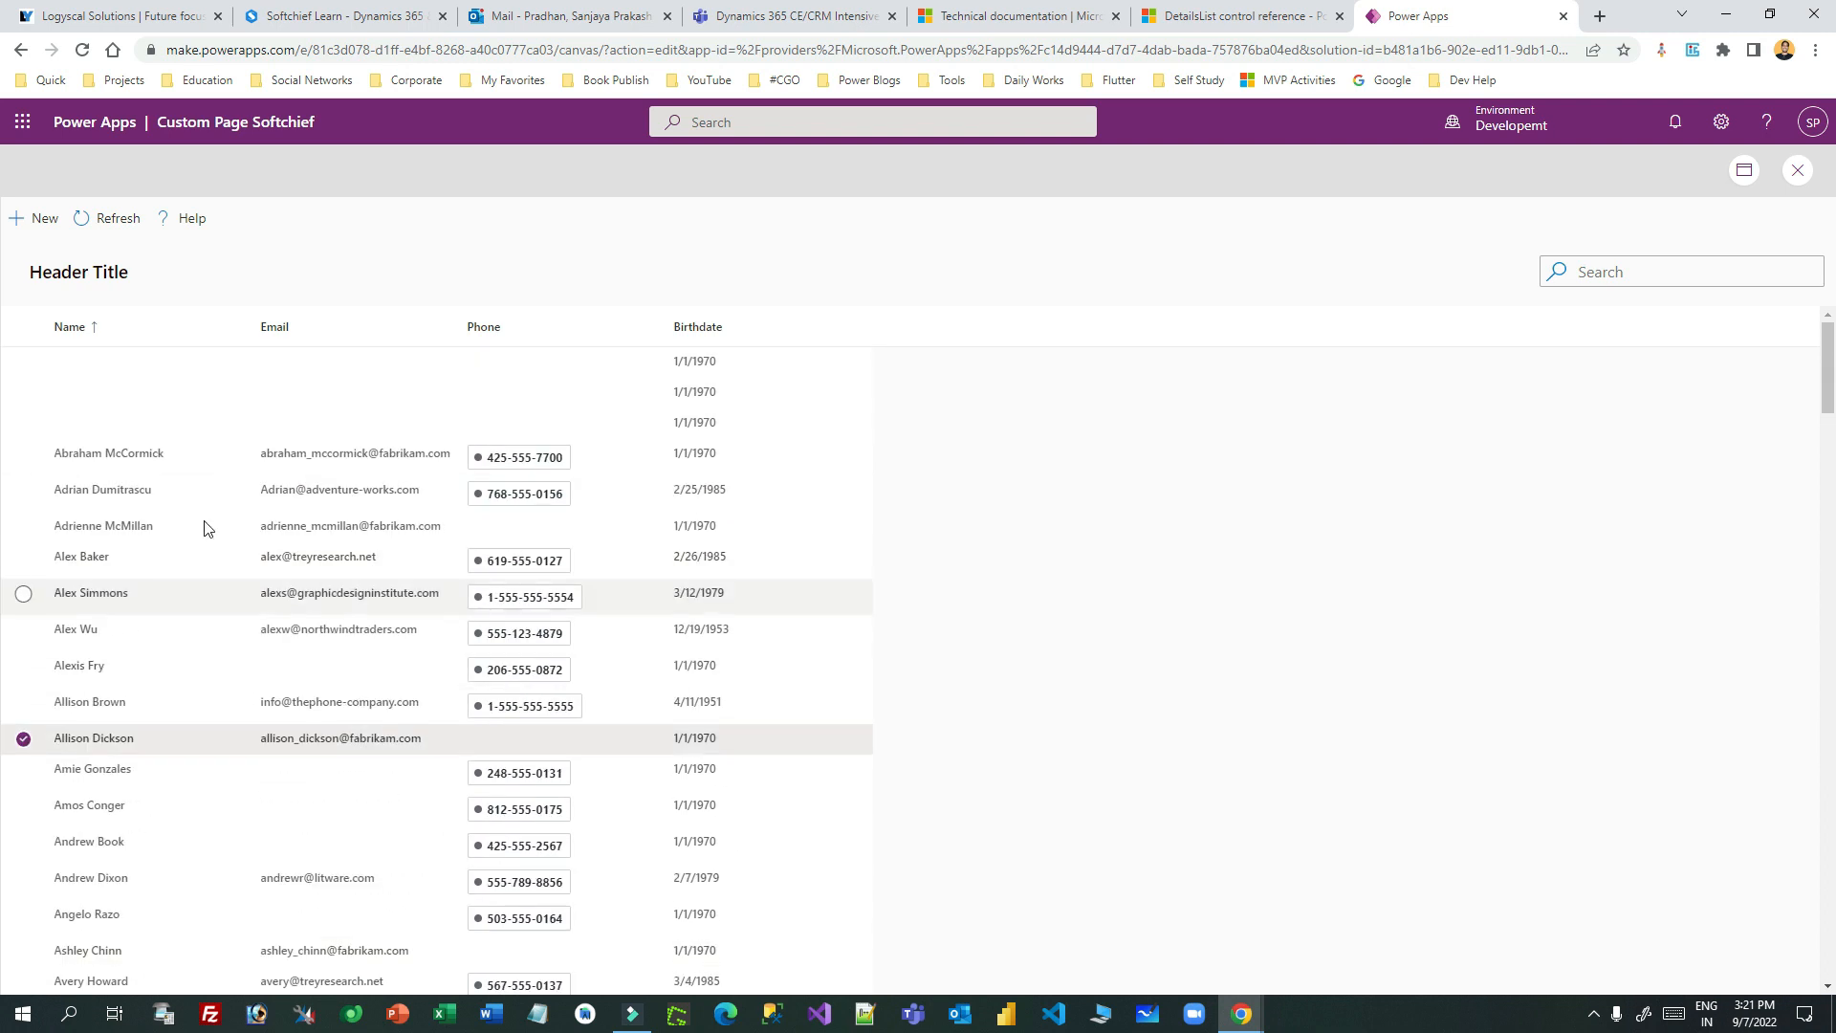
click(513, 525)
click(186, 489)
click(82, 665)
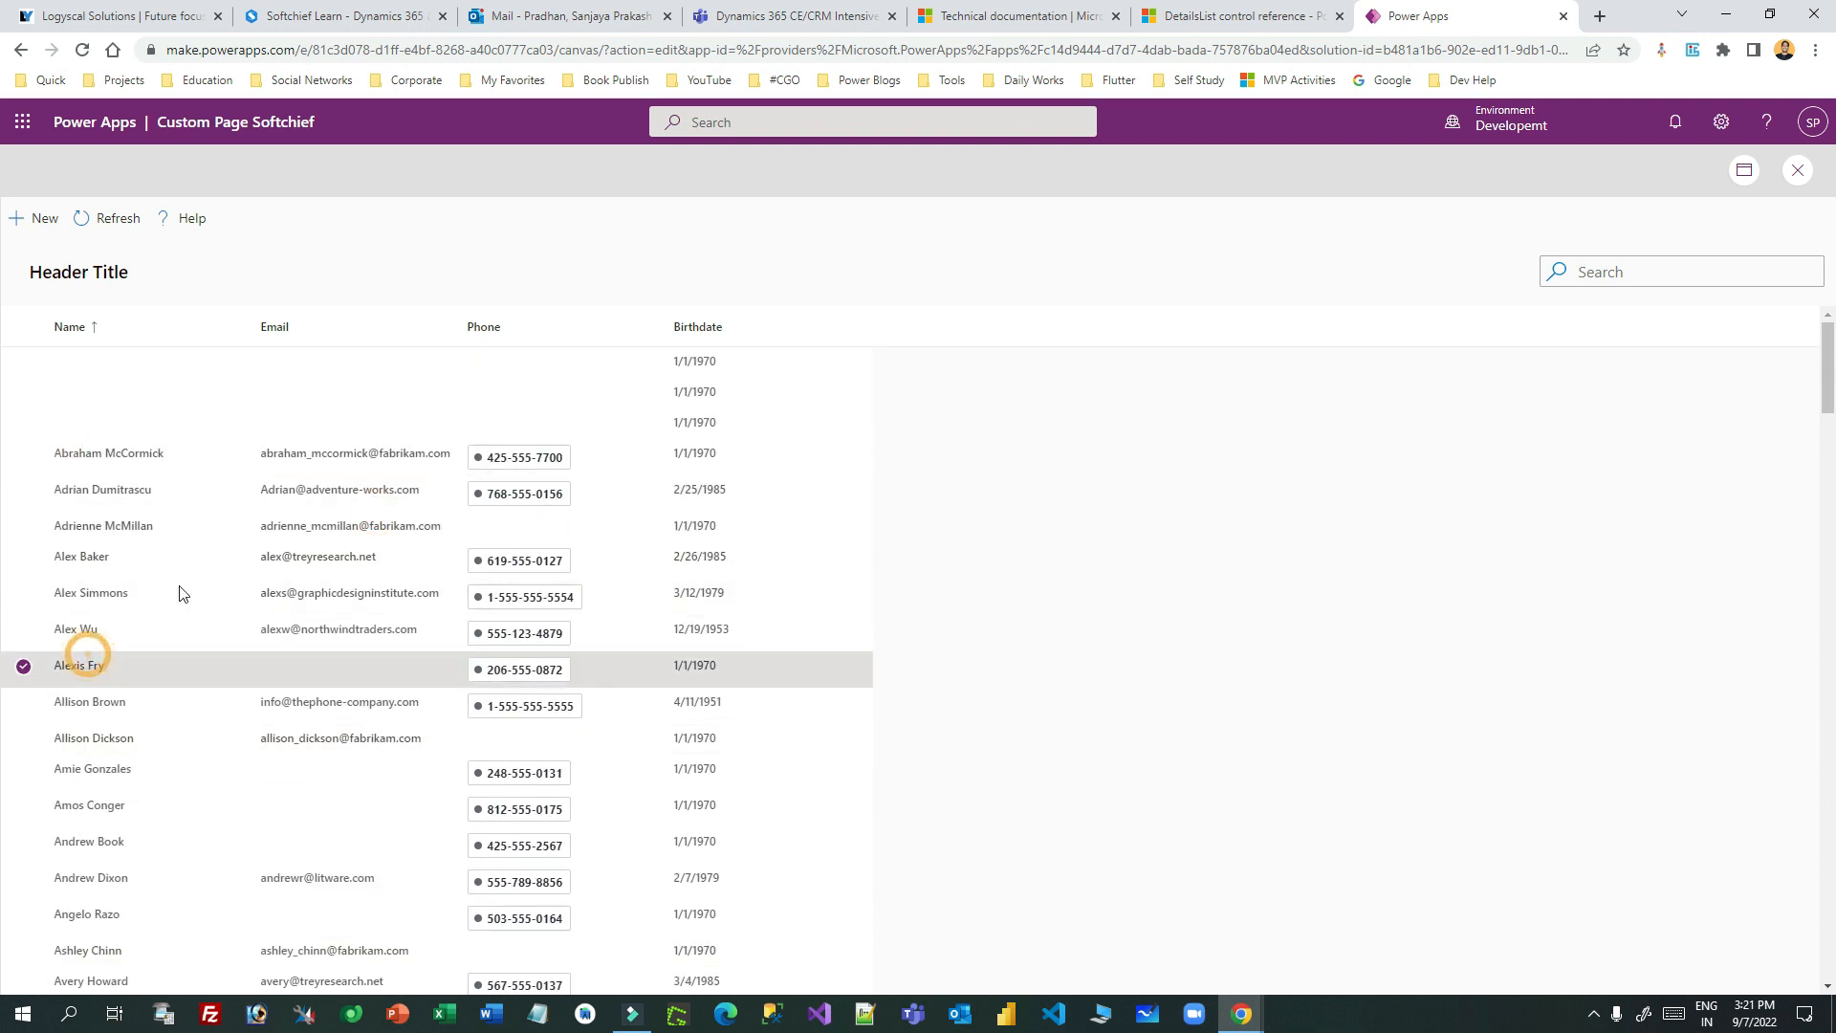
click(186, 560)
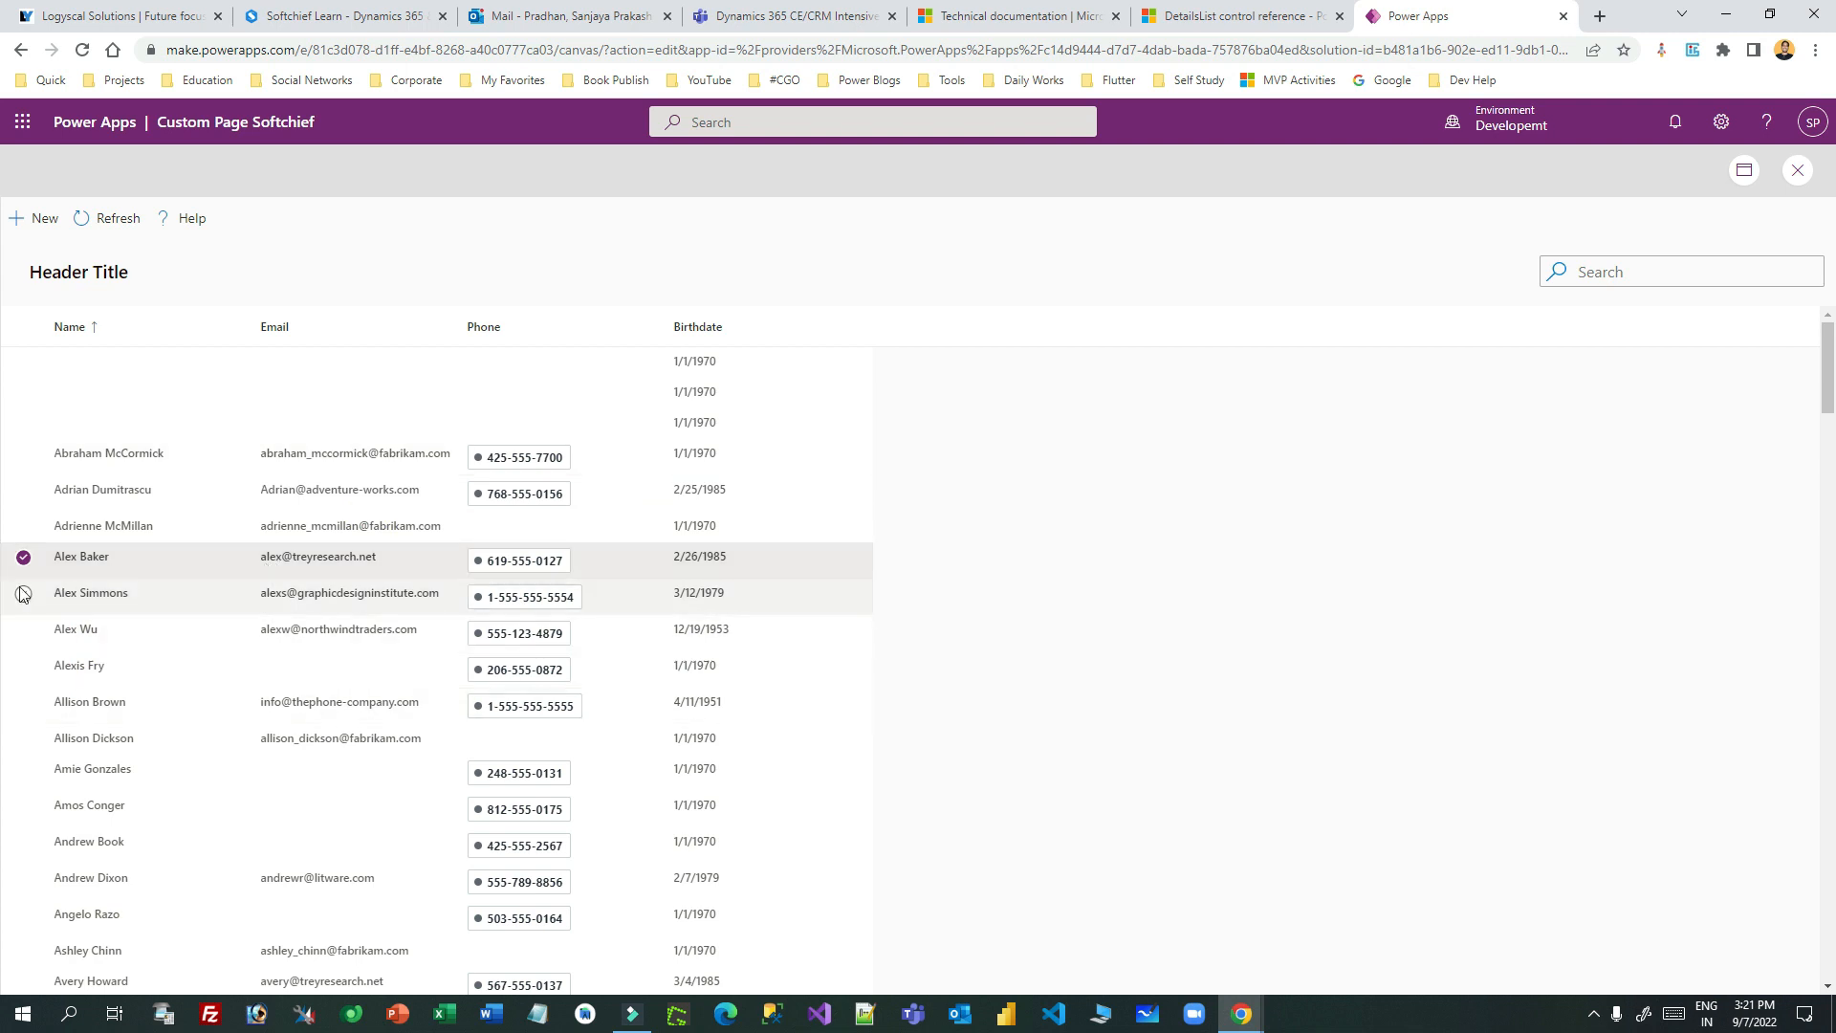
click(23, 557)
click(25, 558)
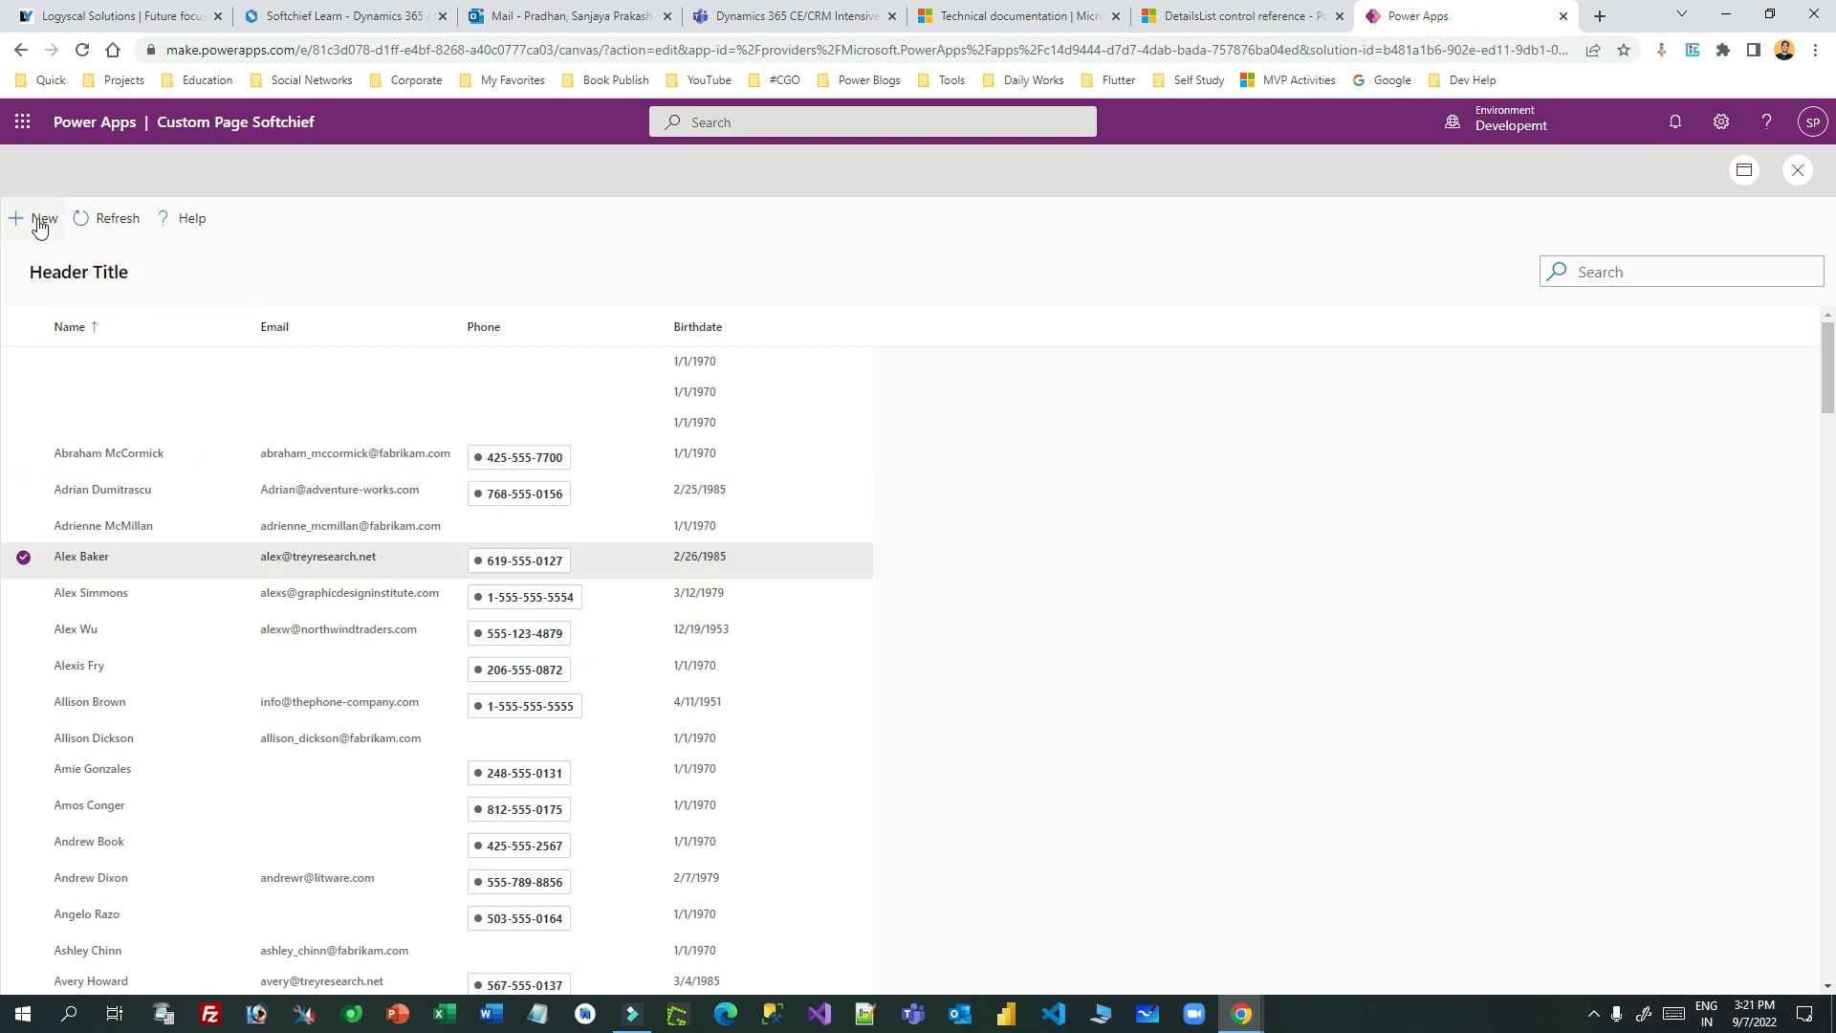
click(114, 219)
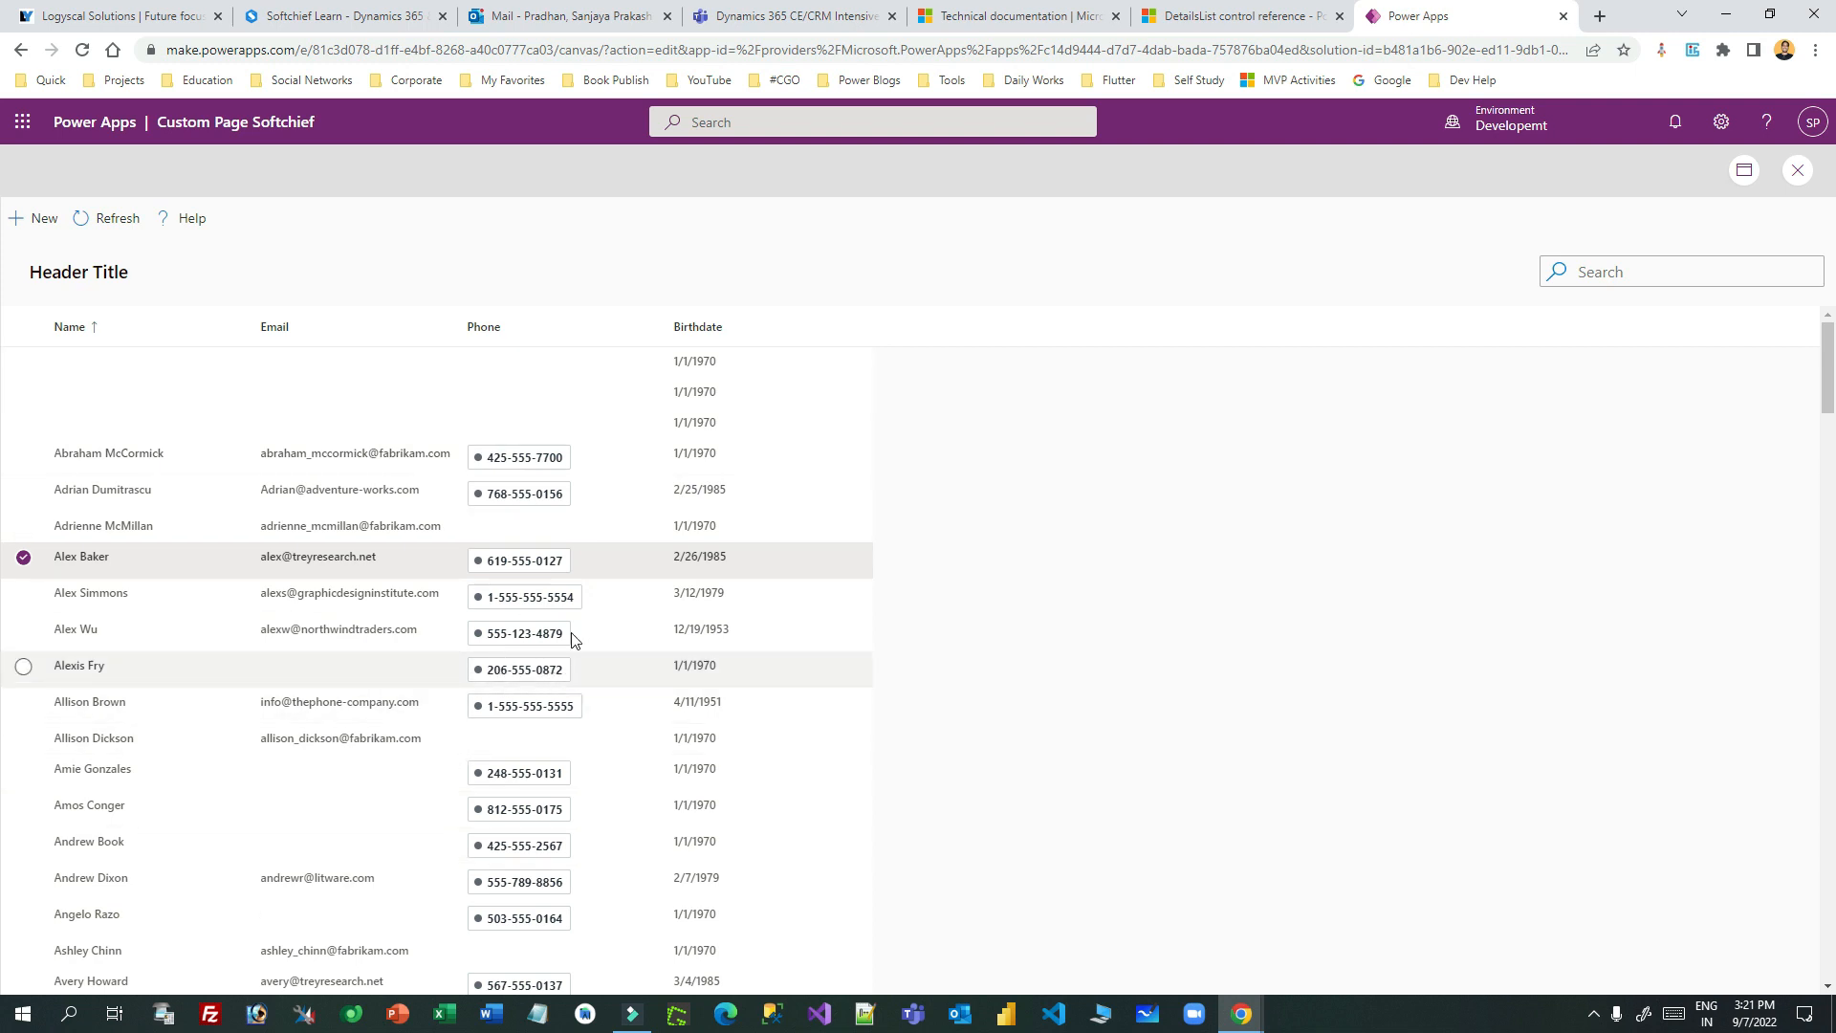
click(1186, 19)
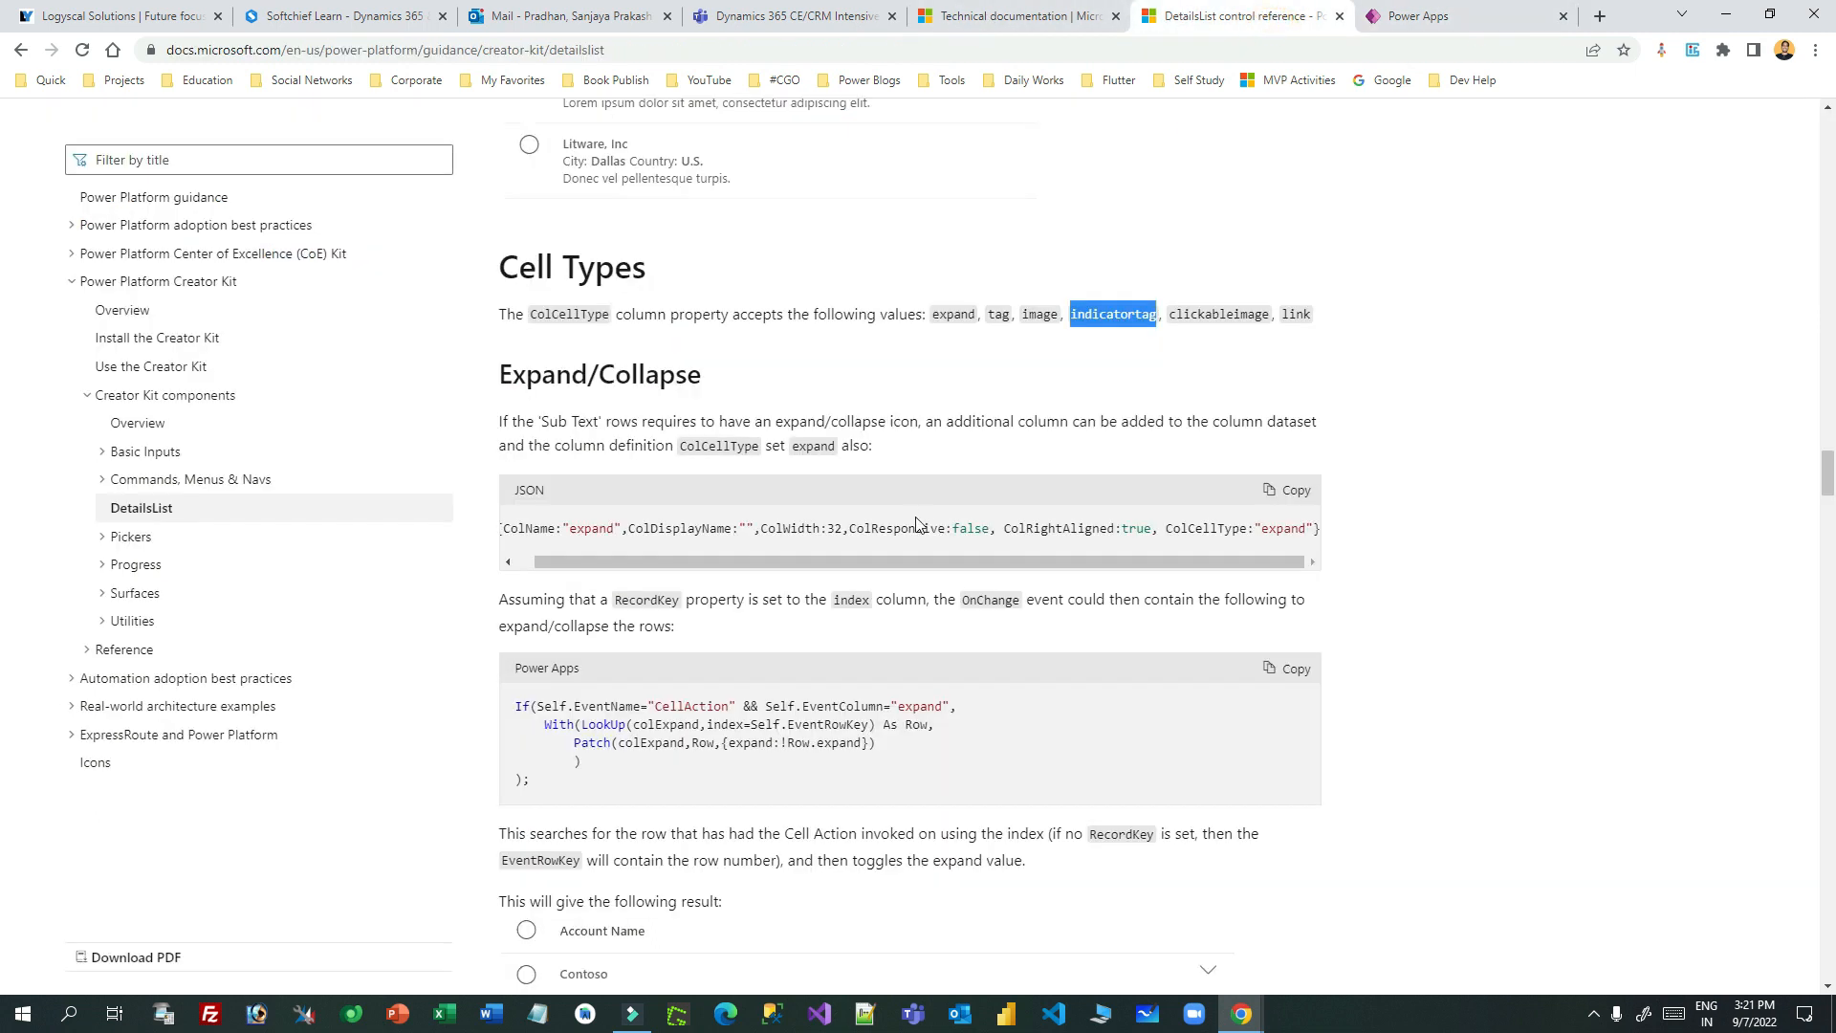
scroll(917, 525, down, 10)
scroll(916, 524, down, 15)
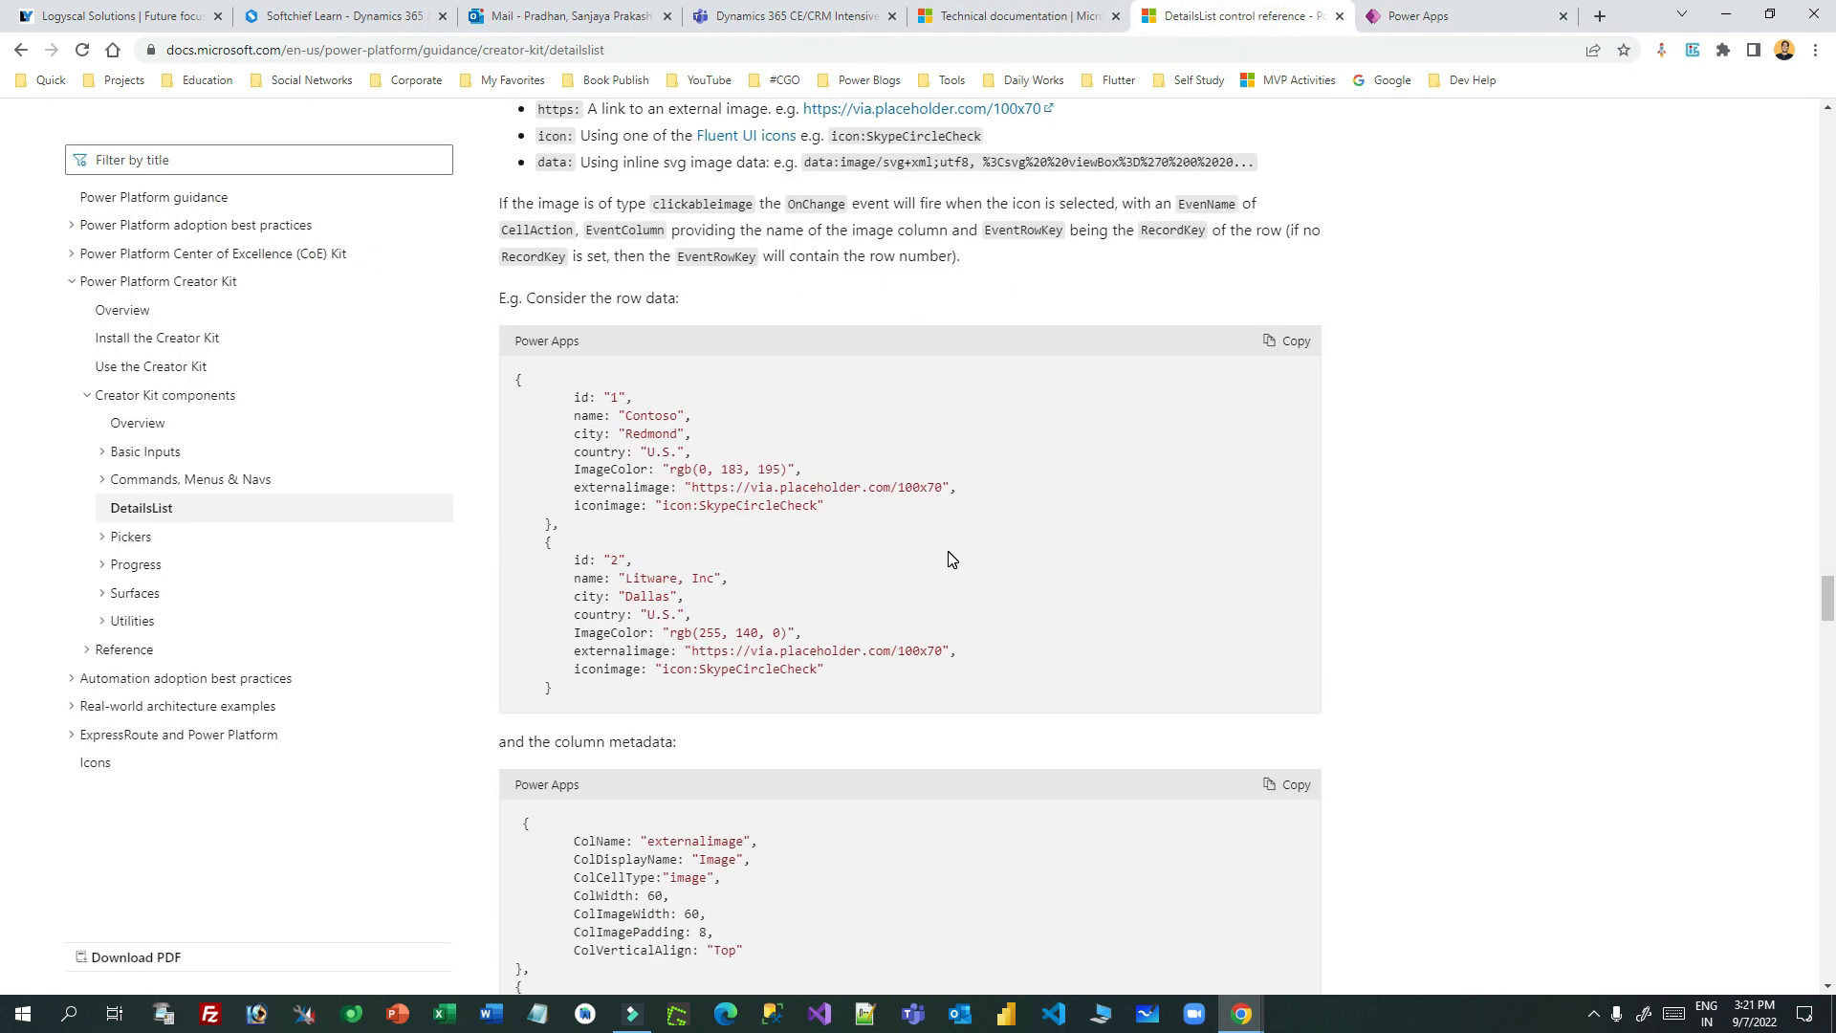
scroll(953, 559, down, 15)
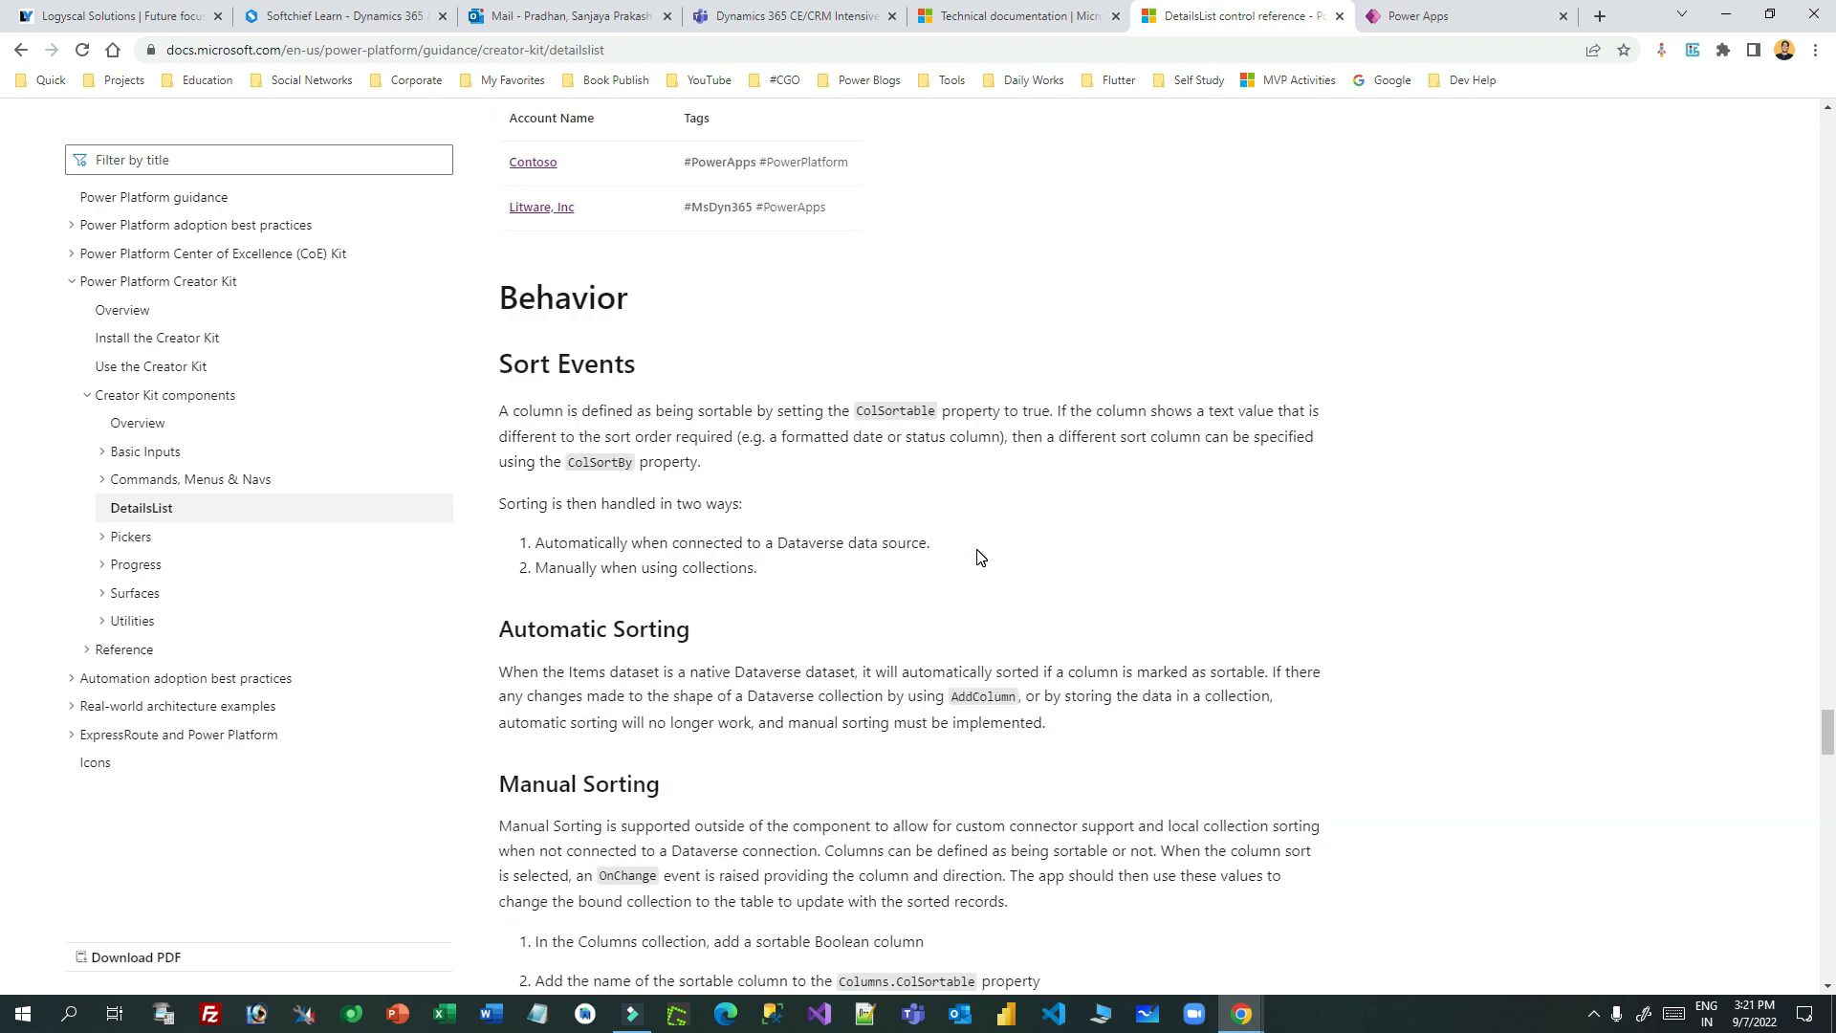
scroll(981, 558, down, 20)
drag(486, 553, 650, 555)
scroll(1191, 555, down, 10)
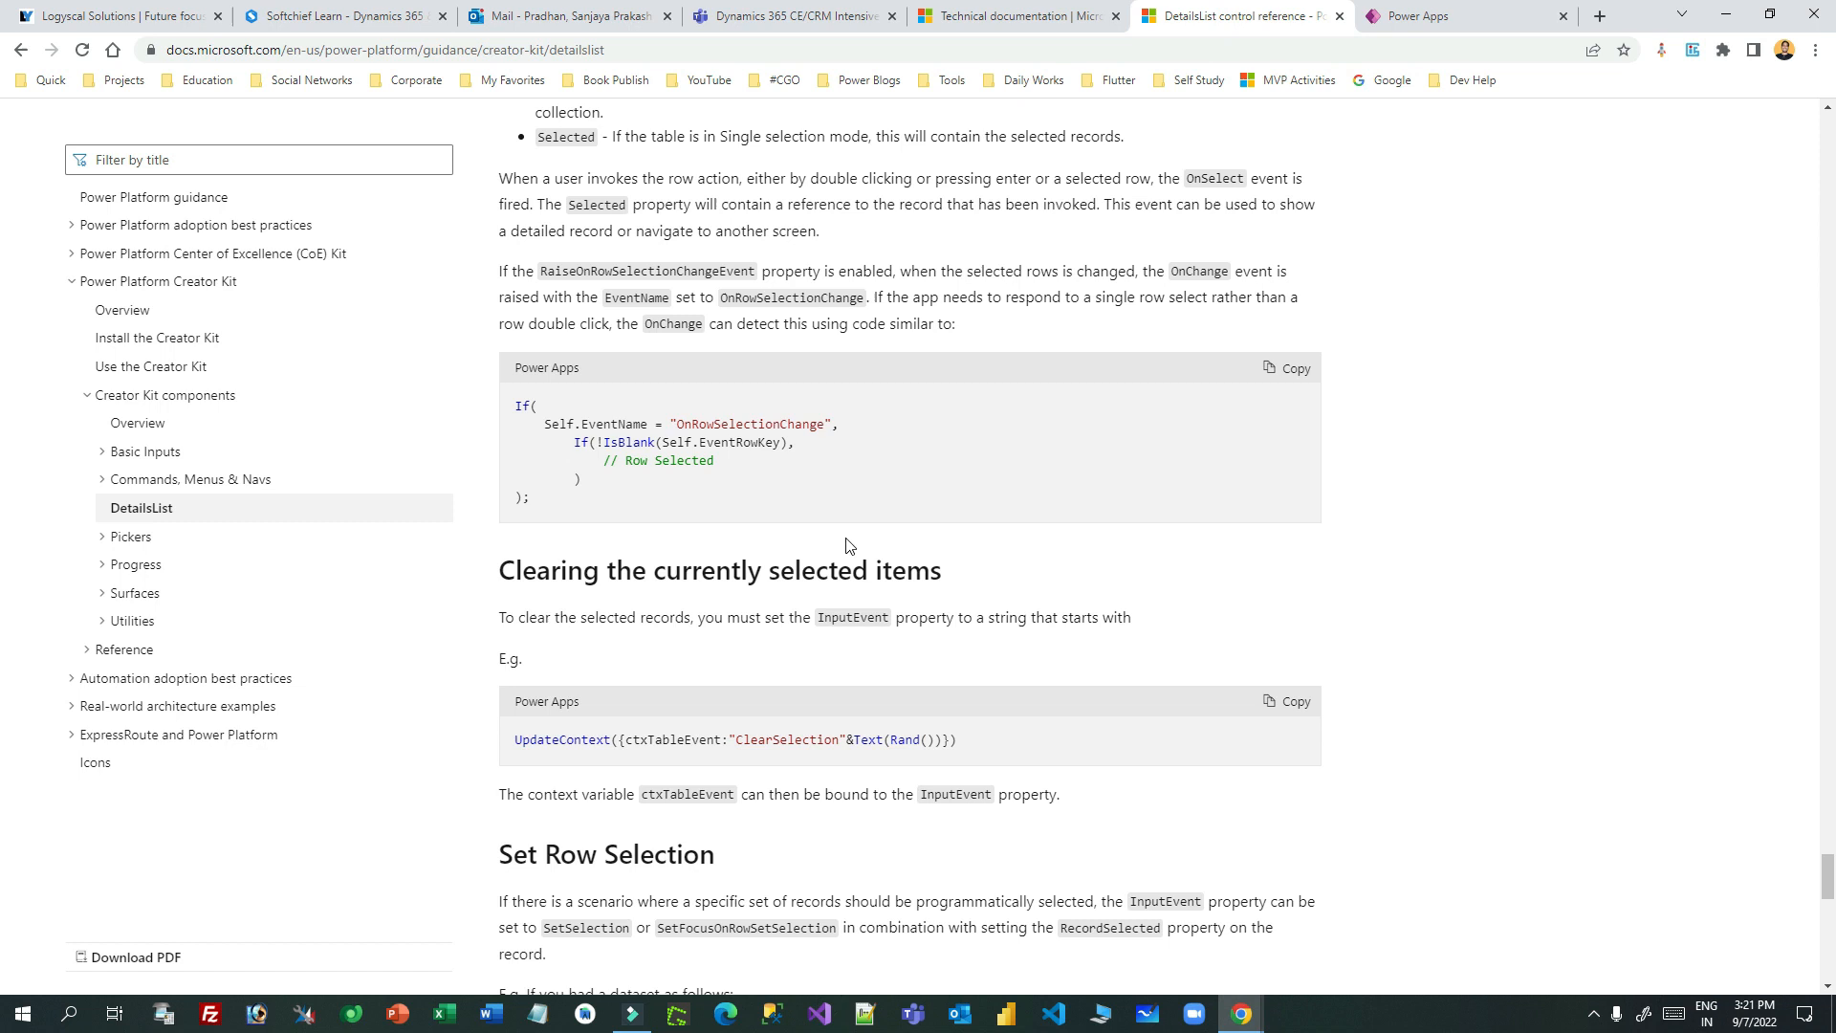
scroll(619, 425, up, 4)
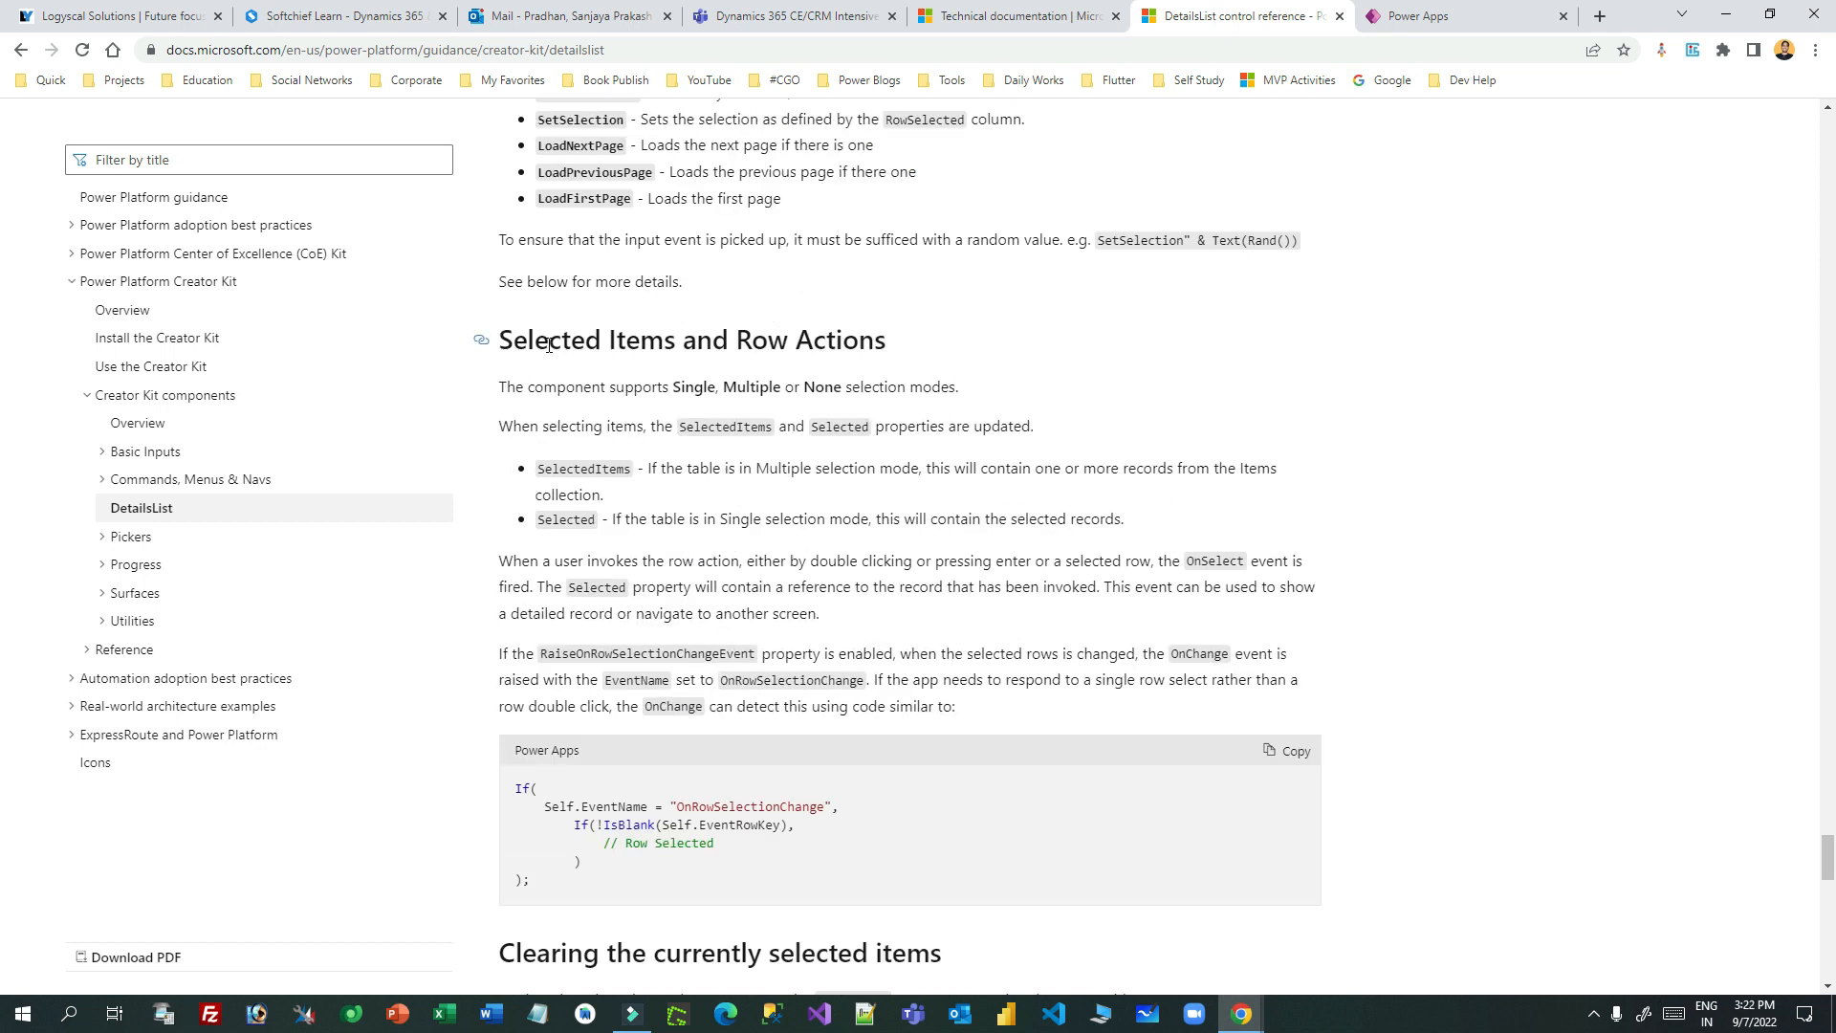
drag(543, 339, 911, 347)
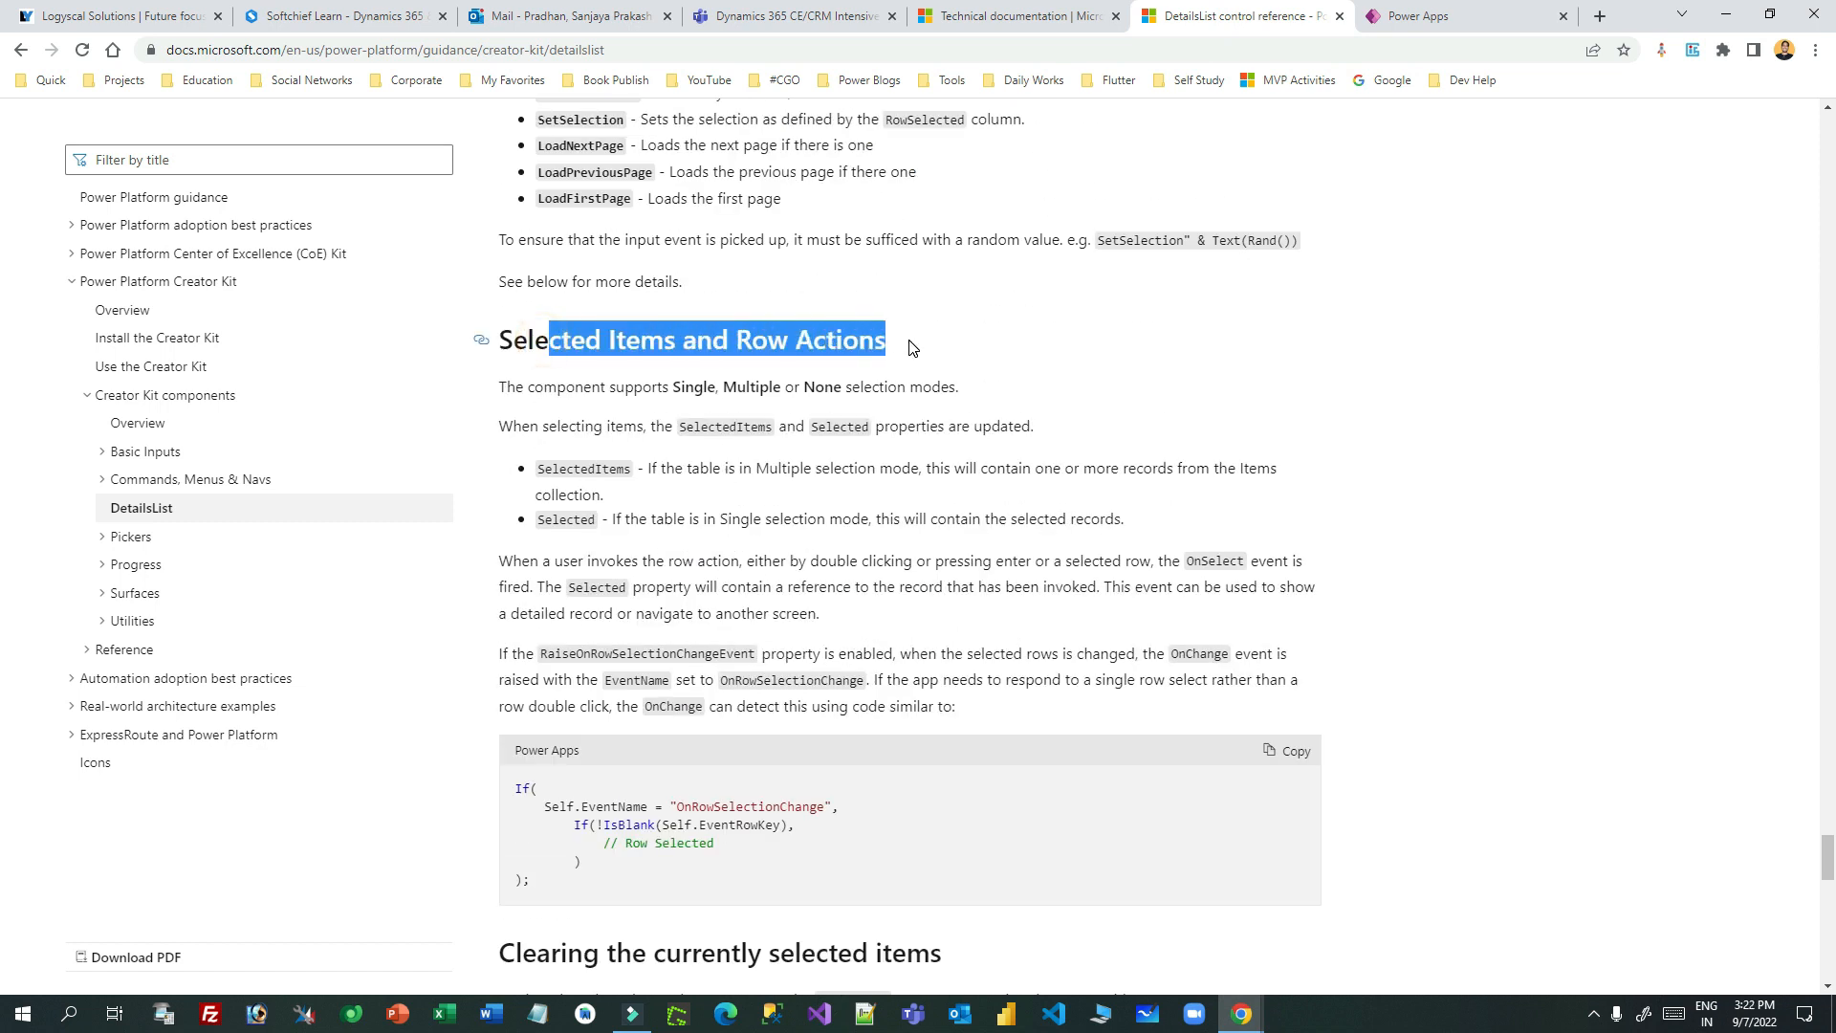
scroll(1023, 445, down, 6)
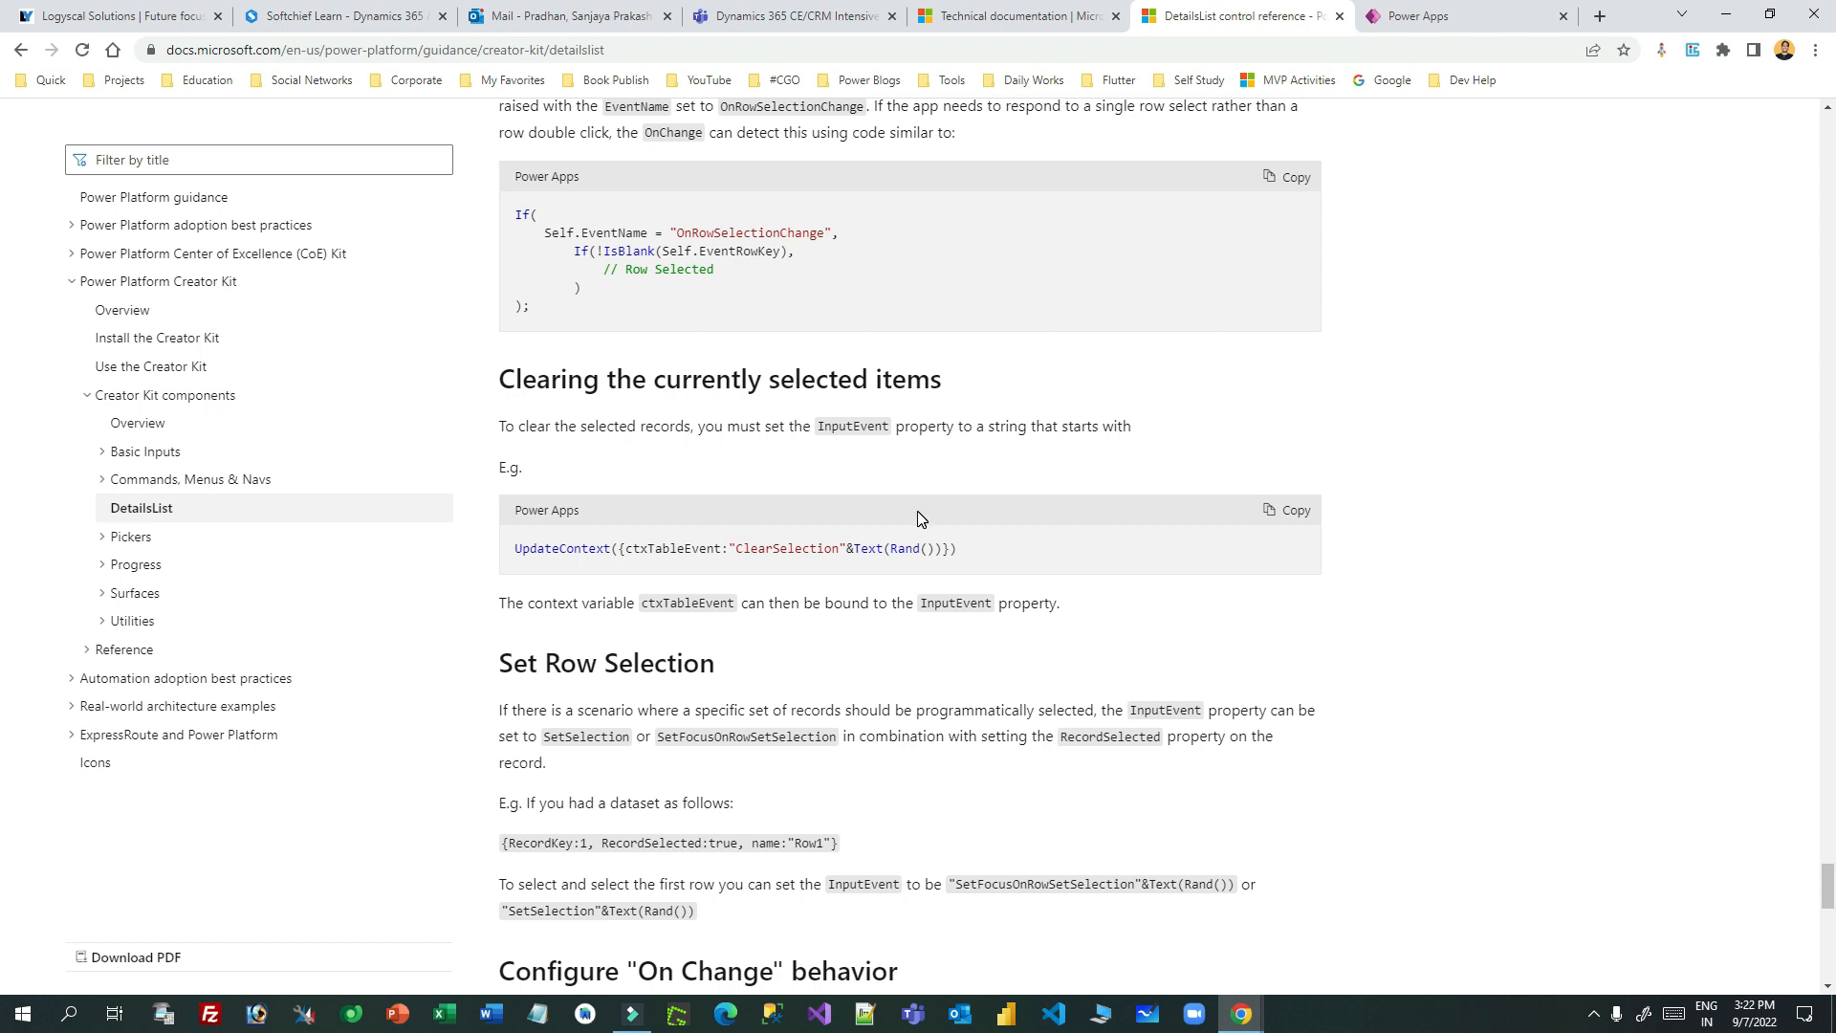
scroll(921, 519, down, 6)
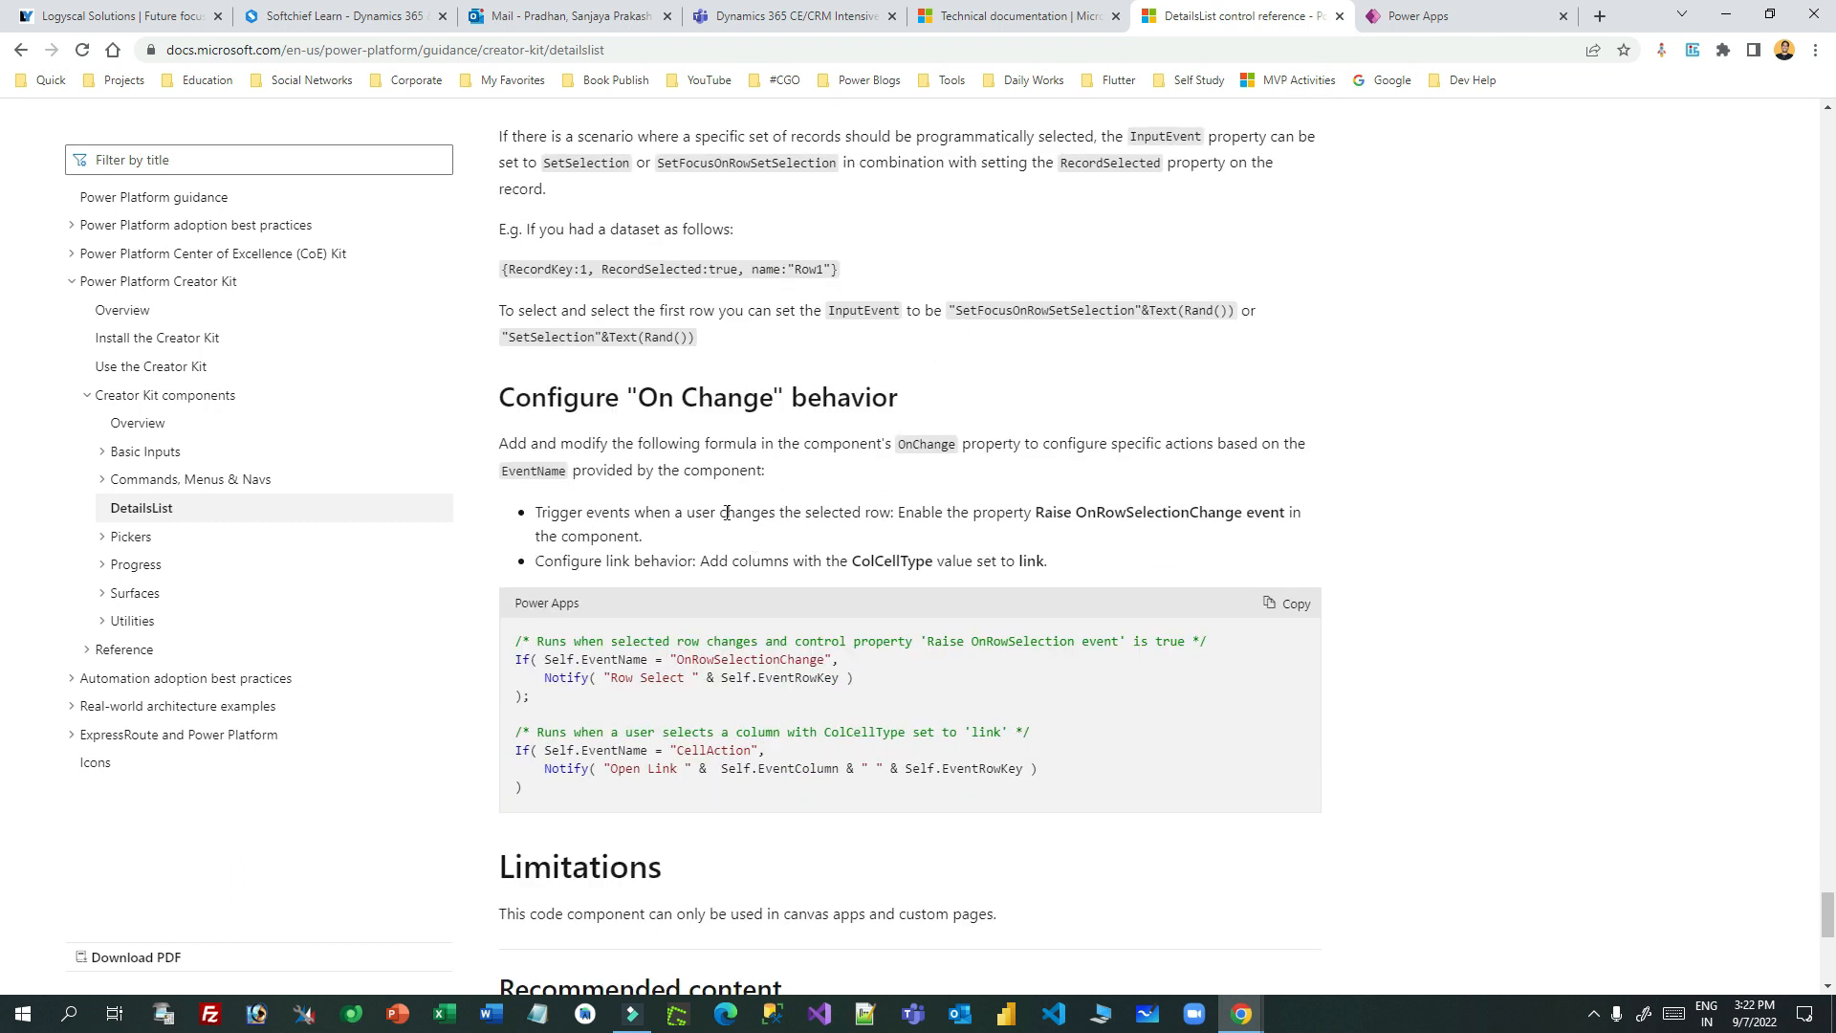
scroll(852, 394, up, 2)
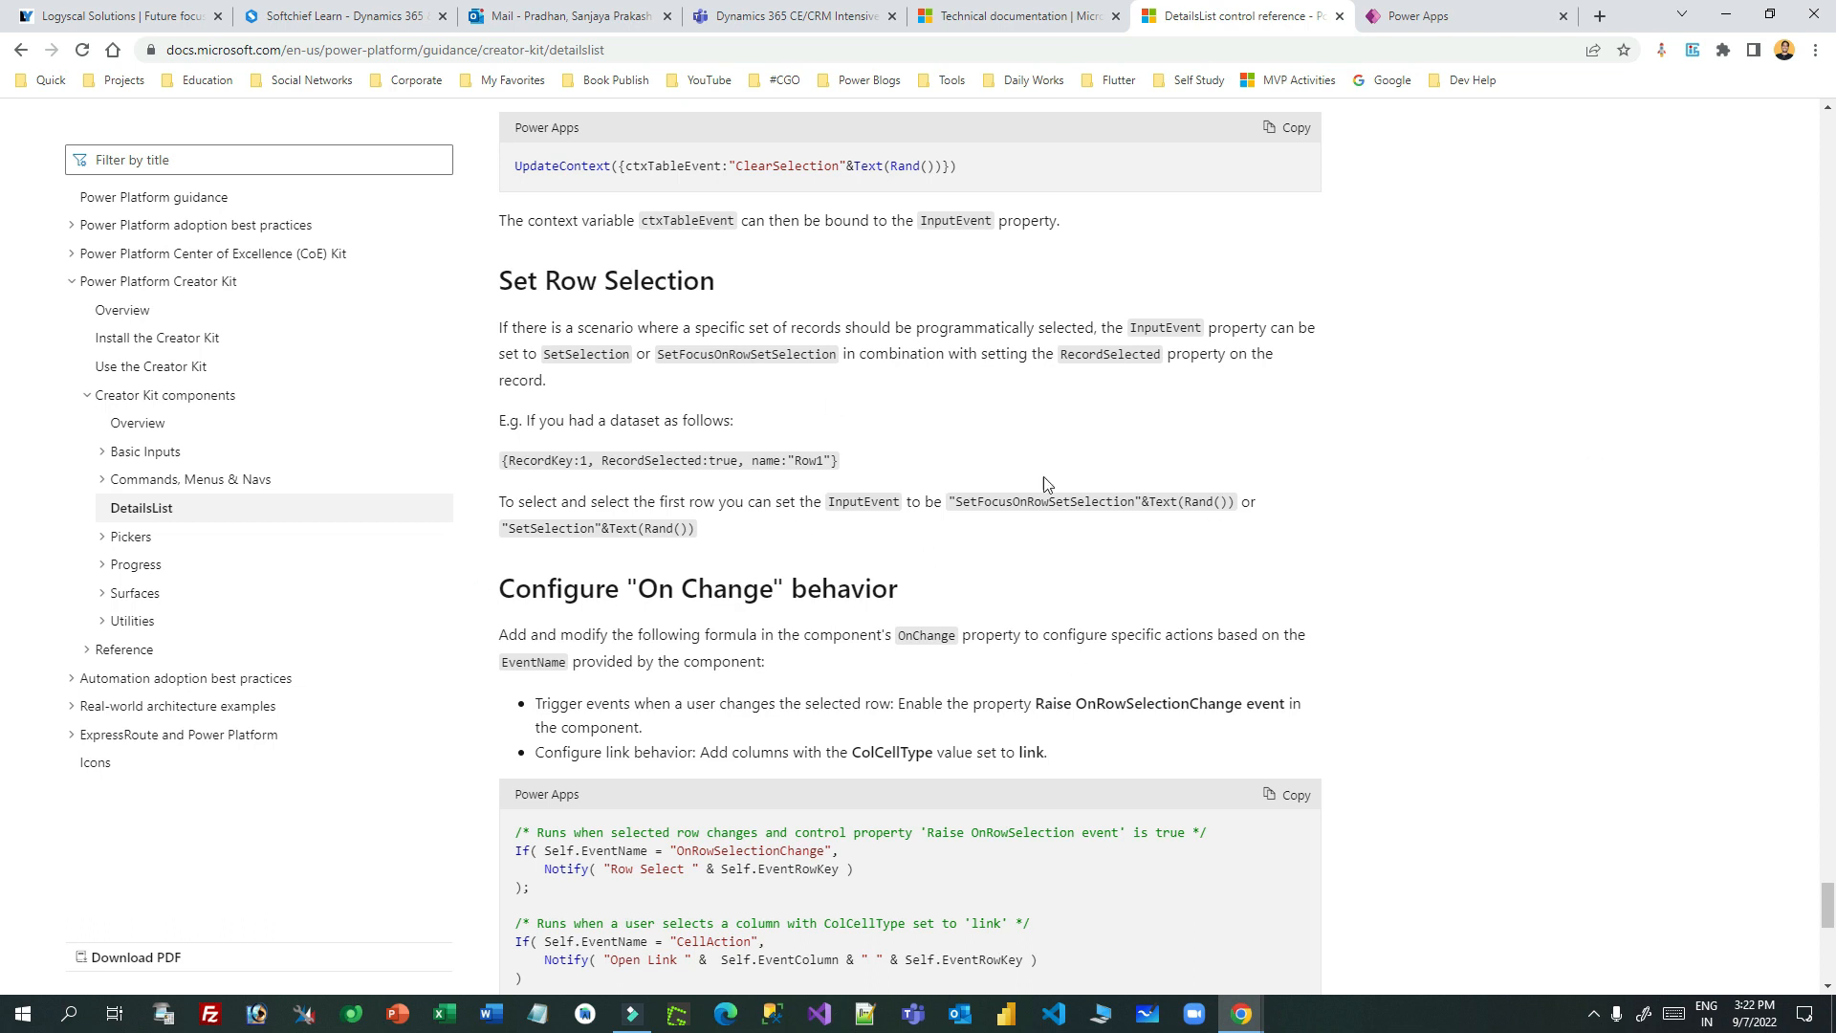
click(1412, 19)
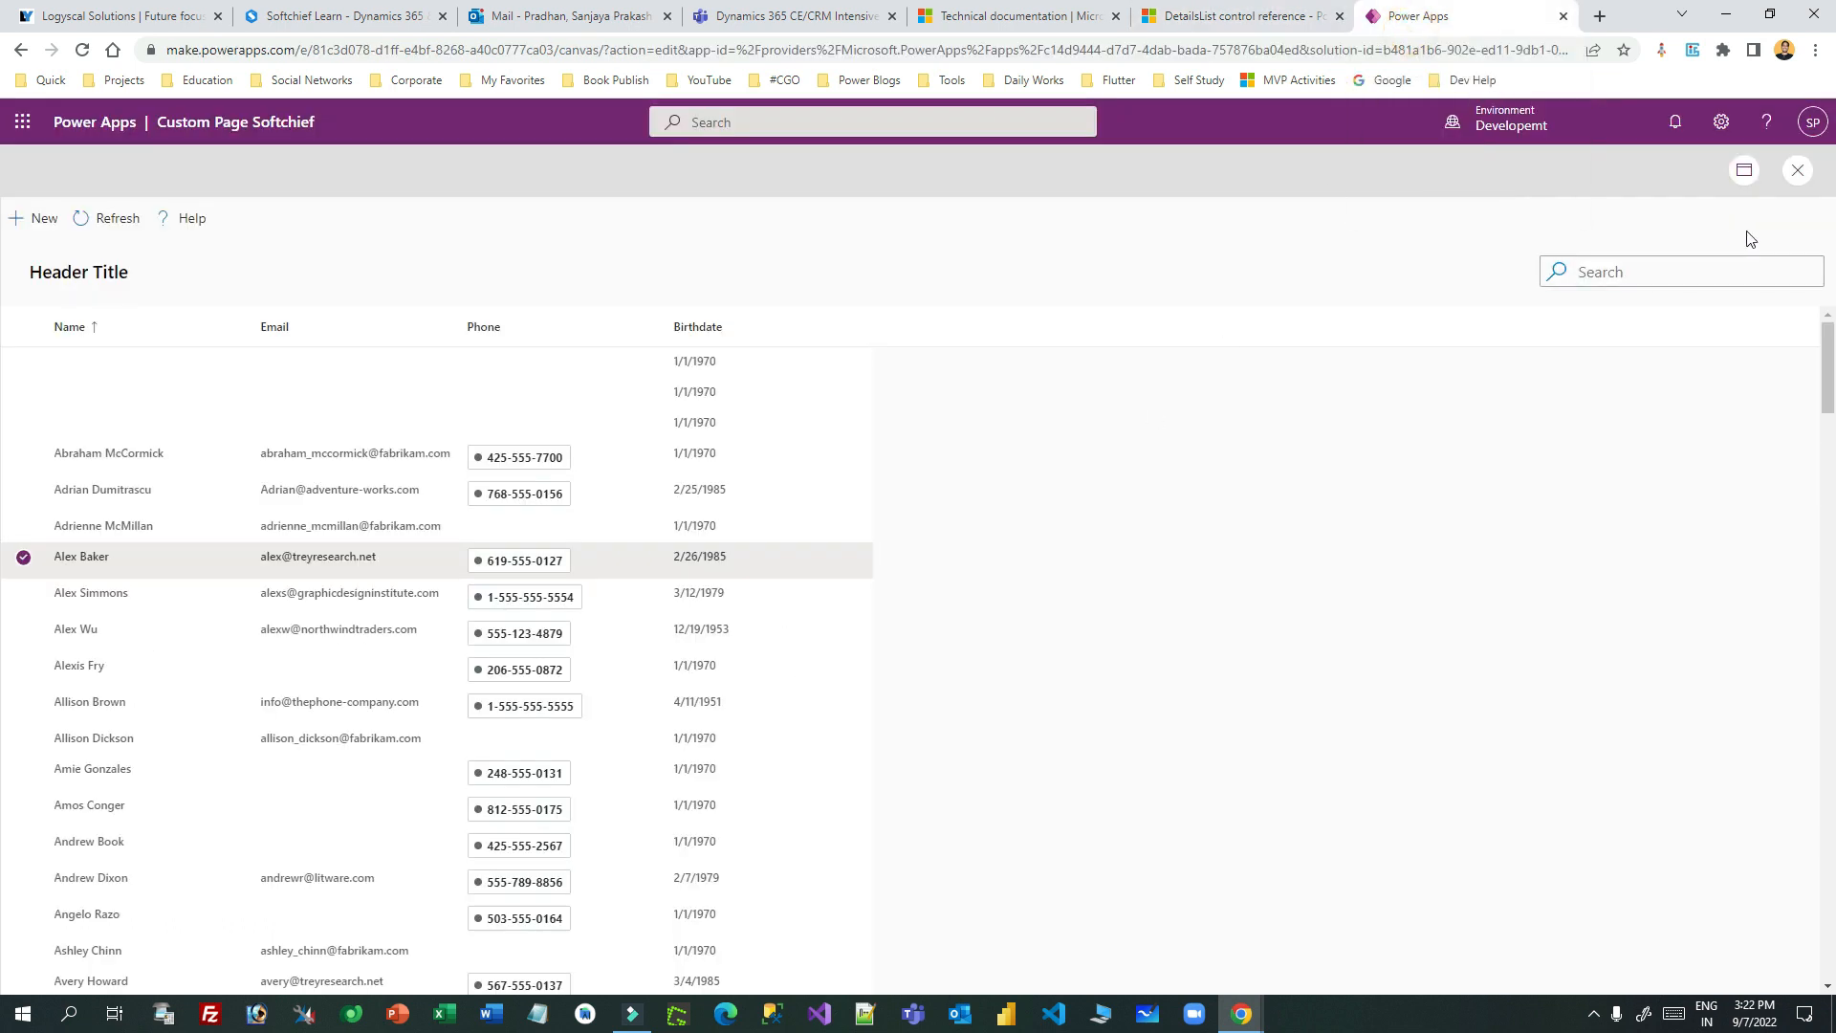
- Close the preview and dismiss the tip dialog
click(1797, 170)
click(1100, 643)
drag(916, 951, 846, 949)
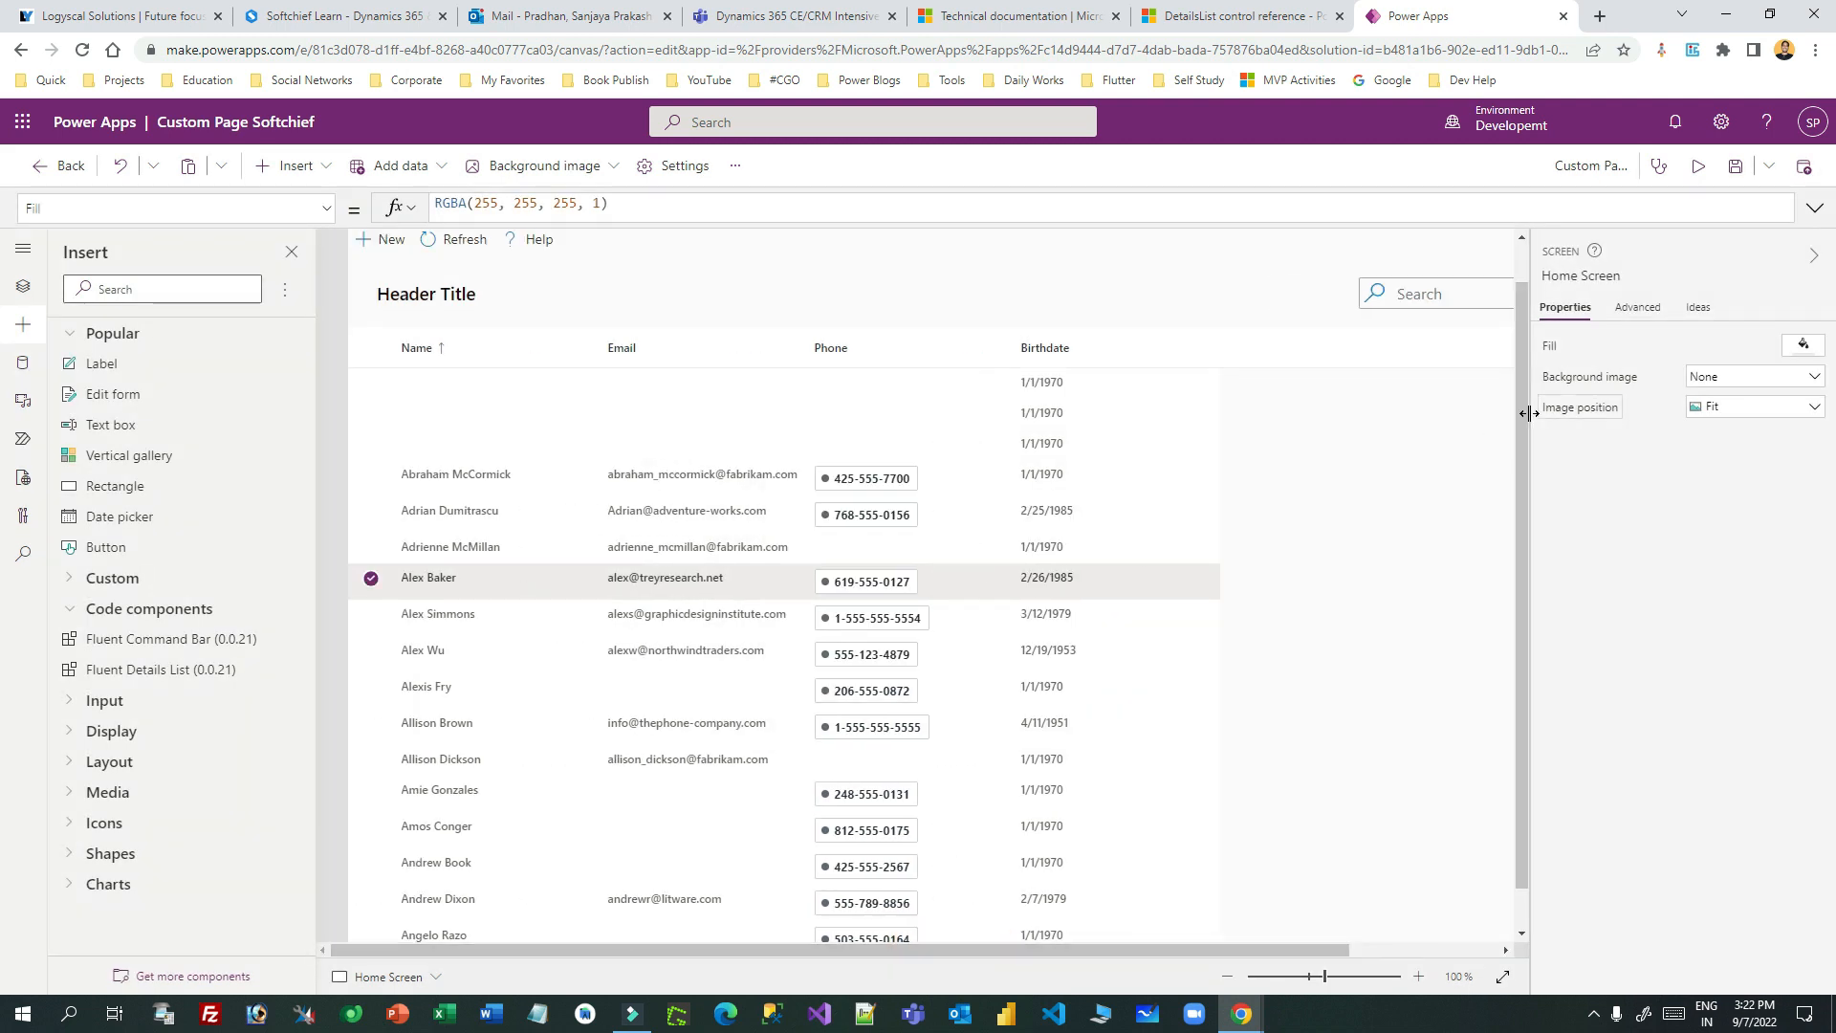
drag(1526, 407, 1530, 367)
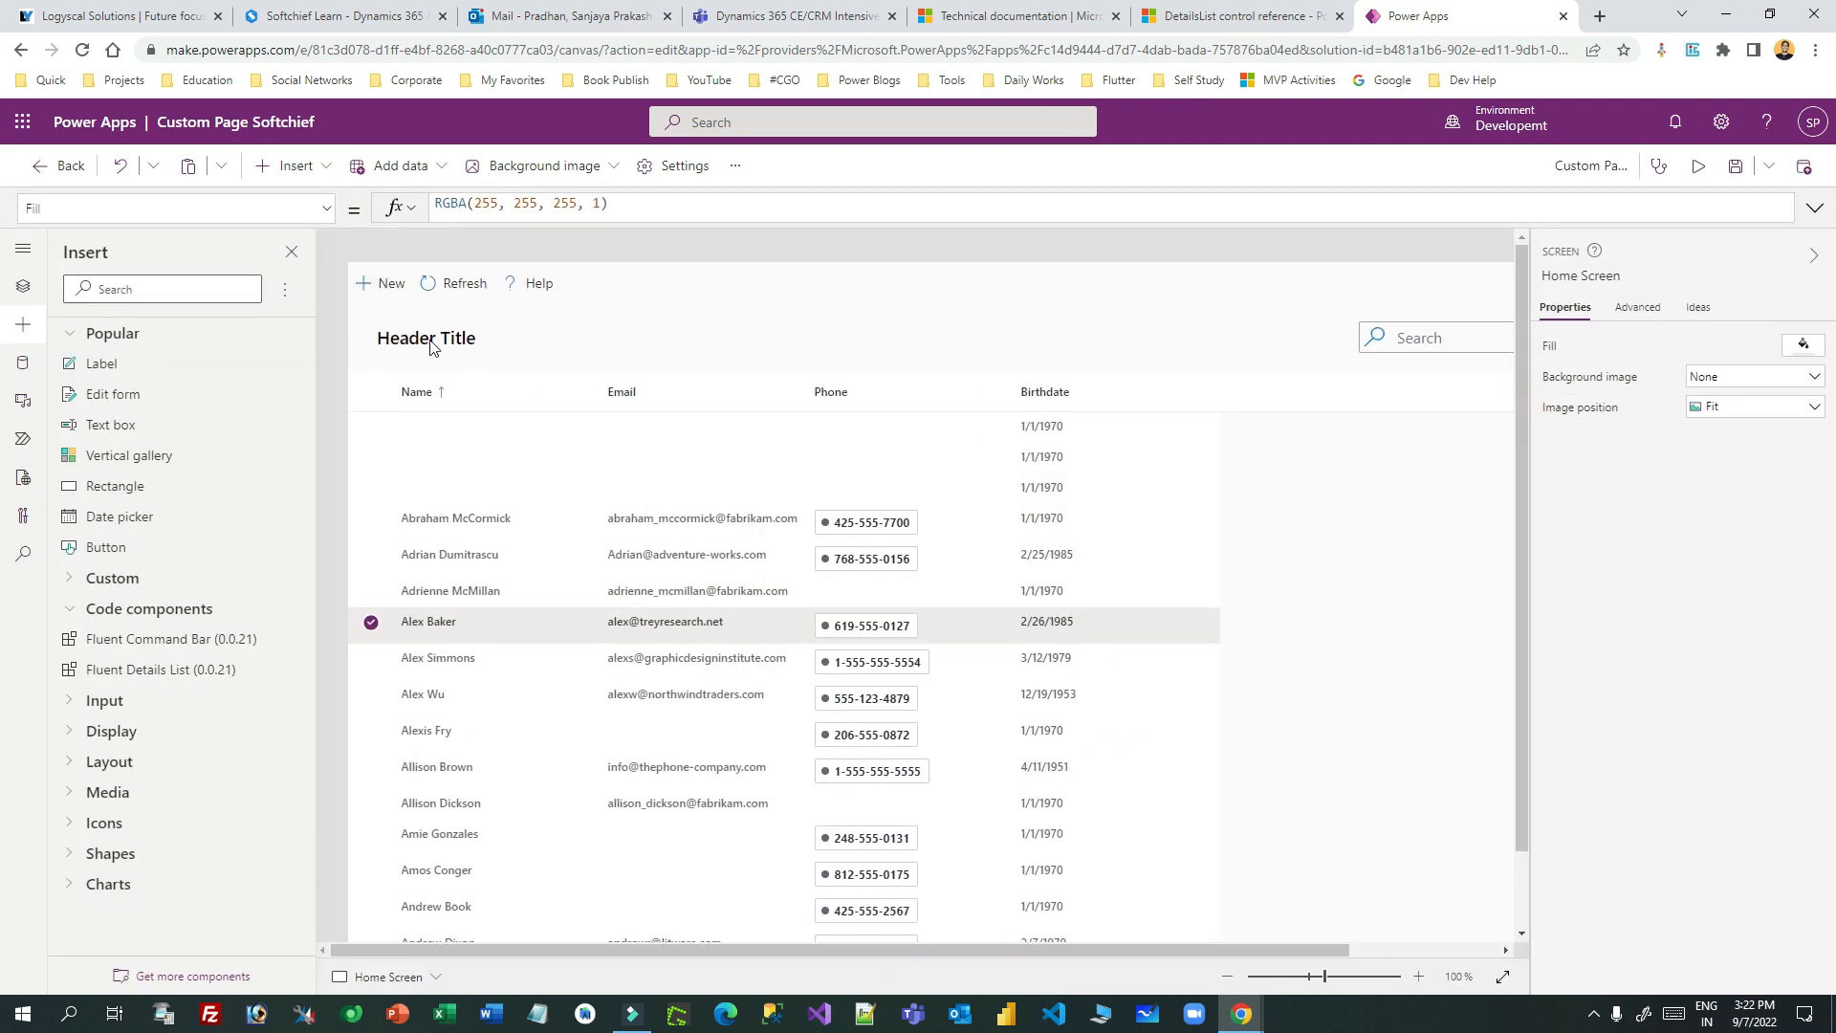
- Select CommandBar1 in Tree view and expand its Items formula showing New, Refresh and Help
click(400, 292)
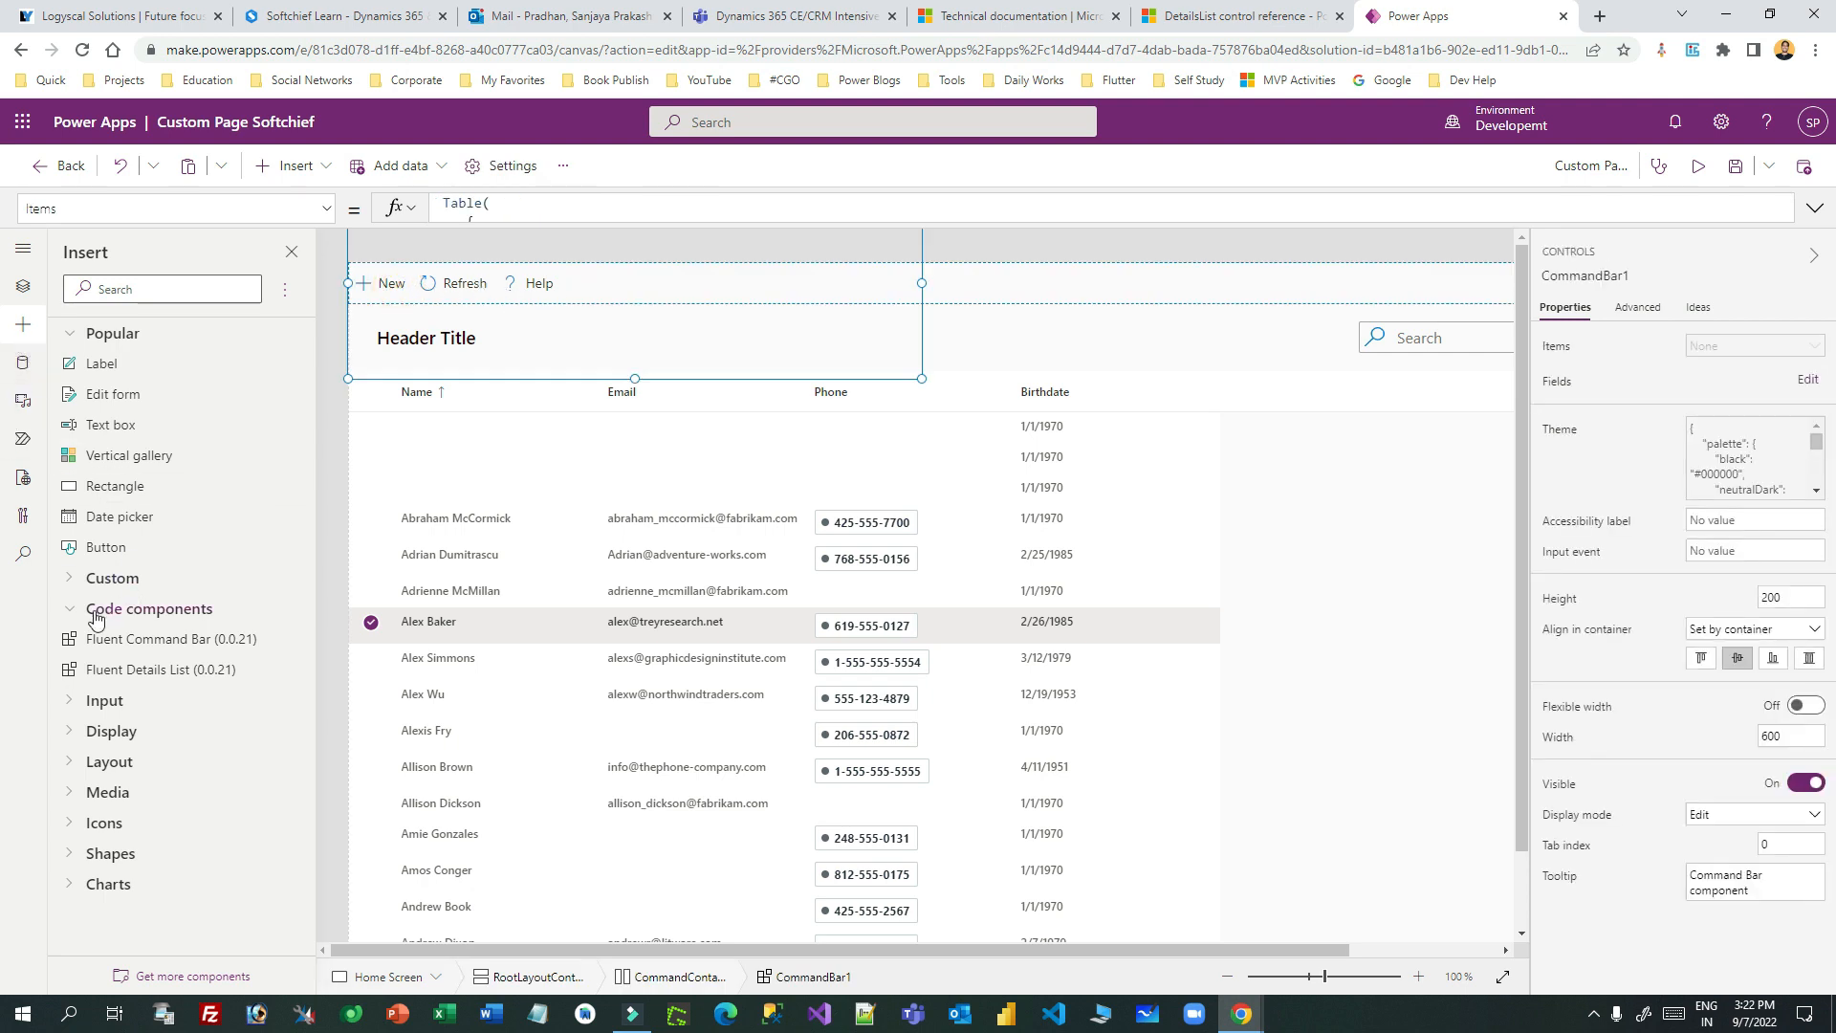
click(24, 285)
click(180, 478)
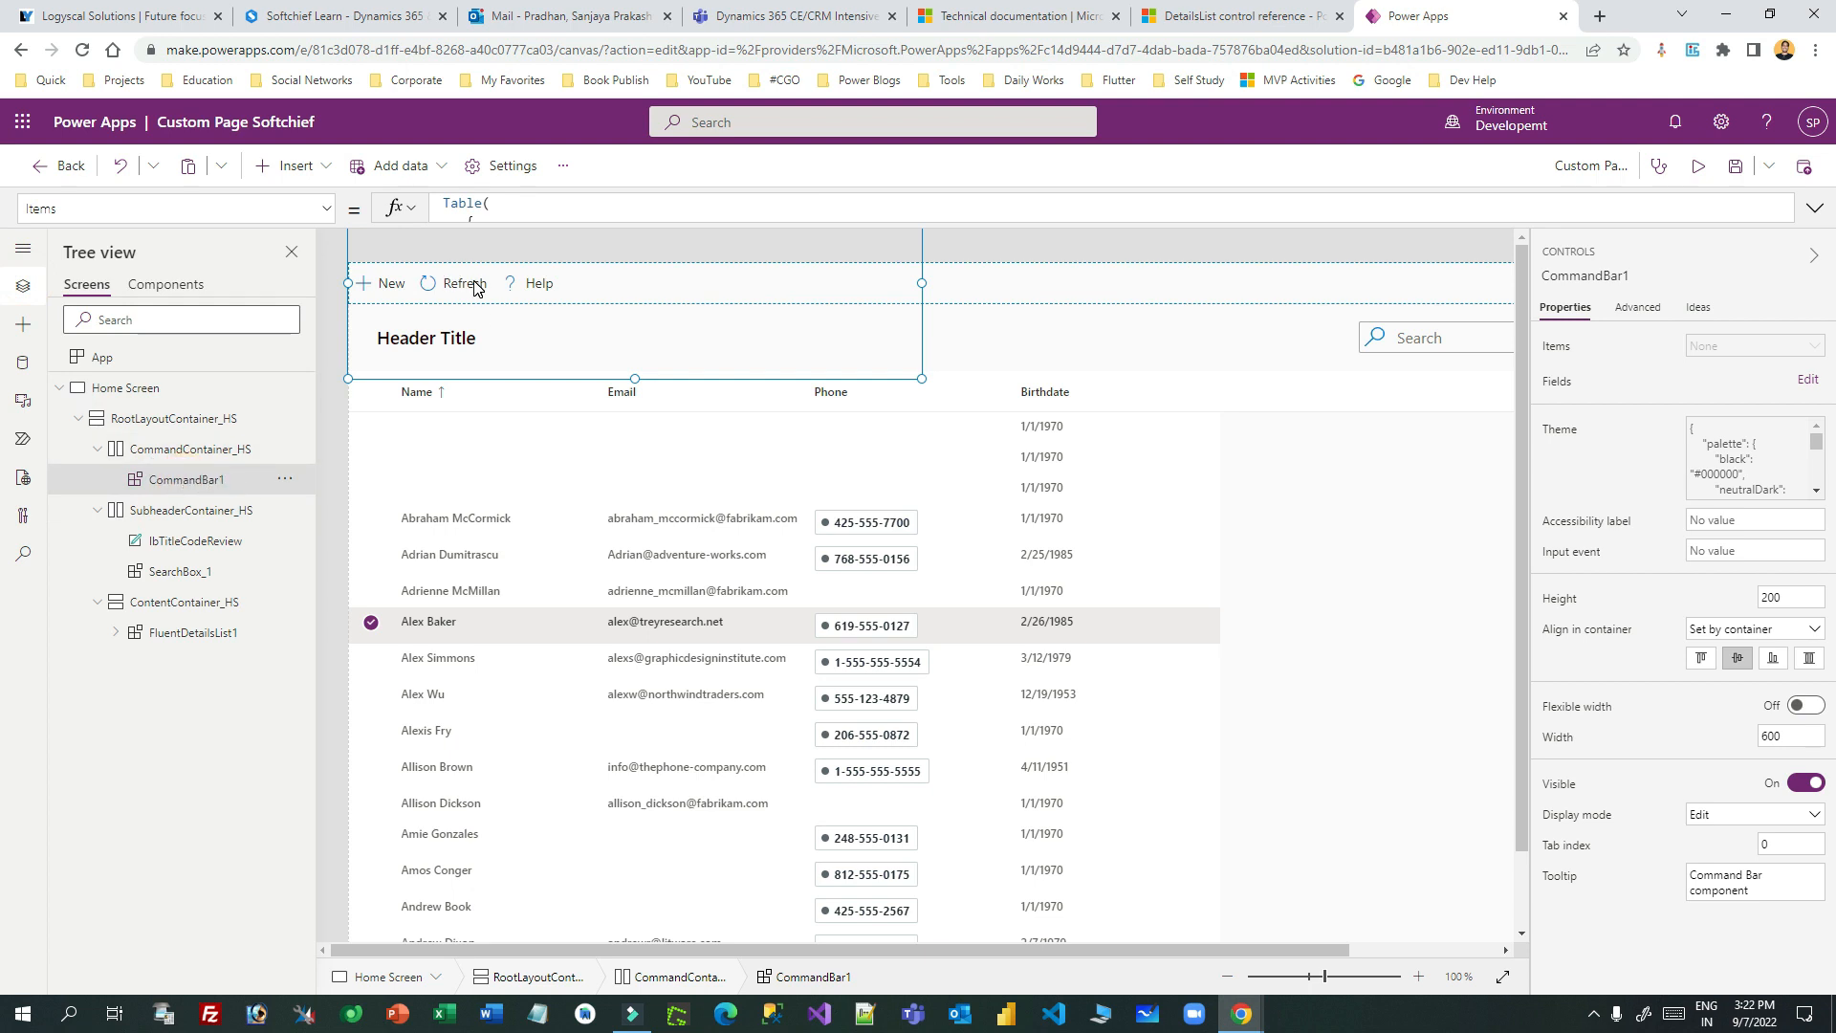
drag(548, 224, 552, 727)
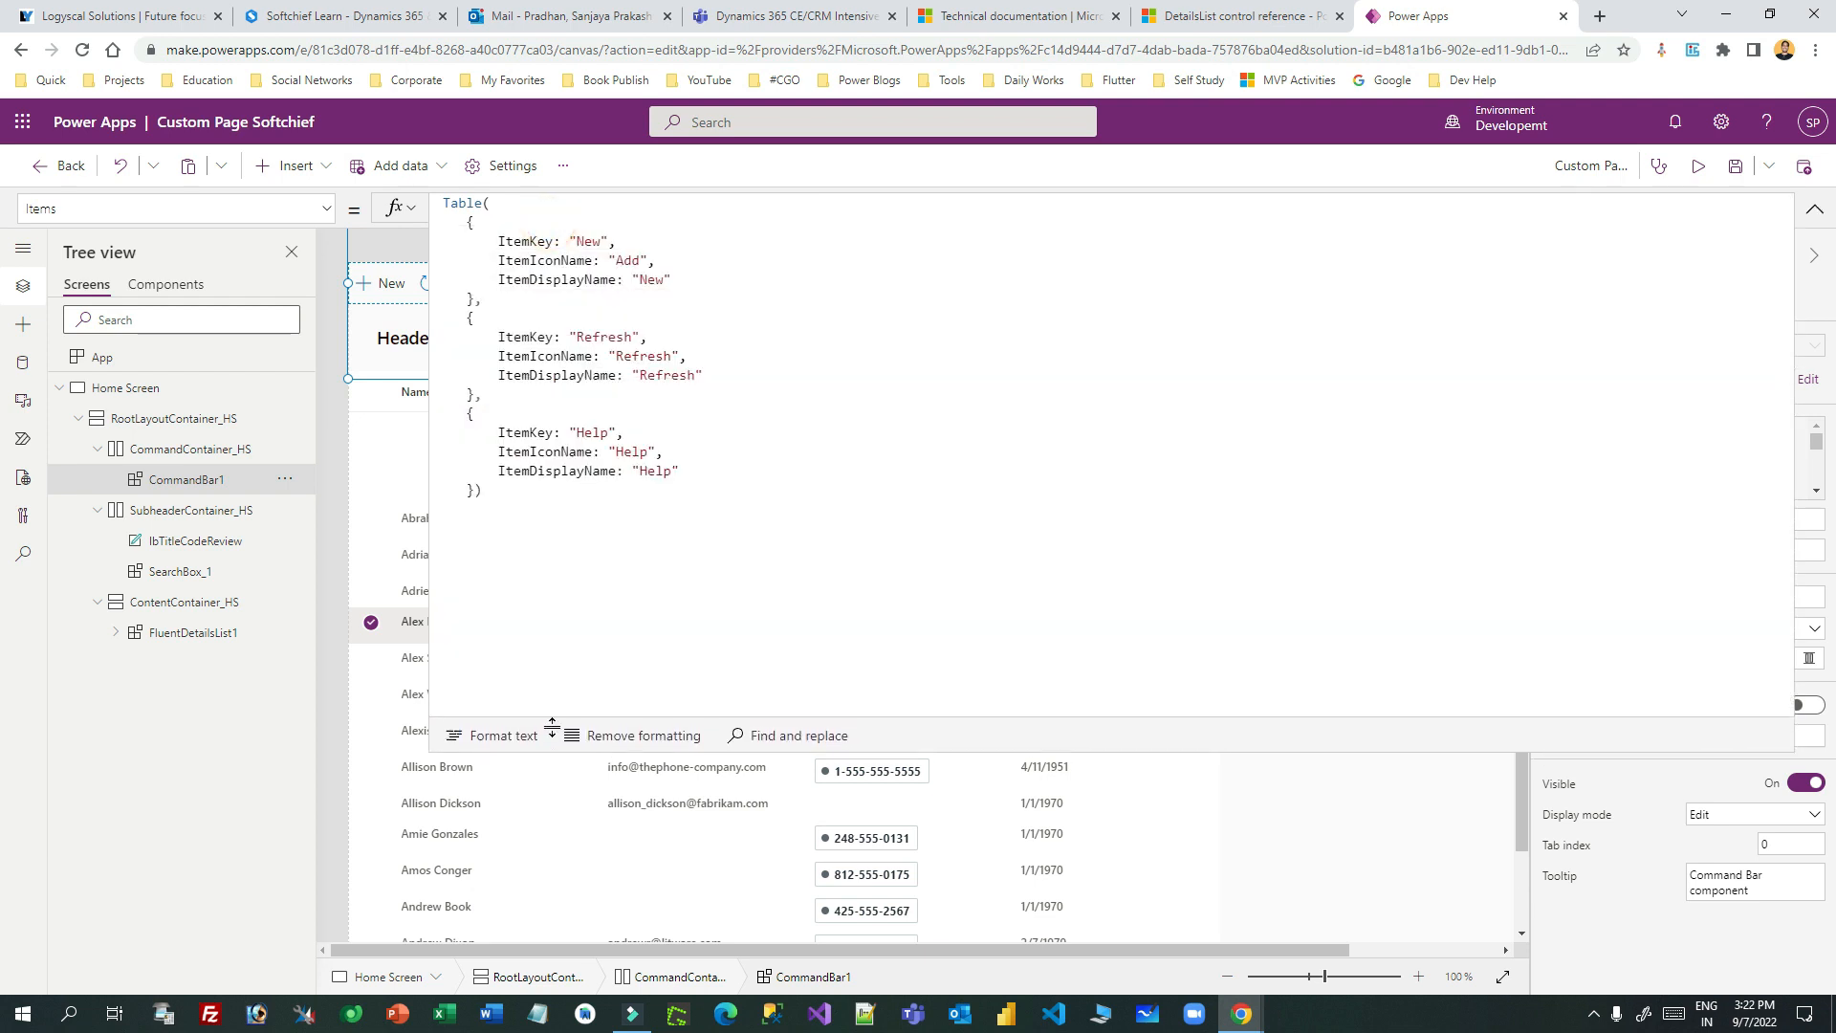
drag(483, 241, 674, 284)
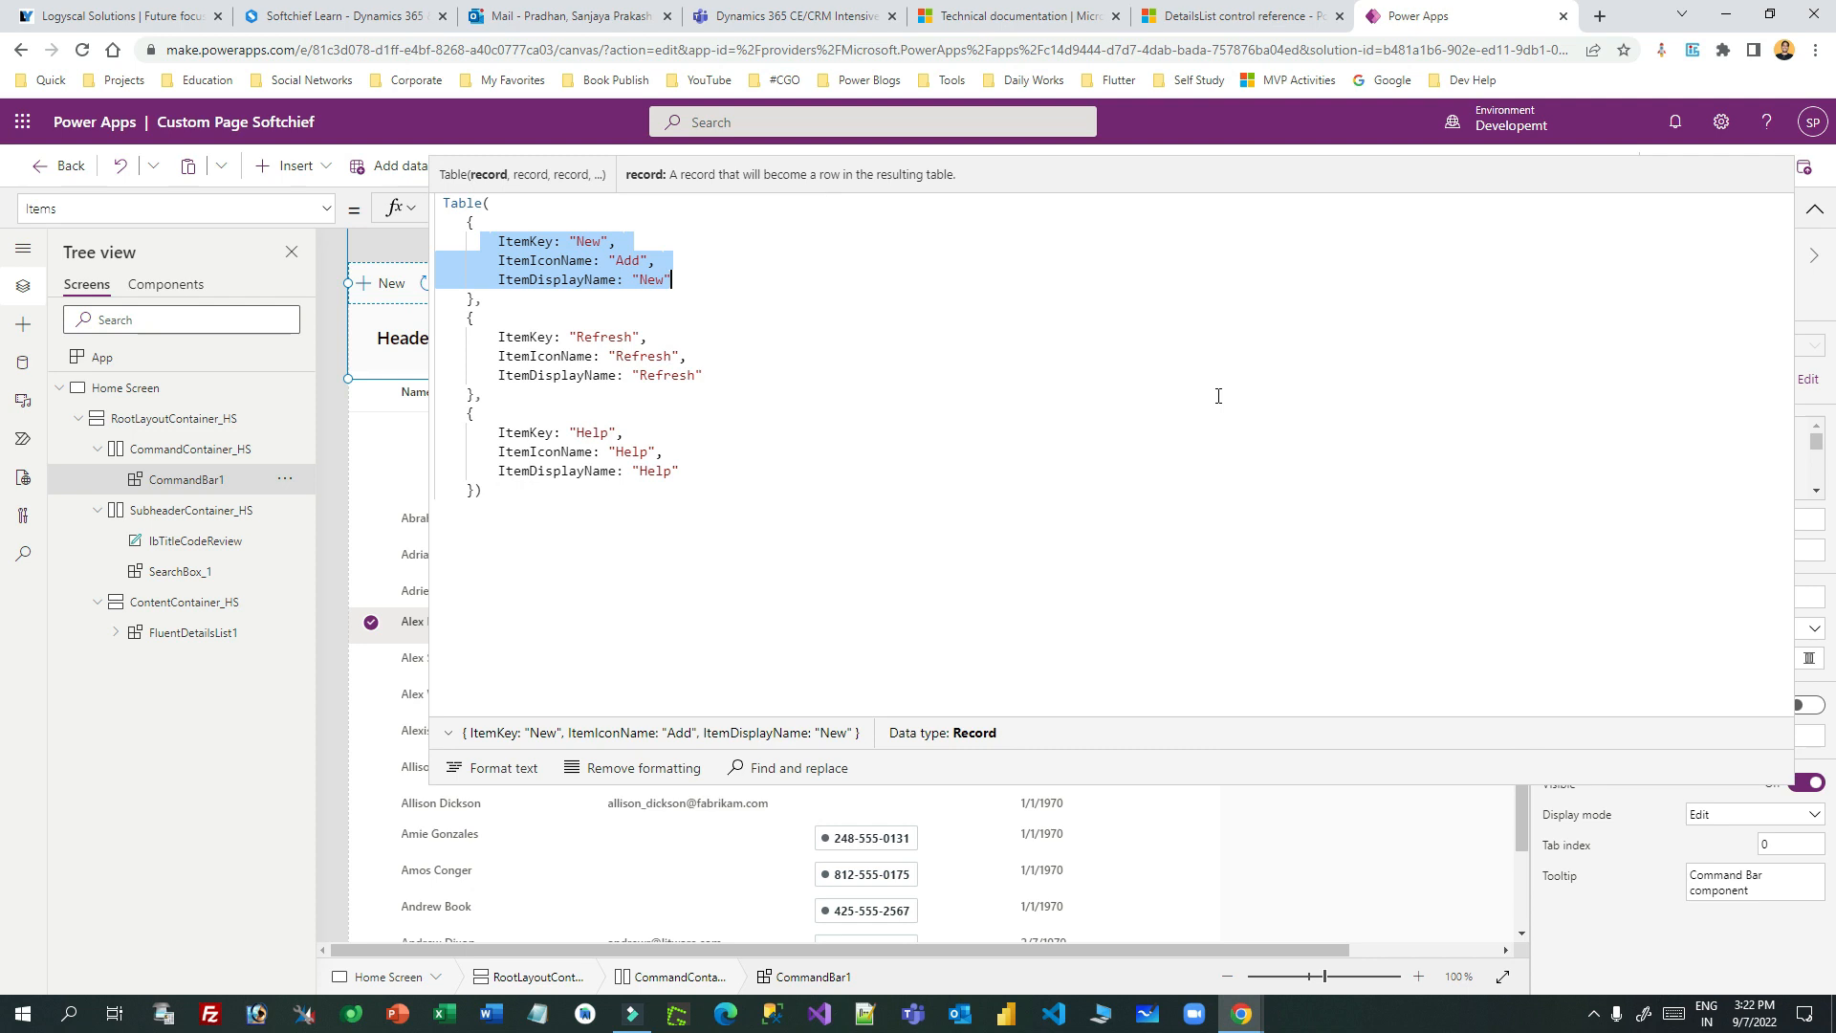
click(1207, 16)
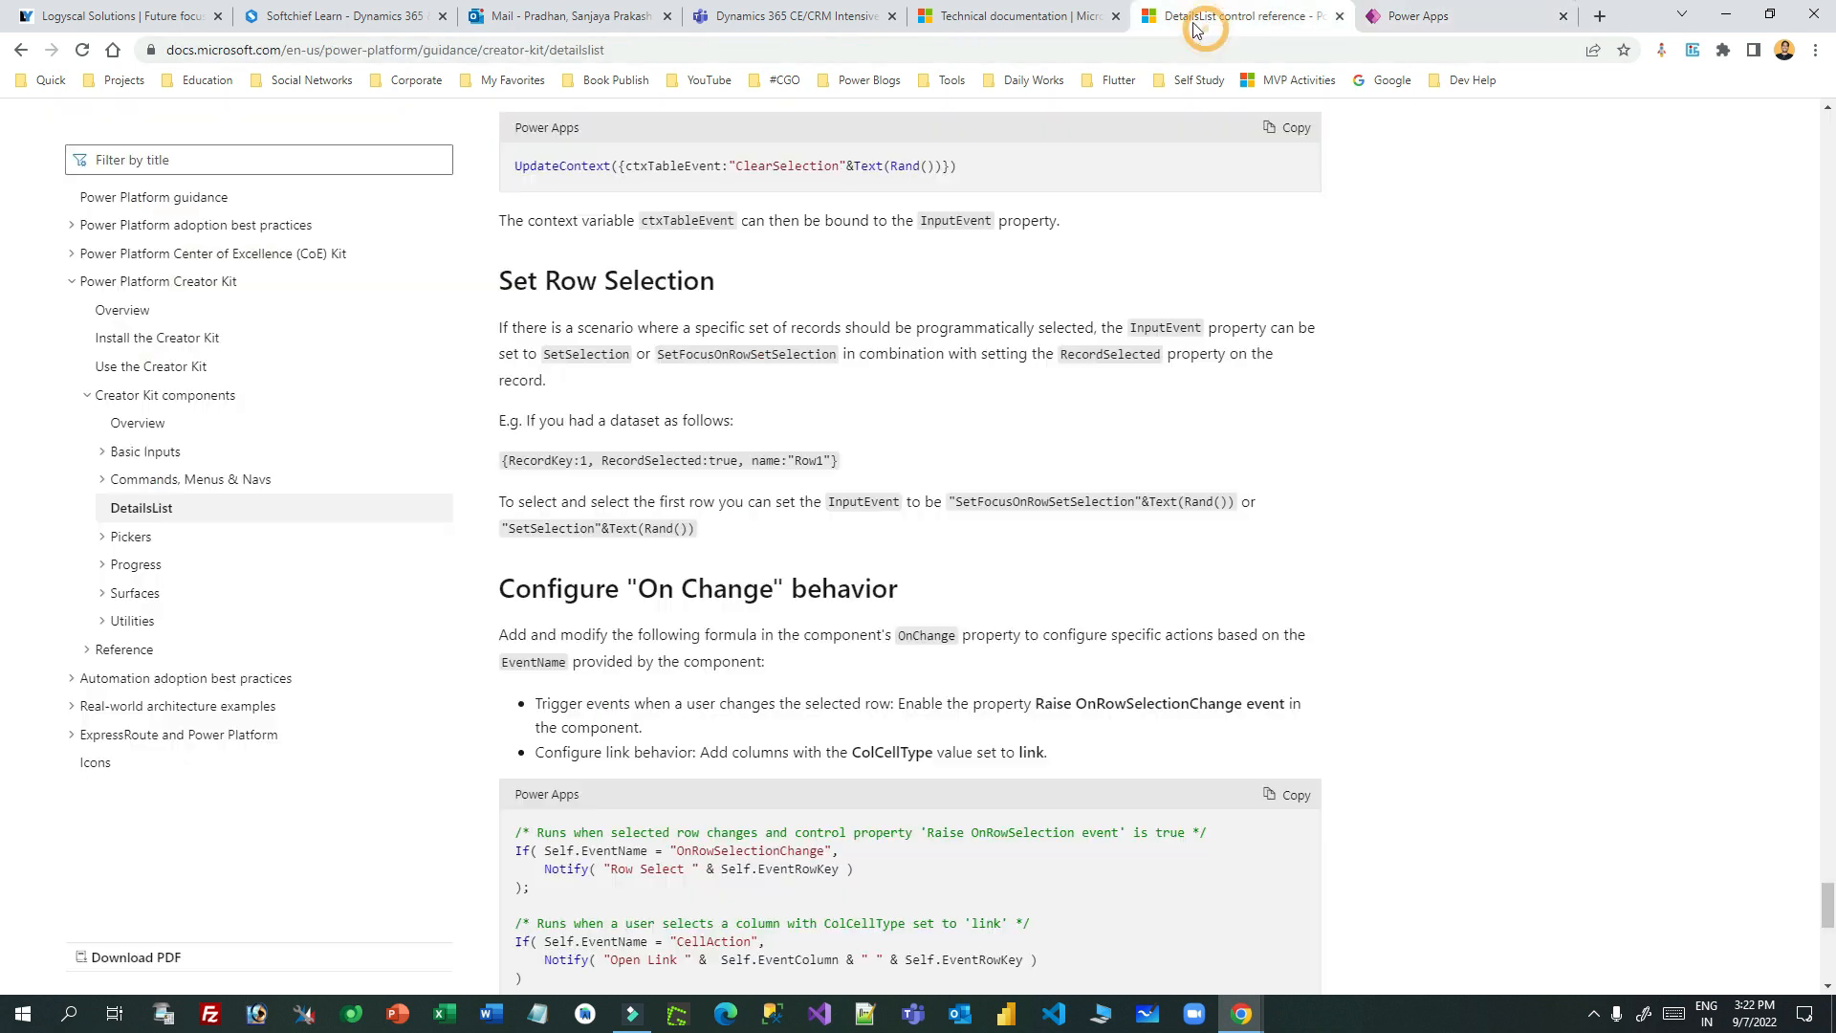
- Open the CommandBar (preview) reference under Commands, Menus & Navs and view its sample Items table
click(104, 481)
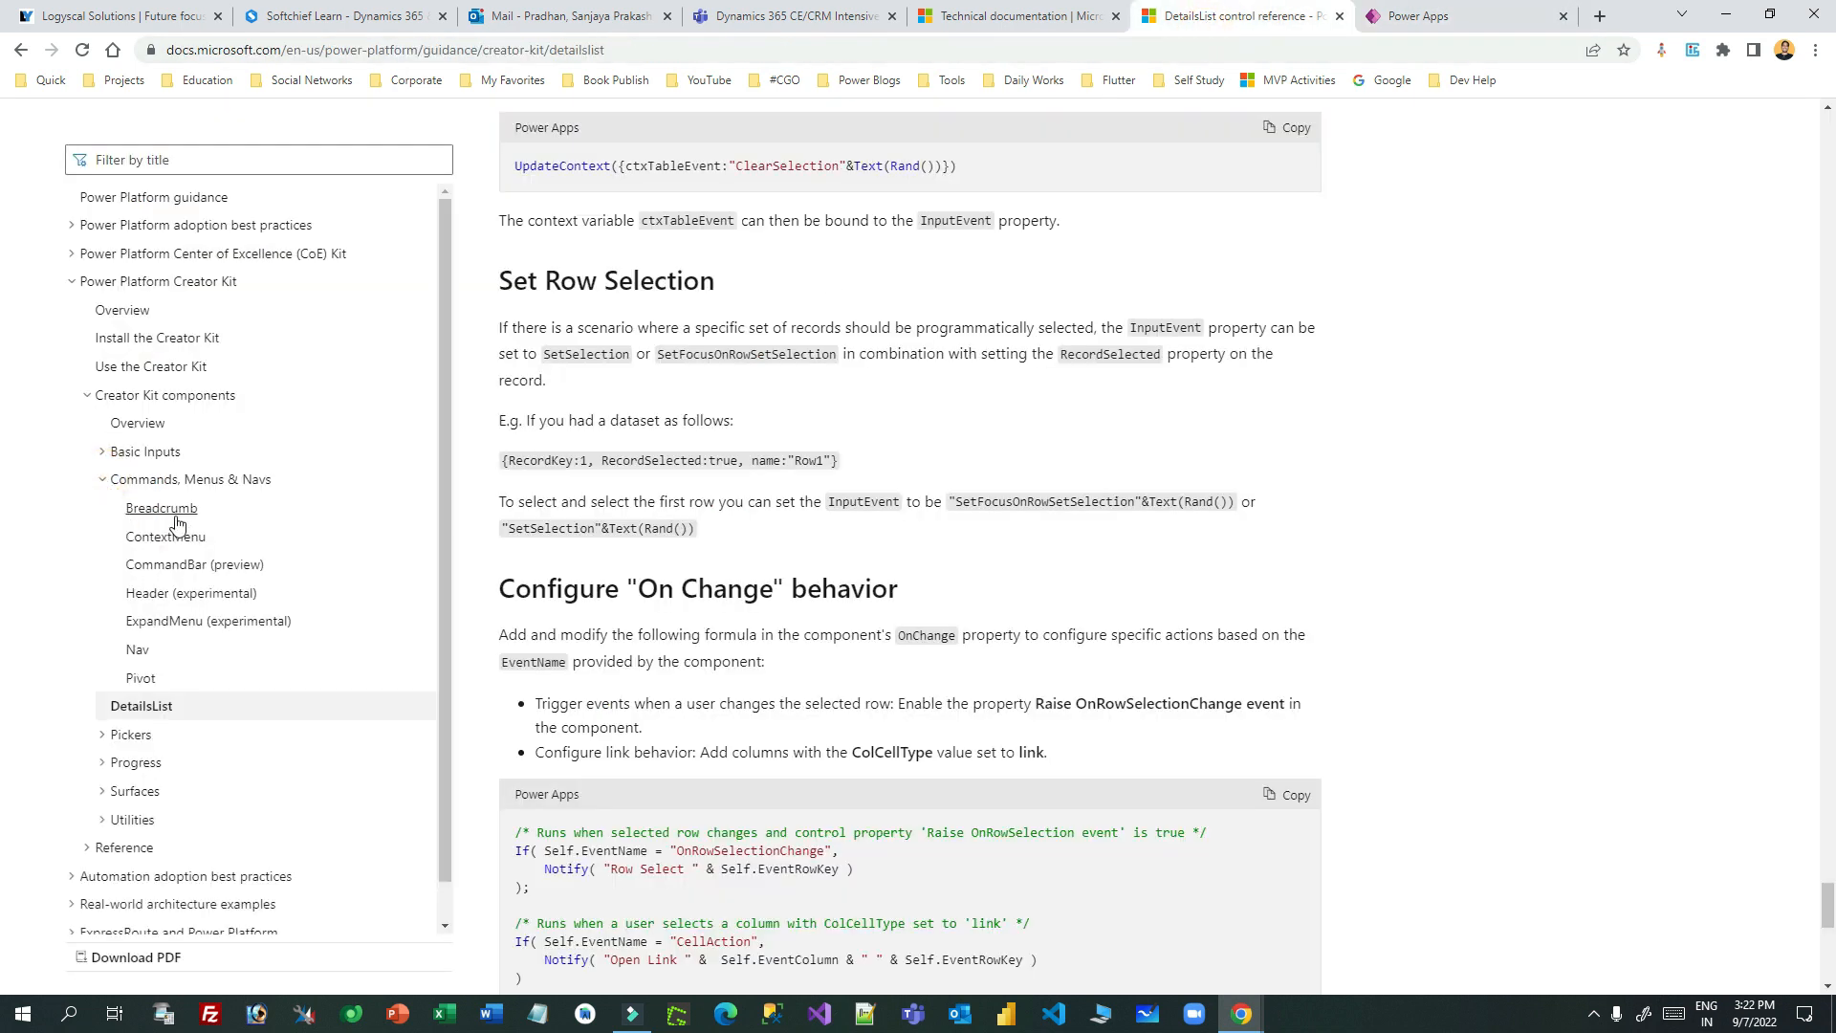
click(202, 569)
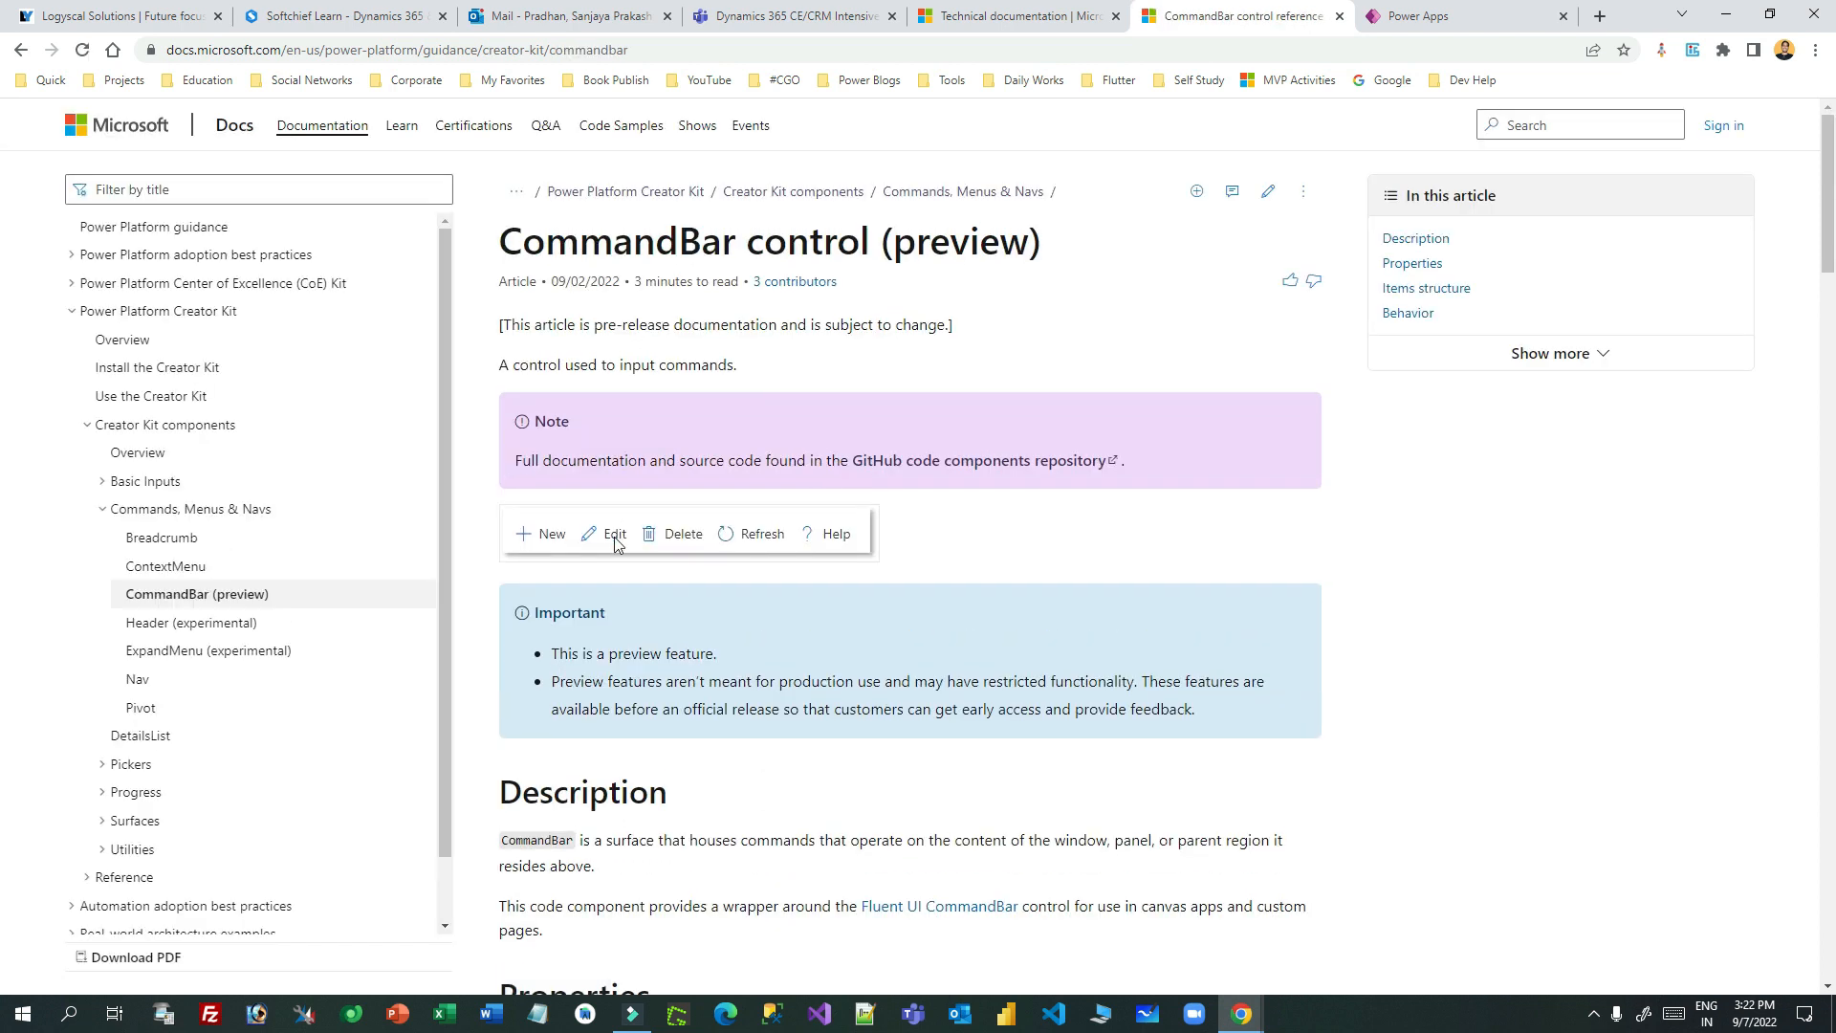
scroll(976, 405, down, 20)
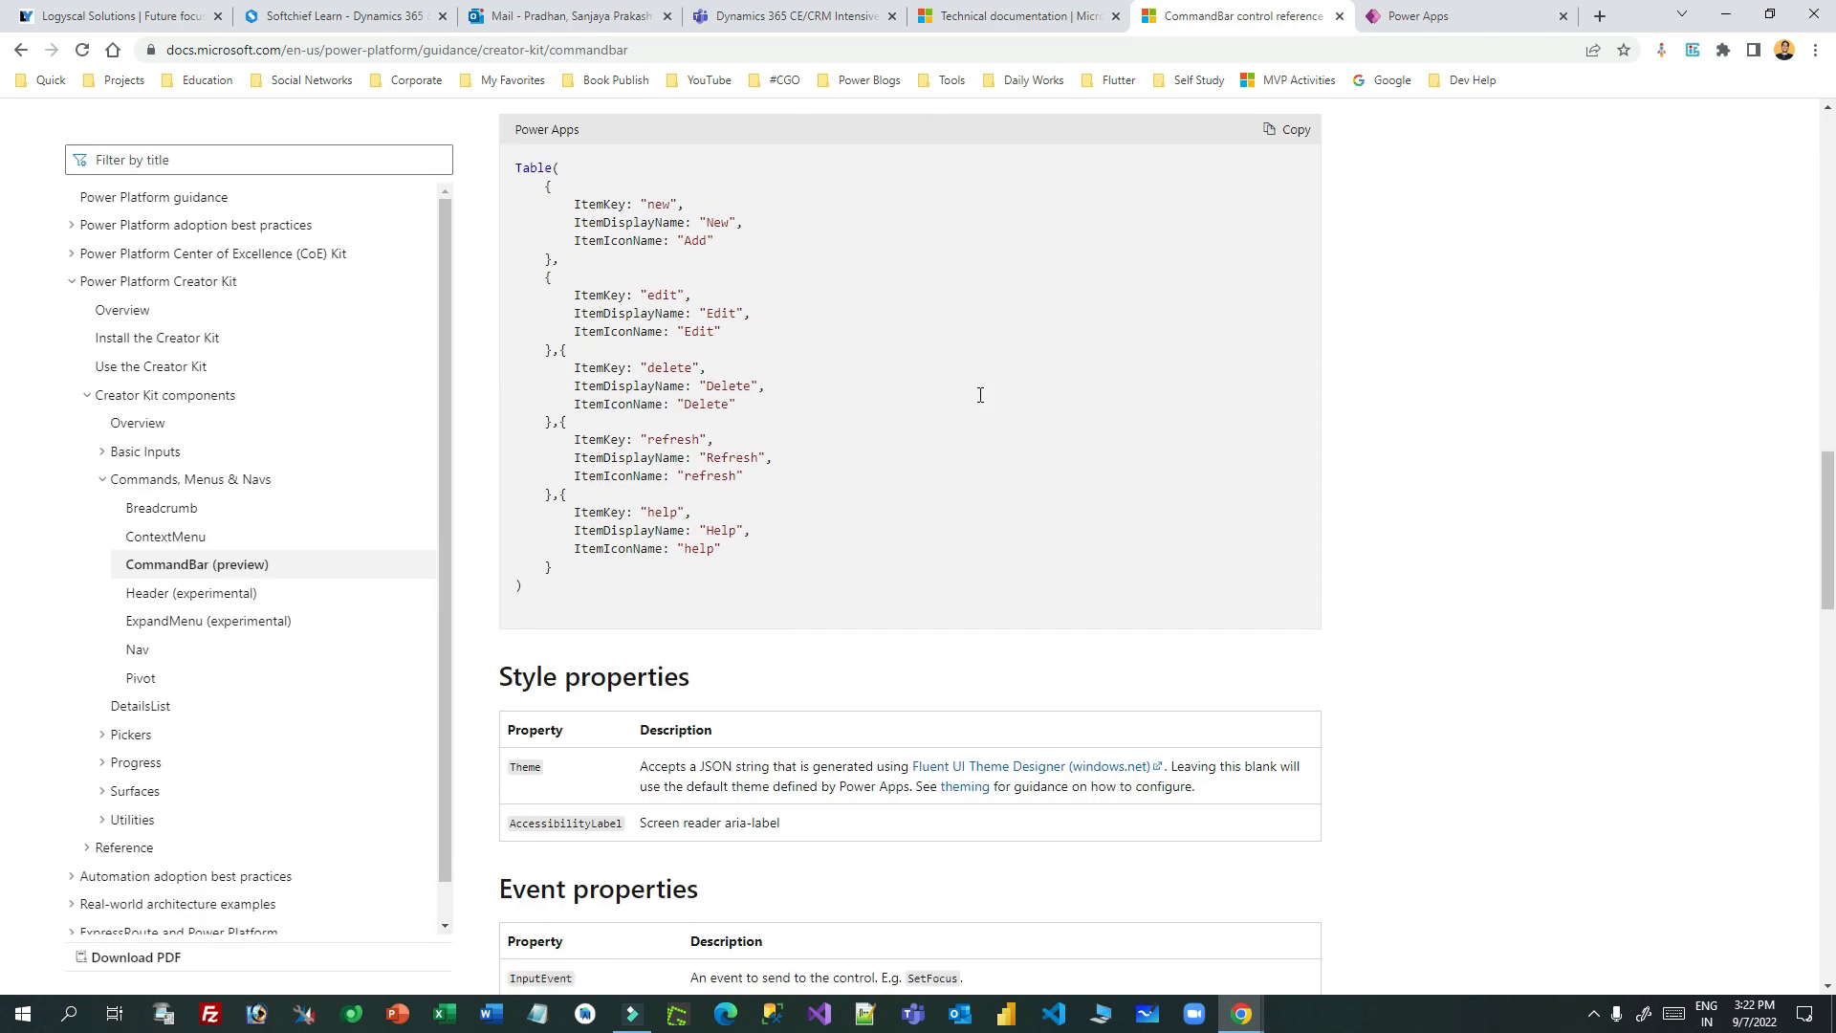
scroll(689, 448, down, 10)
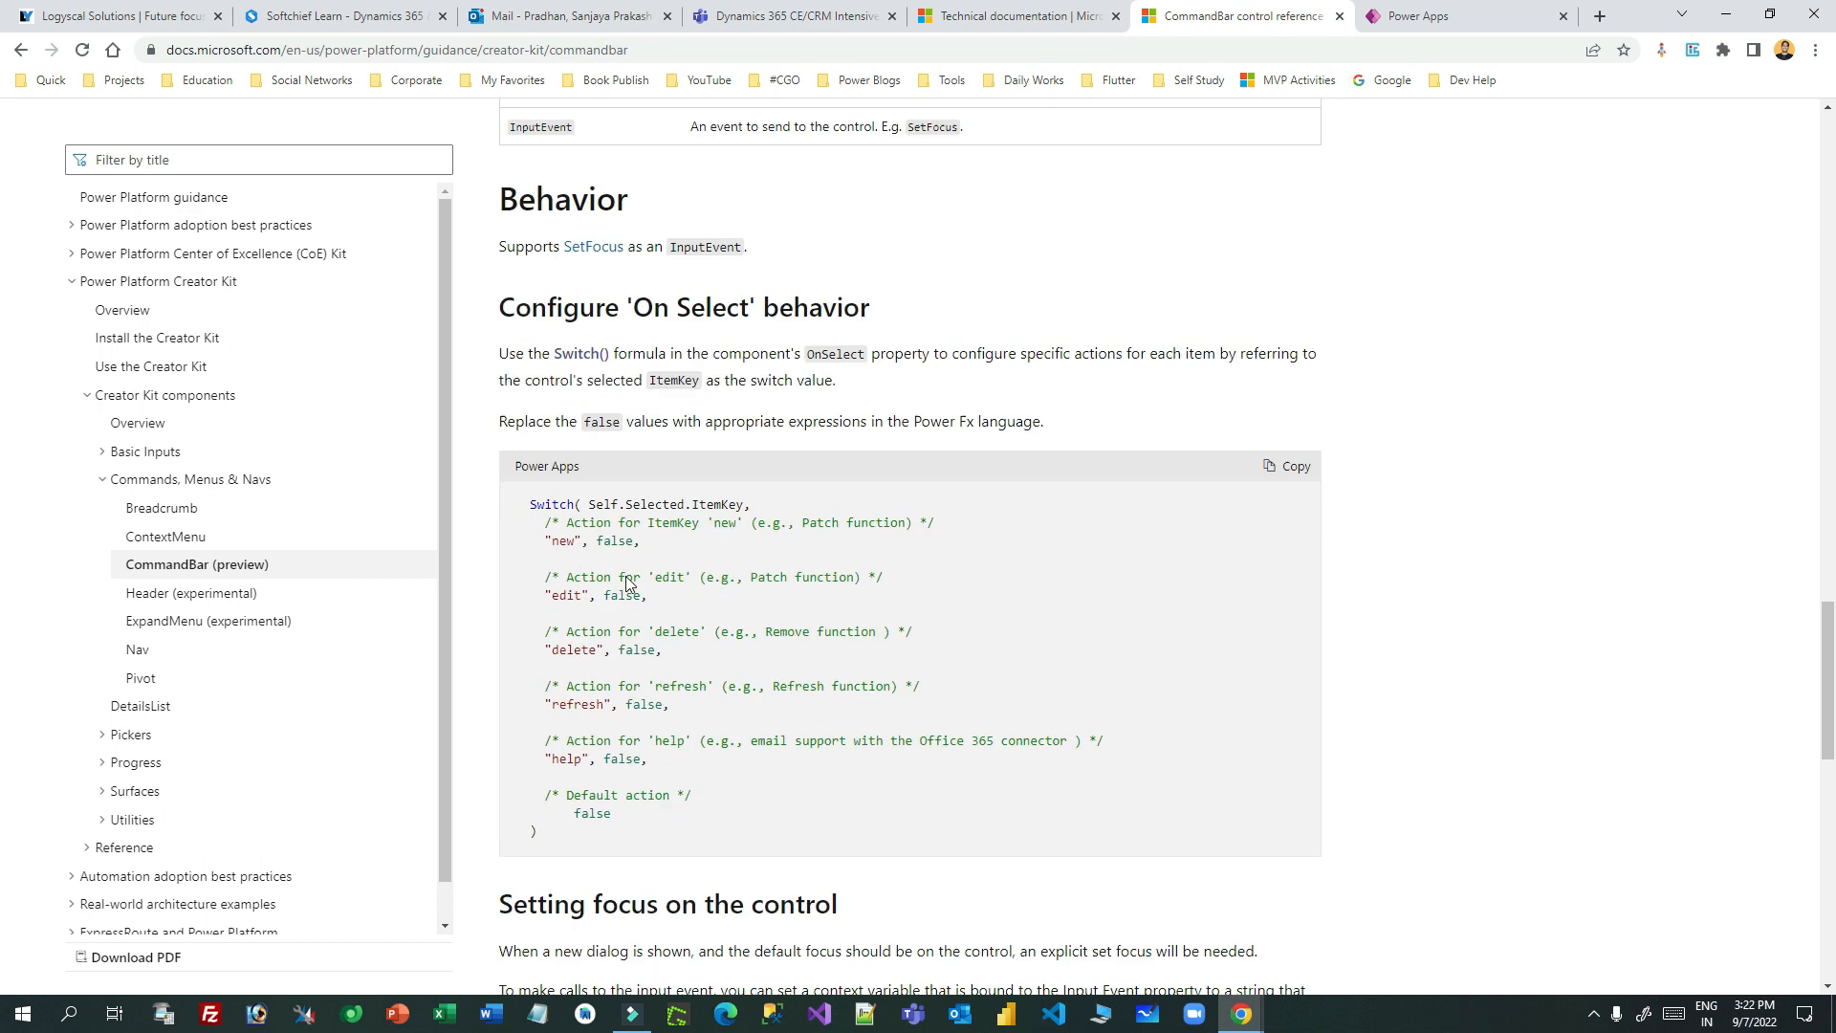
drag(542, 400, 621, 713)
scroll(901, 358, up, 10)
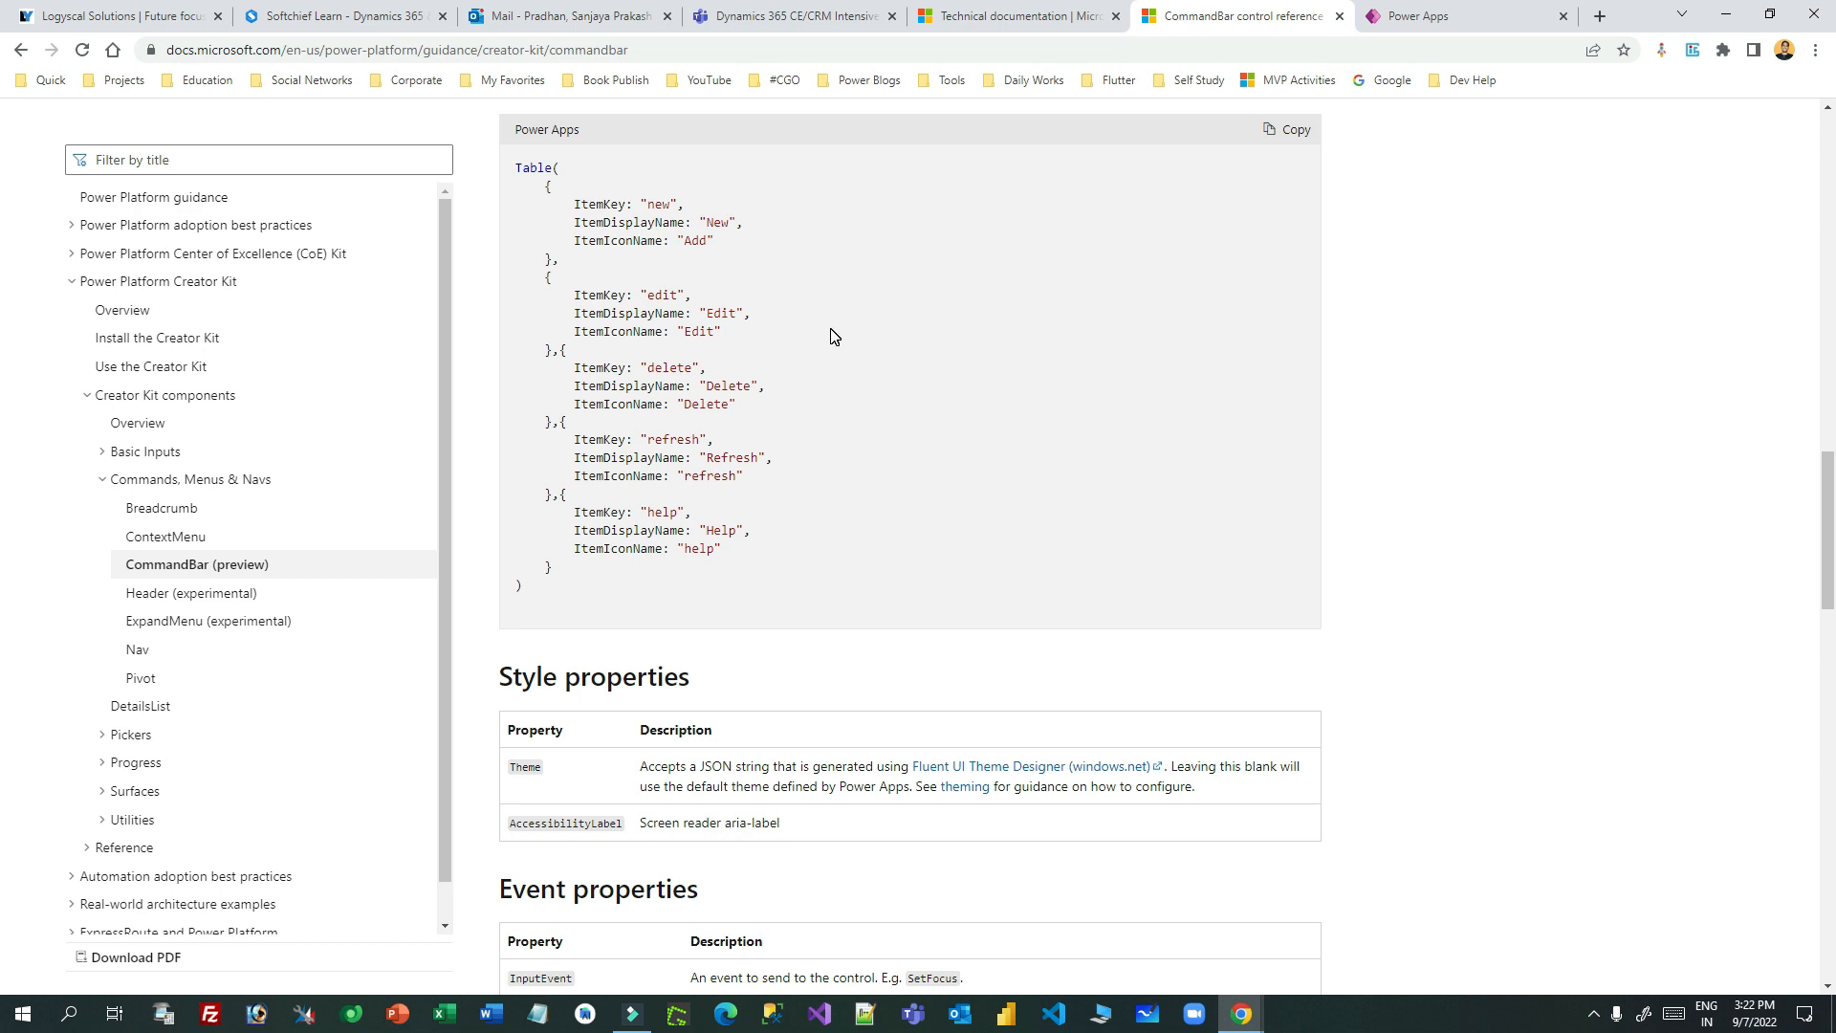
click(1398, 17)
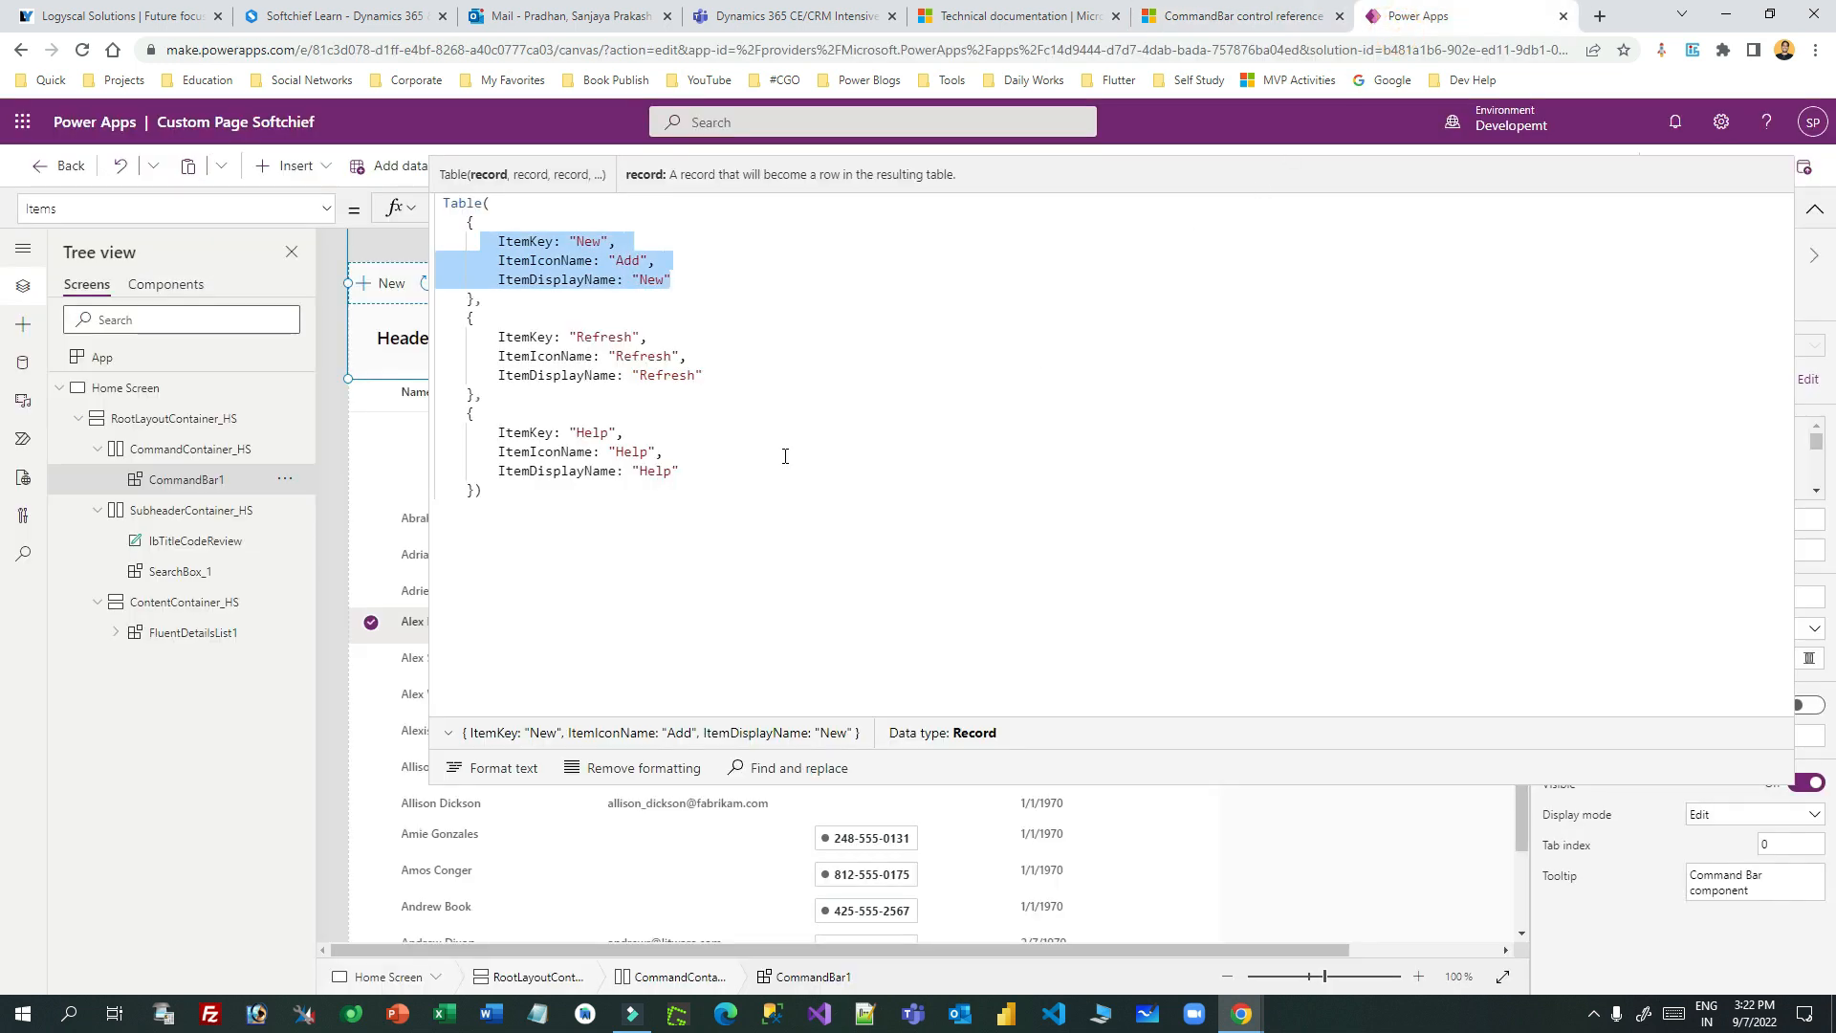
drag(1037, 783, 1037, 225)
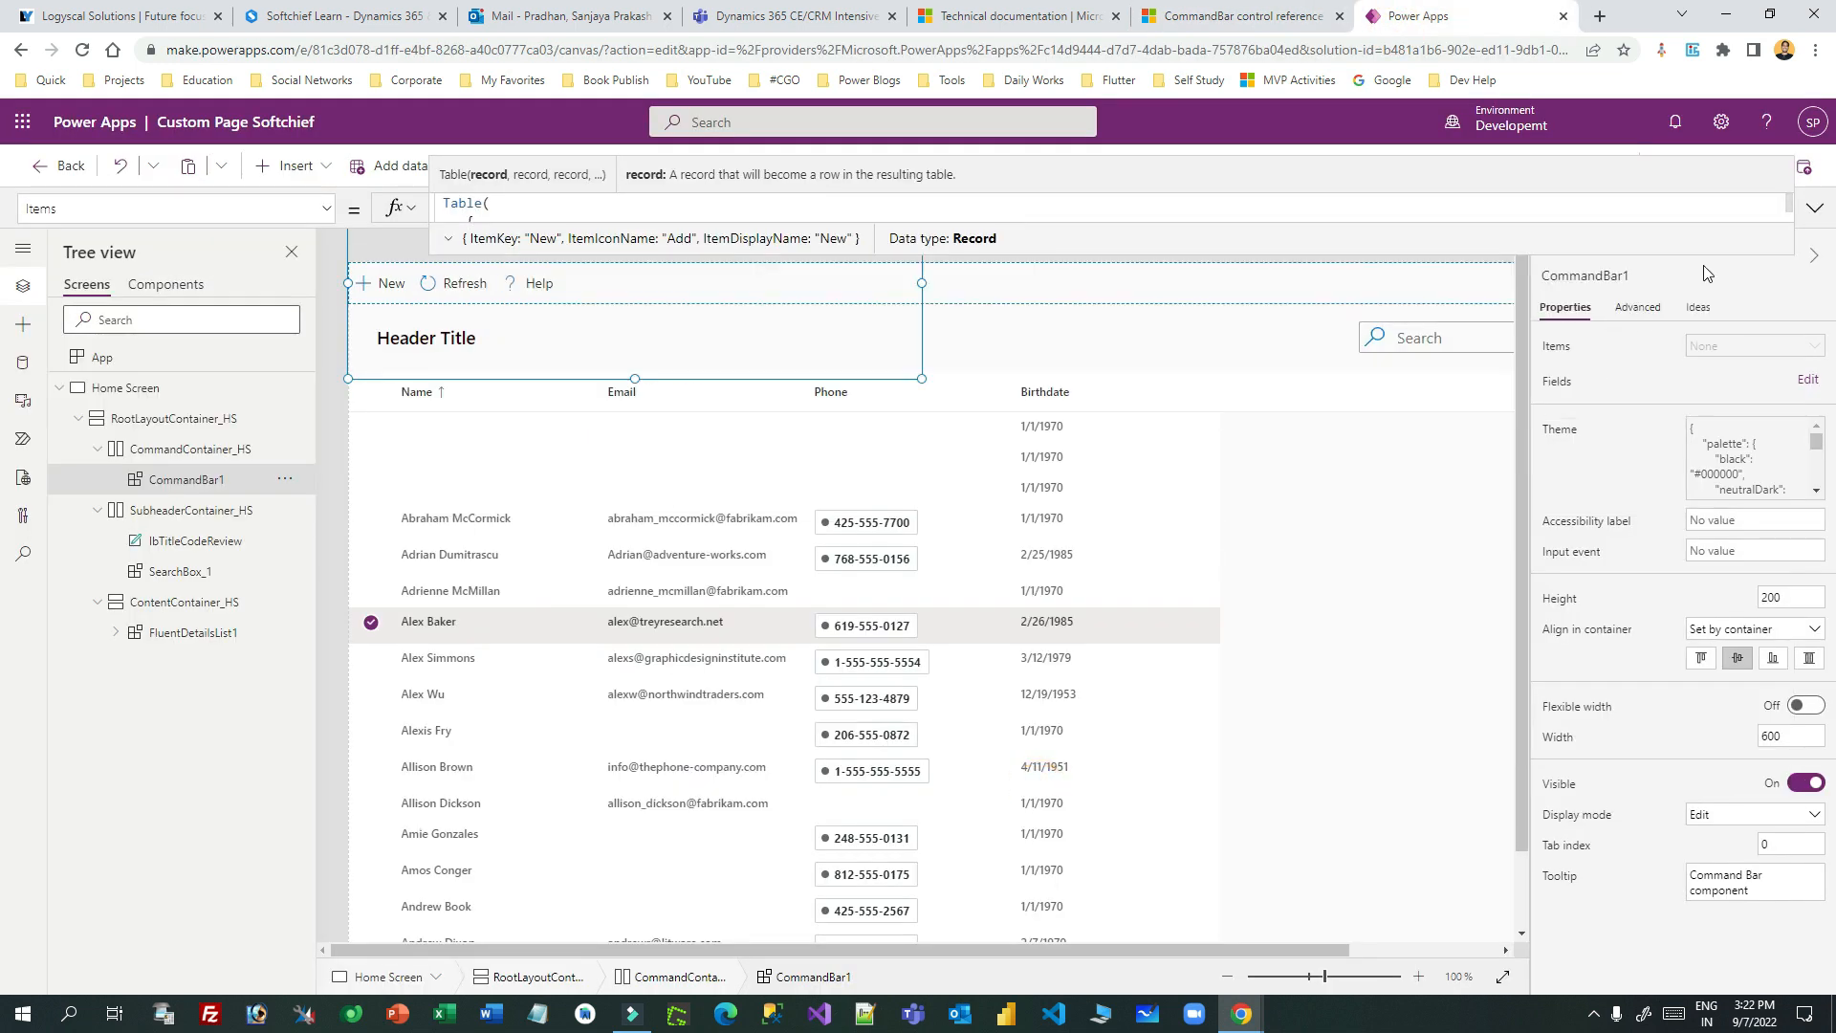
click(1200, 507)
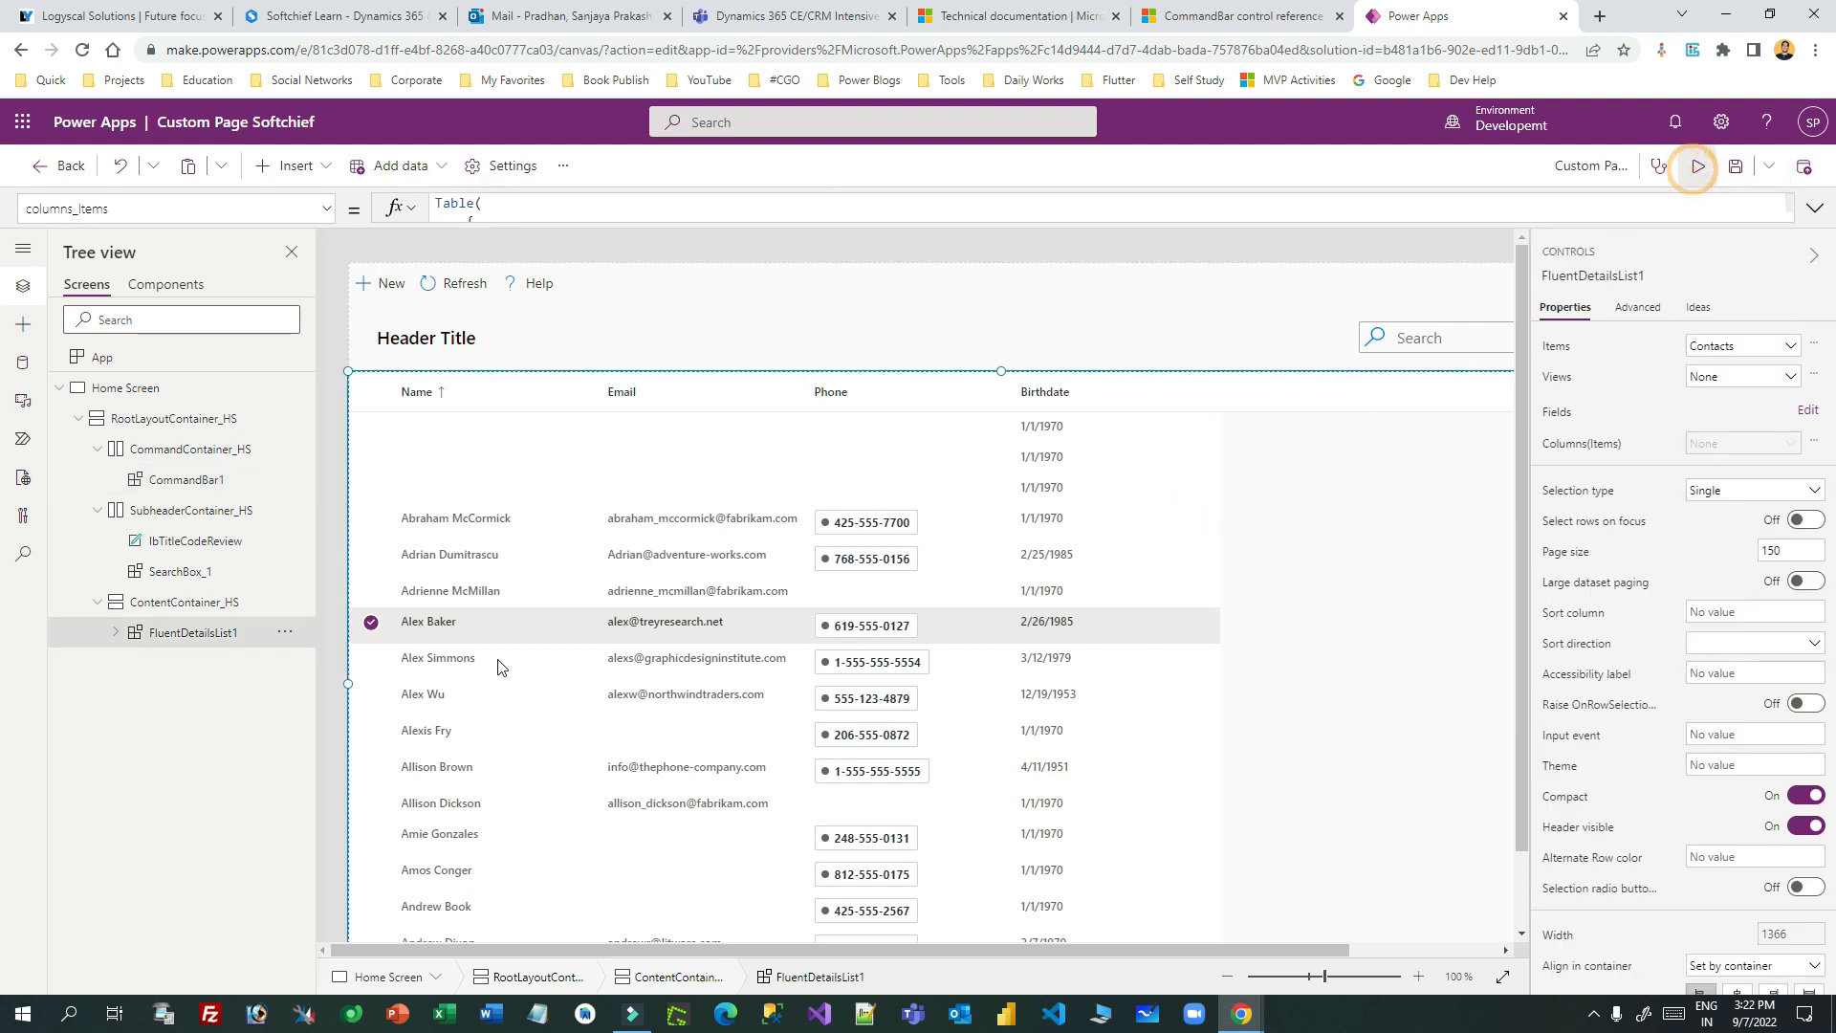
click(1698, 166)
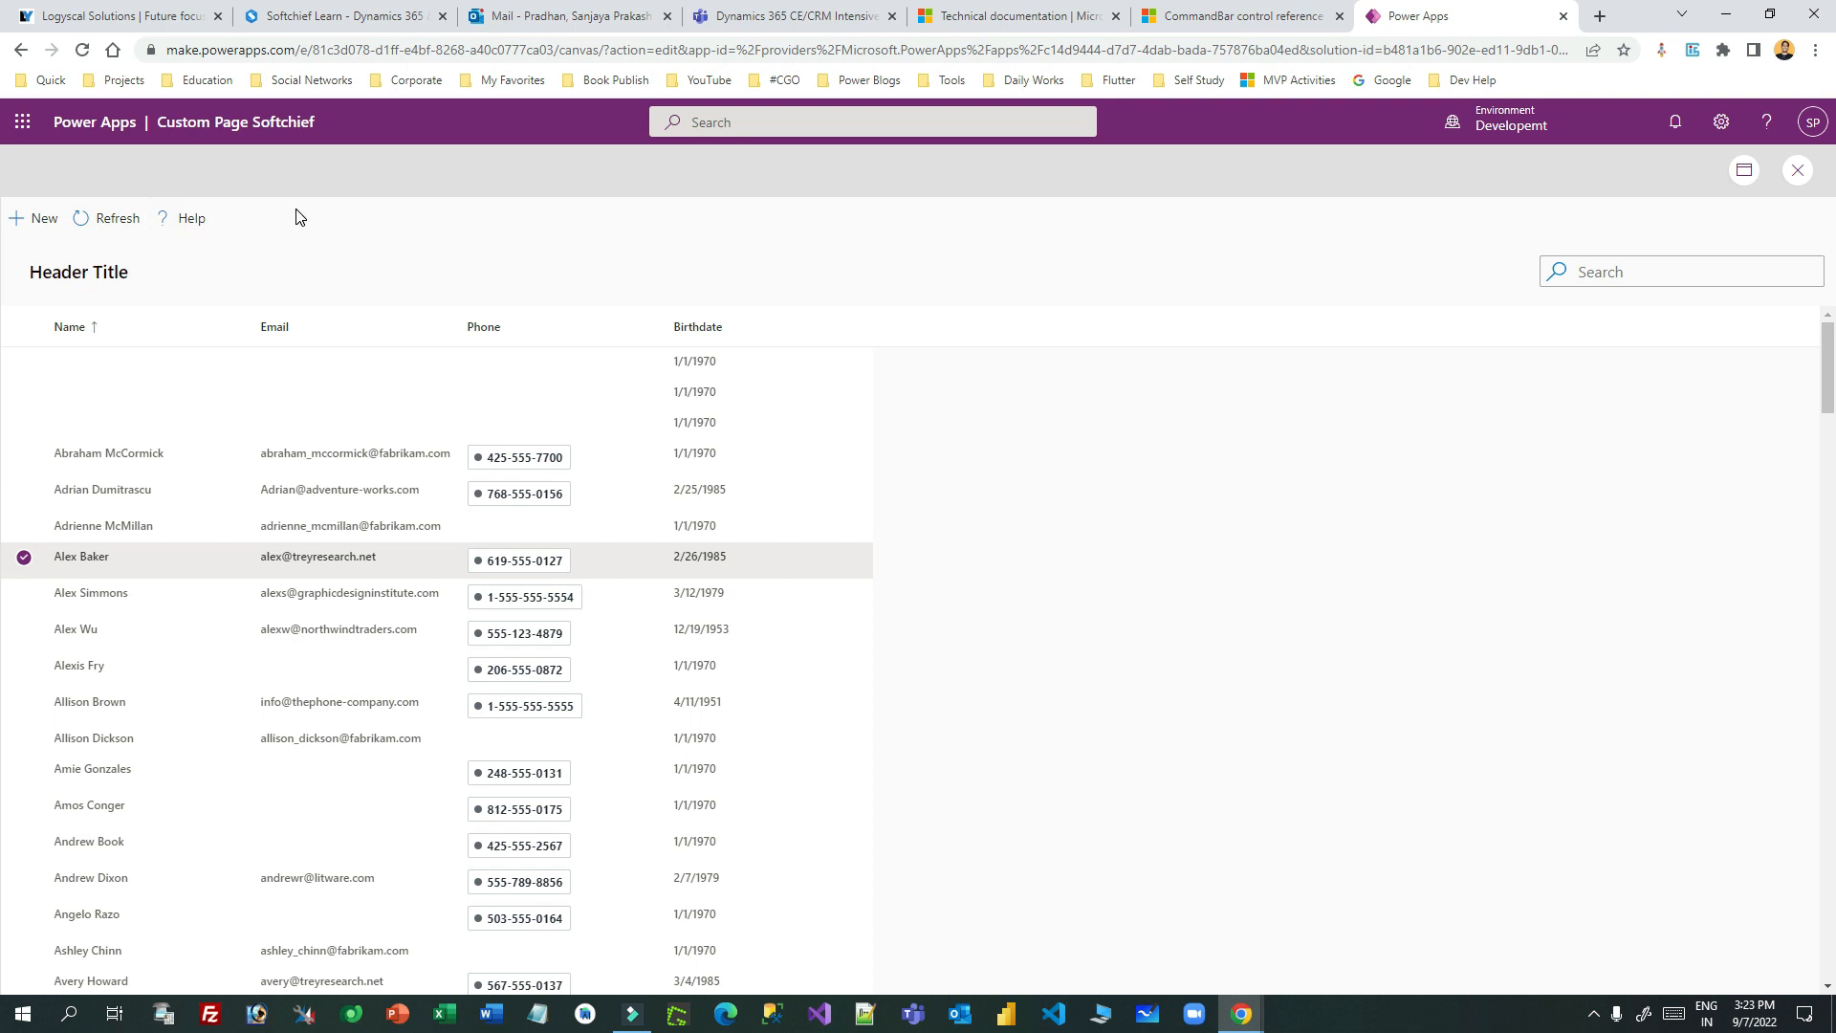
click(25, 526)
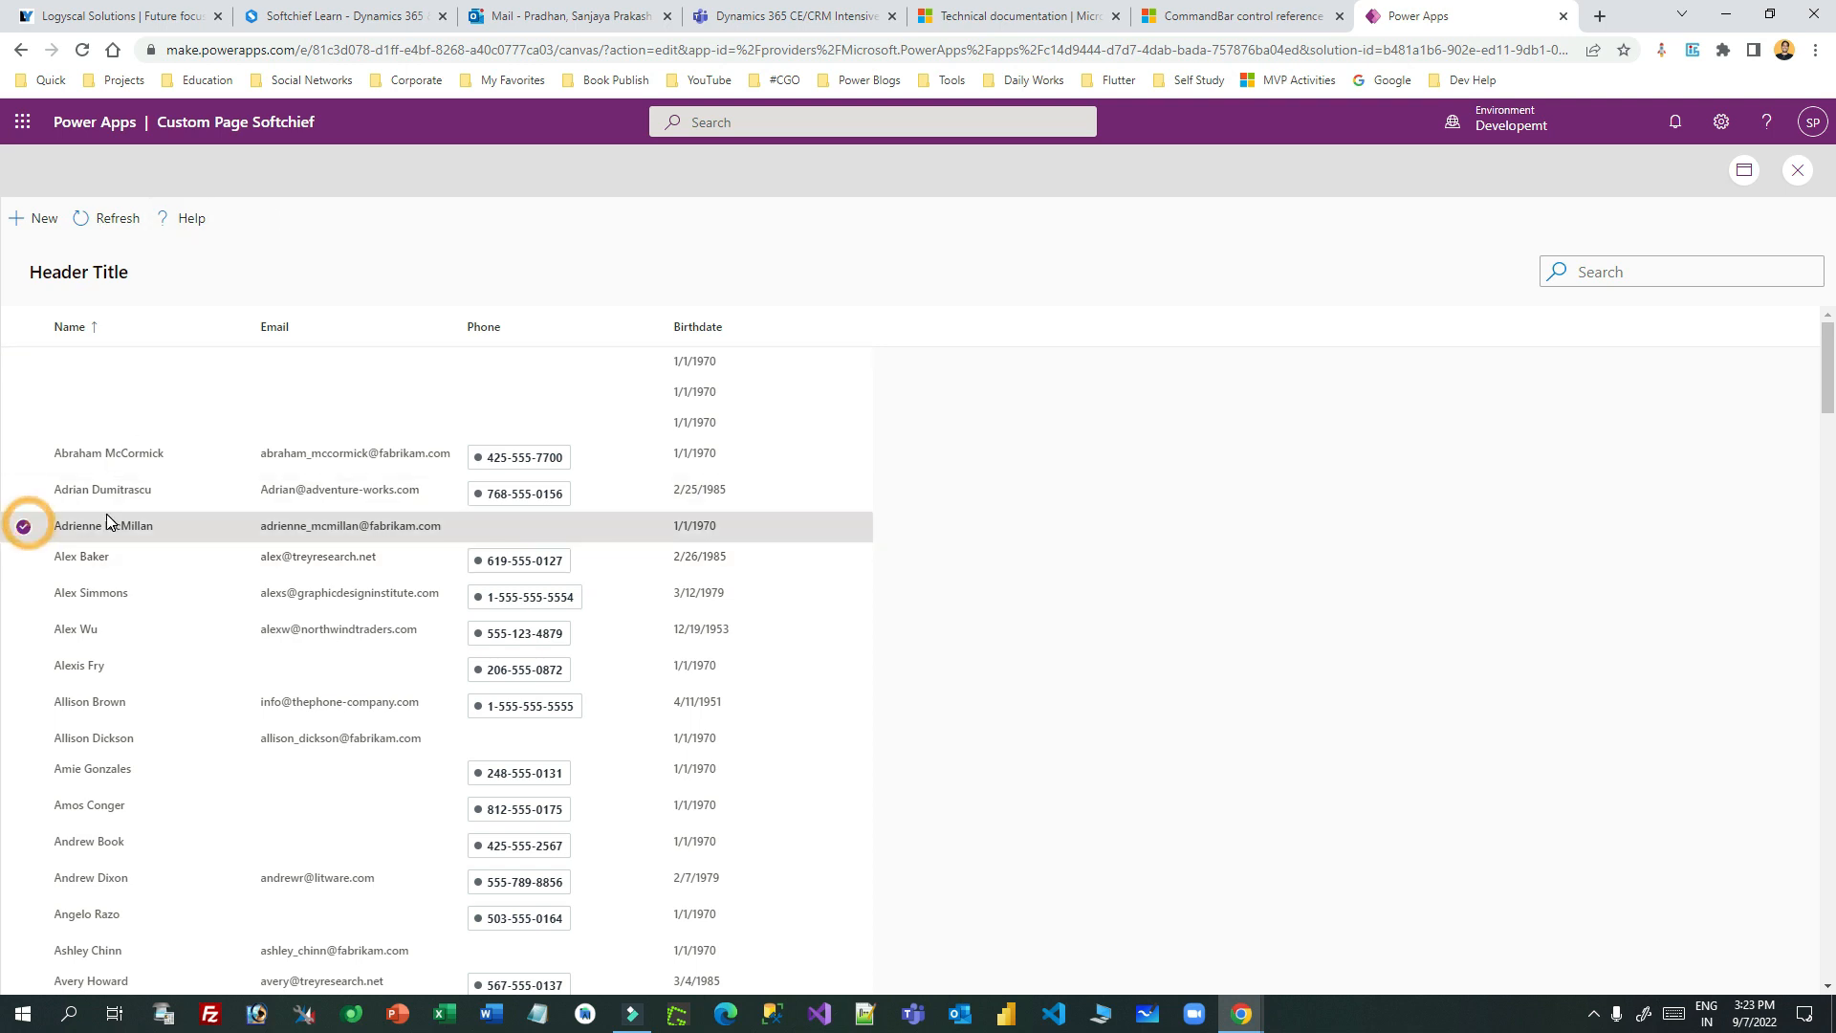
click(262, 220)
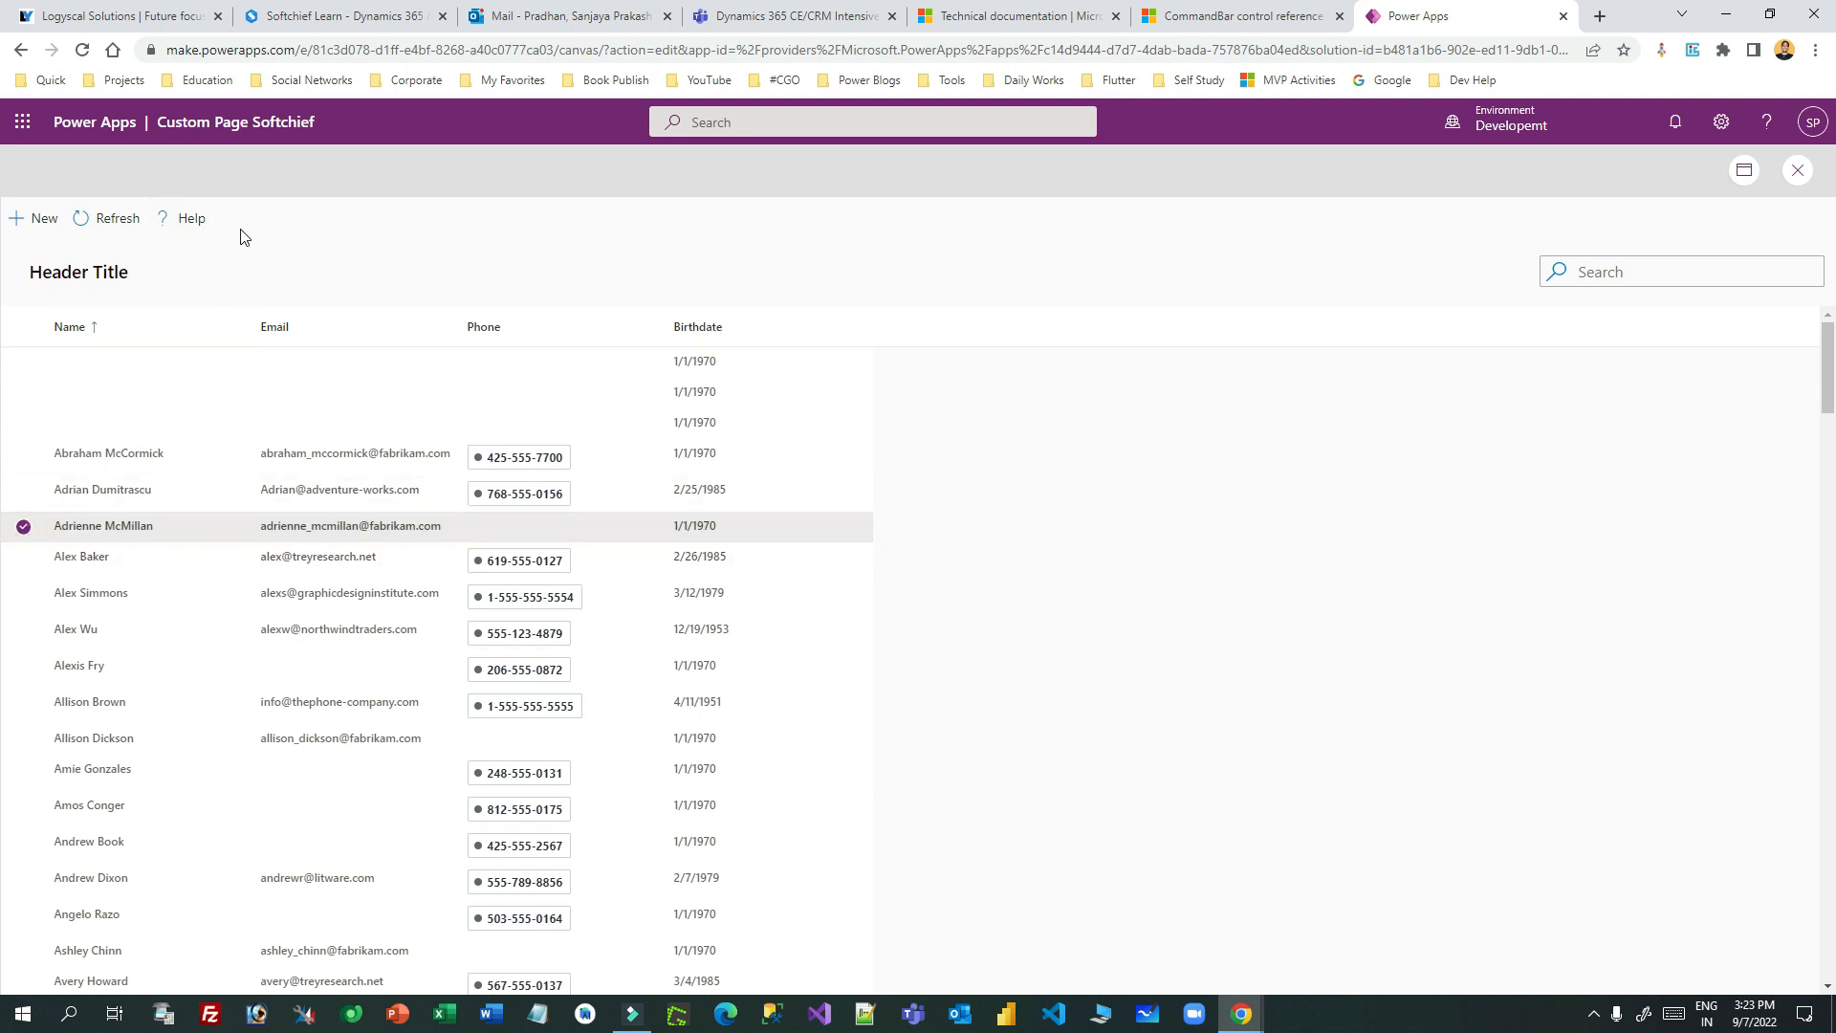
click(1798, 170)
click(1095, 644)
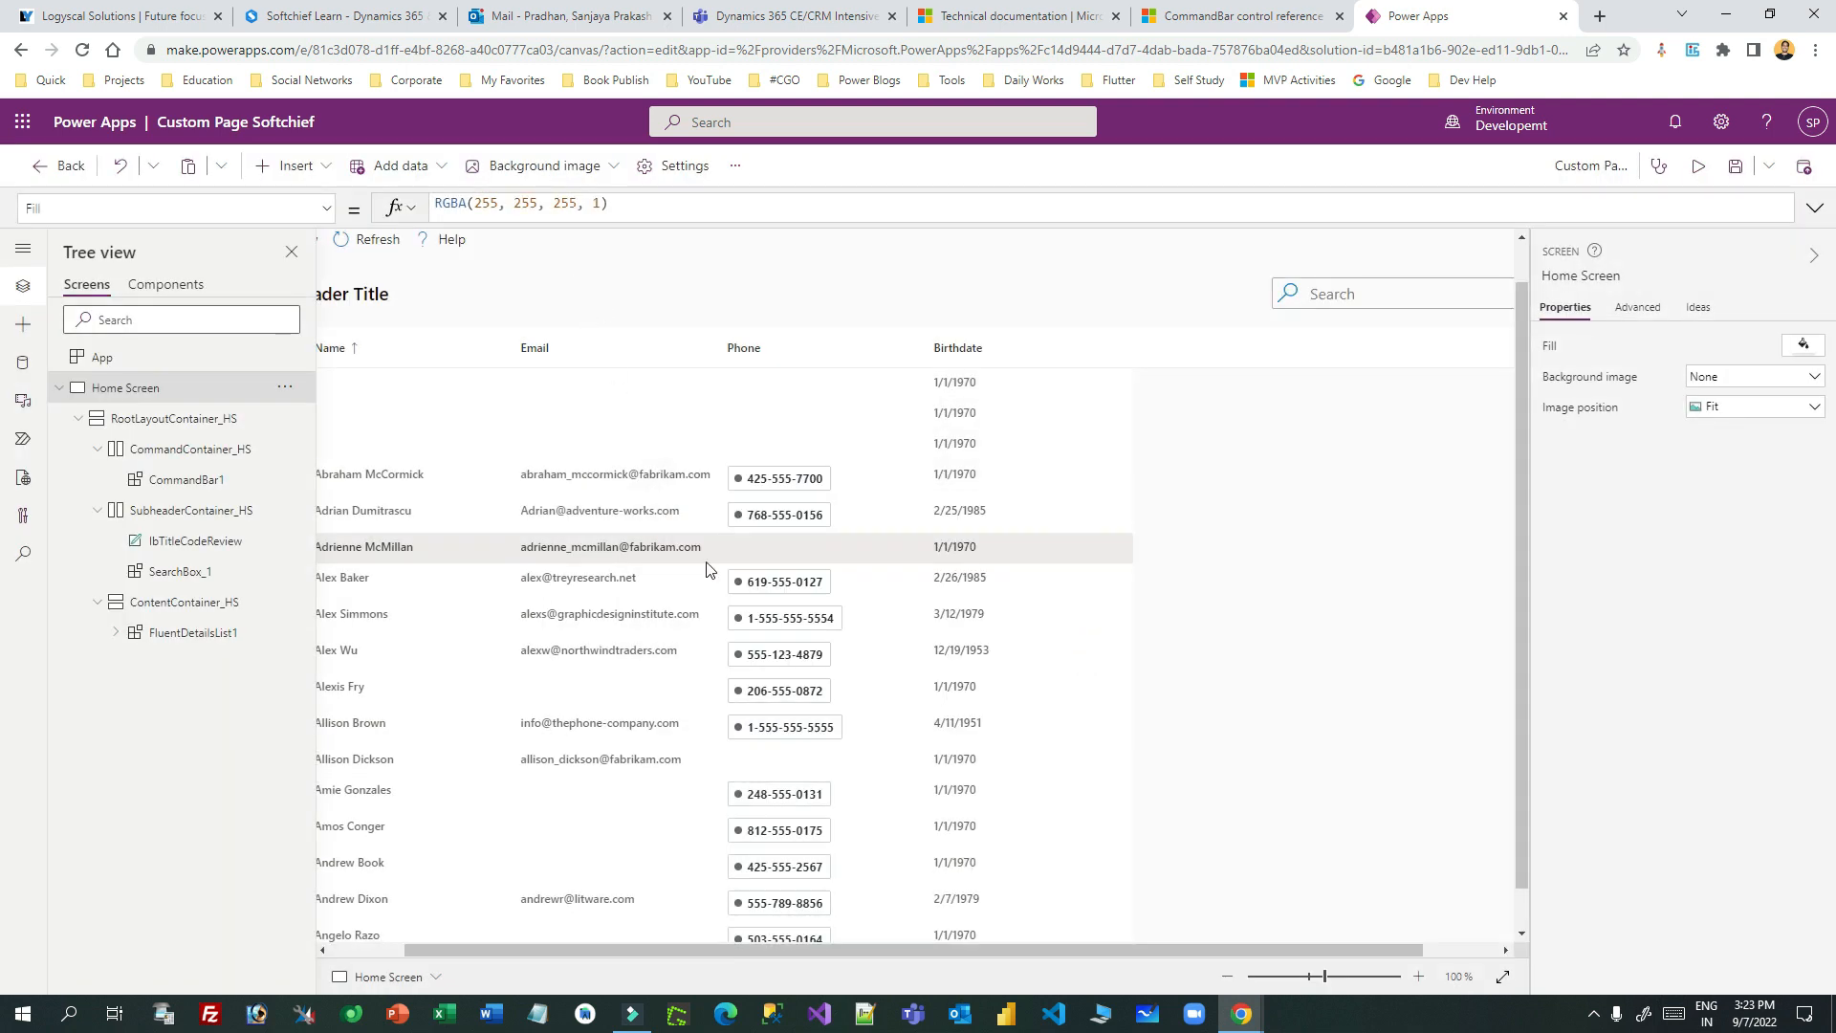
drag(732, 945, 658, 945)
scroll(520, 340, up, 1)
click(546, 282)
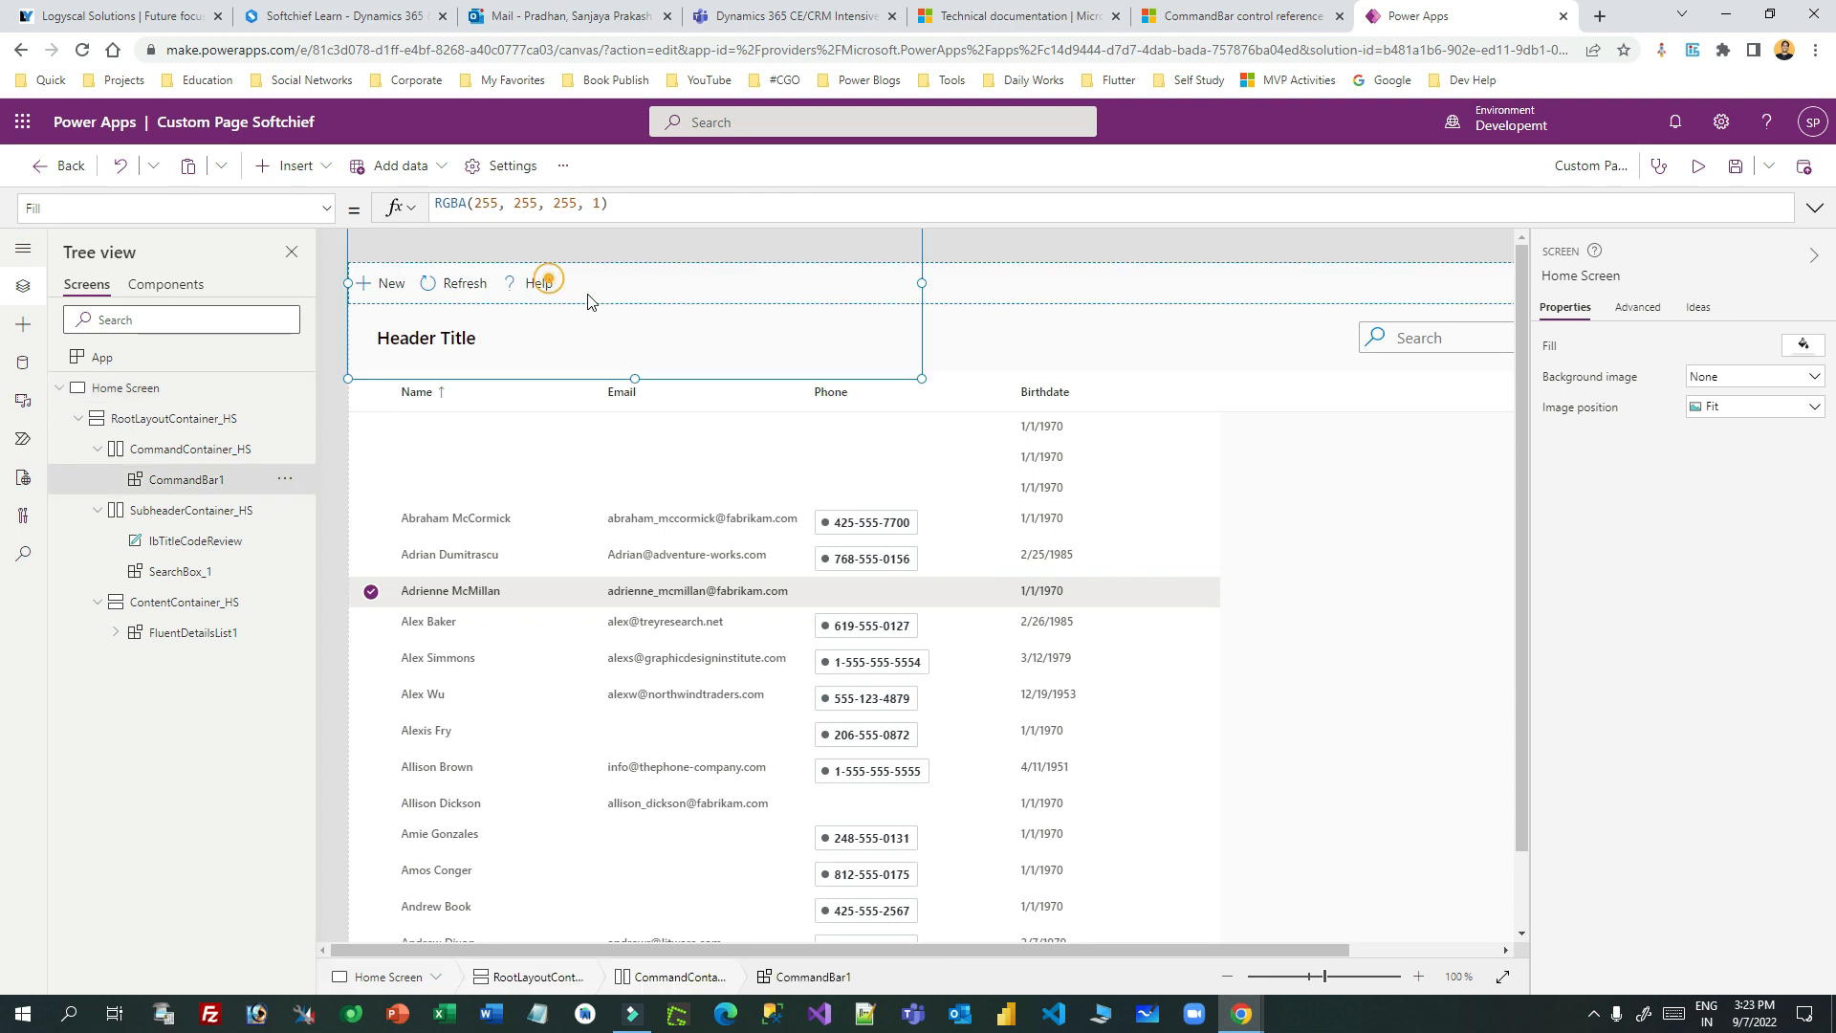
drag(564, 224, 564, 770)
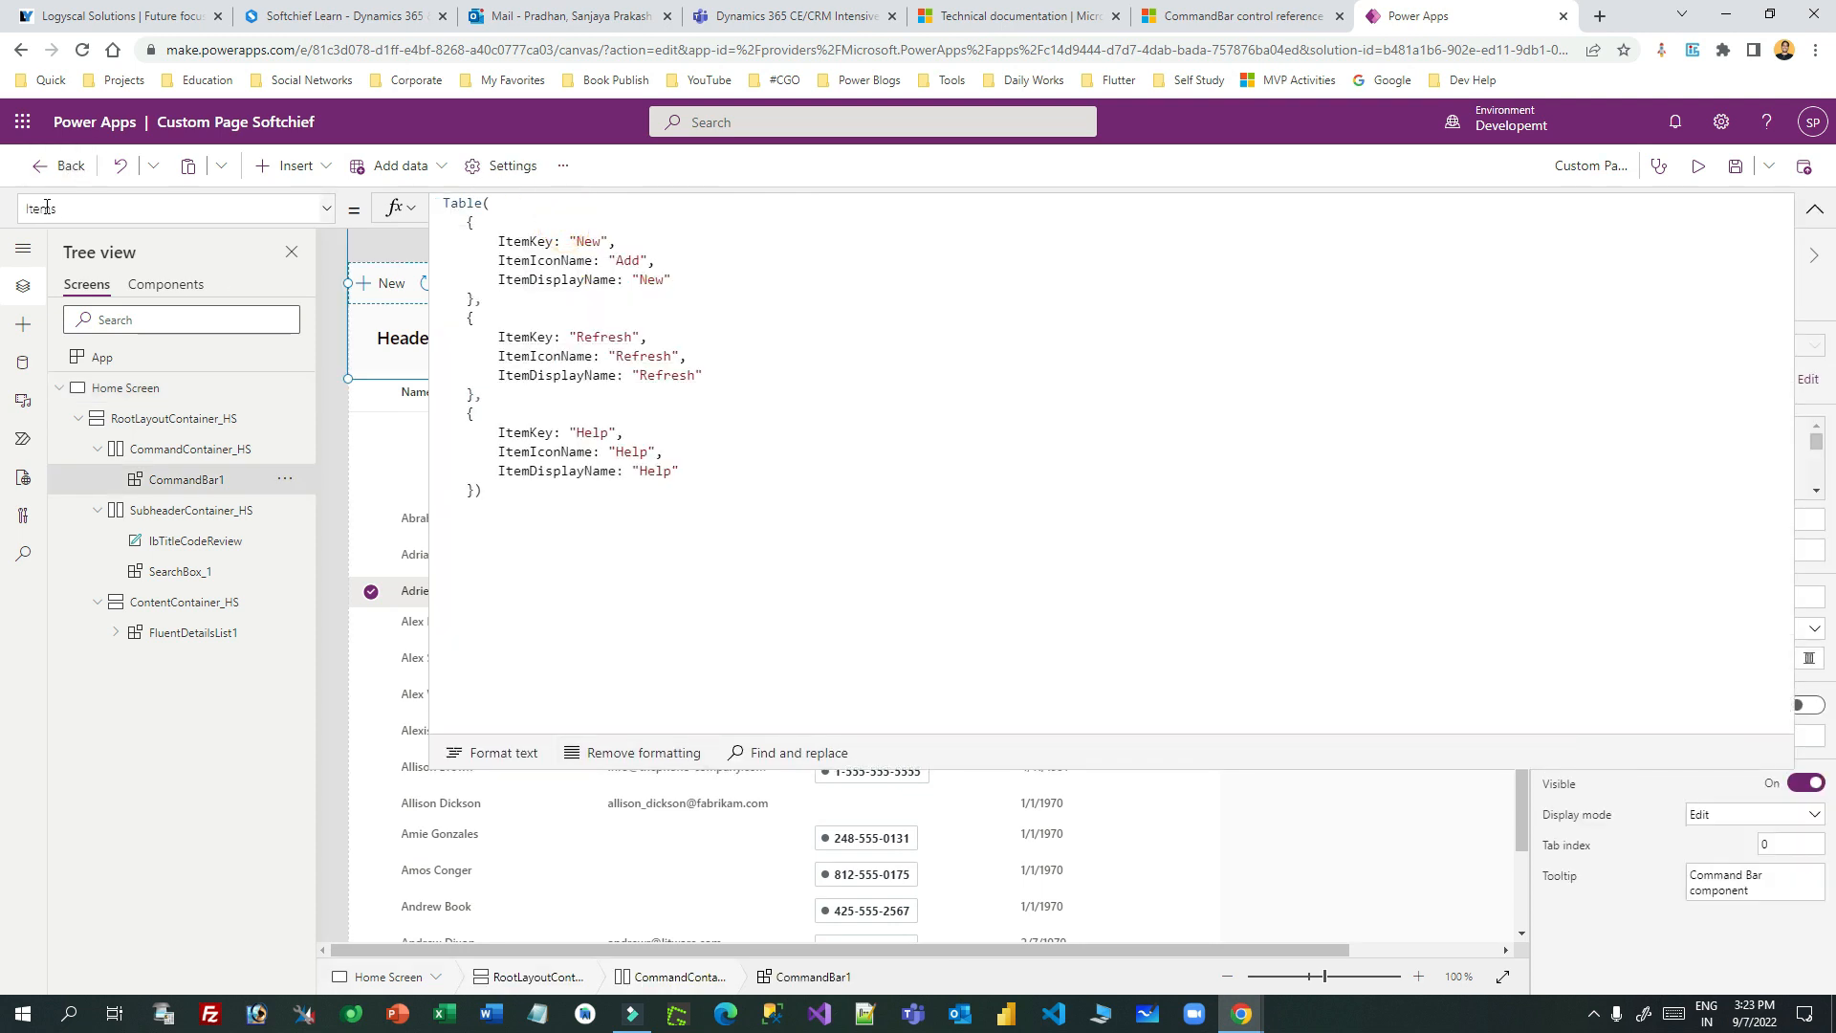
- Paste a copy of the Help record as a new fourth record in CommandBar1's Items
drag(460, 223, 486, 396)
click(483, 490)
drag(483, 490, 468, 418)
key(ctrl+c)
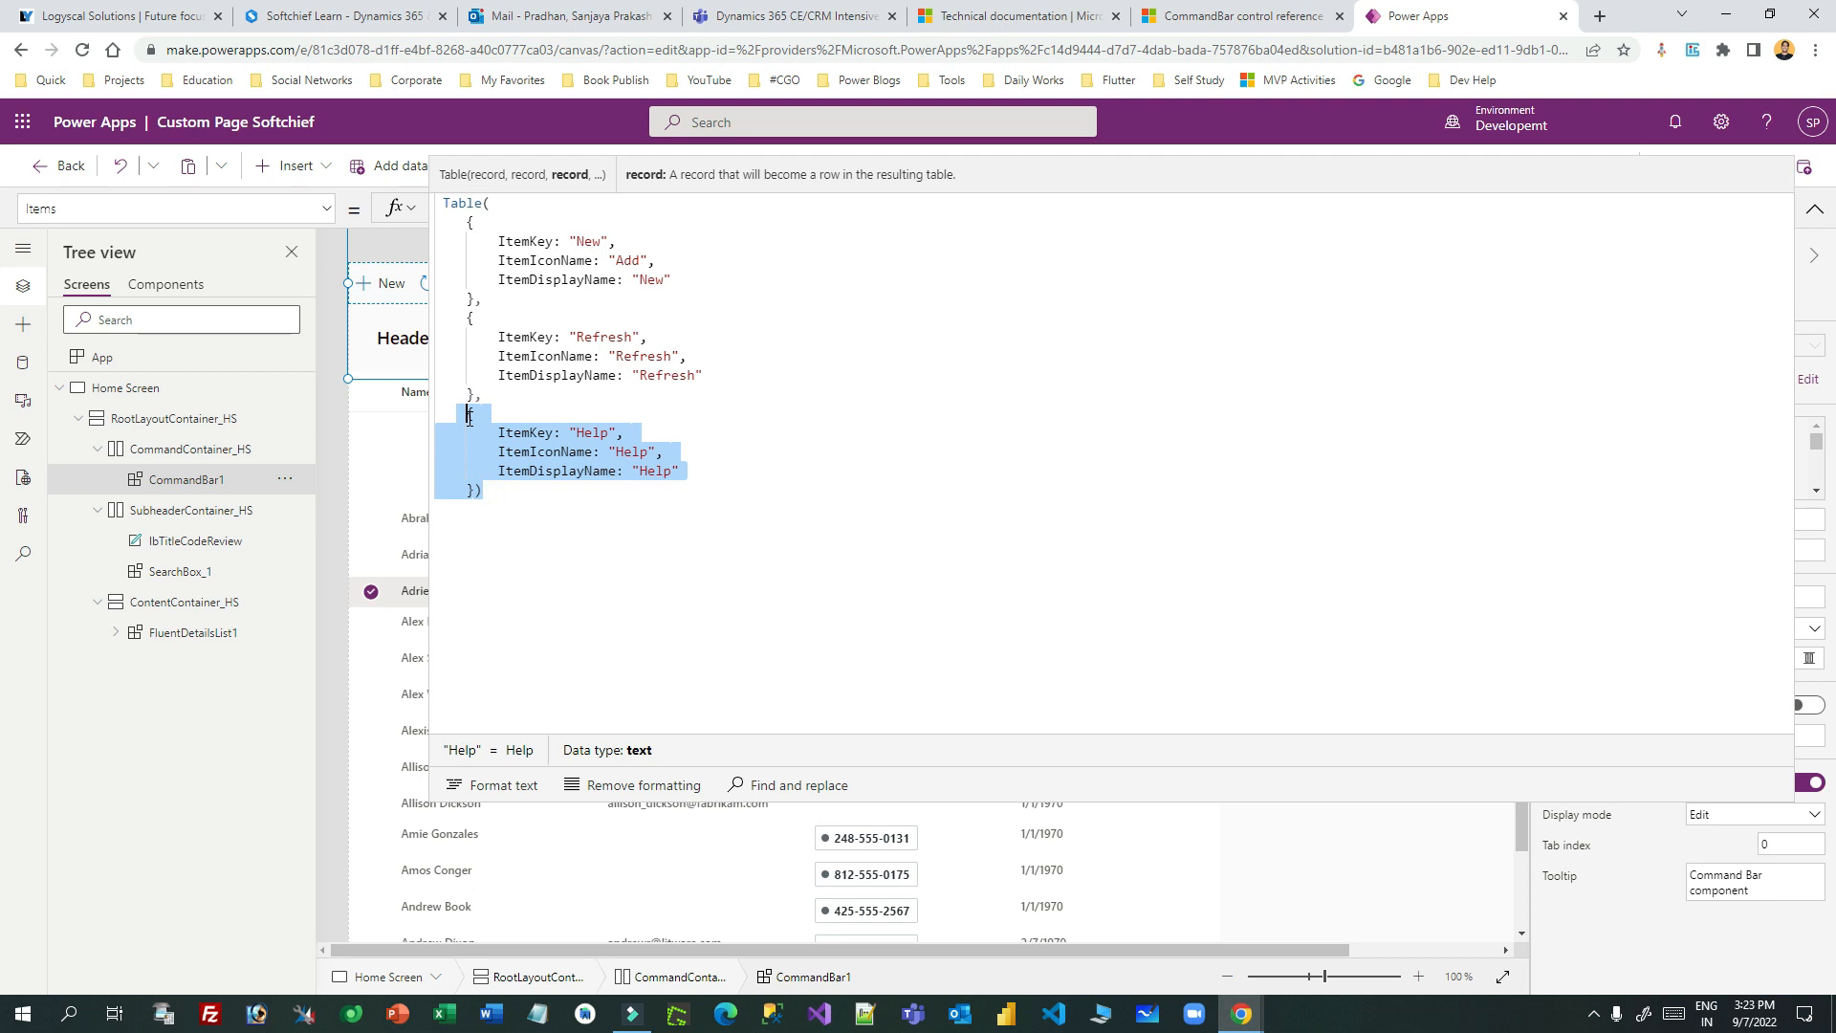
click(472, 486)
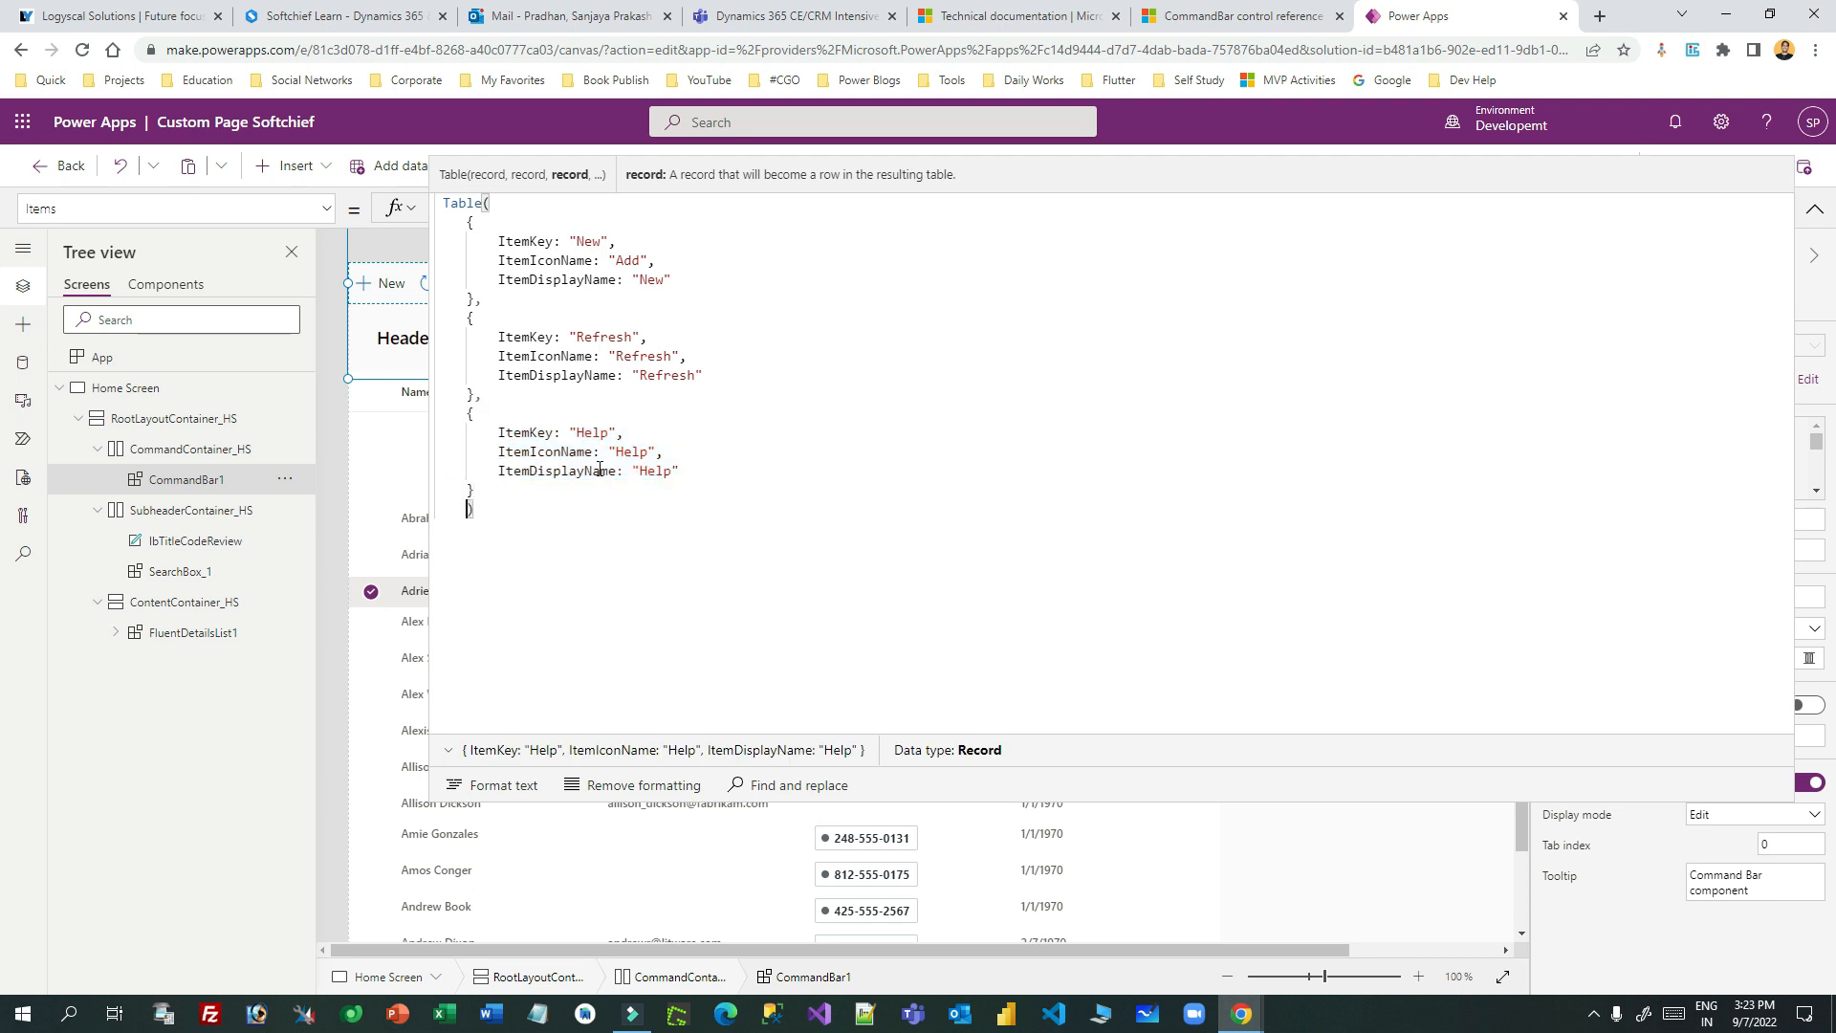
click(600, 470)
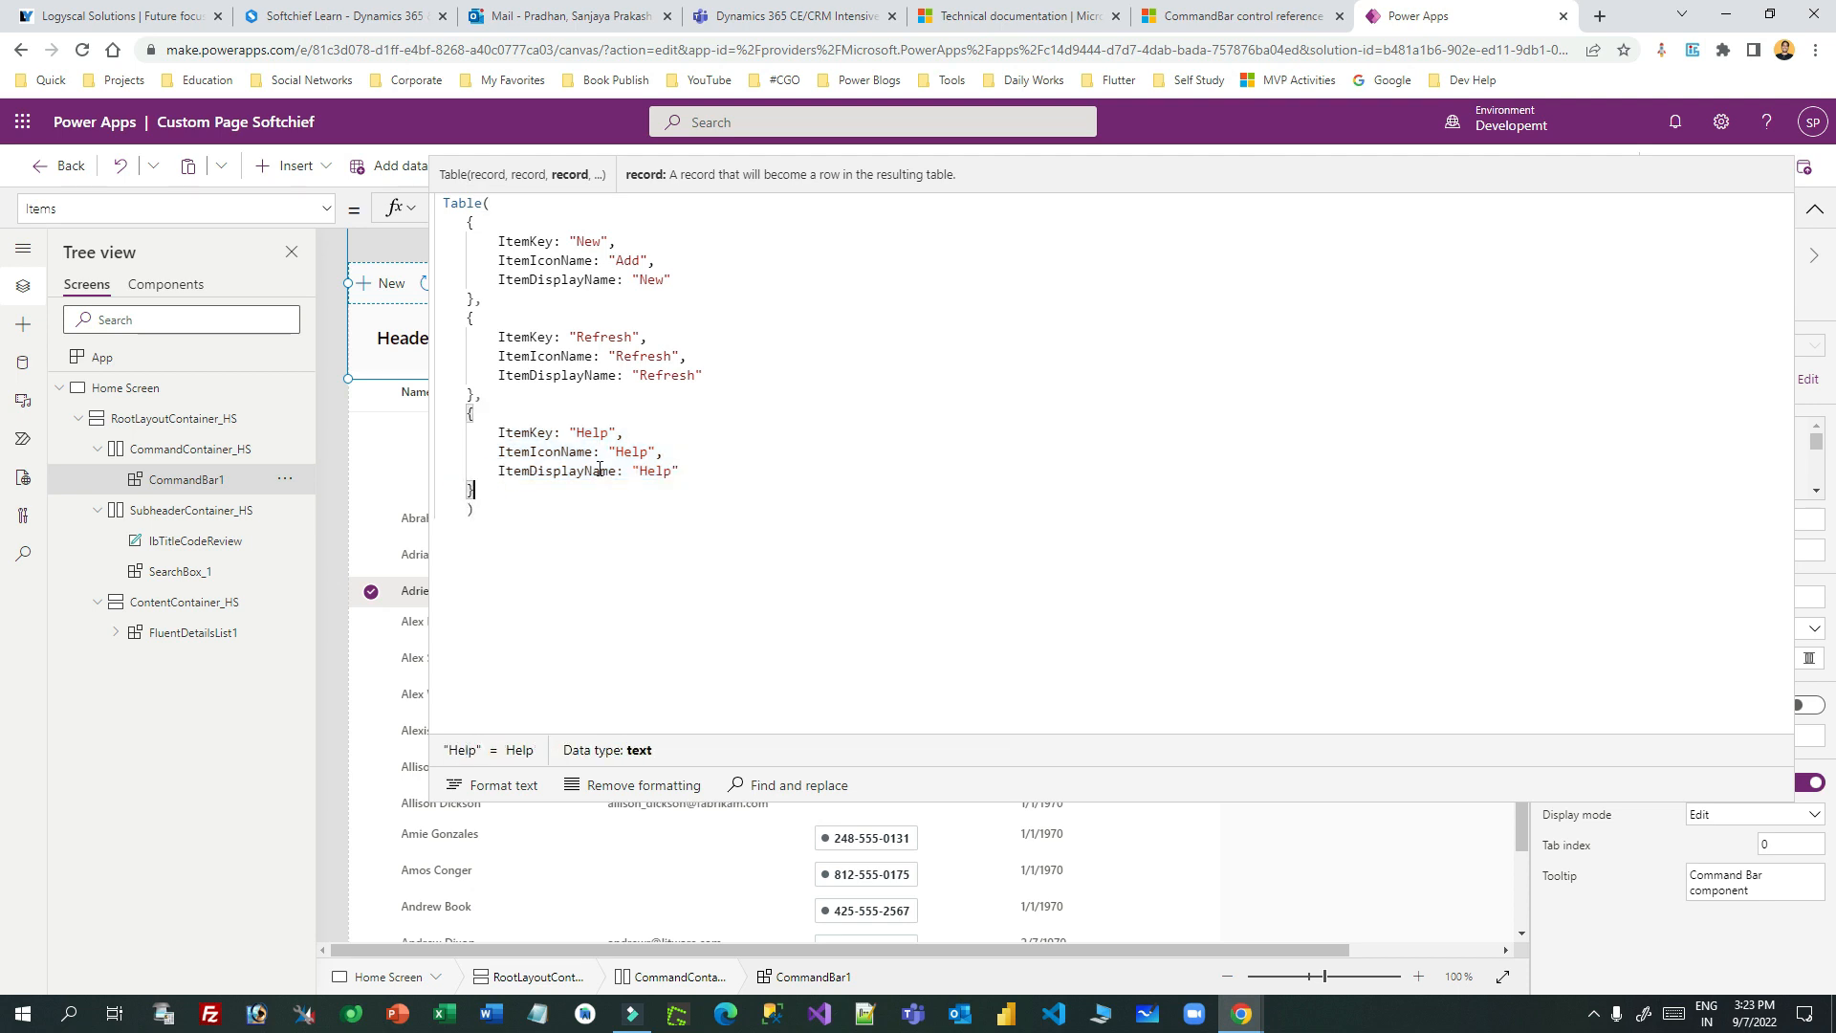
text(,)
key(Return)
key(ctrl+v)
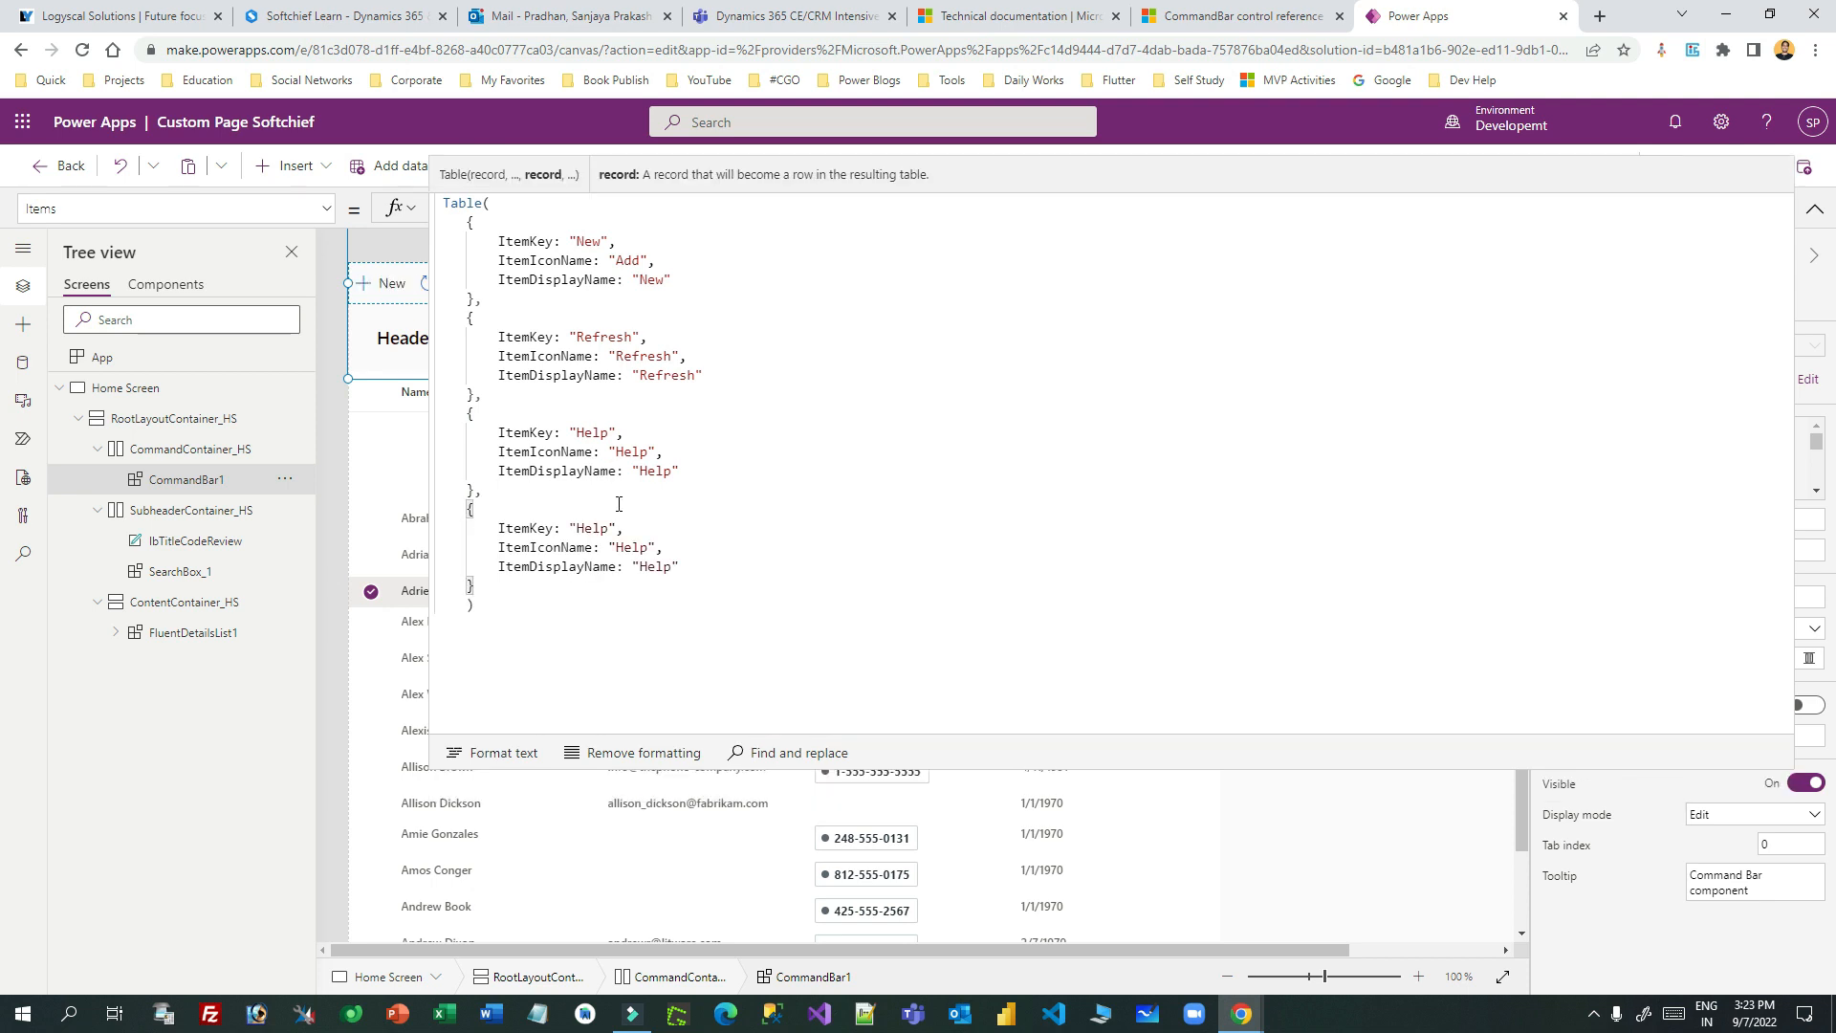
- Set the new record's ItemKey and ItemDisplayName to Delete and ItemIconName to Trash
double_click(591, 528)
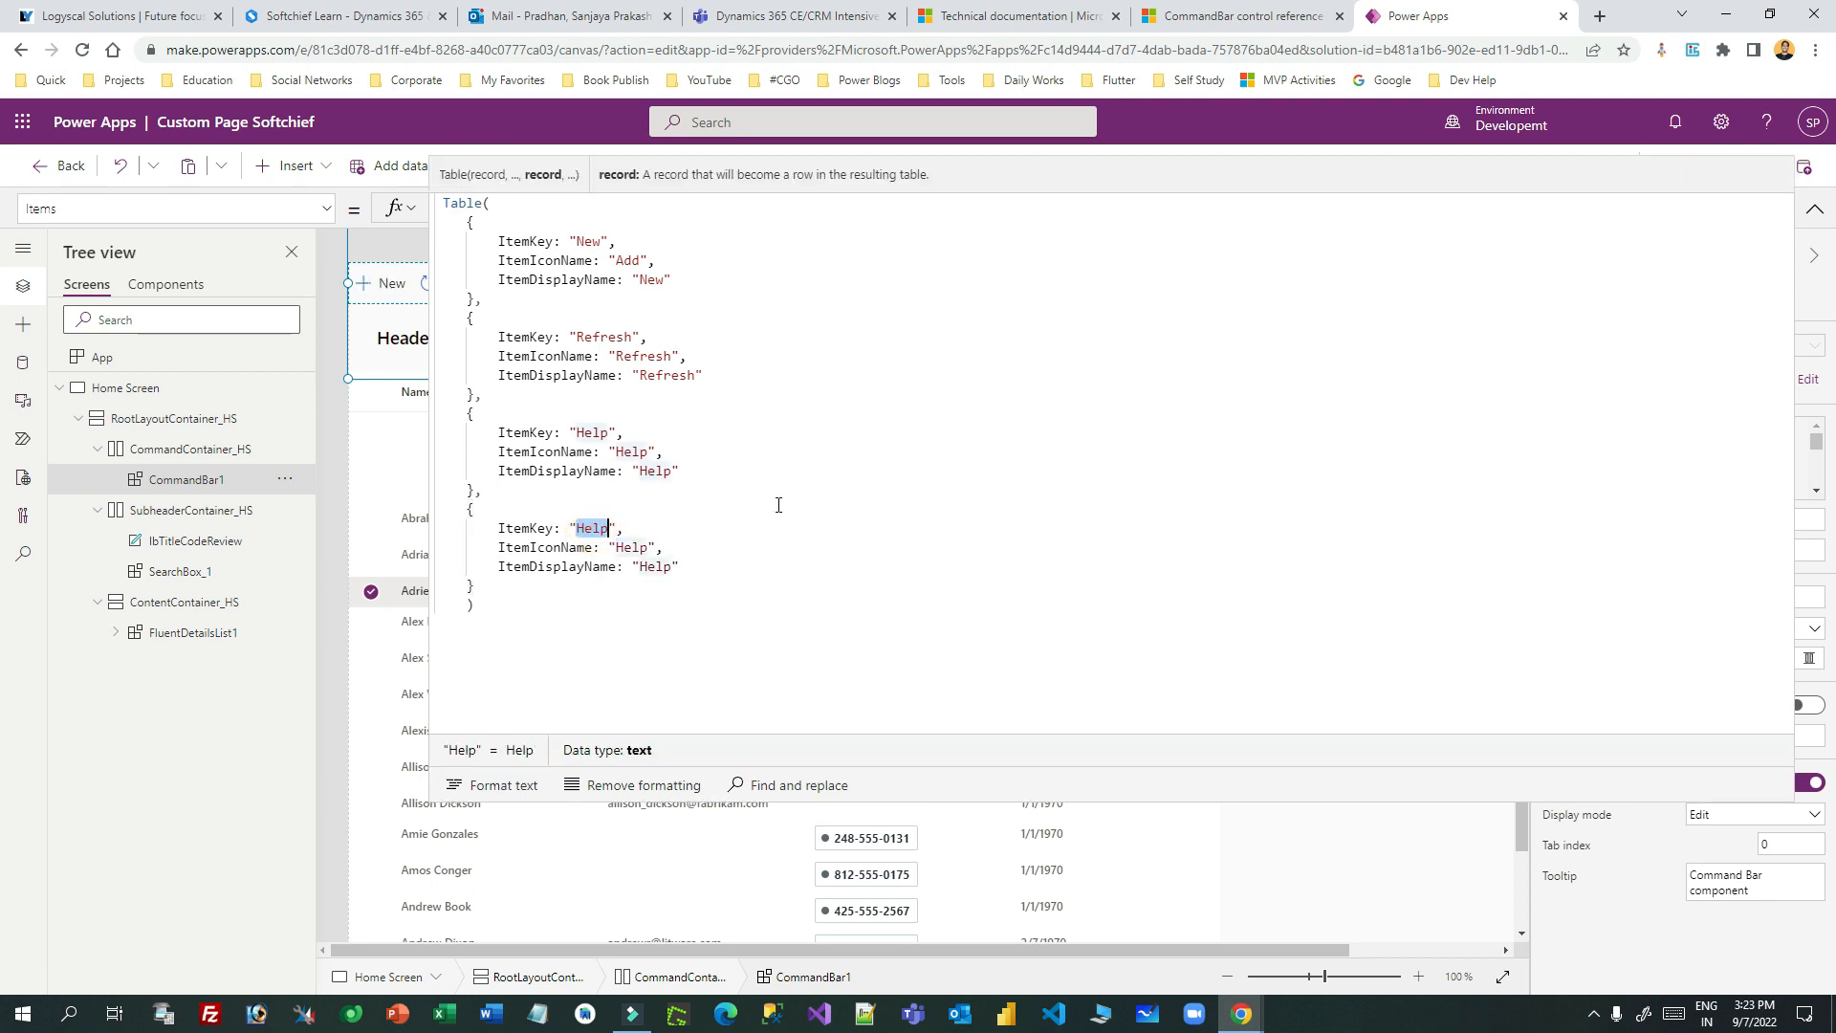
text(Delete)
double_click(636, 547)
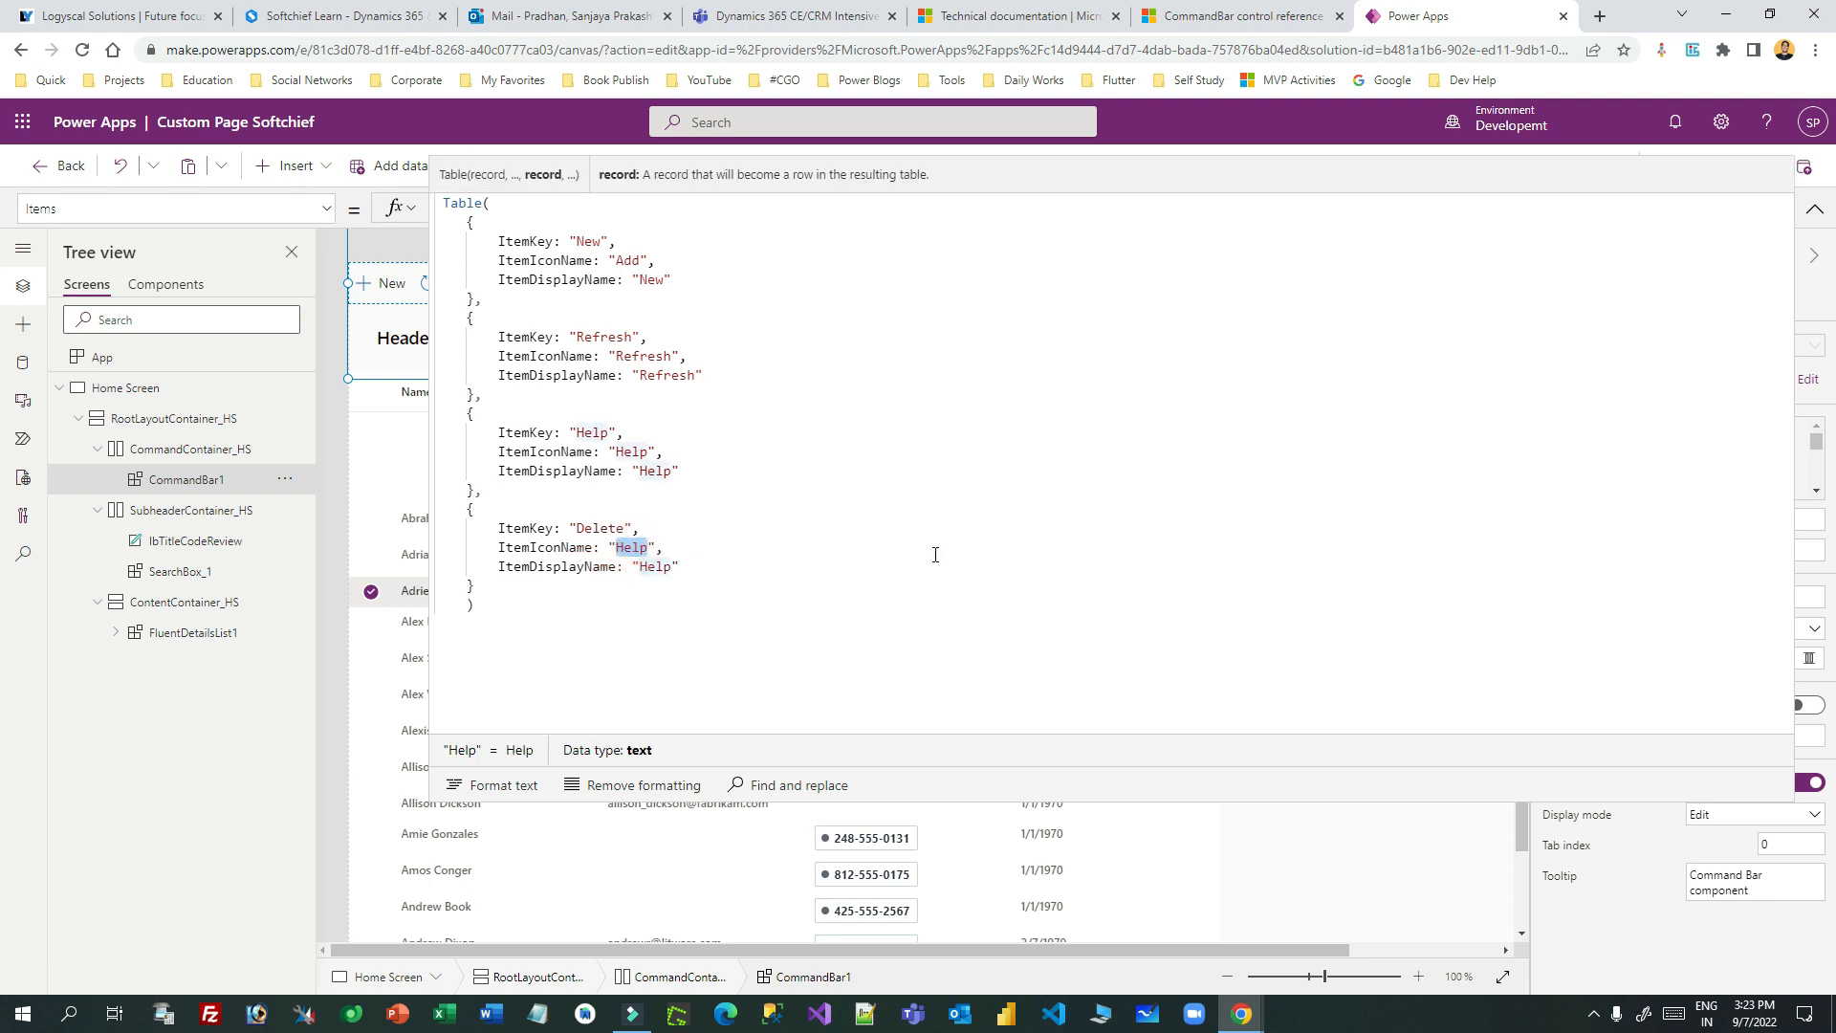
text(Trash)
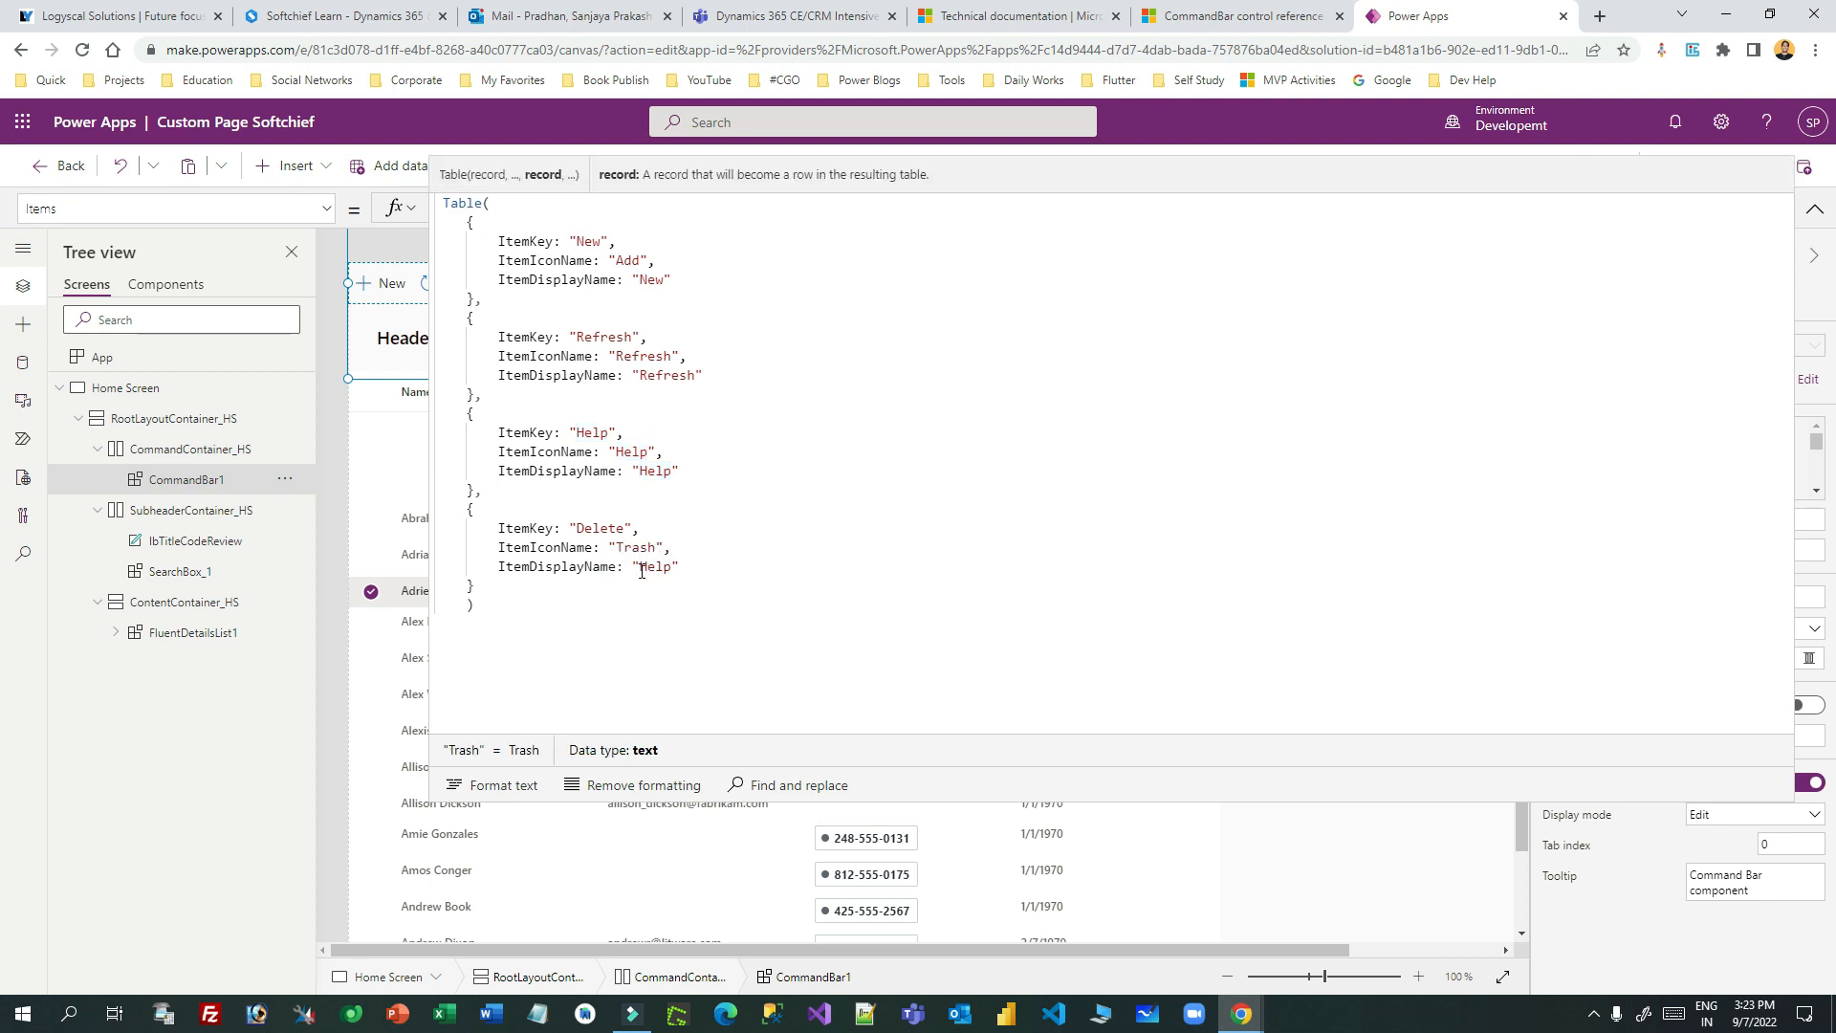
double_click(617, 531)
key(ctrl+c)
double_click(655, 566)
key(ctrl+v)
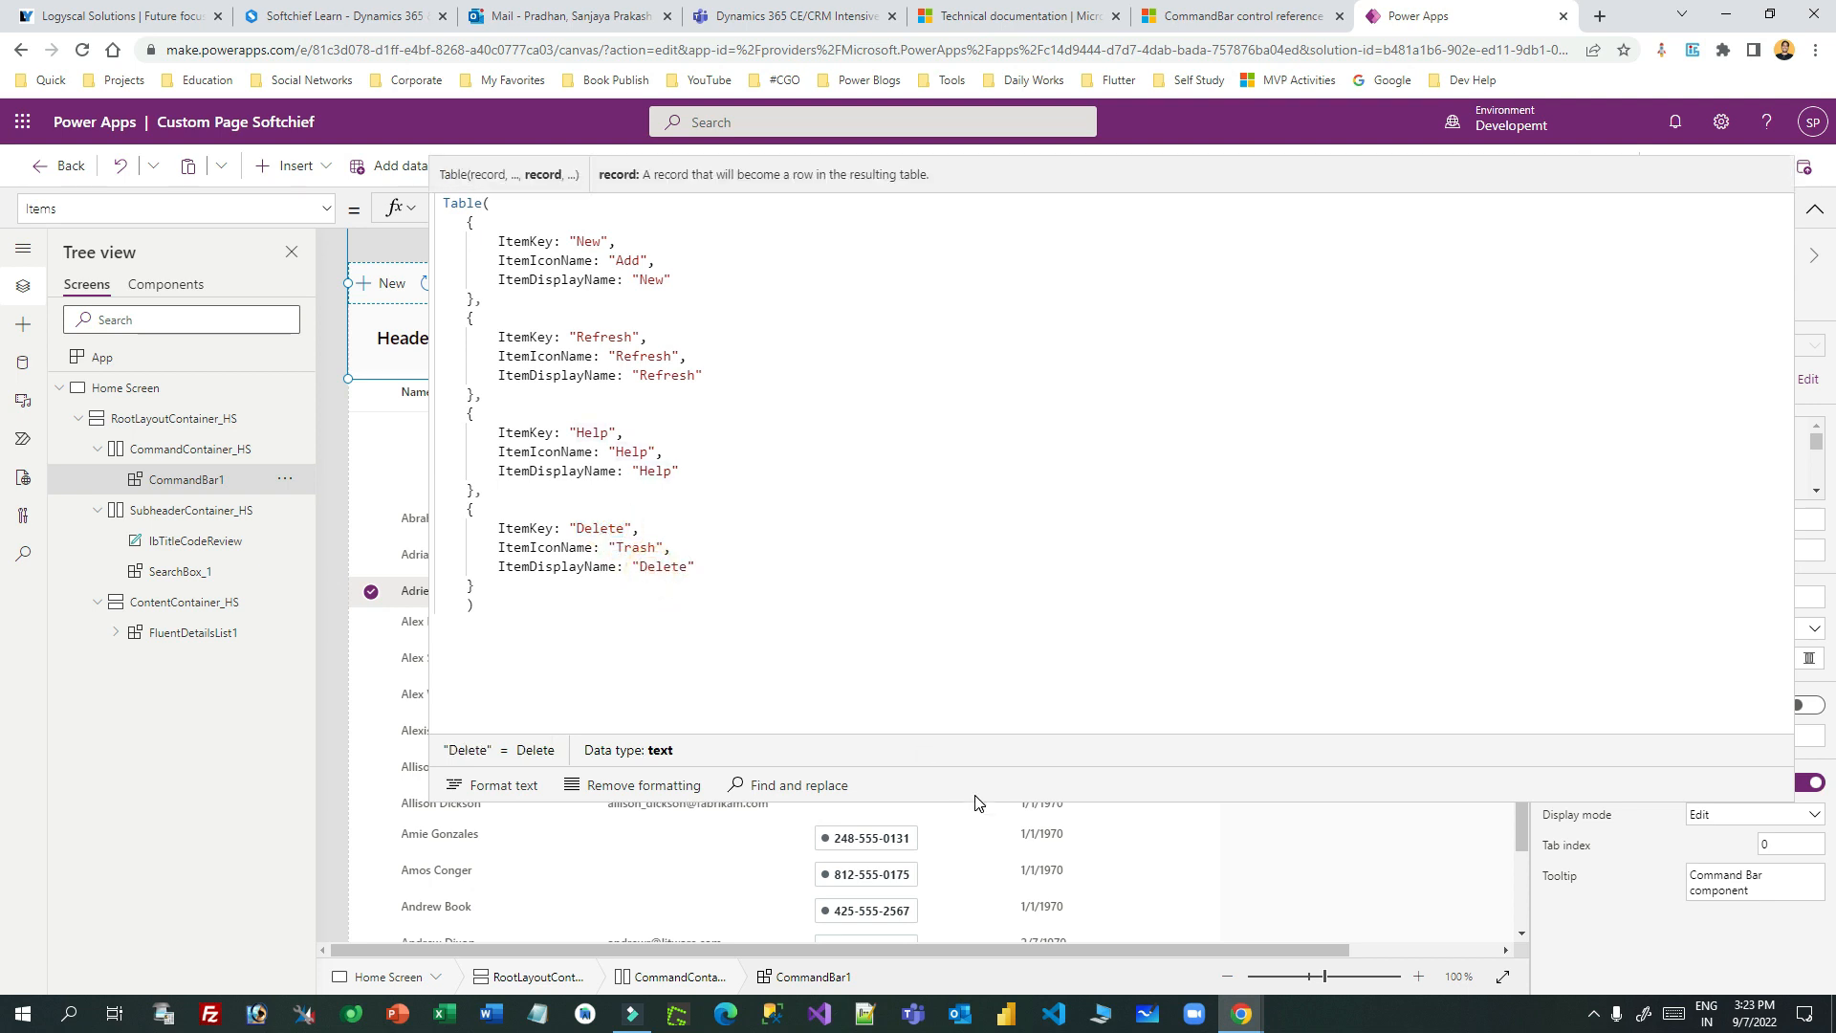
drag(975, 802, 1174, 214)
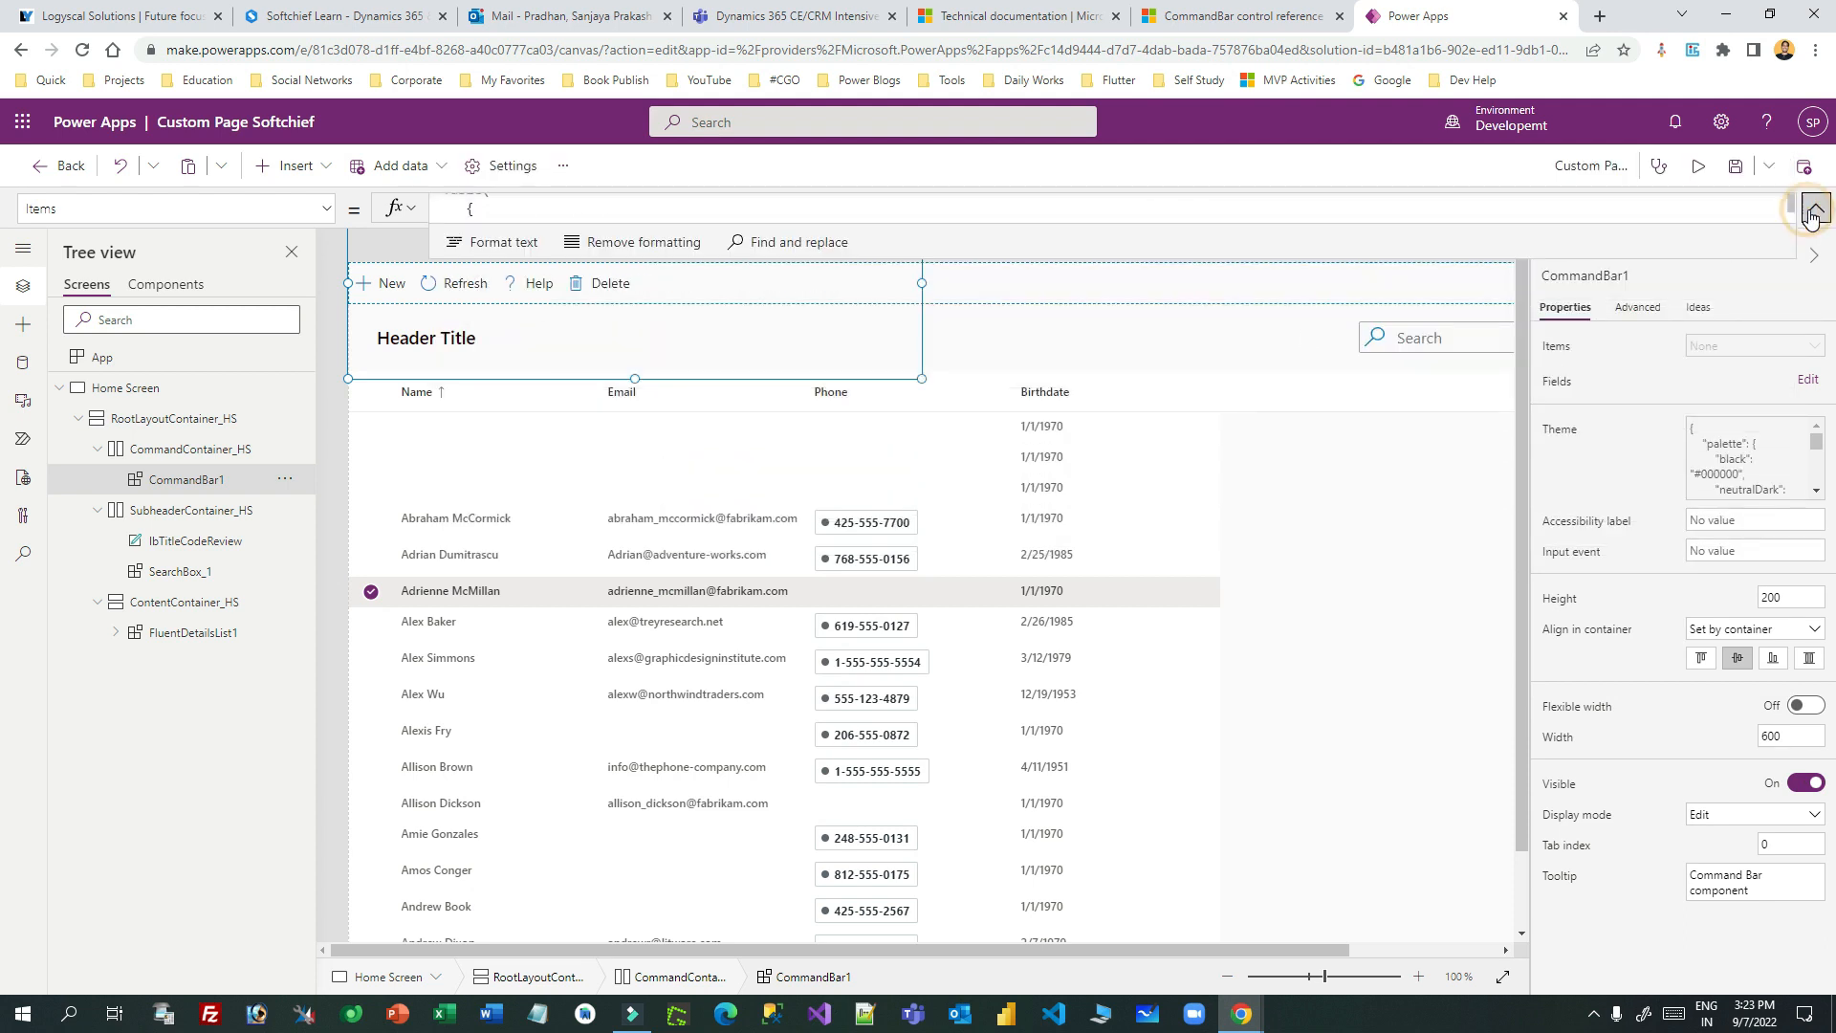
- Preview the page, click the new Delete command, and select another contact row
click(1699, 165)
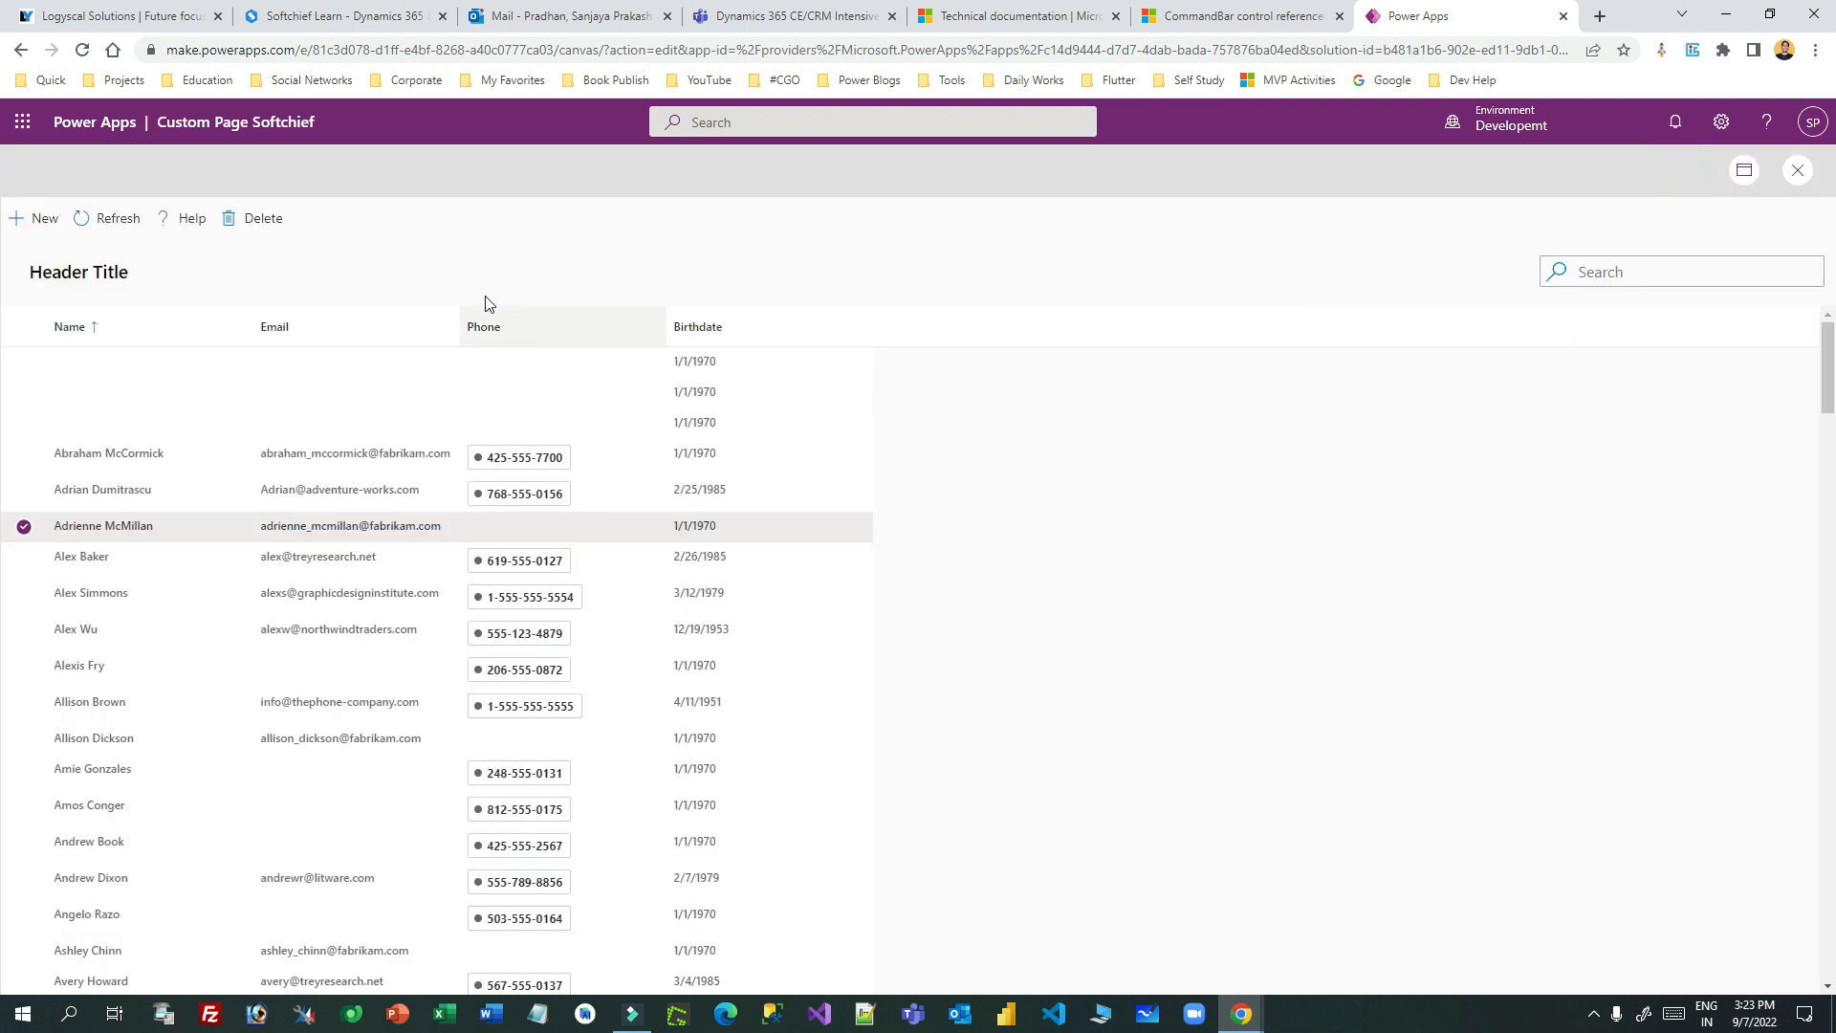
click(264, 222)
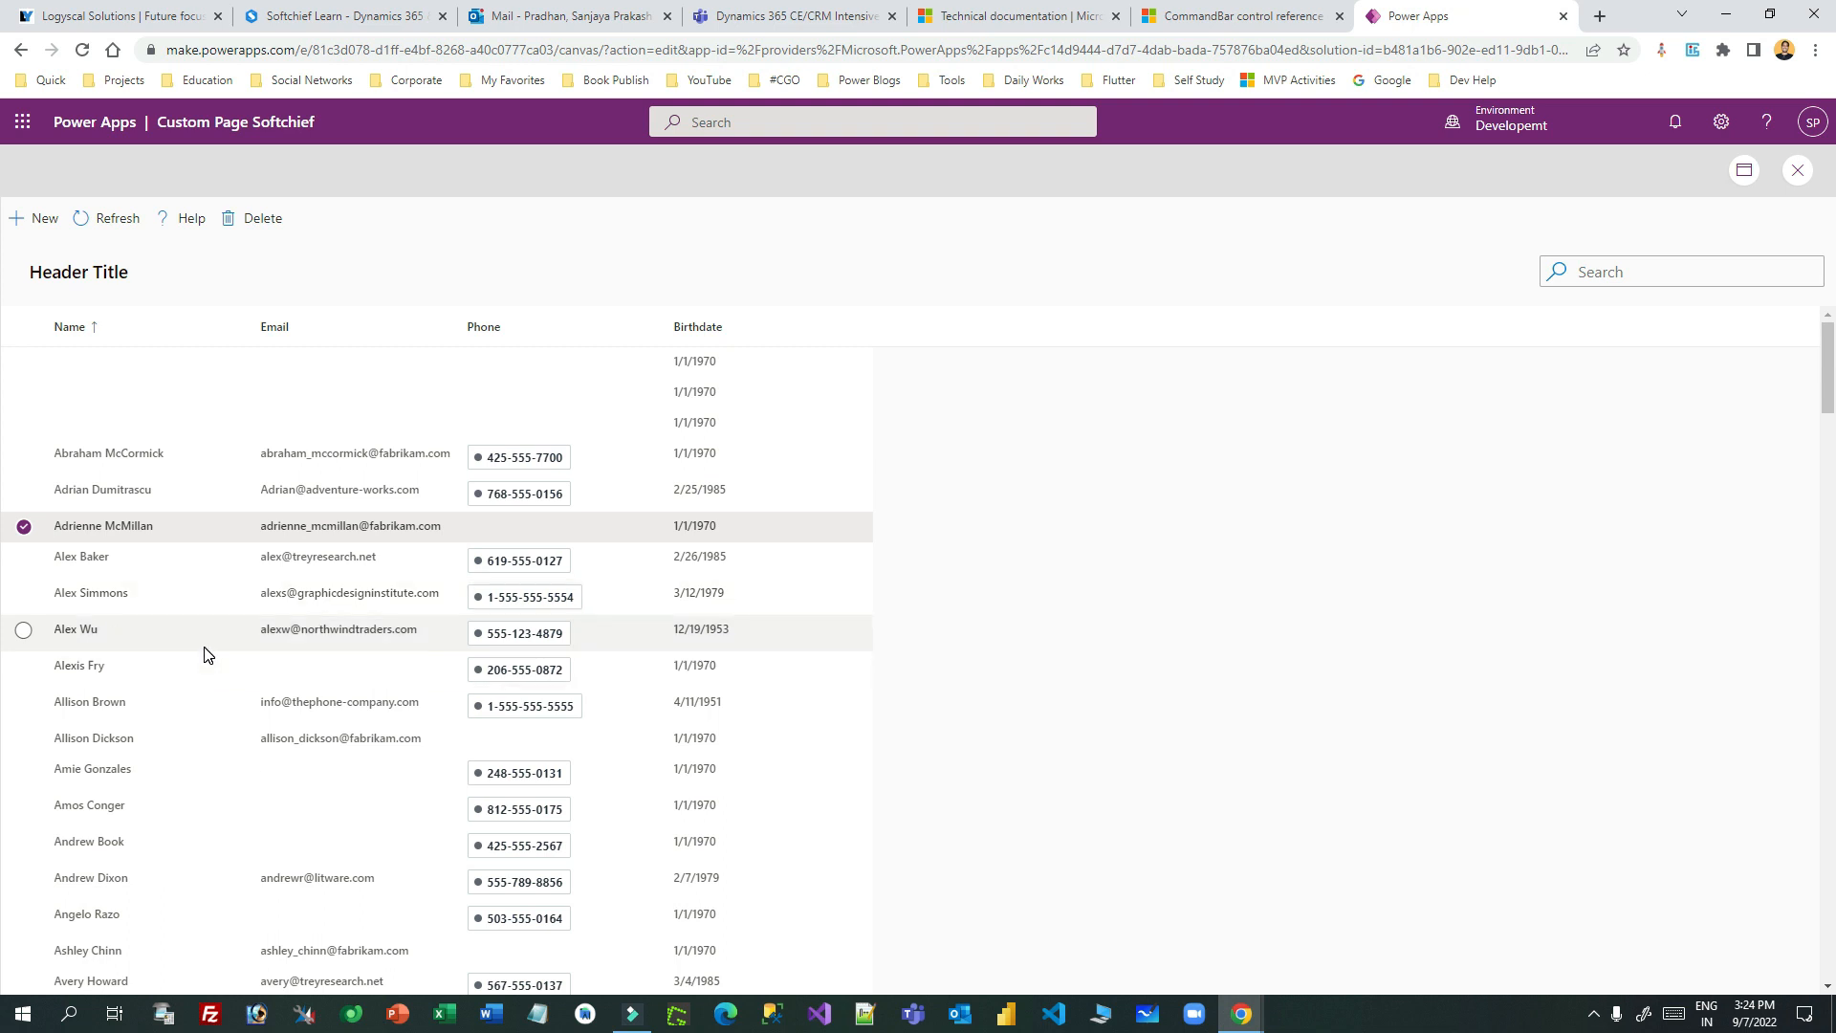
click(24, 493)
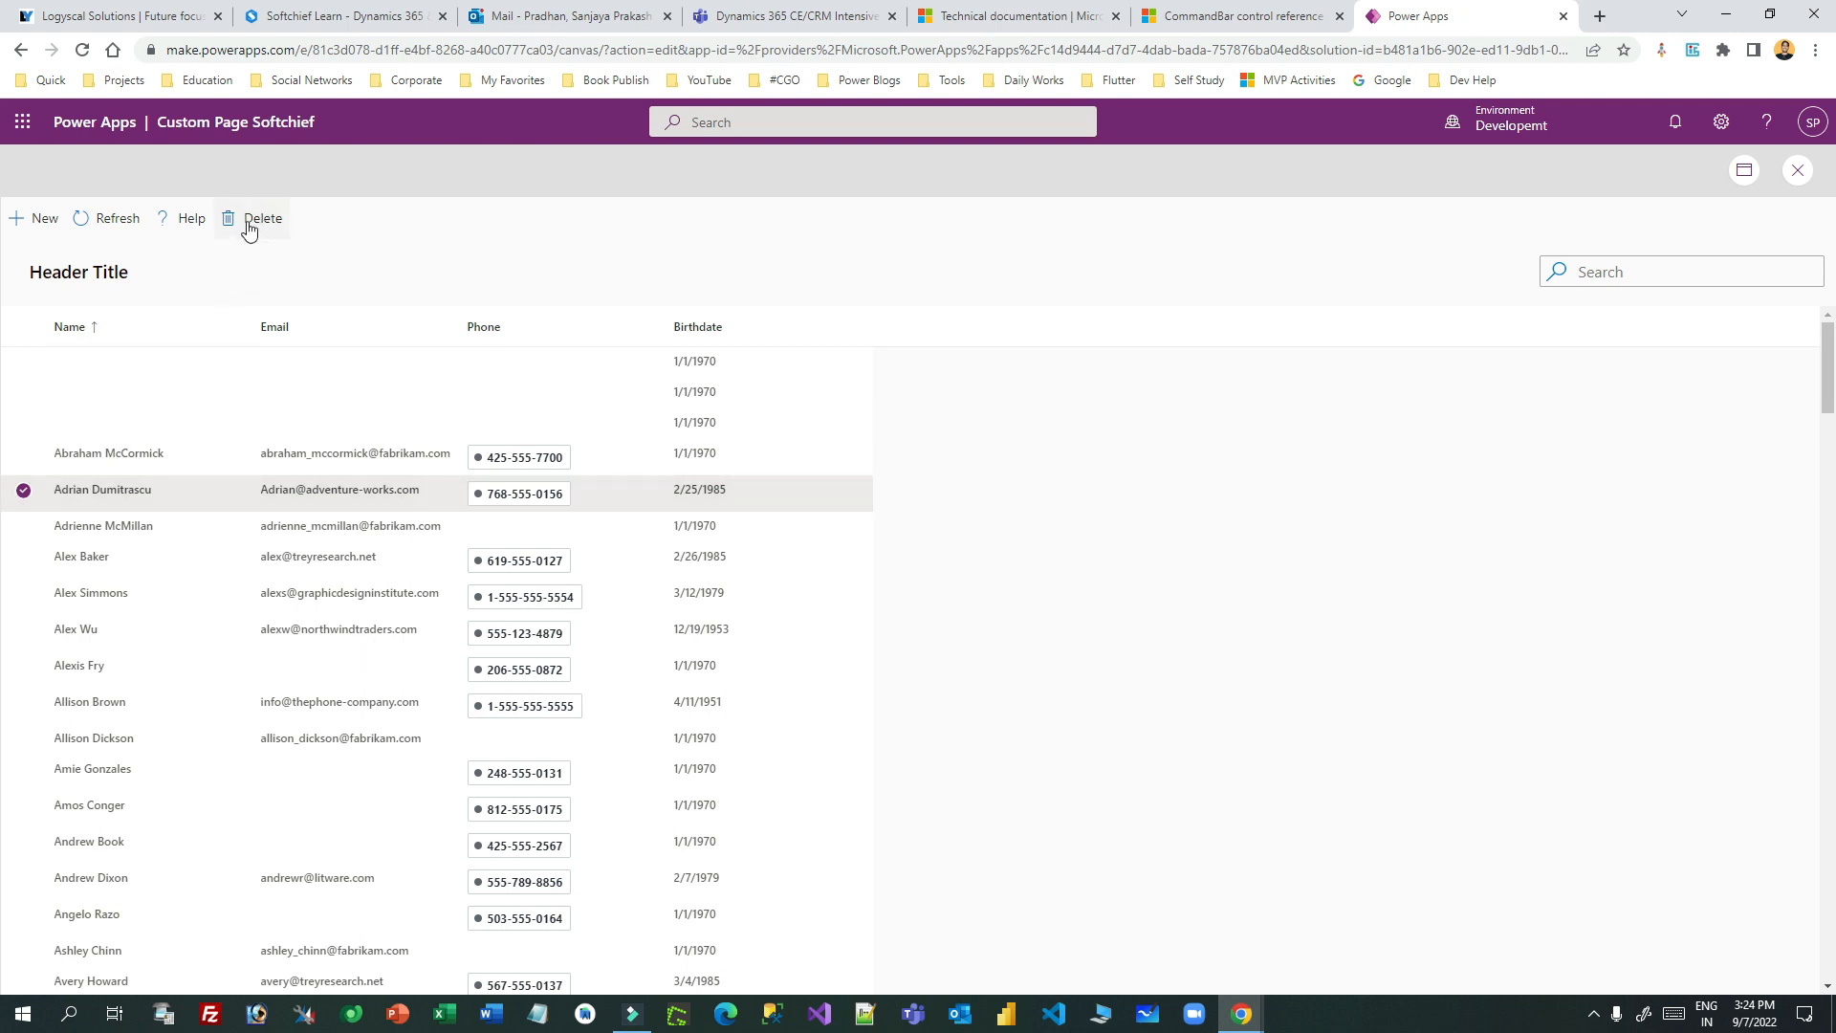
- Close the preview, dismiss the tip, and select the FluentDetailsList1 control
click(1797, 169)
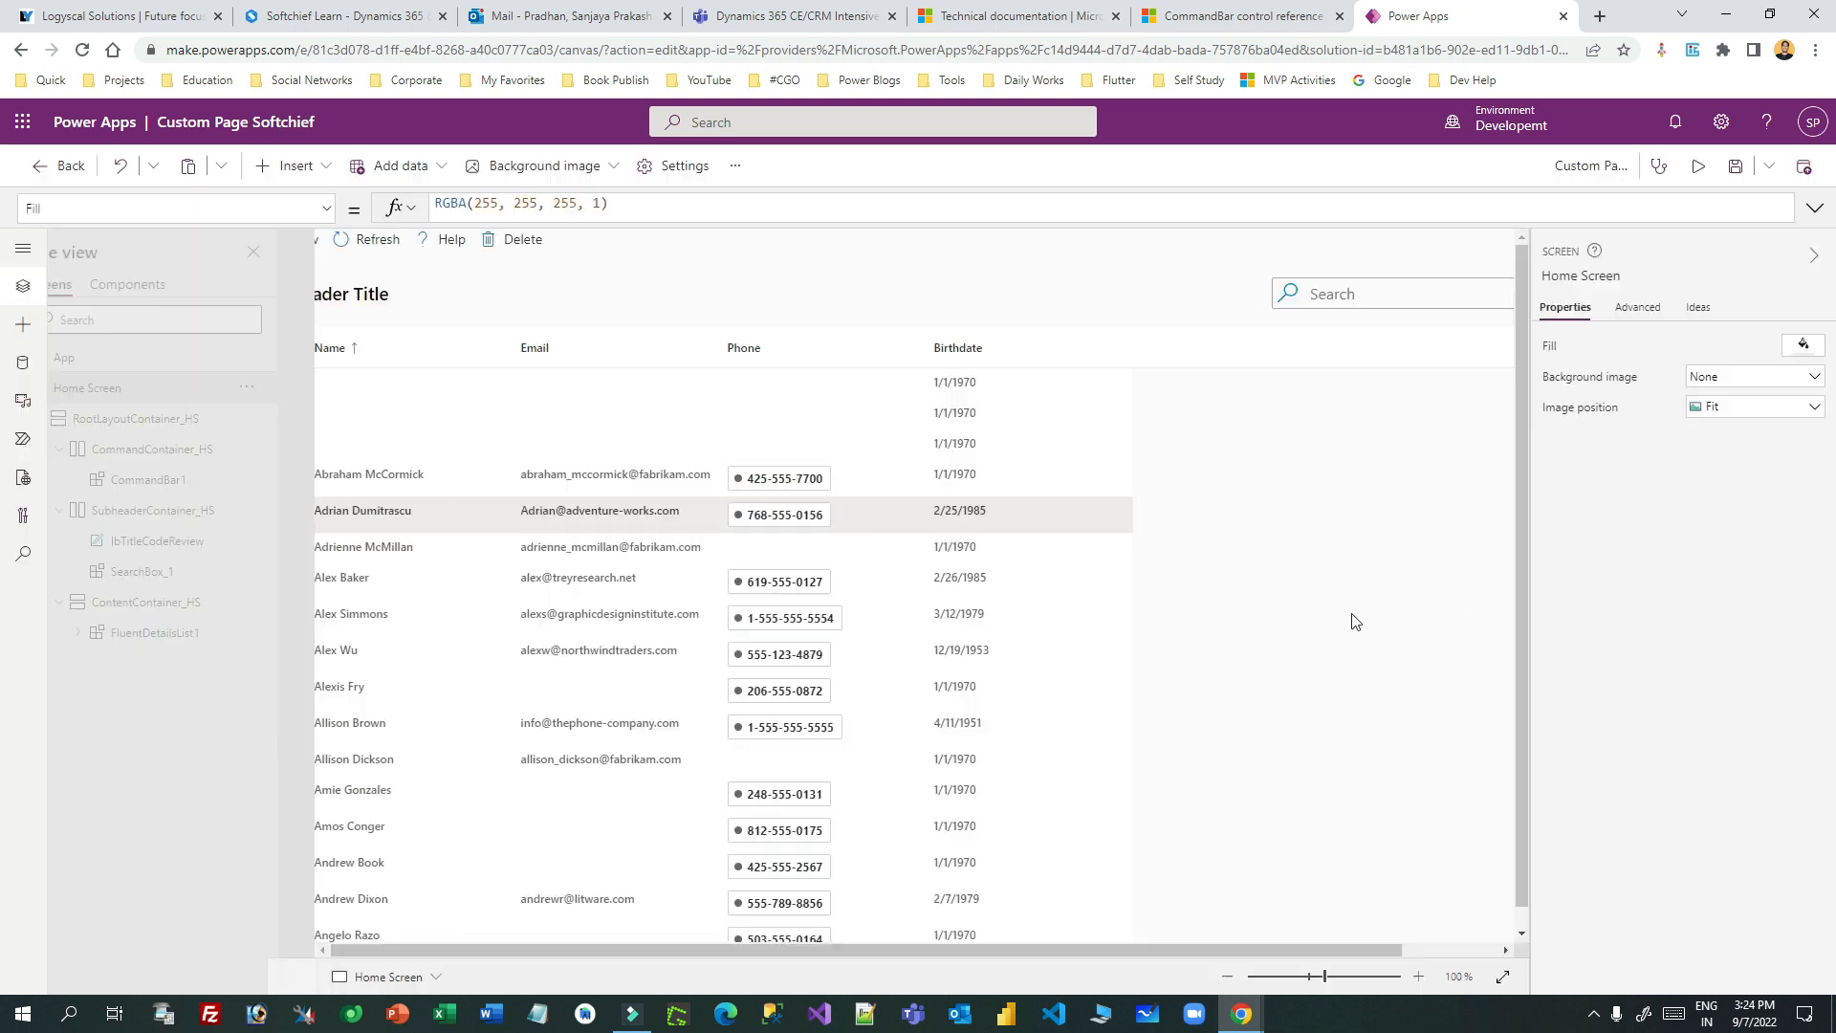
click(1100, 641)
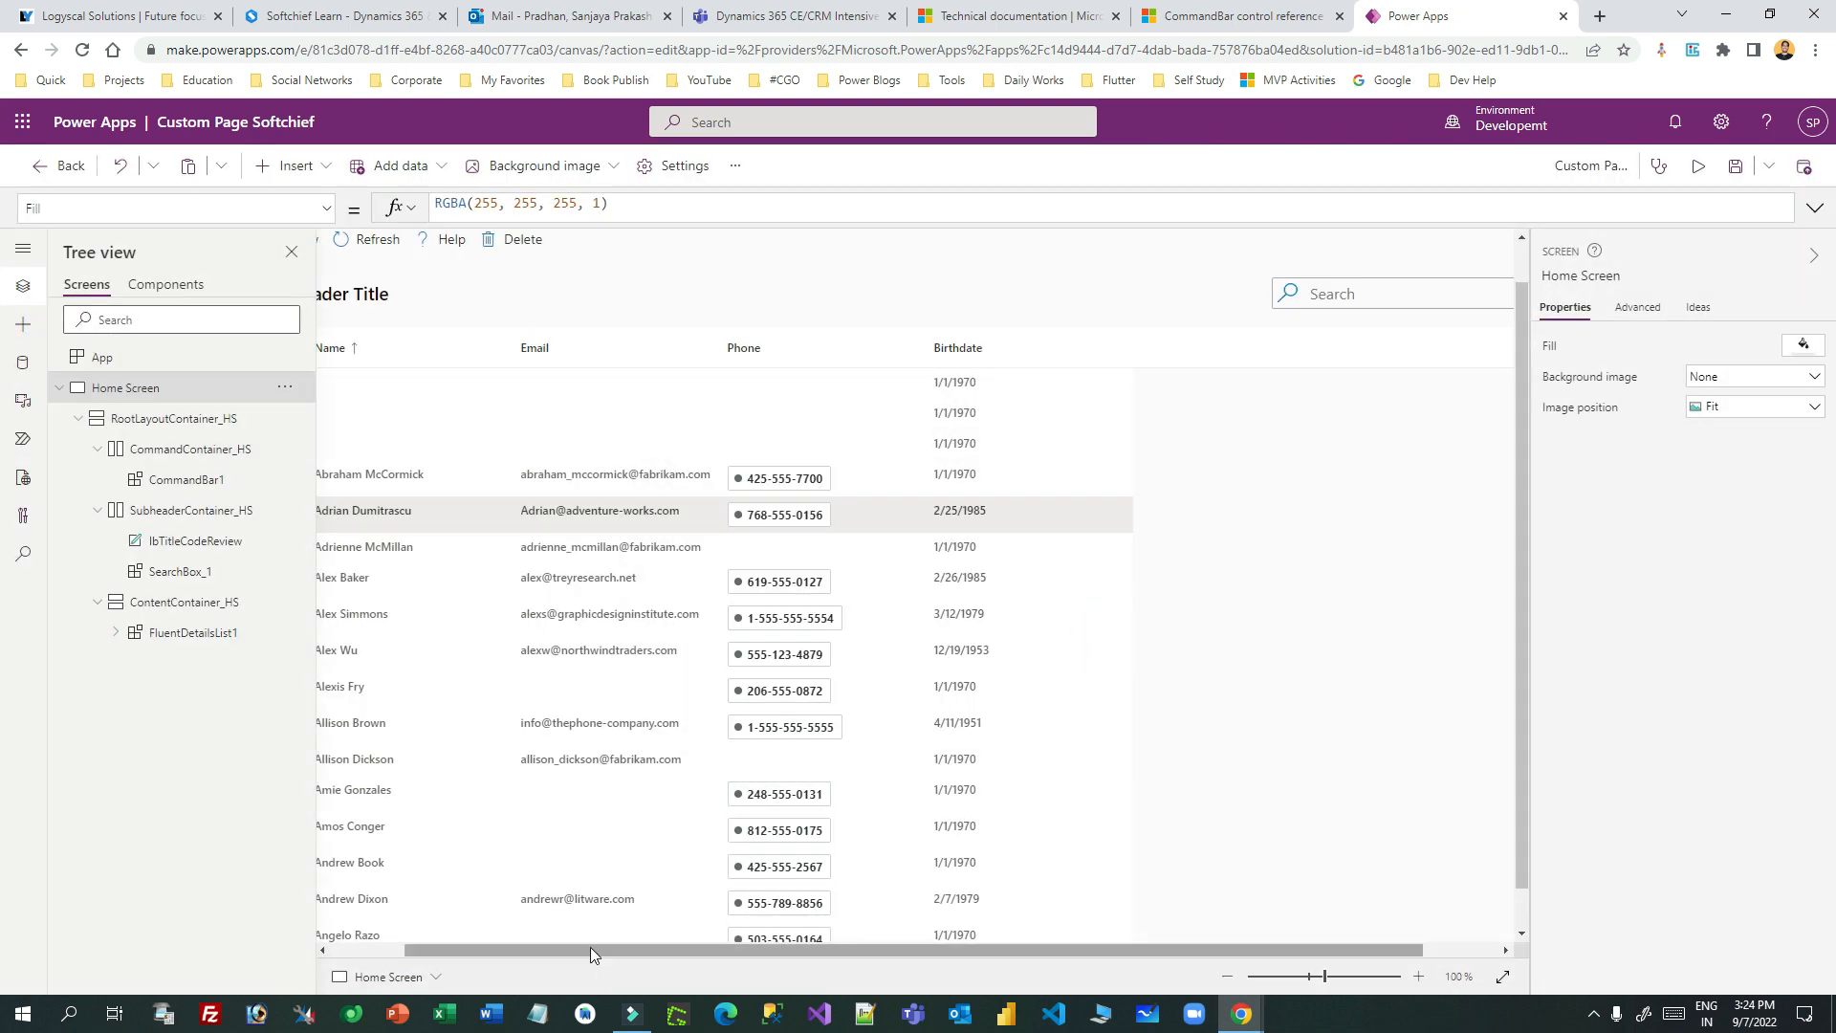
drag(594, 952, 380, 964)
click(462, 553)
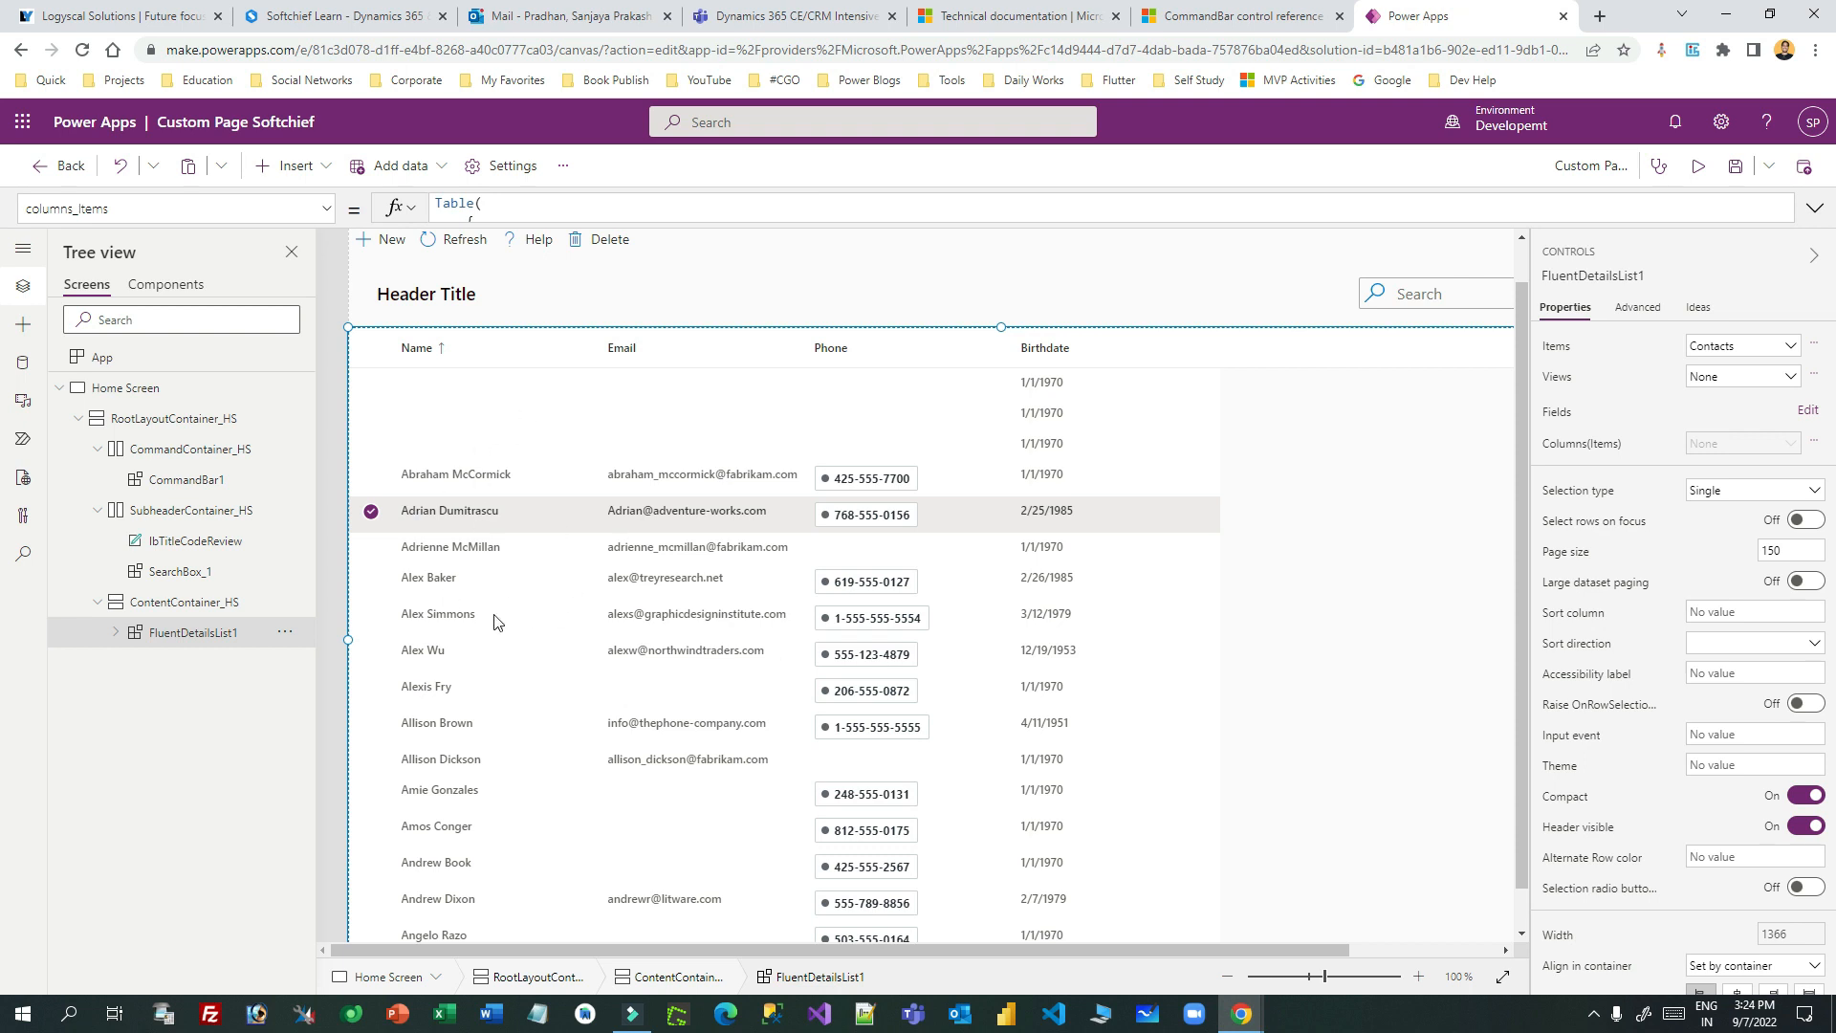
click(1227, 14)
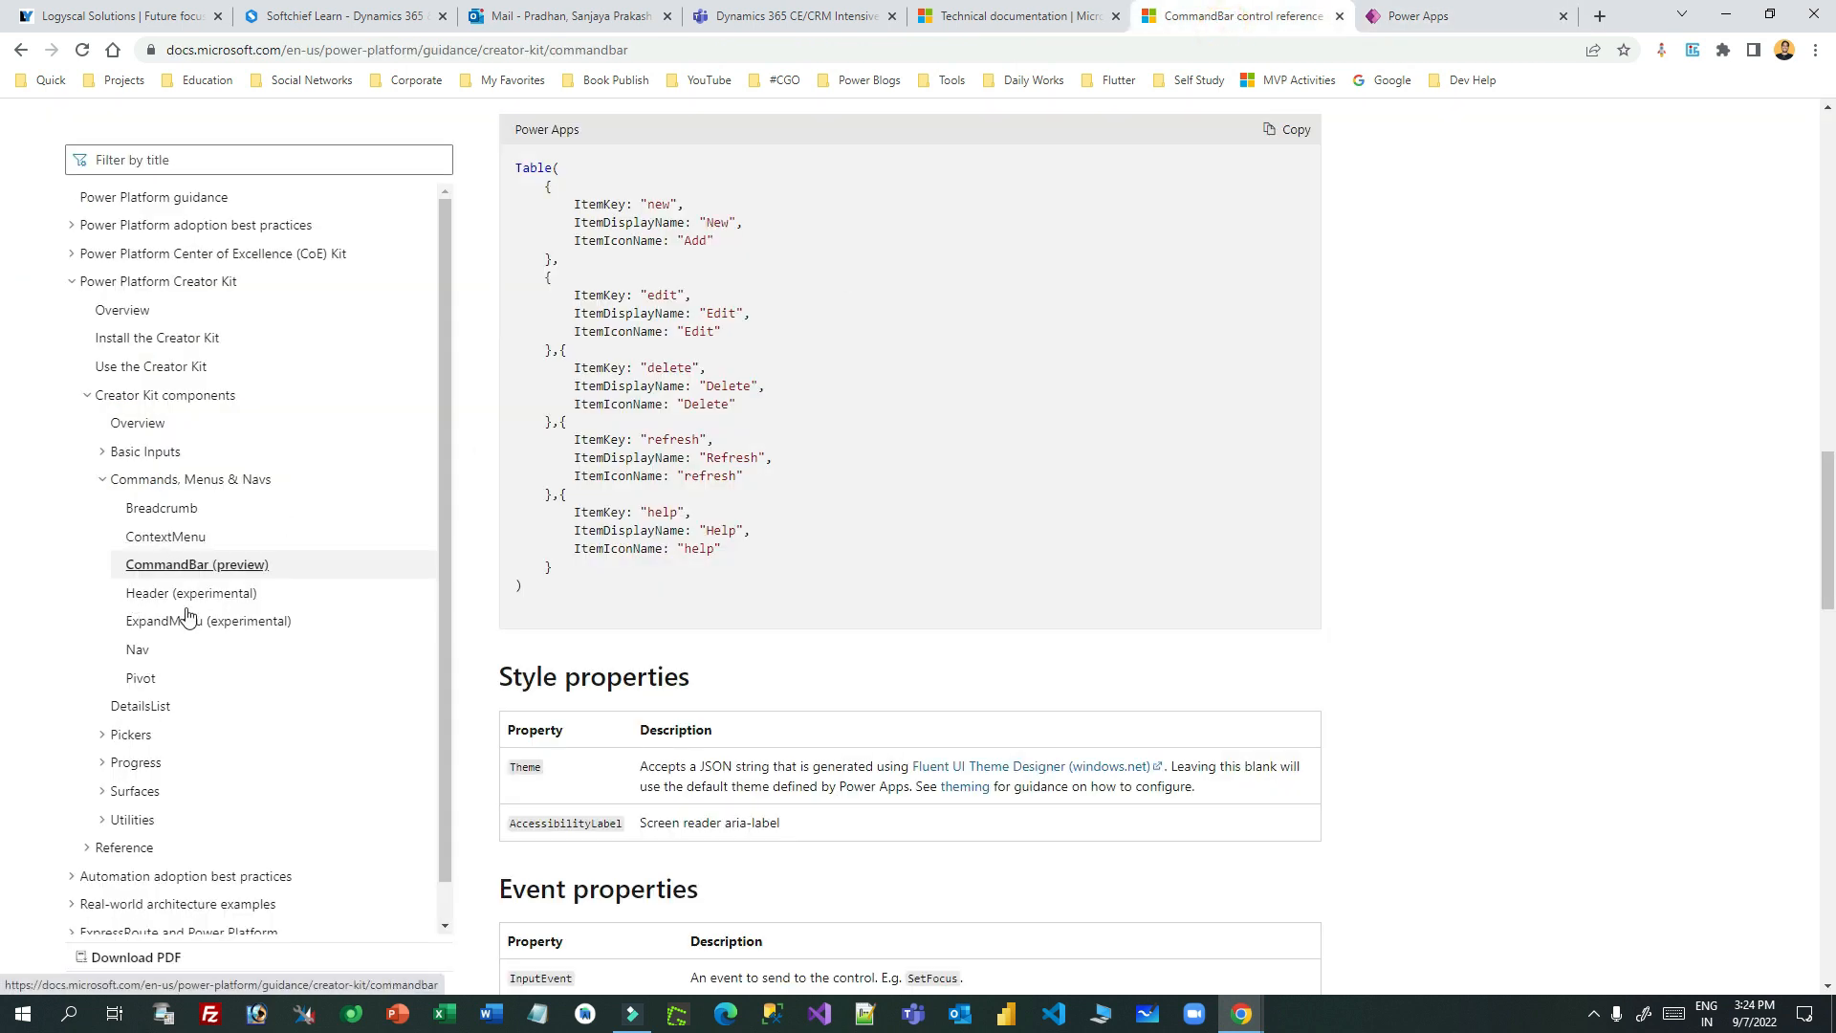
- Scroll the DetailsList reference to the OnRowSelectionChange EventName code sample
click(164, 706)
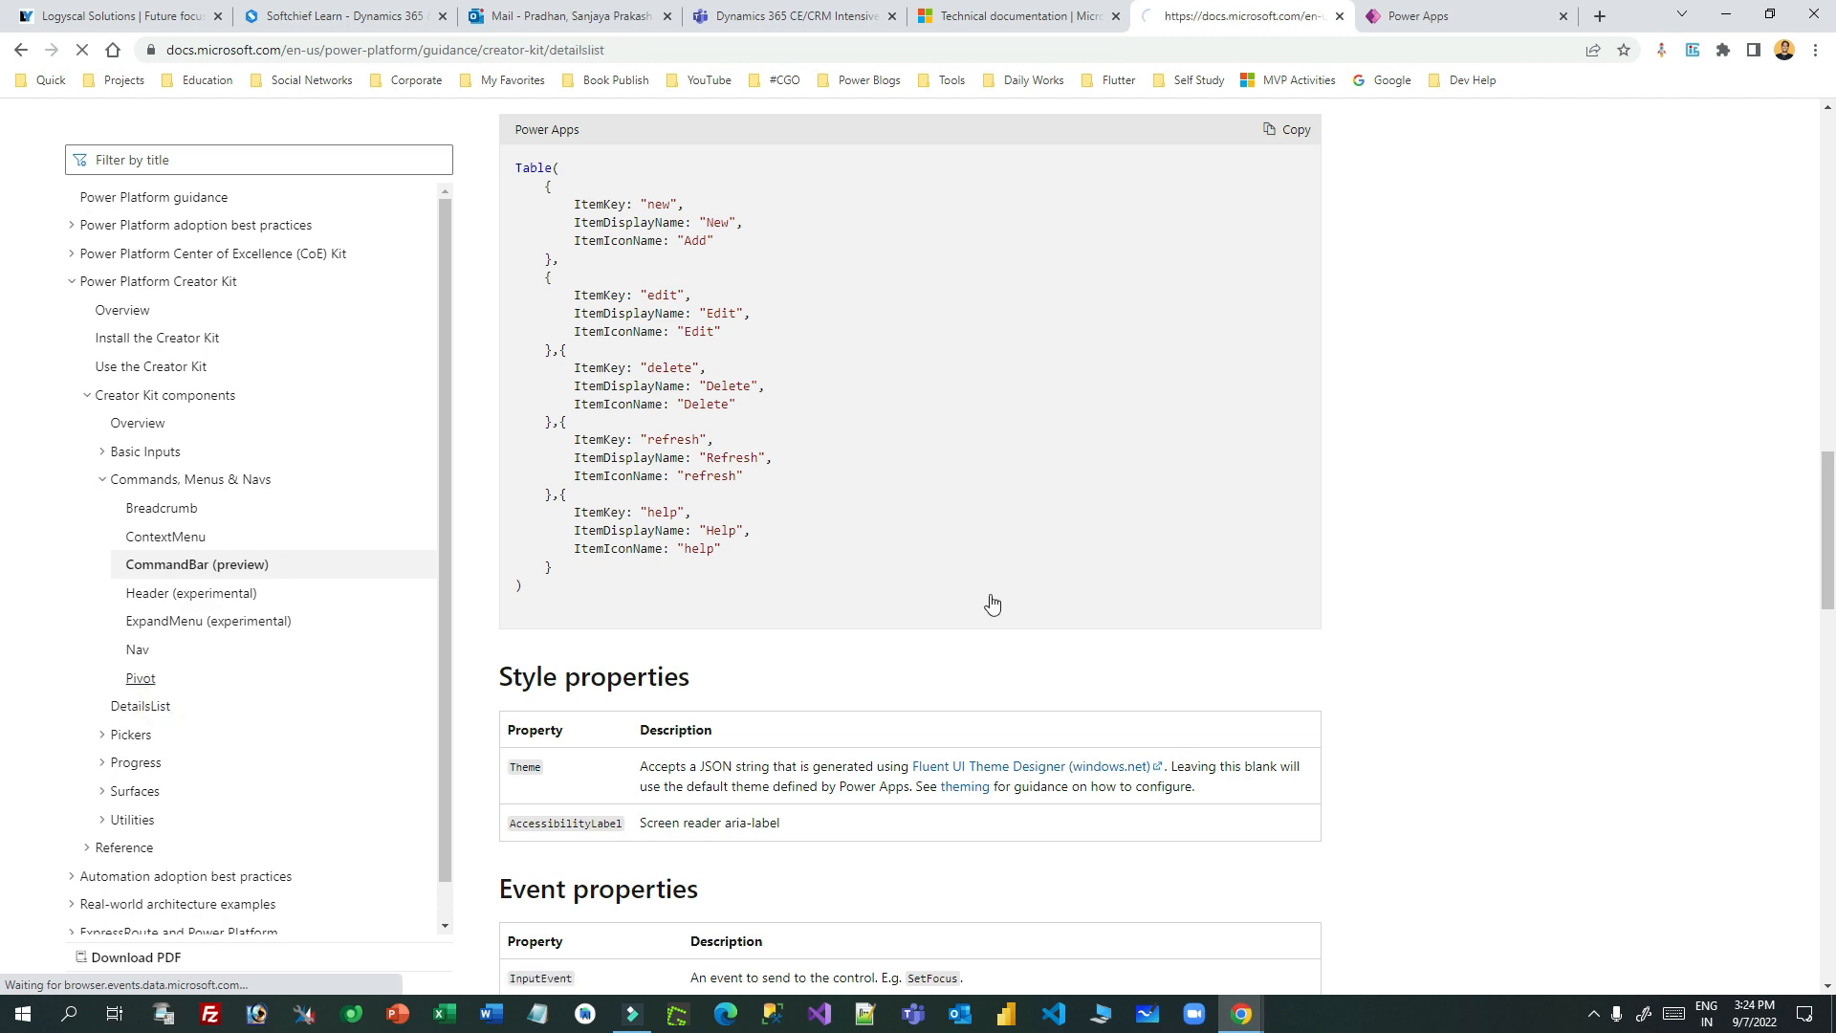
scroll(1250, 484, down, 20)
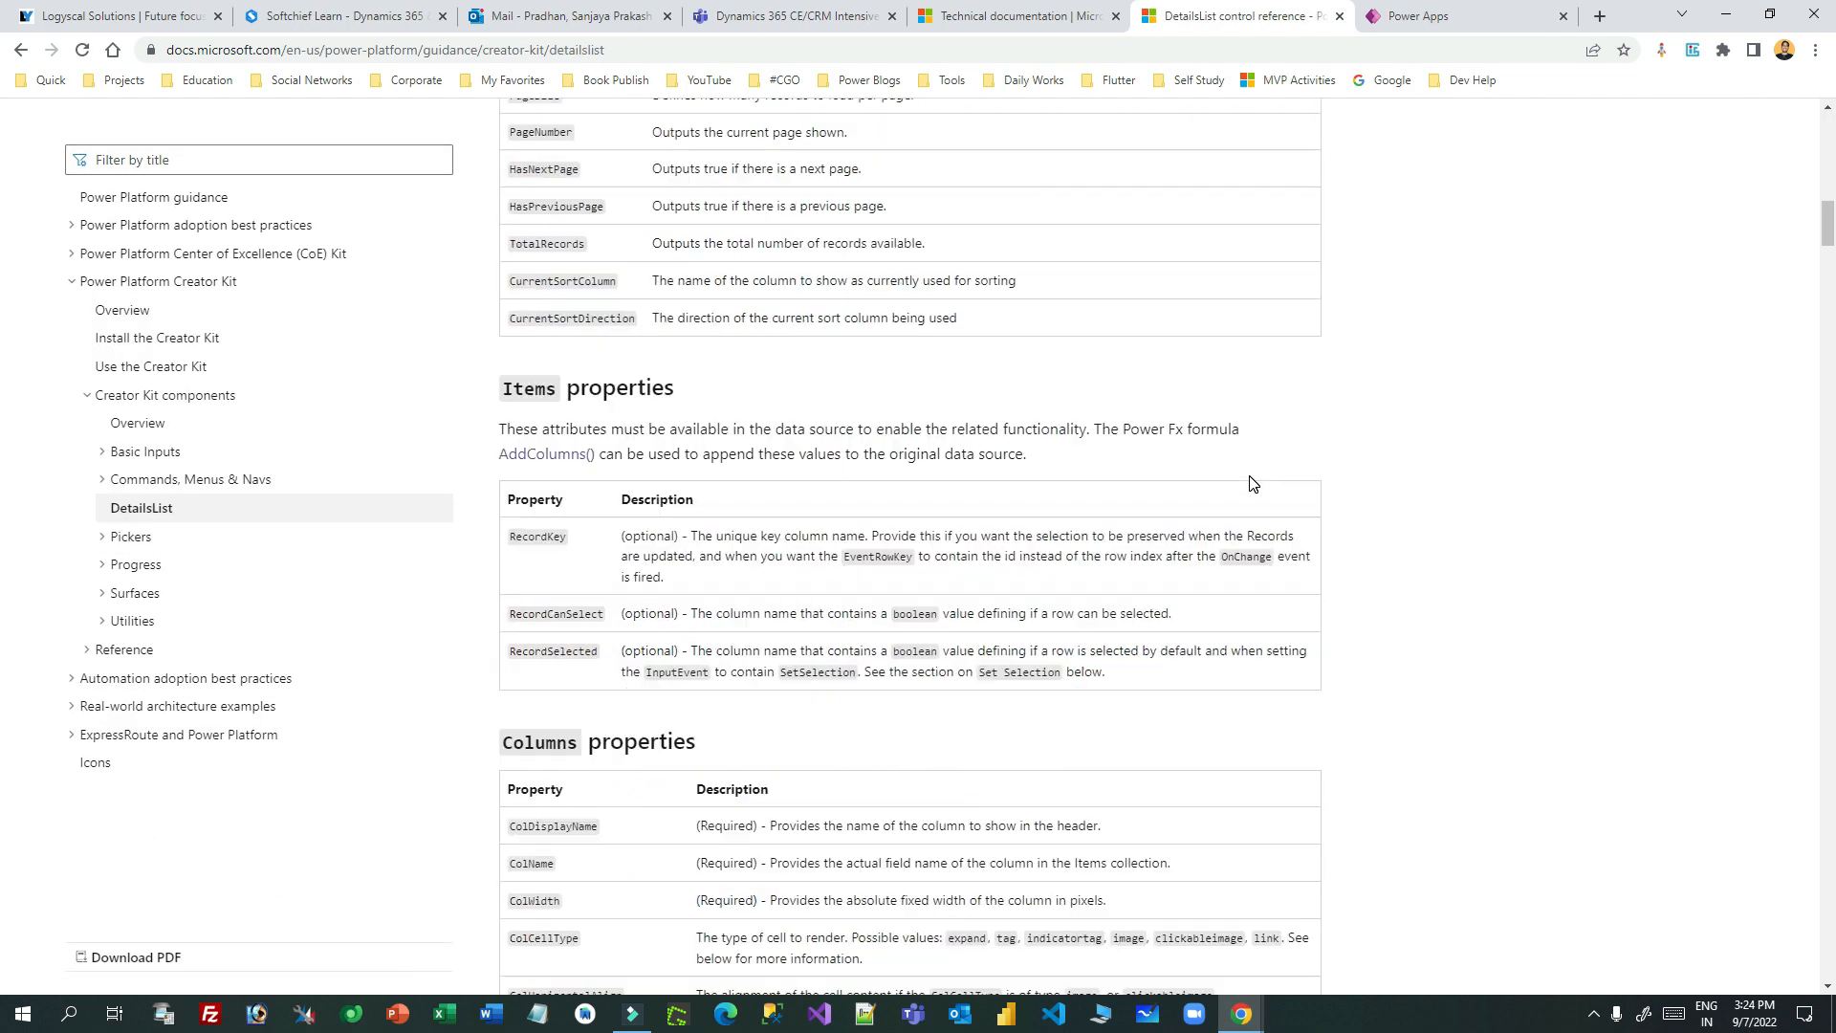
scroll(1253, 484, down, 20)
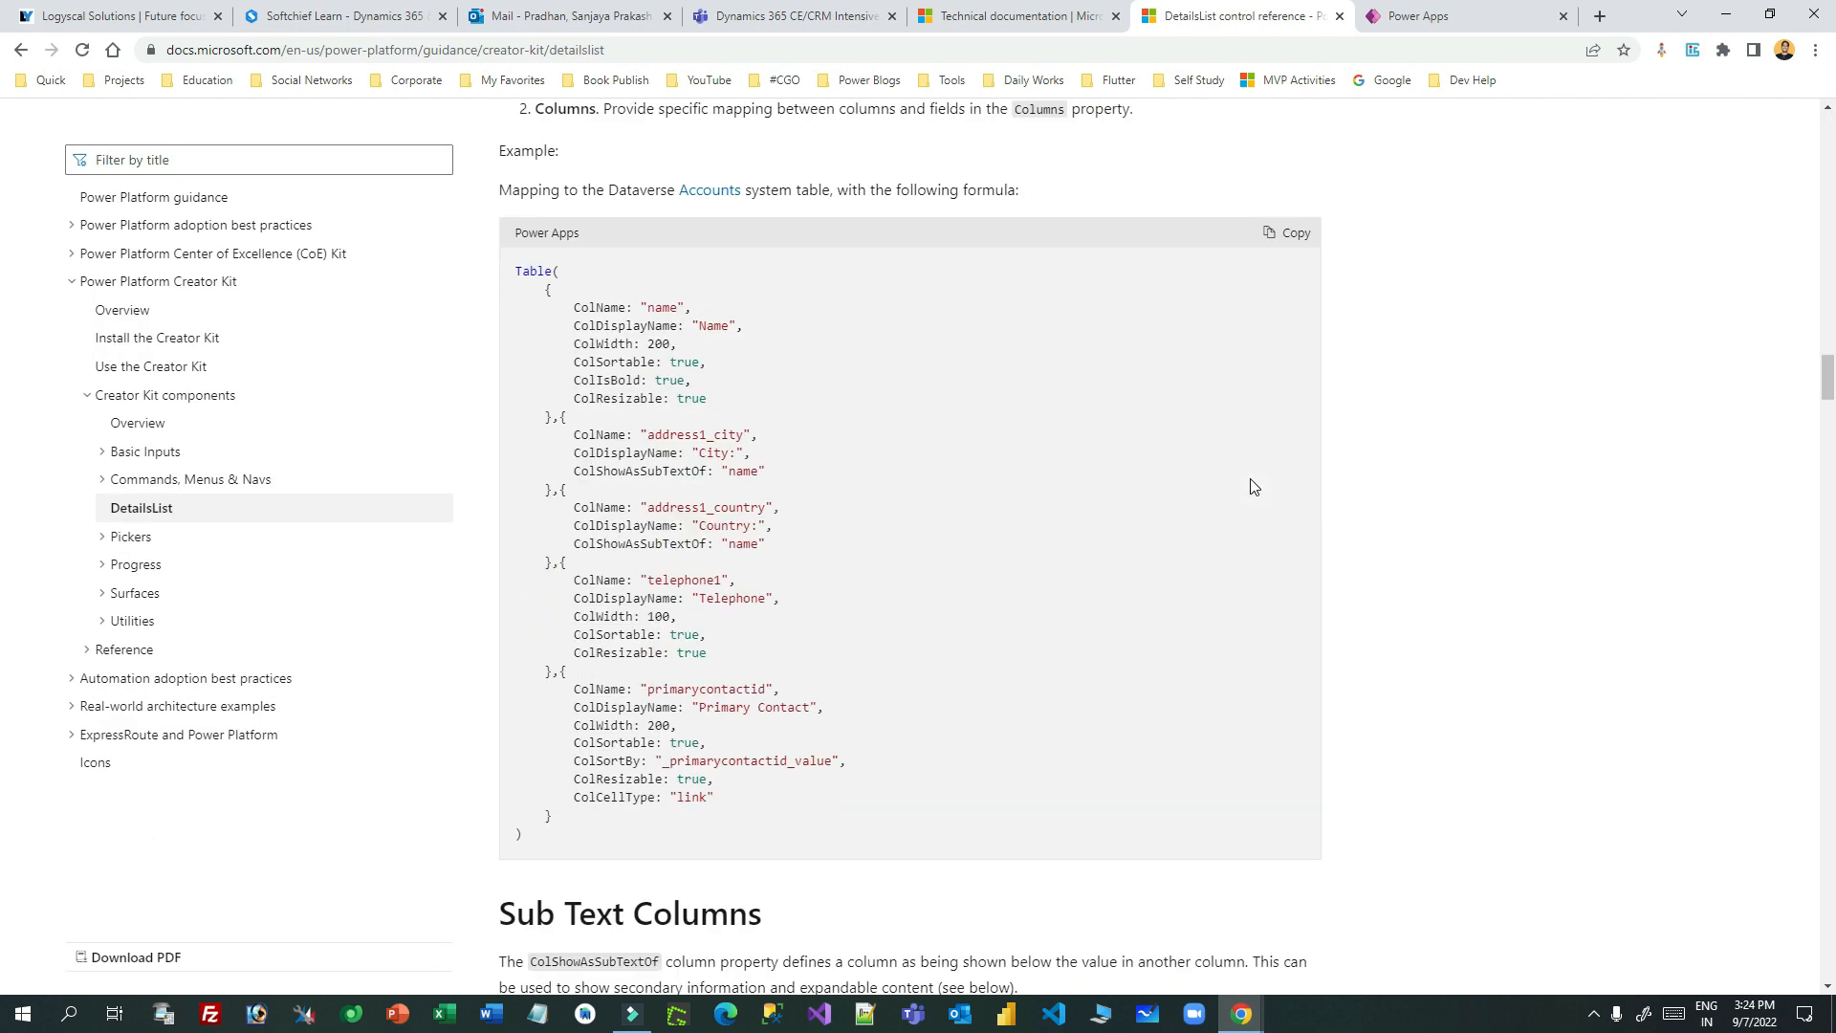
scroll(1253, 486, down, 10)
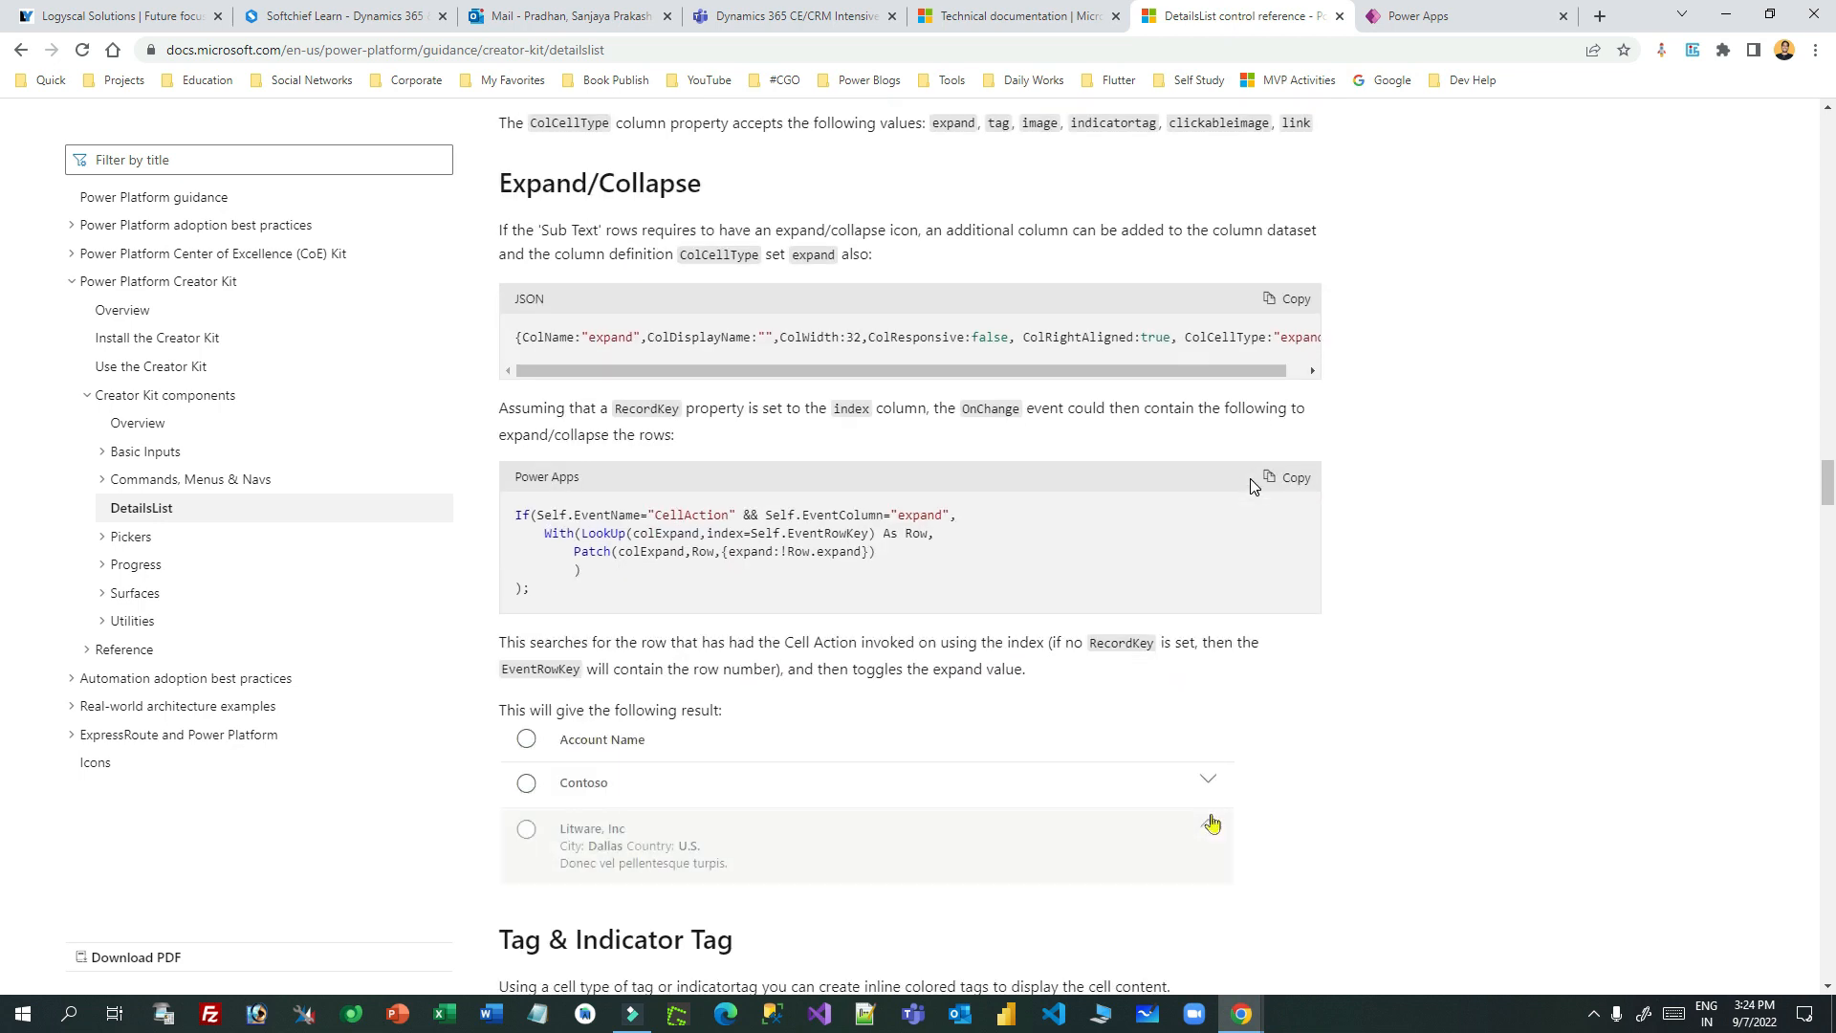
scroll(1252, 484, down, 2)
scroll(1253, 485, down, 15)
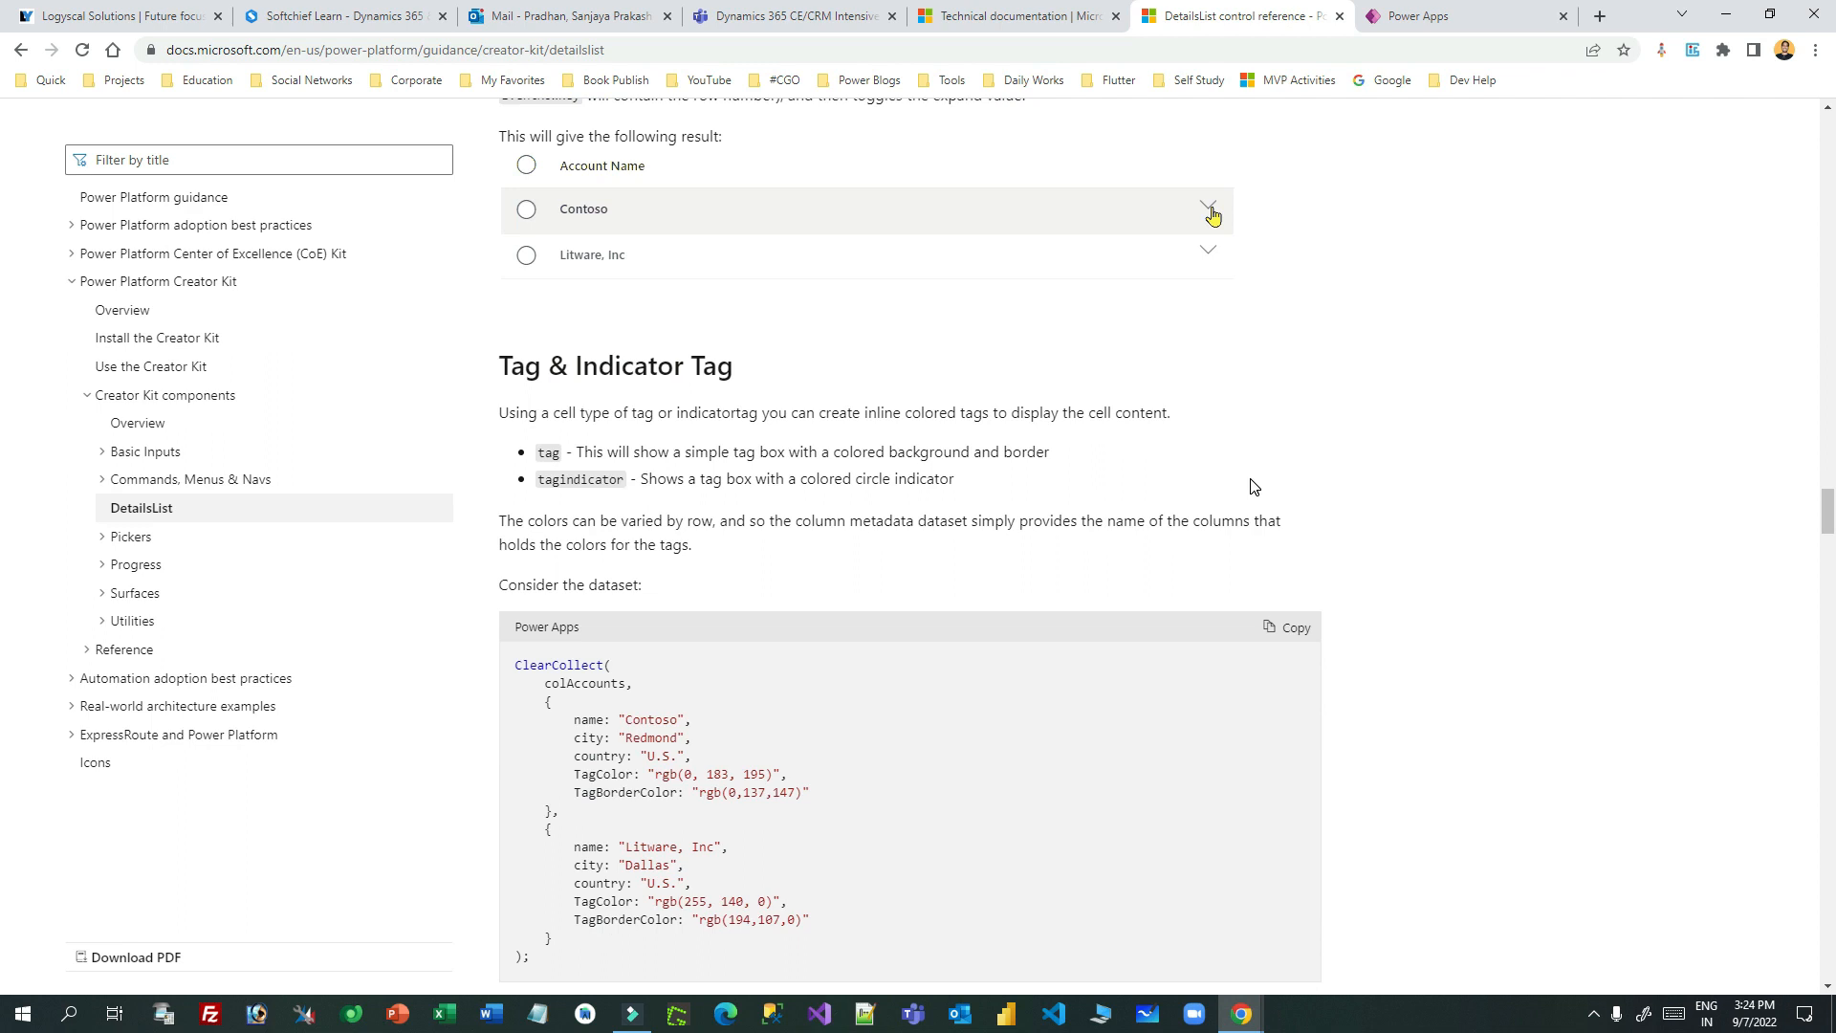
scroll(1253, 486, down, 20)
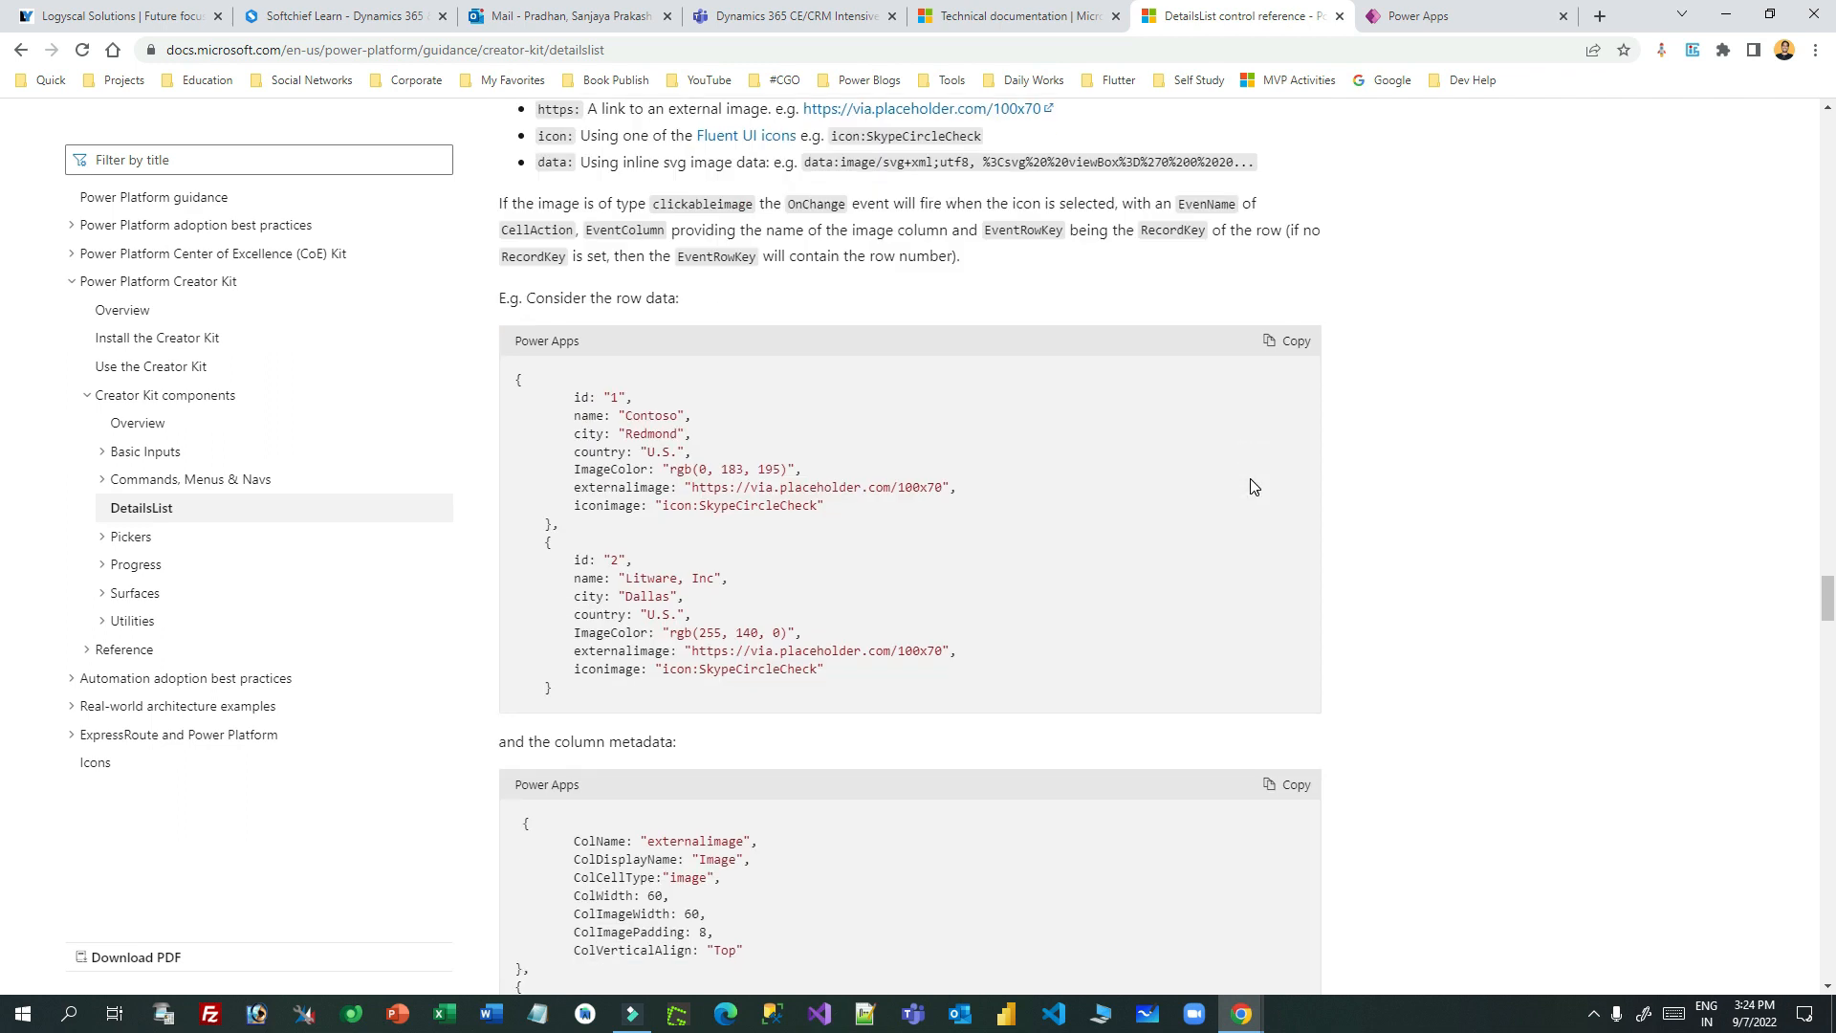
scroll(1253, 486, up, 2)
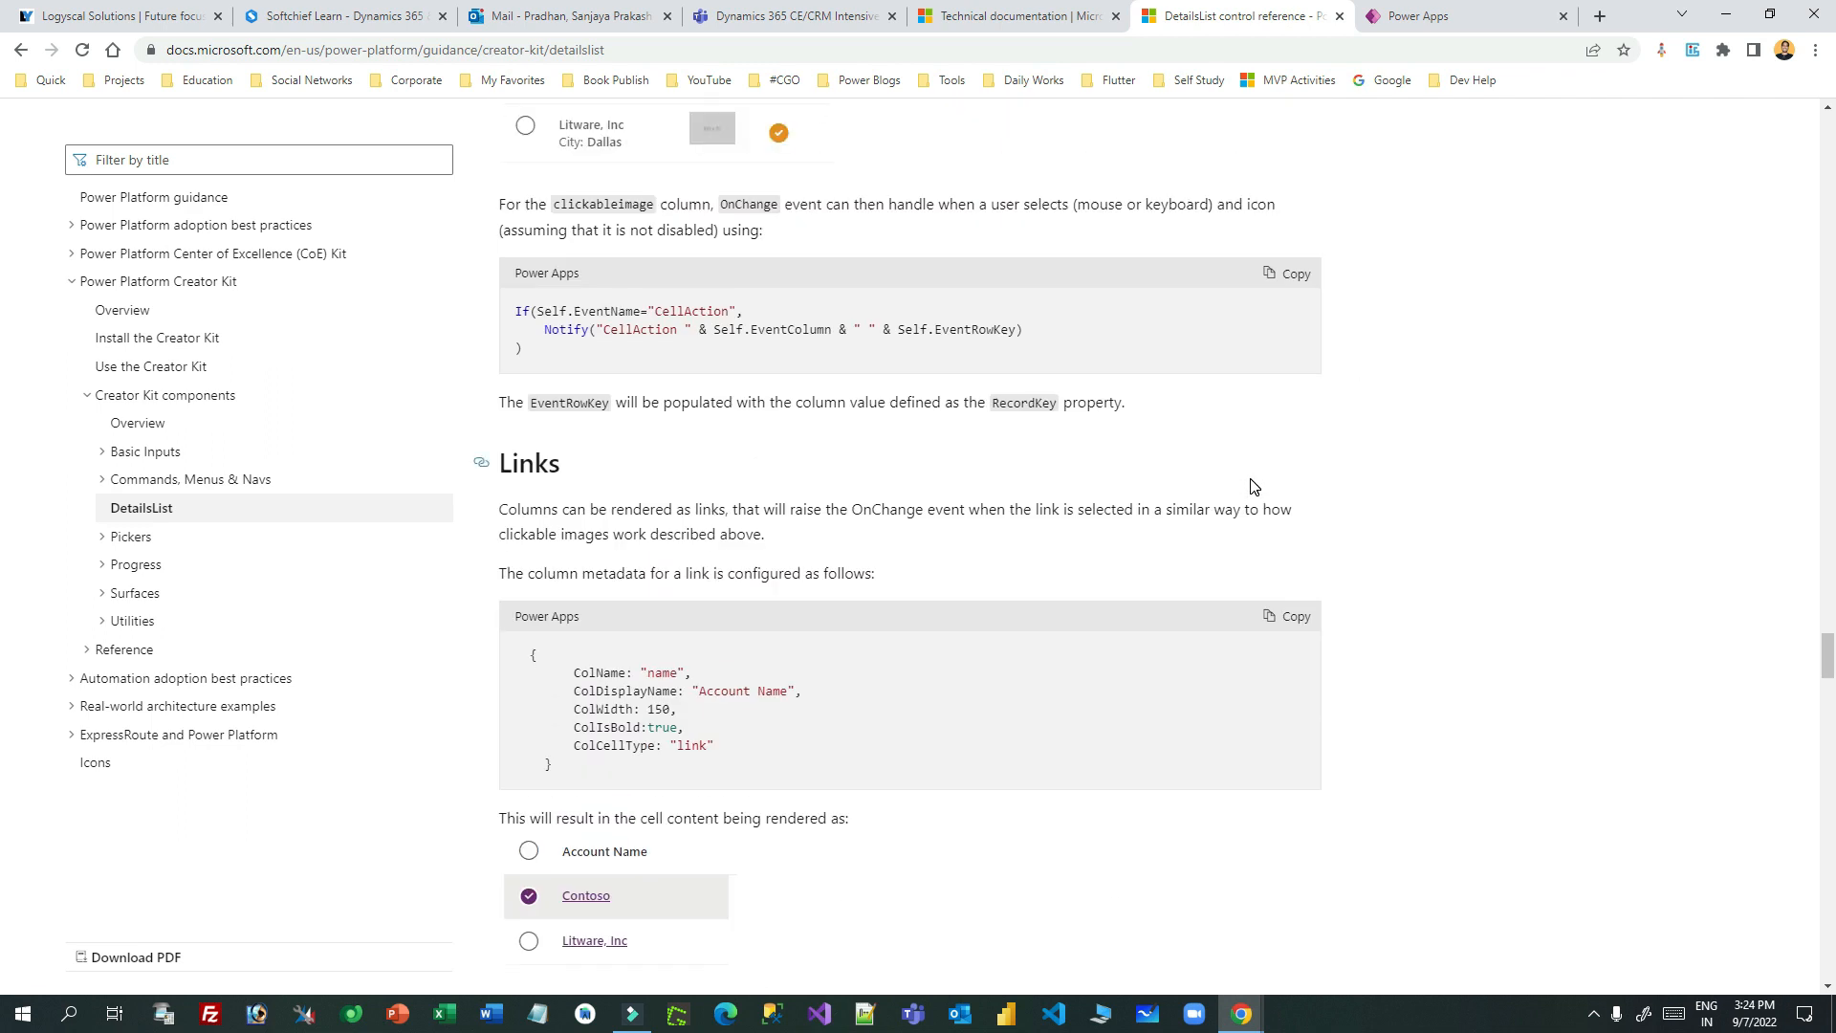
scroll(1253, 486, down, 16)
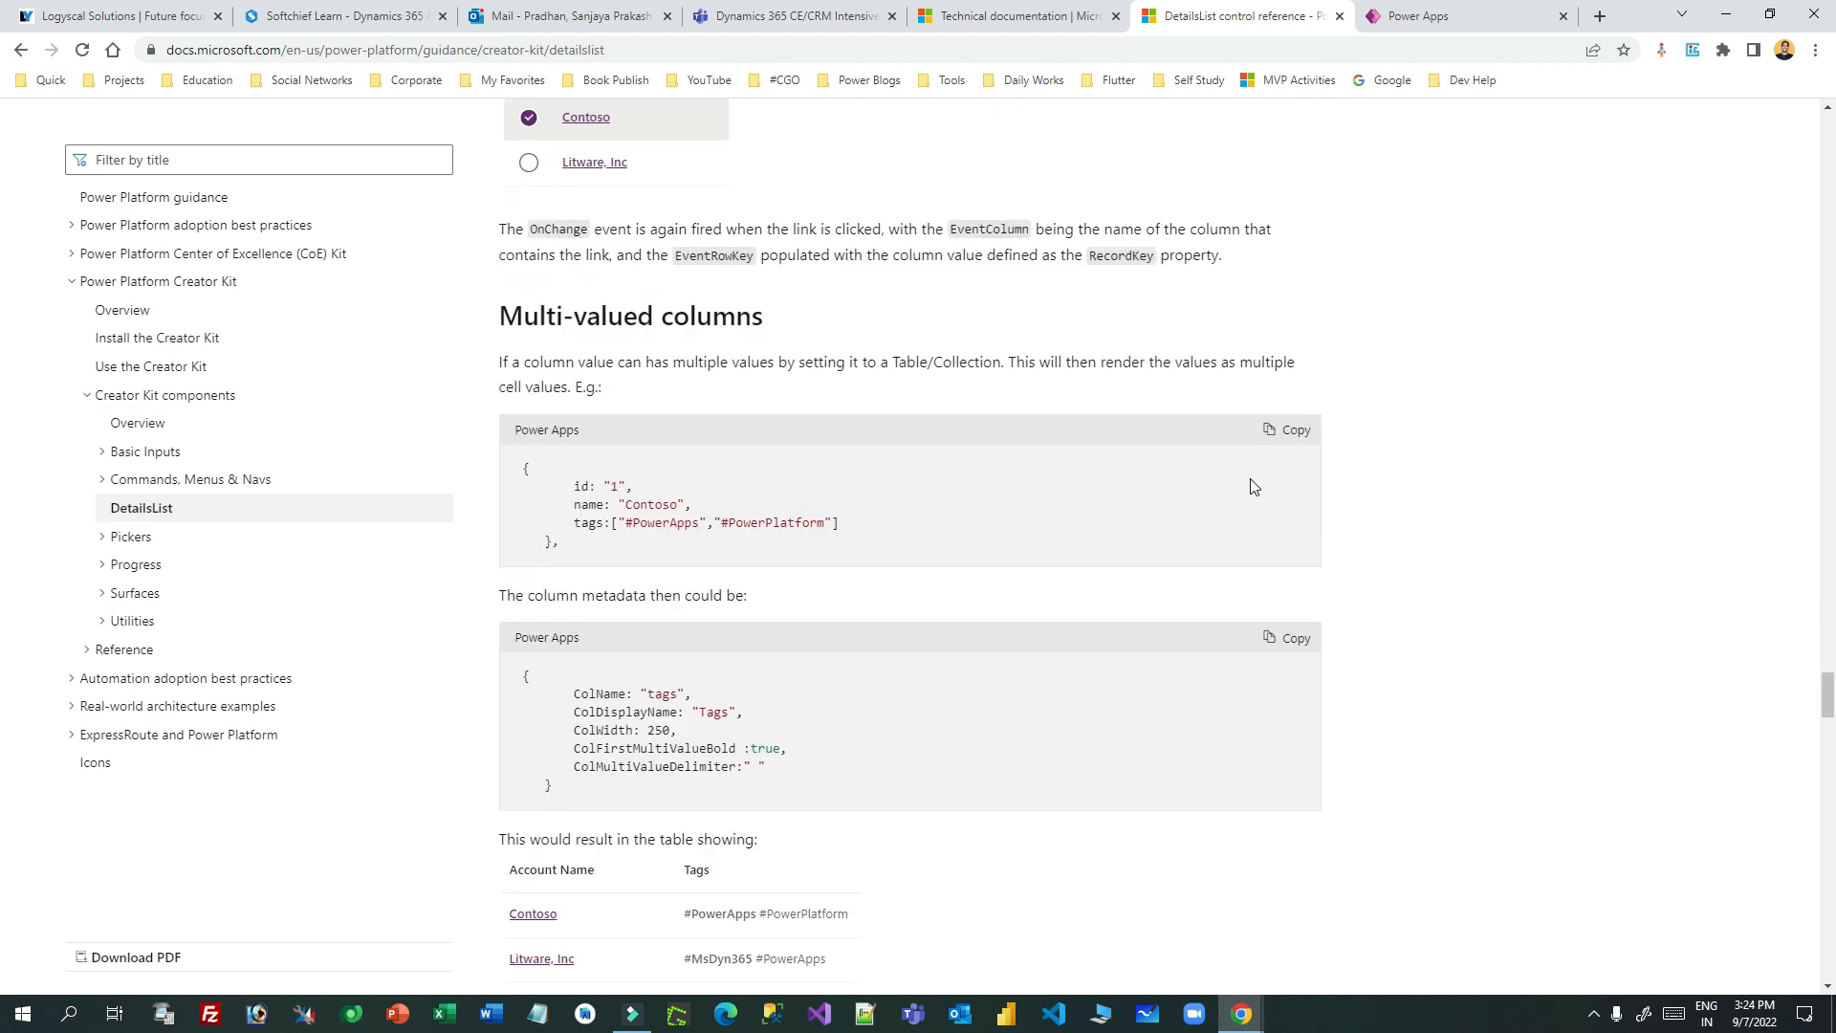
scroll(1435, 488, down, 6)
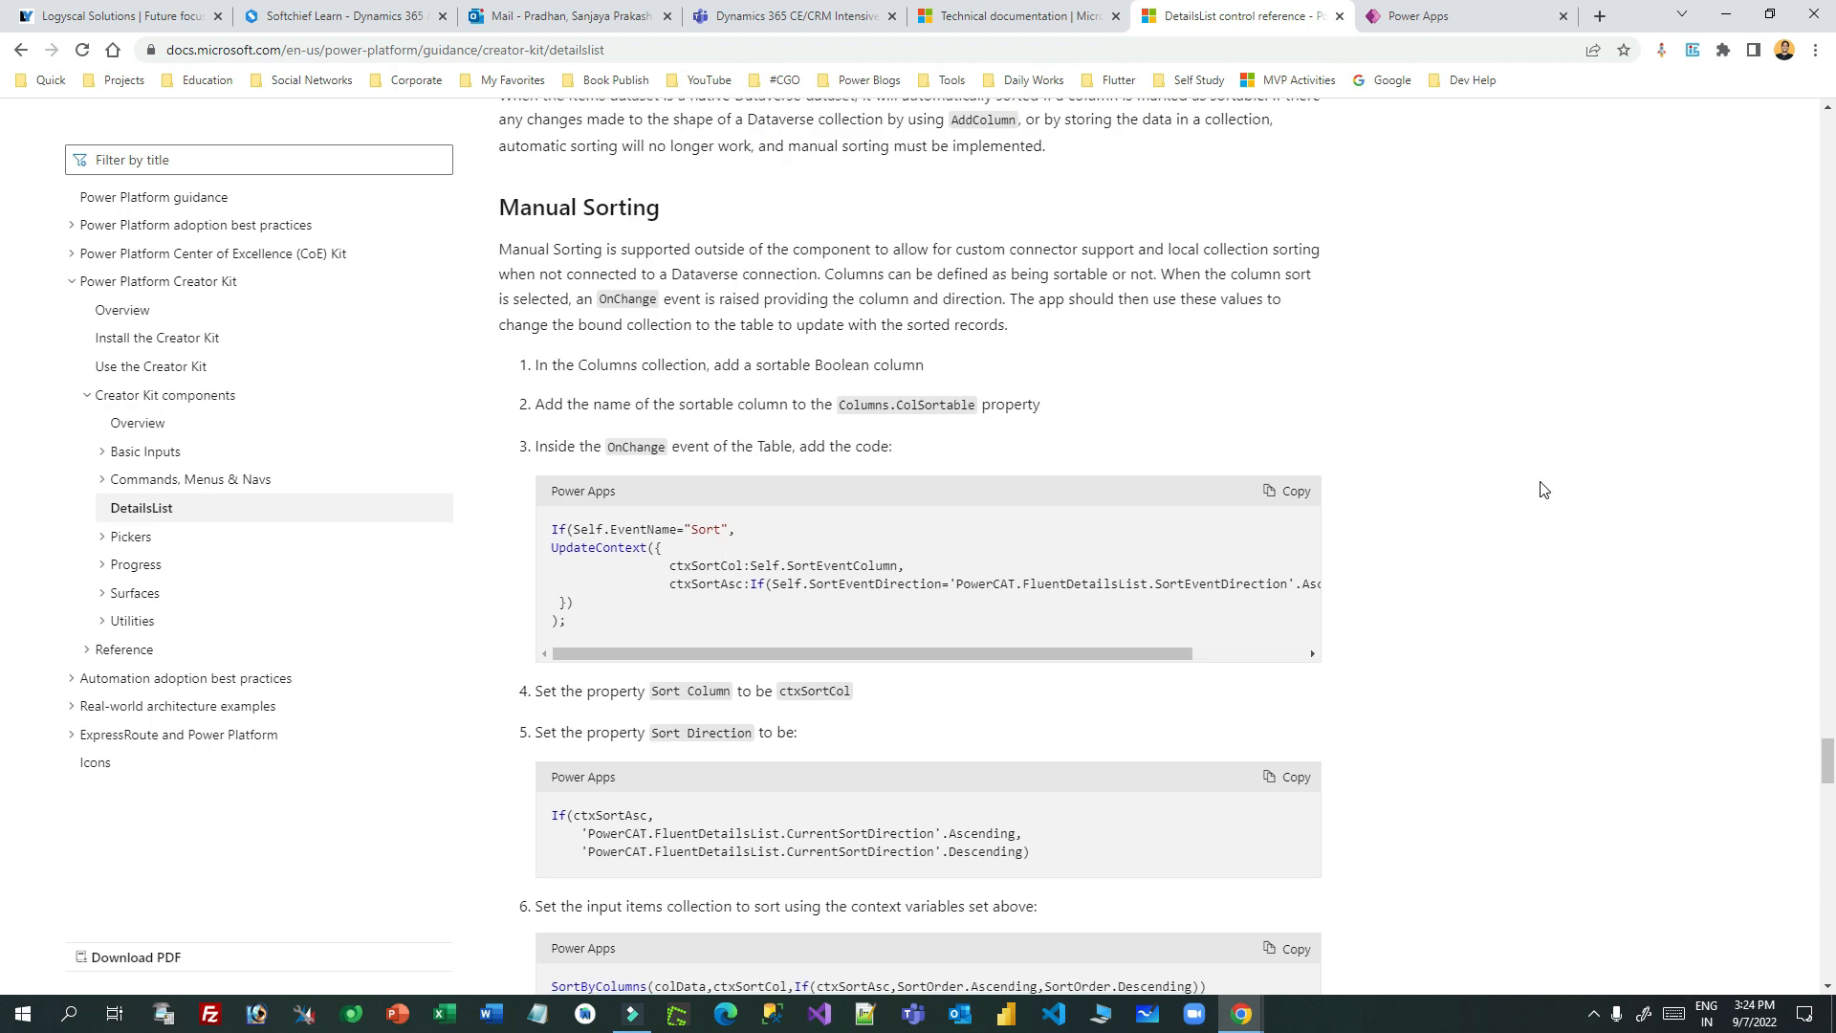
scroll(1543, 490, down, 4)
scroll(1543, 489, down, 15)
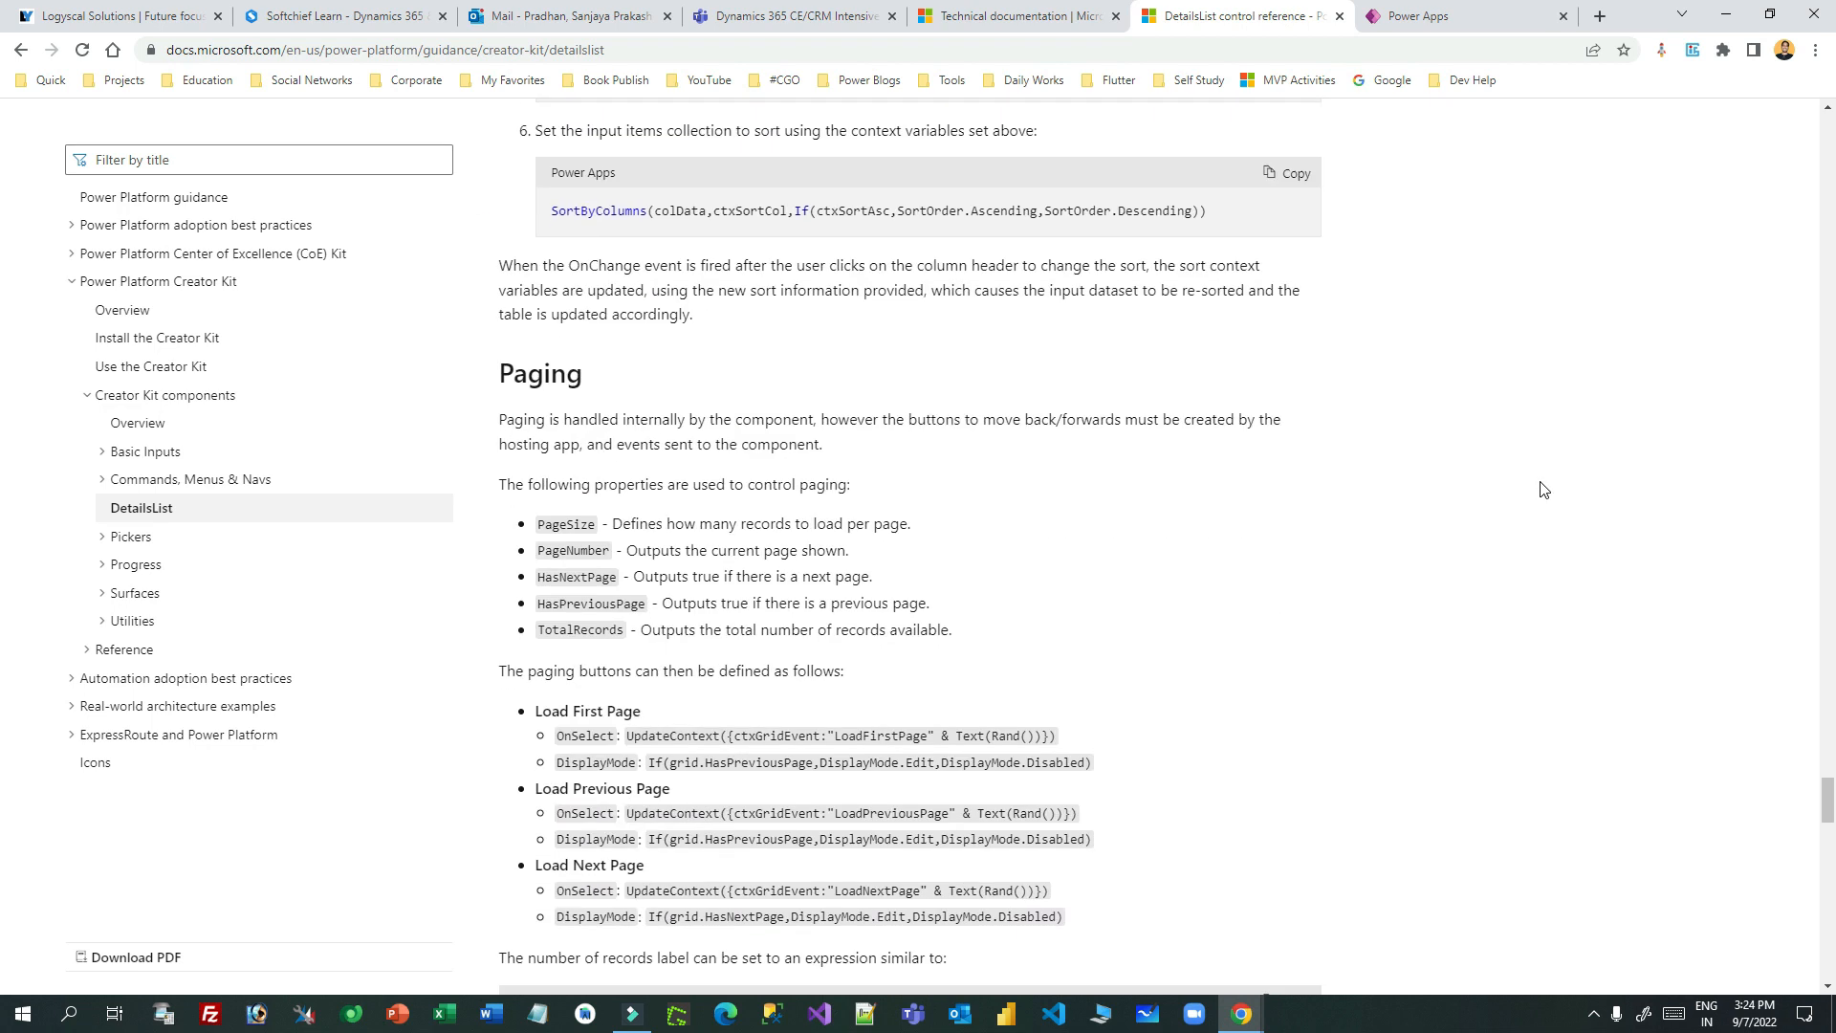
scroll(1542, 489, down, 5)
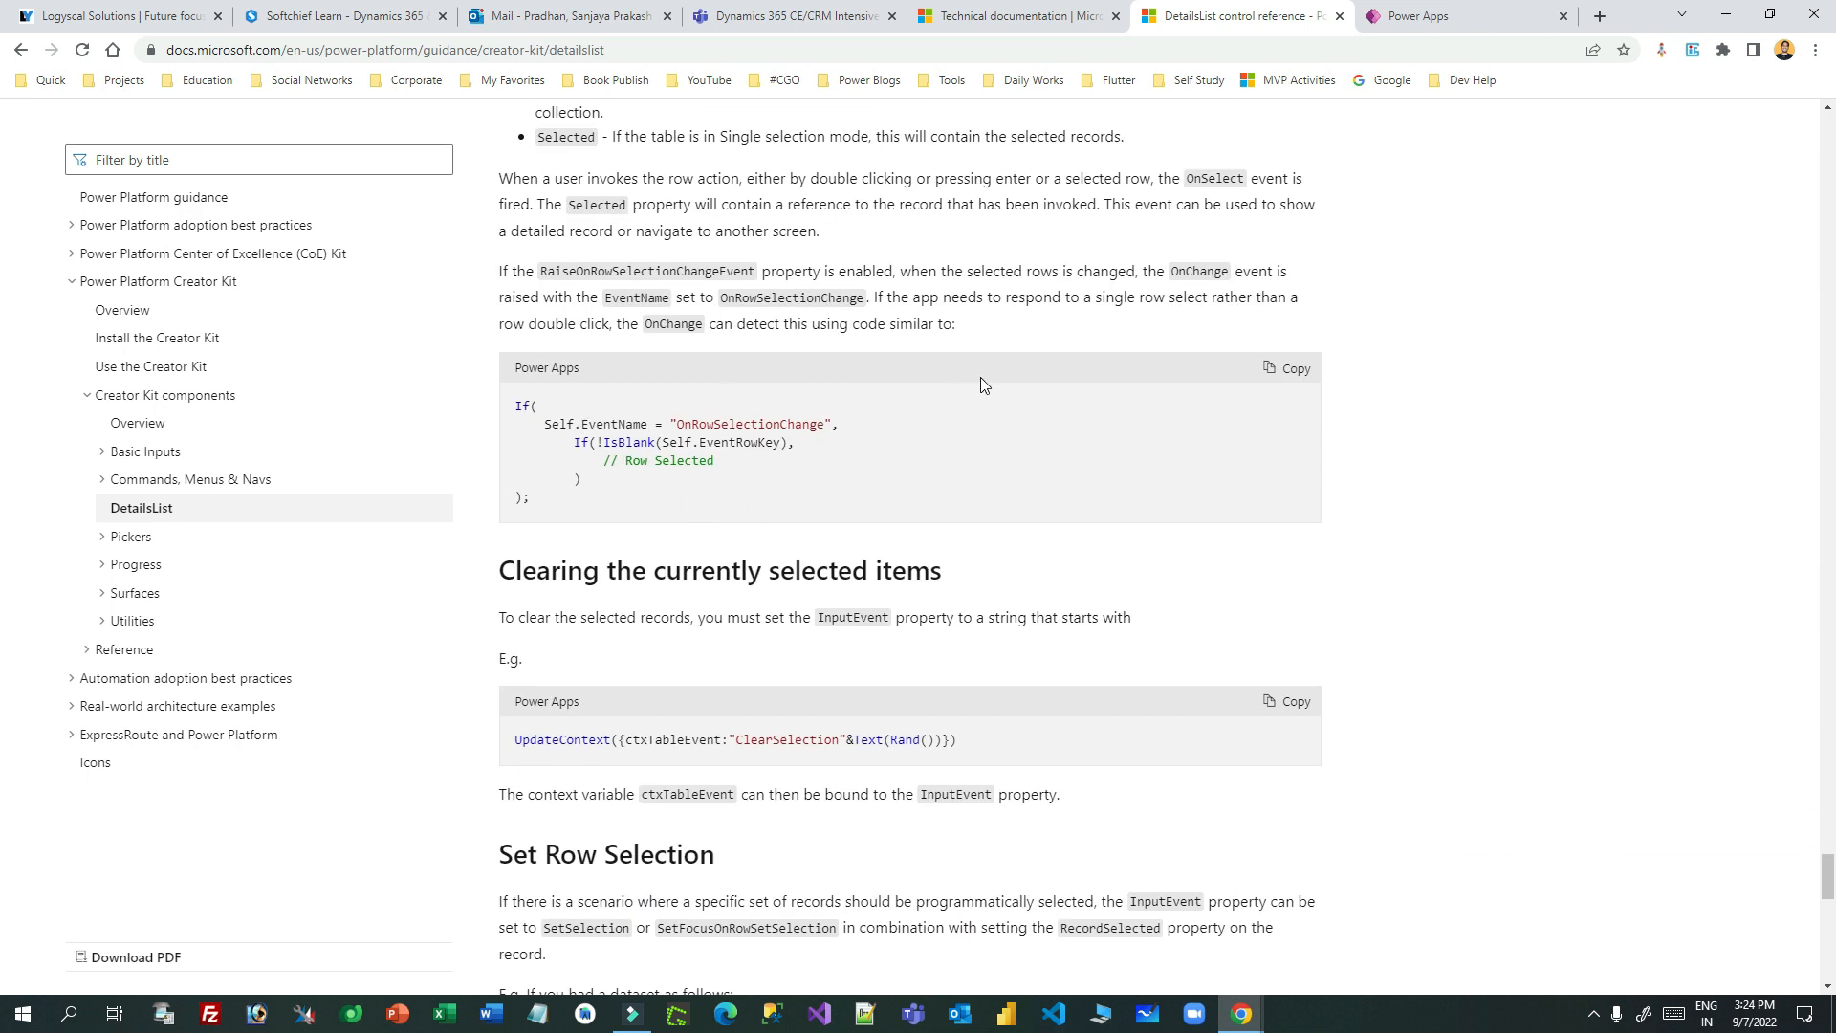
scroll(982, 382, down, 4)
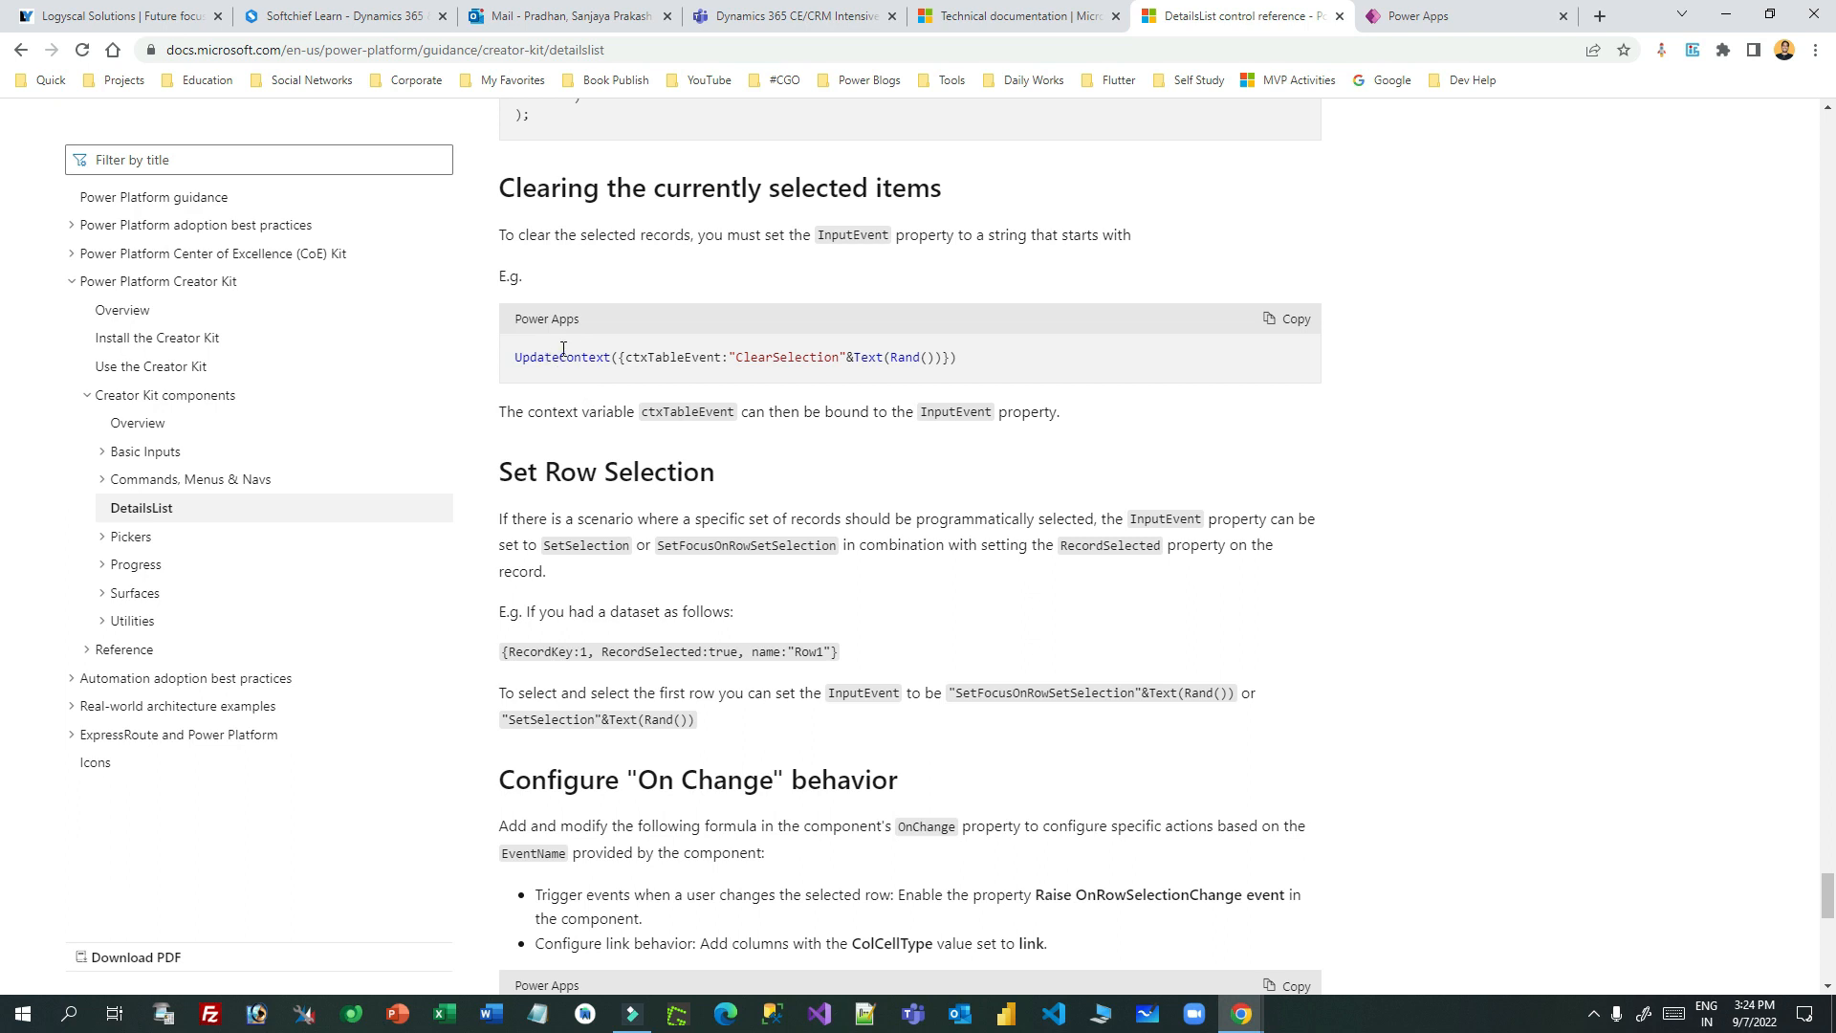
scroll(603, 368, up, 2)
scroll(750, 373, up, 2)
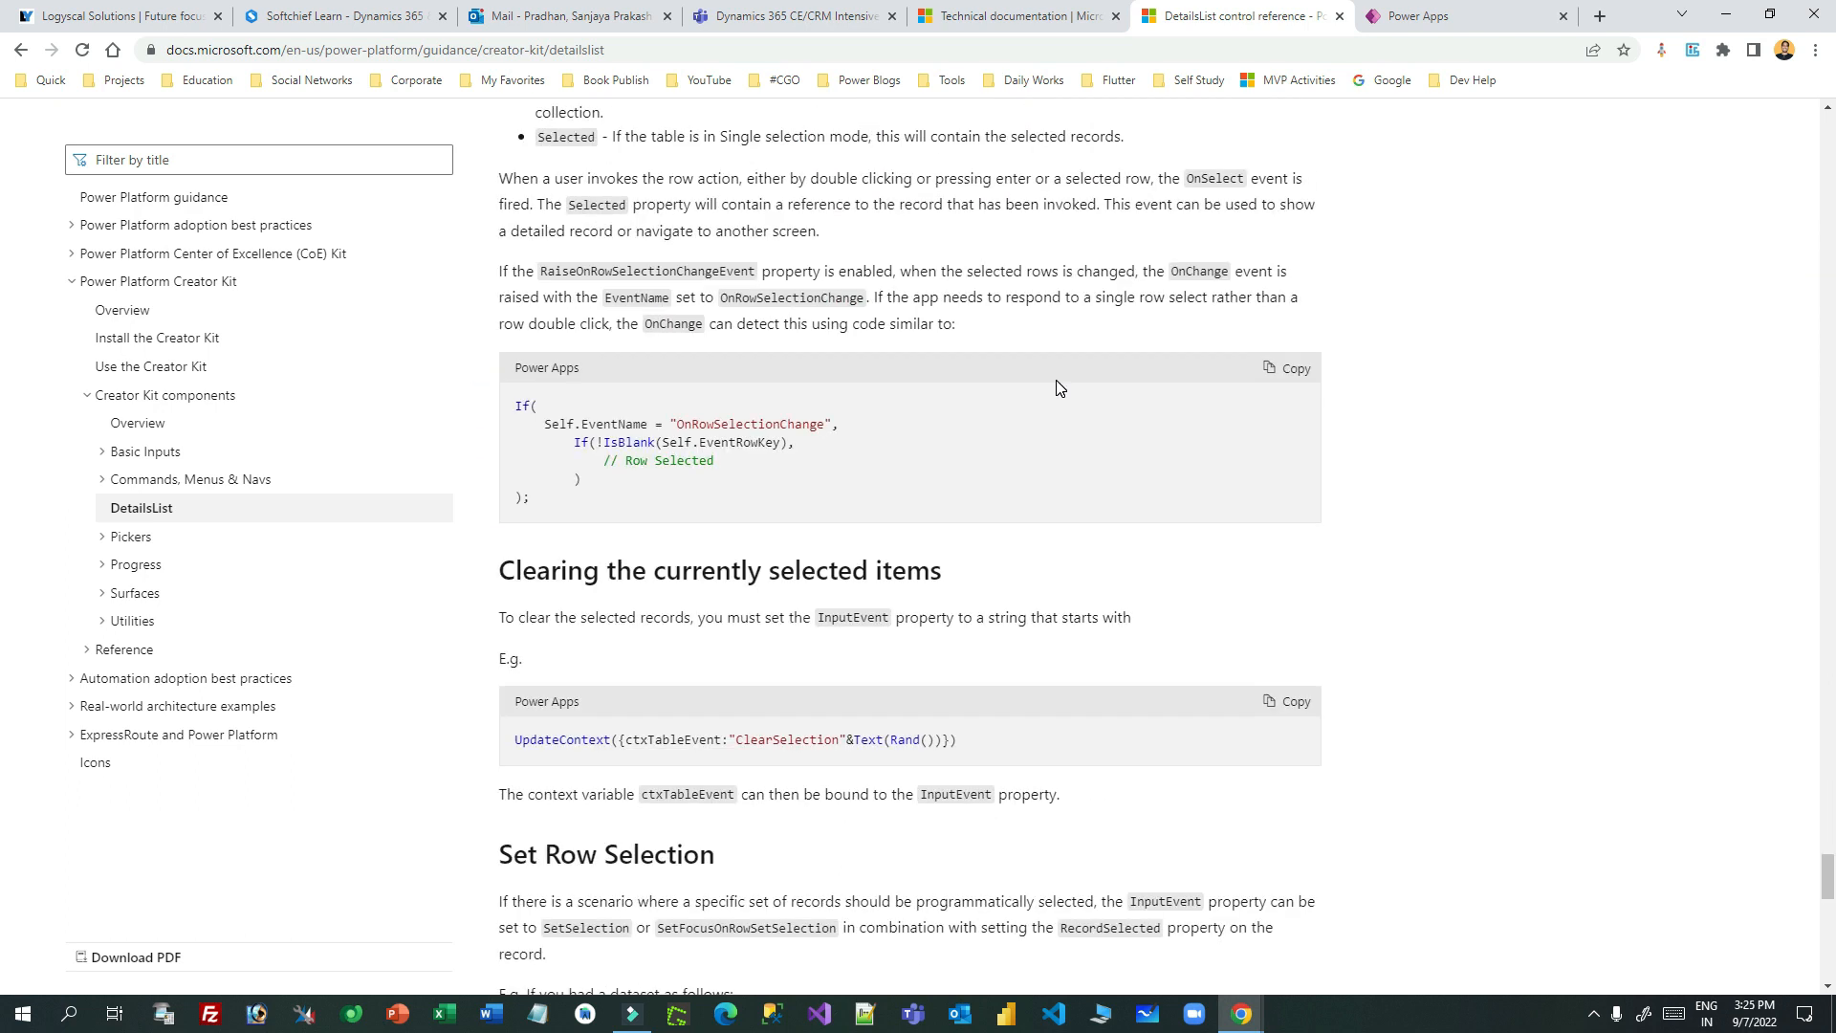
double_click(617, 423)
click(716, 424)
double_click(754, 424)
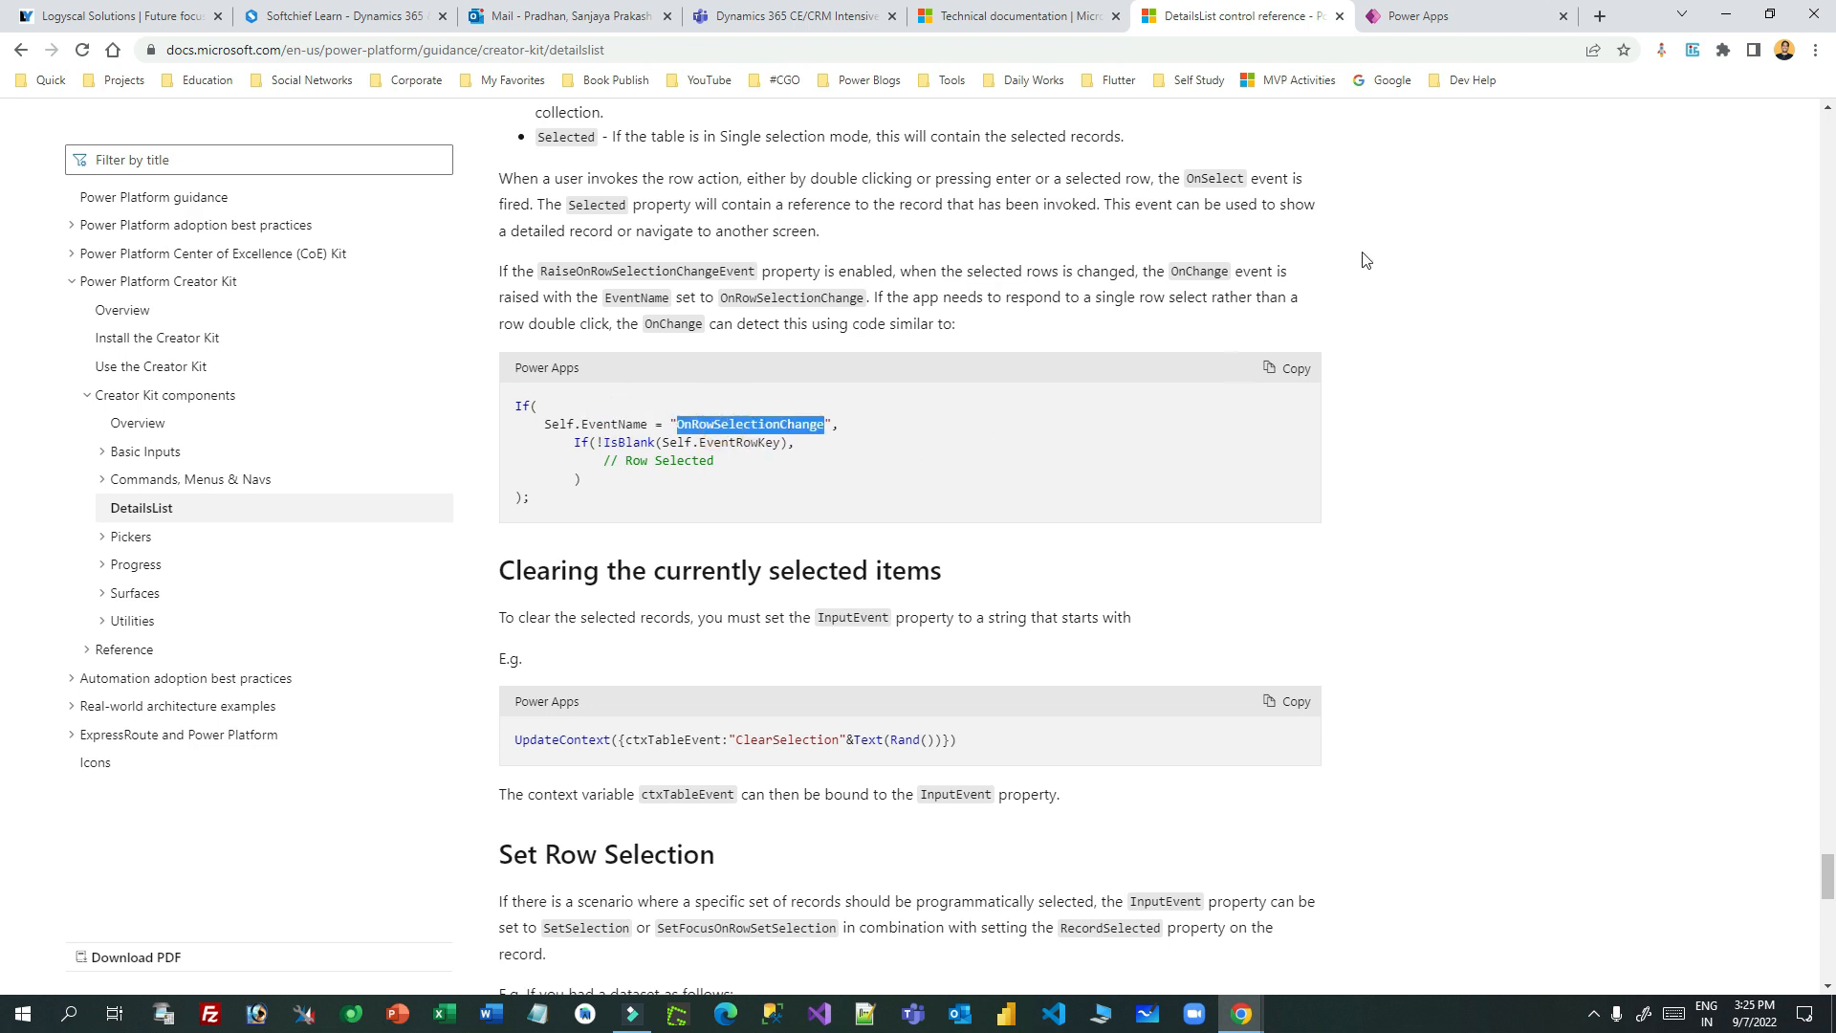
click(1443, 21)
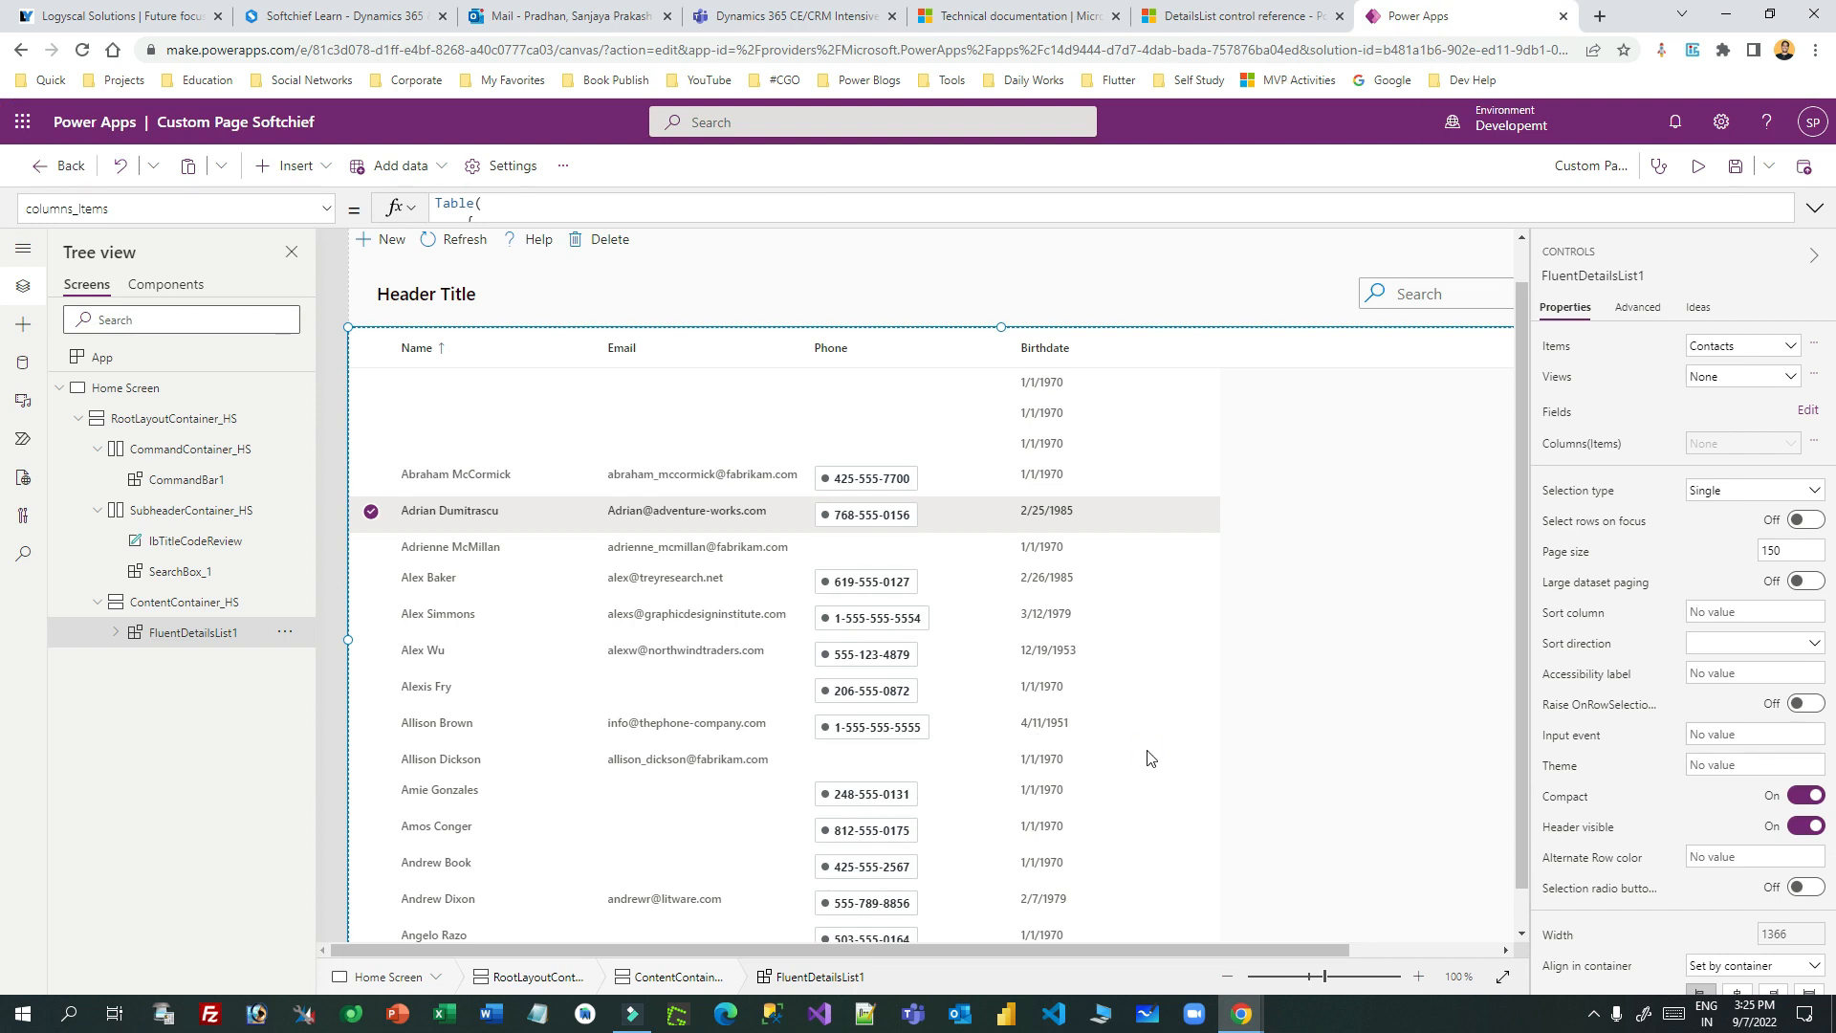
- Switch on Raise OnRowSelectionChange event in FluentDetailsList1's Properties pane
scroll(1766, 667, down, 3)
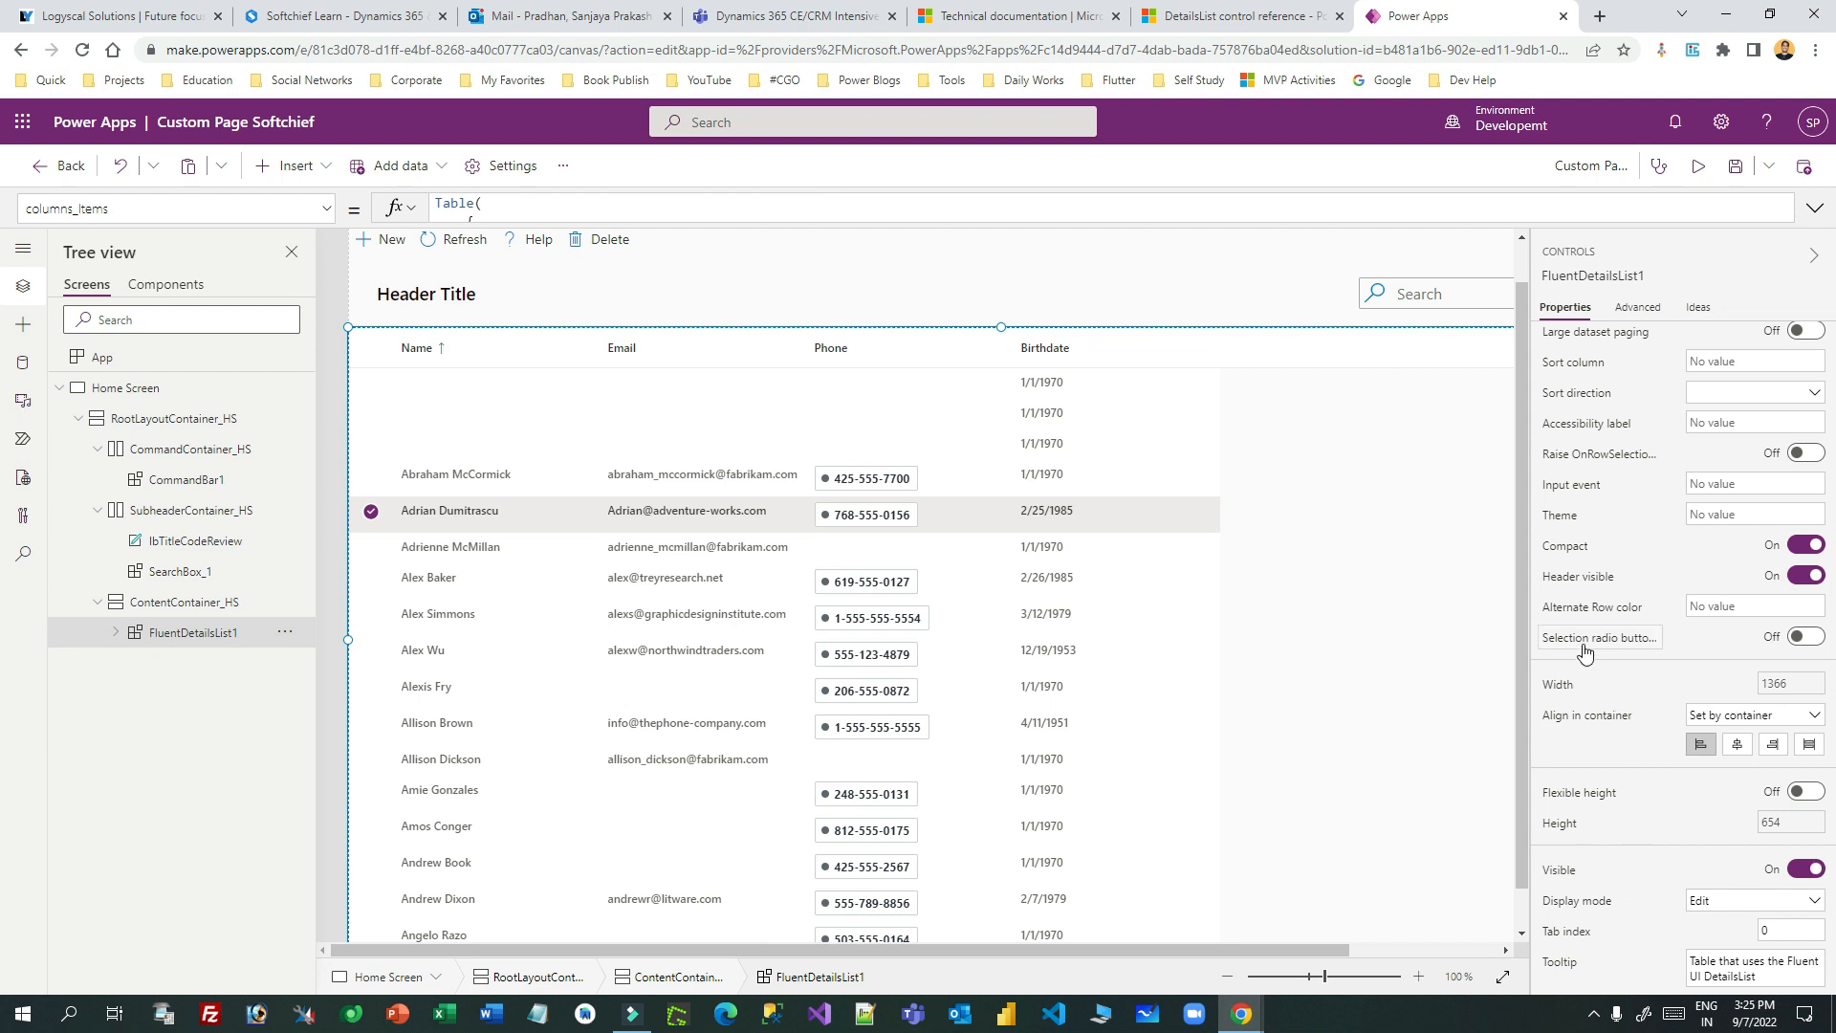
scroll(1636, 636, up, 2)
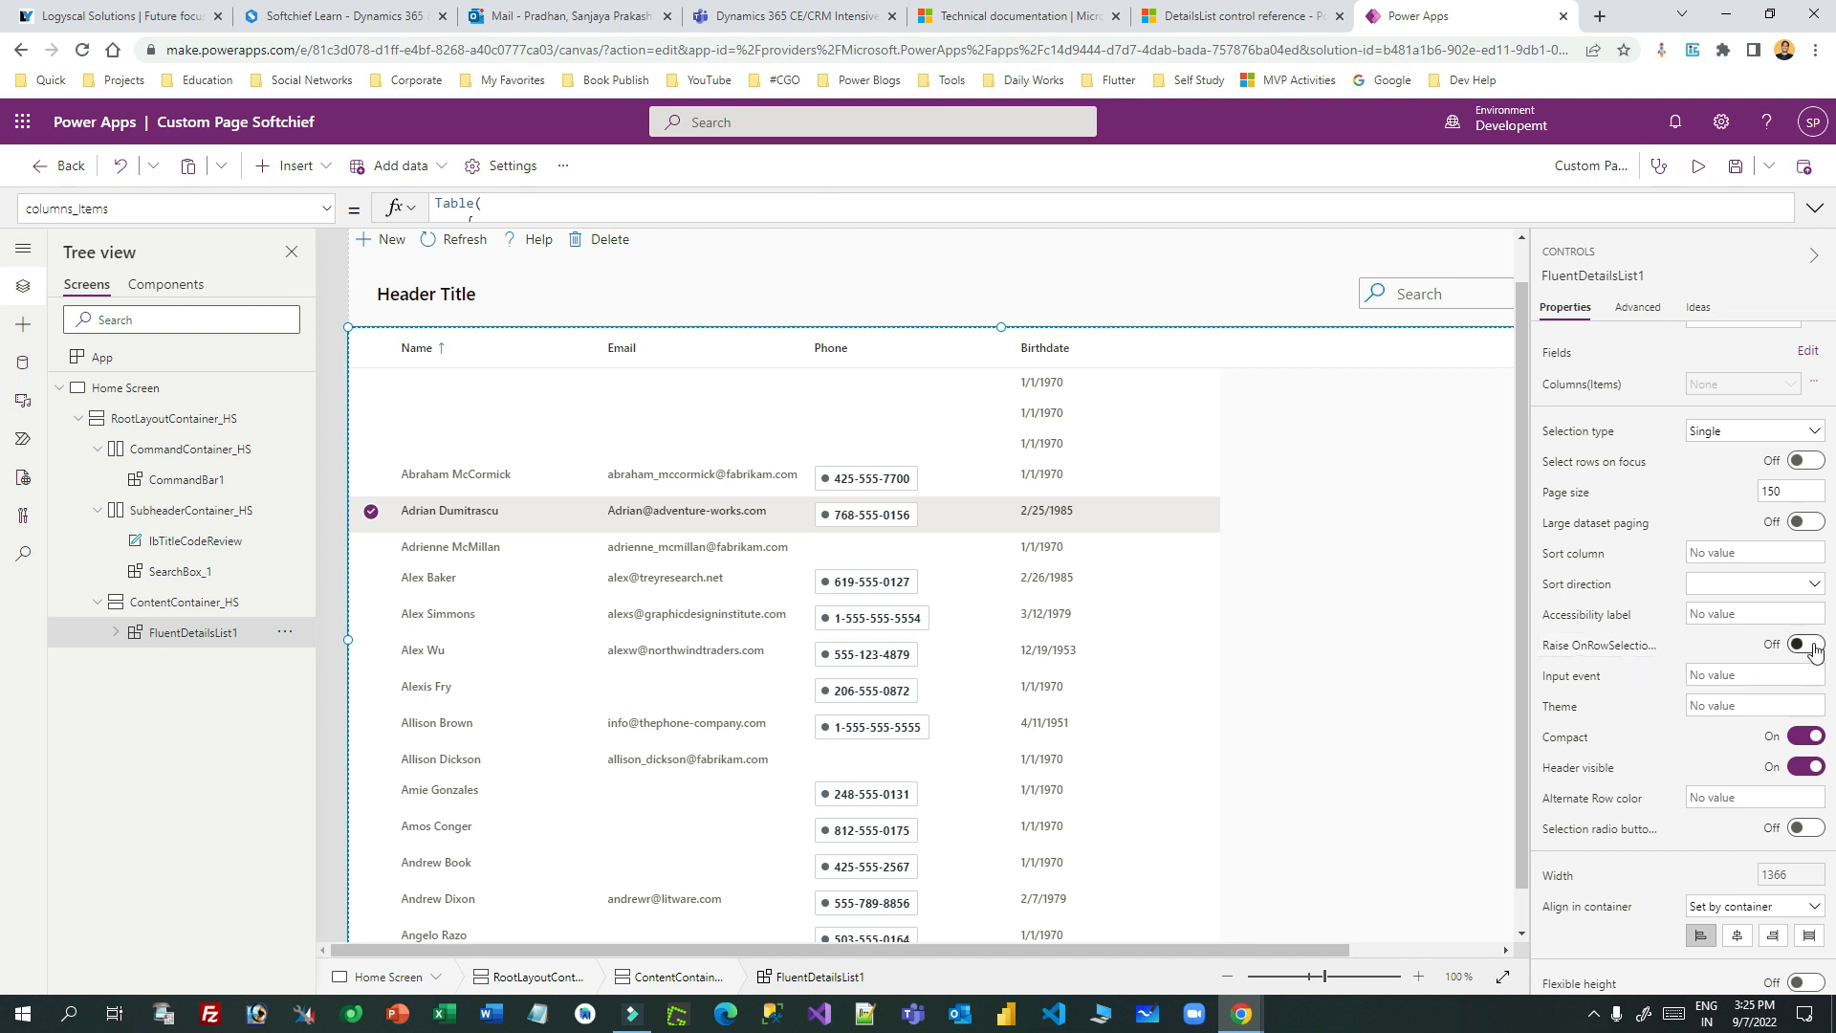
click(1612, 653)
click(1234, 15)
click(1013, 466)
- Search the DetailsList docs for RaiseOnRowSelectionChangeEvent and locate where it is explained
key(ctrl+f)
text(onrow)
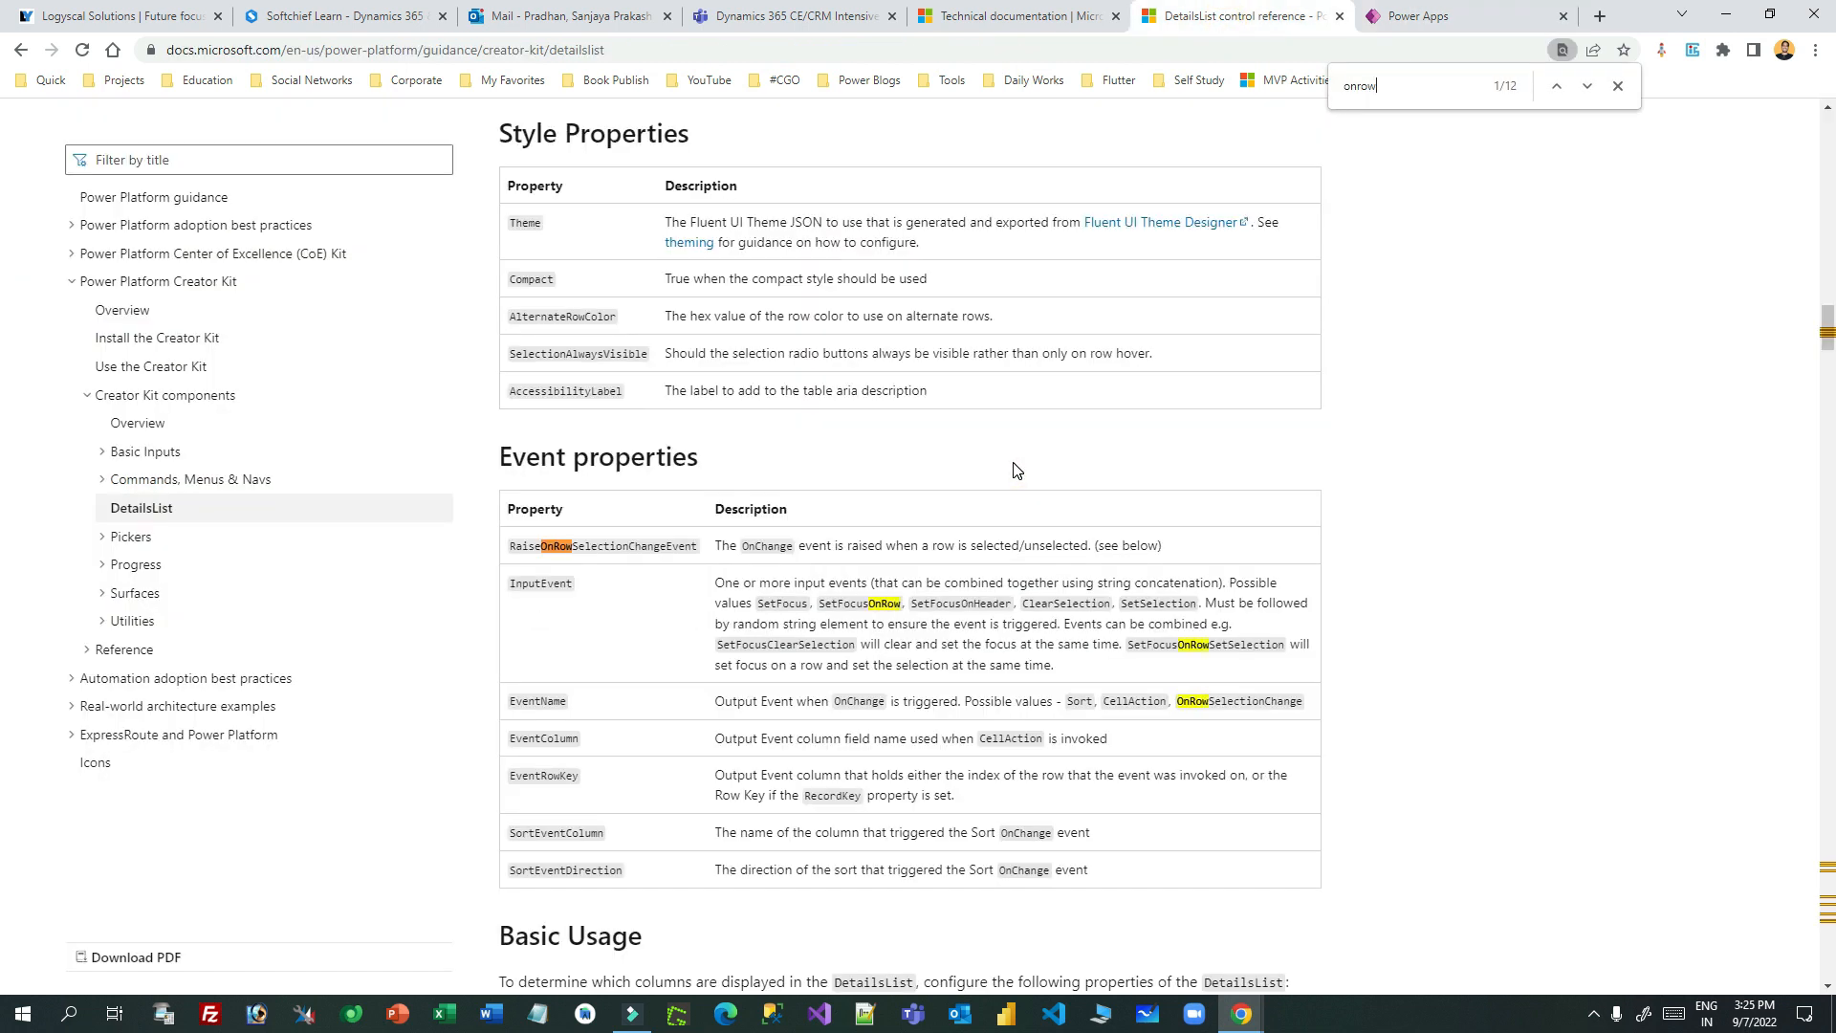
double_click(652, 546)
scroll(953, 432, down, 4)
scroll(954, 431, up, 2)
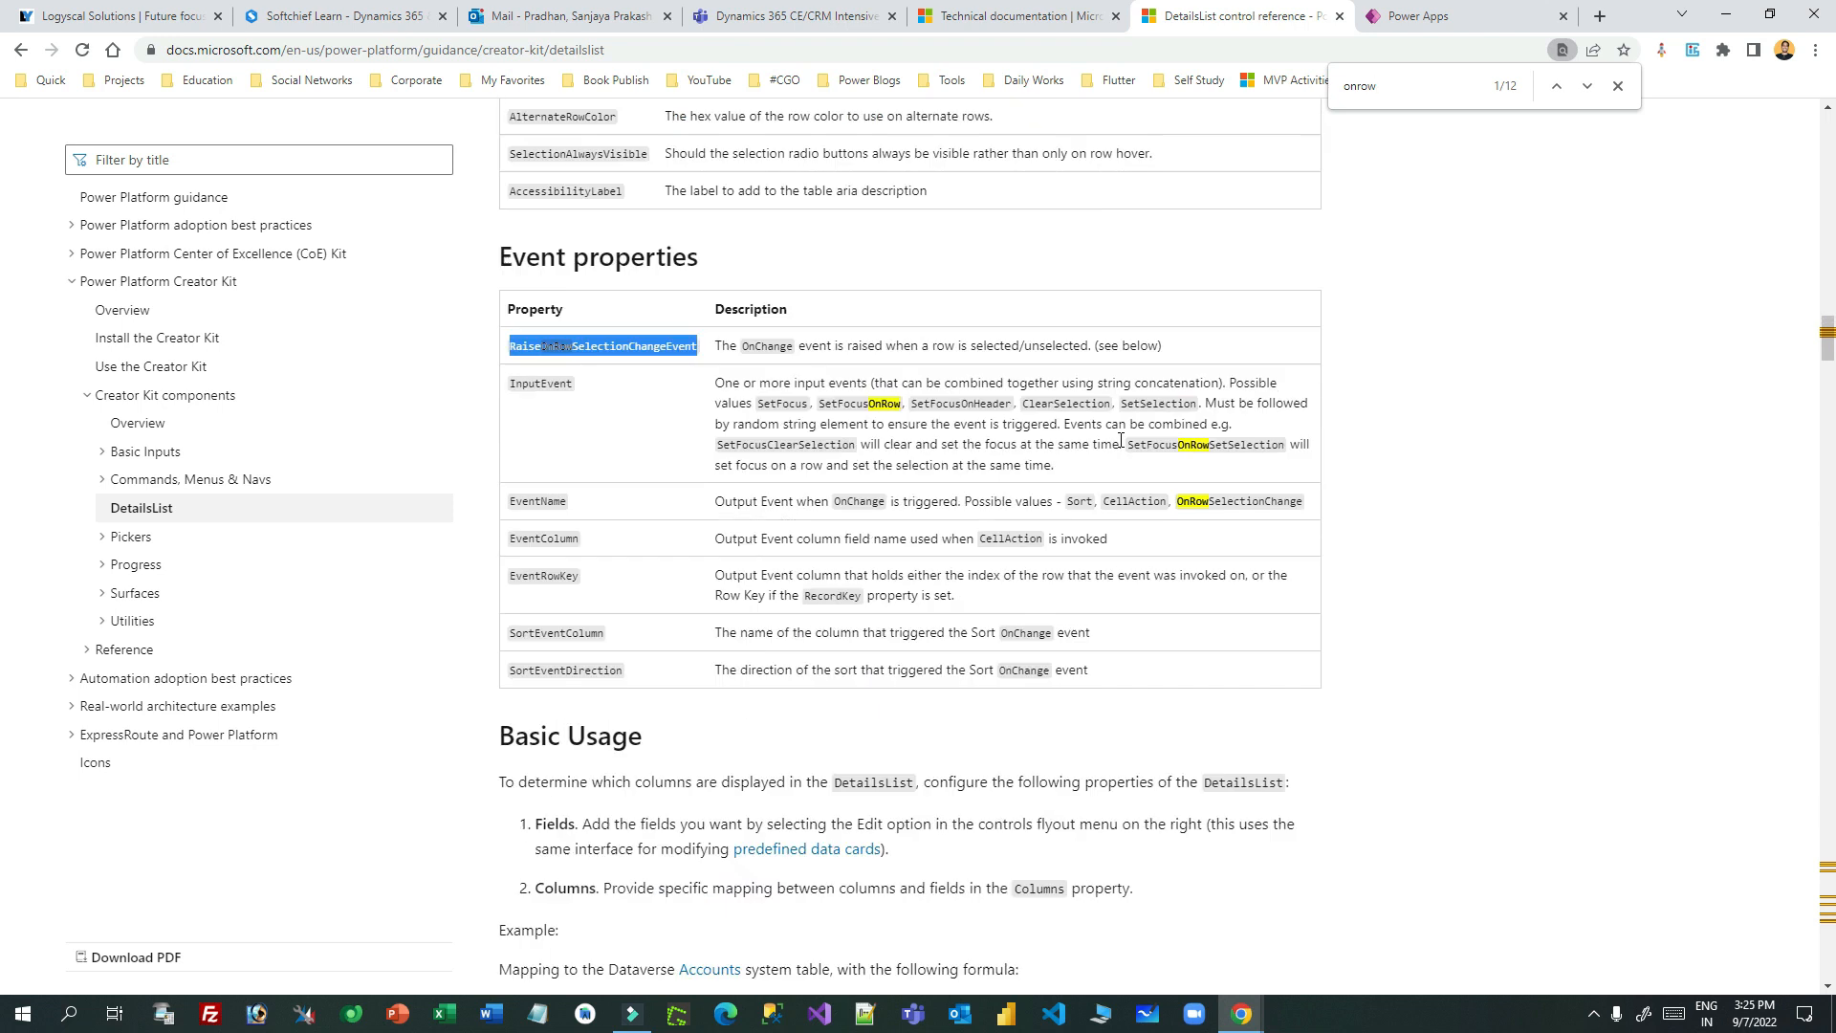
key(ctrl+f)
drag(510, 354, 689, 346)
key(ctrl+c)
double_click(1382, 84)
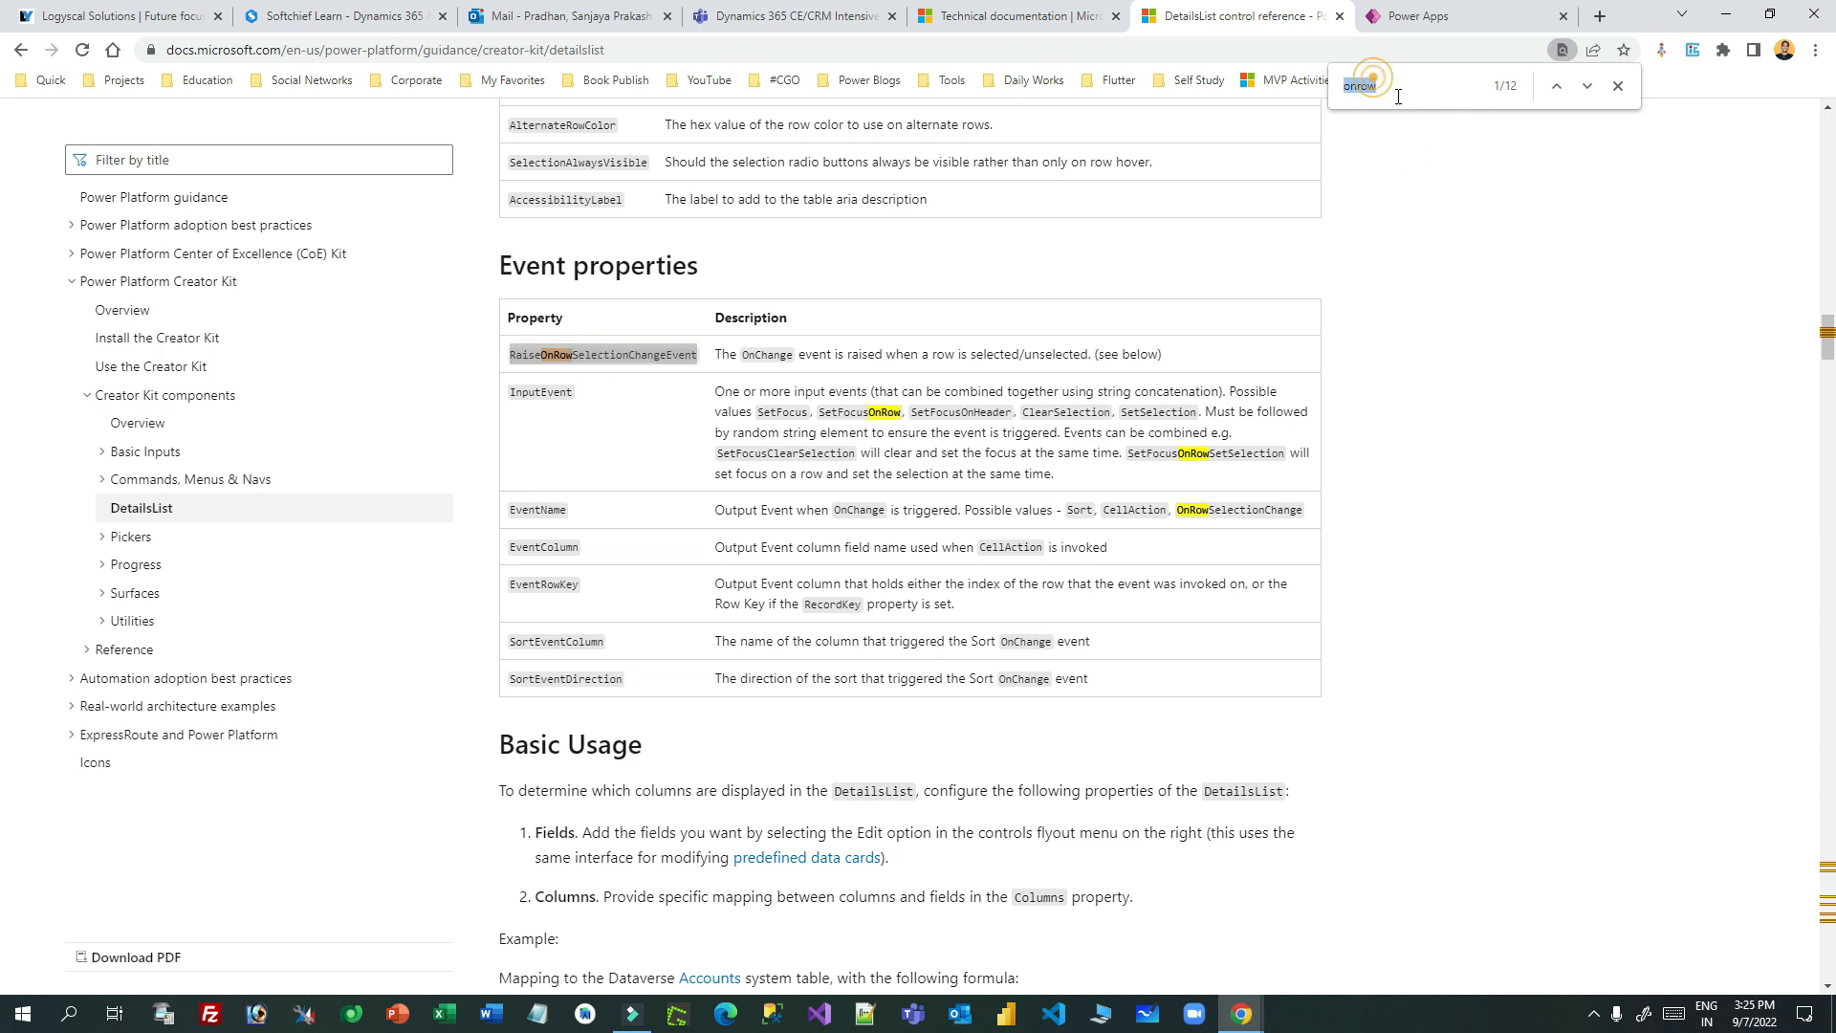
key(ctrl+v)
click(1588, 87)
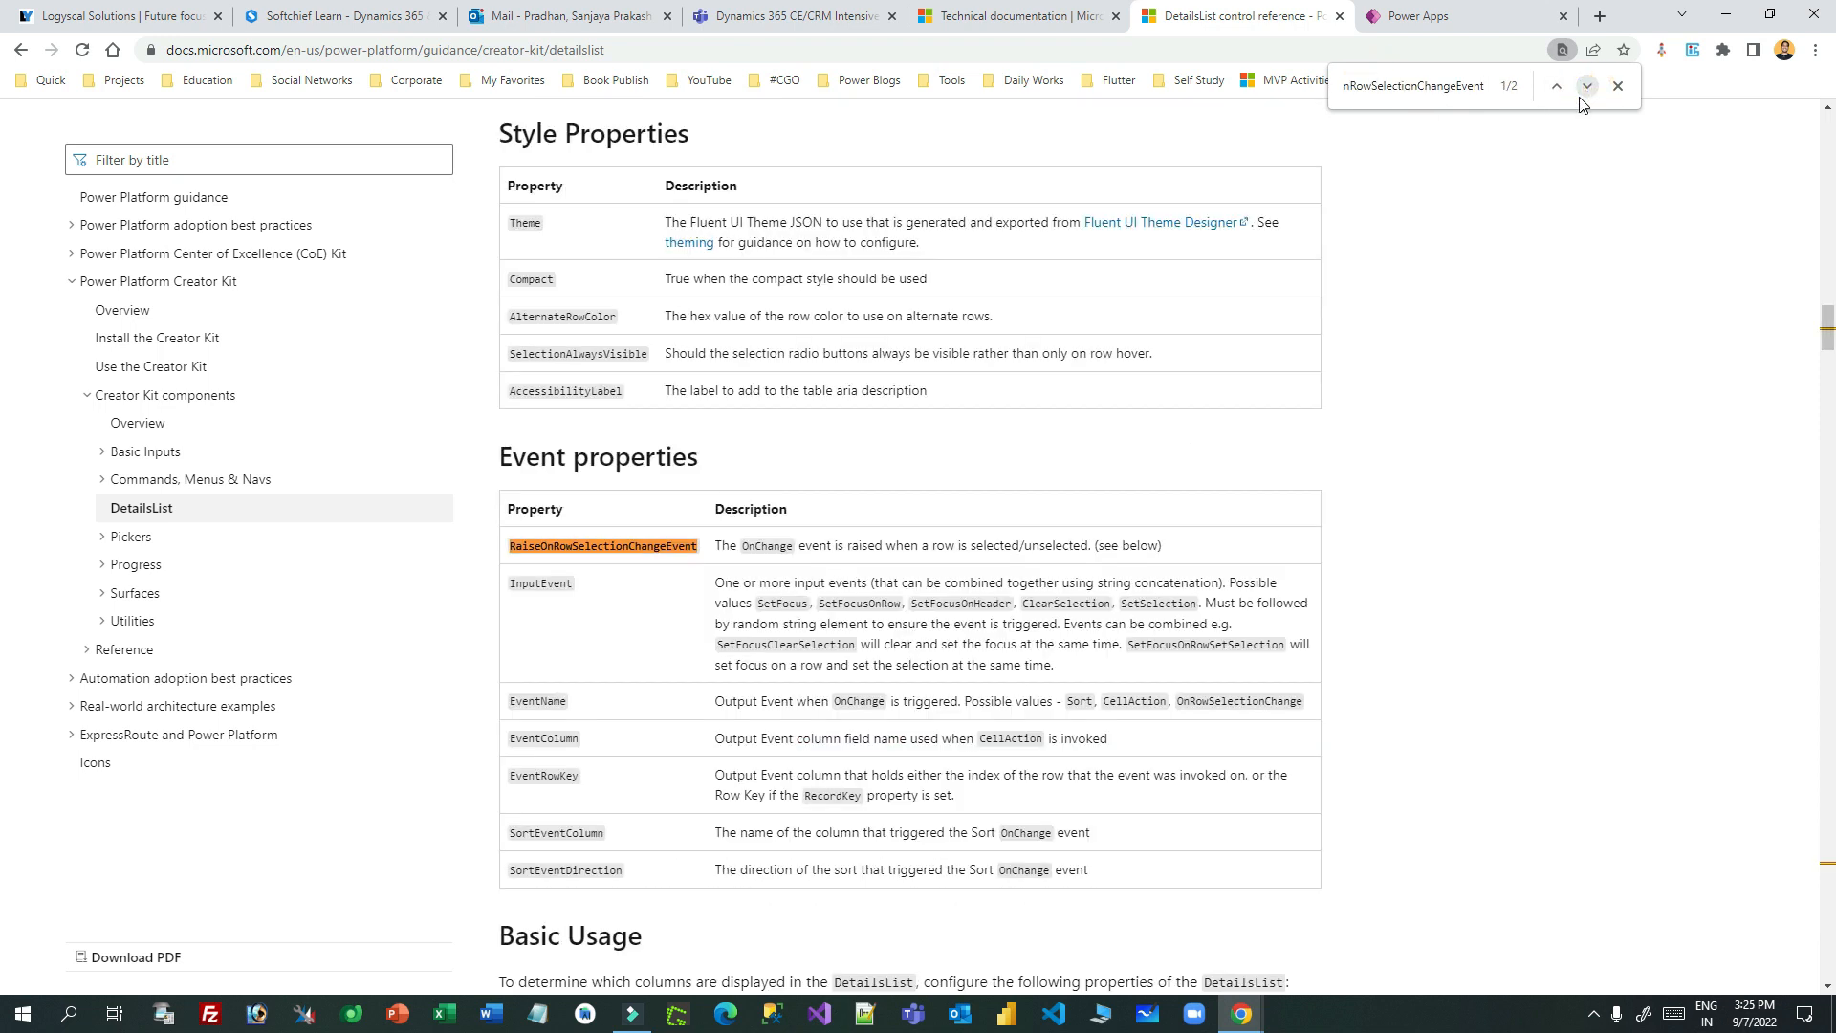
click(1557, 88)
scroll(922, 513, down, 2)
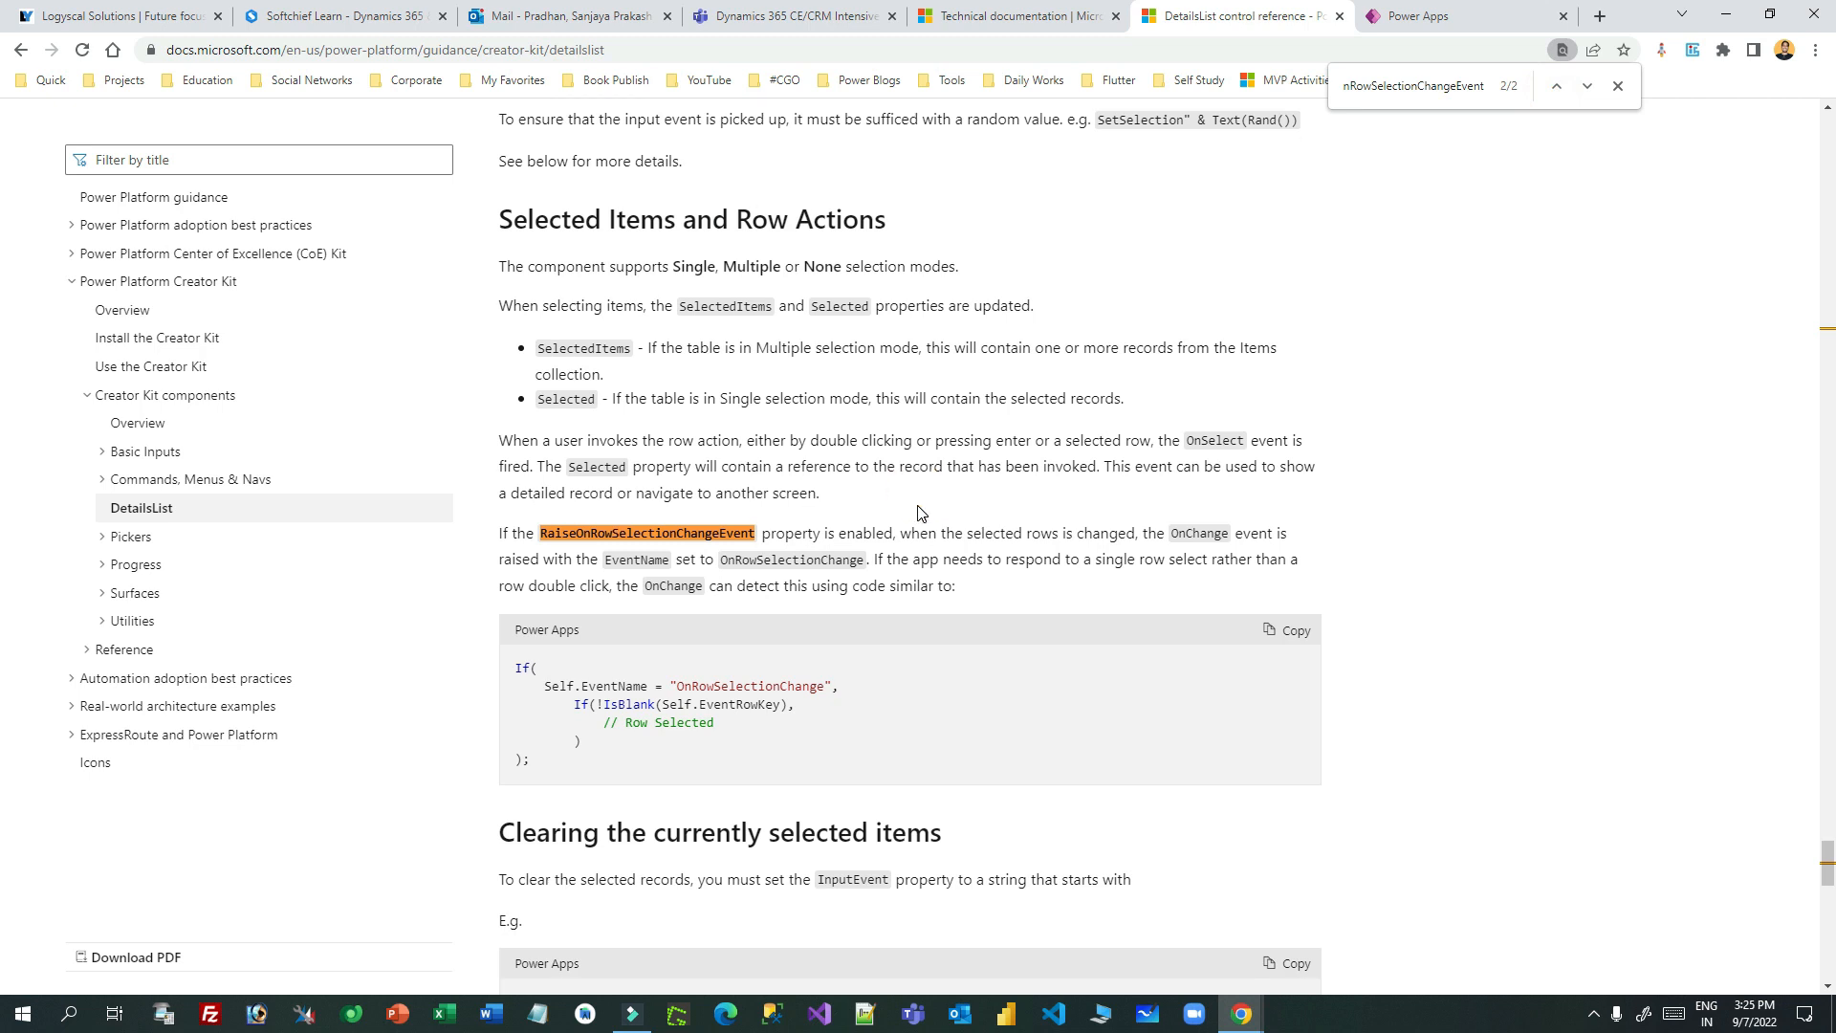
- Copy the If(...) OnRowSelectionChange code sample and go back to Power Apps
drag(517, 490, 532, 586)
click(533, 586)
double_click(620, 508)
drag(683, 508, 827, 509)
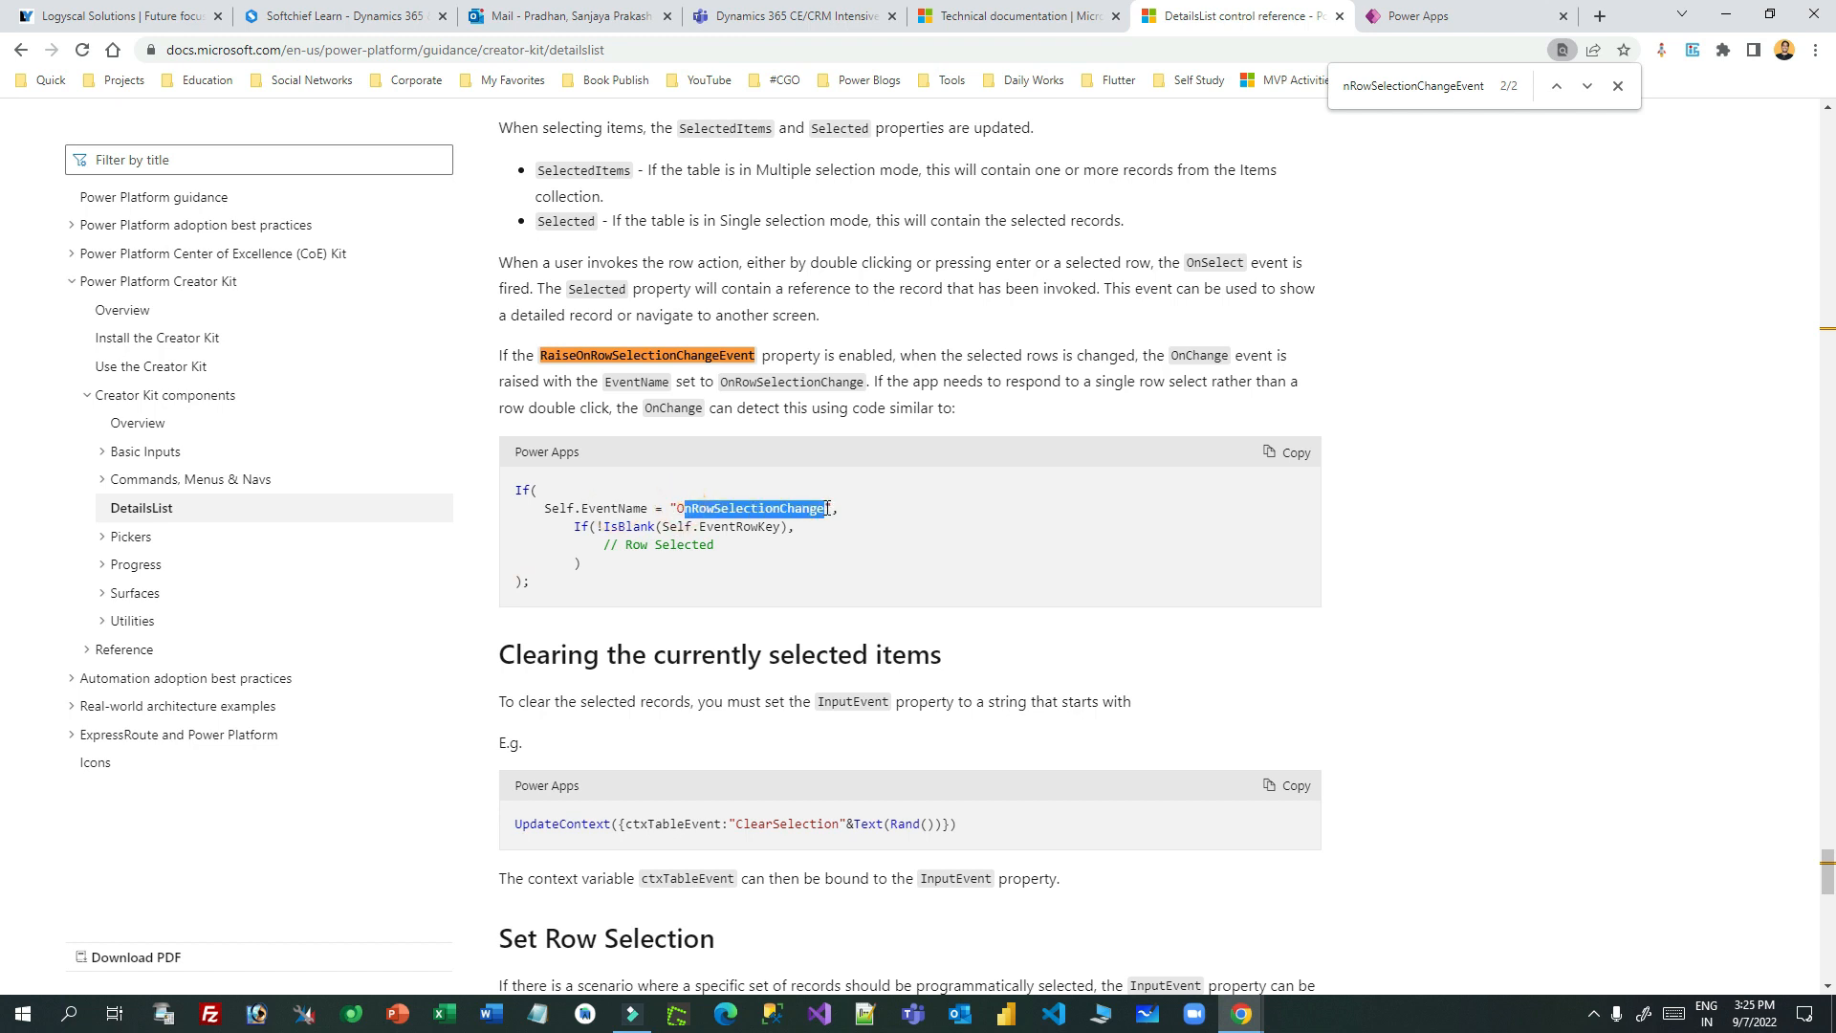
drag(546, 518, 610, 580)
click(610, 581)
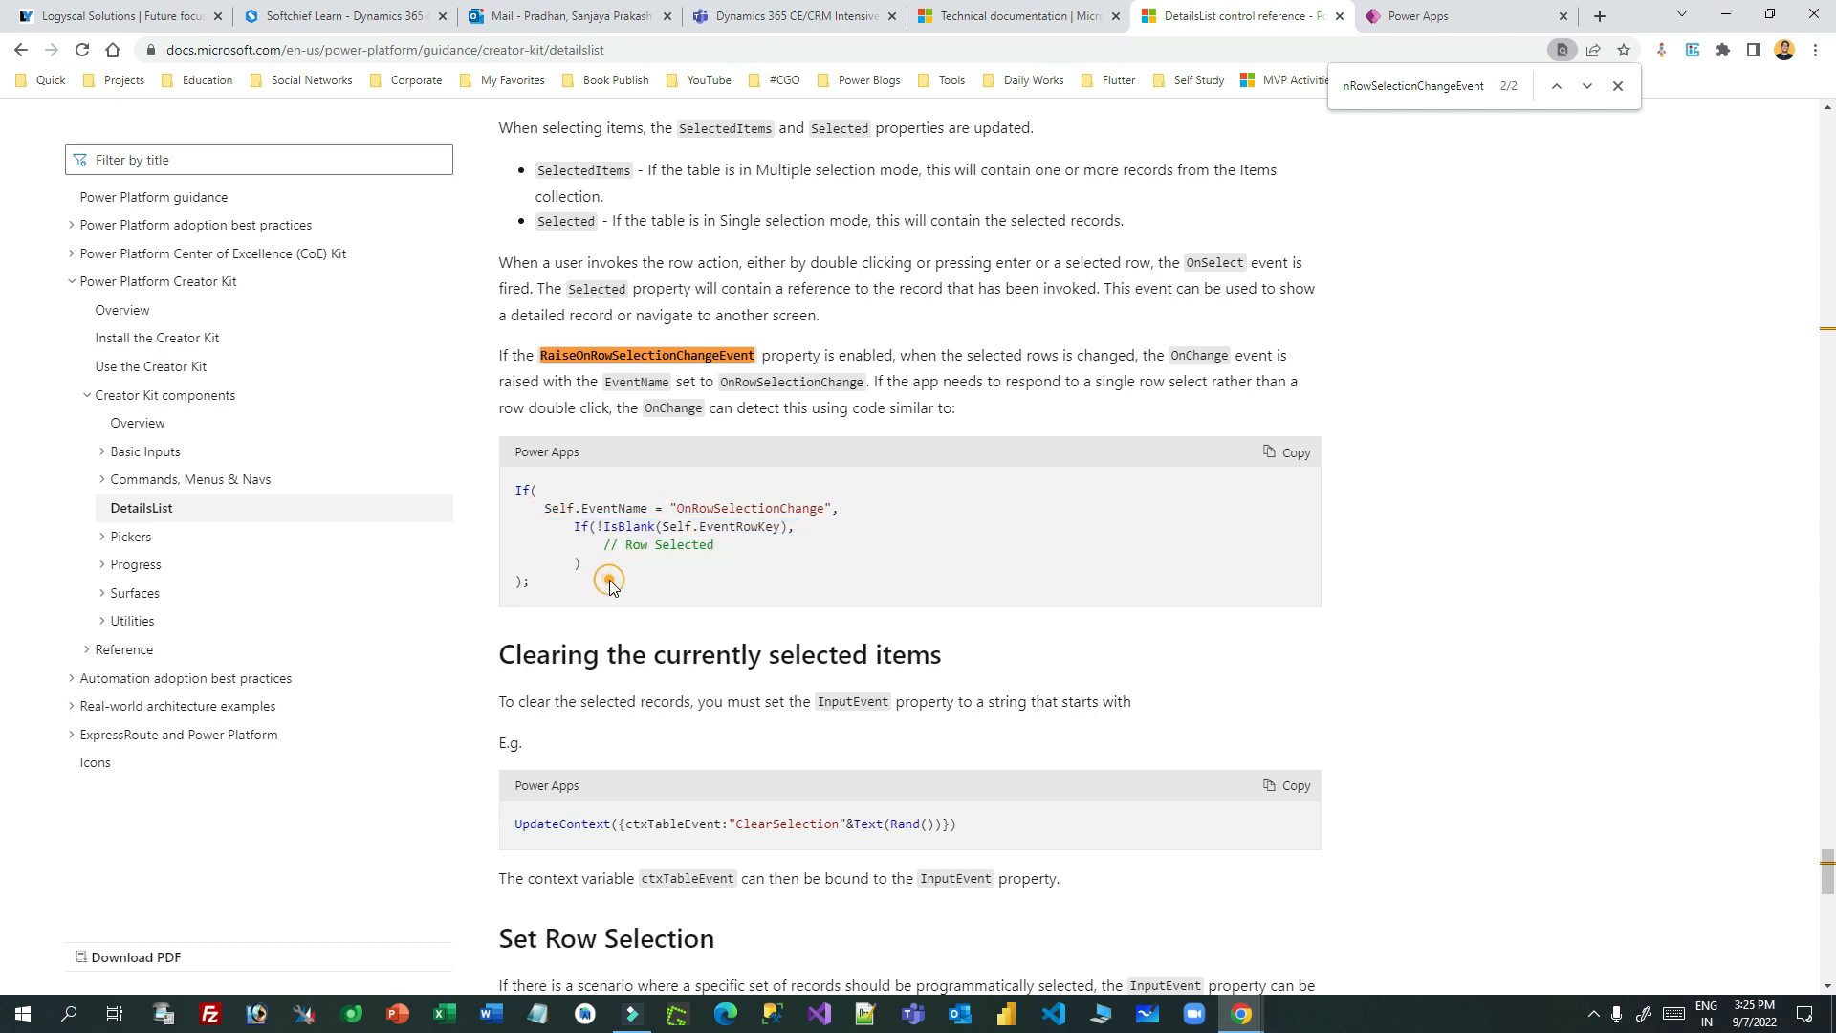
click(1280, 460)
click(1282, 461)
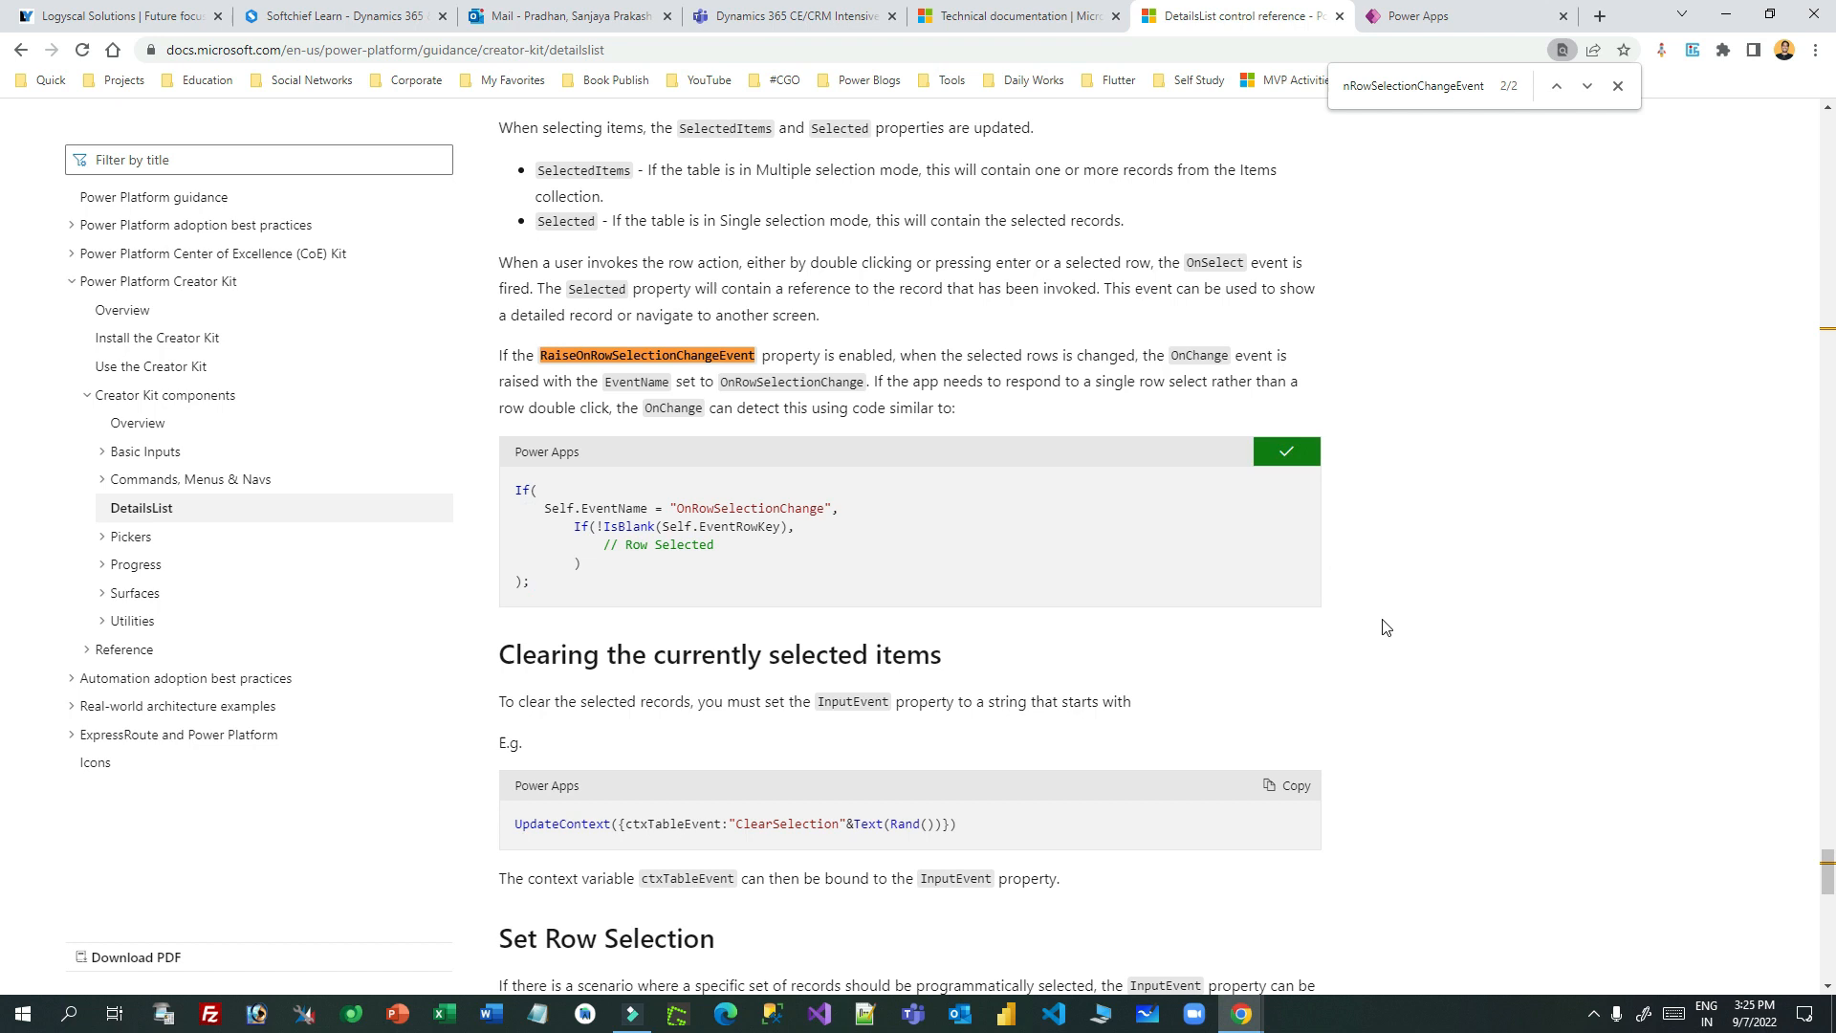
click(1450, 13)
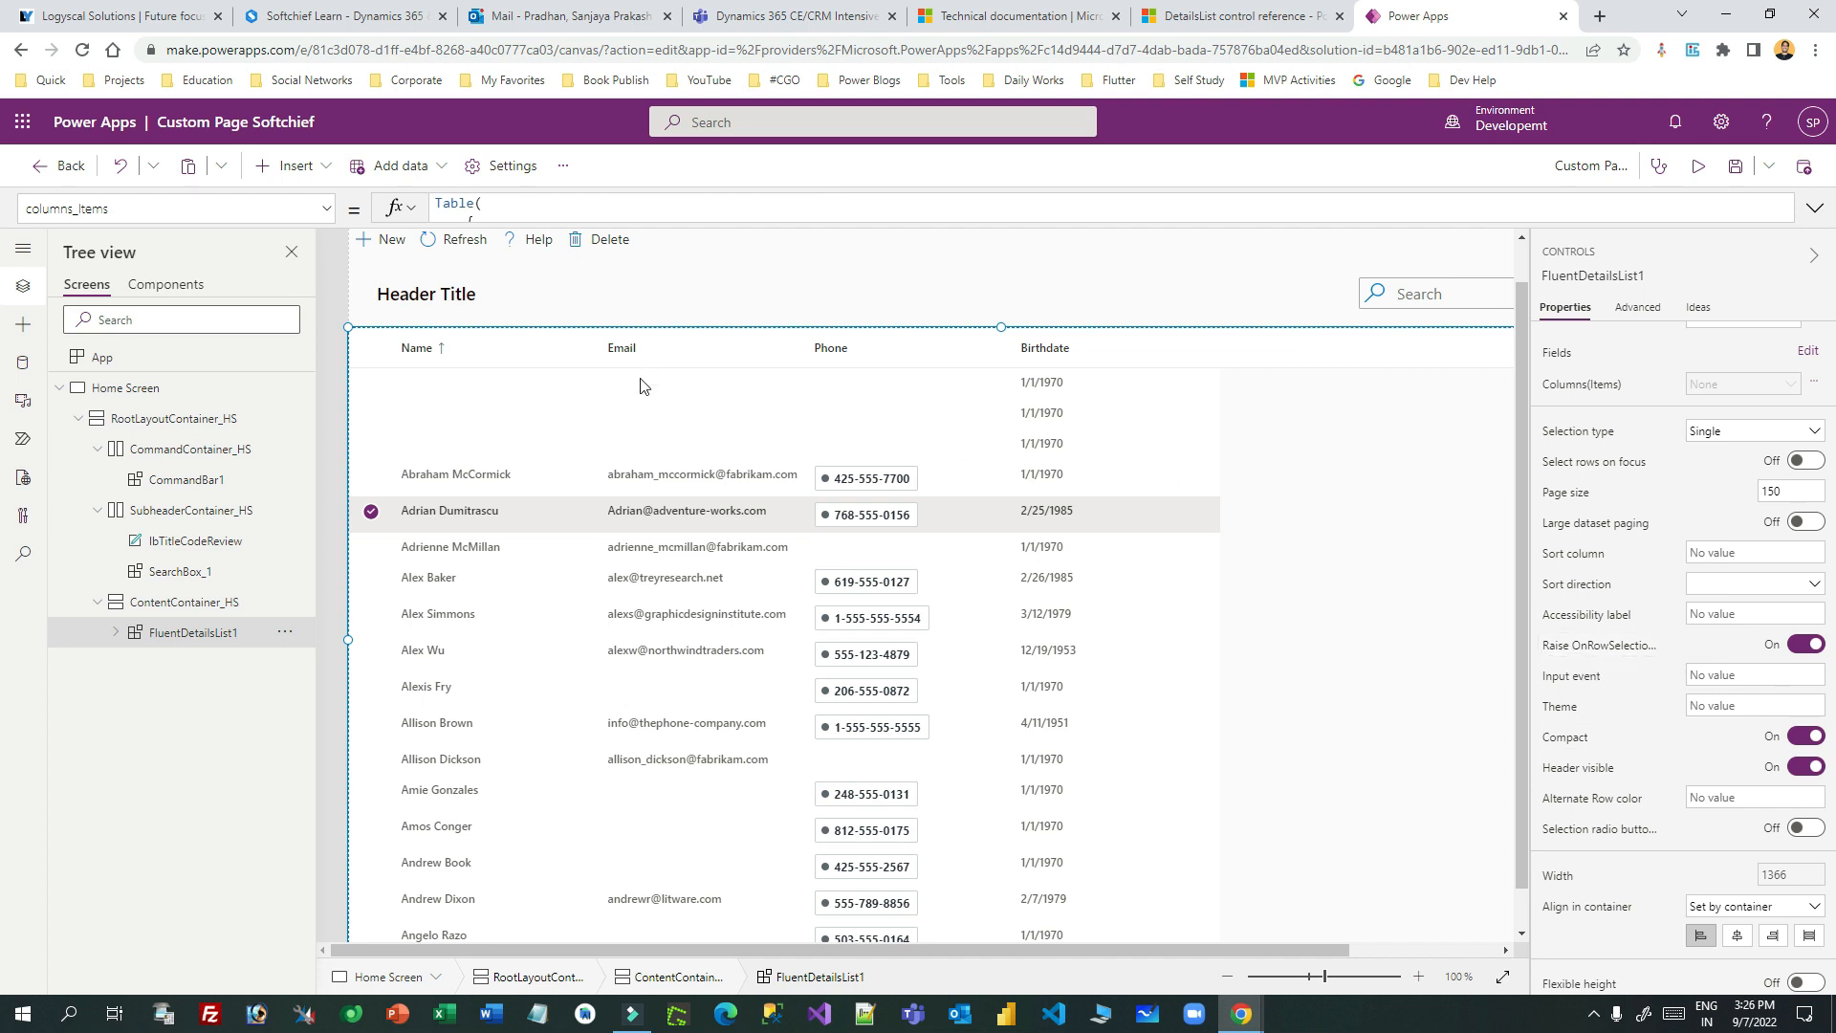
- Show the details table's OnSelect property in a taller formula editor
click(326, 209)
drag(335, 411, 336, 520)
click(114, 399)
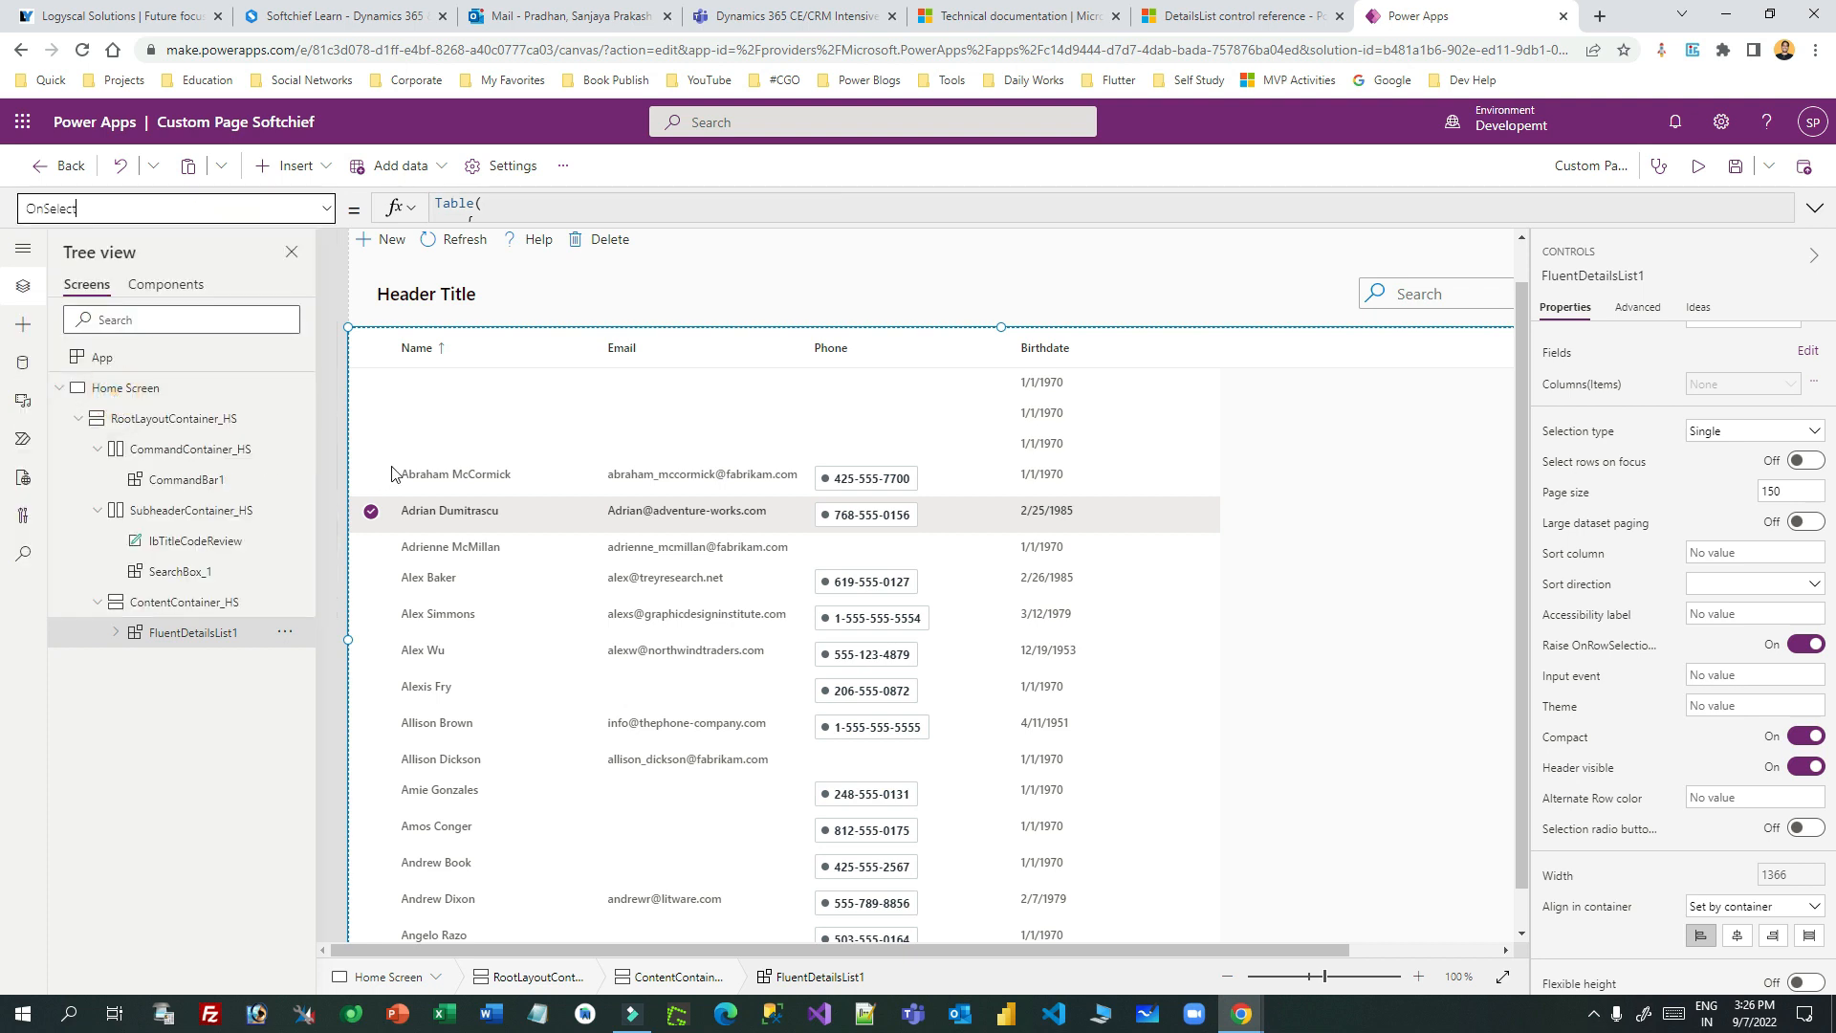
drag(620, 227, 607, 578)
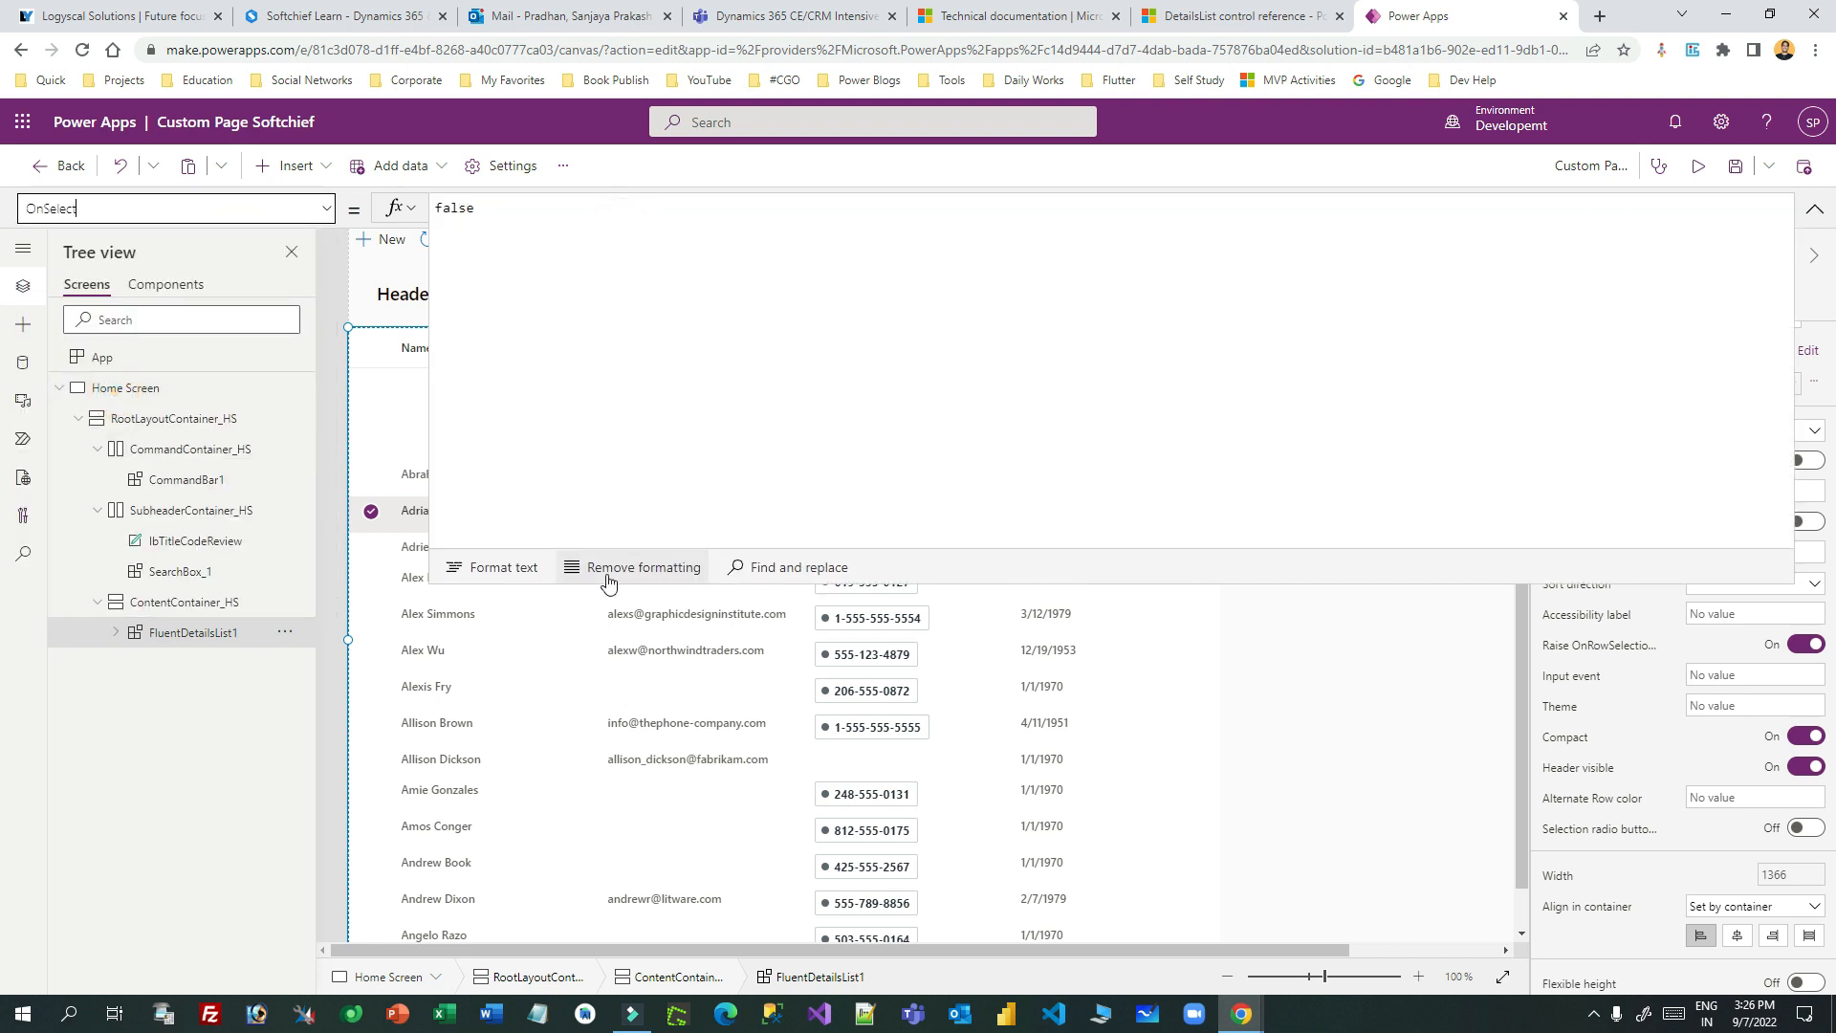
- Check OnChange in the docs, then select the table's existing false OnChange formula
click(1210, 19)
scroll(861, 445, down, 1)
scroll(726, 436, up, 1)
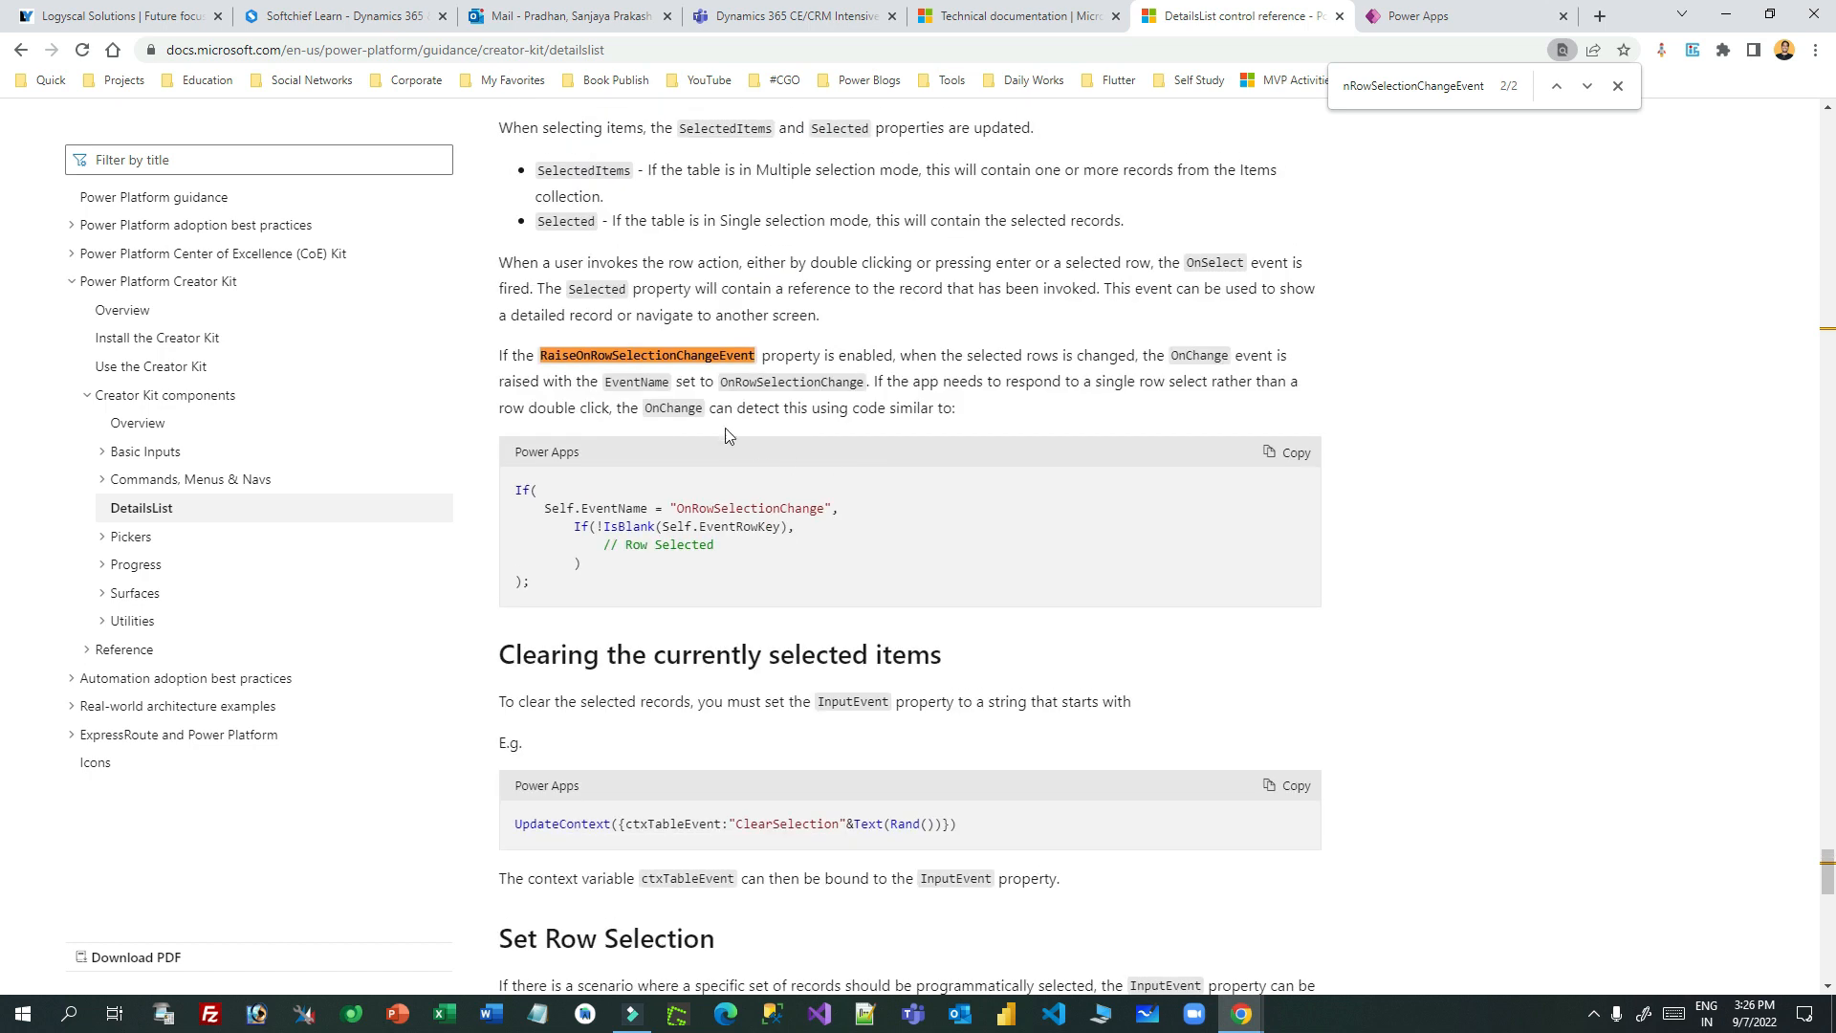
double_click(674, 409)
click(1406, 17)
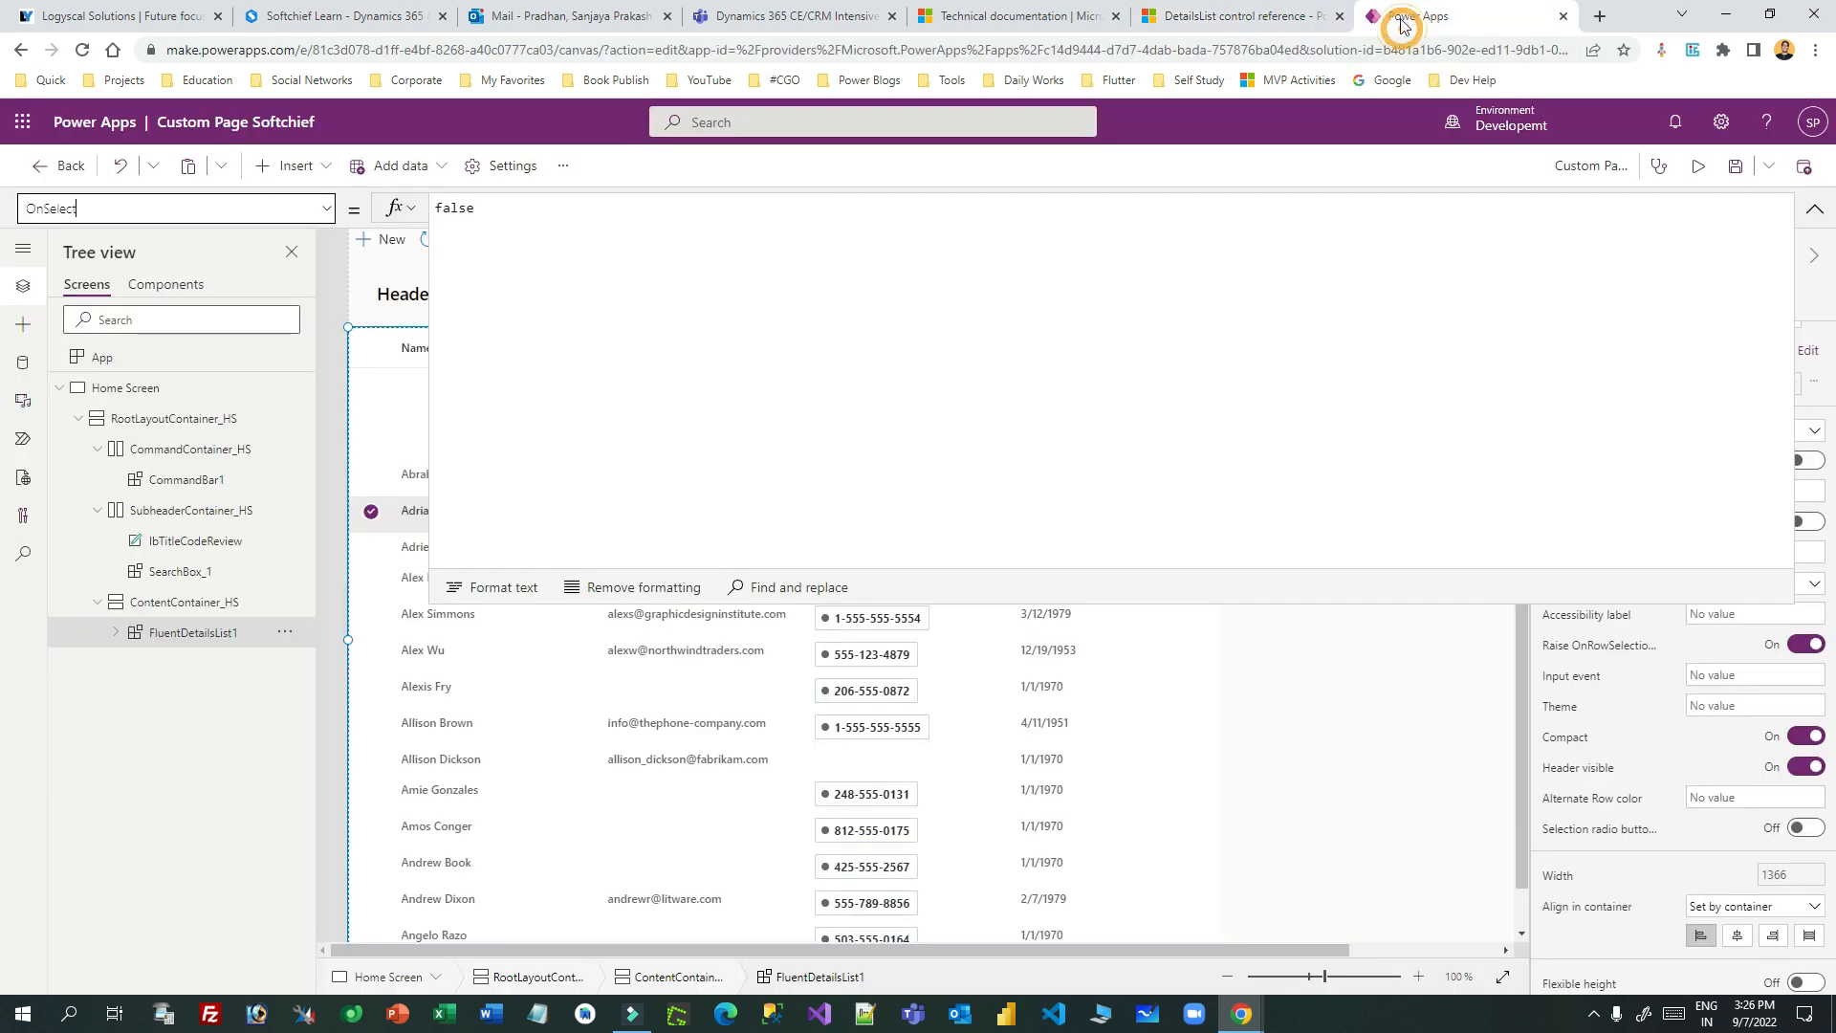
click(326, 216)
click(134, 369)
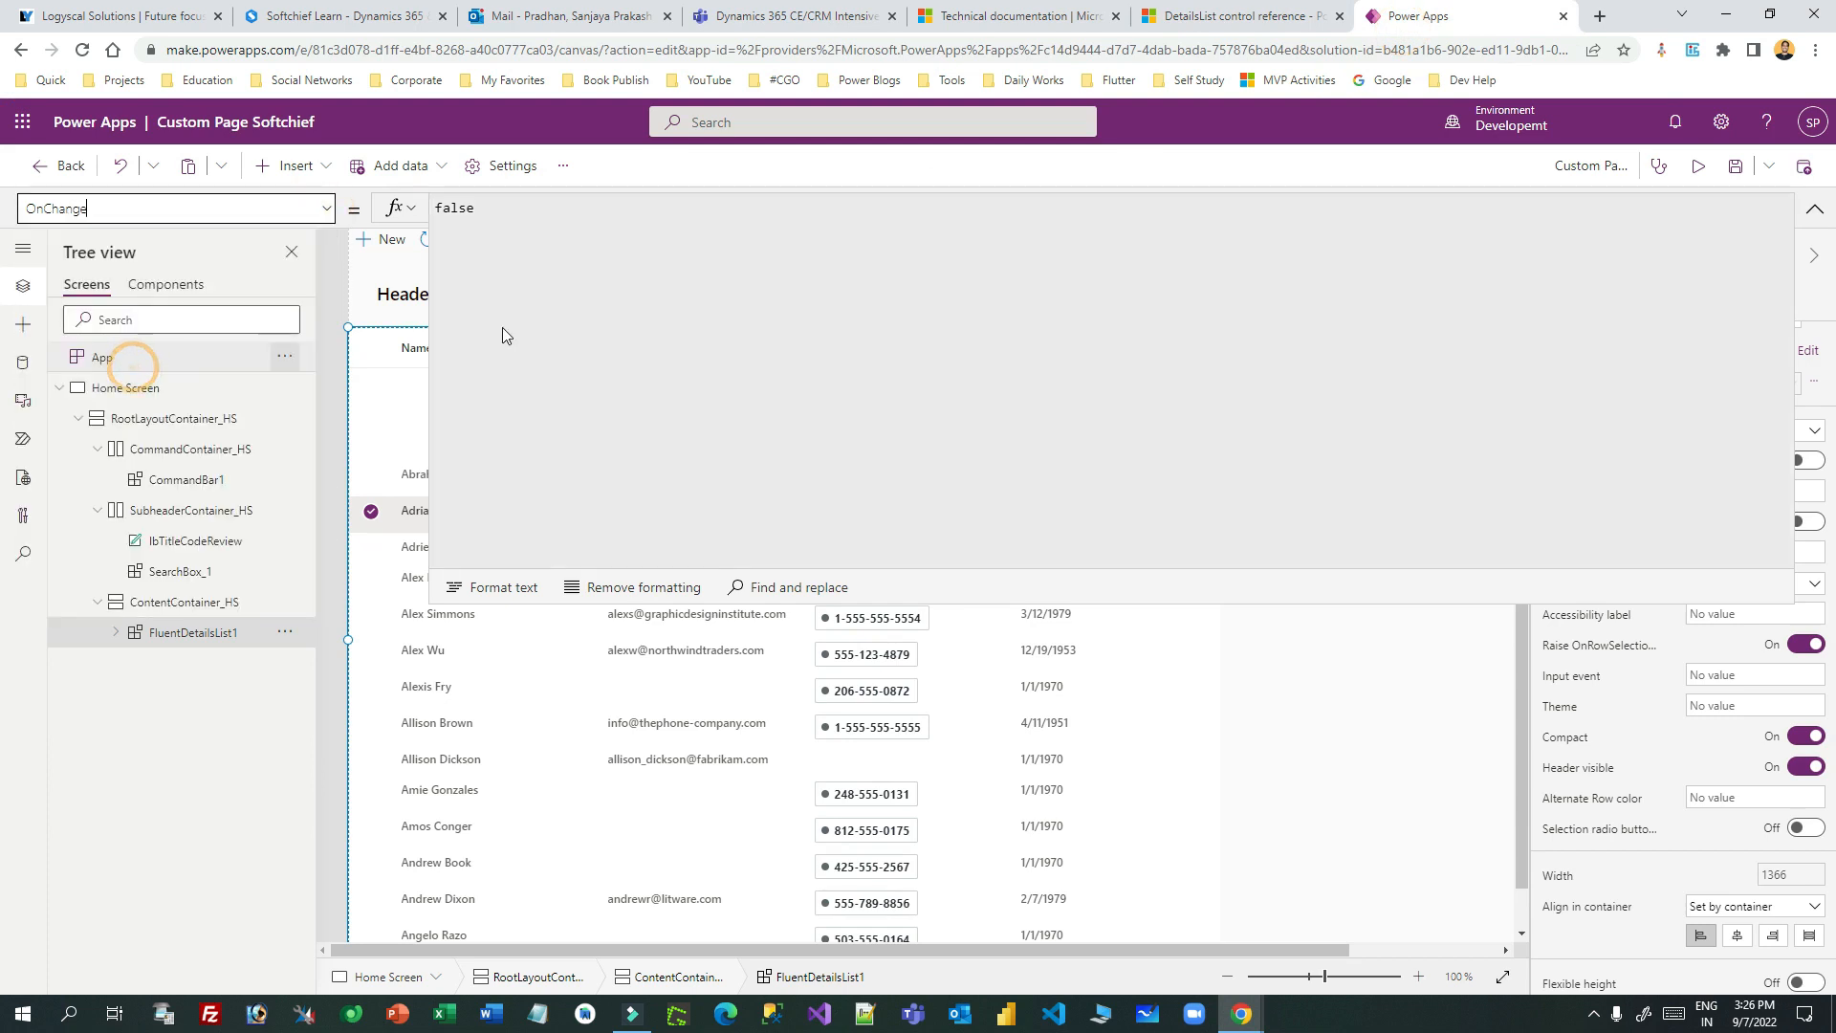
click(516, 287)
key(ctrl+a)
- Paste the row-selection If code and delete its inner IsBlank If block
key(ctrl+v)
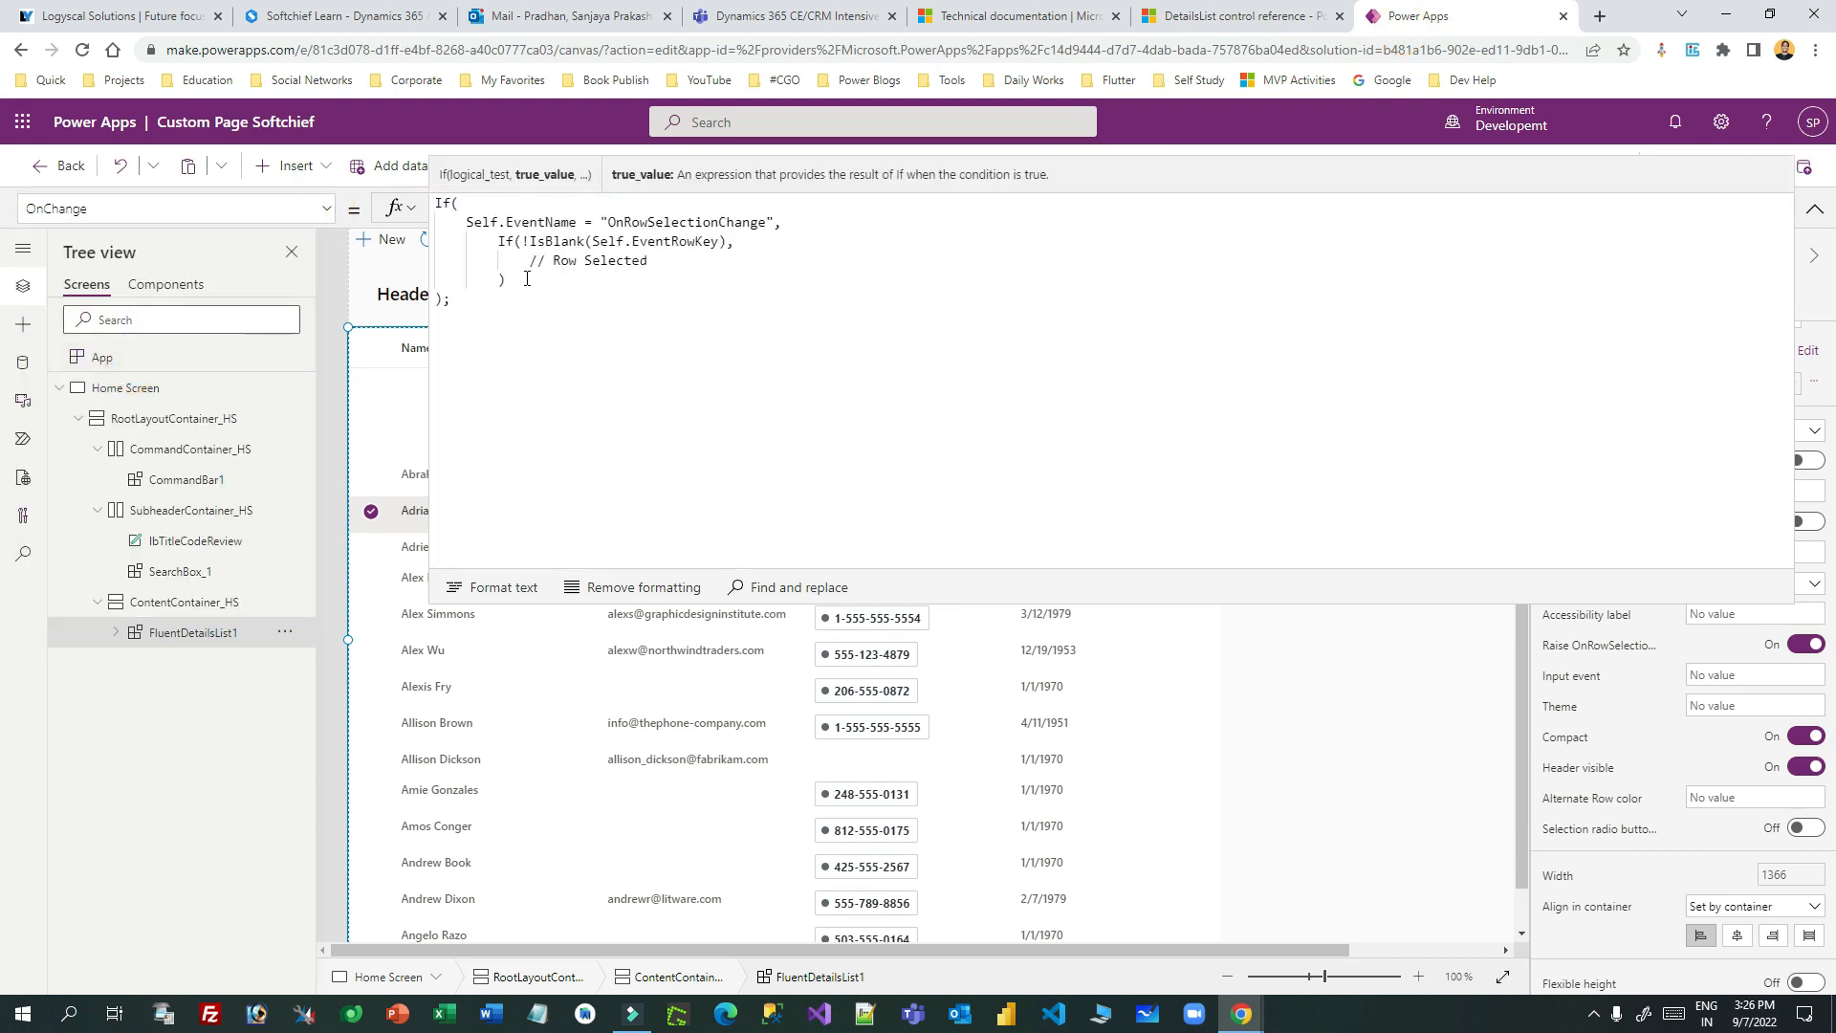
click(545, 222)
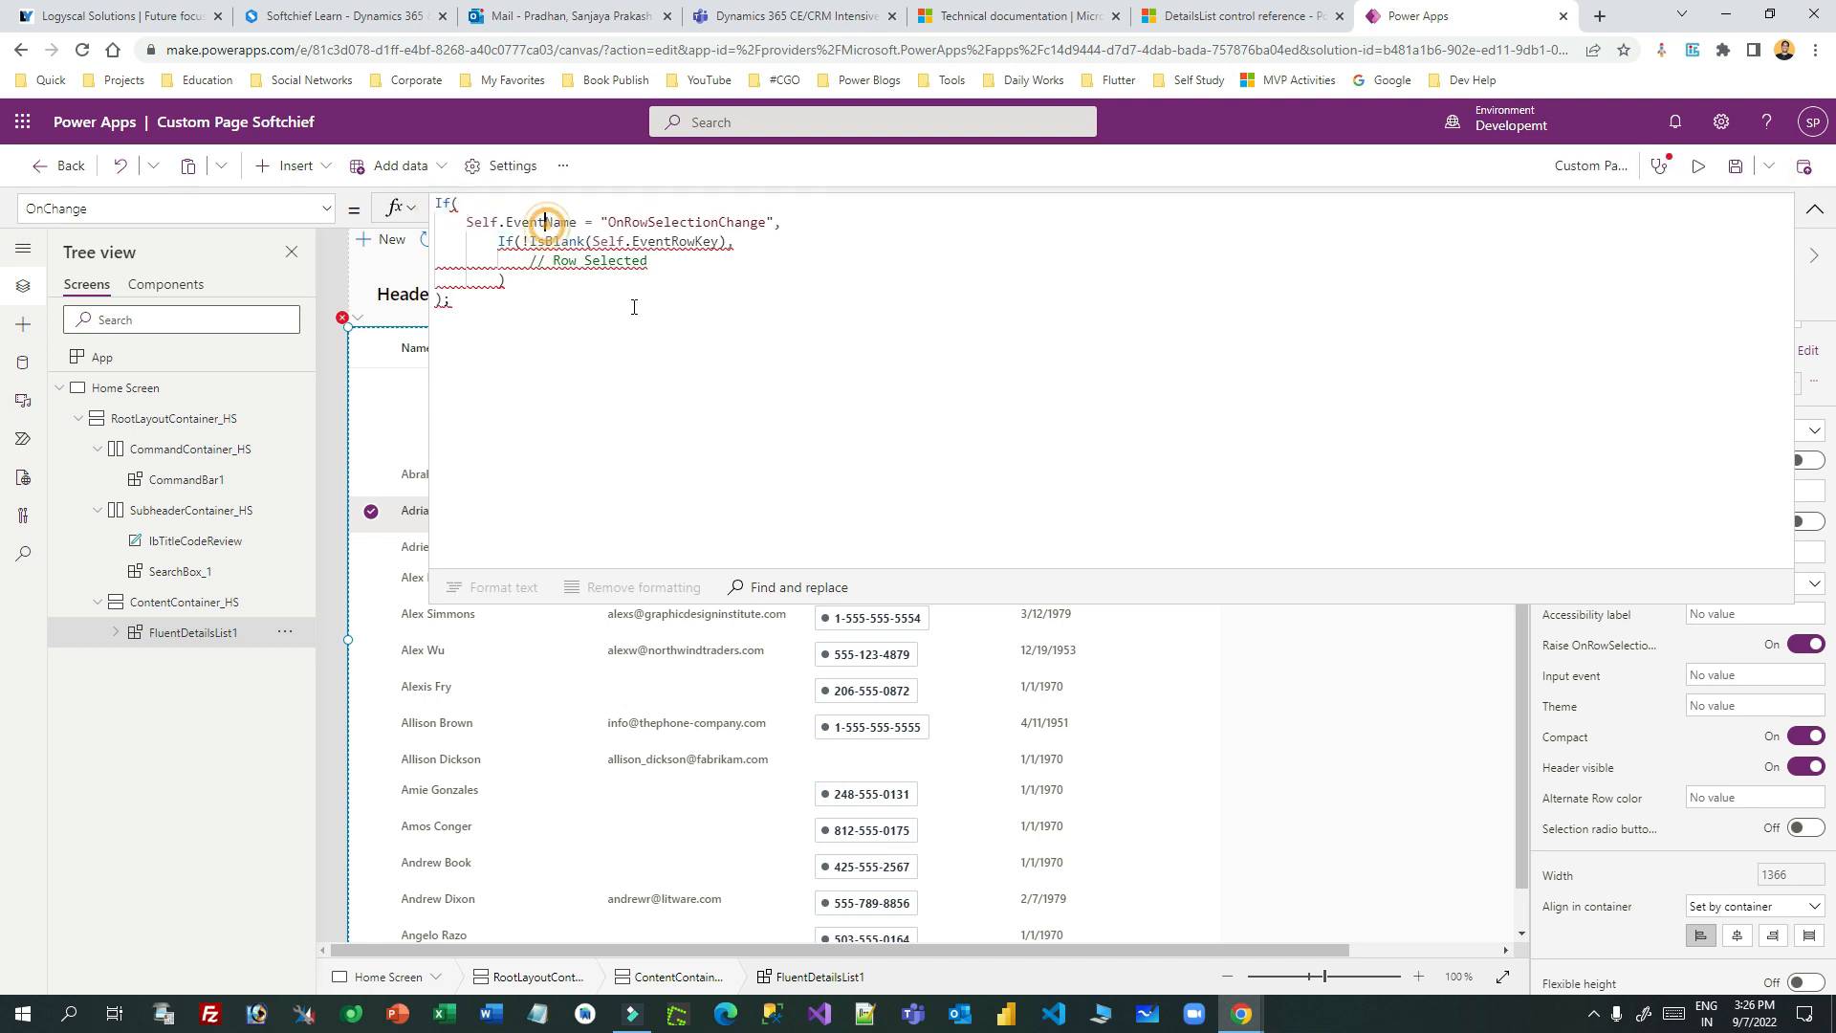
double_click(690, 220)
drag(523, 280, 497, 243)
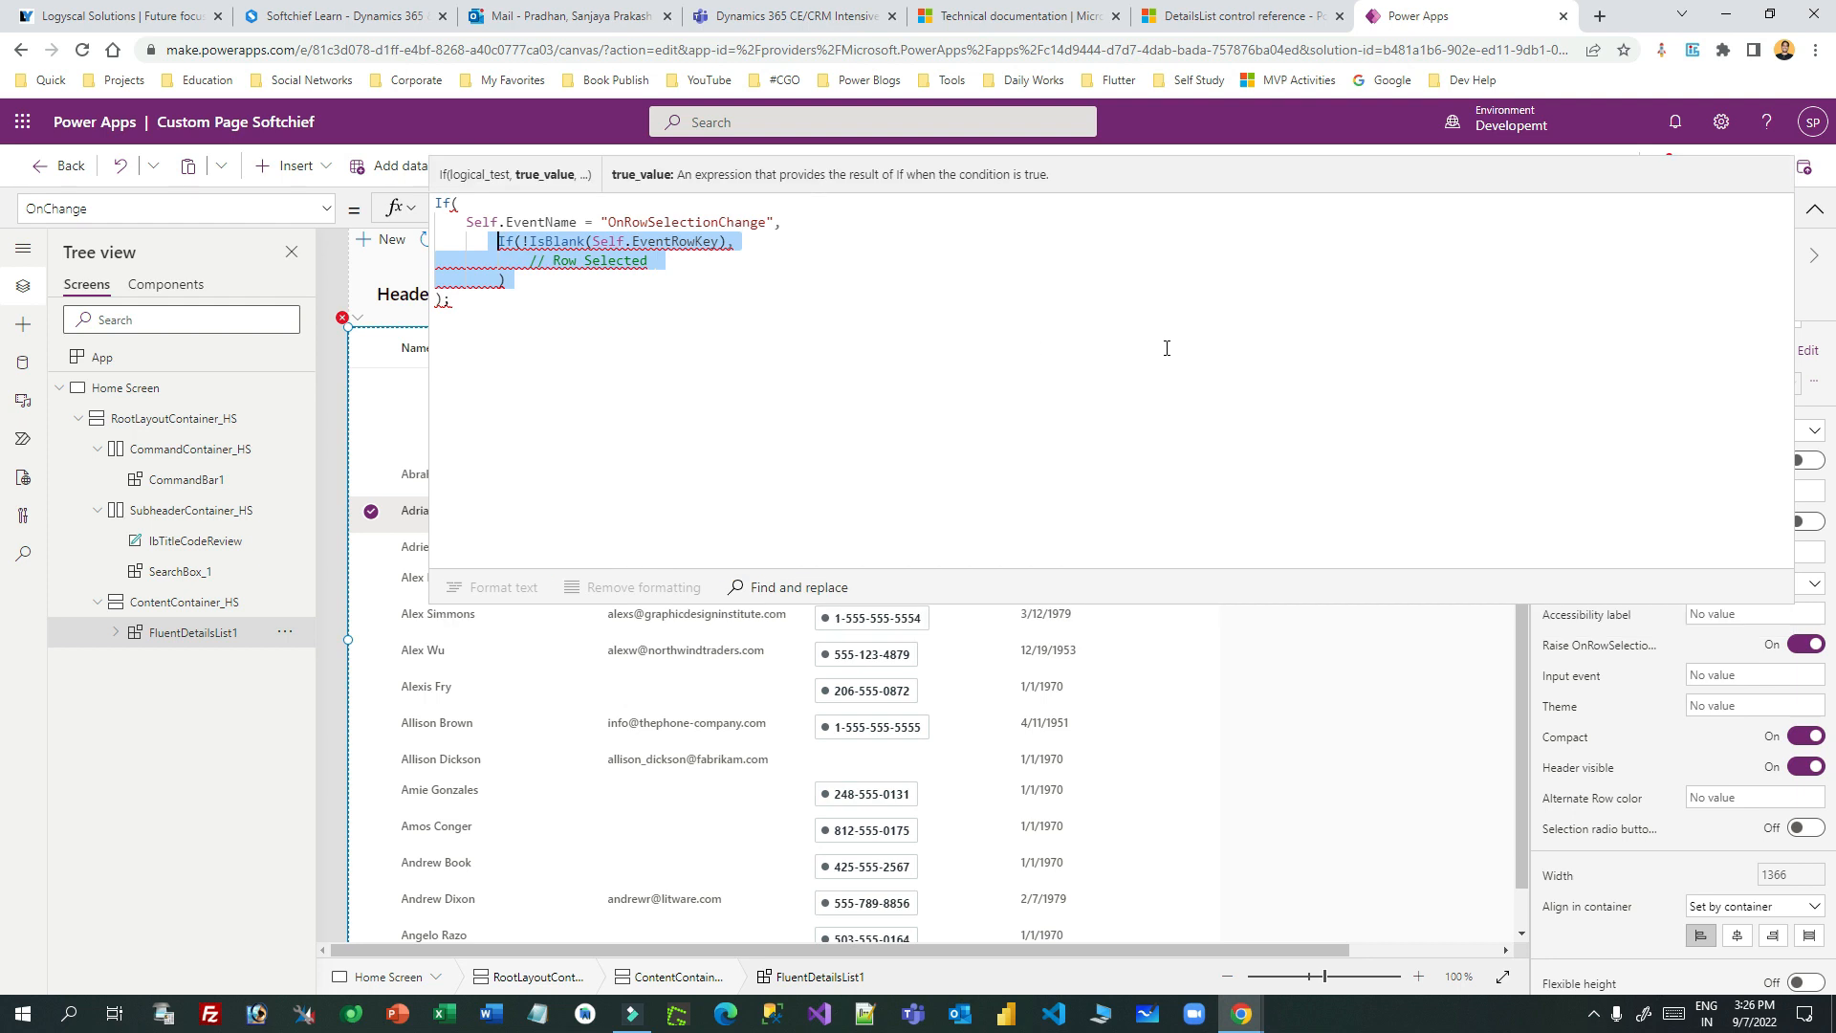
key(BackSpace)
- Insert Set(SelectedRecord, Self) inside the OnRowSelectionChange check
text(Set)
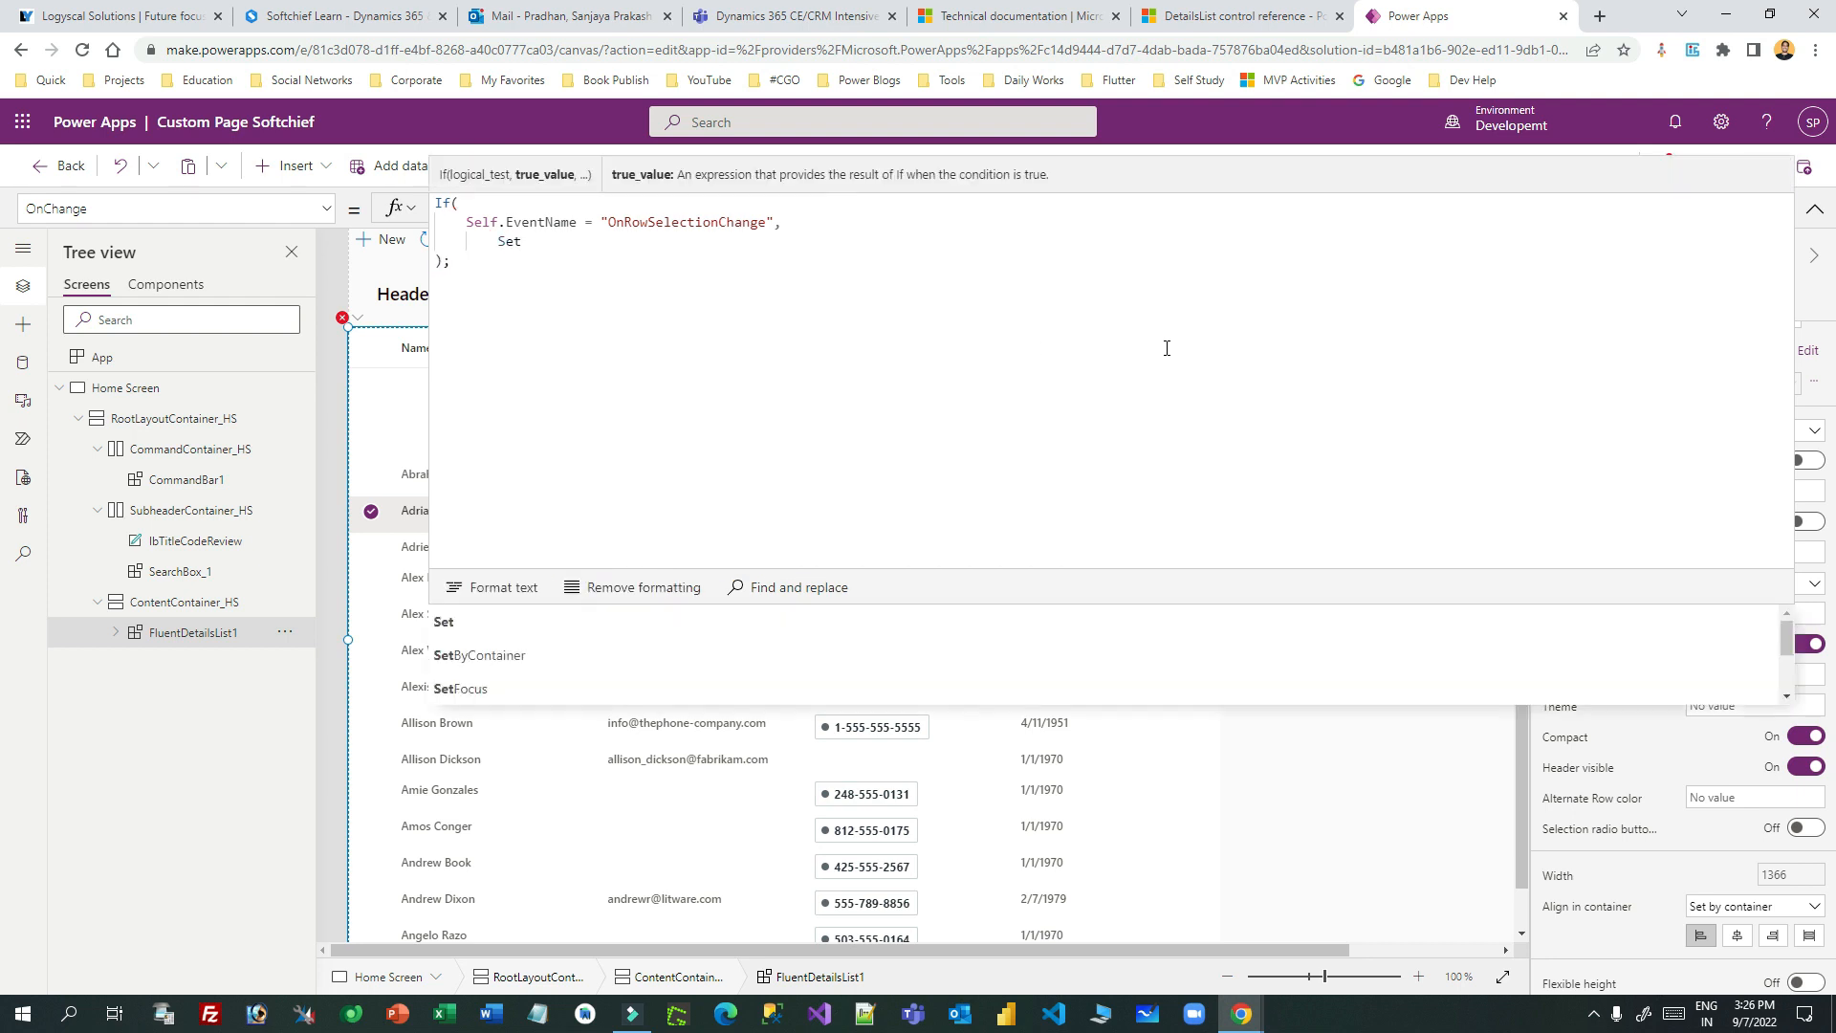
text(()
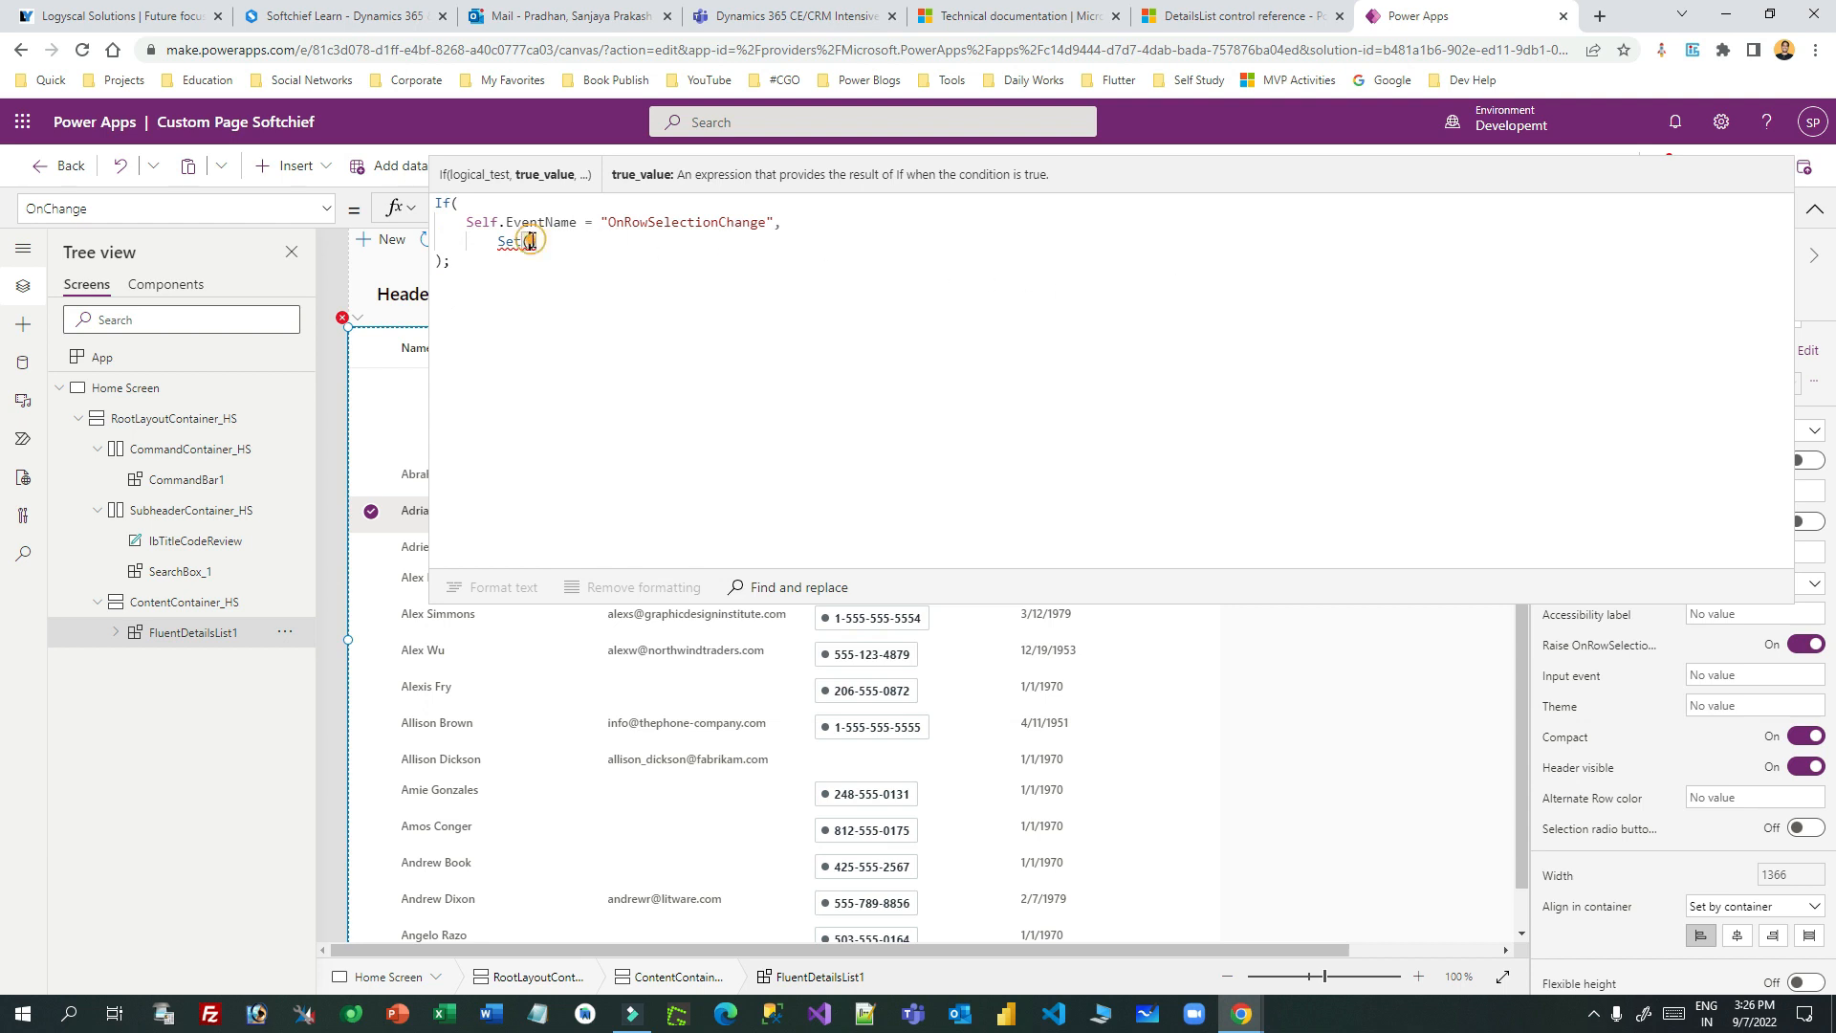
text(Record)
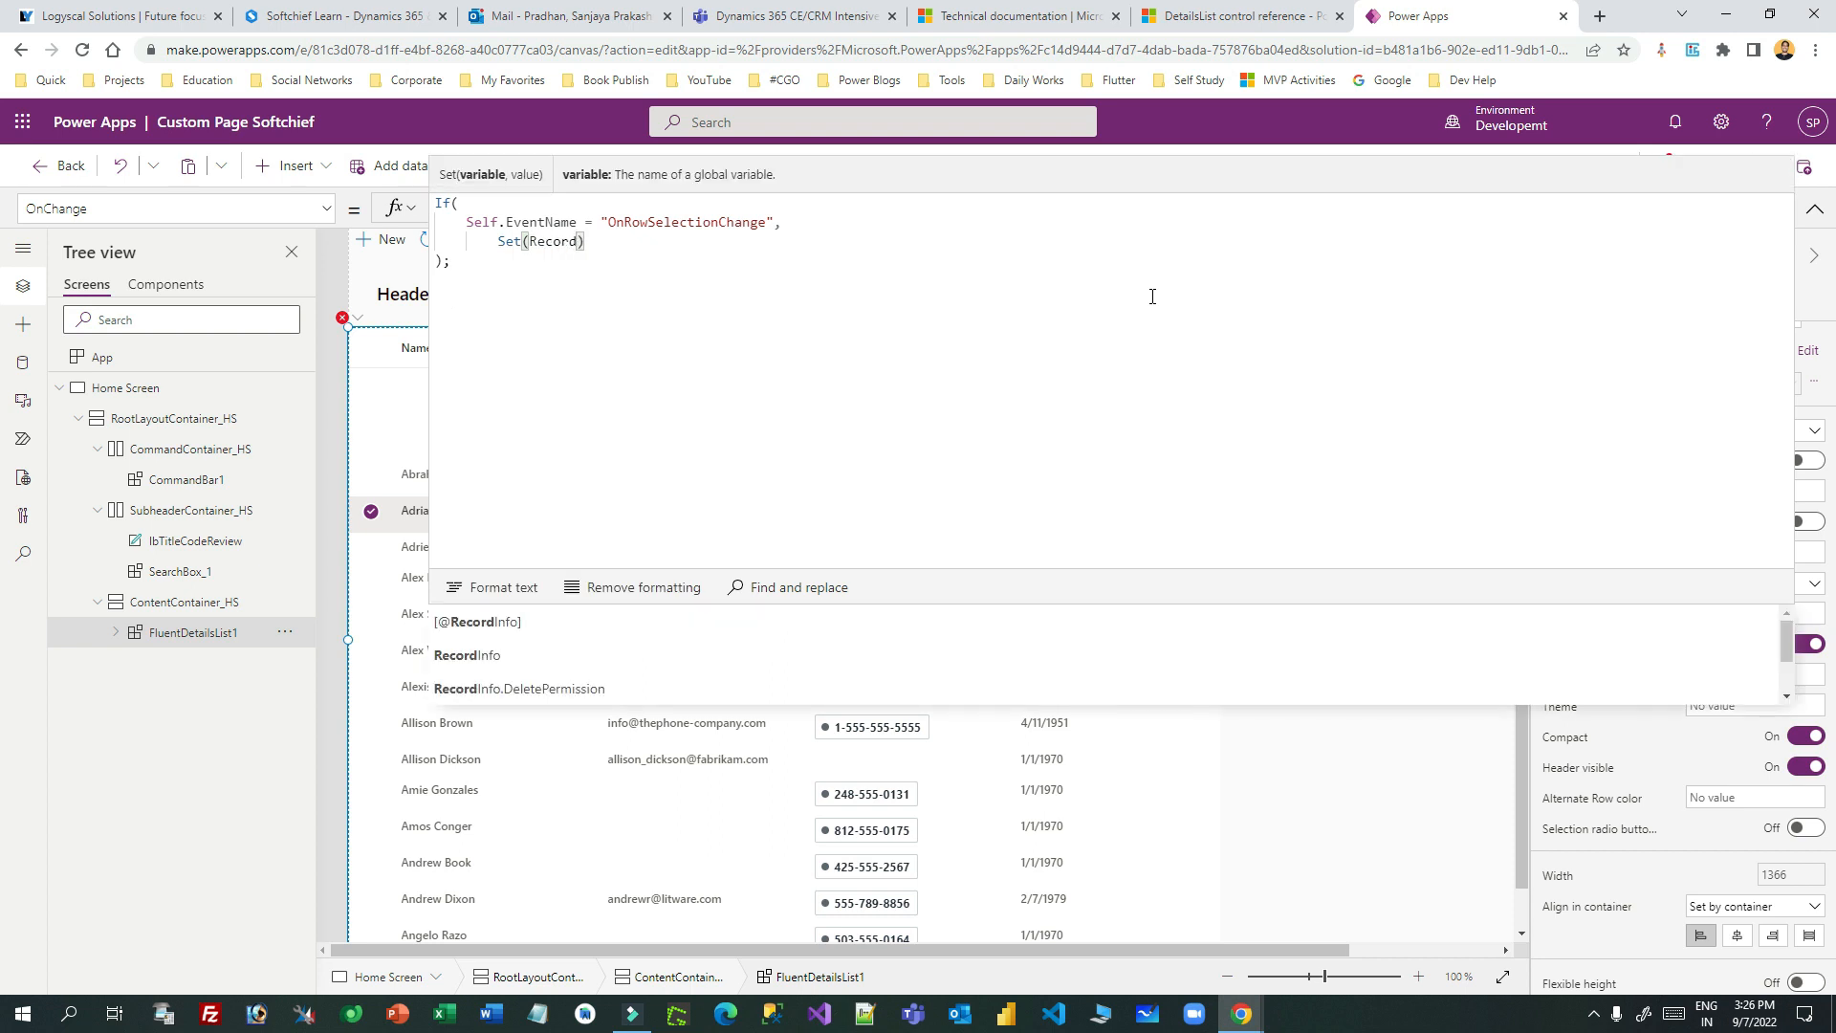
key(BackSpace)
key(BackSpace)
key(BackSpace)
key(BackSpace)
key(BackSpace)
key(BackSpace)
text(Selec)
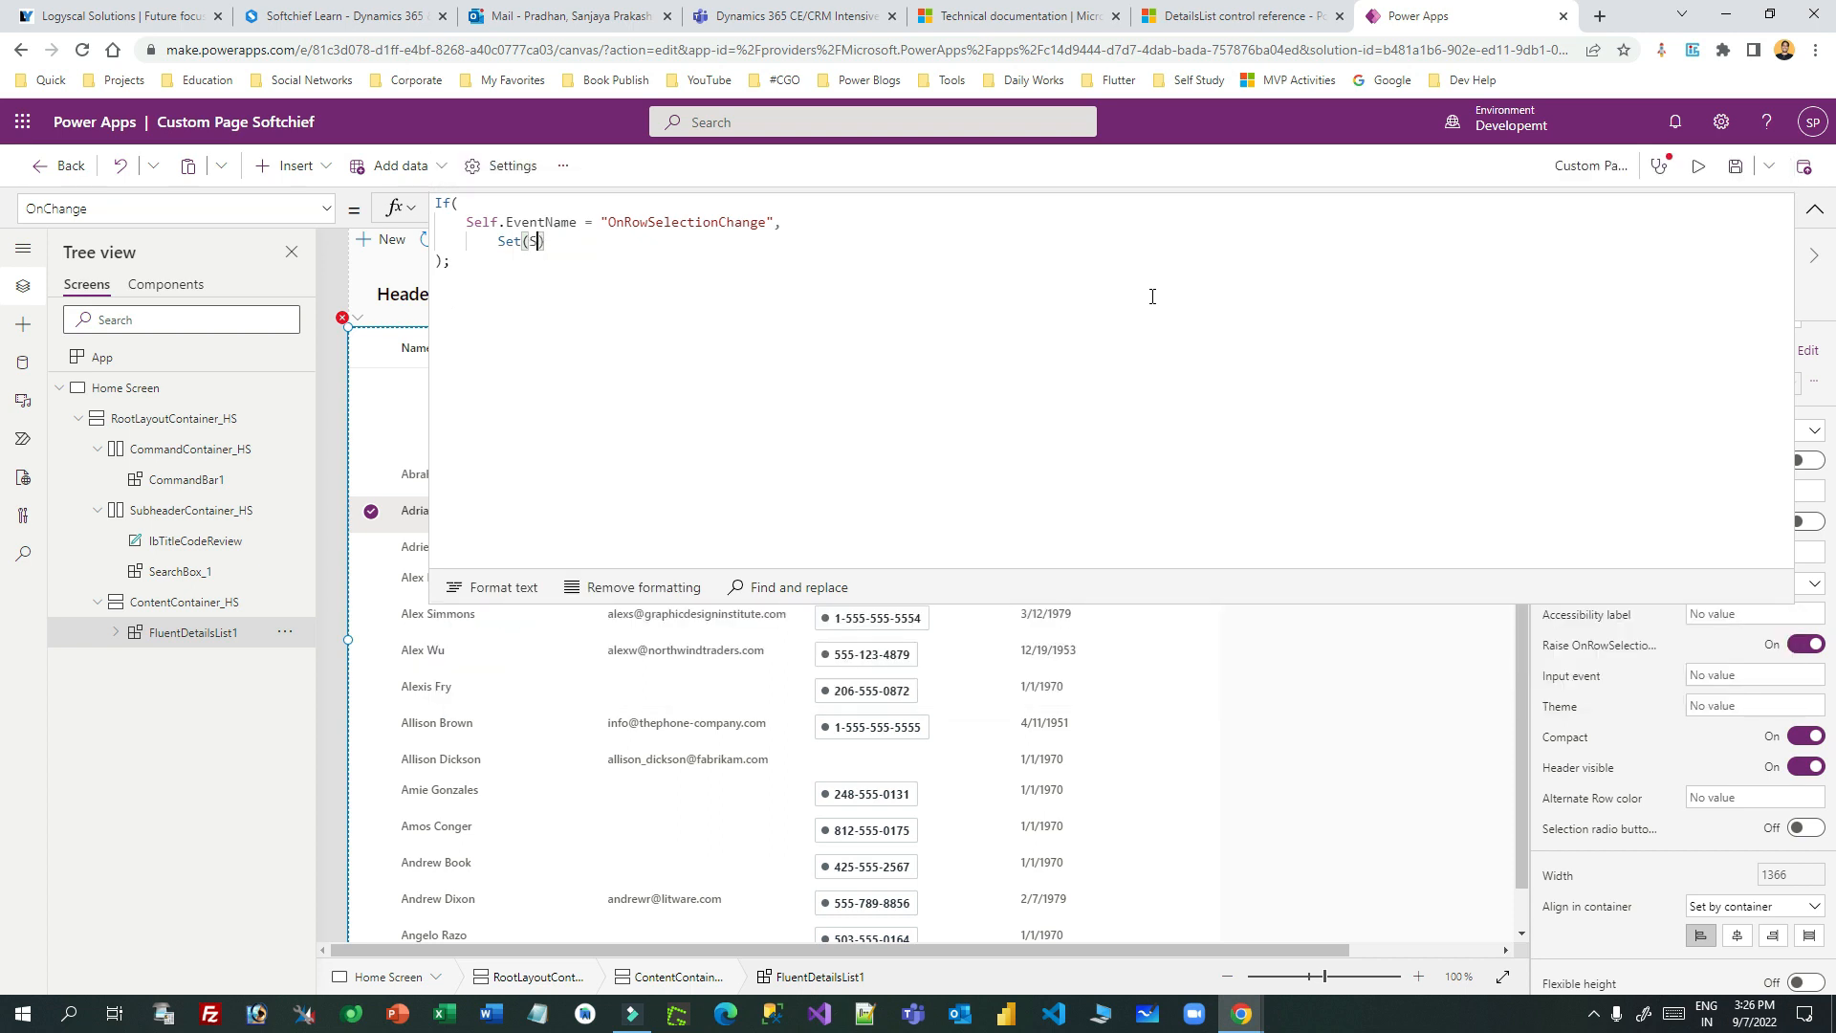
text(tedRecord,)
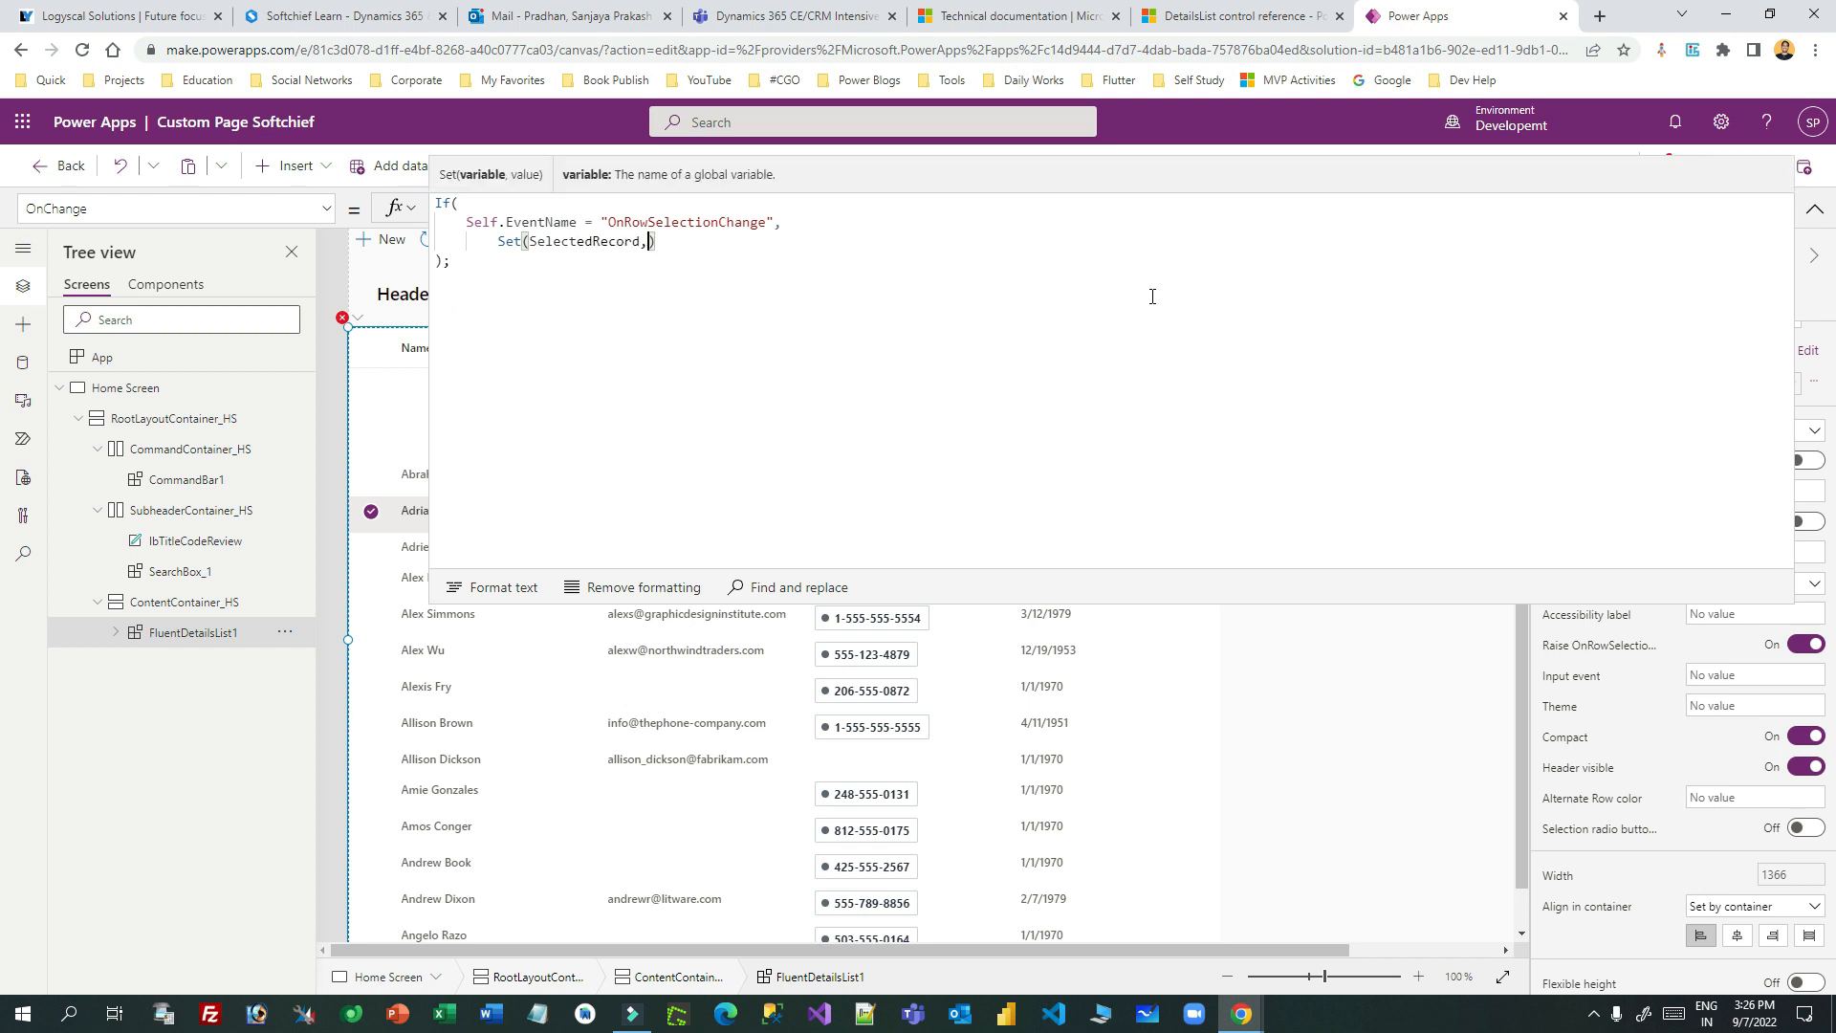
double_click(488, 222)
click(652, 242)
key(ctrl+v)
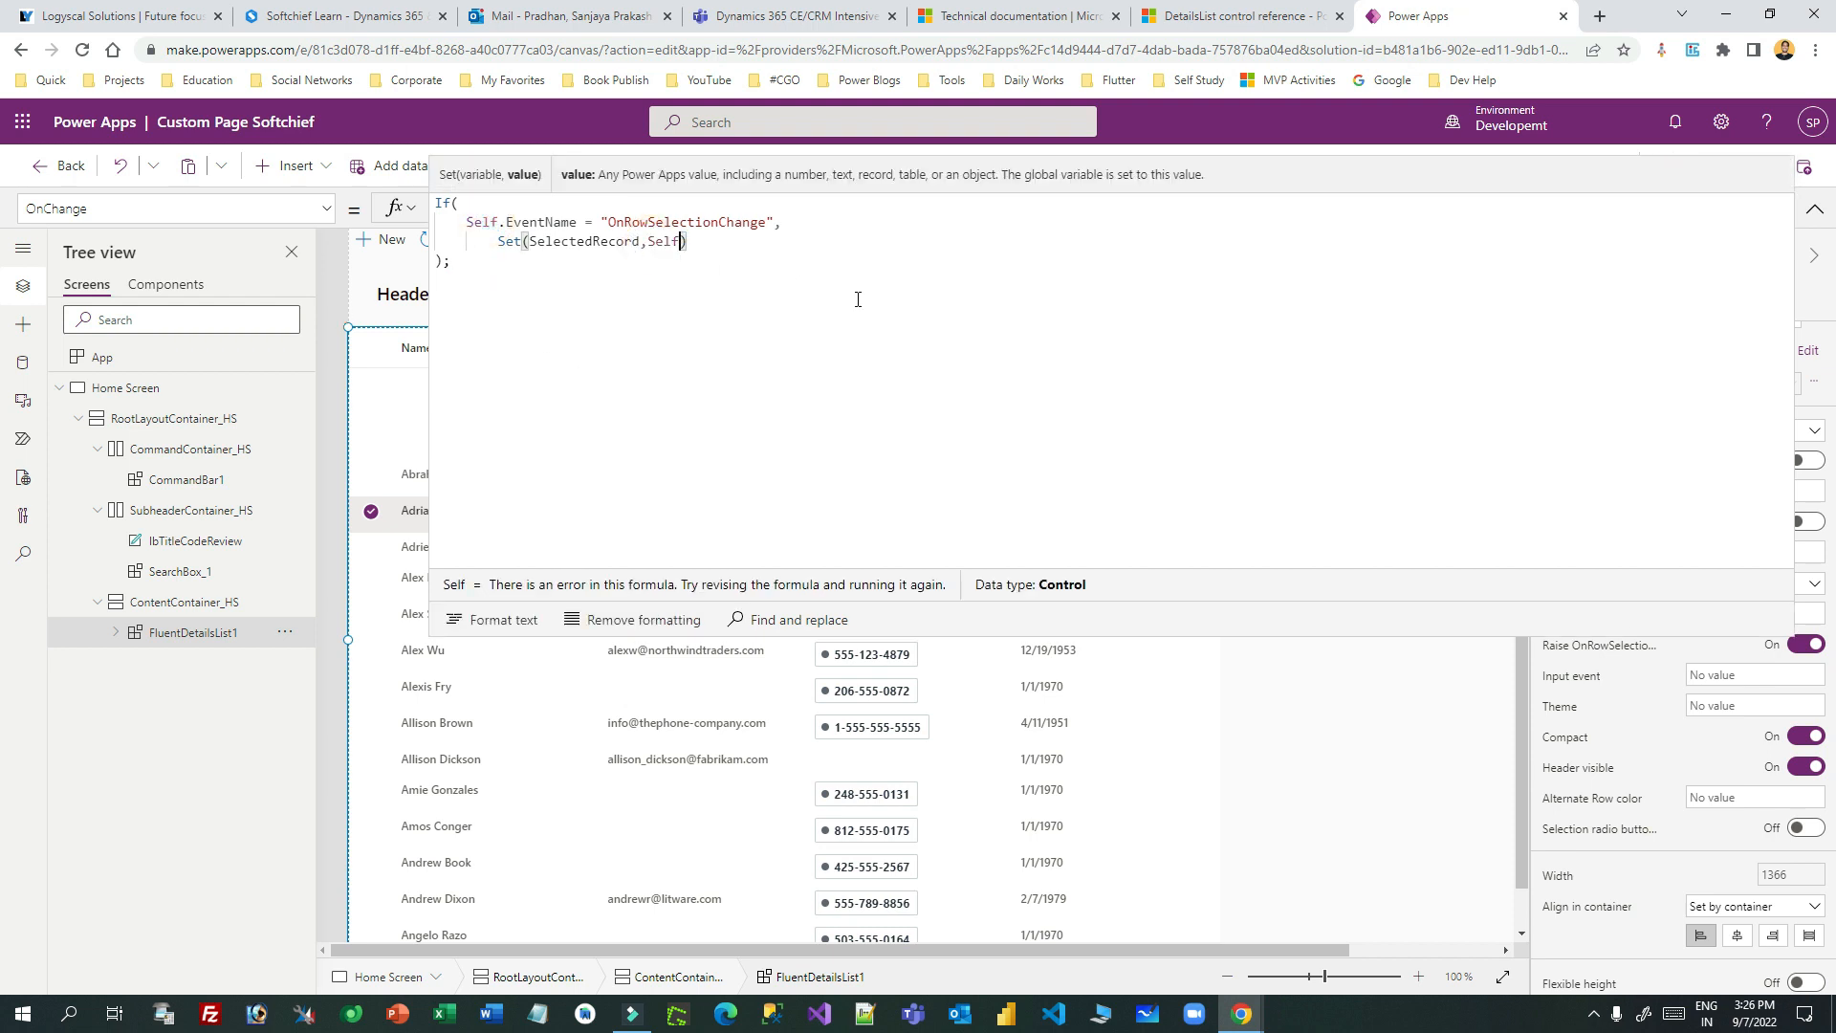
key(ctrl+a)
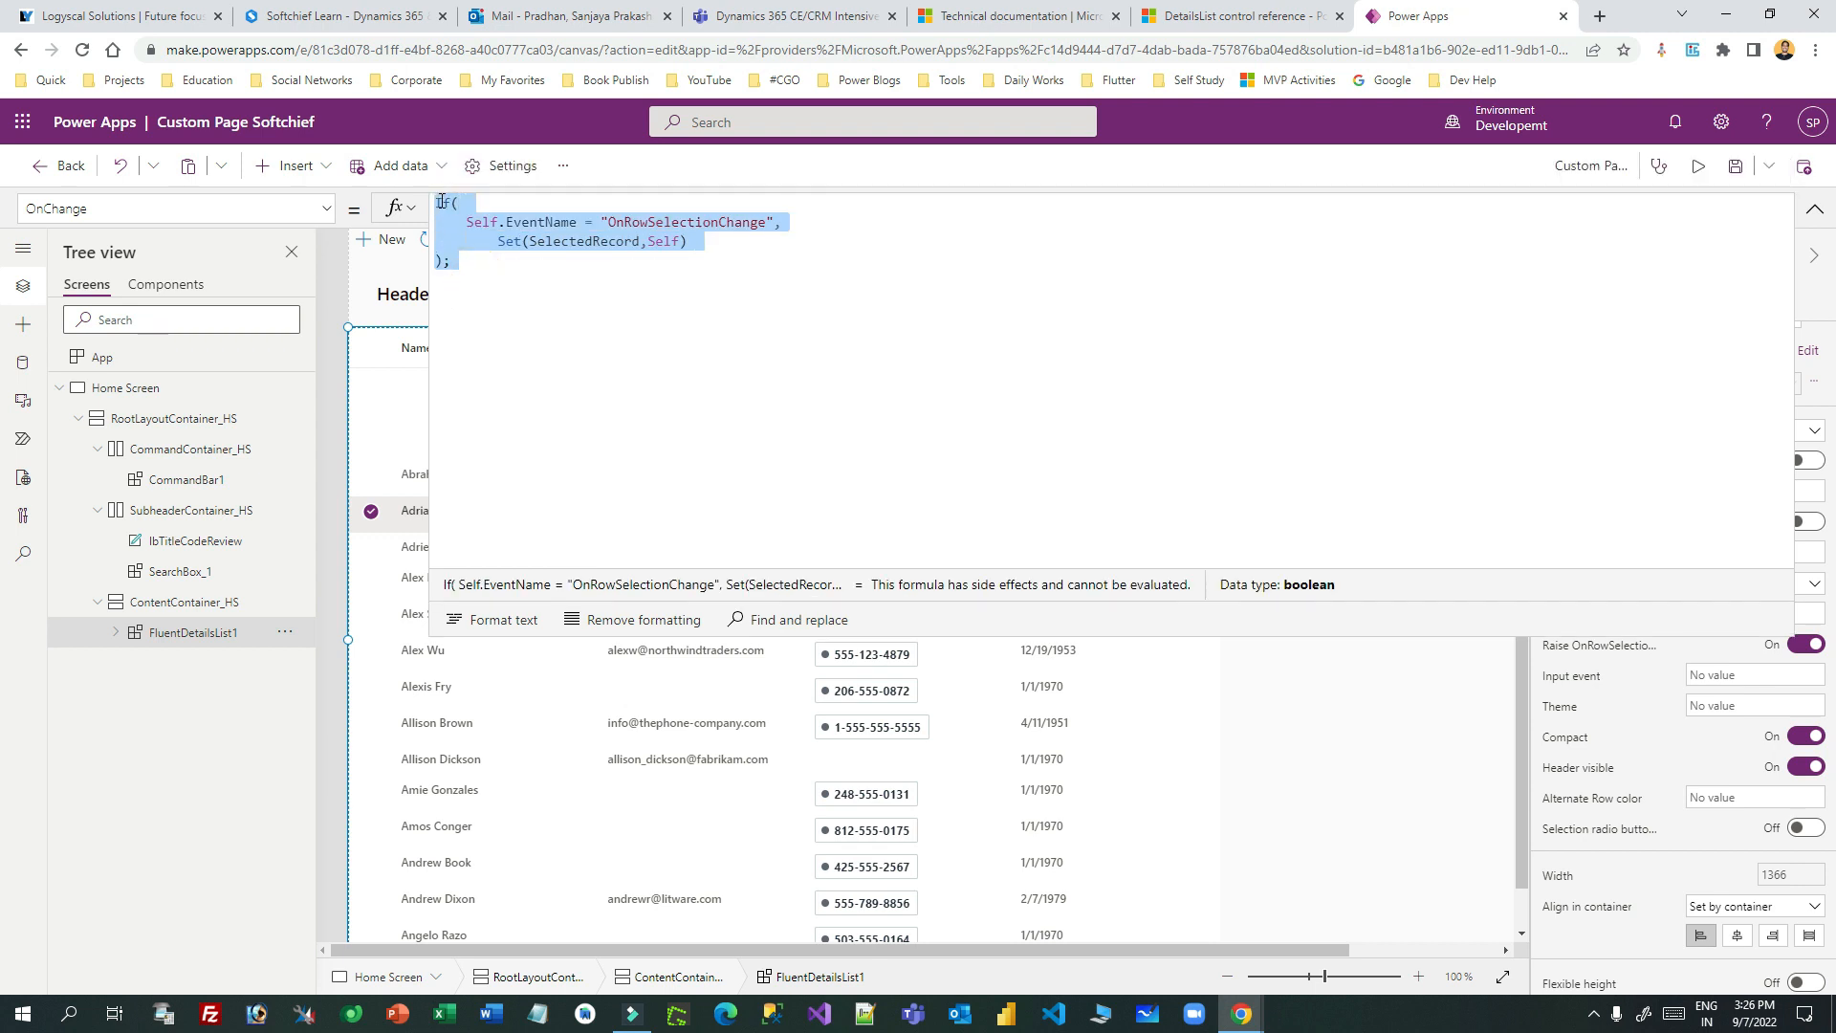
double_click(577, 242)
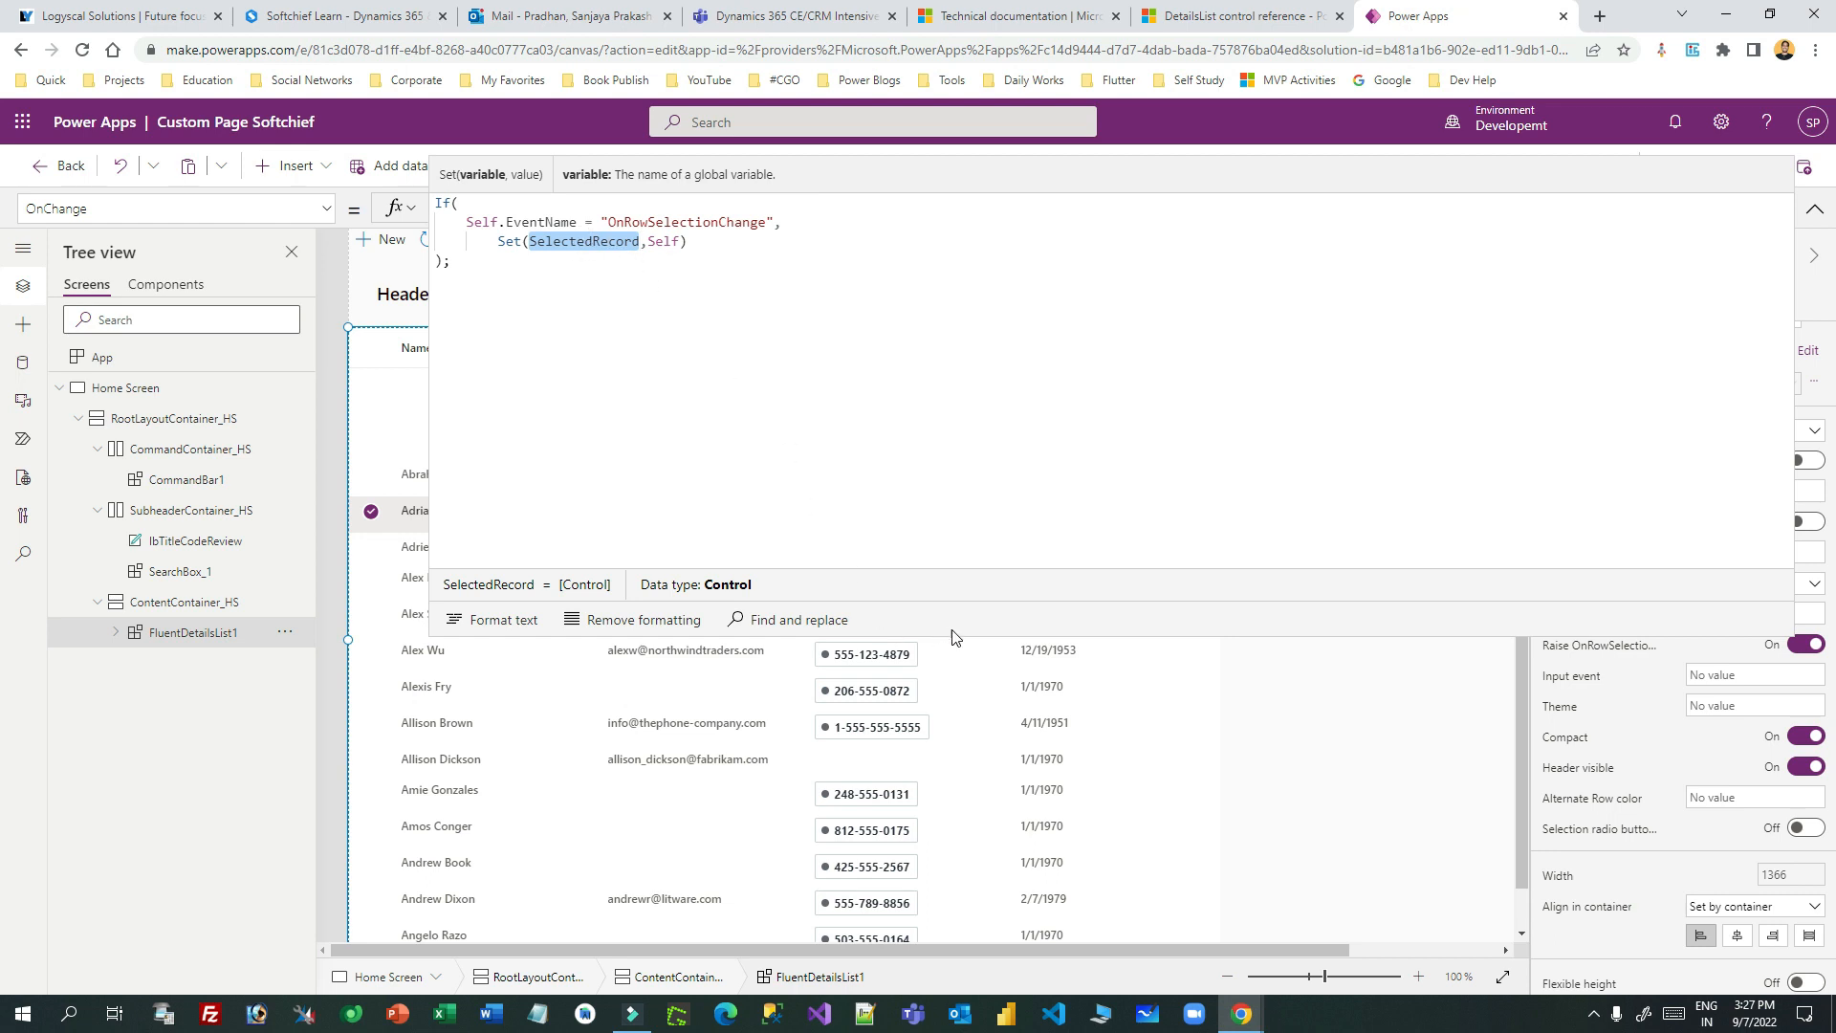
drag(959, 636, 971, 185)
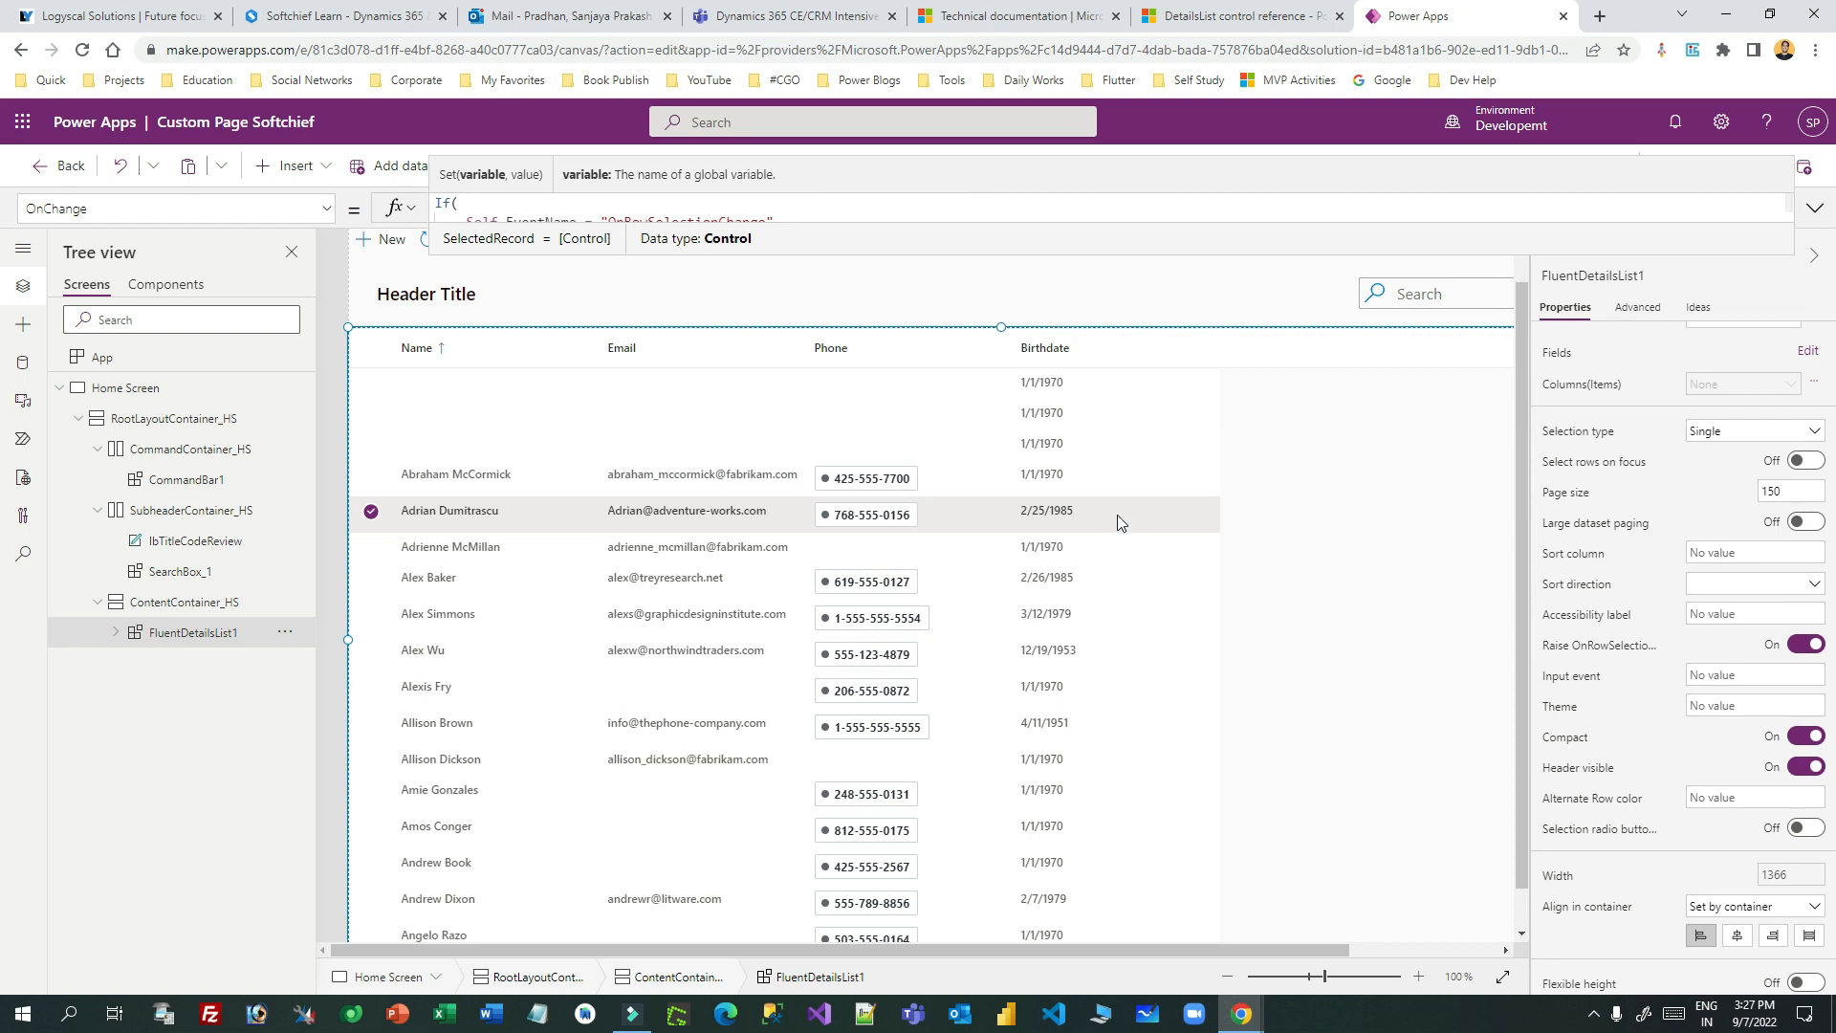
- Read CommandBar1's Items table of New, Refresh, Help and Delete, then return to the DetailsList docs
drag(1522, 491, 1523, 439)
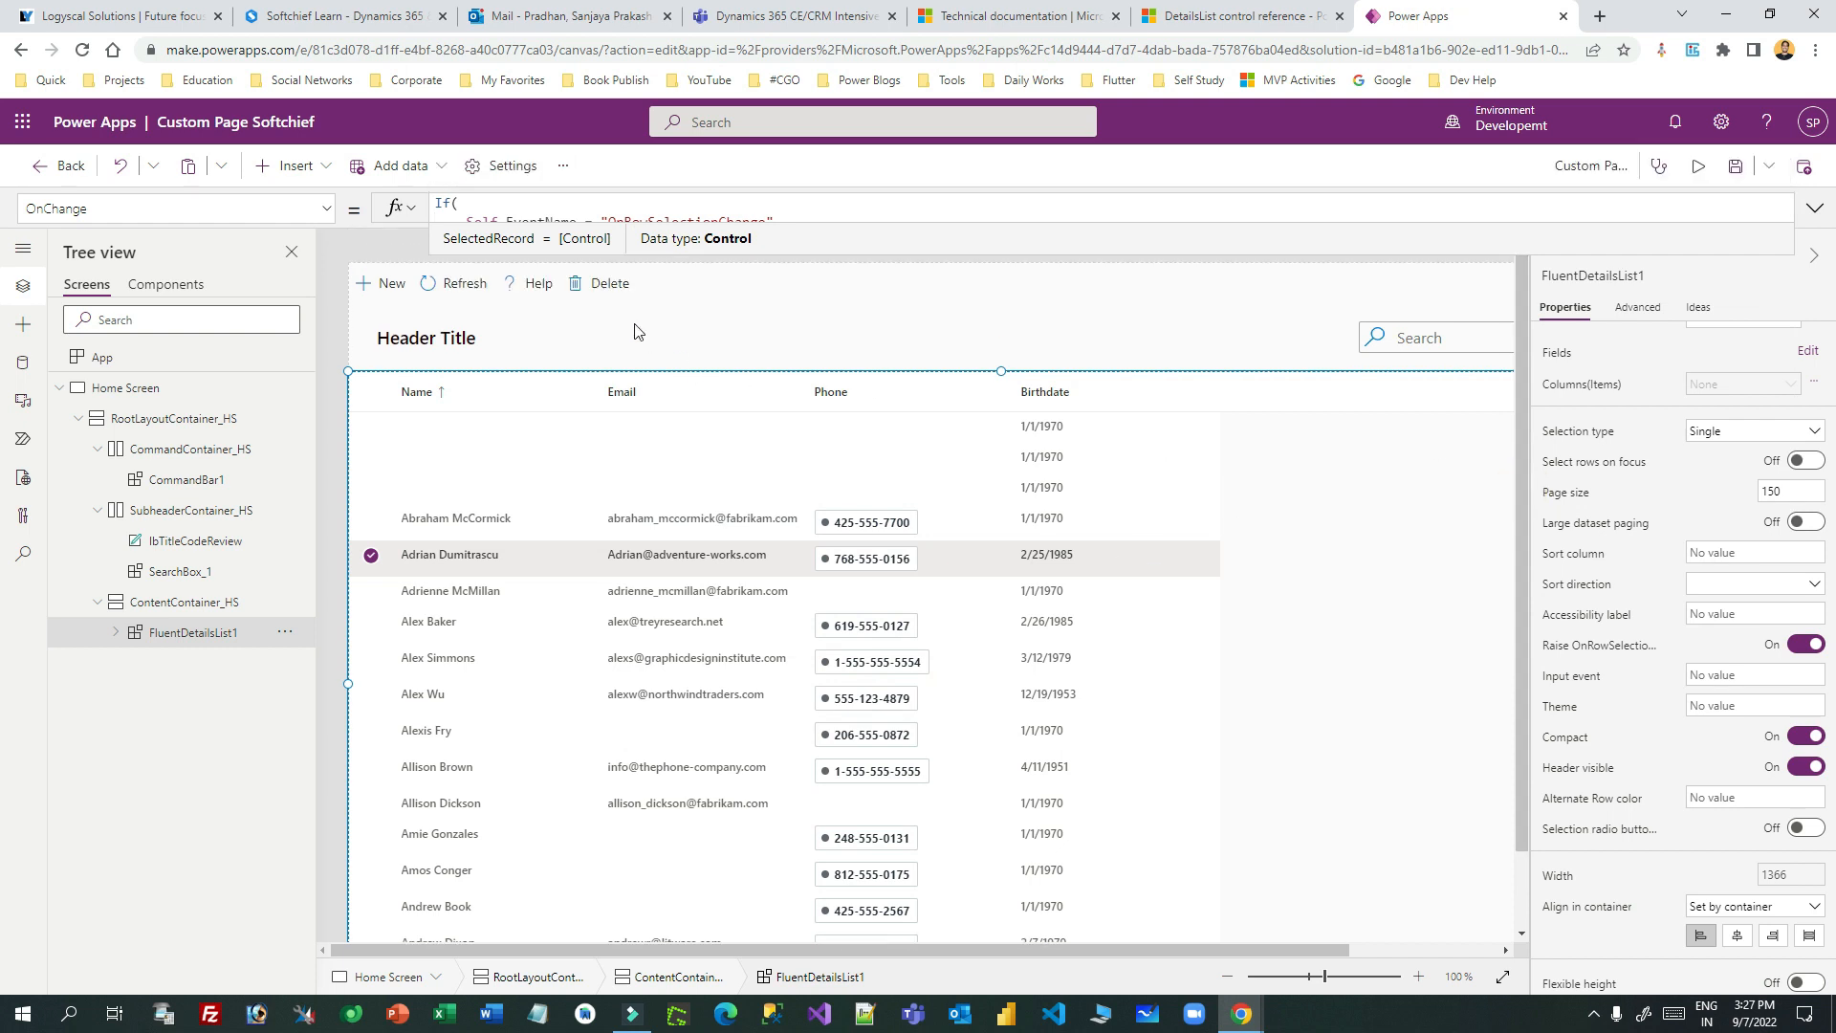
click(610, 286)
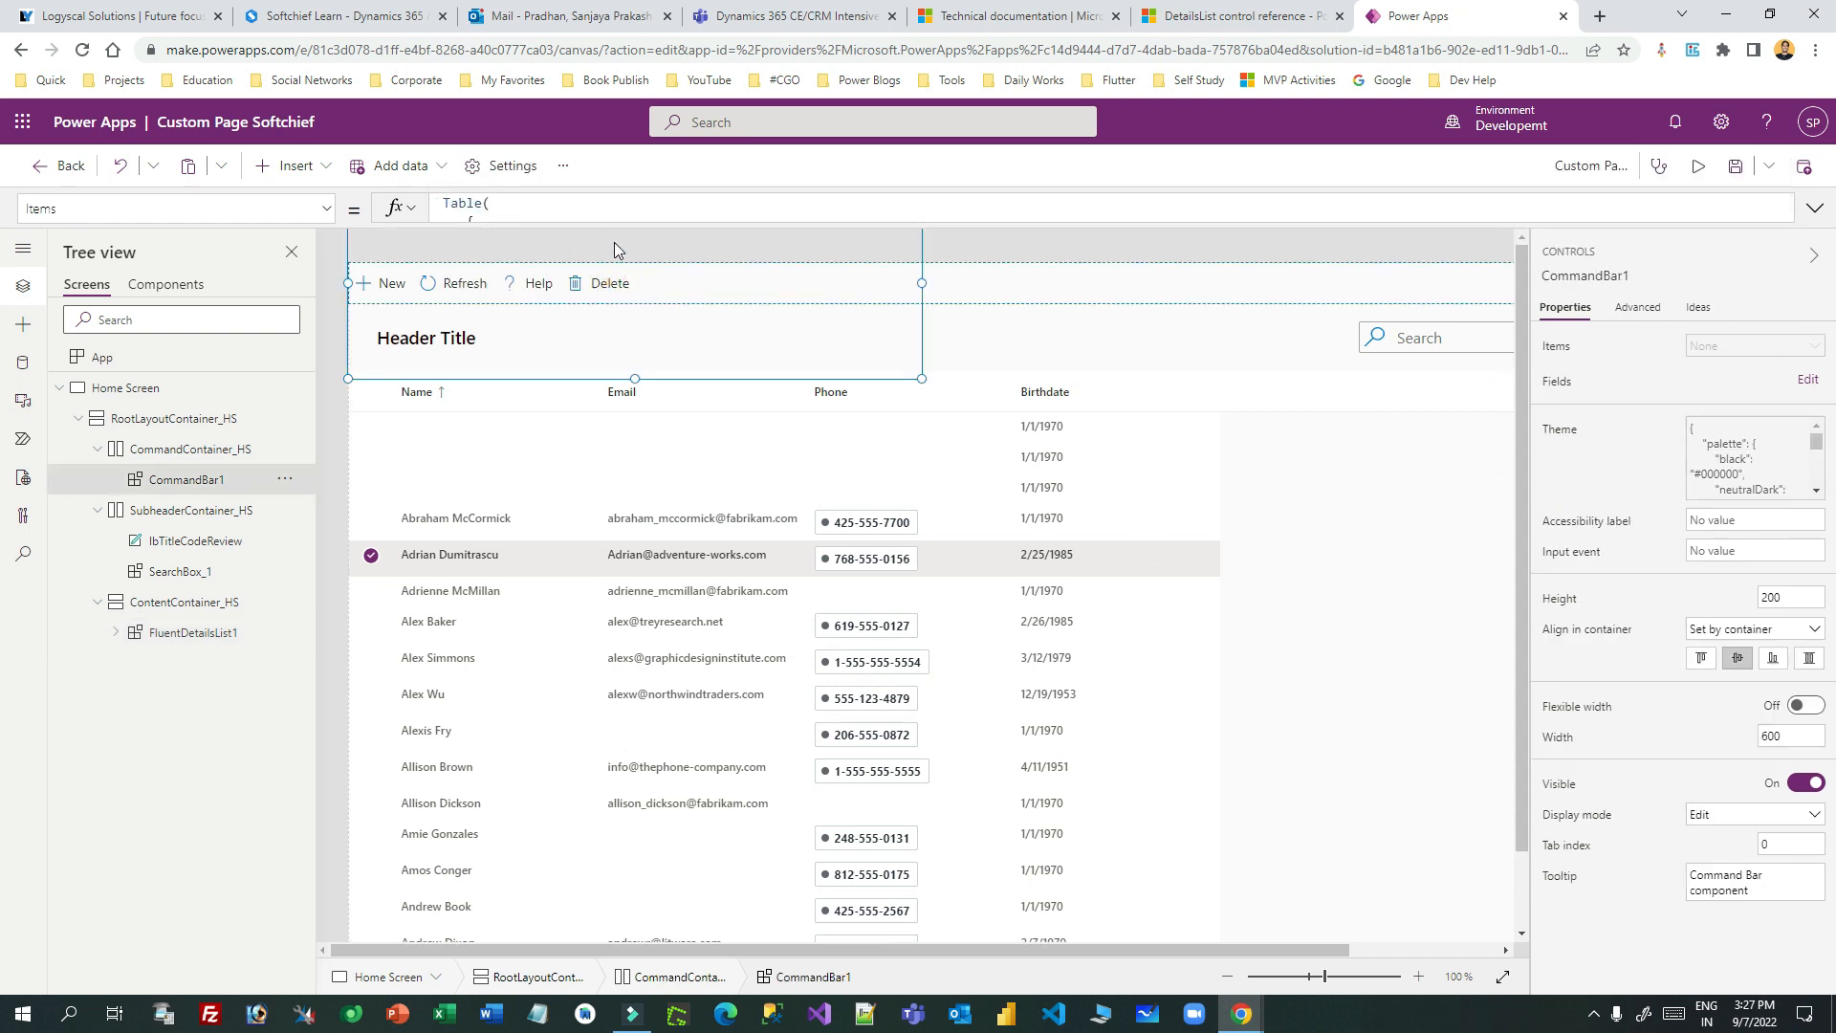
drag(539, 225, 601, 544)
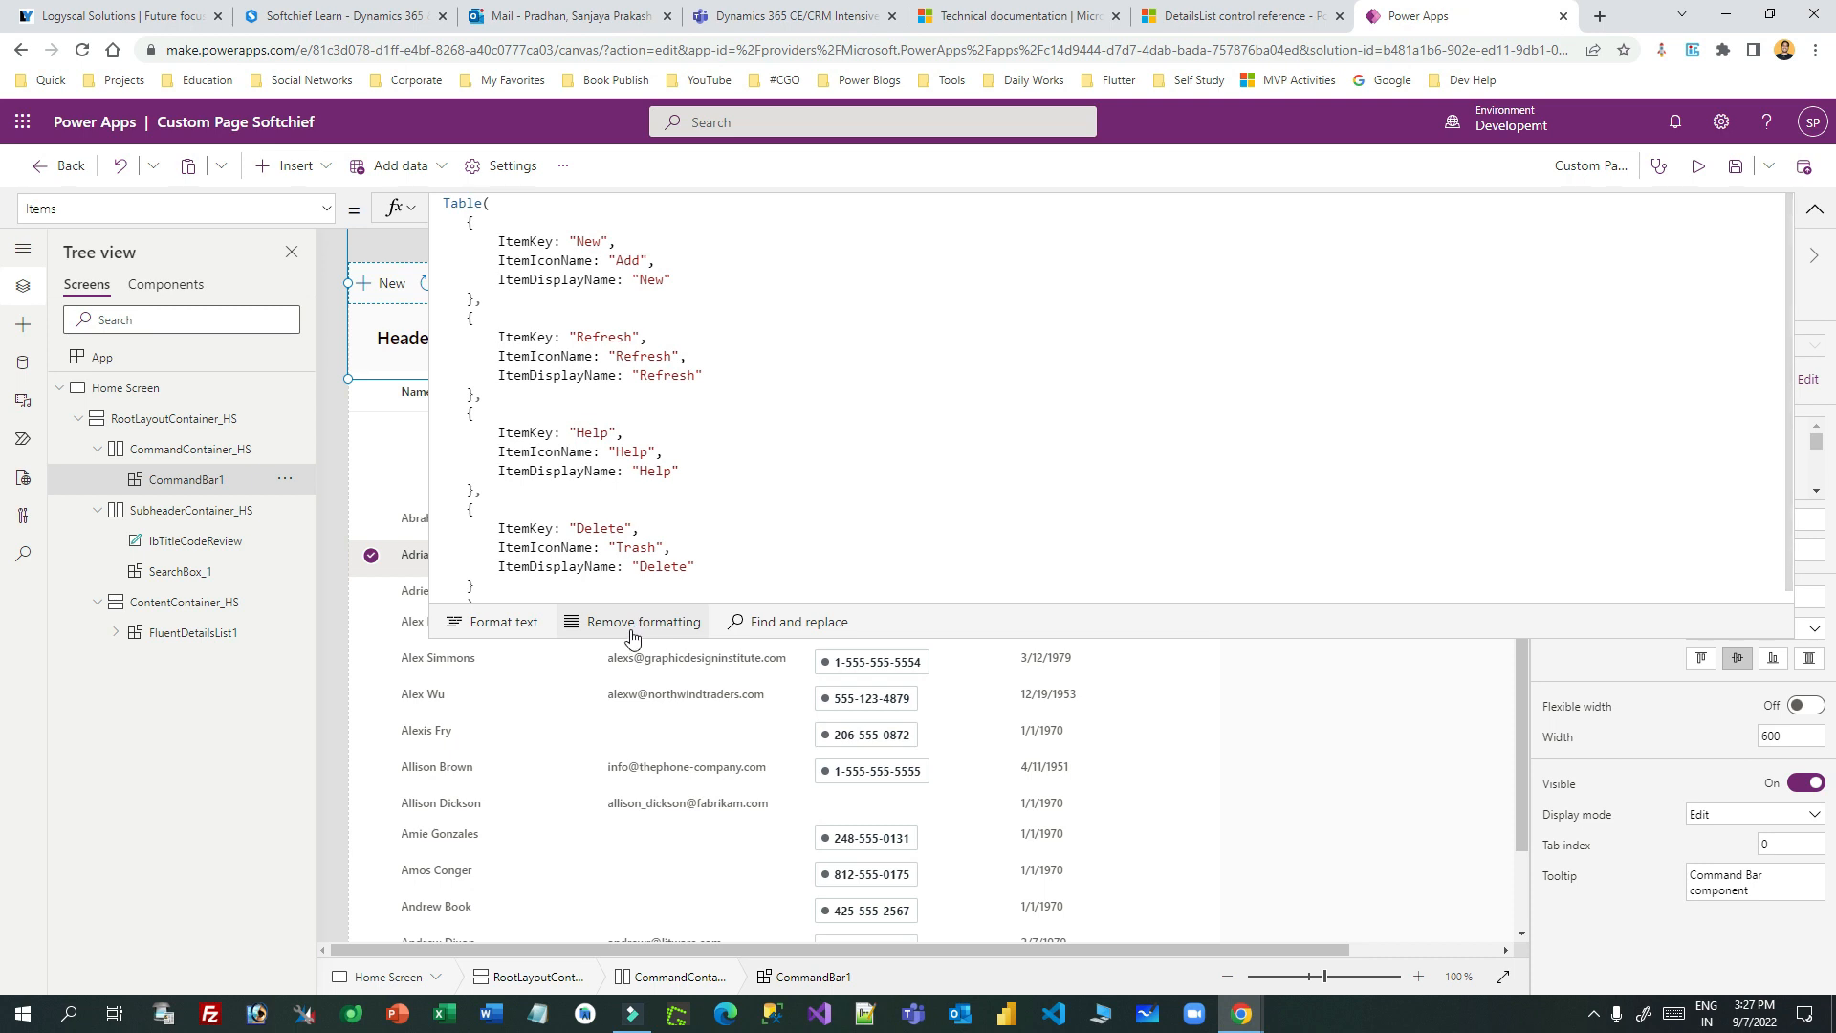
drag(668, 637, 709, 169)
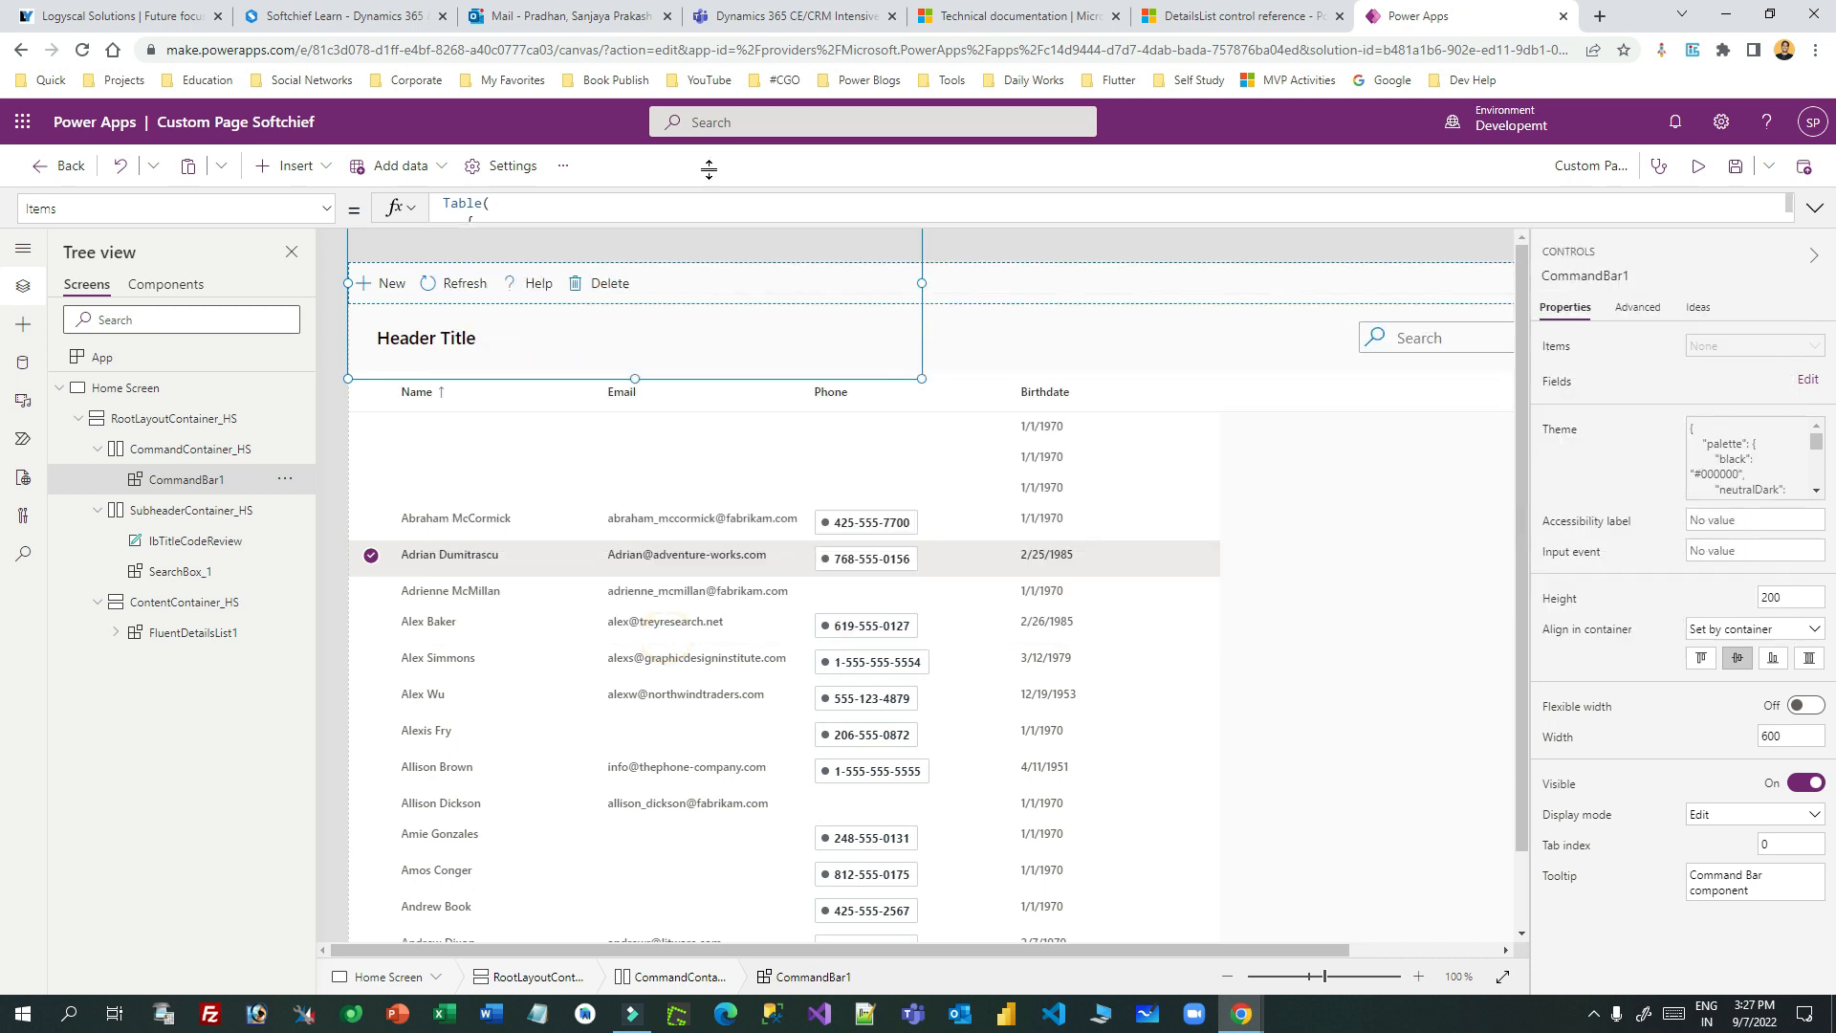
click(326, 208)
scroll(325, 465, down, 3)
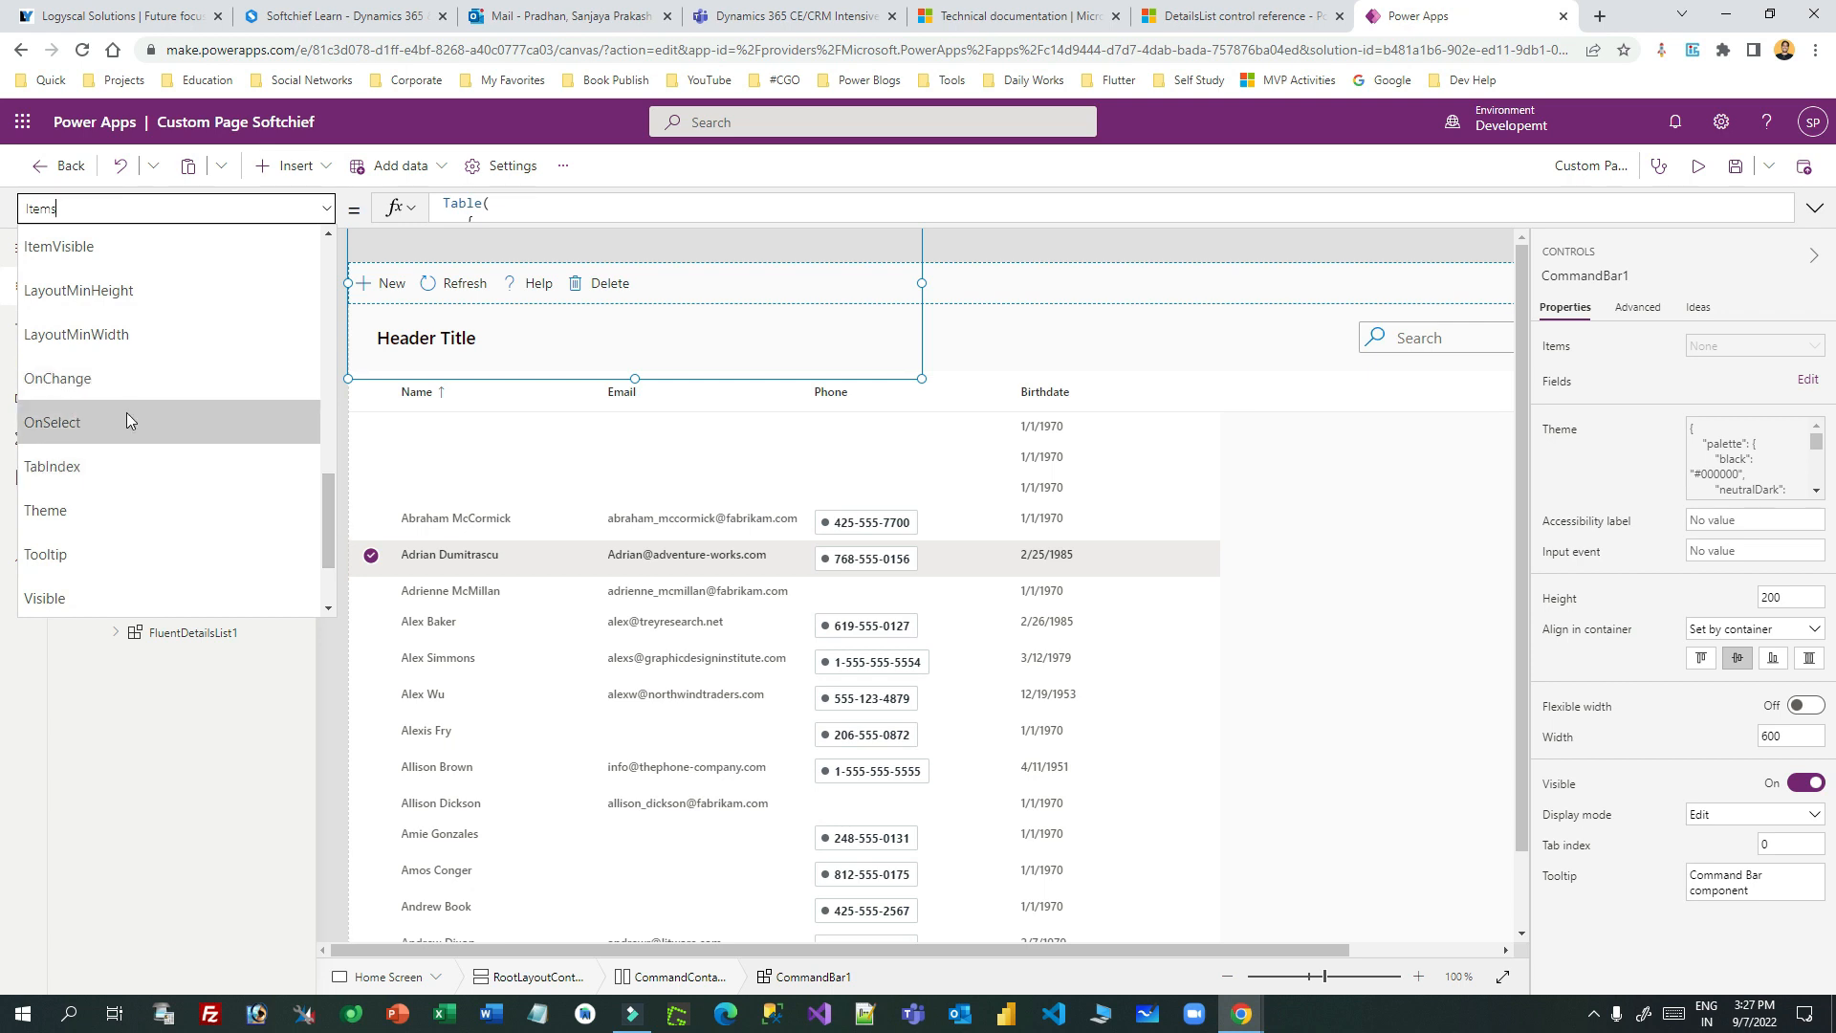
key(ctrl+shift+Tab)
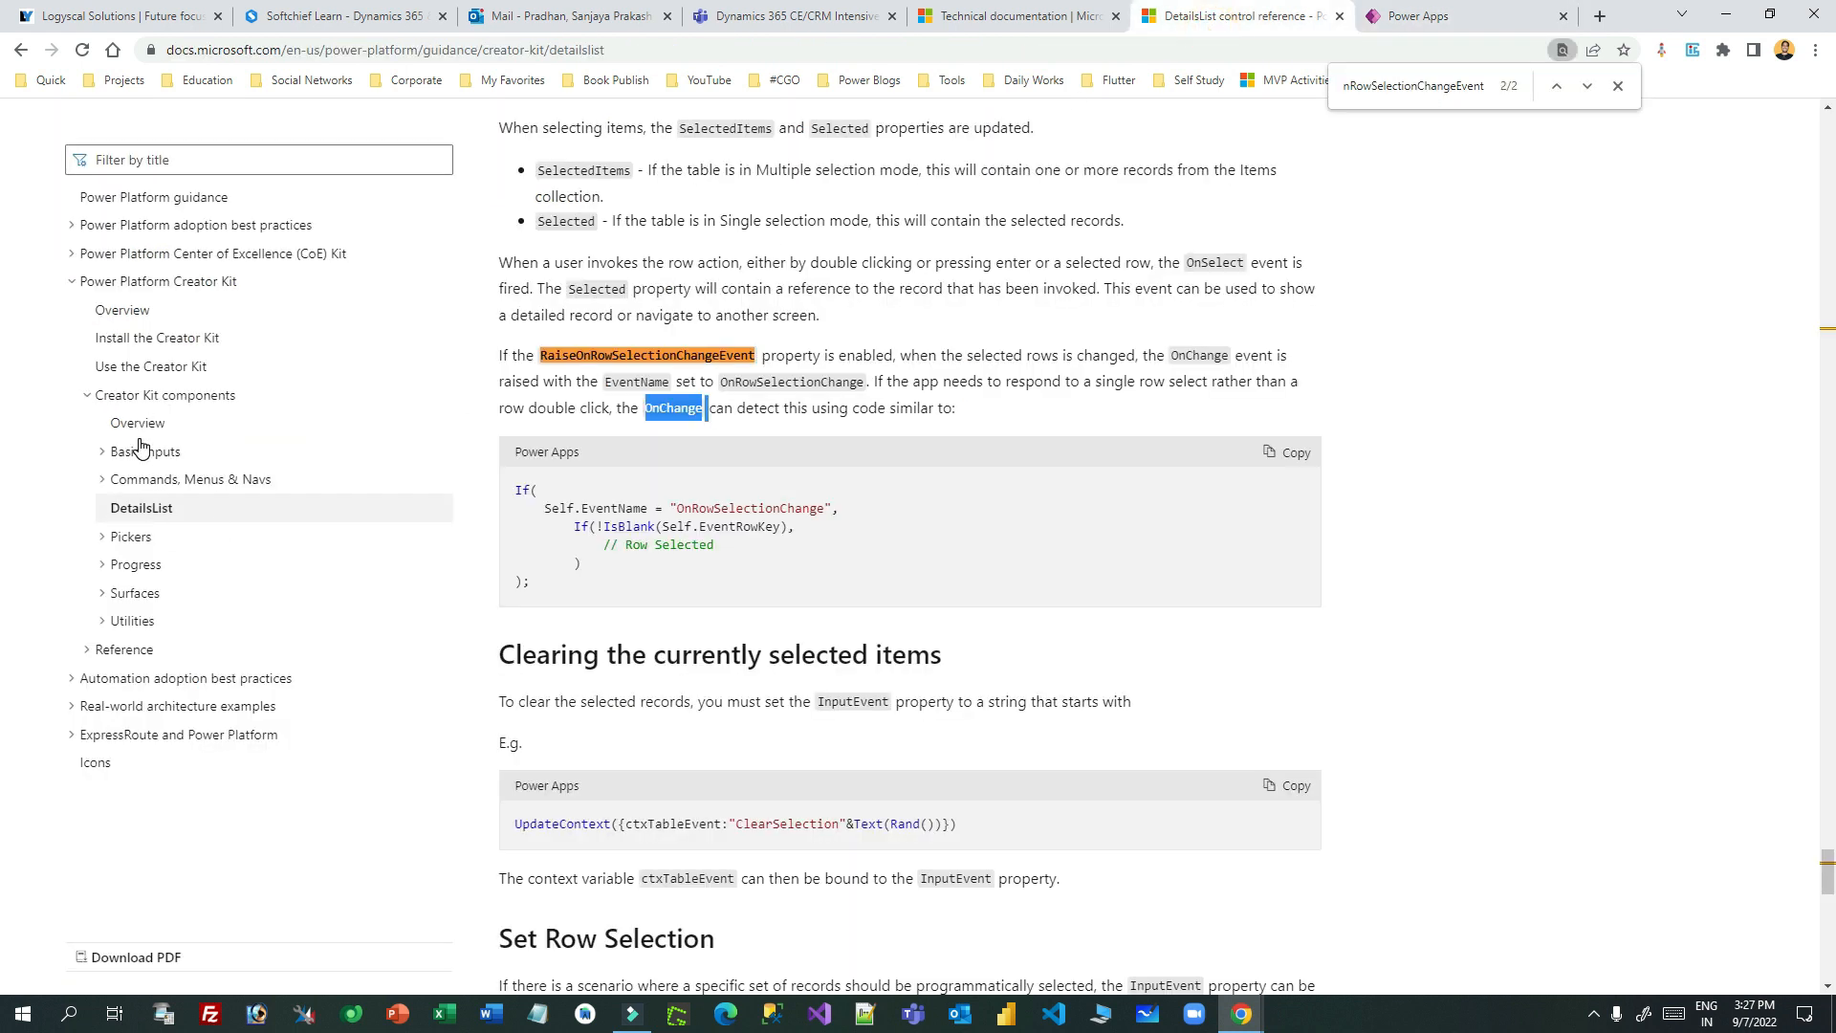
- Open the CommandBar (preview) reference and select its 'On Select' Switch code sample
click(121, 484)
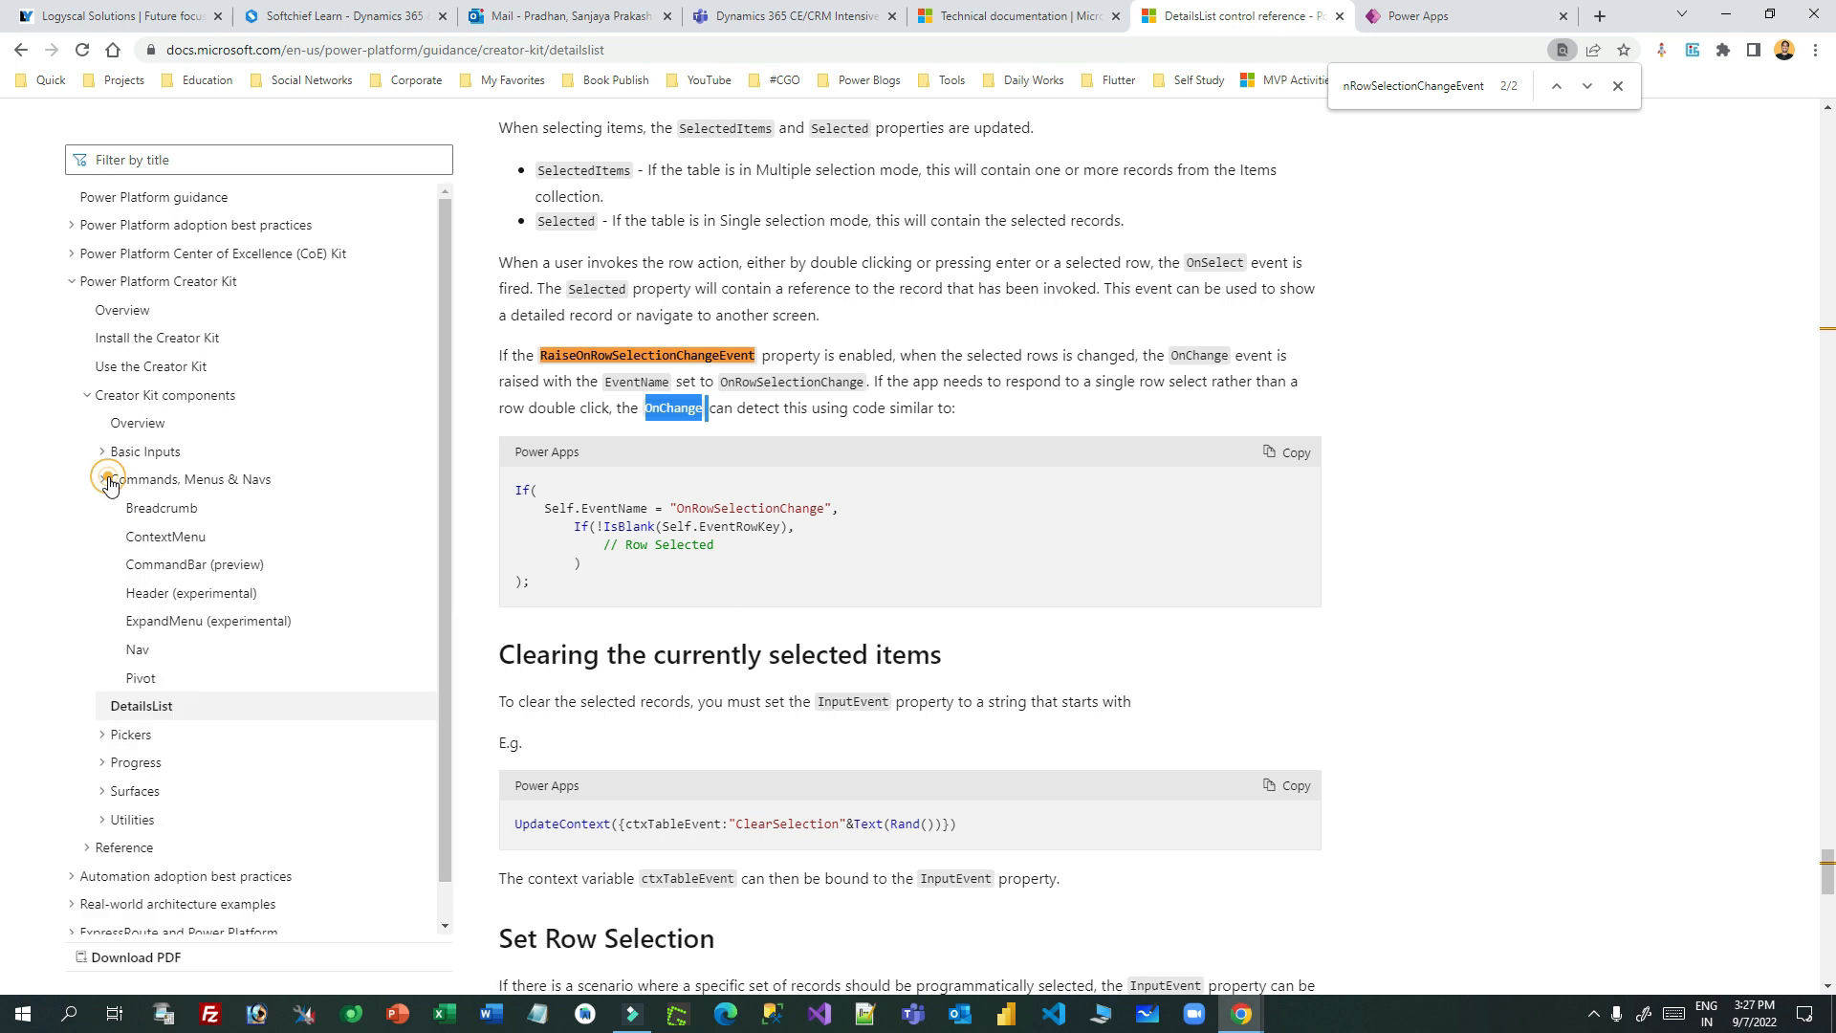
click(226, 564)
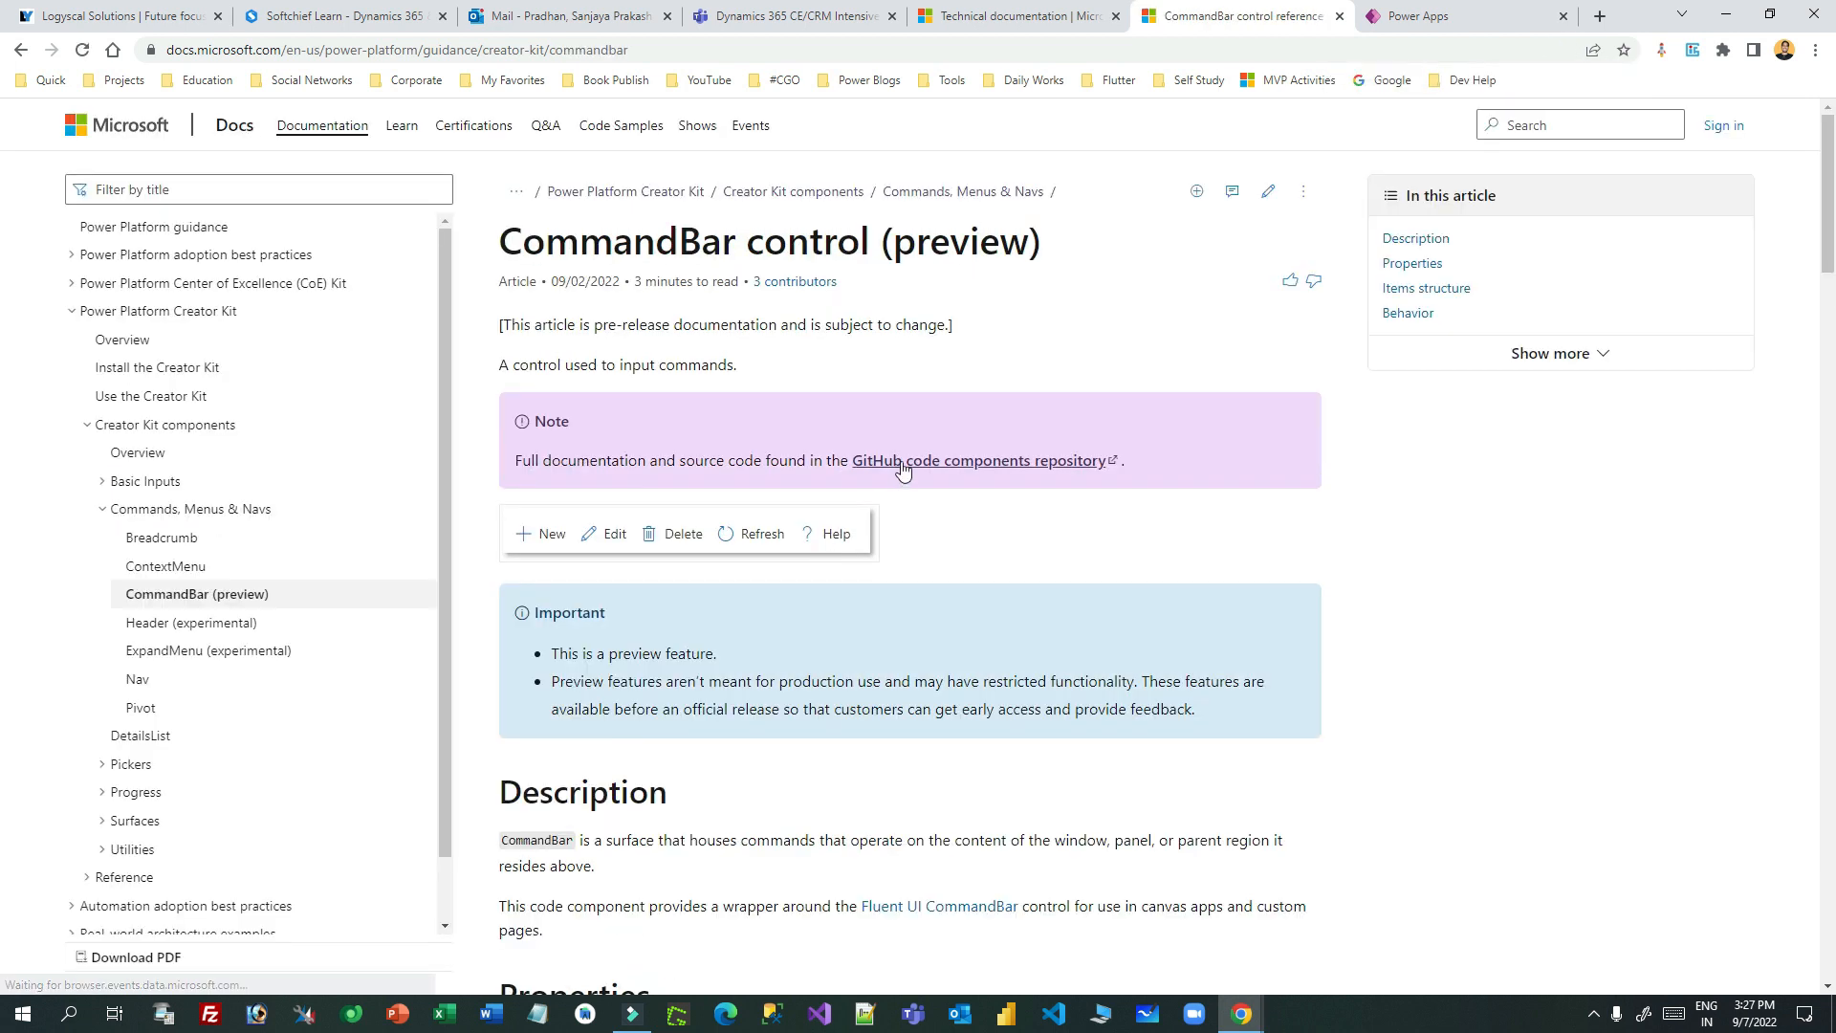
scroll(1020, 459, down, 10)
scroll(1021, 459, down, 10)
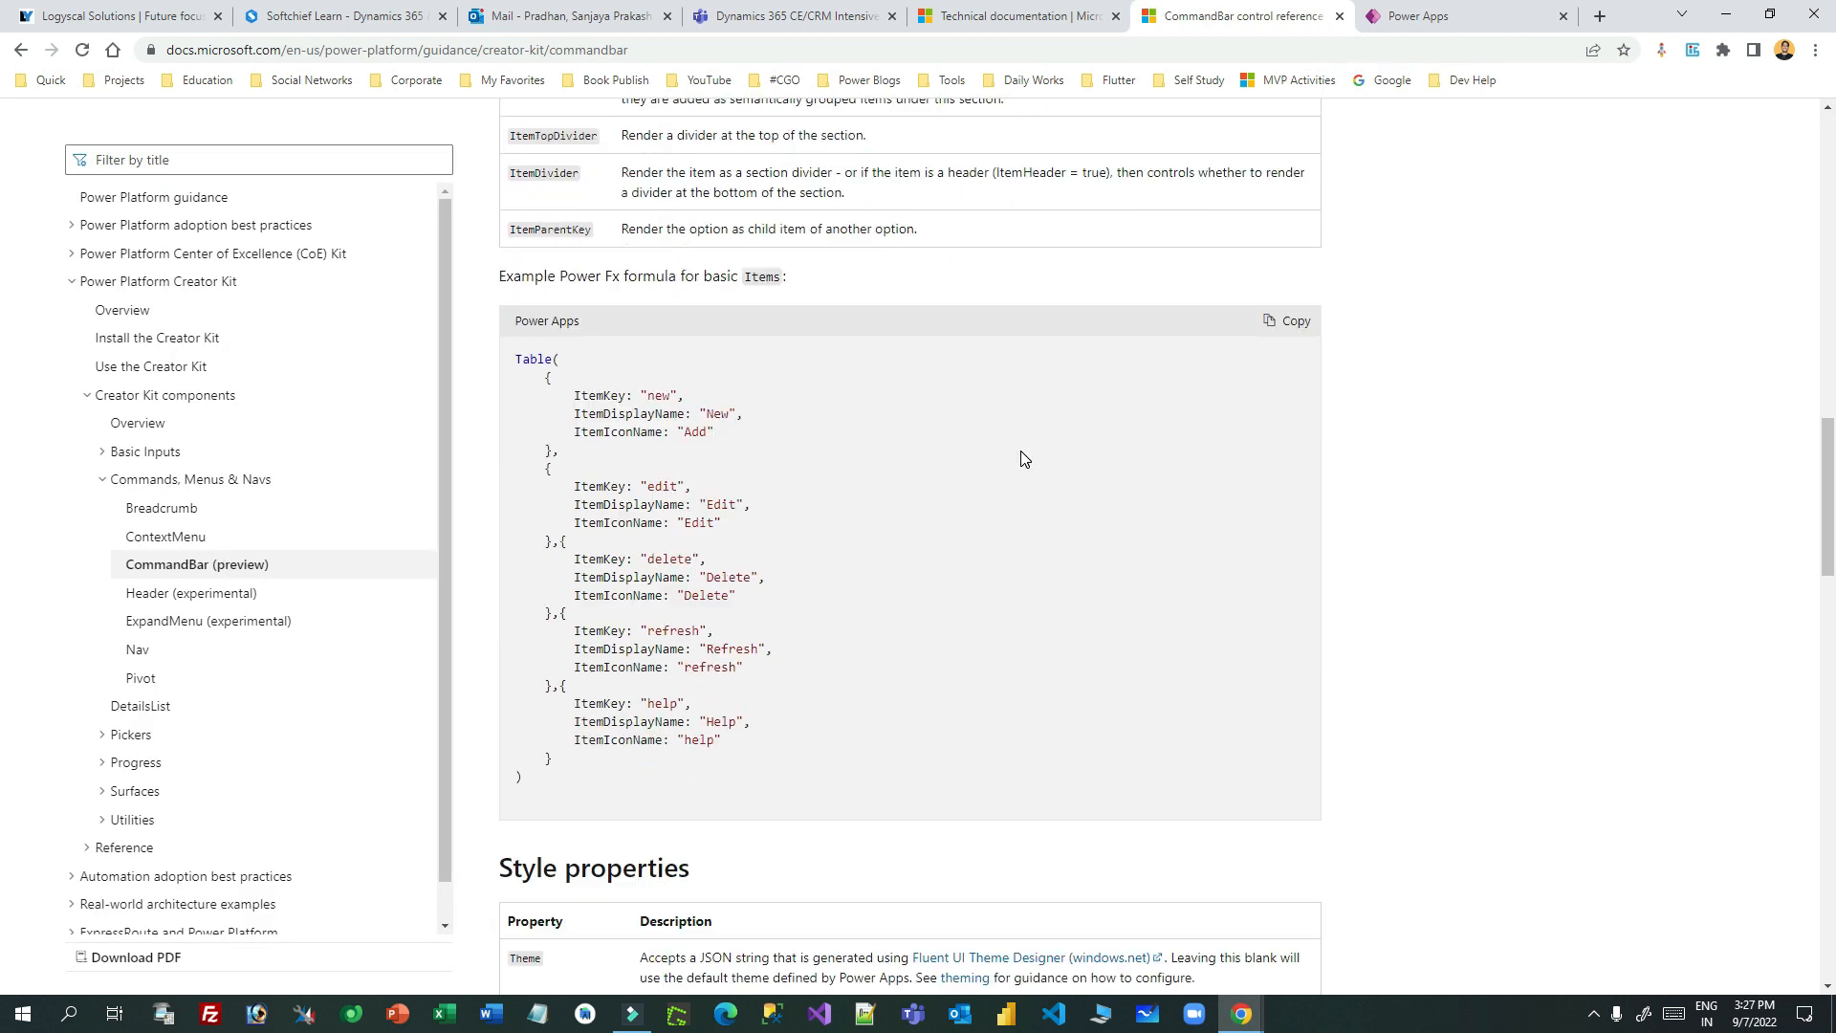
scroll(1022, 459, down, 8)
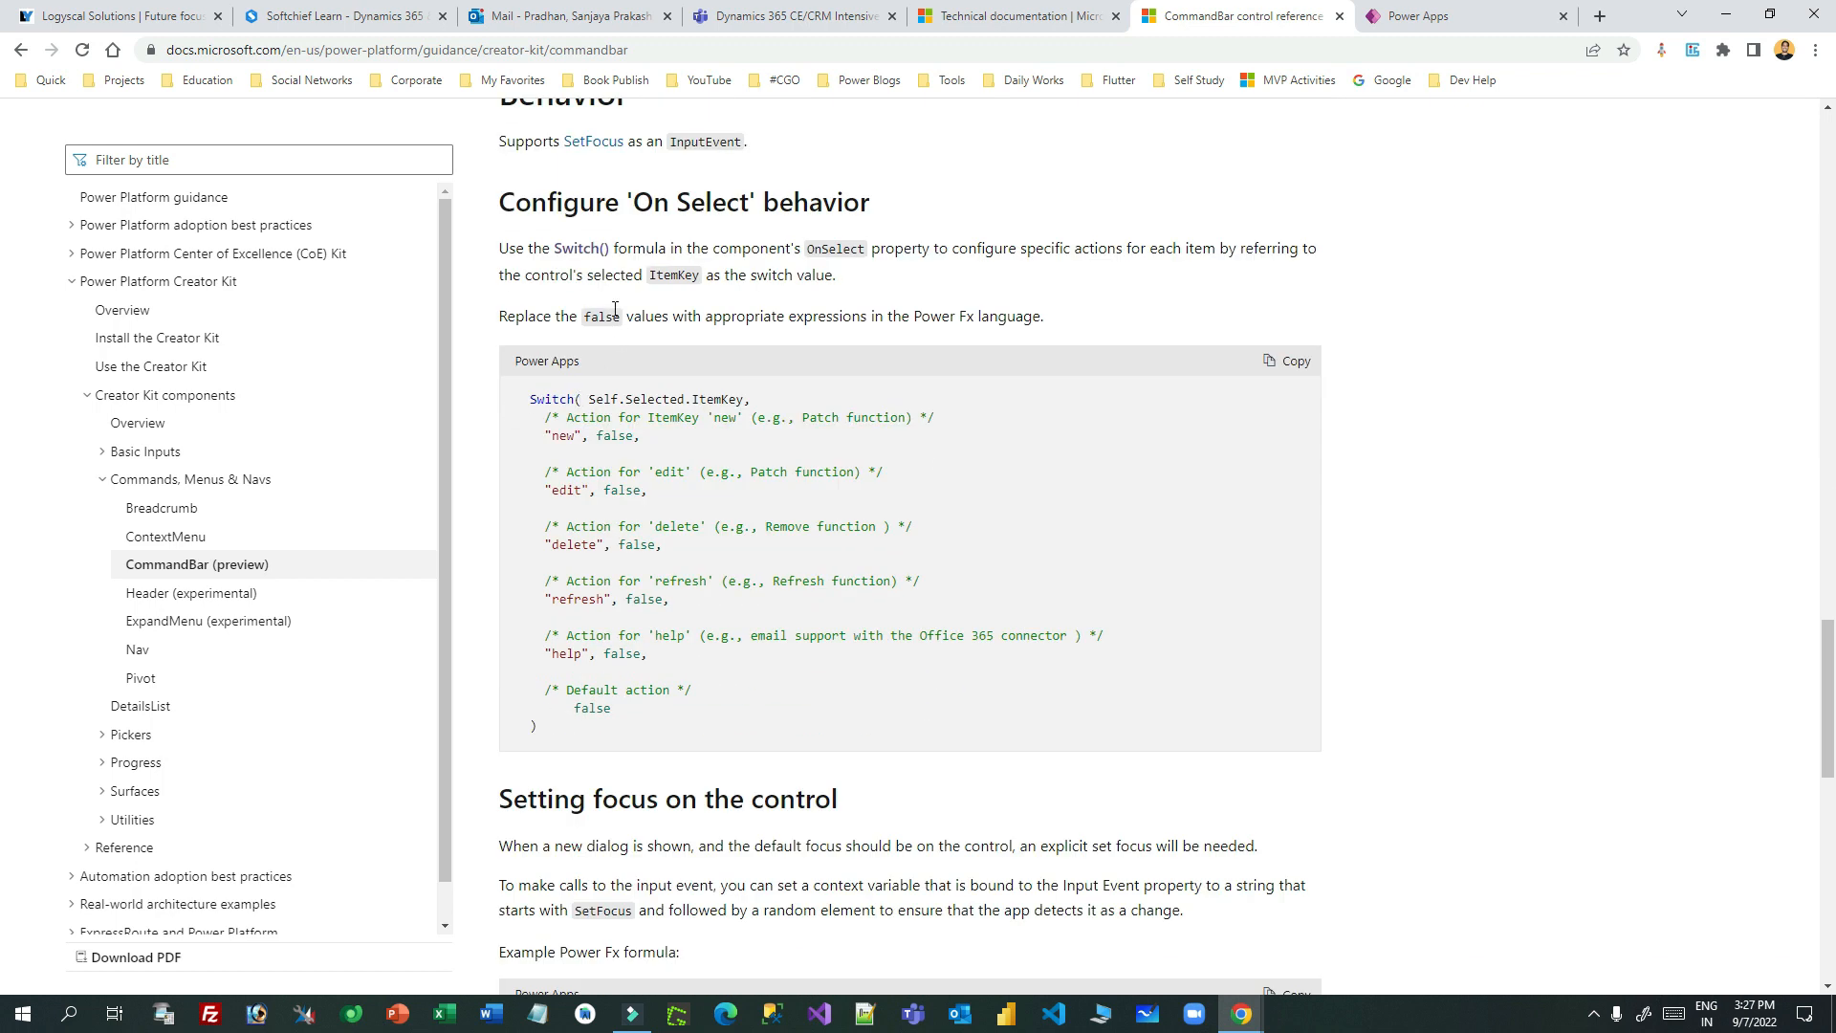
double_click(838, 252)
drag(521, 395, 585, 741)
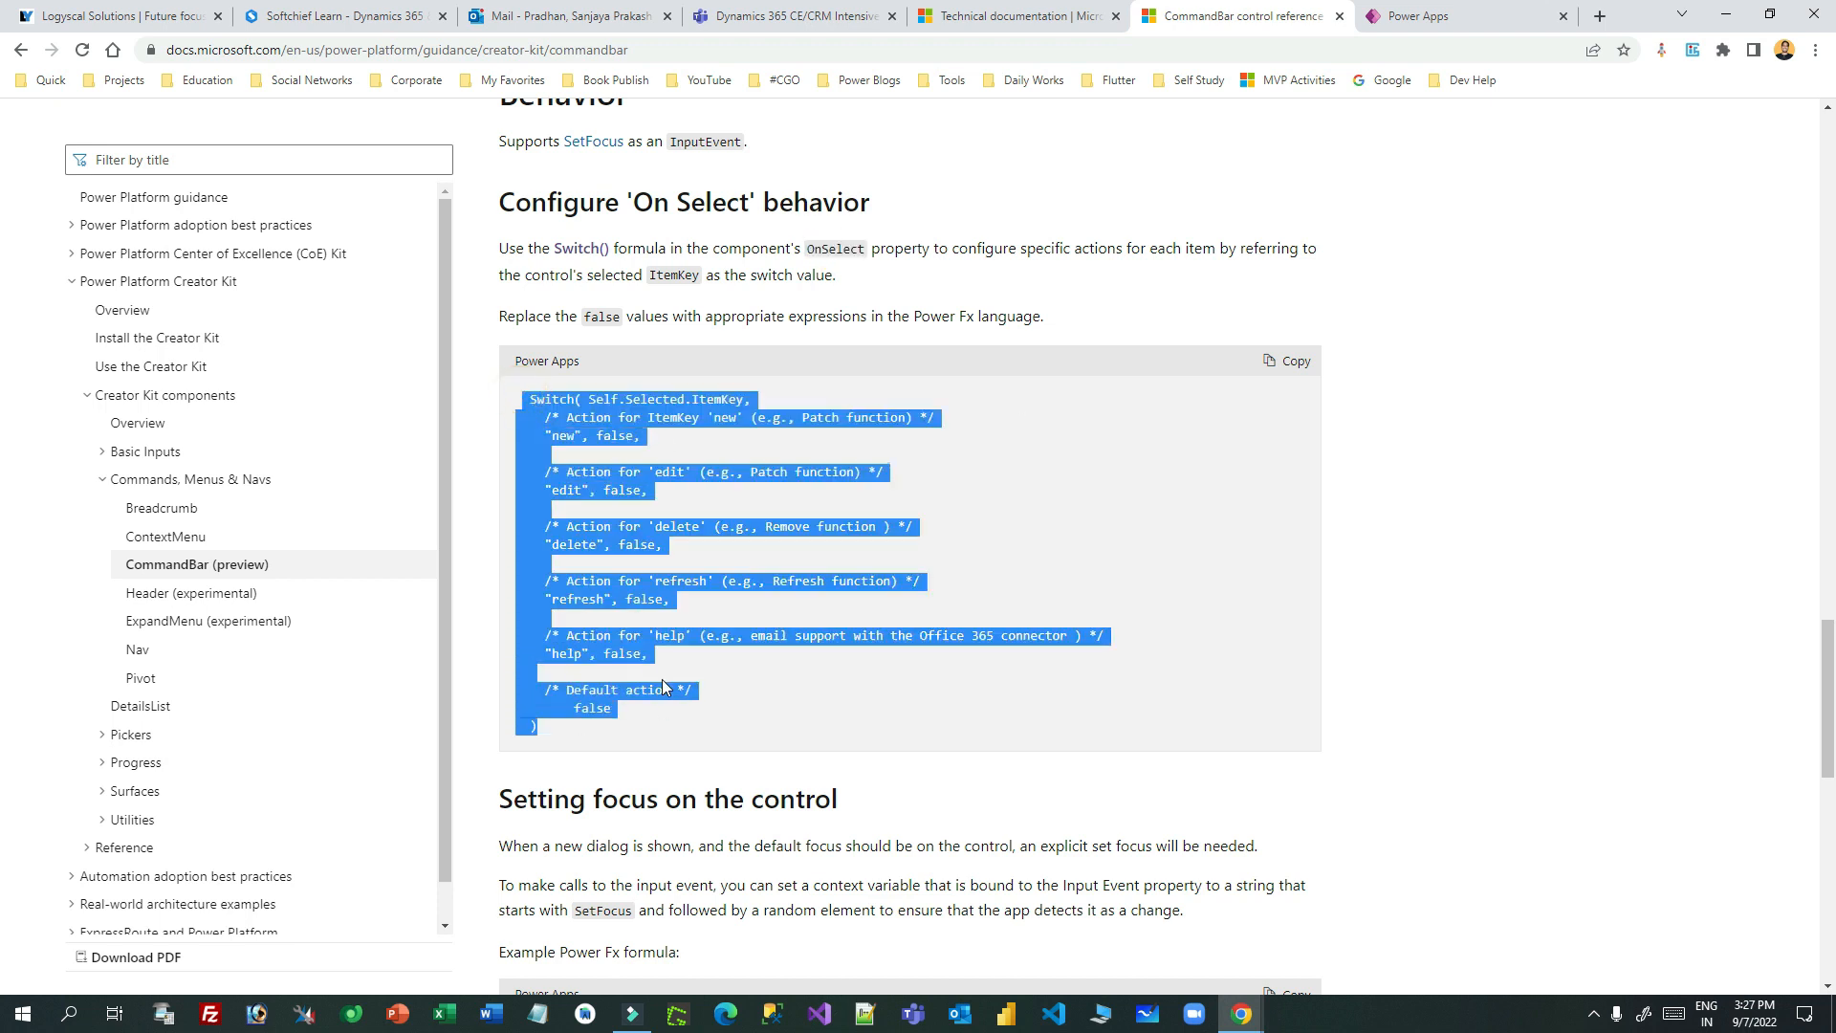
click(1432, 21)
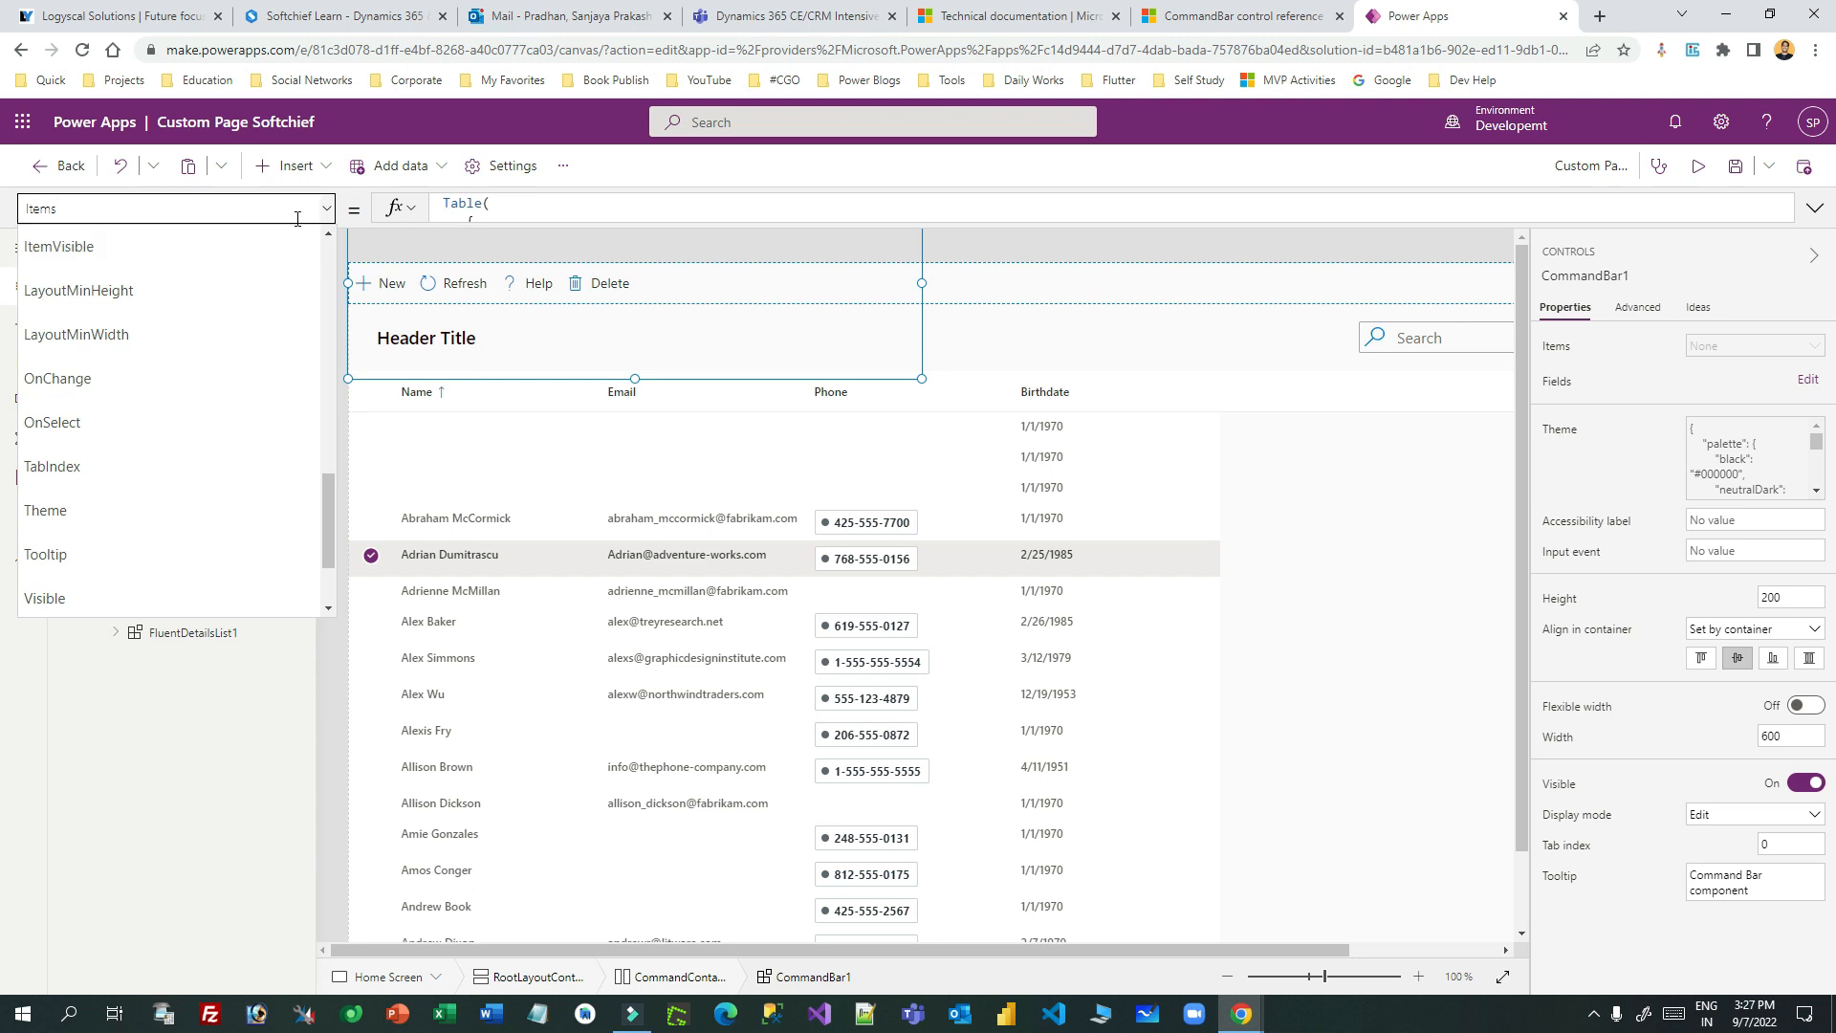
- Replace CommandBar1's OnSelect with the copied Switch(Self.Selected.ItemKey, ...) code sample
click(173, 428)
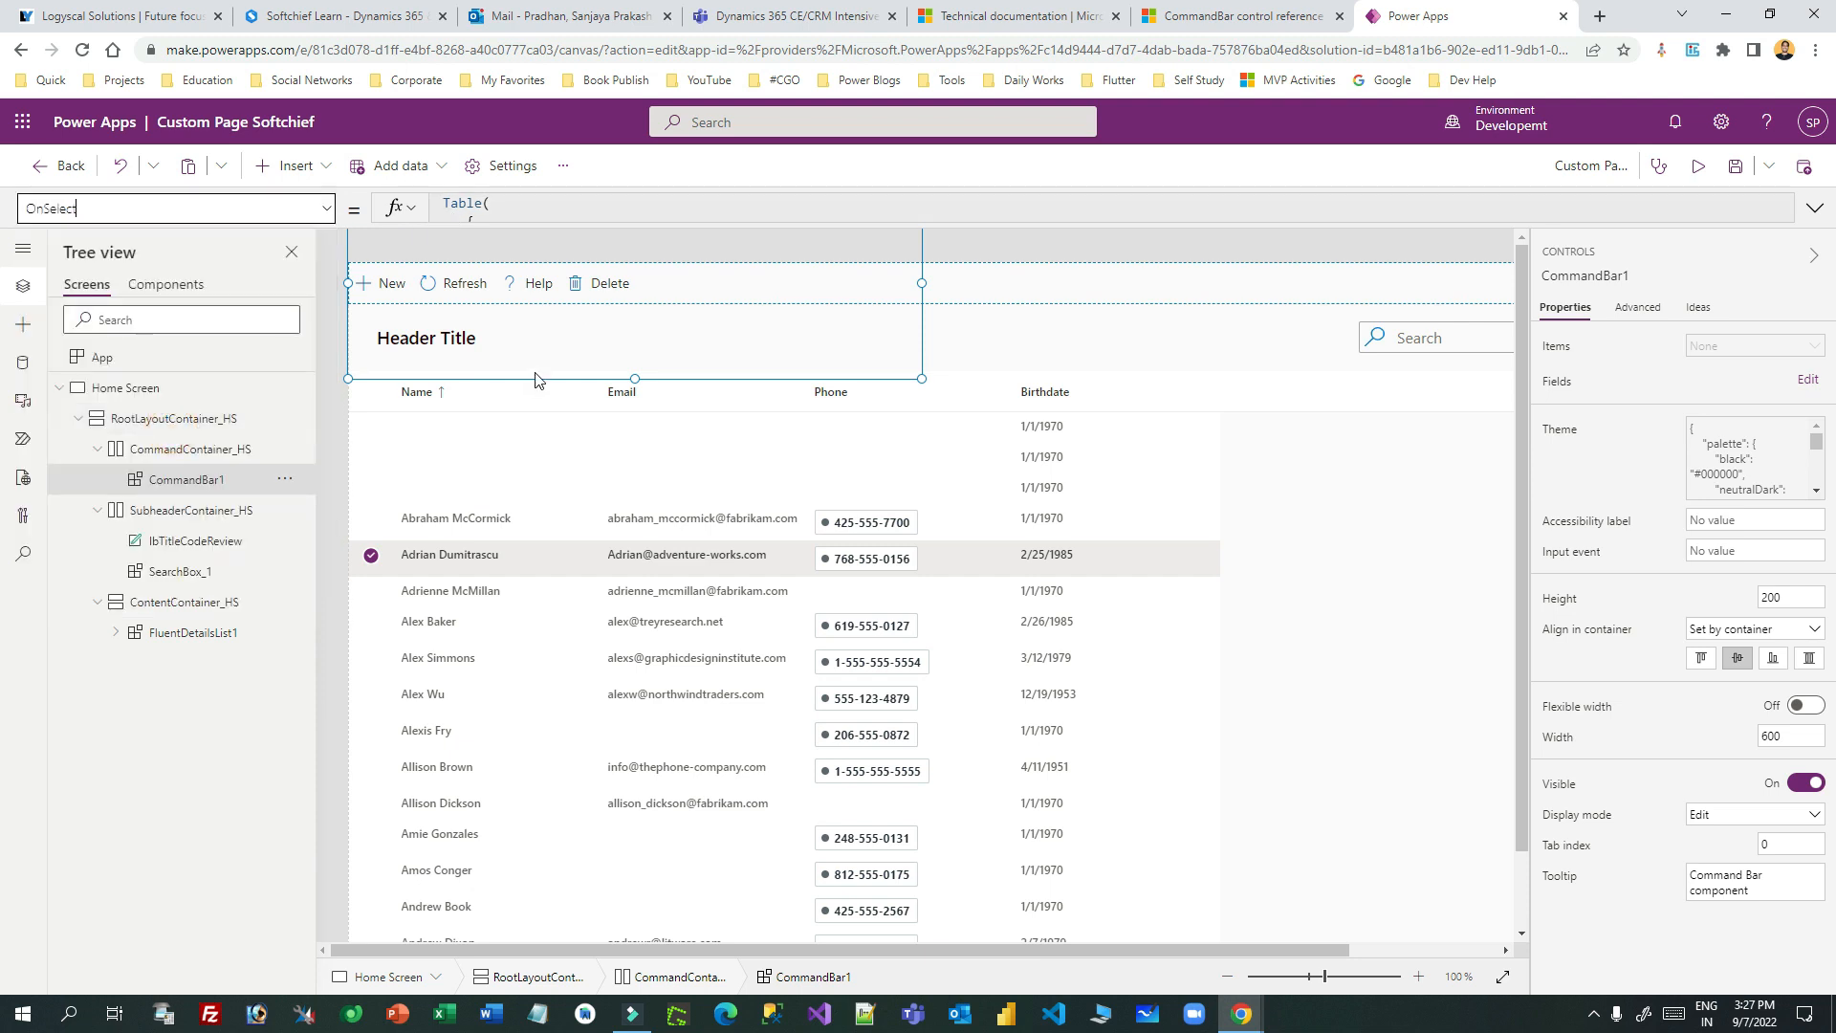
drag(514, 227, 508, 516)
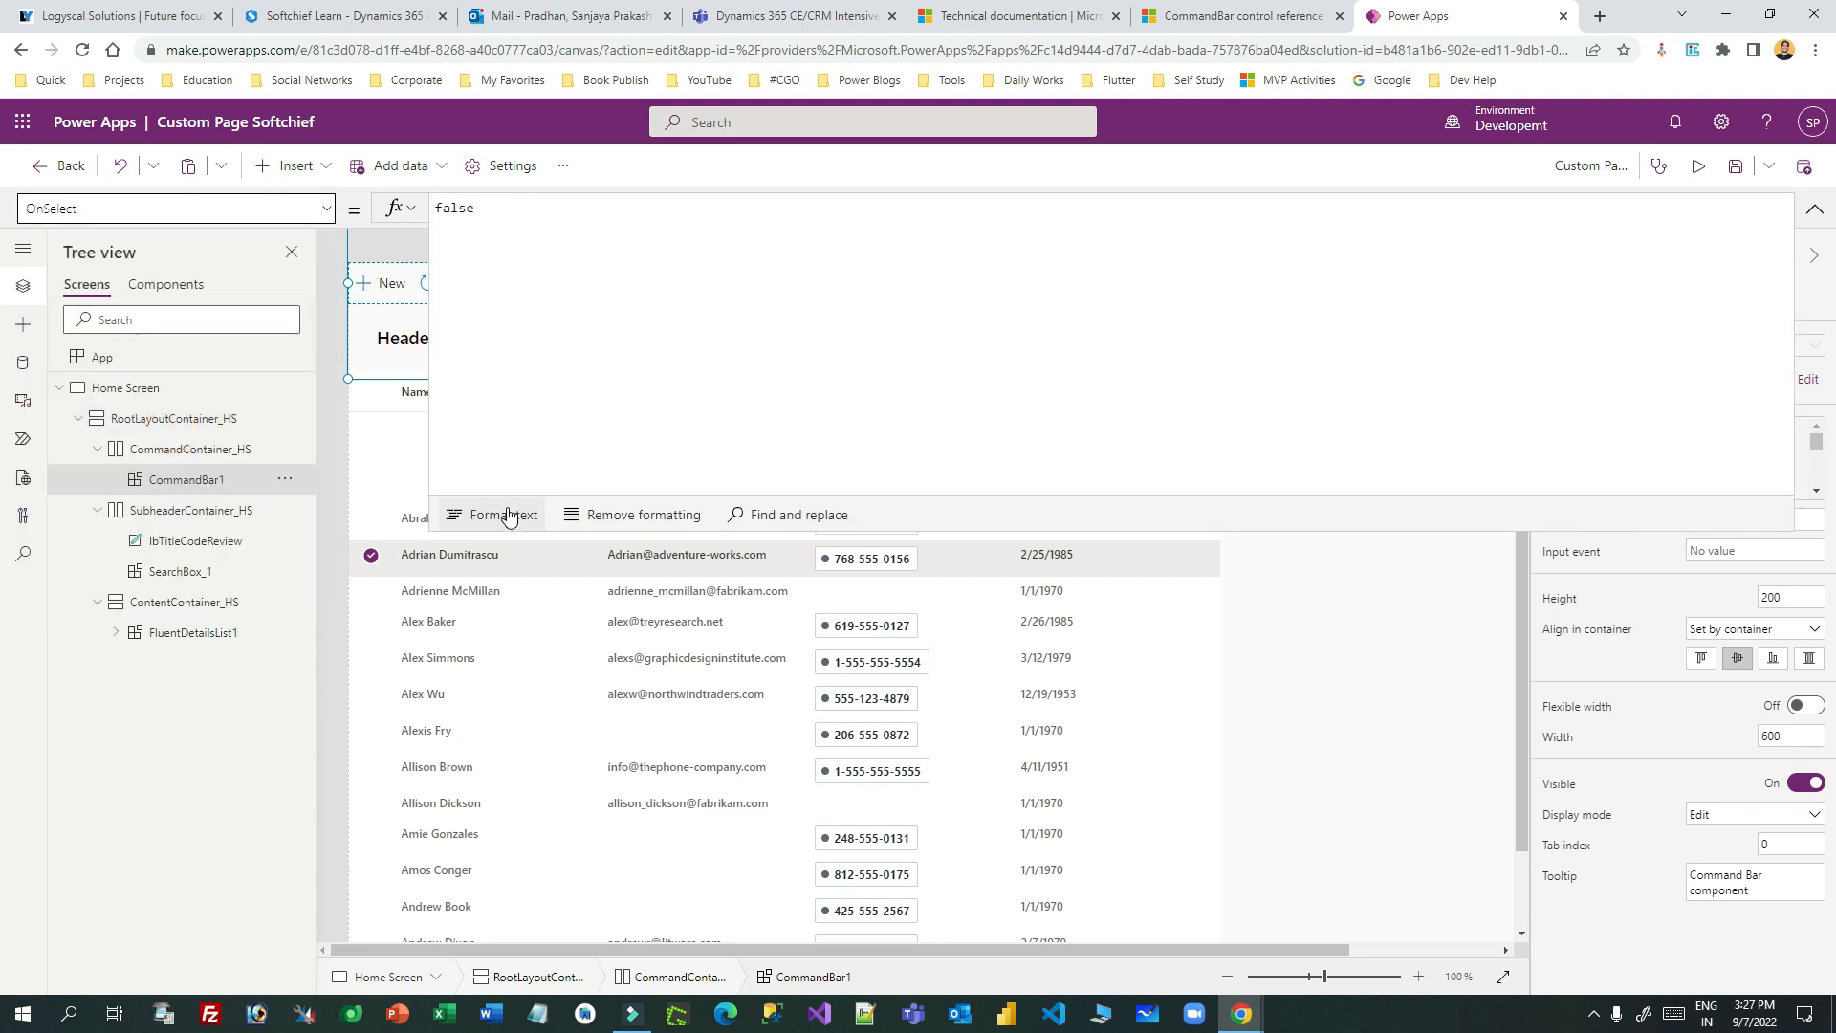
click(1253, 18)
click(1286, 361)
click(1417, 16)
double_click(459, 208)
key(ctrl+v)
- Delete the 'new' and 'edit' cases from the Switch formula
click(728, 366)
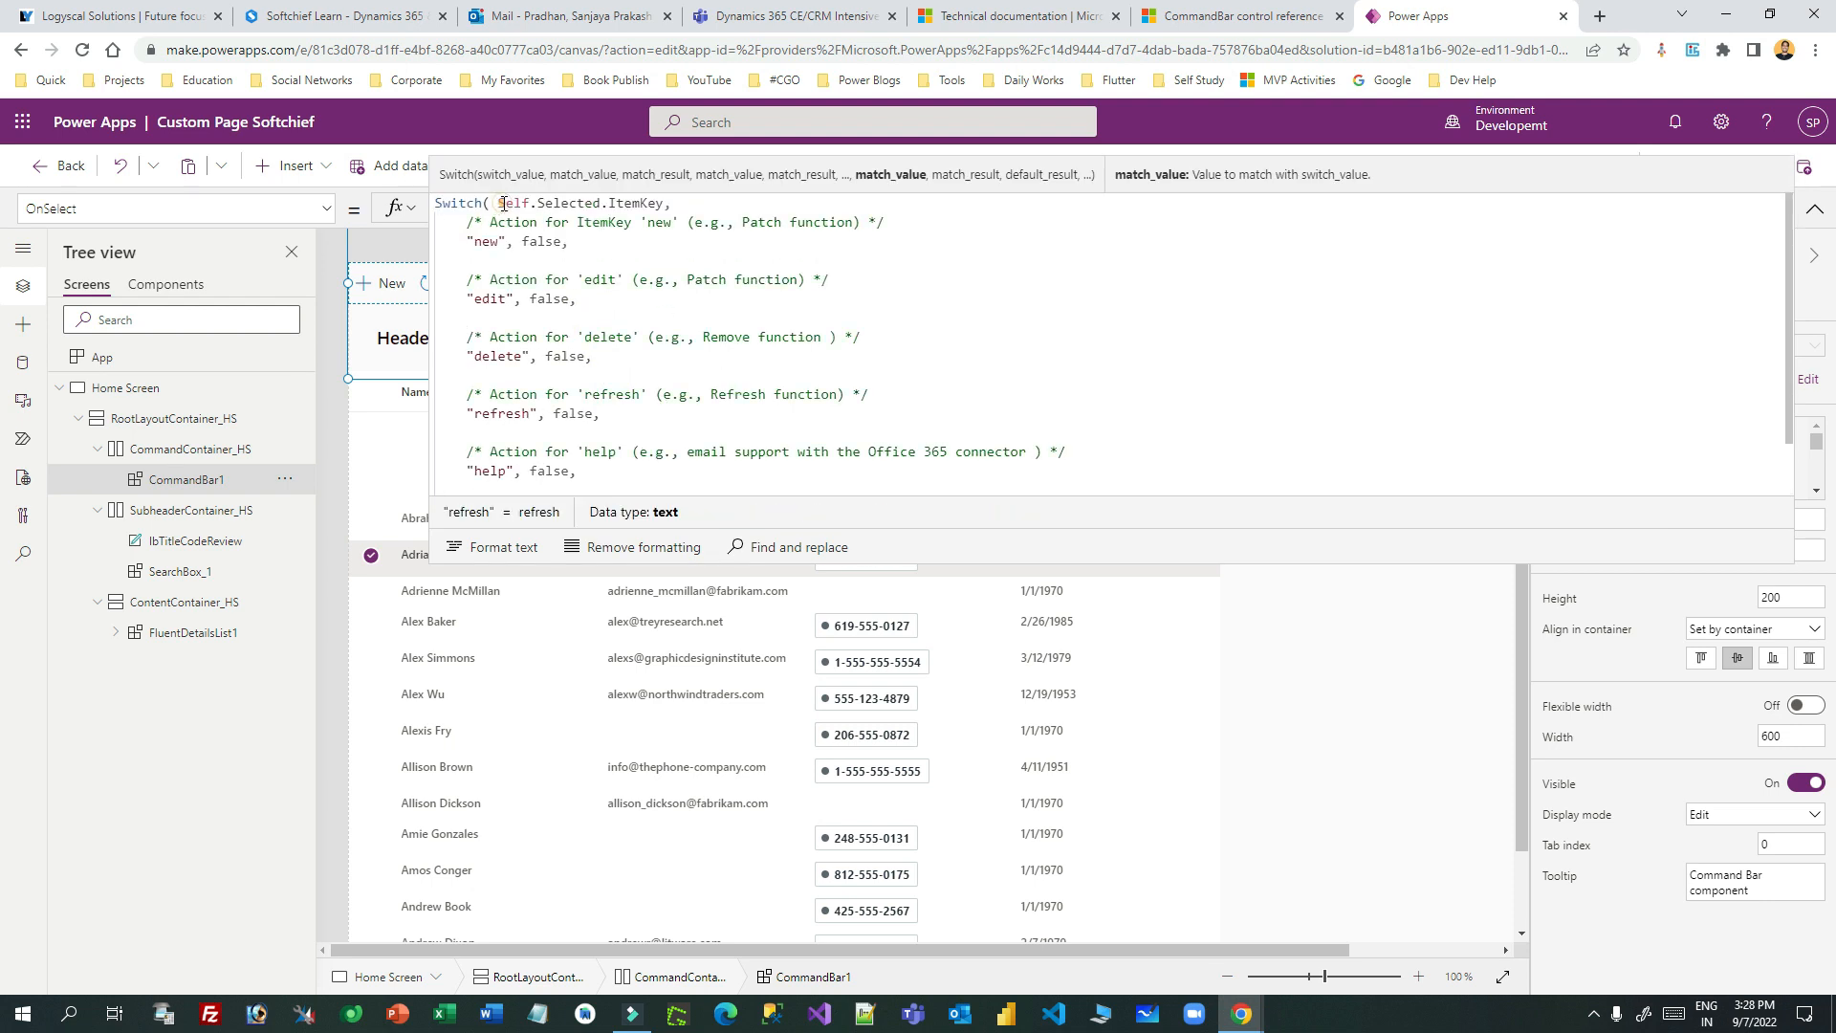
double_click(635, 204)
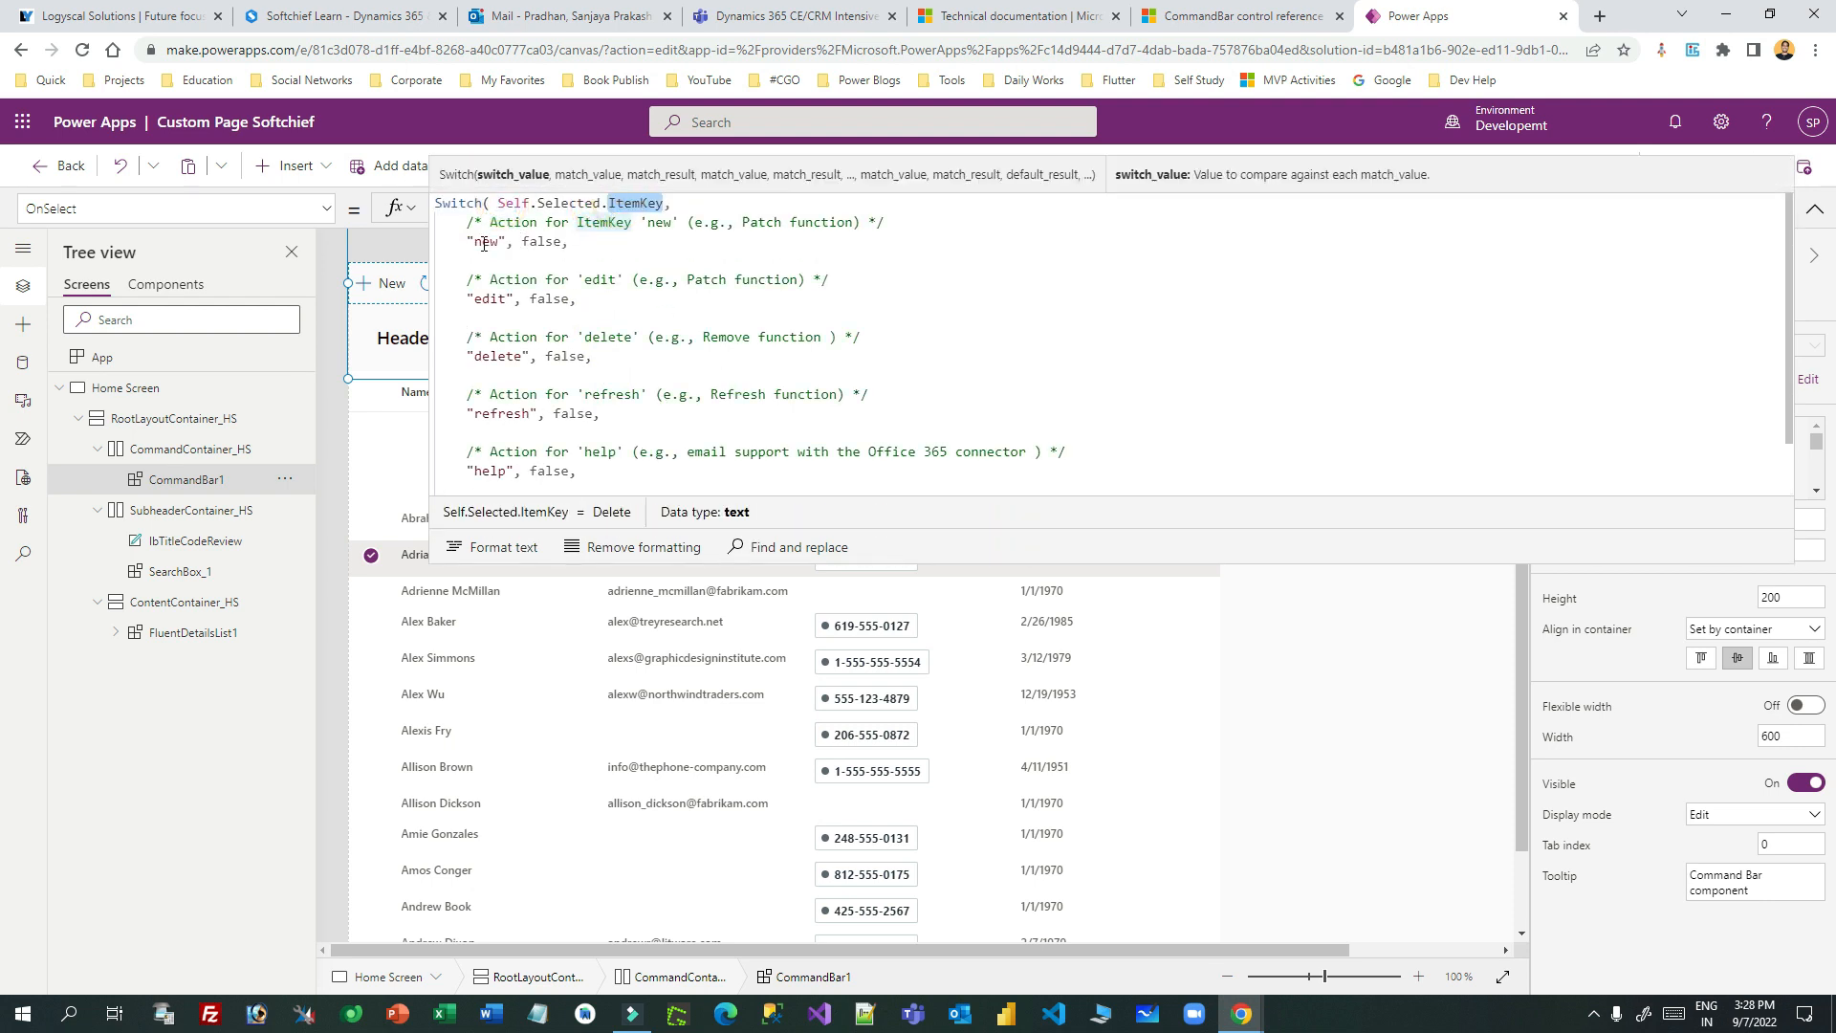
double_click(499, 357)
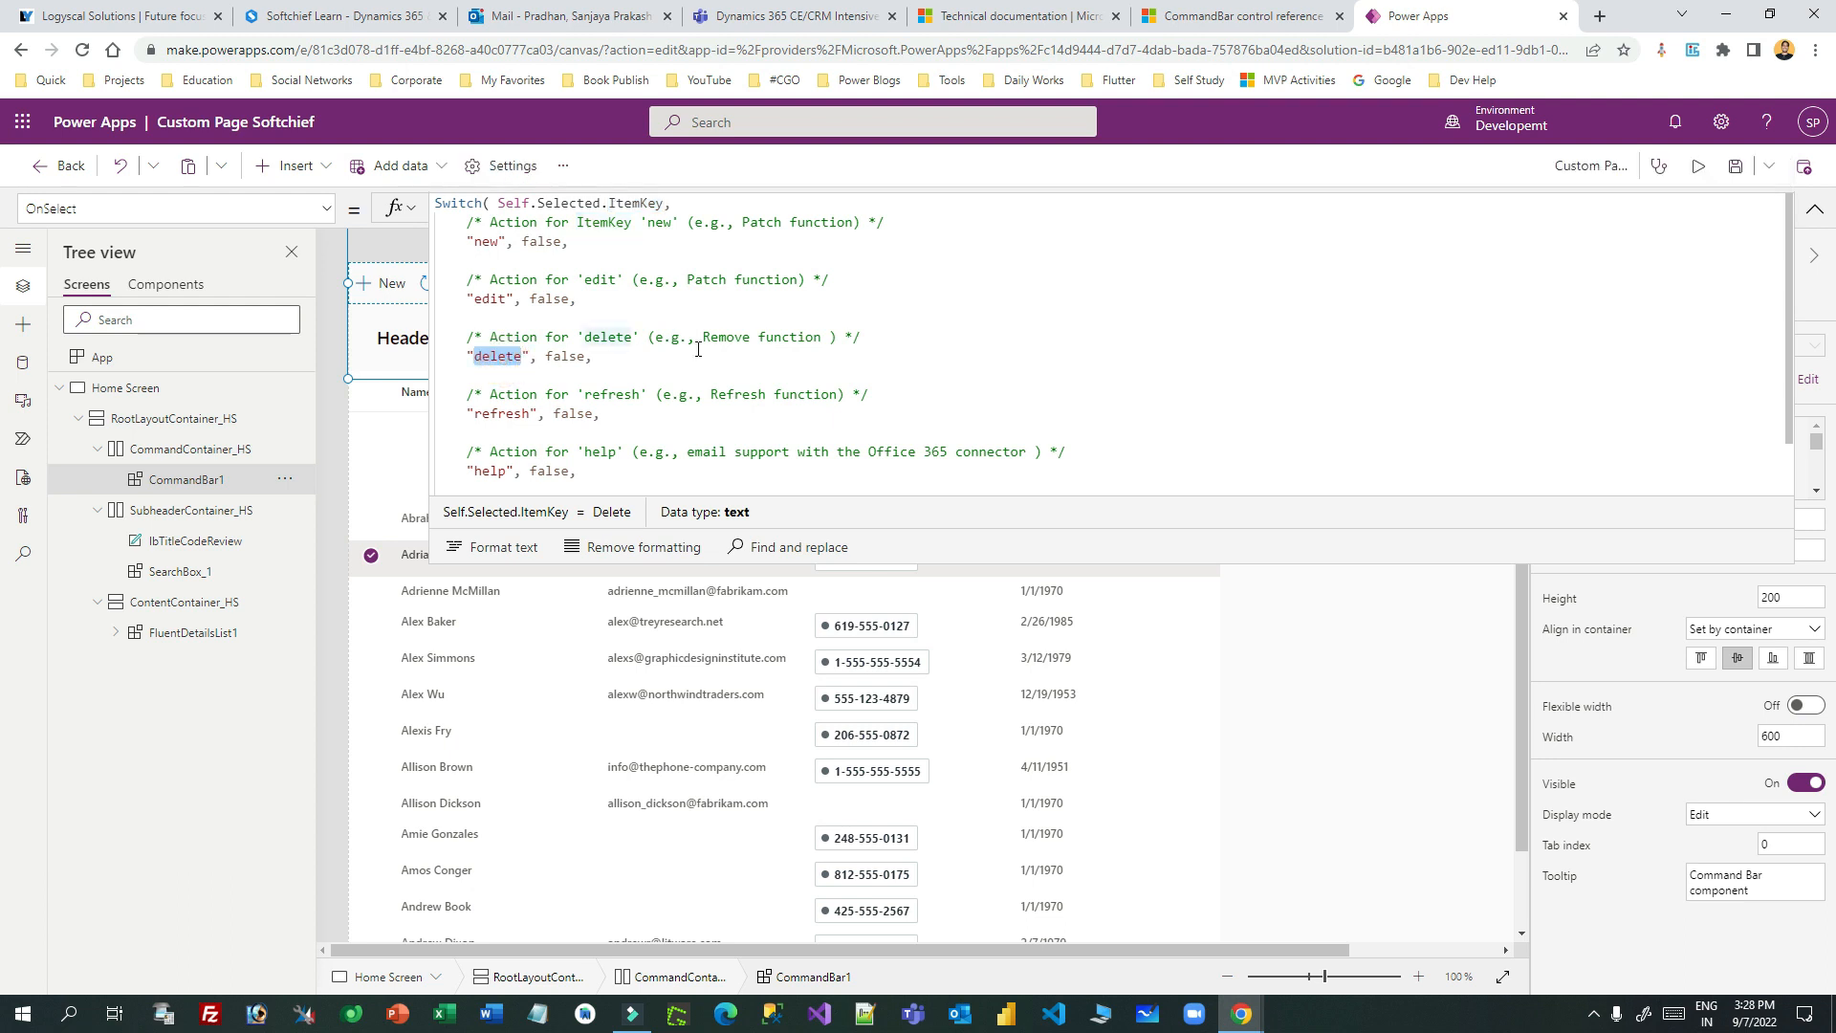
drag(458, 241, 572, 241)
drag(460, 298, 660, 285)
double_click(496, 245)
double_click(490, 299)
click(566, 316)
drag(543, 313, 447, 222)
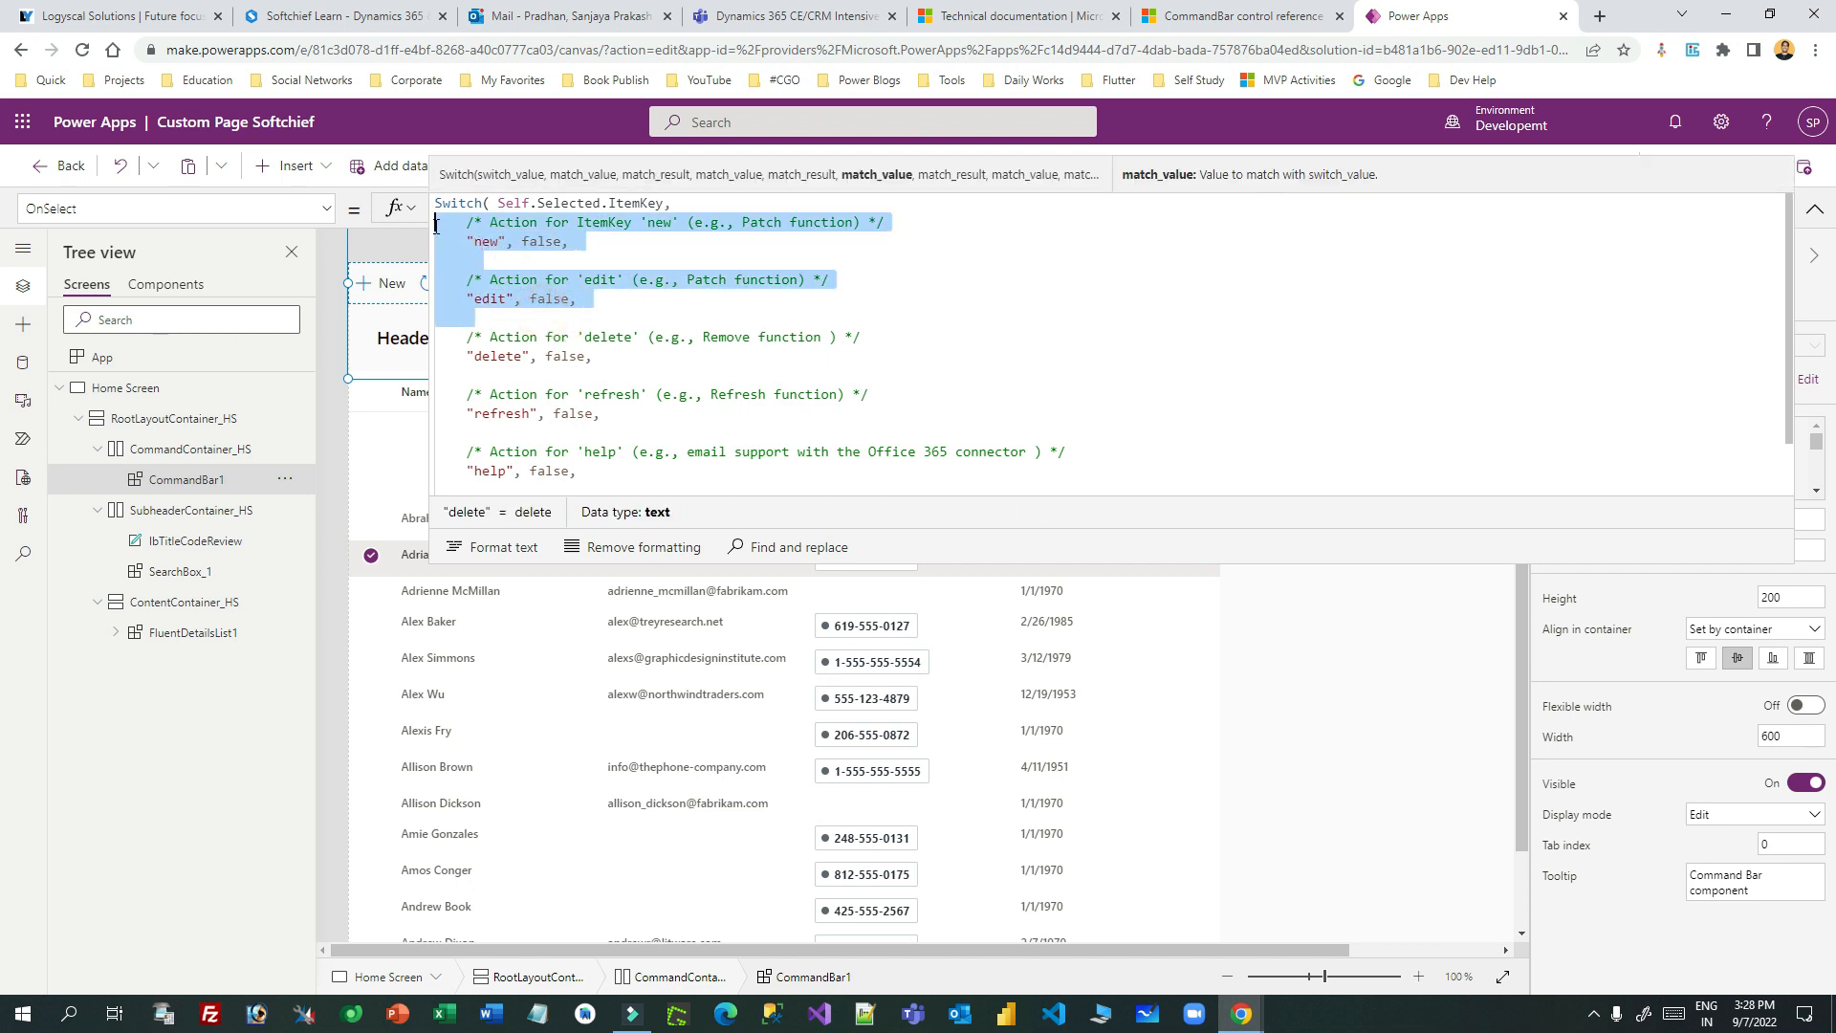
key(BackSpace)
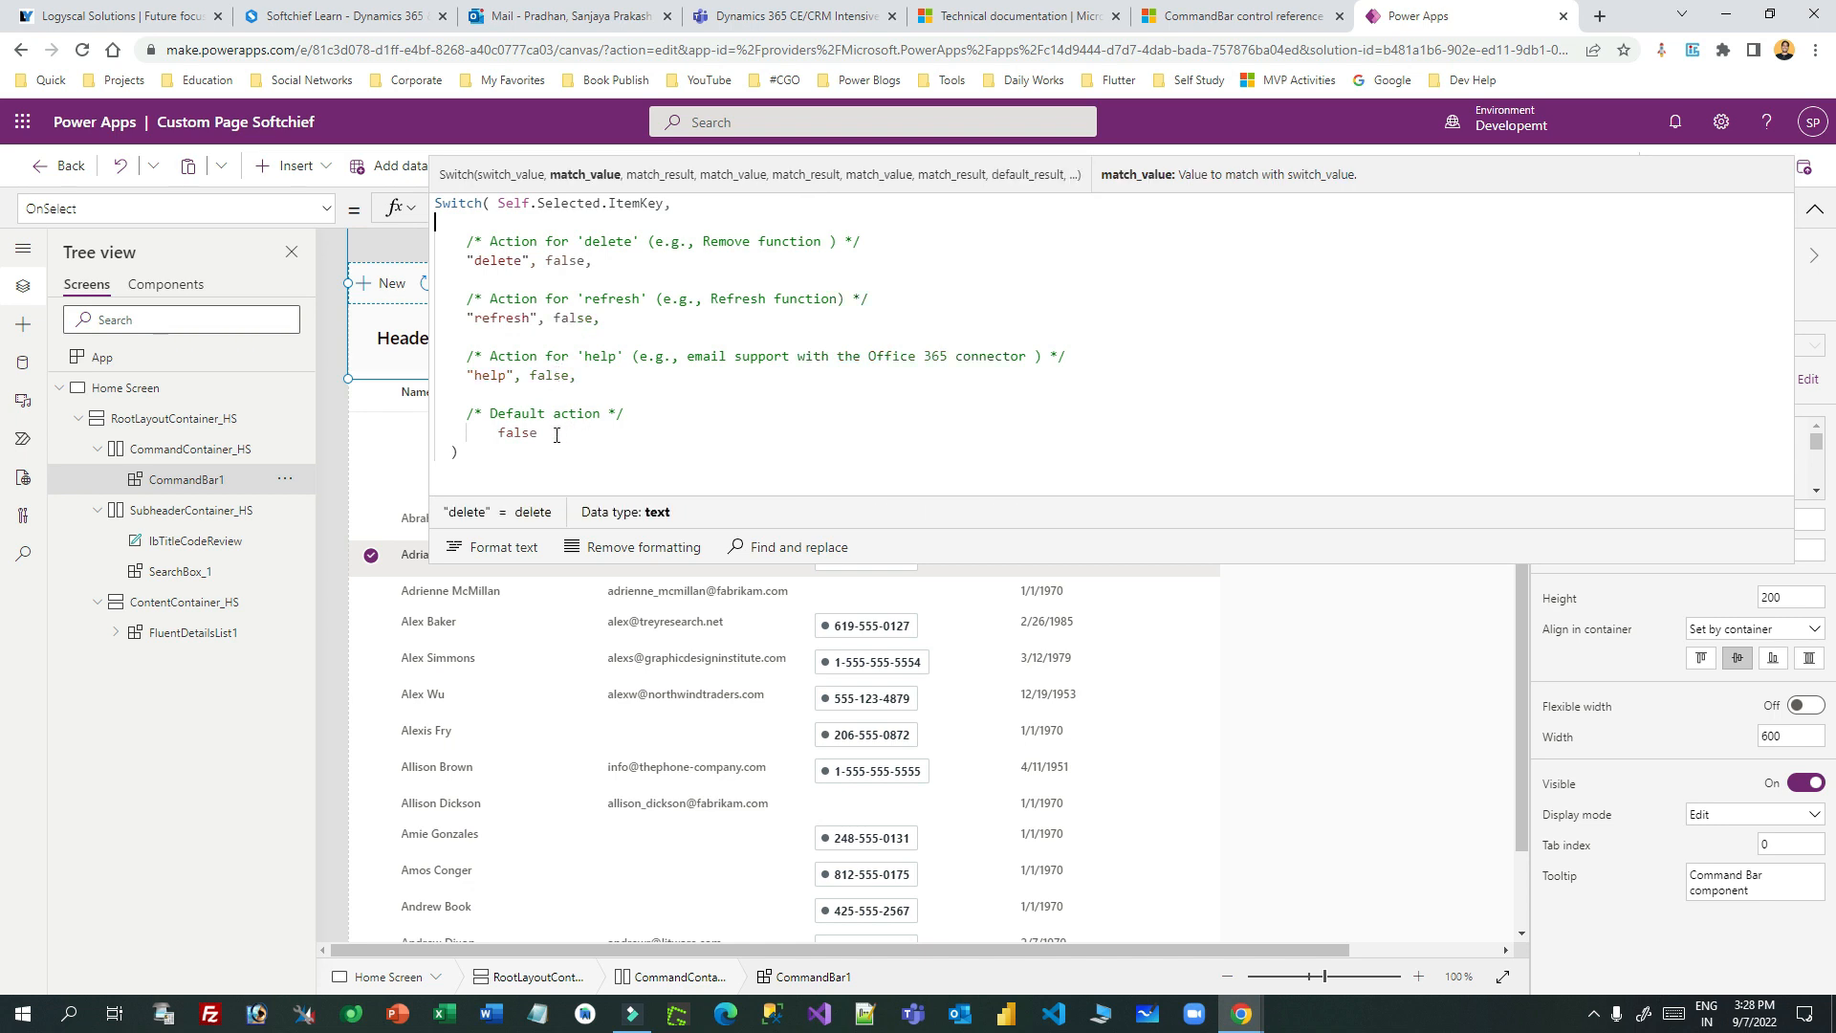
- Delete the 'refresh' and 'help' cases and blank lines, leaving only 'delete' and default false
drag(574, 430, 490, 241)
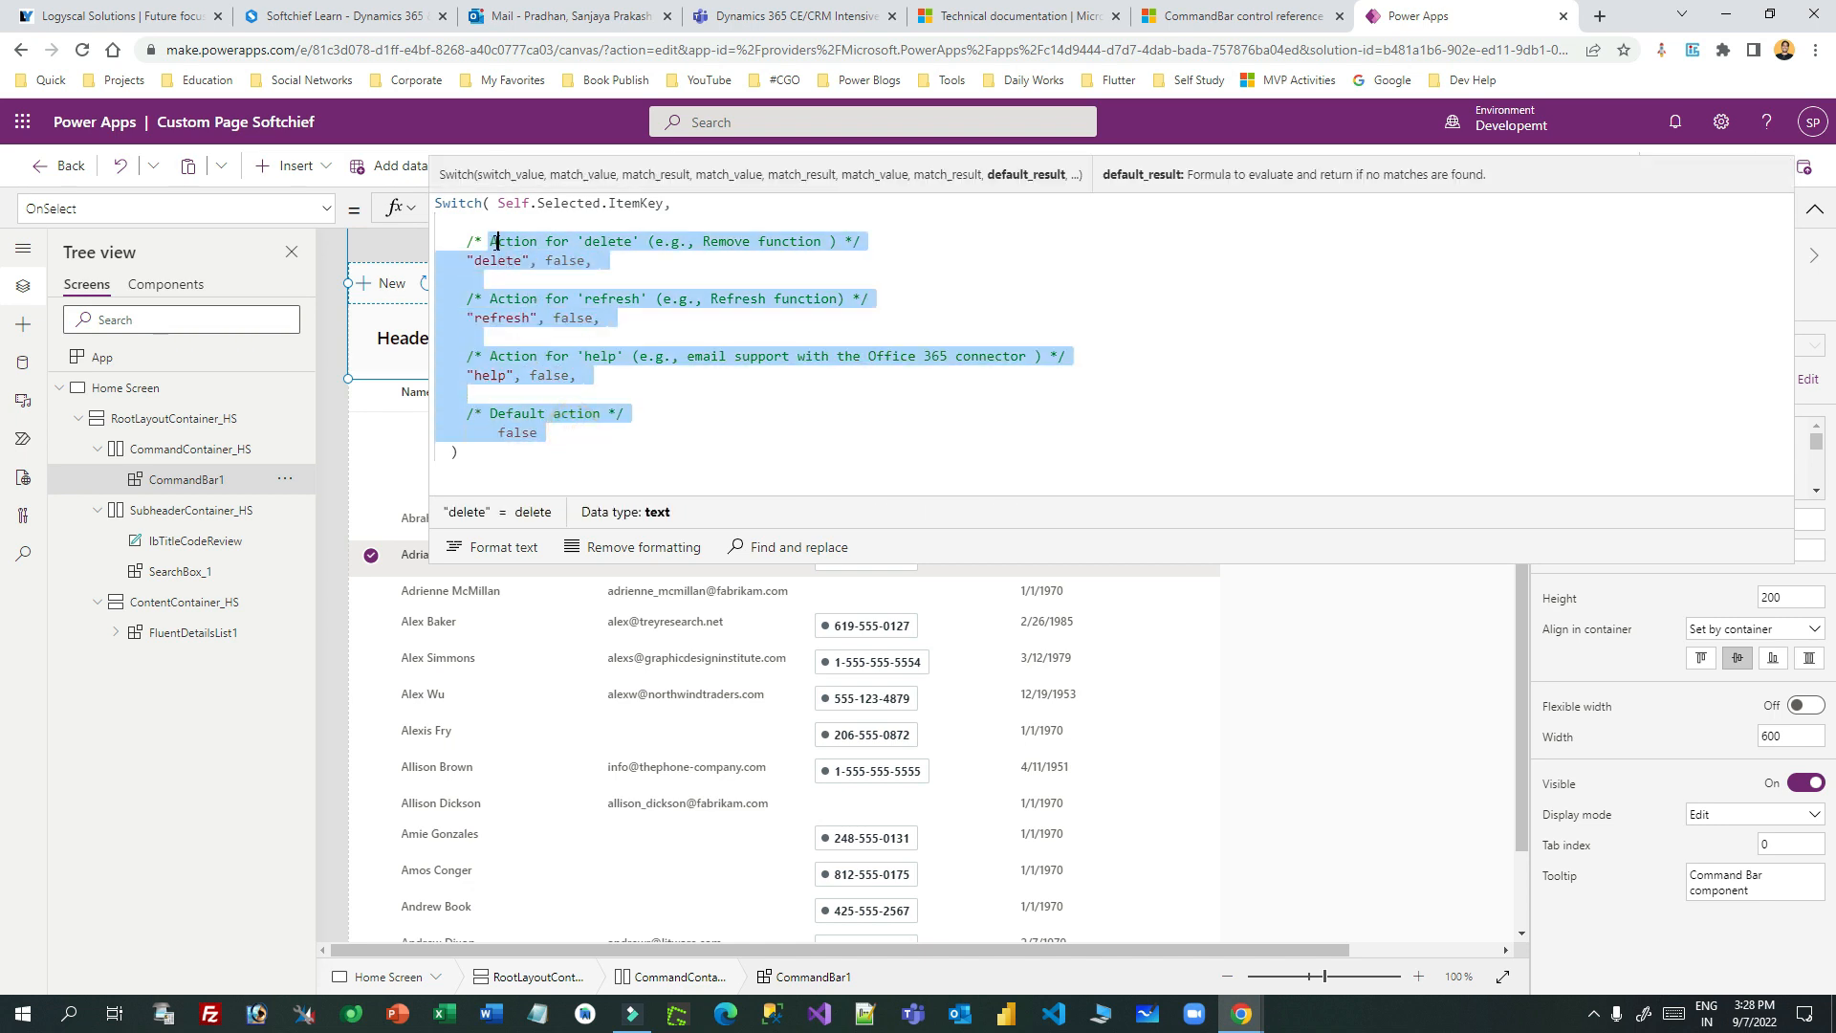
click(592, 395)
drag(592, 395, 448, 296)
key(BackSpace)
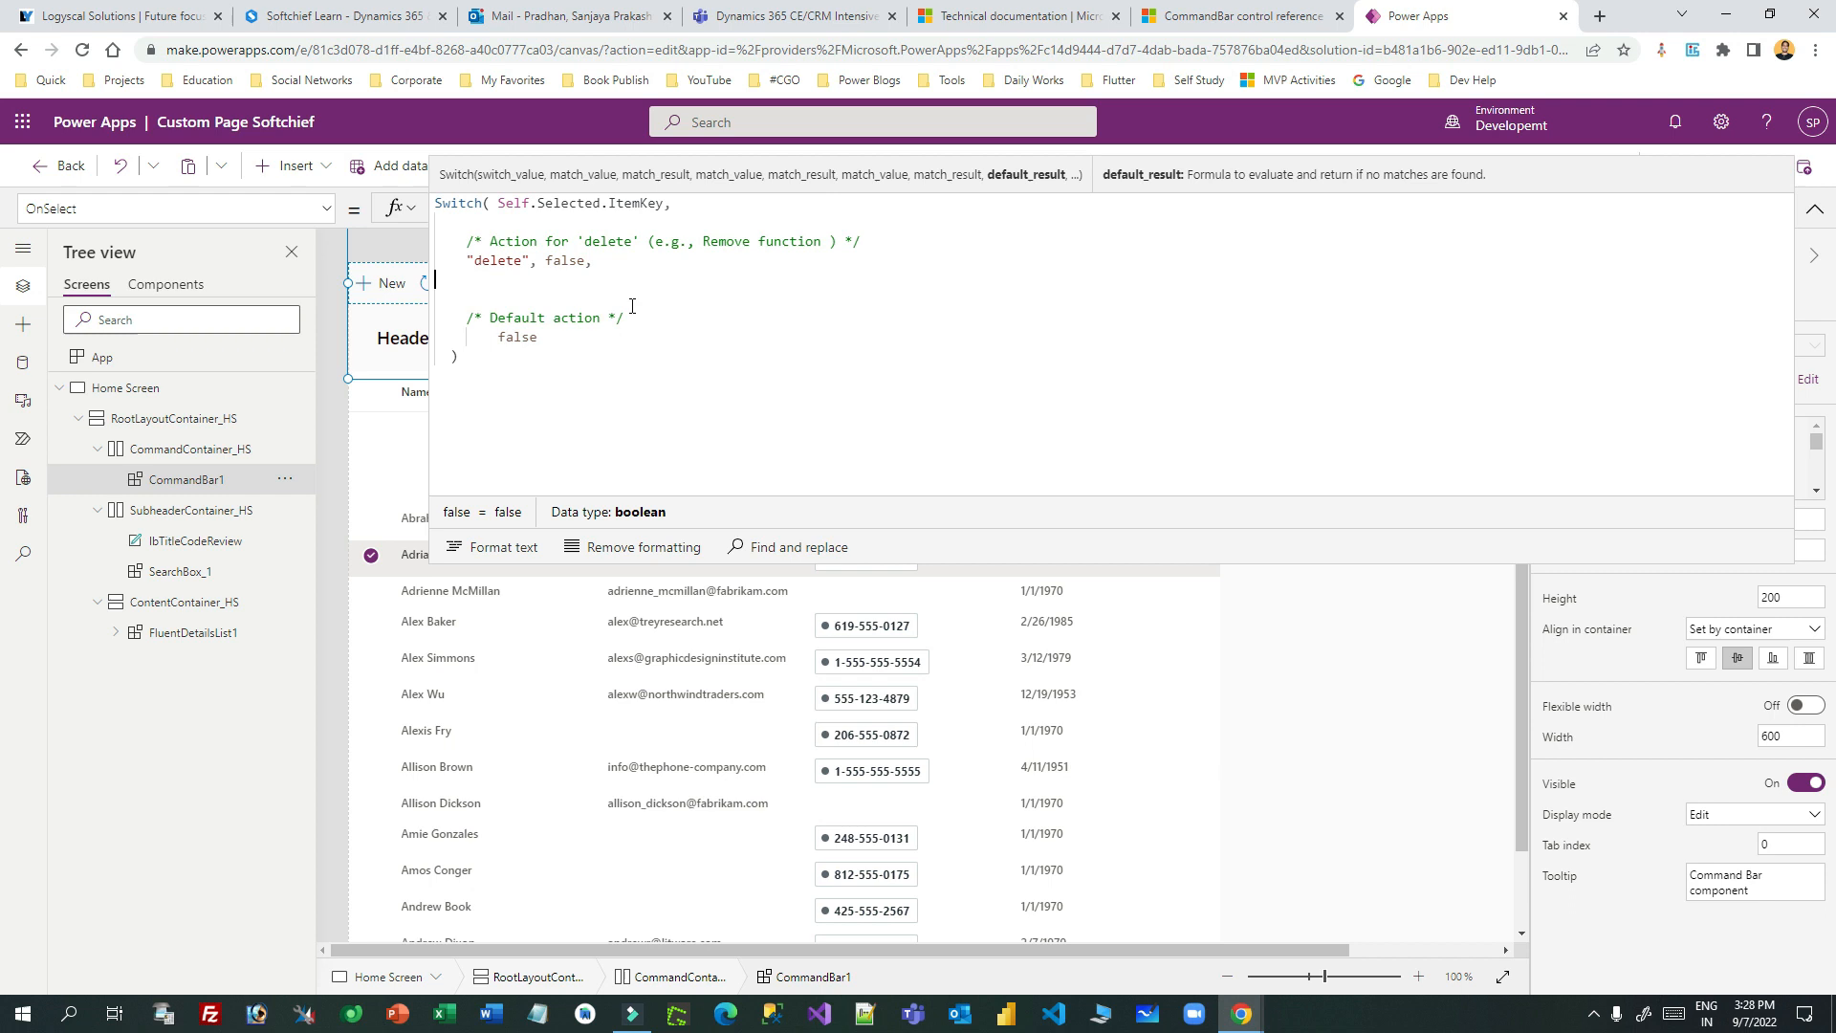
key(BackSpace)
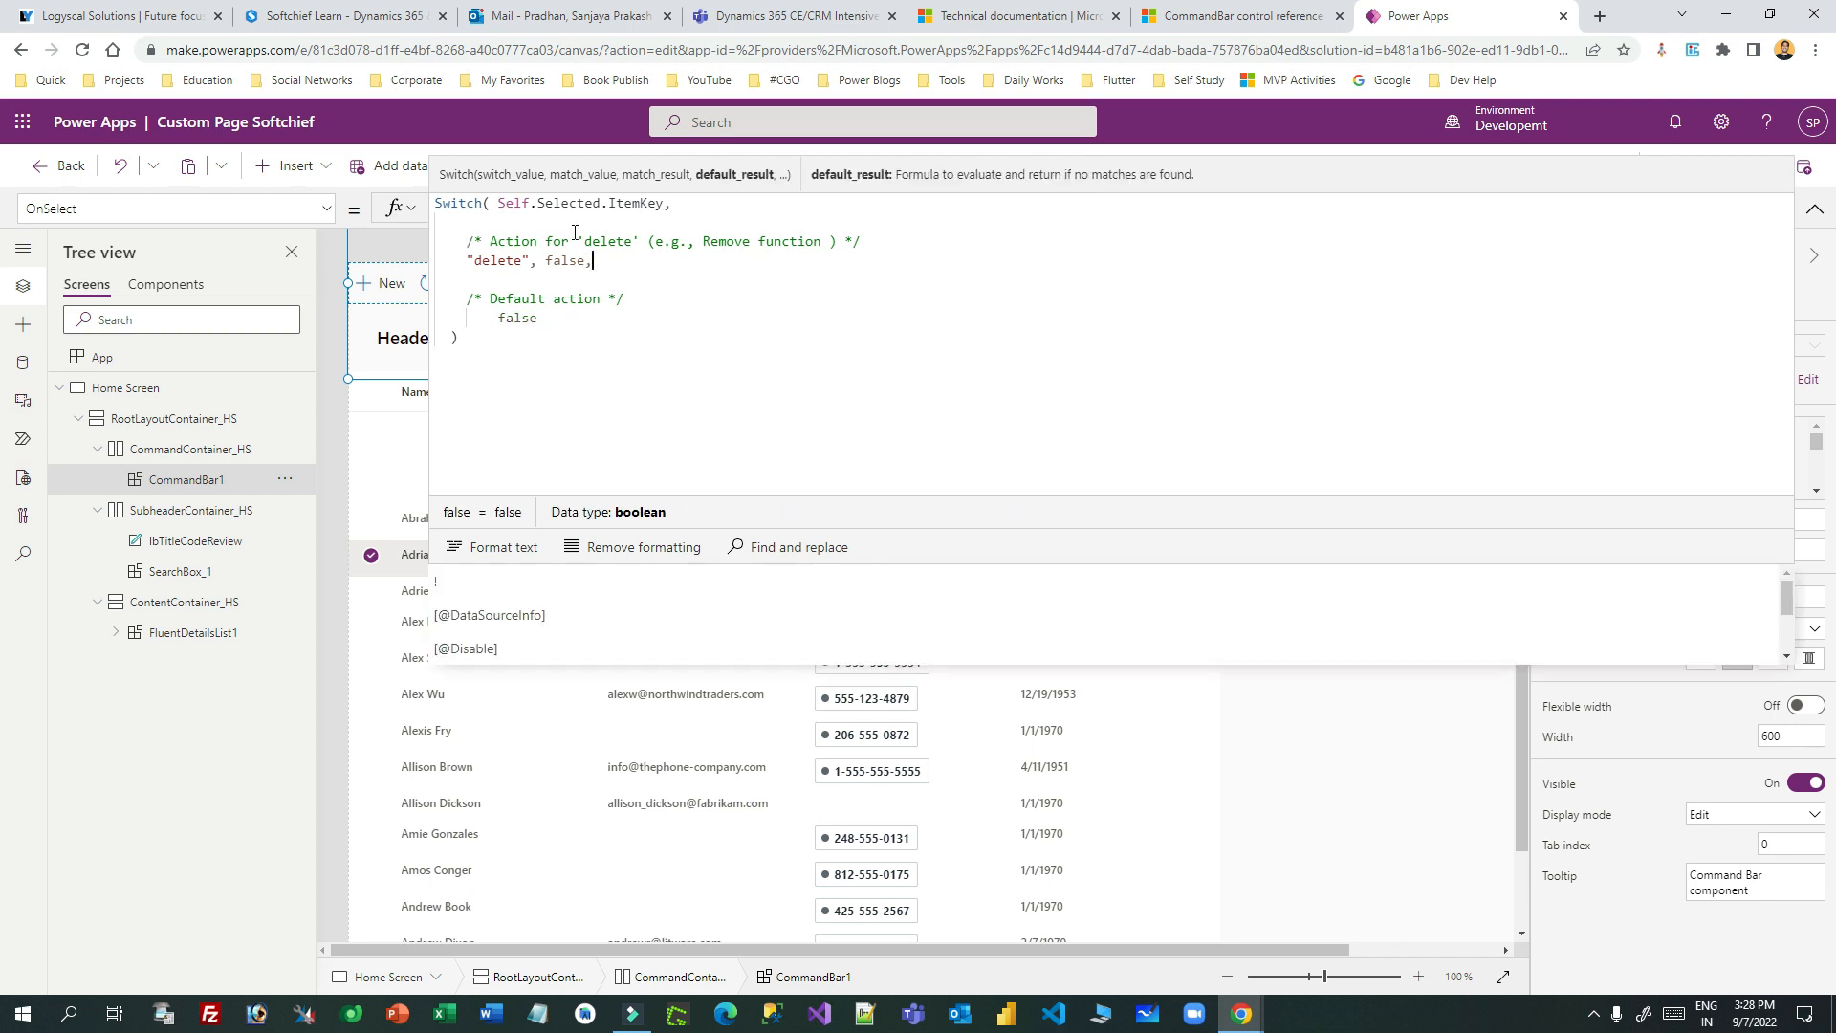
key(BackSpace)
key(BackSpace)
double_click(498, 241)
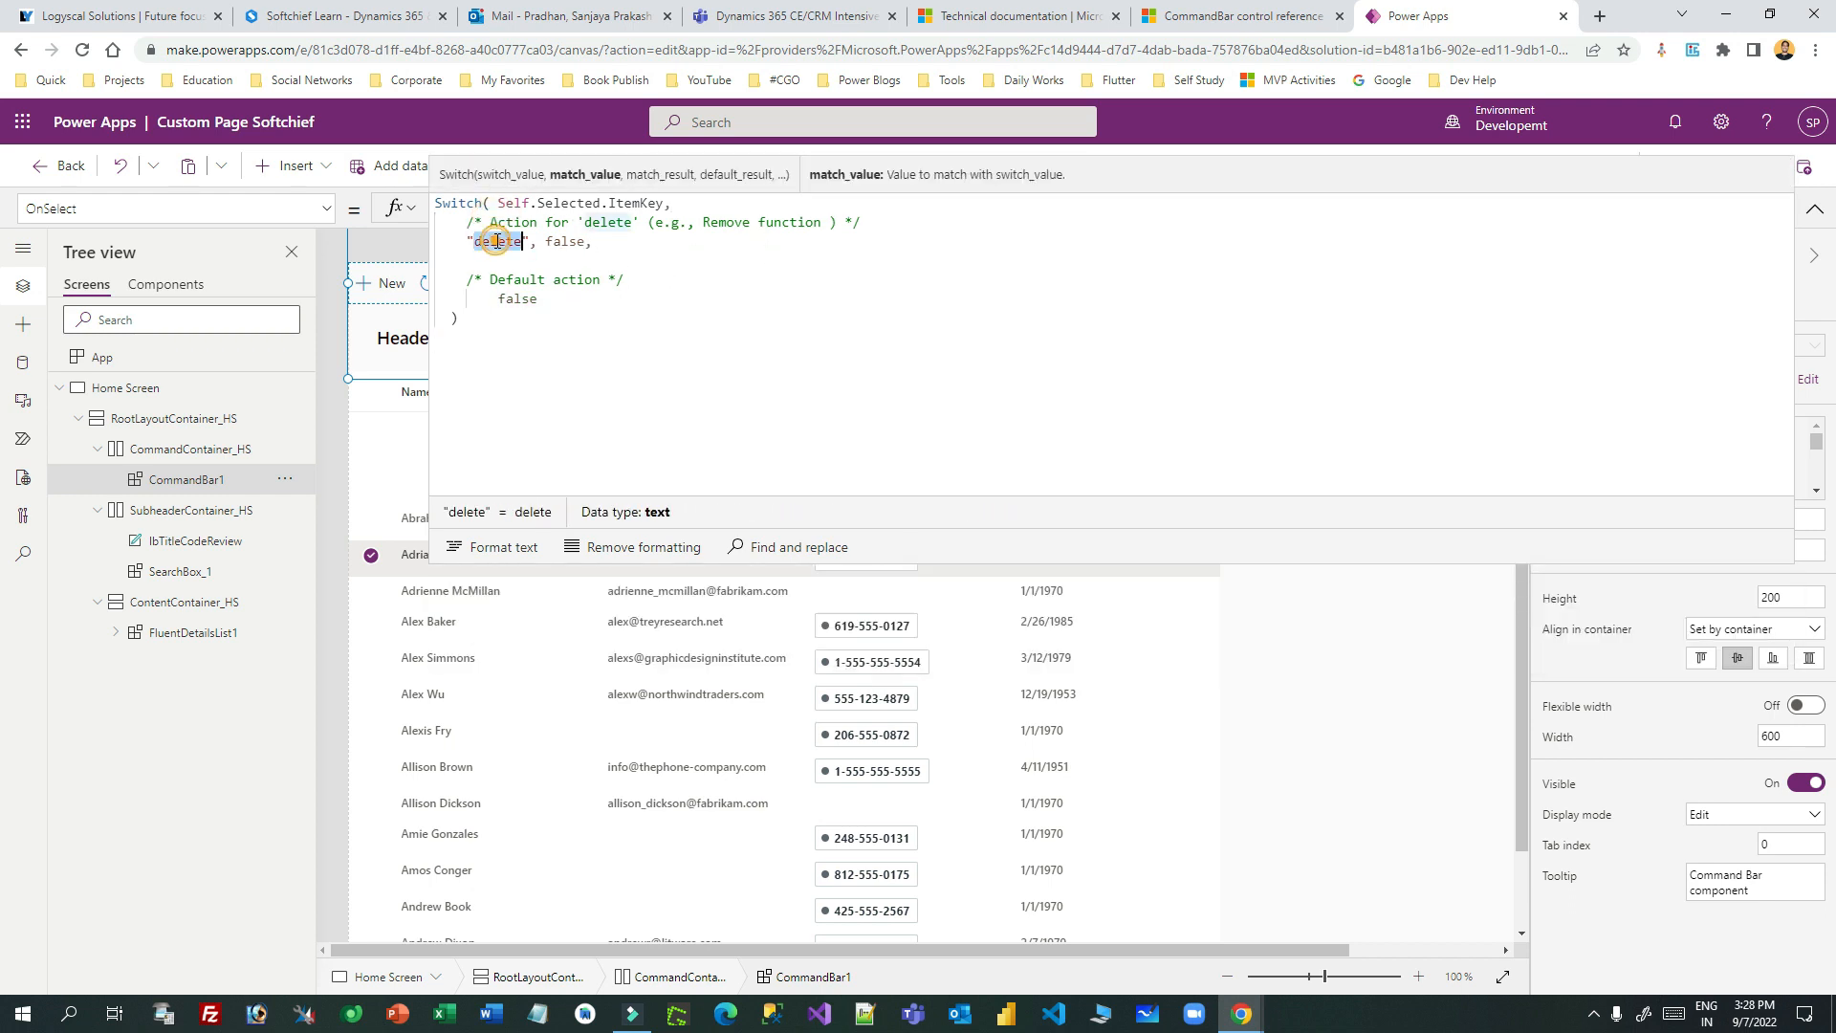
- Retype the match value as "Delete" and begin replacing its false result with Remove(conta
text(Delete)
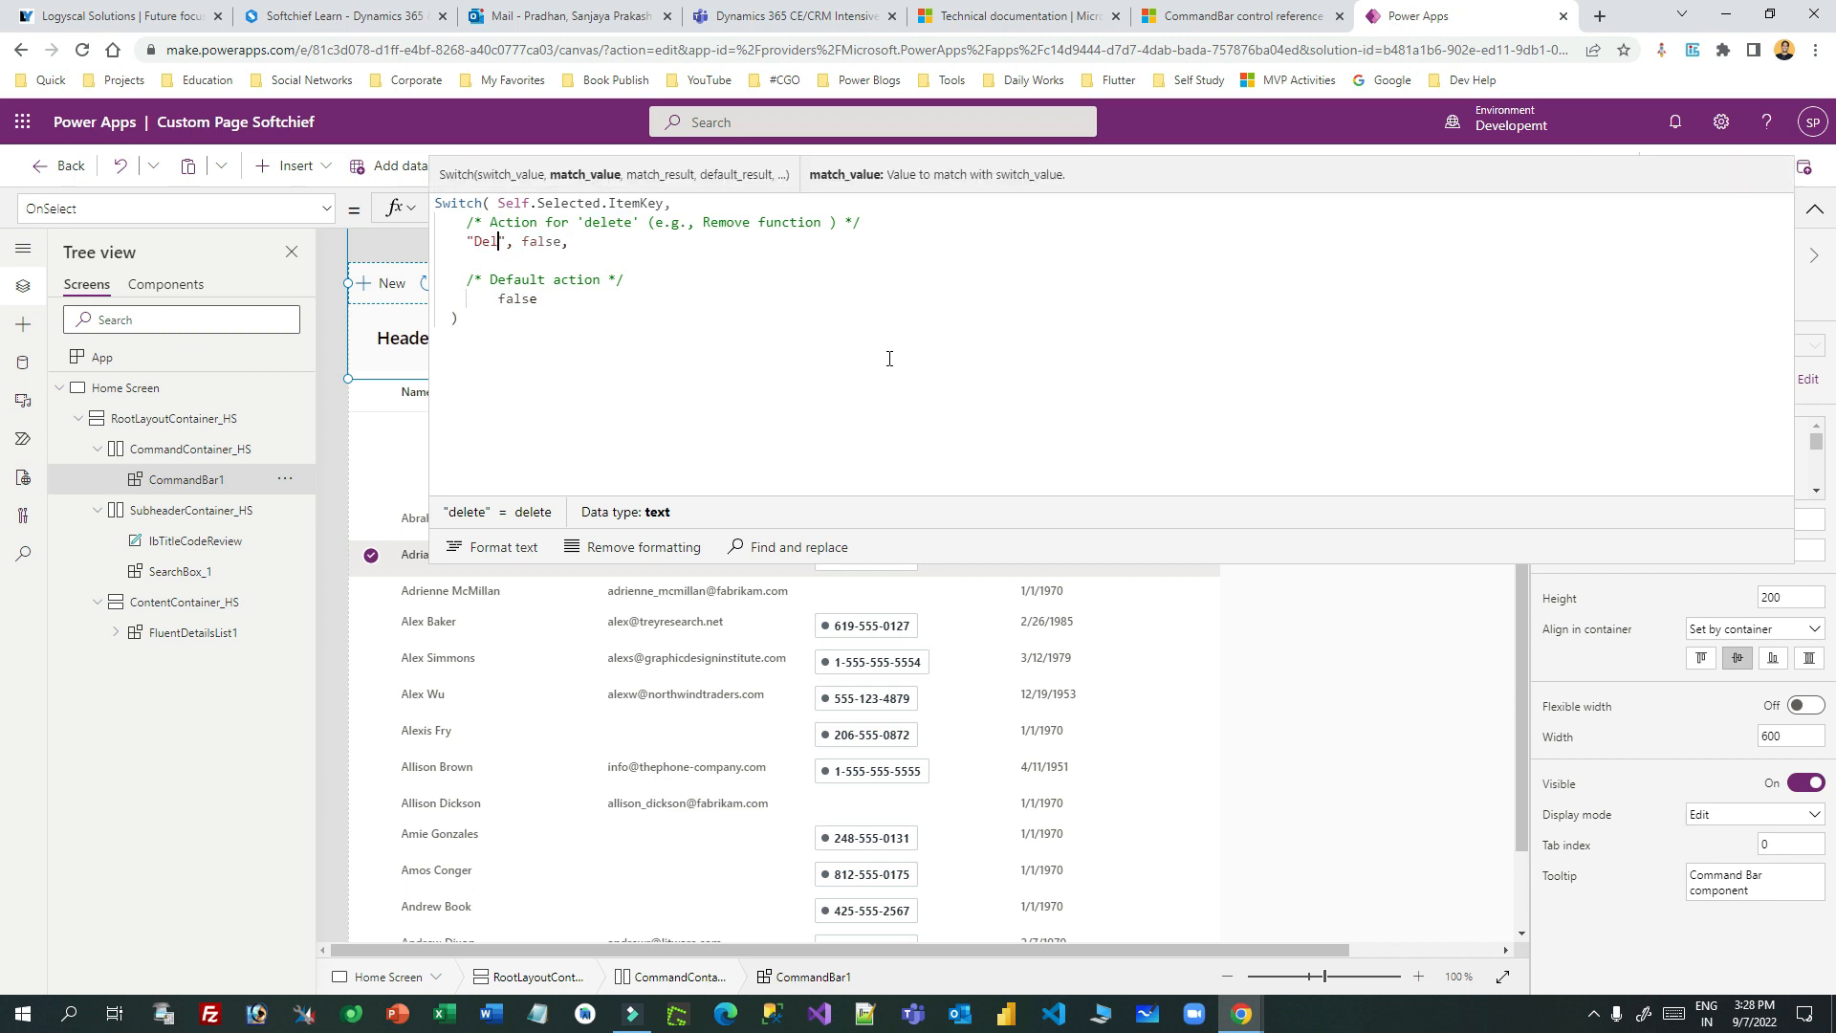
double_click(496, 242)
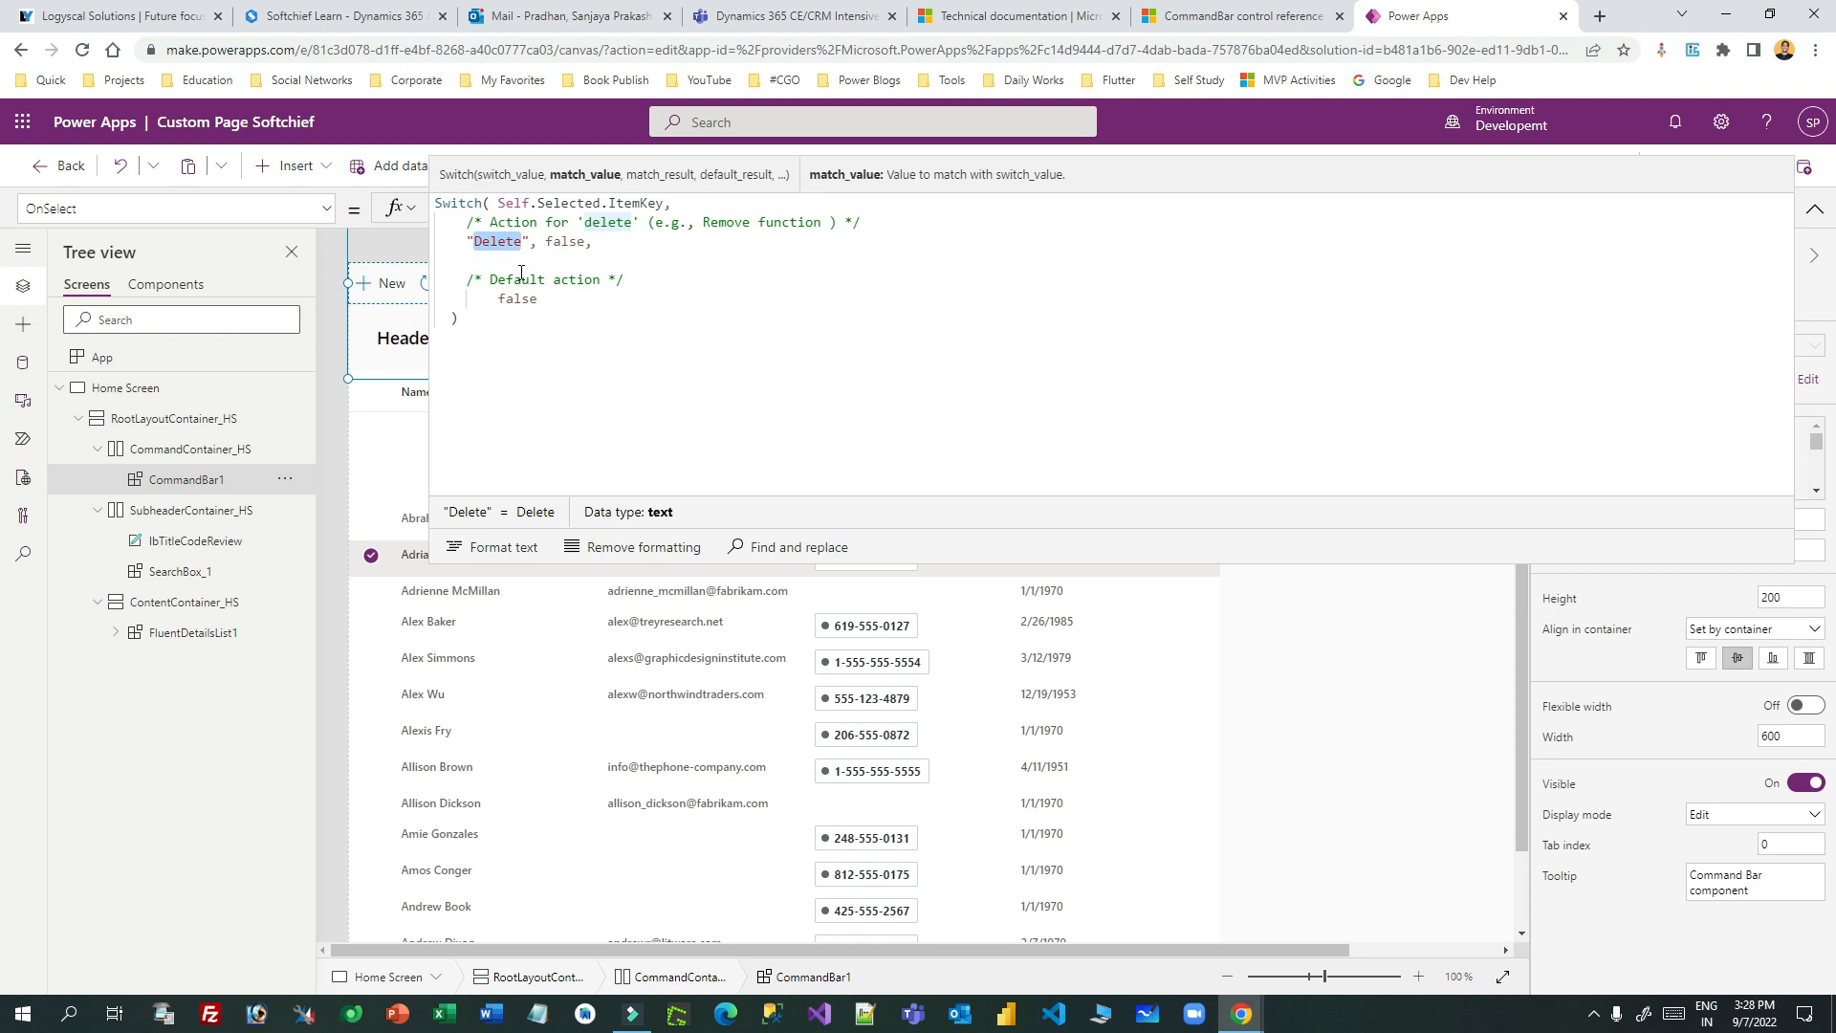
double_click(568, 242)
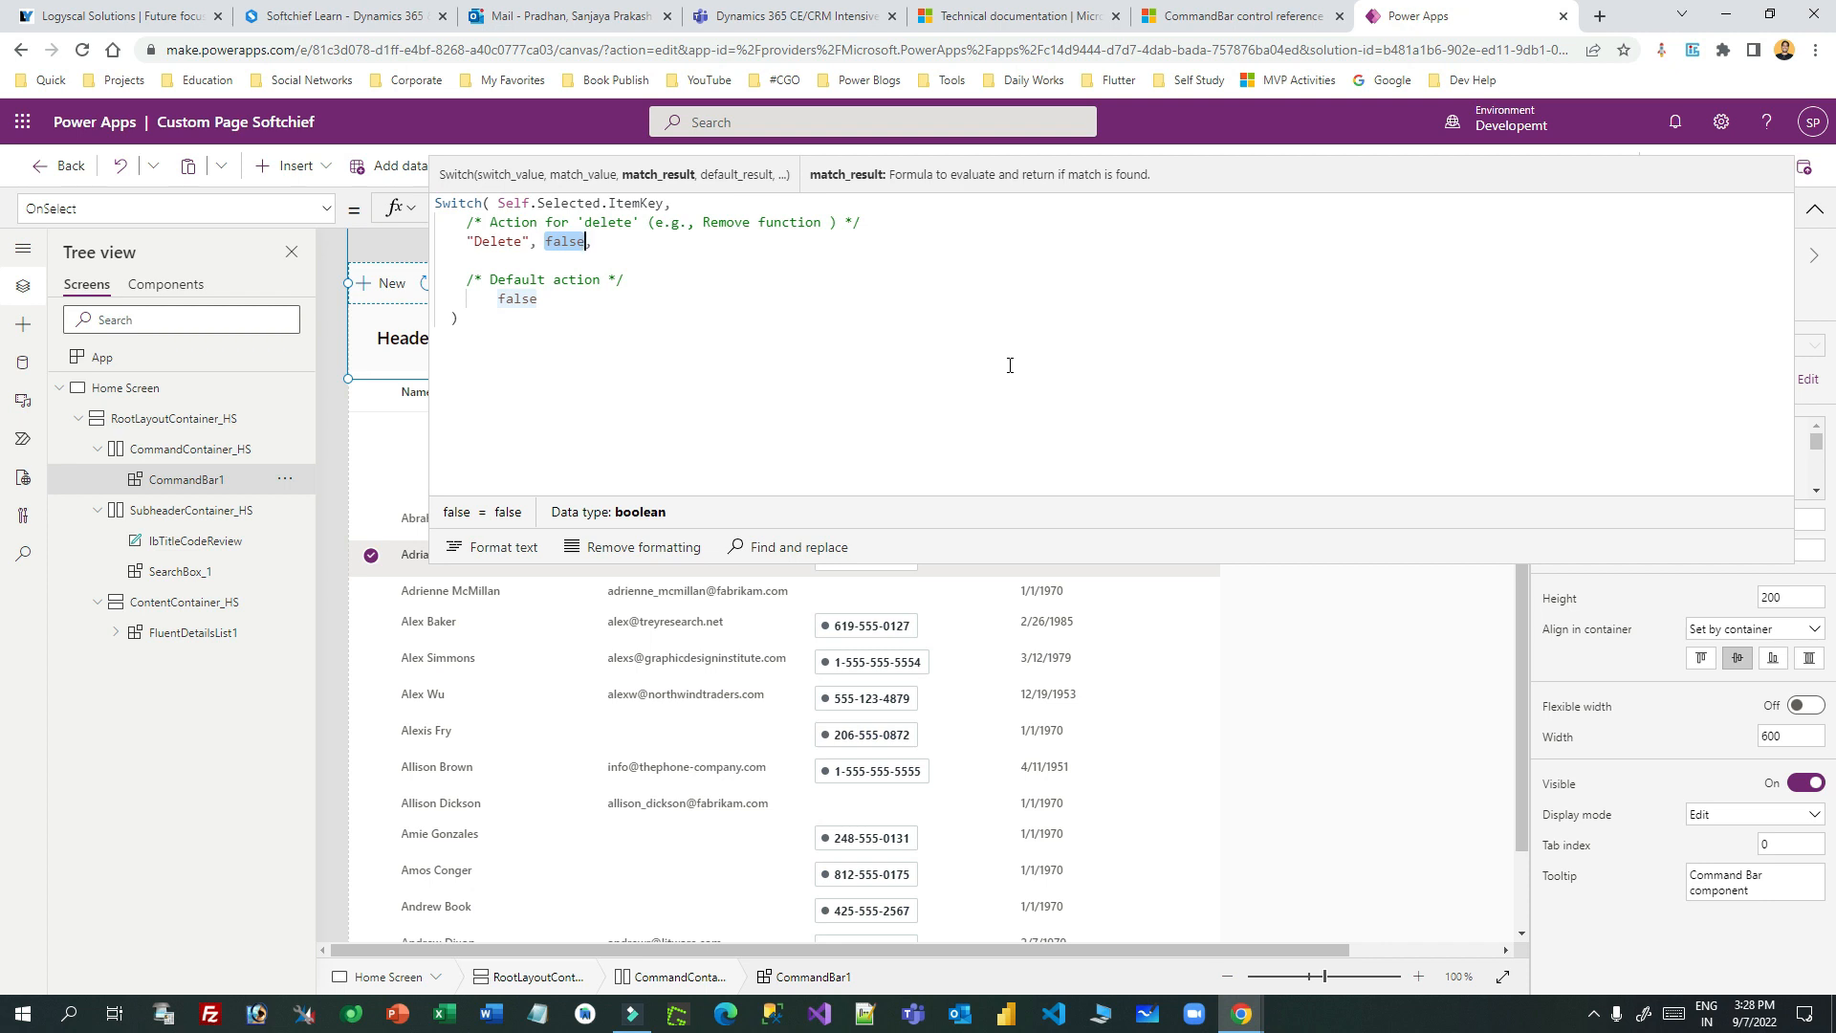
text(Remo)
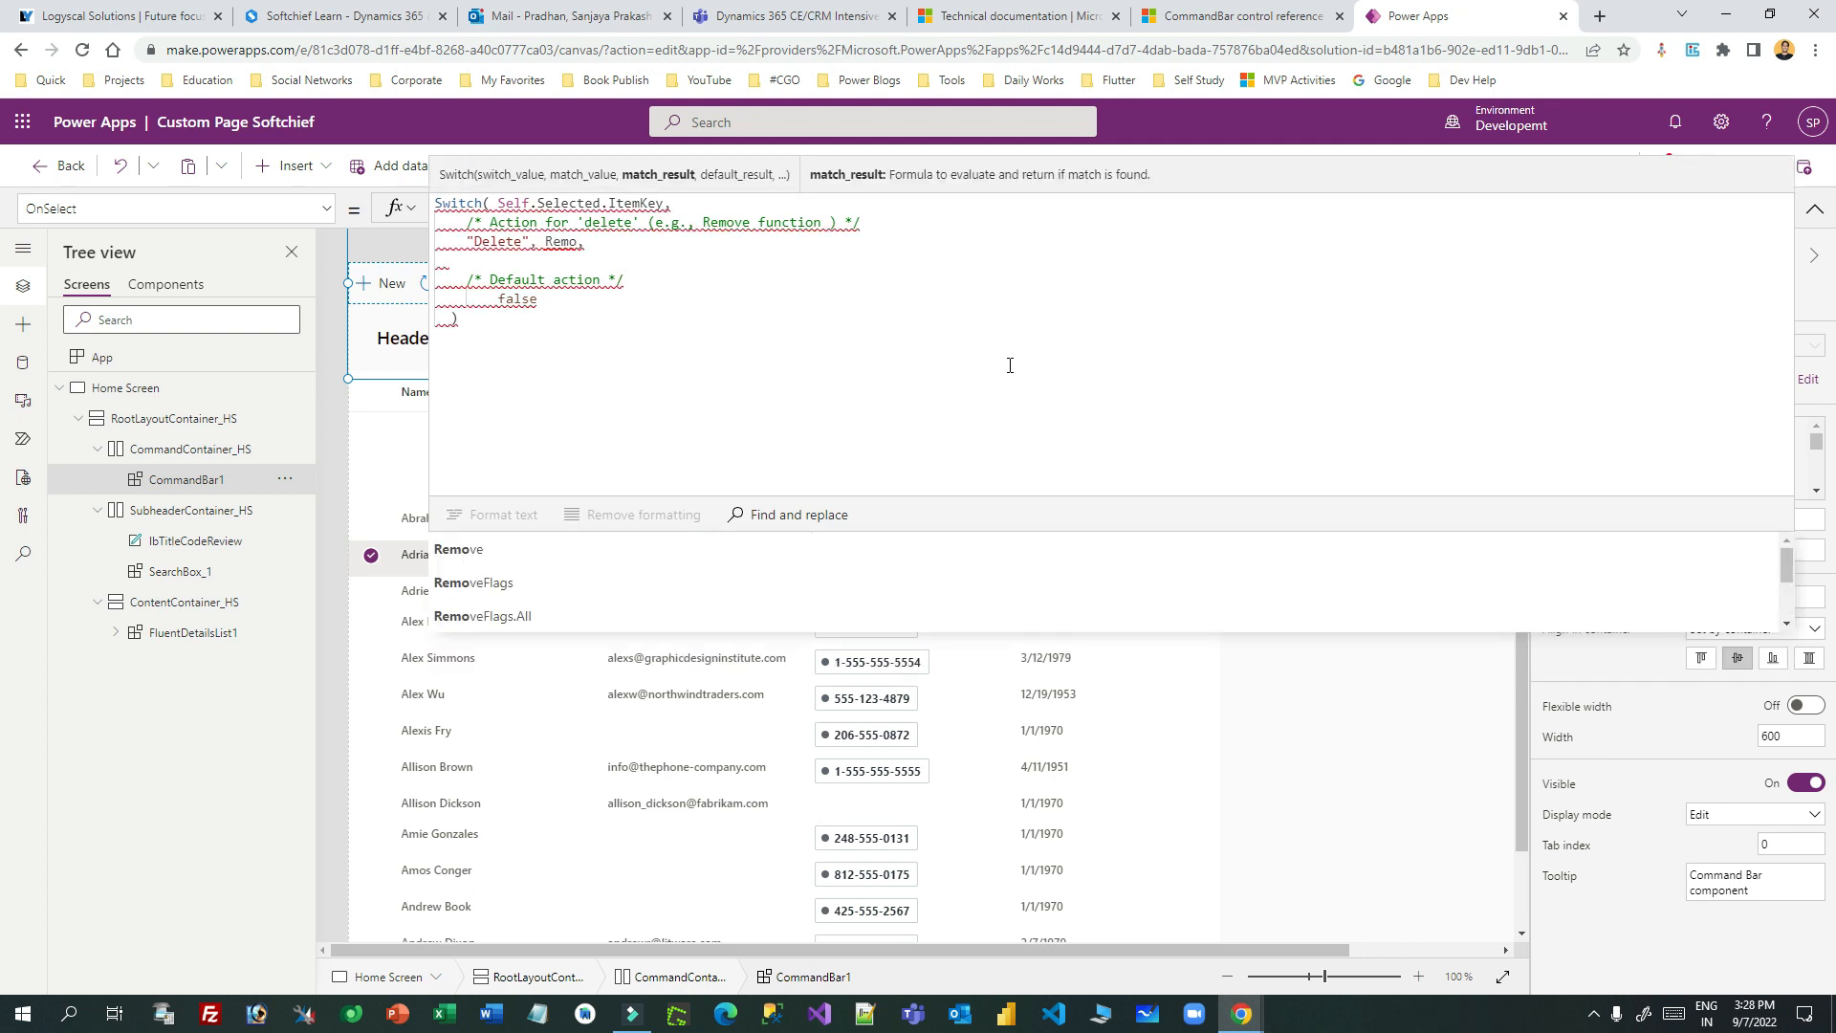
text(ve()
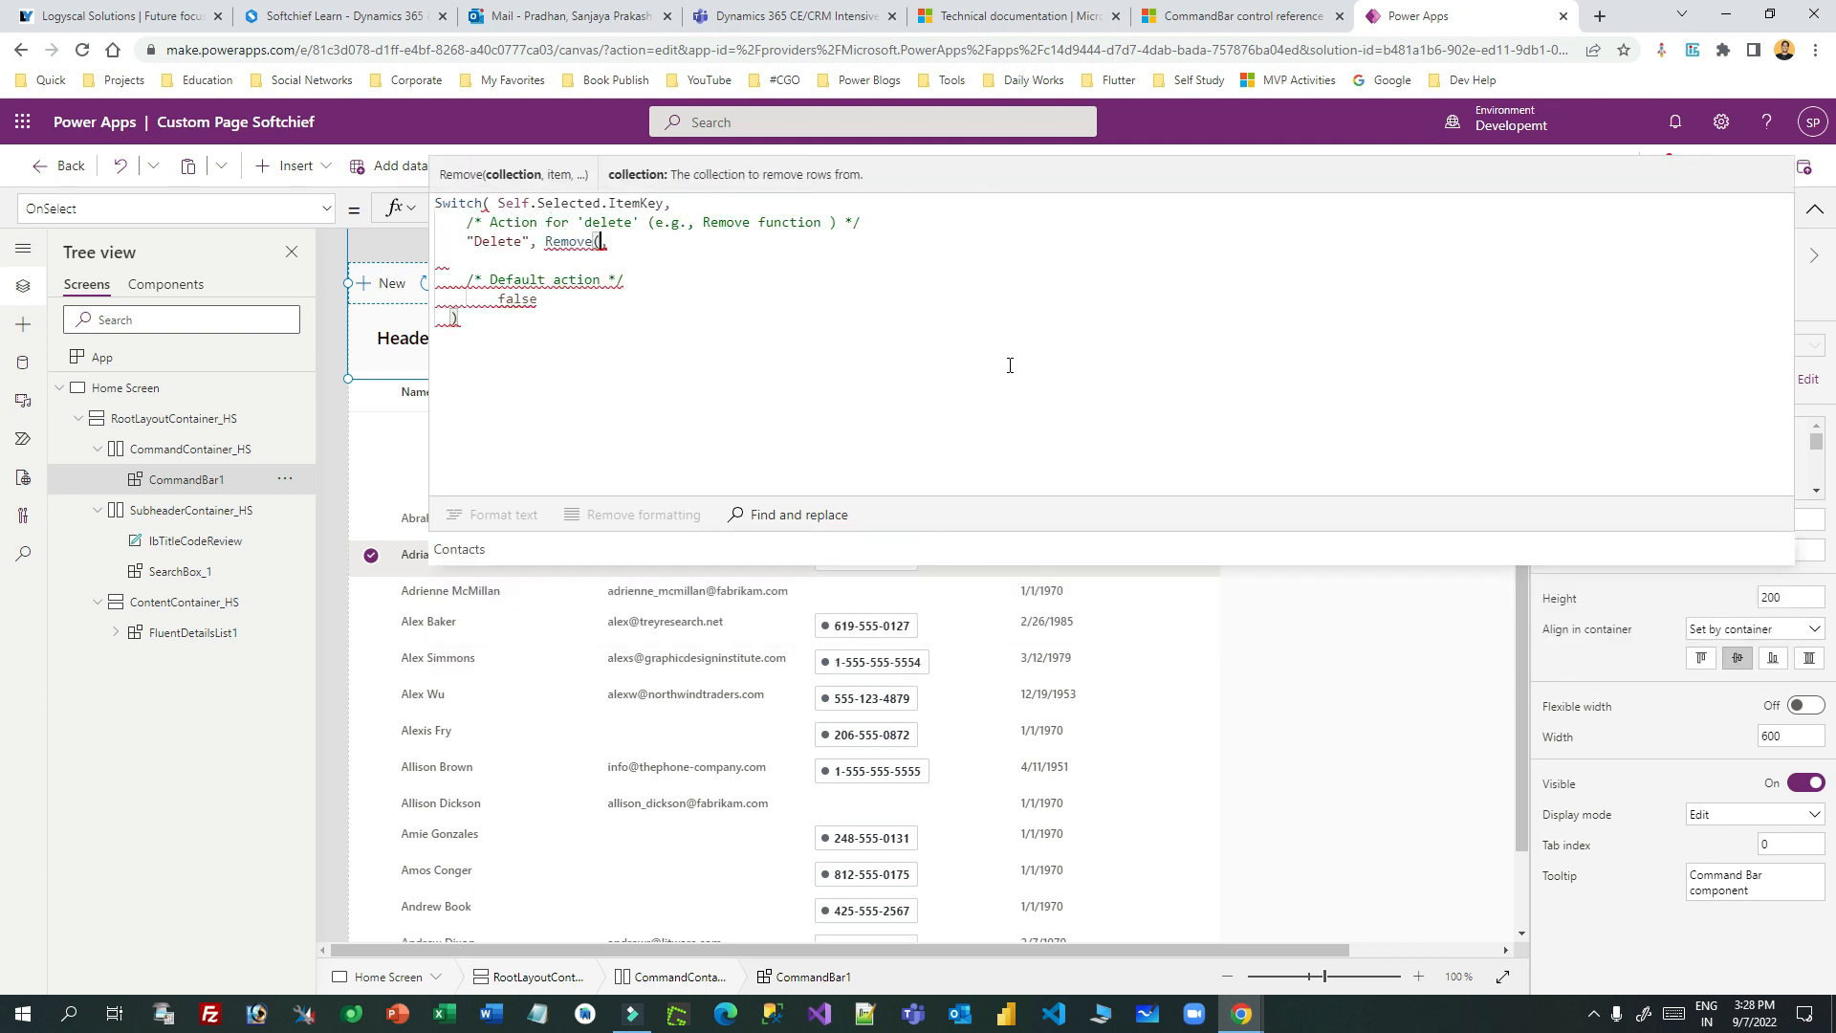
text(cont)
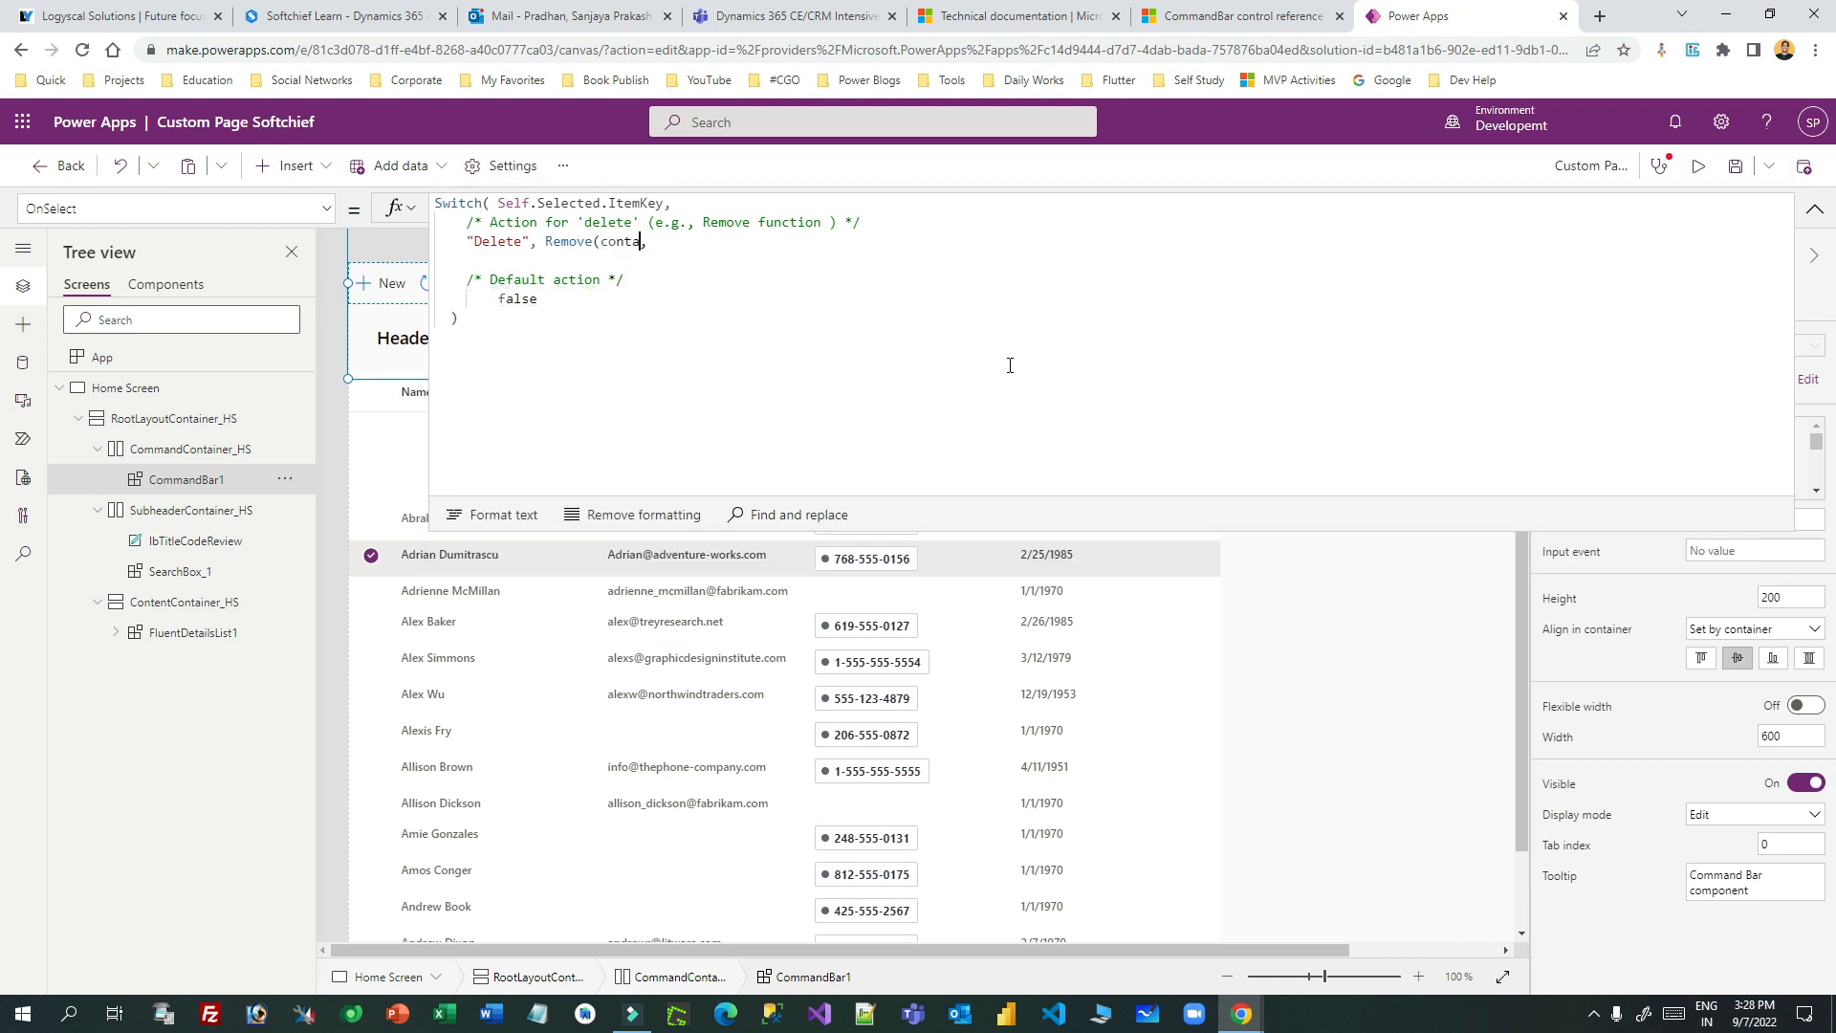
text(a)
- Complete the Delete case as Remove(Contacts, SelectedRecord) using IntelliSense suggestions
key(Tab)
text(,)
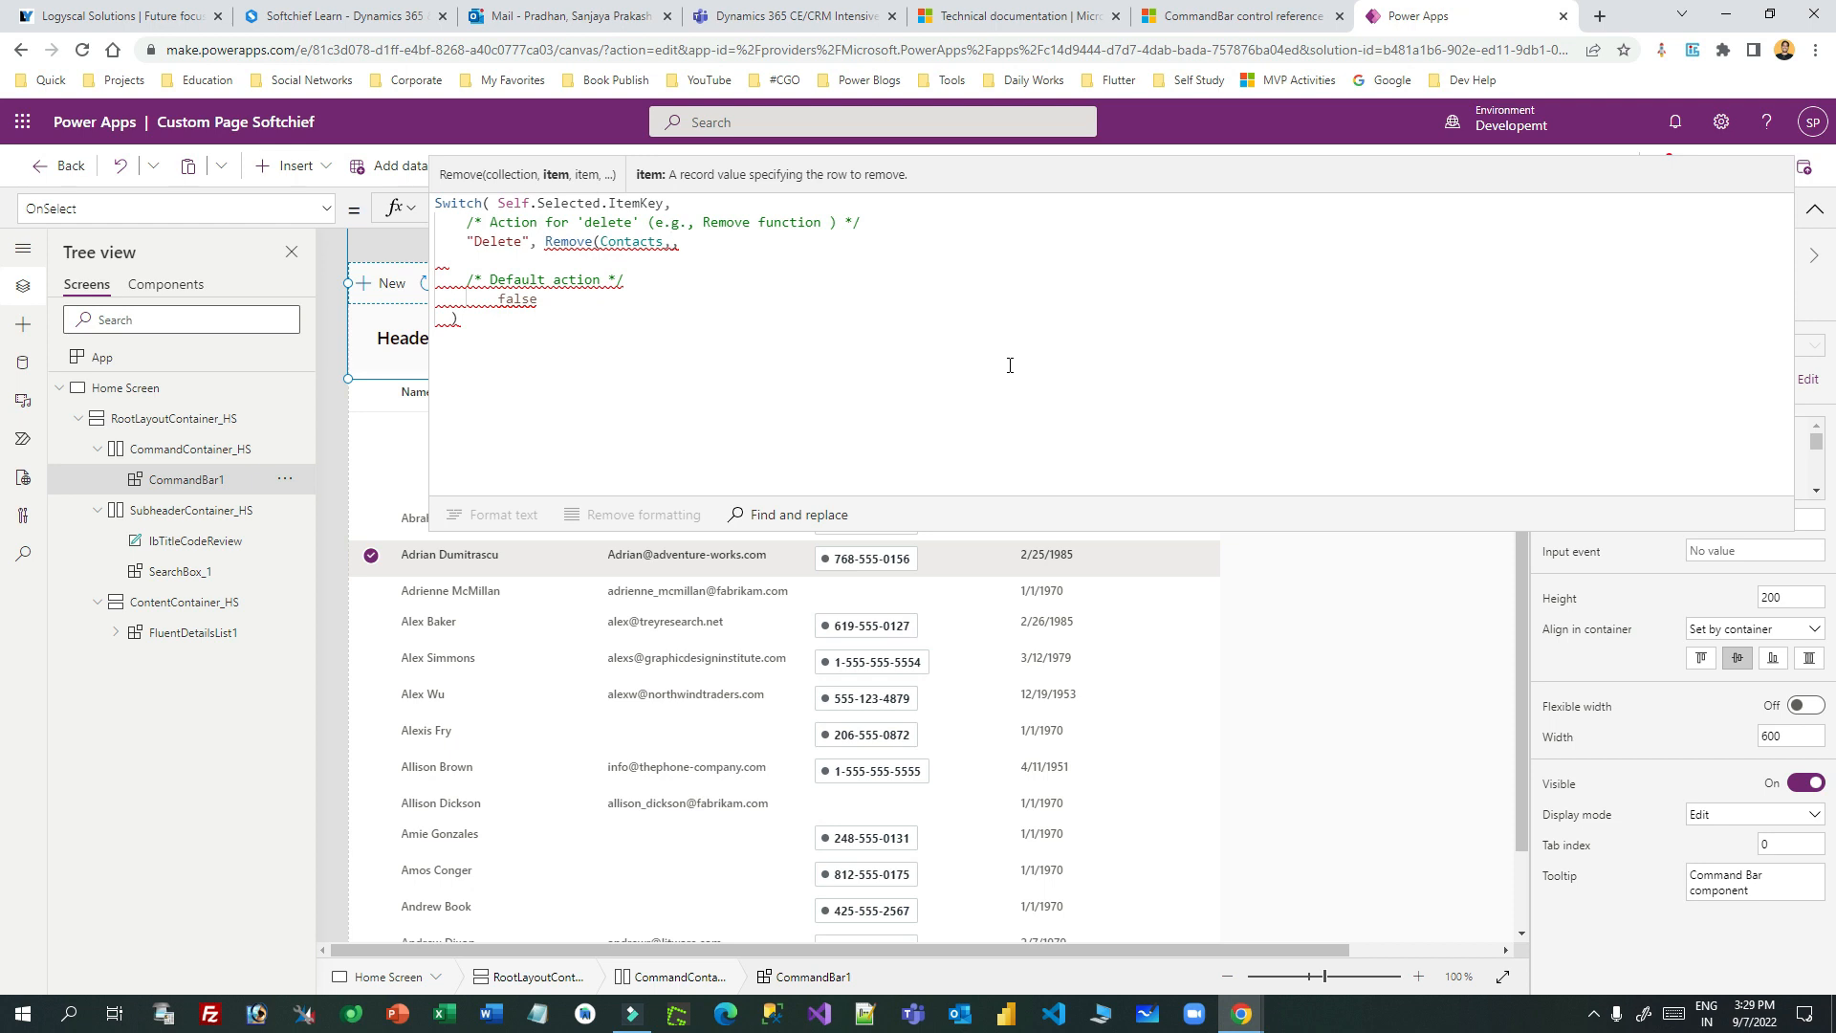
key(ctrl+v)
key(ctrl+z)
text(Sew)
key(BackSpace)
text(le)
key(Down)
key(Tab)
text(,)
text())
- Fix the stray commas and inspect the error flagged on SelectedRecord
click(802, 240)
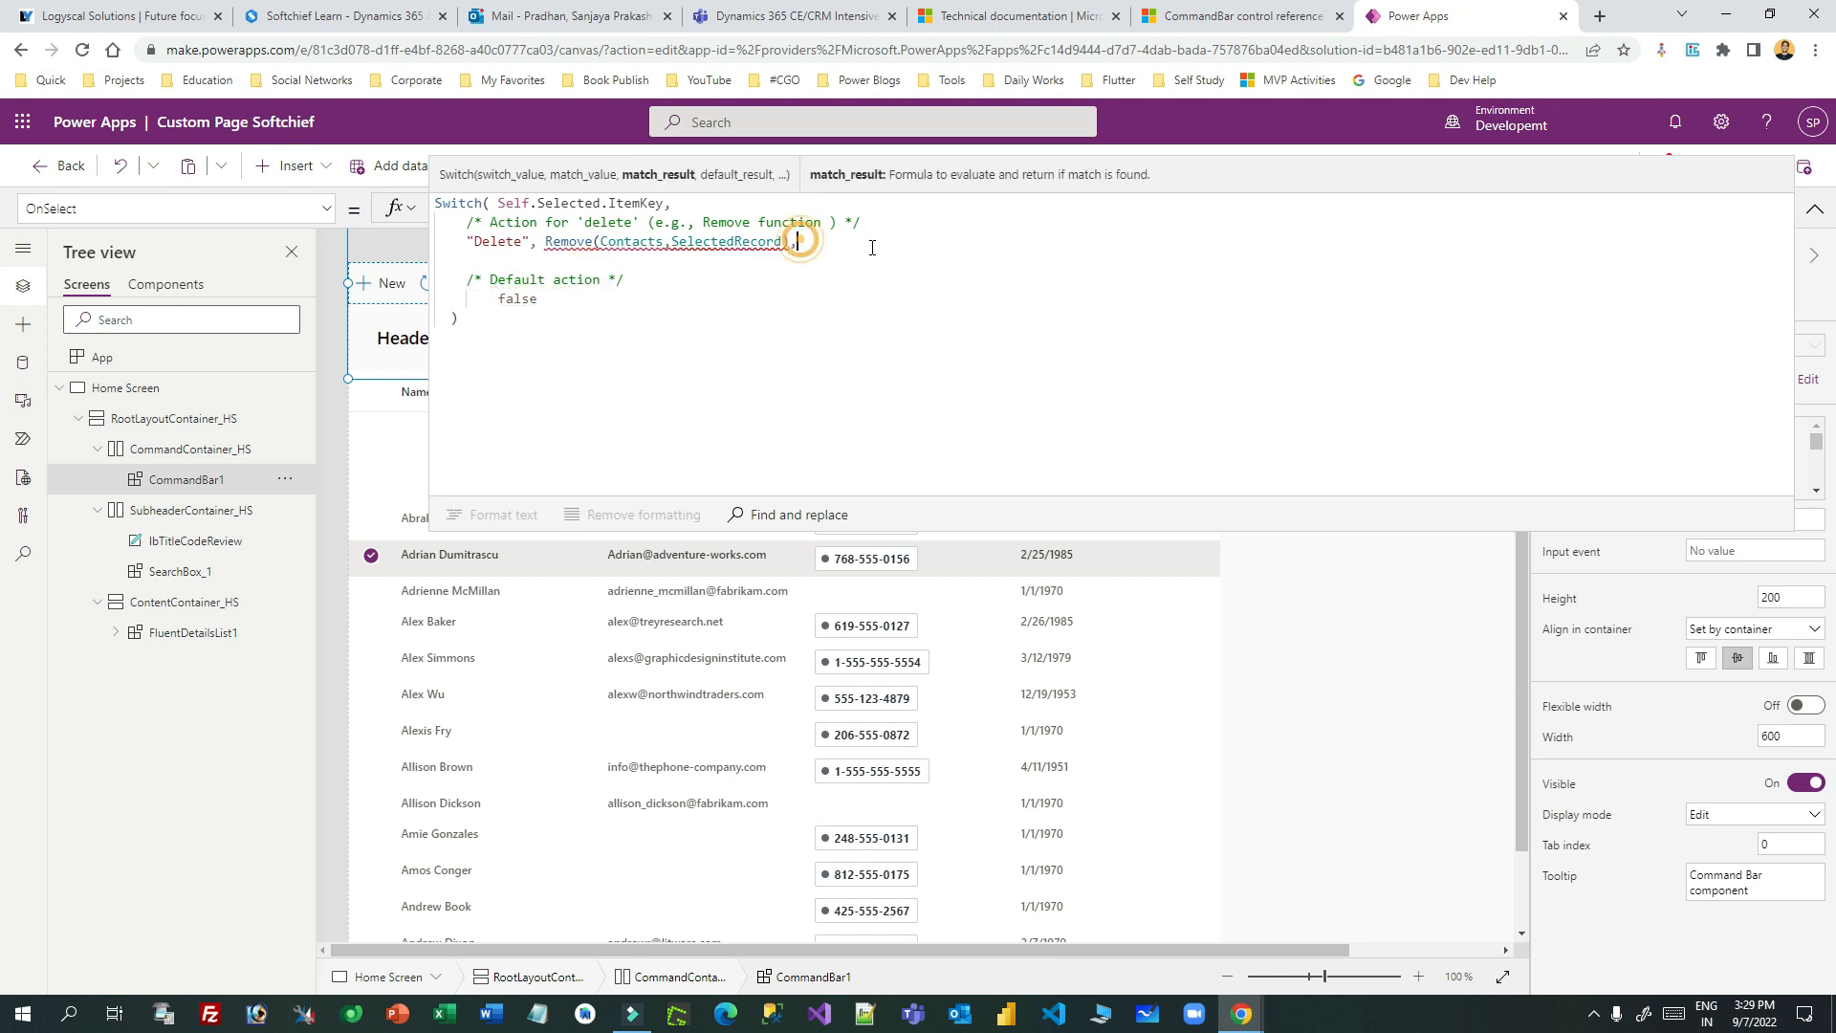
click(783, 241)
text(,)
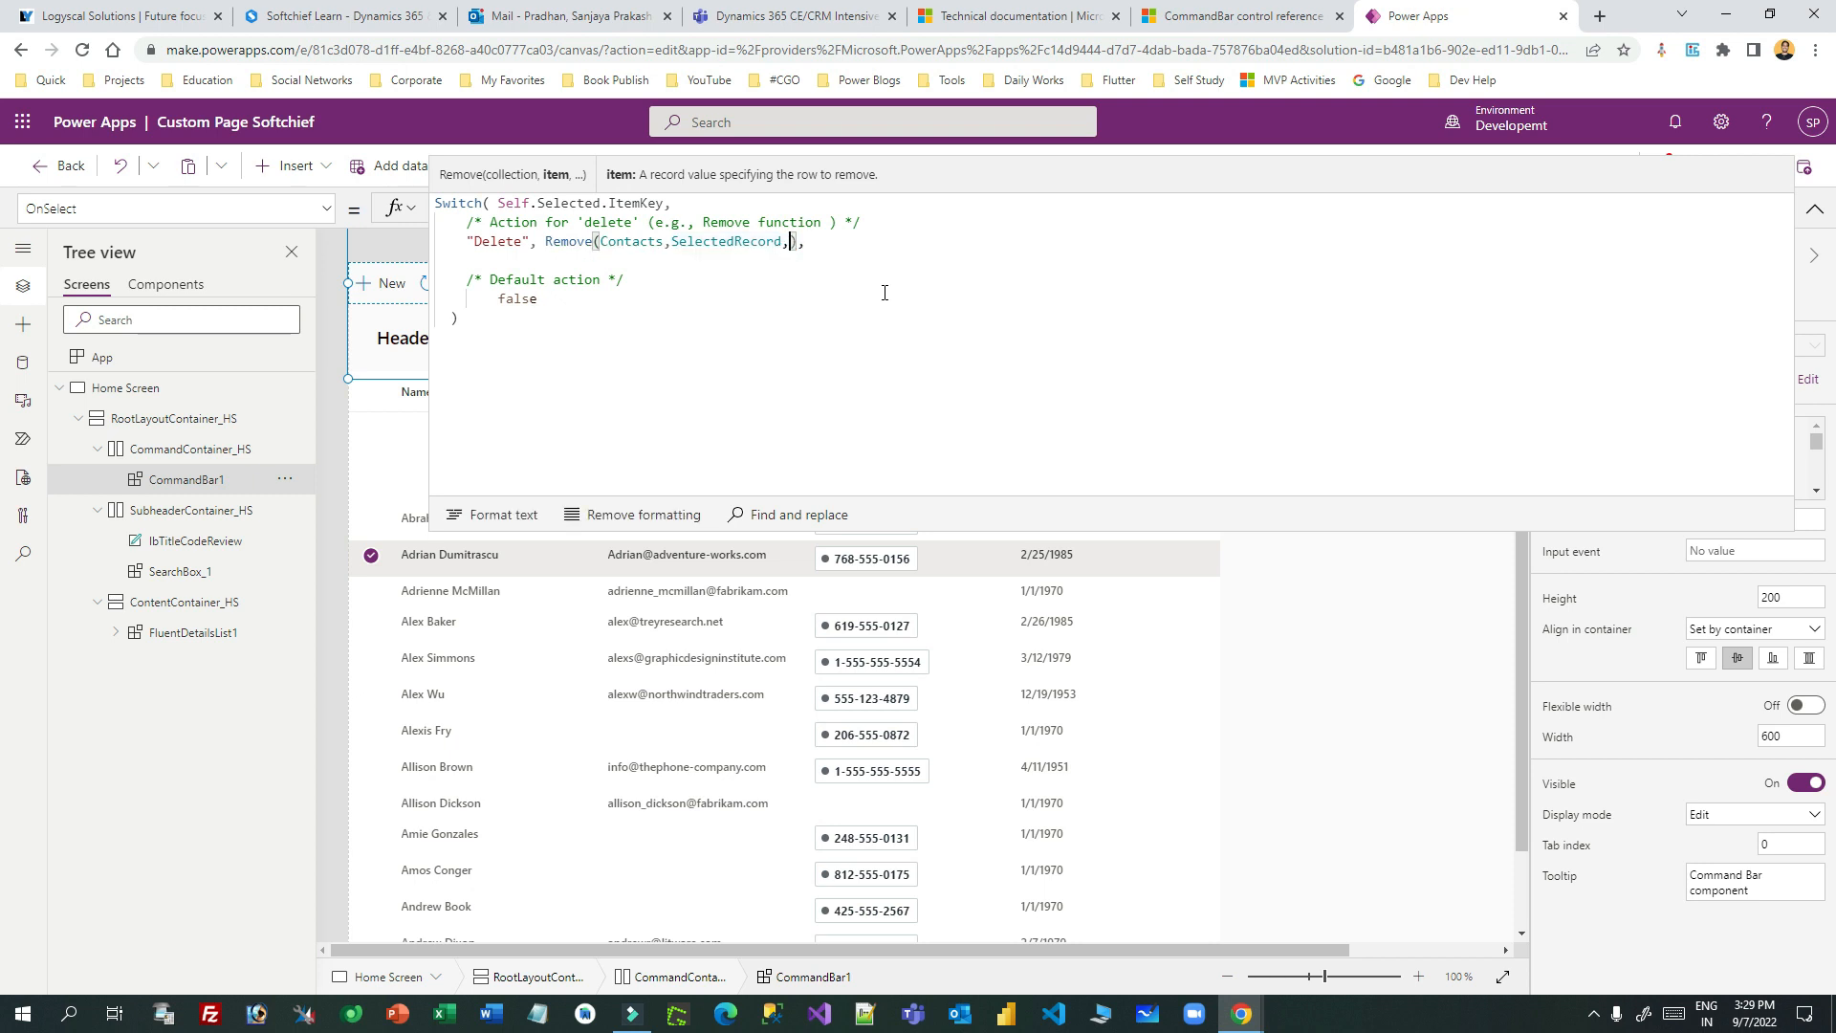
key(BackSpace)
click(791, 241)
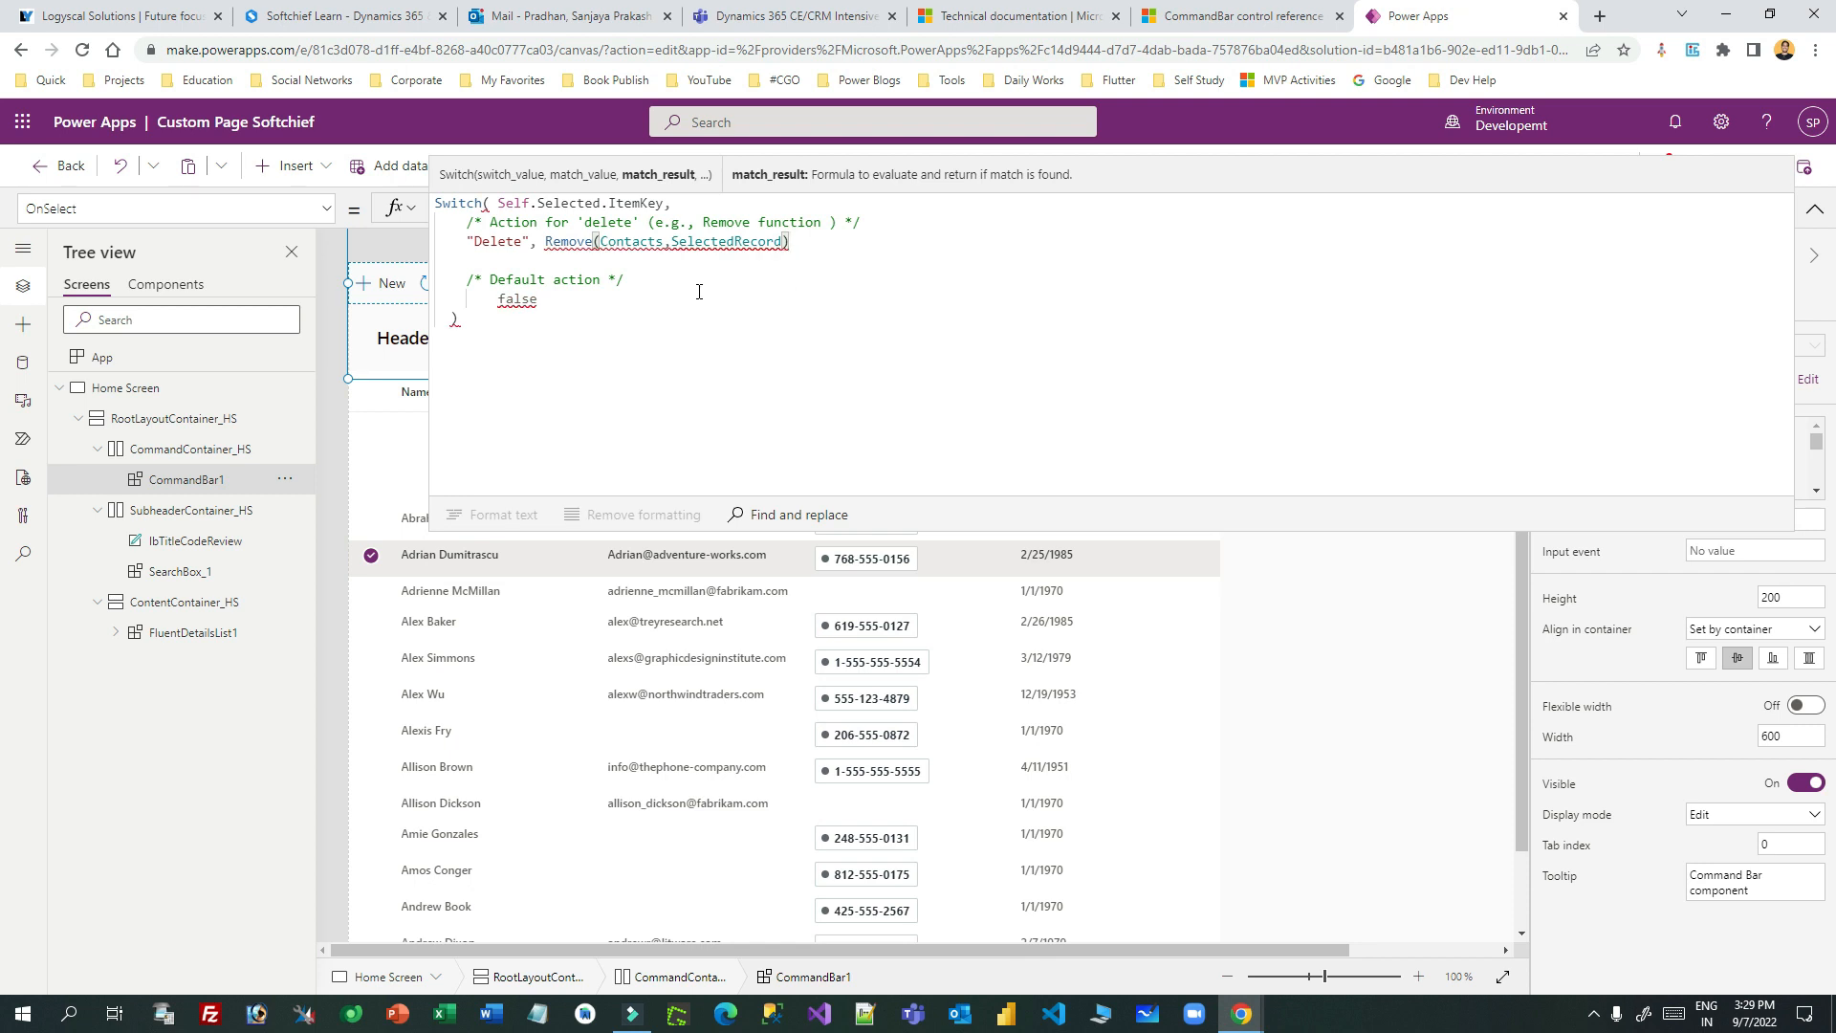
text(,)
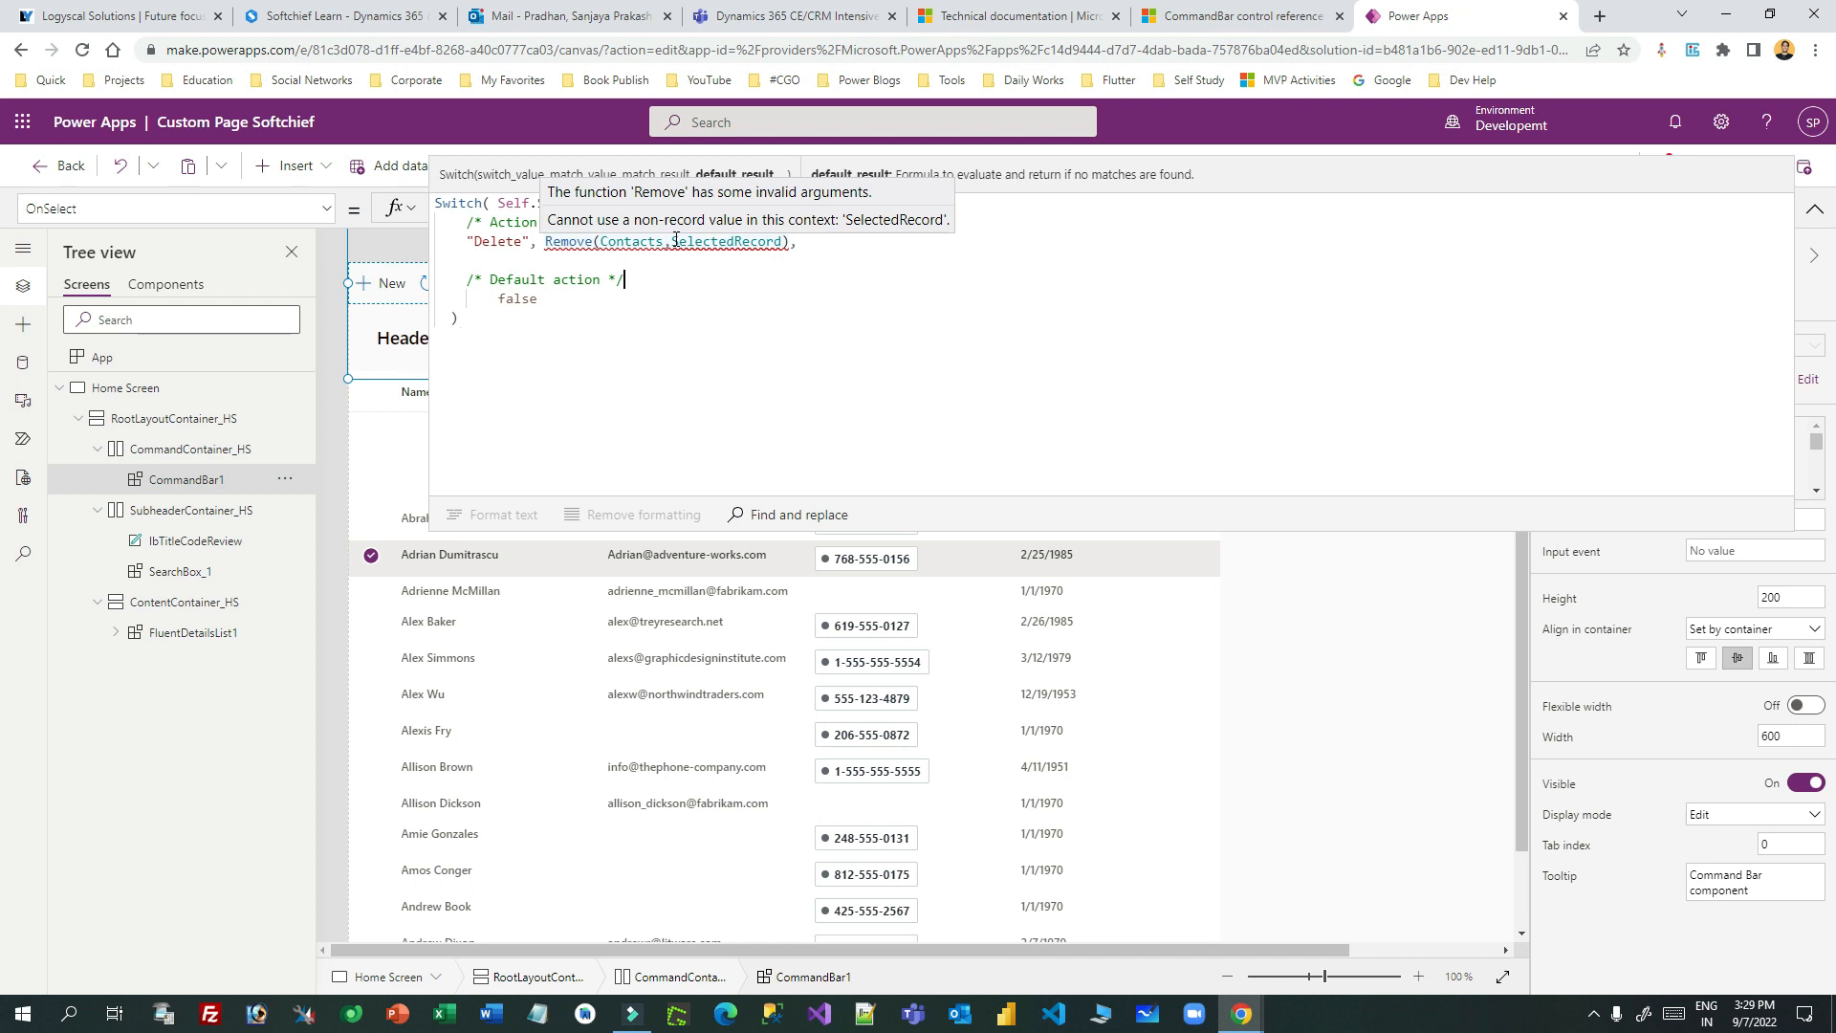
click(770, 242)
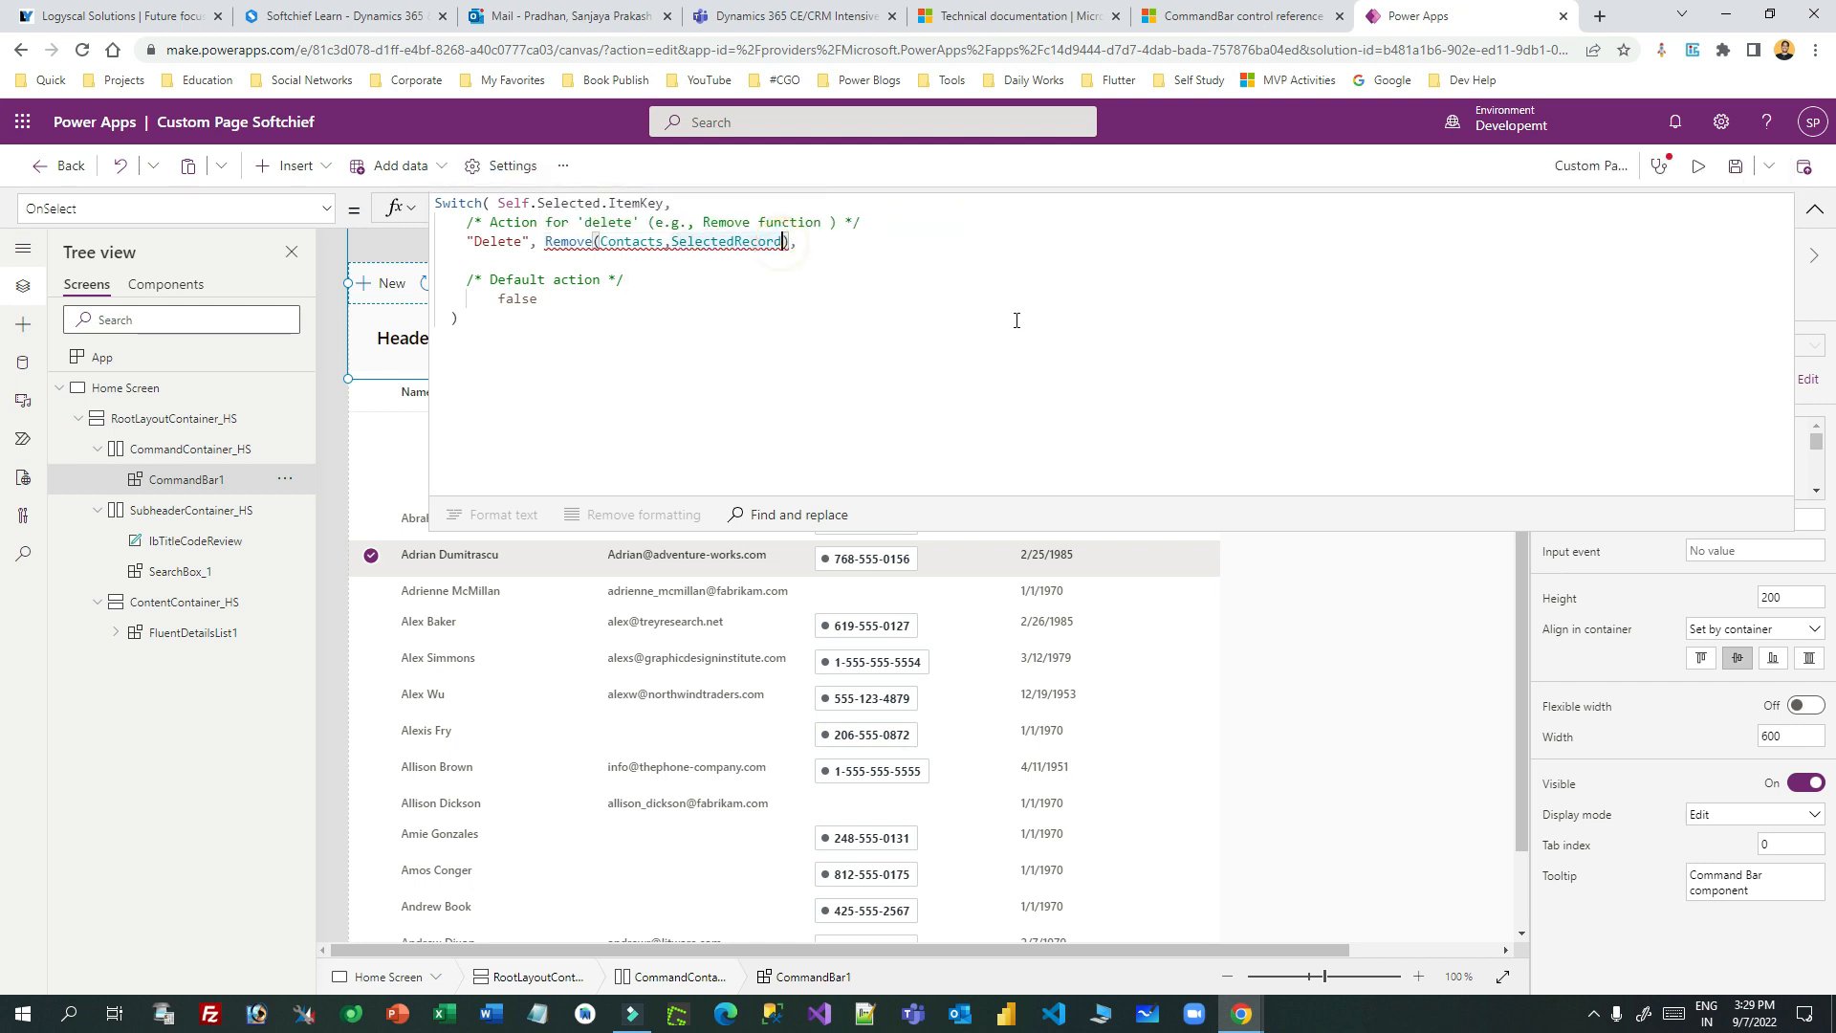
text(.)
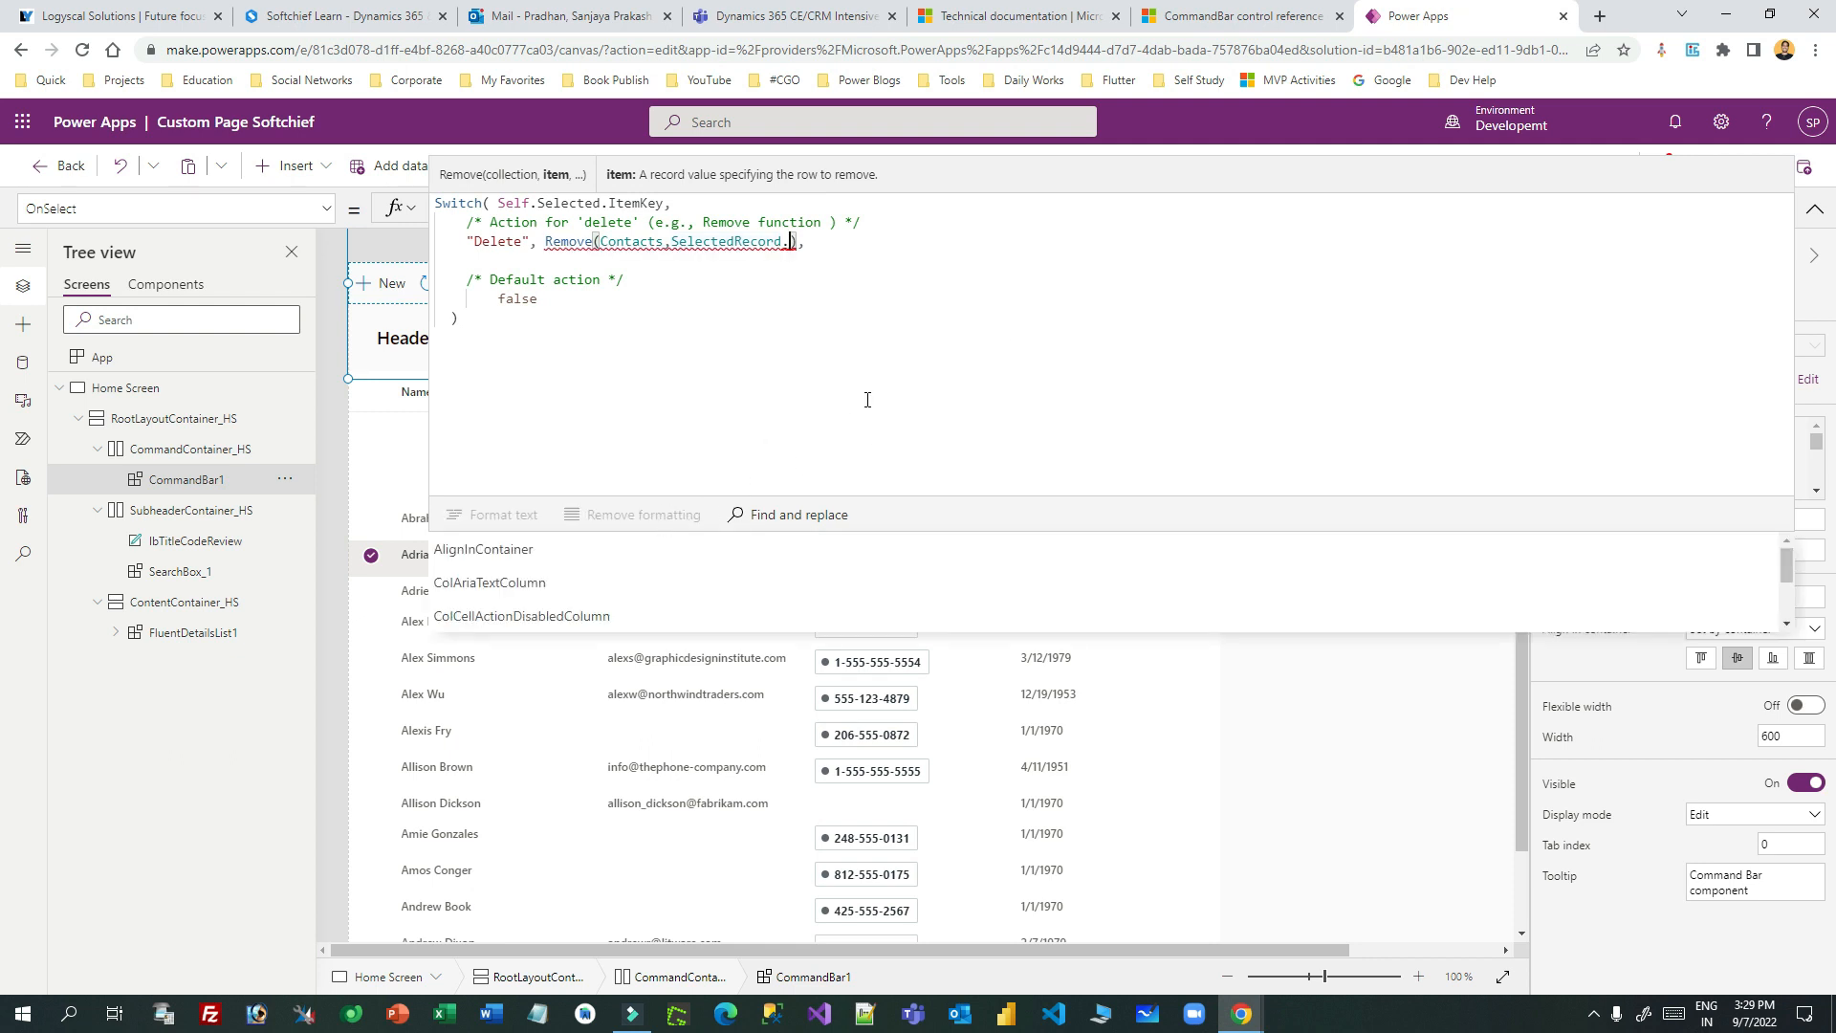
text(Con)
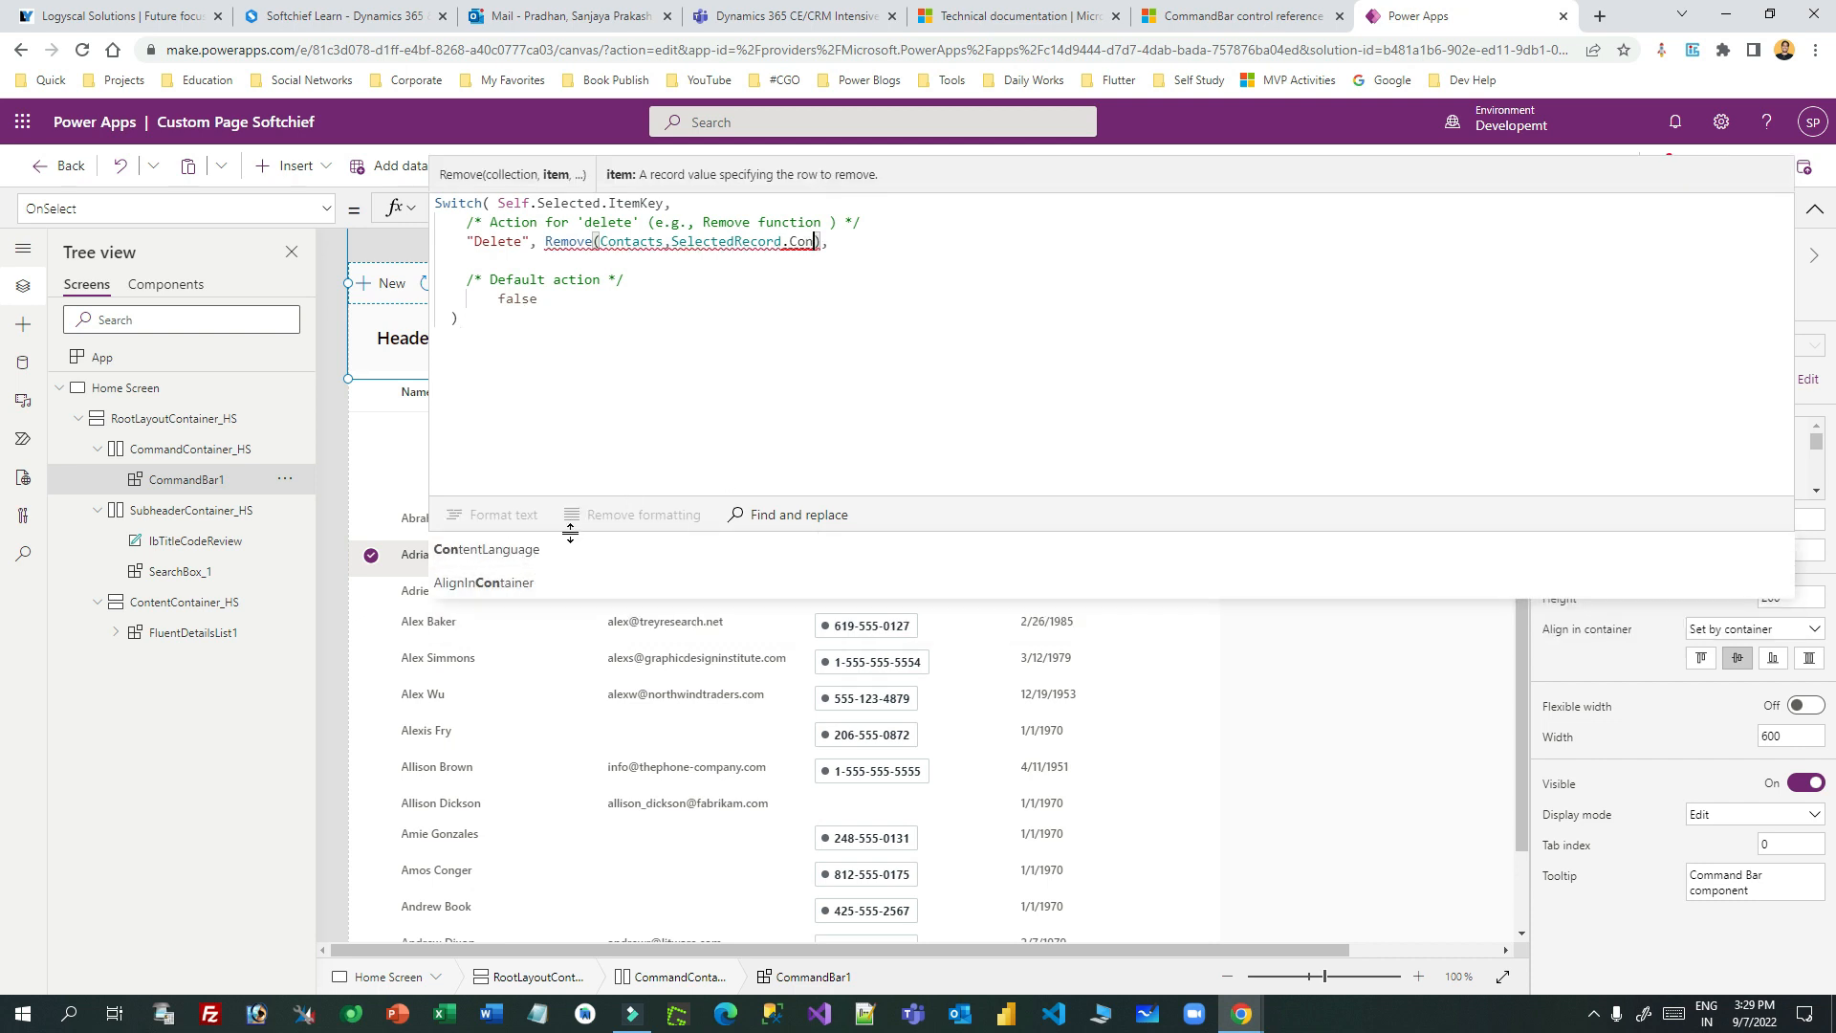
click(751, 241)
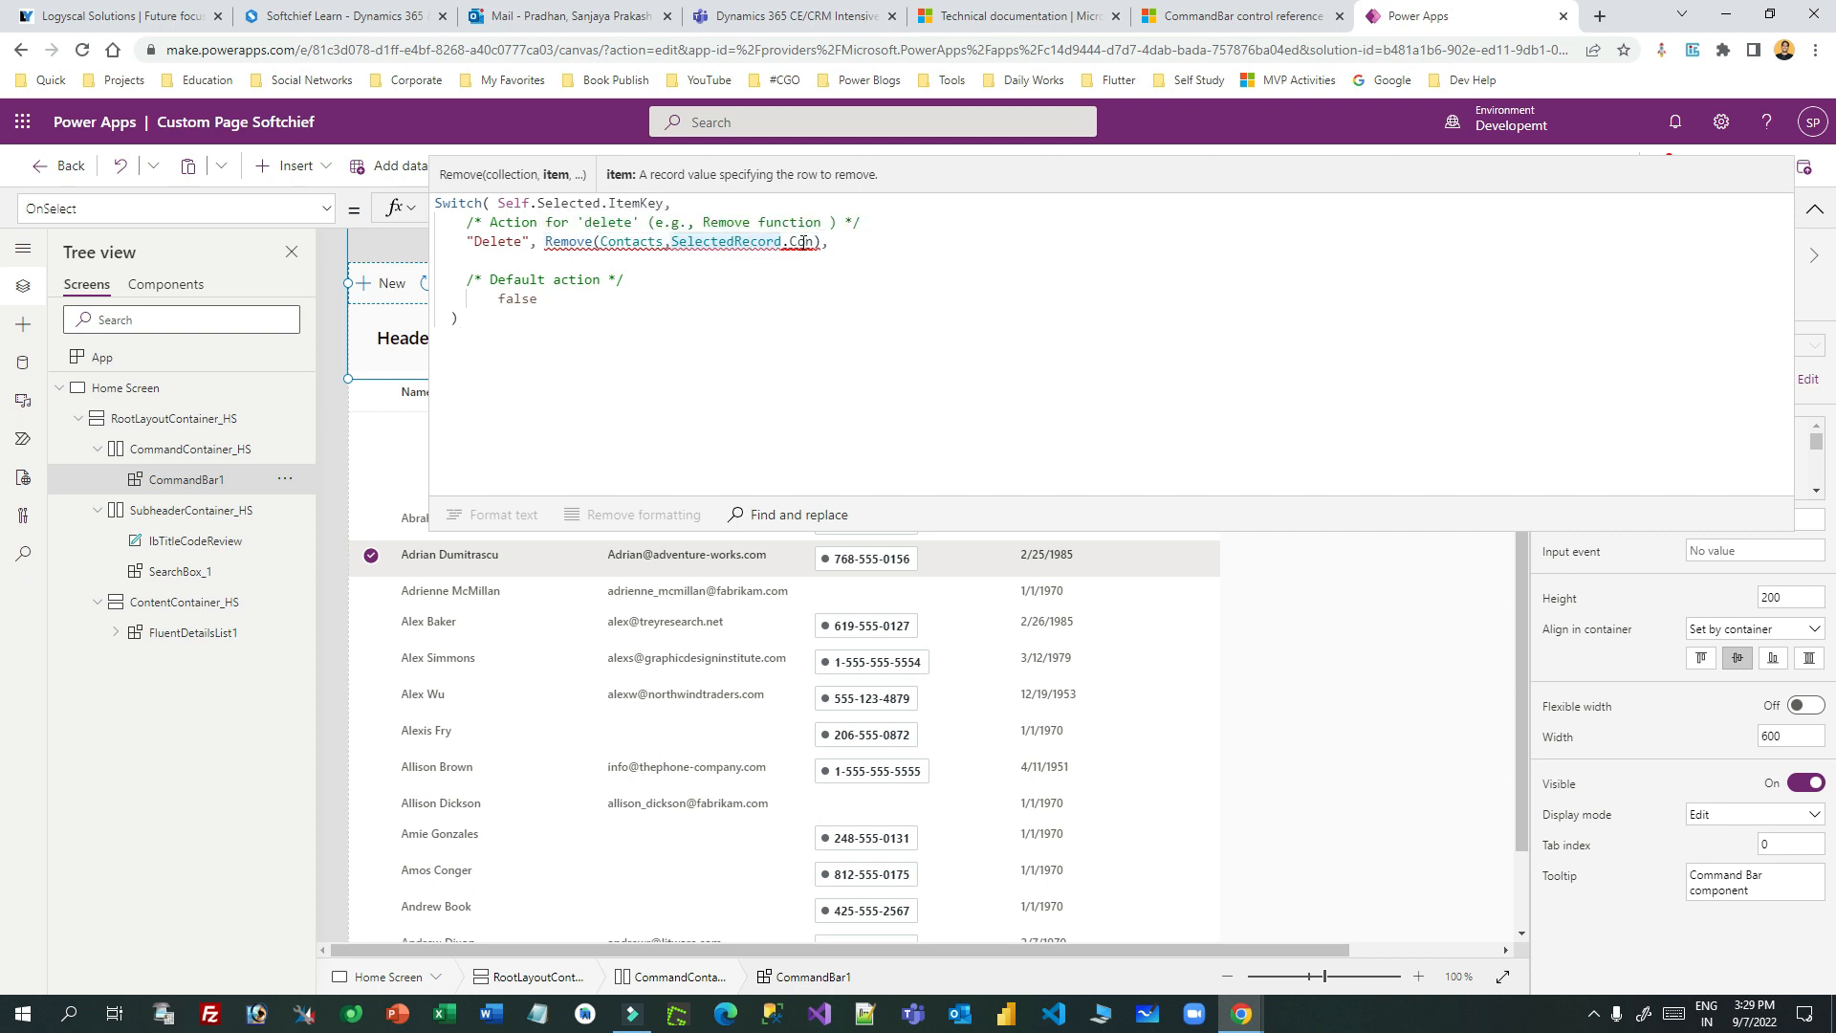
double_click(804, 241)
key(BackSpace)
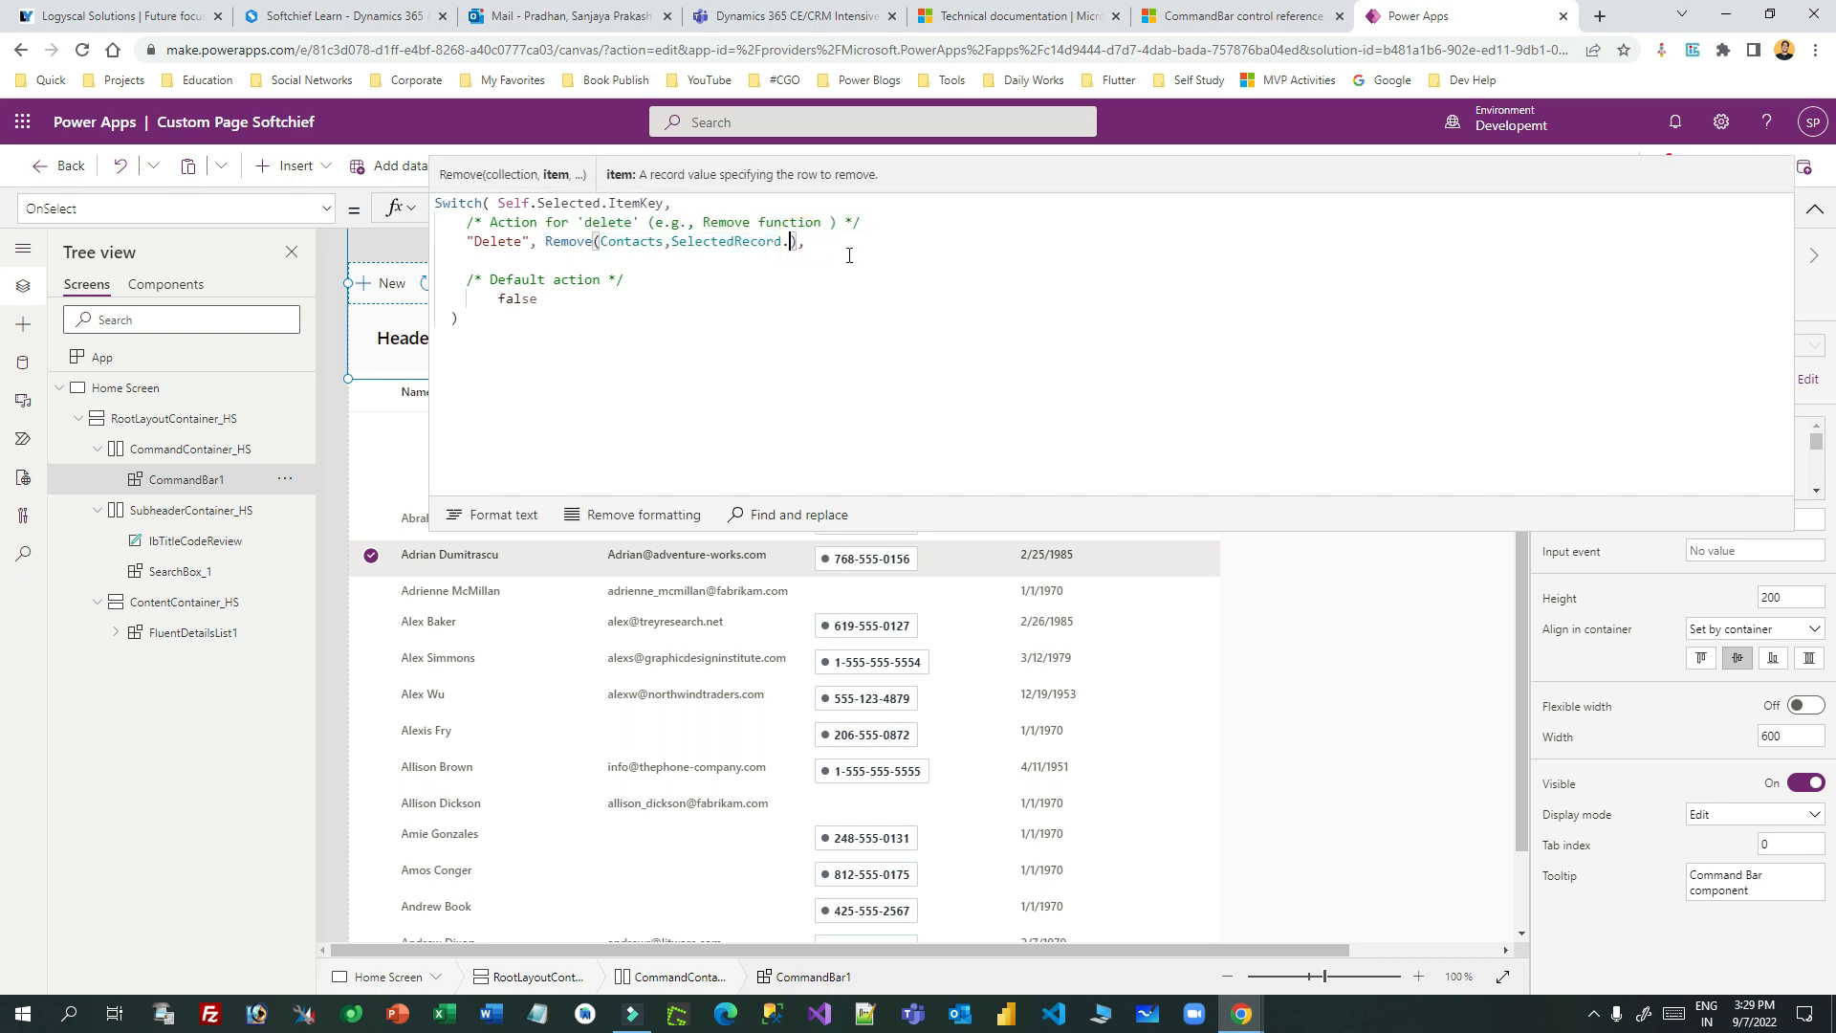
key(BackSpace)
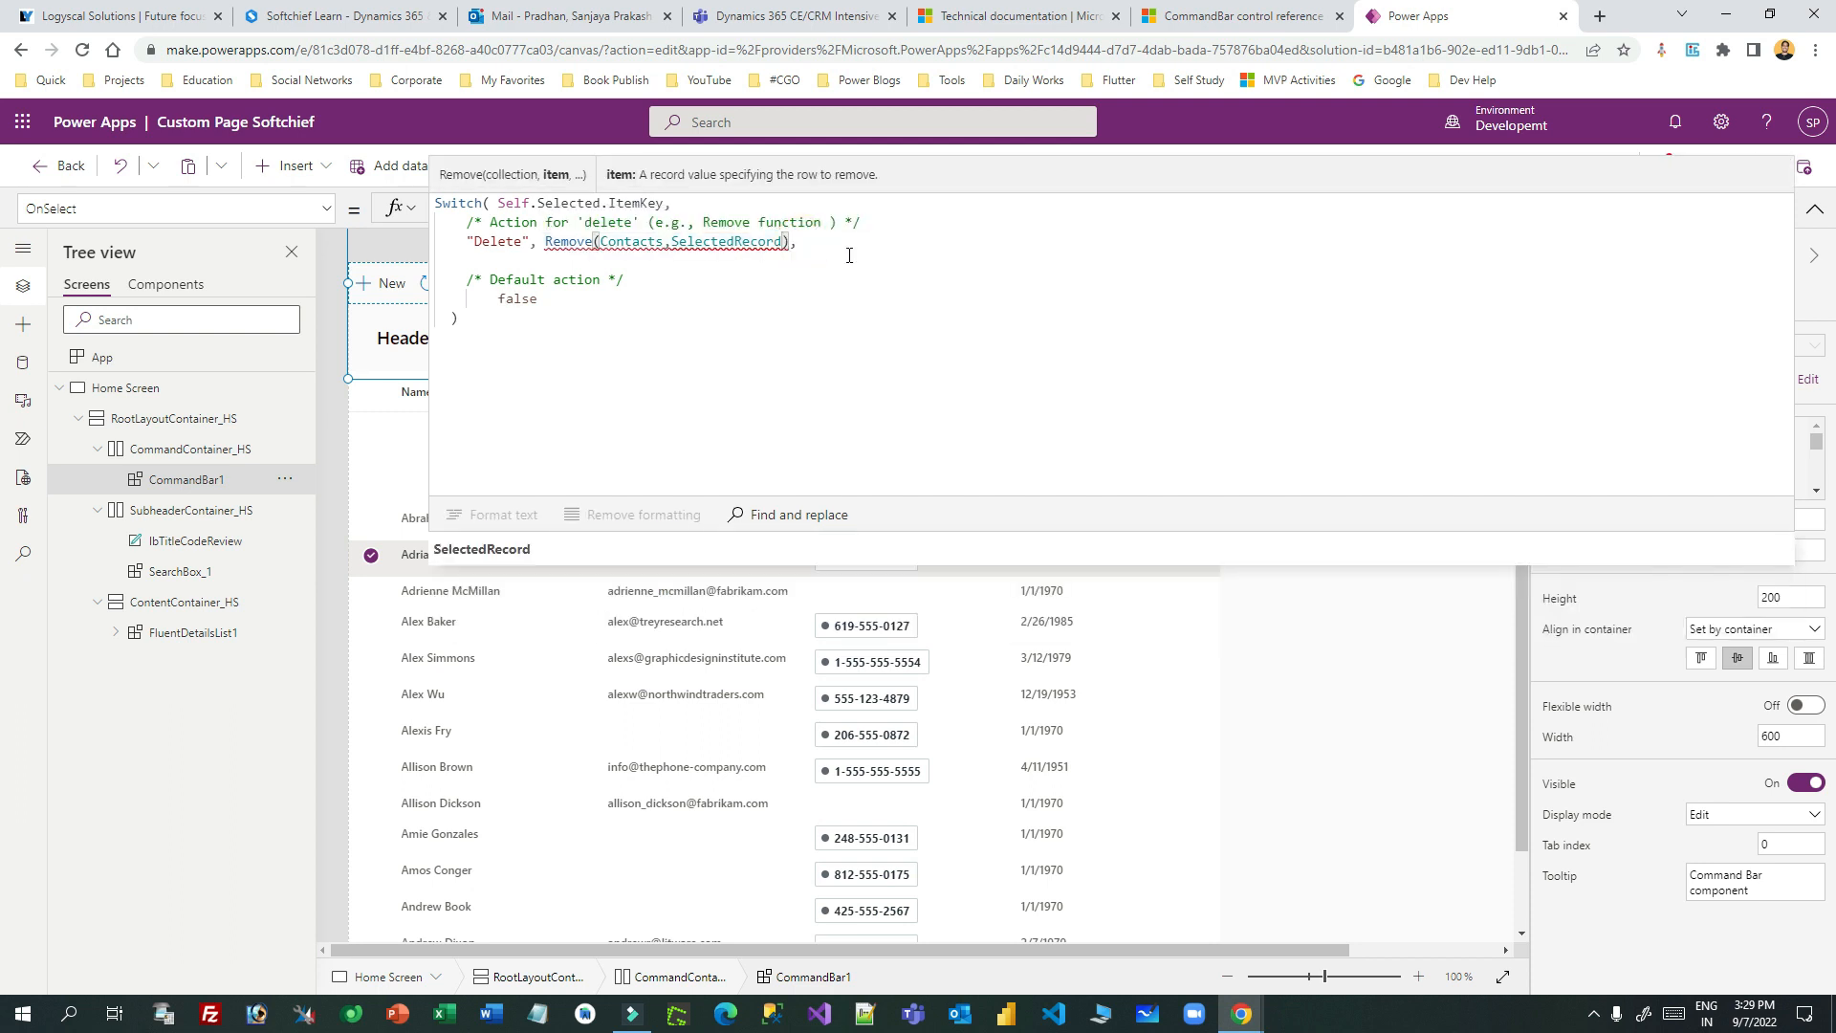
double_click(699, 244)
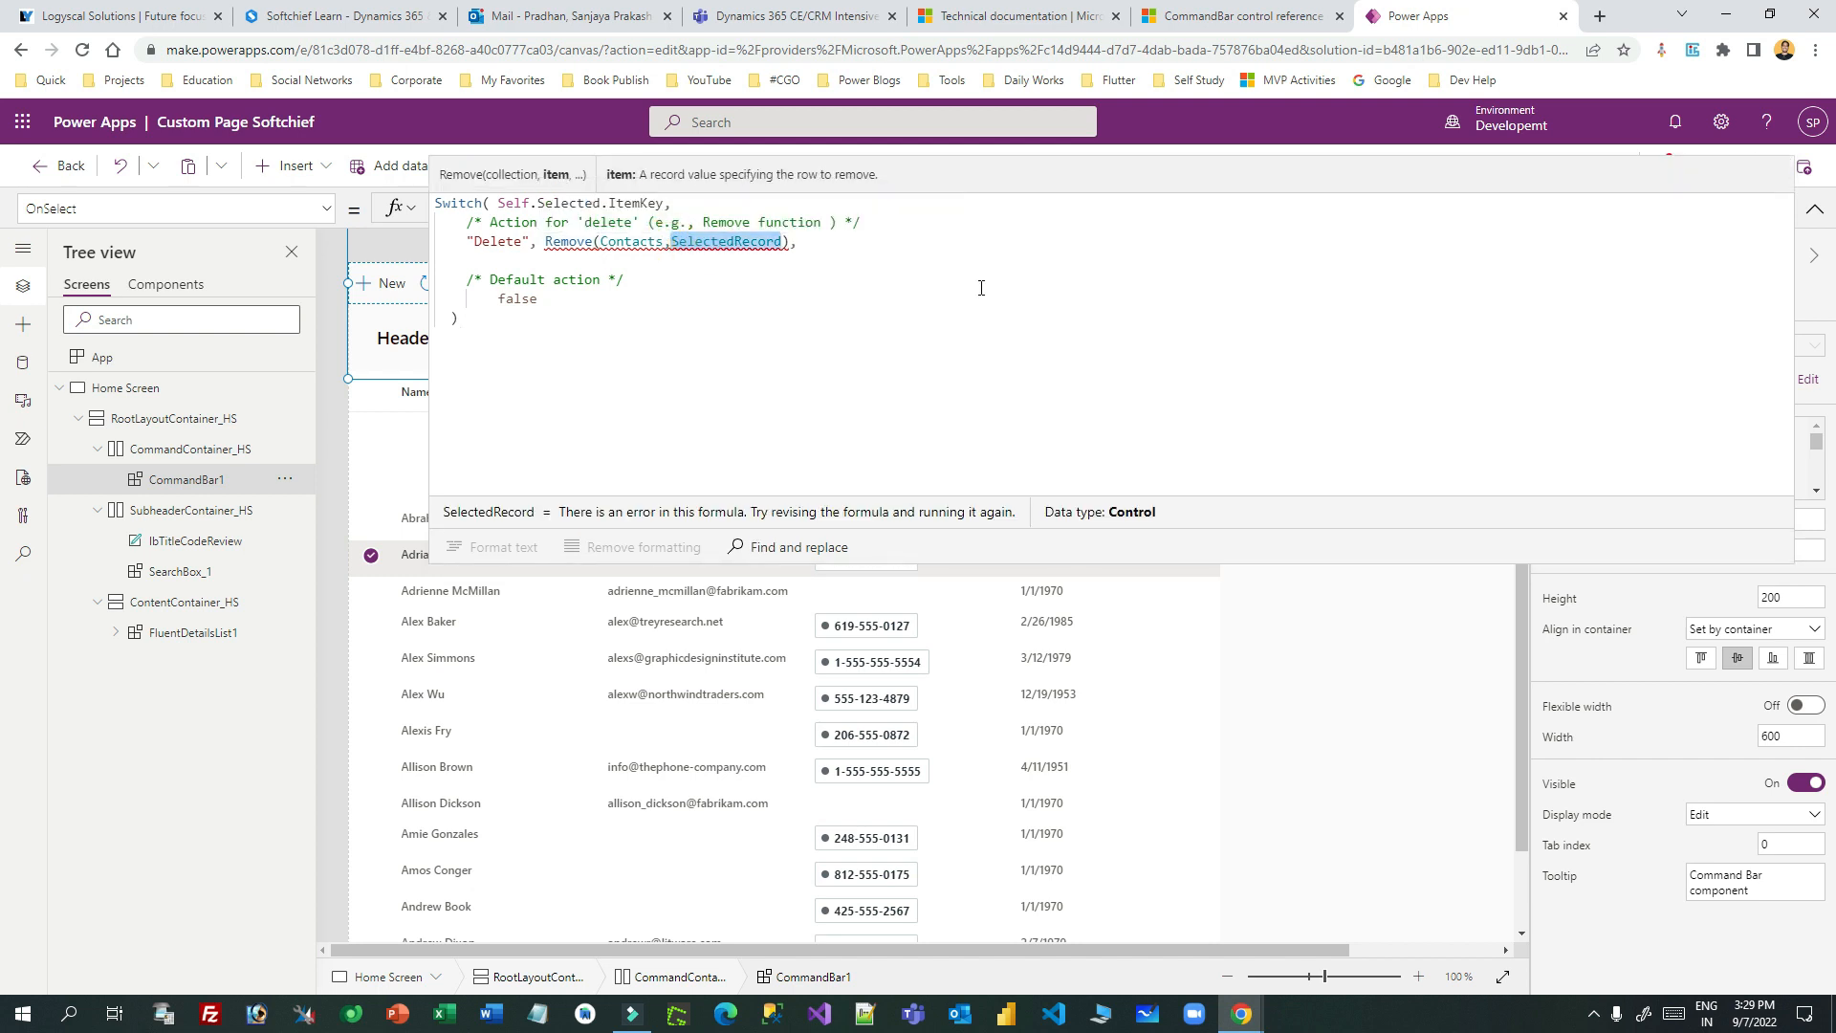
click(620, 242)
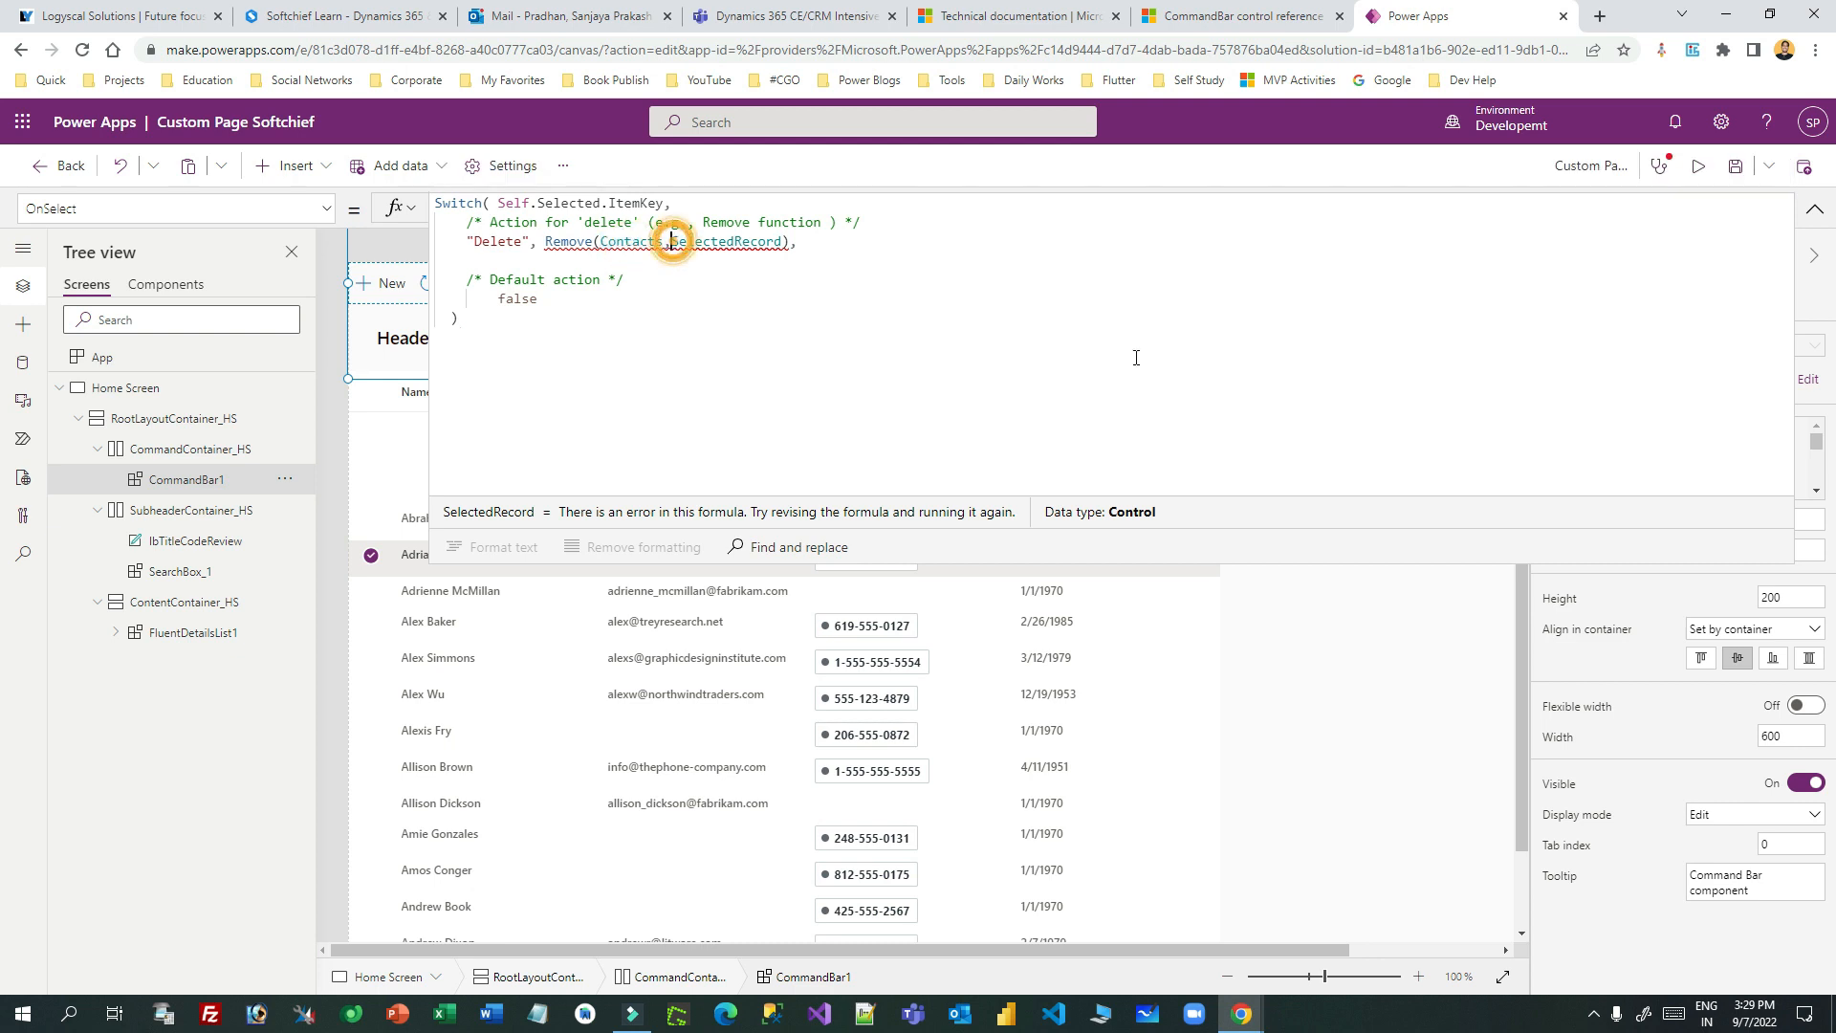
- Wrap the record as LookUp(Contacts, Contact = SelectedRecord) inside the Remove call
text(Looku)
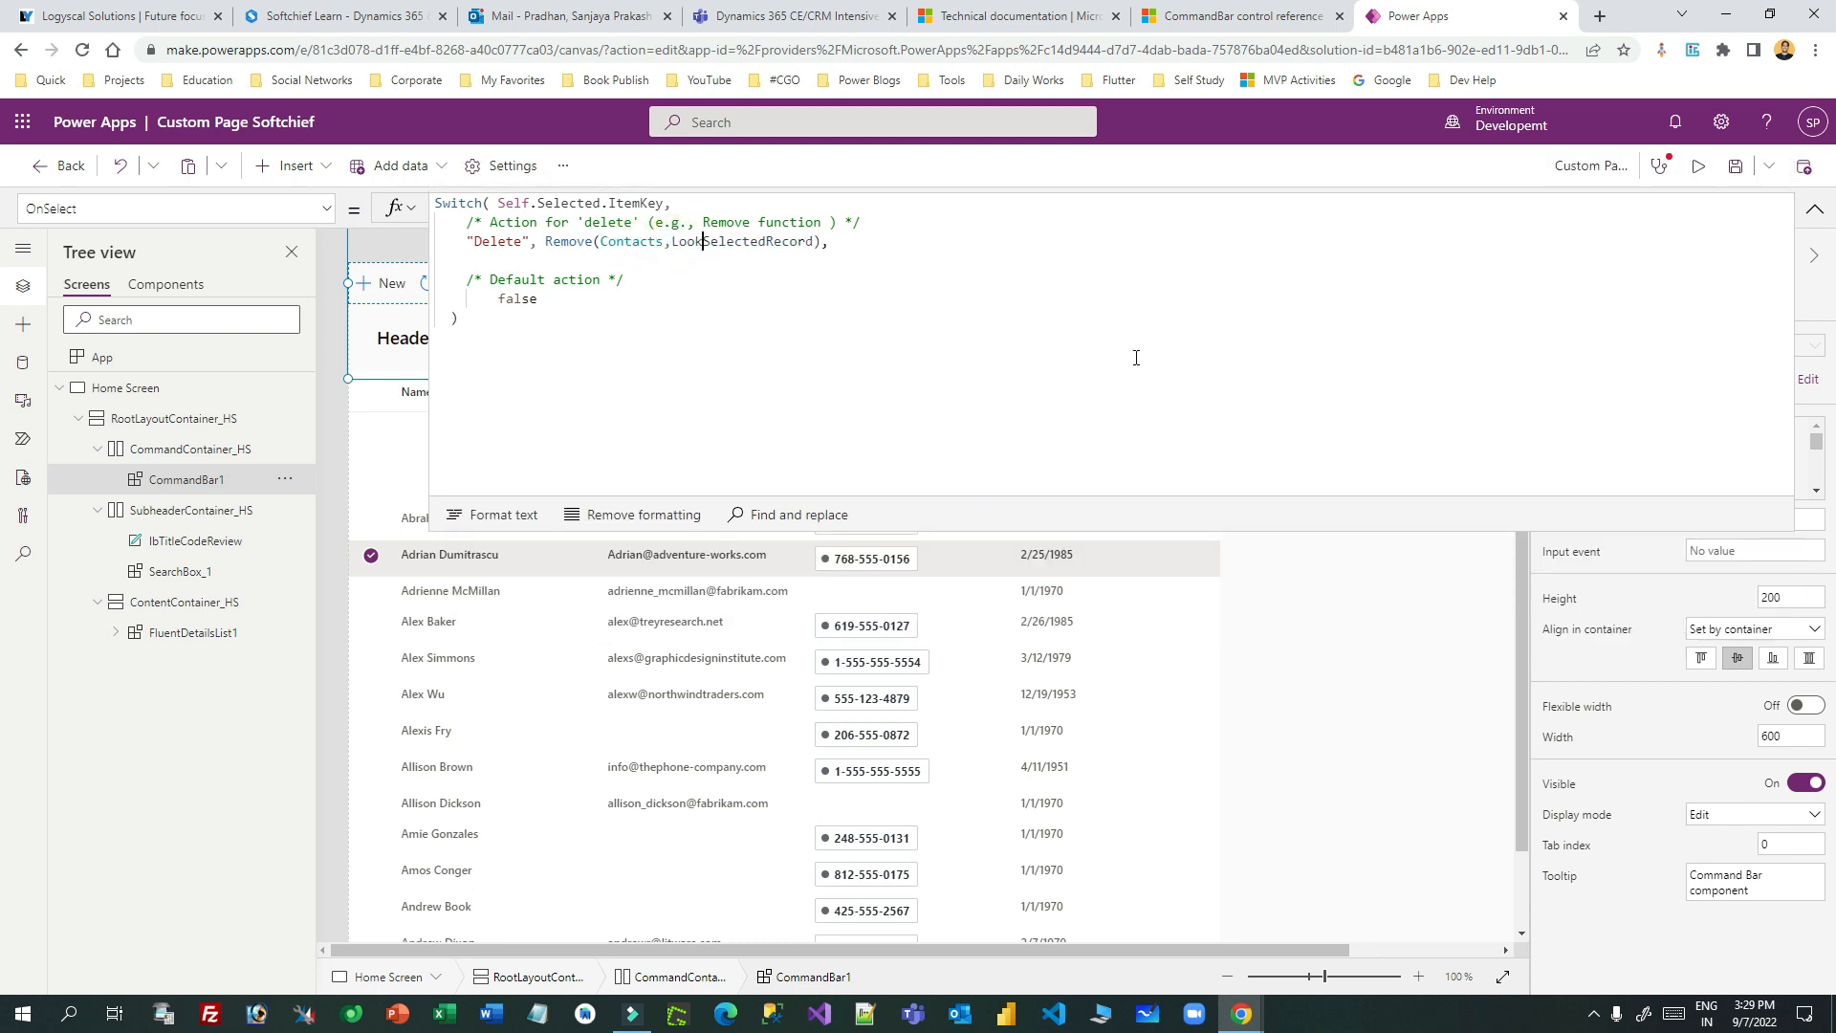
text(p)
key(Tab)
text(Contac)
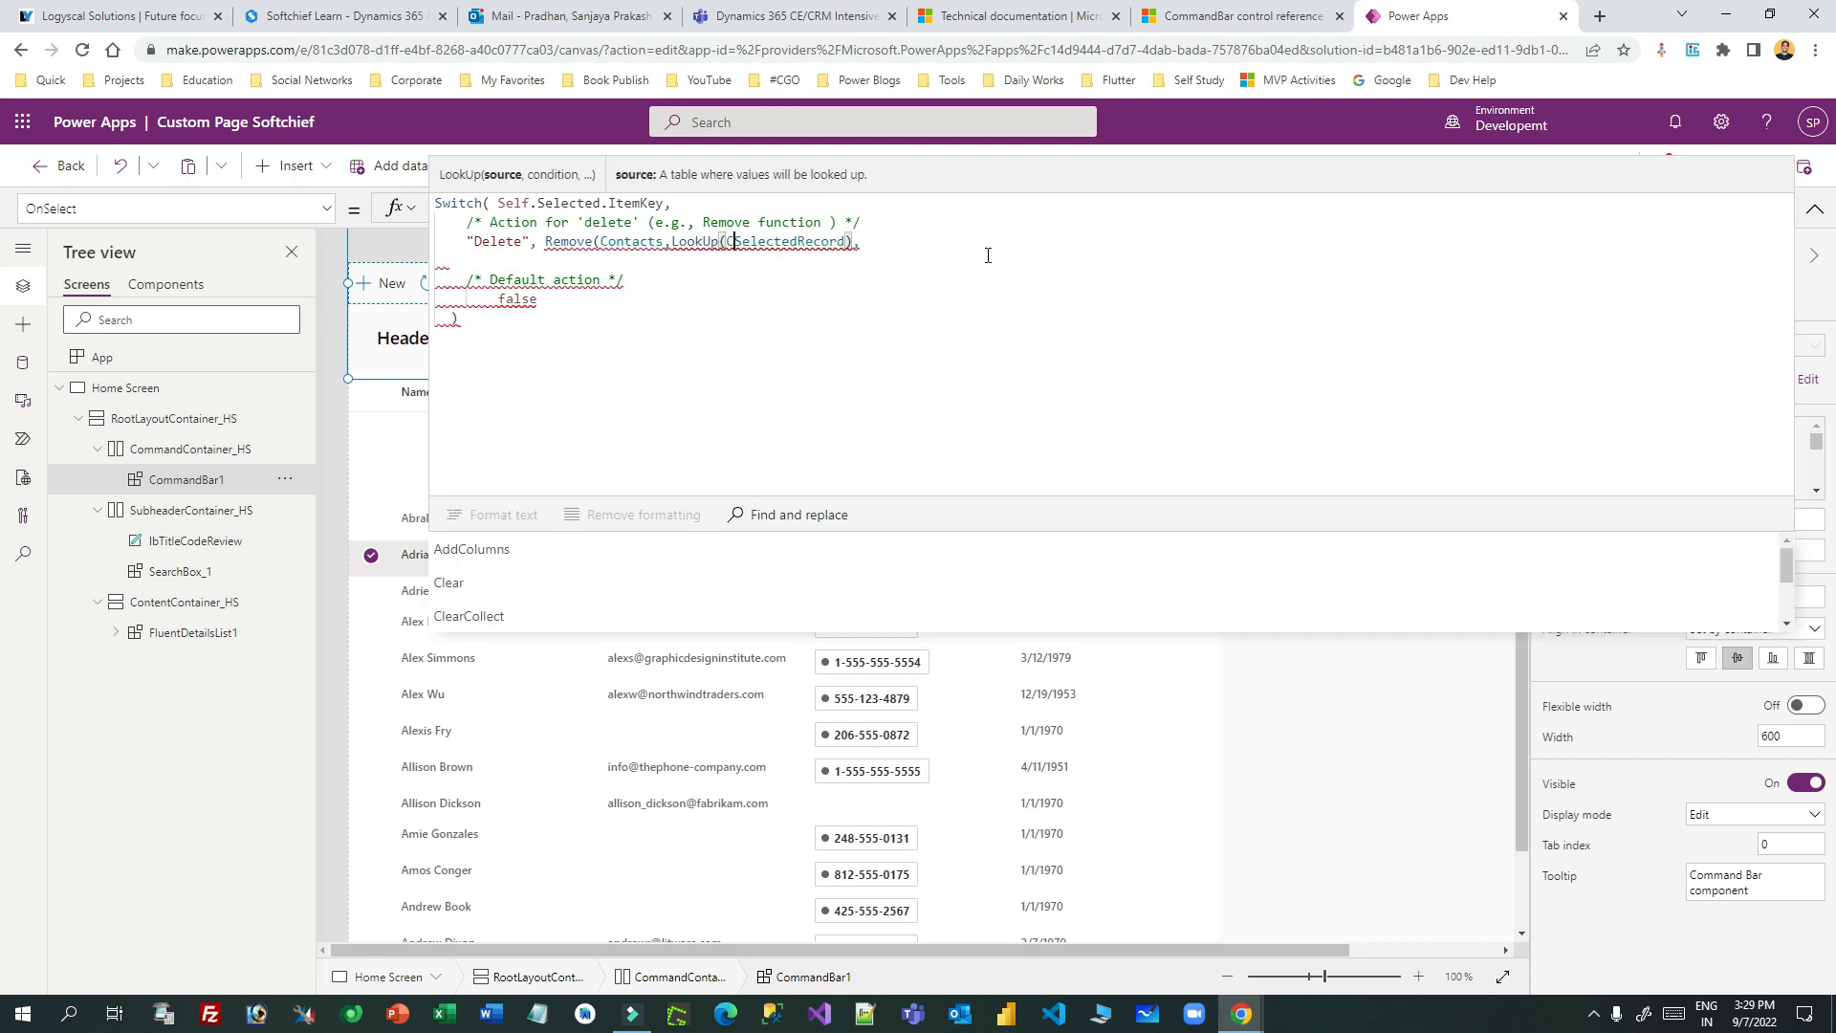
text(ts, )
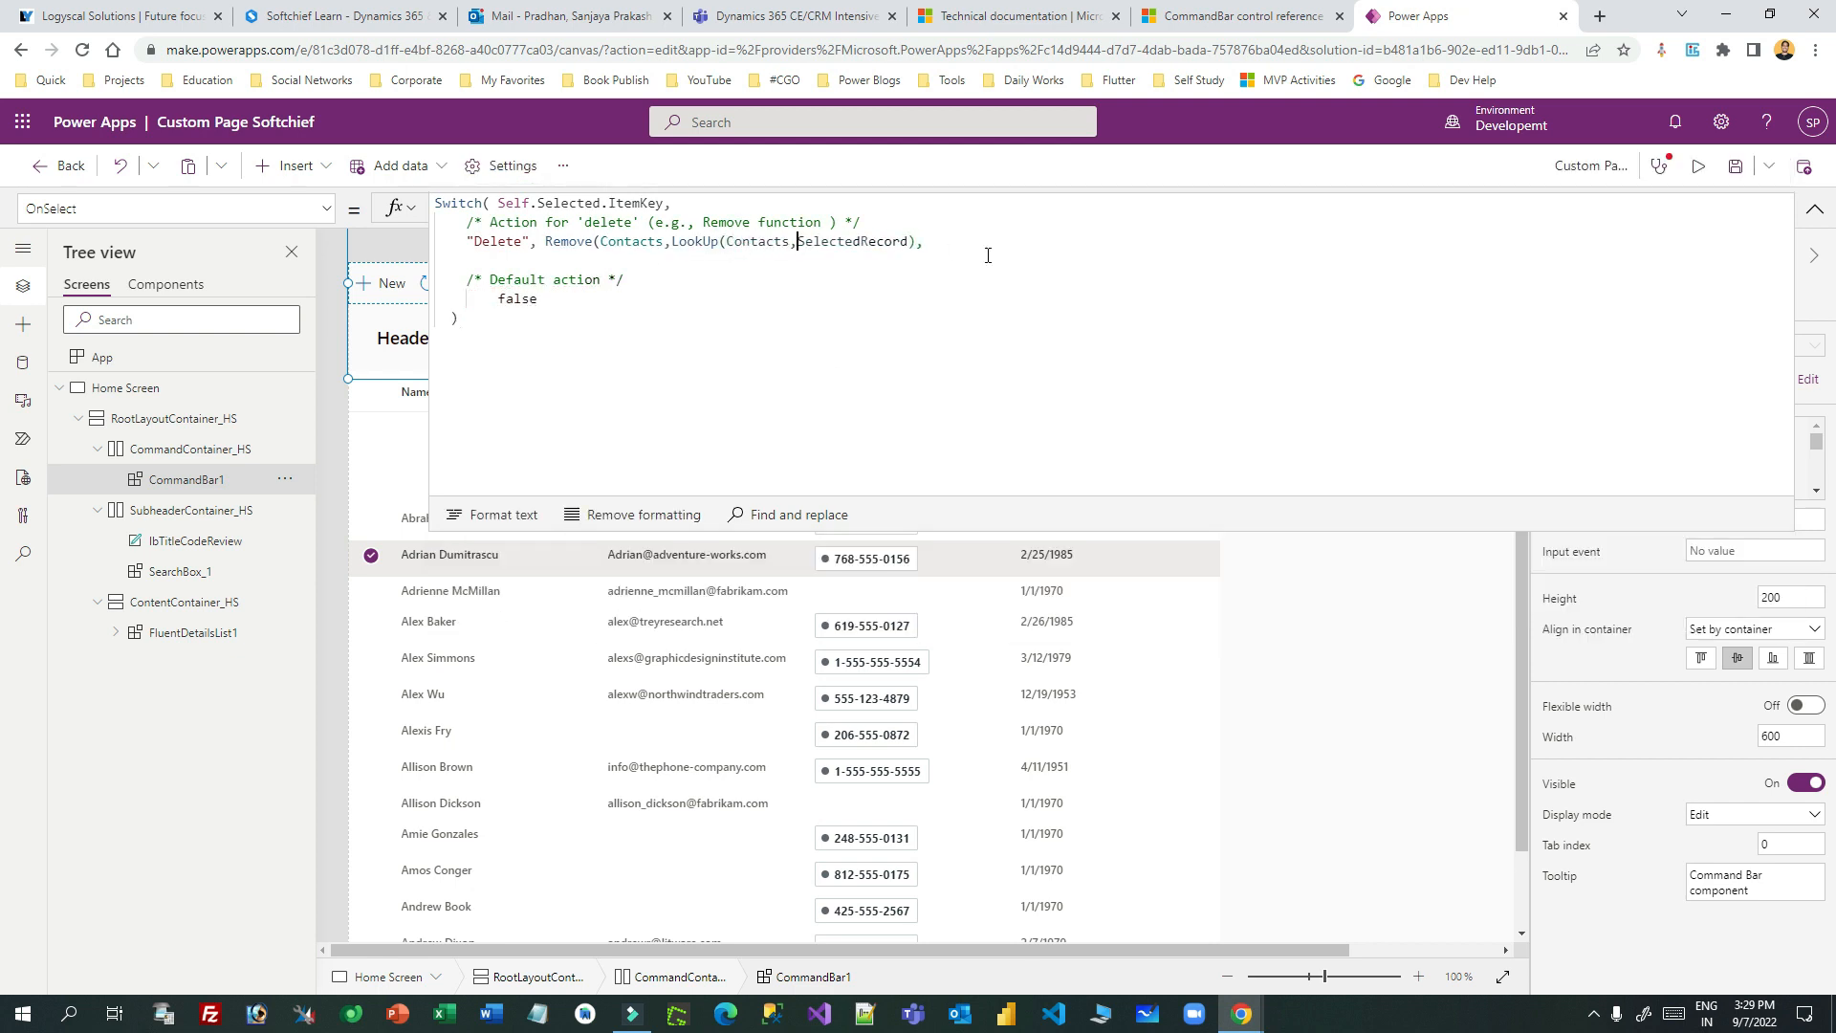
text(Contact =)
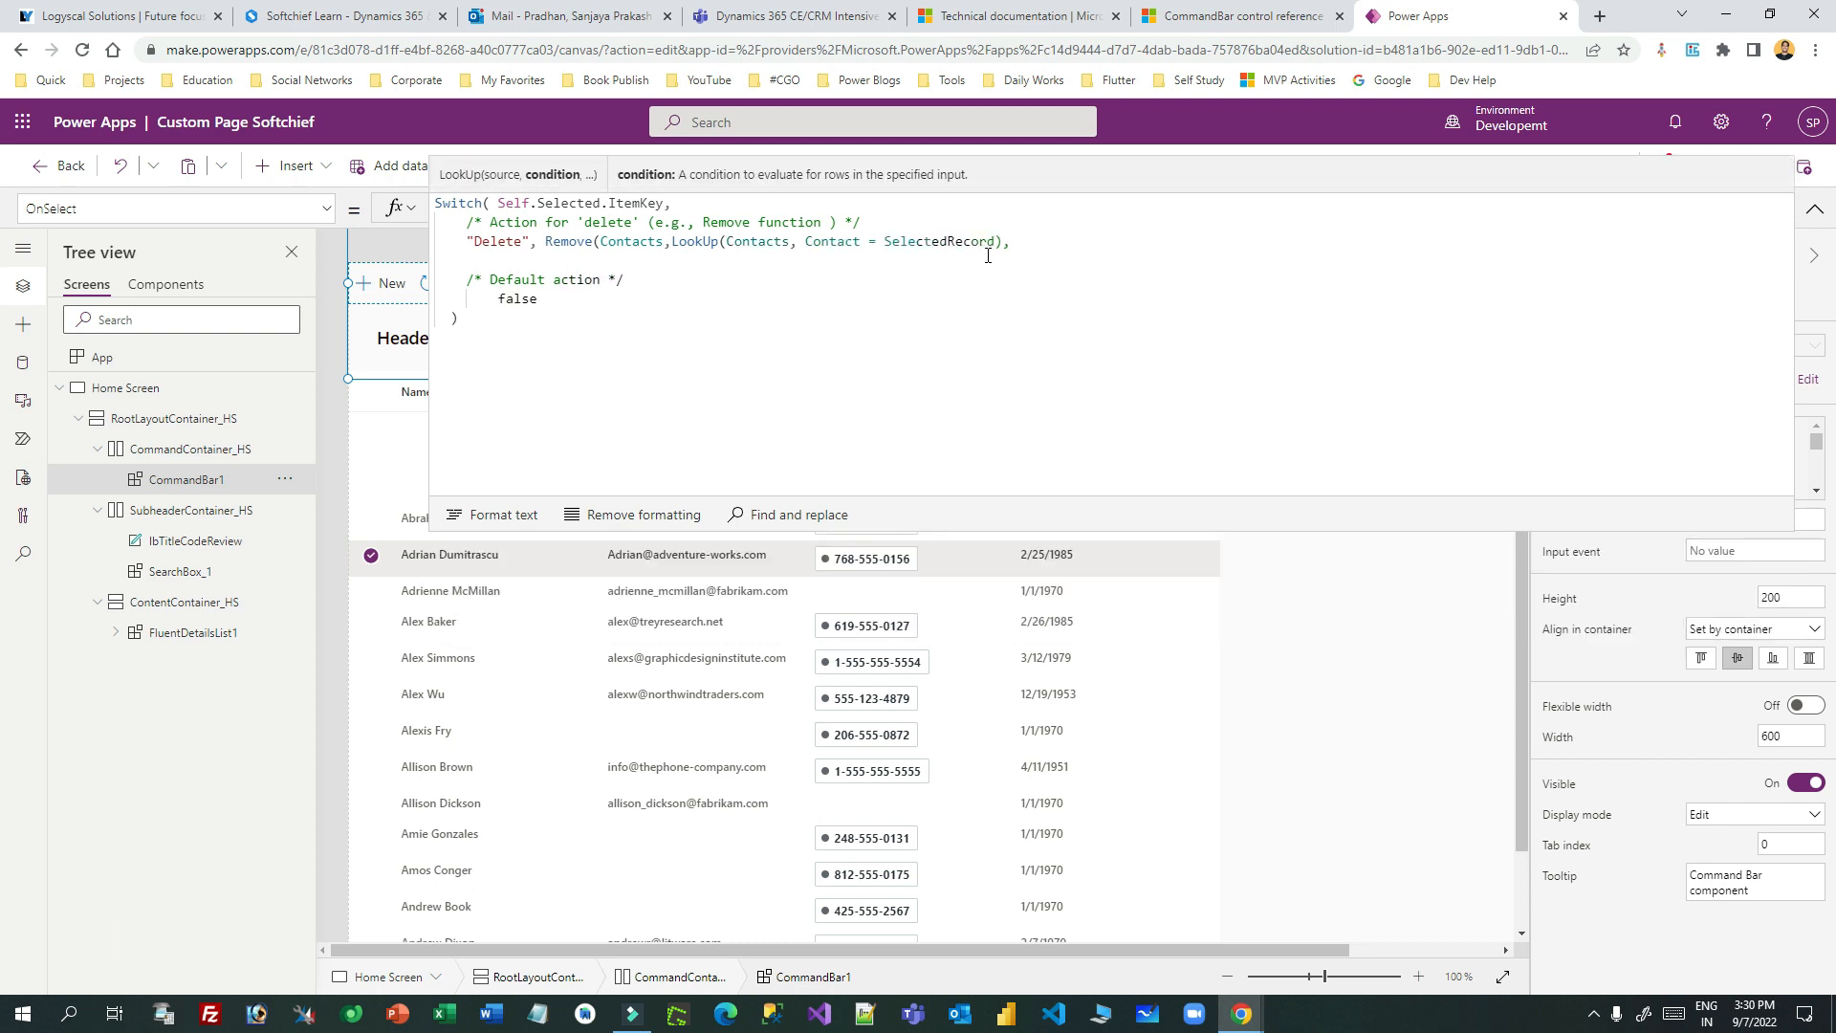
click(1001, 241)
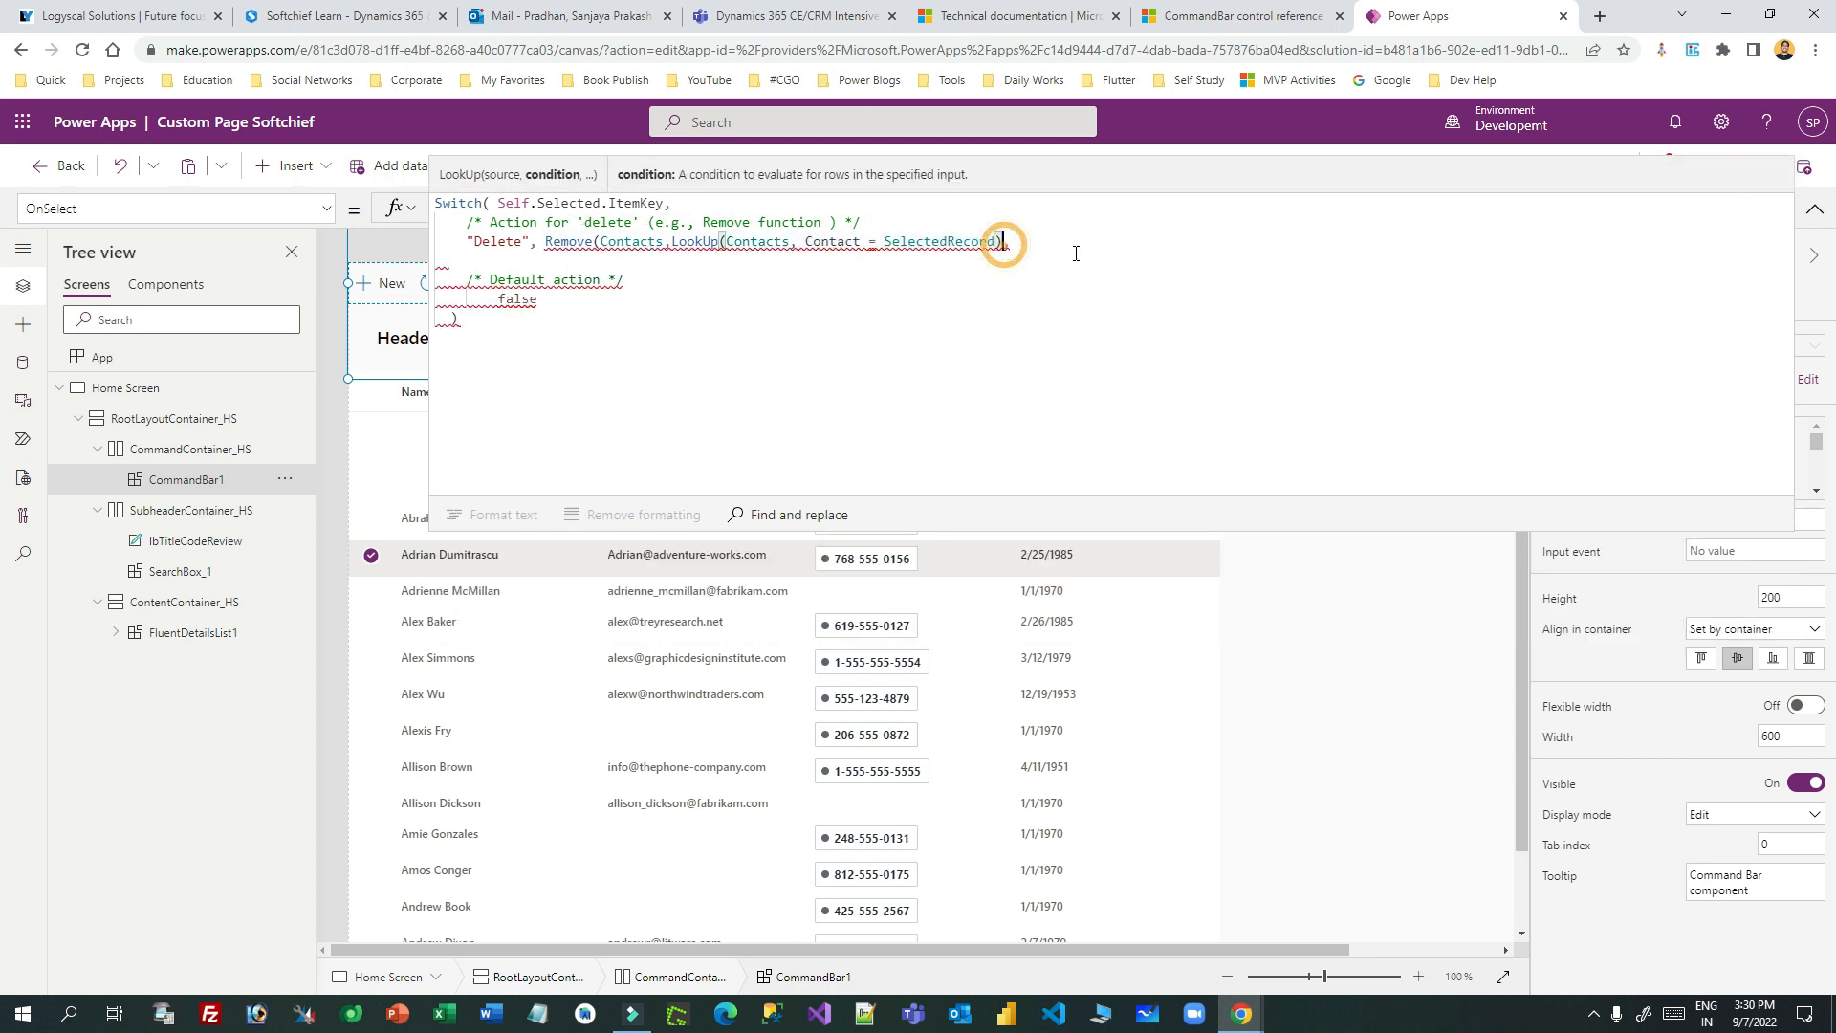
text(),)
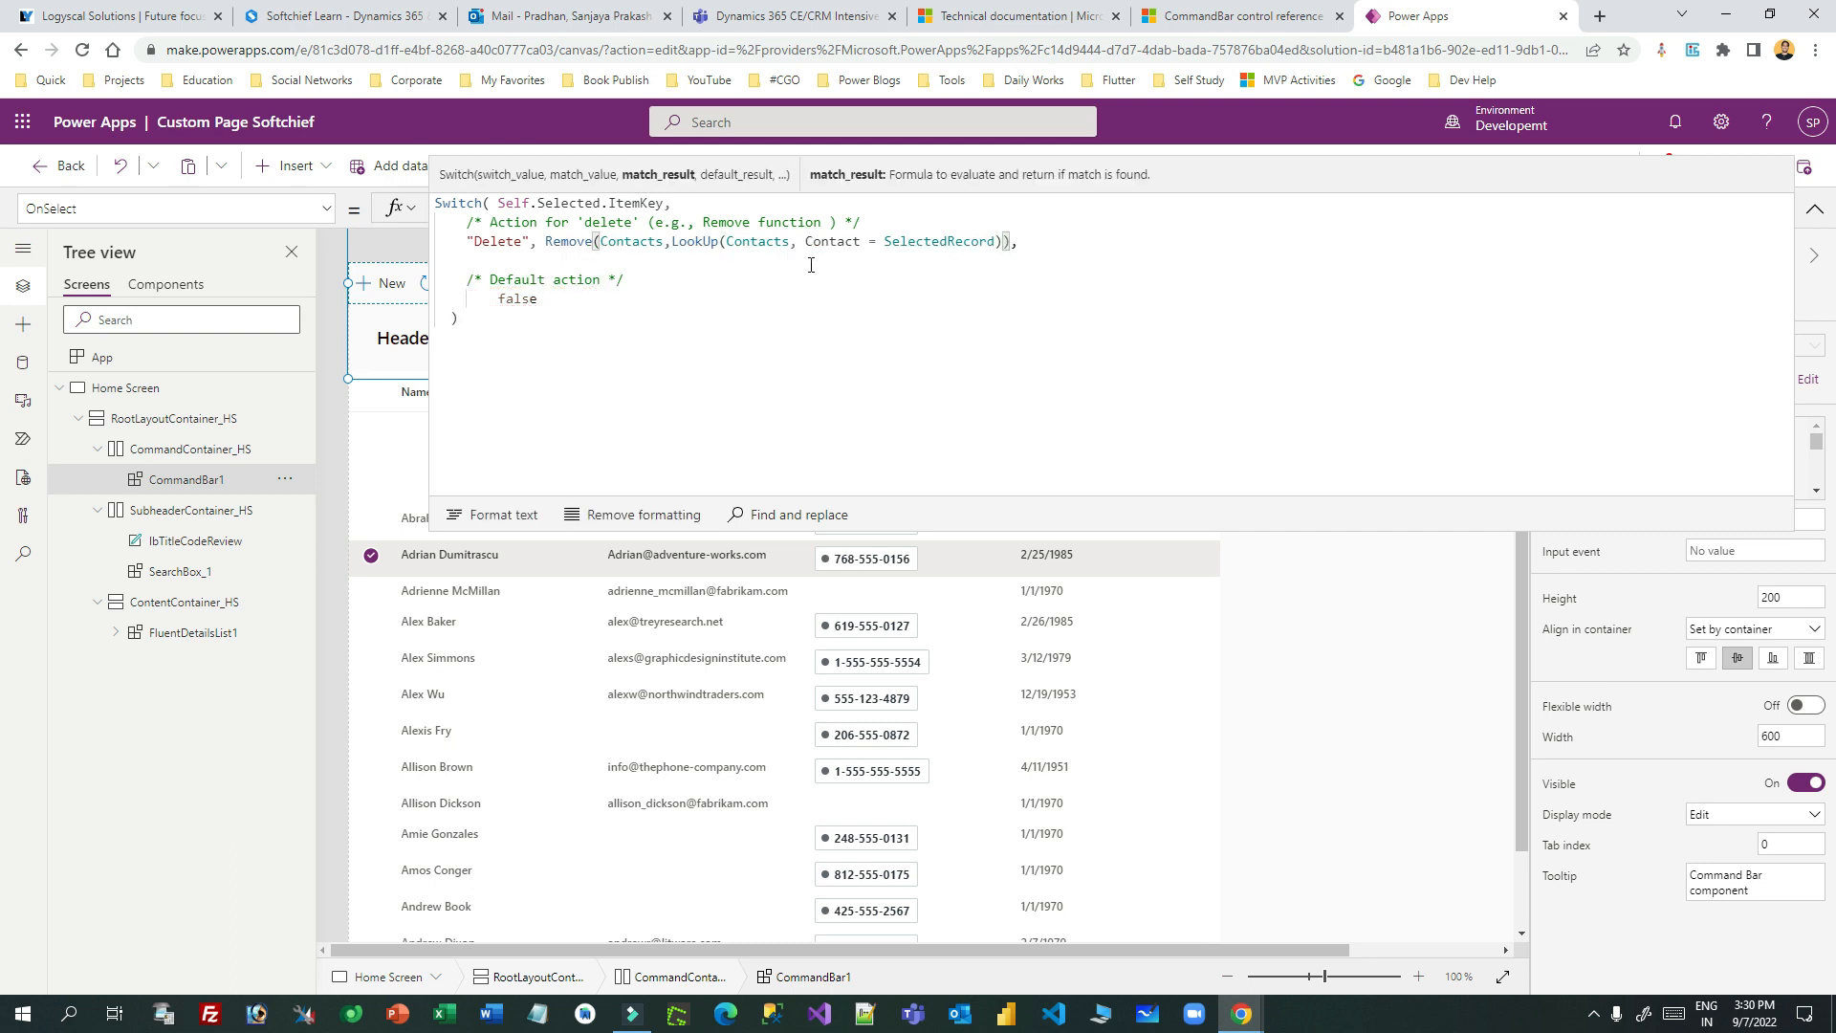
double_click(923, 241)
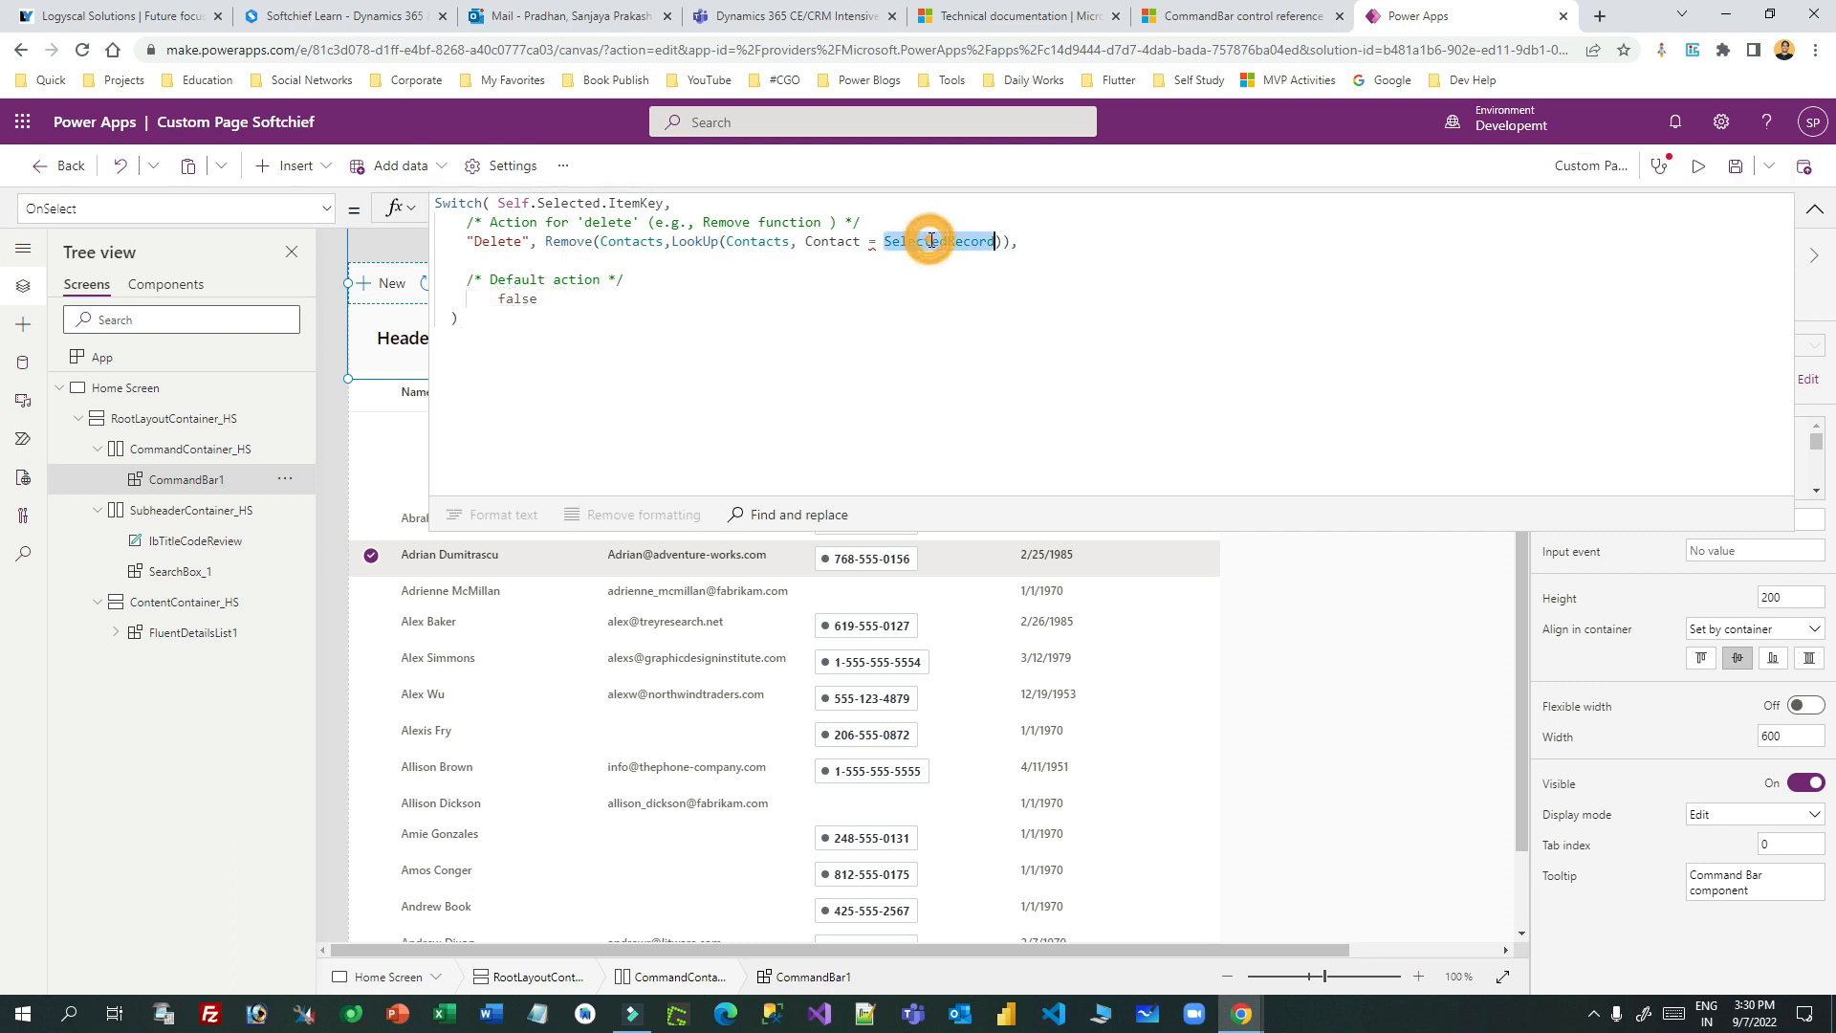
click(874, 242)
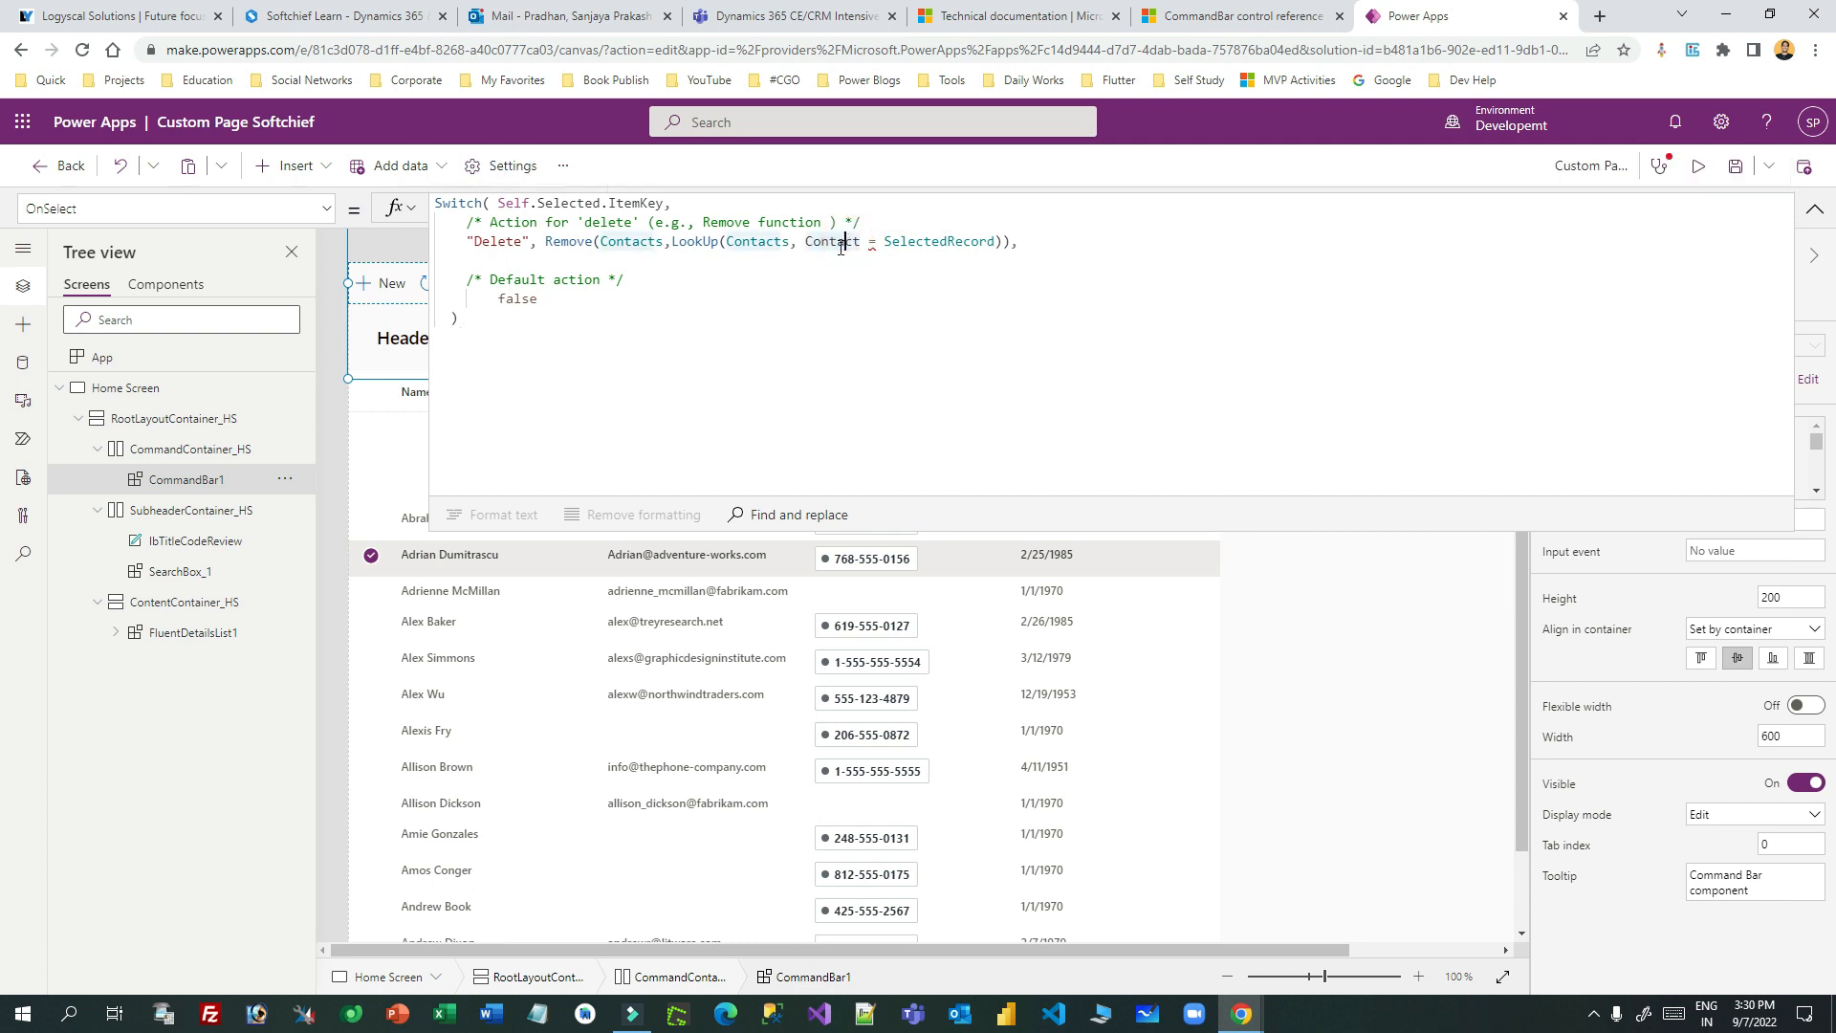
double_click(838, 241)
text(con)
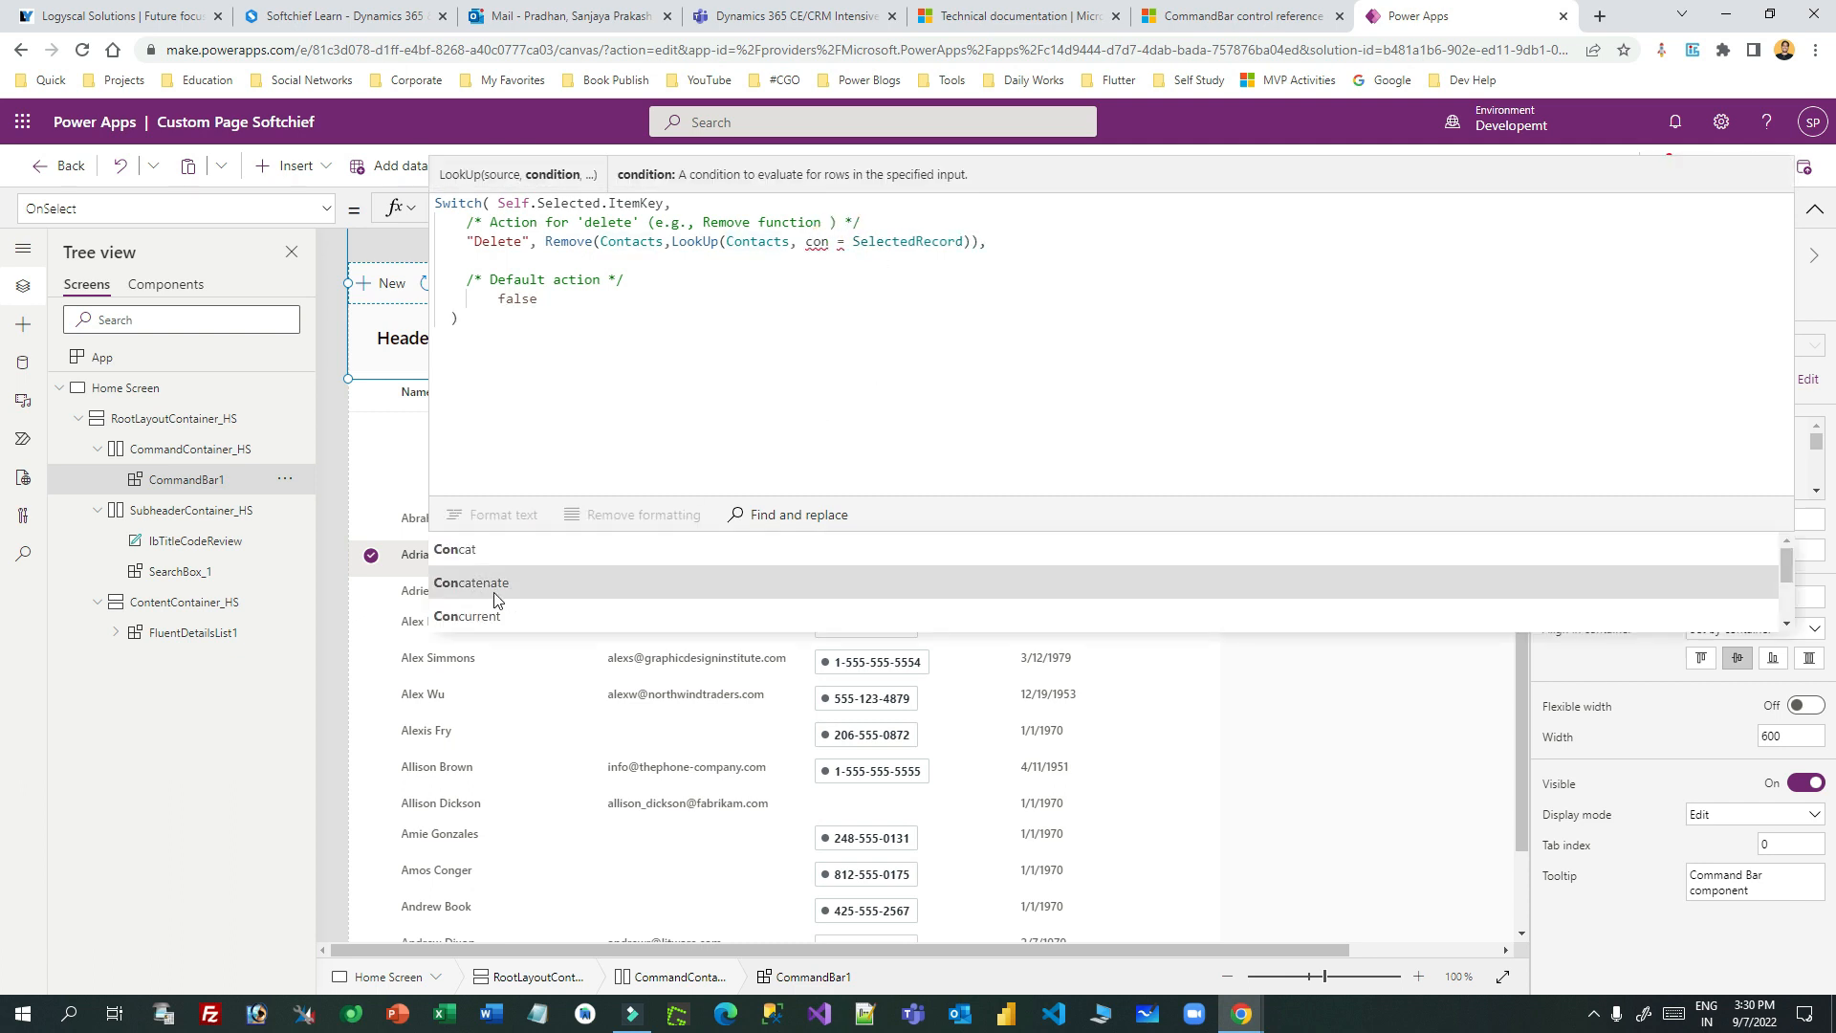
text(tact)
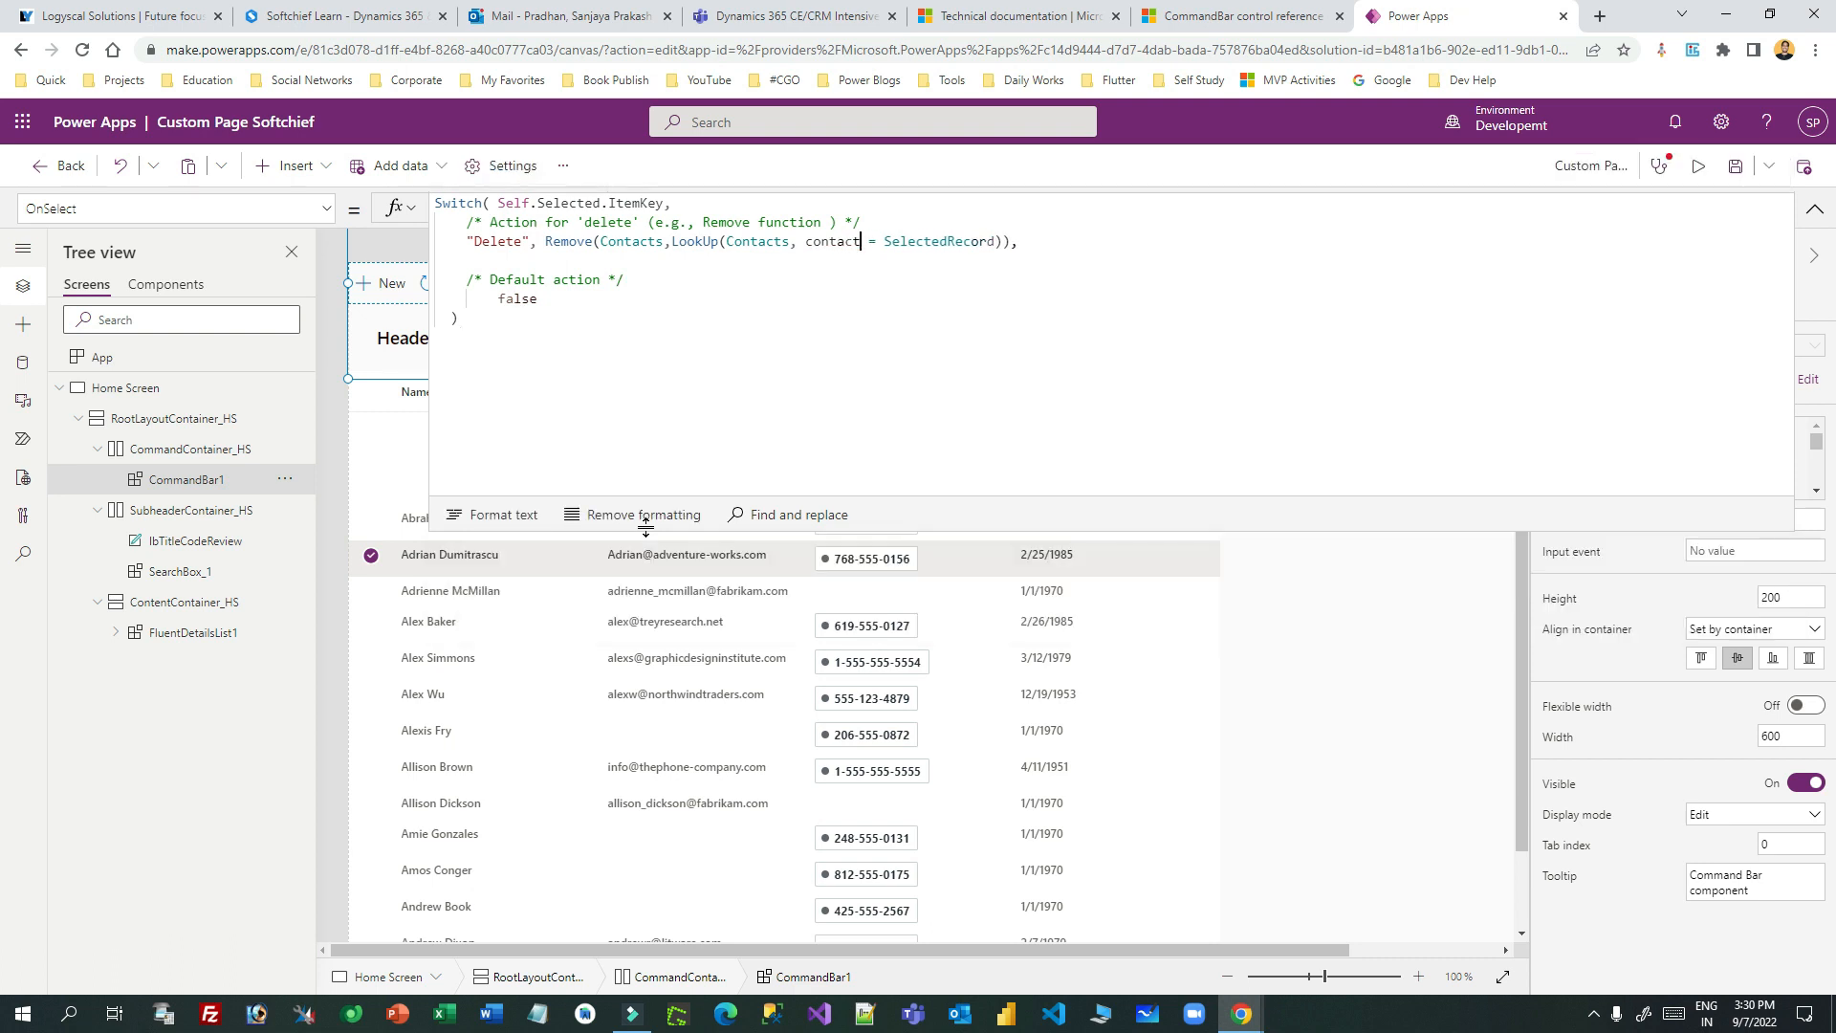
click(504, 558)
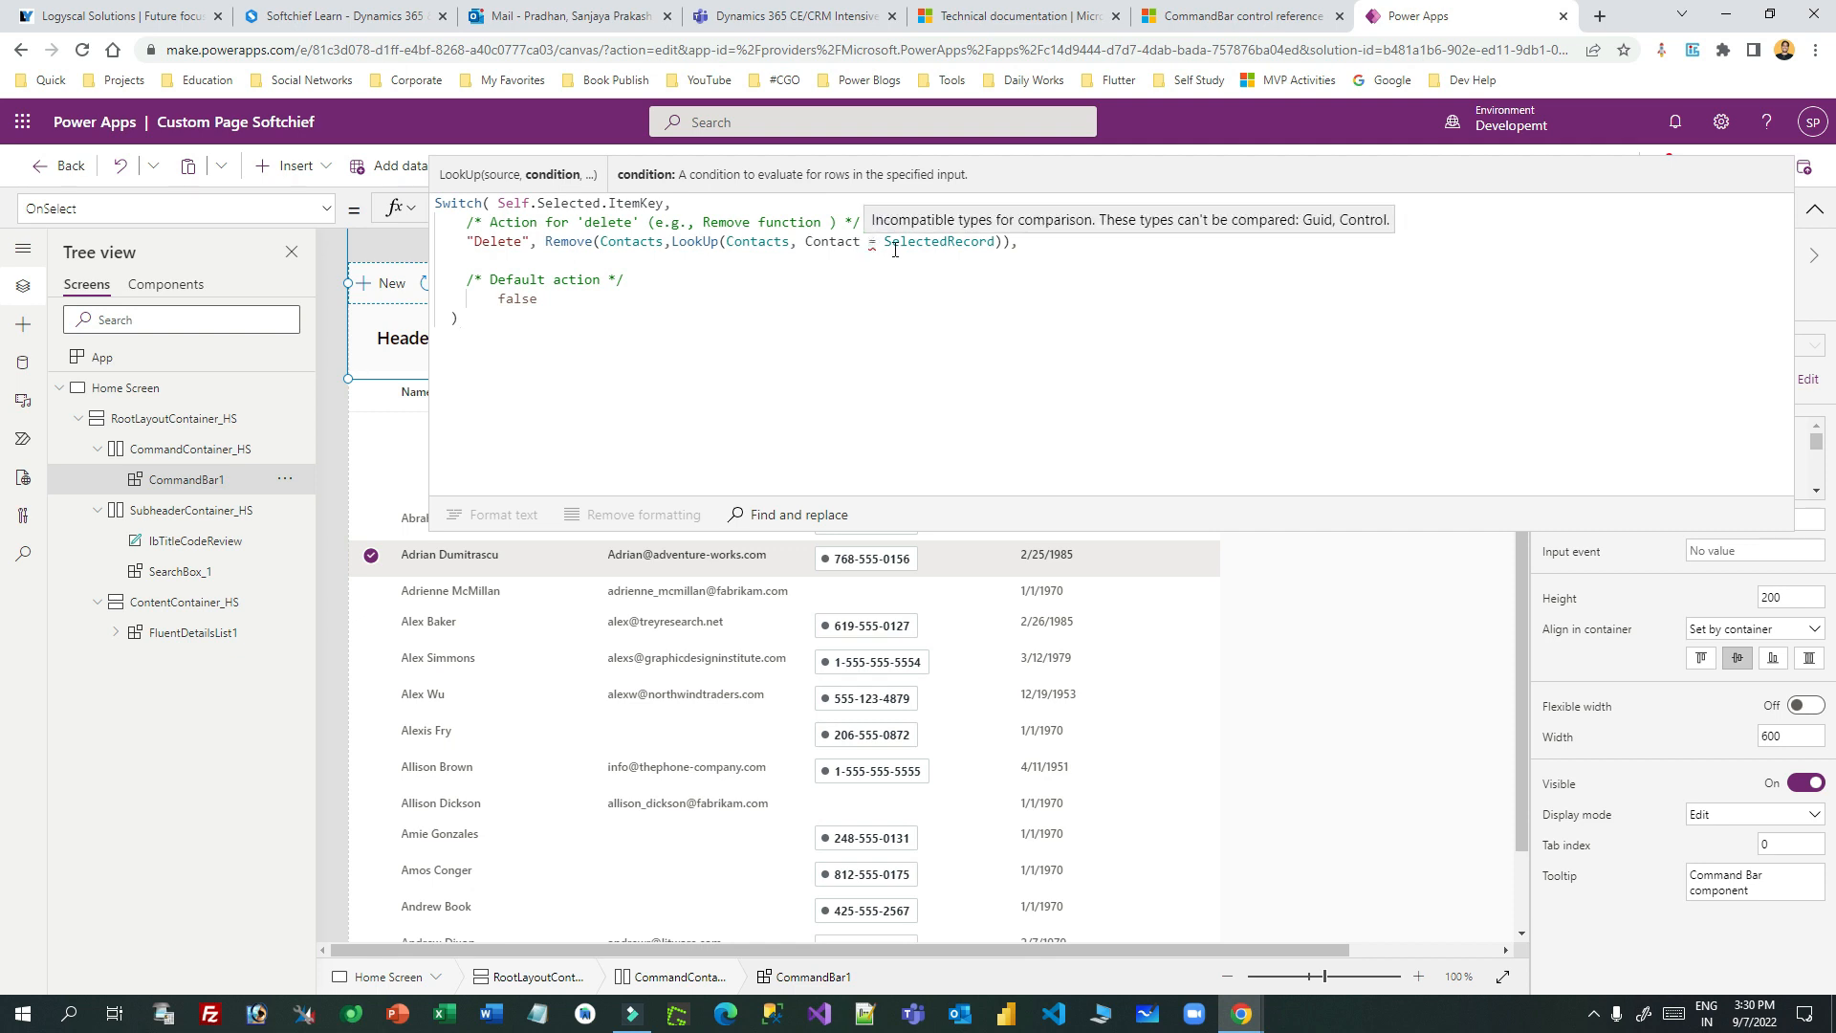
- Try a .Item suffix on SelectedRecord, remove it, then select FluentDetailsList1
click(995, 241)
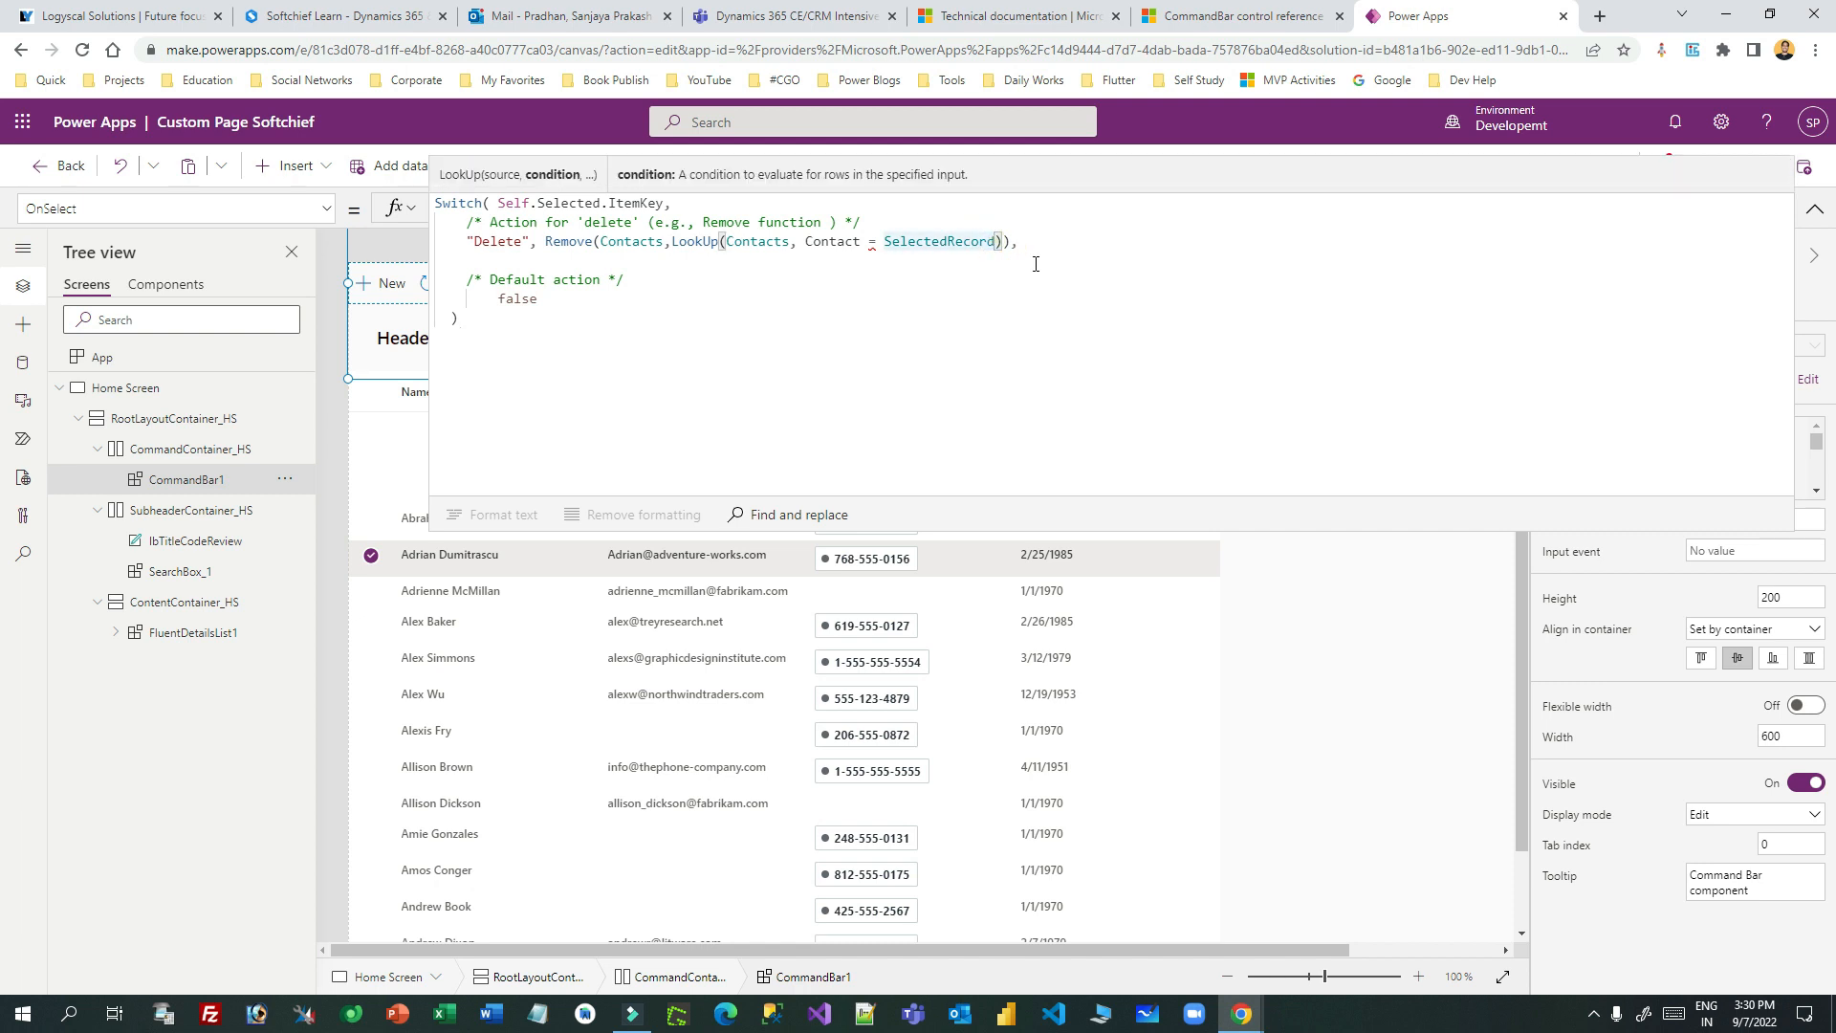
text(.Item)
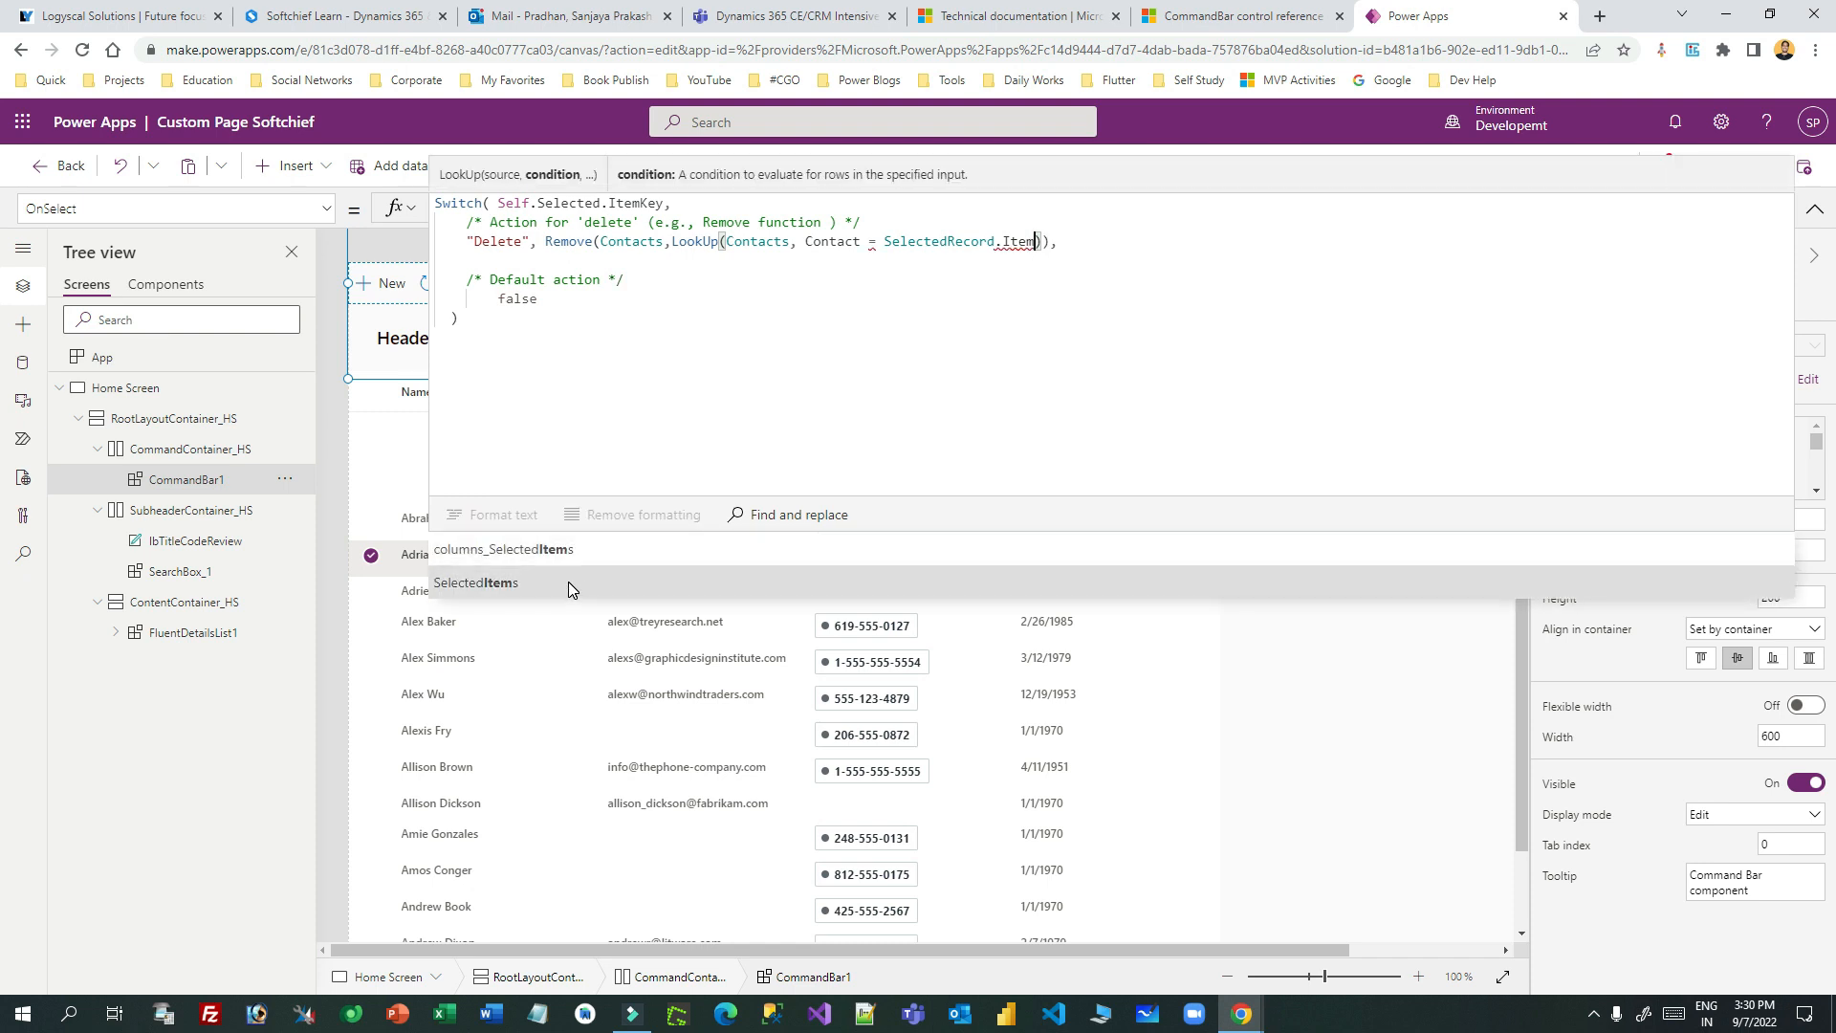
click(1014, 241)
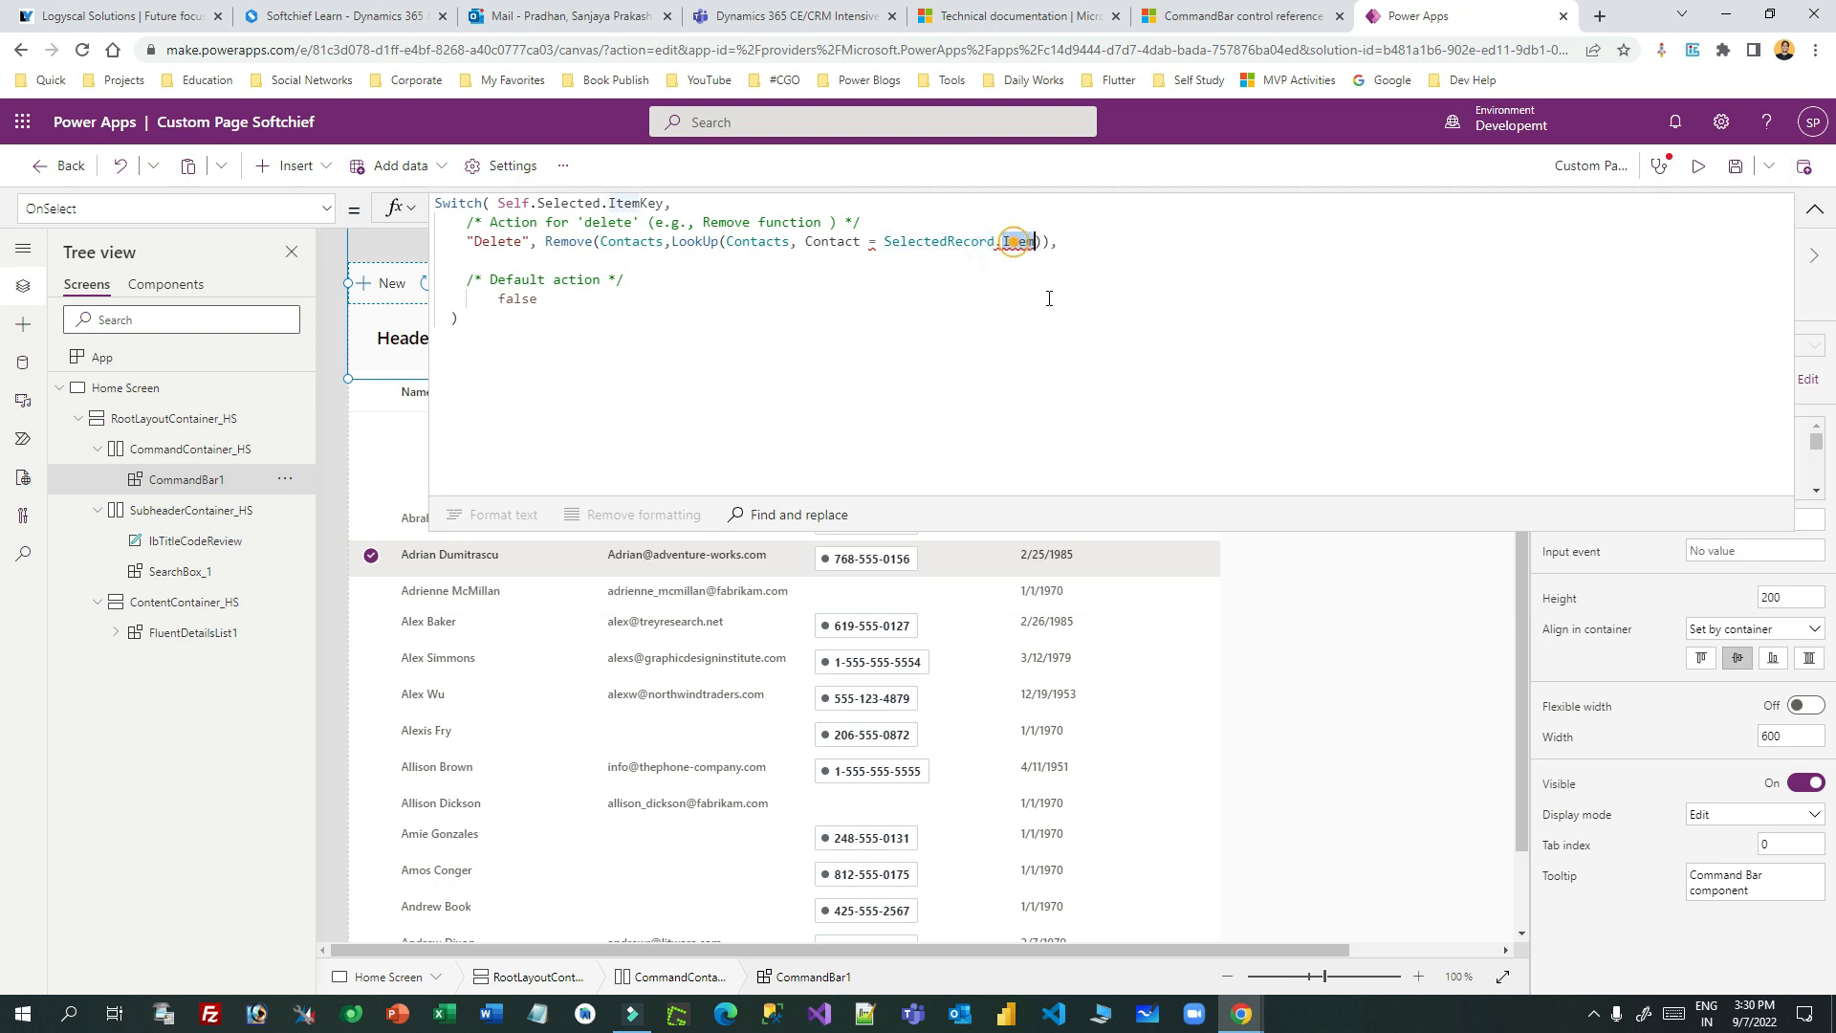
key(BackSpace)
key(BackSpace)
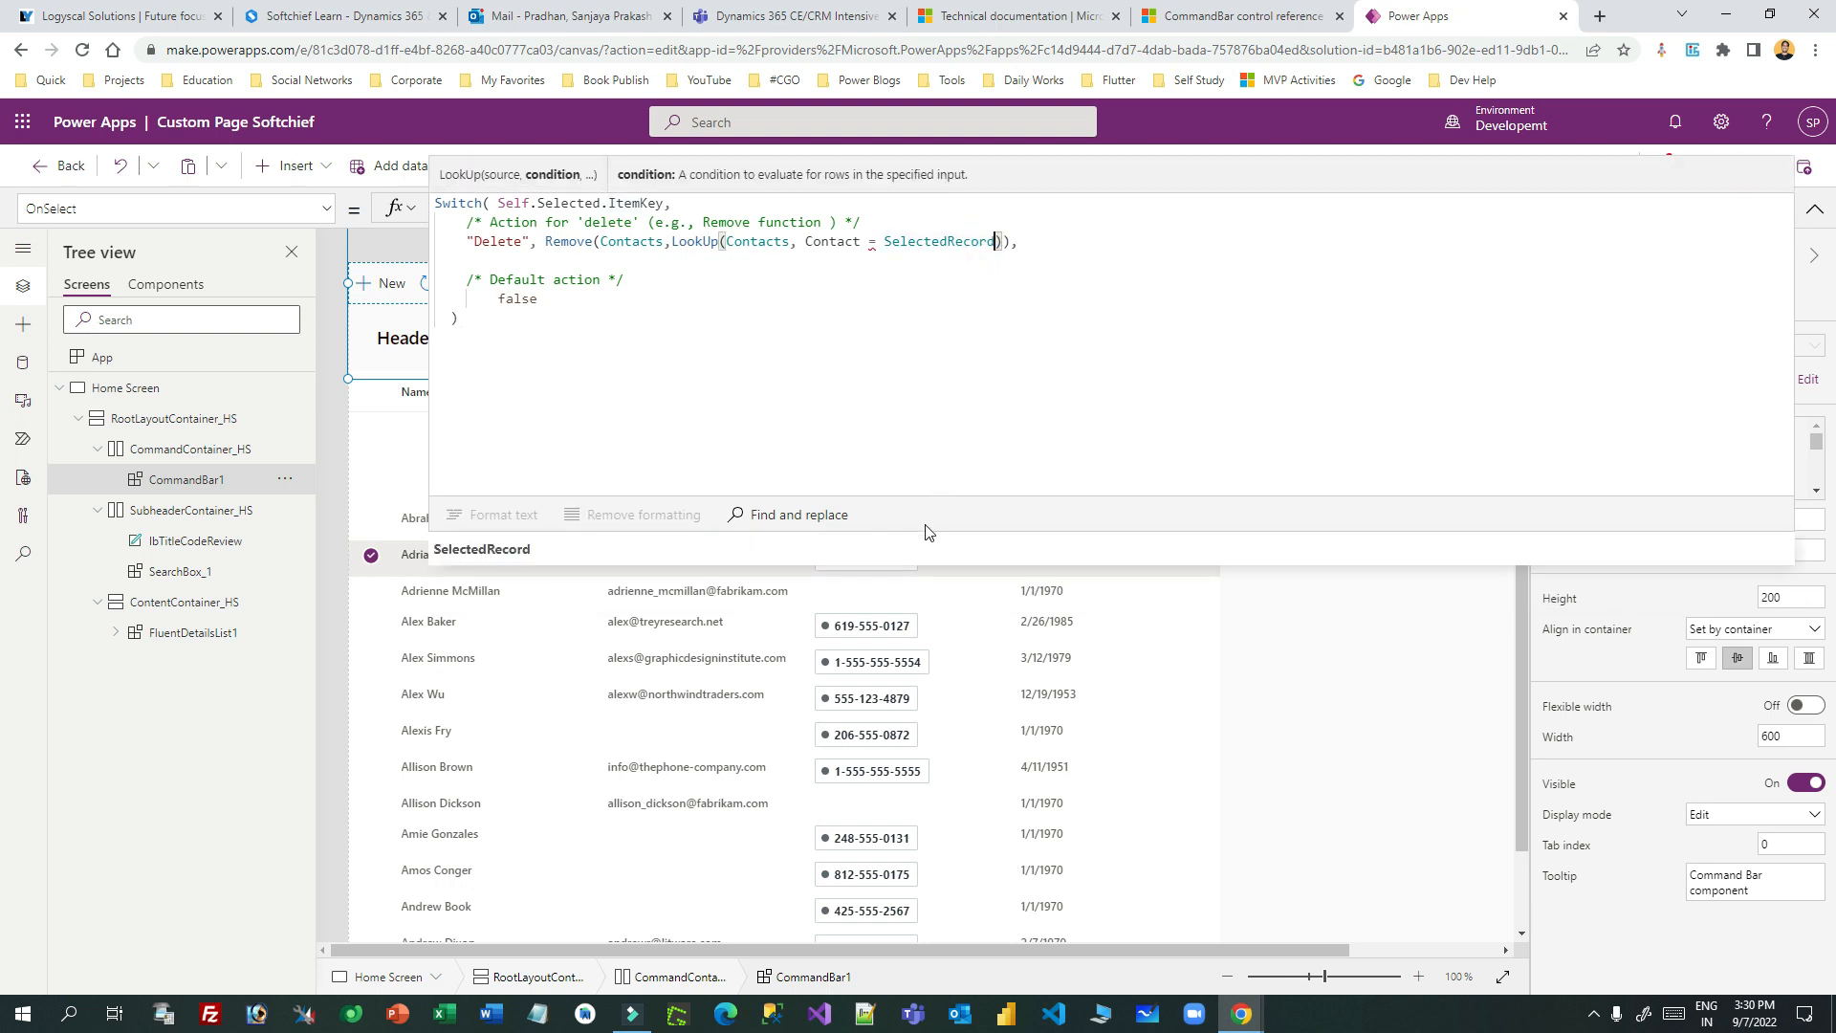
drag(922, 536, 847, 708)
click(908, 535)
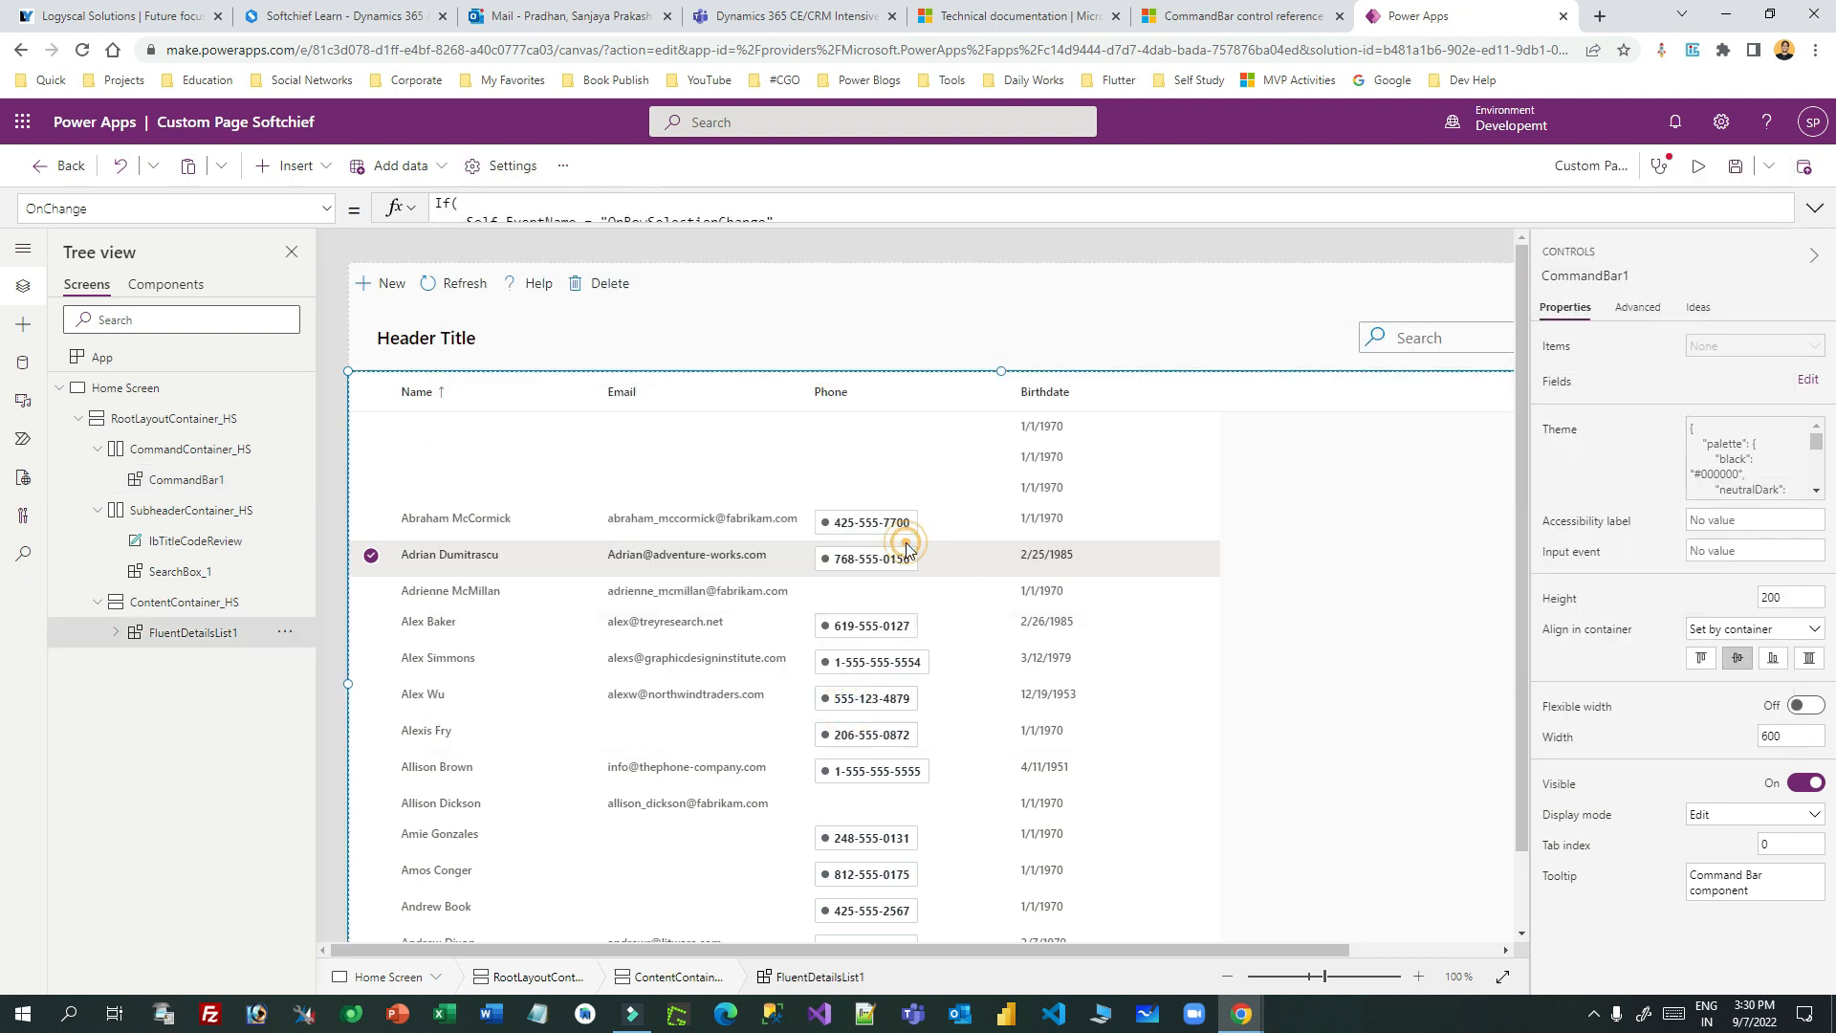
- Change the OnChange Set call to Set(SelectedRecord, Self.Item), then return to the CommandBar docs
drag(660, 225, 660, 786)
double_click(666, 242)
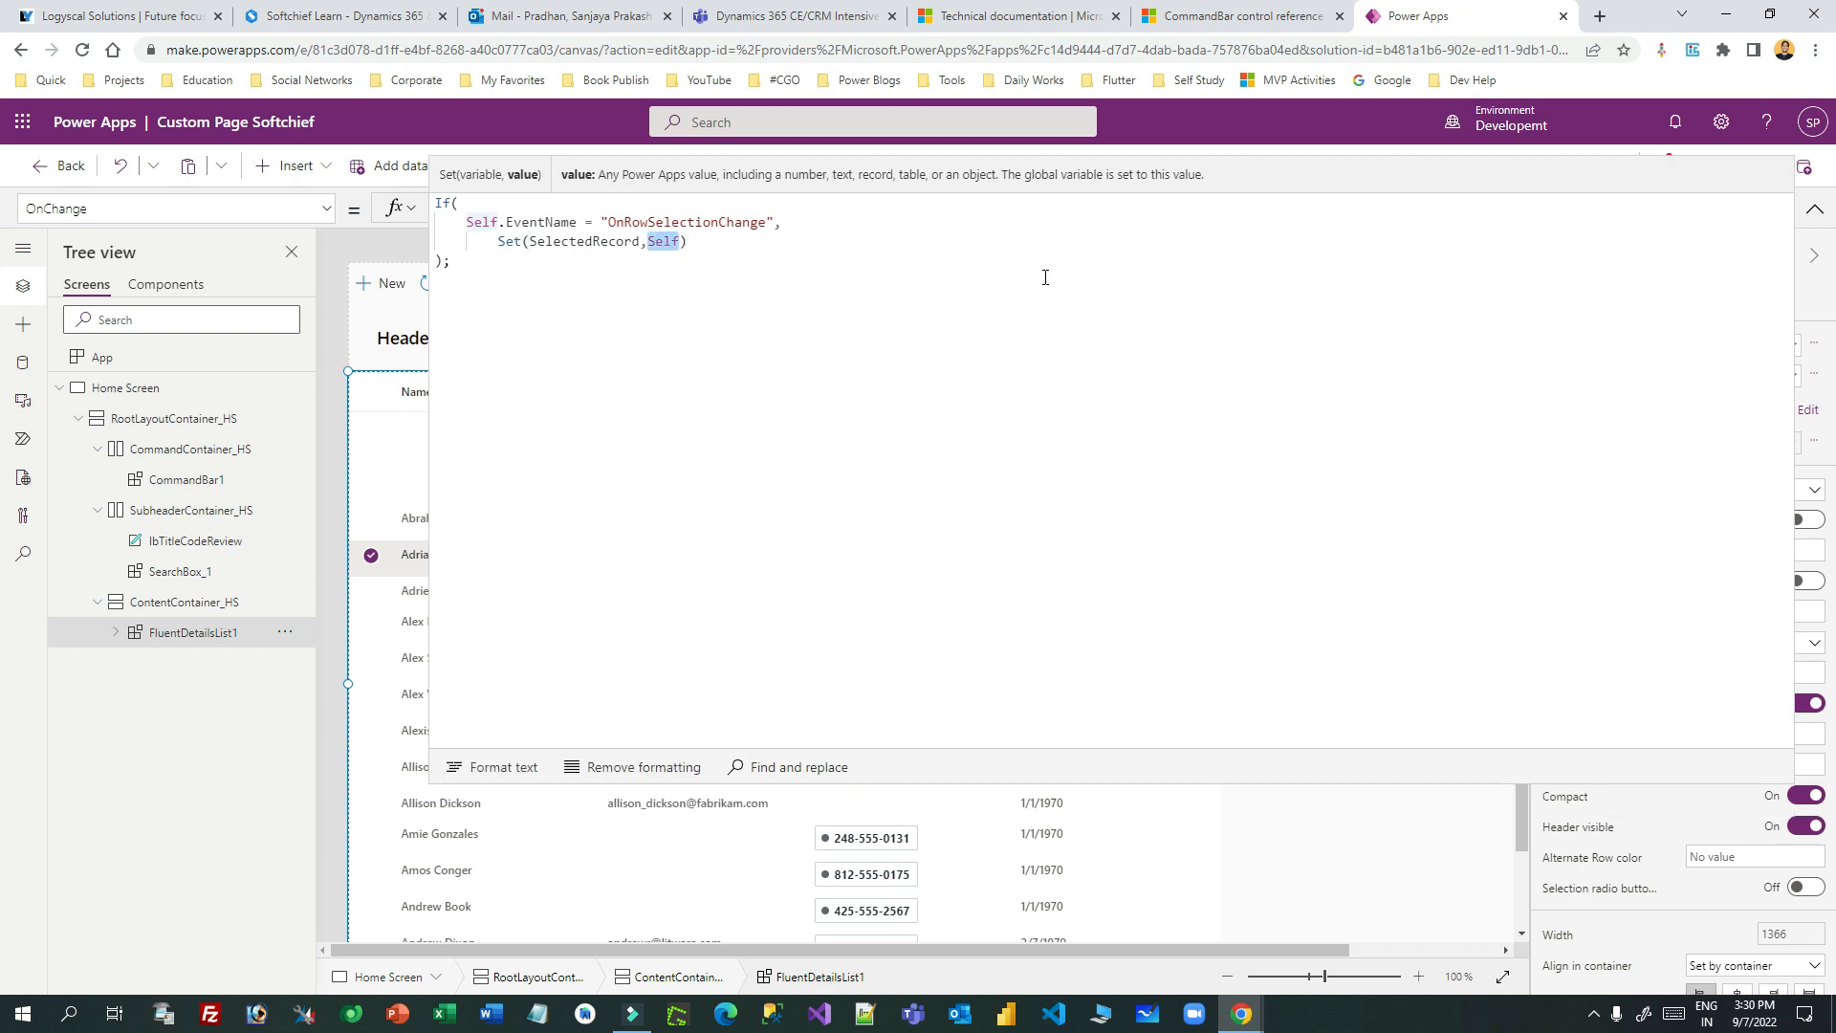
key(Right)
text(.Item)
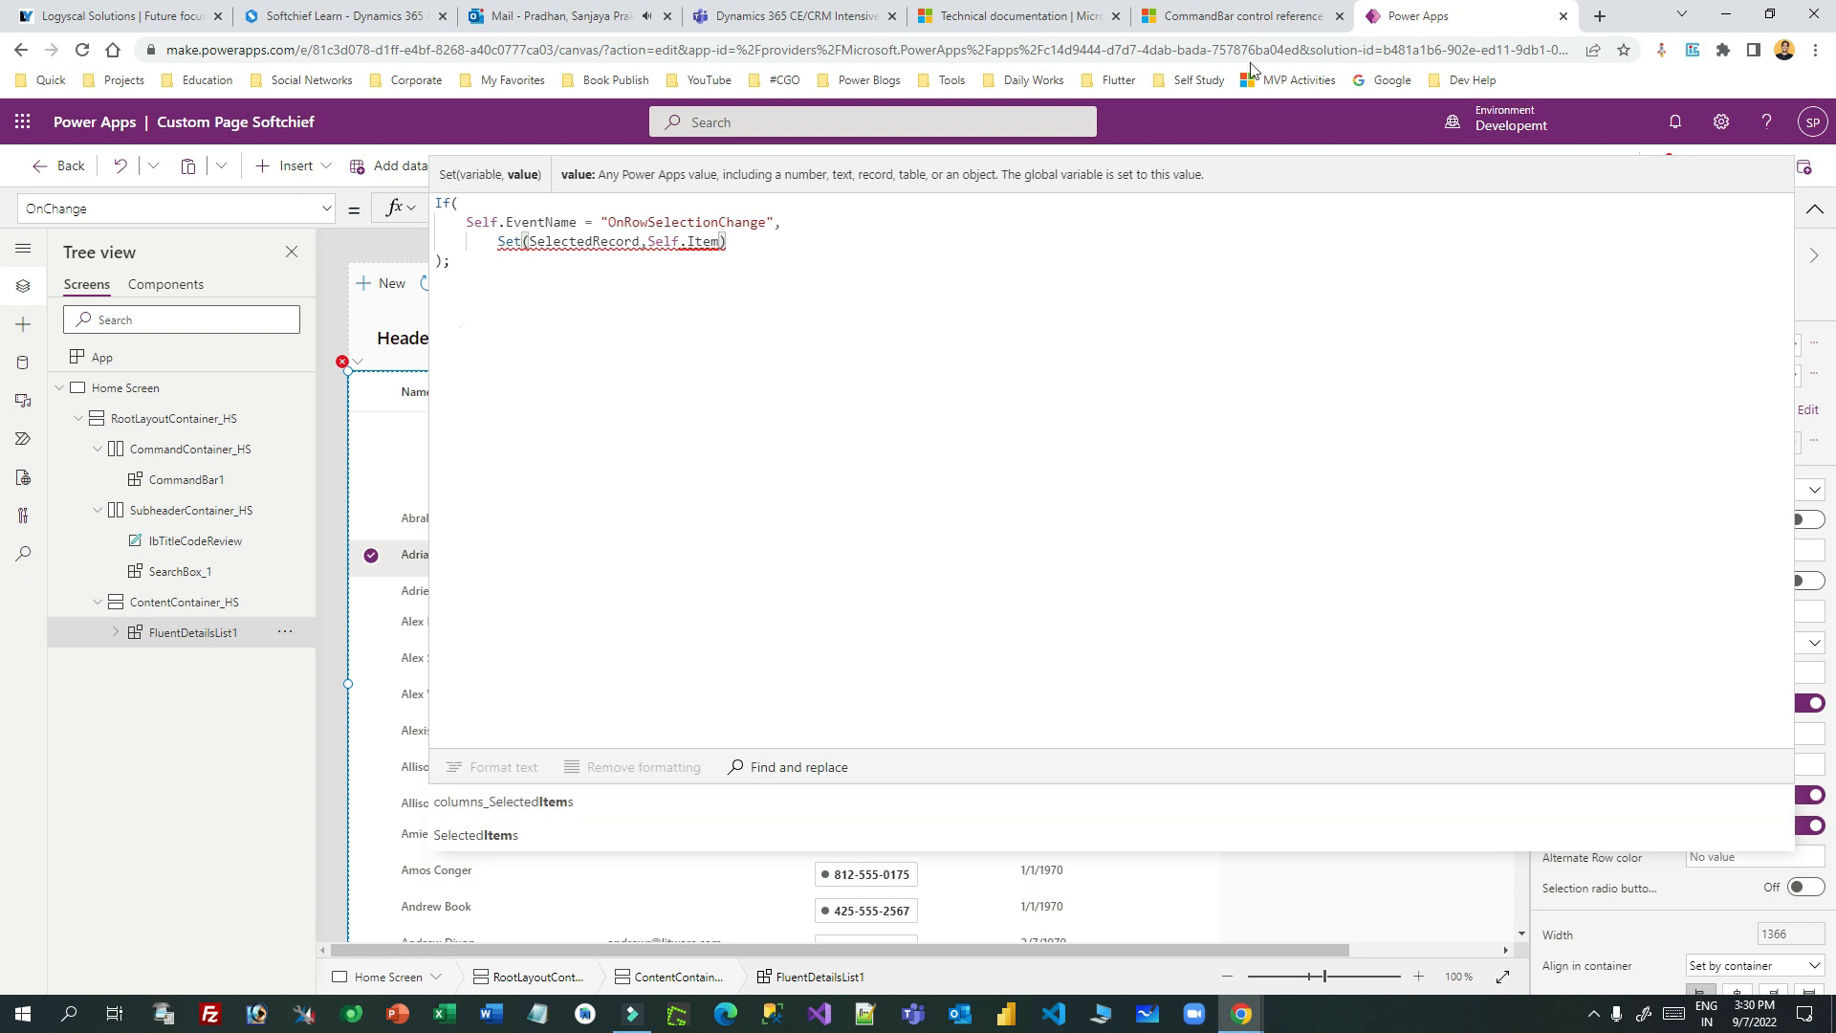
click(1235, 16)
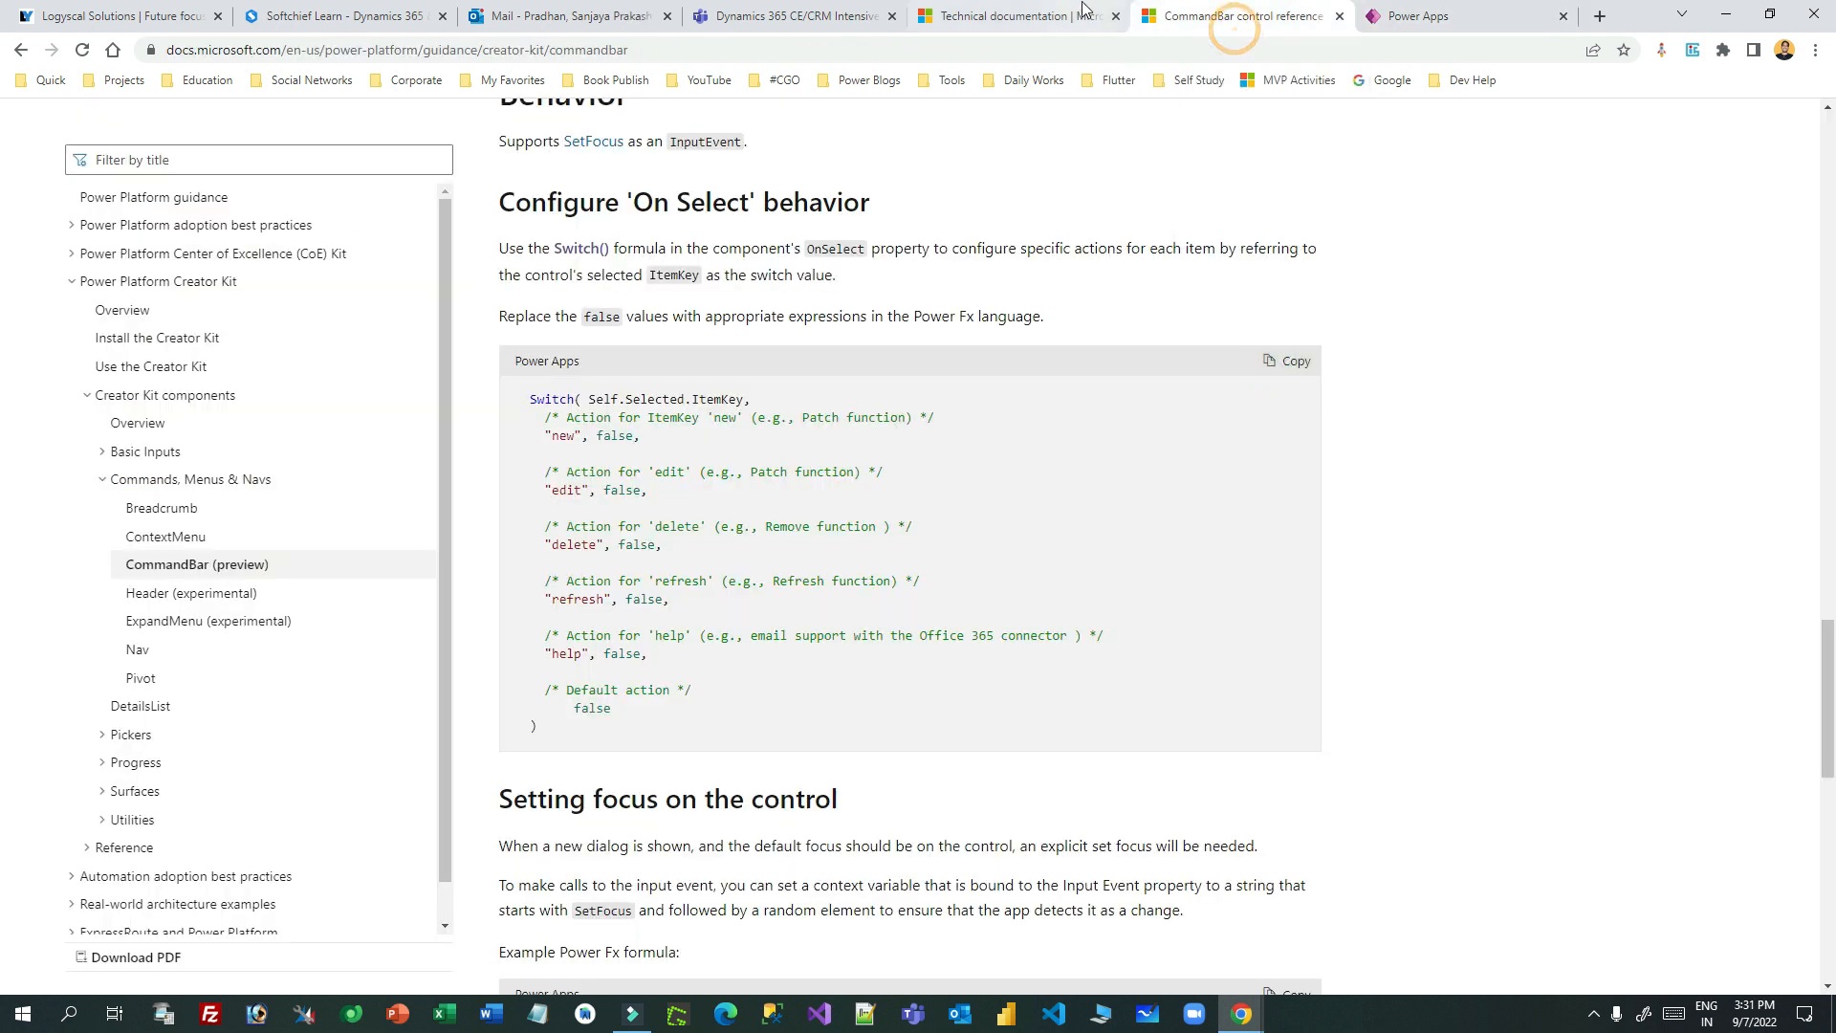
- Find and select EventRowKey in the DetailsList Expand/Collapse example on Microsoft Docs, then return to Power Apps
click(143, 706)
scroll(1115, 443, down, 20)
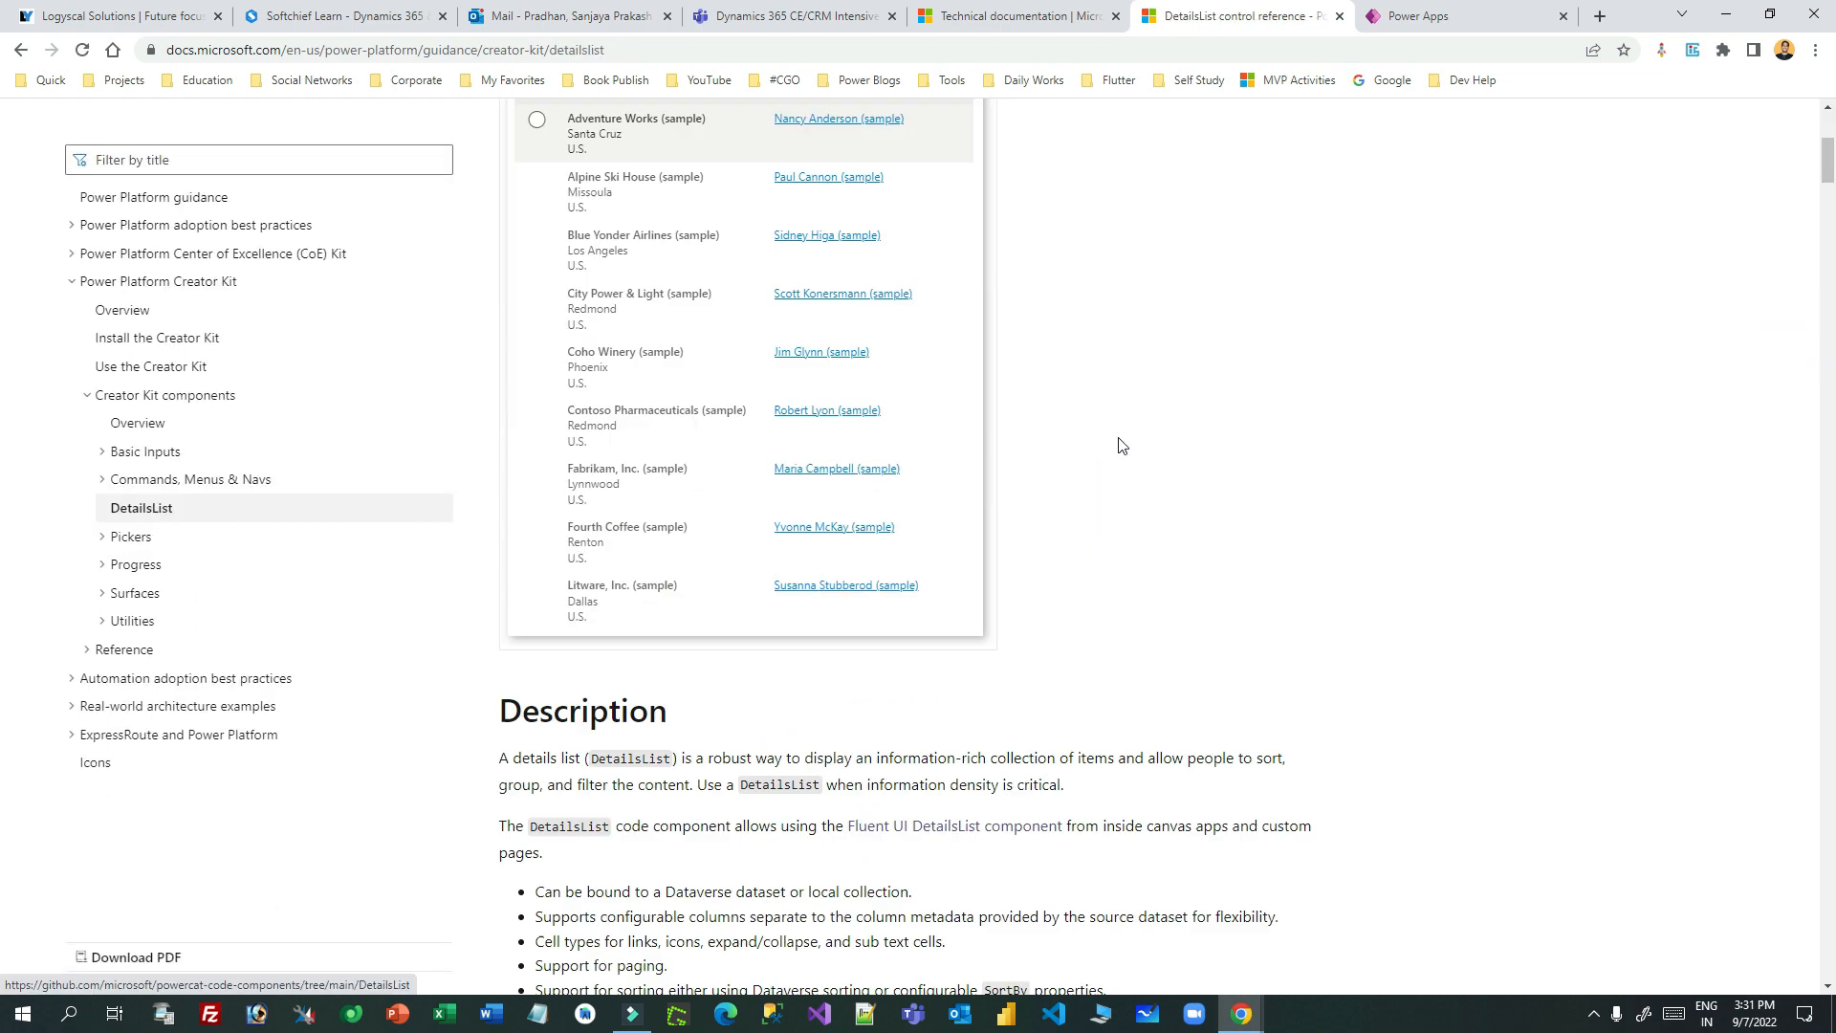
scroll(1184, 459, down, 15)
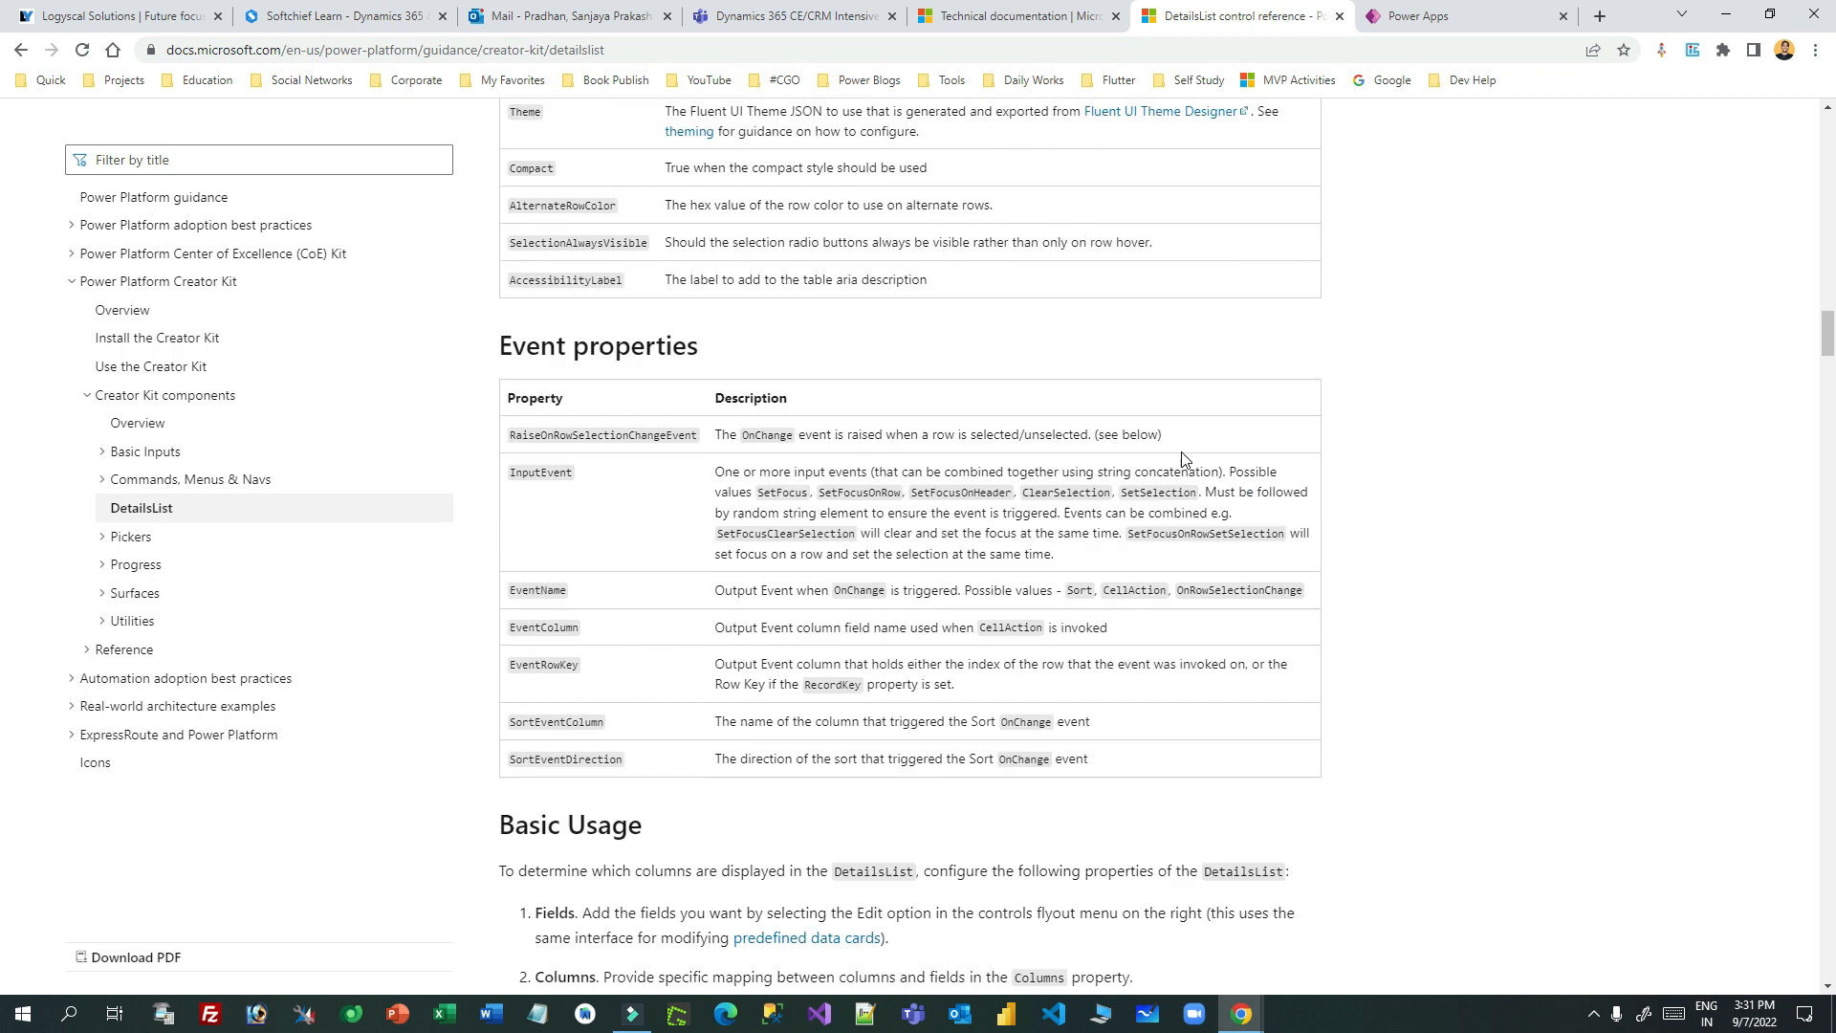
scroll(1182, 457, down, 11)
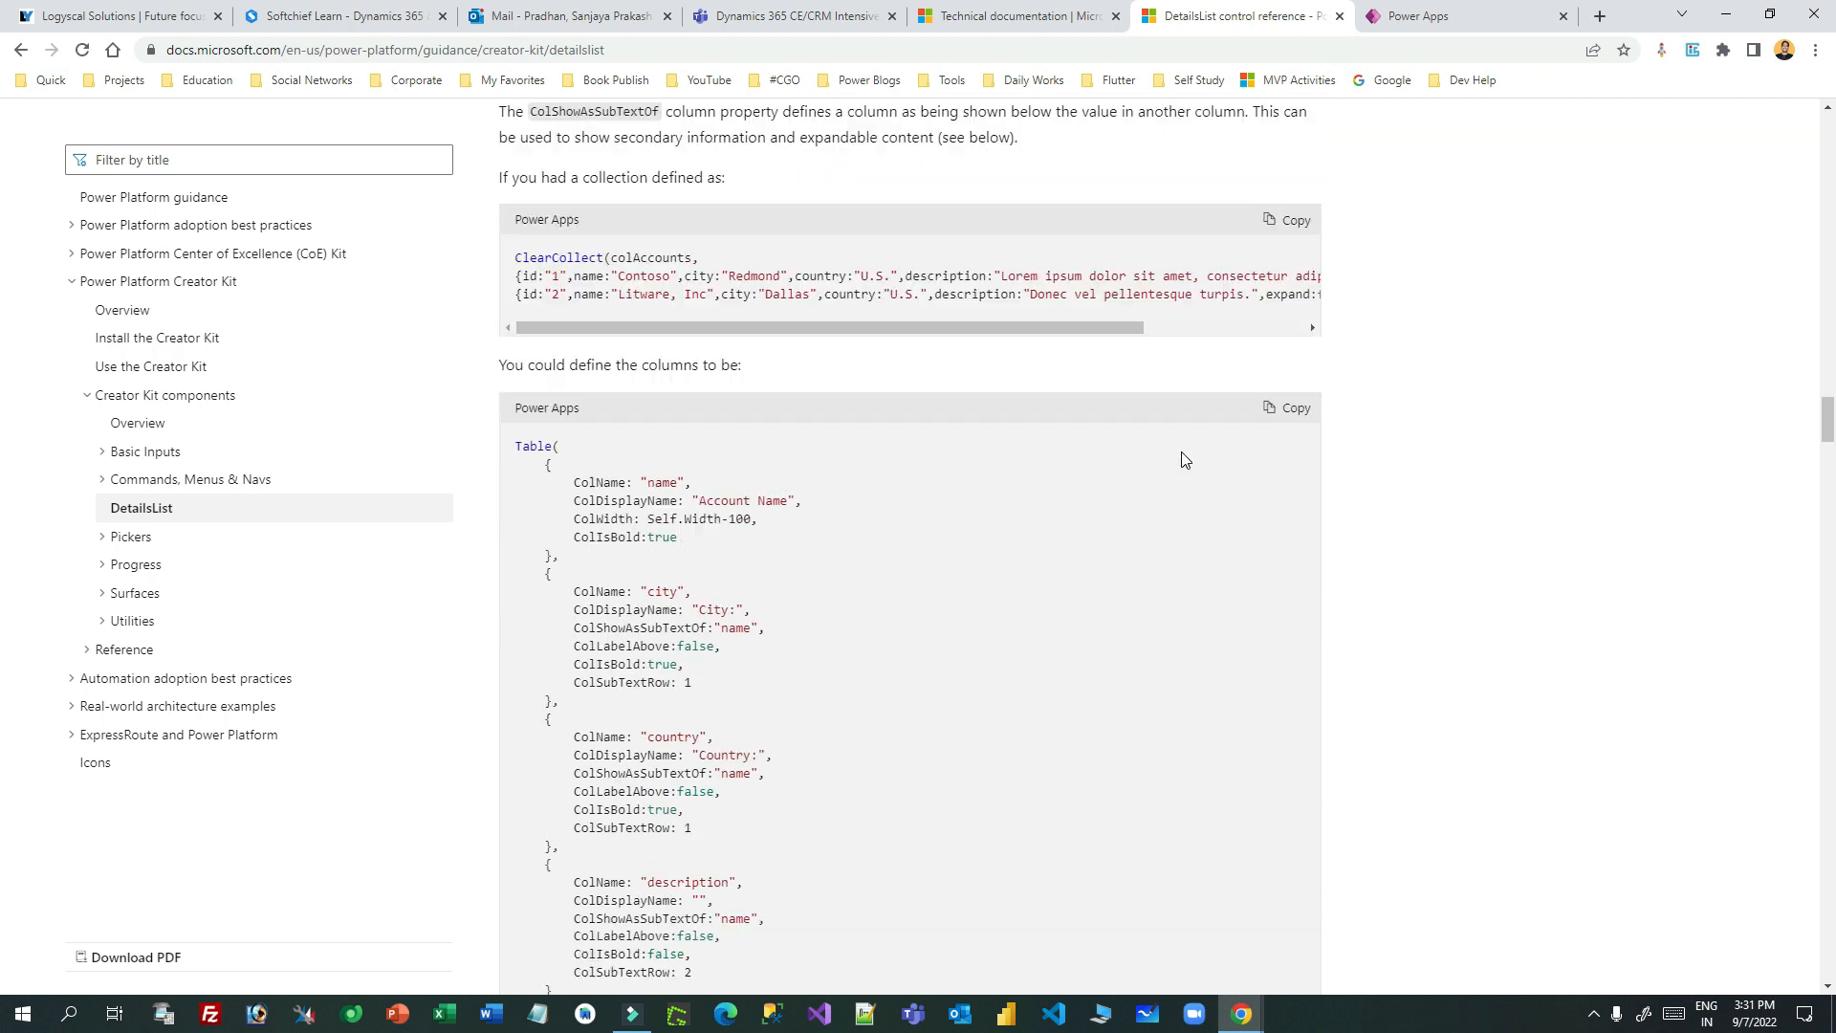
scroll(1179, 458, up, 3)
drag(955, 603, 1120, 602)
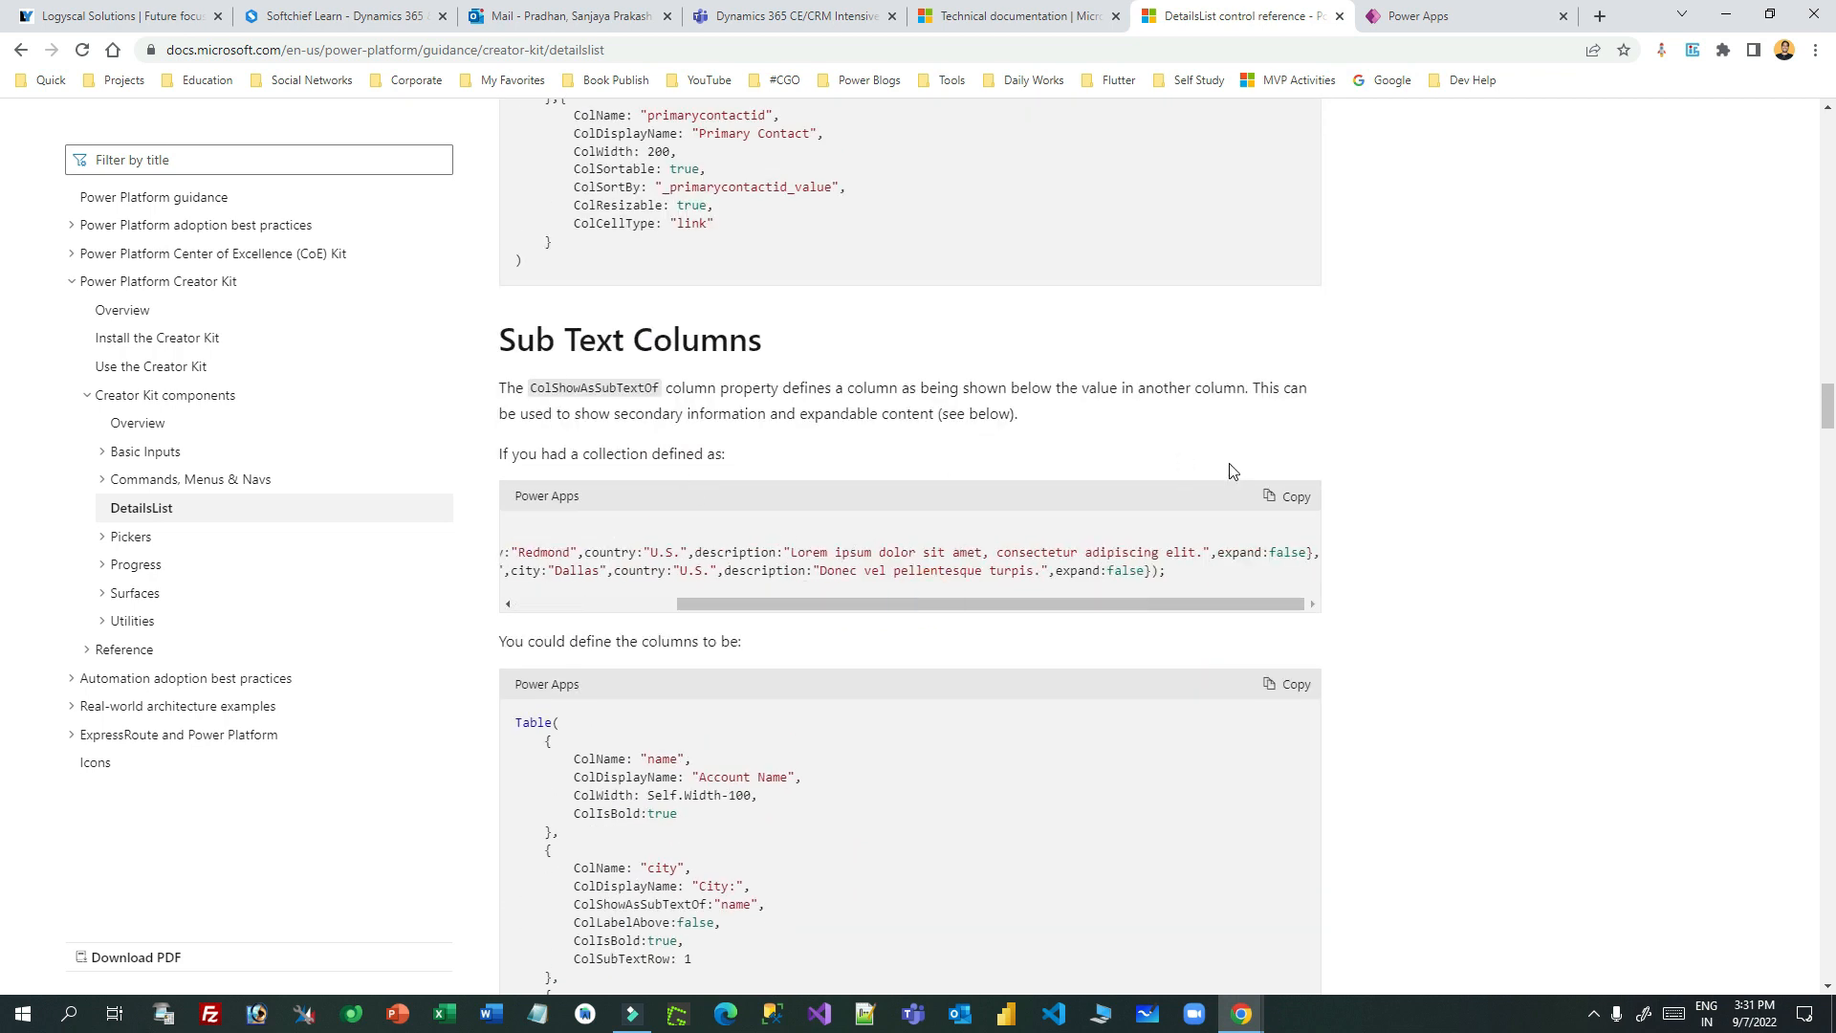
scroll(1248, 488, down, 10)
scroll(1259, 495, down, 6)
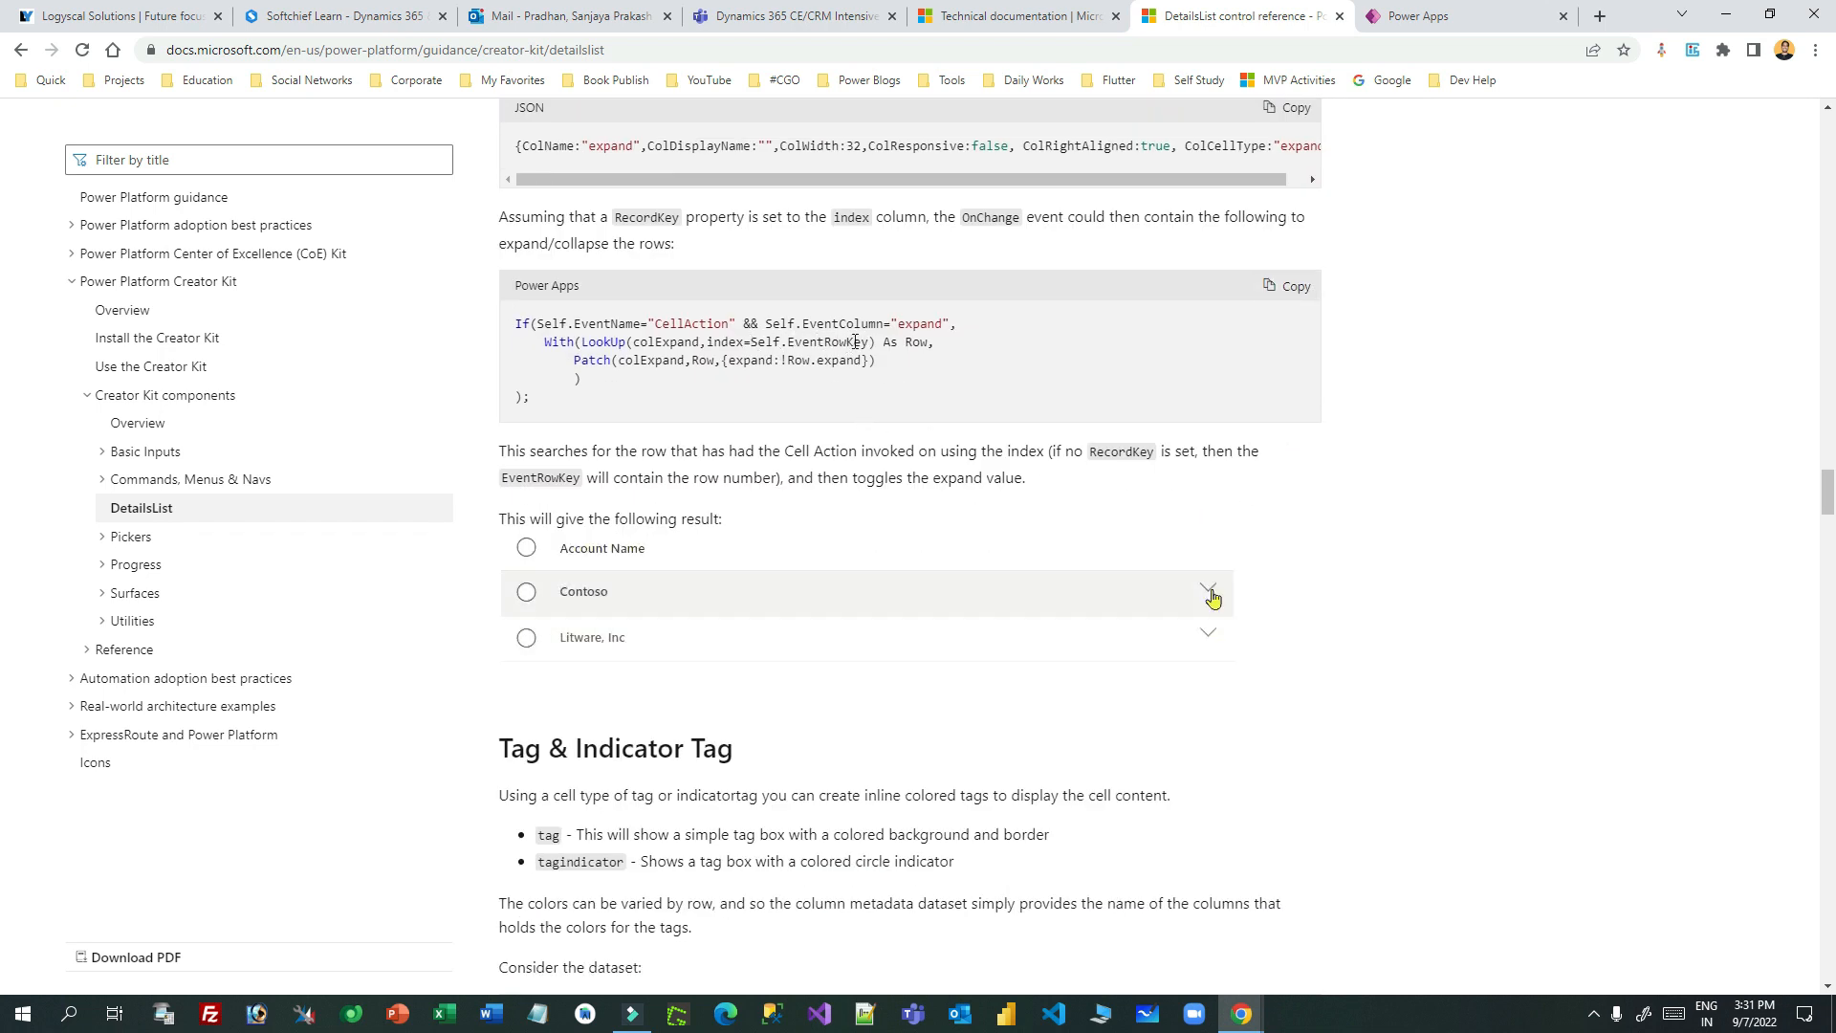
drag(864, 341, 790, 339)
key(ctrl+c)
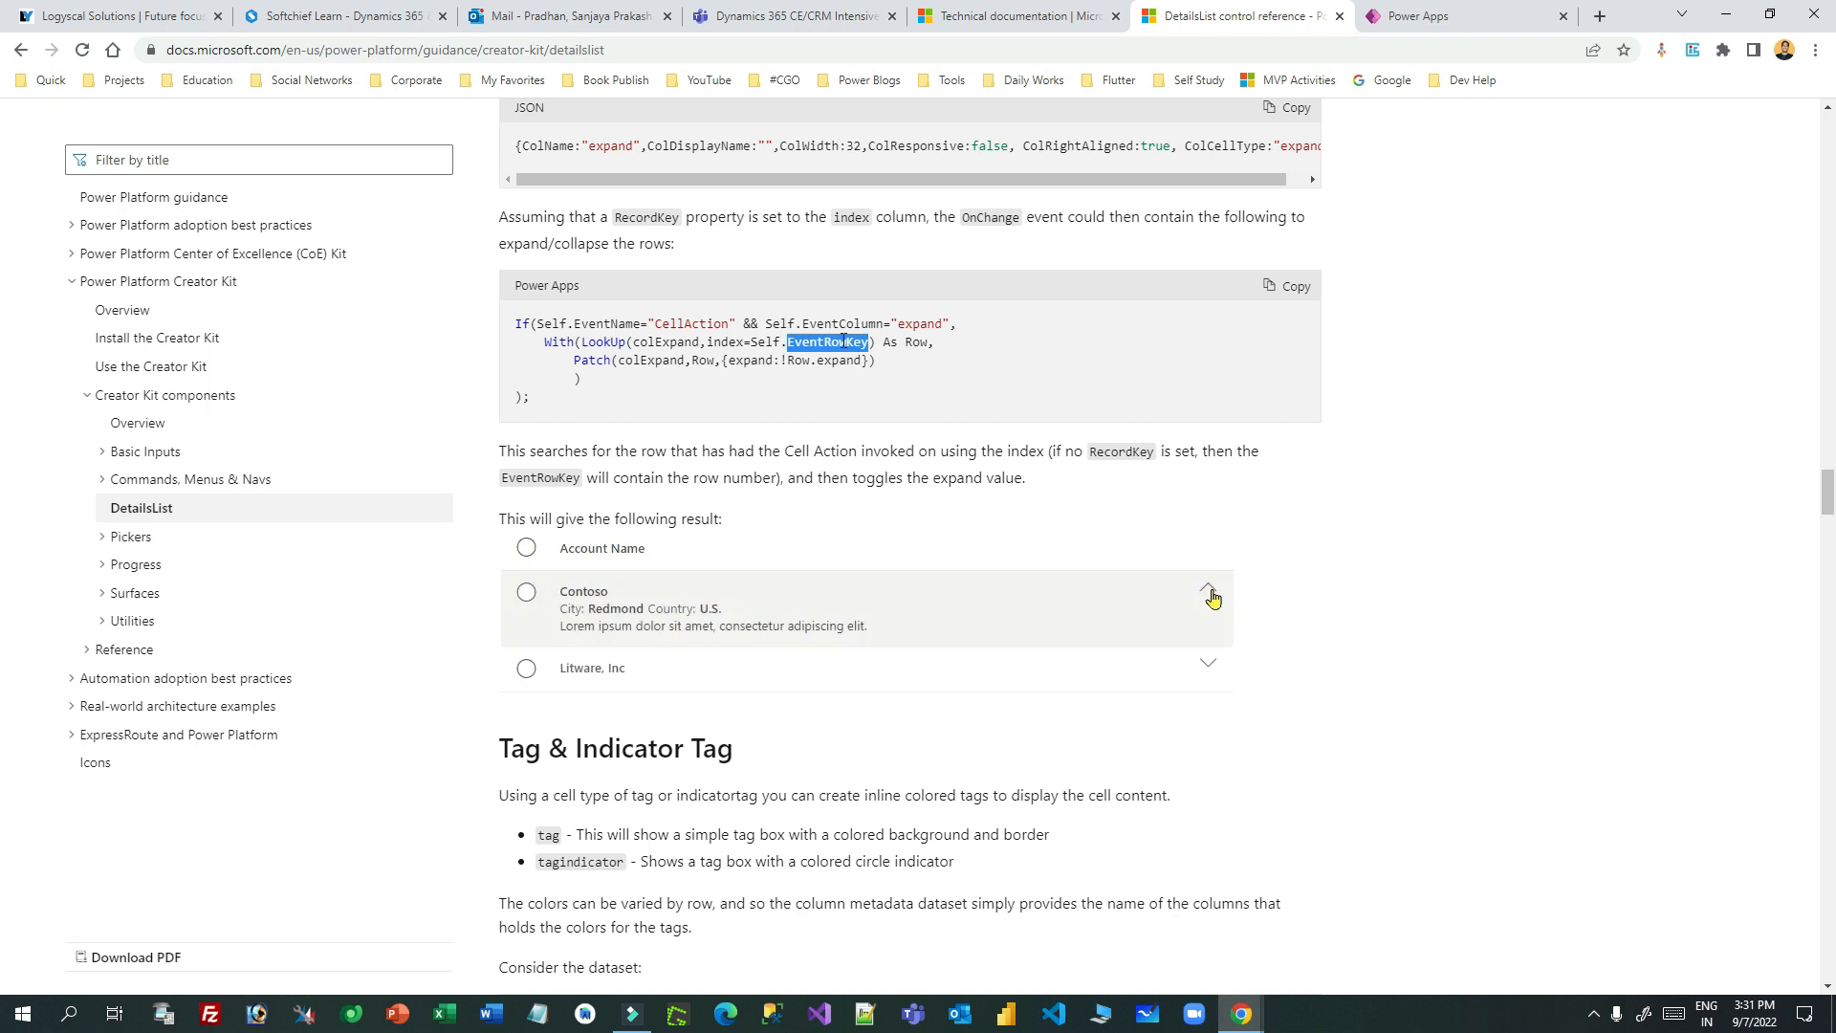
click(1414, 17)
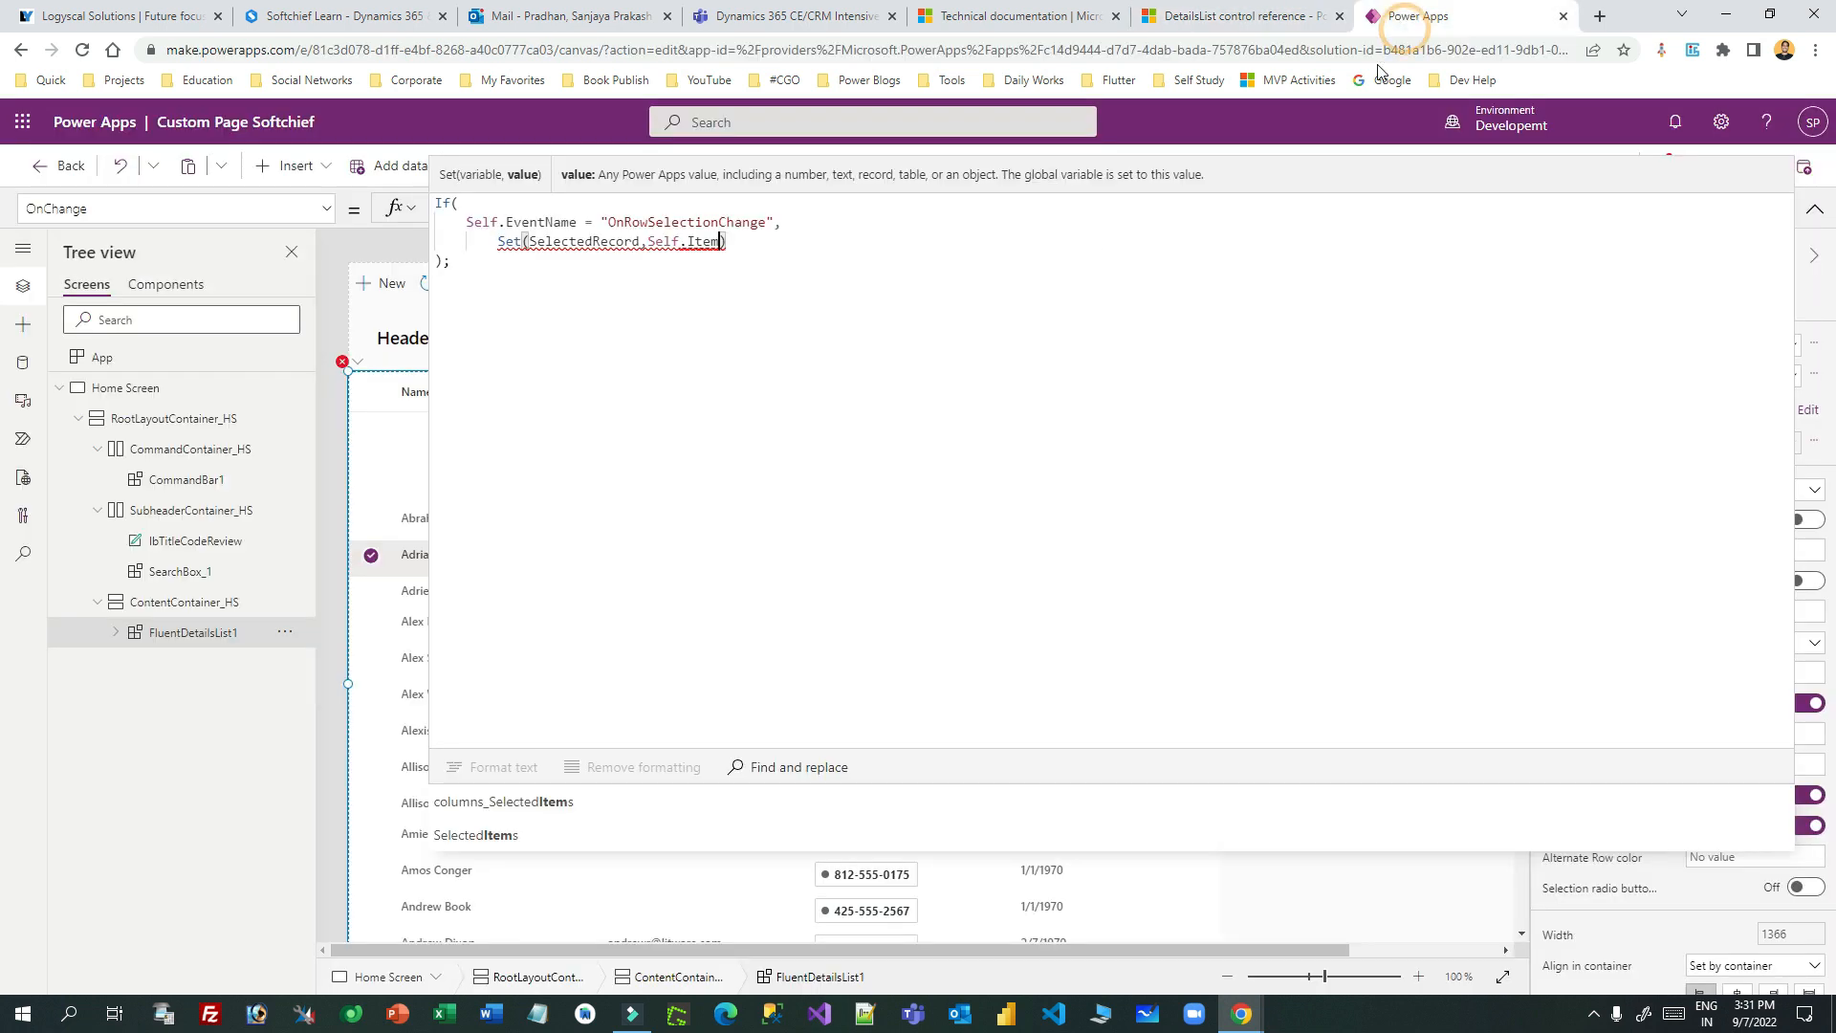
- Change FluentDetailsList1's OnChange to Set(SelectedRecord, Self.EventRowKey) and reselect CommandBar1
double_click(703, 241)
key(ctrl+v)
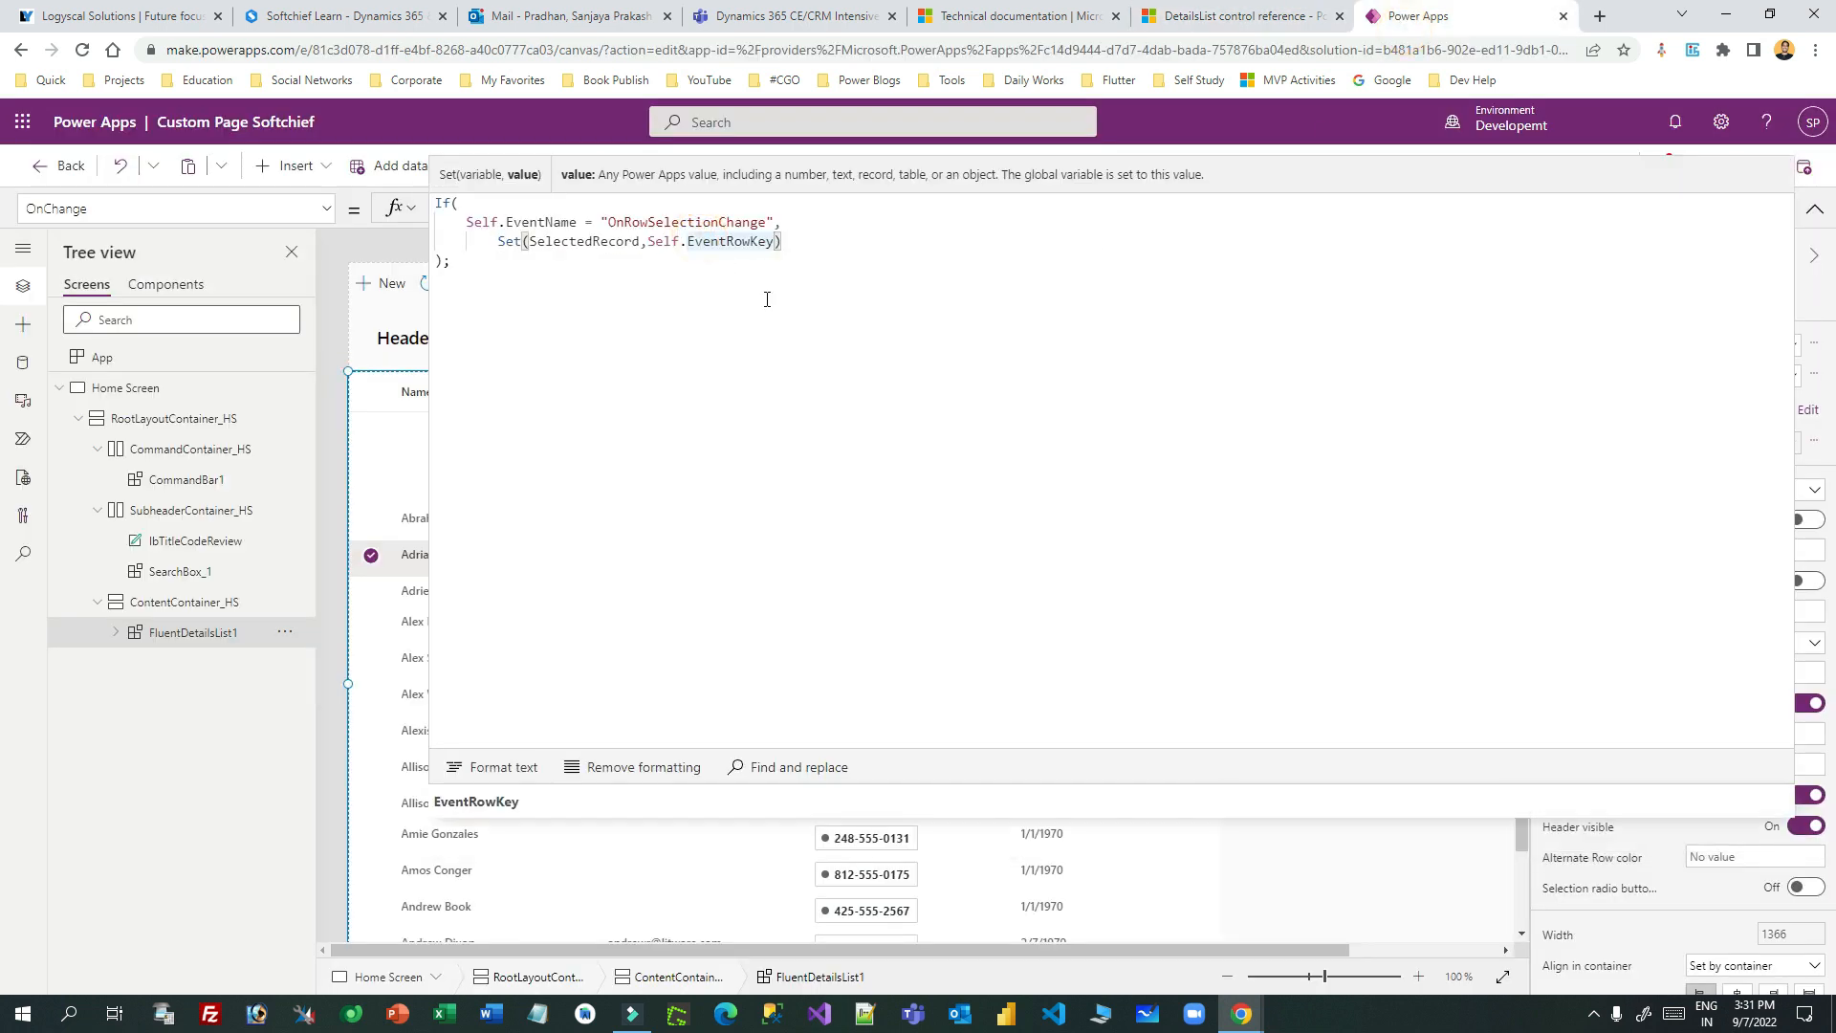
drag(649, 241, 775, 241)
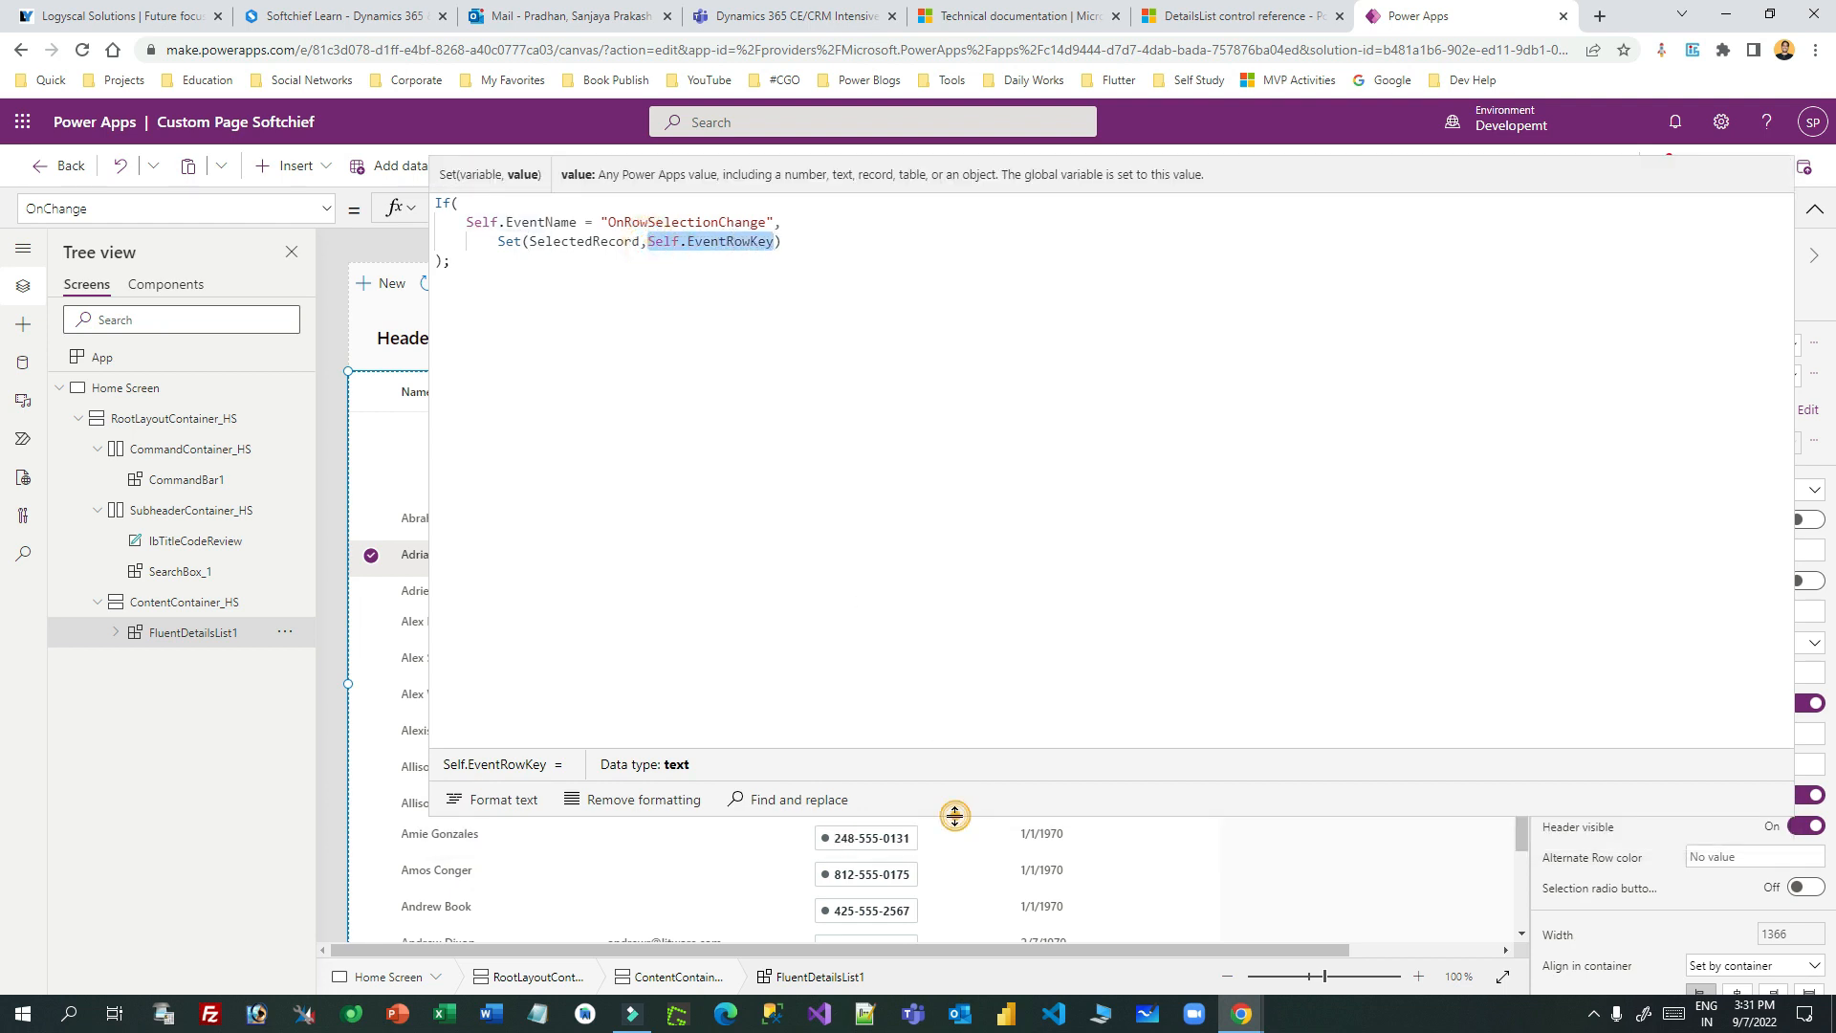
drag(957, 820, 918, 330)
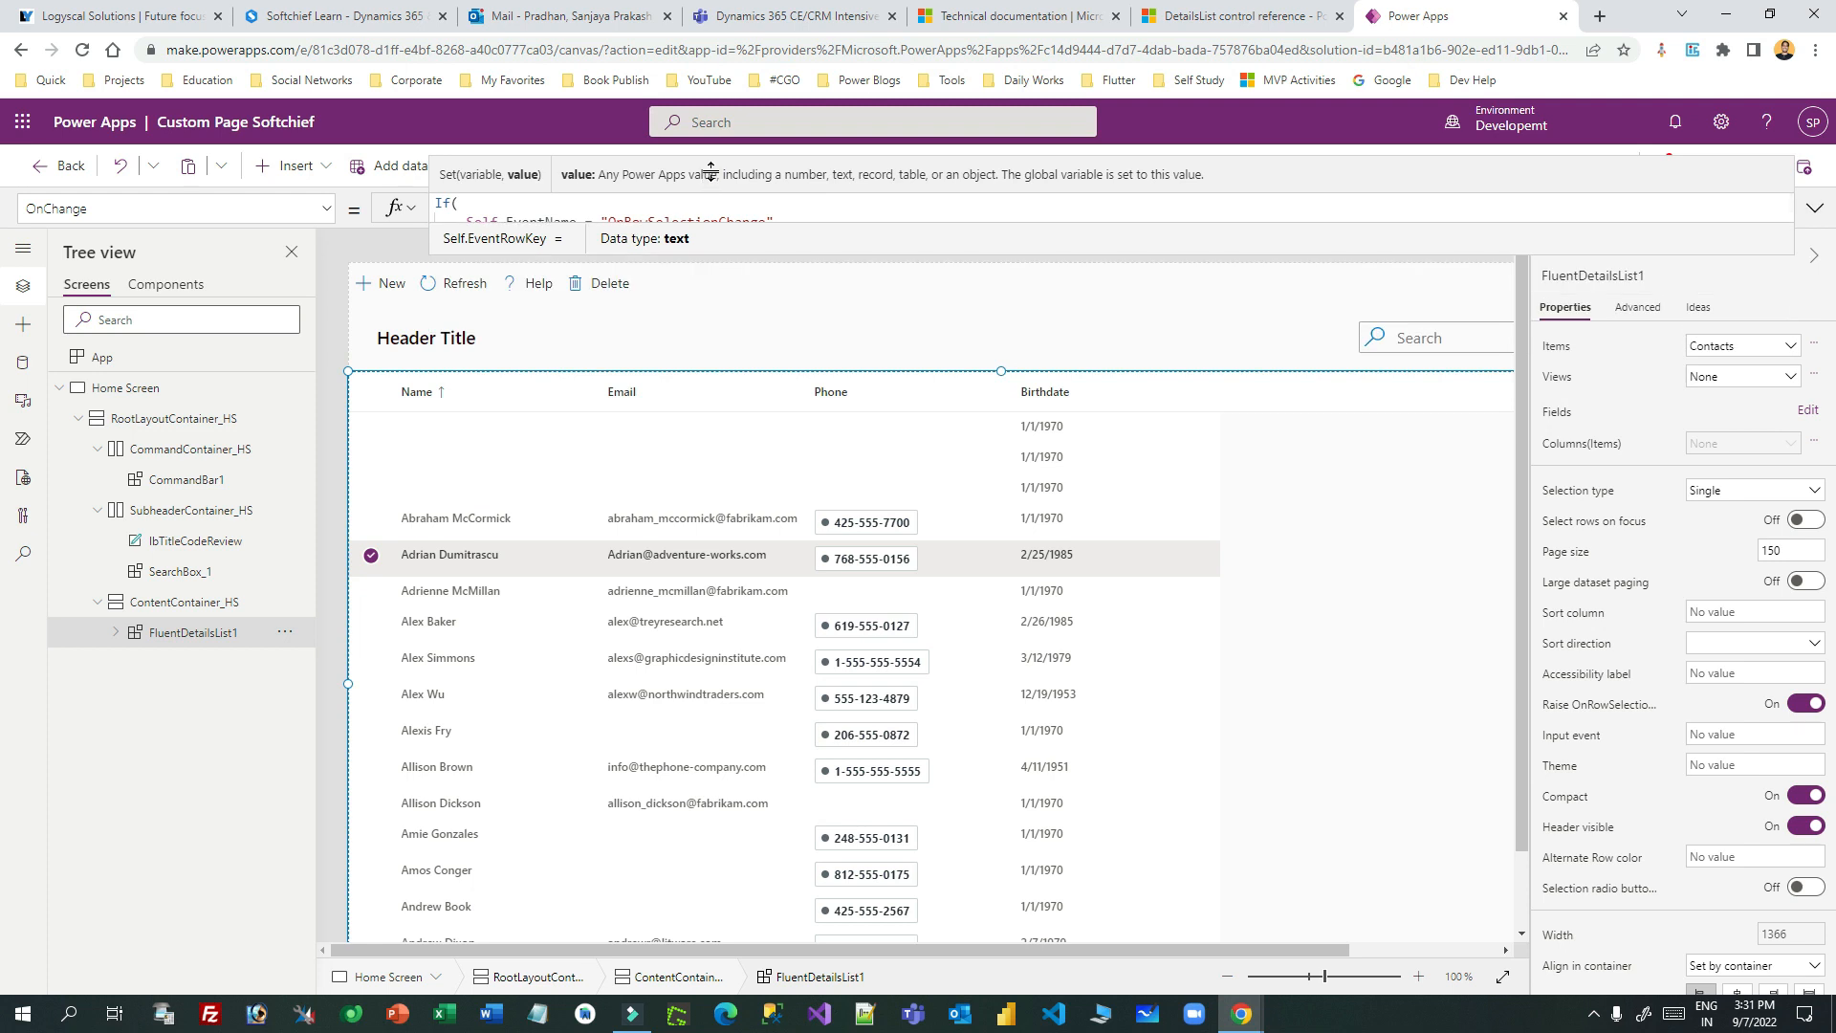
click(531, 268)
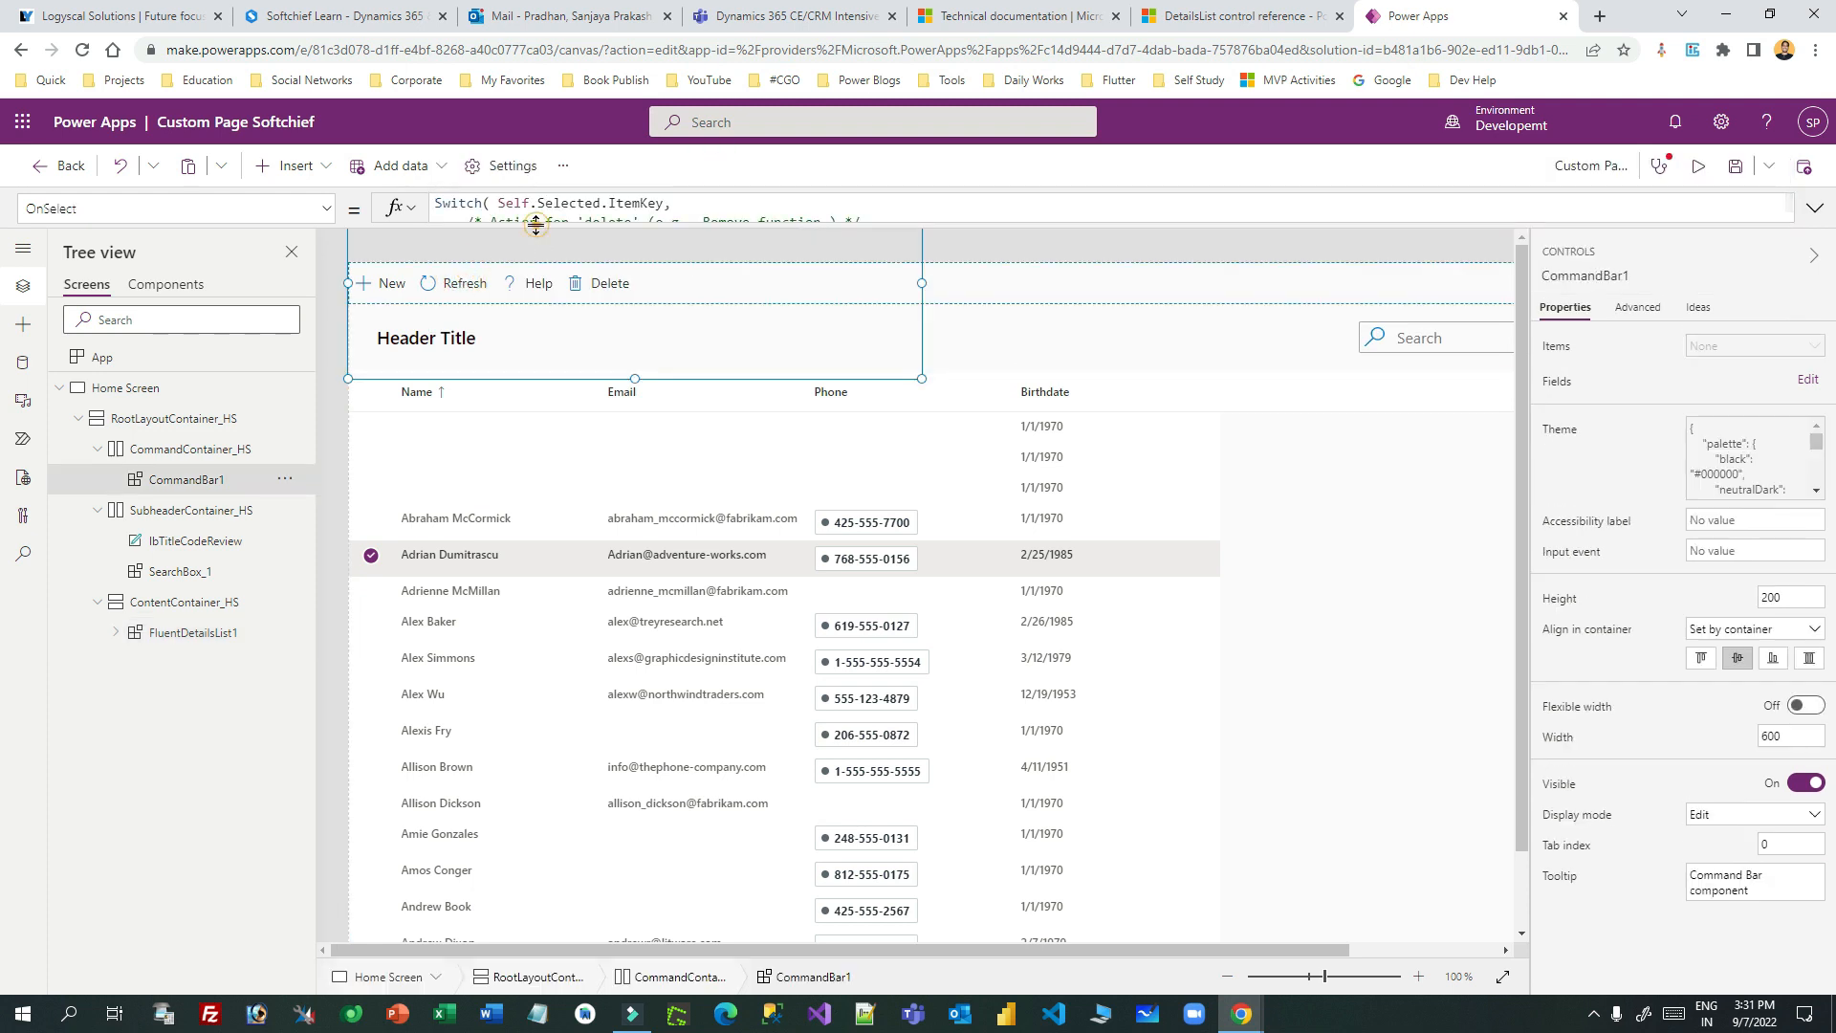
- Reinsert SelectedRecord from suggestions in the Delete case's LookUp condition
drag(535, 225, 468, 602)
double_click(961, 241)
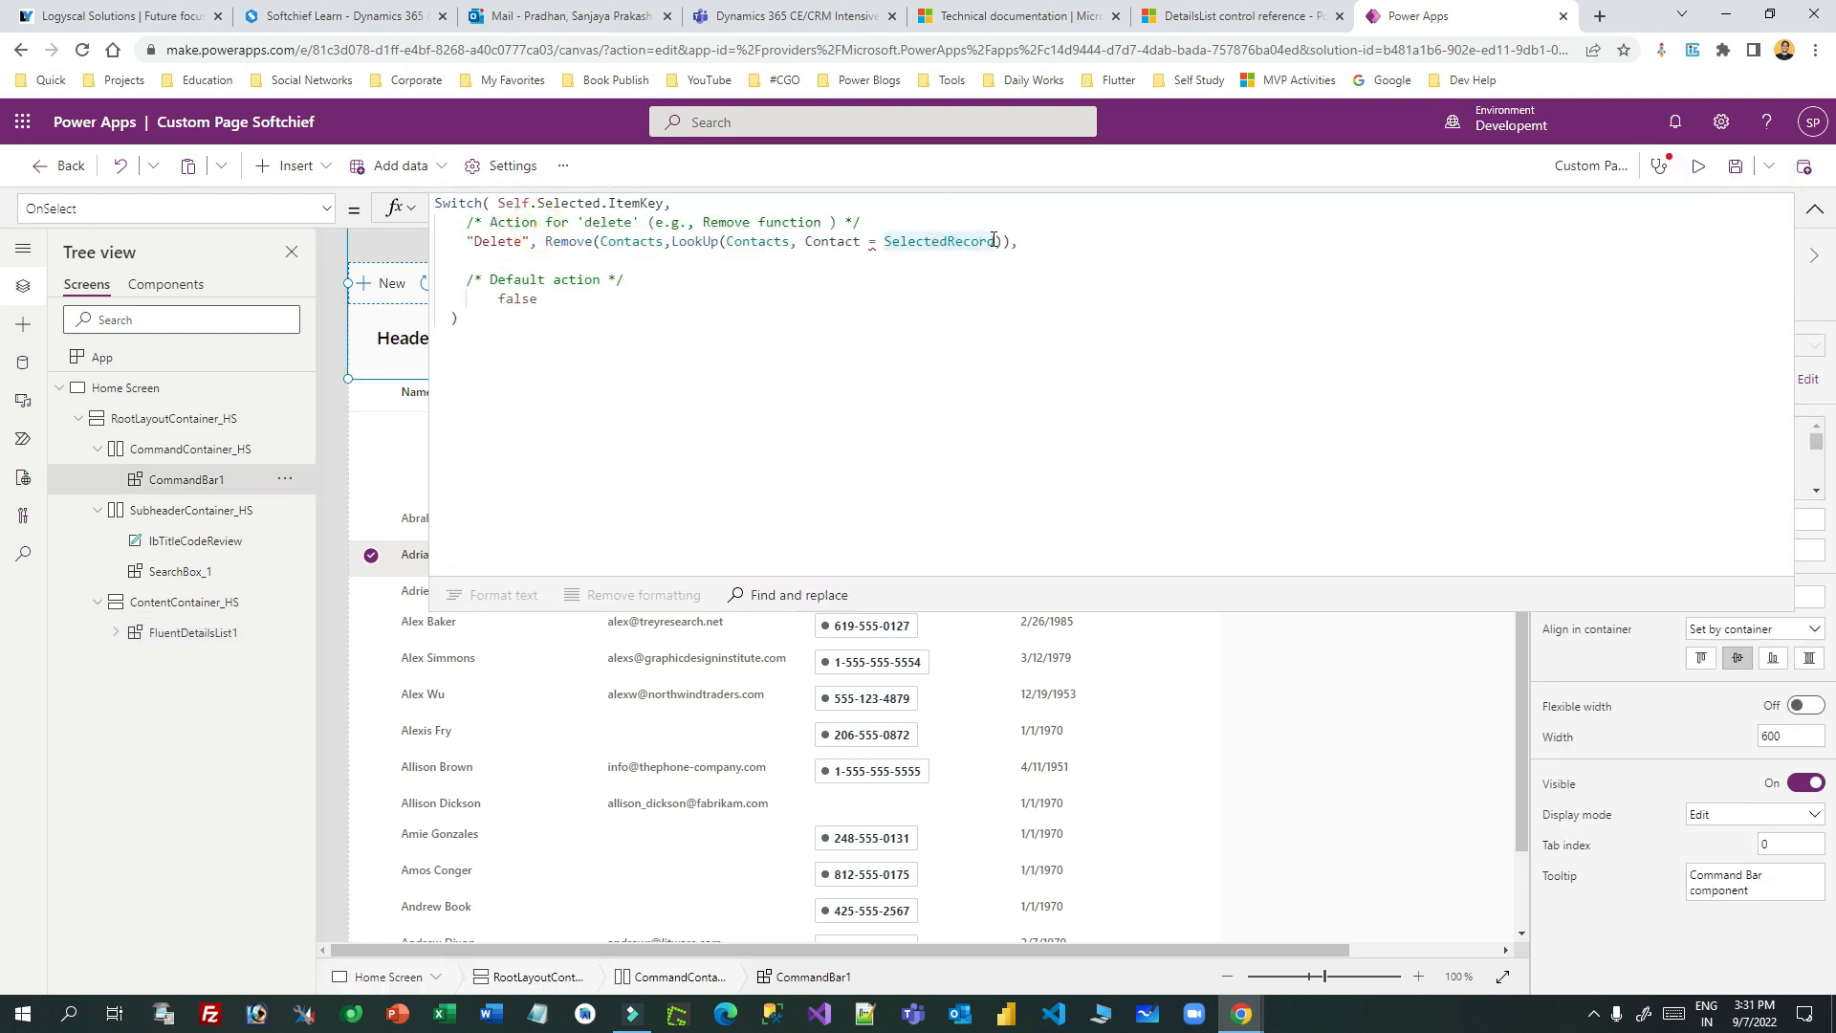
click(953, 241)
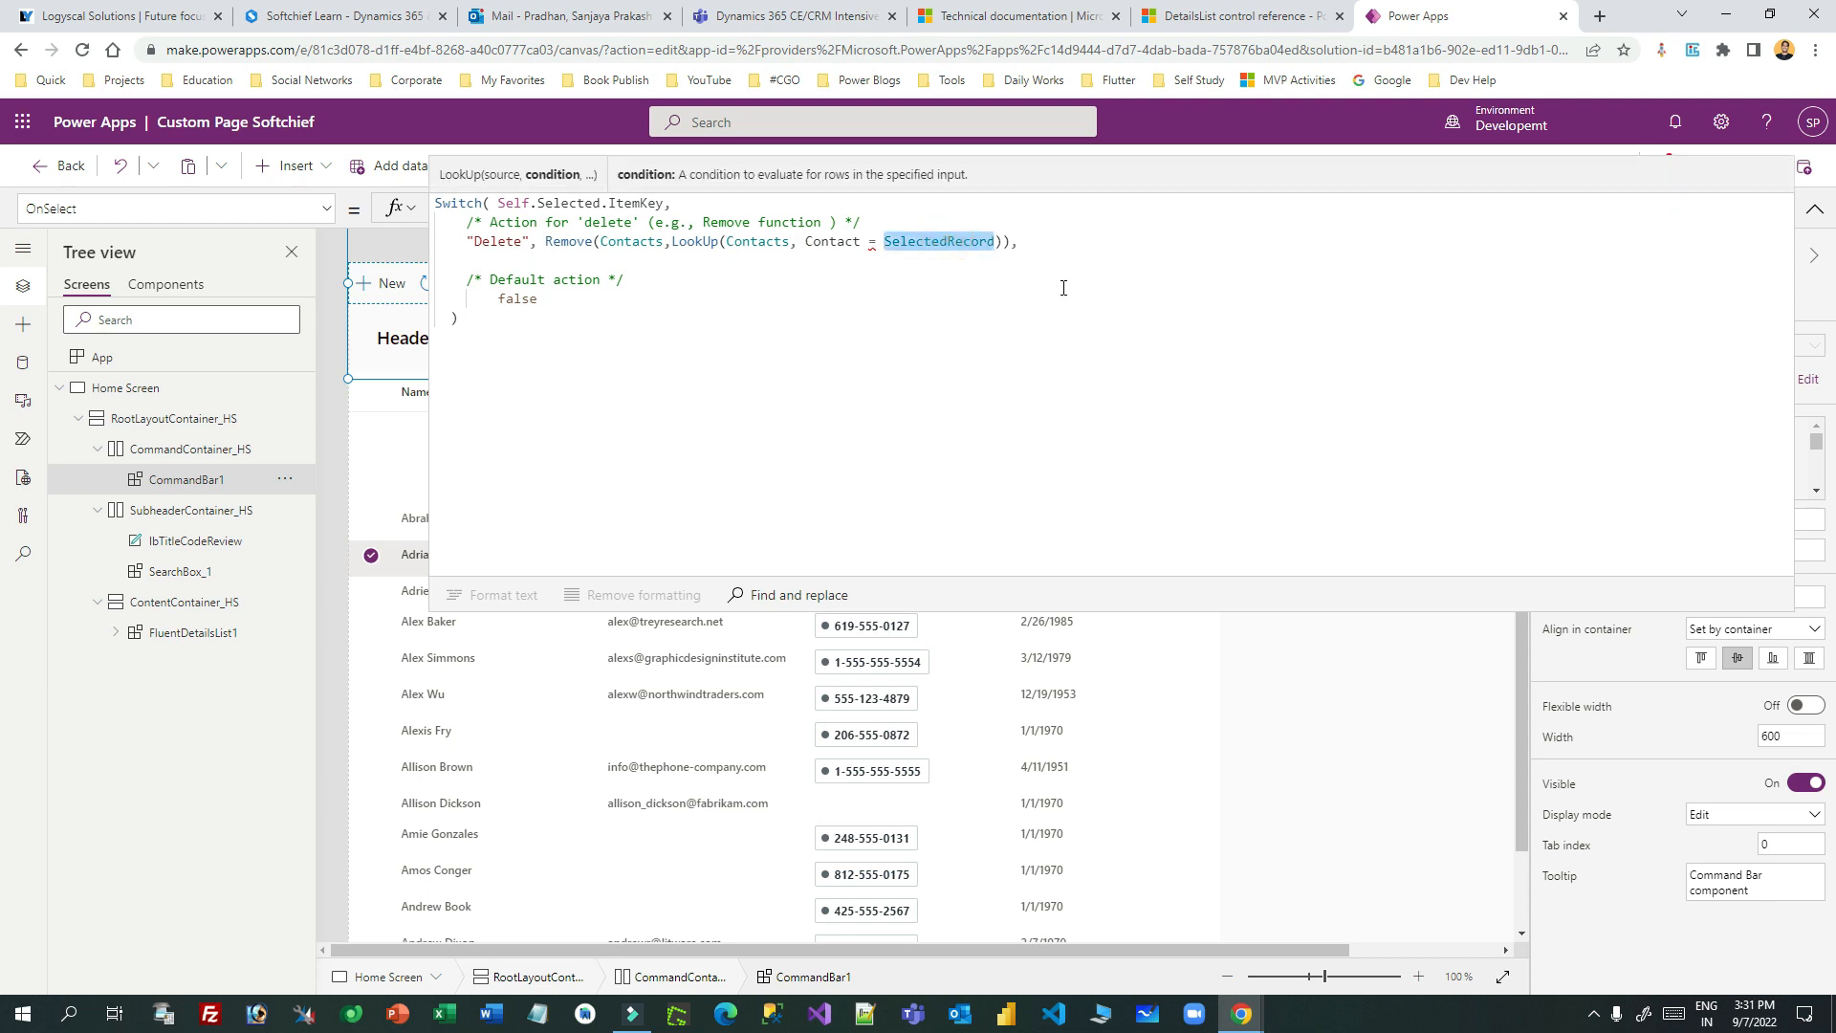
click(933, 243)
double_click(933, 243)
key(BackSpace)
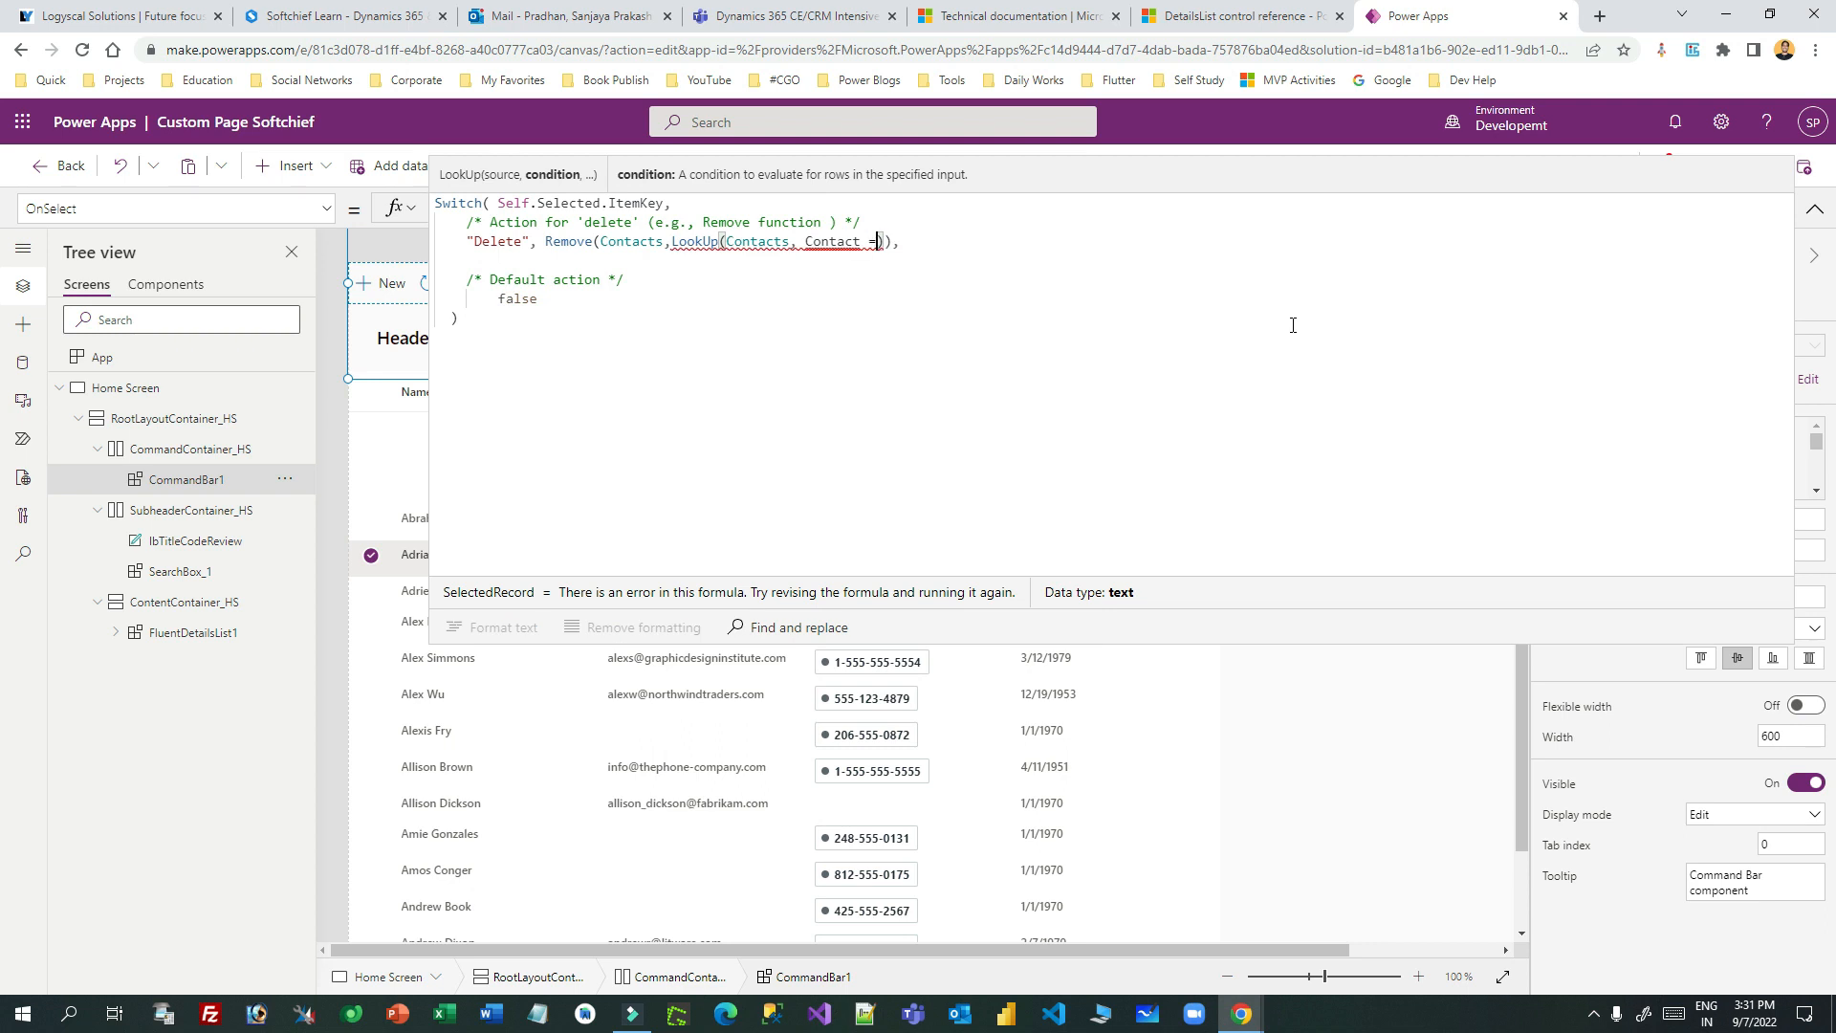
text(sele)
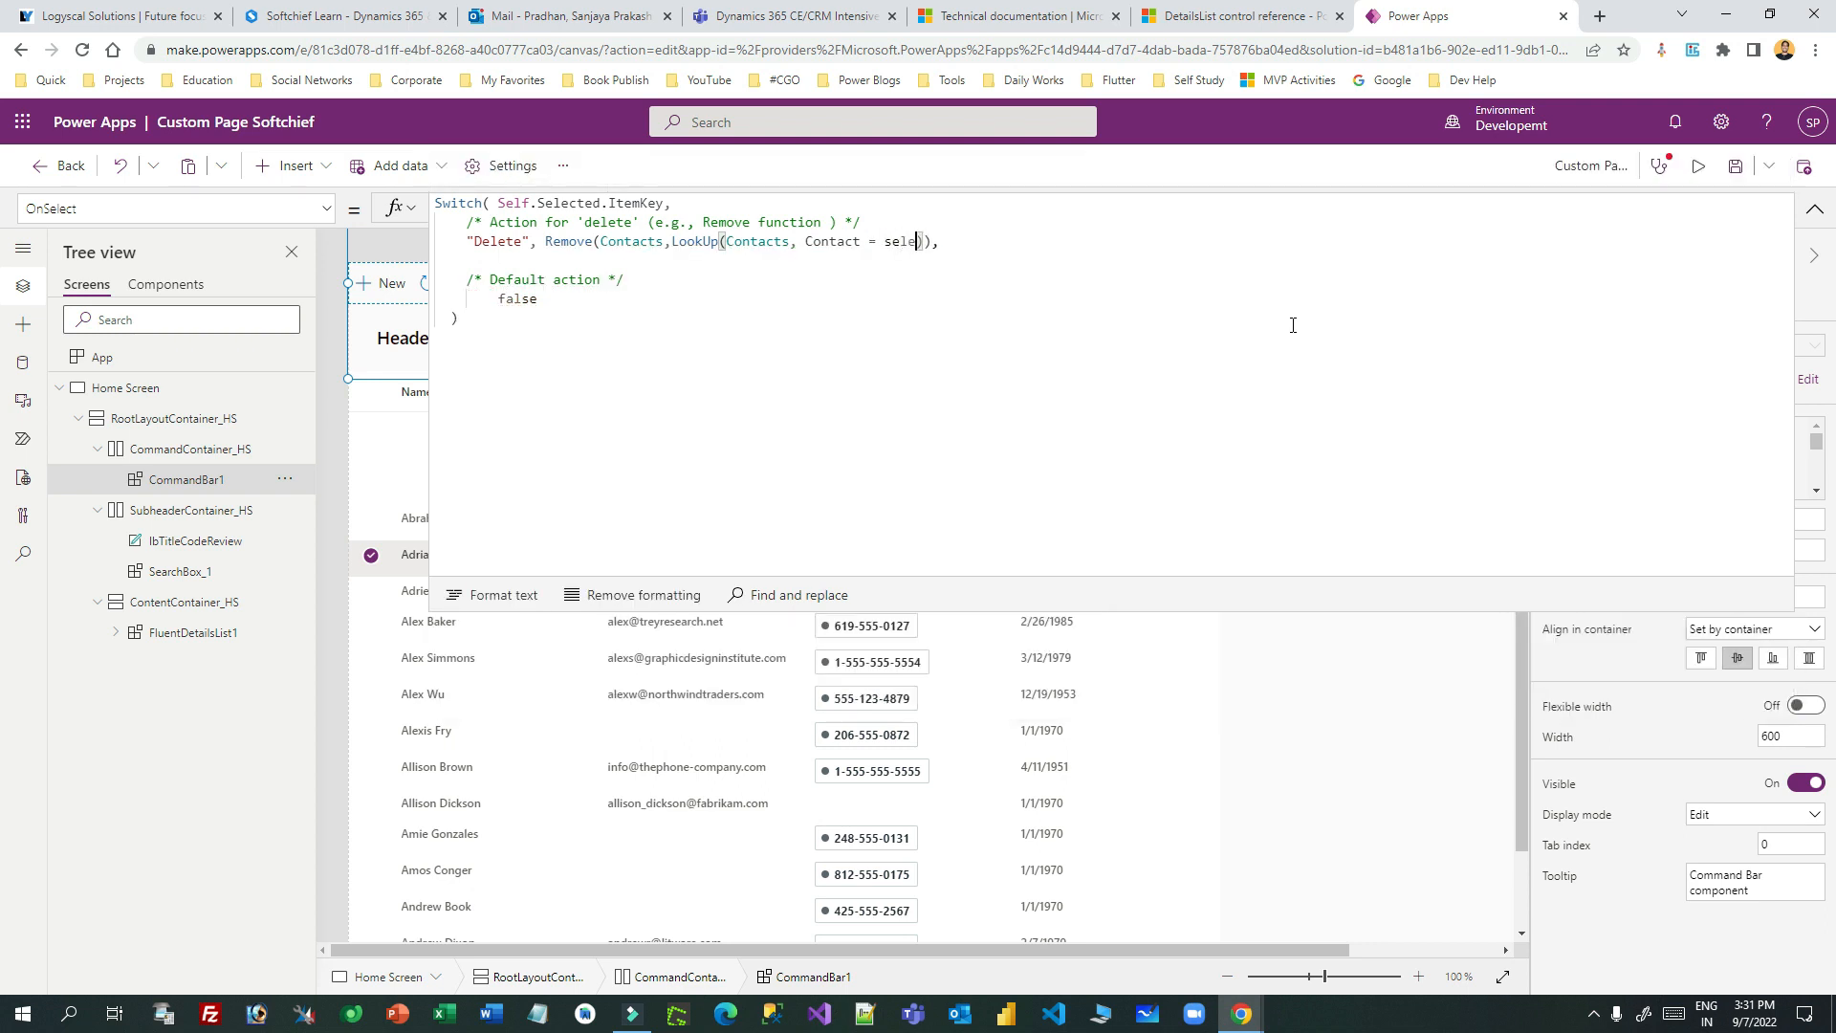
click(565, 654)
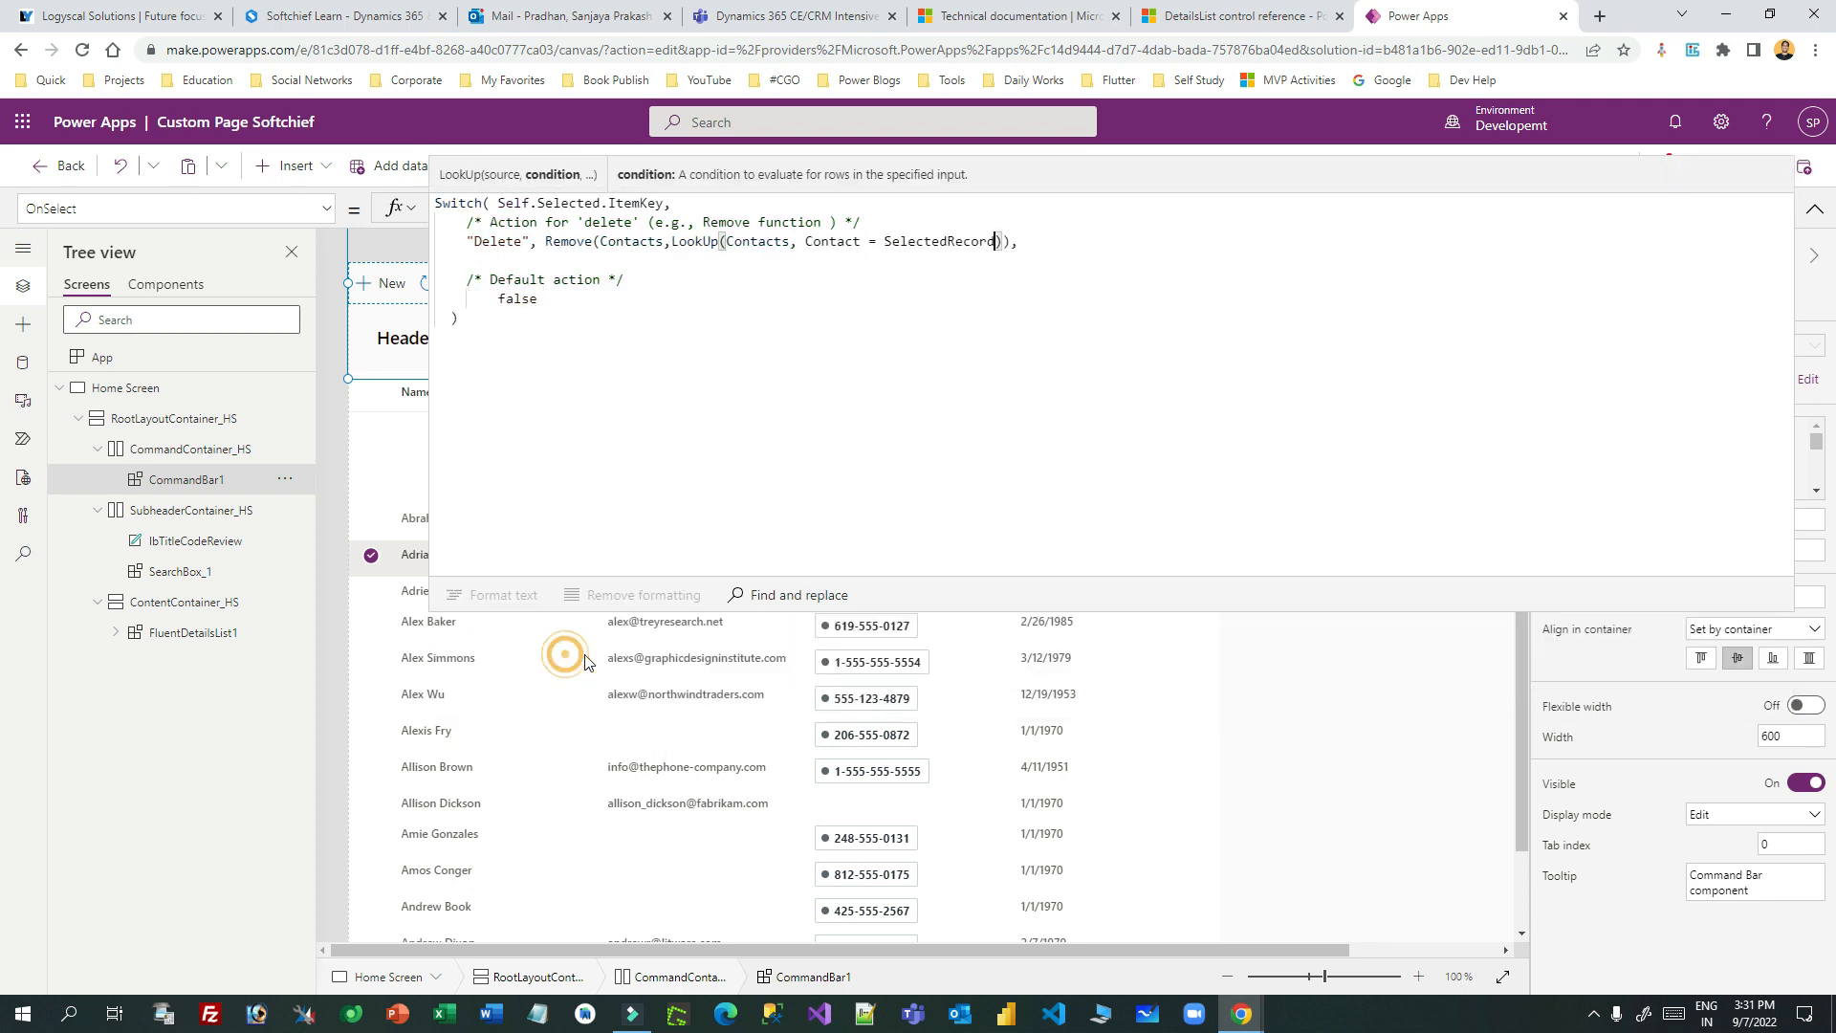
- Wrap it as GUID(SelectedRecord) so Delete removes LookUp(Contacts, Contact = GUID(SelectedRecord))
click(886, 241)
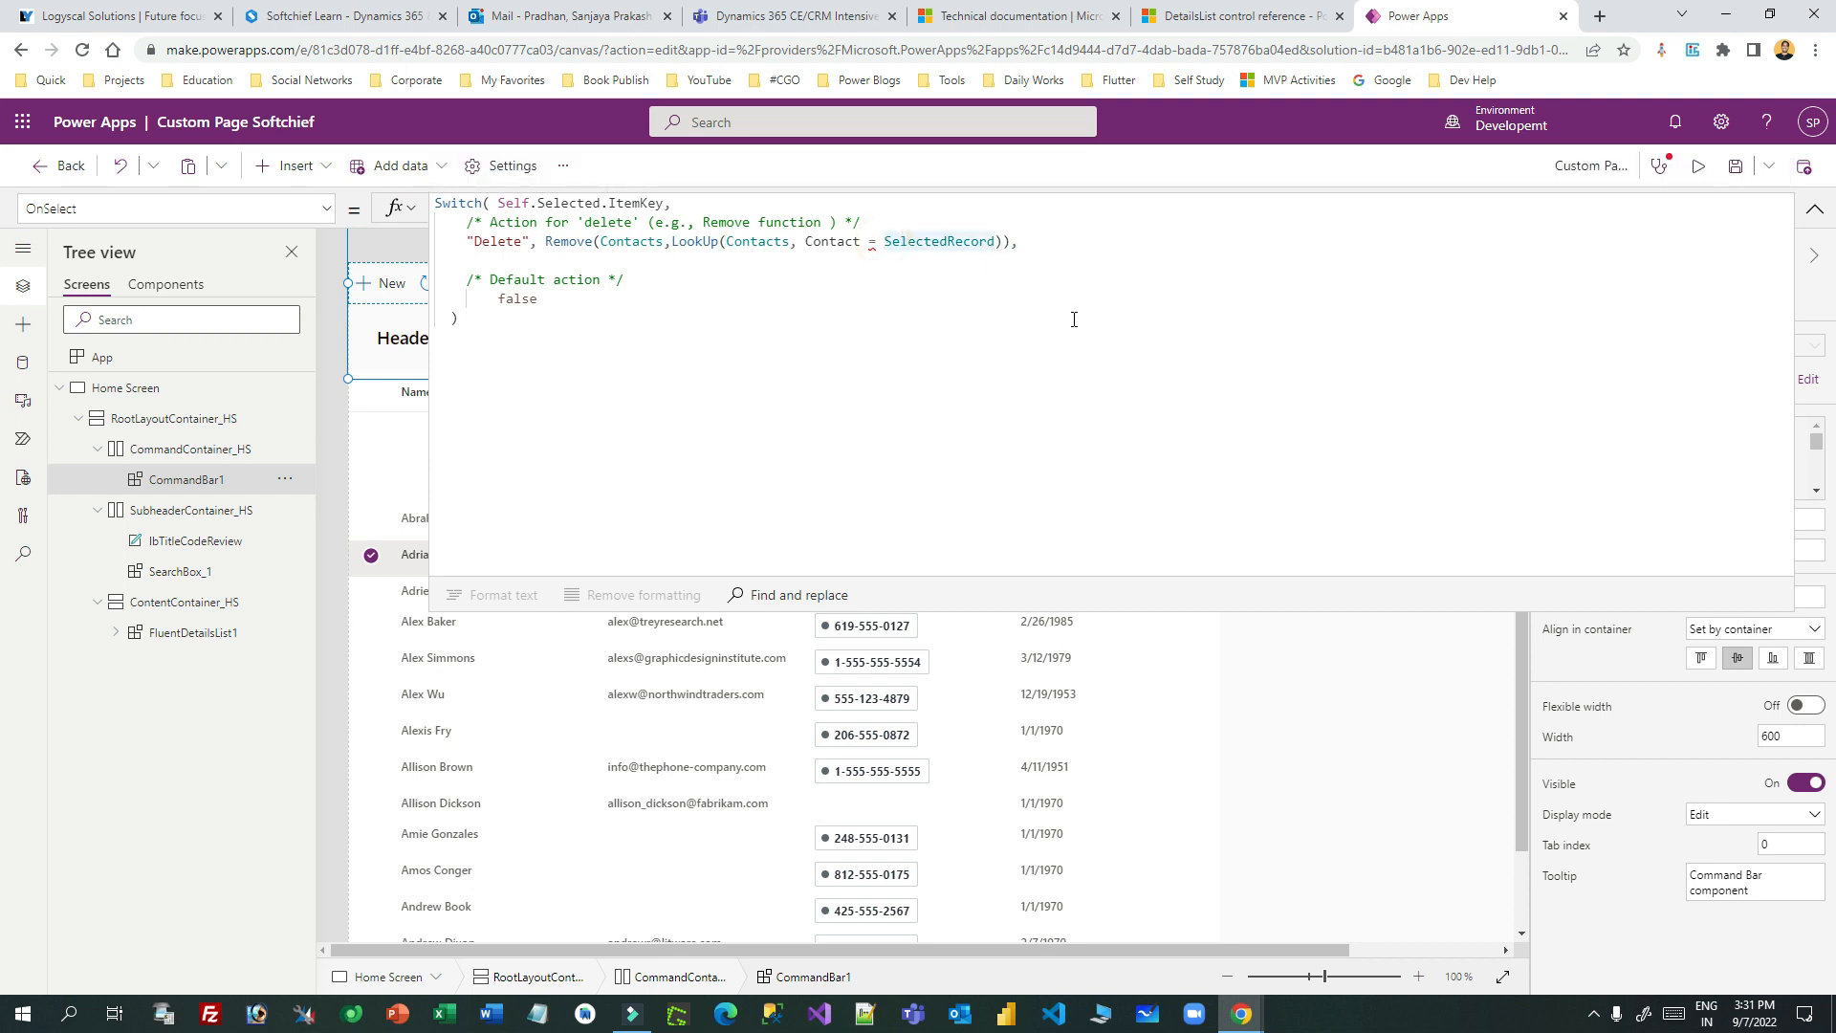
text(Guid)
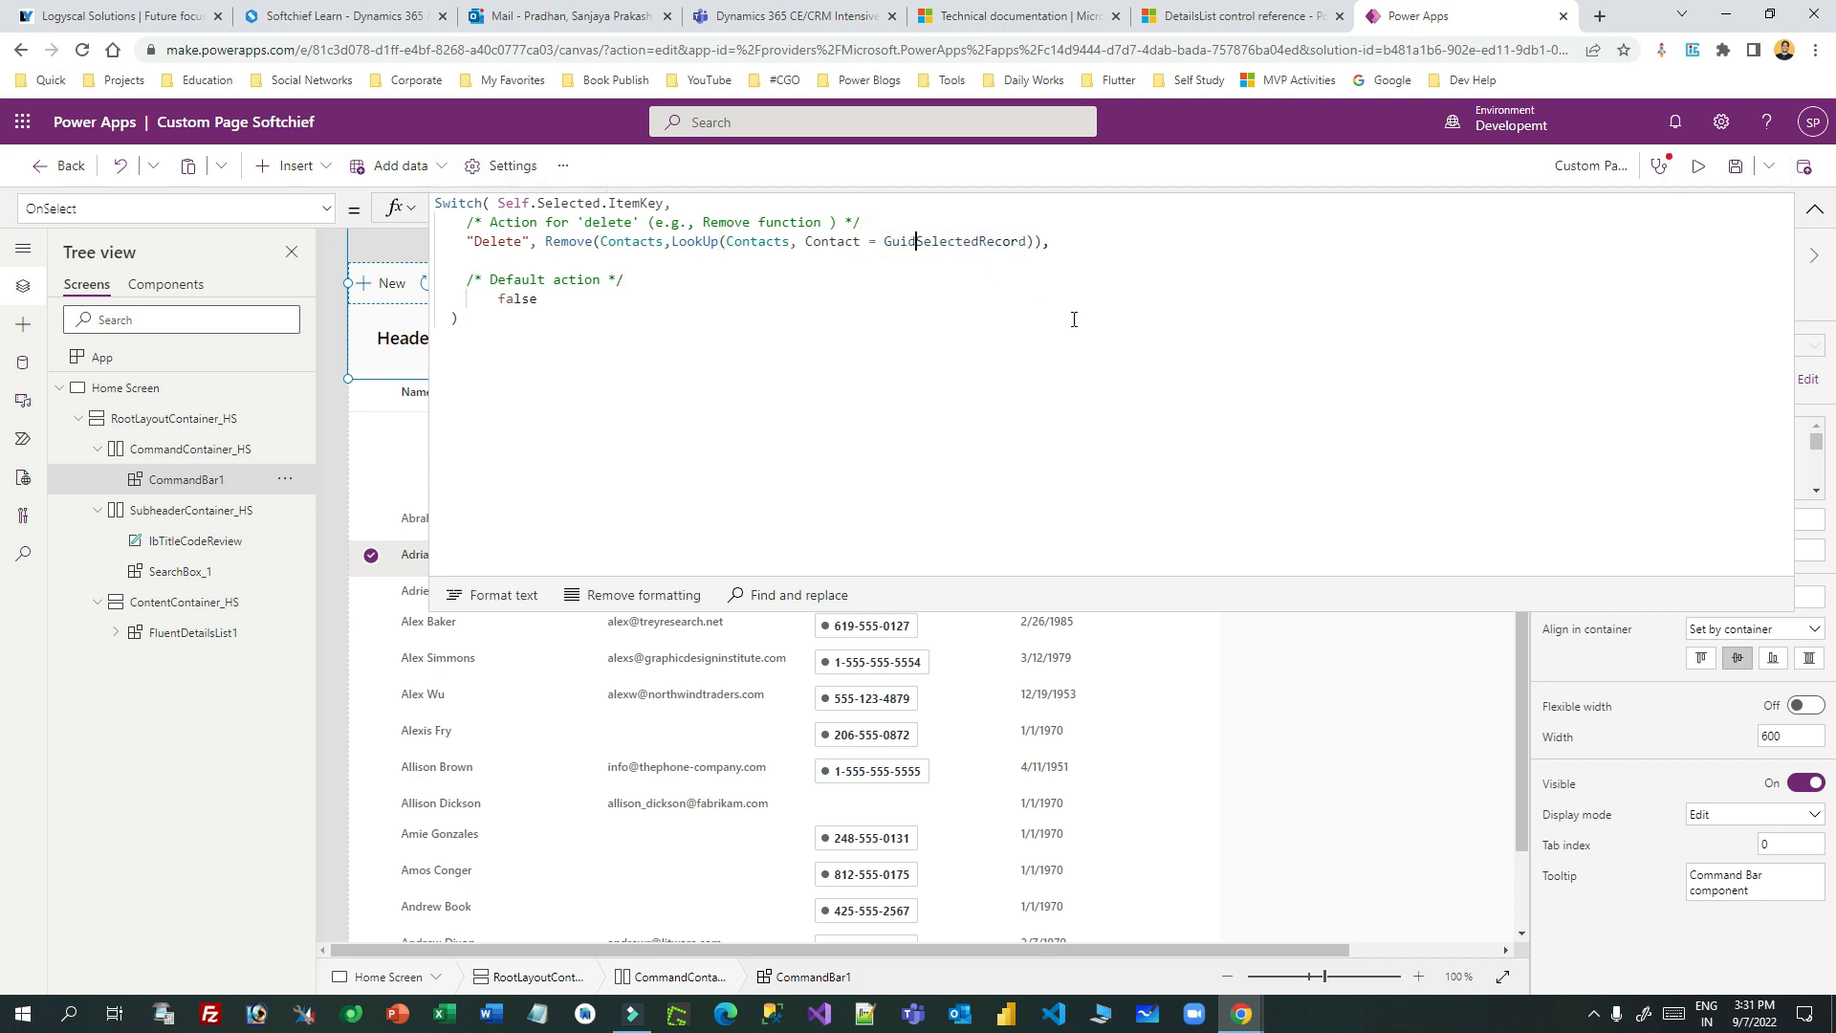
text(()
key(Right)
key(Right)
key(Right)
key(Right)
key(Right)
text())
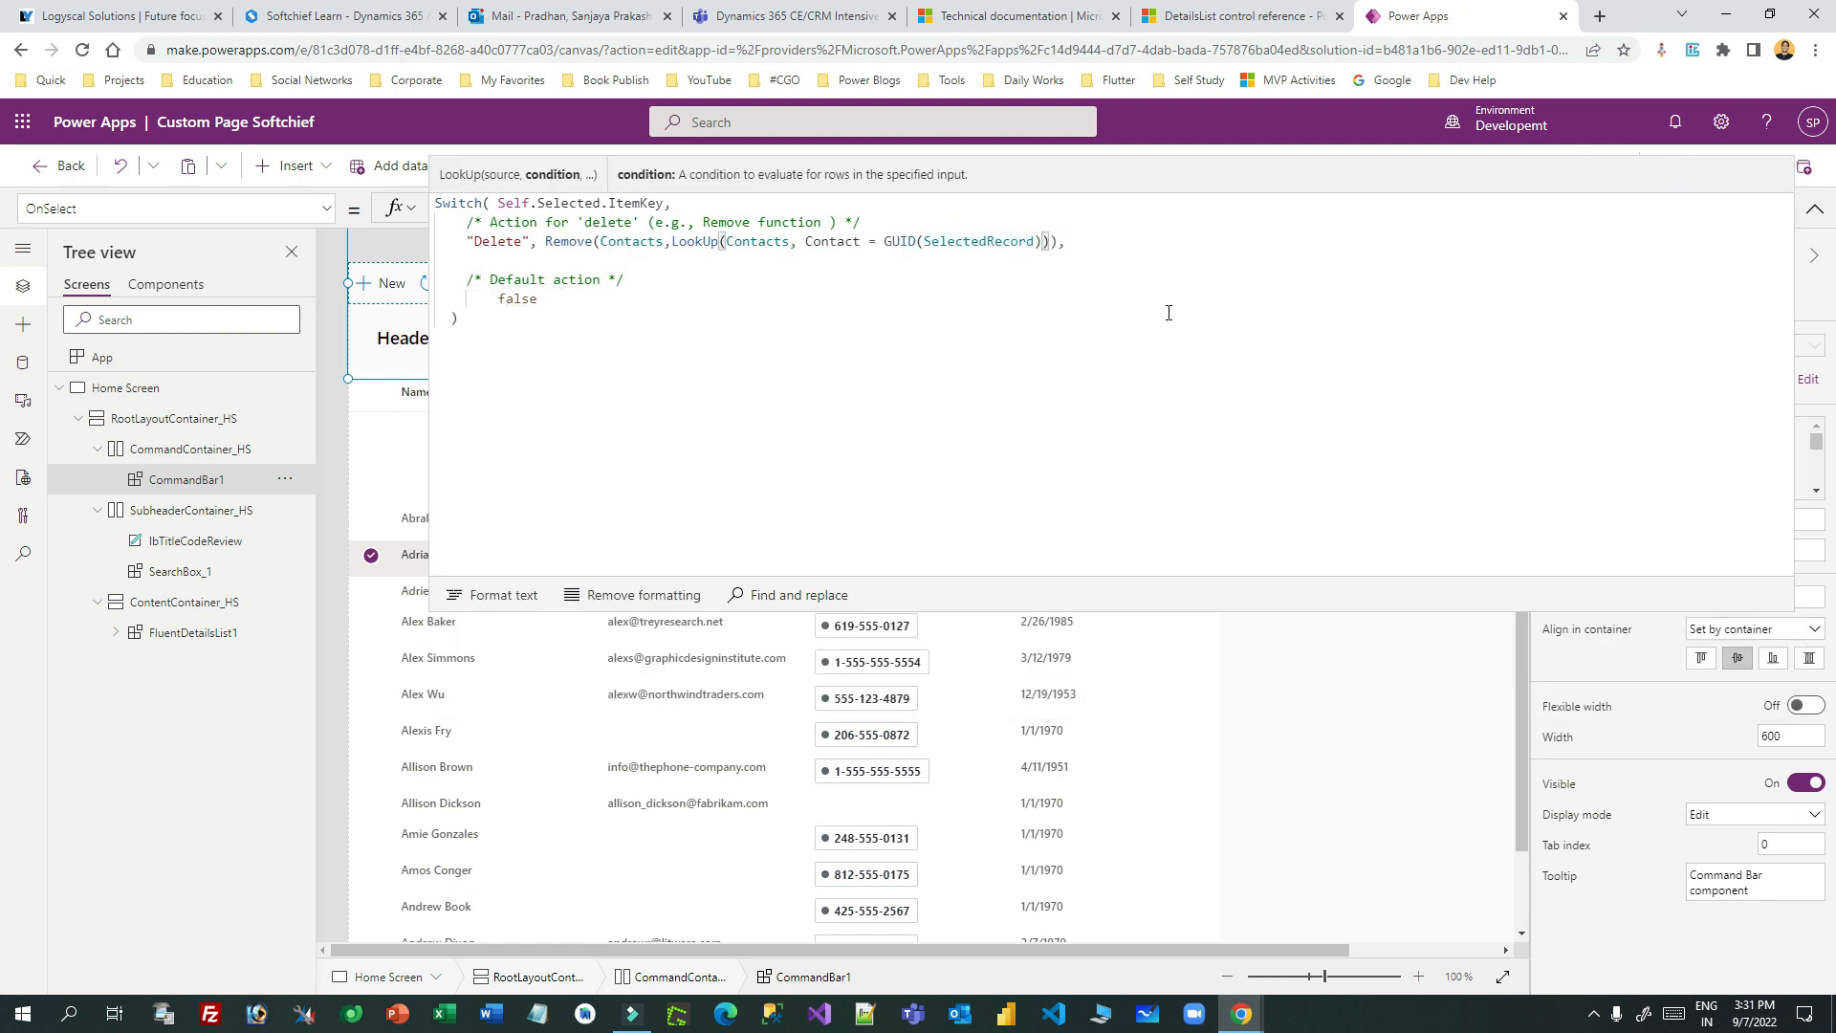
click(976, 299)
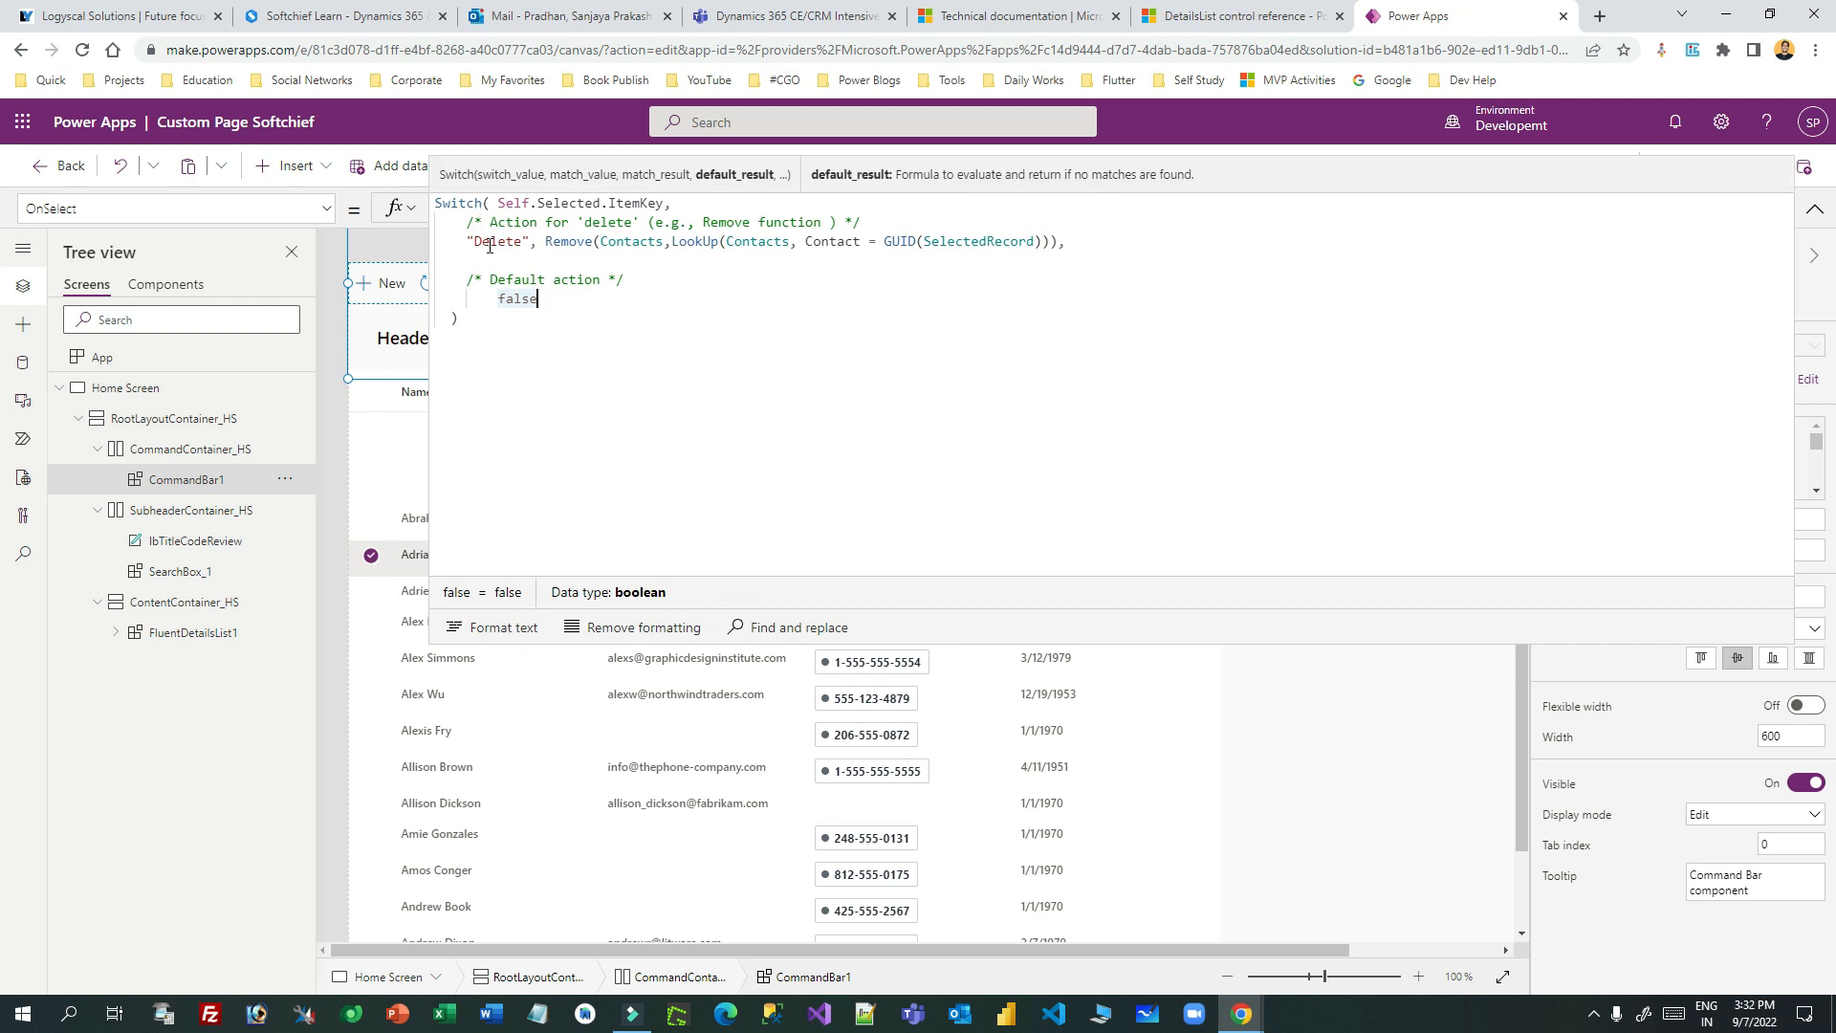
drag(545, 240, 662, 246)
drag(884, 241, 1075, 260)
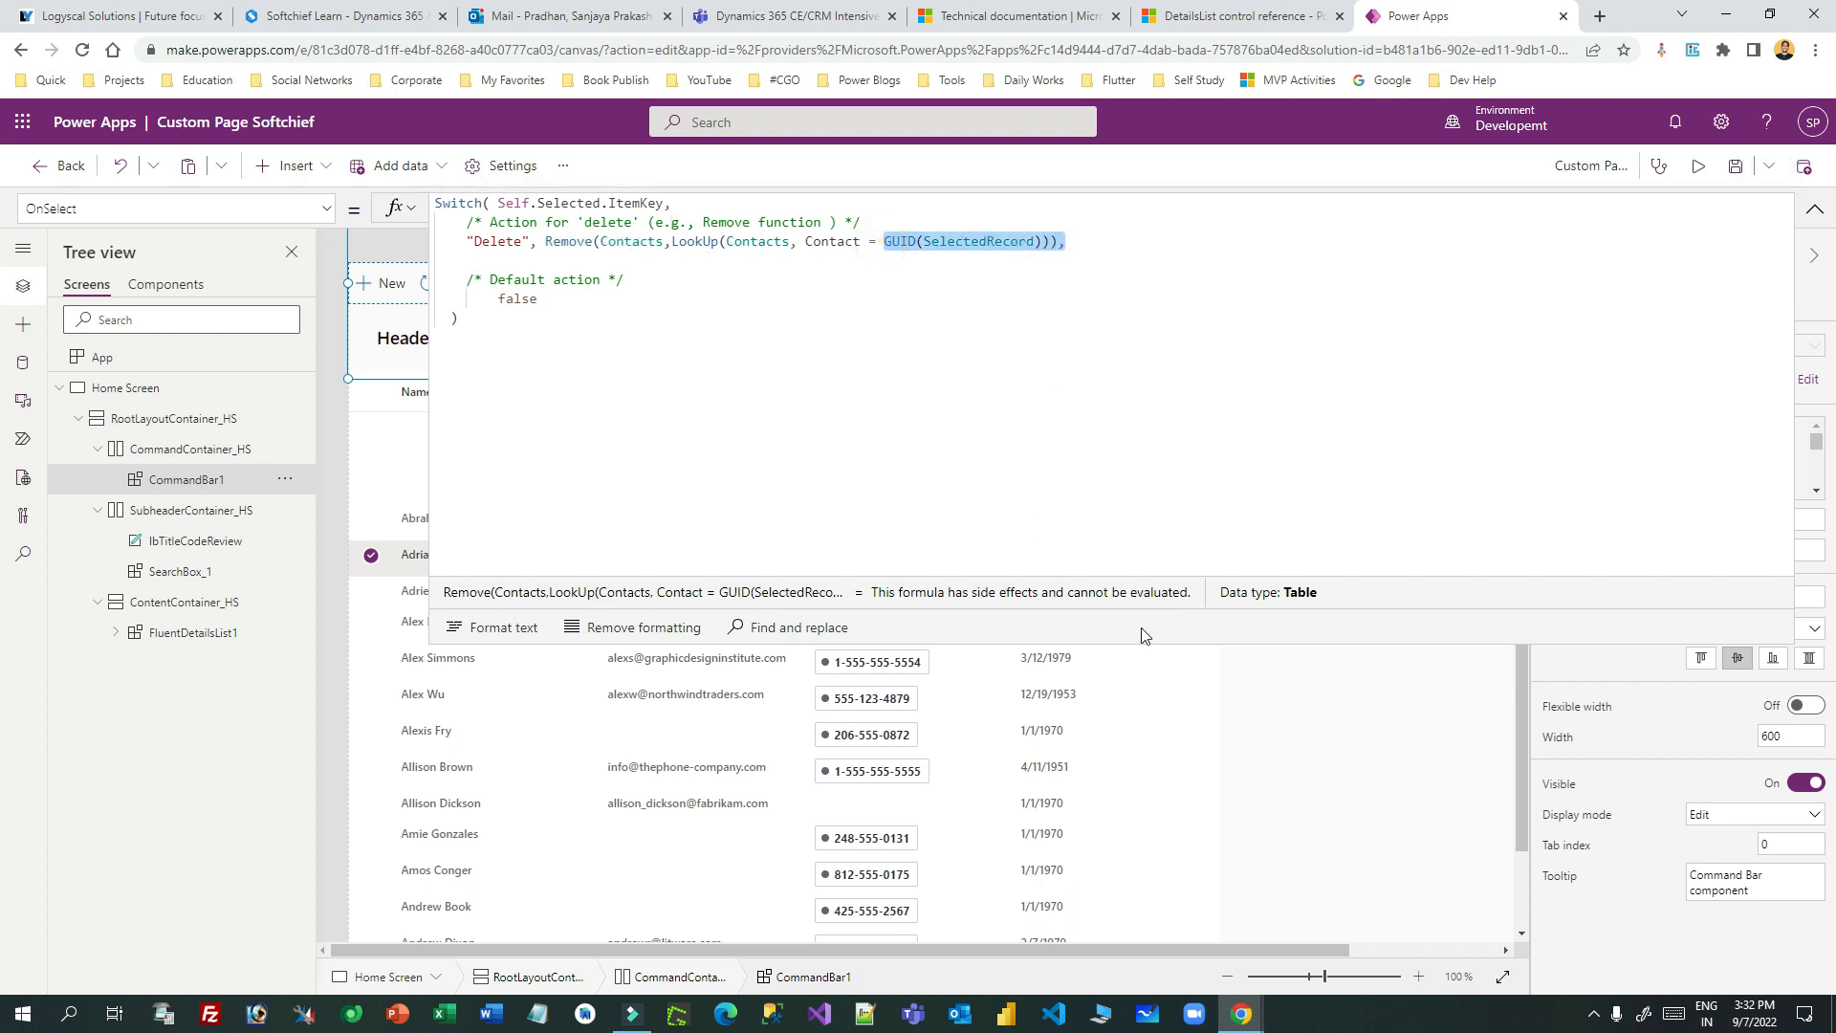
drag(1164, 643, 1160, 229)
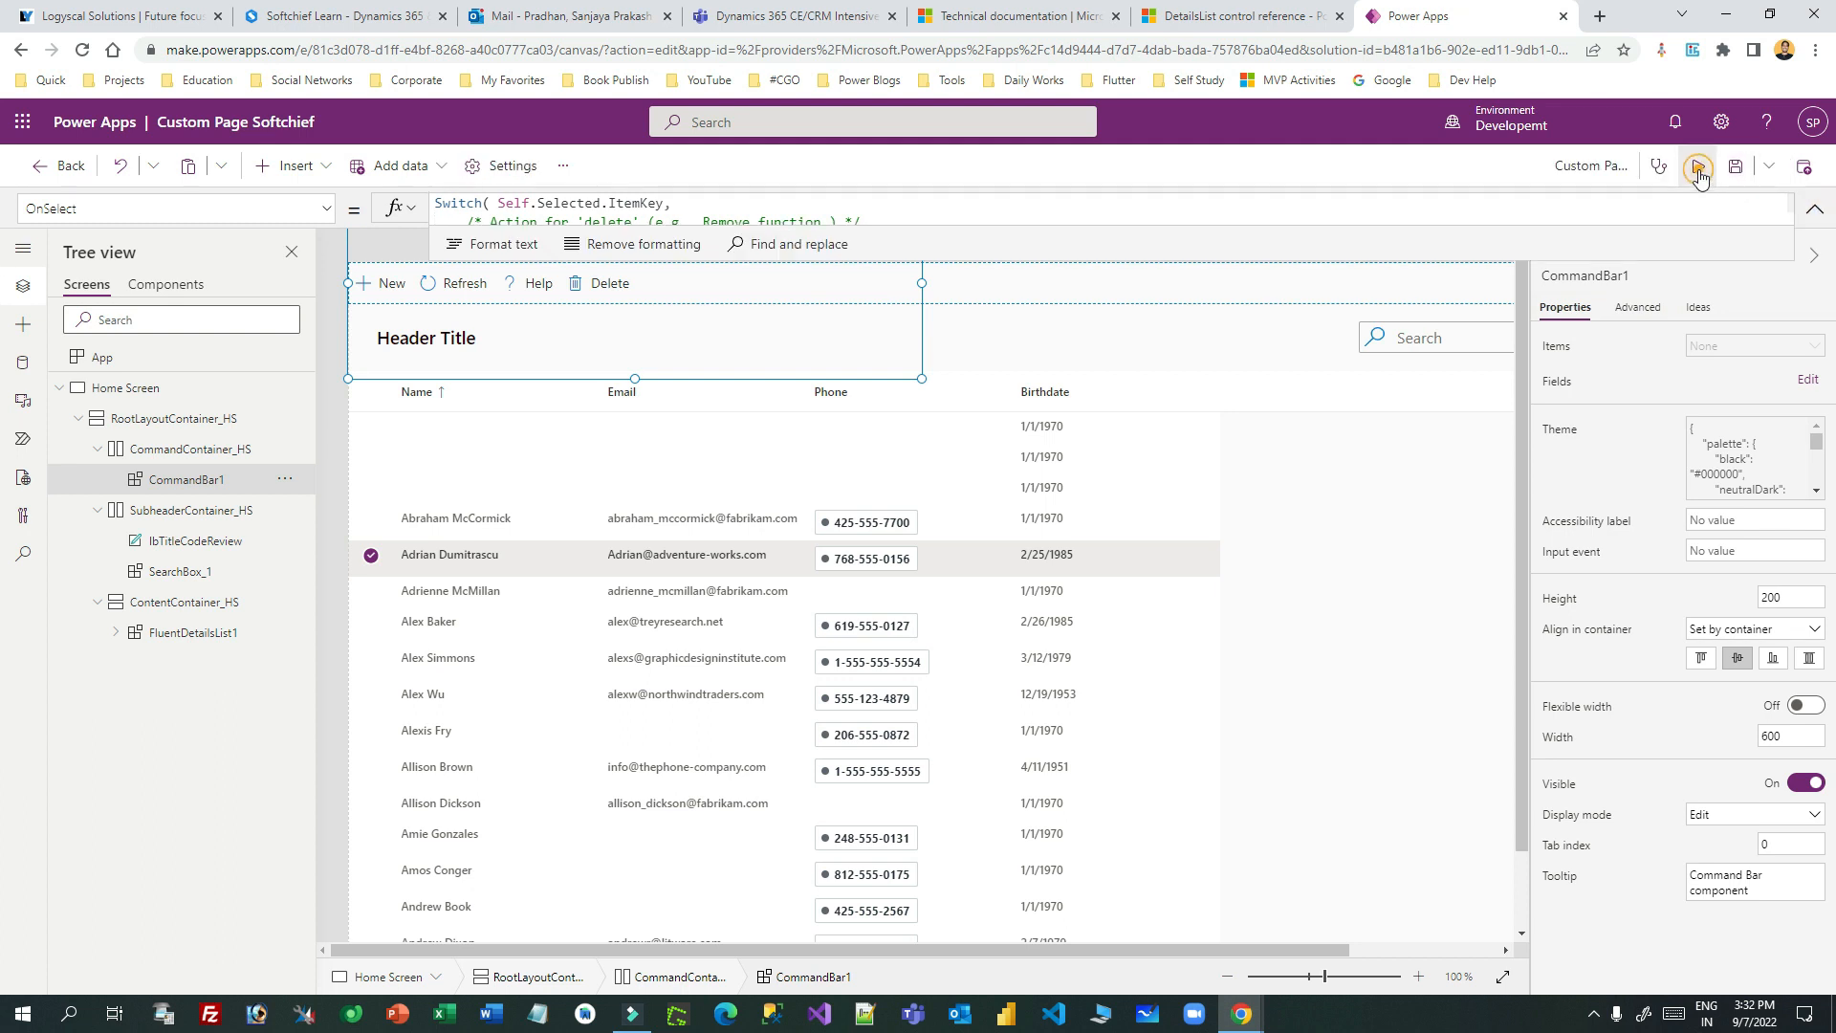
- Preview the page, delete the two blank contact rows with Delete, and close the preview
click(1702, 165)
click(24, 392)
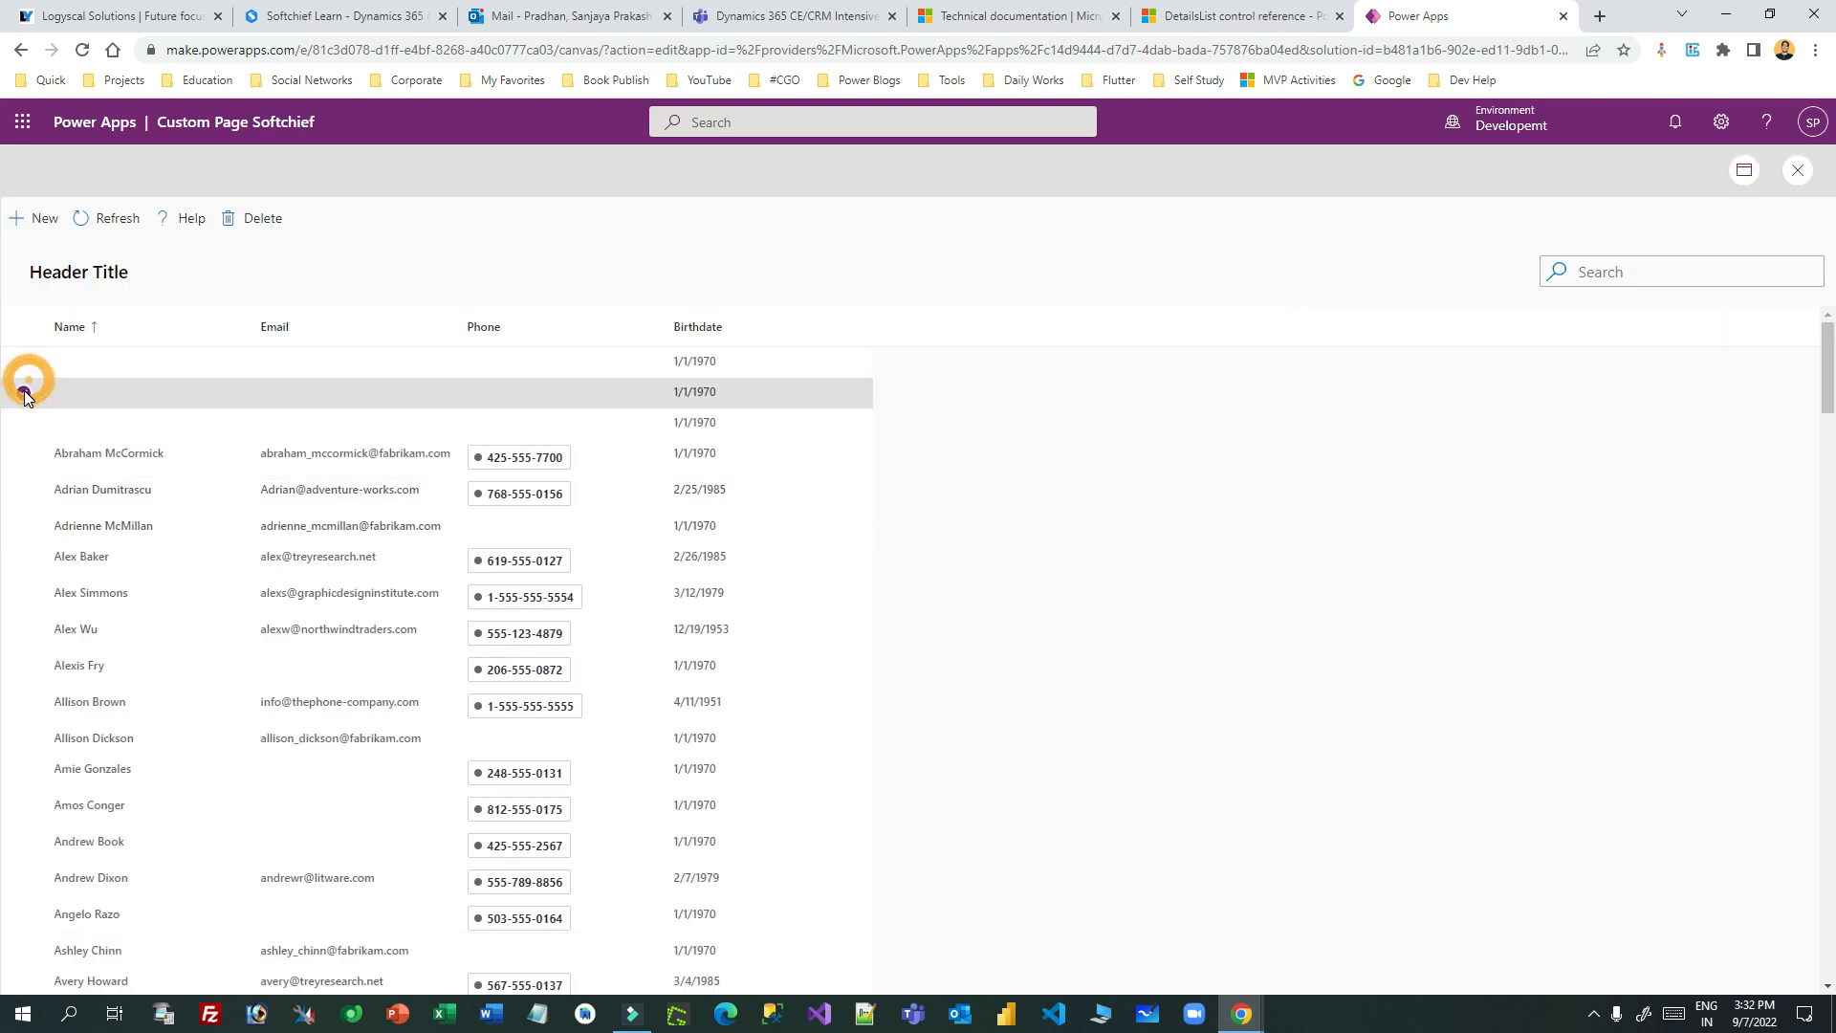
click(24, 364)
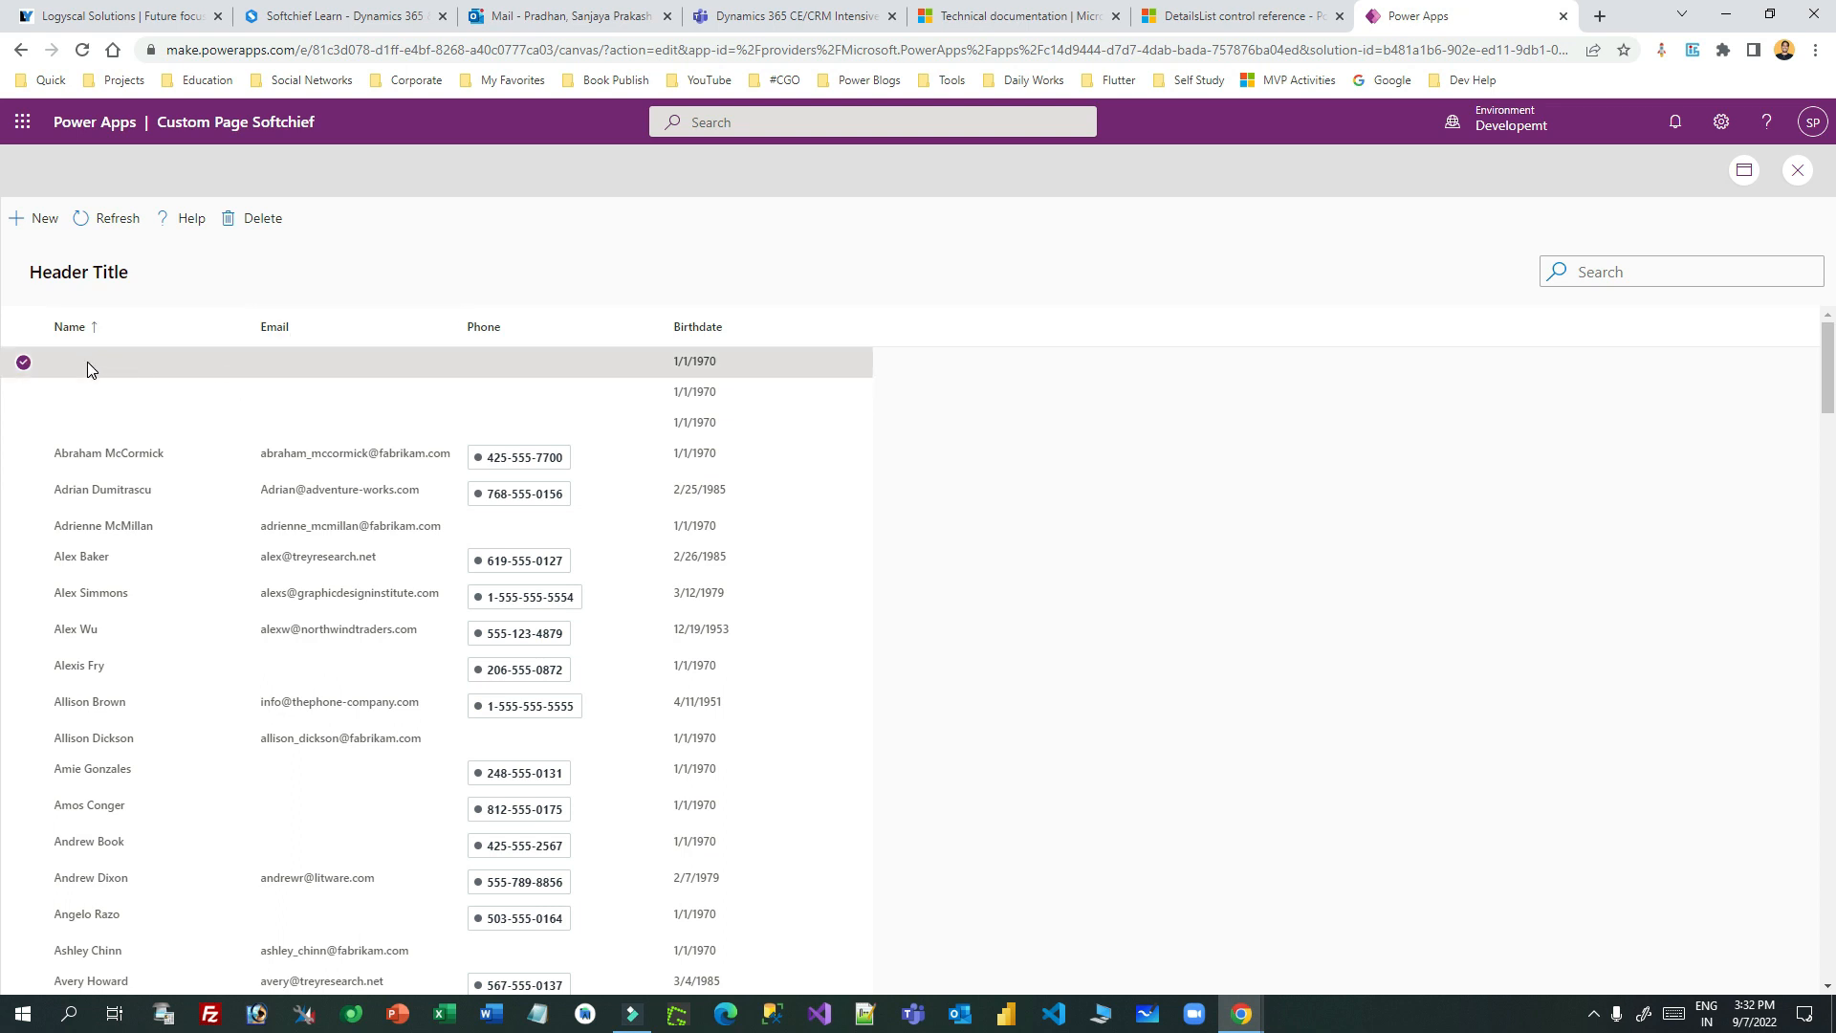
click(261, 218)
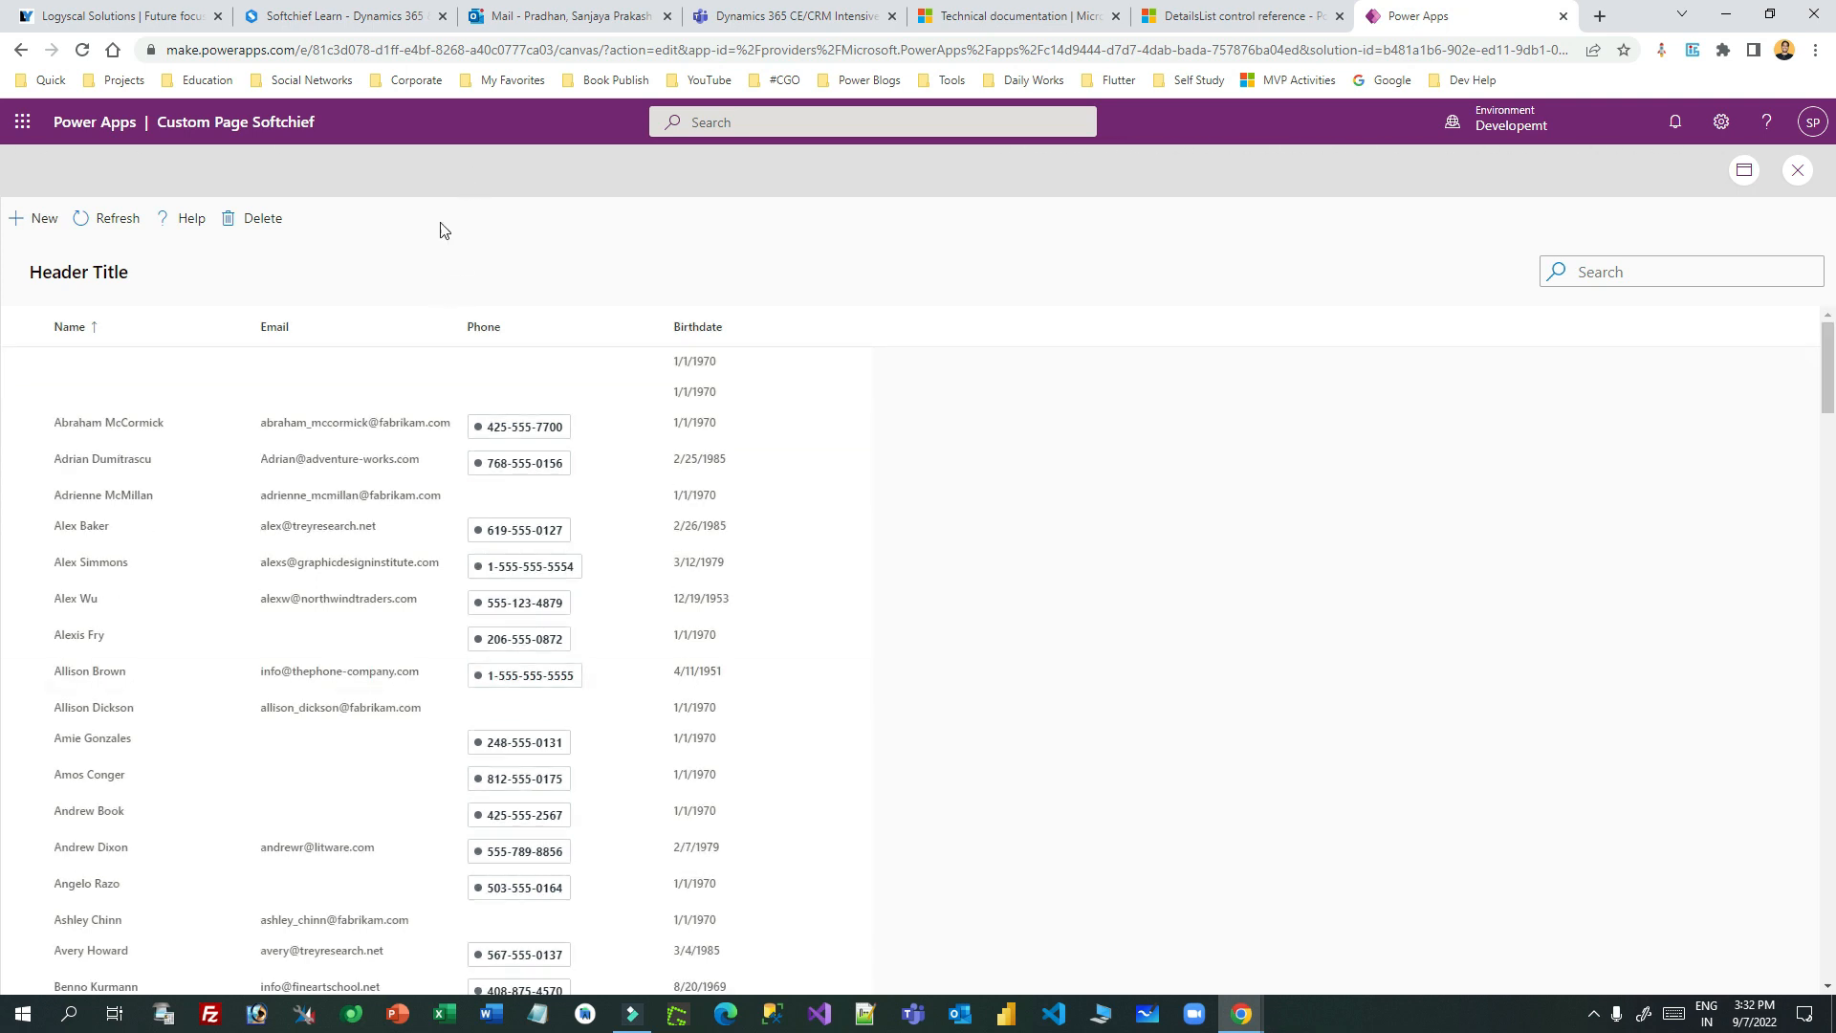
click(23, 361)
click(239, 218)
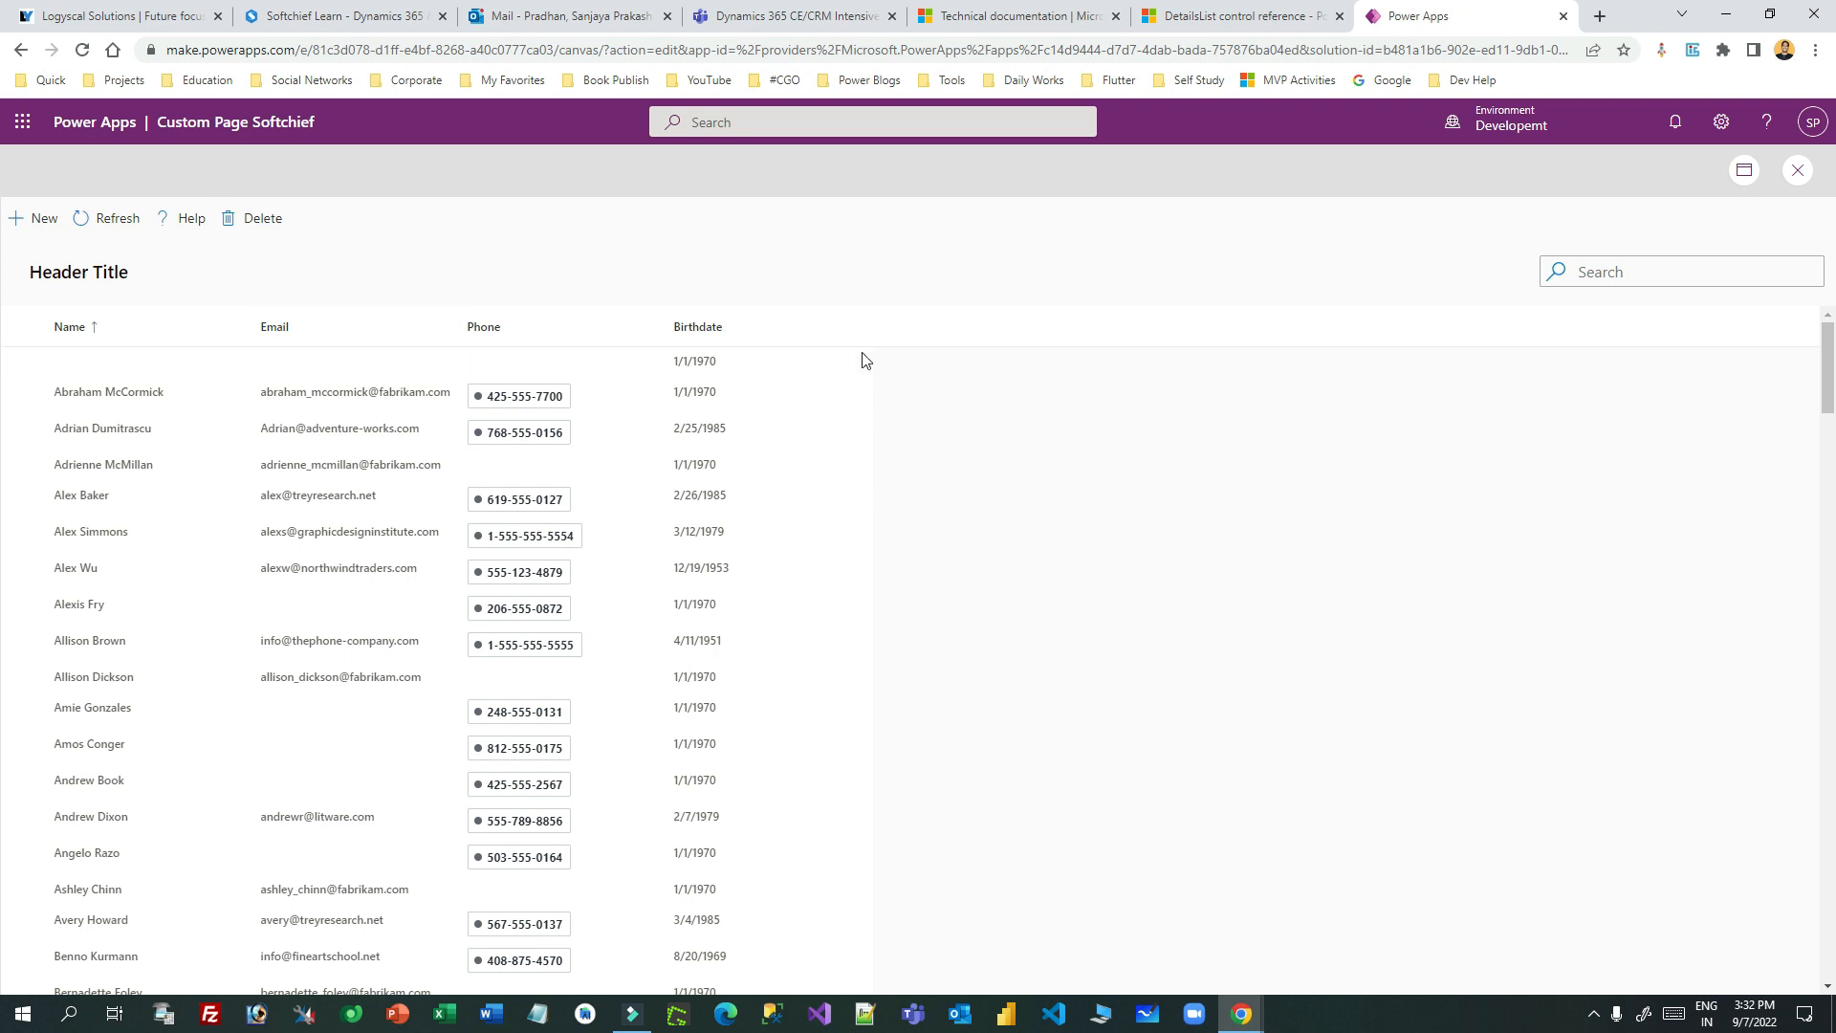
click(1797, 170)
click(1092, 640)
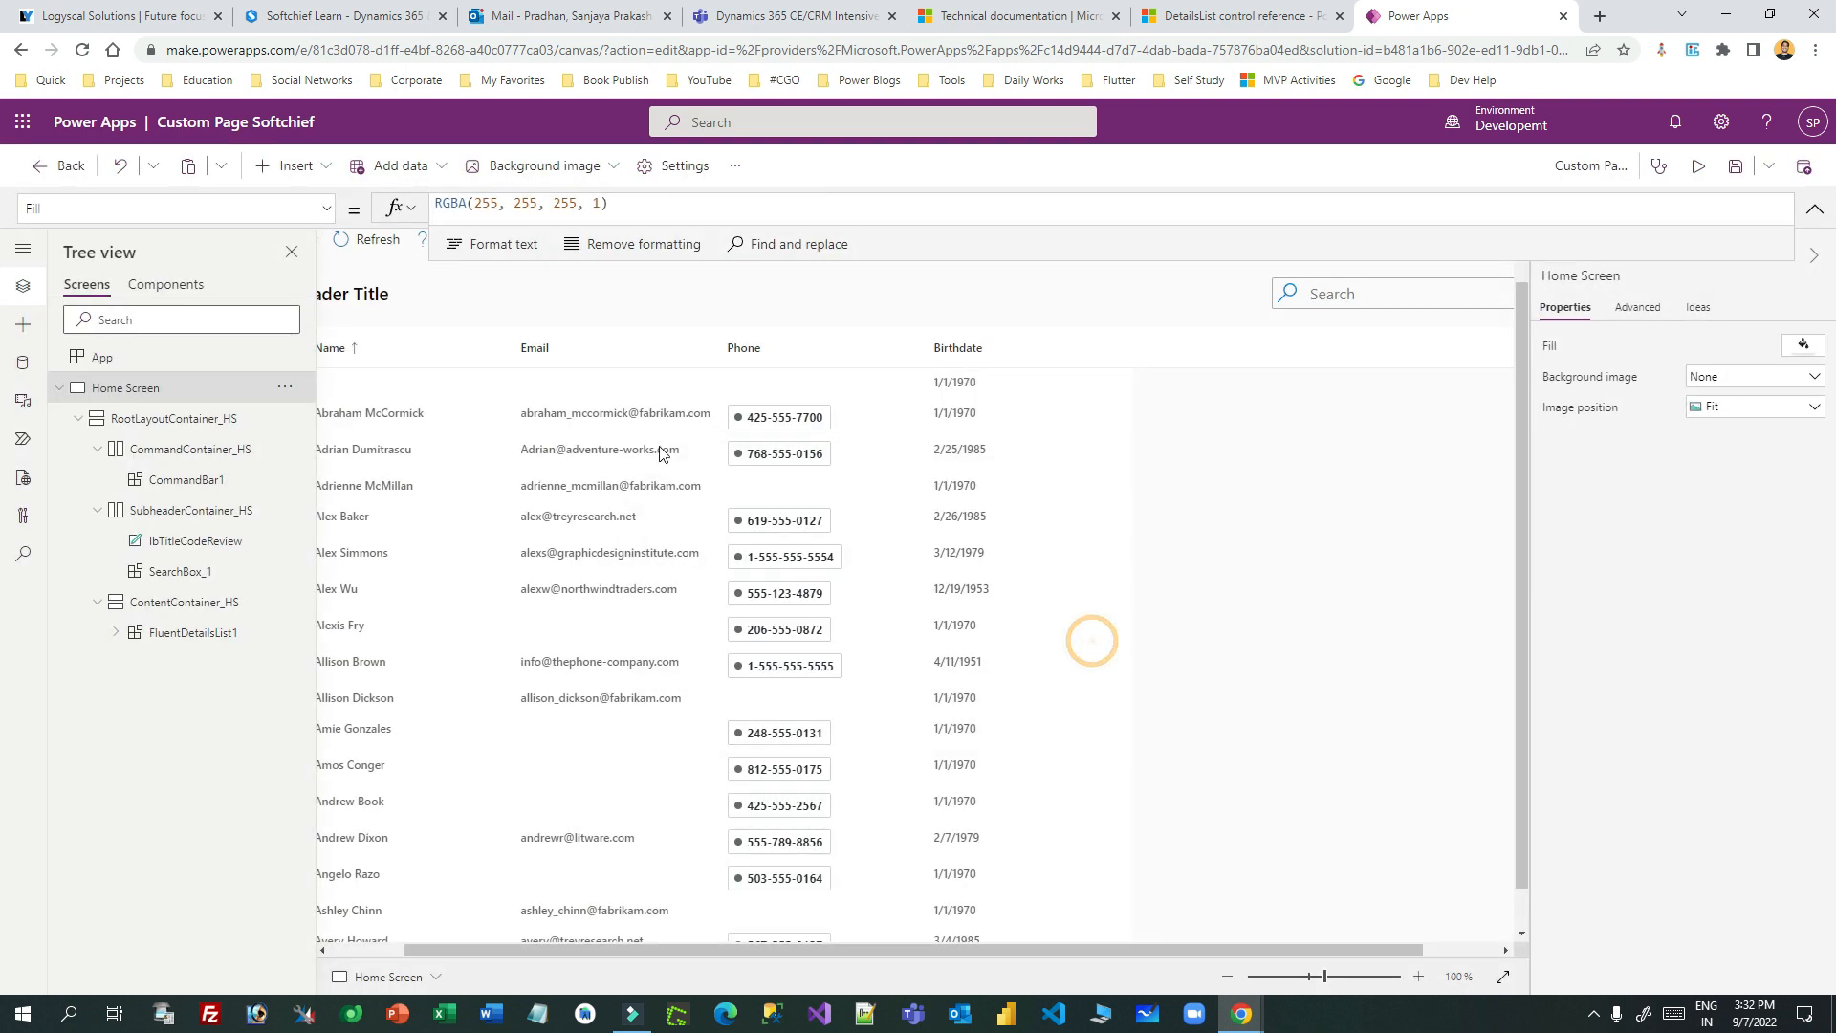
- Append Notify("Record Deleted from Dataverse") after the Remove call in CommandBar1's Delete case
click(399, 259)
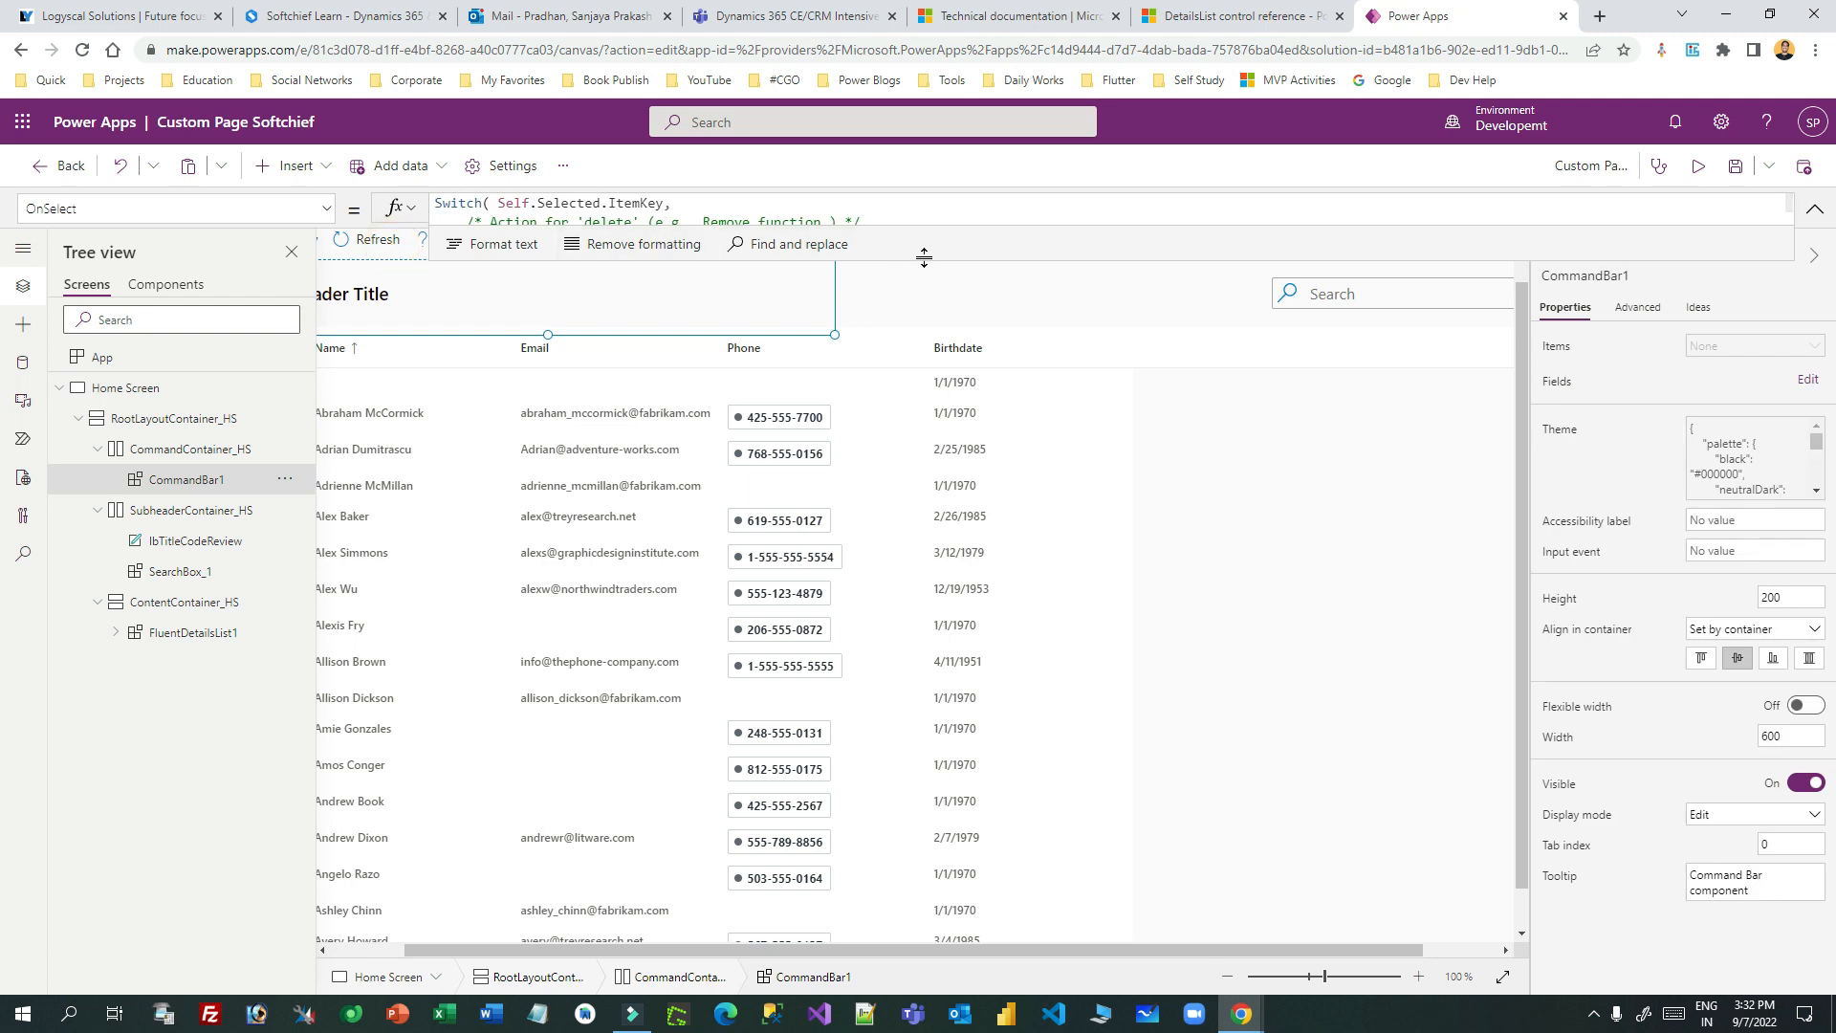
drag(924, 257, 890, 607)
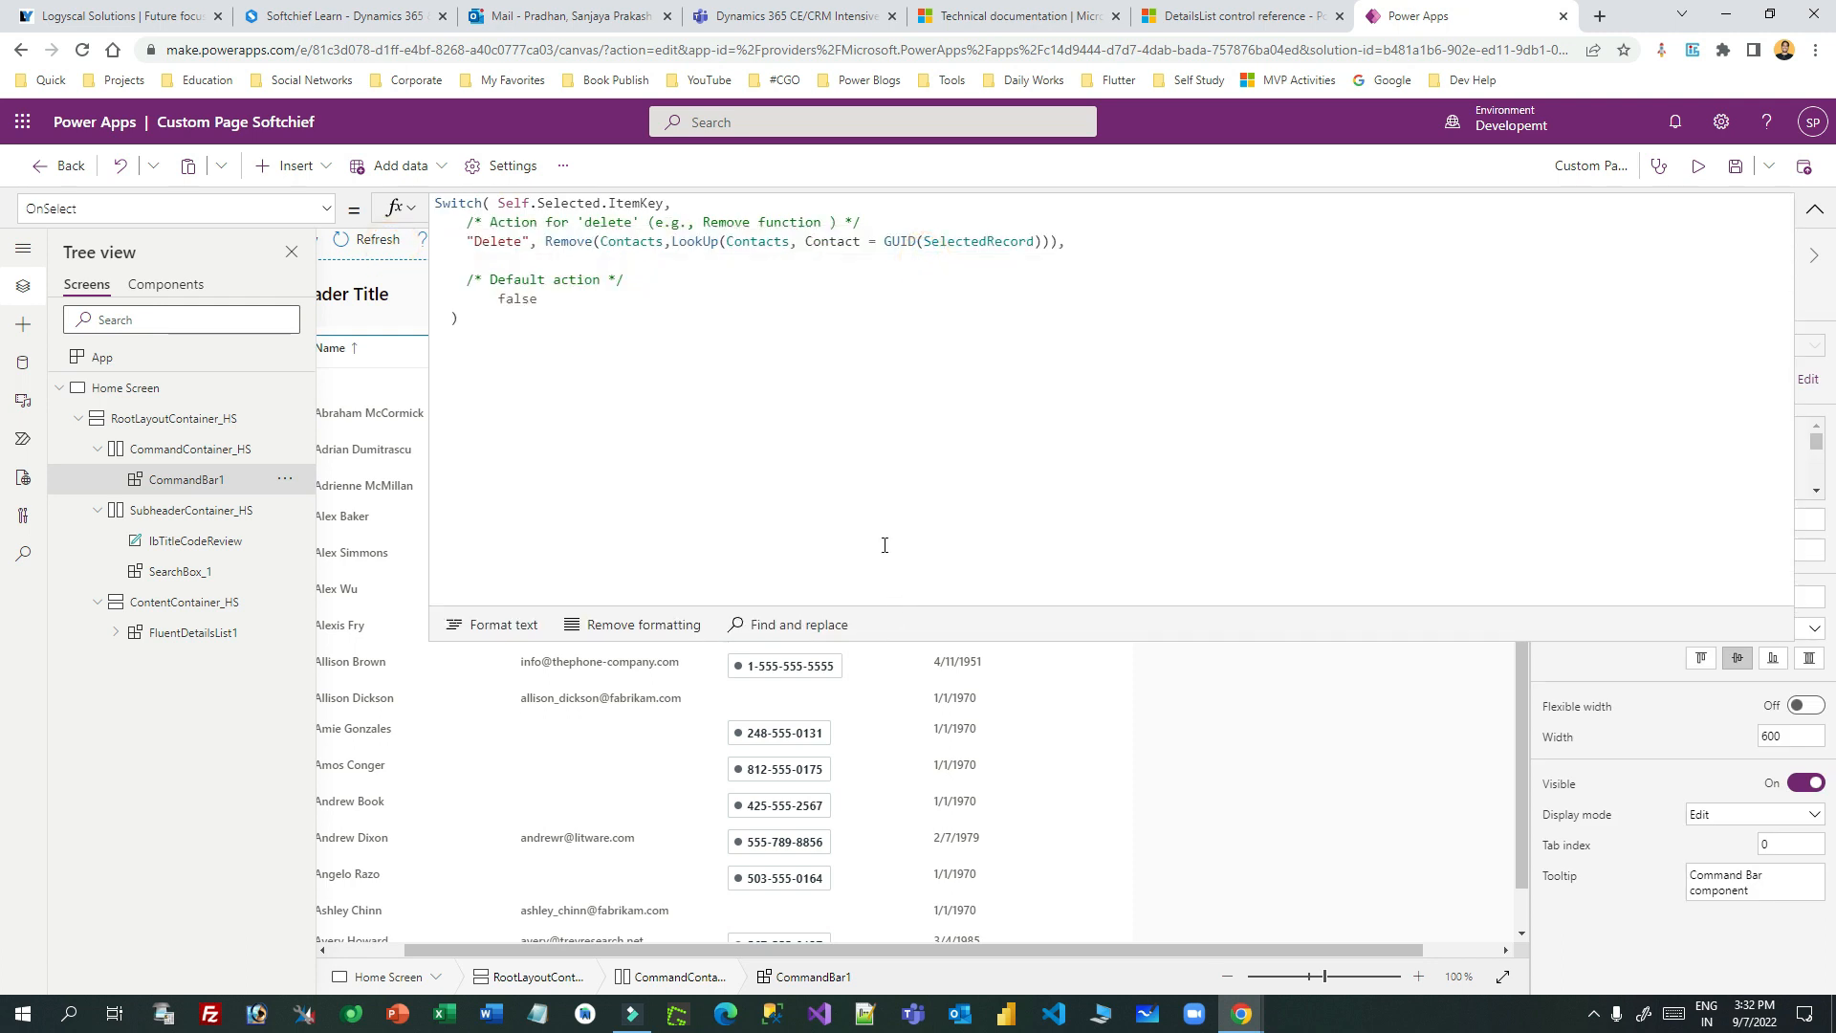
click(1060, 241)
text(,)
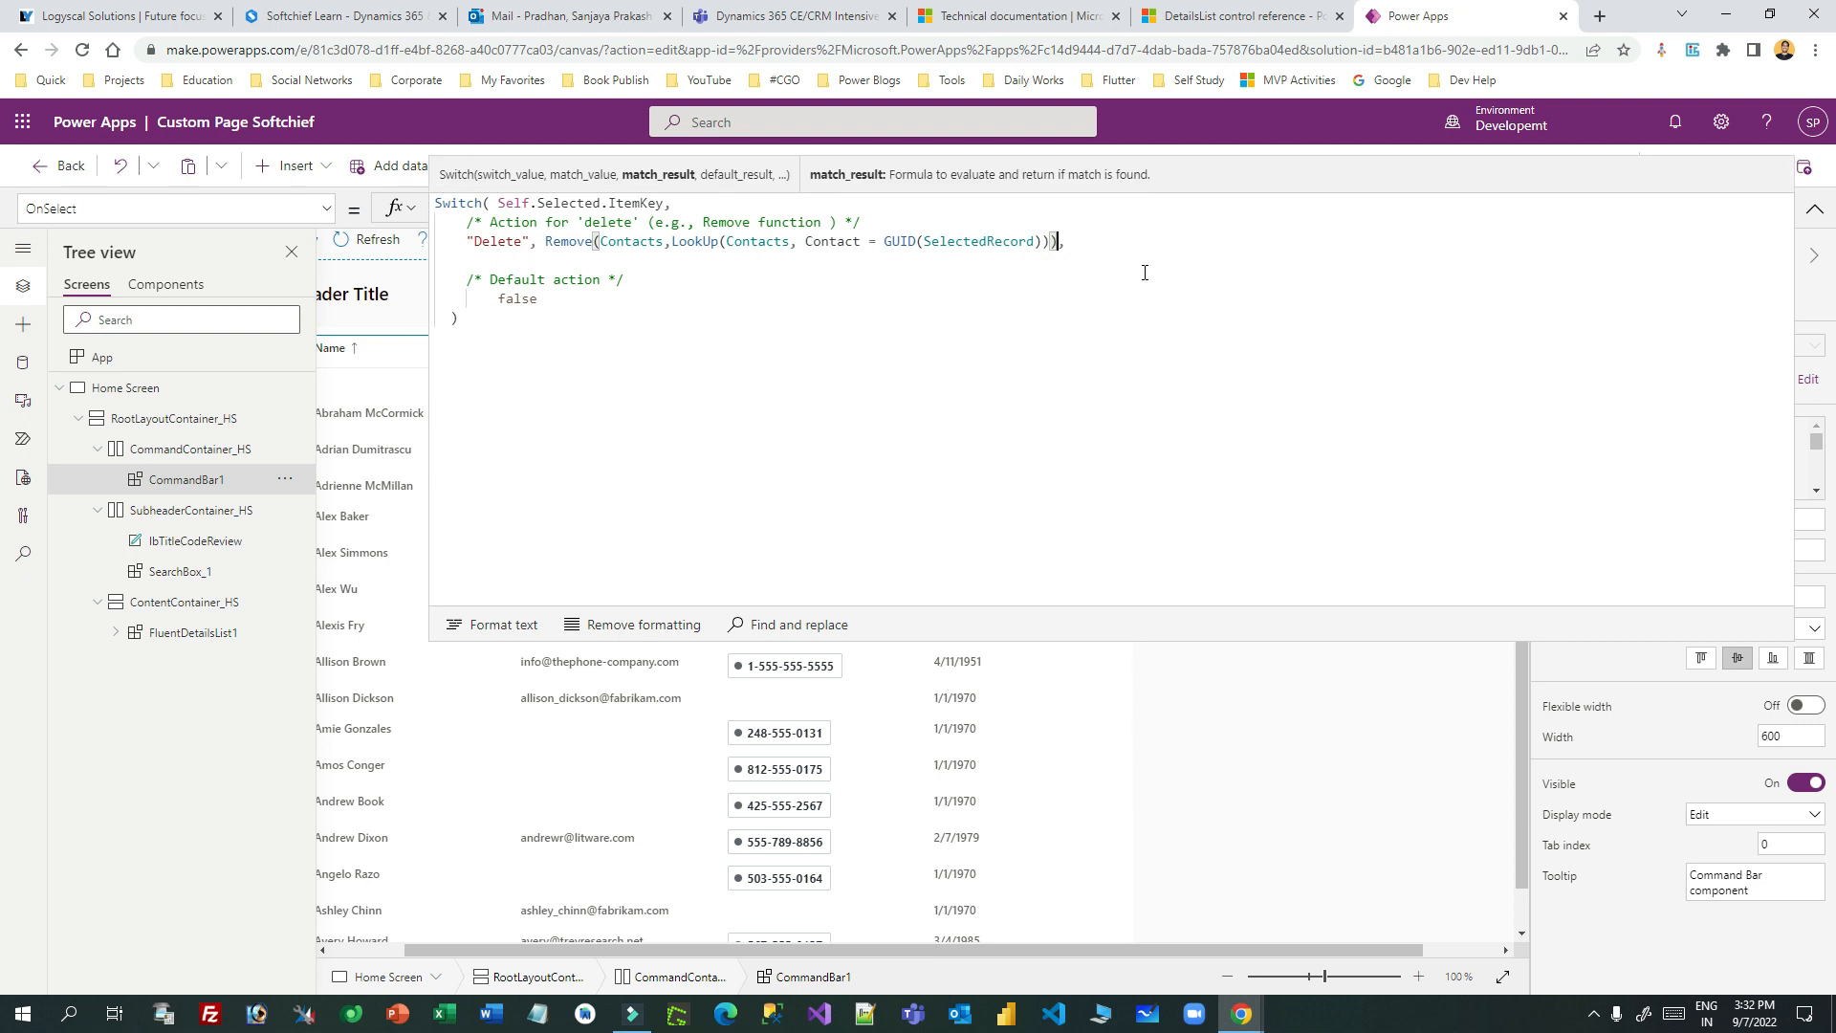
text(;Notify()
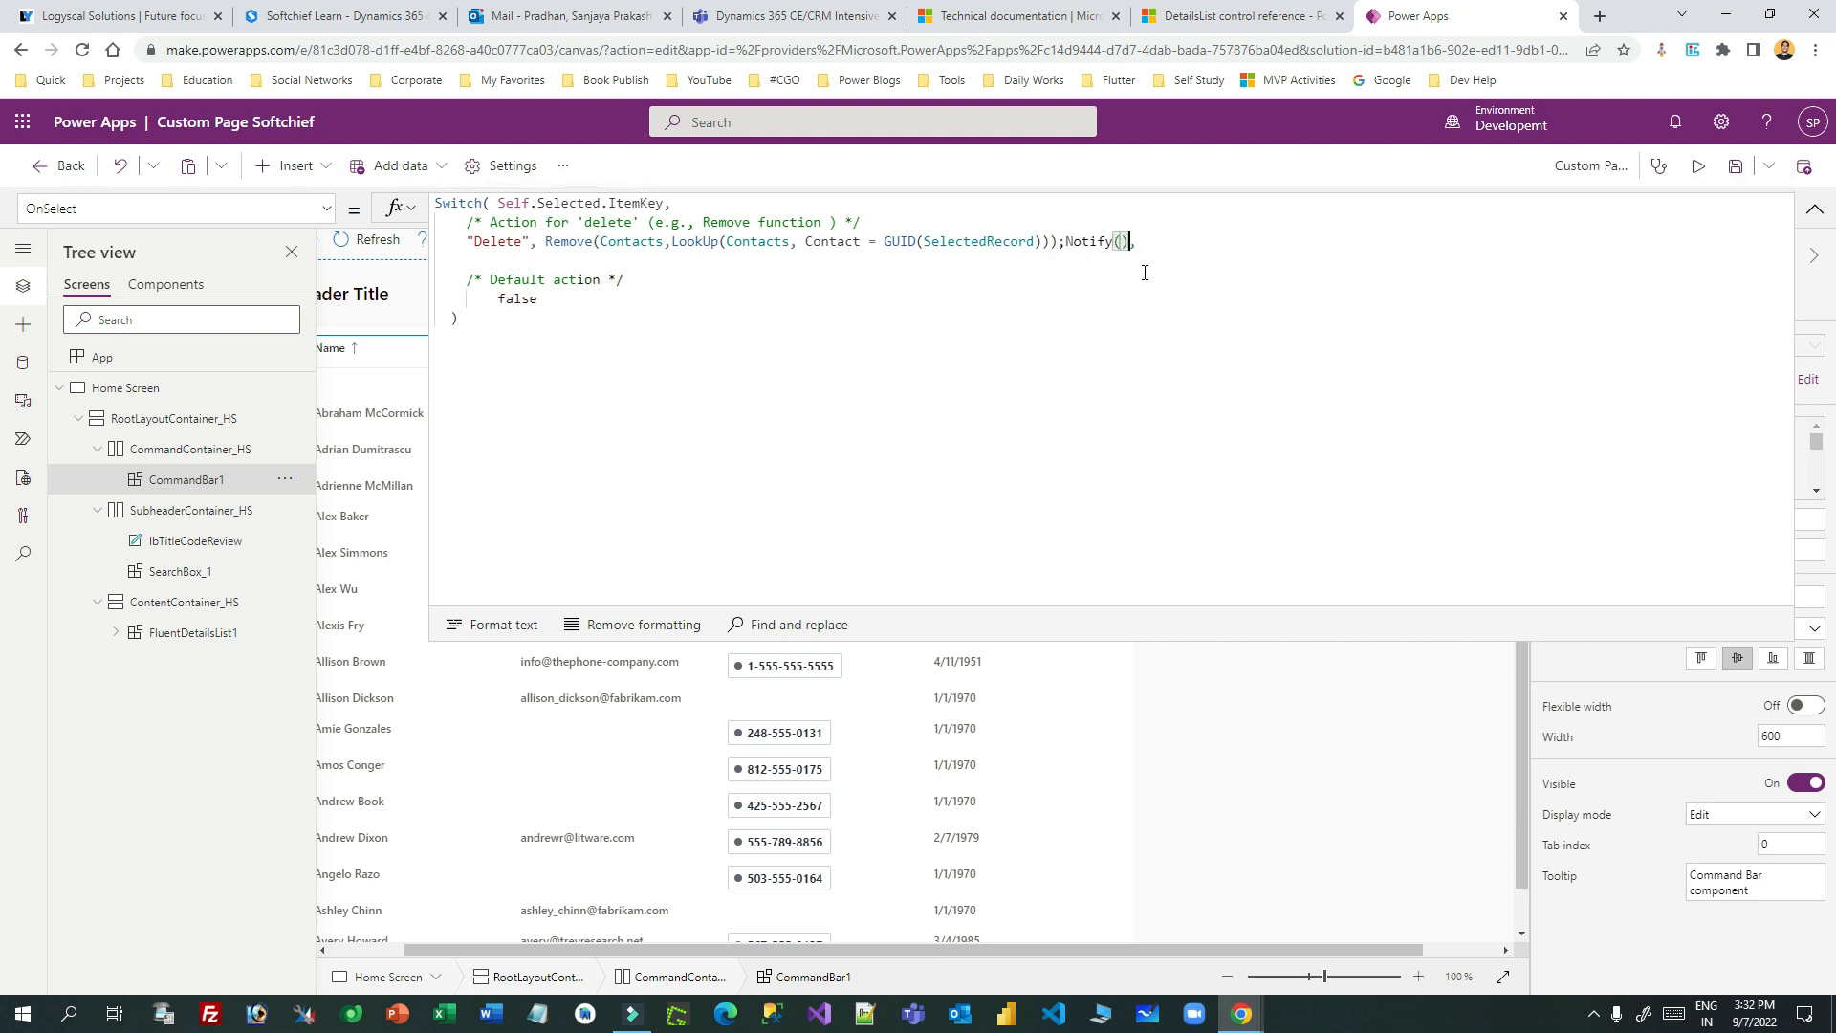
key(Left)
text(")
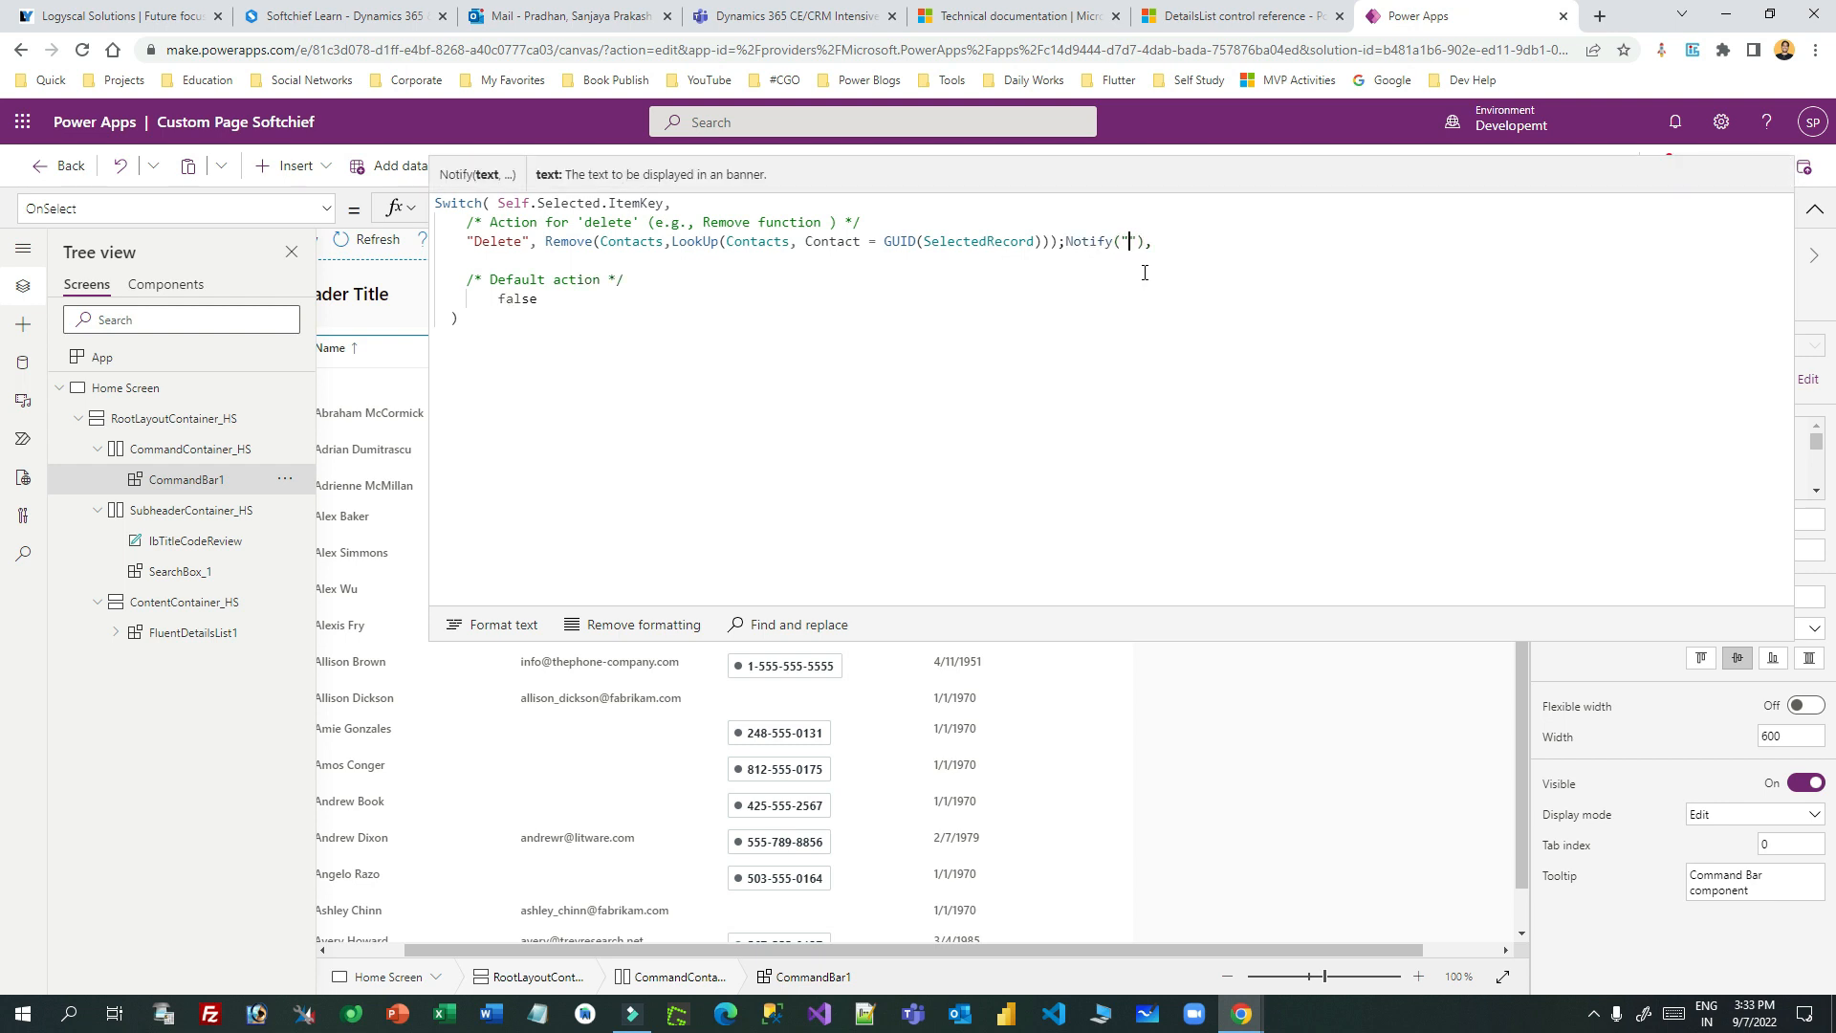
text(Record Deleted from Dataverse)
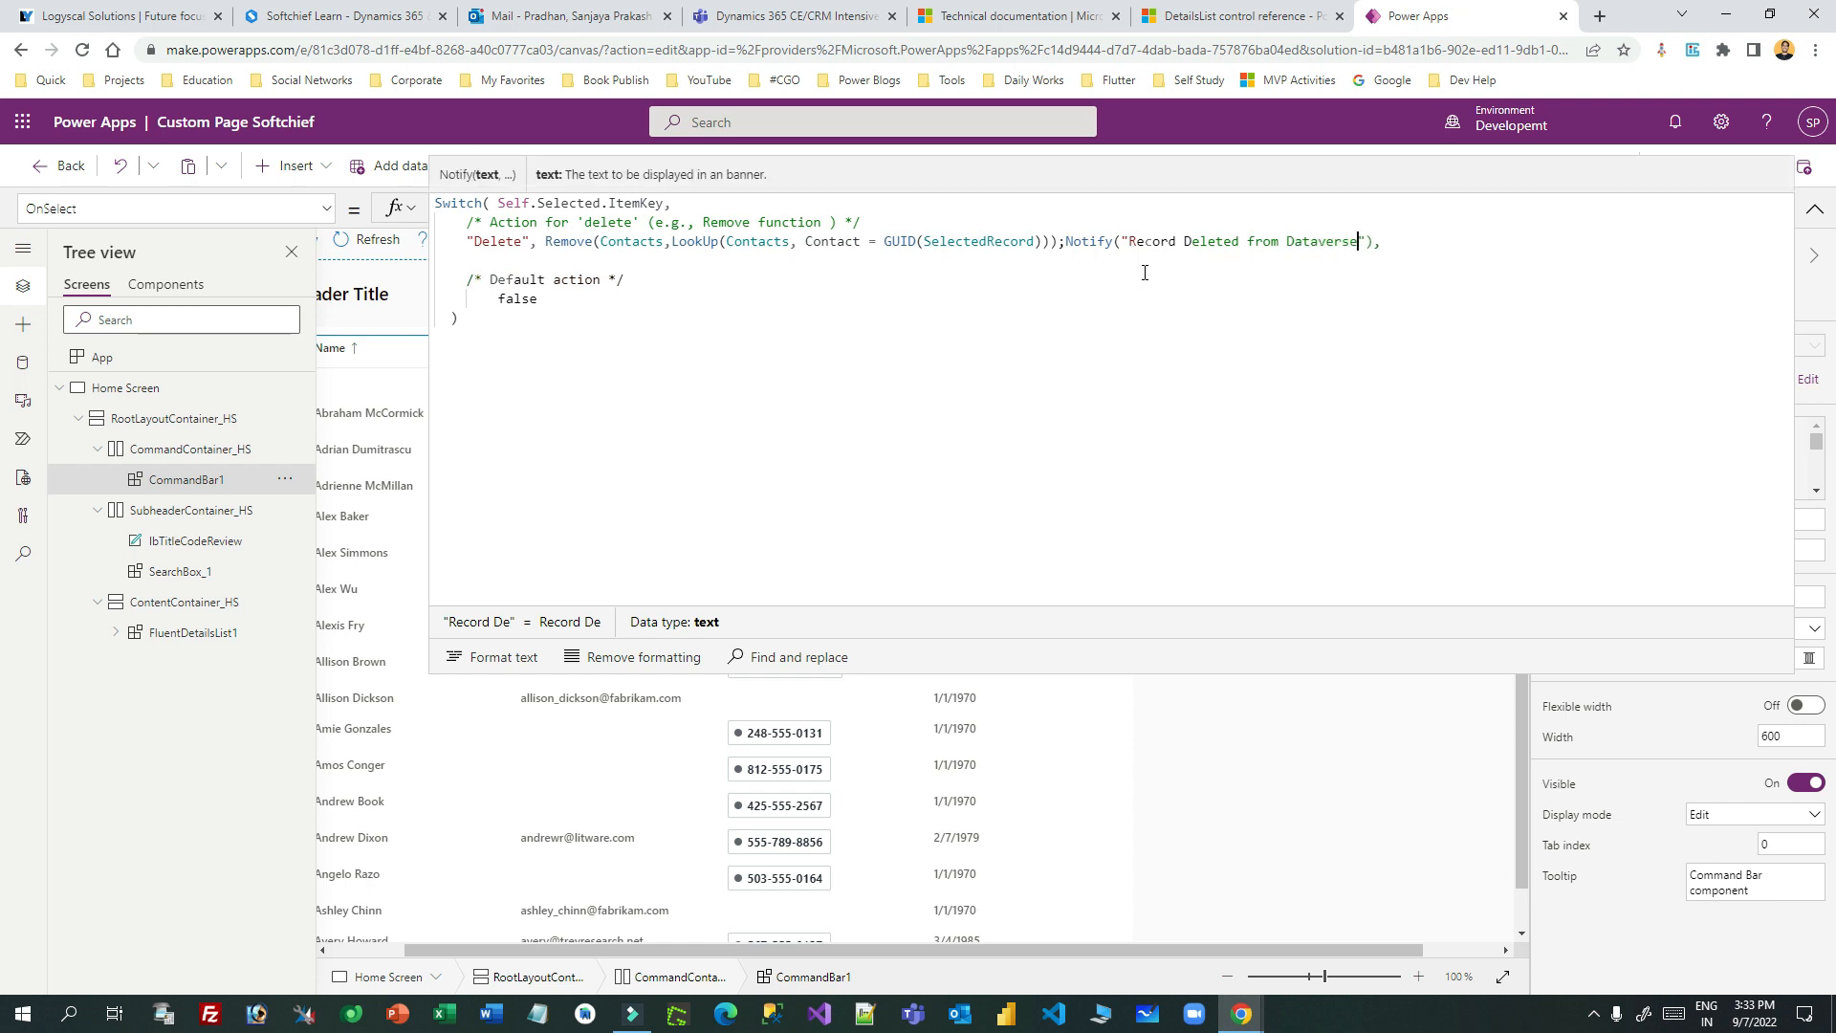
click(1815, 208)
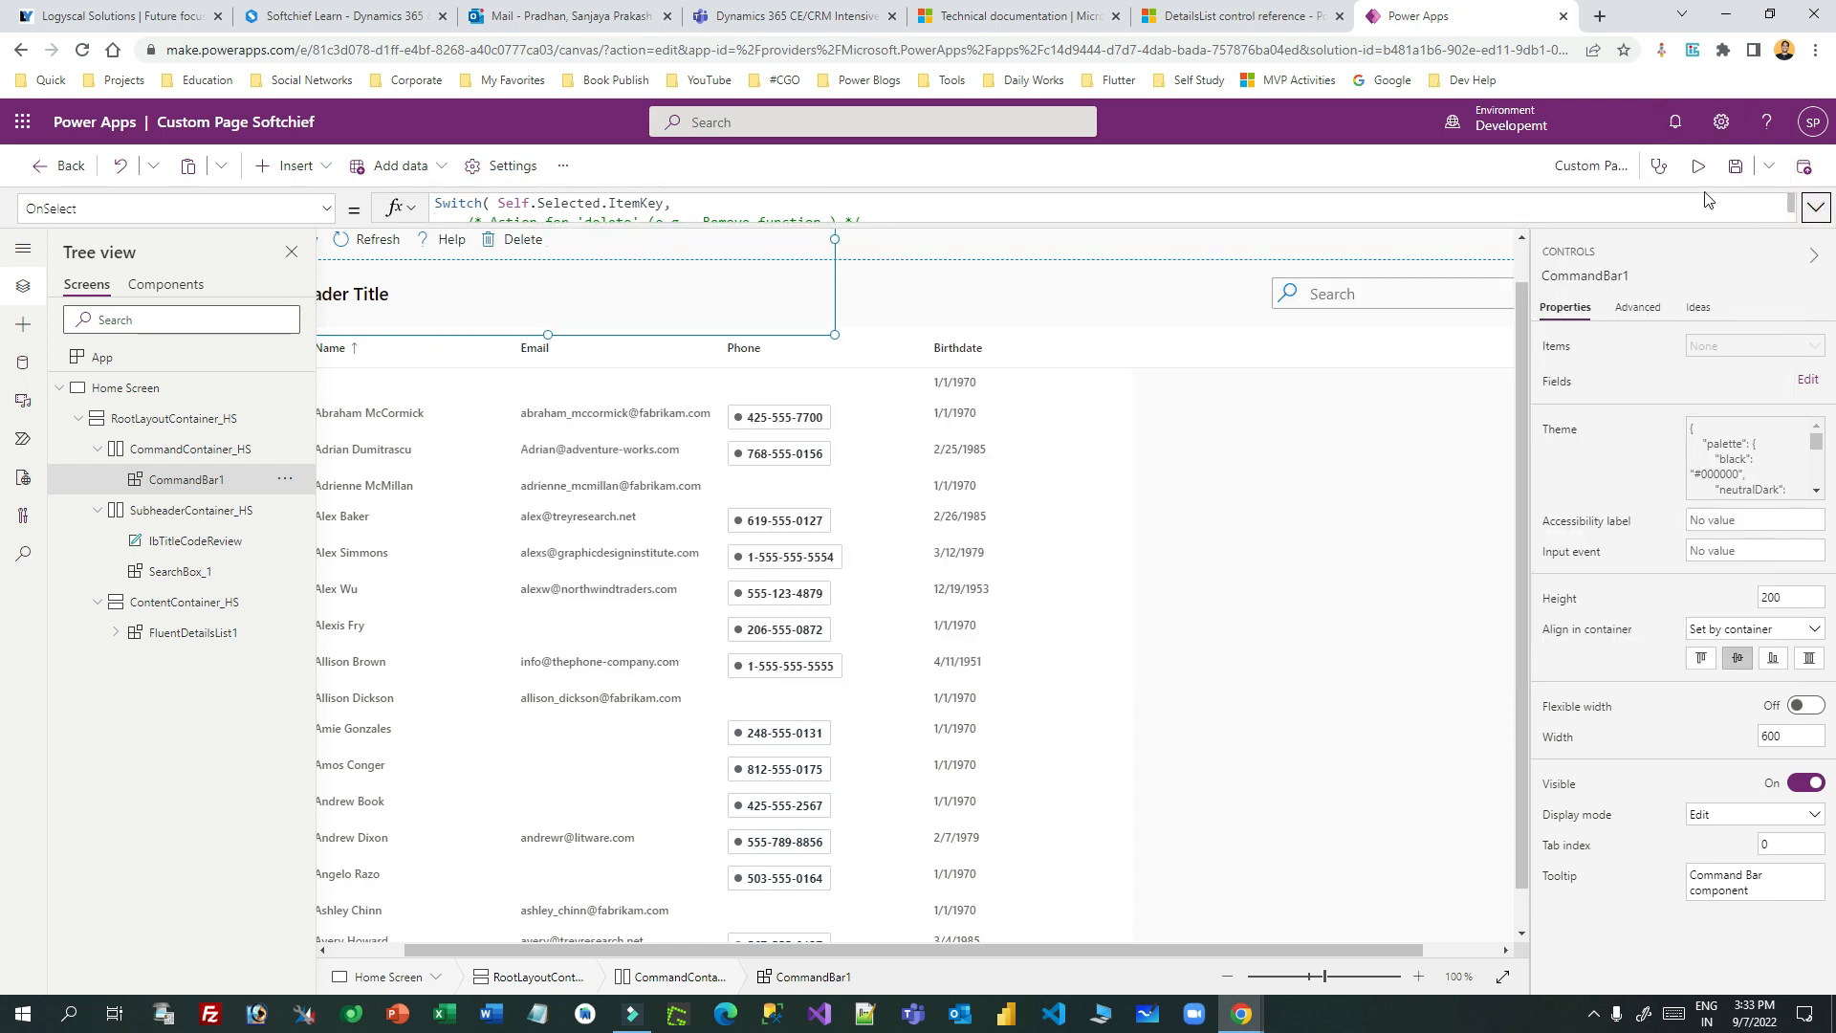
click(1699, 167)
click(26, 362)
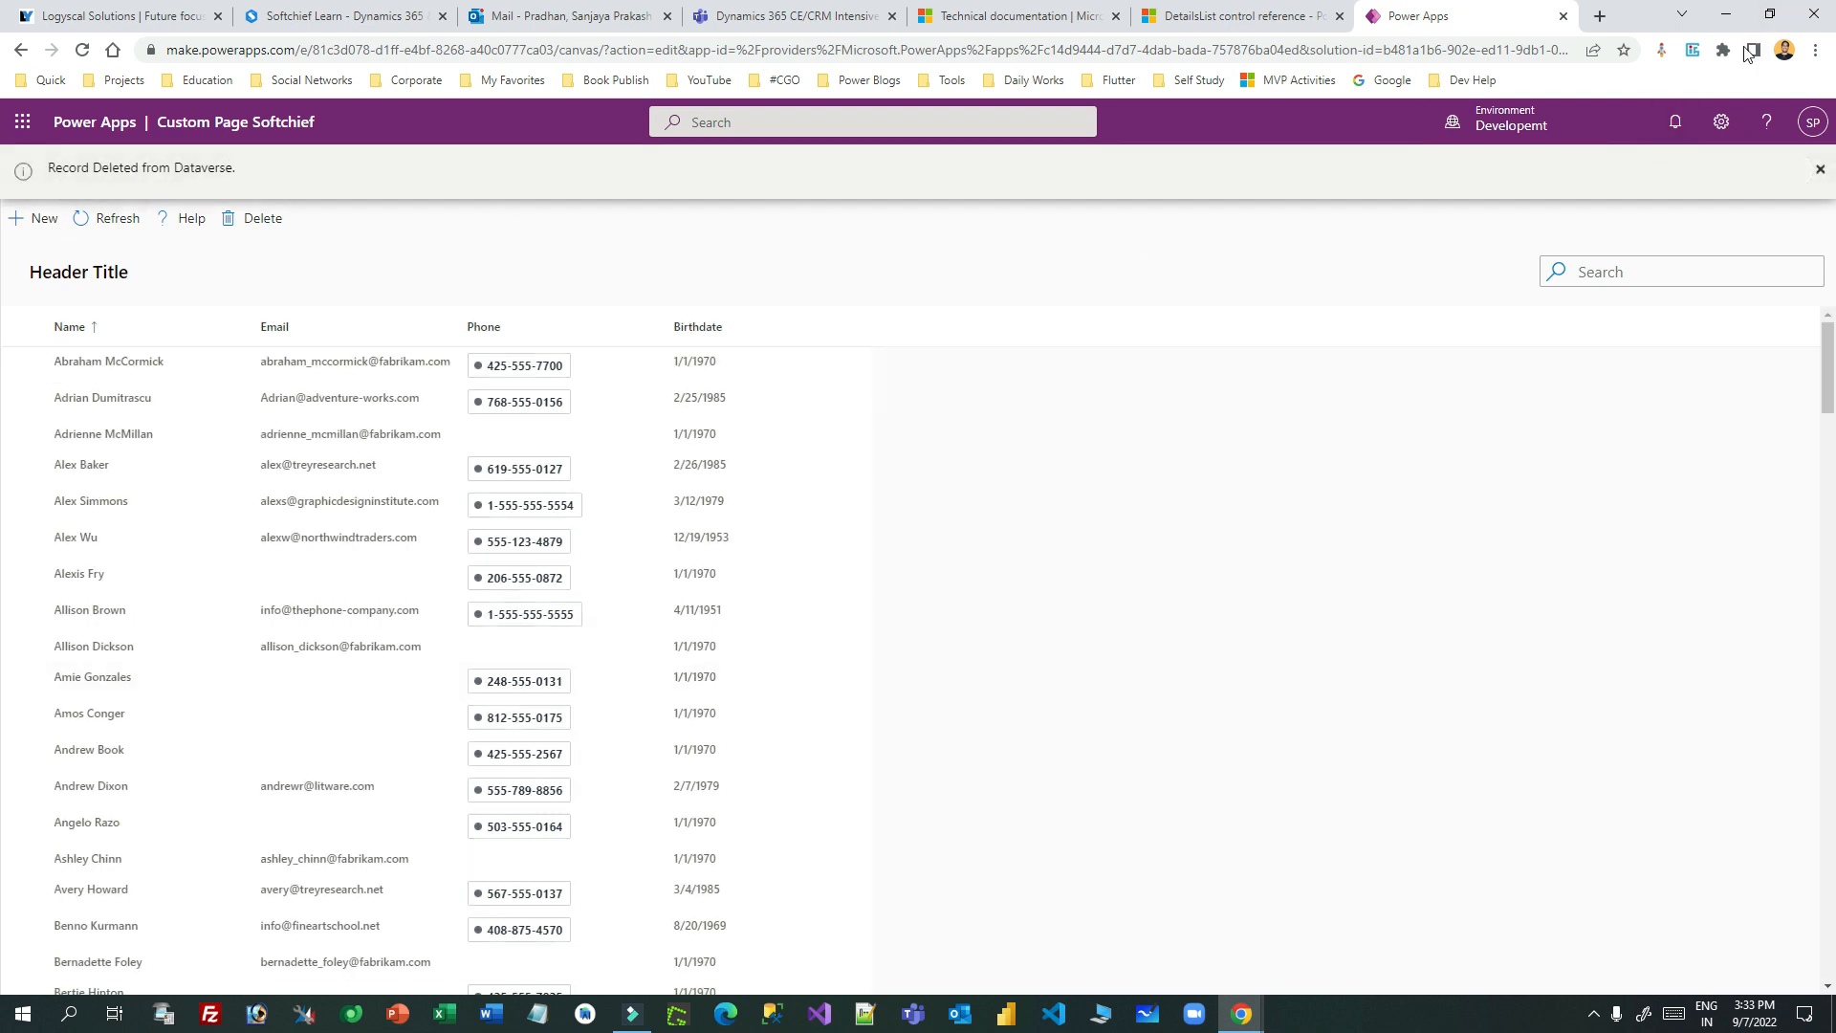
click(1770, 14)
mouse_move(1689, 517)
mouse_down()
mouse_move(1098, 533)
mouse_move(1693, 536)
mouse_up()
click(1626, 57)
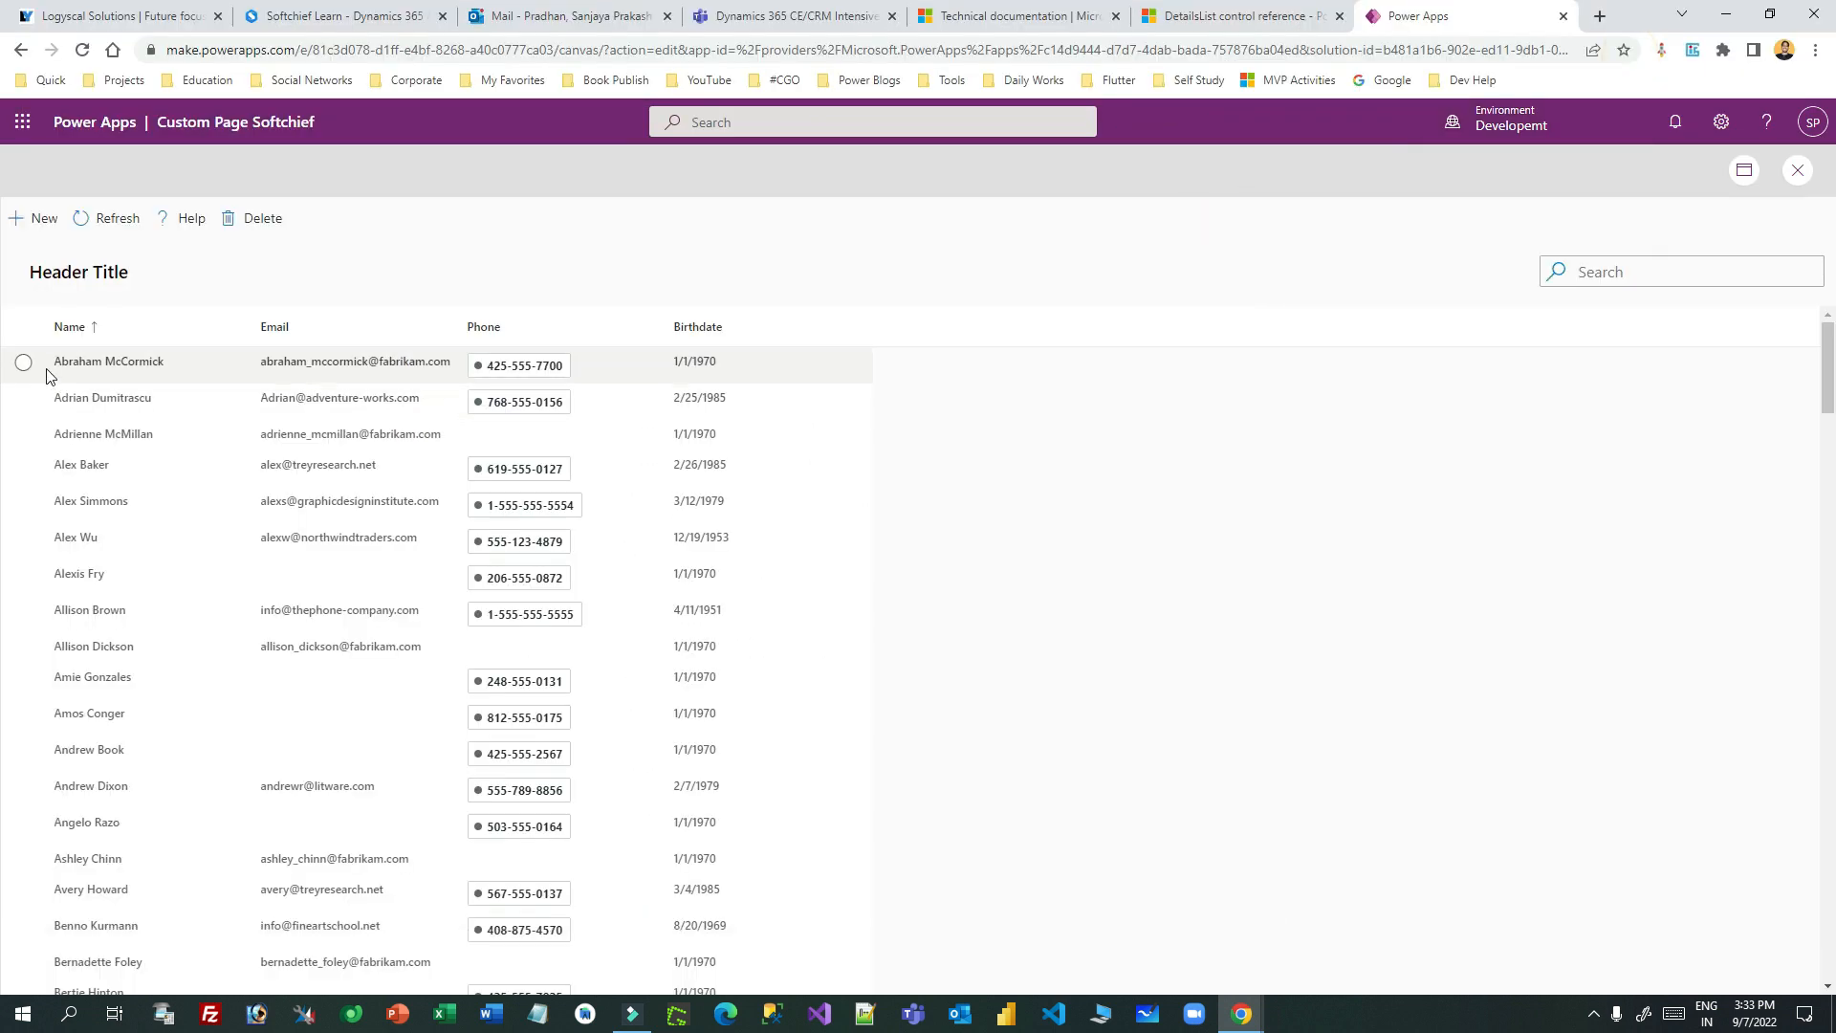
click(23, 574)
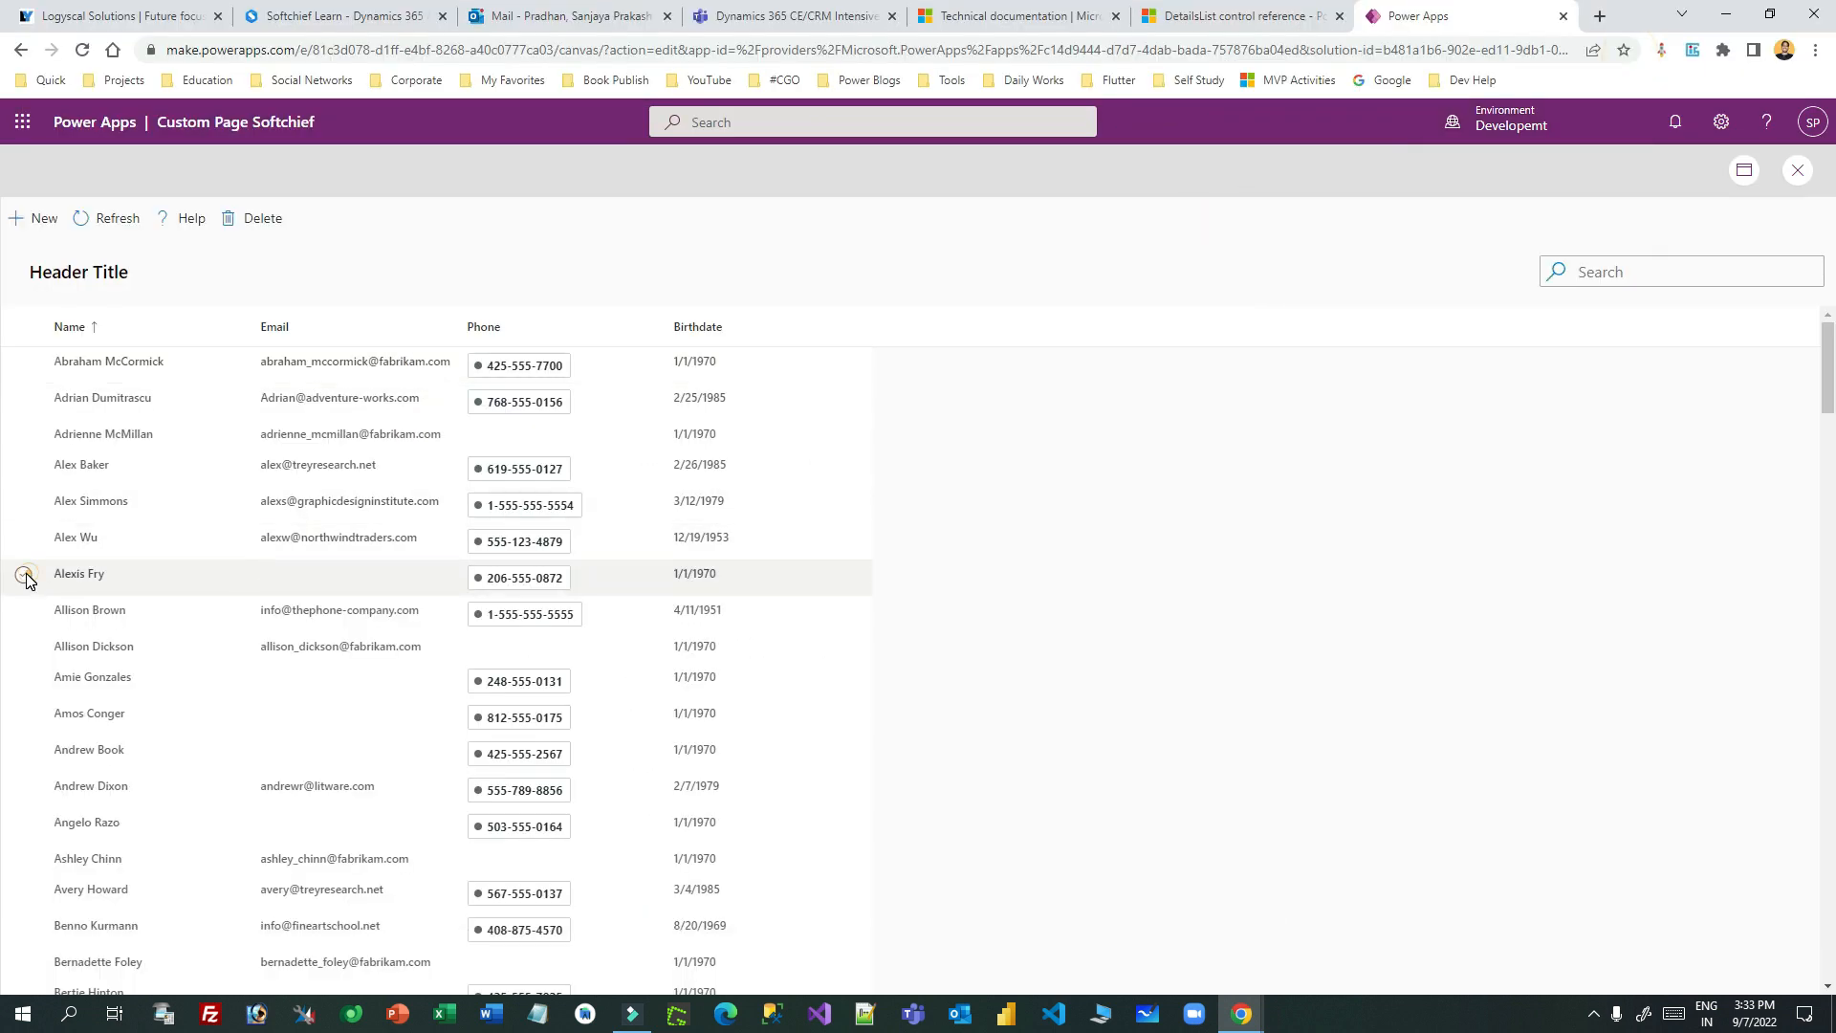
click(267, 226)
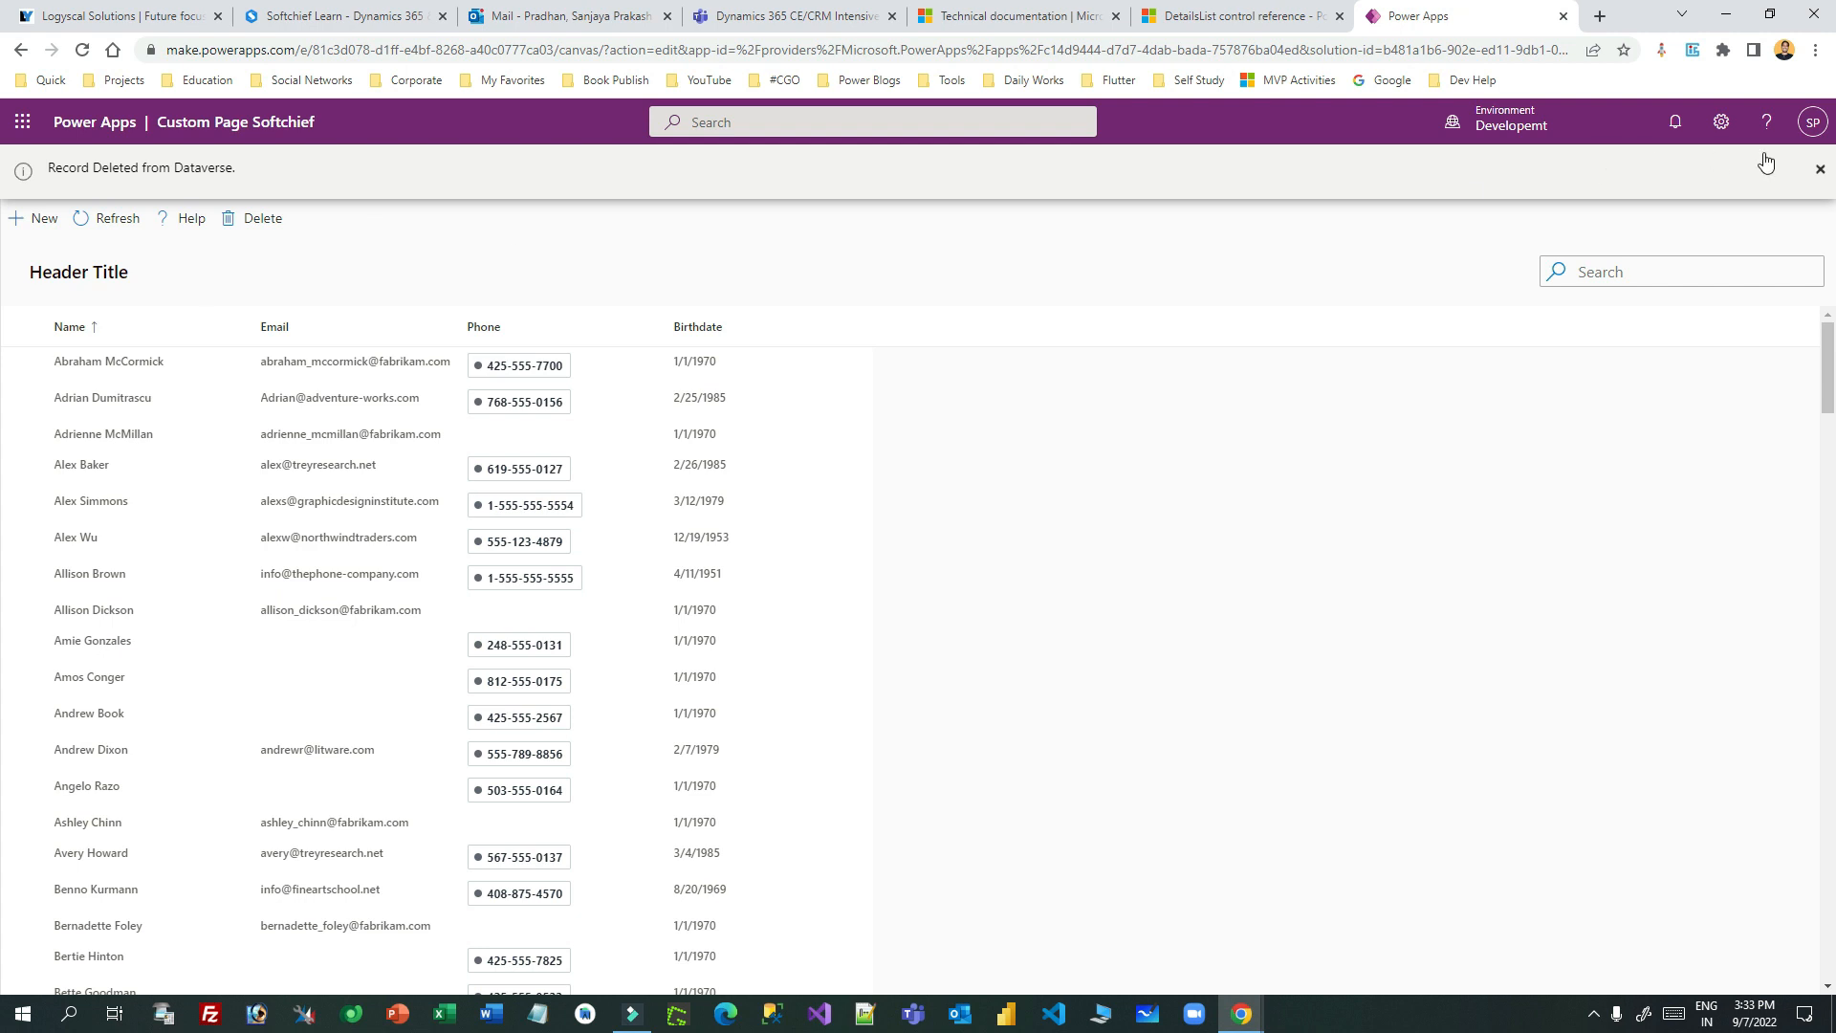
click(1820, 169)
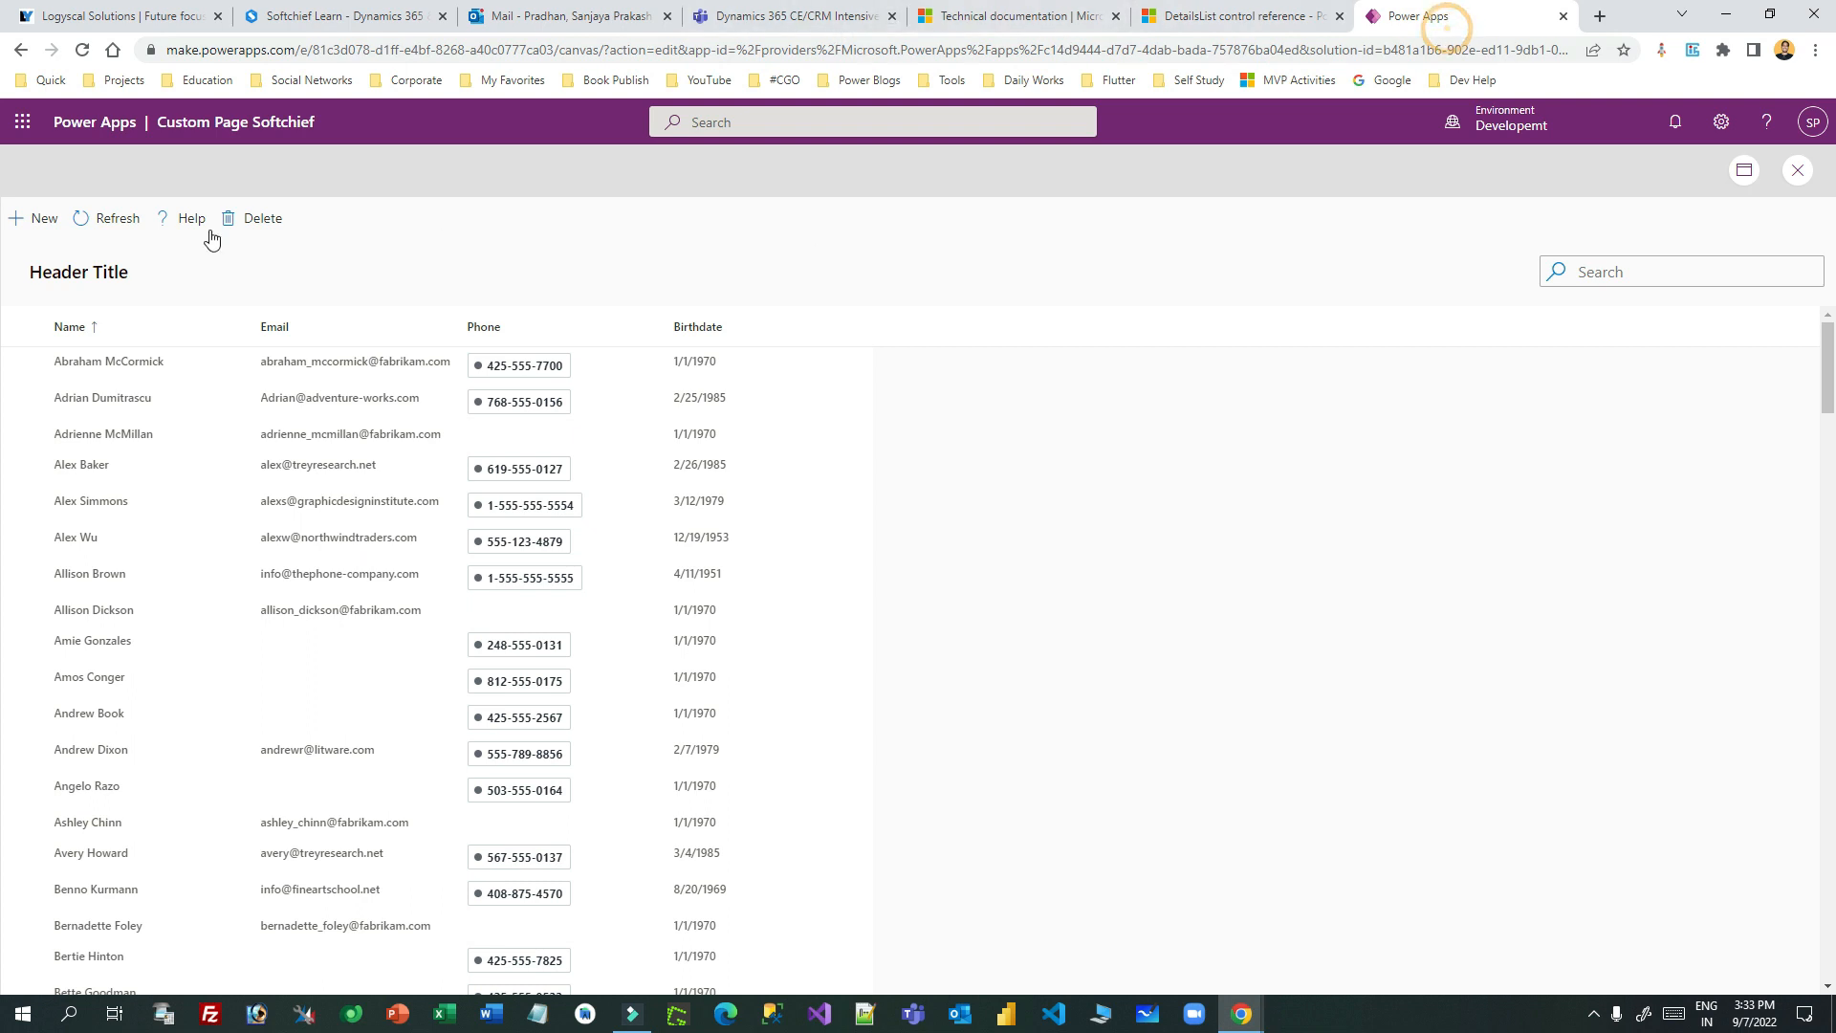
- Close the preview, save, and publish this version of Custom Page Softchief
click(1798, 170)
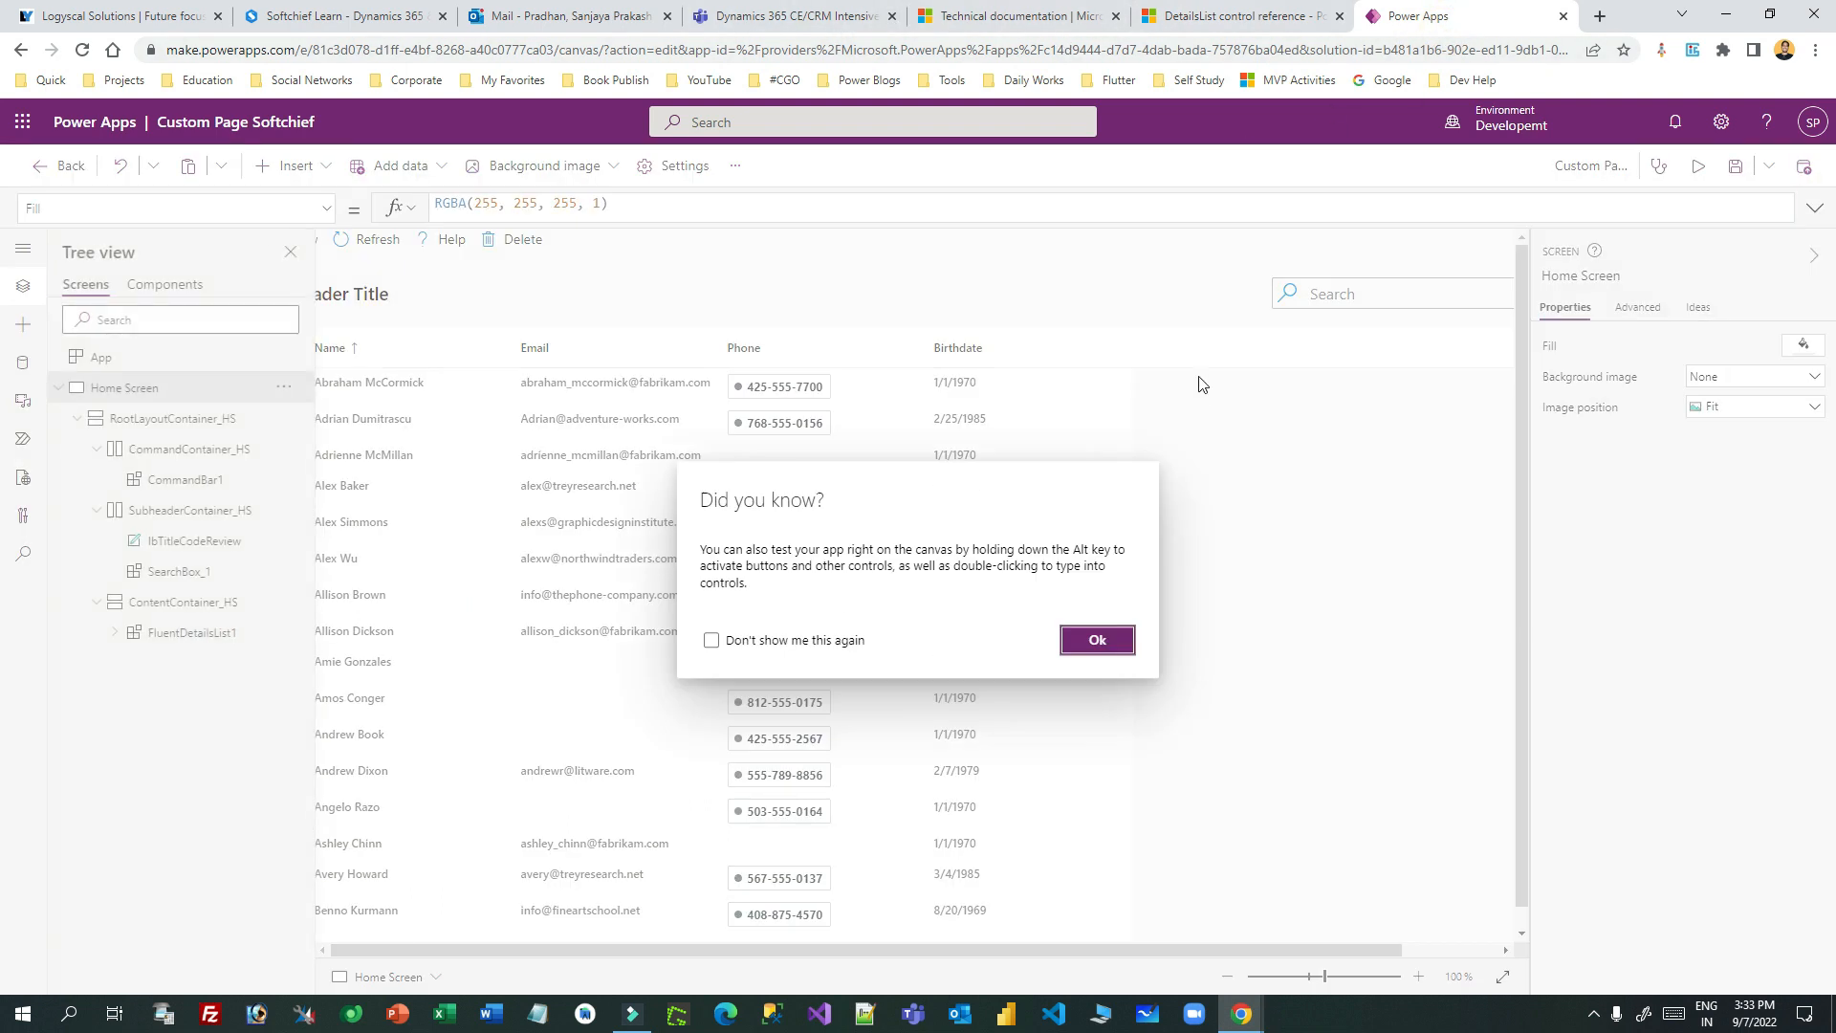
click(1108, 636)
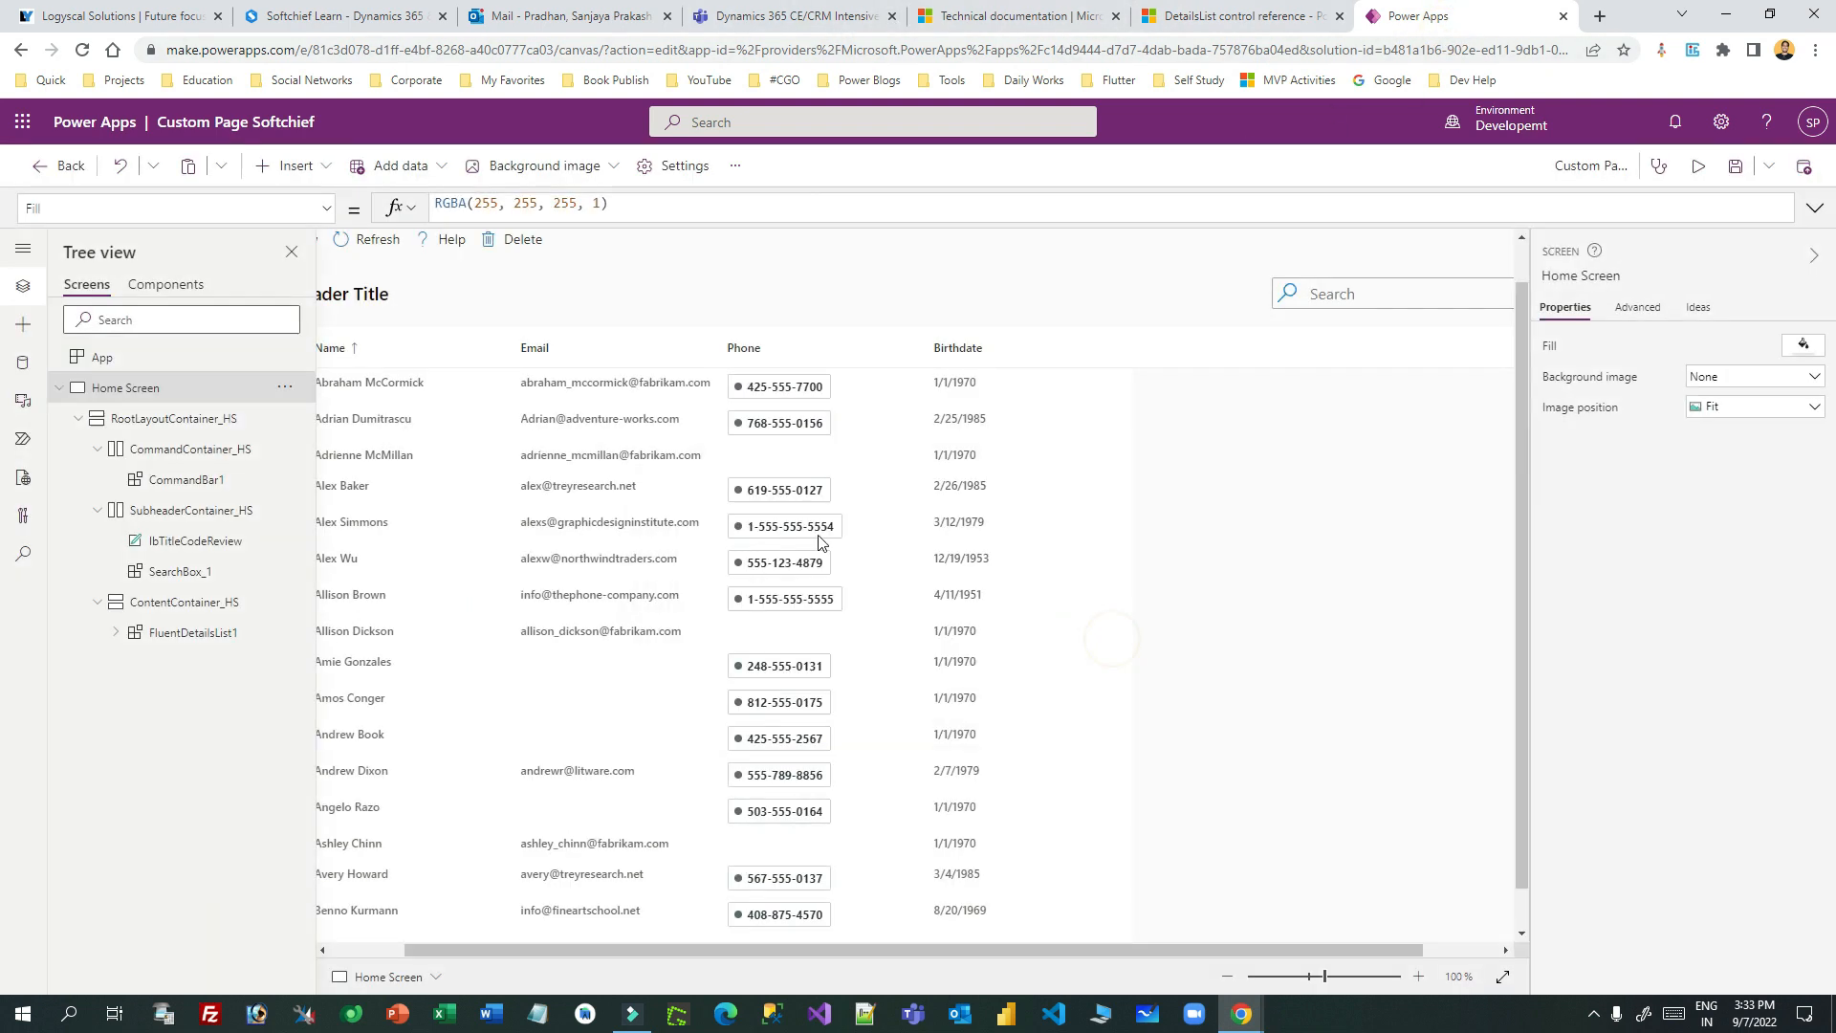
click(1803, 170)
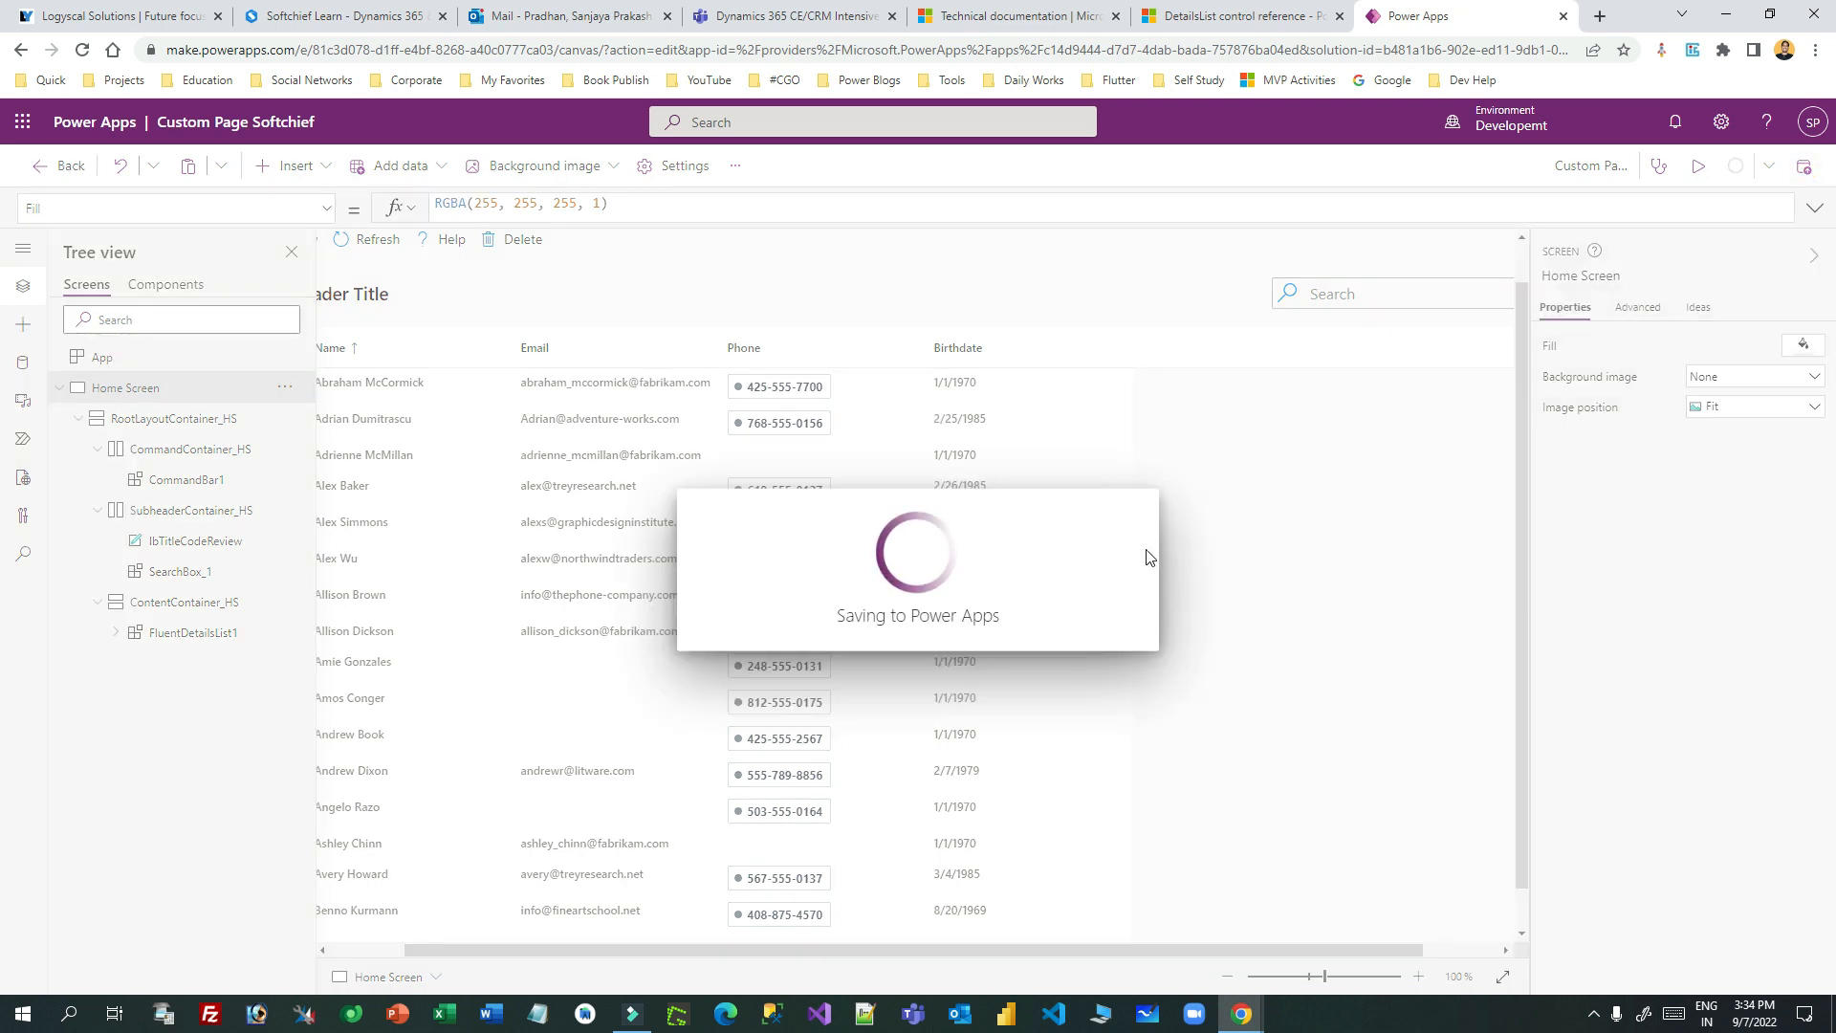
click(1234, 15)
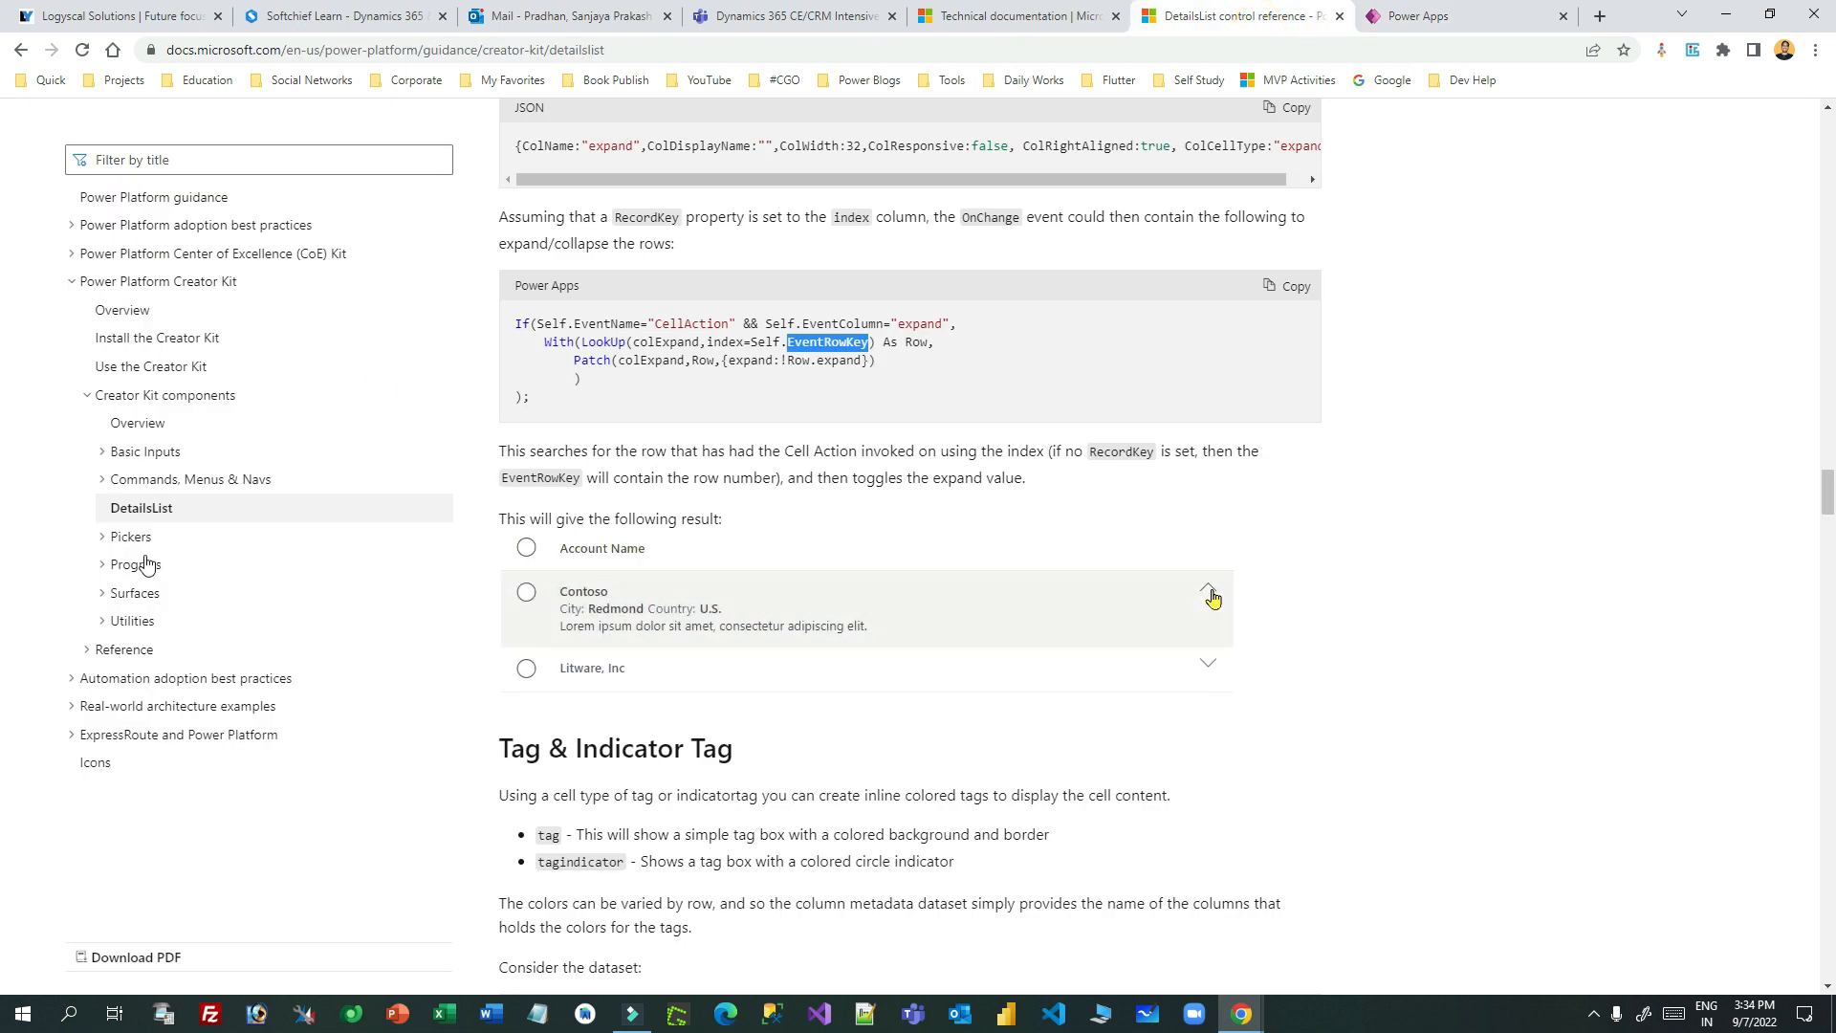
click(1450, 15)
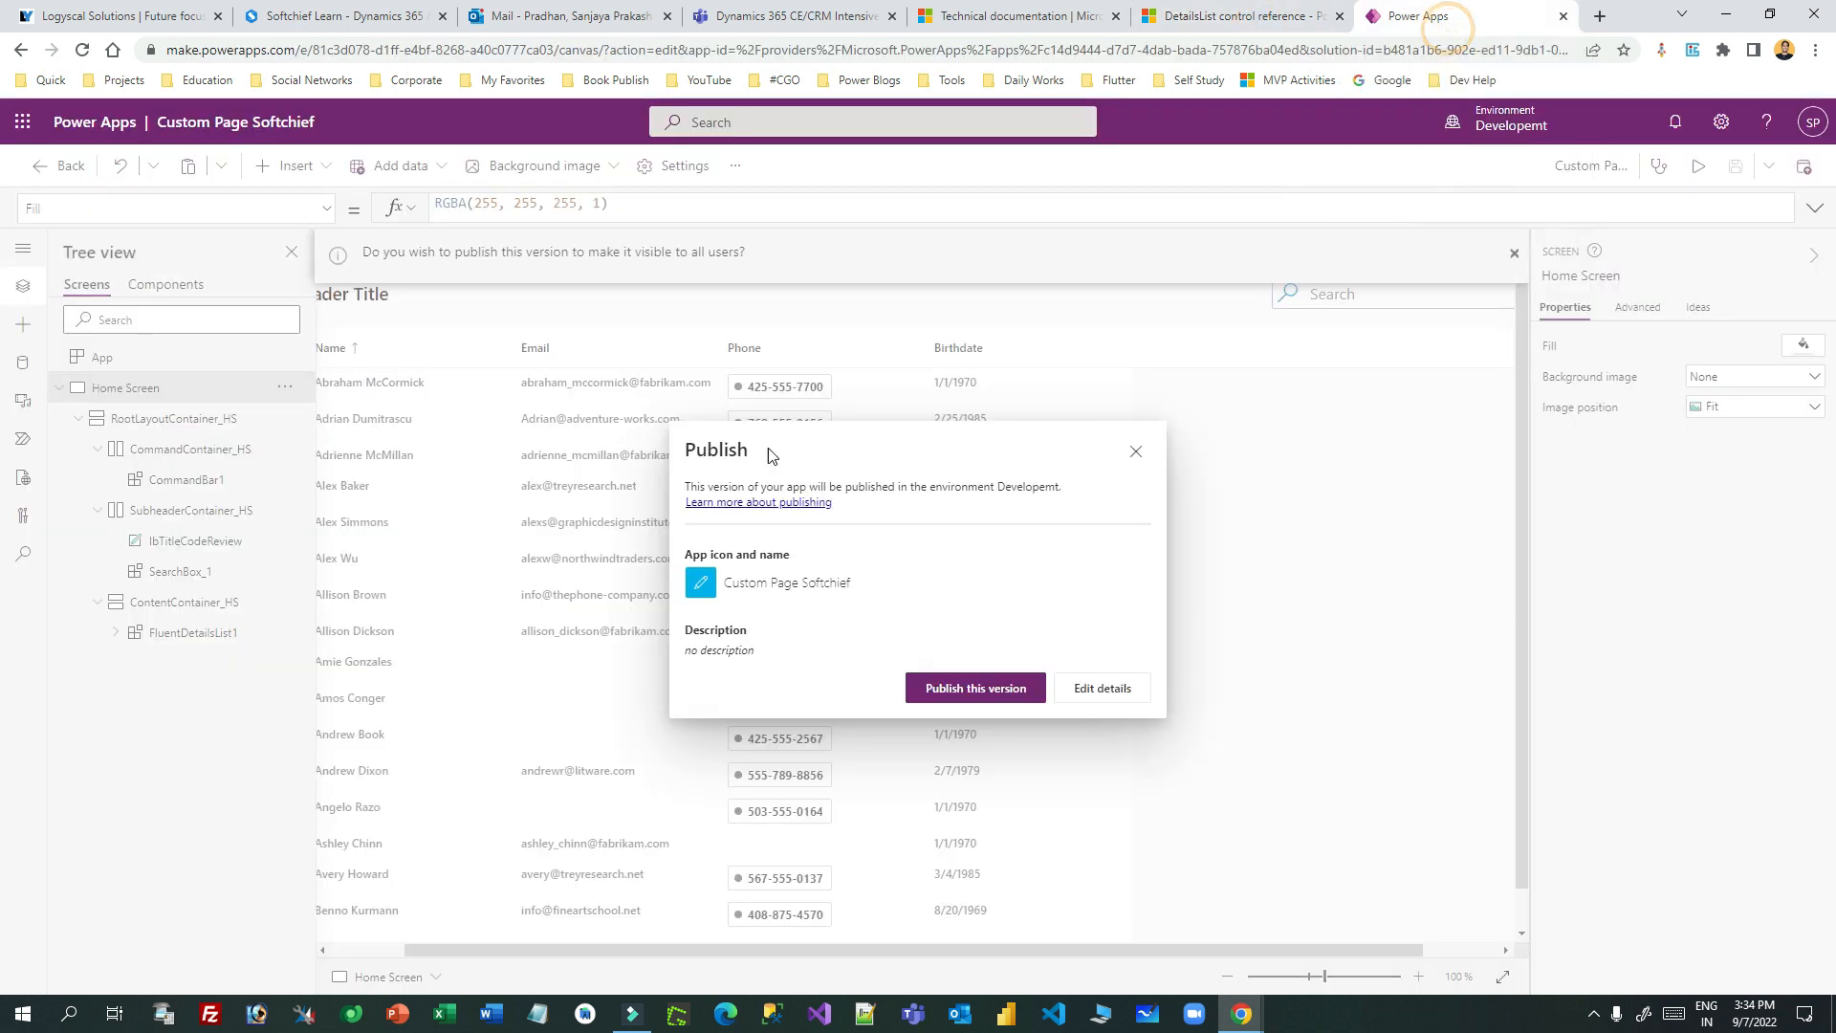
click(1005, 687)
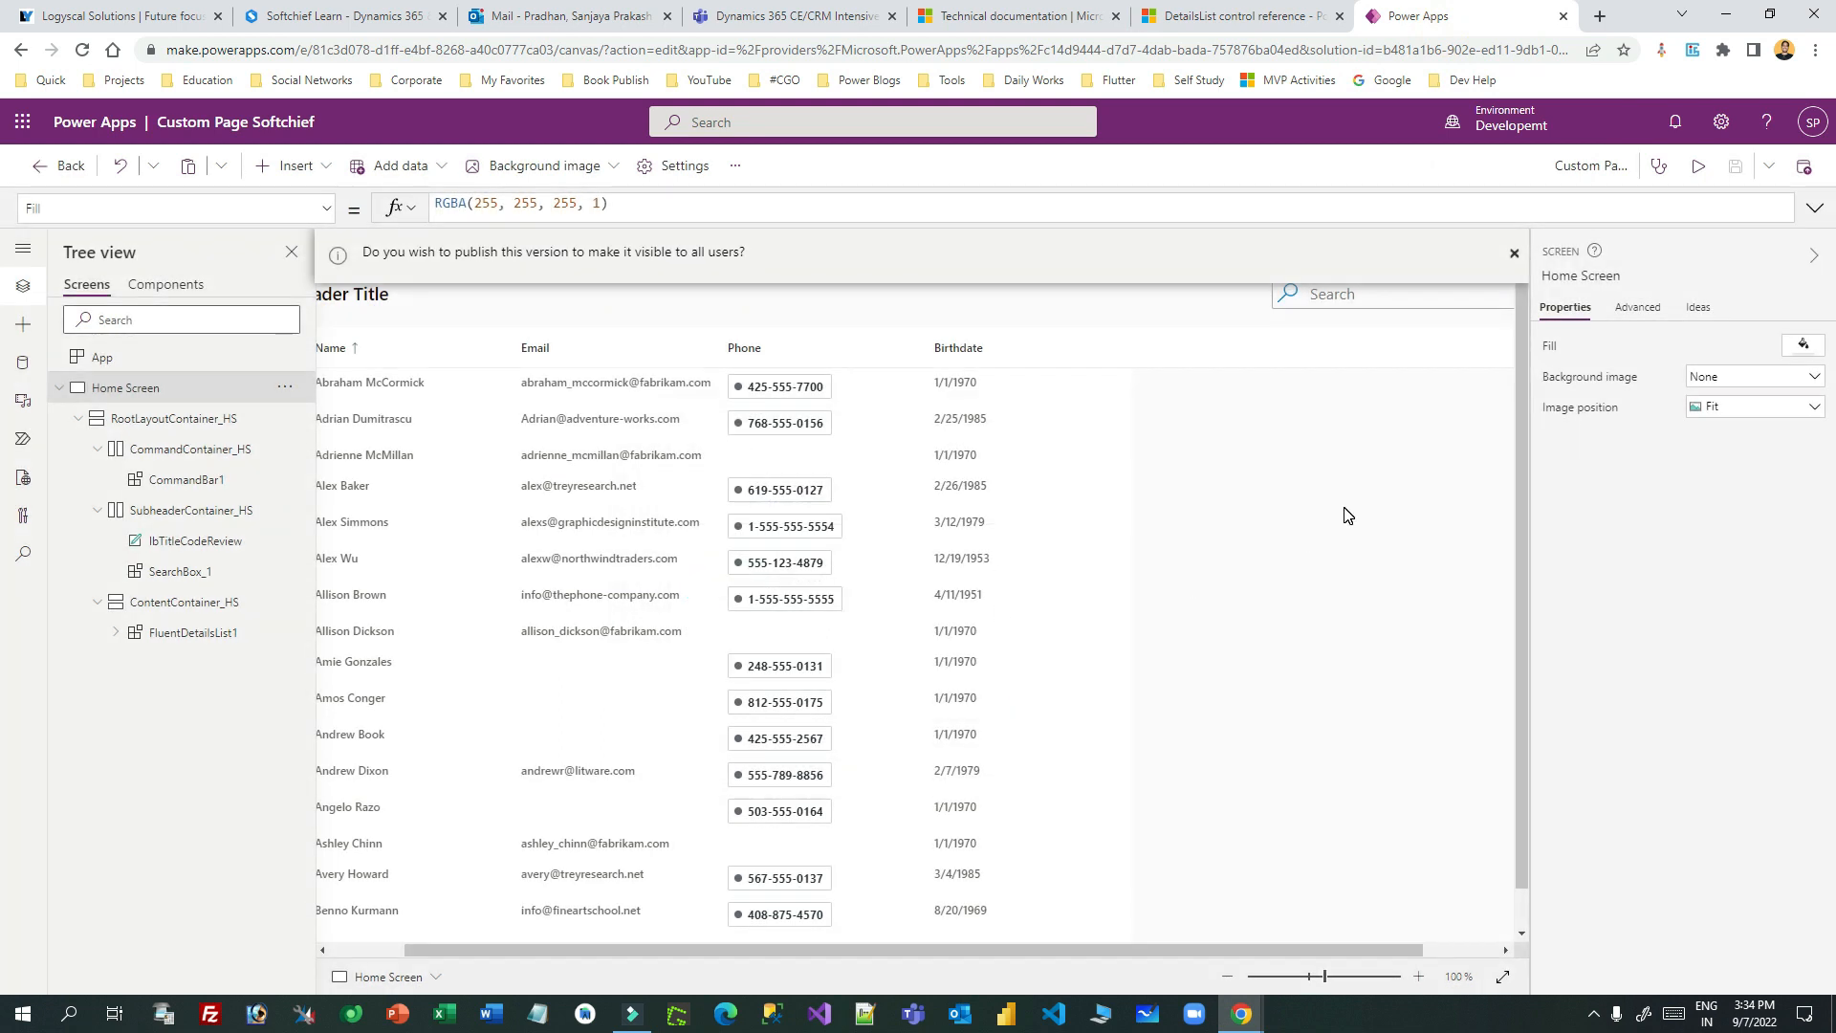
click(655, 254)
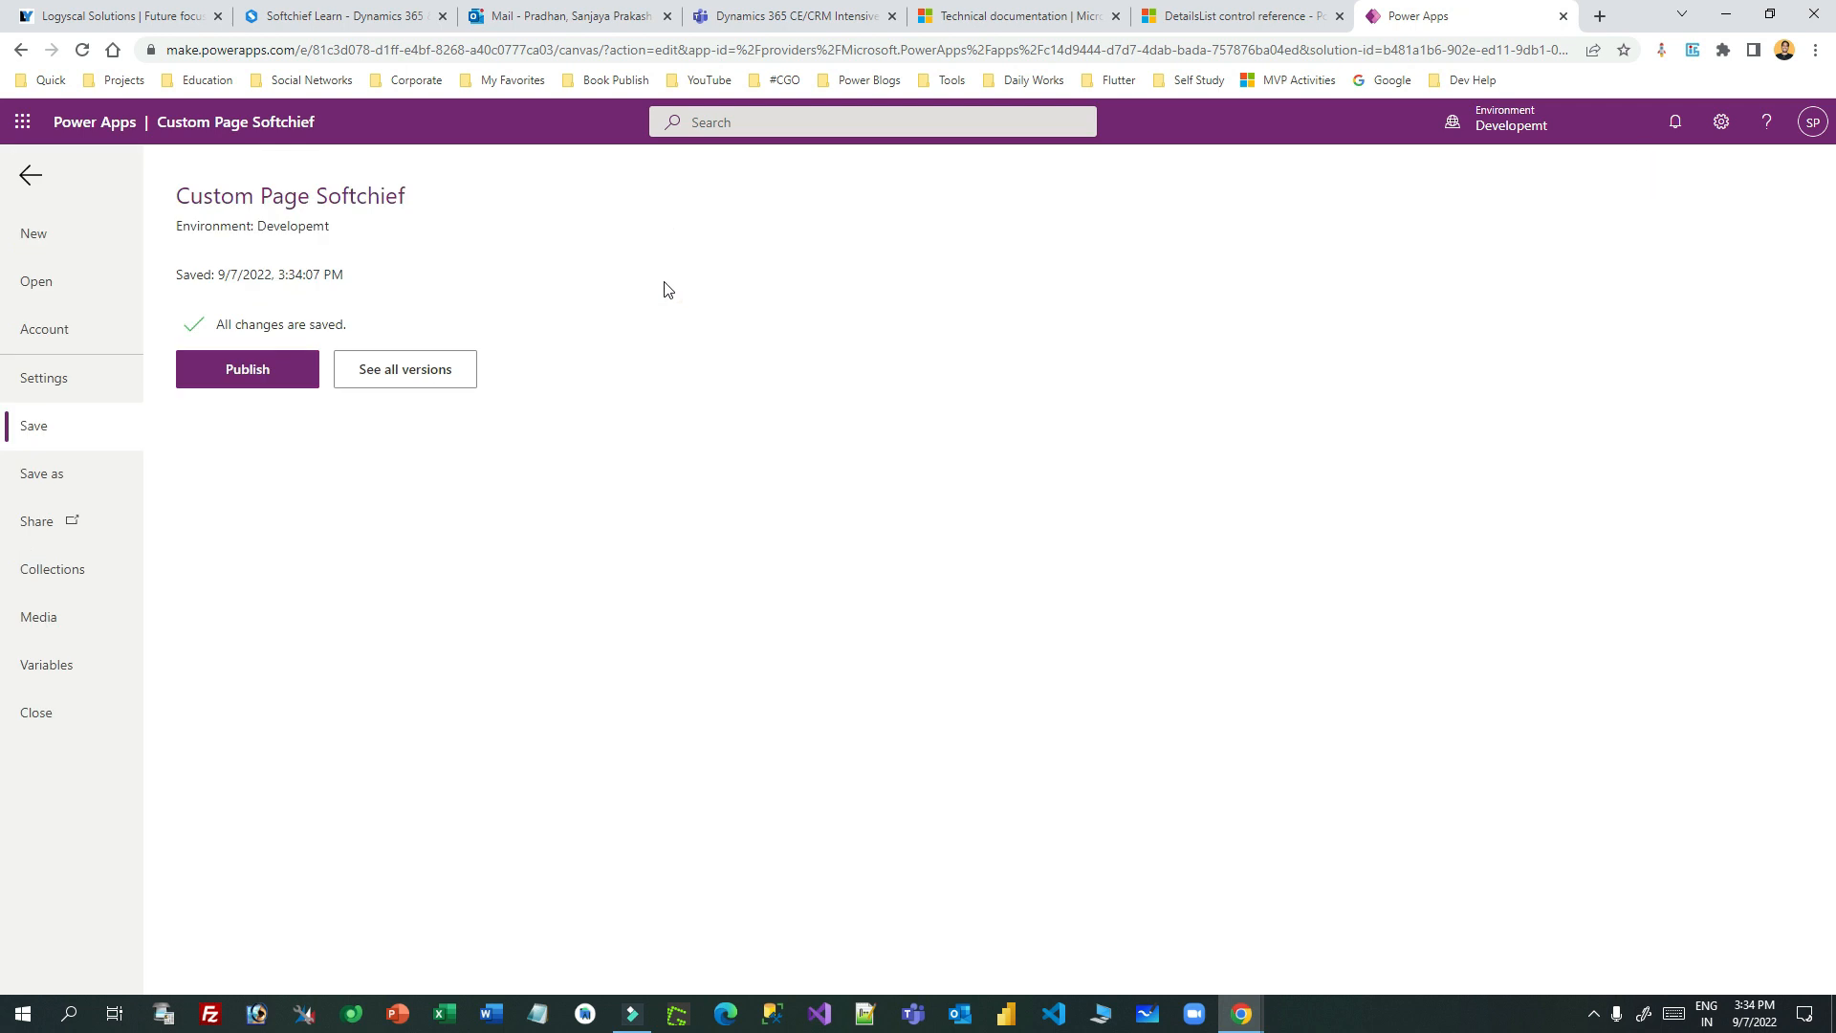
click(298, 373)
click(992, 688)
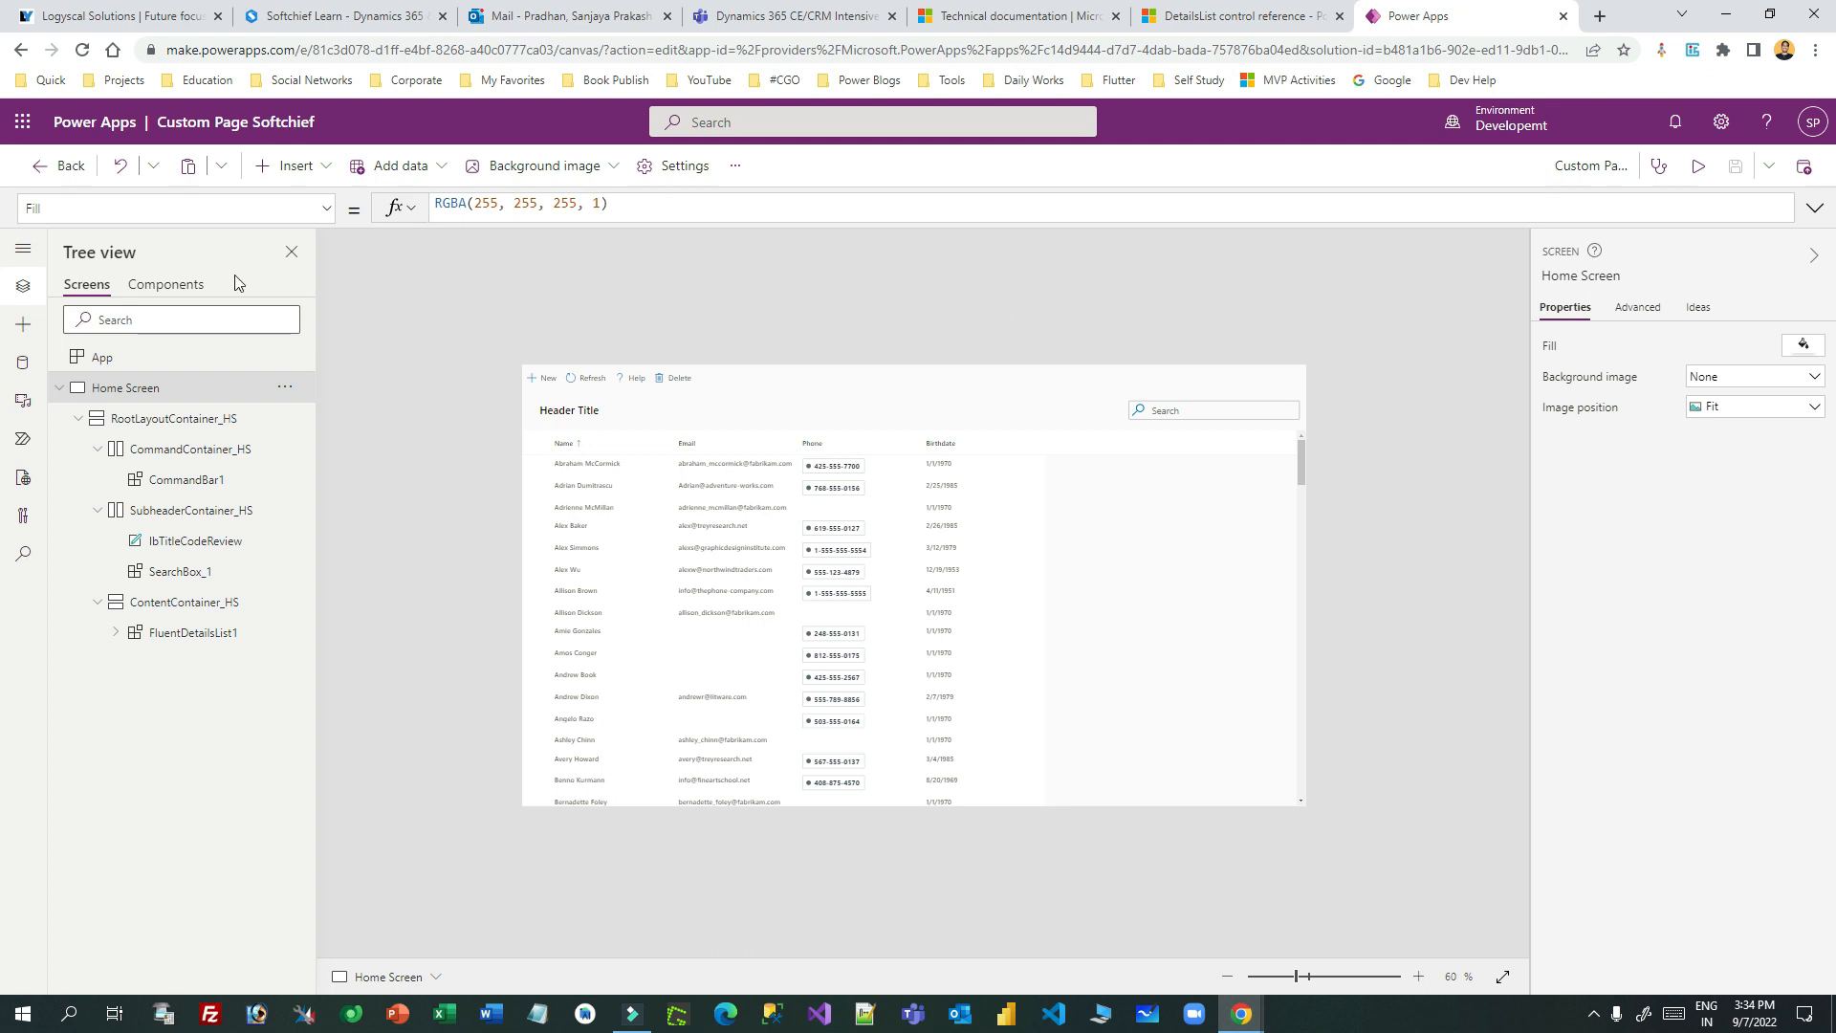
click(62, 168)
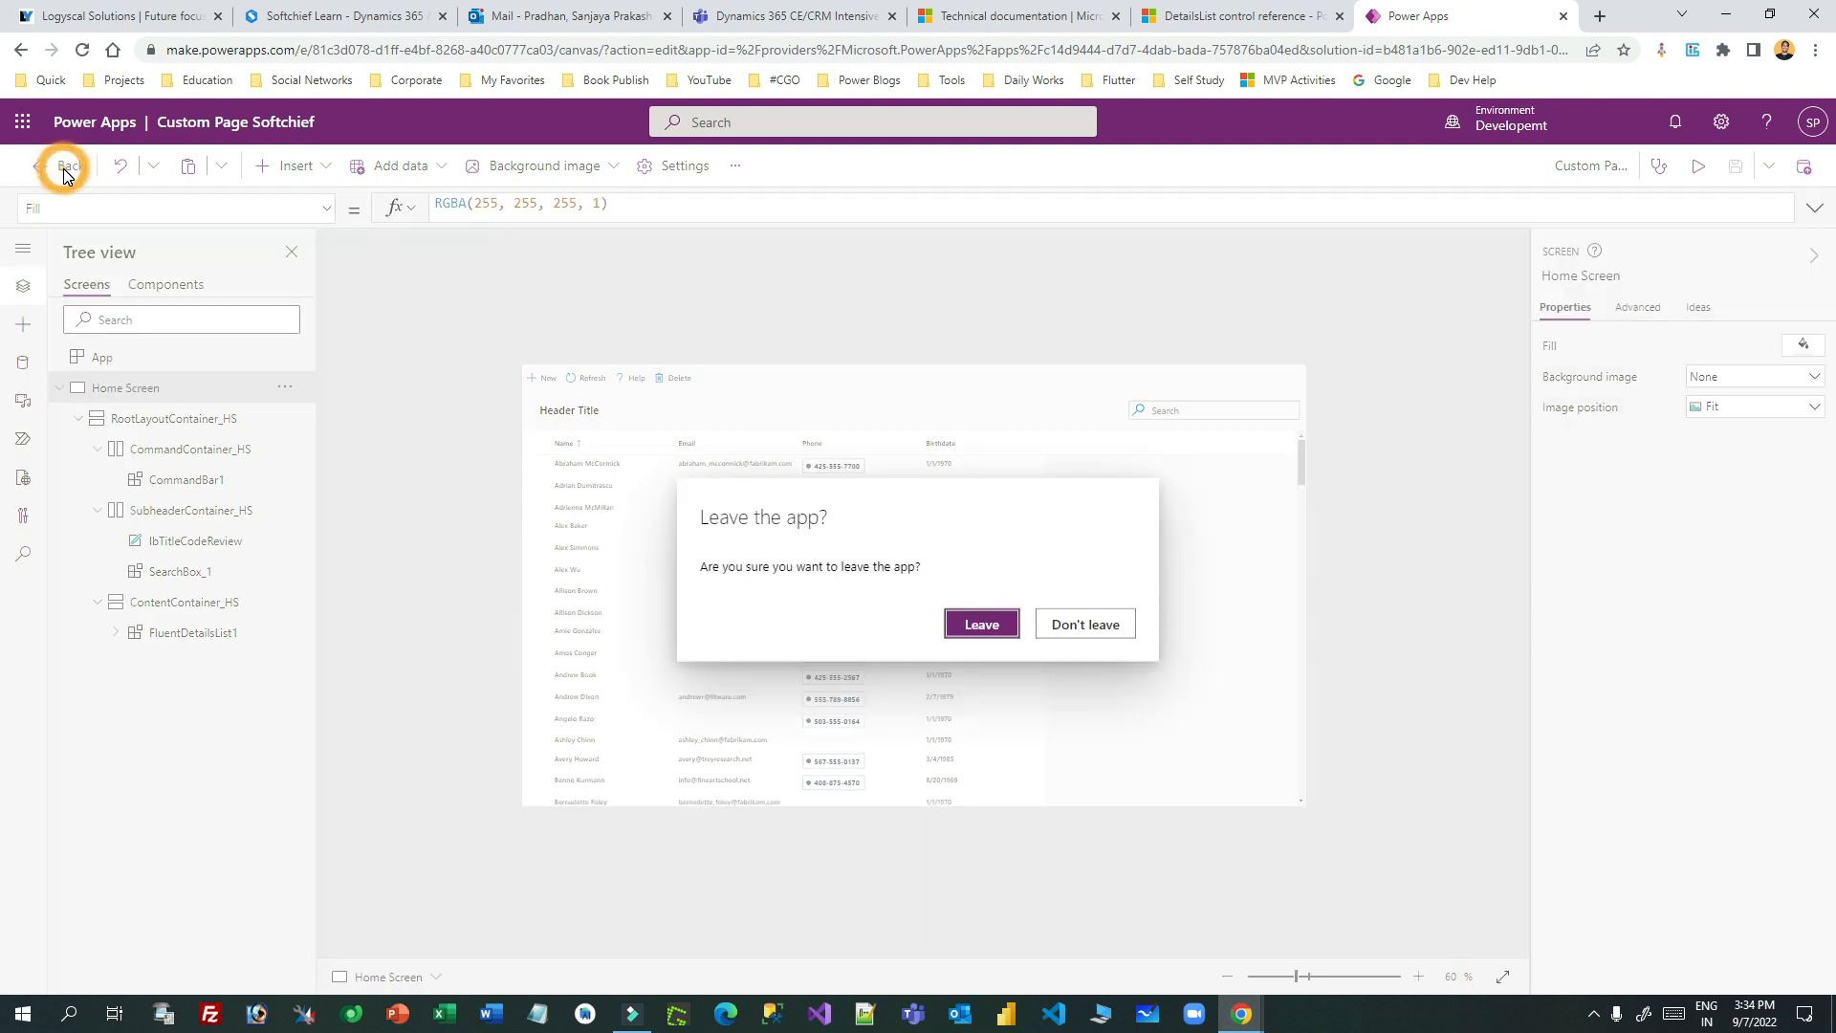
- Return to the solution and add Sales Hub via Add existing > App > Model-driven app
click(994, 626)
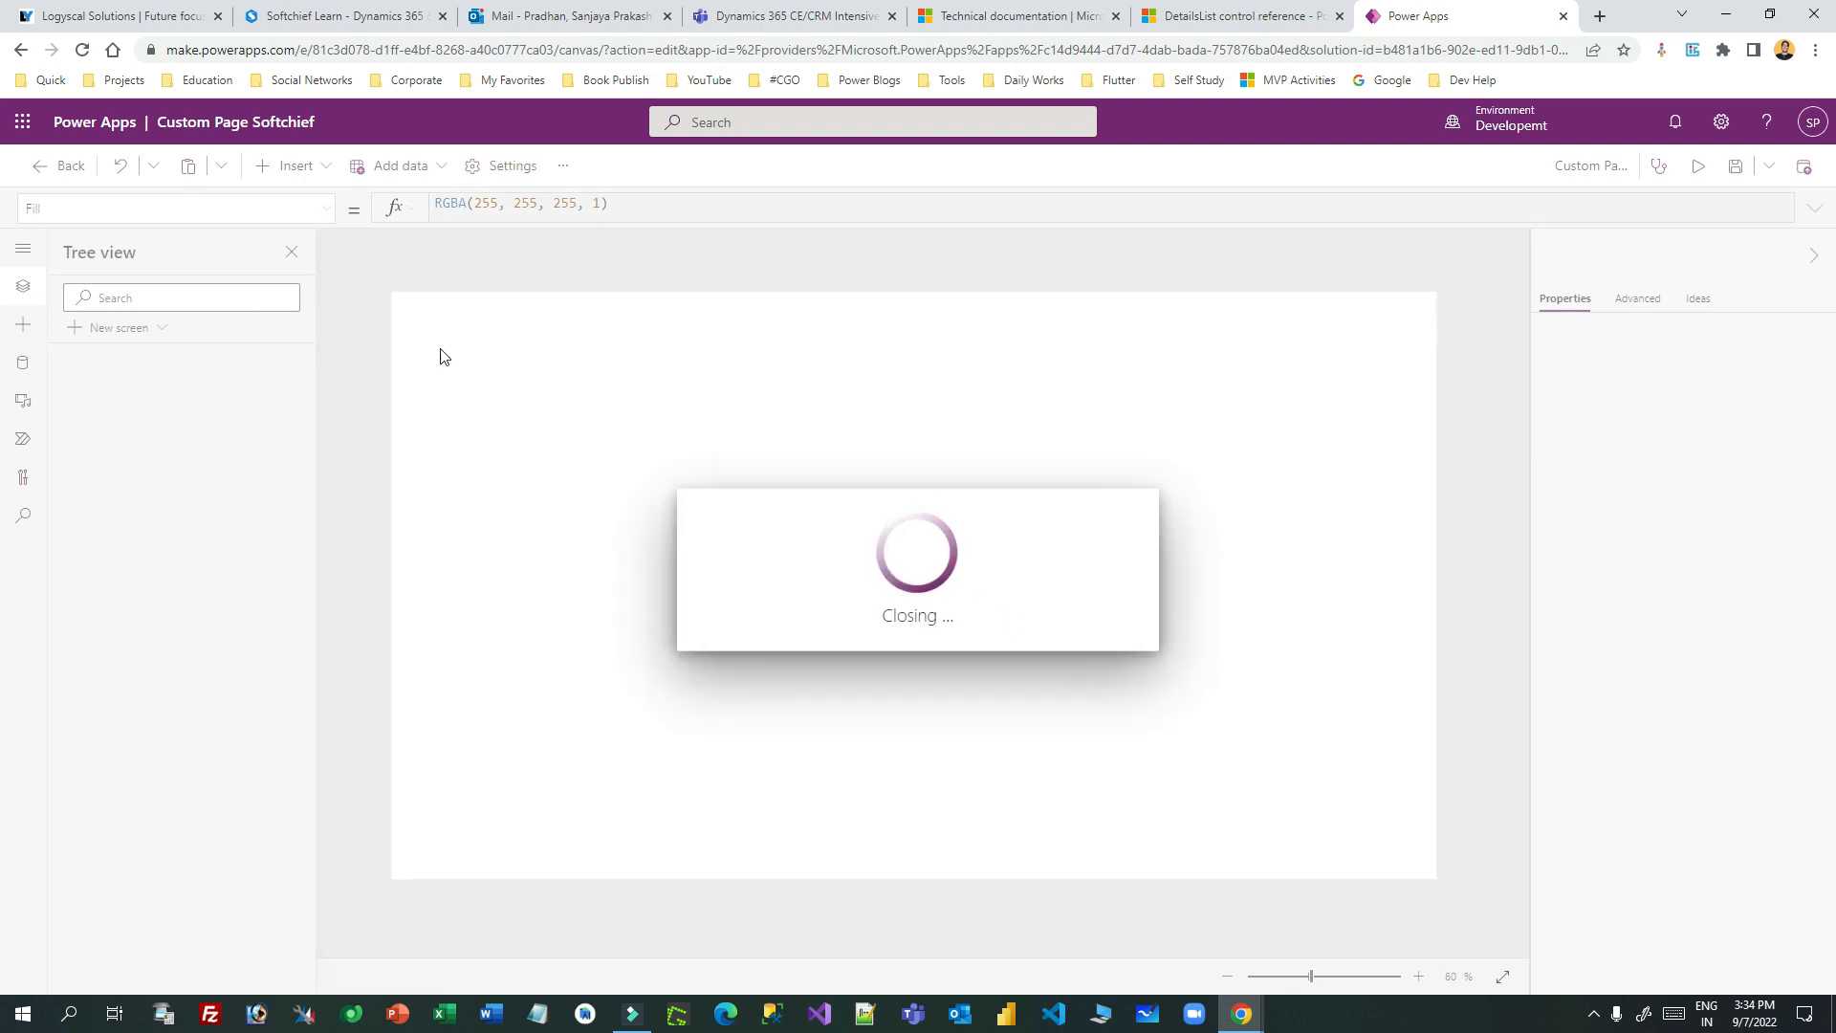
click(55, 167)
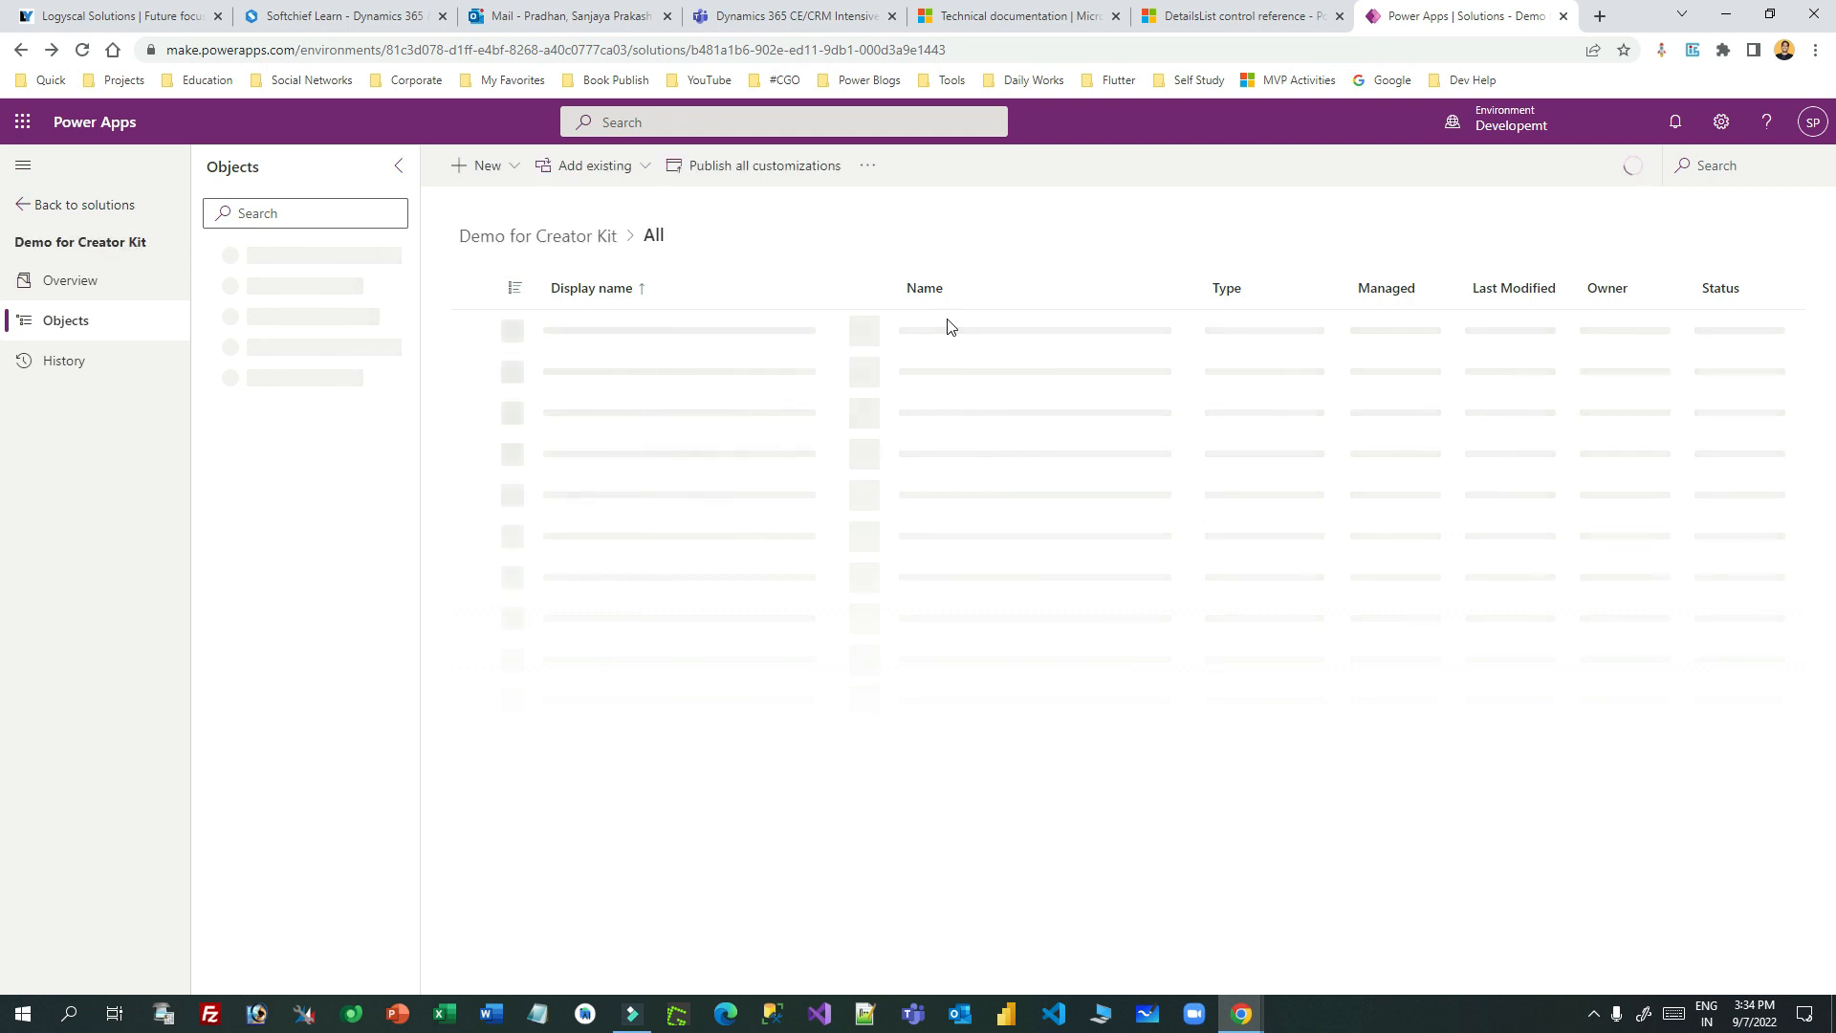
click(611, 178)
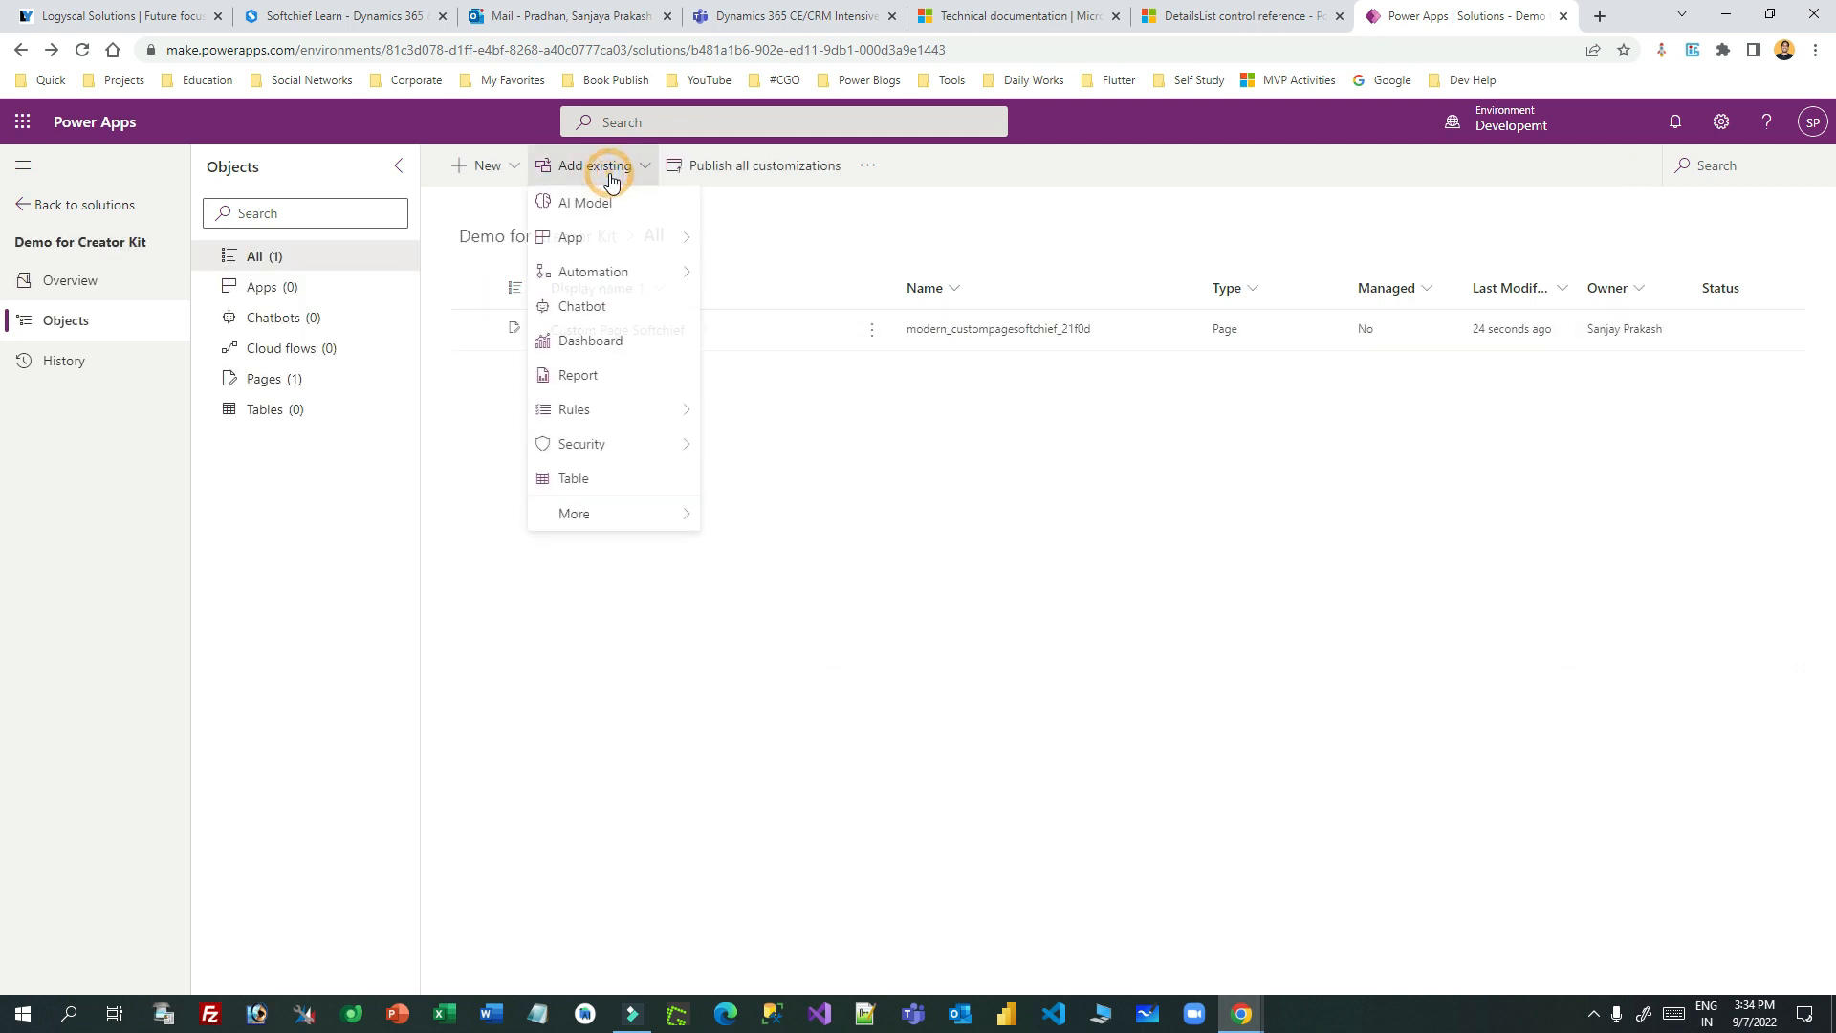
mouse_move(689, 241)
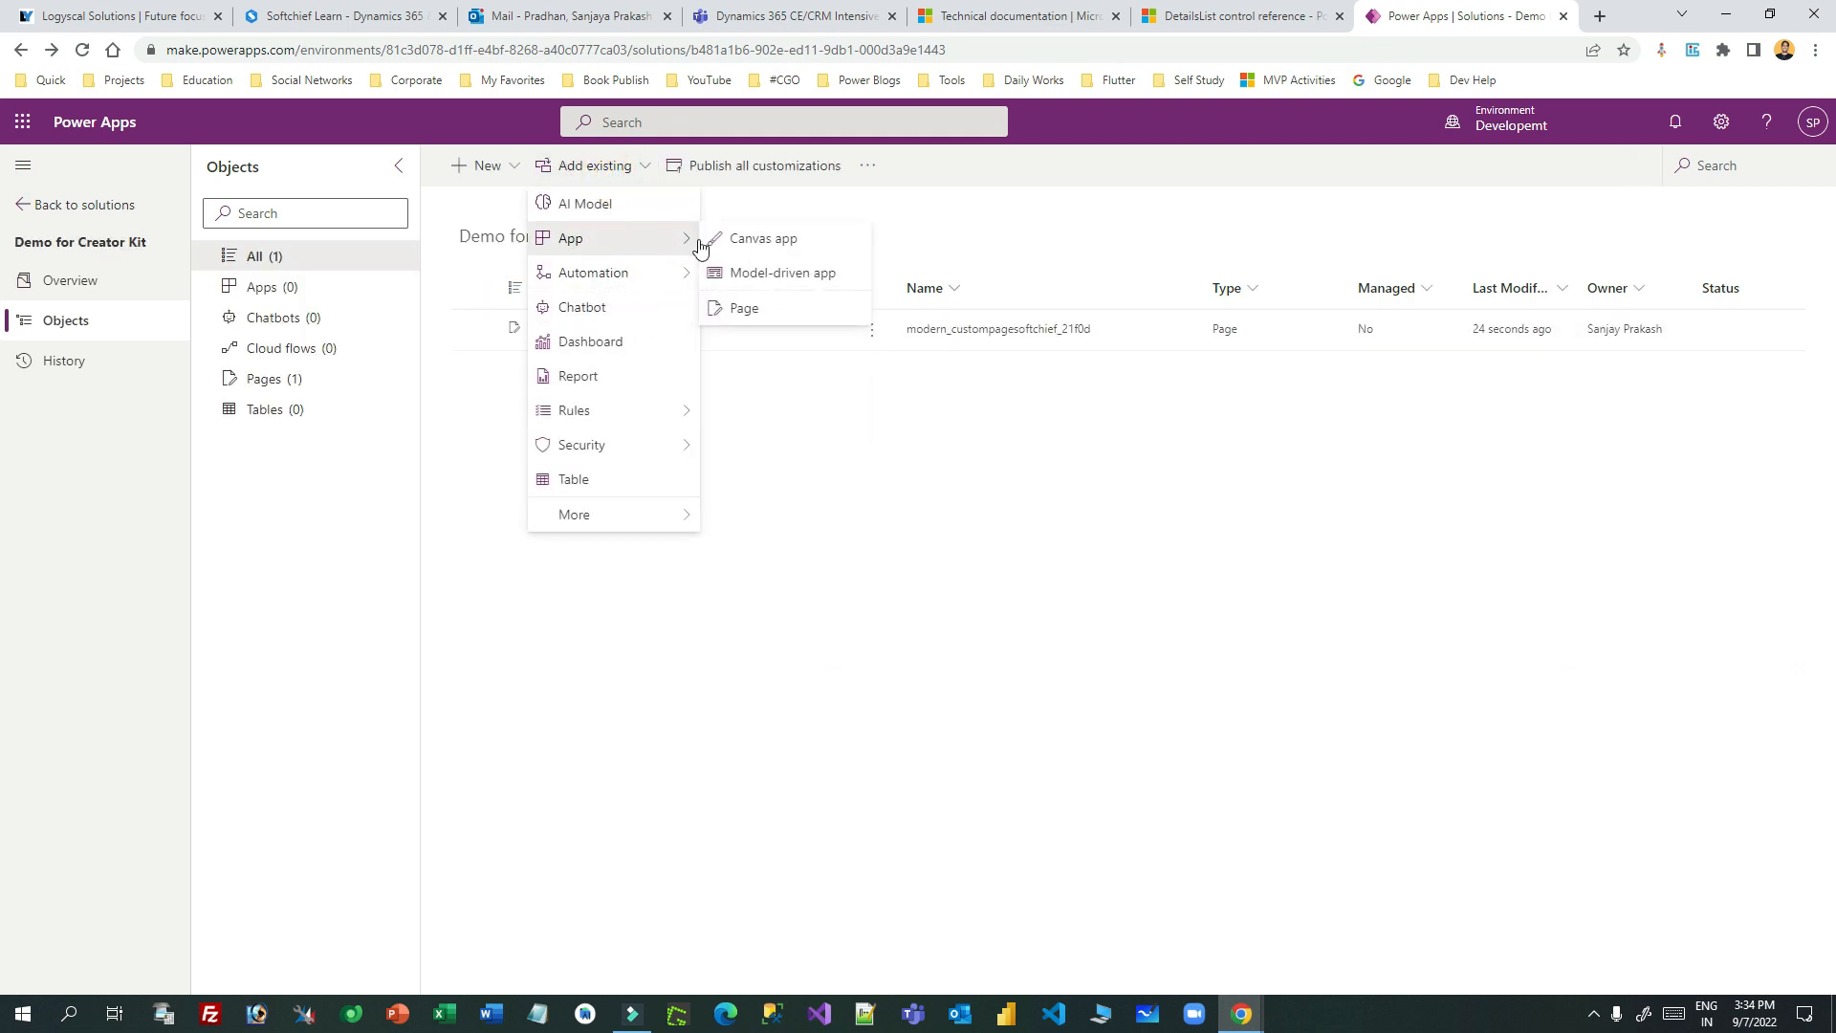
click(820, 287)
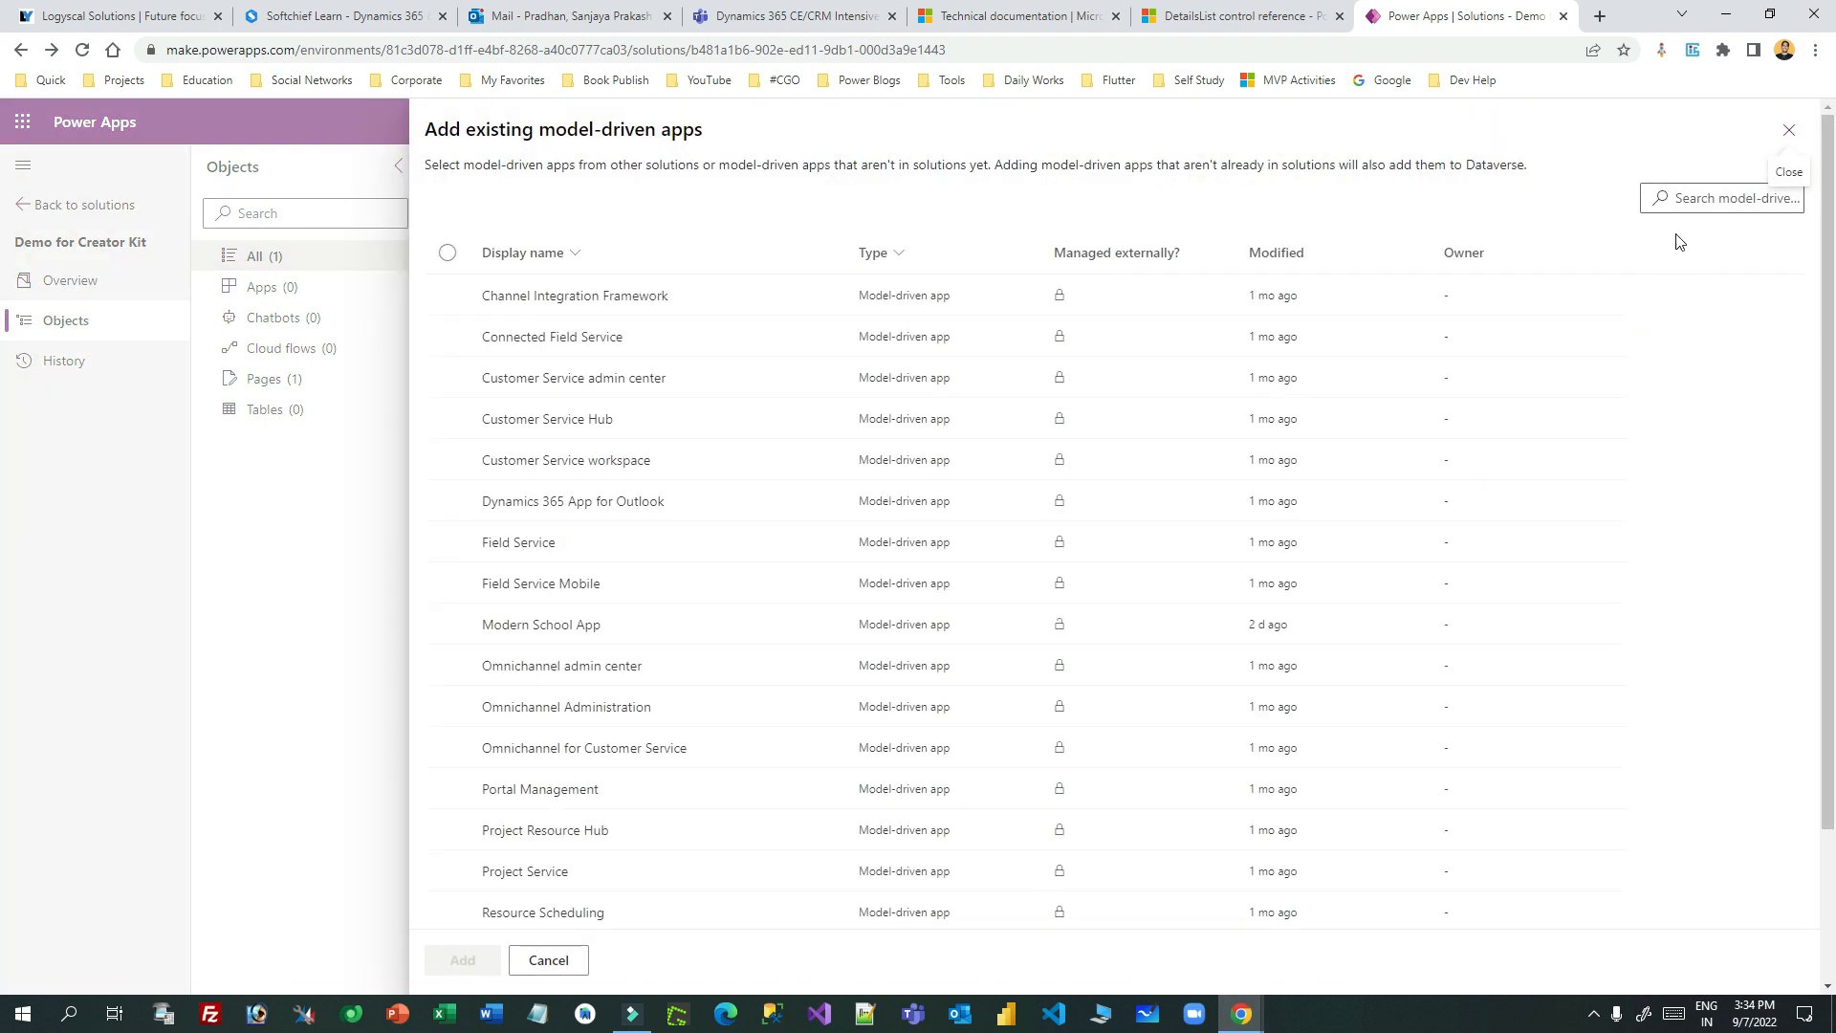
click(1664, 197)
text(sales)
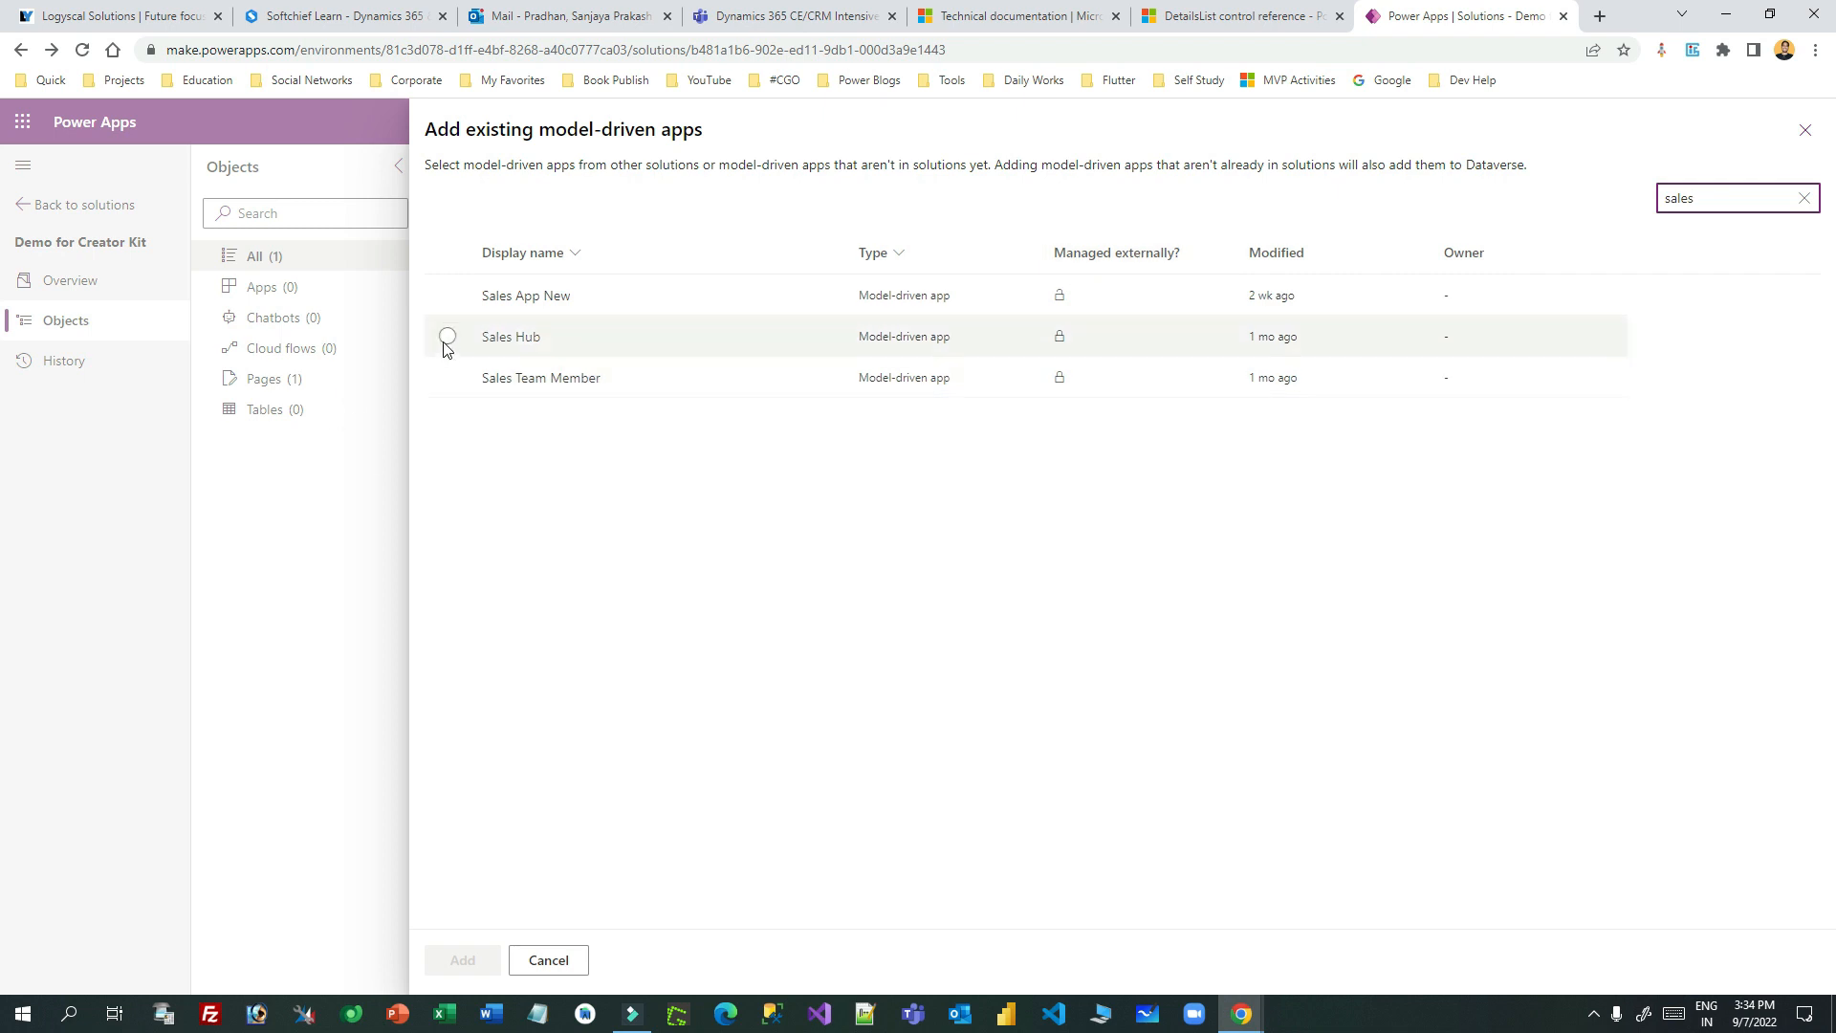
click(446, 338)
click(463, 961)
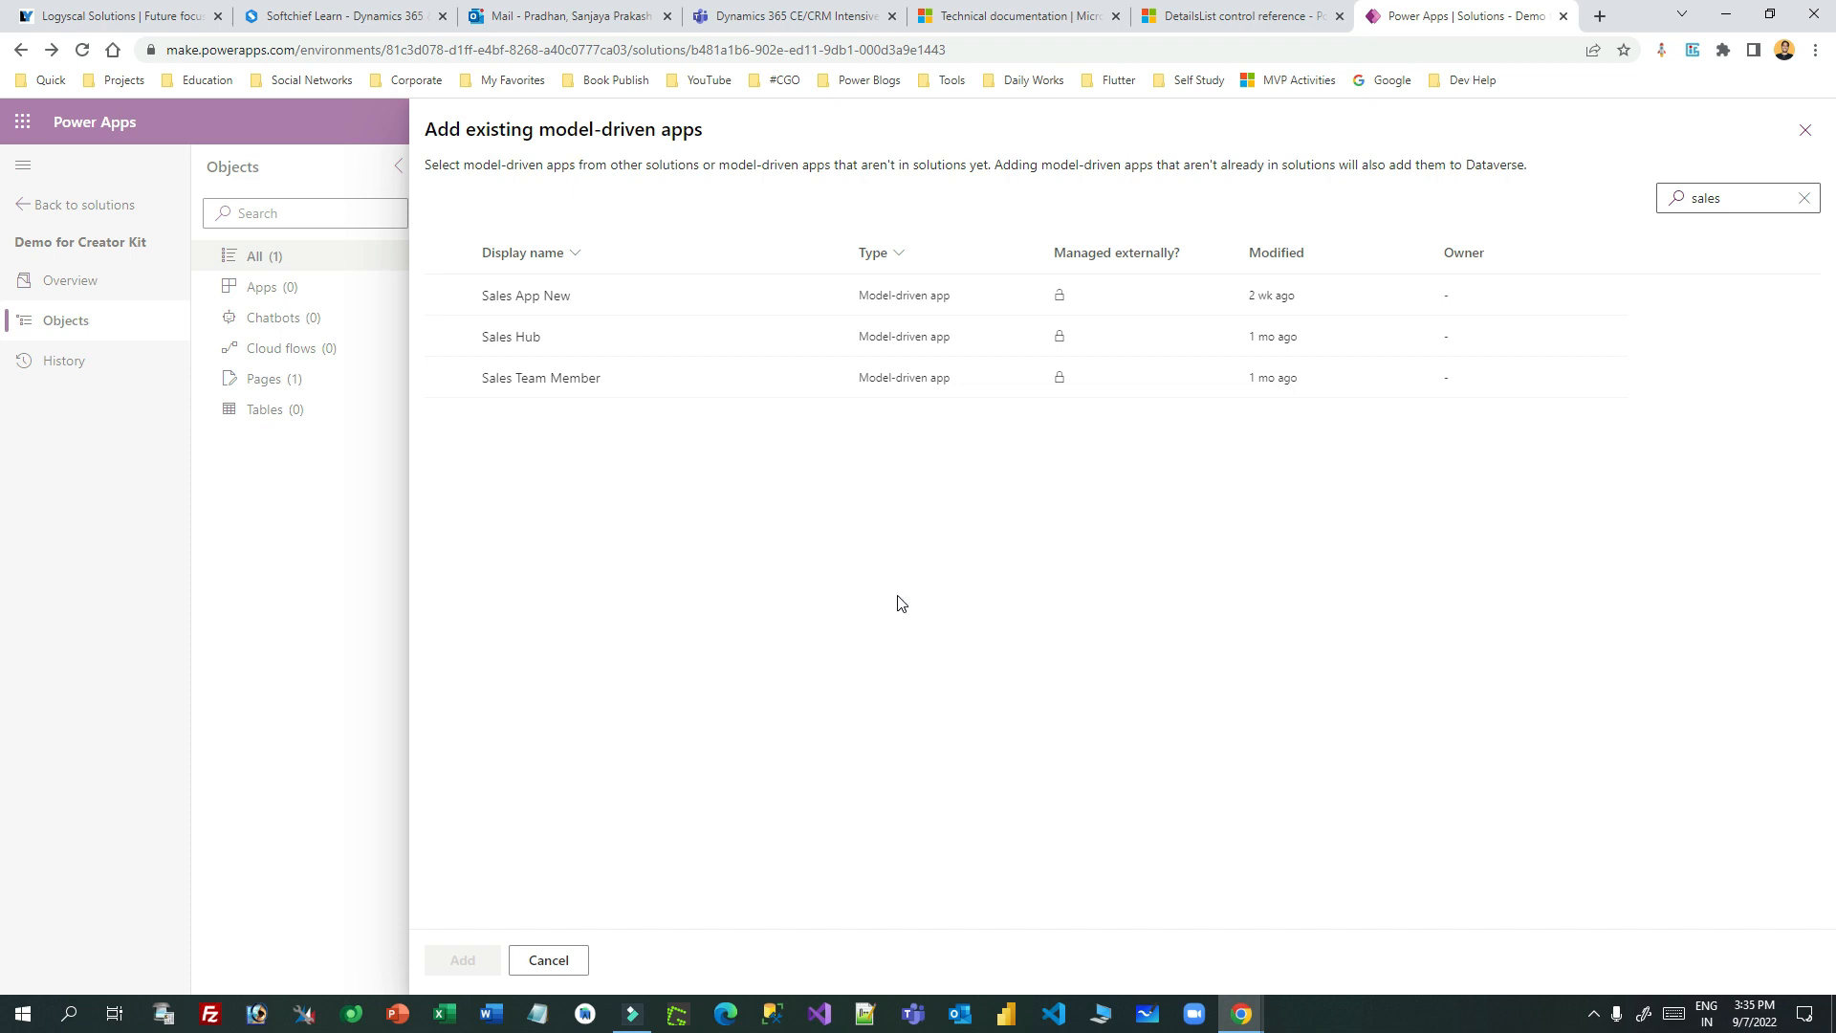
click(447, 335)
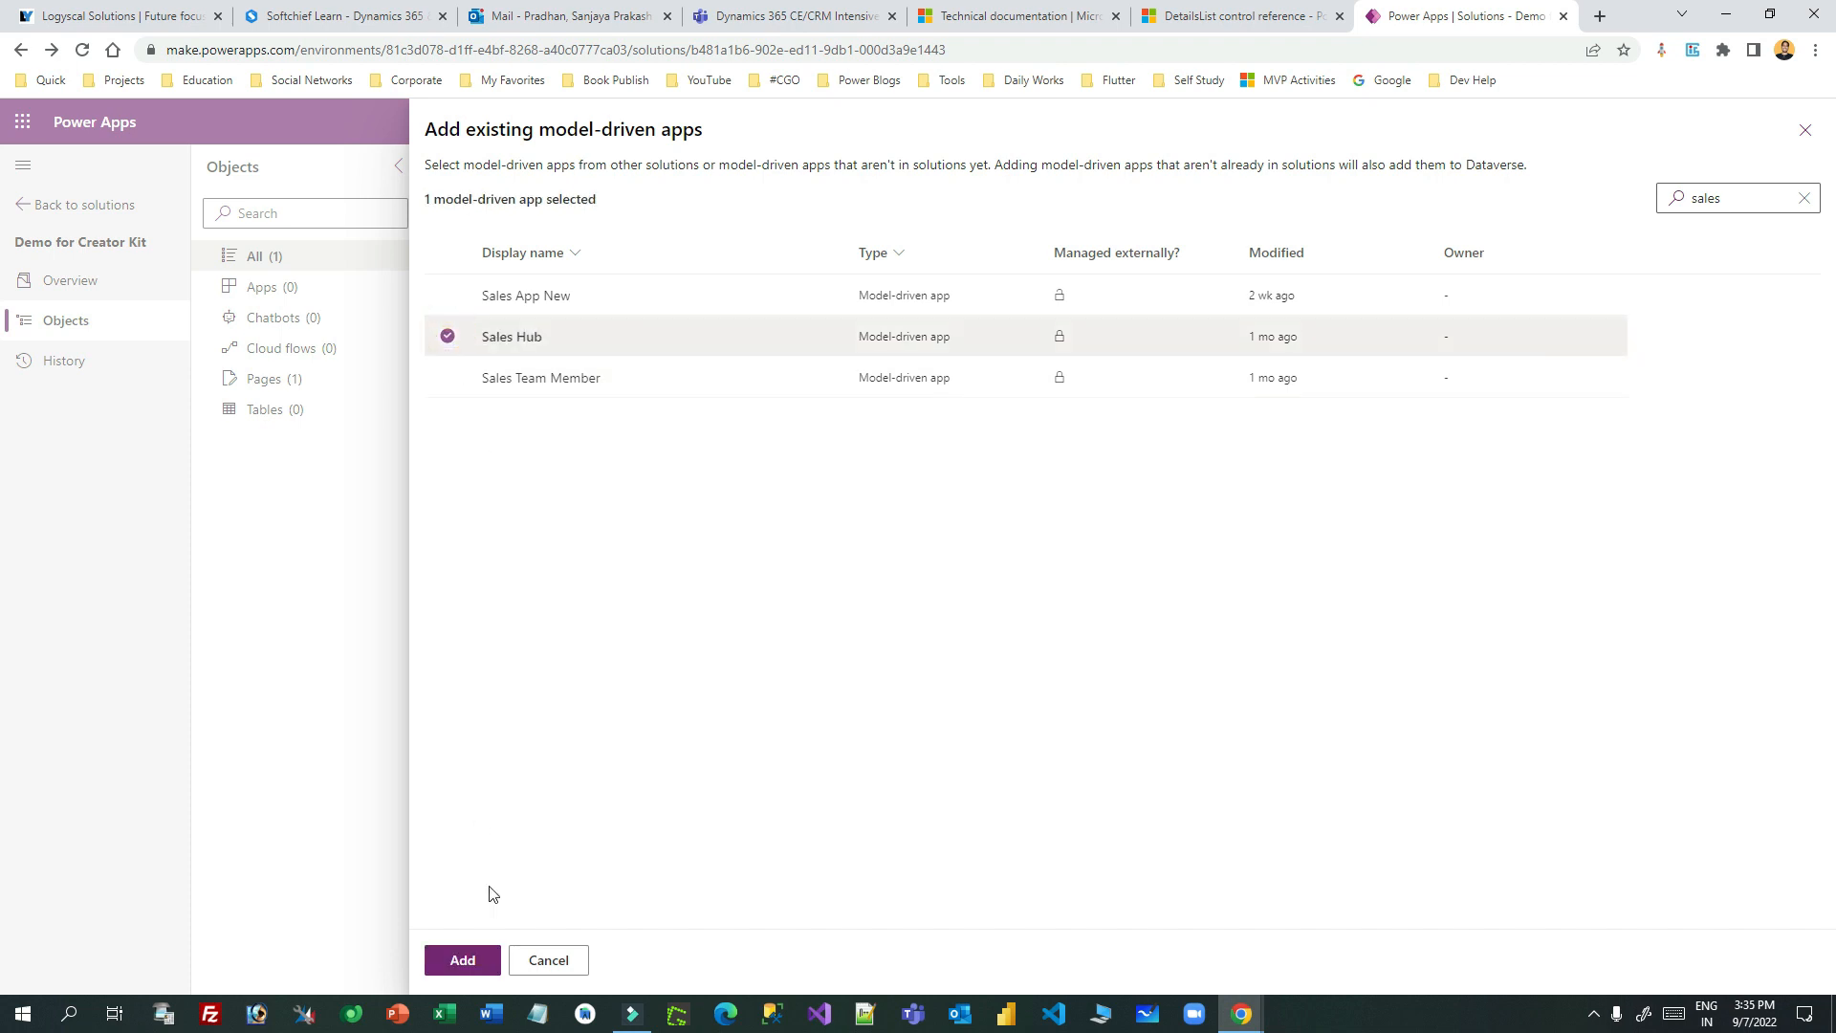
click(478, 962)
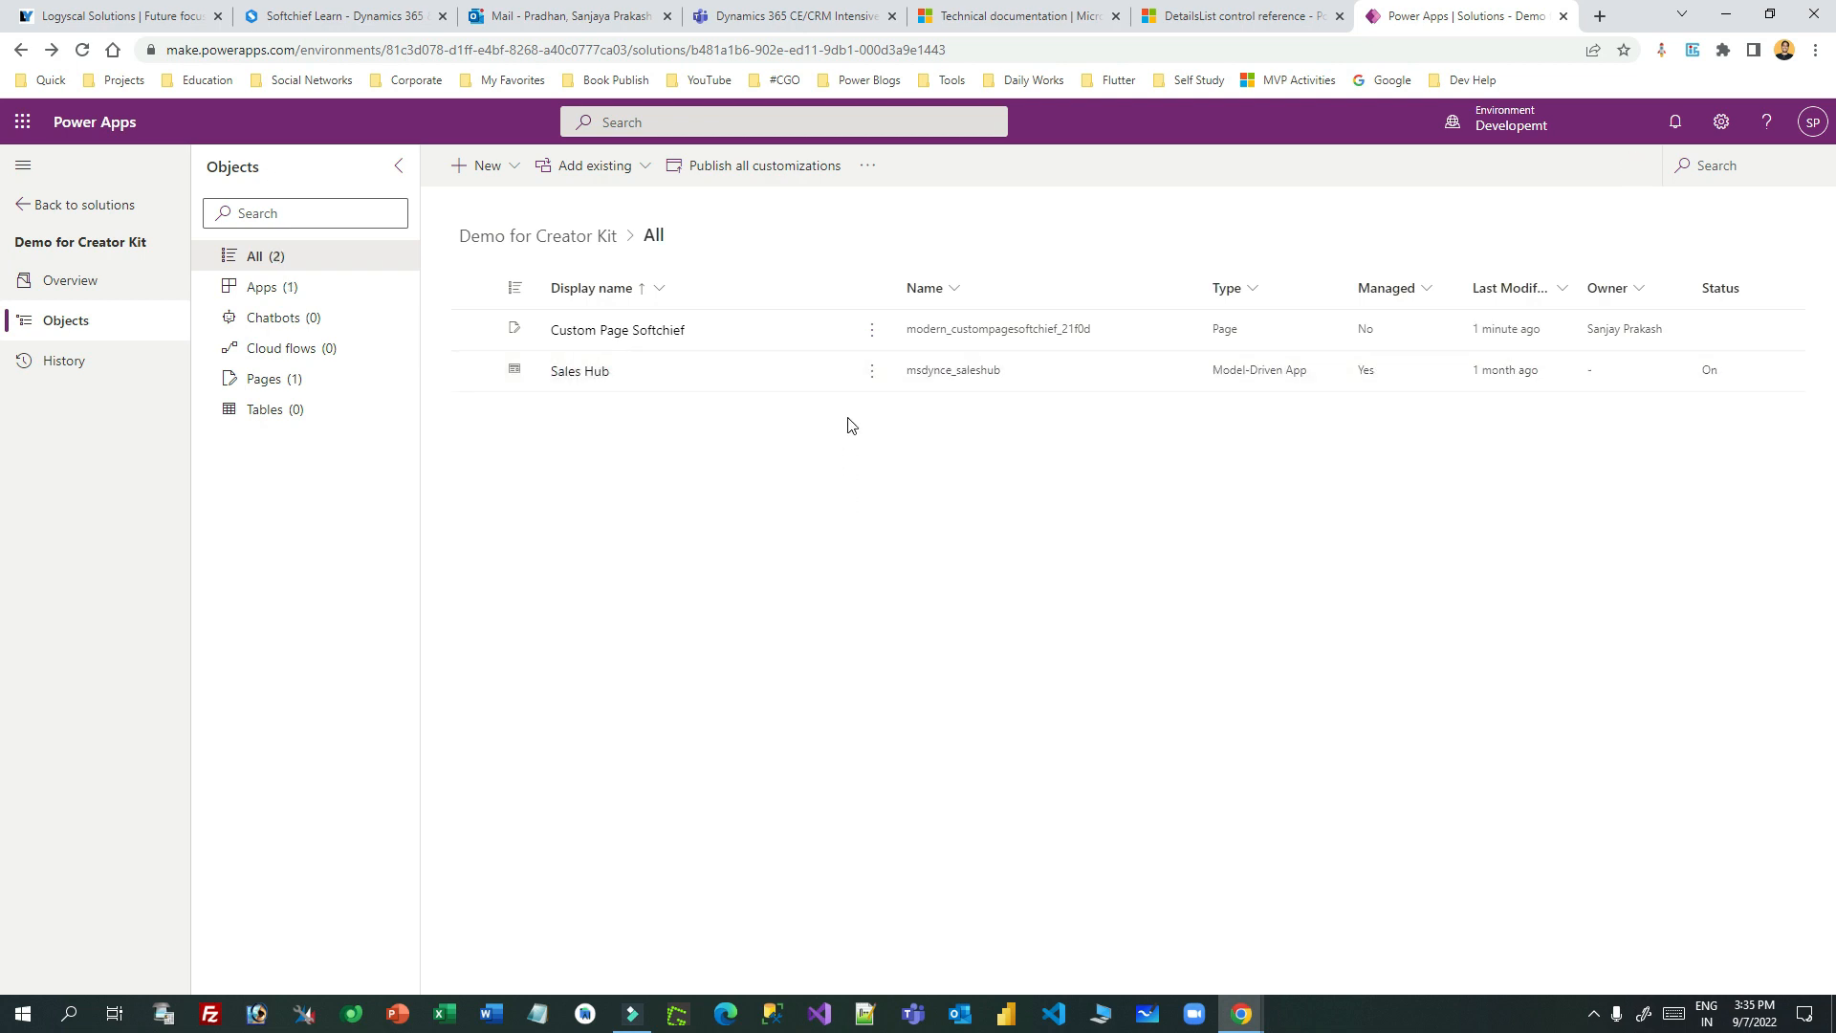
- Open Sales Hub for editing in a new browser tab
click(870, 329)
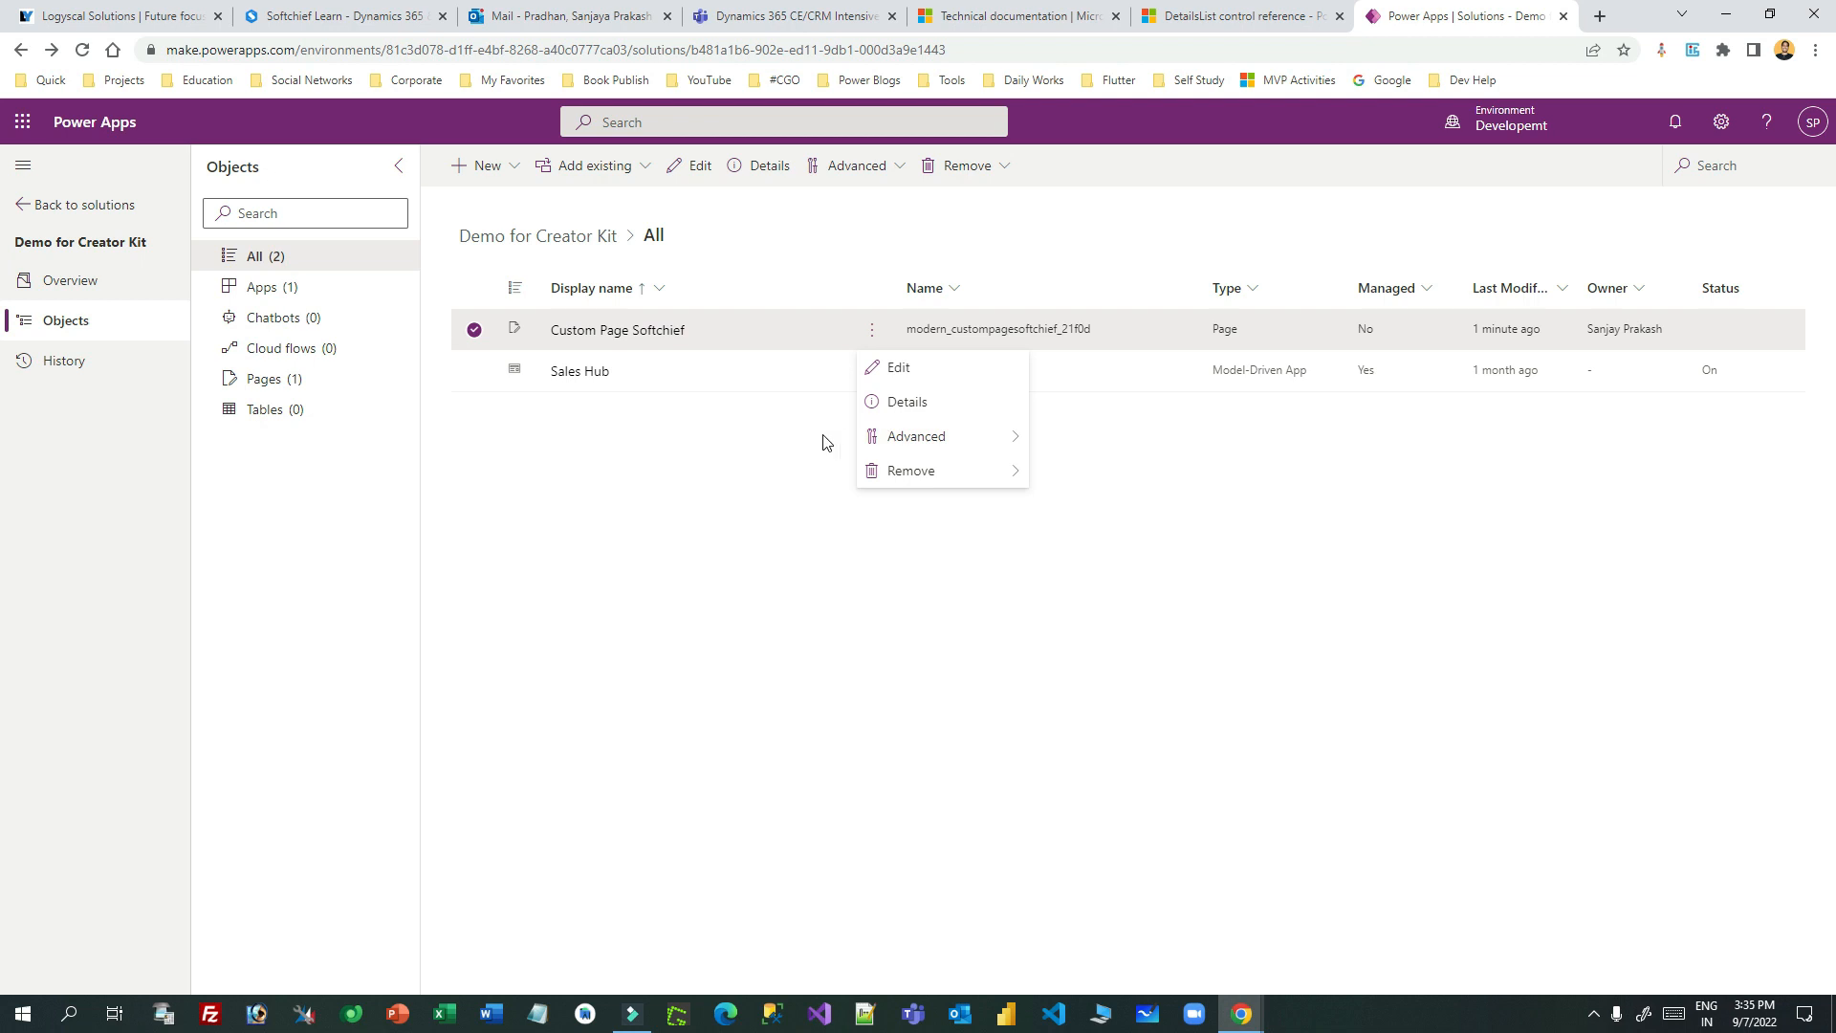
click(871, 370)
mouse_move(1023, 421)
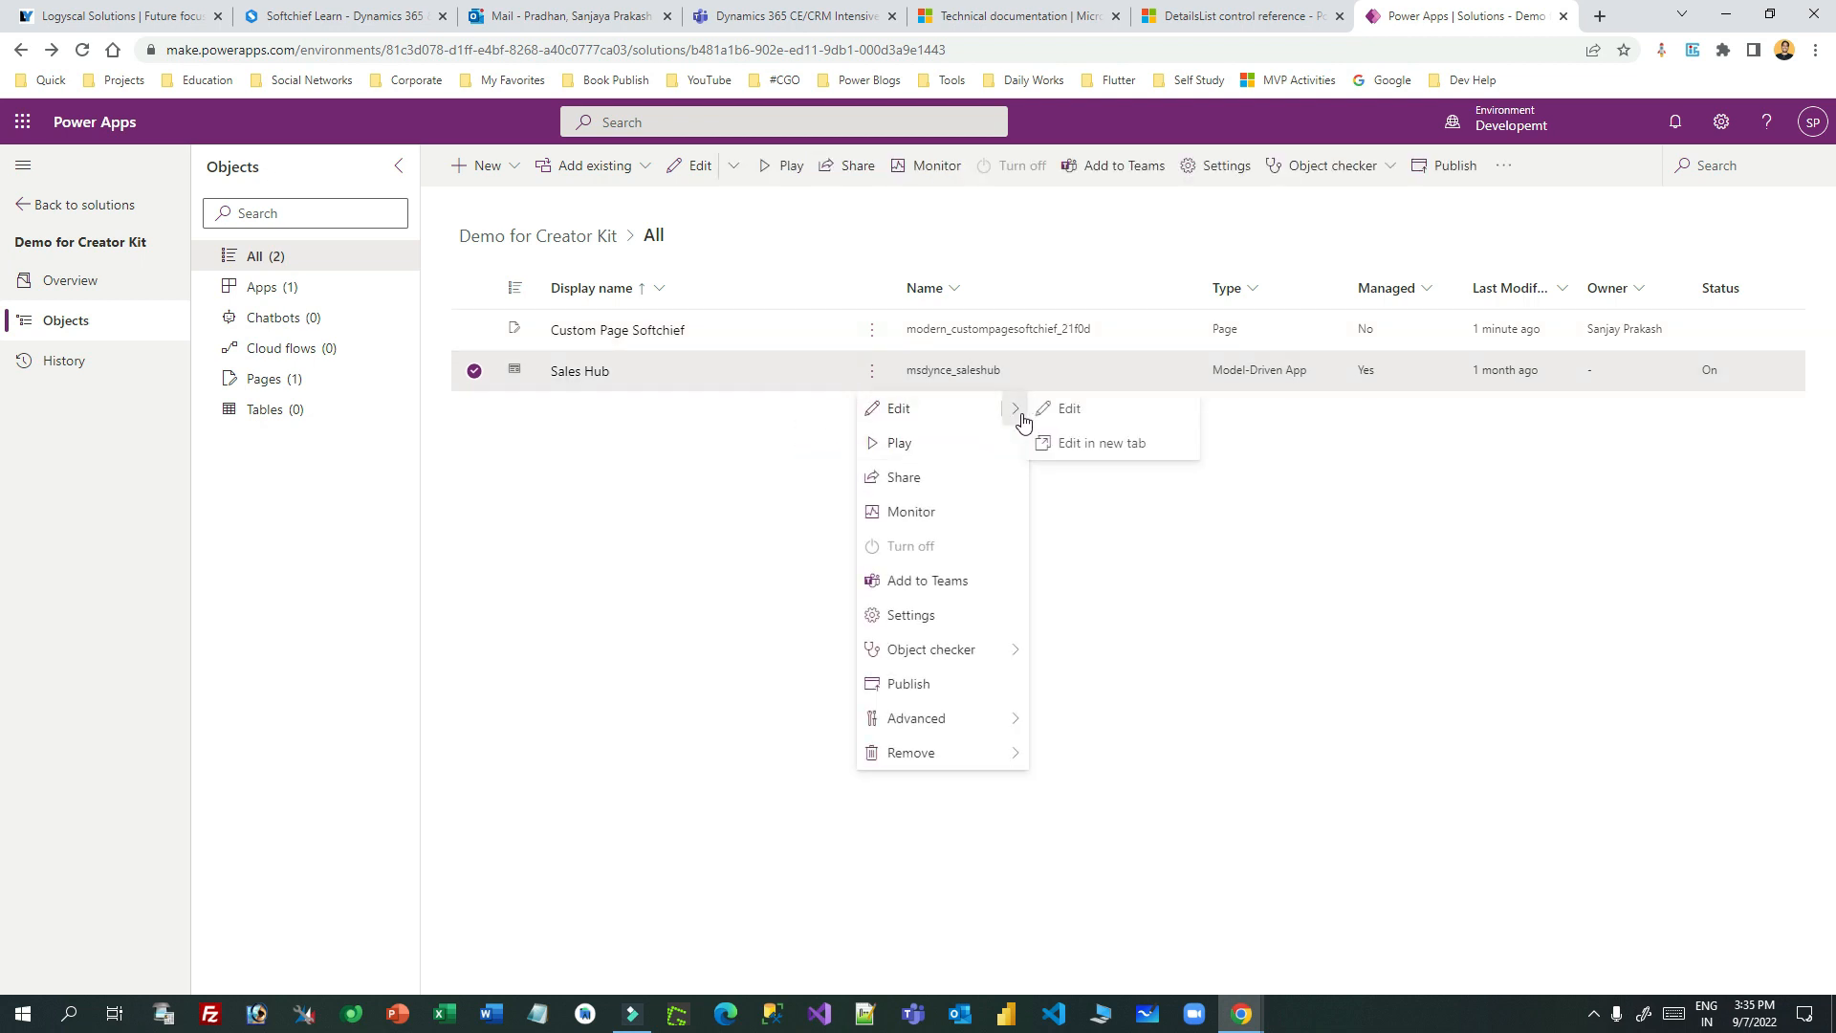
click(1091, 444)
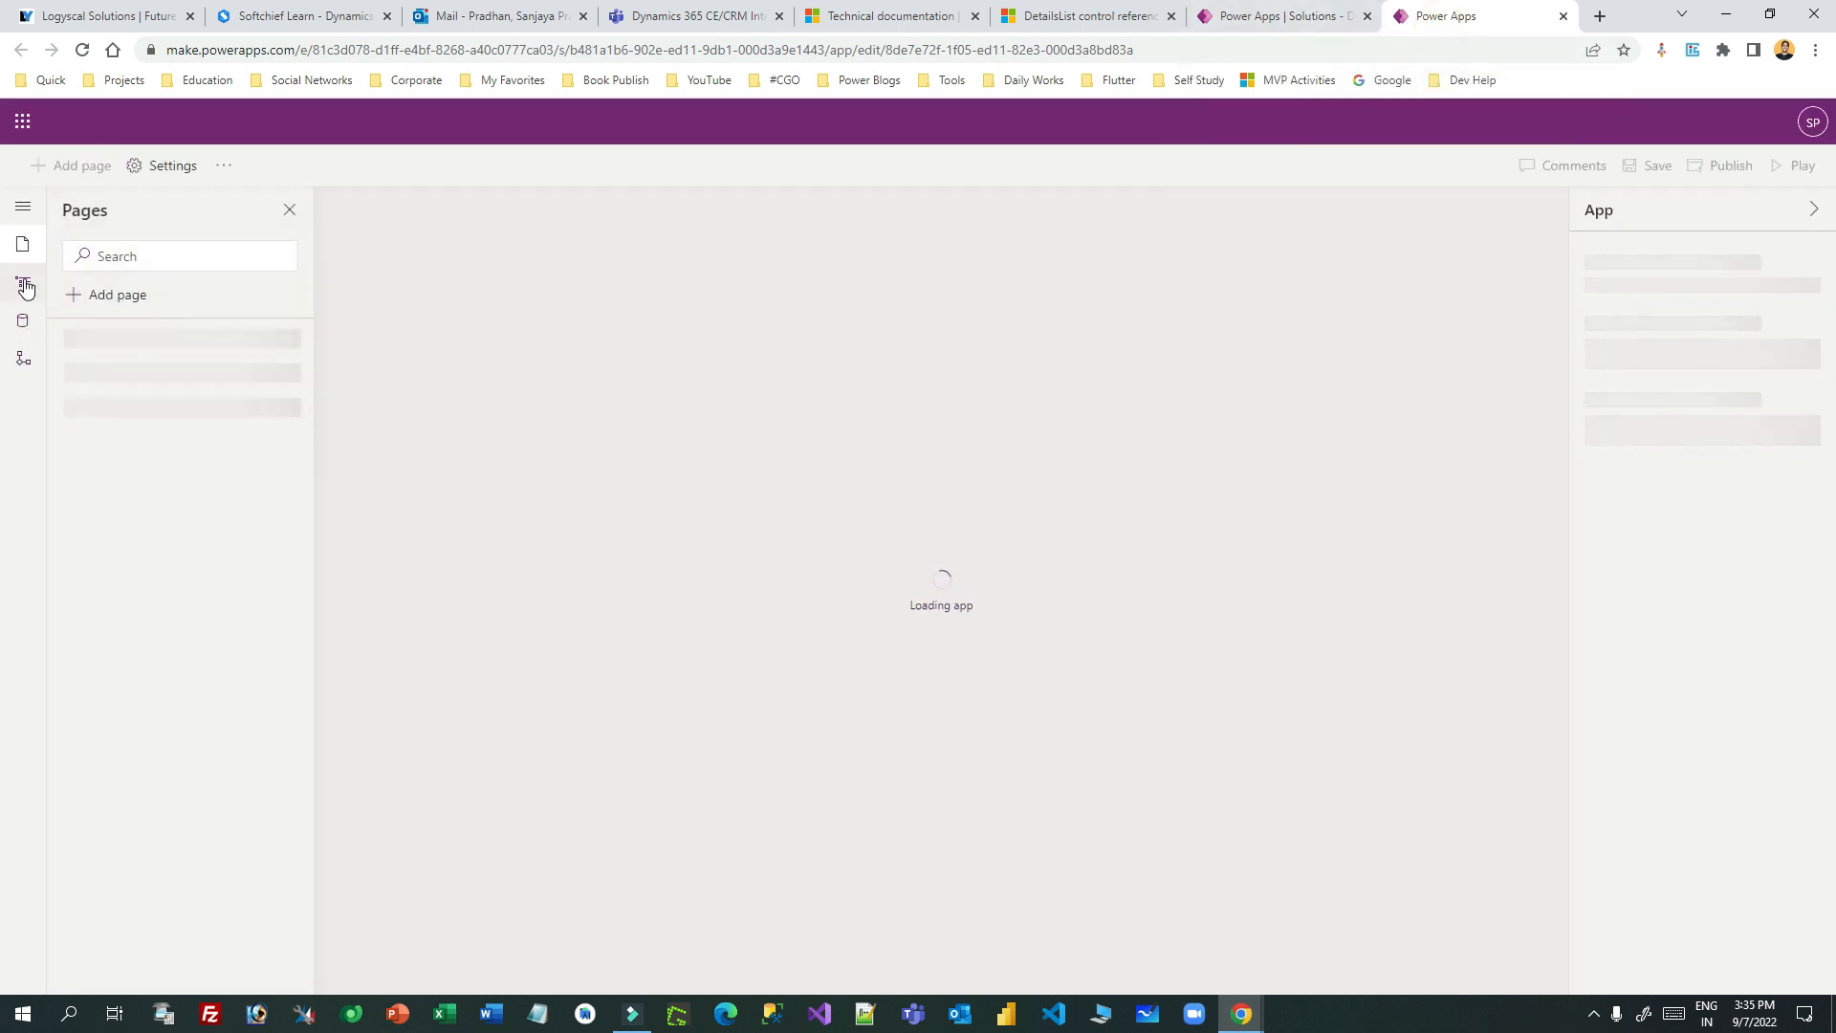
- Add Custom Page Softchief to Sales Hub as an existing custom page
click(118, 296)
click(972, 435)
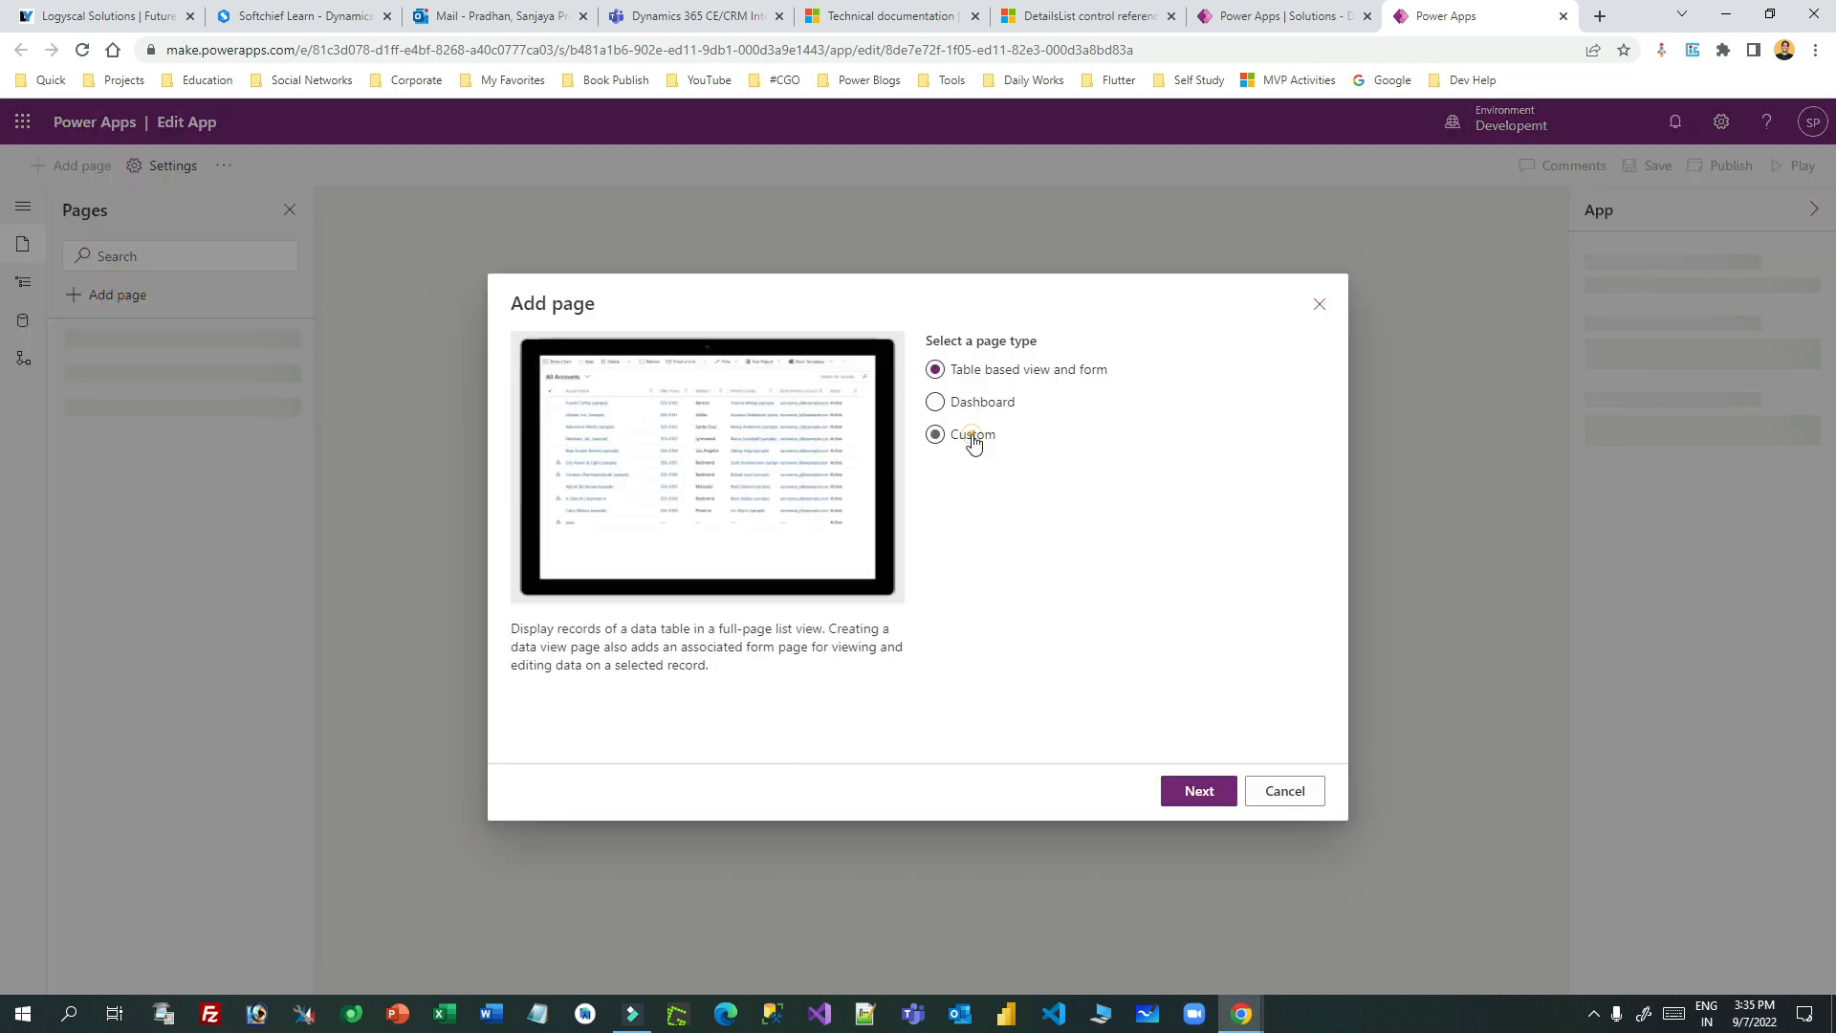
click(1207, 793)
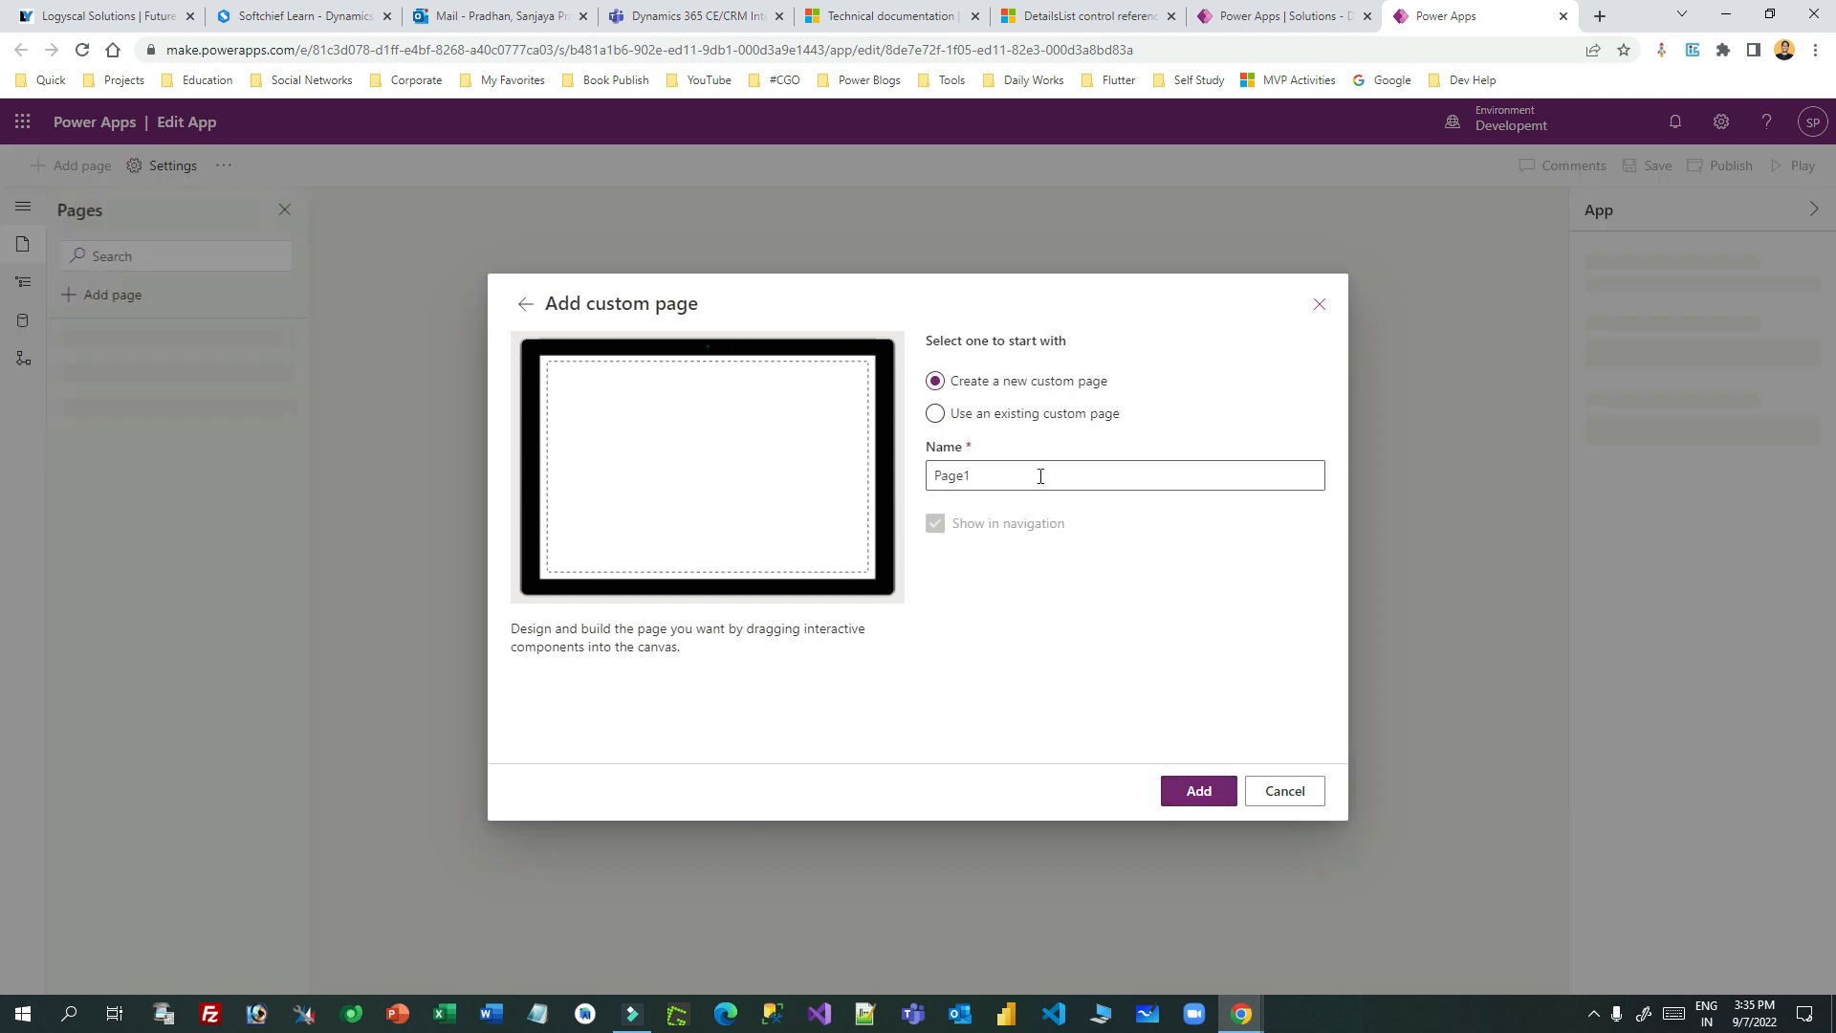
click(938, 417)
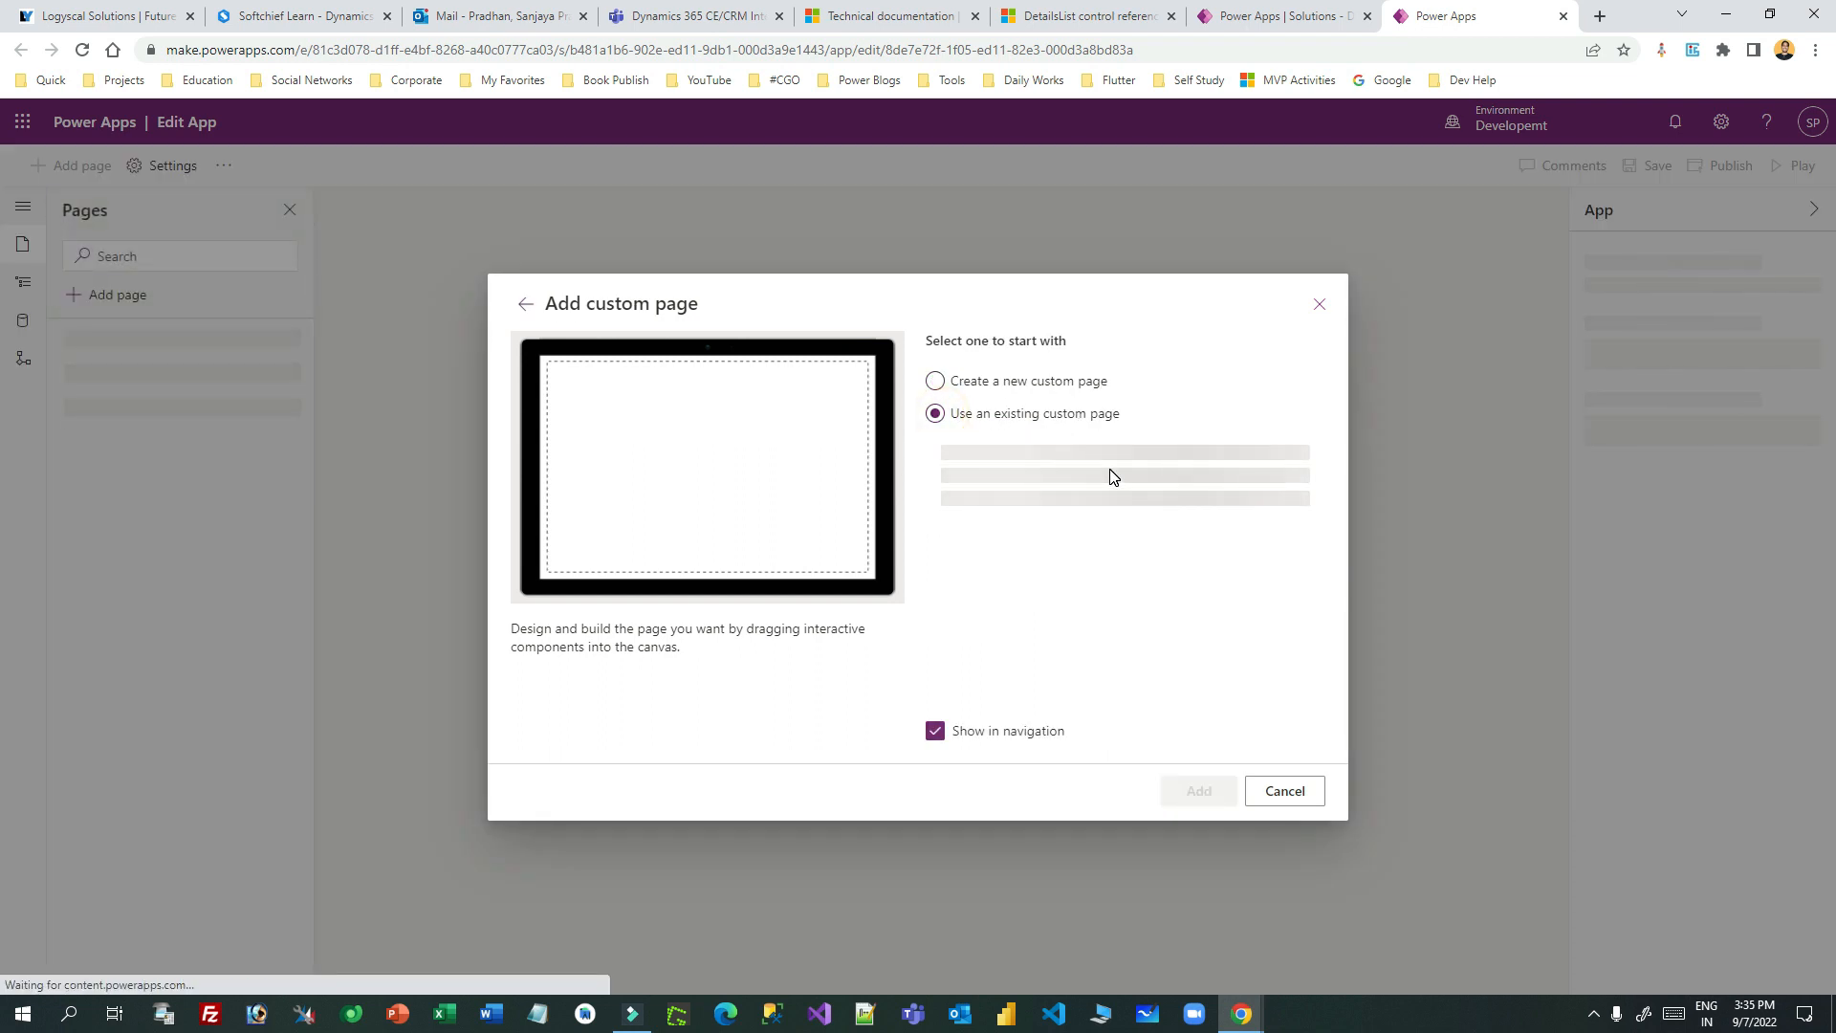
click(956, 458)
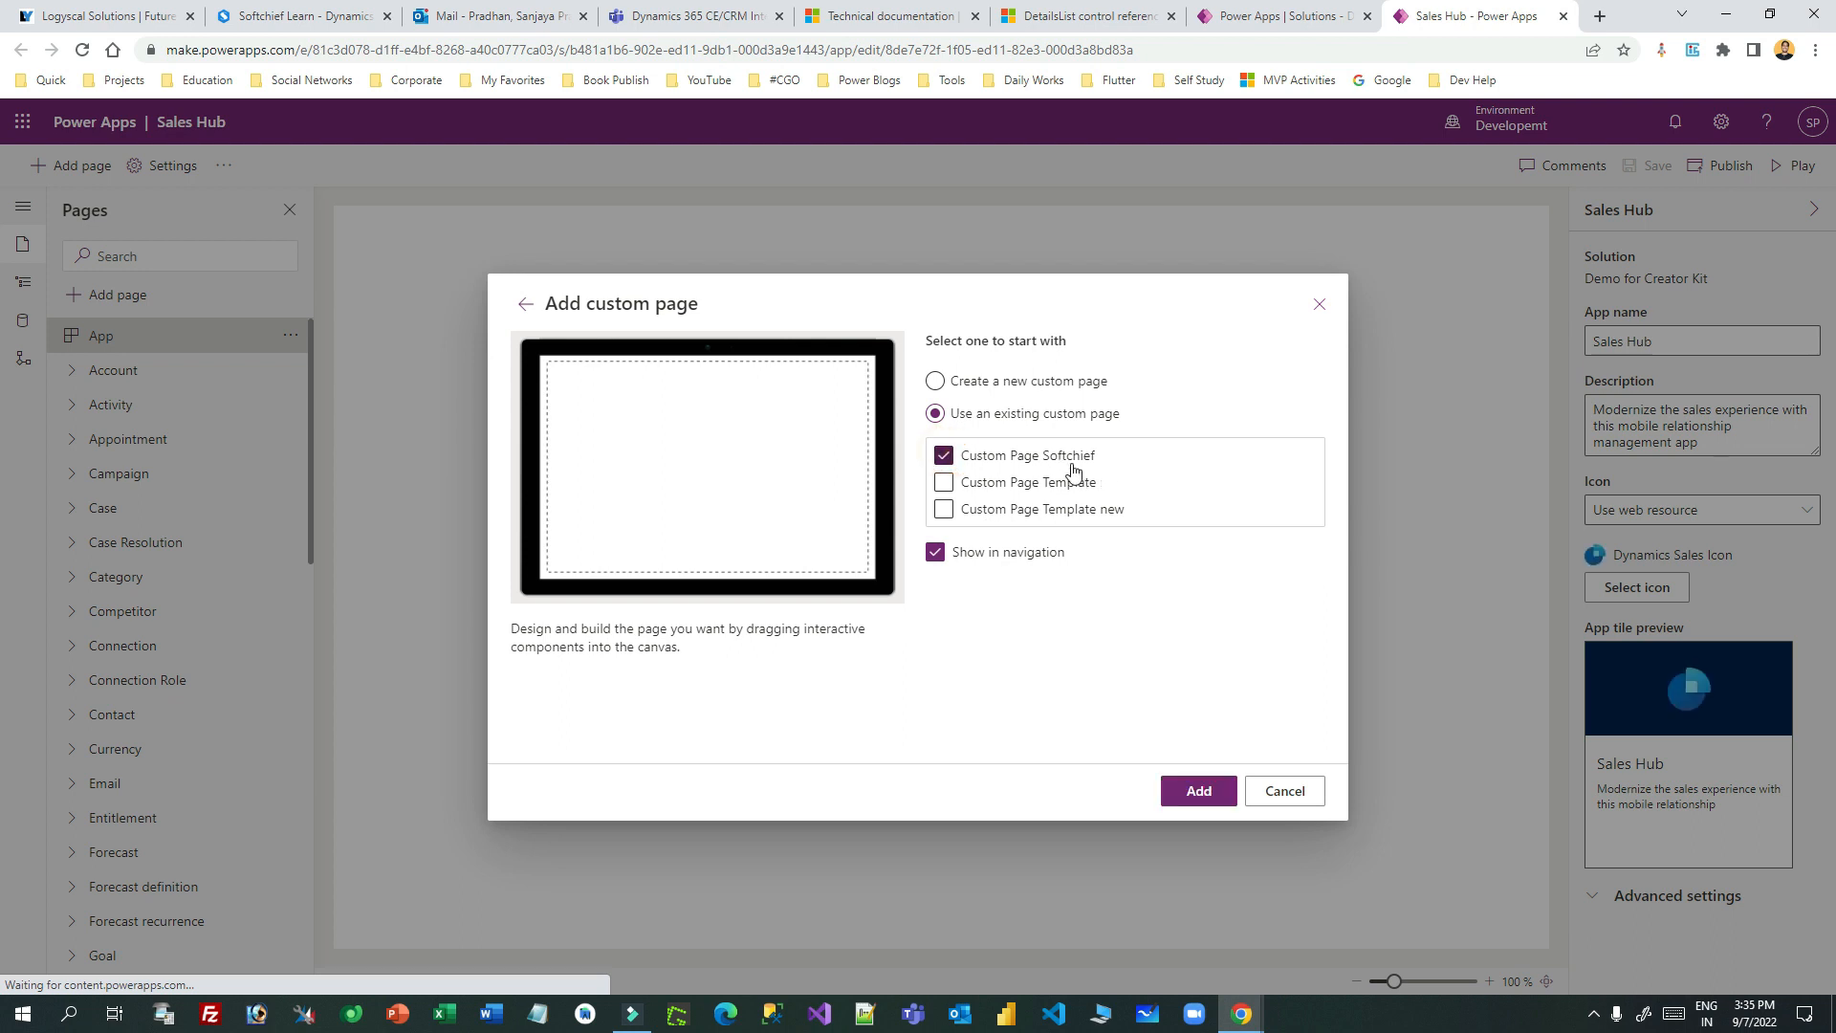
click(1199, 792)
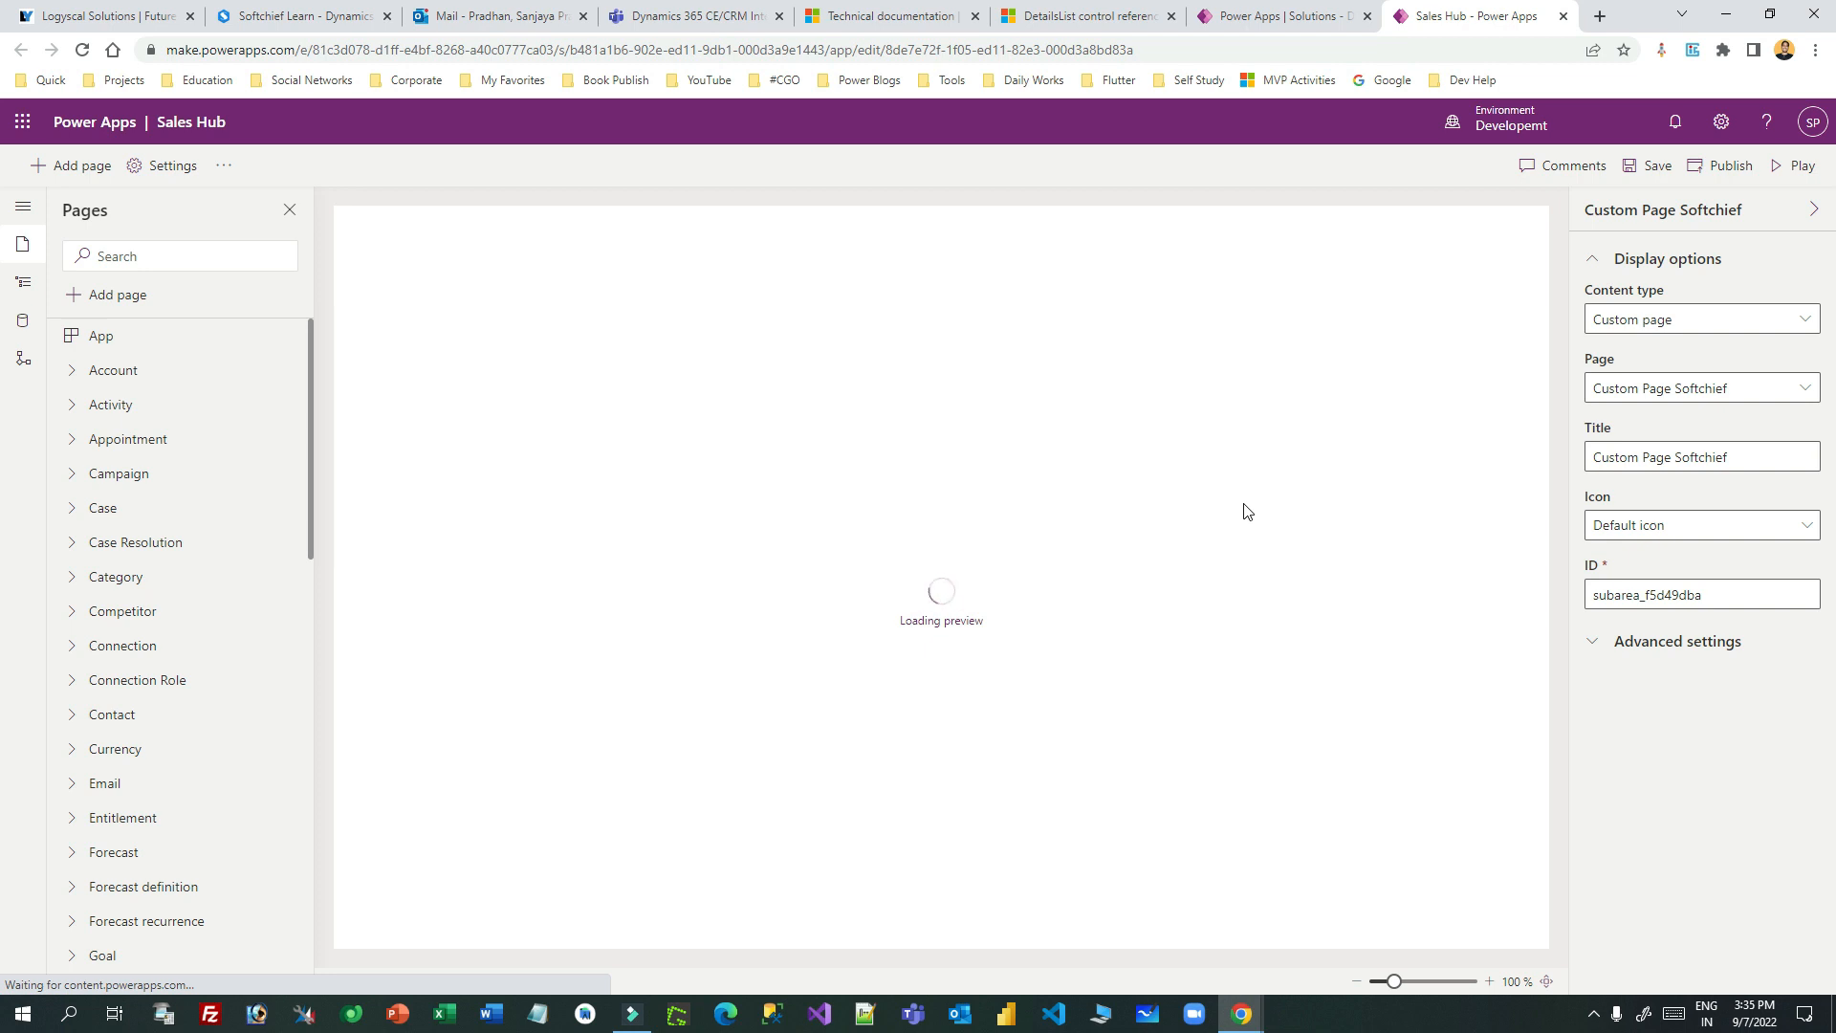
- Retitle the custom page's navigation entry to 'Creator Kit Page' and publish Sales Hub
click(23, 282)
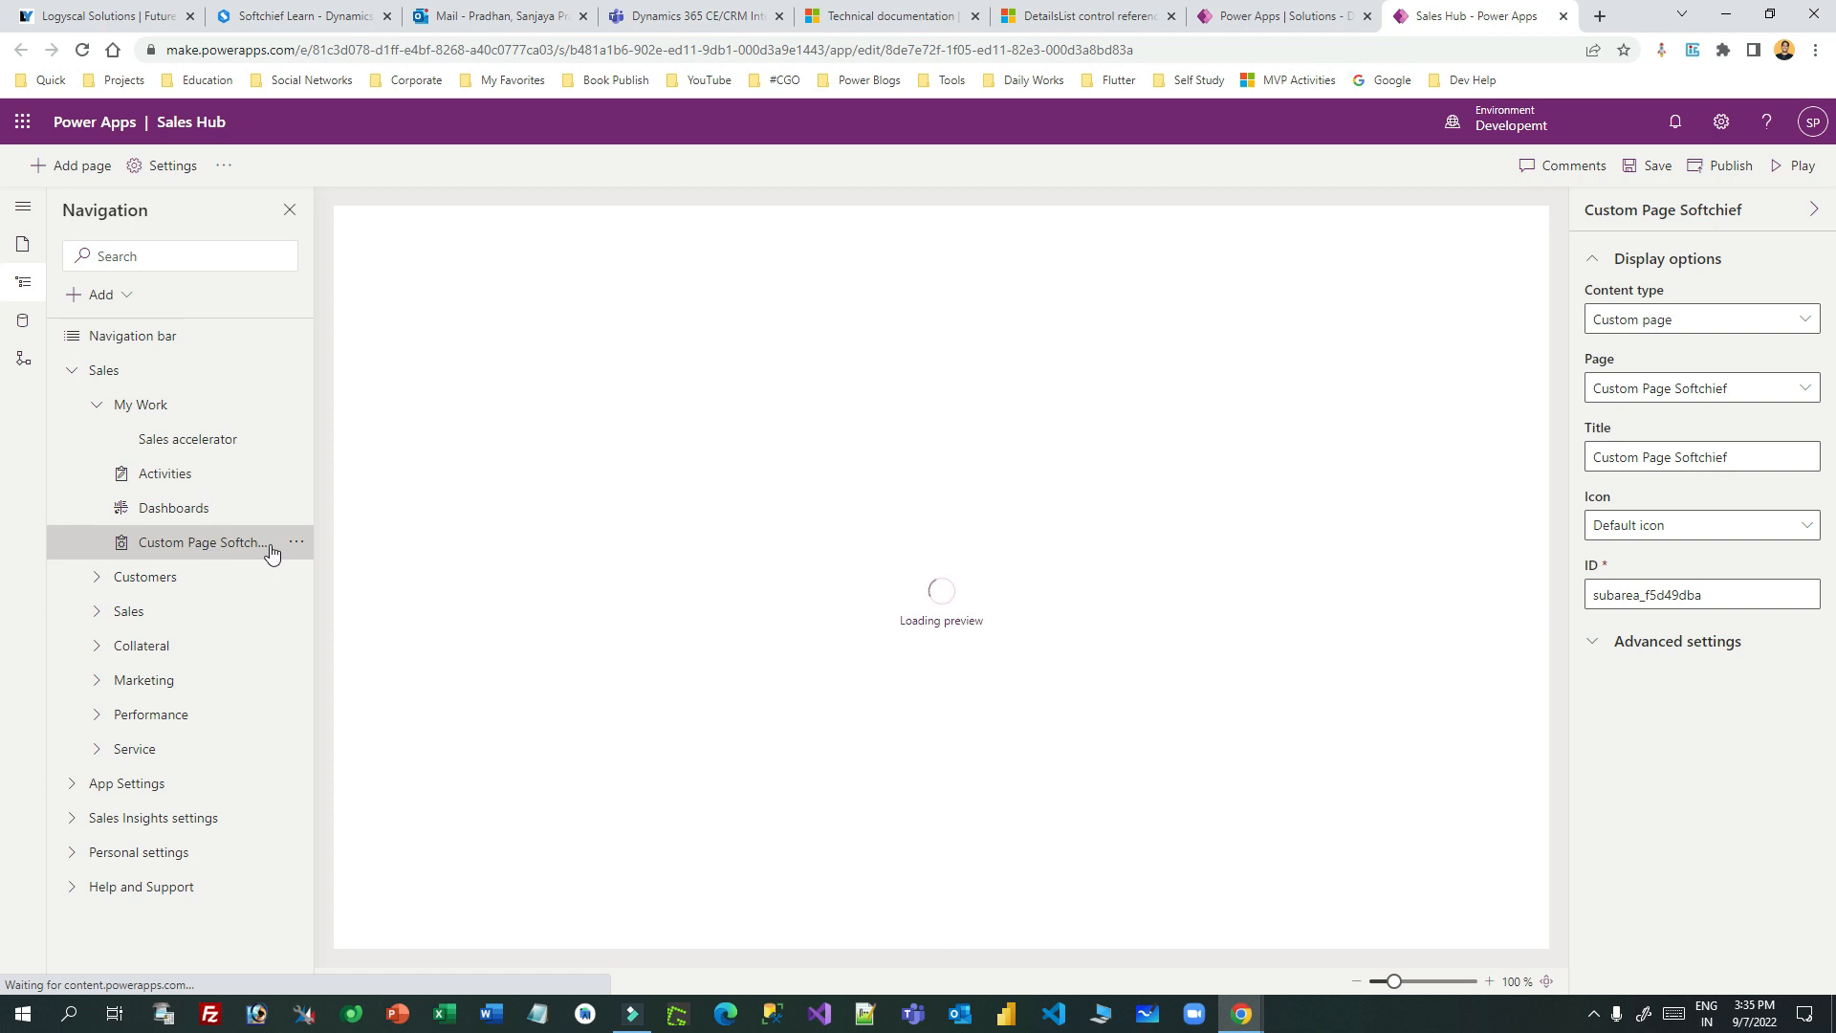
click(1672, 459)
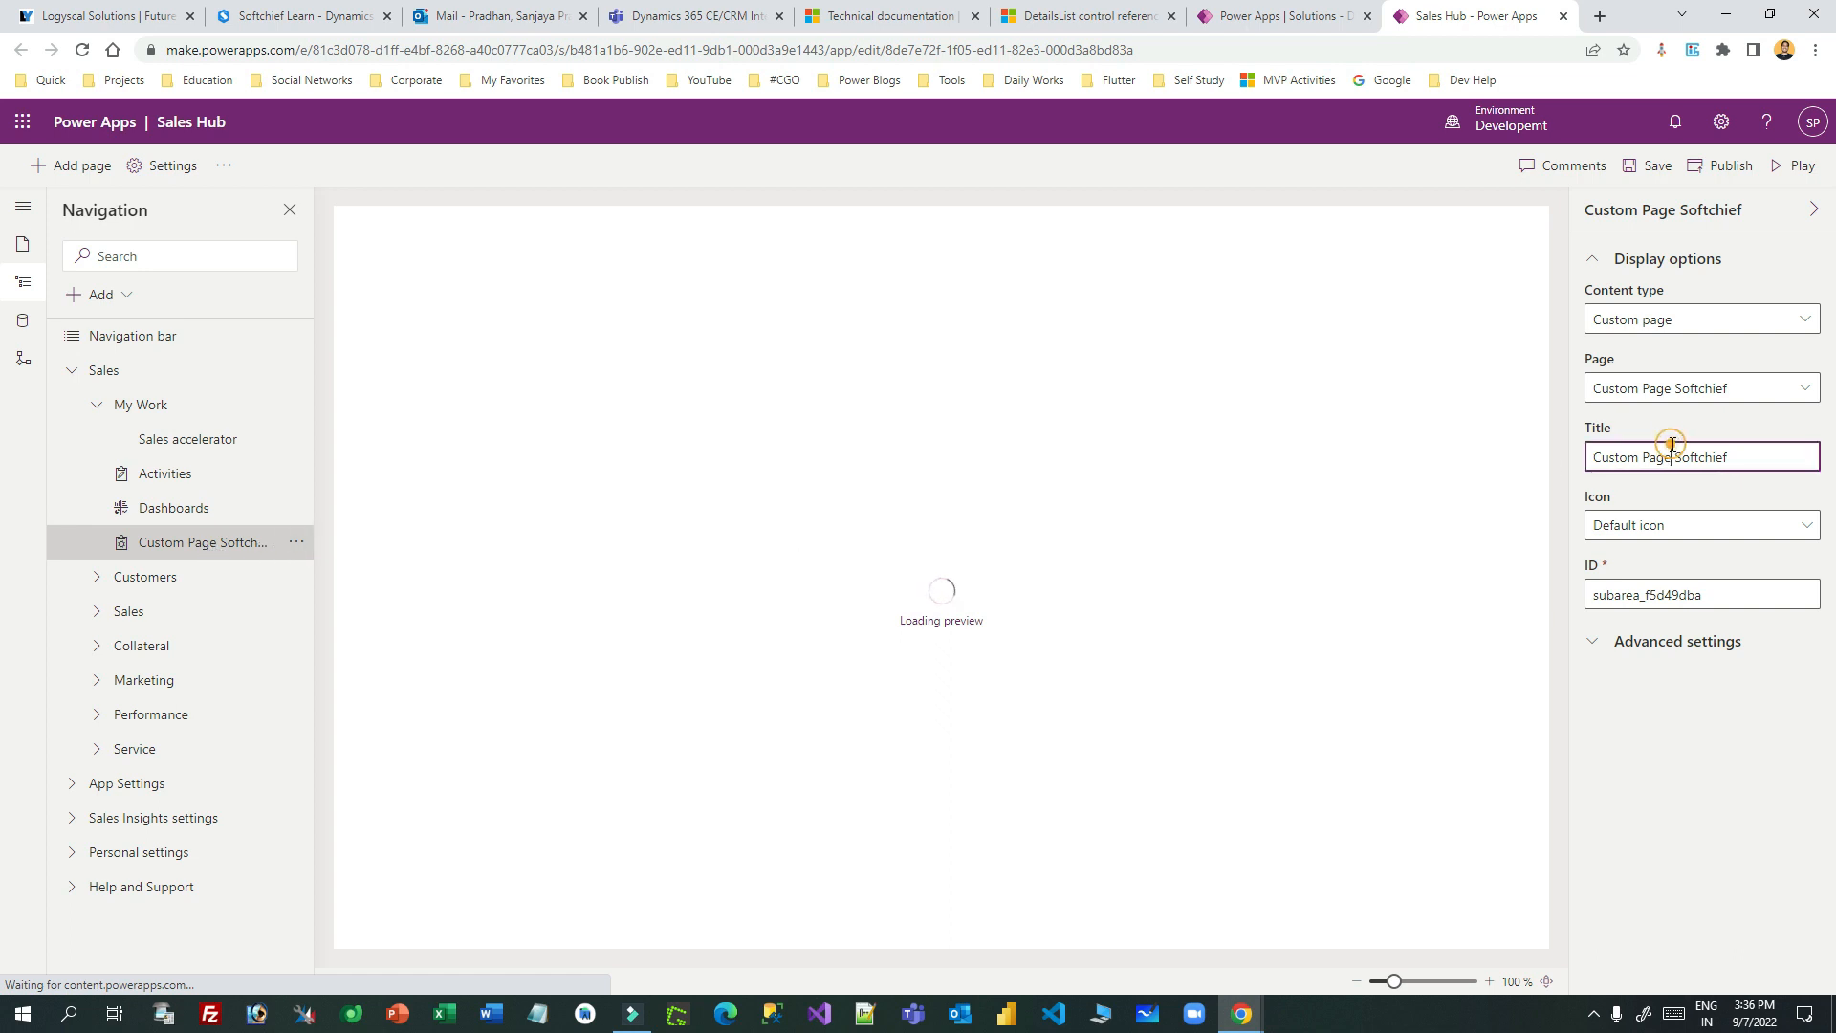
drag(1755, 467, 1522, 463)
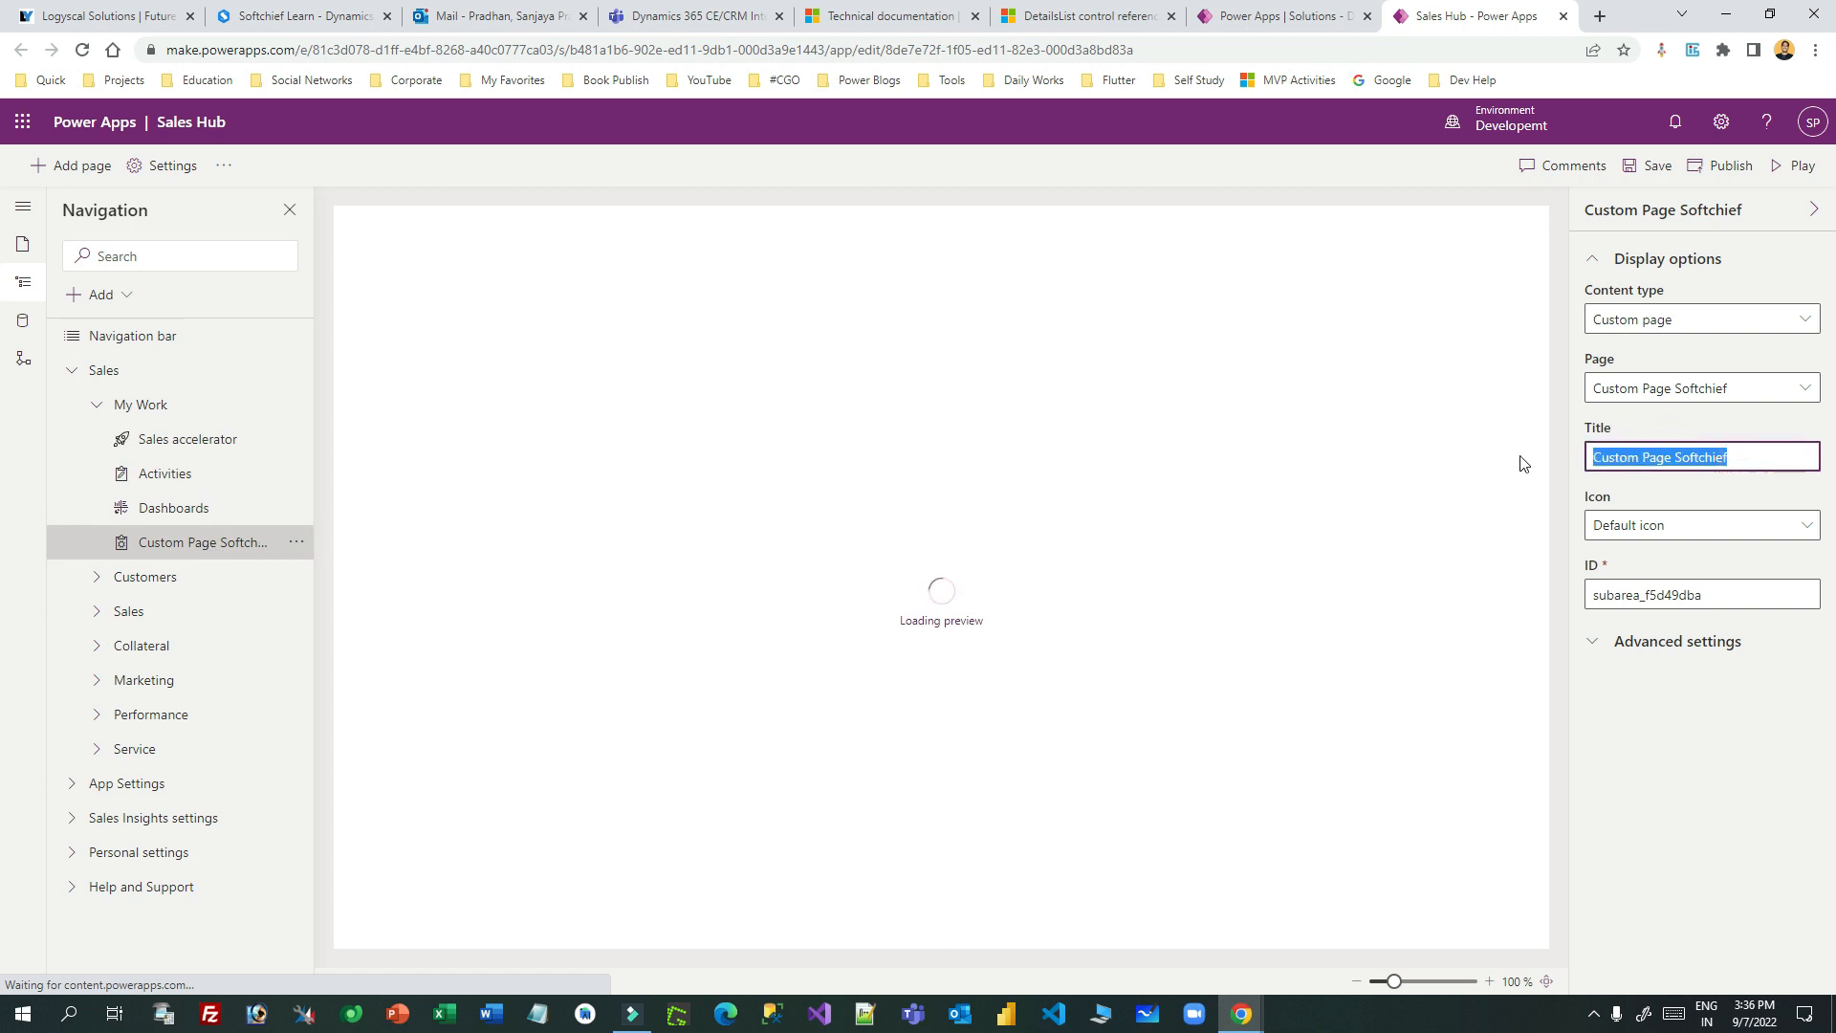
text(Creator Kit)
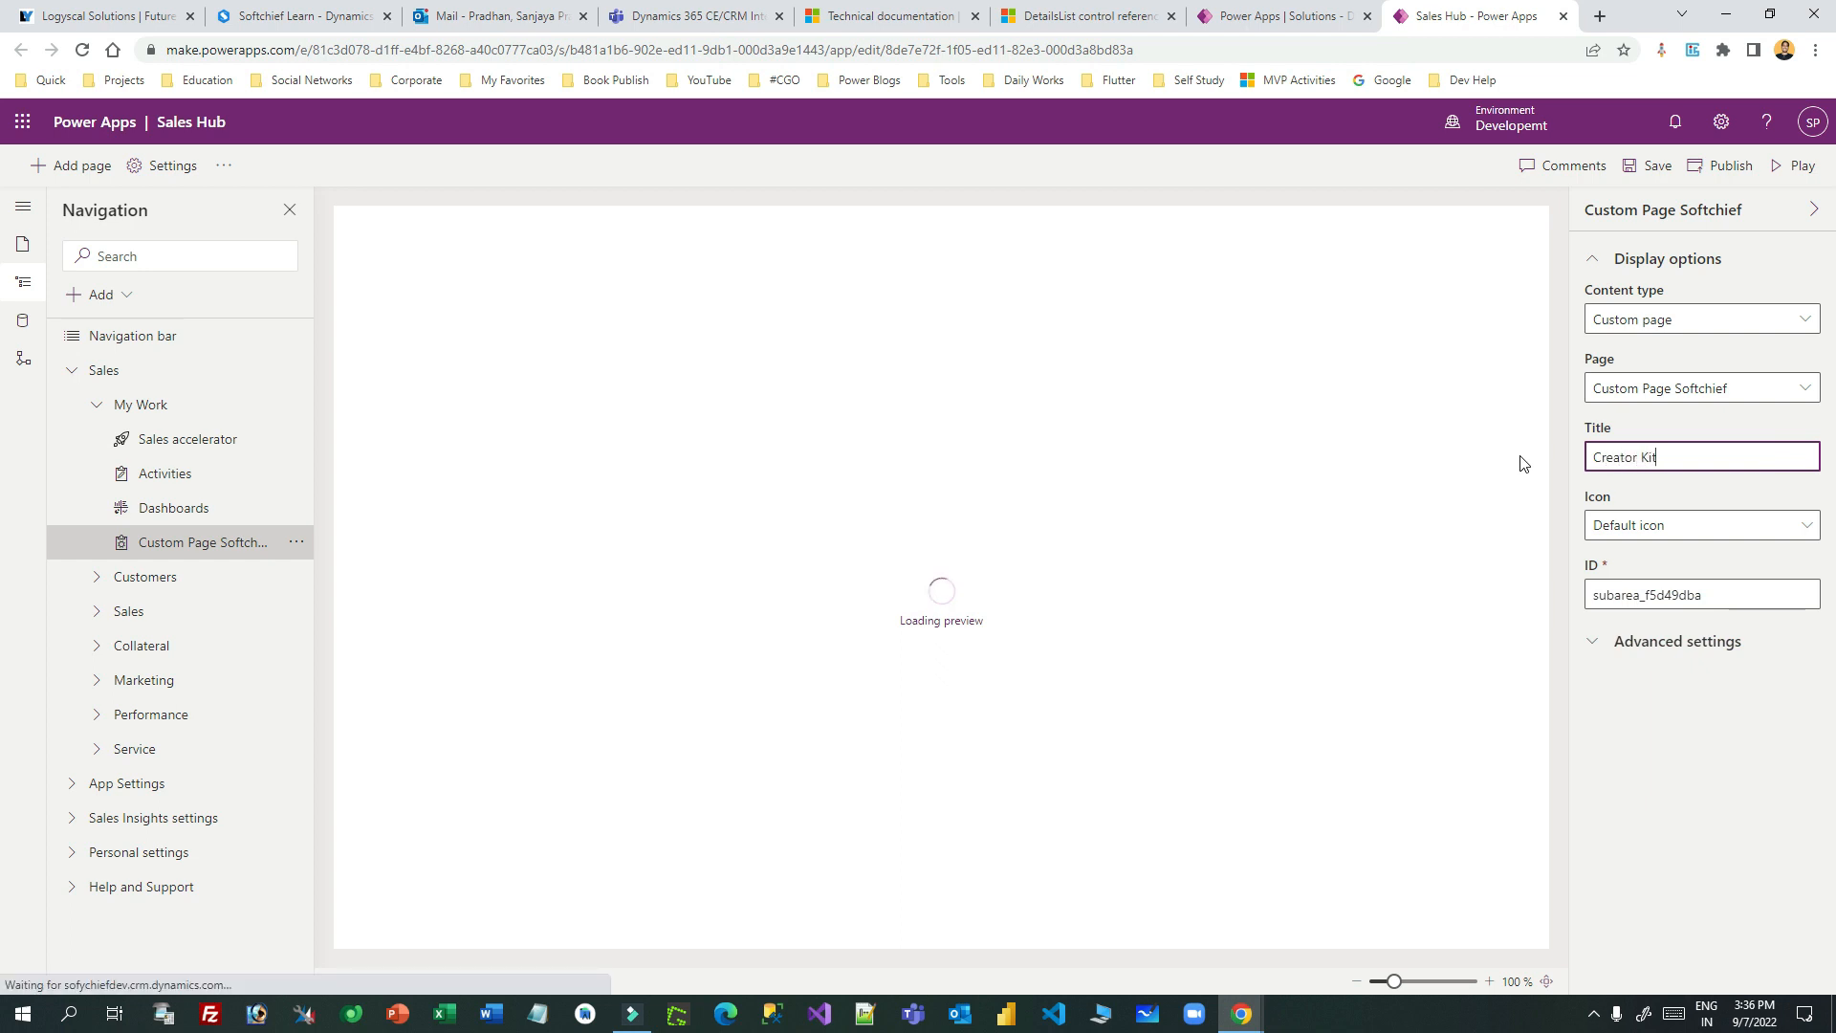
text( Page)
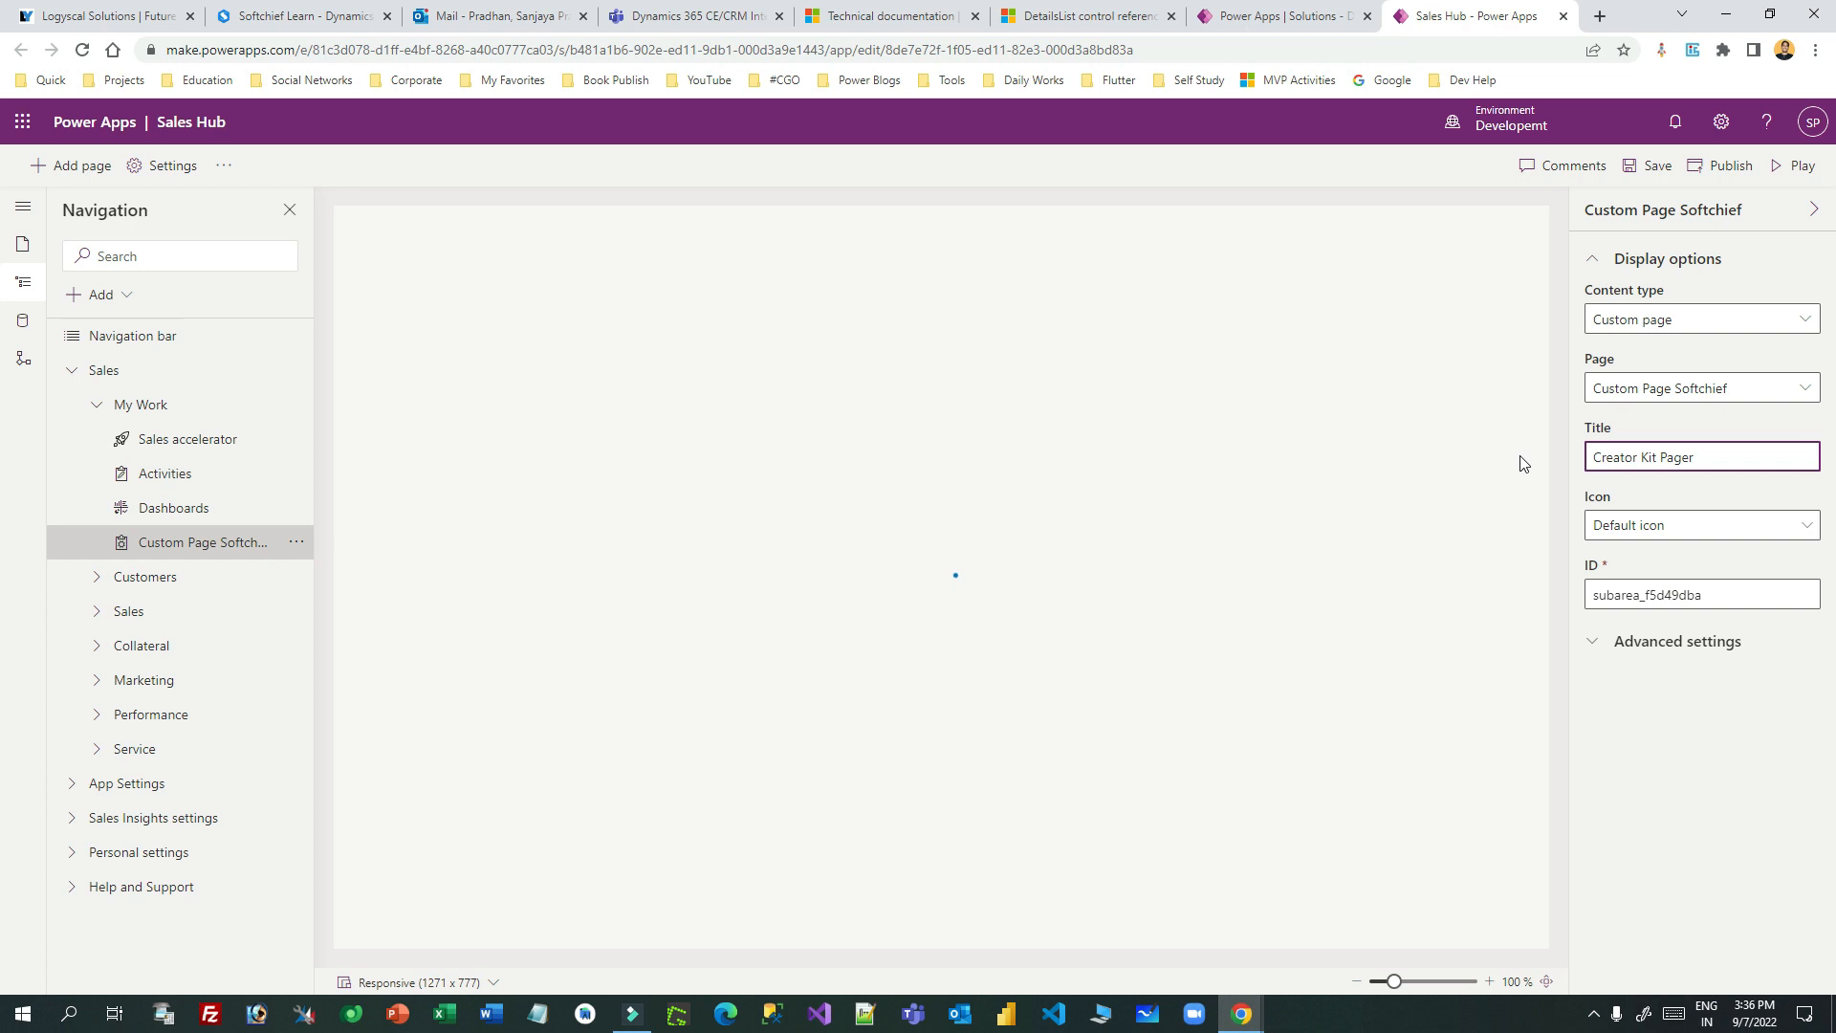
click(239, 542)
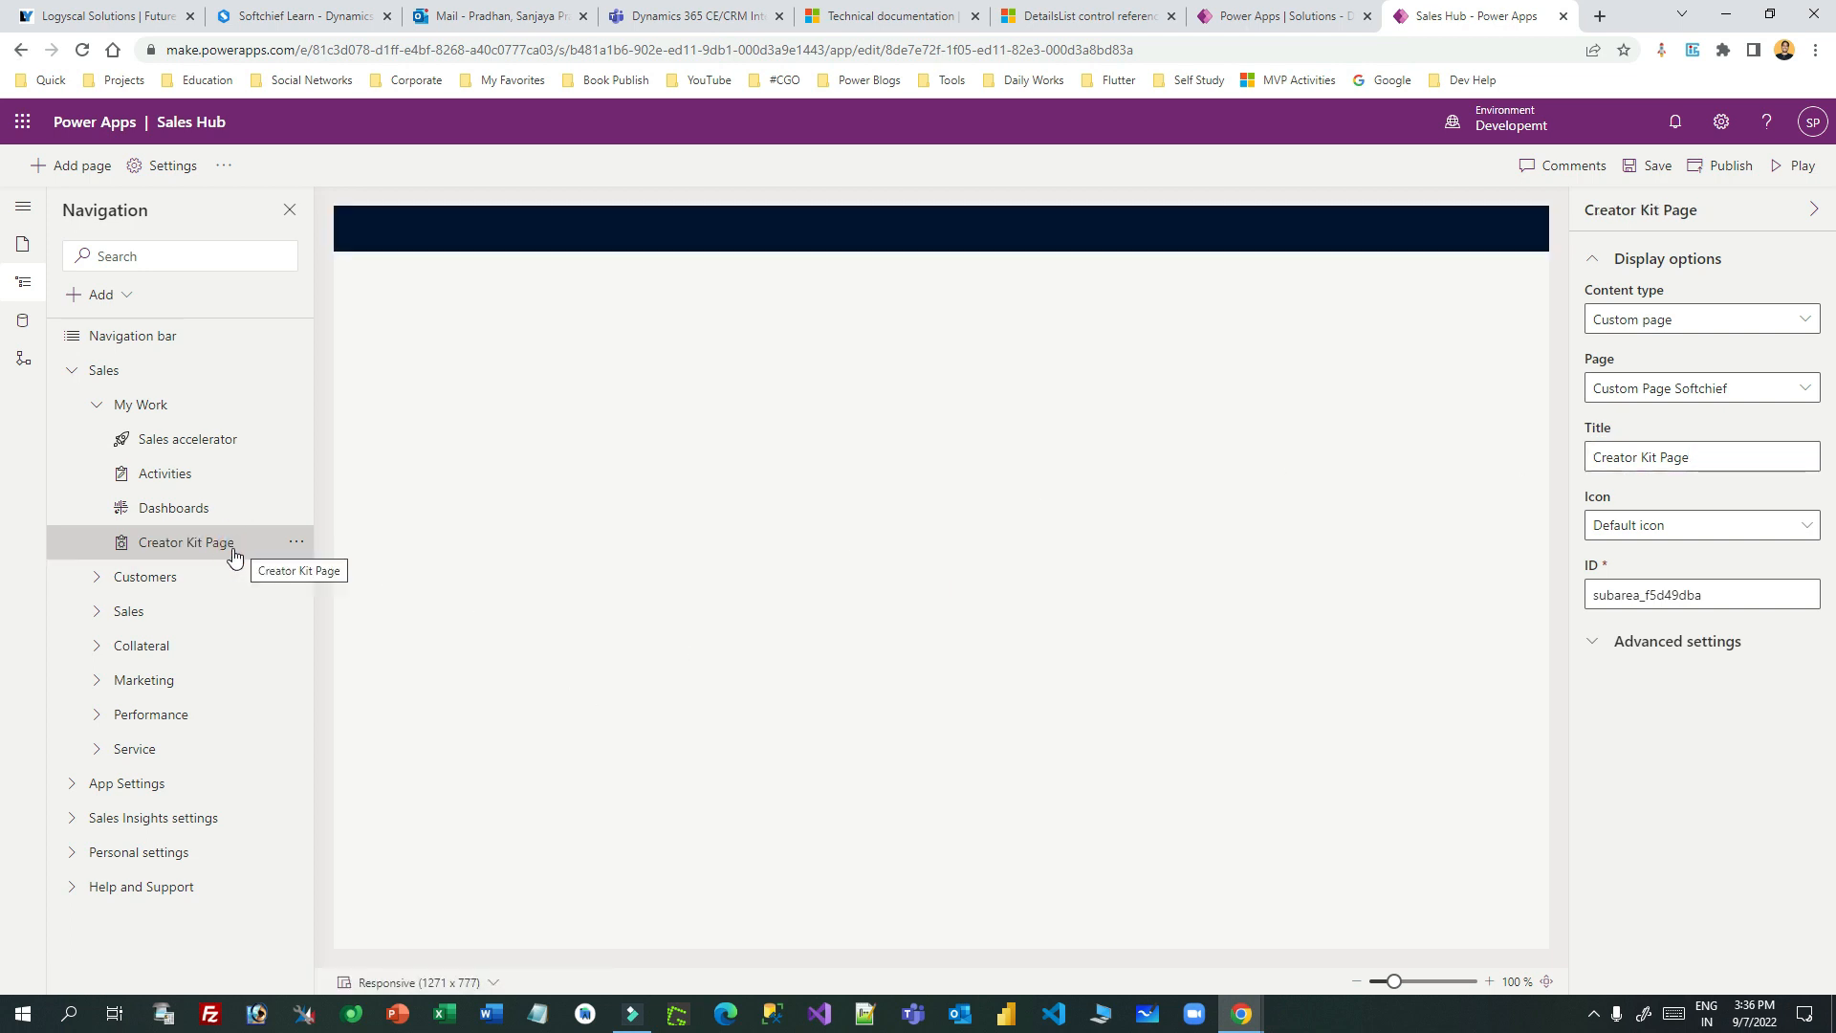
click(1730, 169)
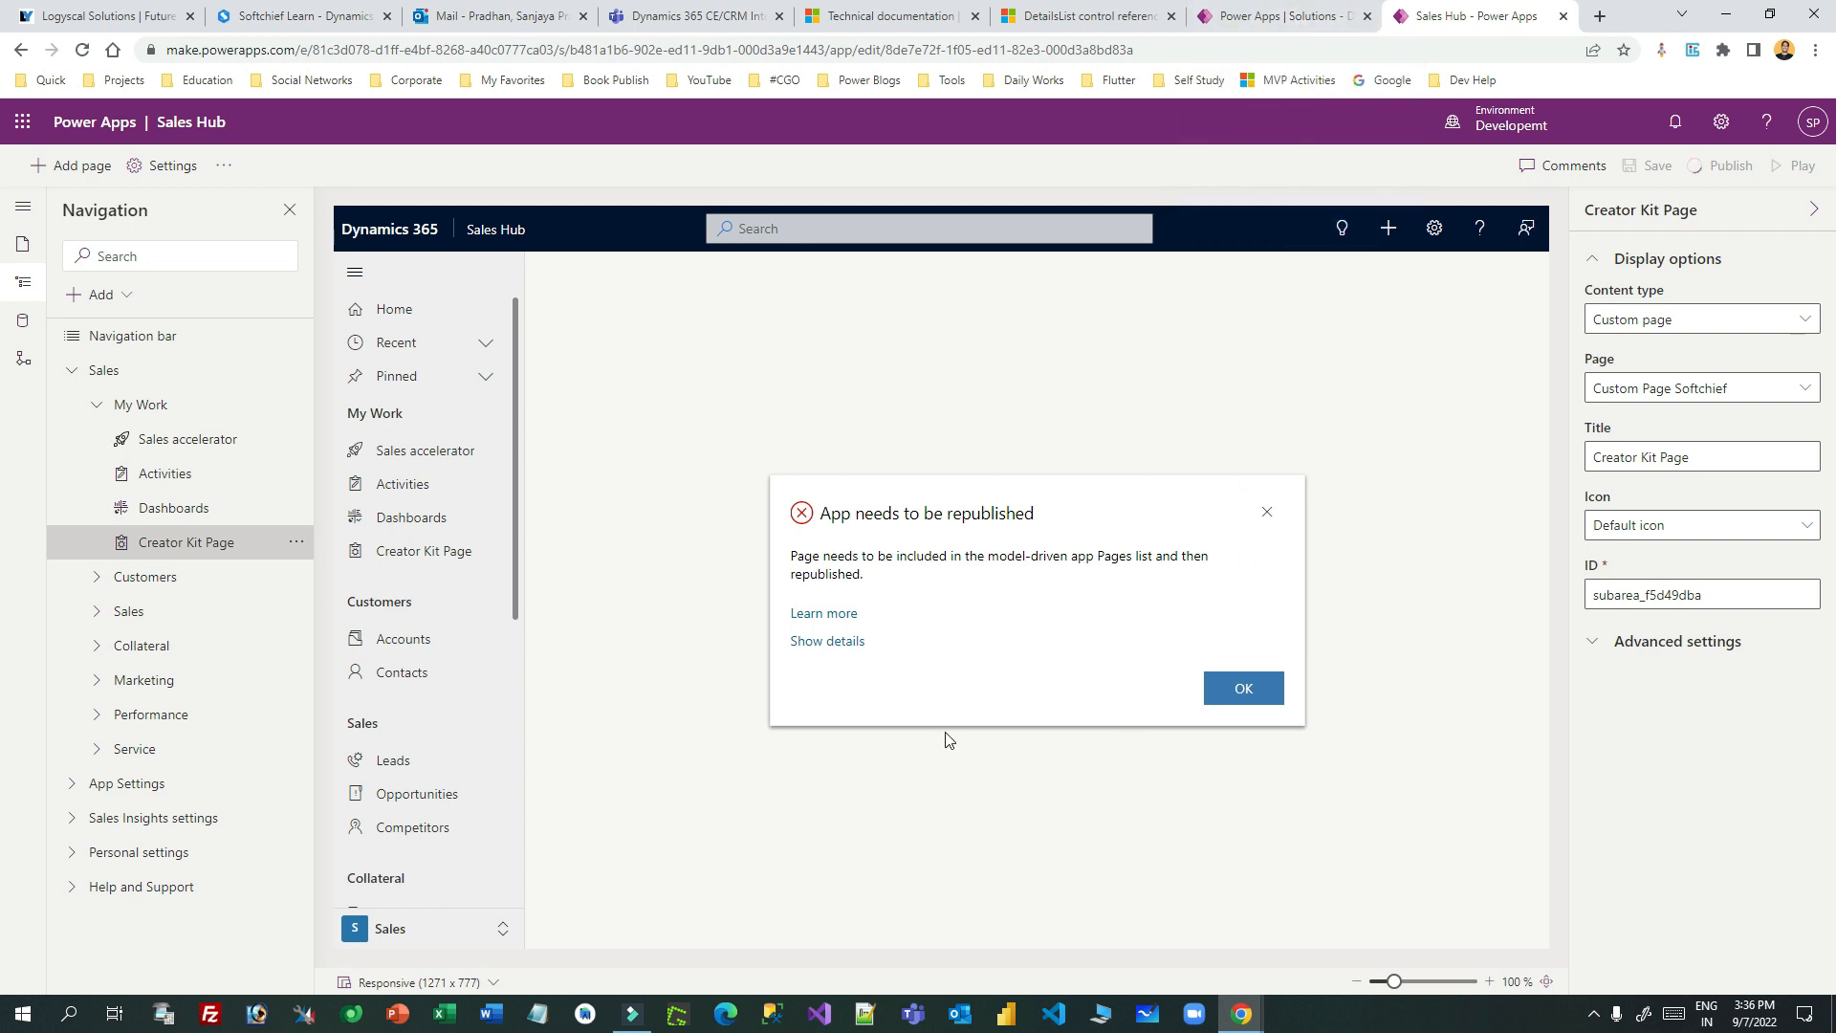
click(1291, 406)
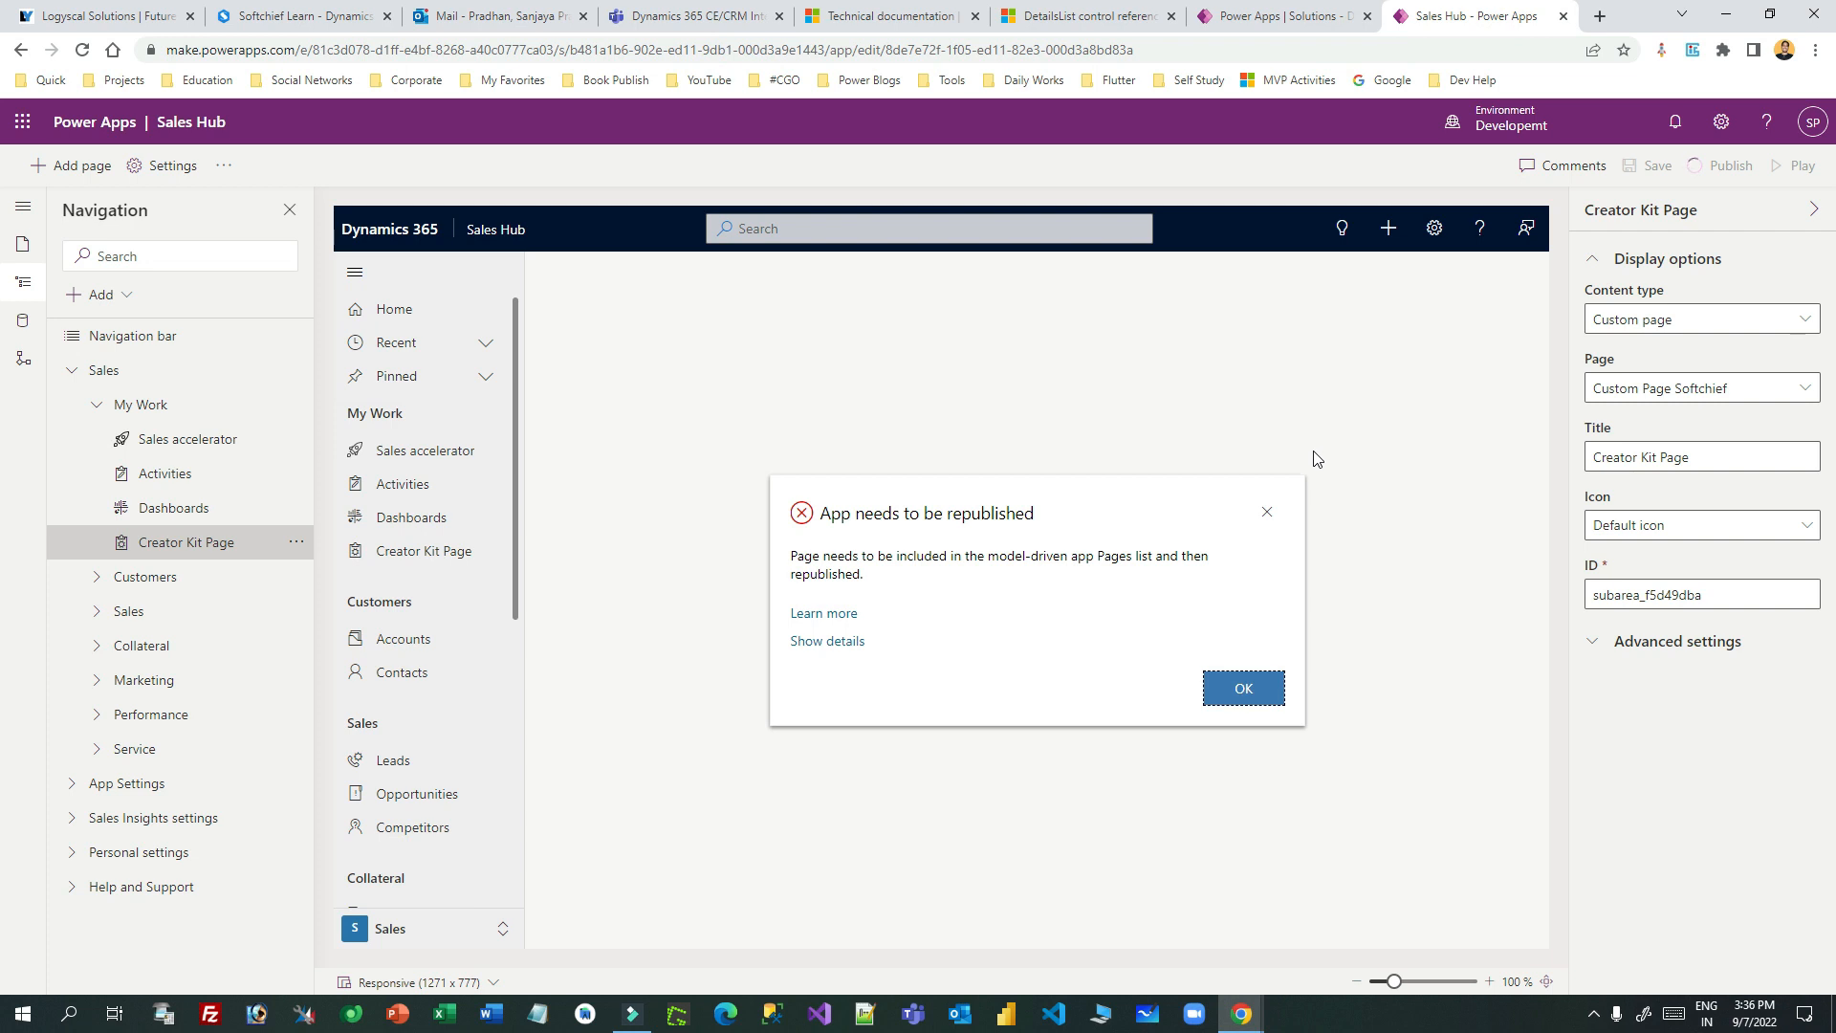
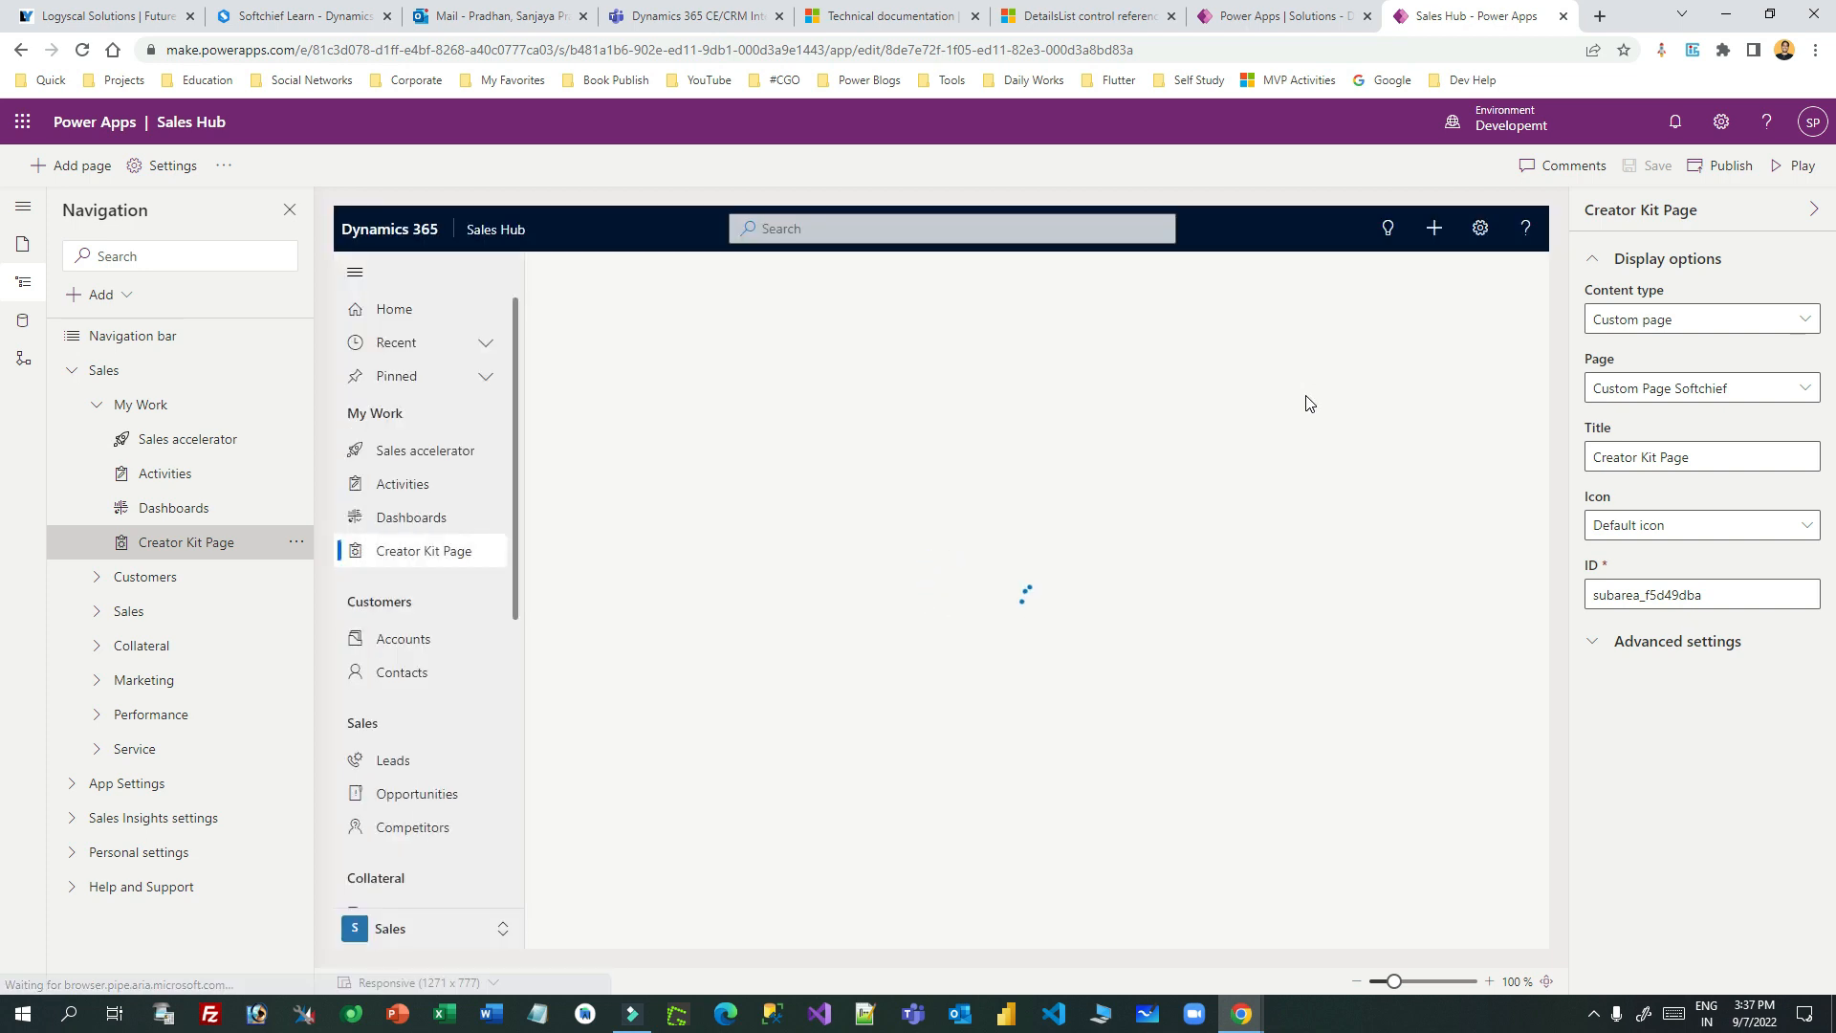
- Play Sales Hub in its own tab and open the Creator Kit Page contact list
click(1794, 166)
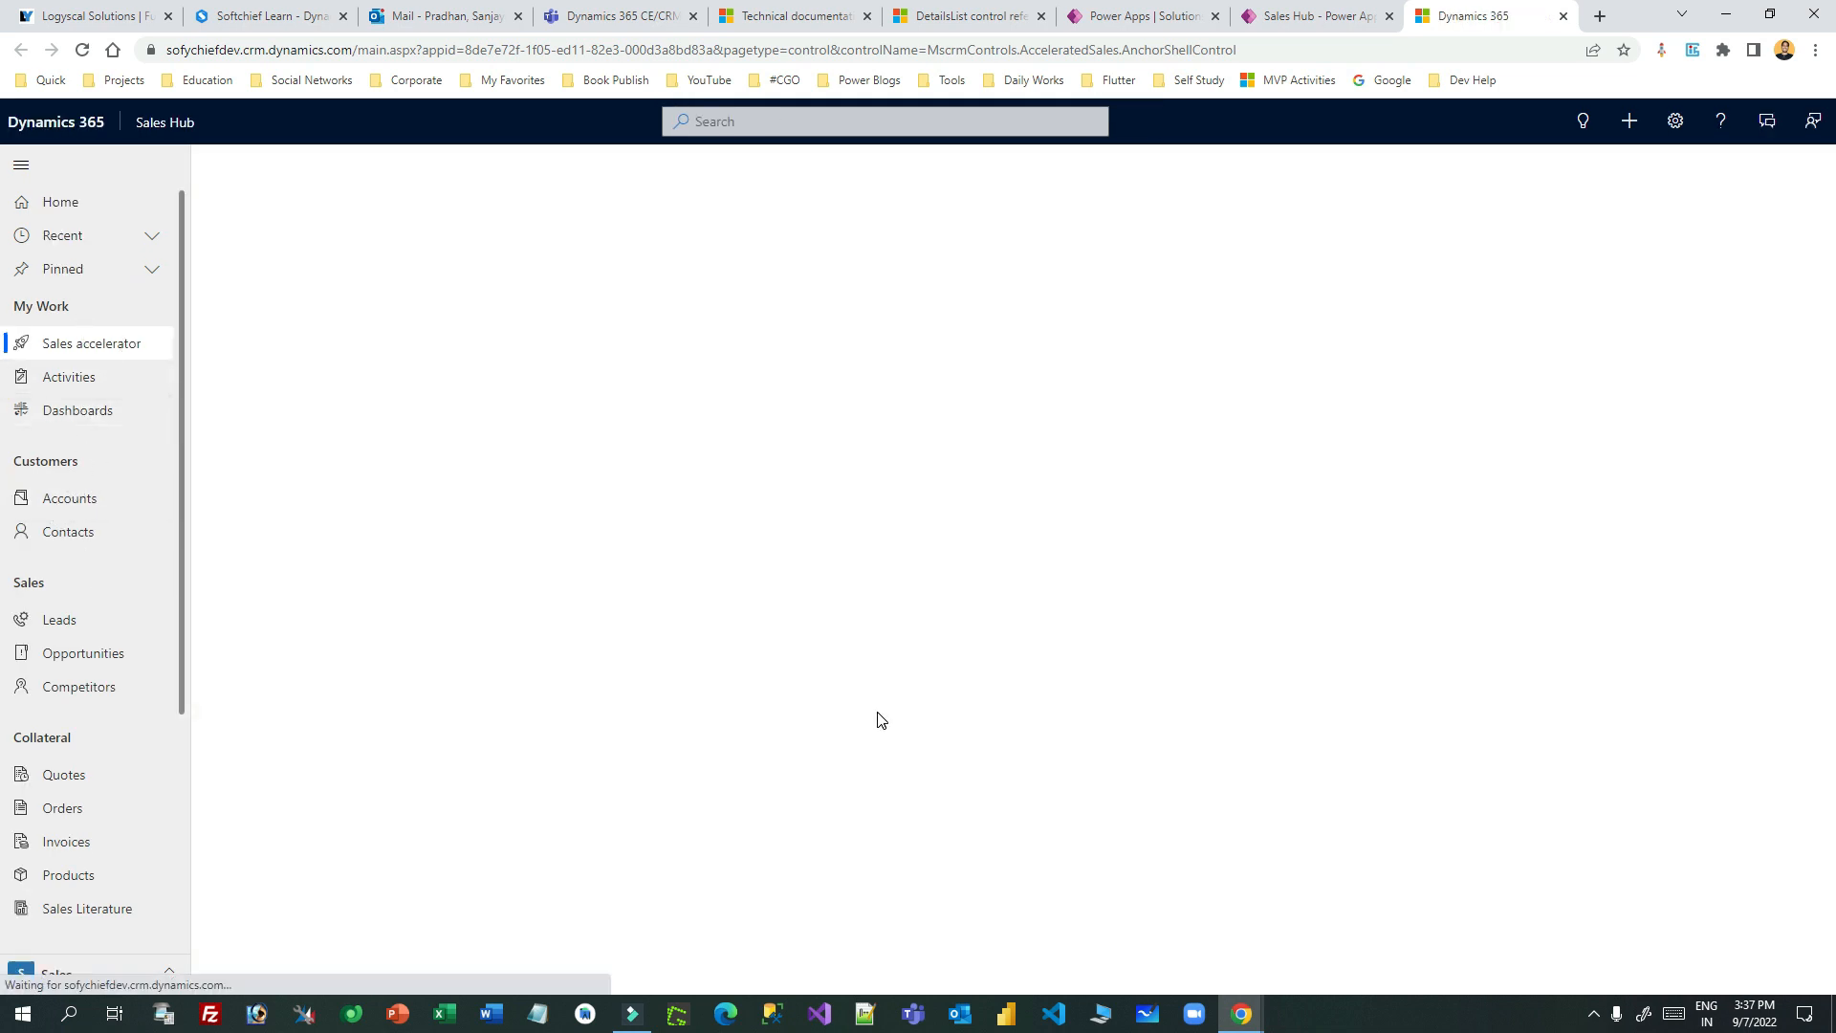
click(1306, 16)
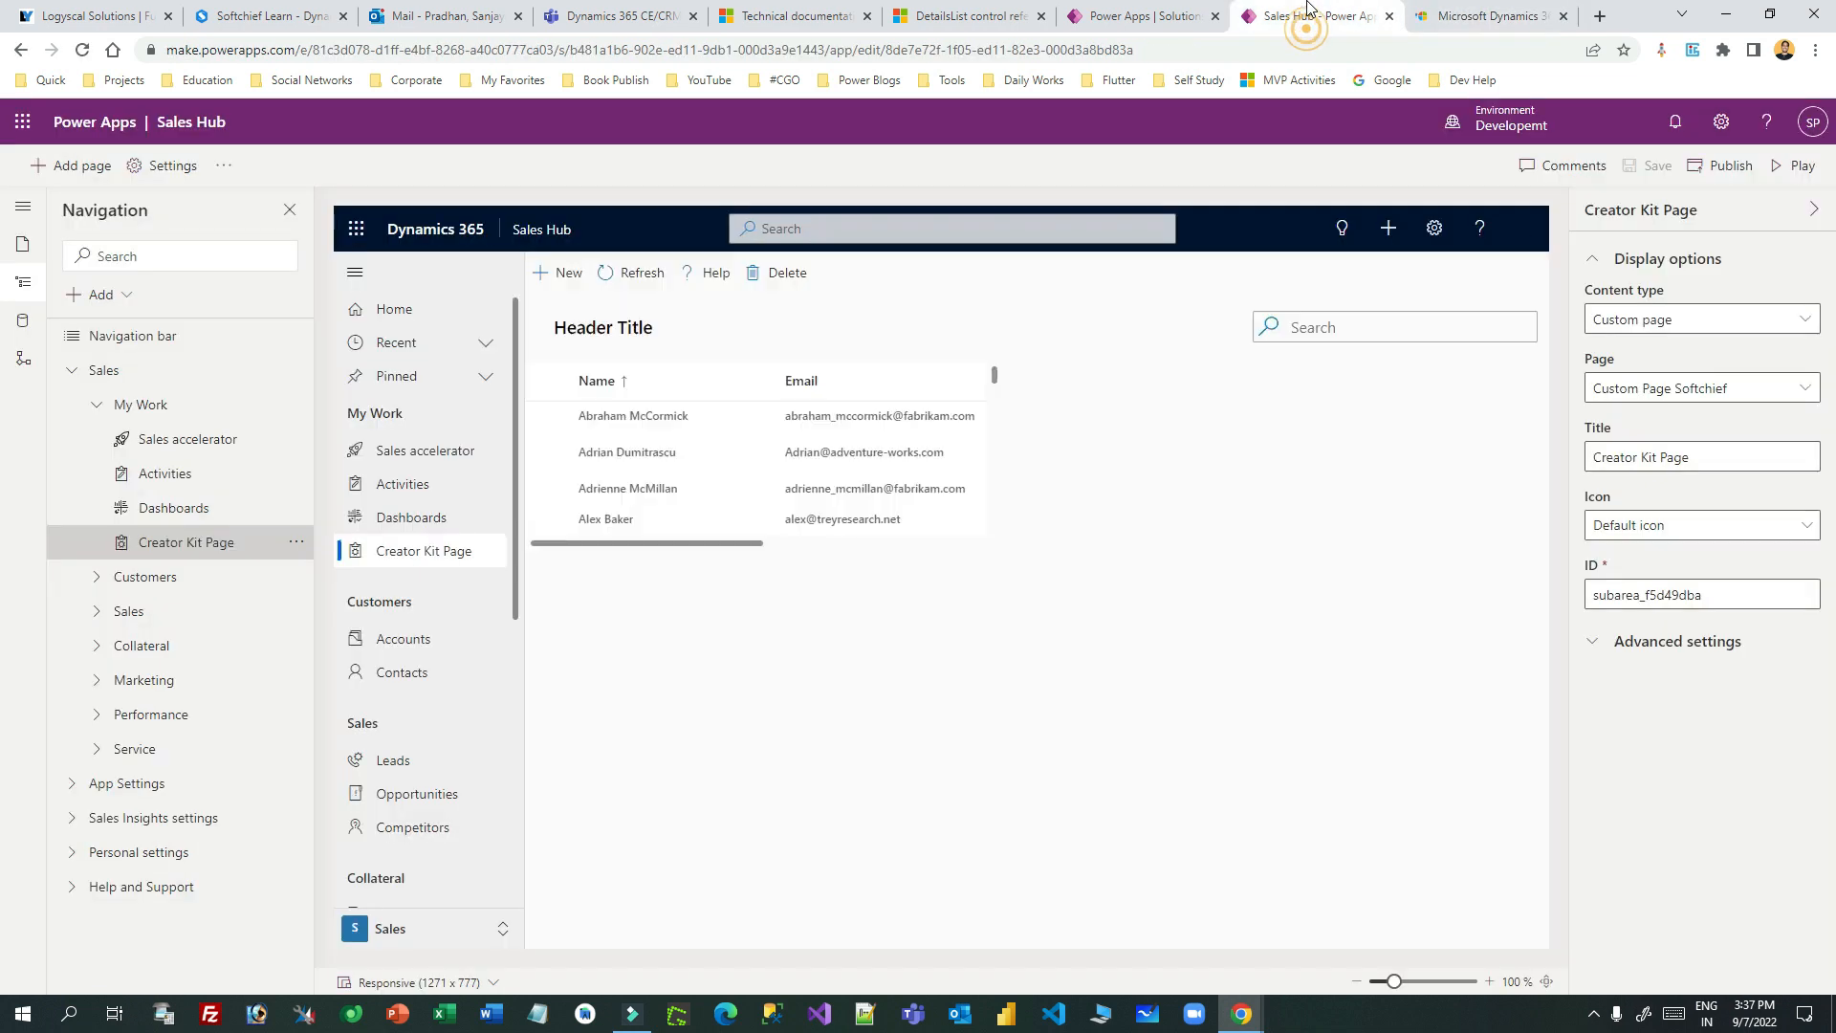
click(1489, 11)
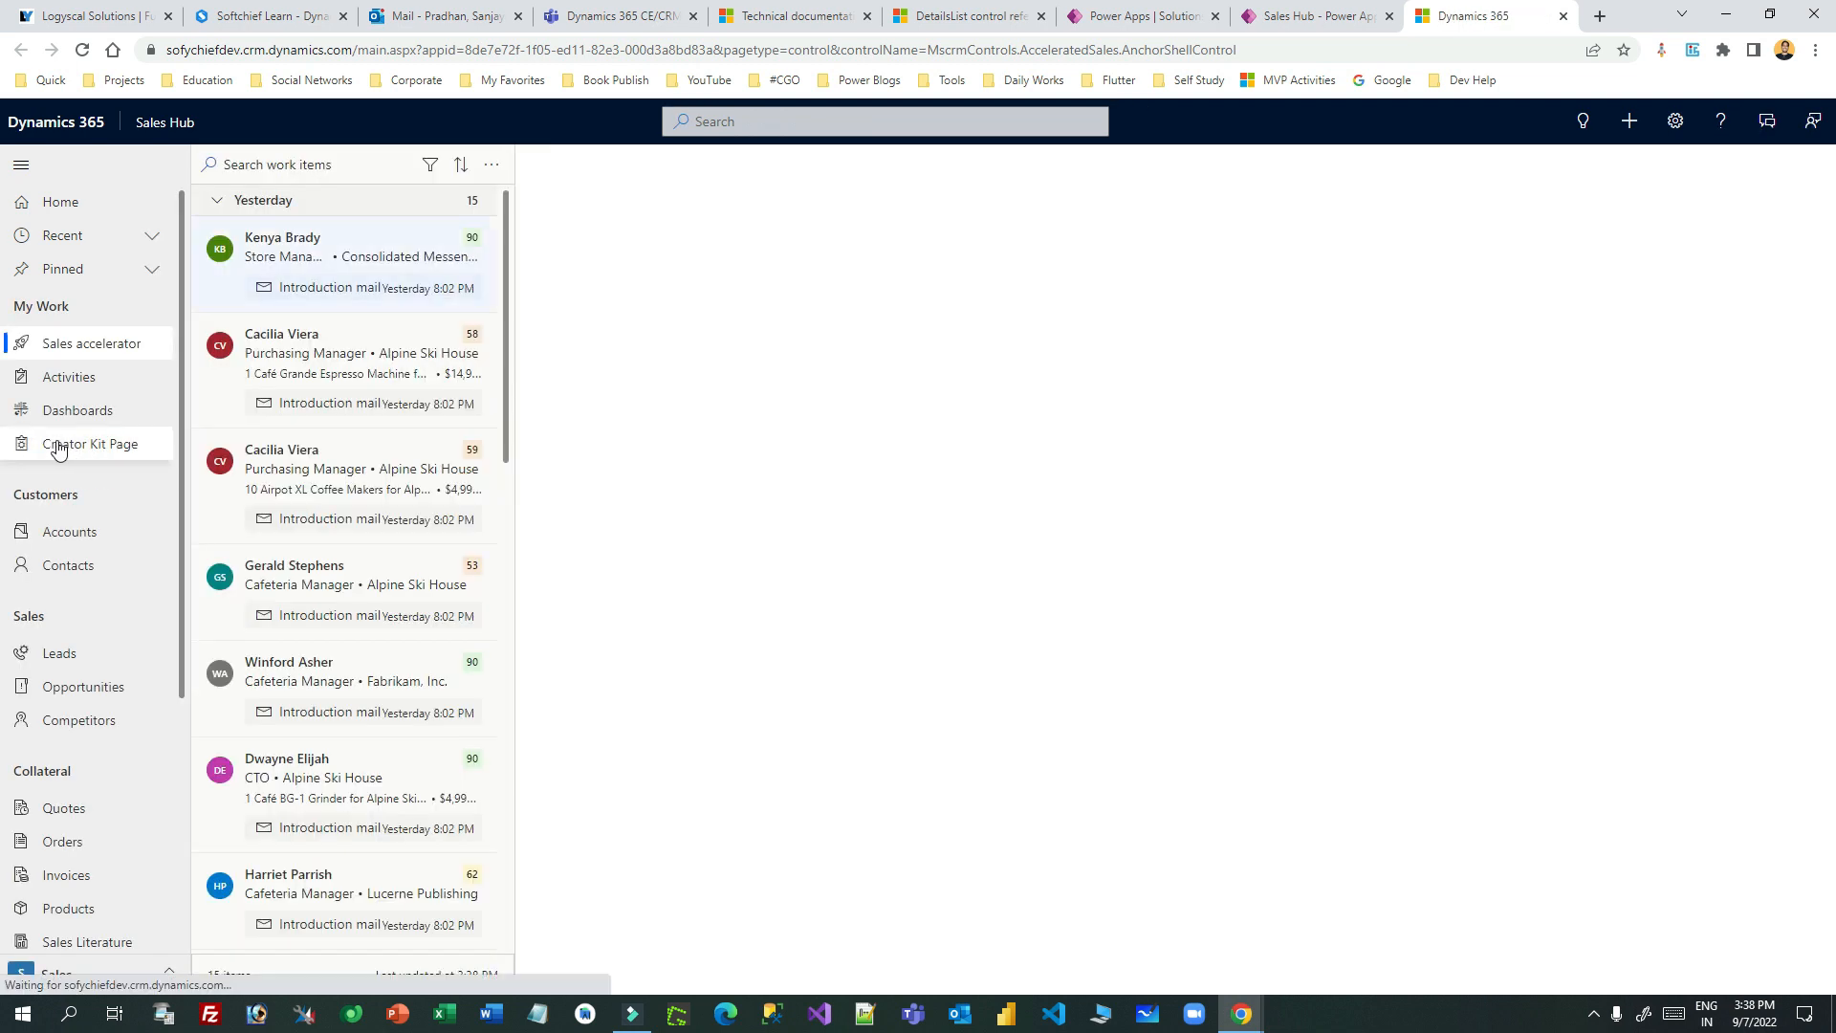
click(94, 449)
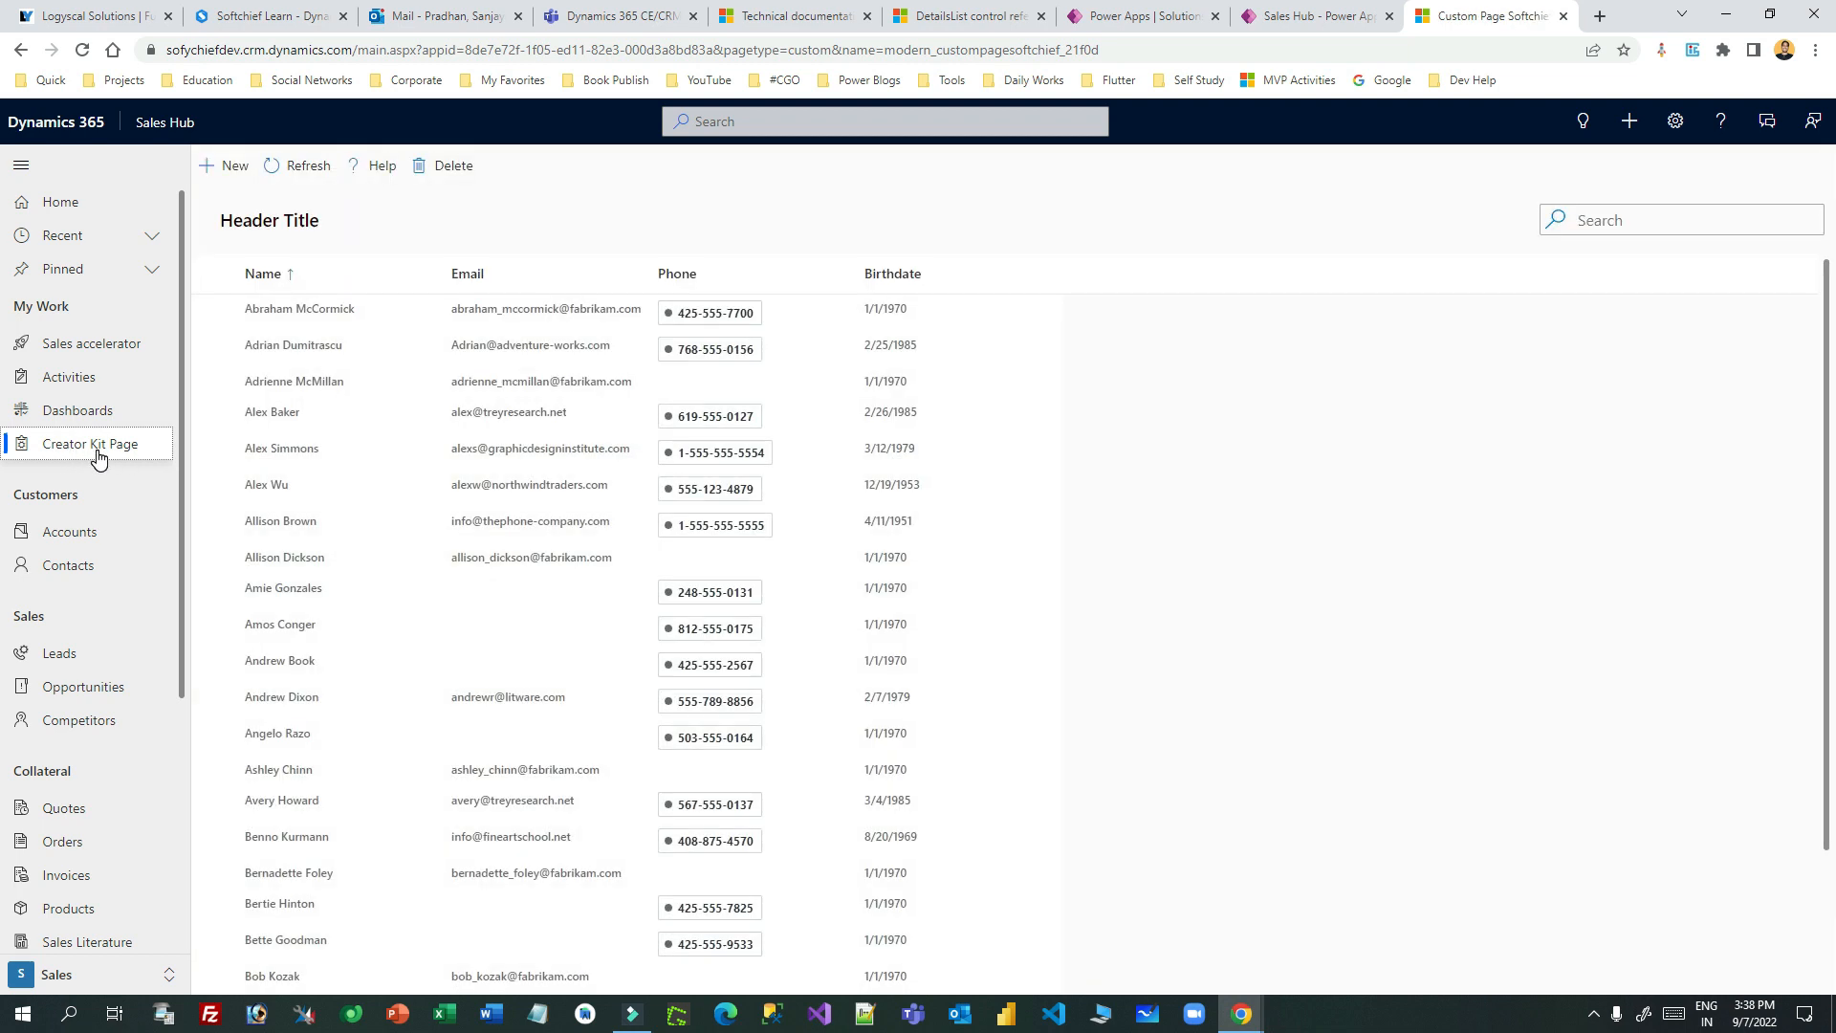
- Delete two sample contacts from the Creator Kit Page list and dismiss the deletion notice
scroll(548, 631, down, 2)
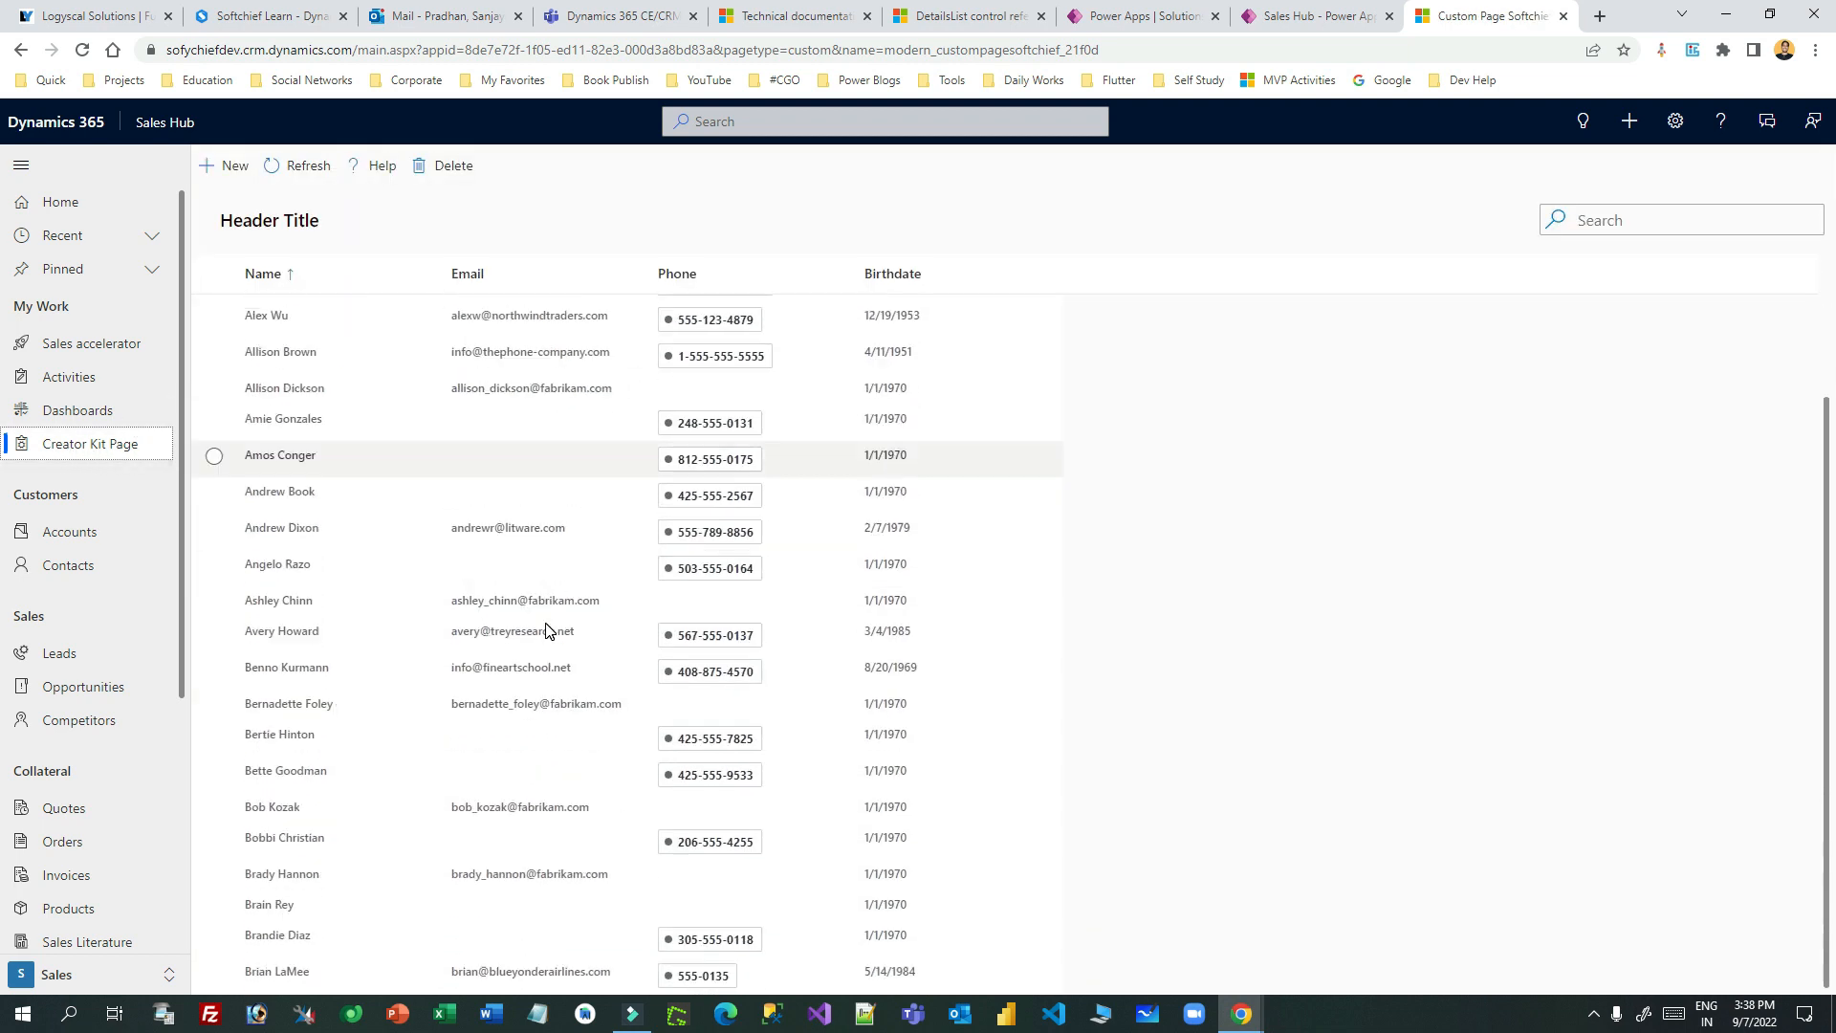
scroll(548, 632, up, 2)
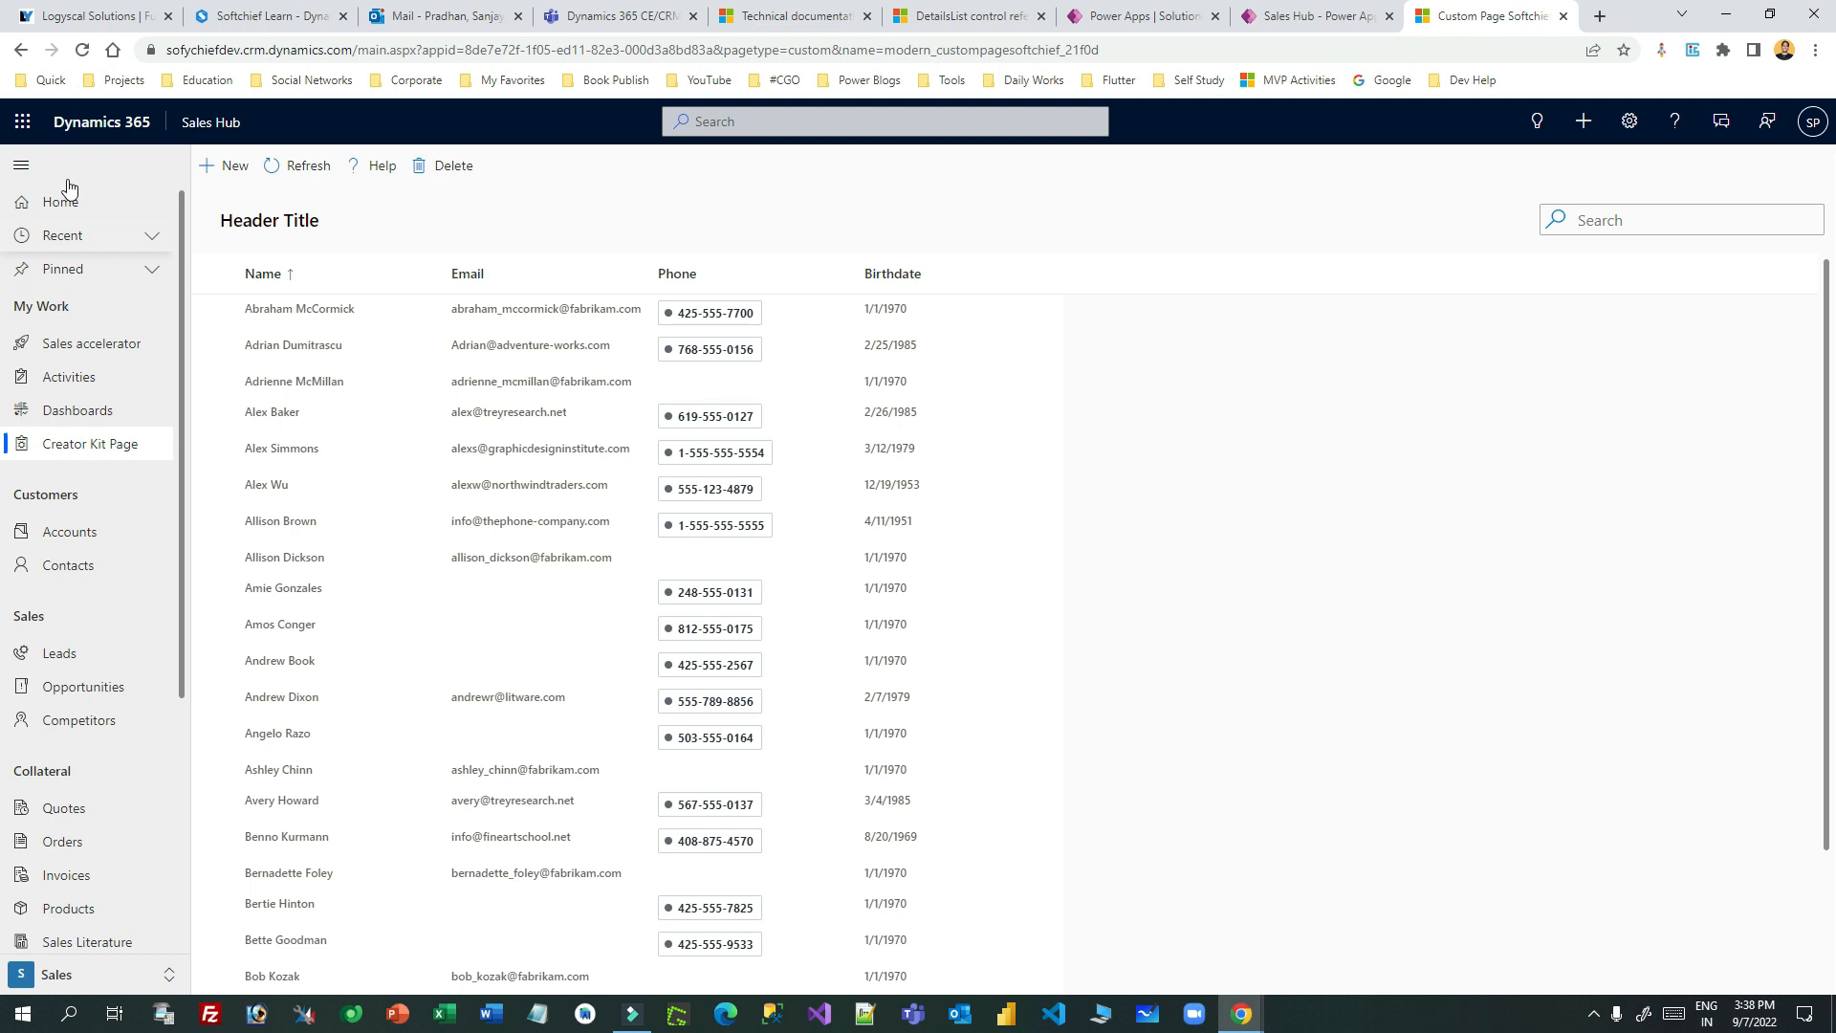
scroll(803, 593, down, 2)
scroll(803, 596, up, 1)
scroll(803, 596, up, 1)
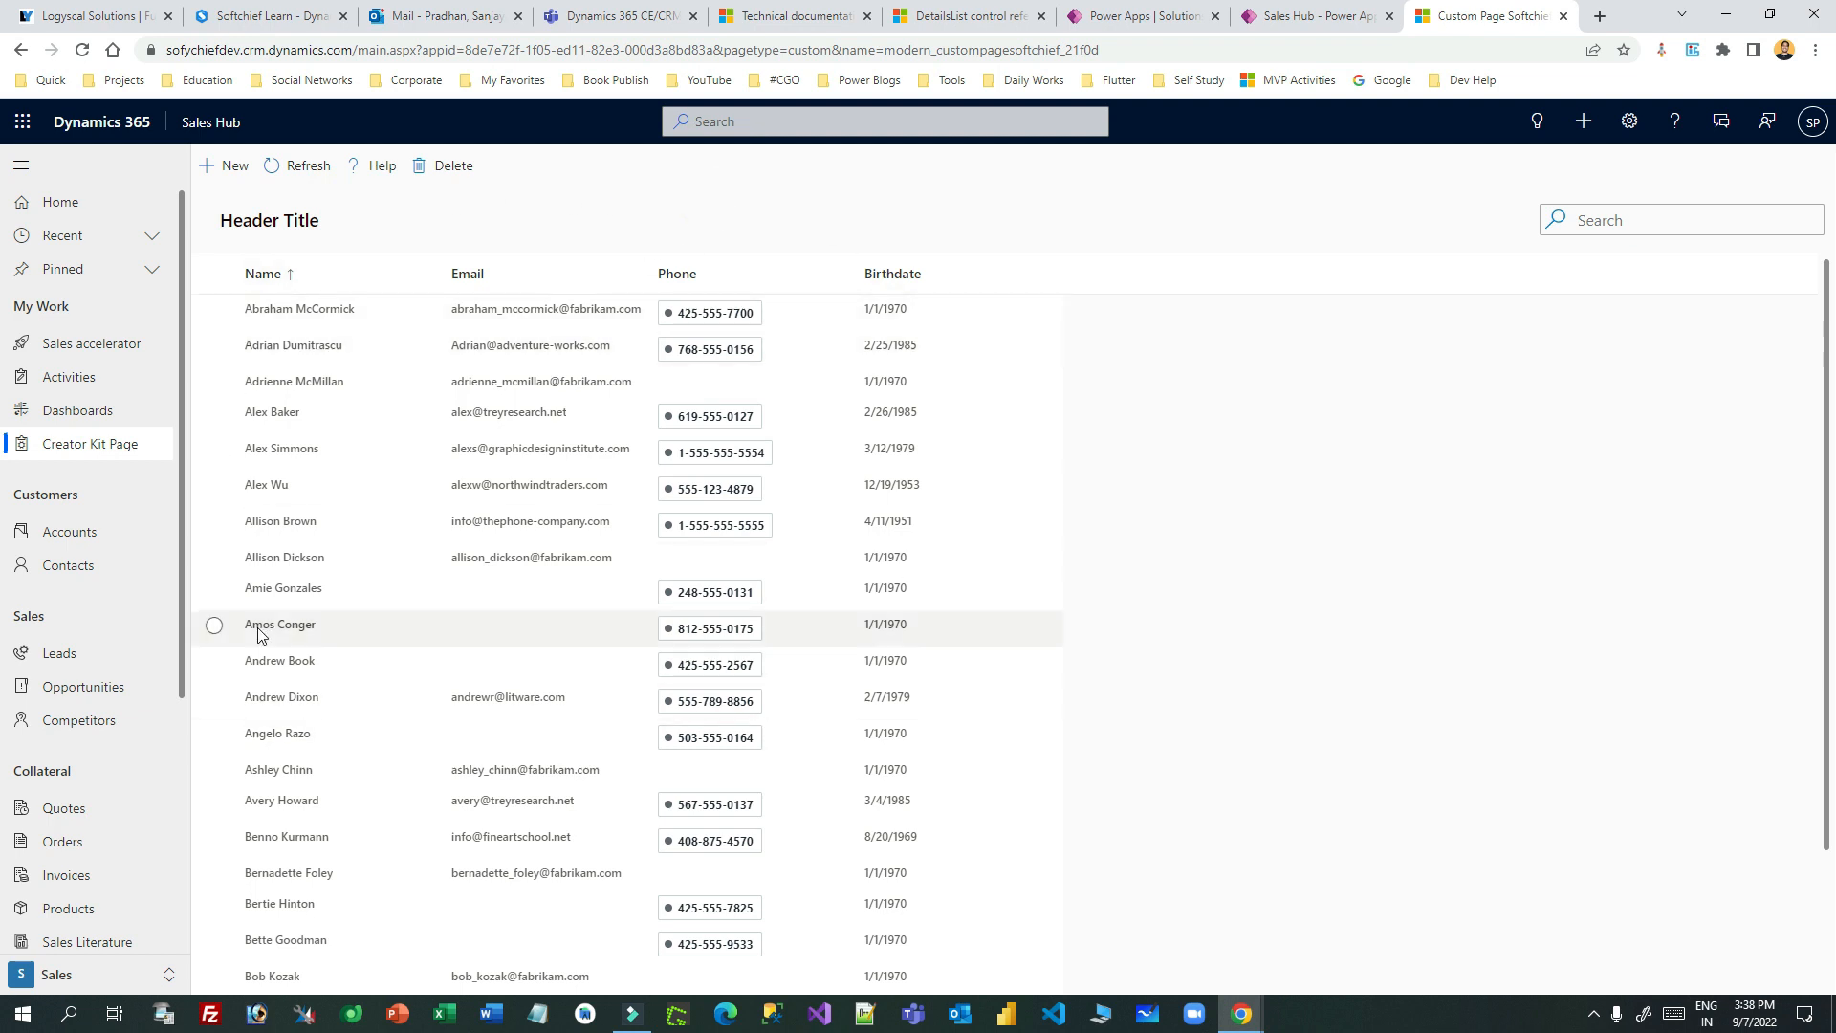
click(214, 589)
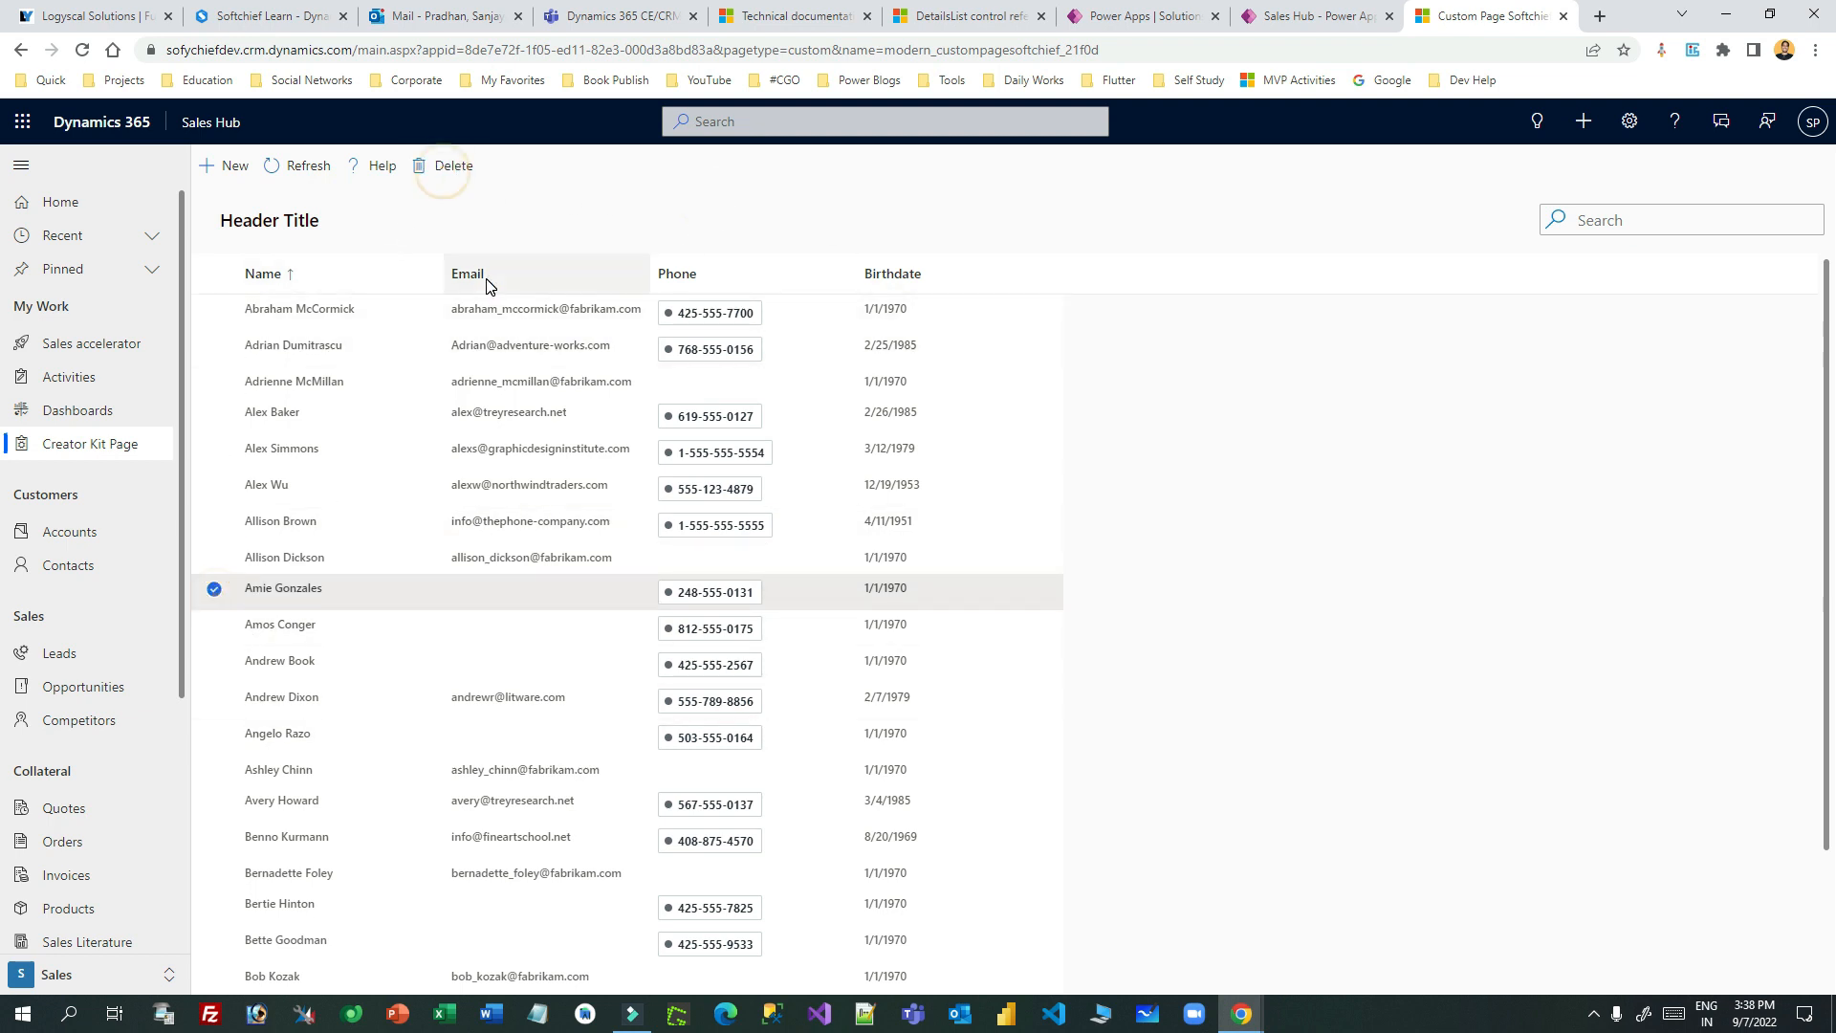
click(443, 170)
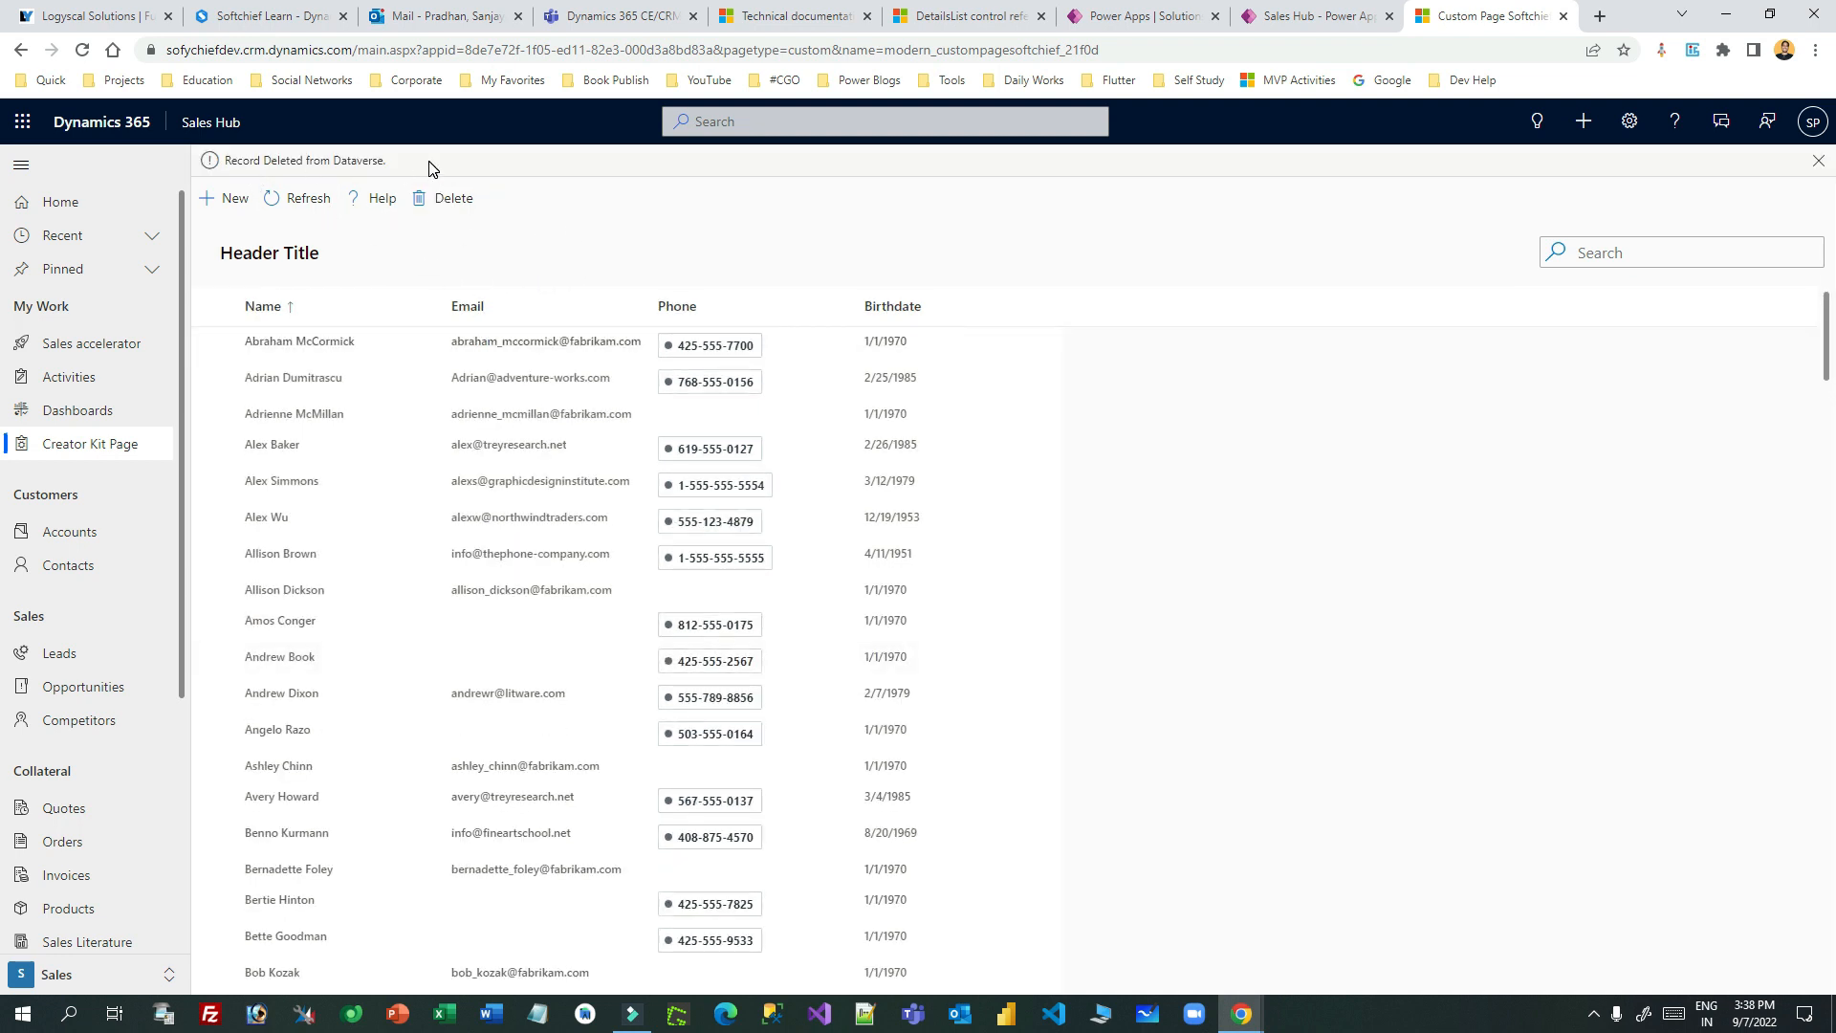
click(215, 617)
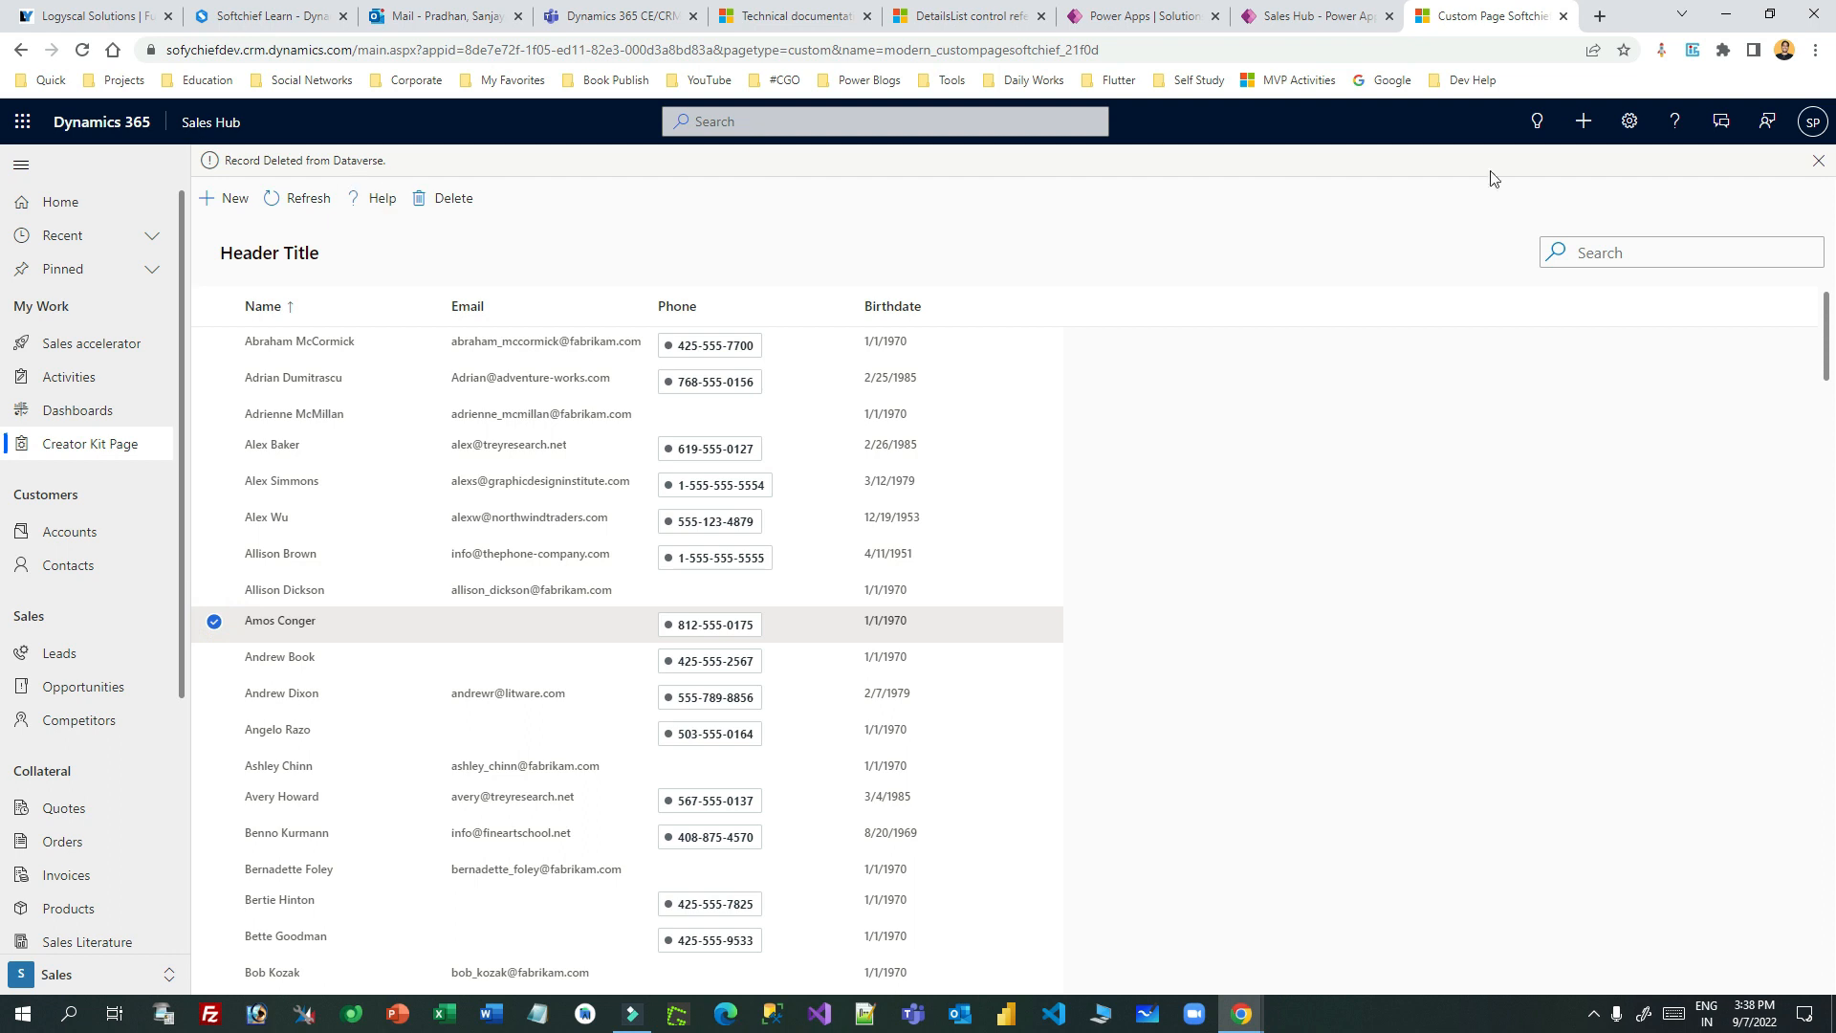
click(1820, 161)
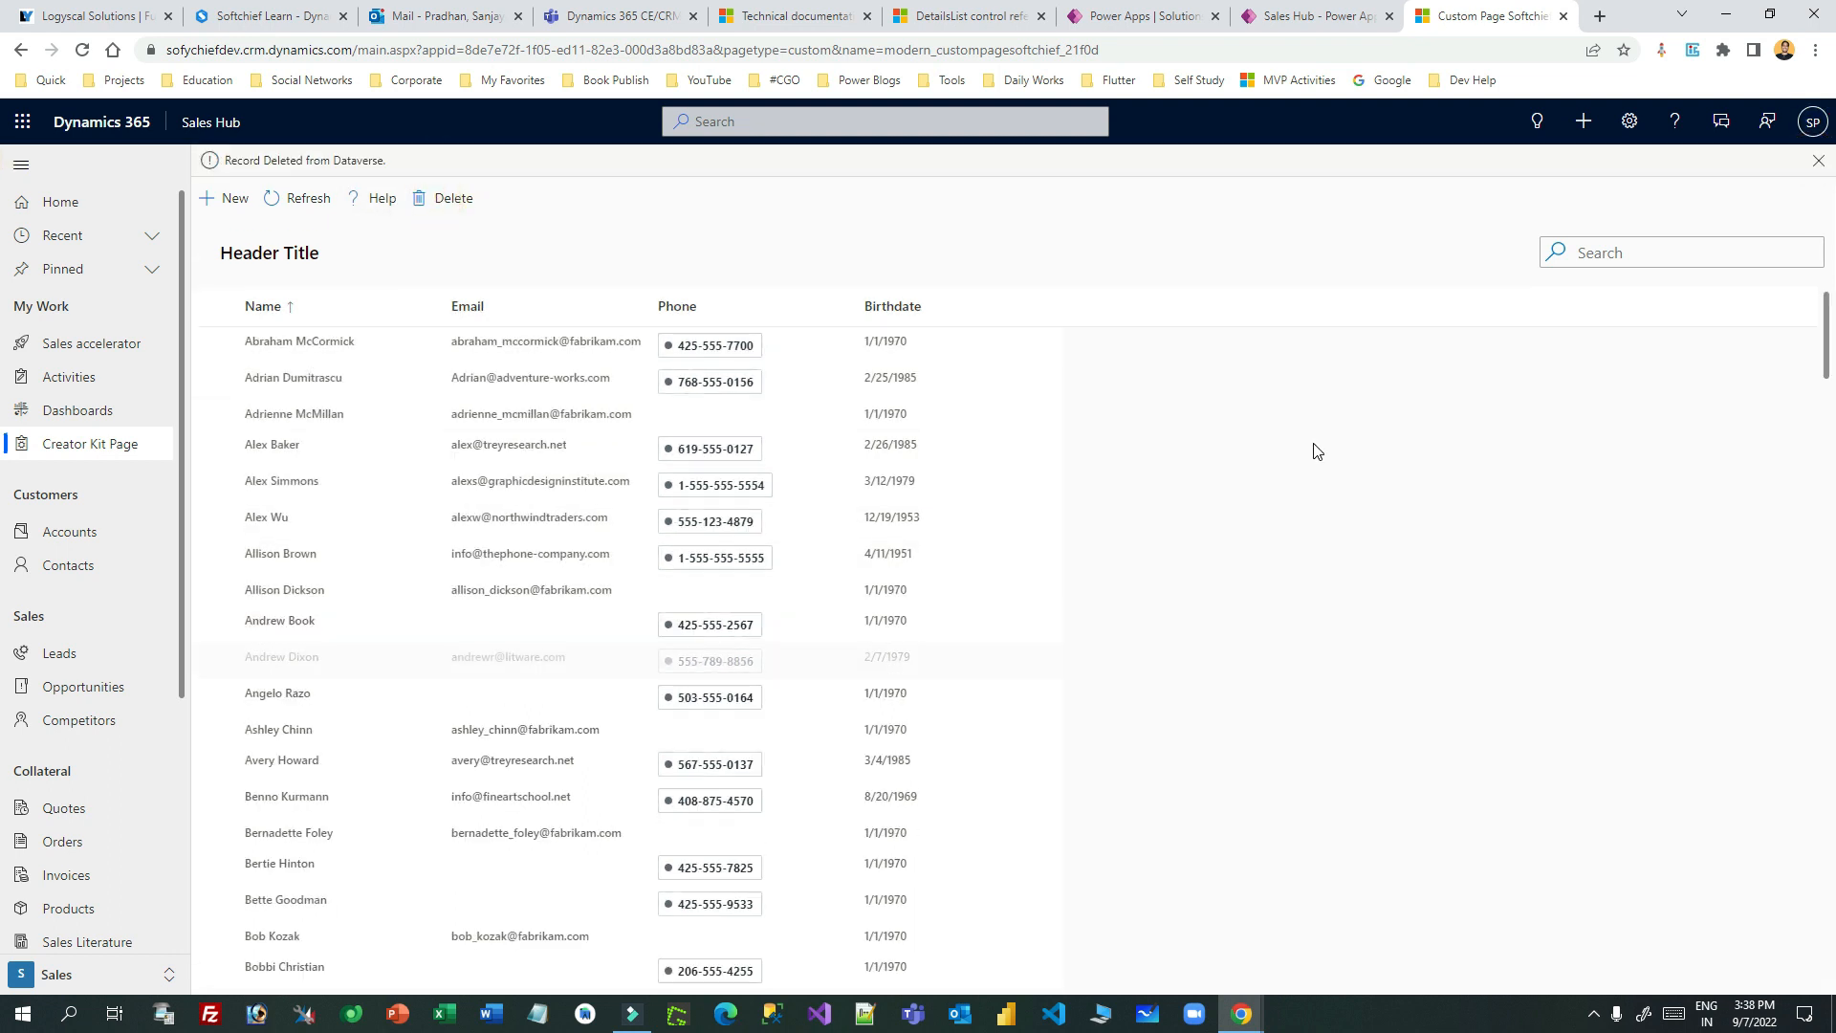
click(1812, 165)
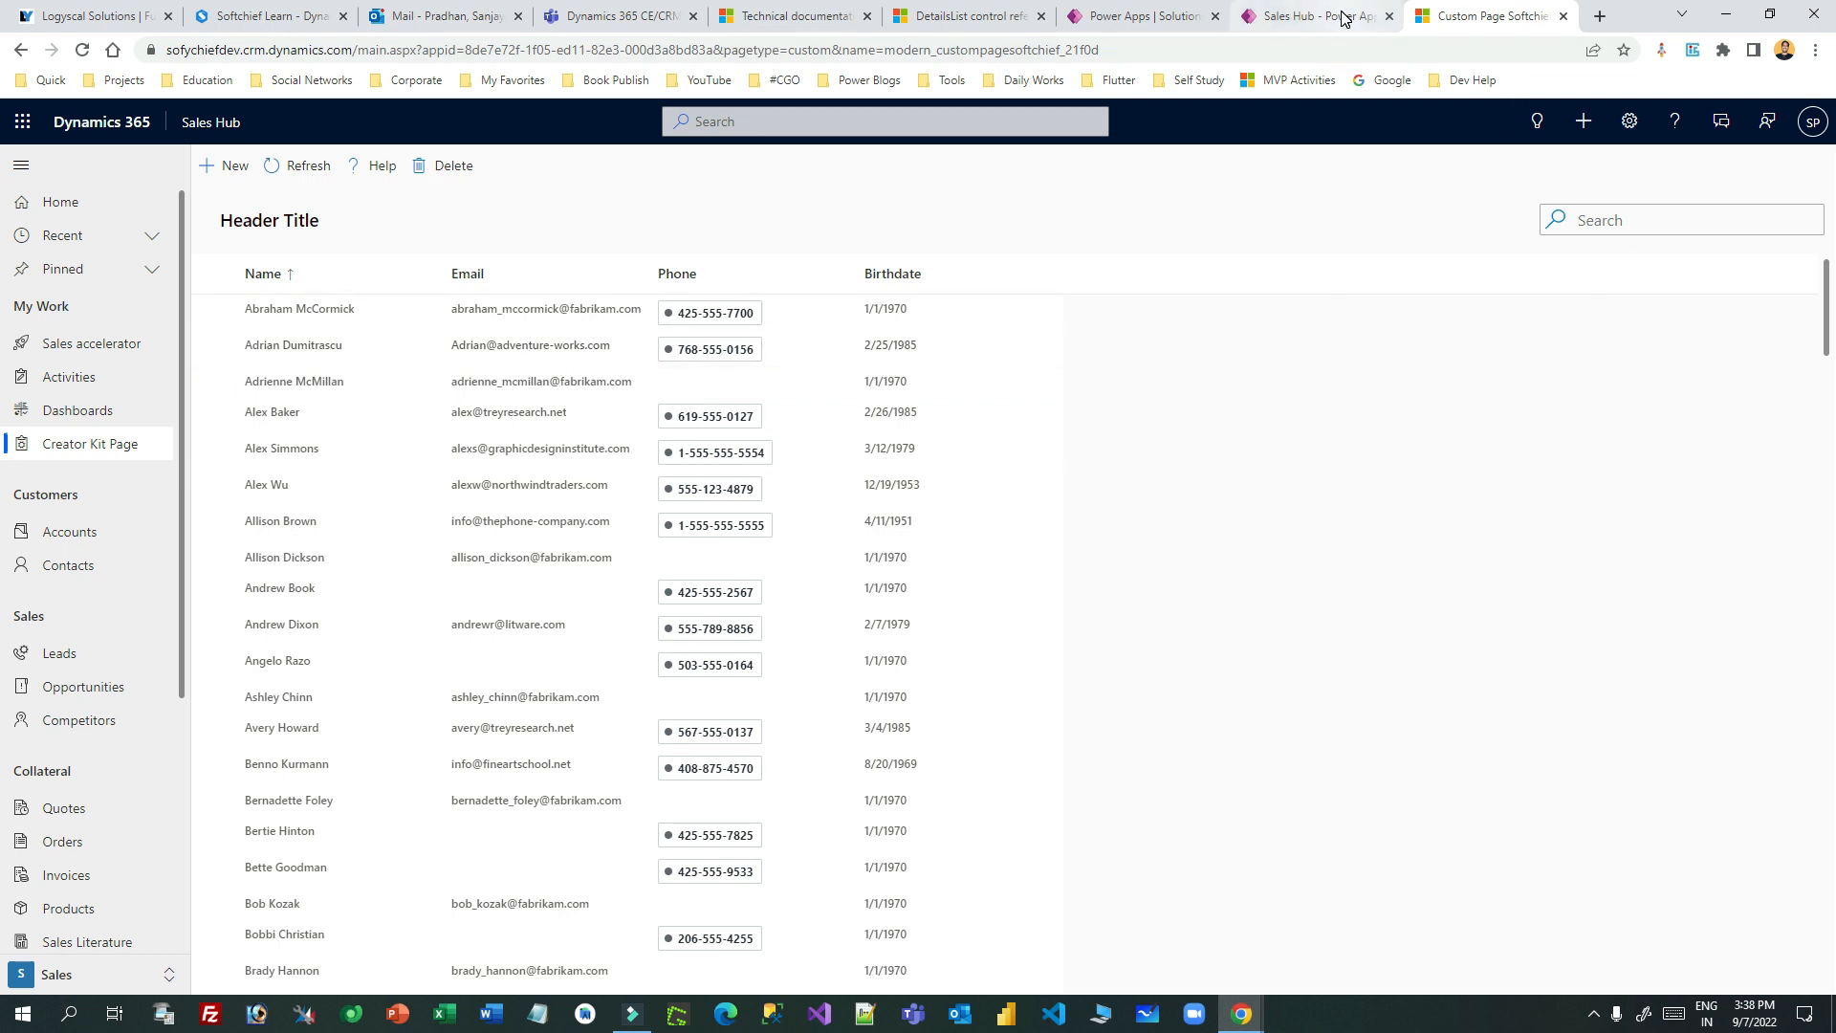
click(1240, 18)
- Open the SearchBox control reference from the Basic Inputs section of the docs
click(1171, 17)
click(1297, 16)
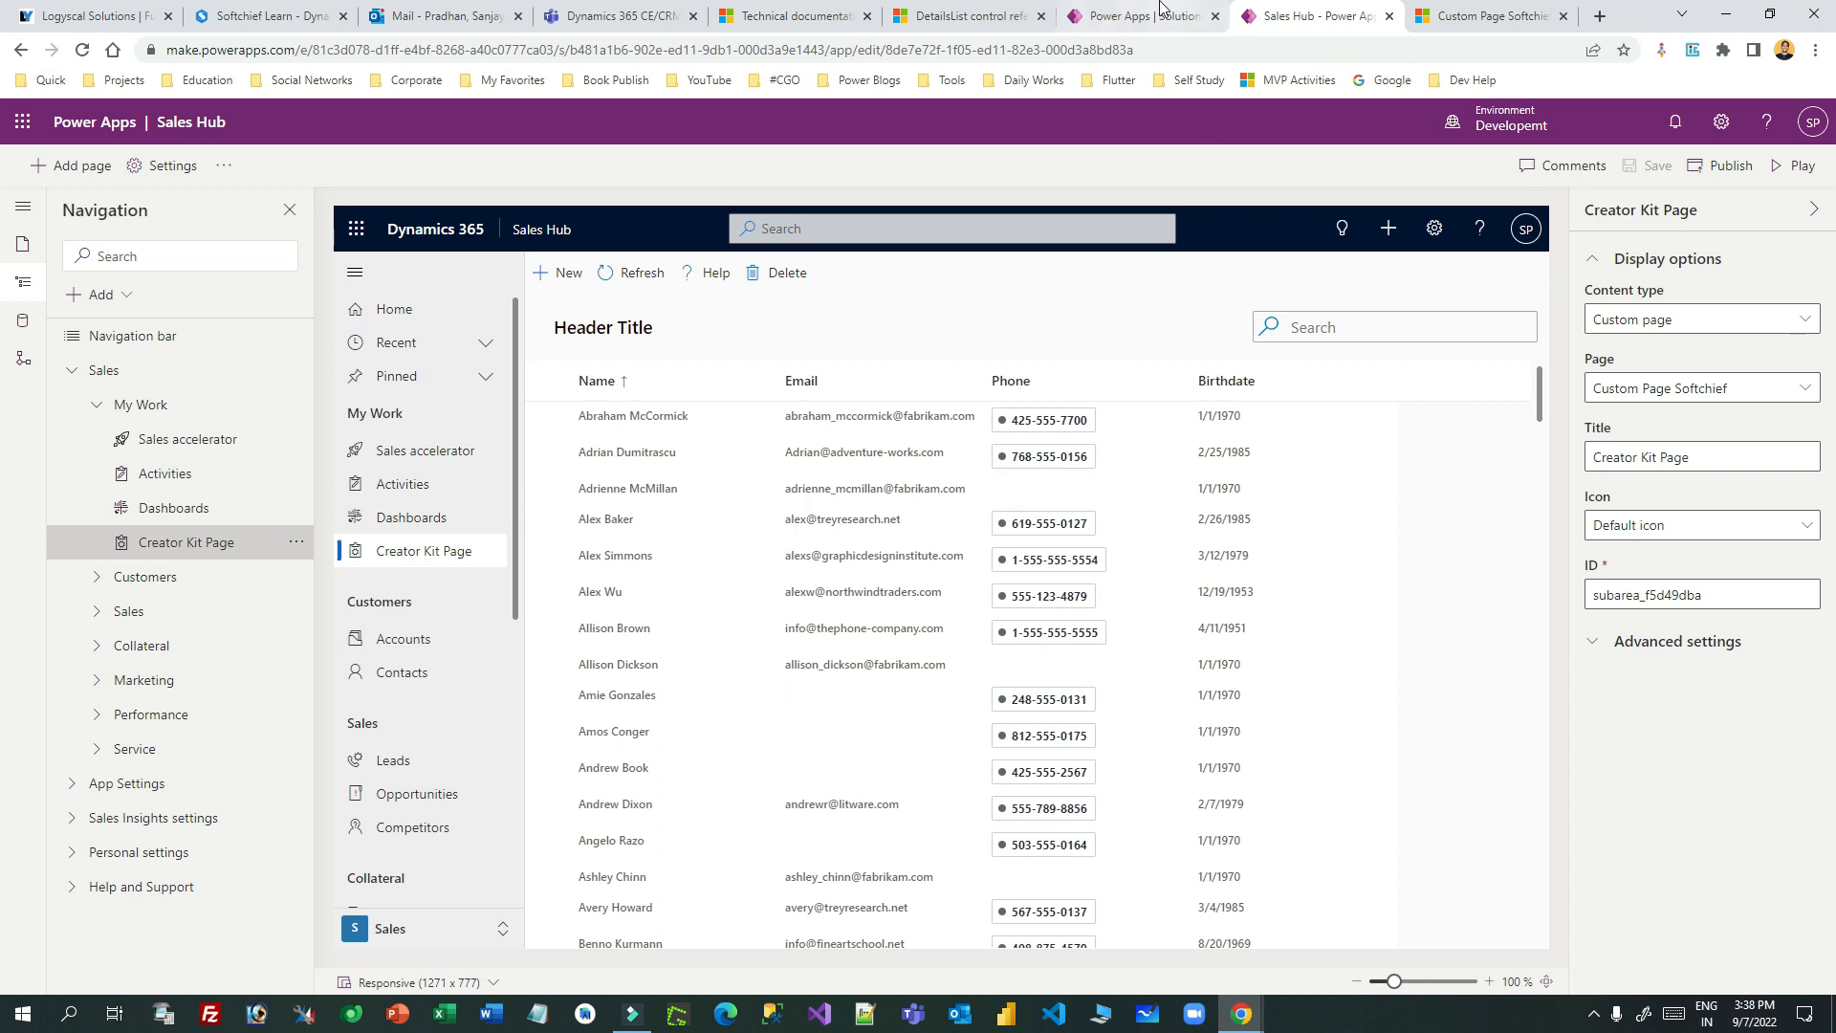
click(1162, 16)
click(1276, 11)
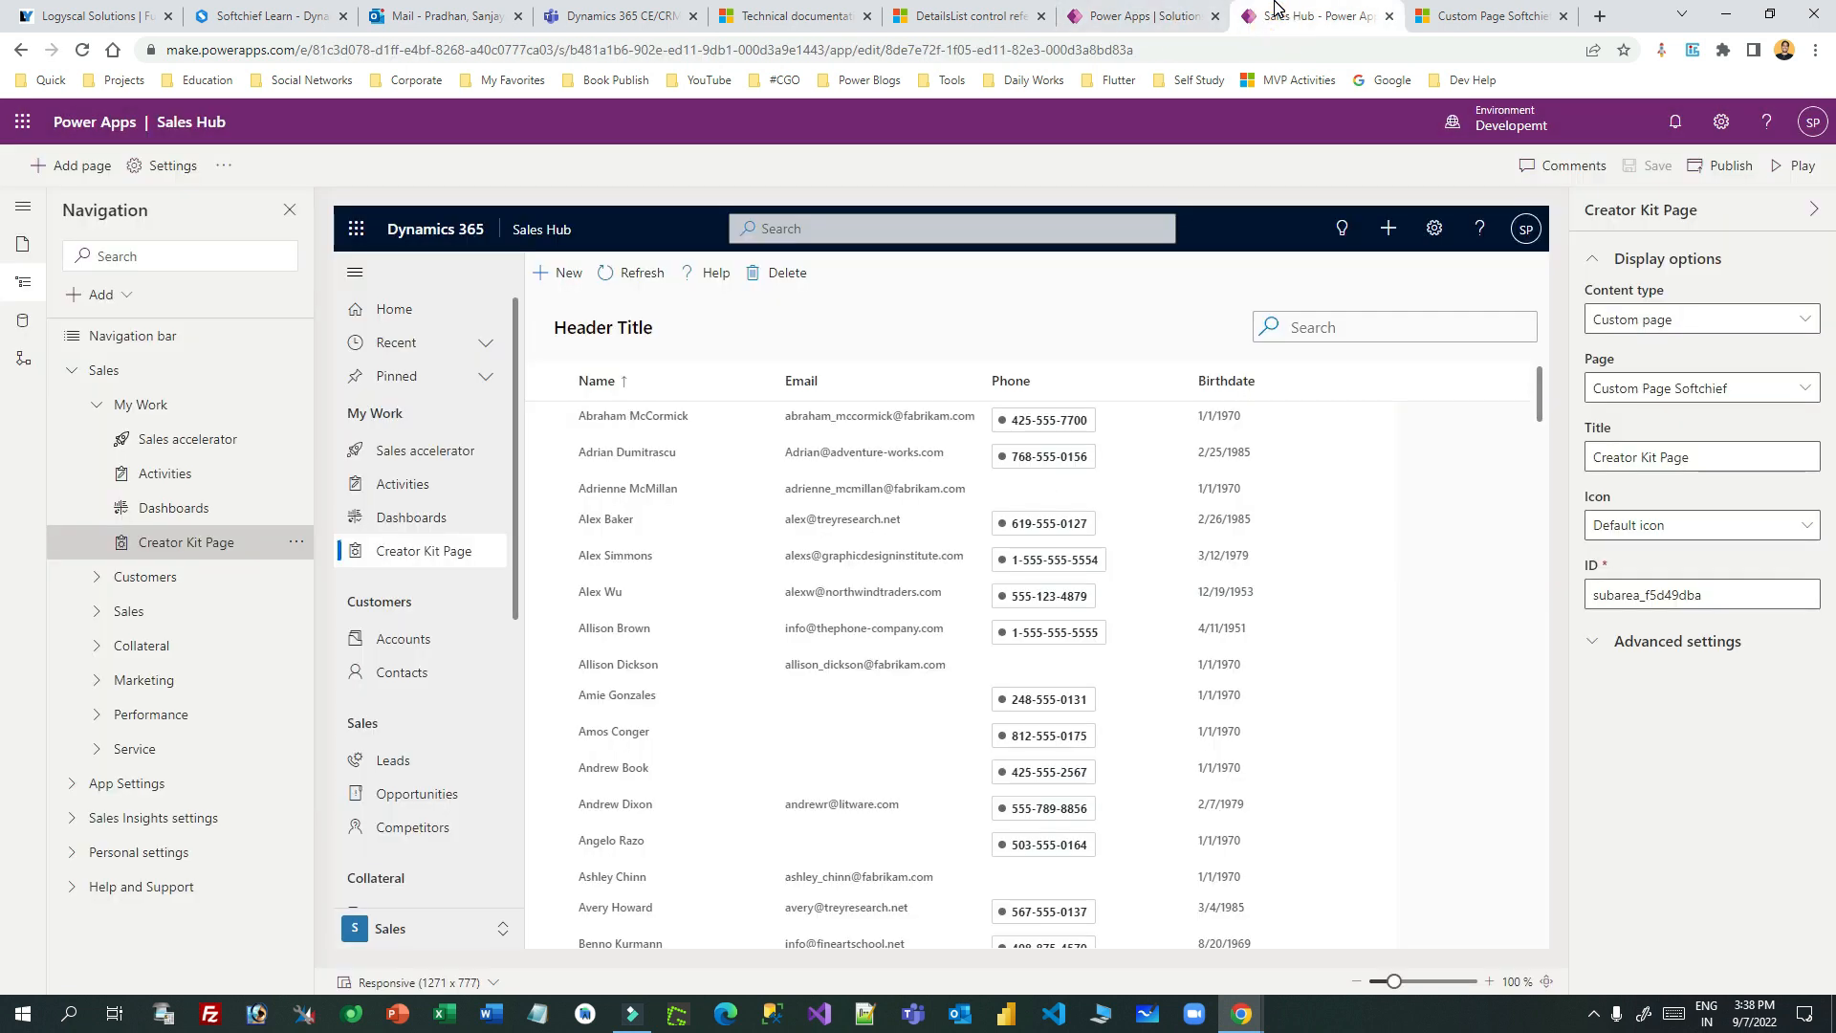
click(970, 16)
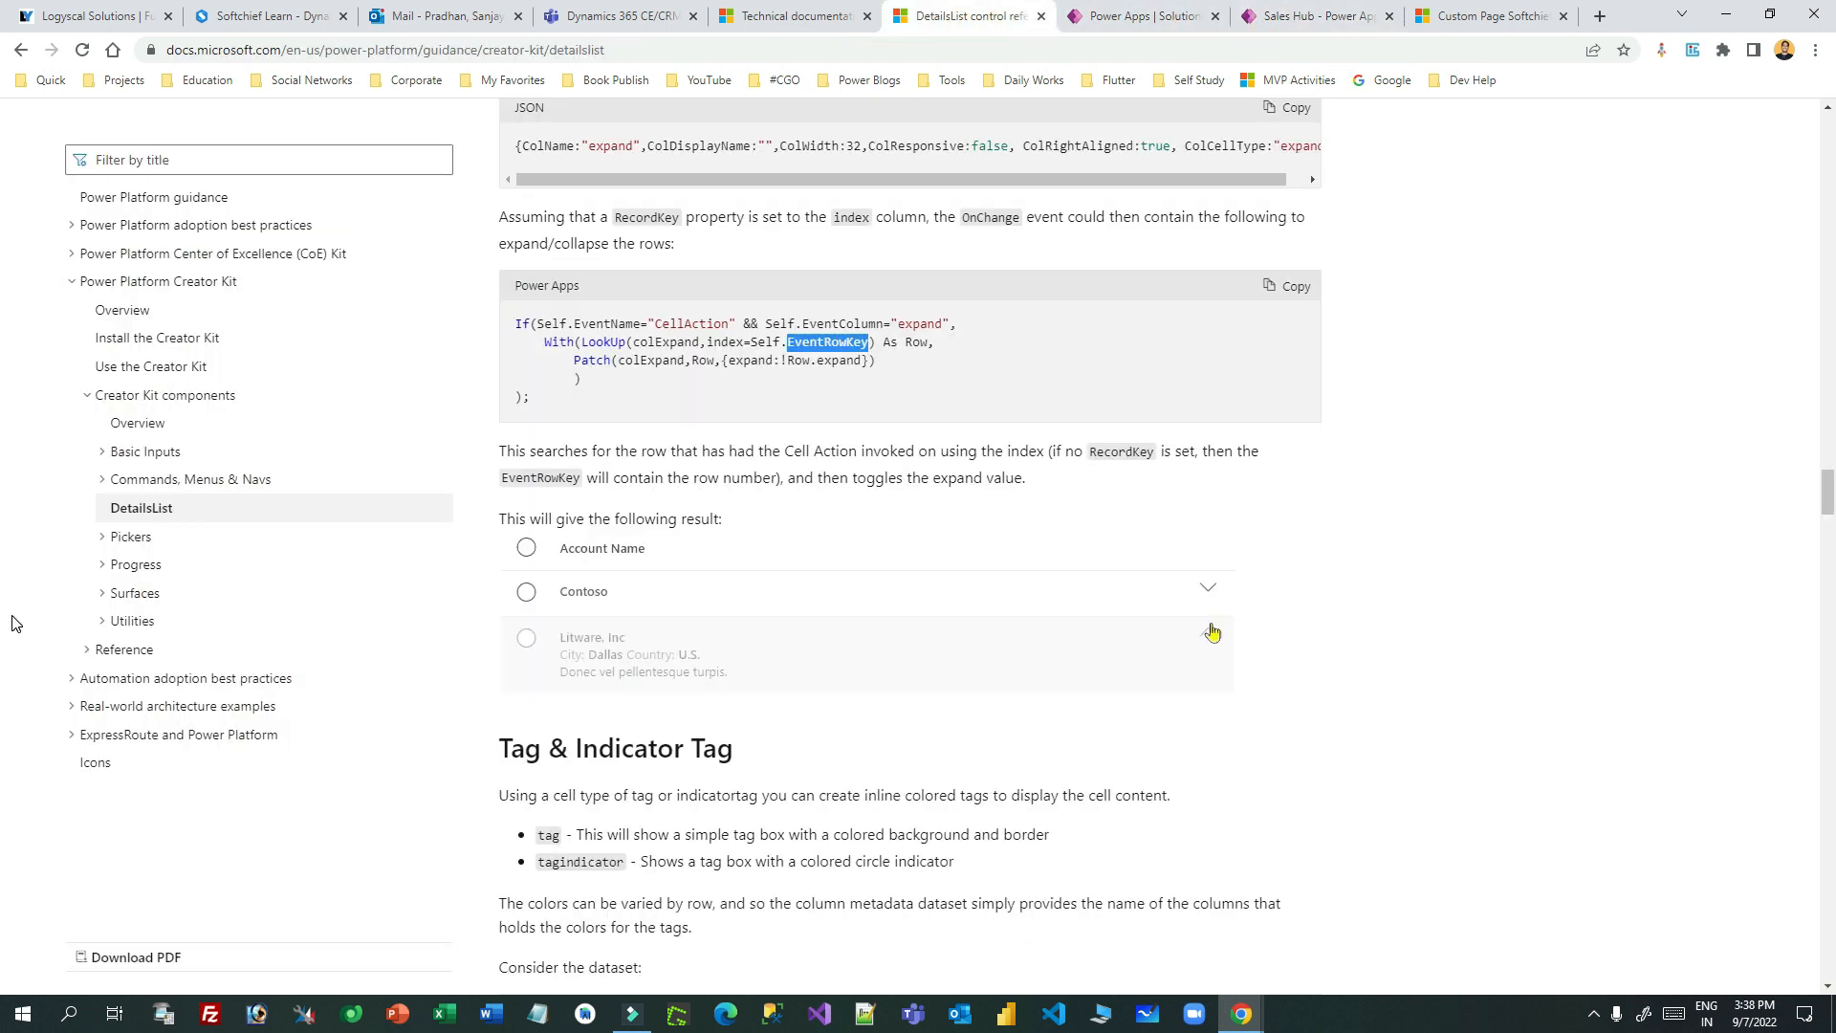
click(107, 452)
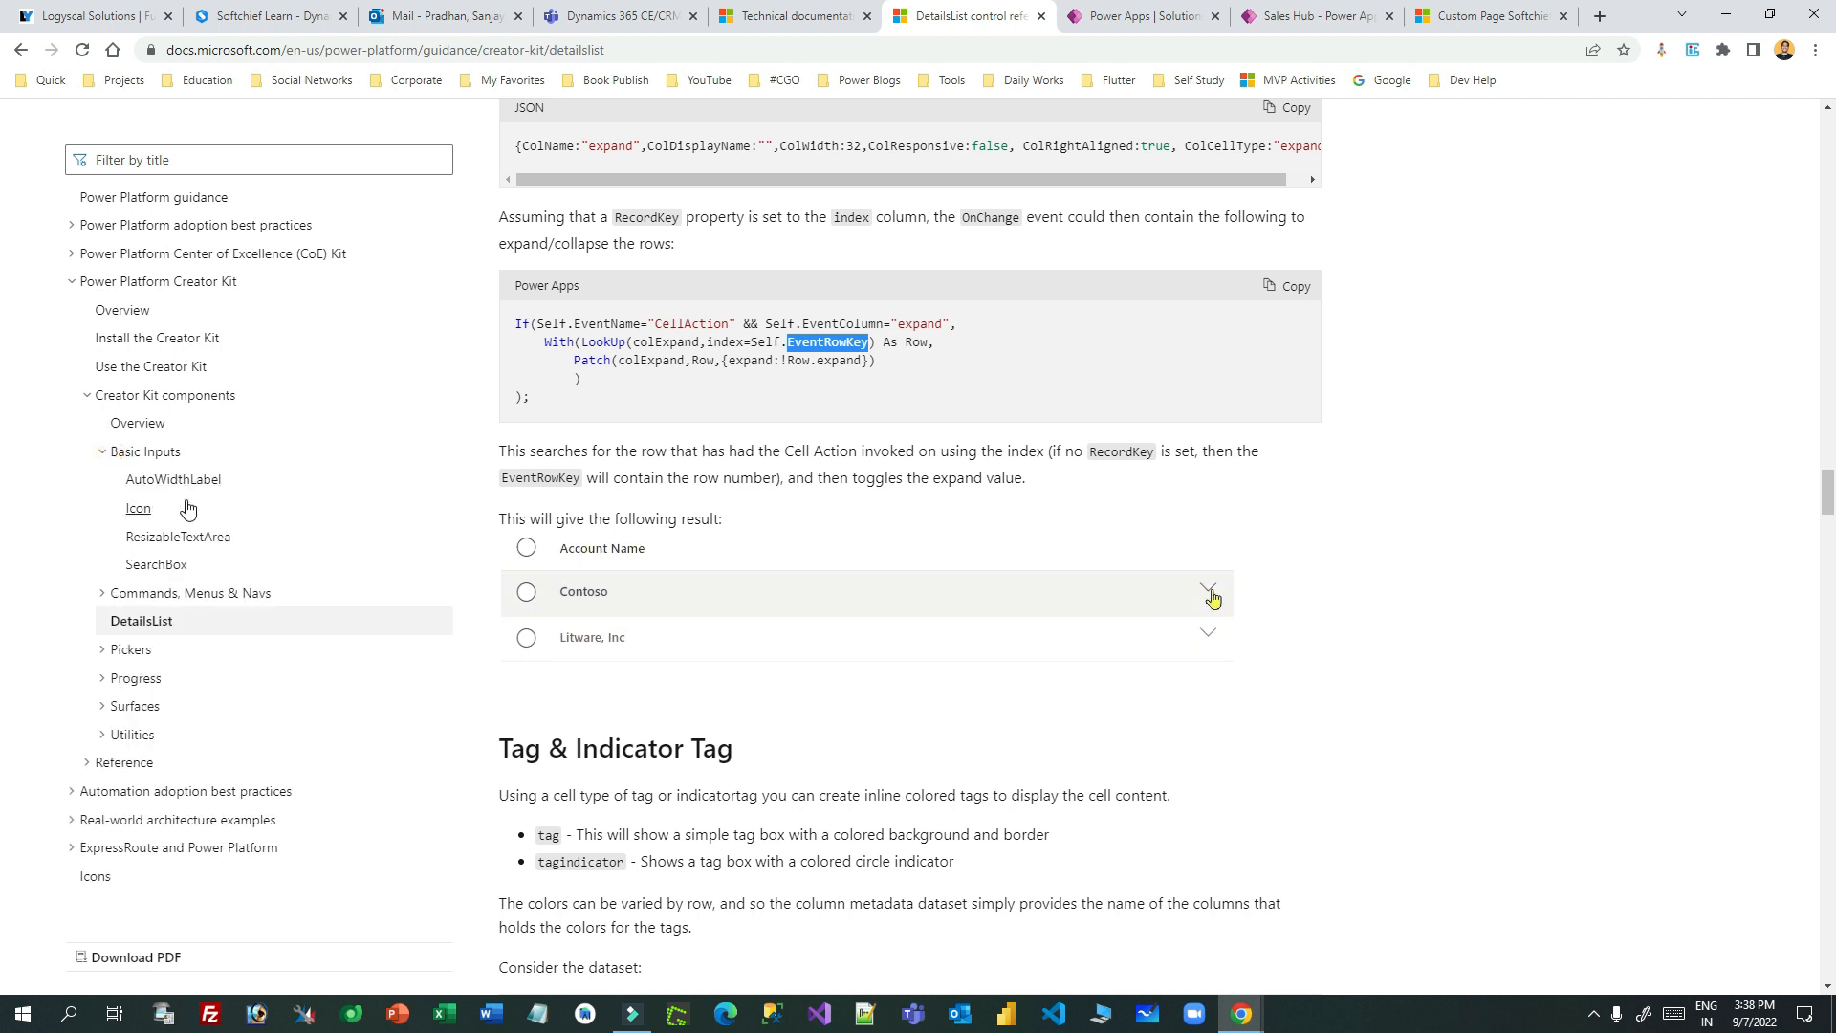
scroll(201, 536, down, 2)
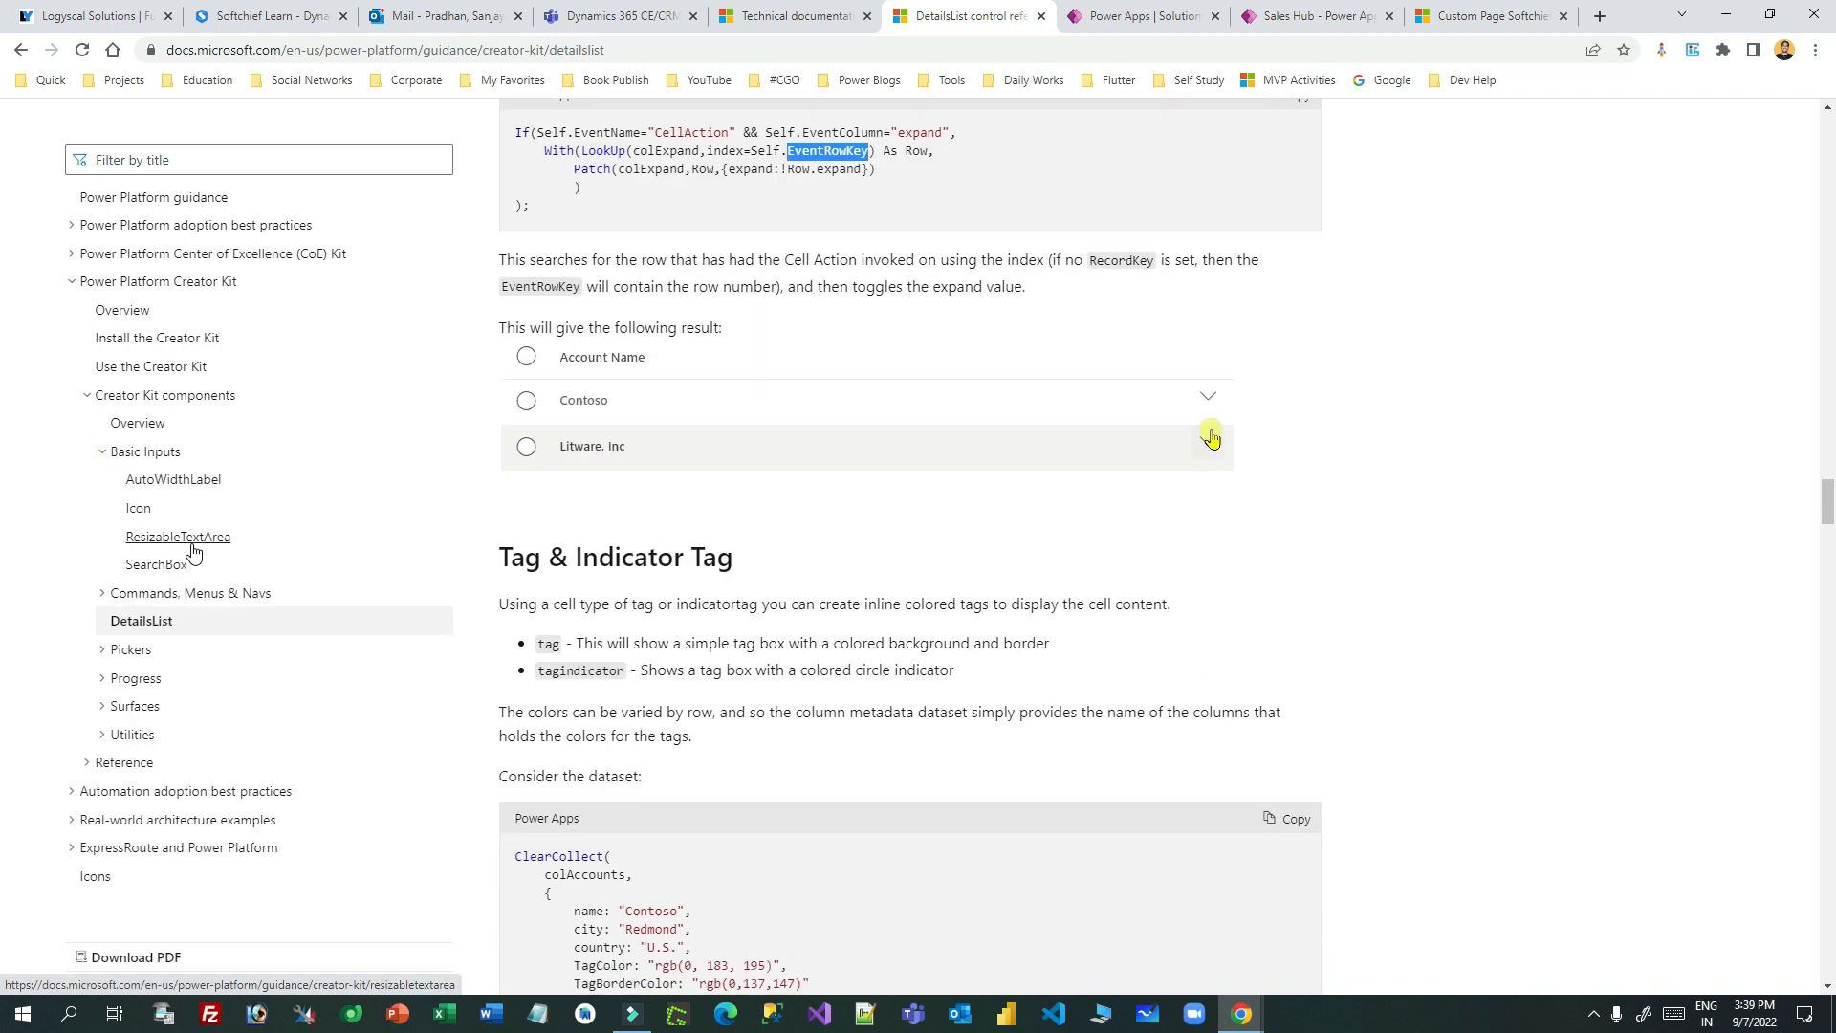
click(105, 593)
click(156, 565)
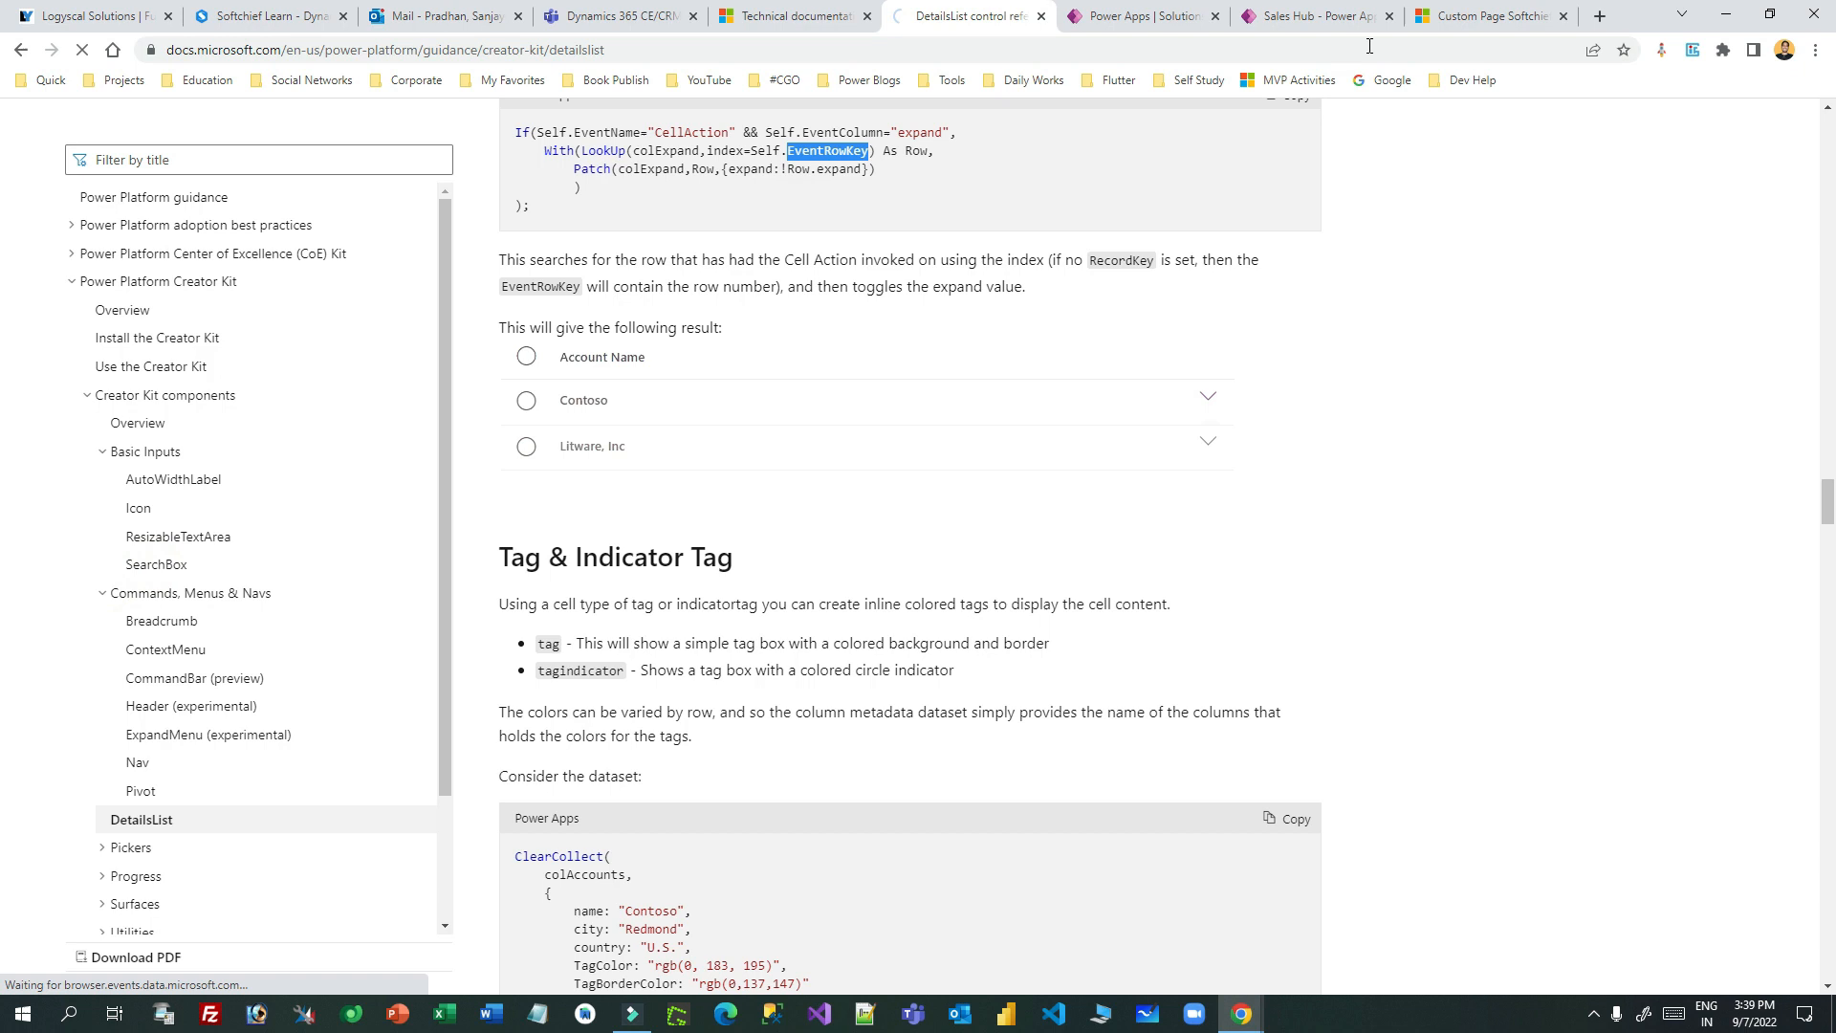
- Try the search box on the running custom page
click(1444, 17)
click(1632, 220)
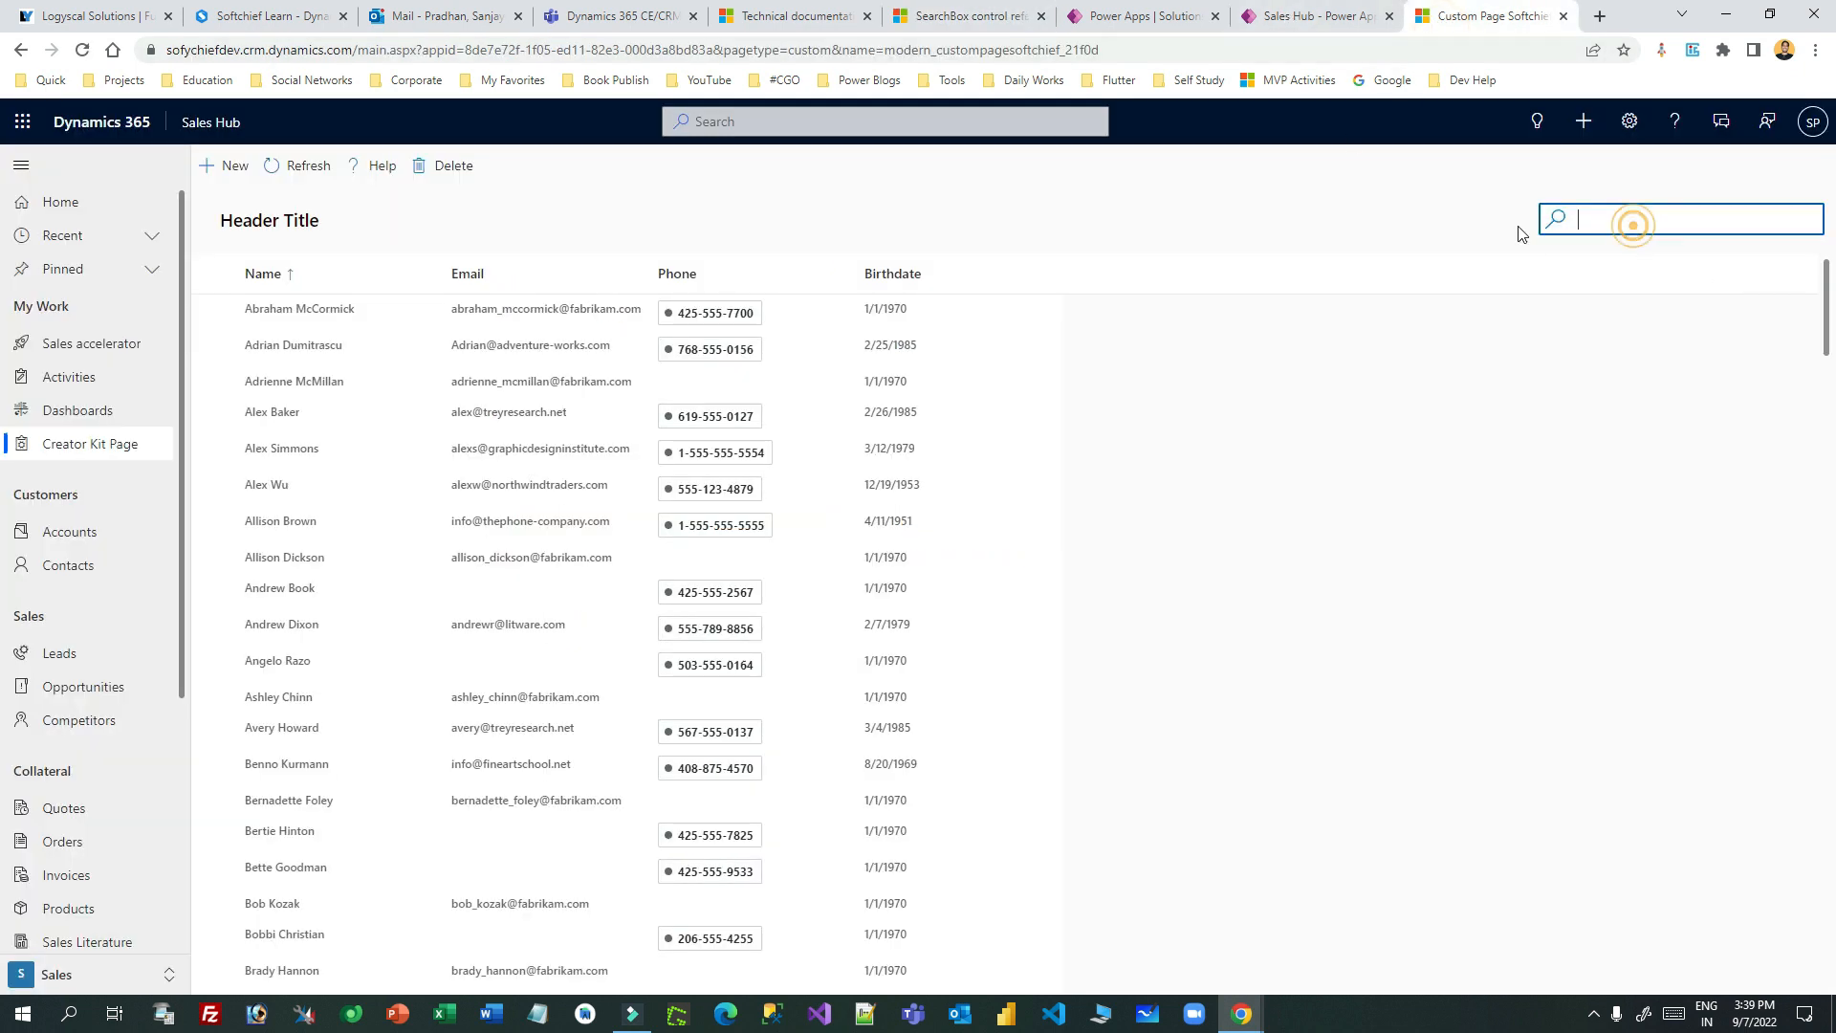
click(1125, 21)
click(1302, 17)
- Review the docs' Search() example for filtering a list by the search text
click(974, 17)
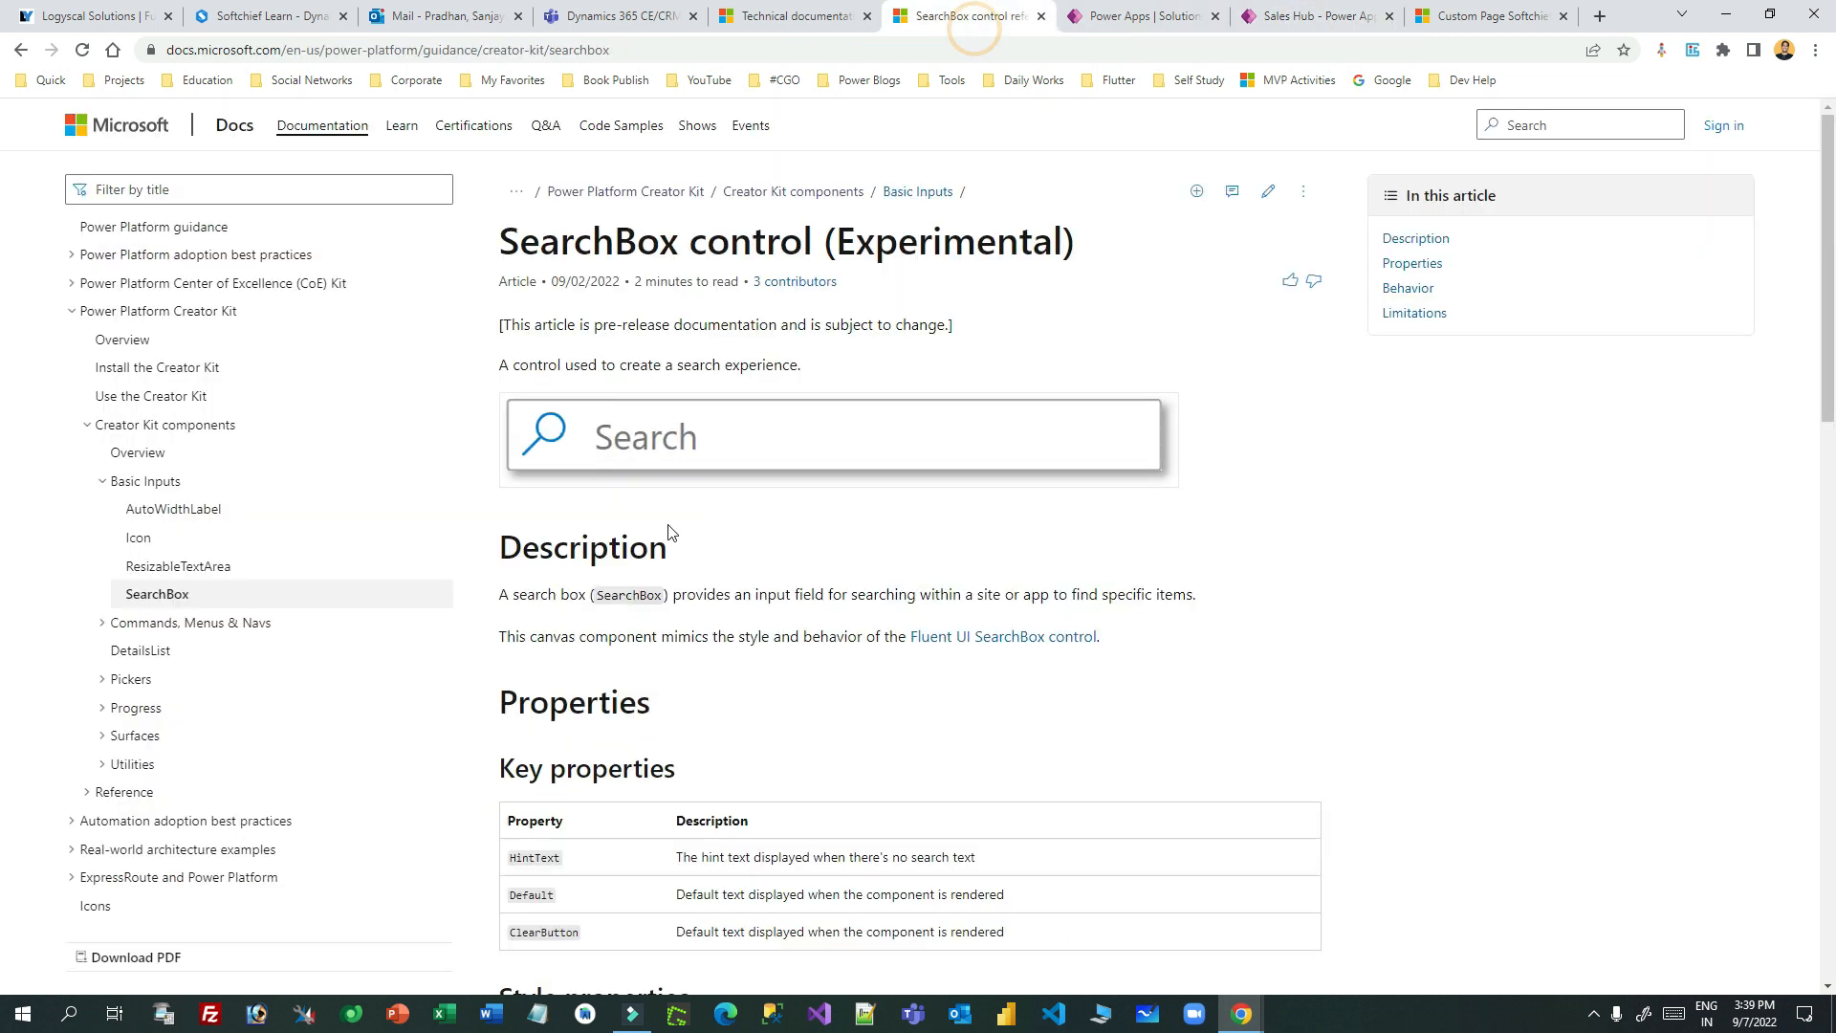
scroll(748, 430, down, 12)
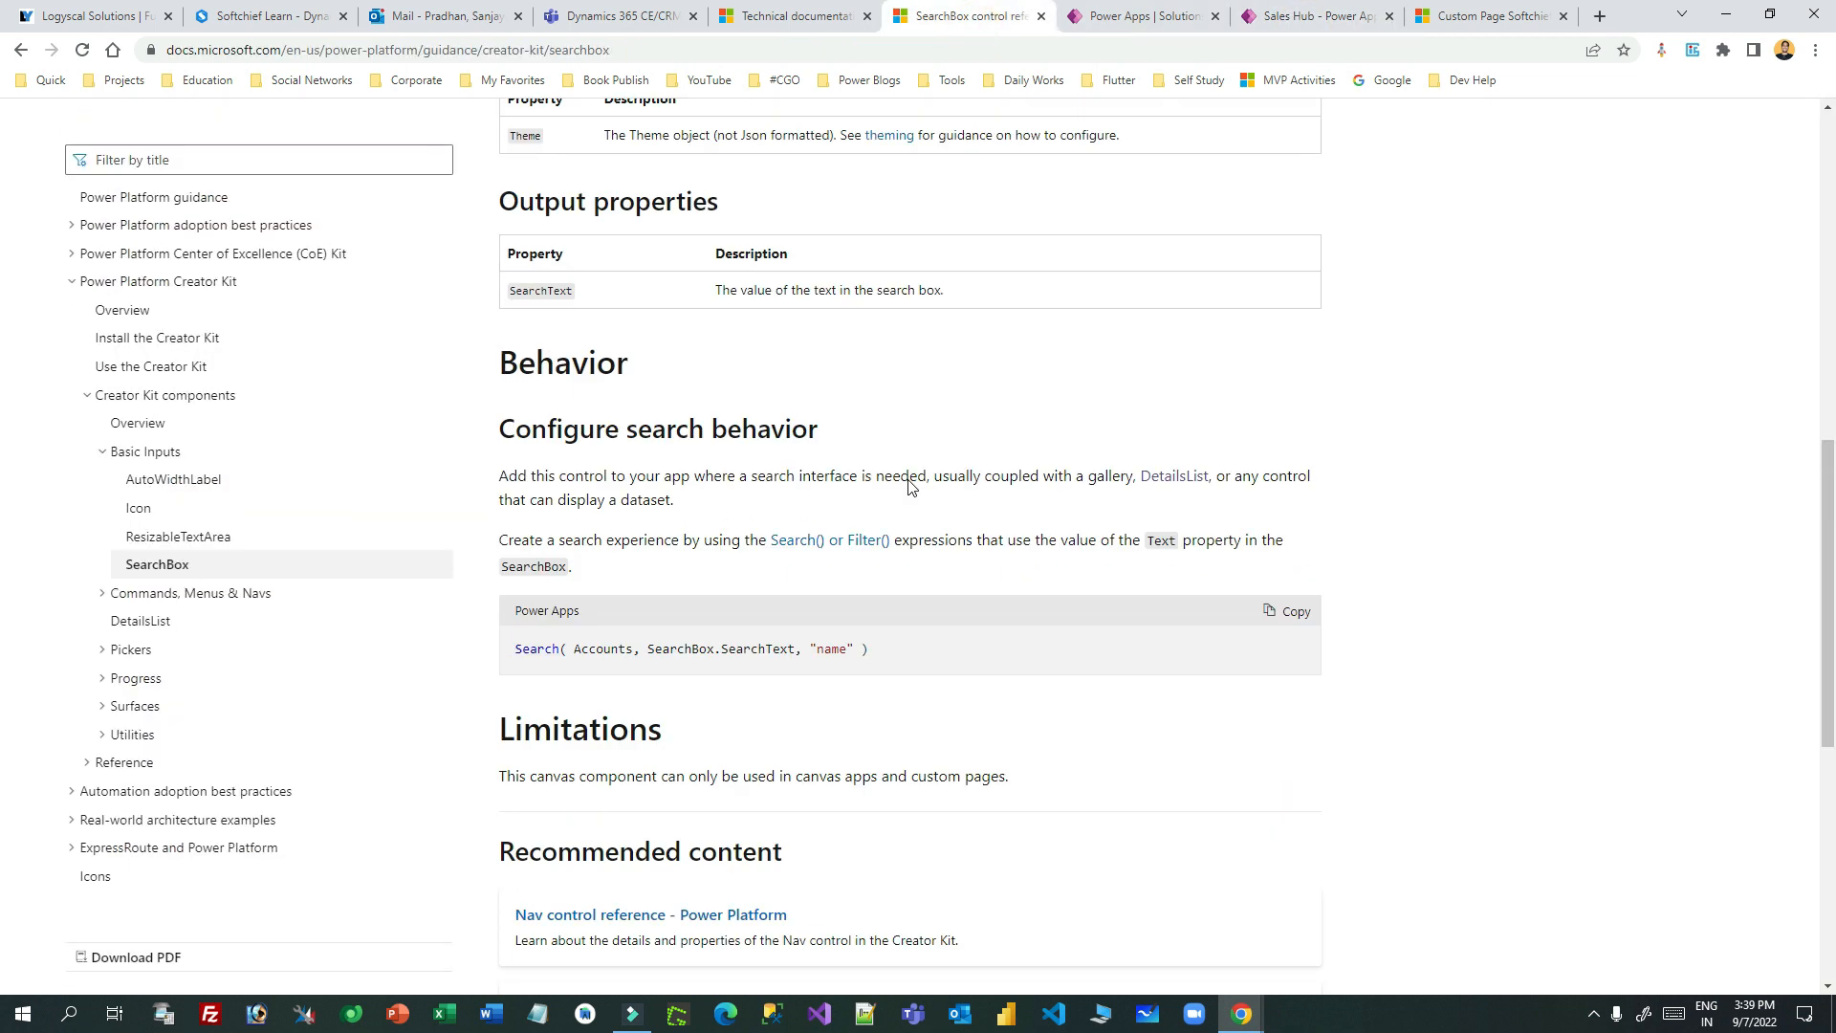
drag(532, 451, 873, 459)
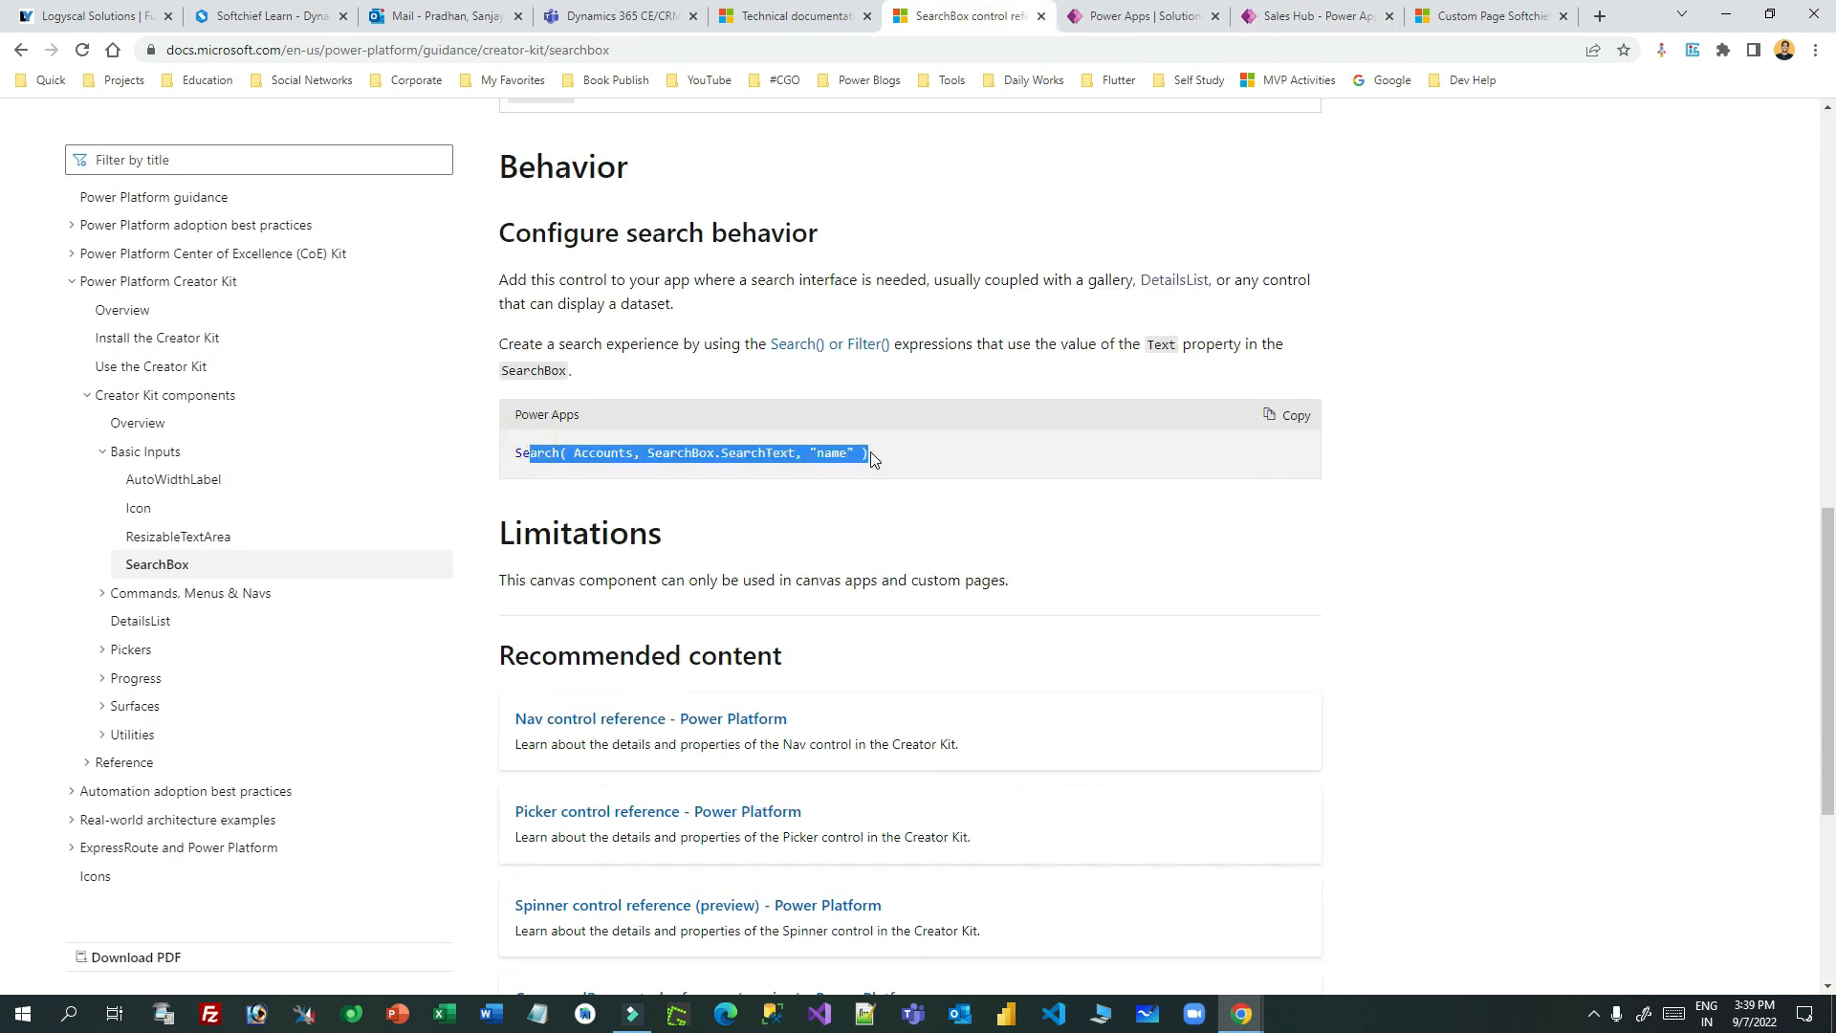
click(872, 453)
click(673, 432)
drag(546, 452, 1098, 460)
click(1098, 461)
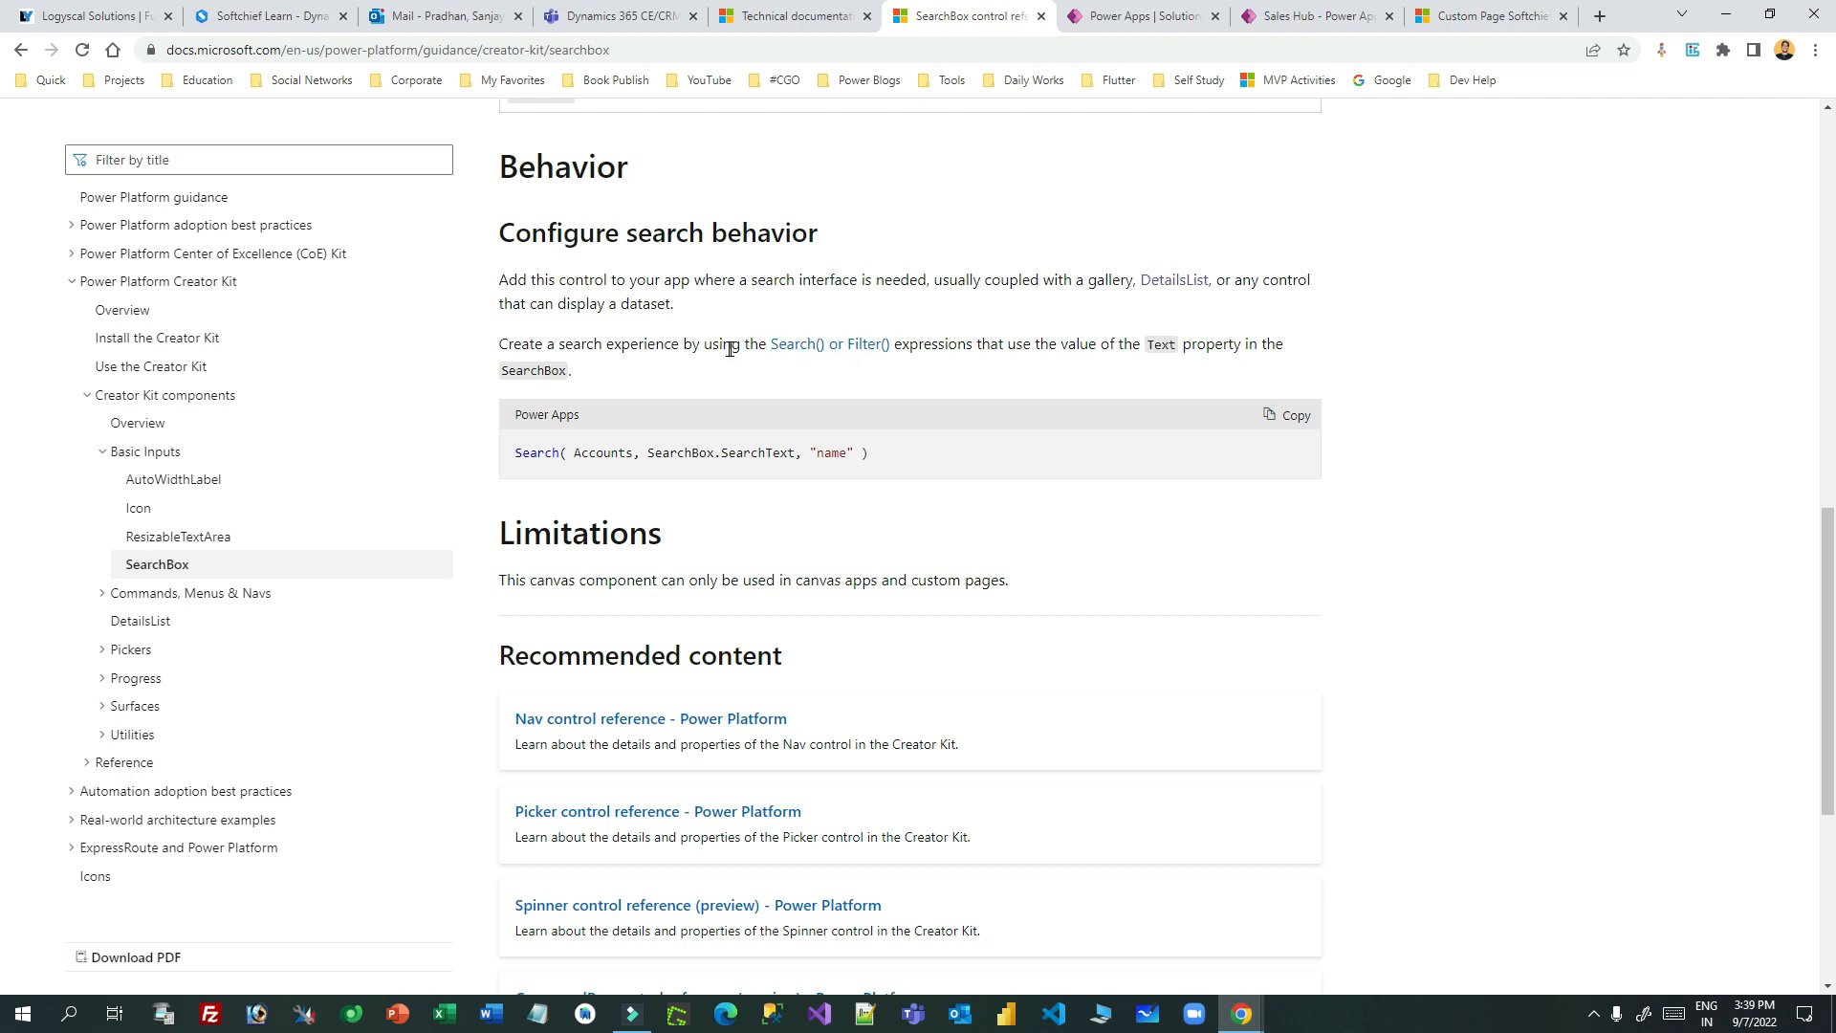
double_click(1149, 344)
click(1254, 340)
click(1450, 14)
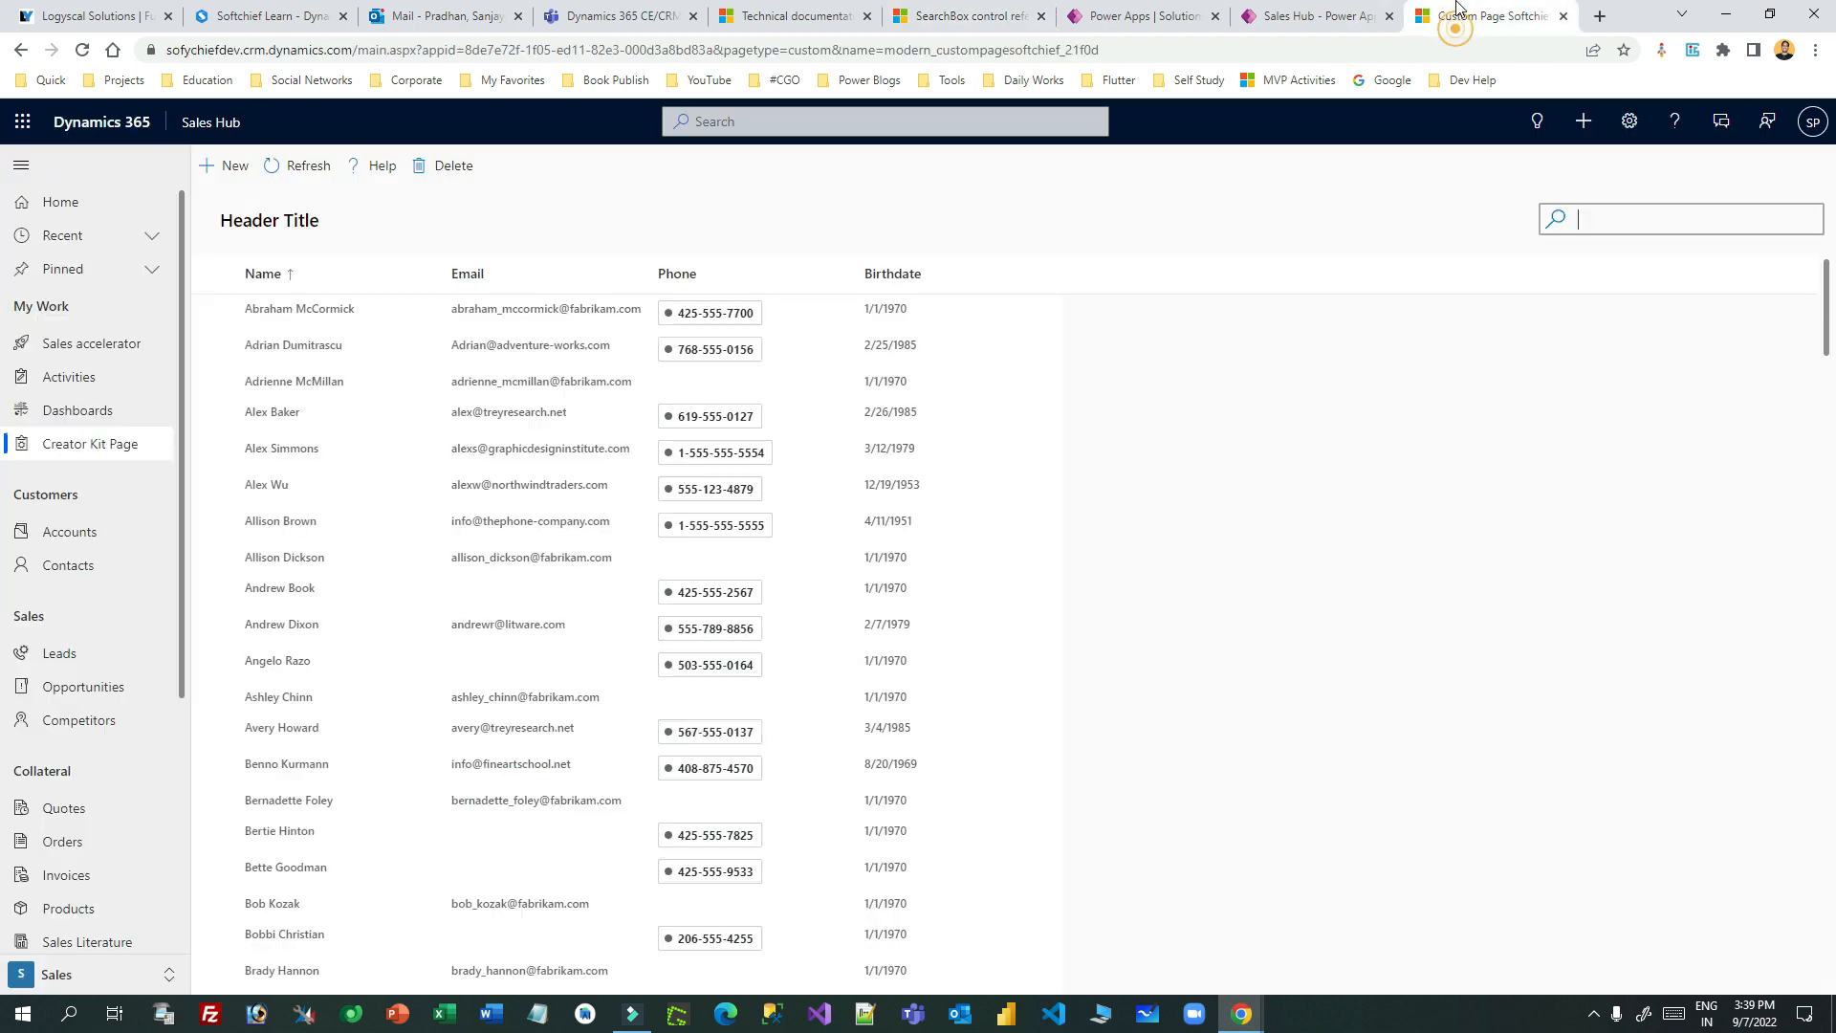
- Open Custom Page Softchief for editing from the solution
click(1310, 14)
click(1172, 8)
click(1303, 15)
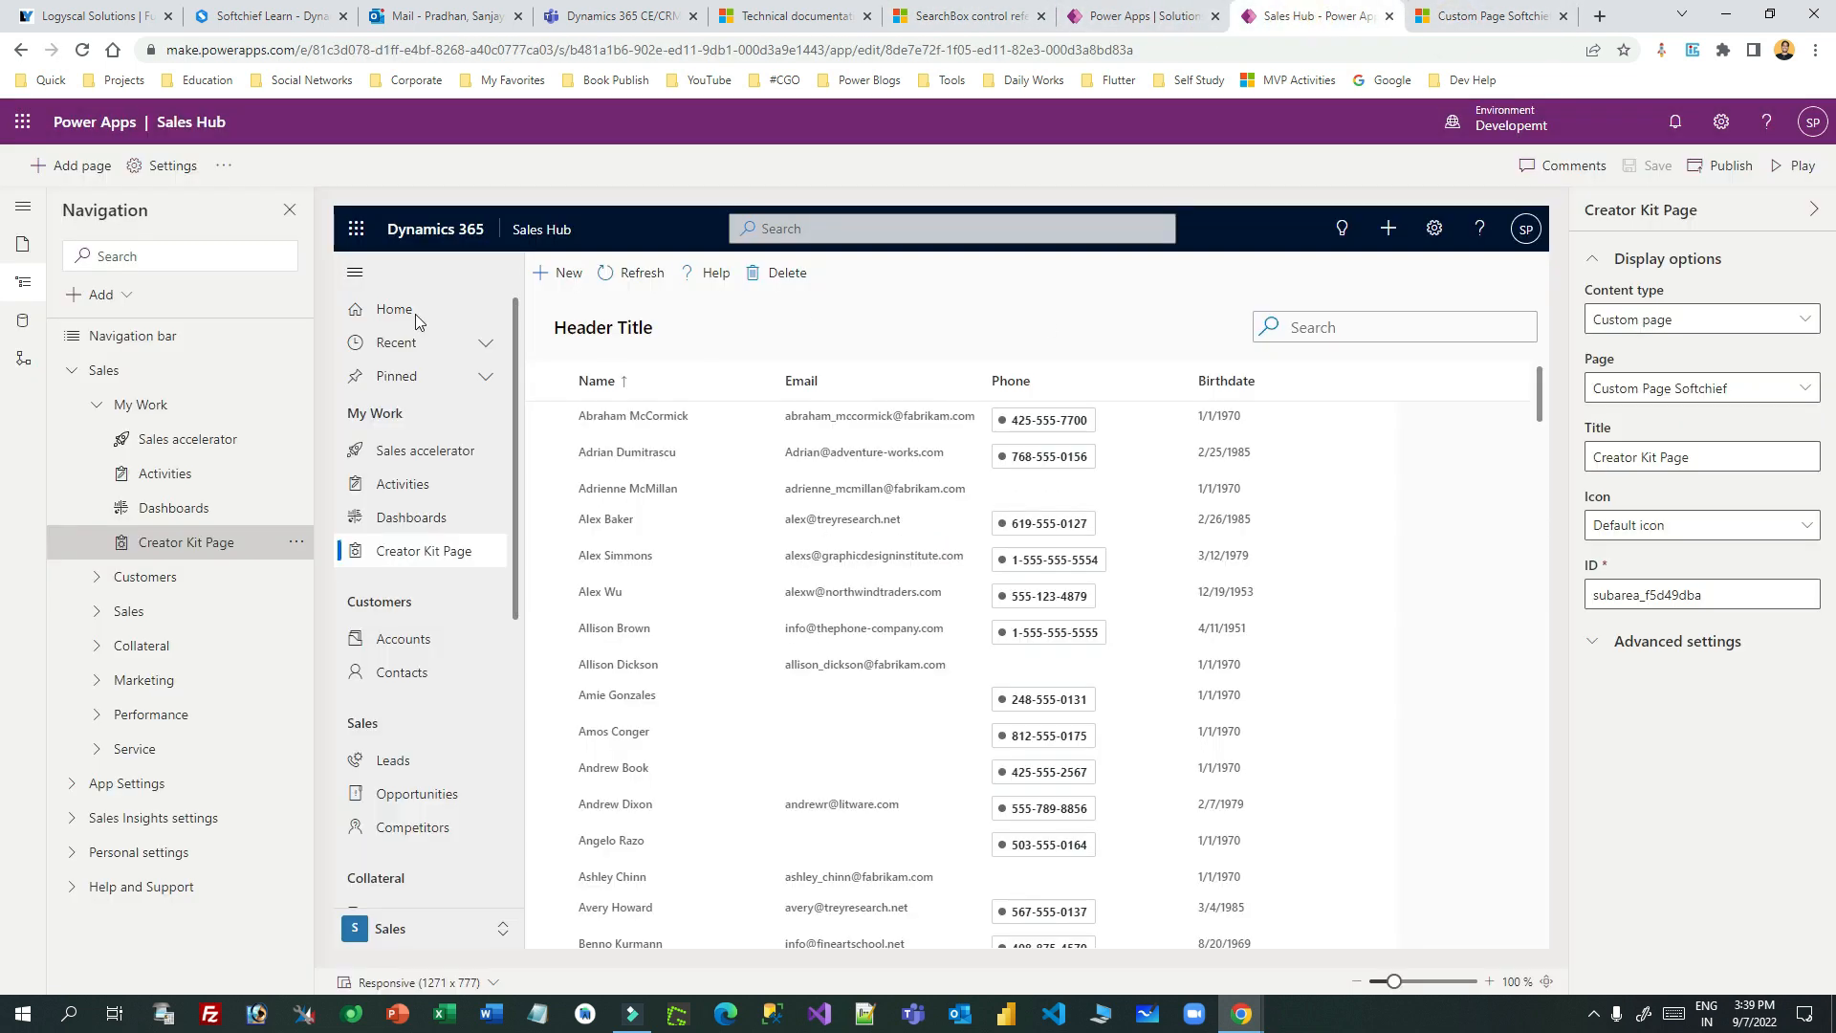
click(1197, 19)
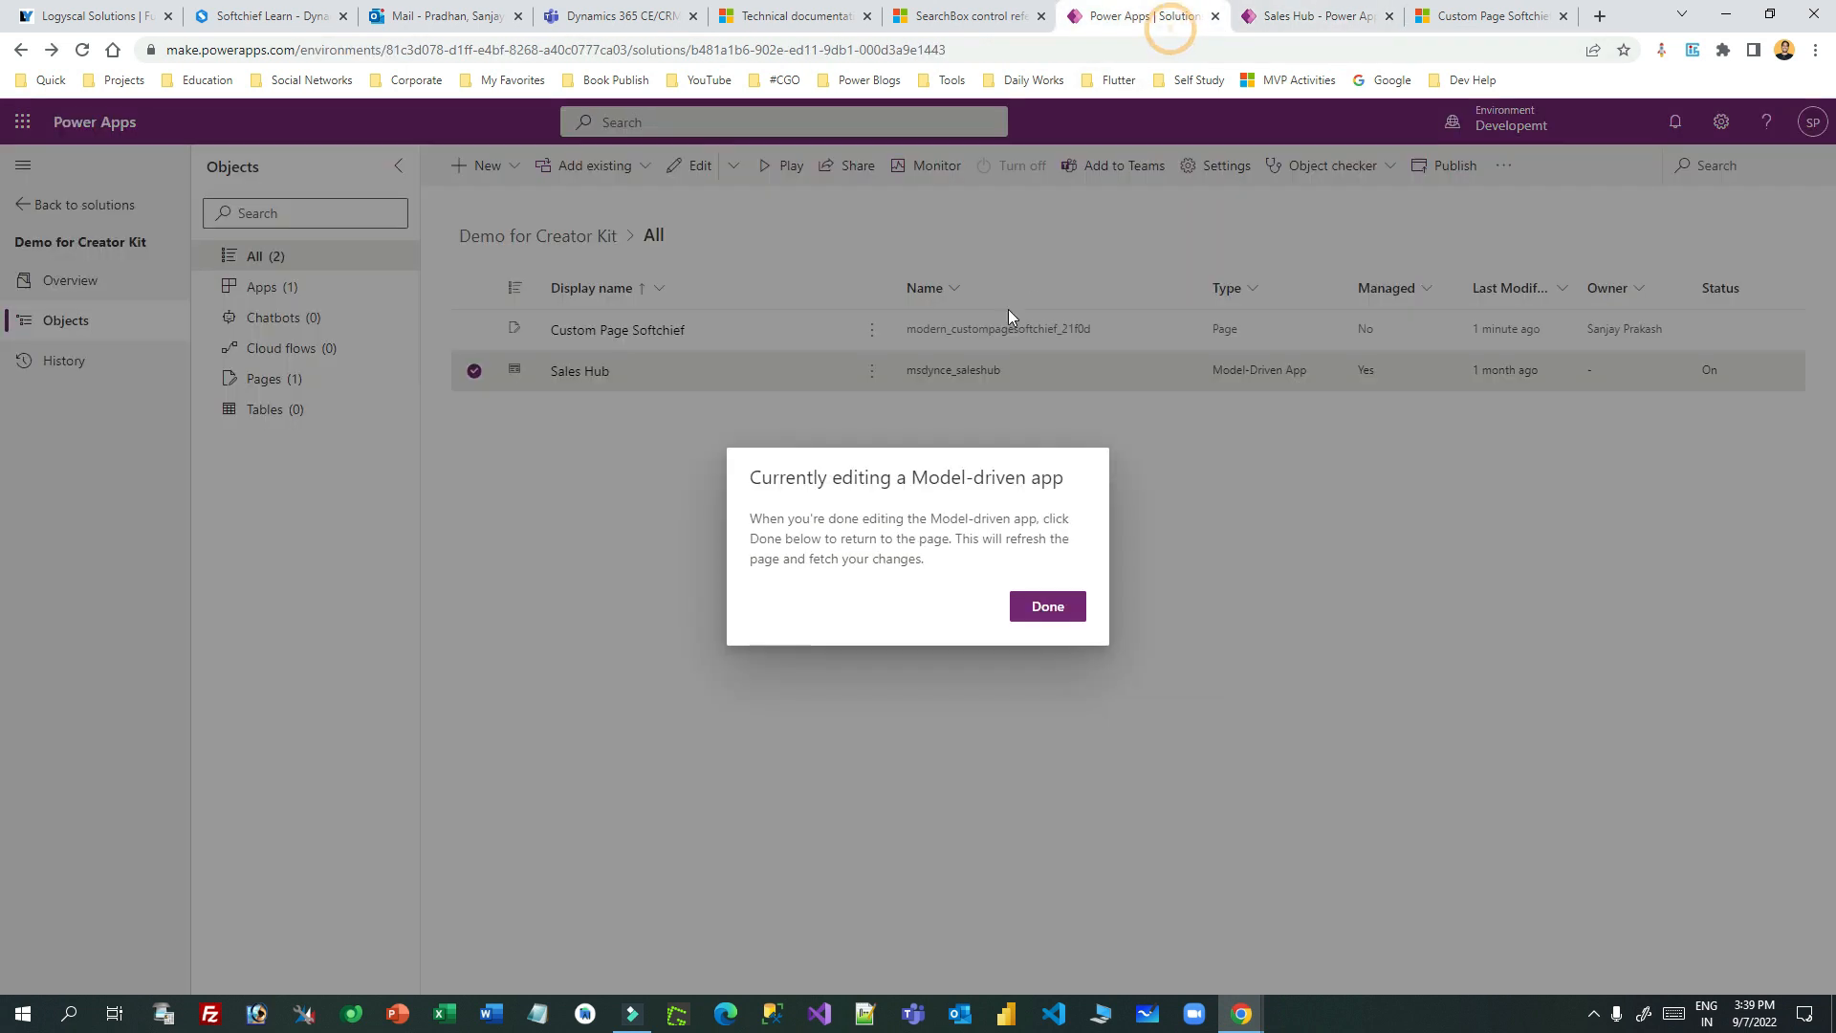
click(1068, 613)
click(871, 331)
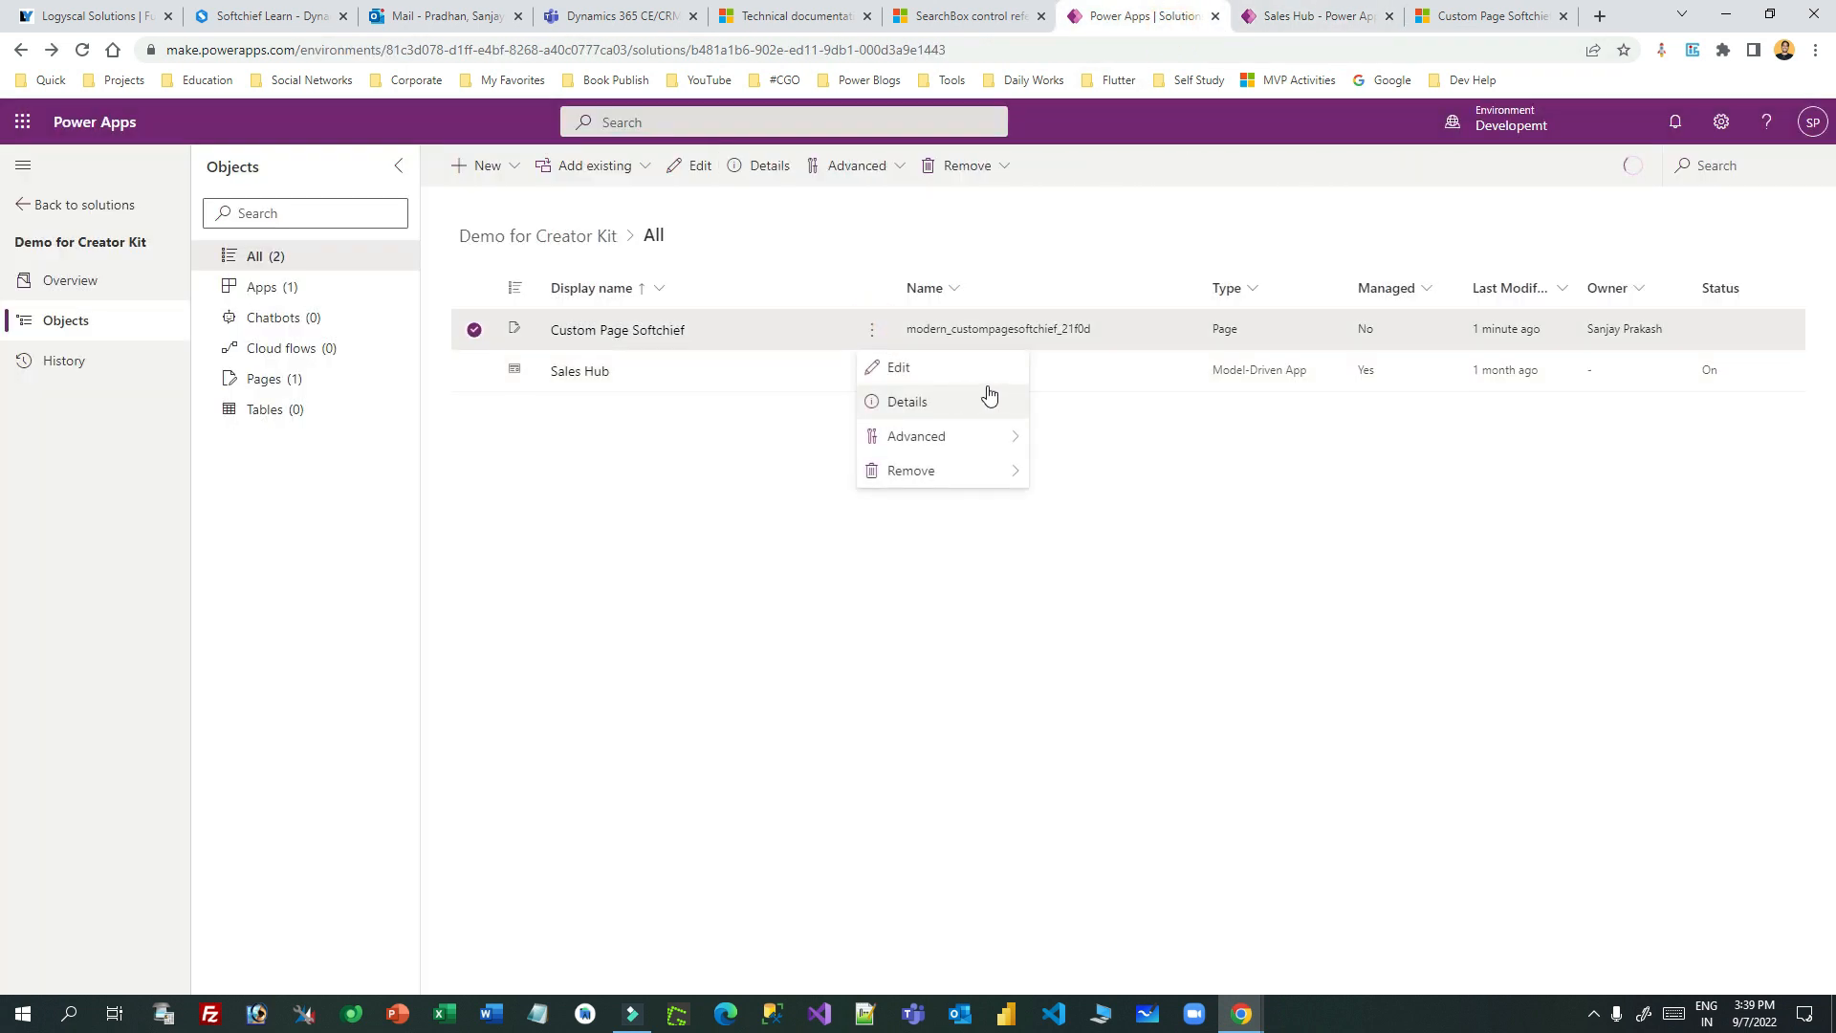
click(1012, 365)
- Select the sample Search() formula in the SearchBox docs
click(1480, 16)
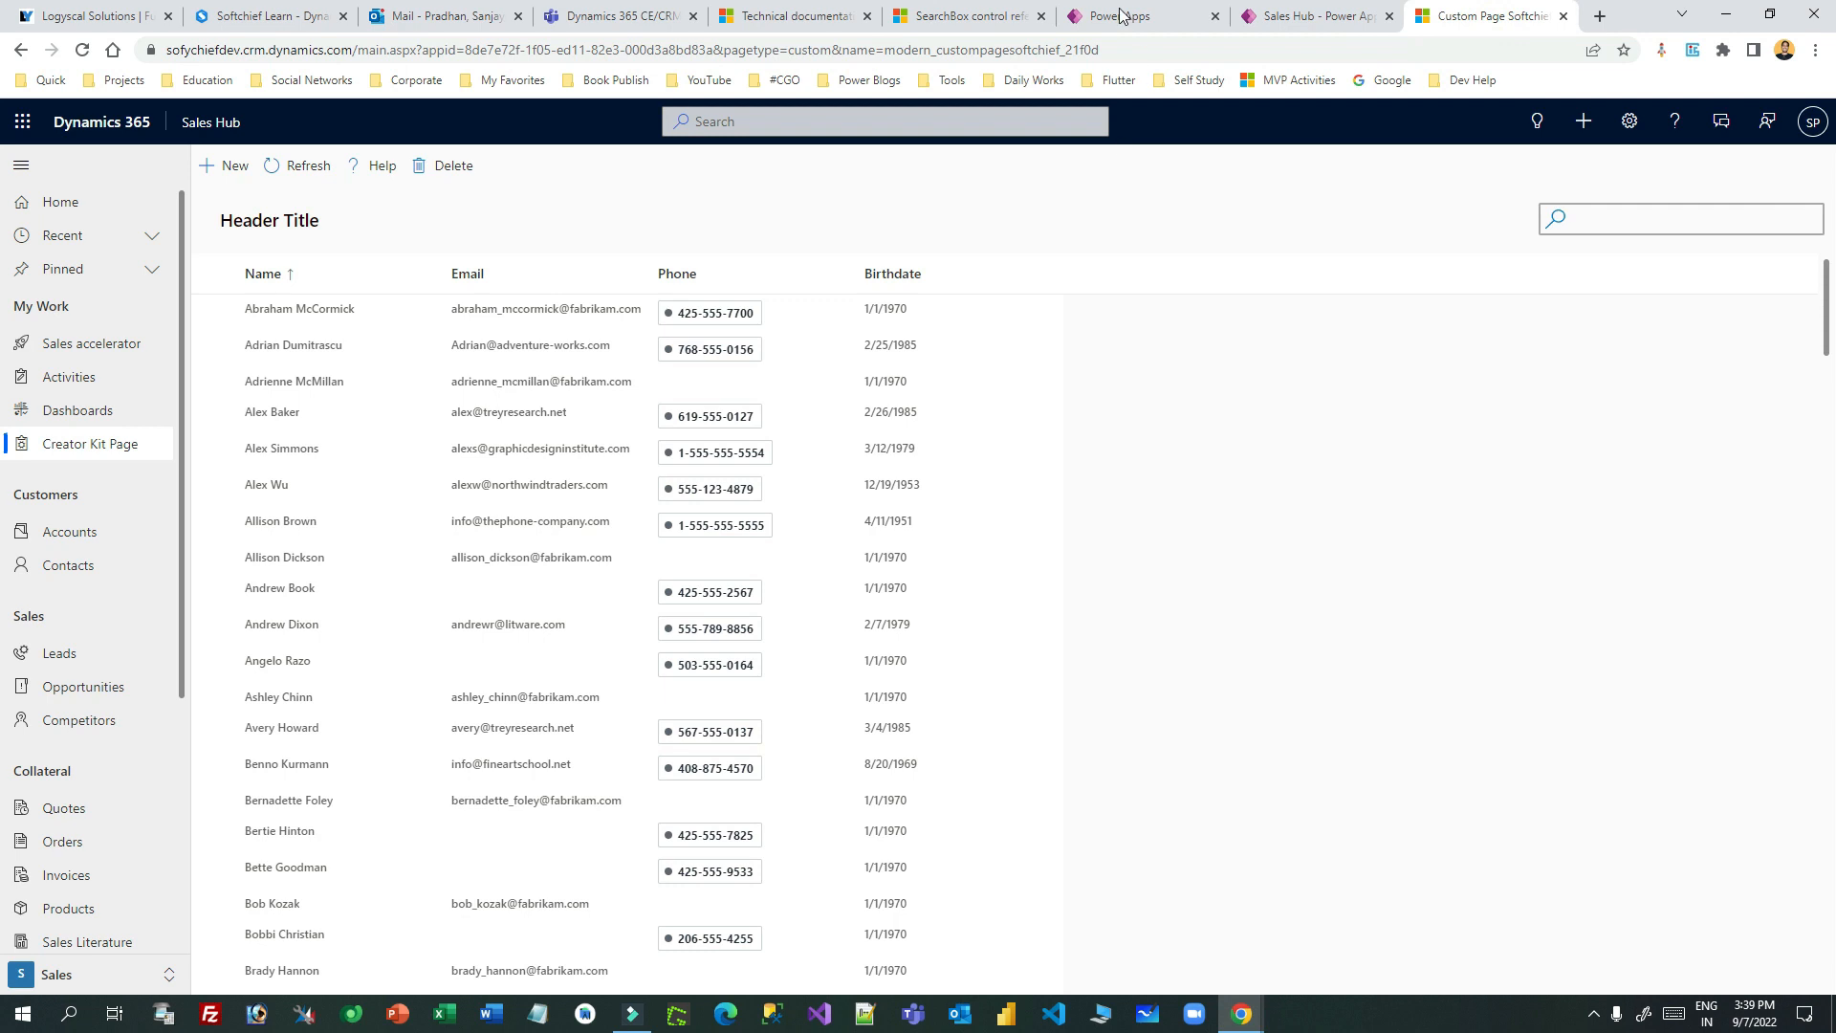
click(1016, 11)
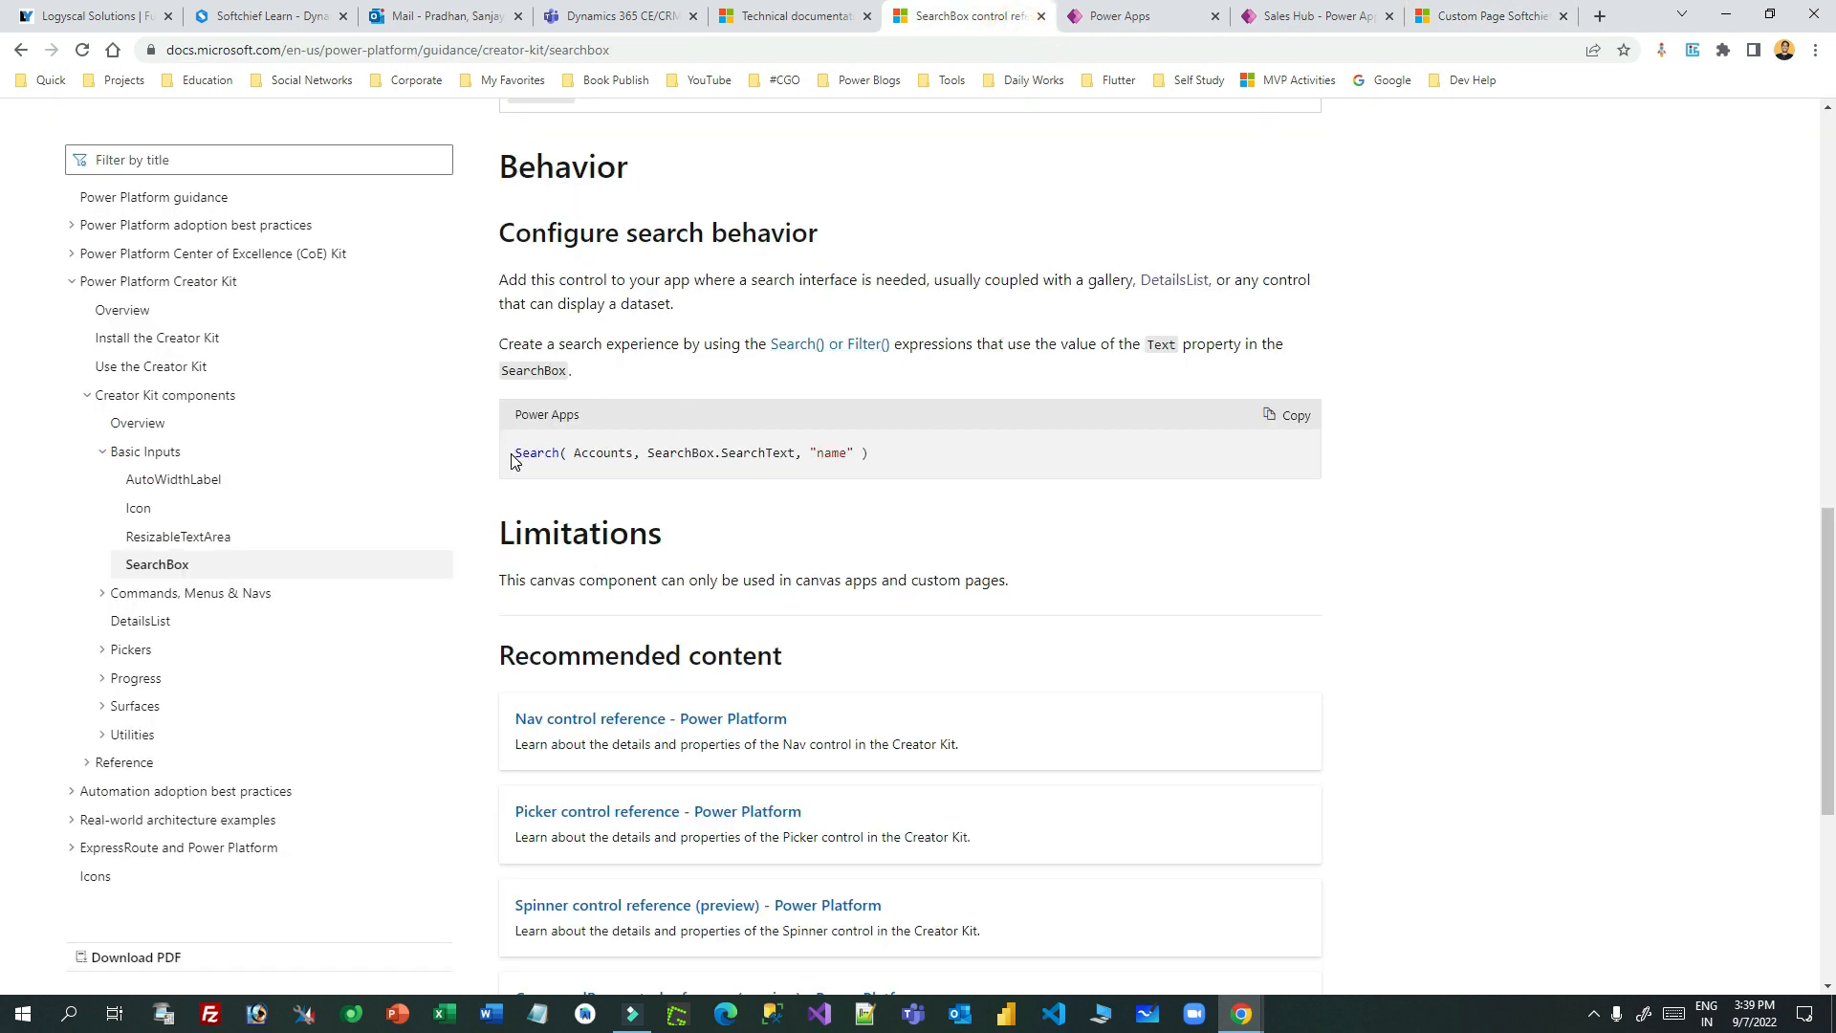
drag(901, 457, 519, 473)
drag(897, 456, 534, 450)
click(1496, 10)
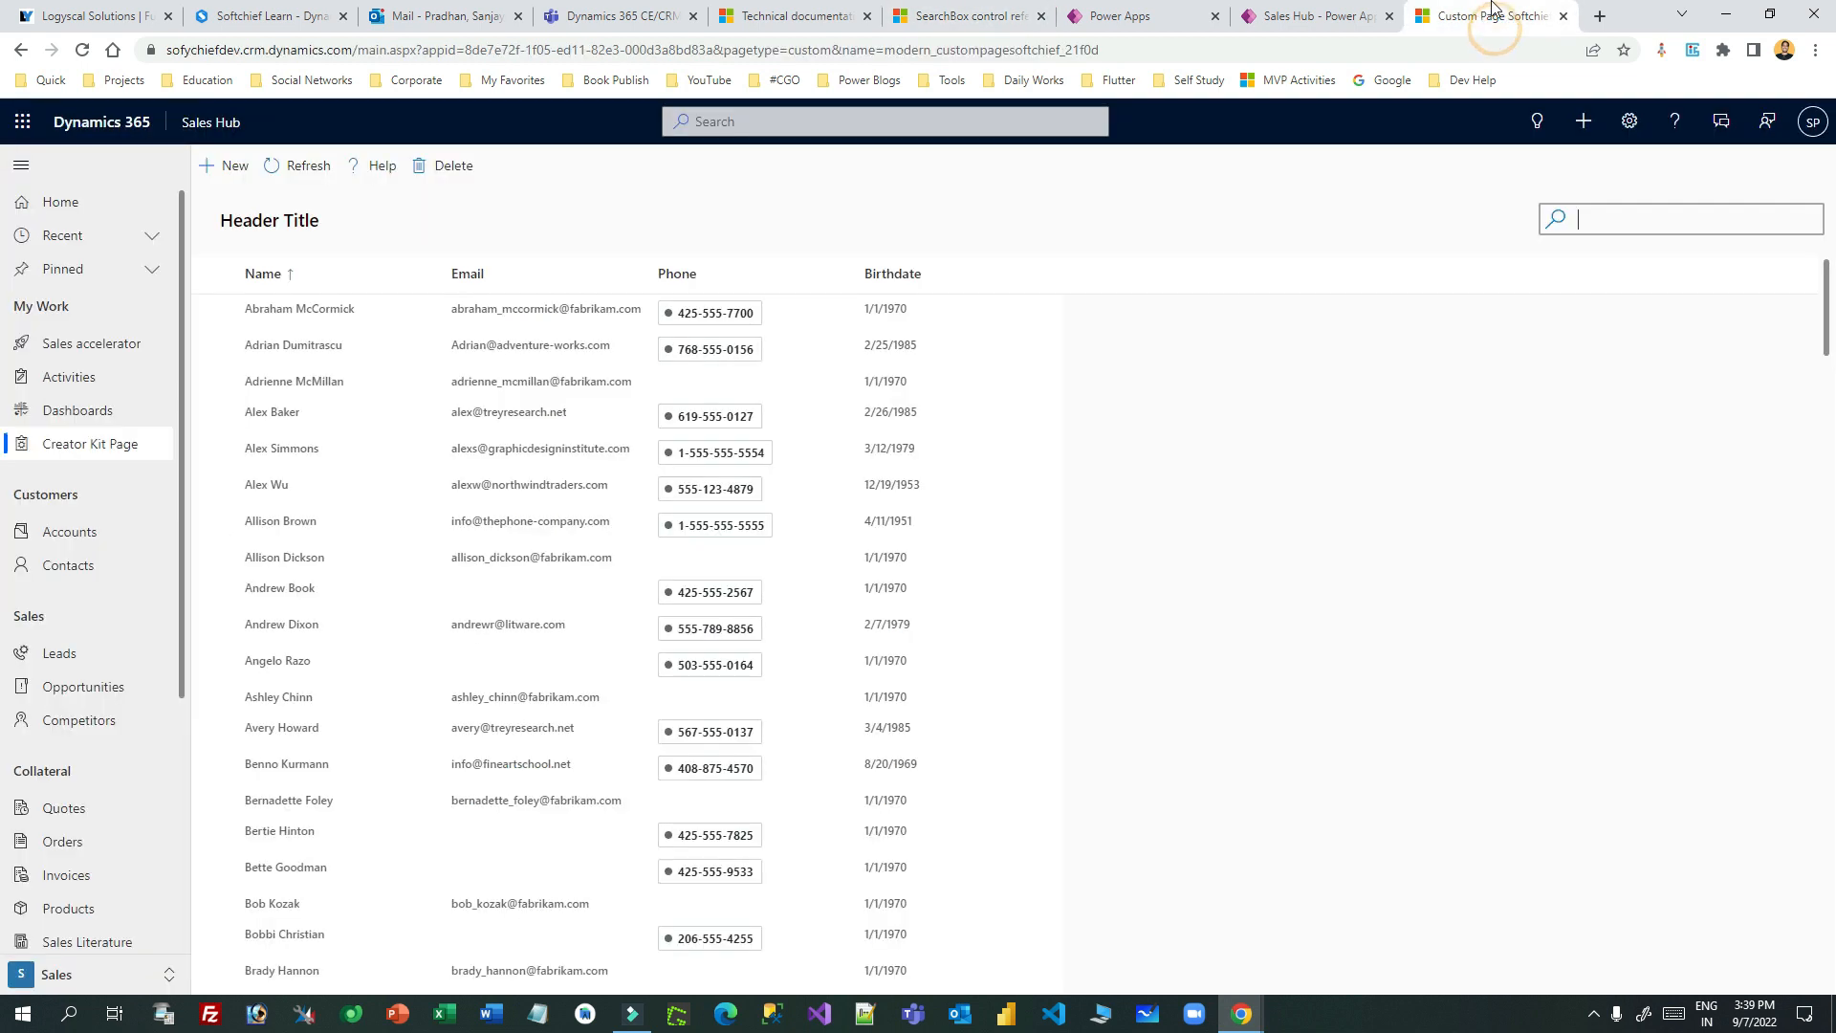
click(1146, 16)
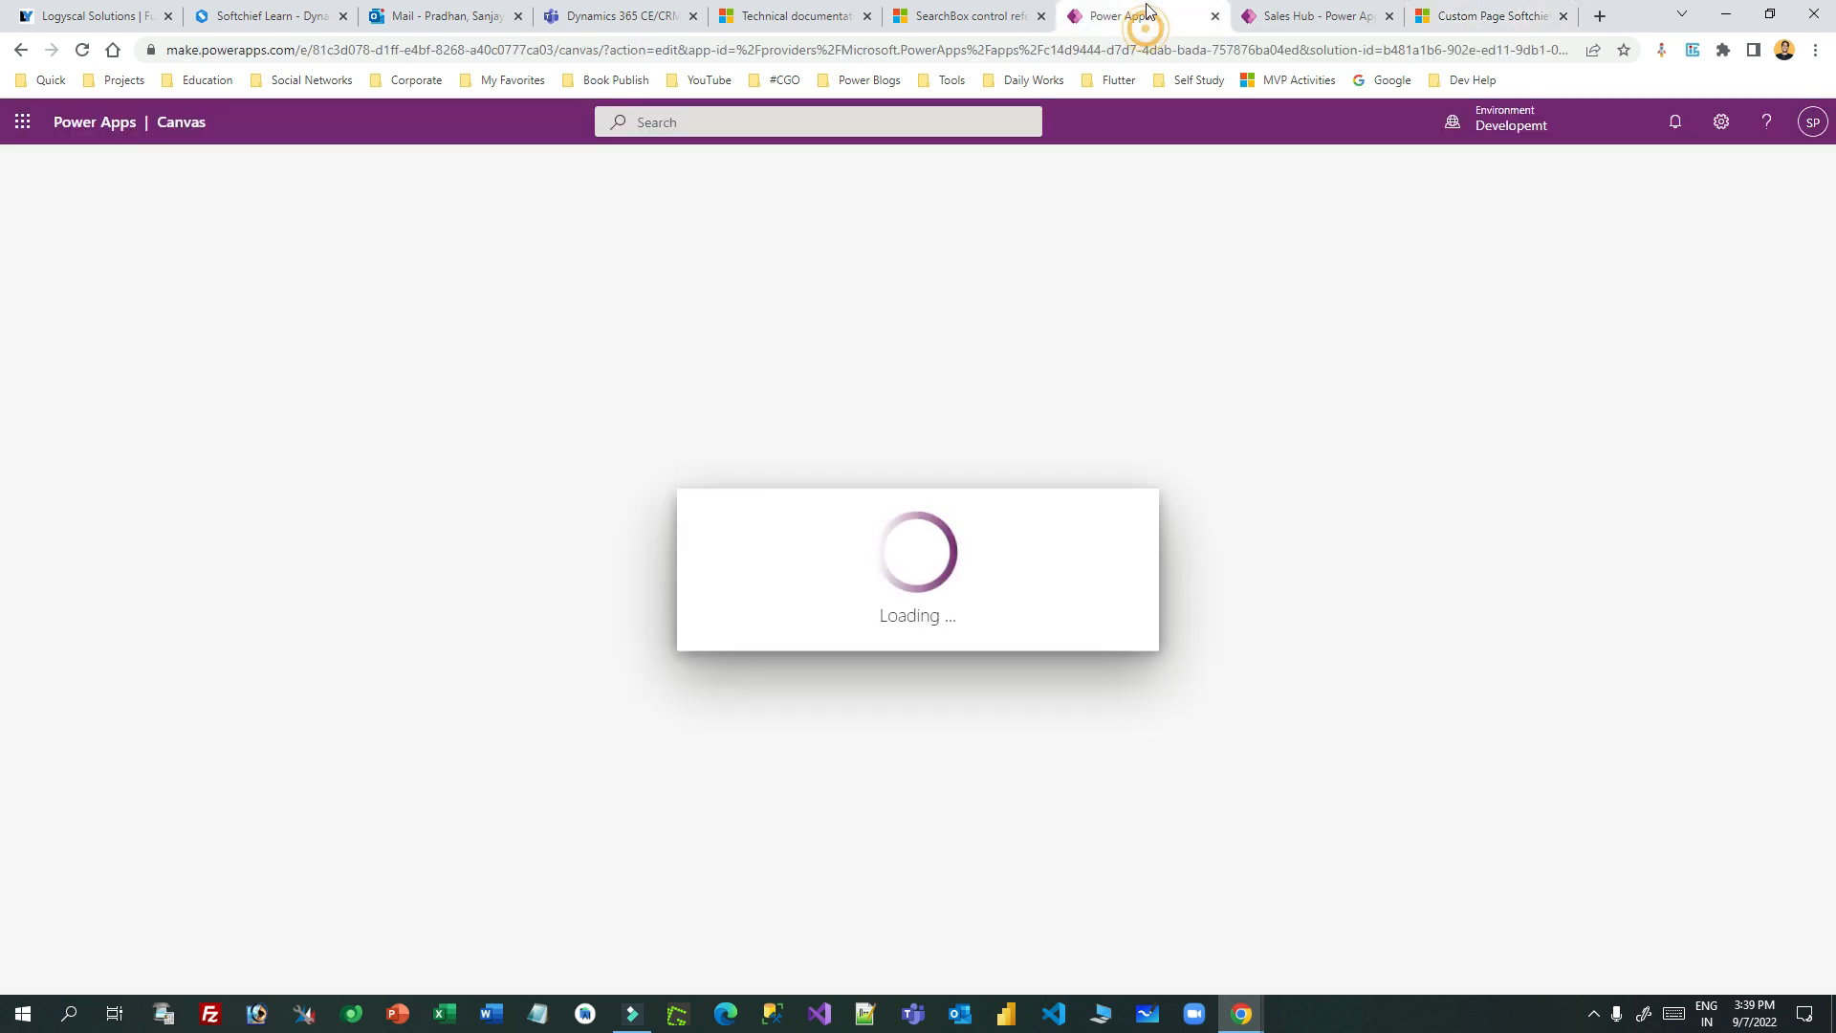
- Type a contact's name into the live page's search box; the list doesn't filter
click(1480, 10)
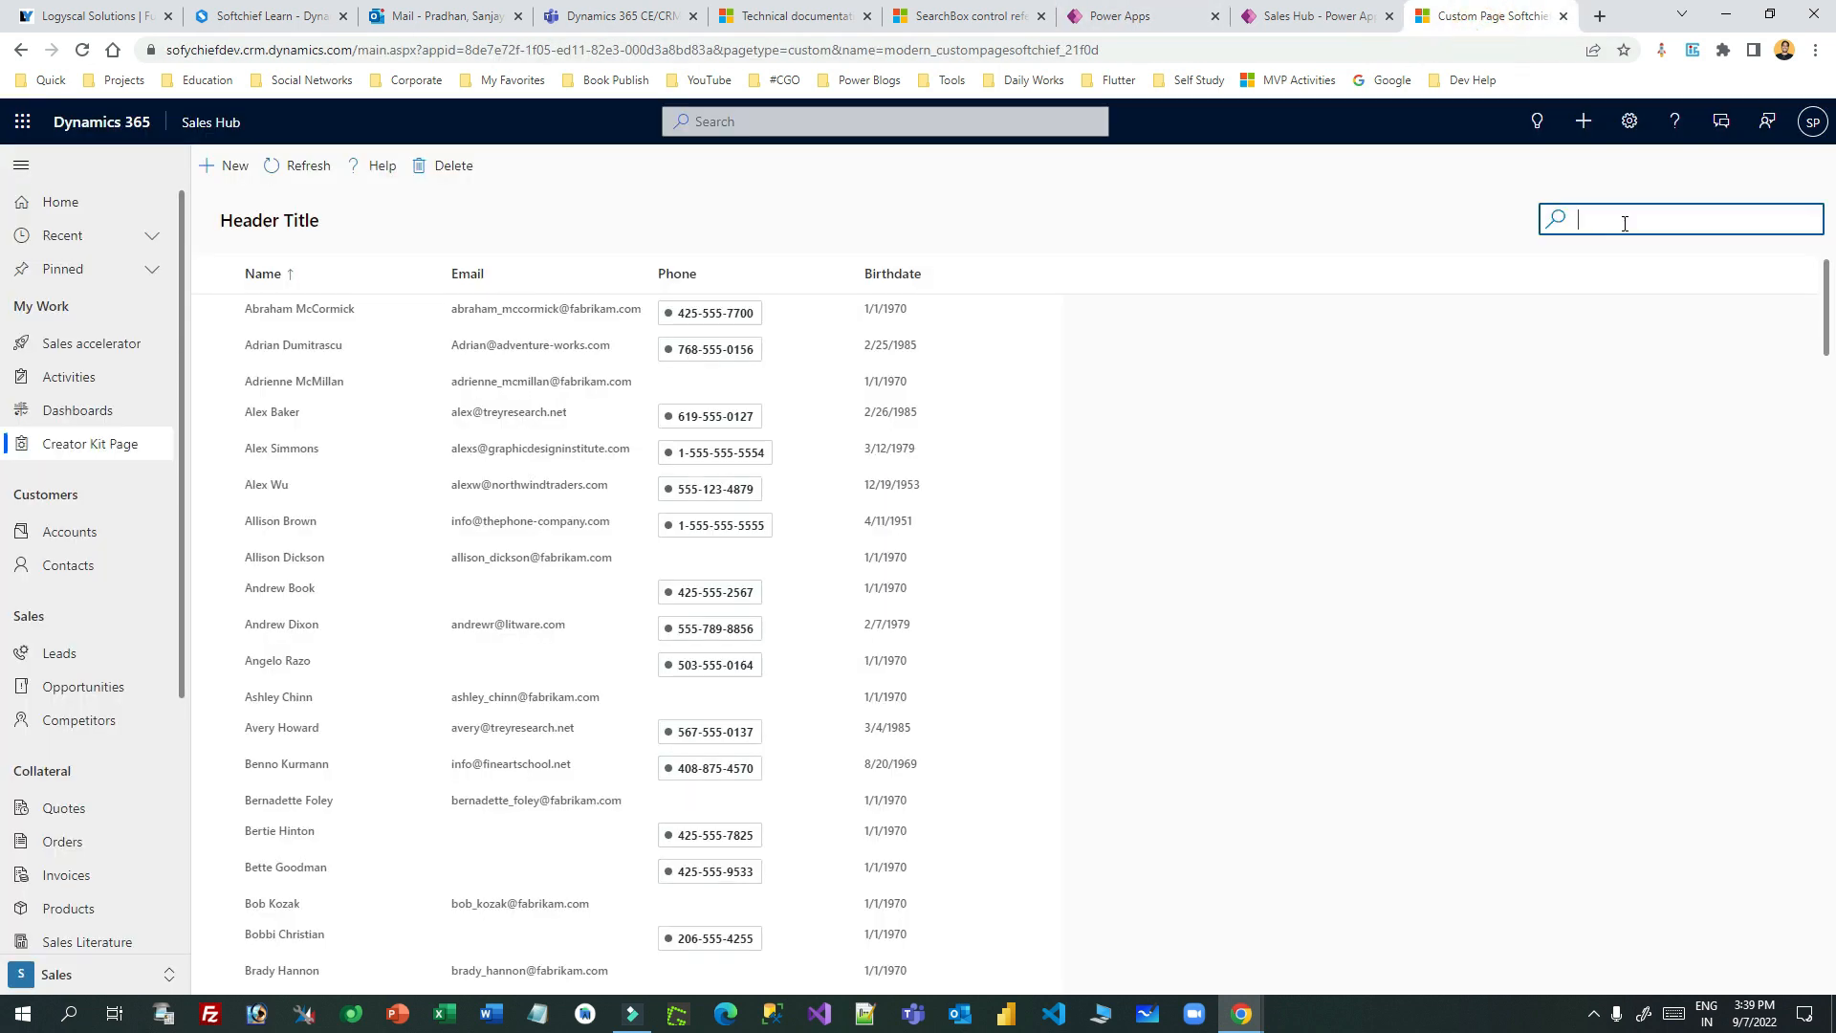
click(283, 316)
click(1627, 225)
text(abraham)
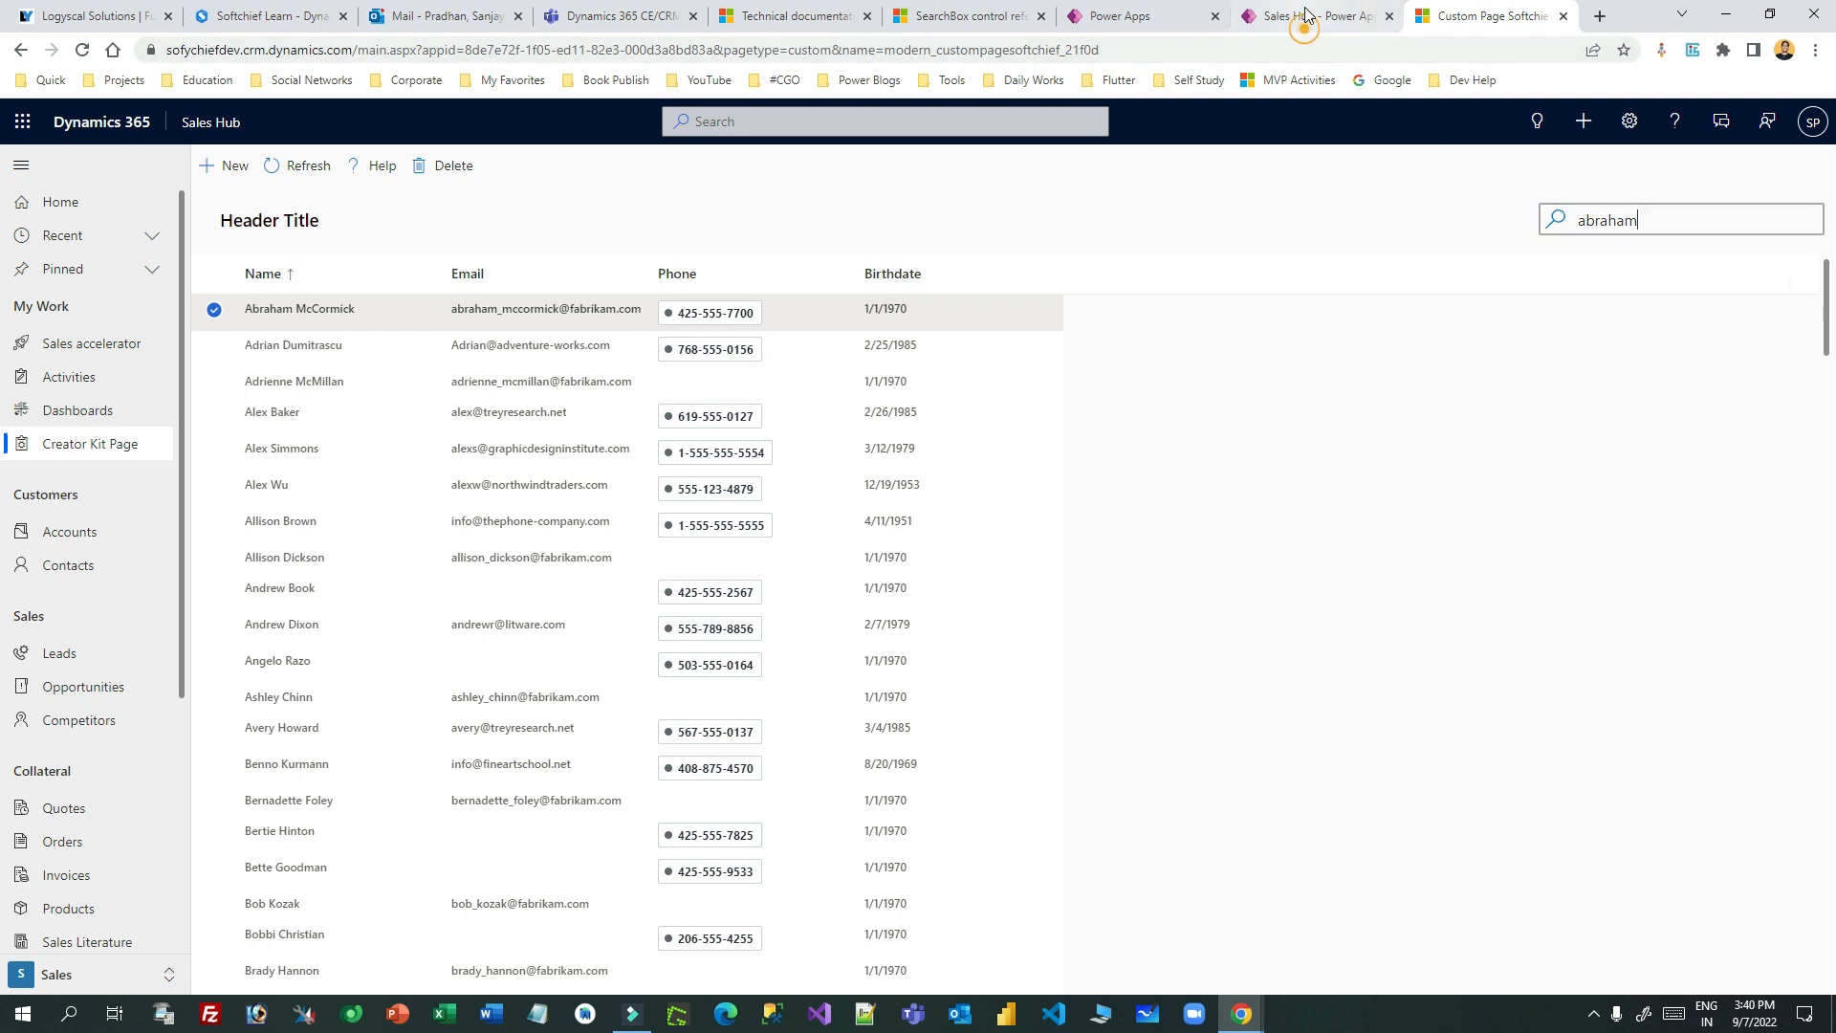
- Let the custom page open in Power Apps Studio while rereading the docs' search-behavior section
click(1109, 16)
click(1019, 658)
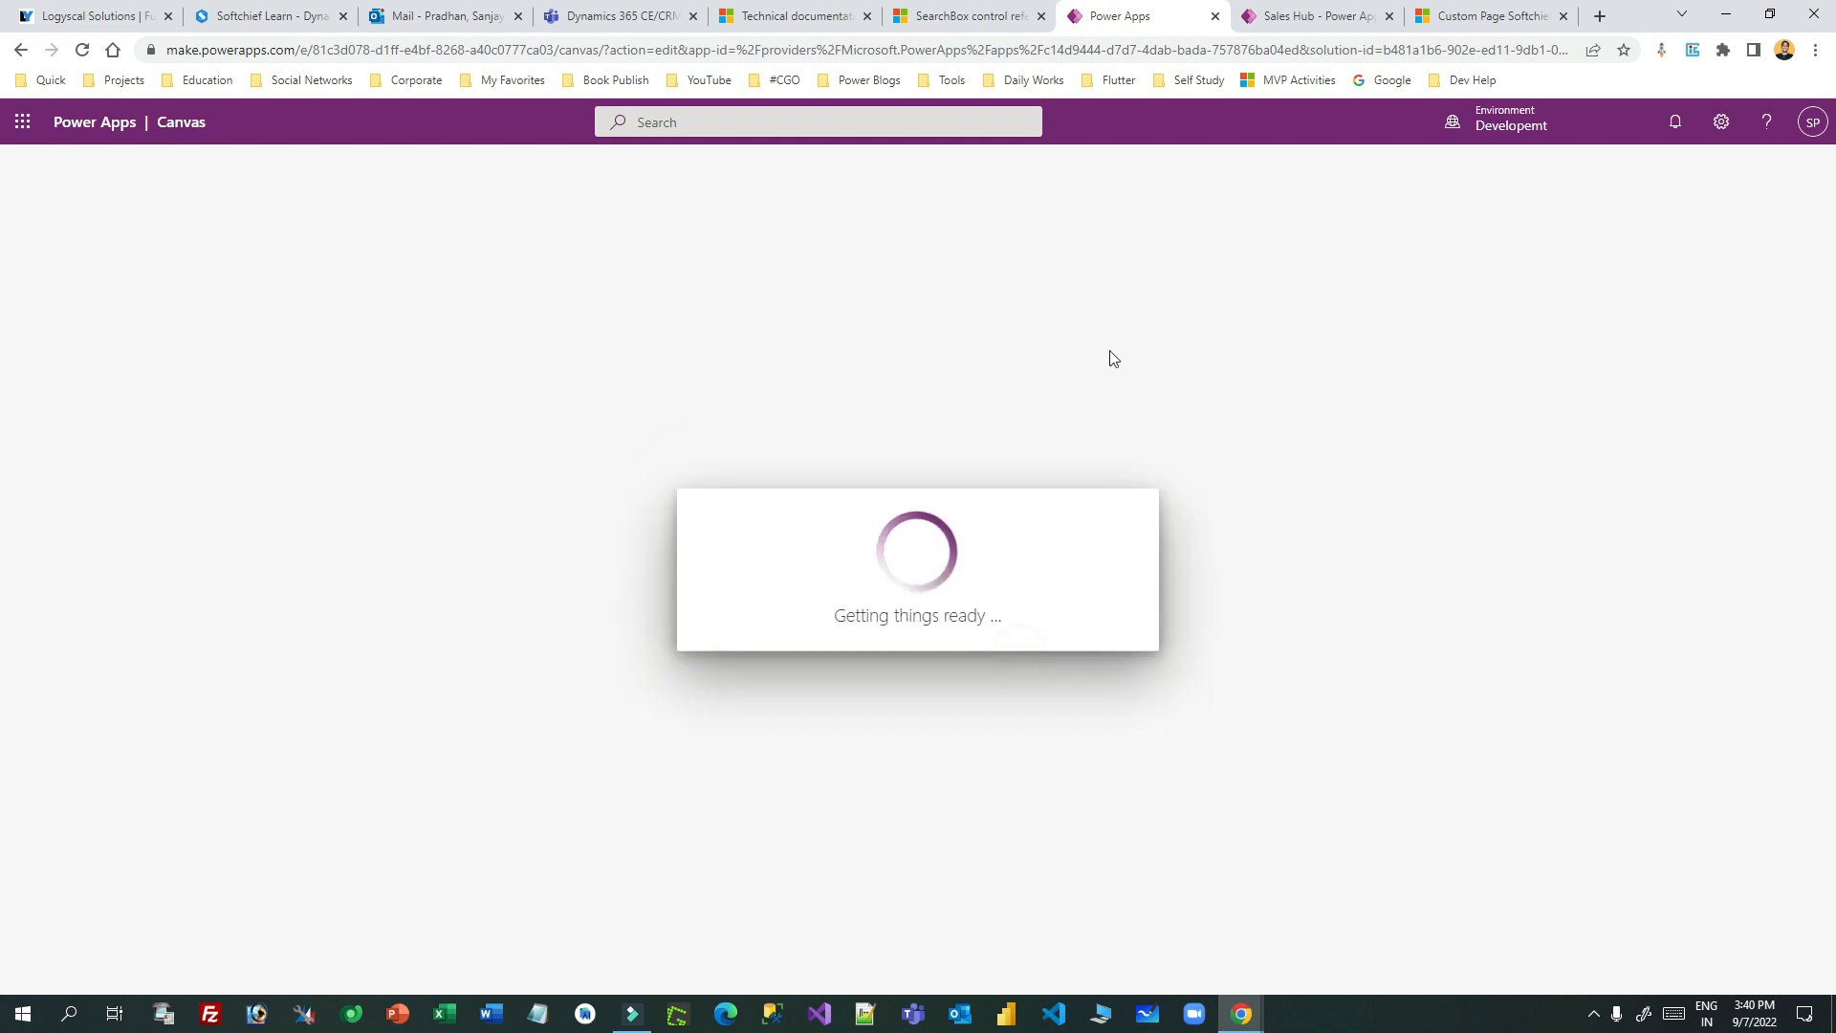
click(947, 16)
click(897, 447)
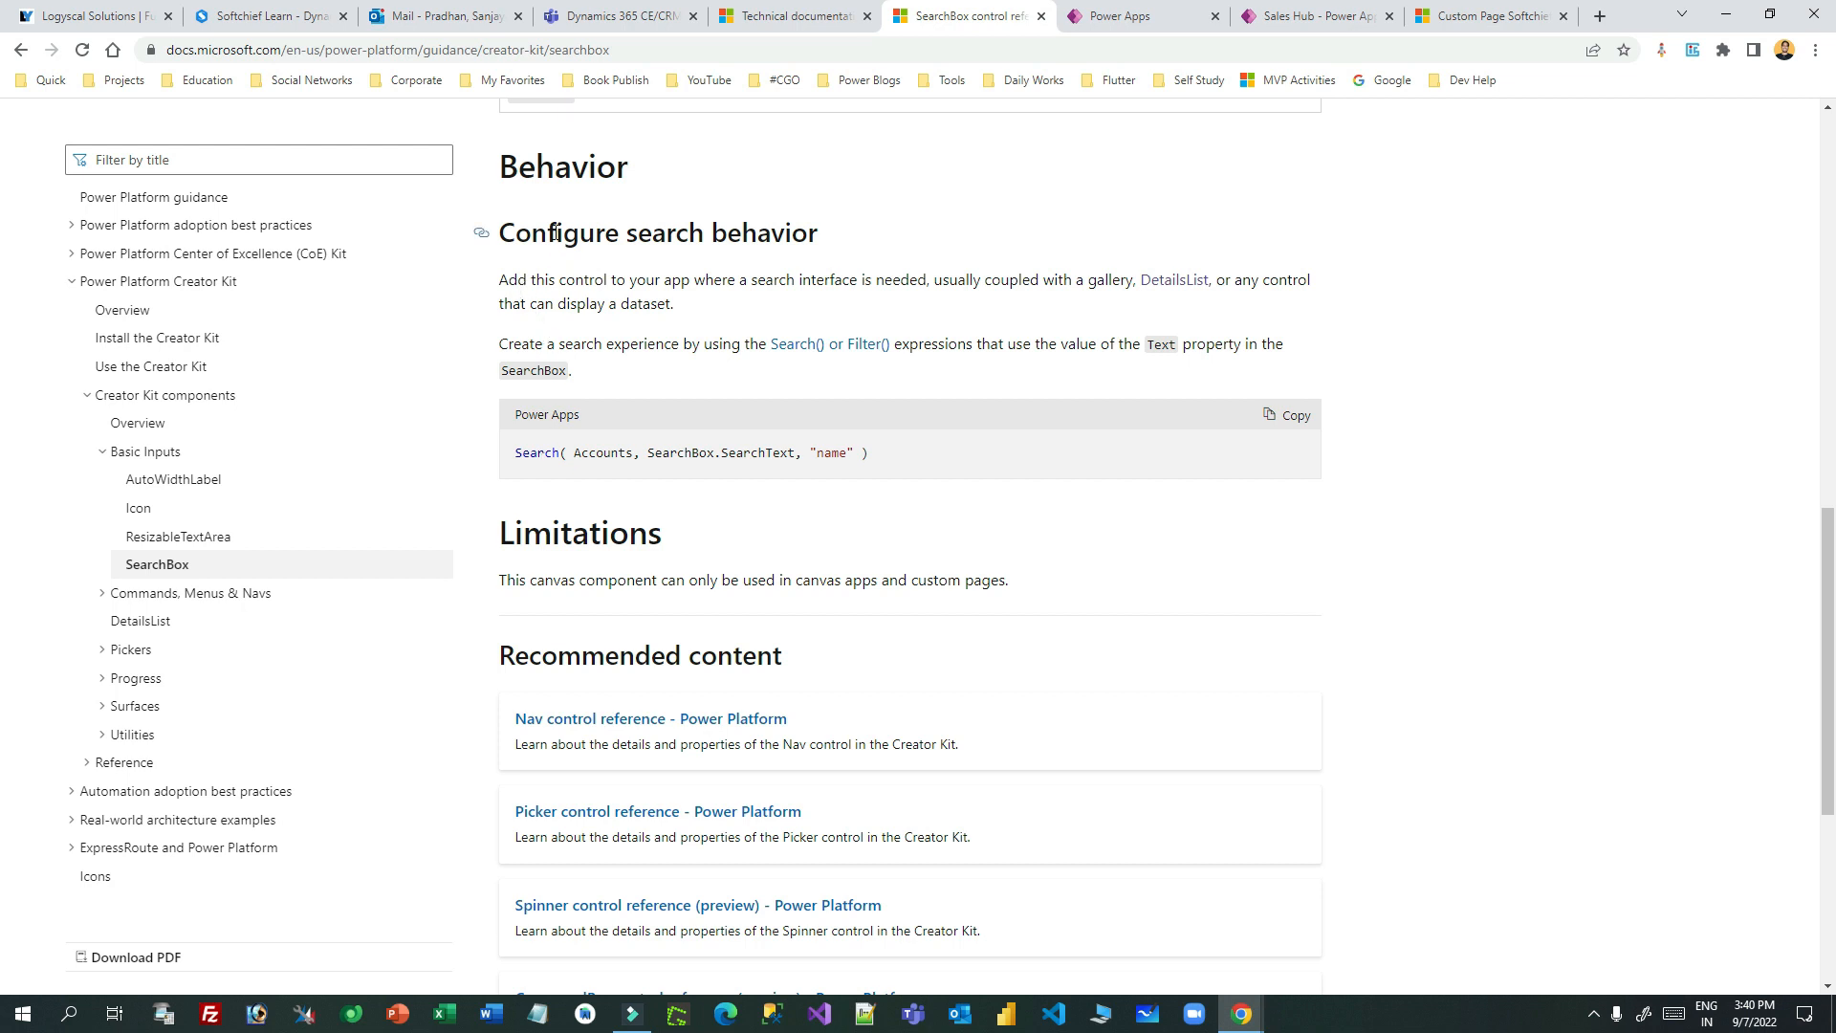
drag(556, 233, 813, 223)
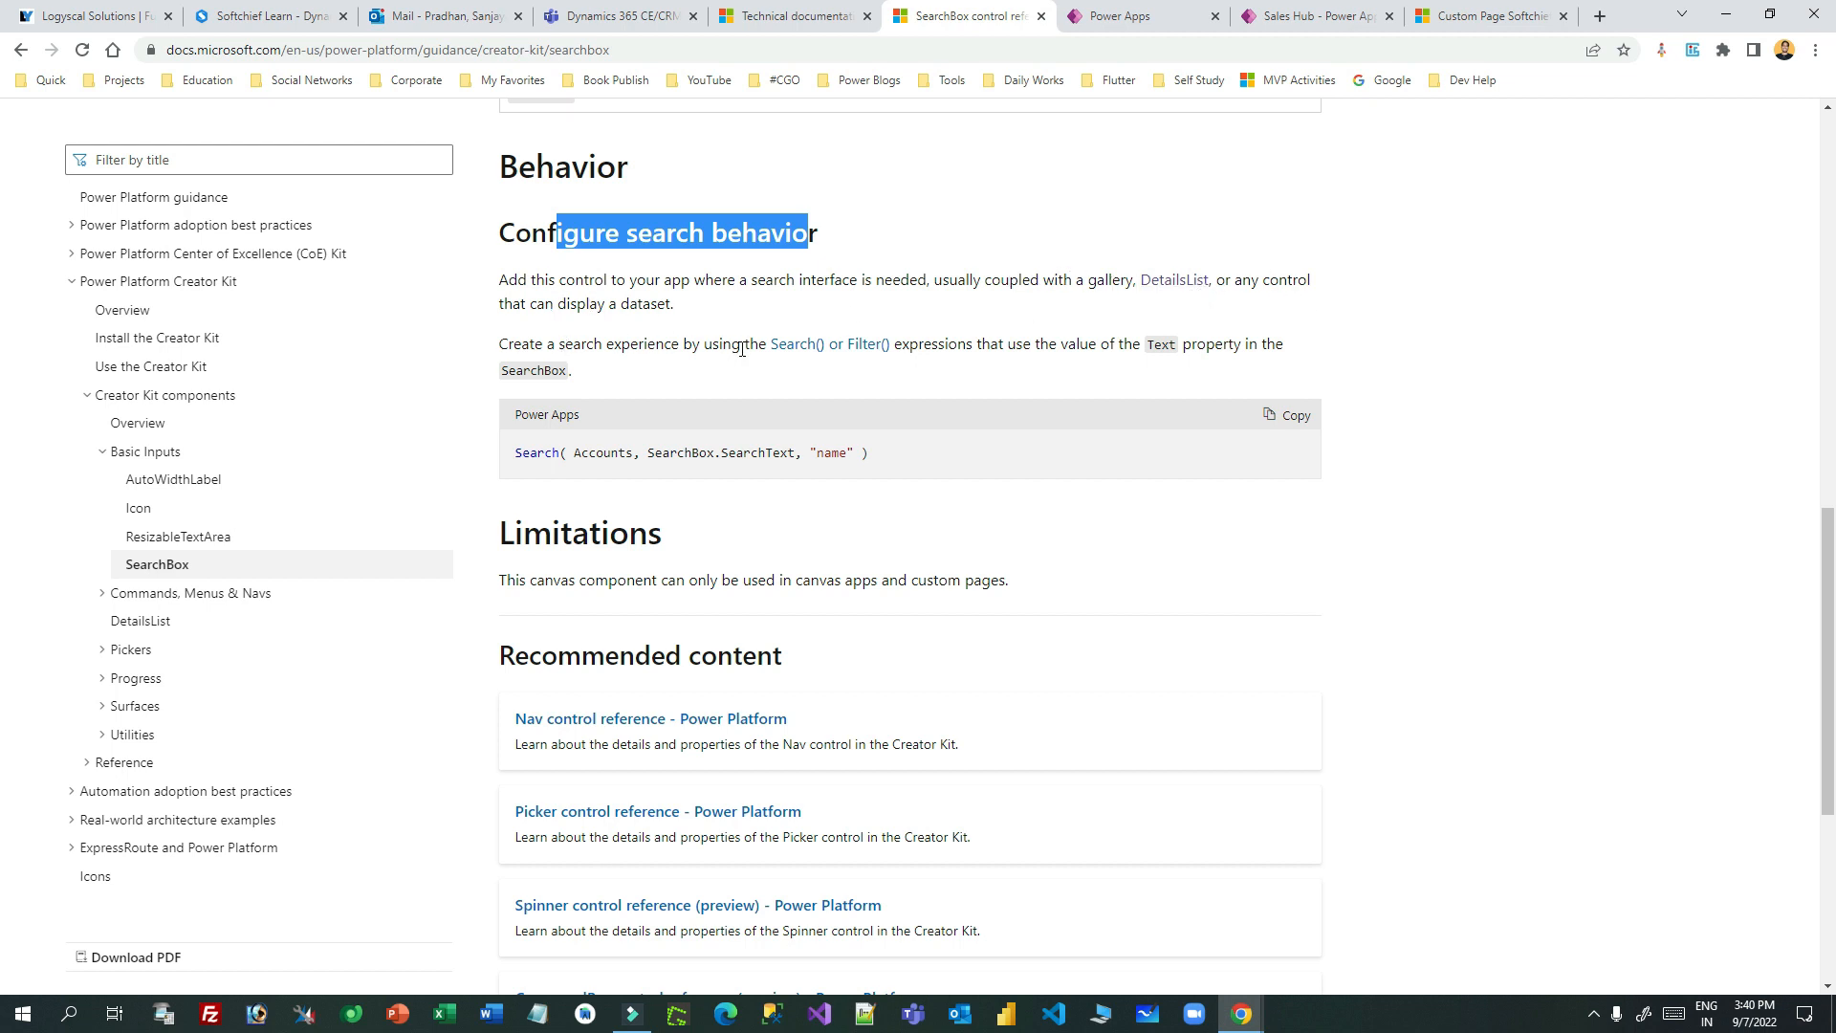
double_click(938, 342)
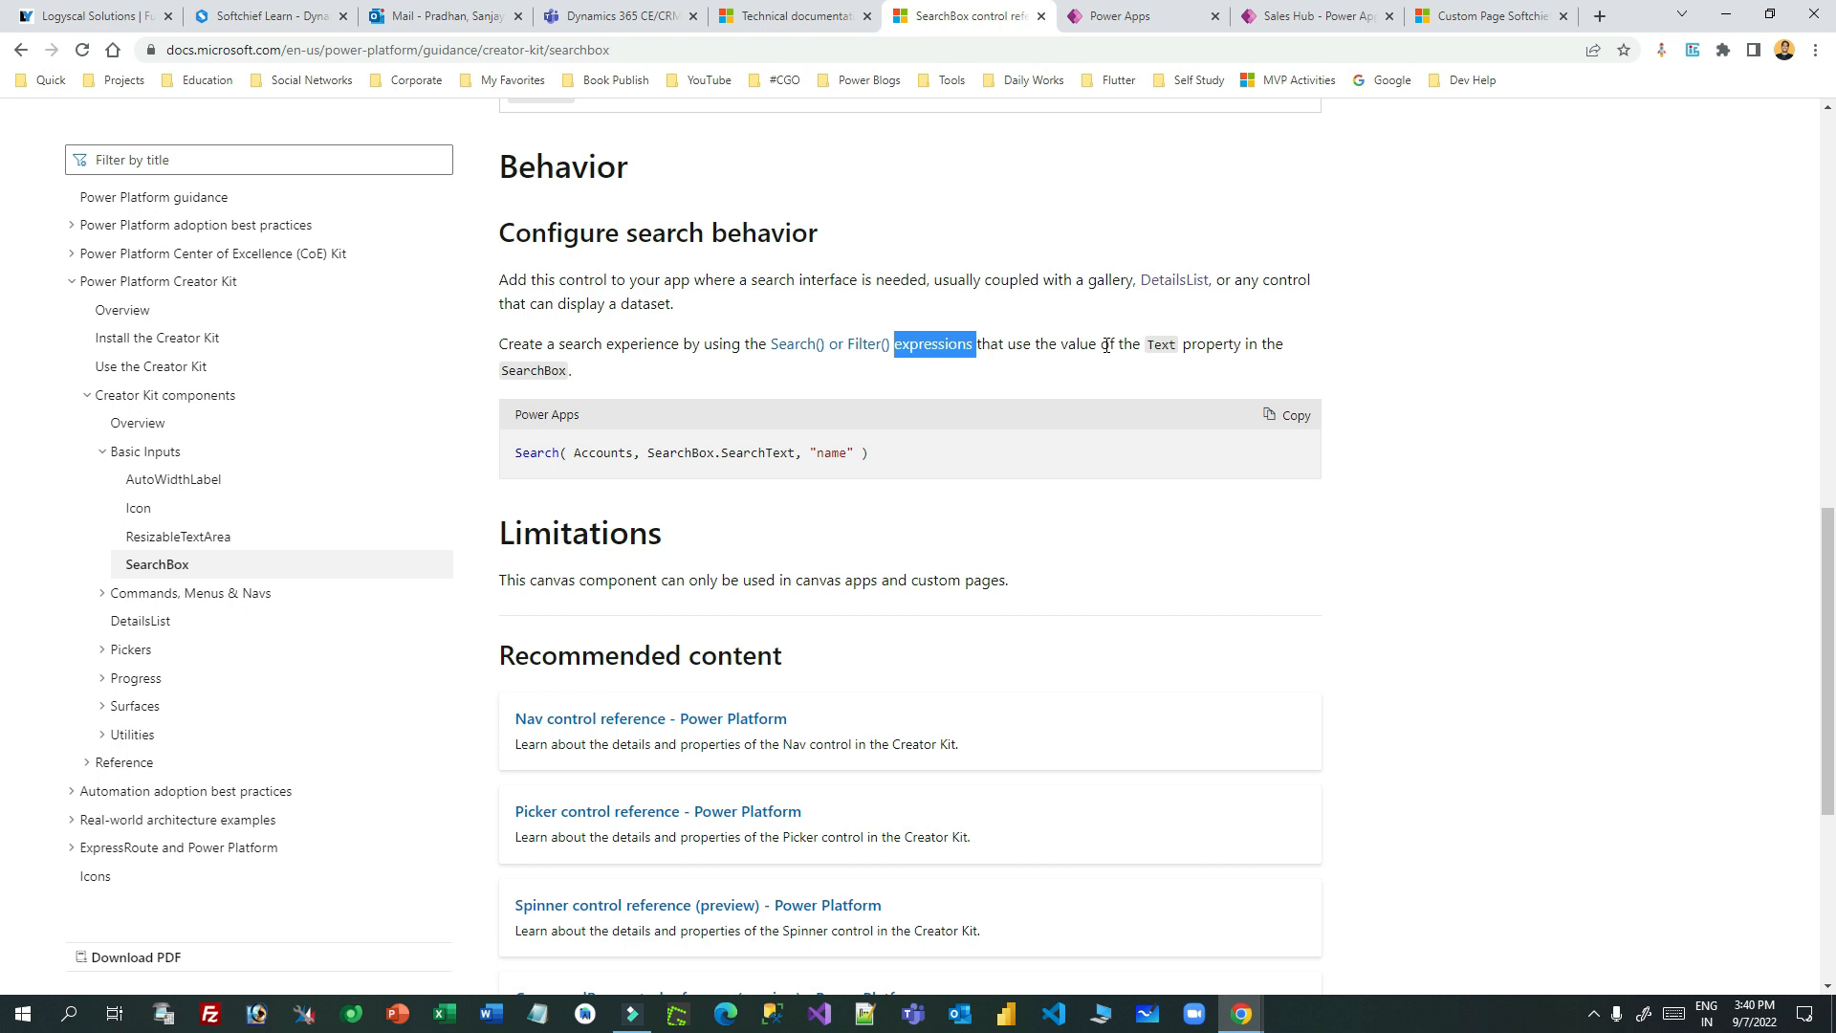
click(1033, 345)
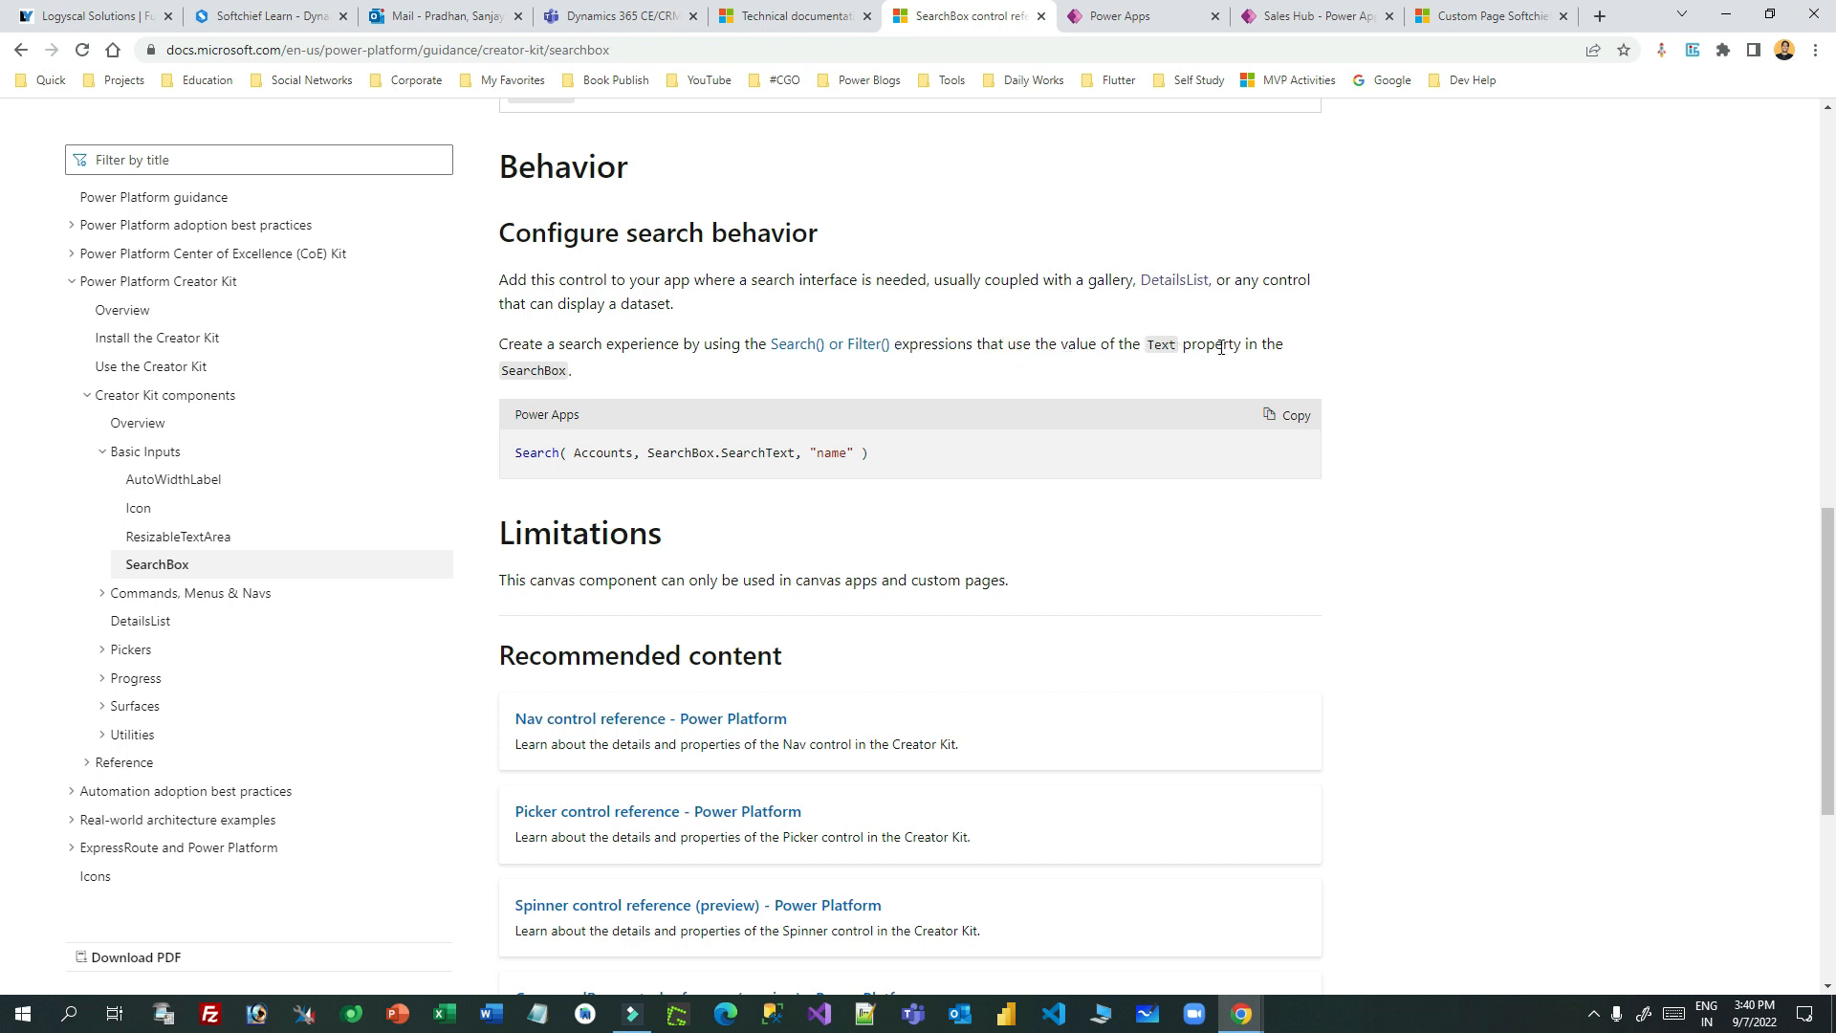
double_click(537, 371)
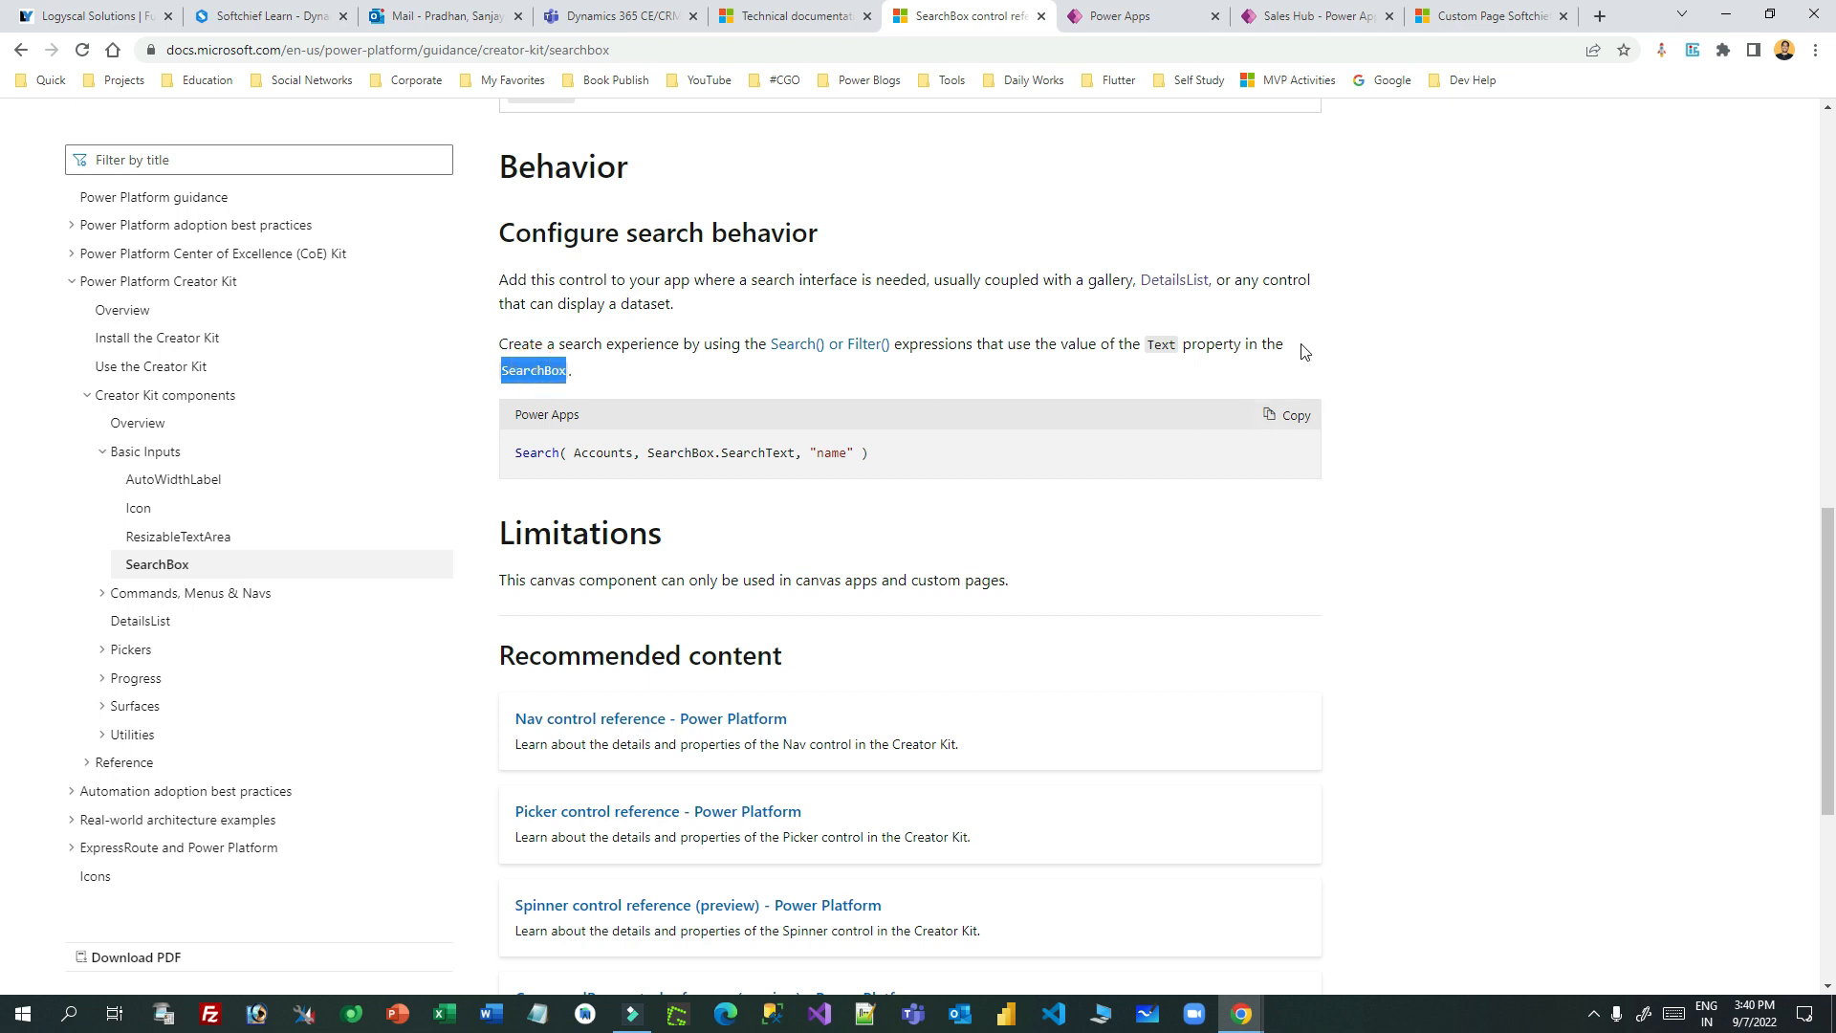
click(1478, 15)
click(1240, 14)
click(1148, 15)
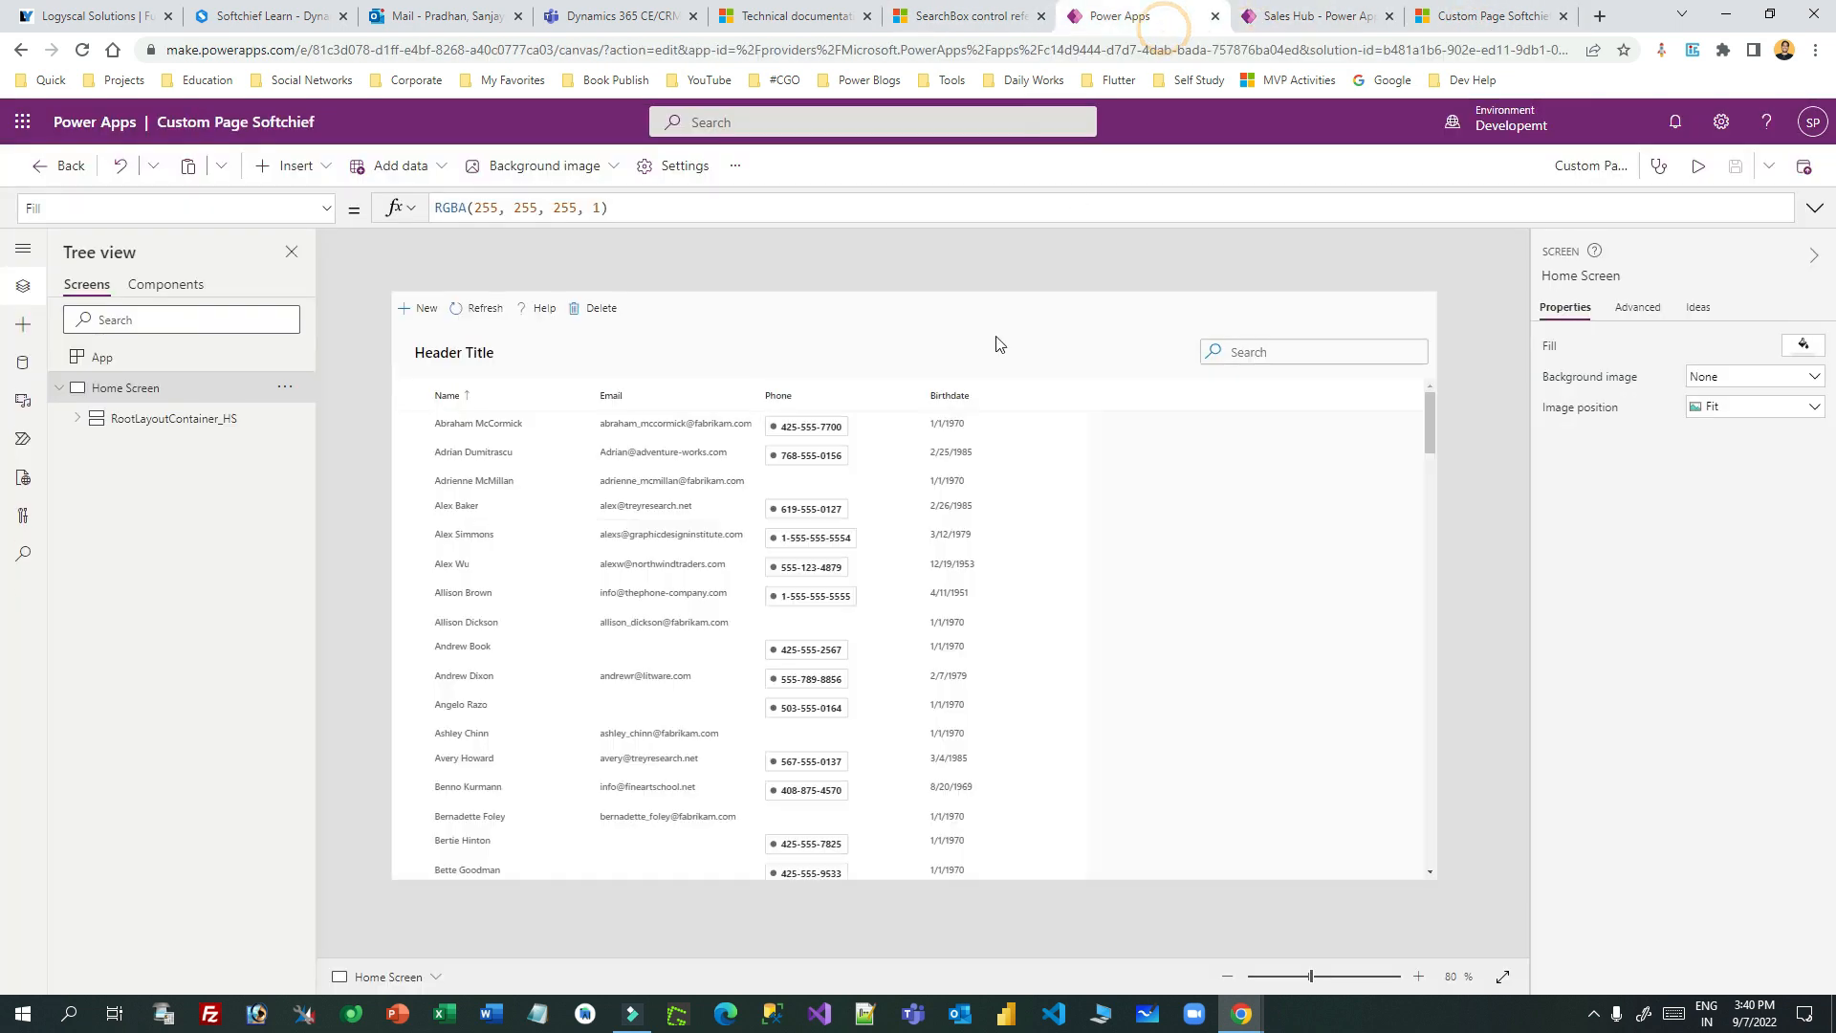
- Select the details list's Items formula and copy the docs' sample Search() formula
click(1332, 352)
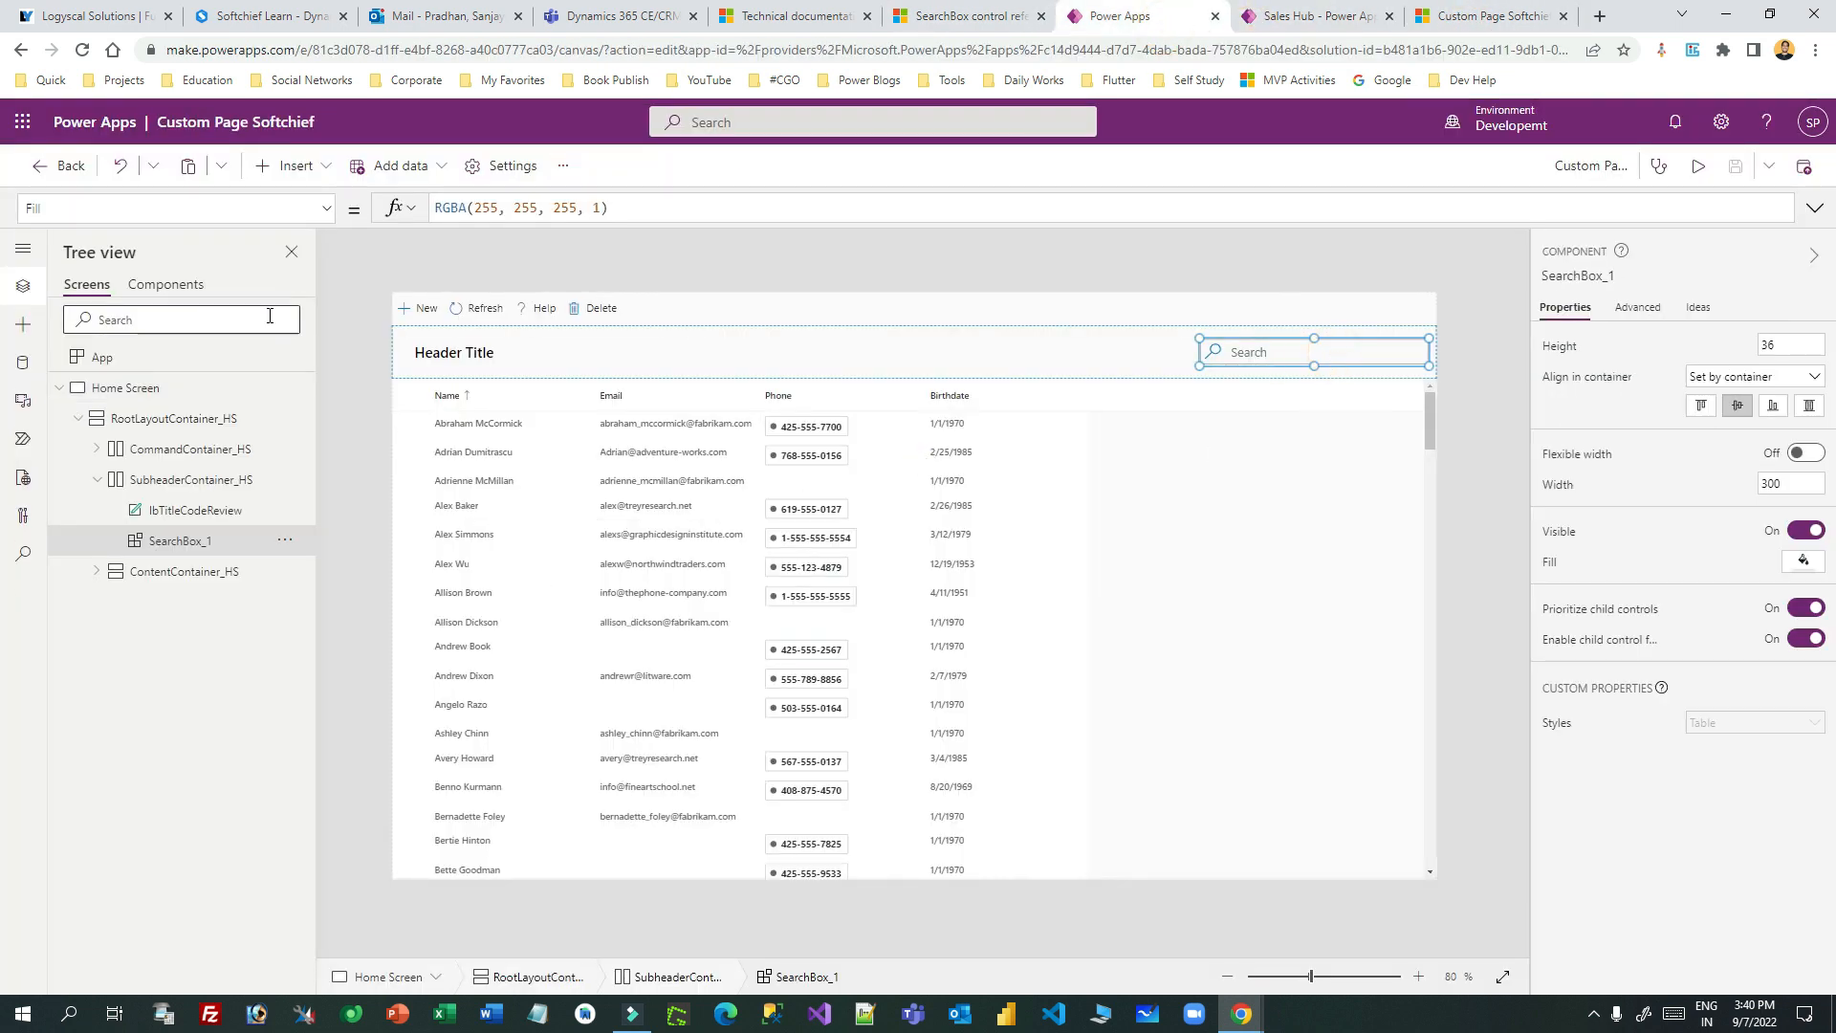
click(329, 208)
mouse_move(330, 301)
mouse_down()
mouse_move(325, 444)
mouse_move(342, 296)
mouse_up()
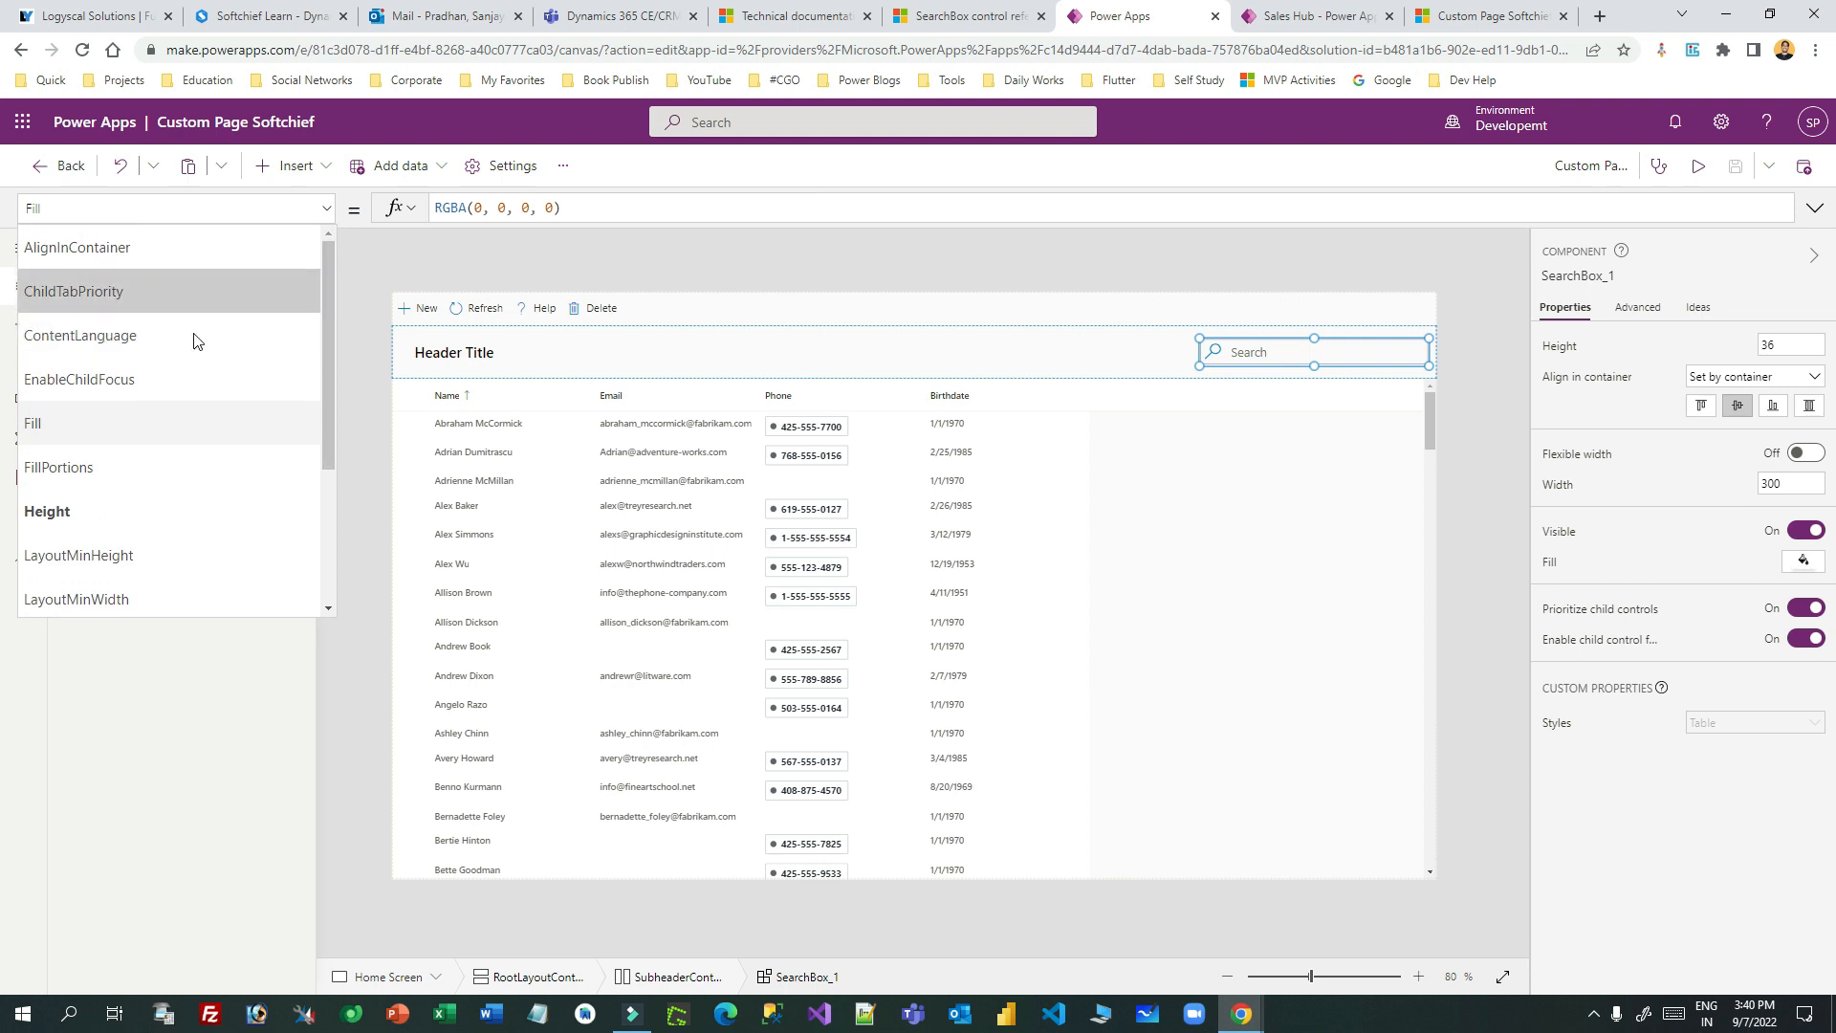
click(663, 564)
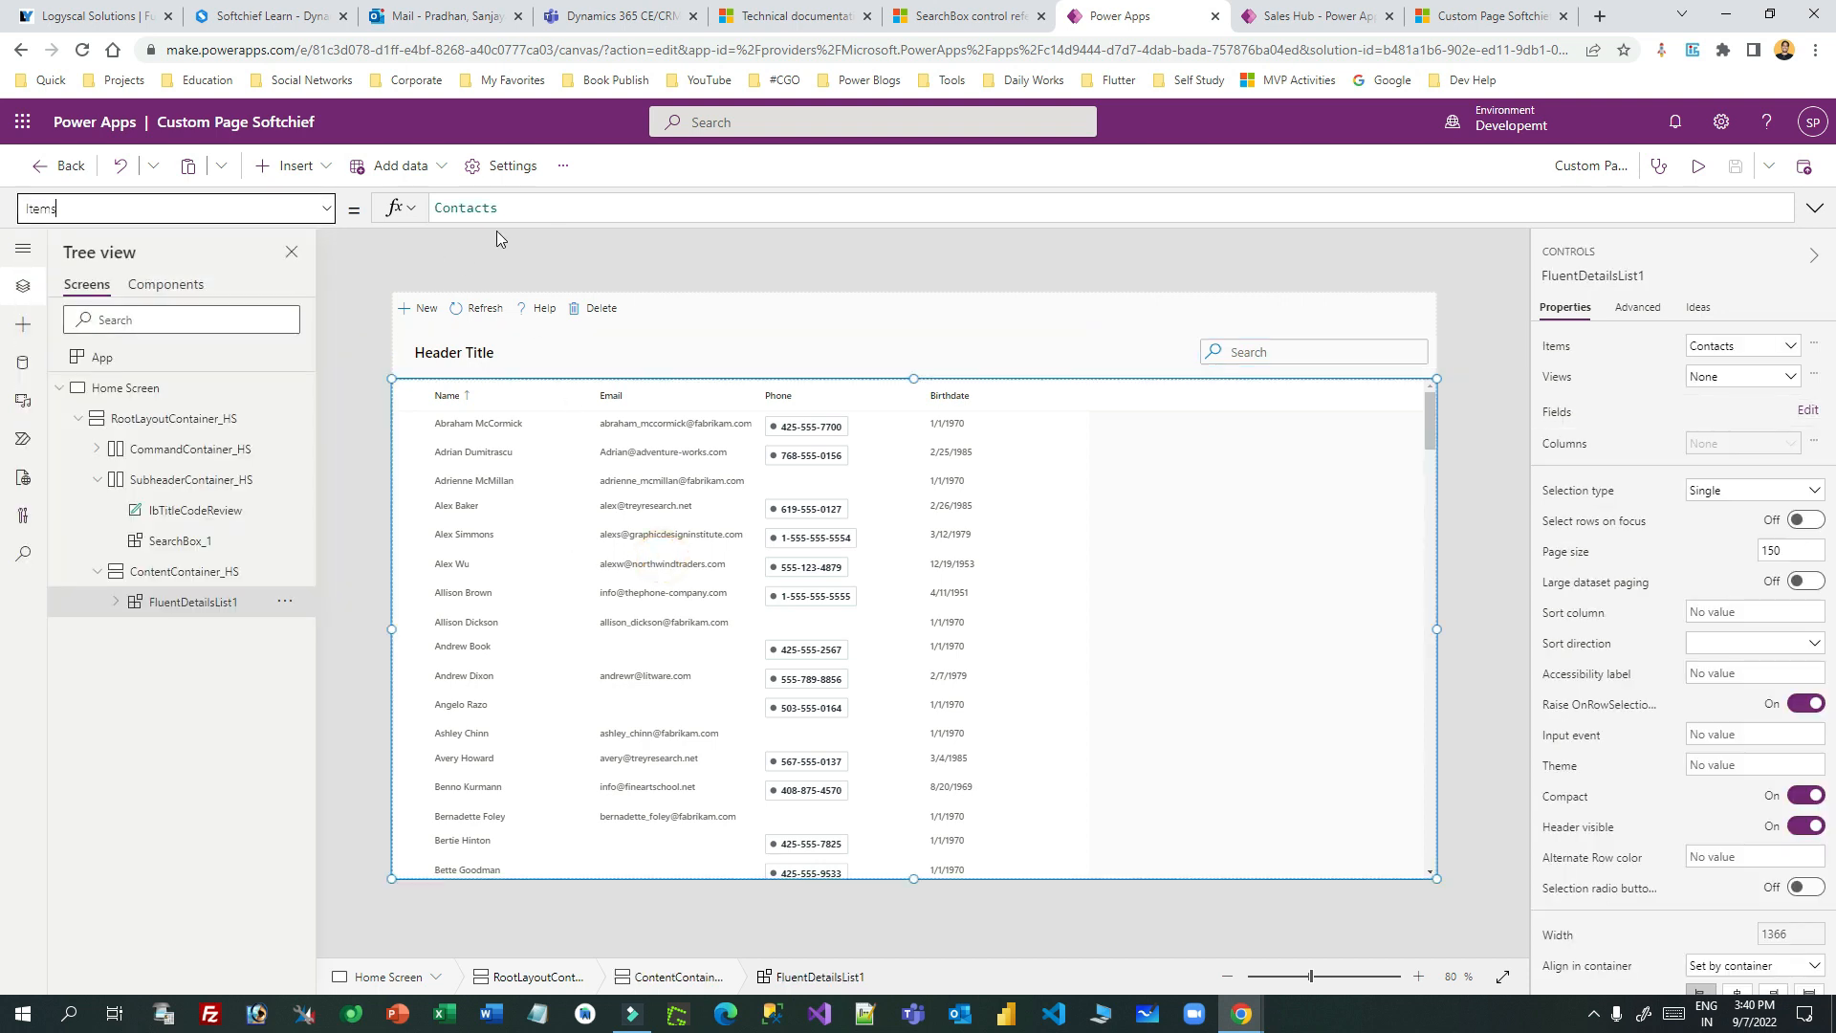
drag(494, 223, 504, 359)
double_click(468, 209)
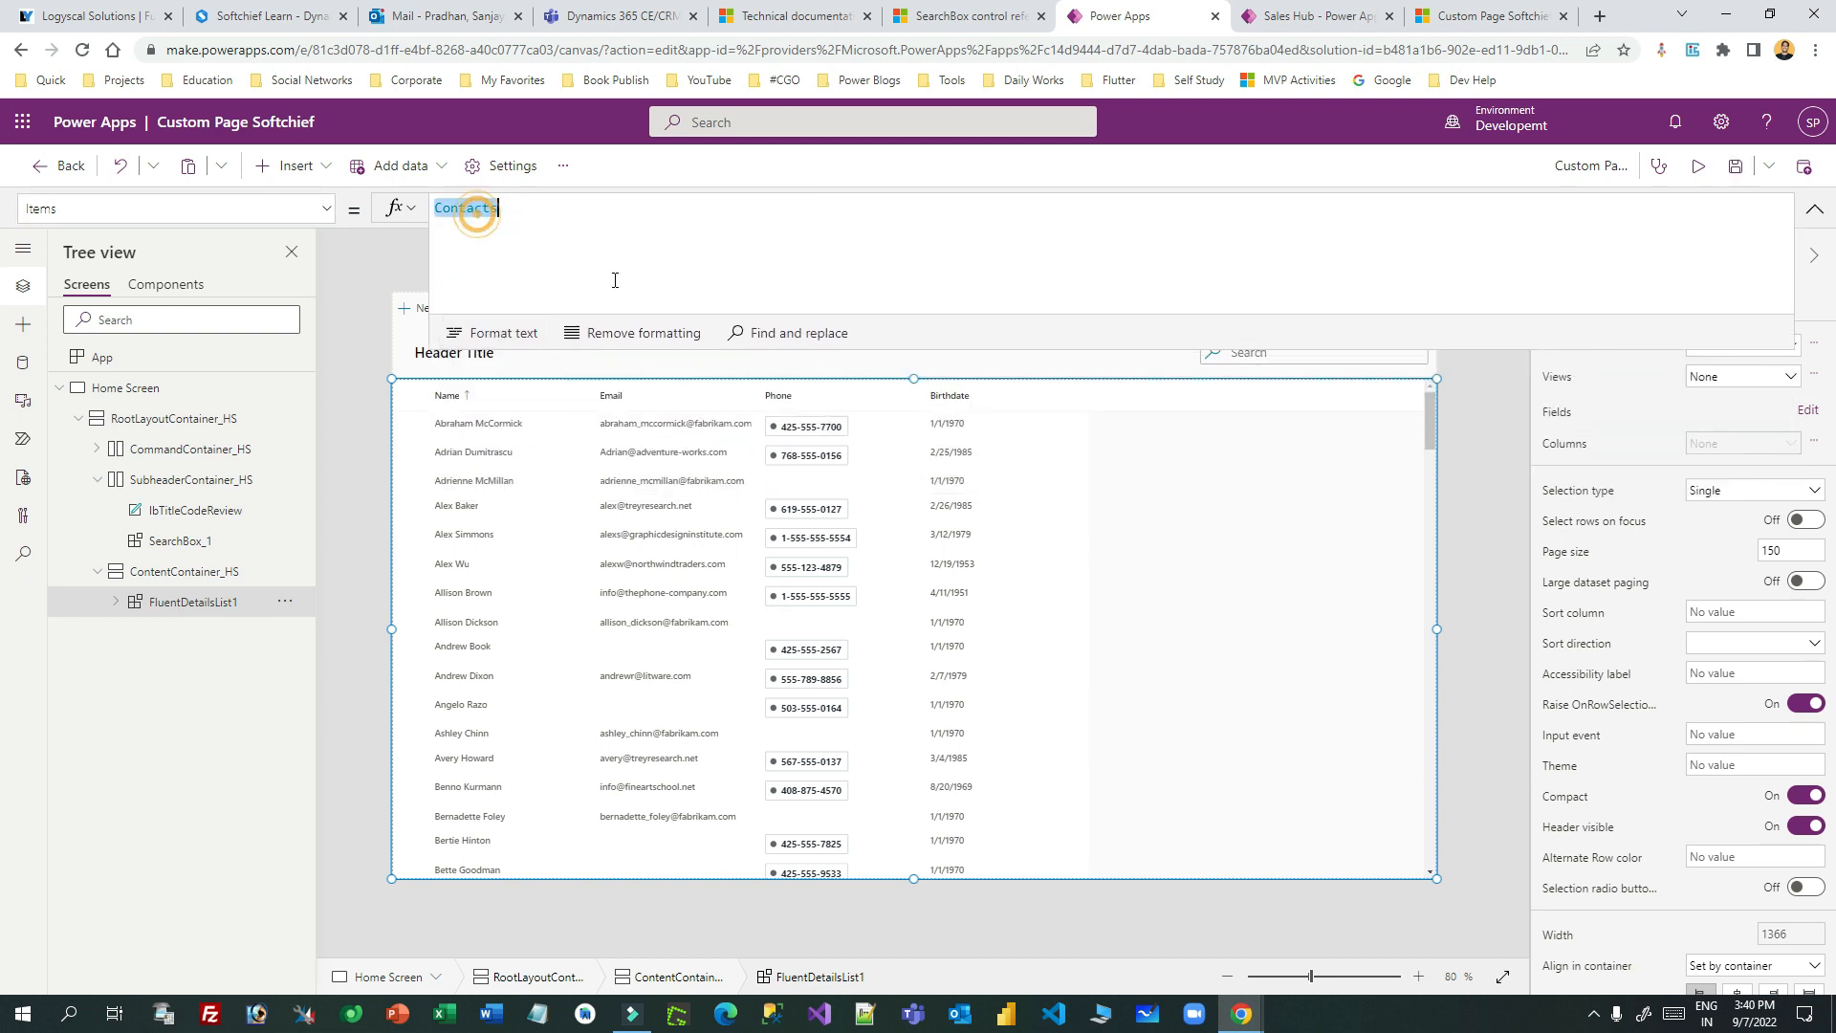
click(1456, 11)
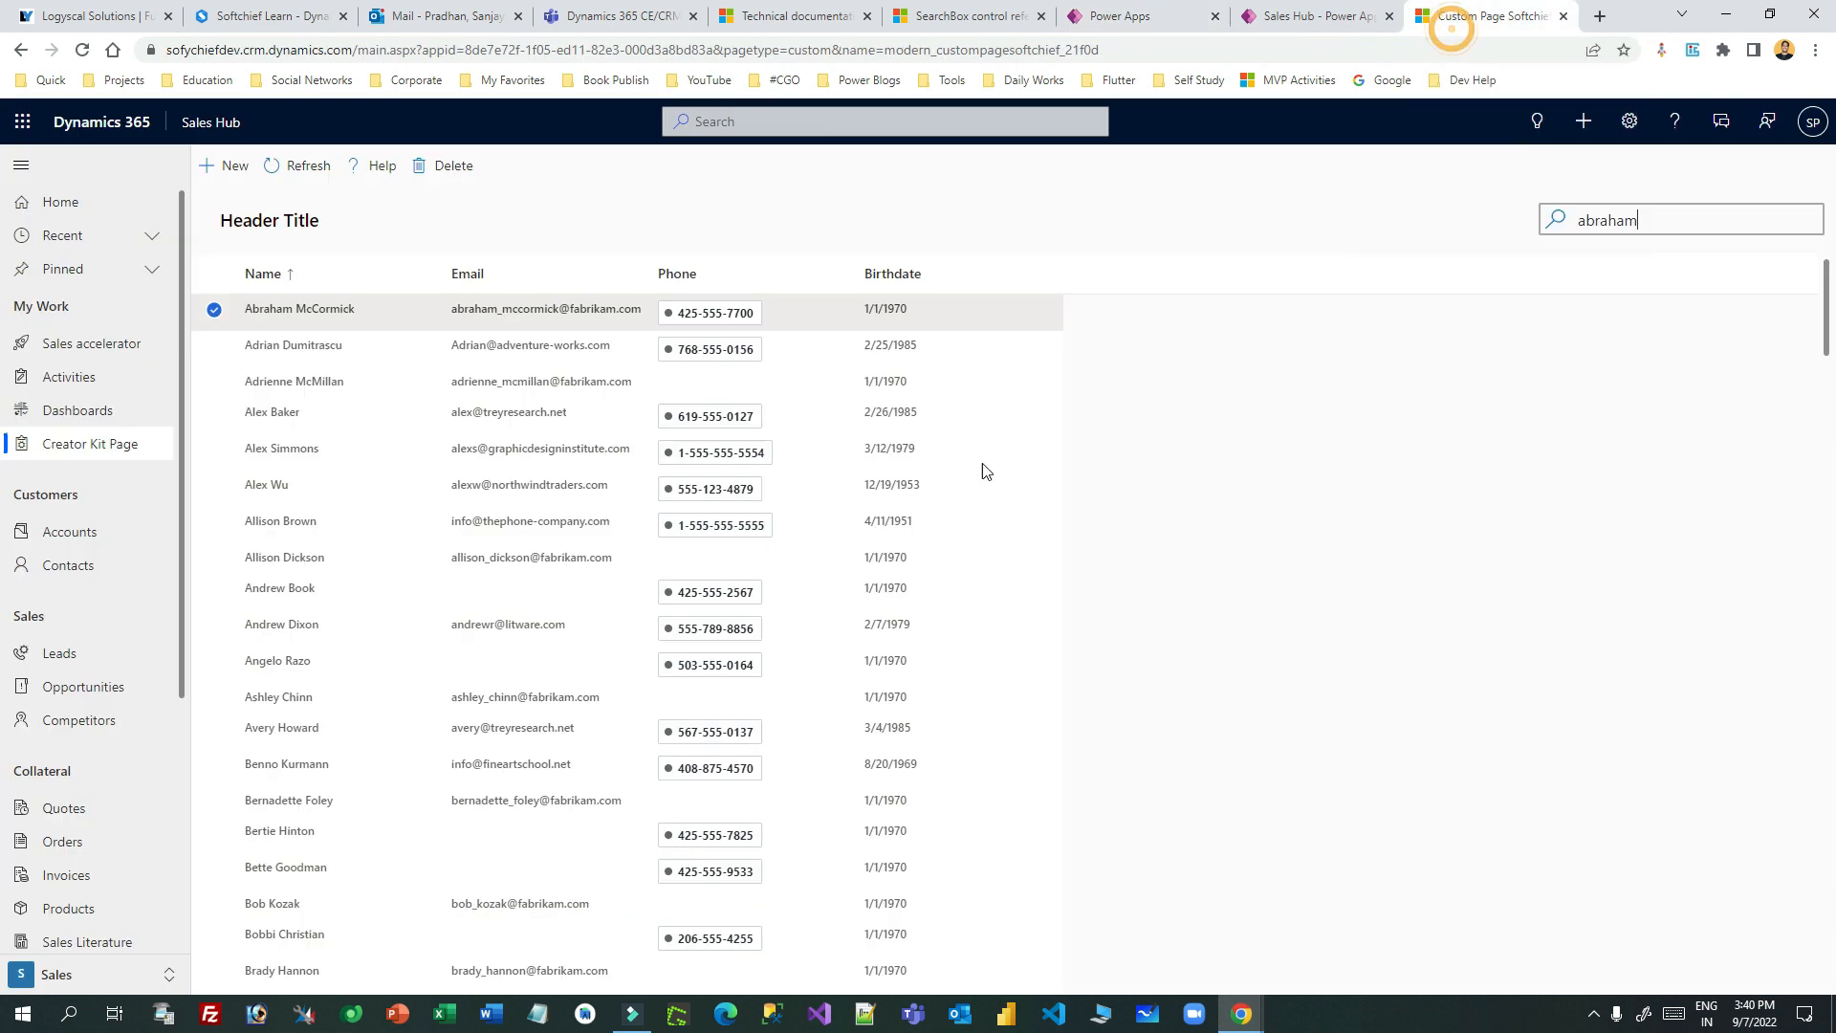
click(995, 19)
click(1288, 416)
click(1473, 15)
click(1100, 17)
- Paste it as Items, changing Accounts to Contacts: Search(Contacts, SearchBox.SearchText, "name")
key(ctrl+v)
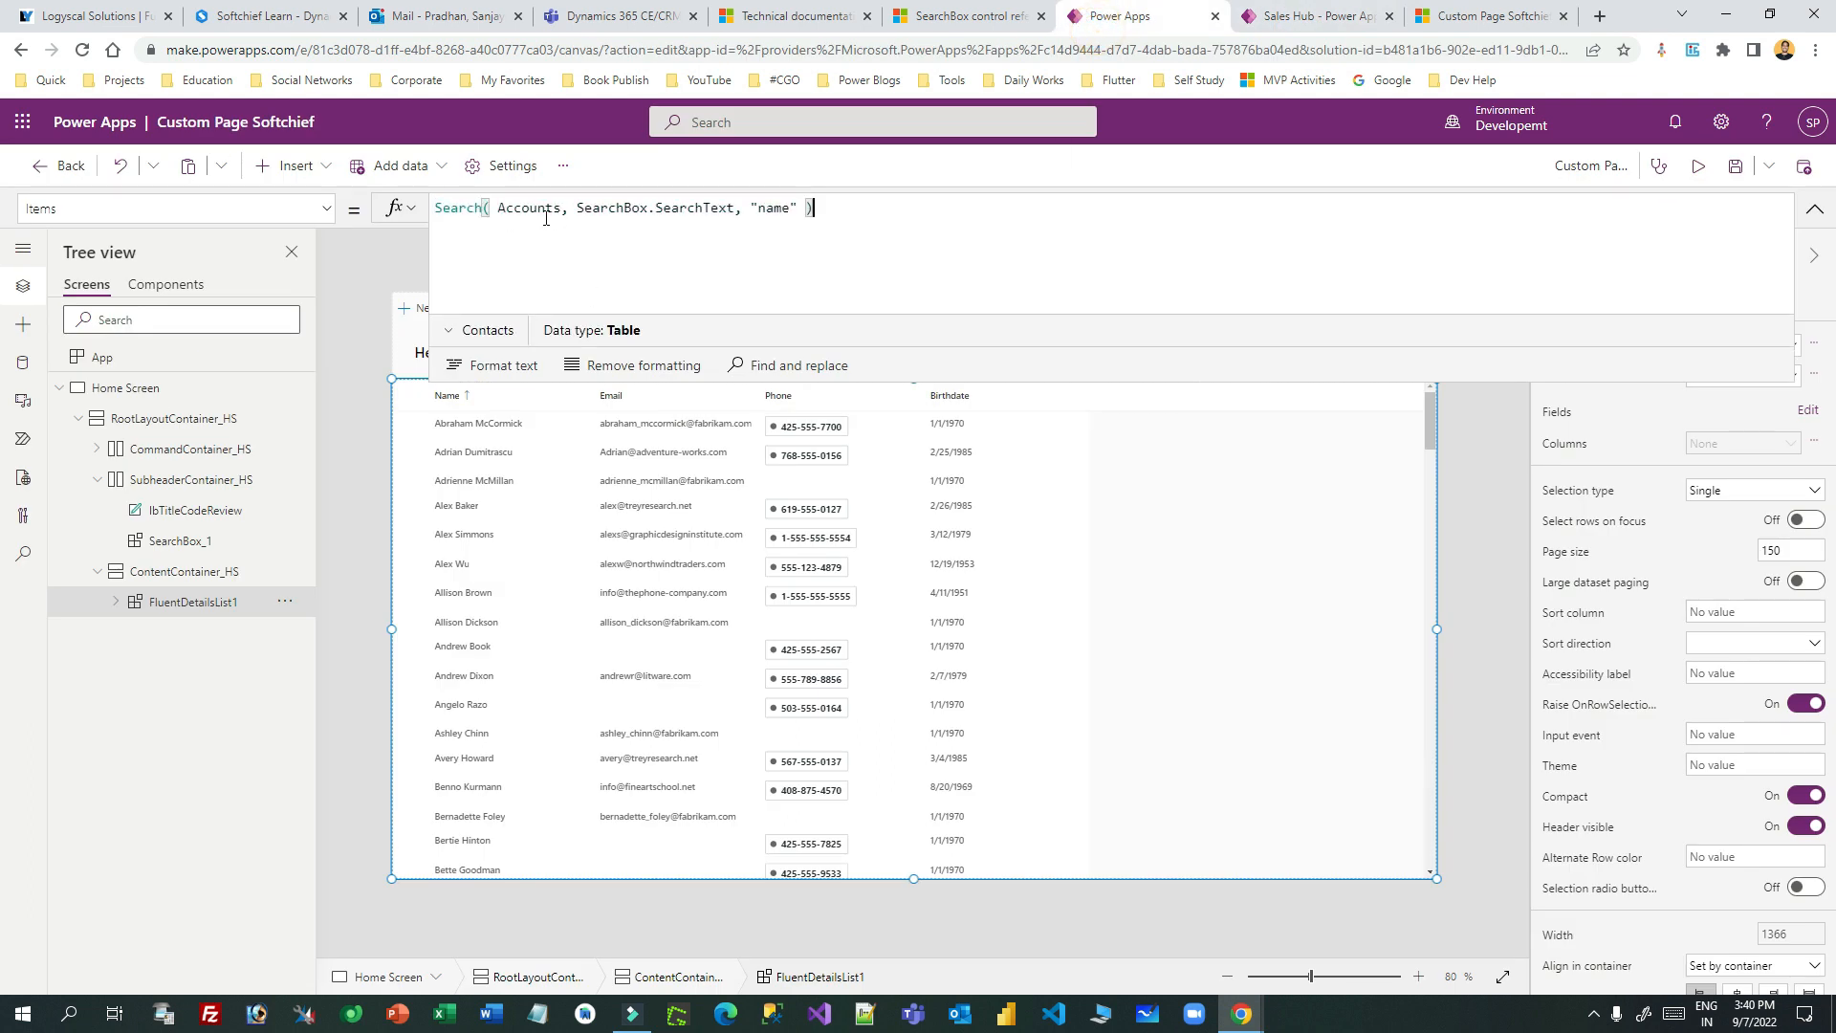
double_click(537, 209)
text(Contact)
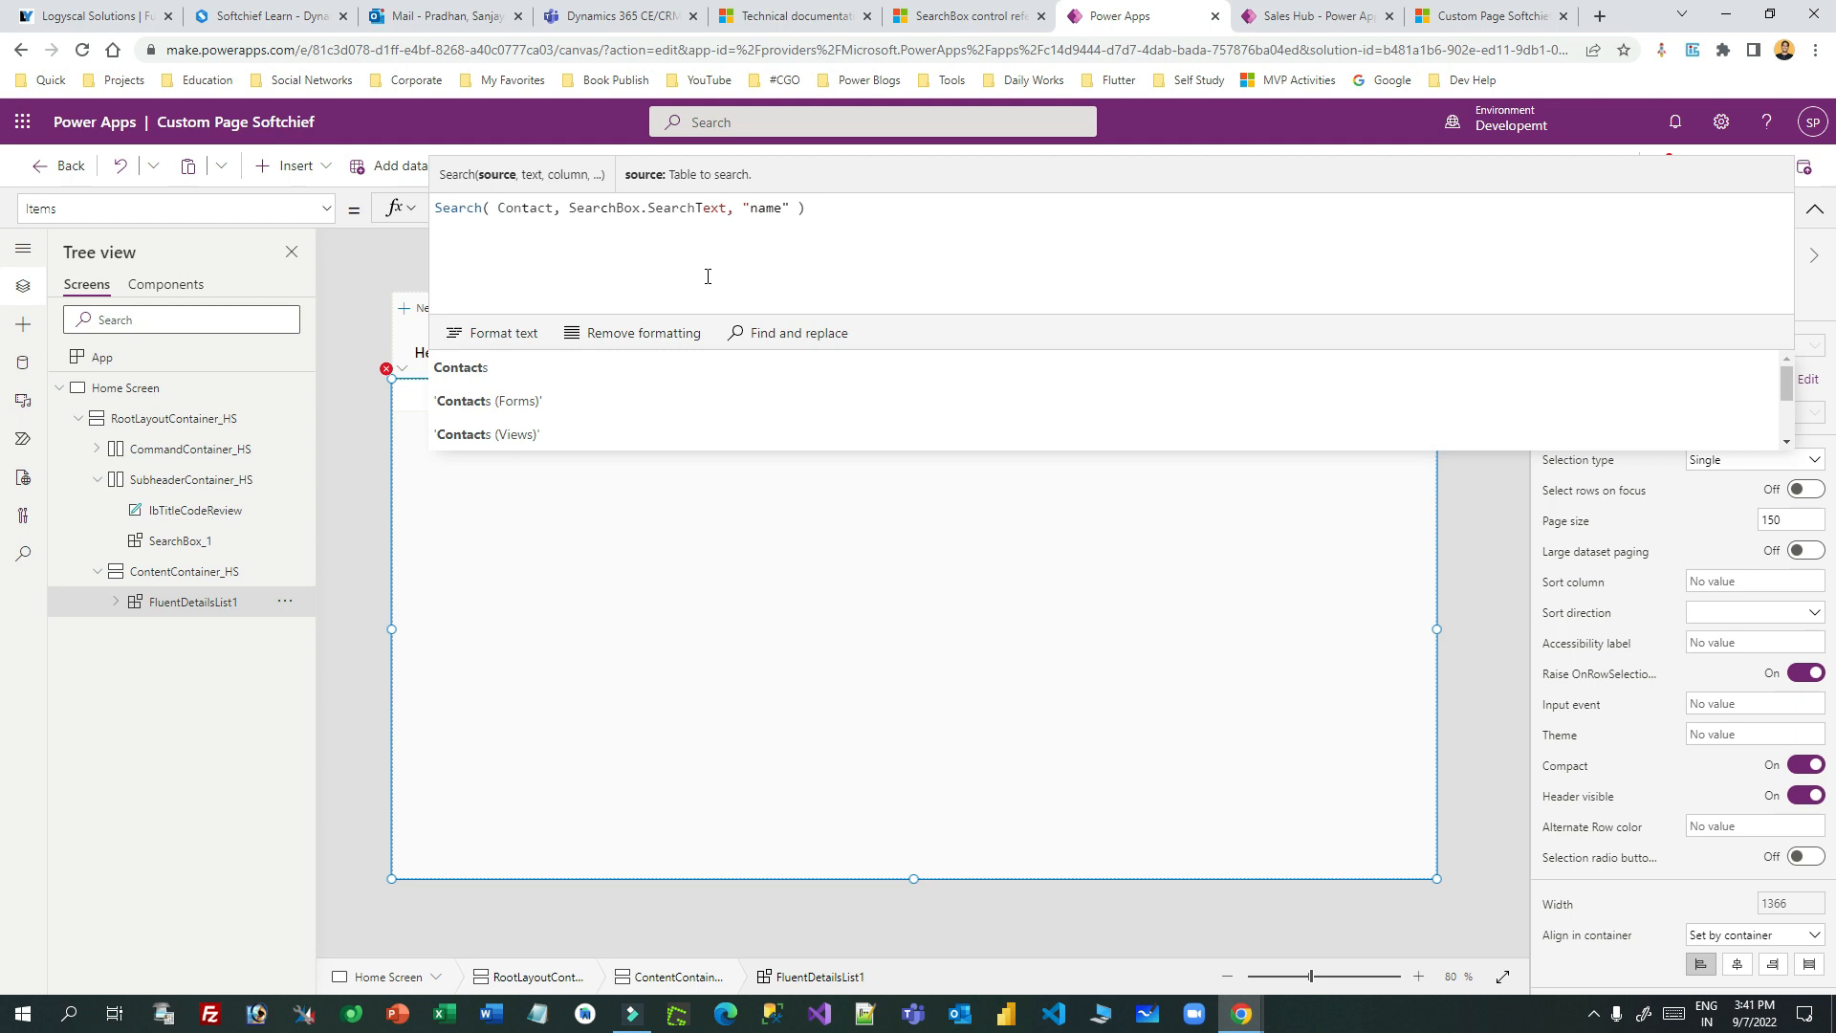
click(529, 374)
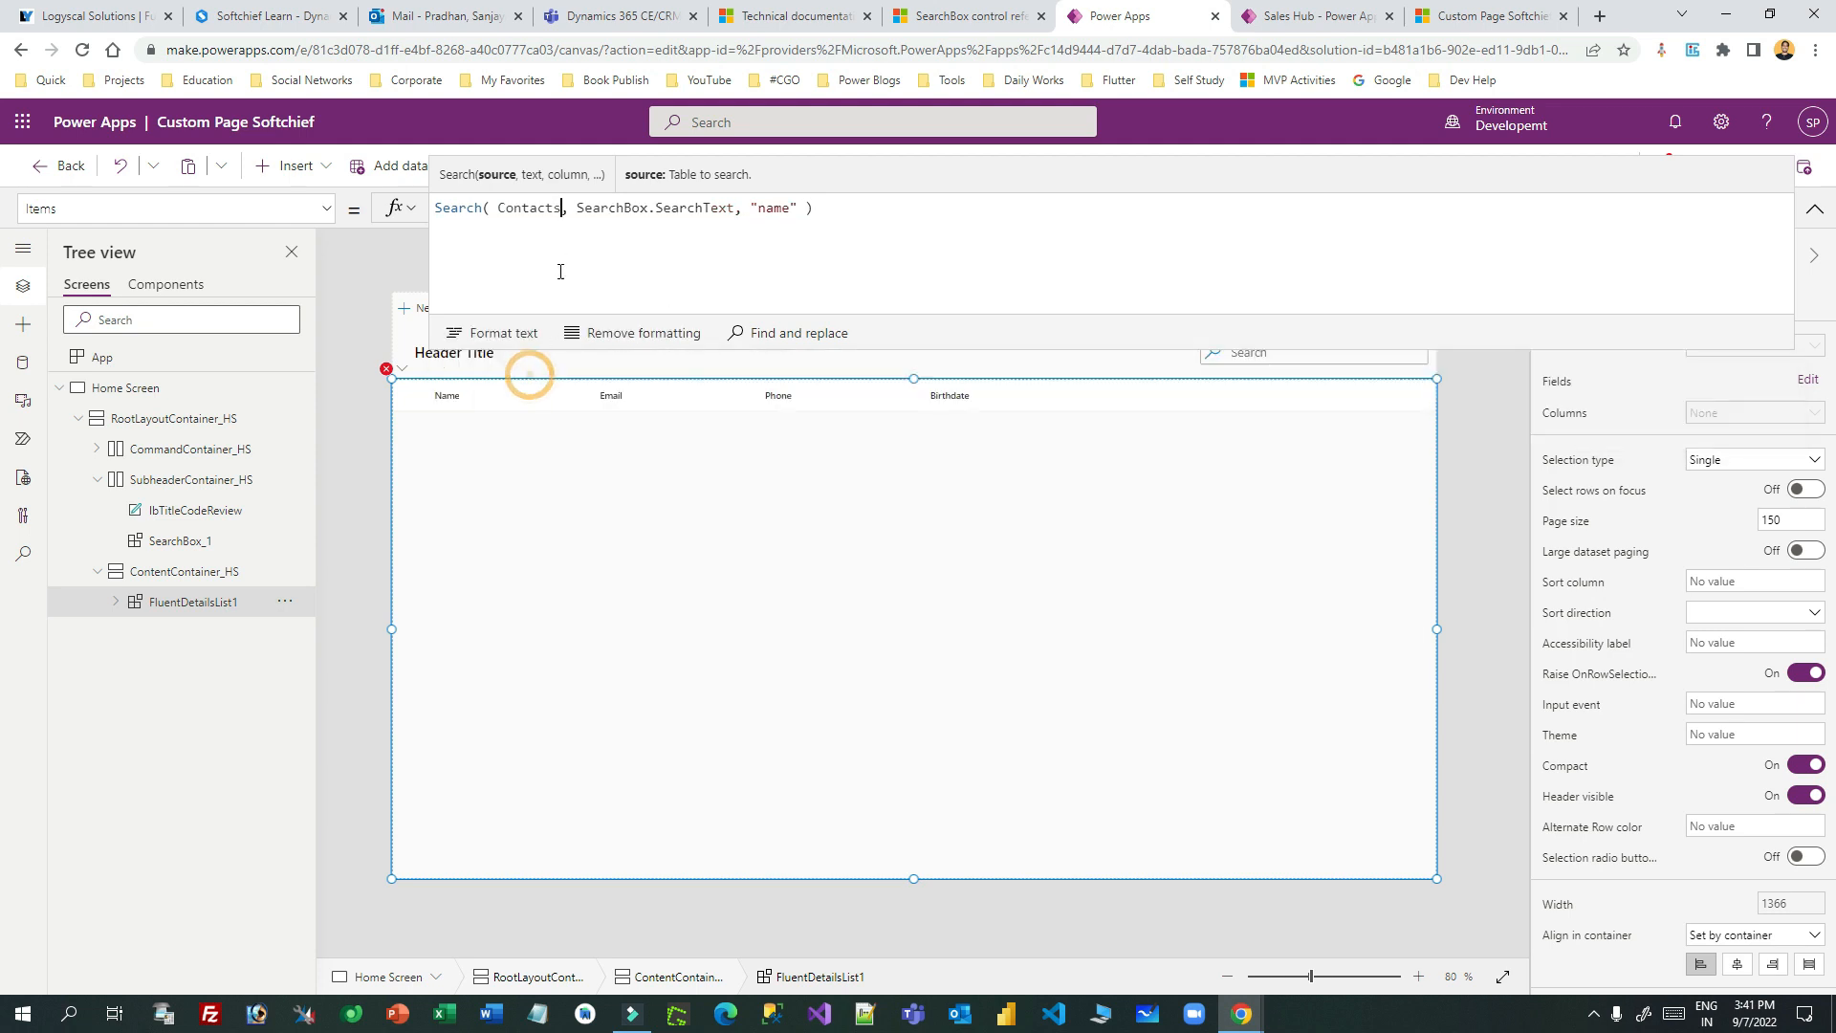
click(496, 208)
key(BackSpace)
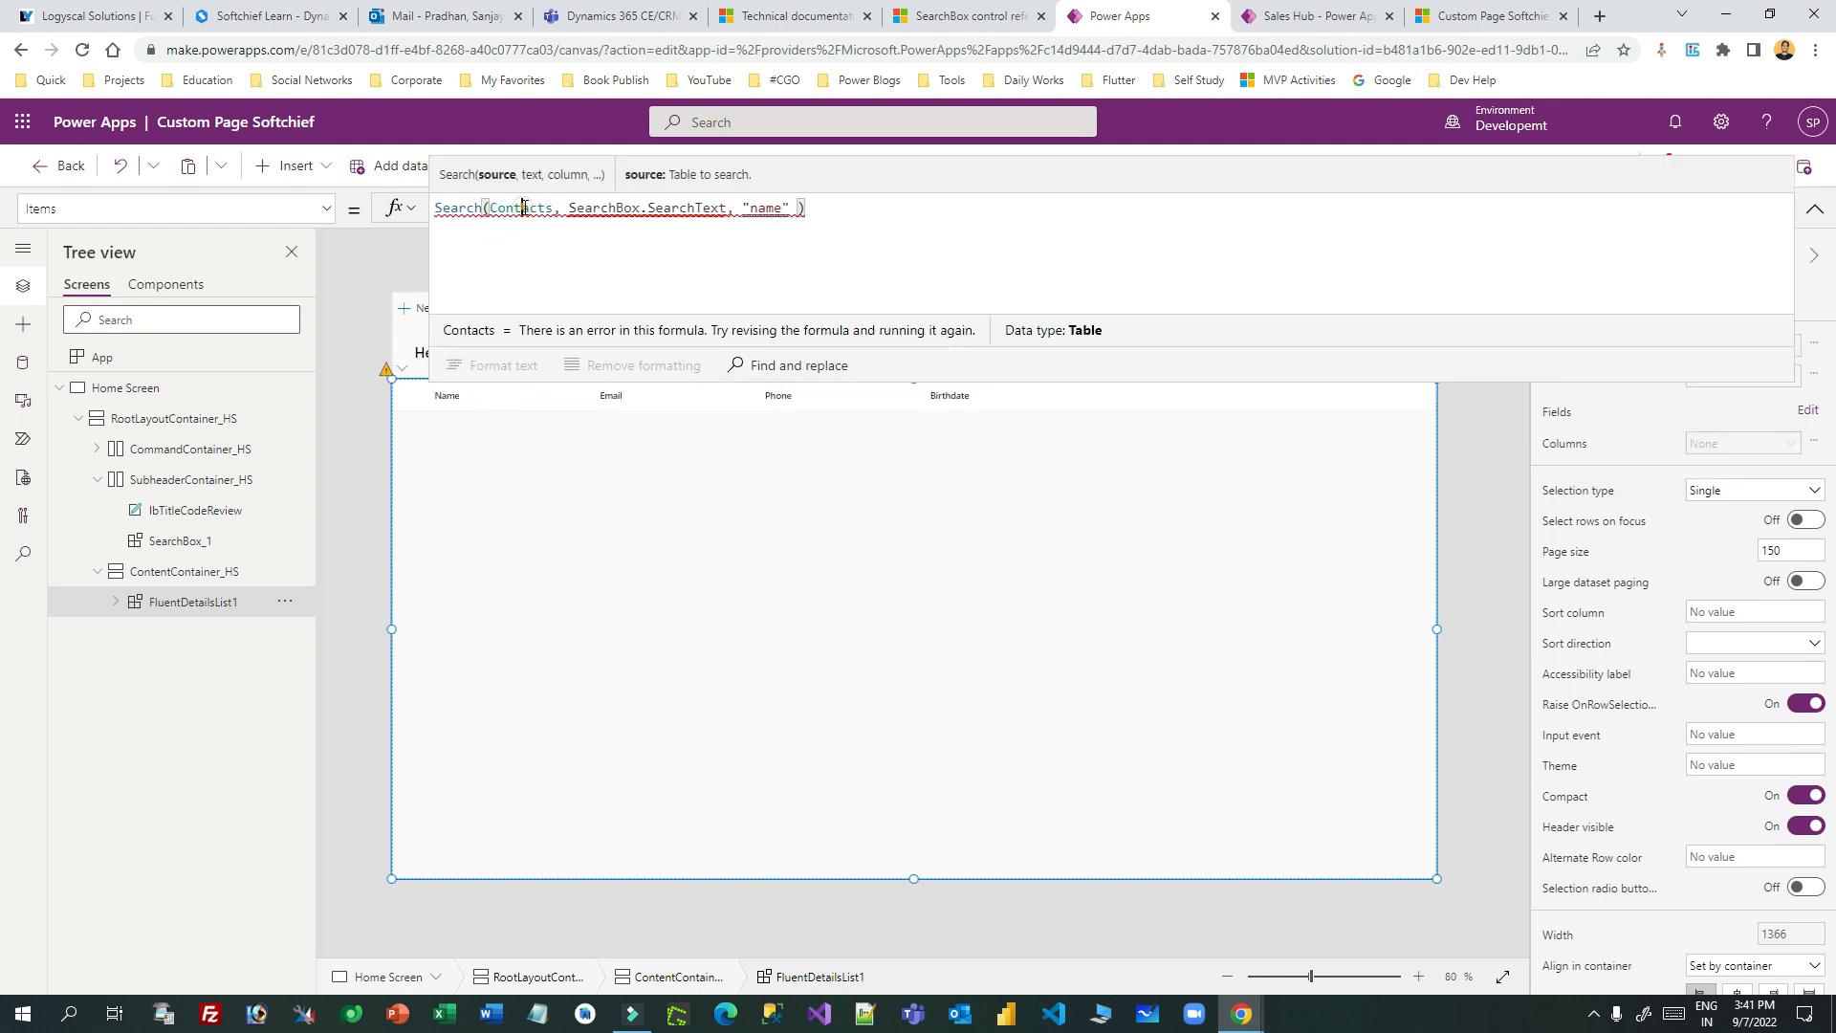
click(660, 208)
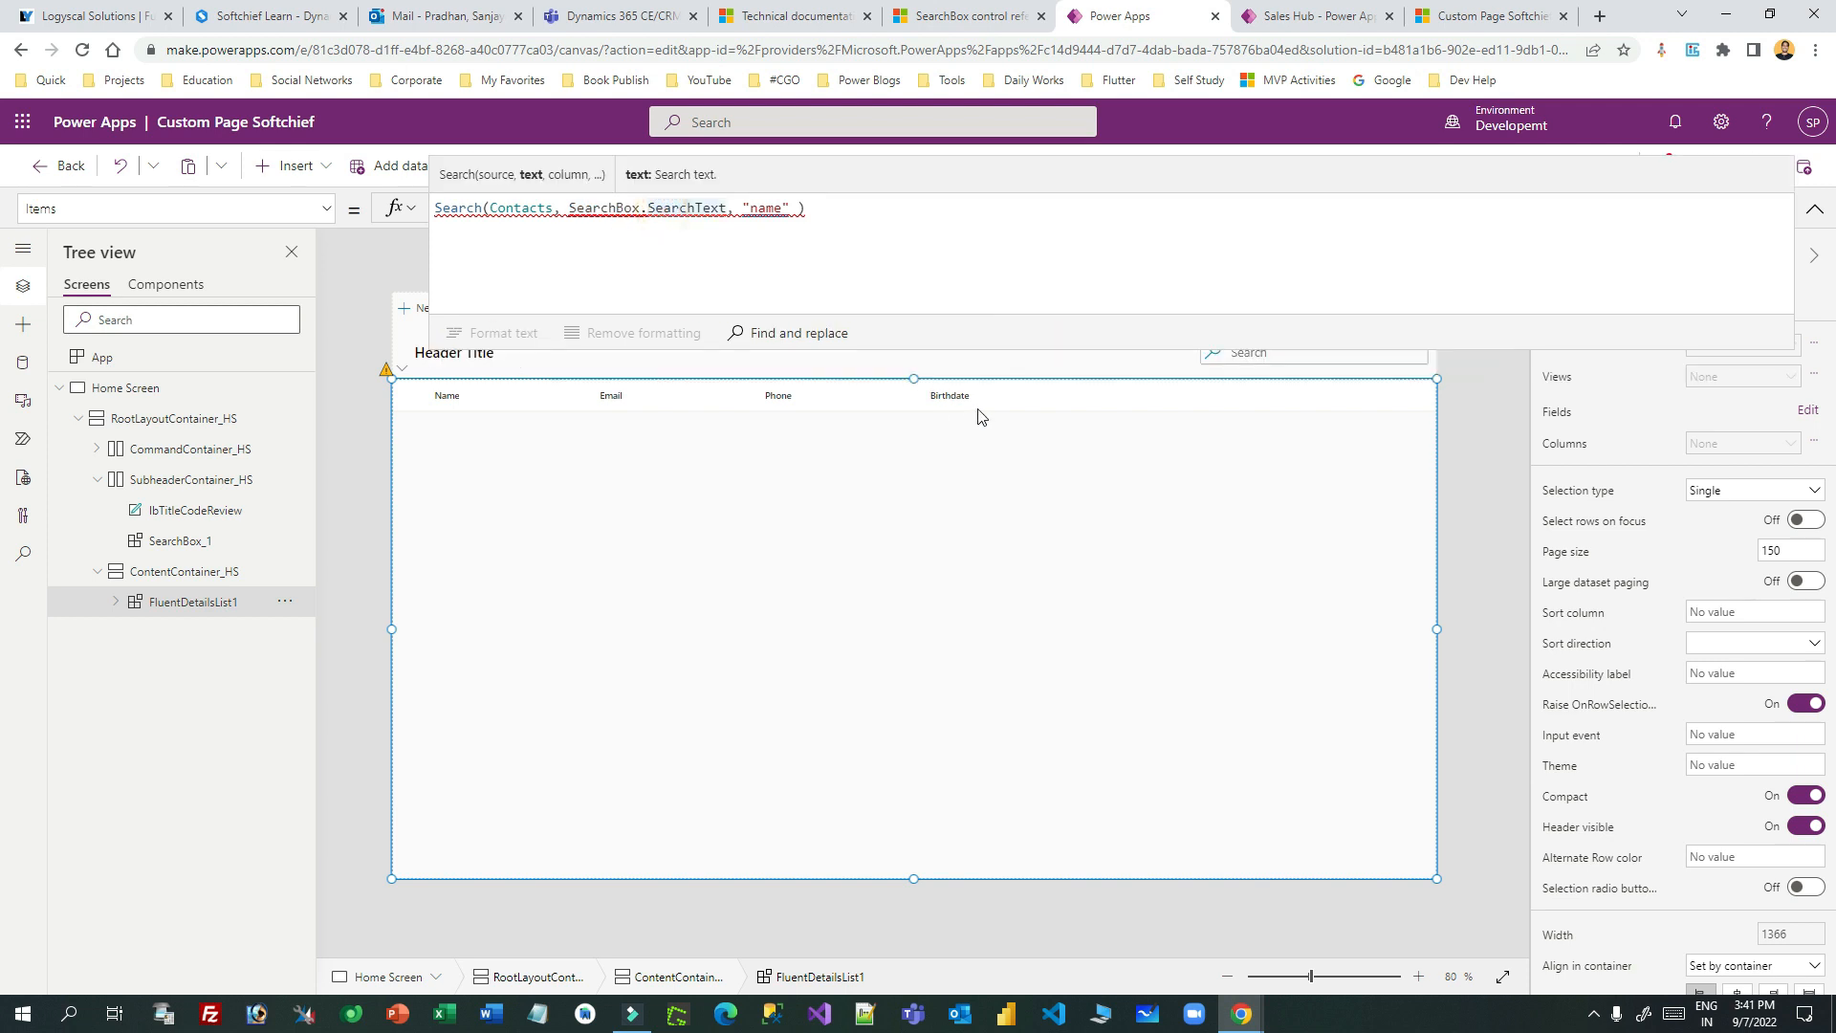
click(1815, 209)
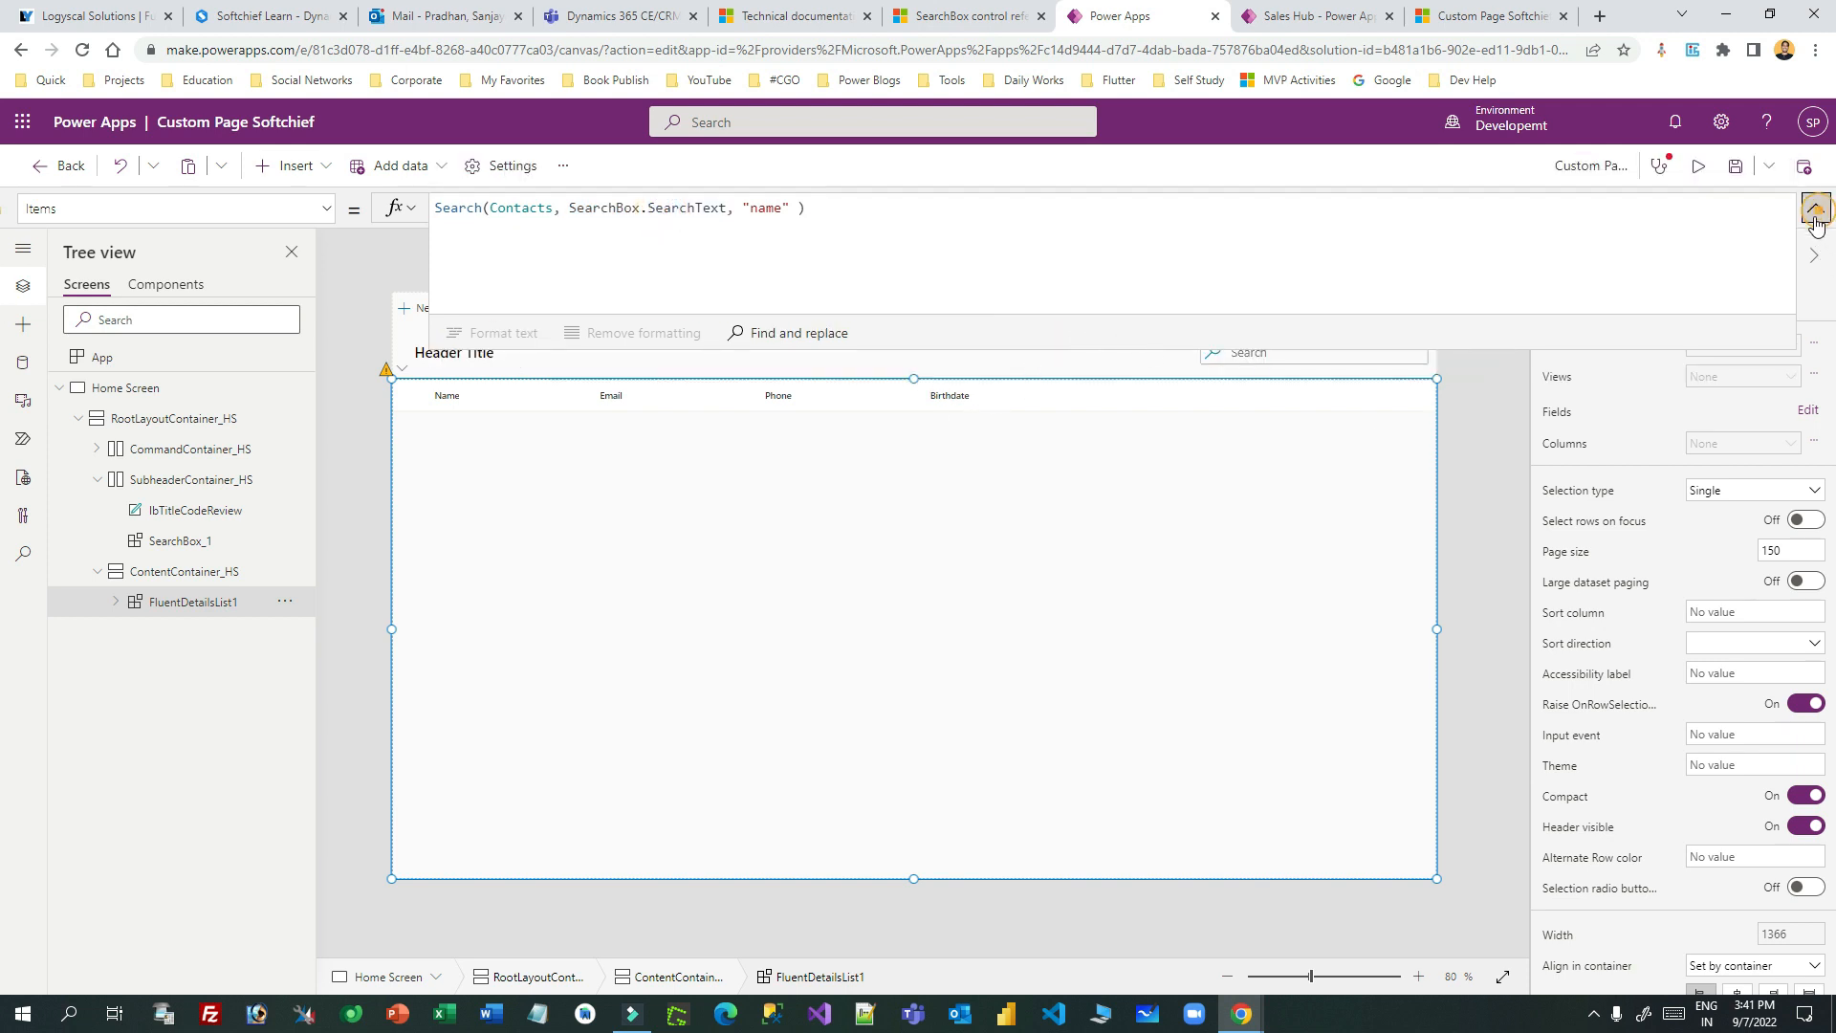
click(1320, 353)
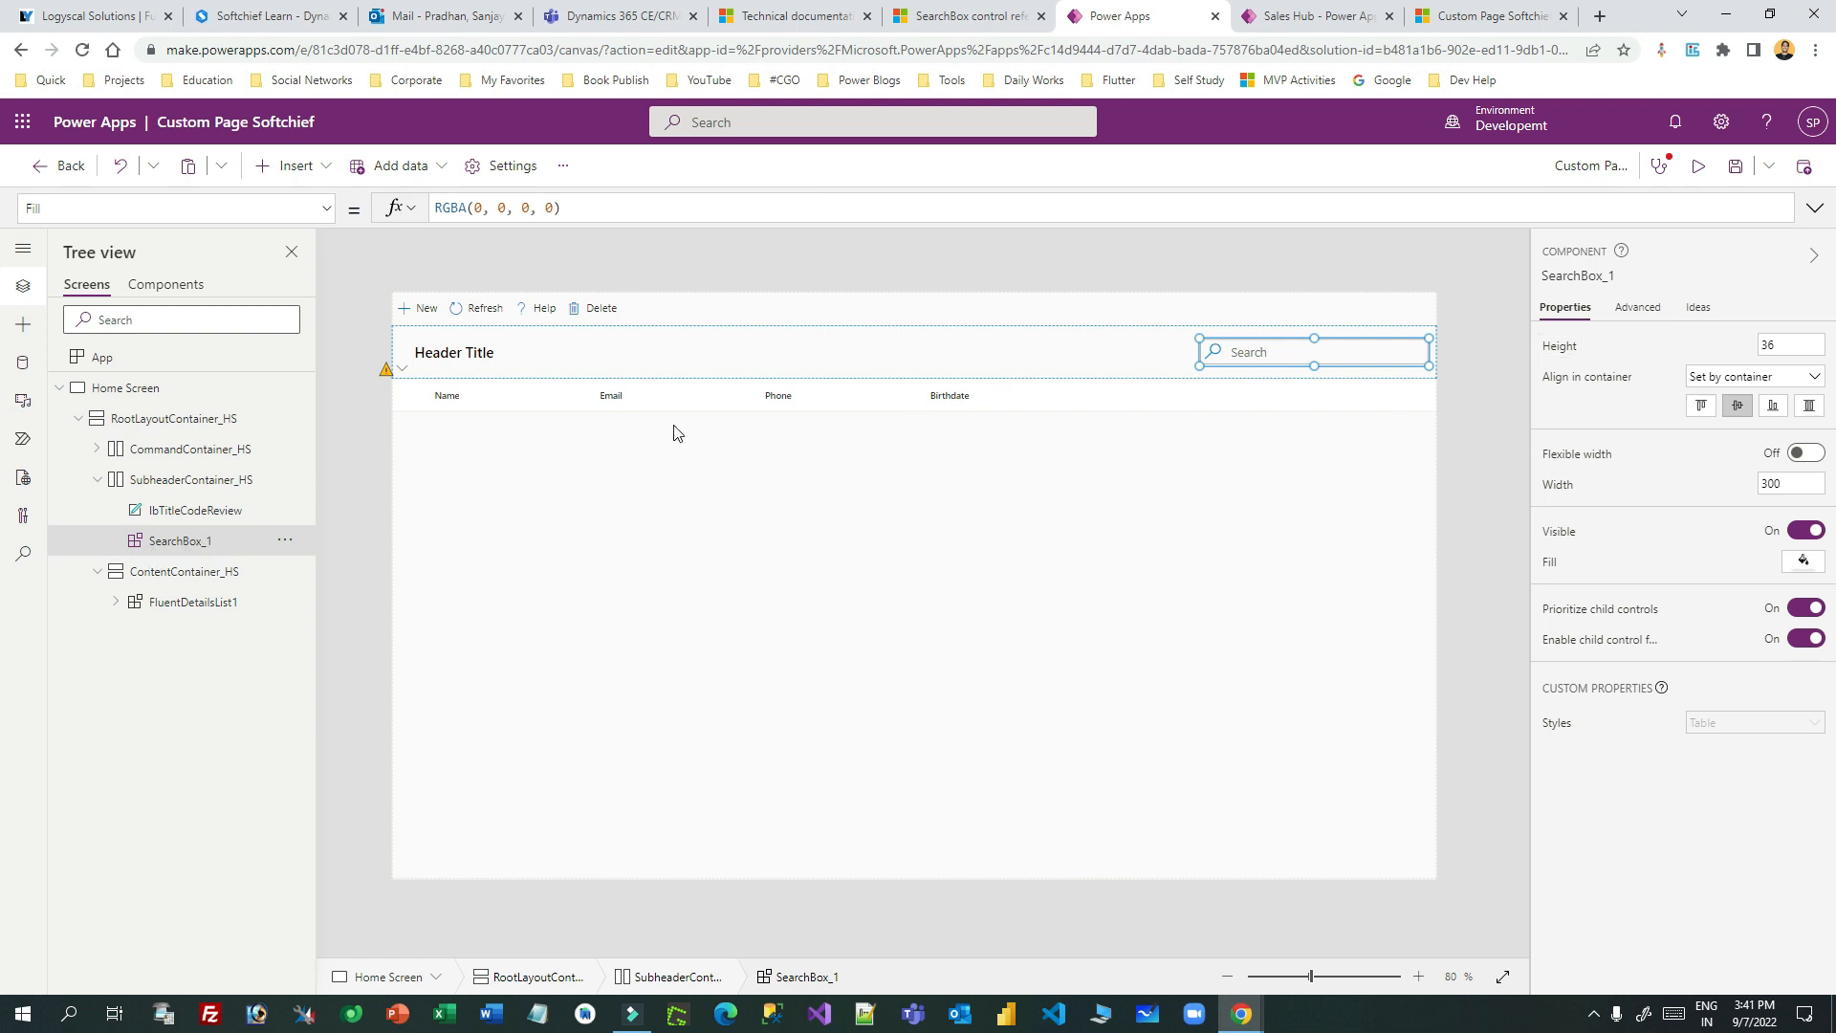
- Change Items to Search(Contacts, SearchBox_1.SearchText, "fullname") so contacts reappear
click(553, 450)
double_click(607, 208)
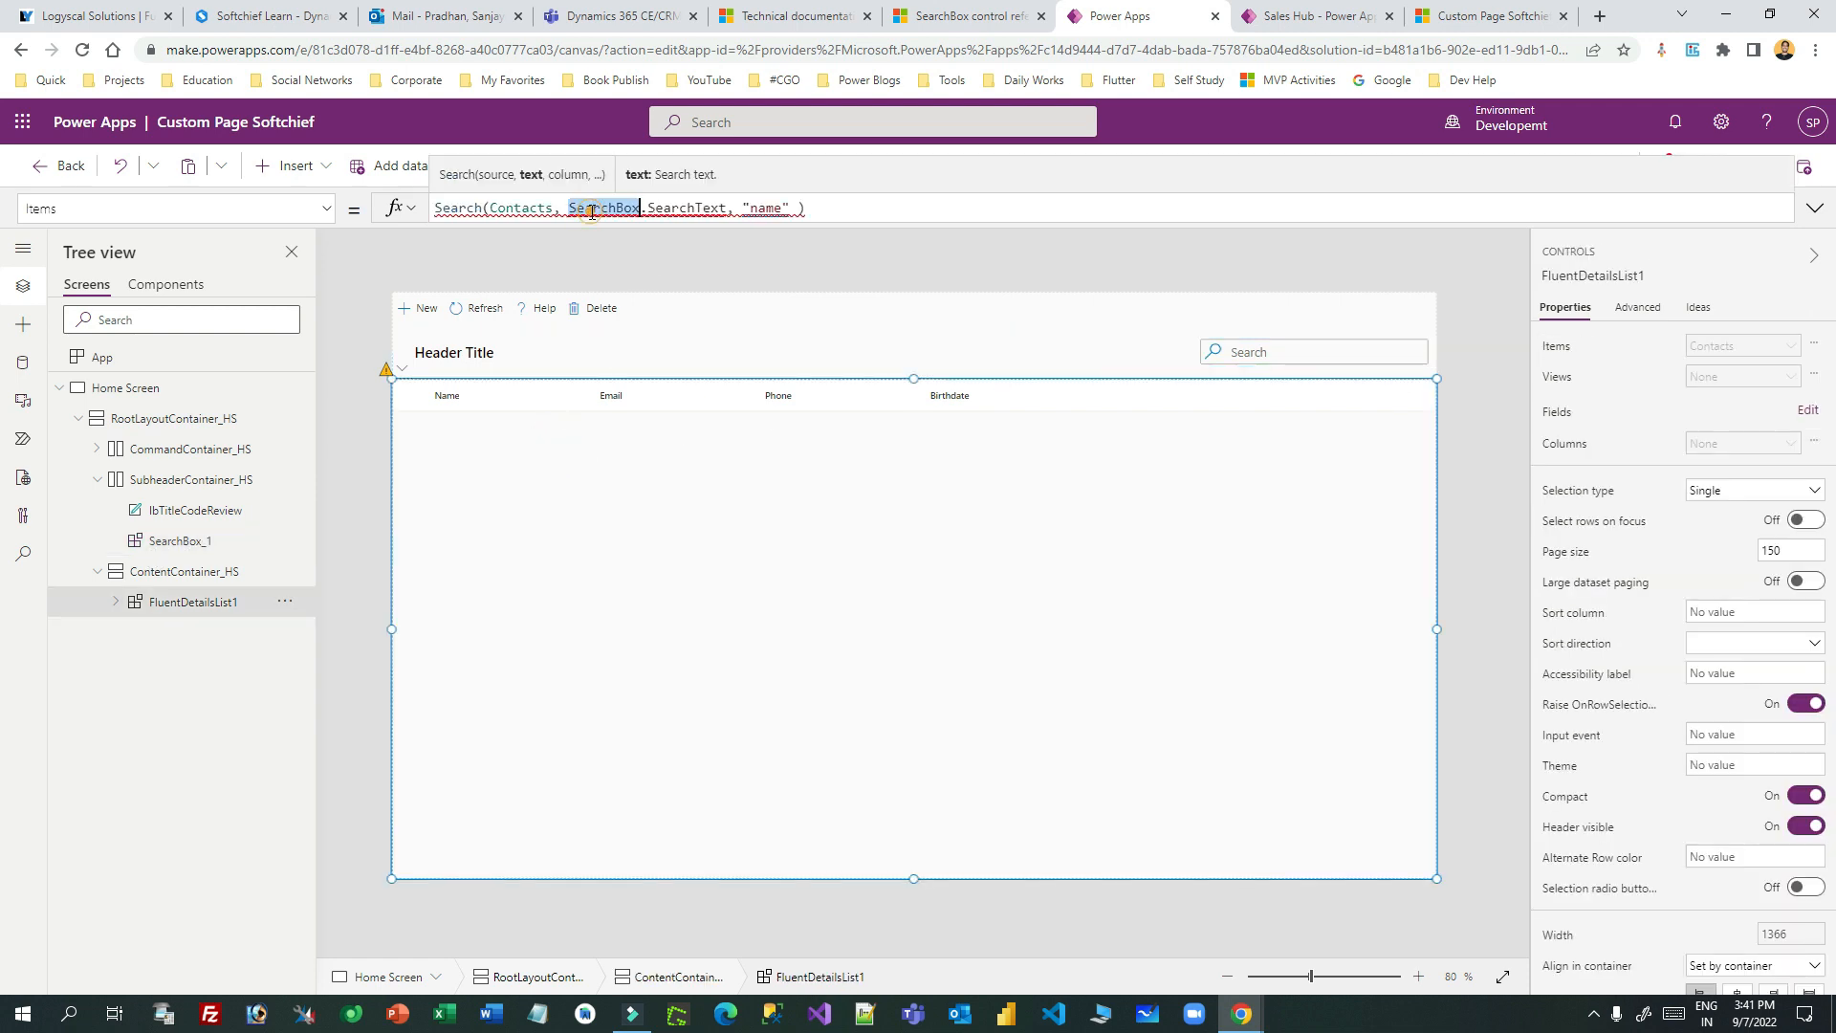
text(Sear)
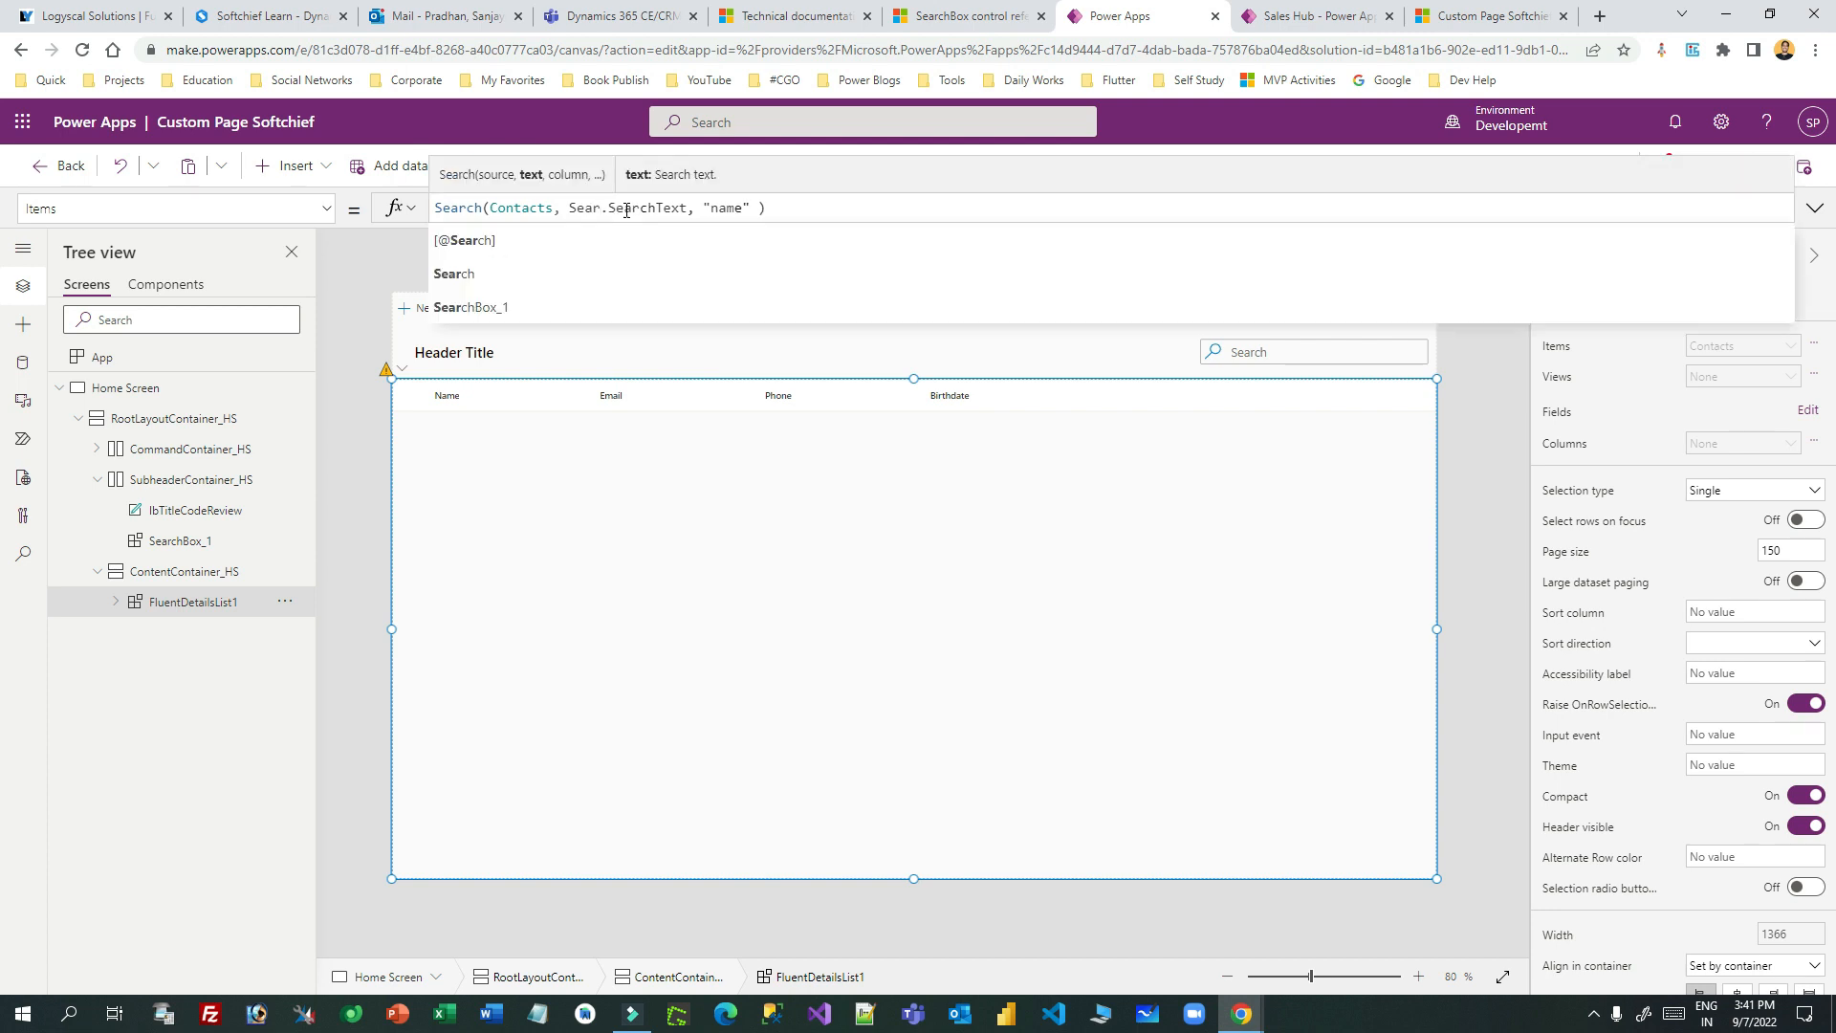
click(554, 307)
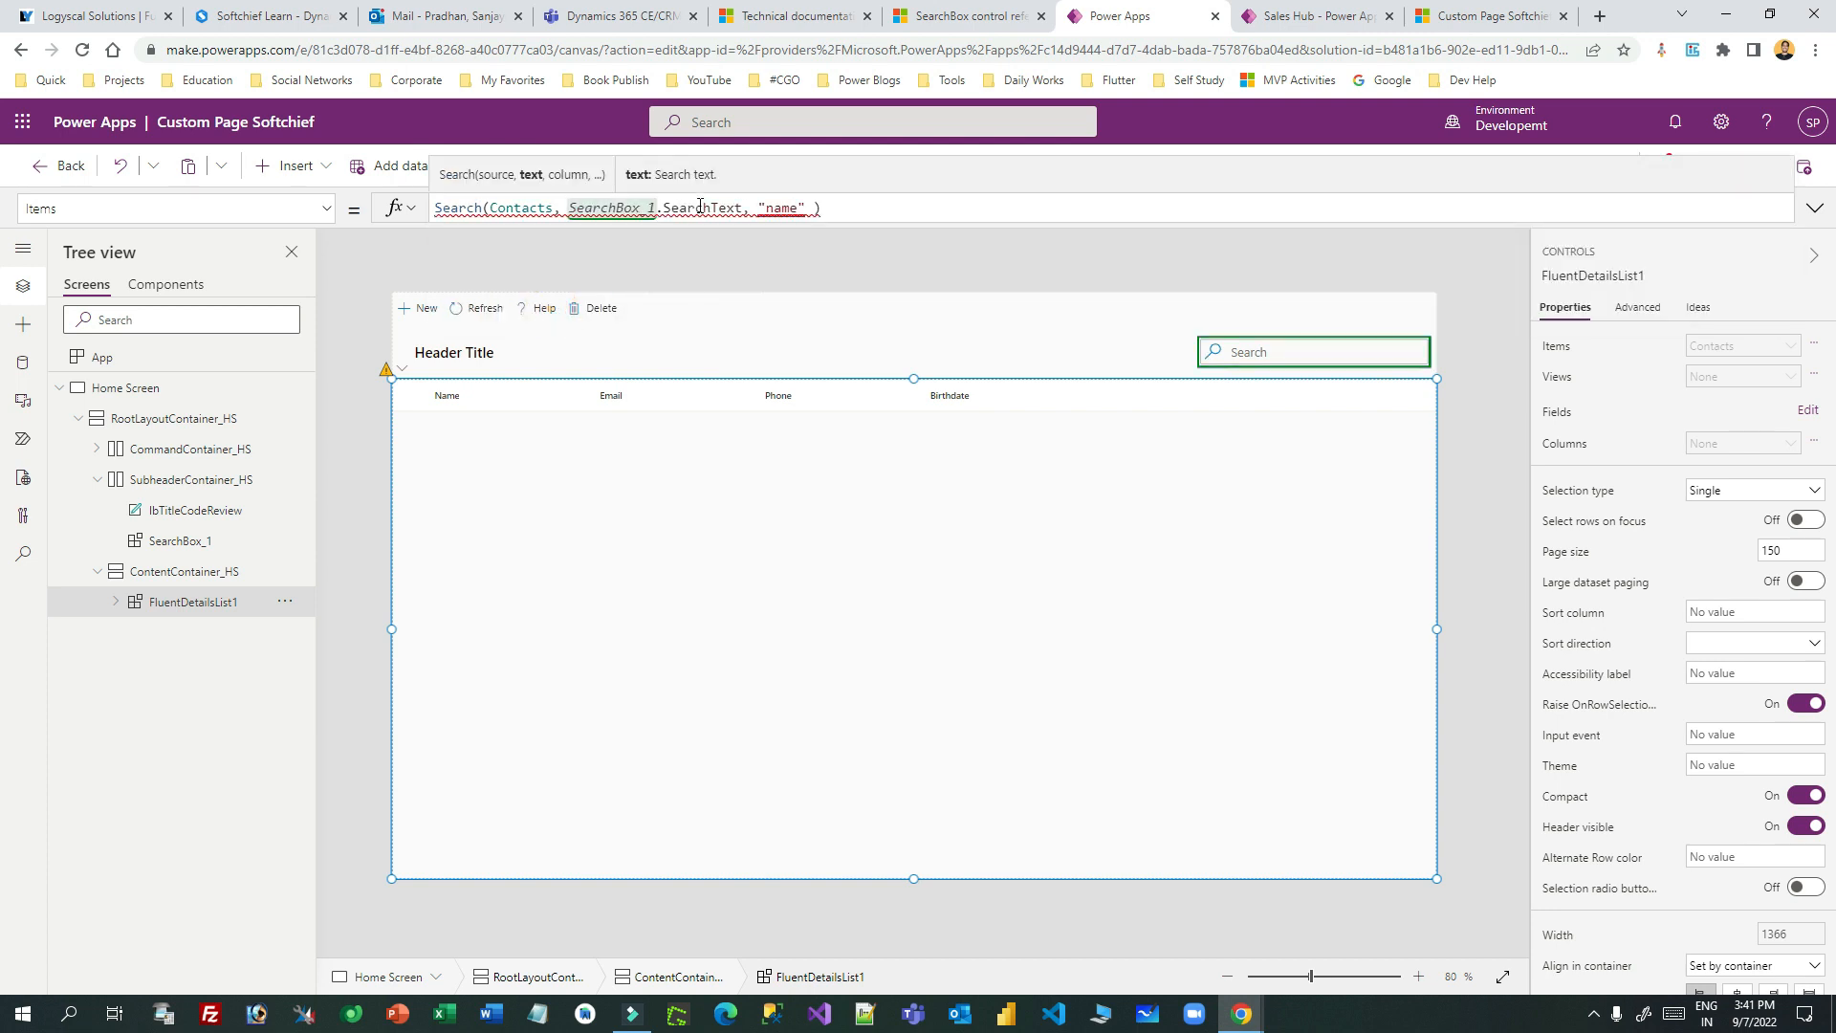
double_click(707, 208)
key(BackSpace)
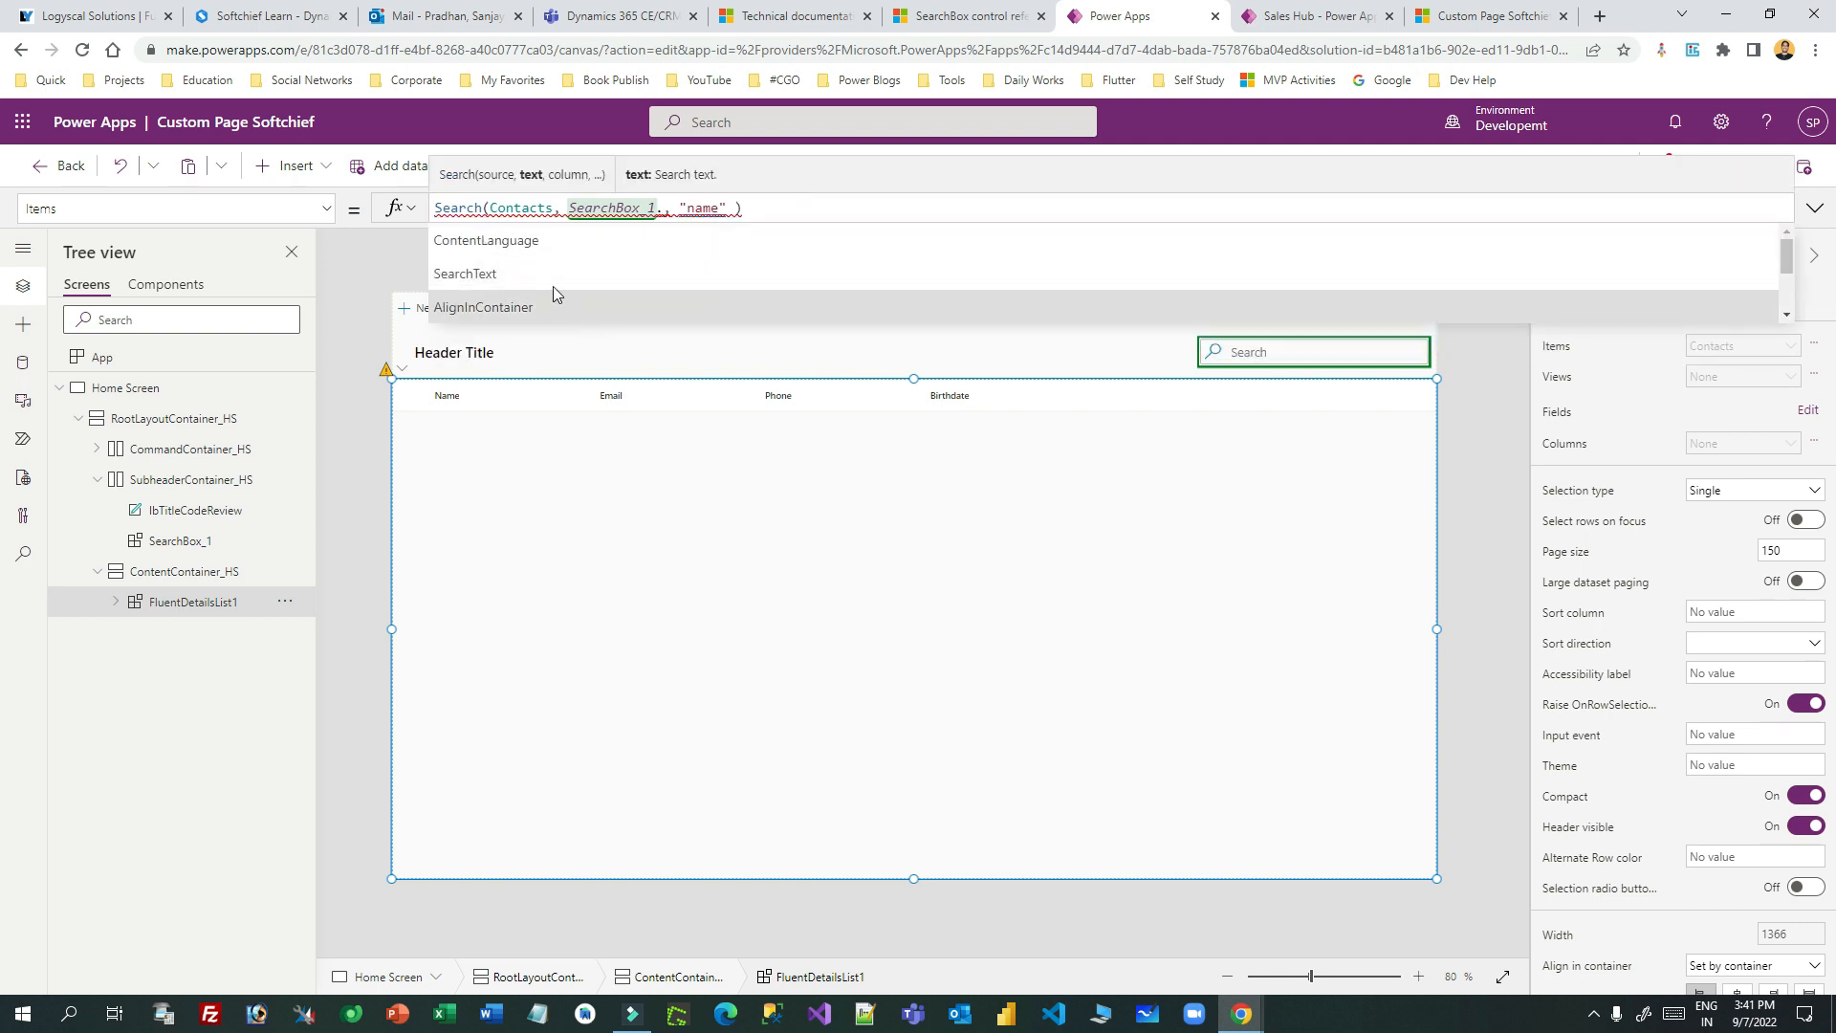
click(550, 277)
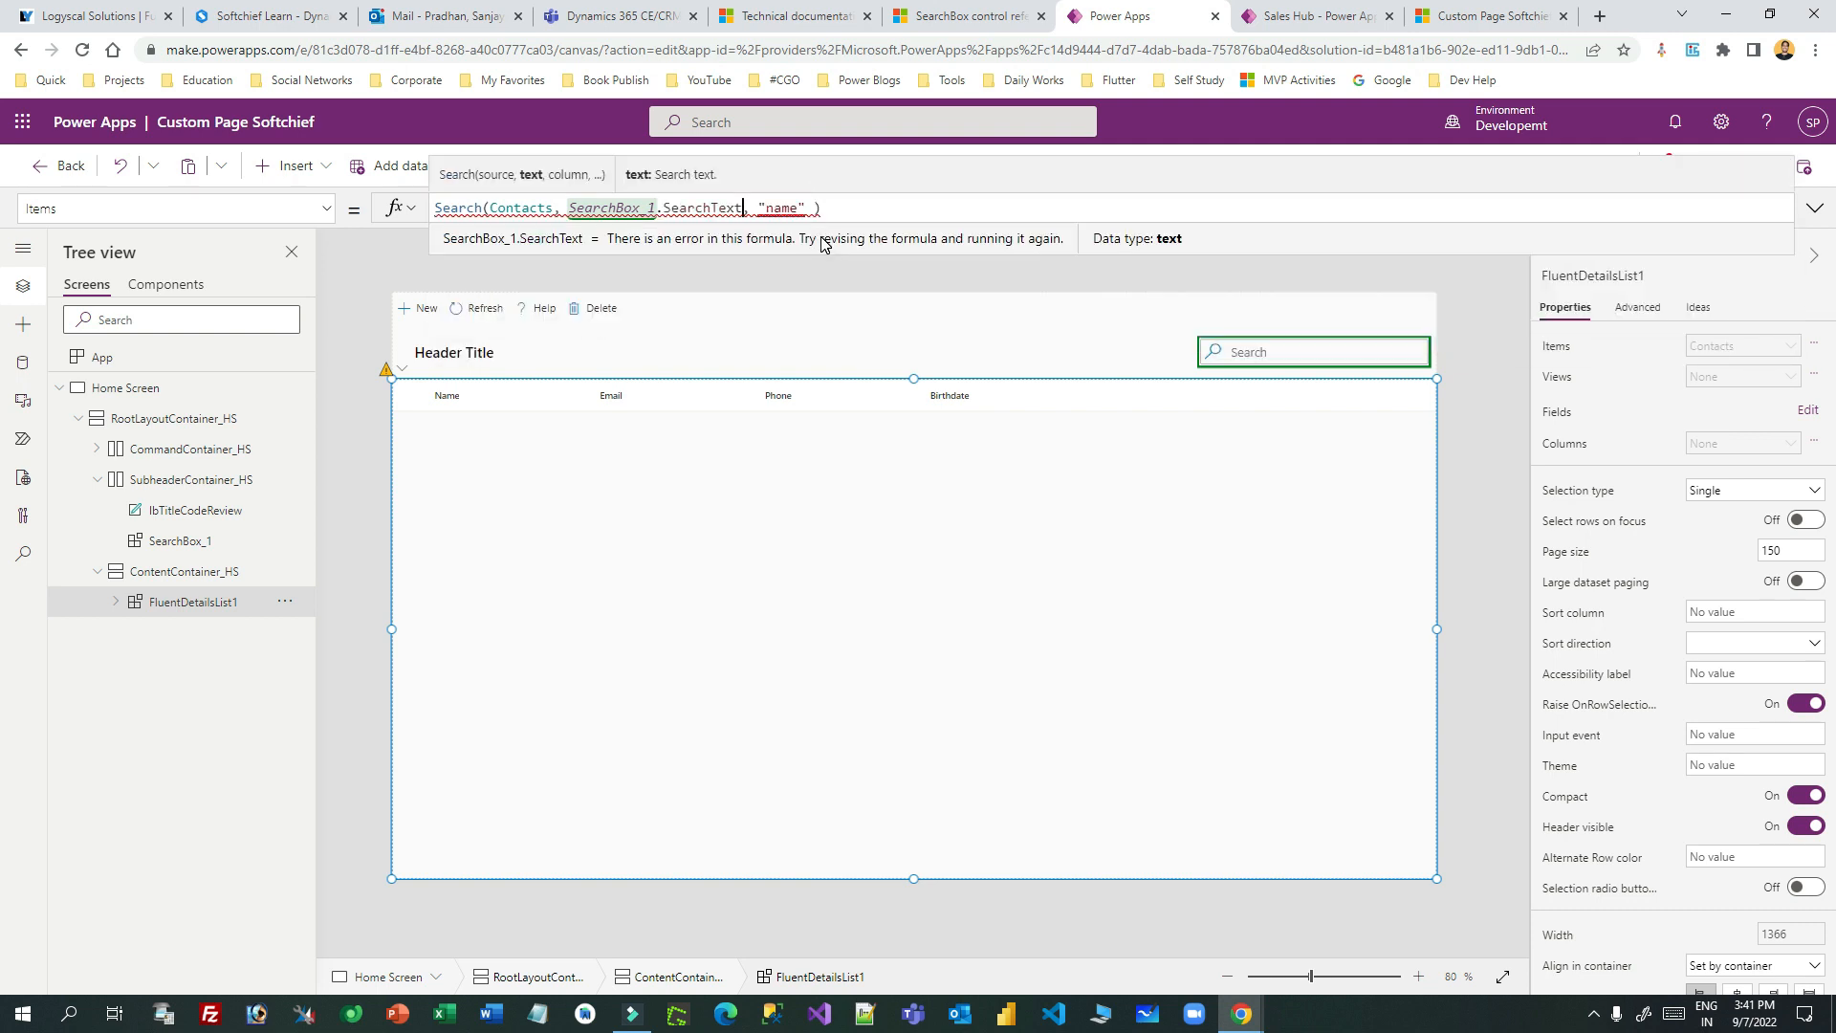
double_click(780, 207)
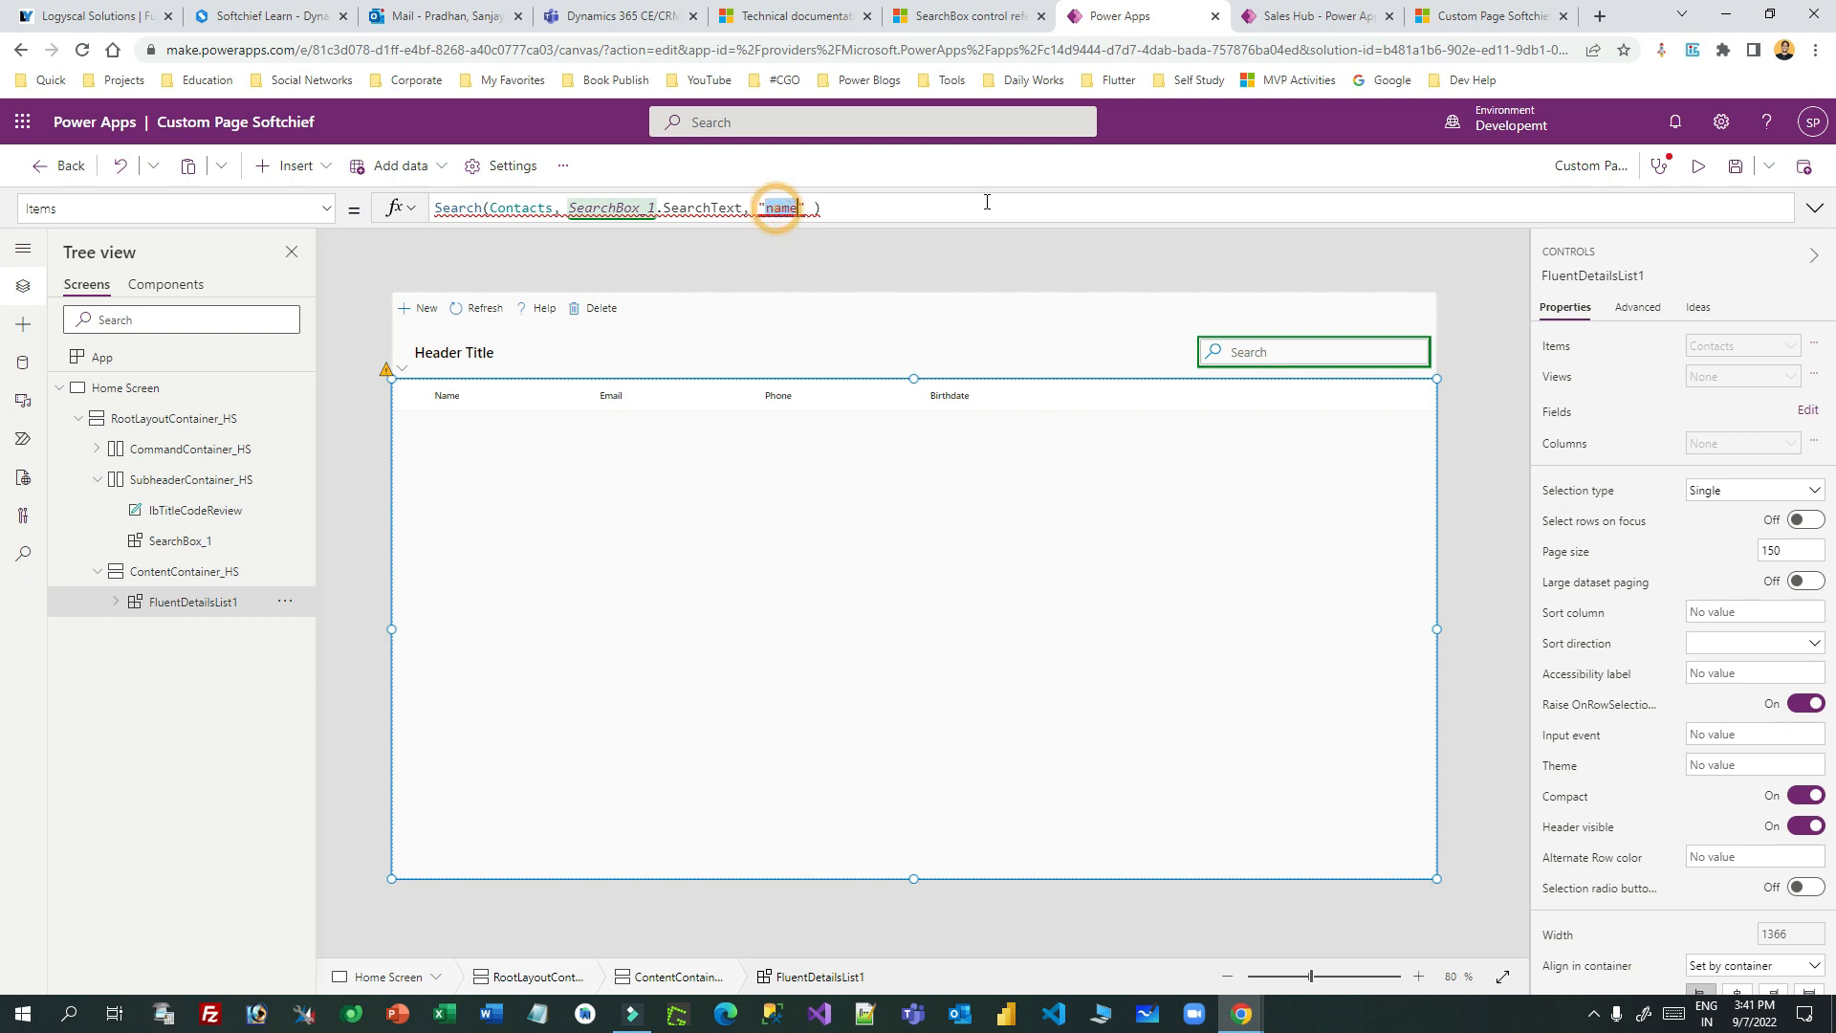
text(fulla)
key(BackSpace)
key(BackSpace)
key(BackSpace)
key(BackSpace)
text(name)
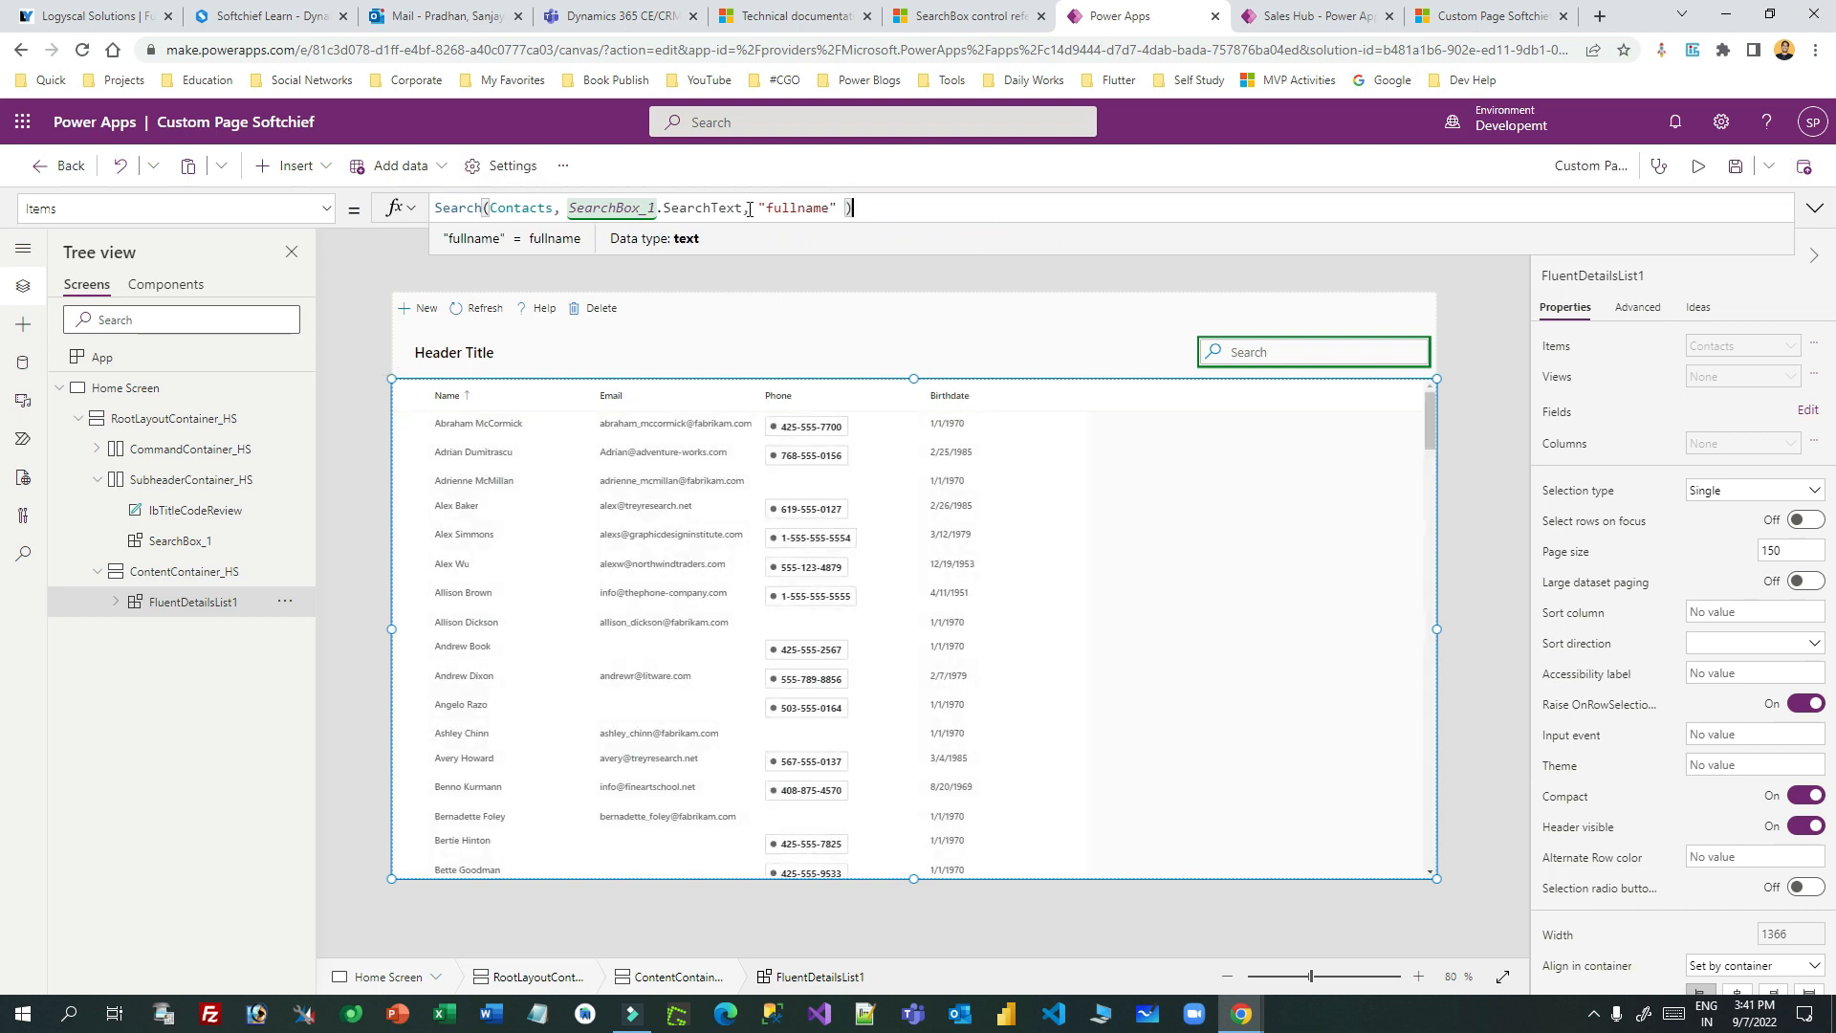
- Preview the page and search two contact first names, narrowing the list to one match
click(1699, 166)
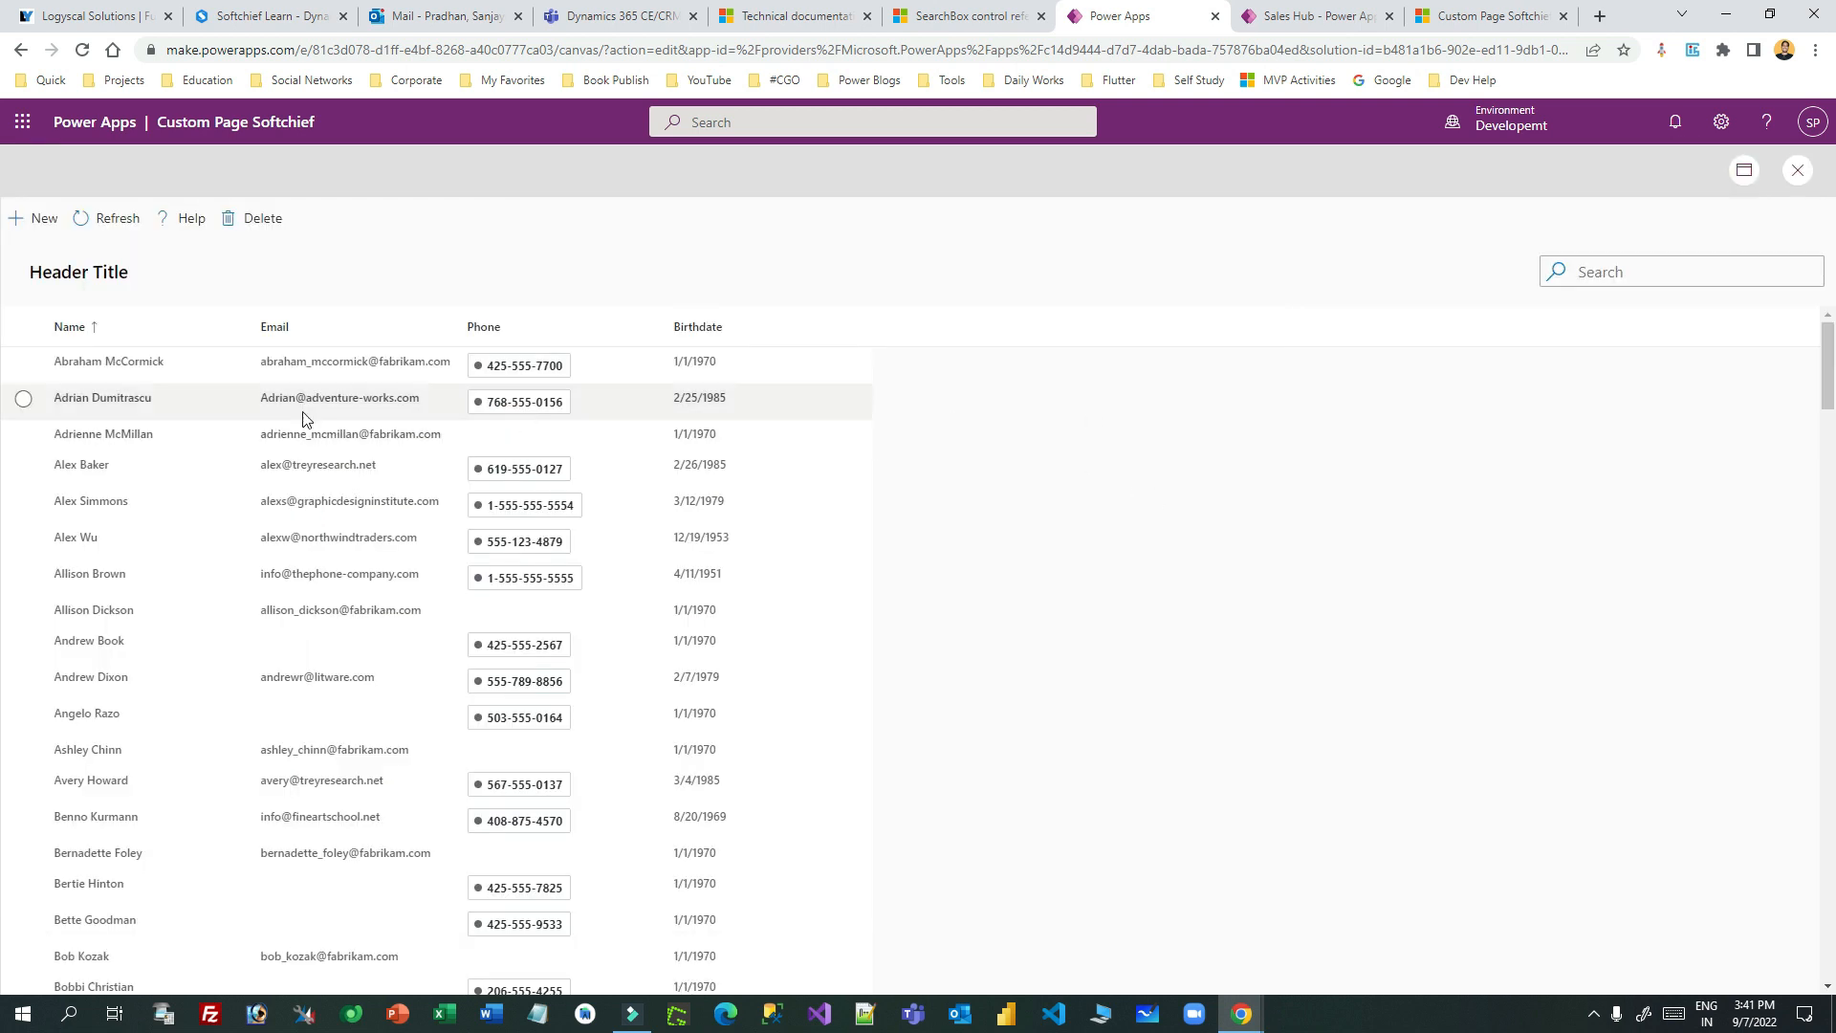
click(1738, 268)
text(ale)
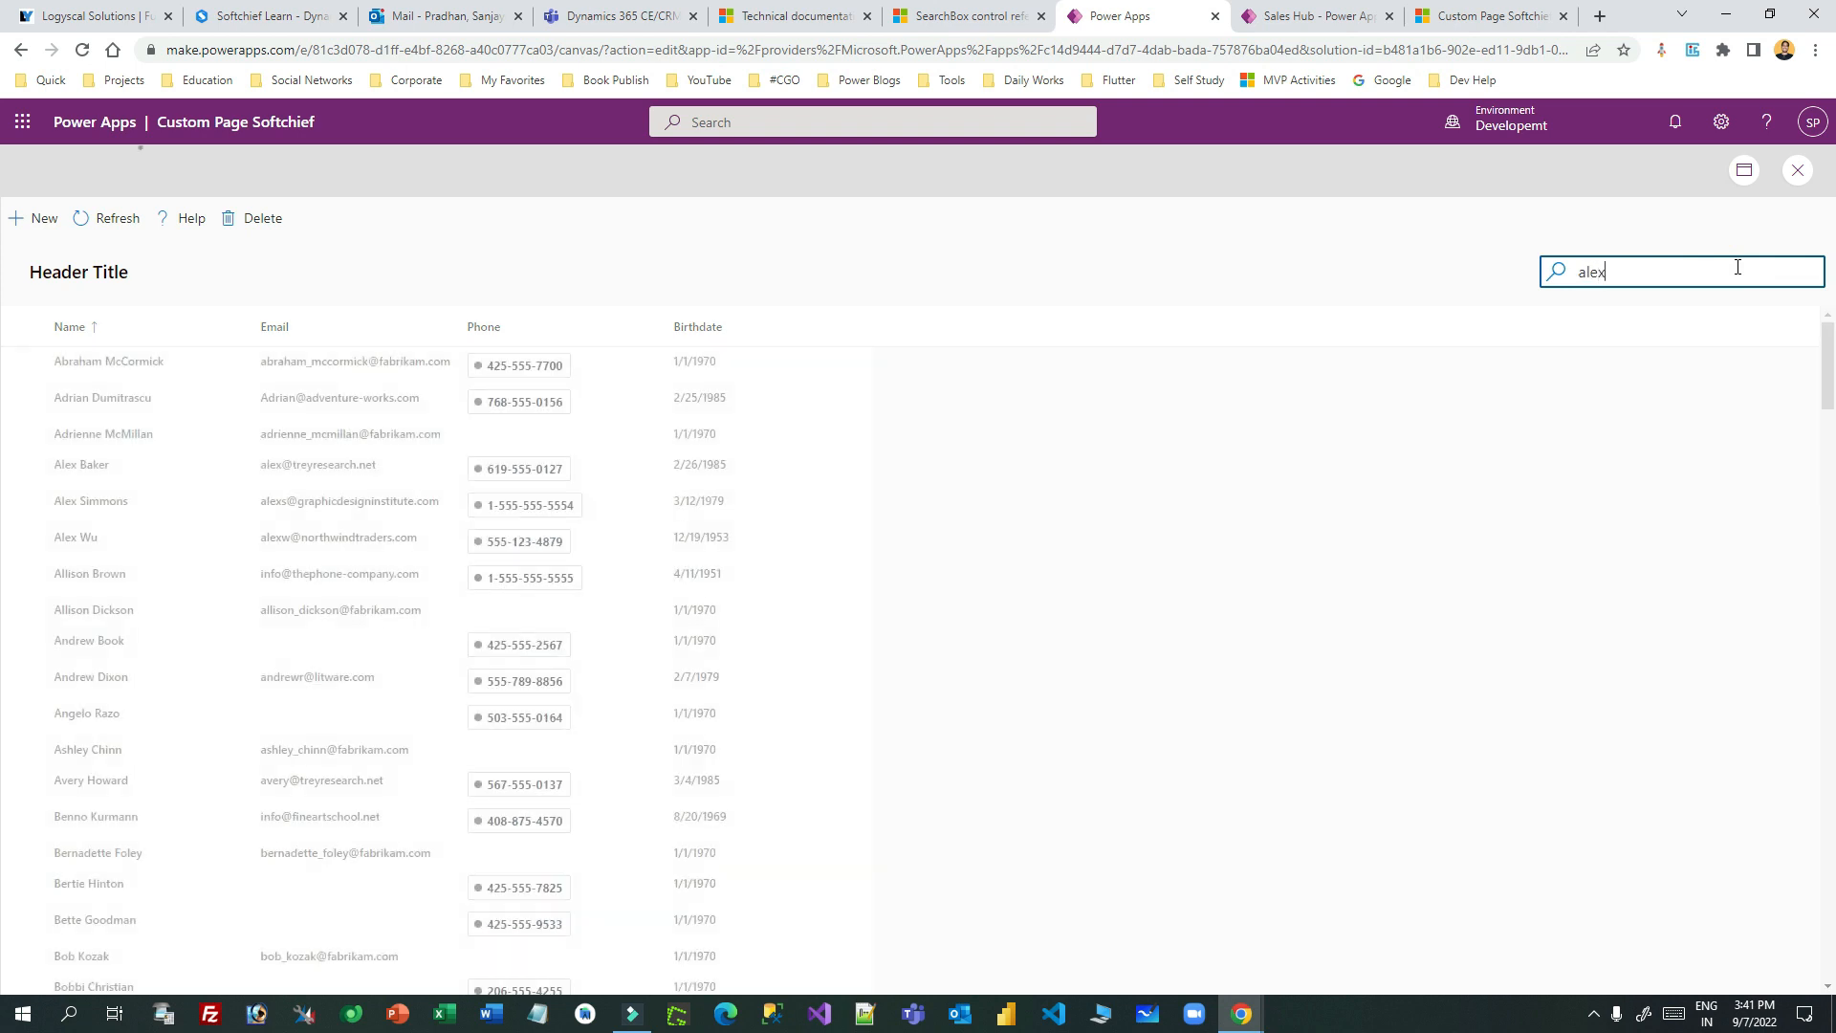
text(x)
double_click(1617, 275)
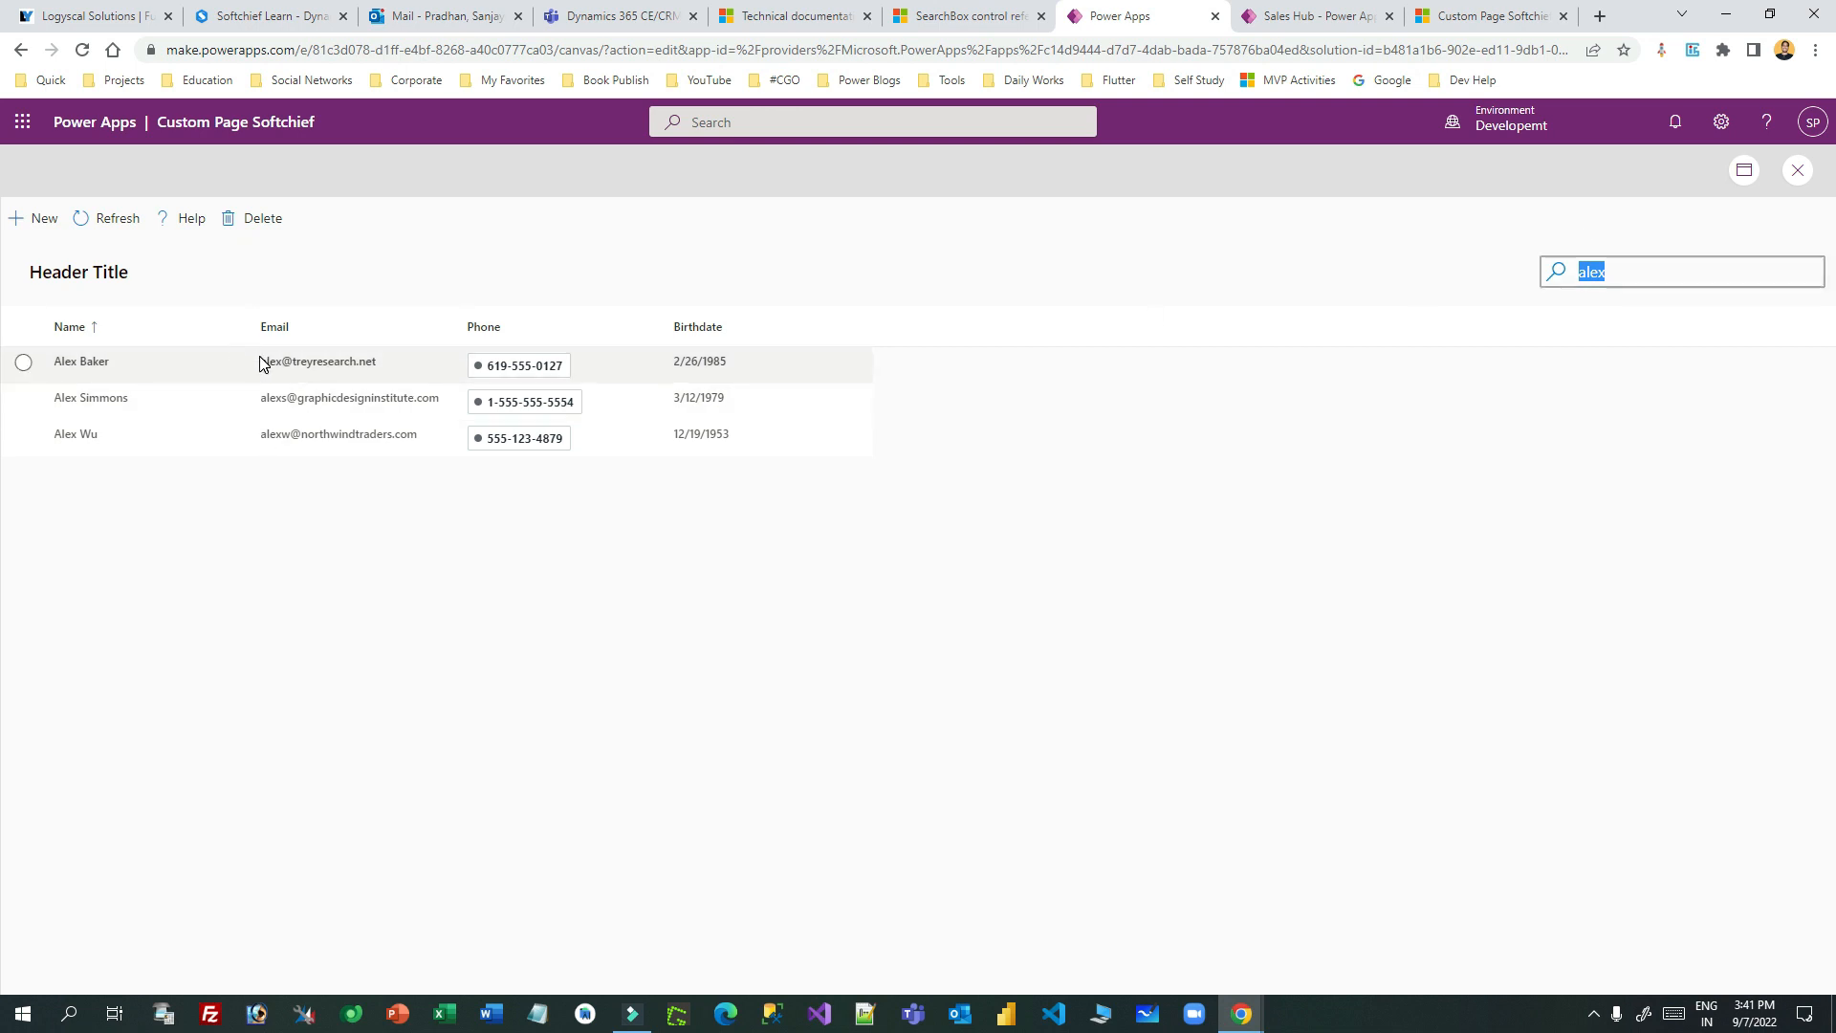
click(1624, 270)
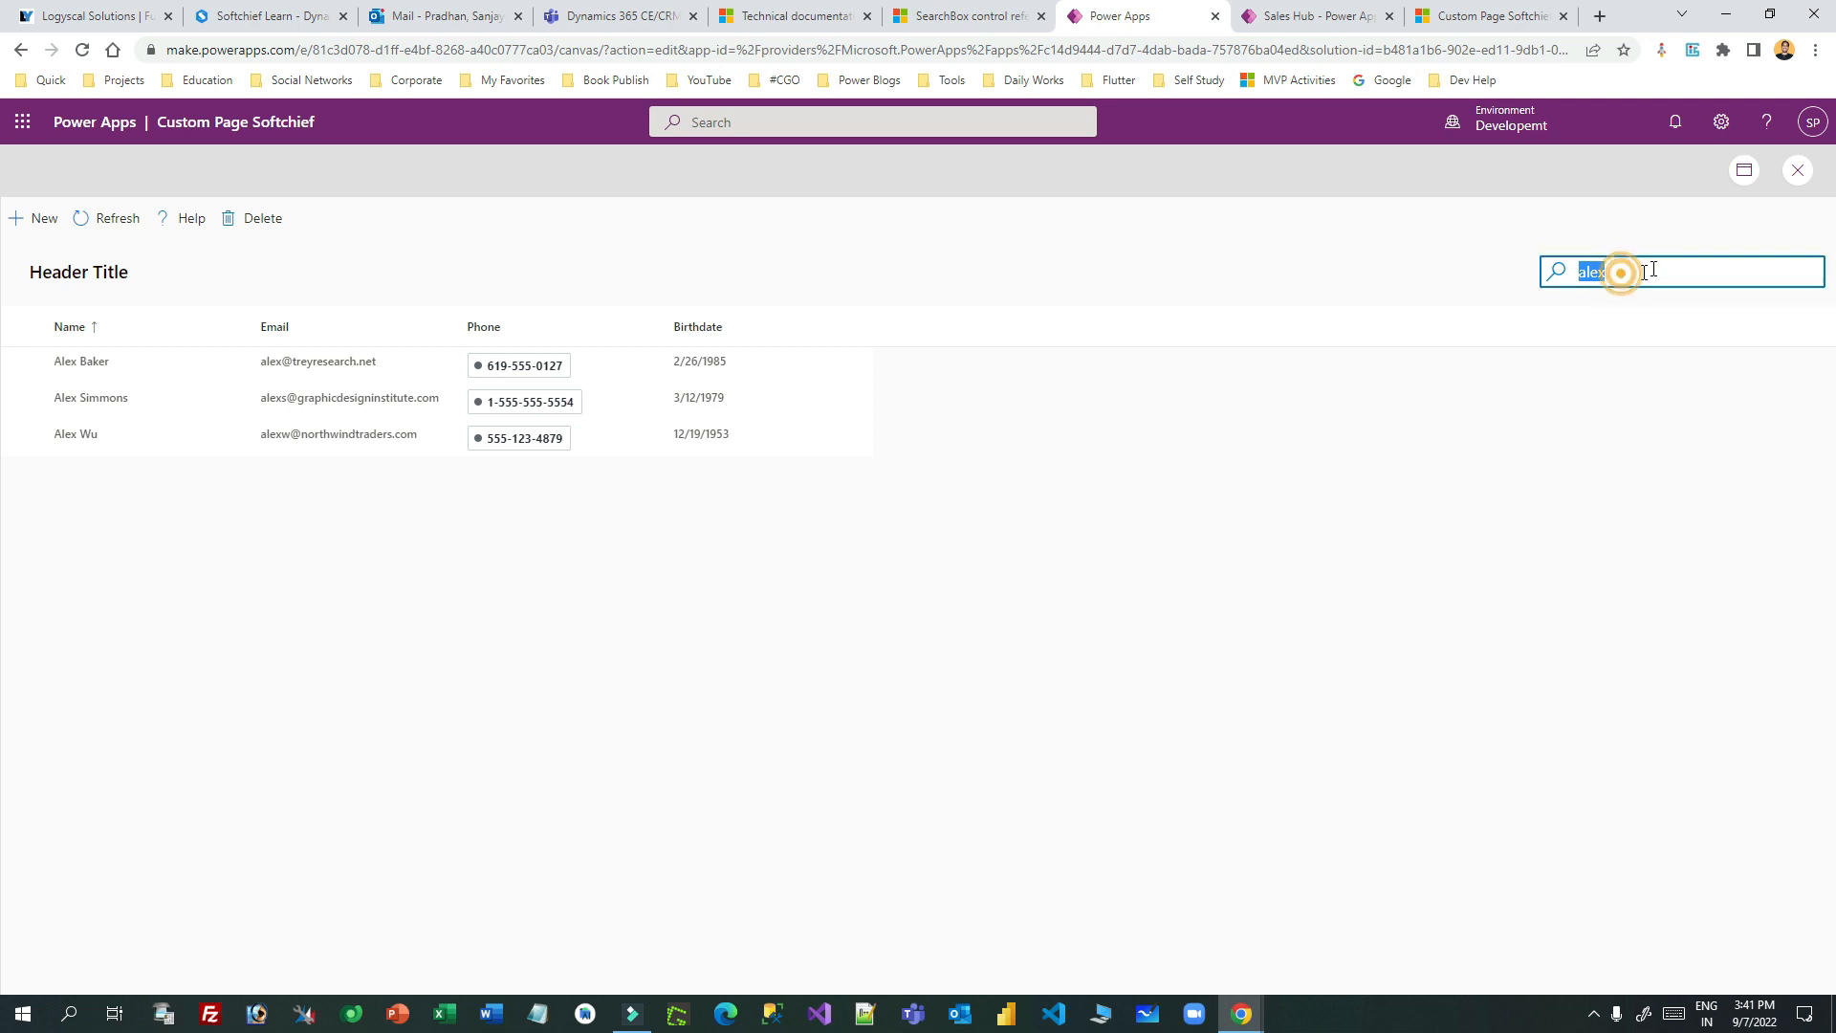
drag(1647, 268, 1488, 269)
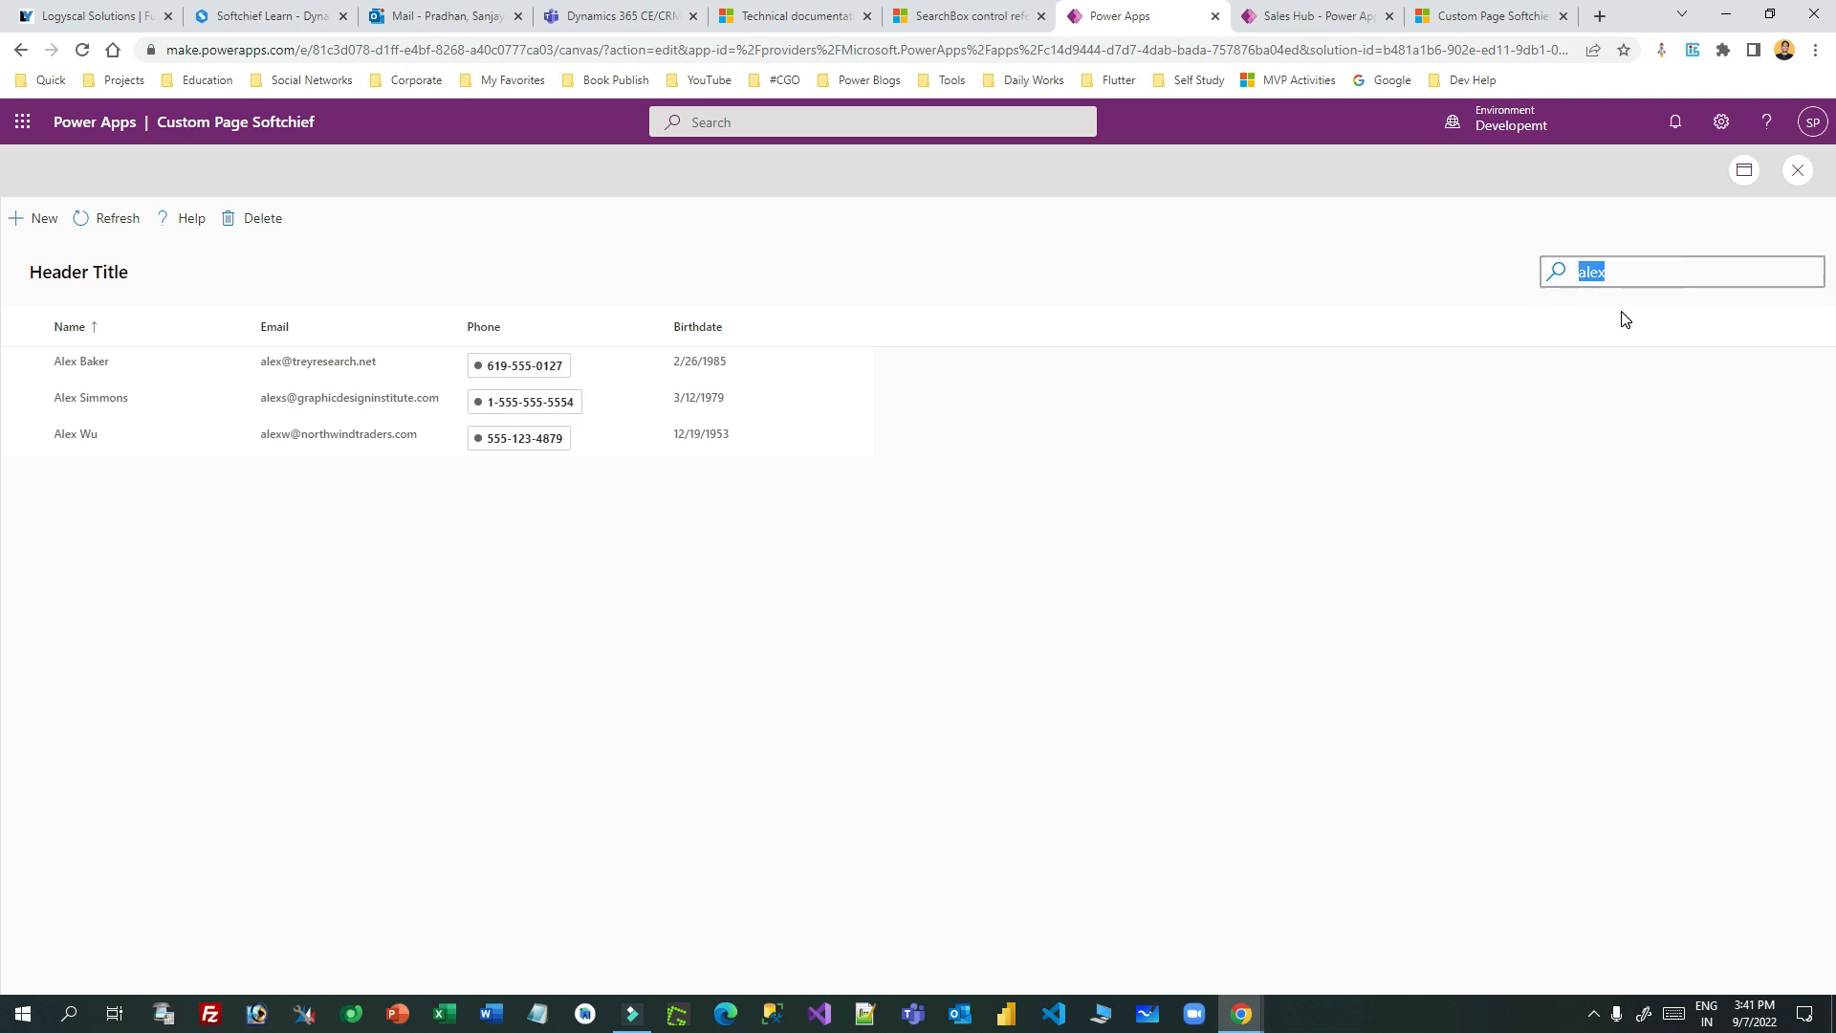
text(abrhan)
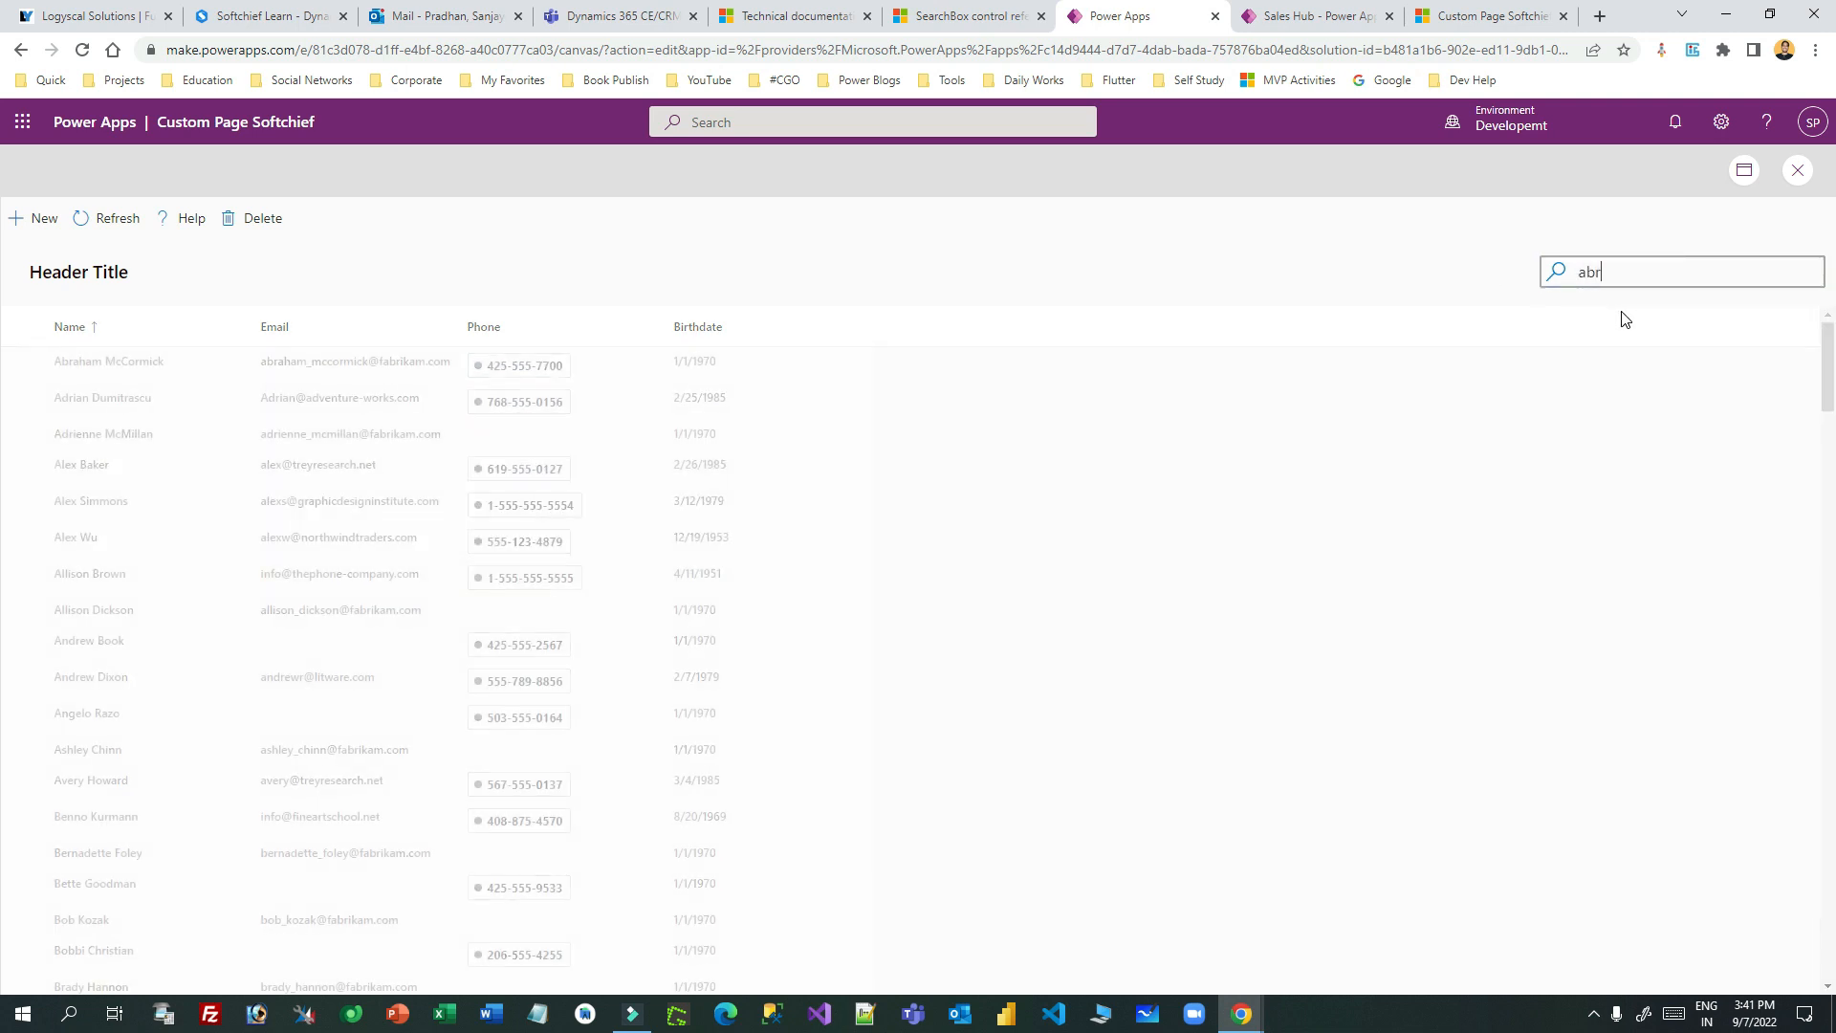
key(BackSpace)
key(BackSpace)
key(BackSpace)
text(aham)
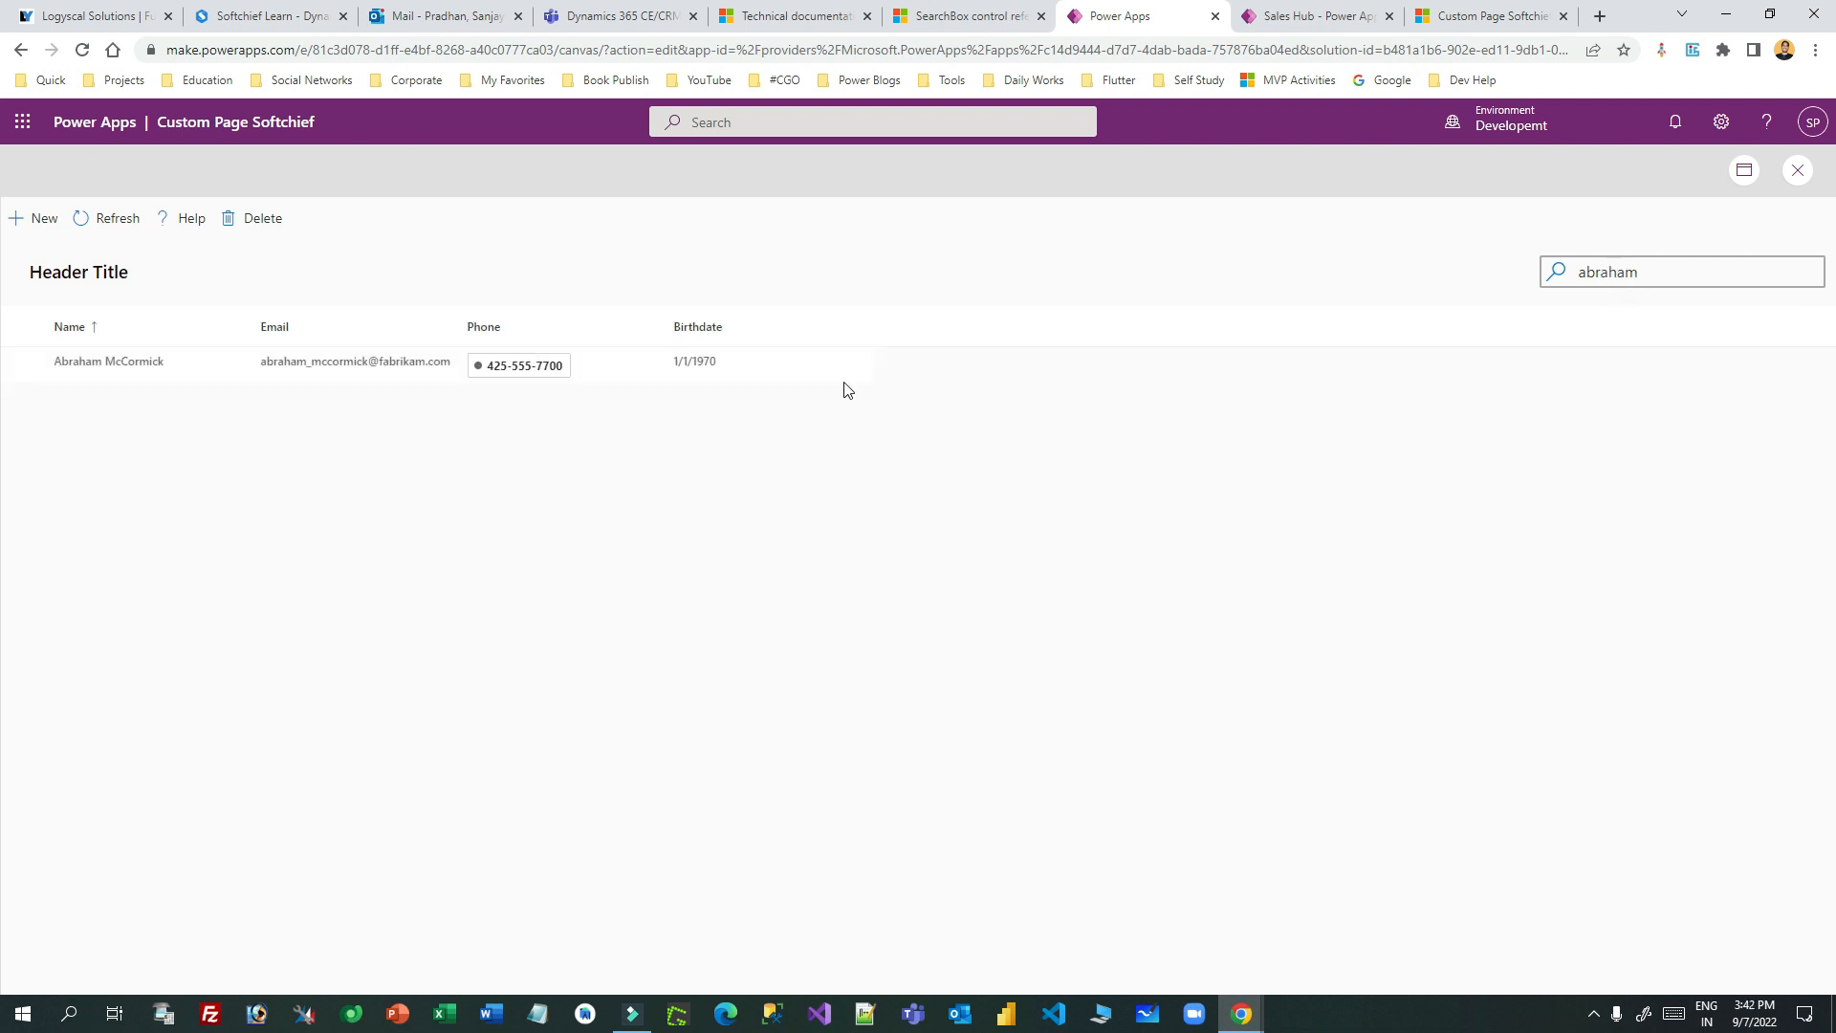
click(107, 361)
click(861, 376)
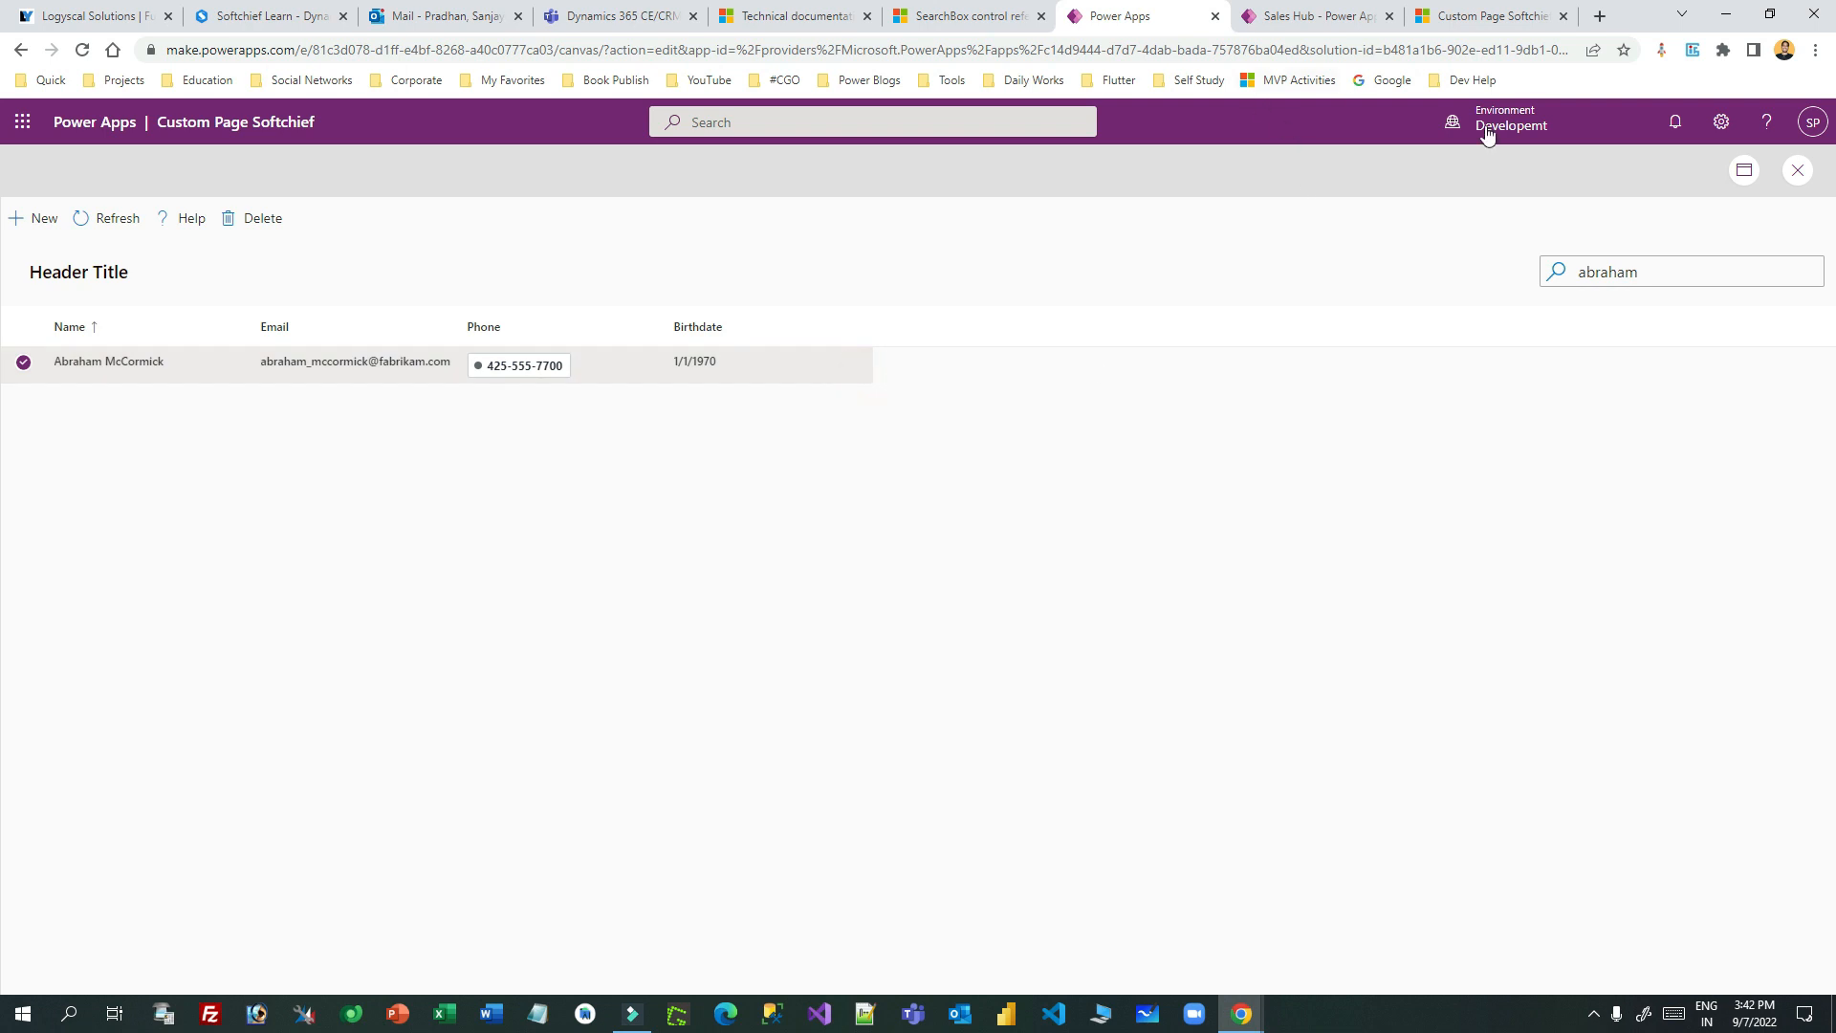
click(1797, 170)
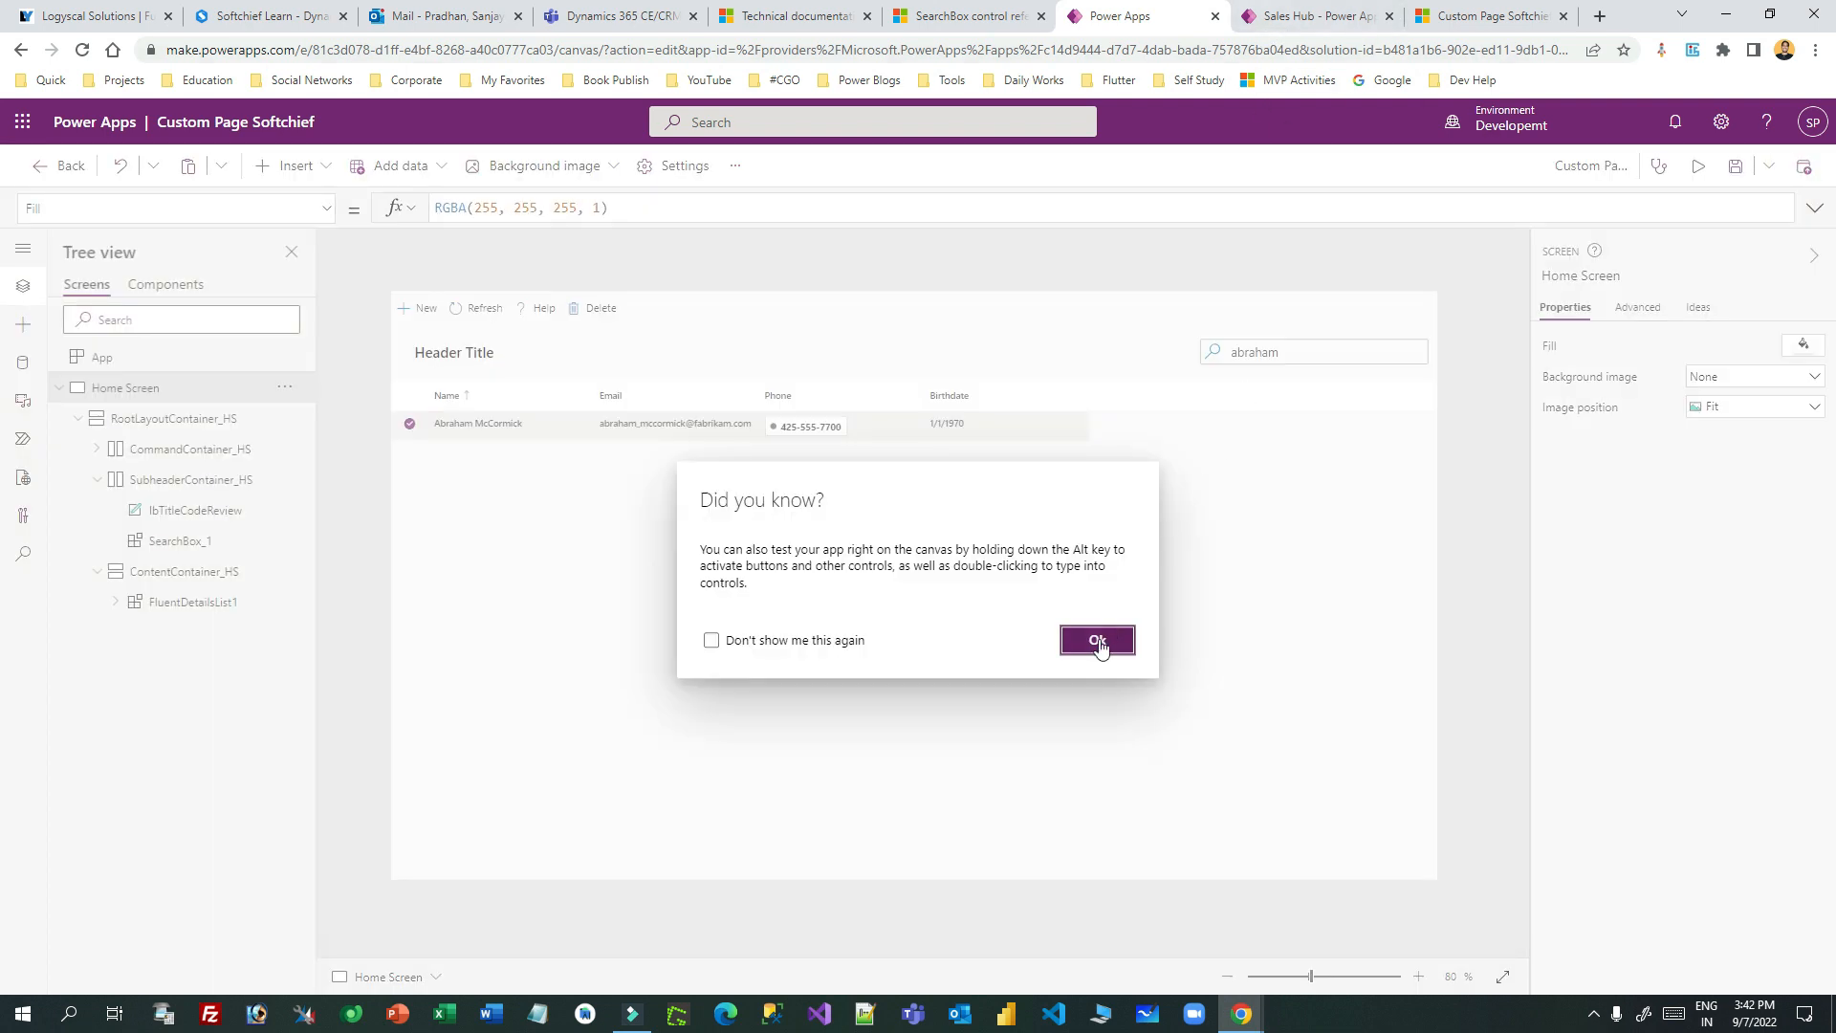
- Open the Creator Kit components Overview article in the docs
click(1098, 641)
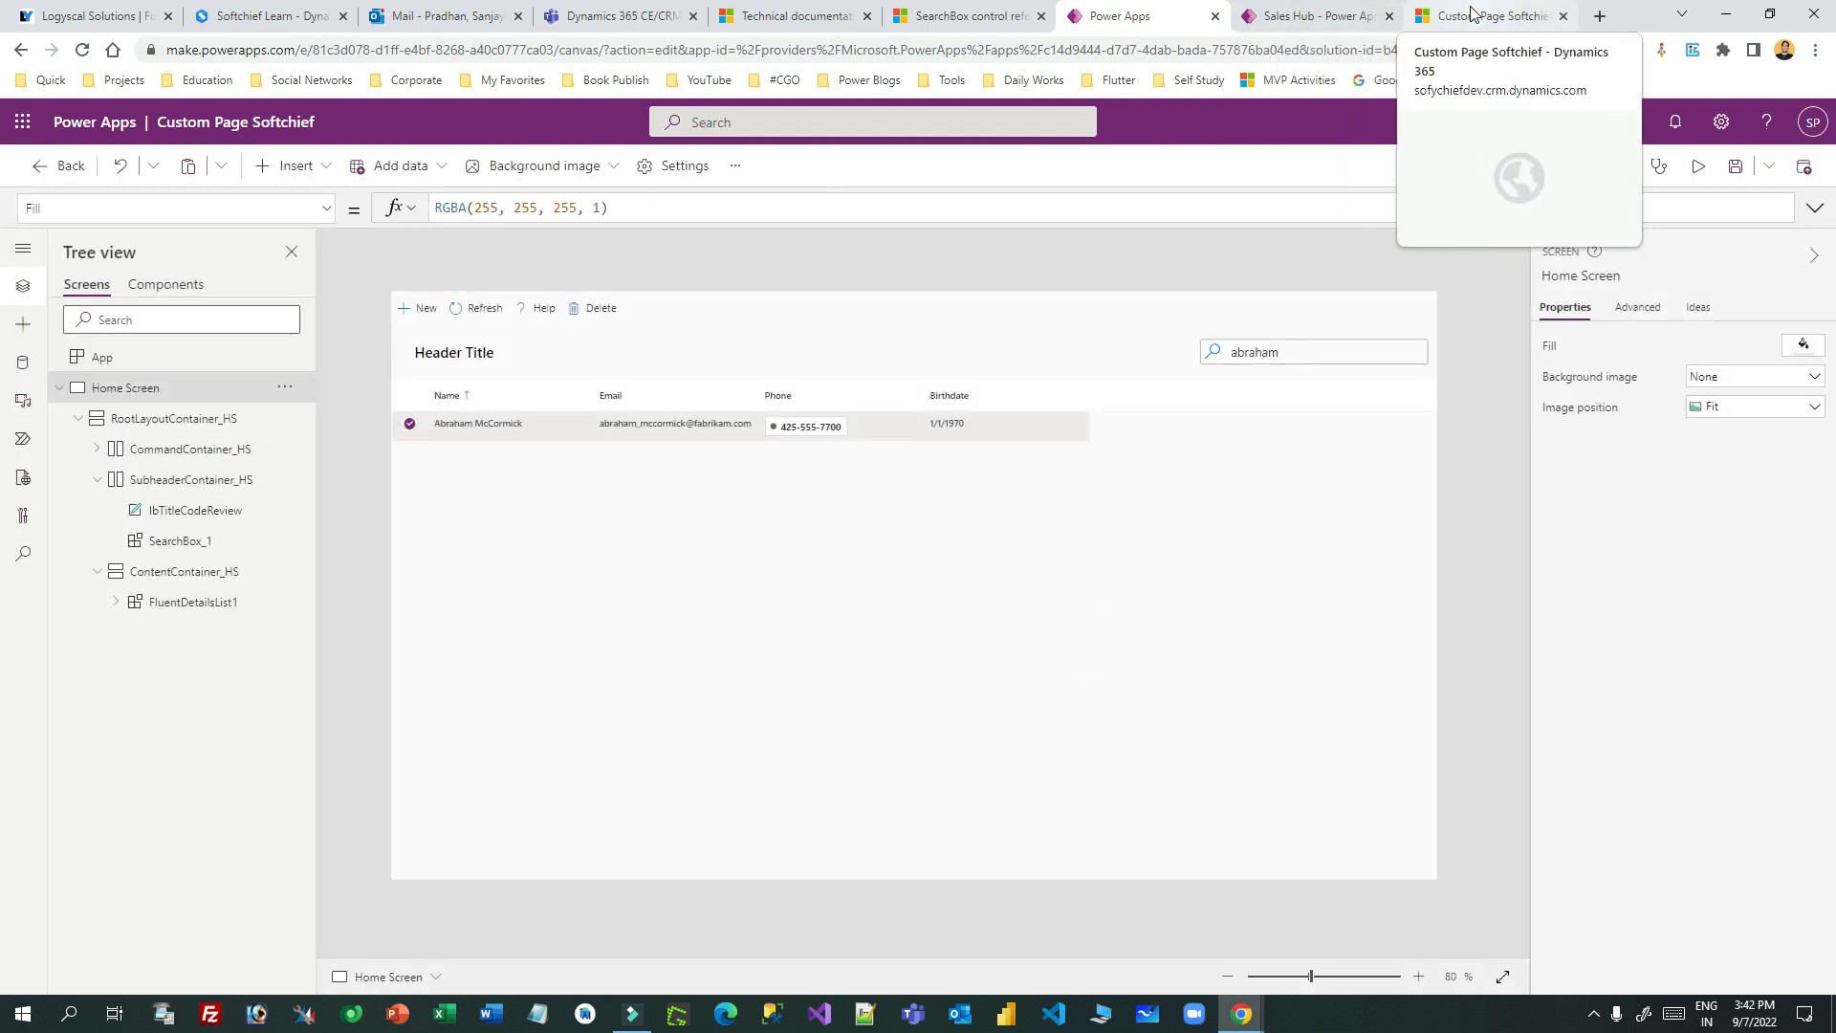
click(966, 16)
scroll(775, 313, up, 7)
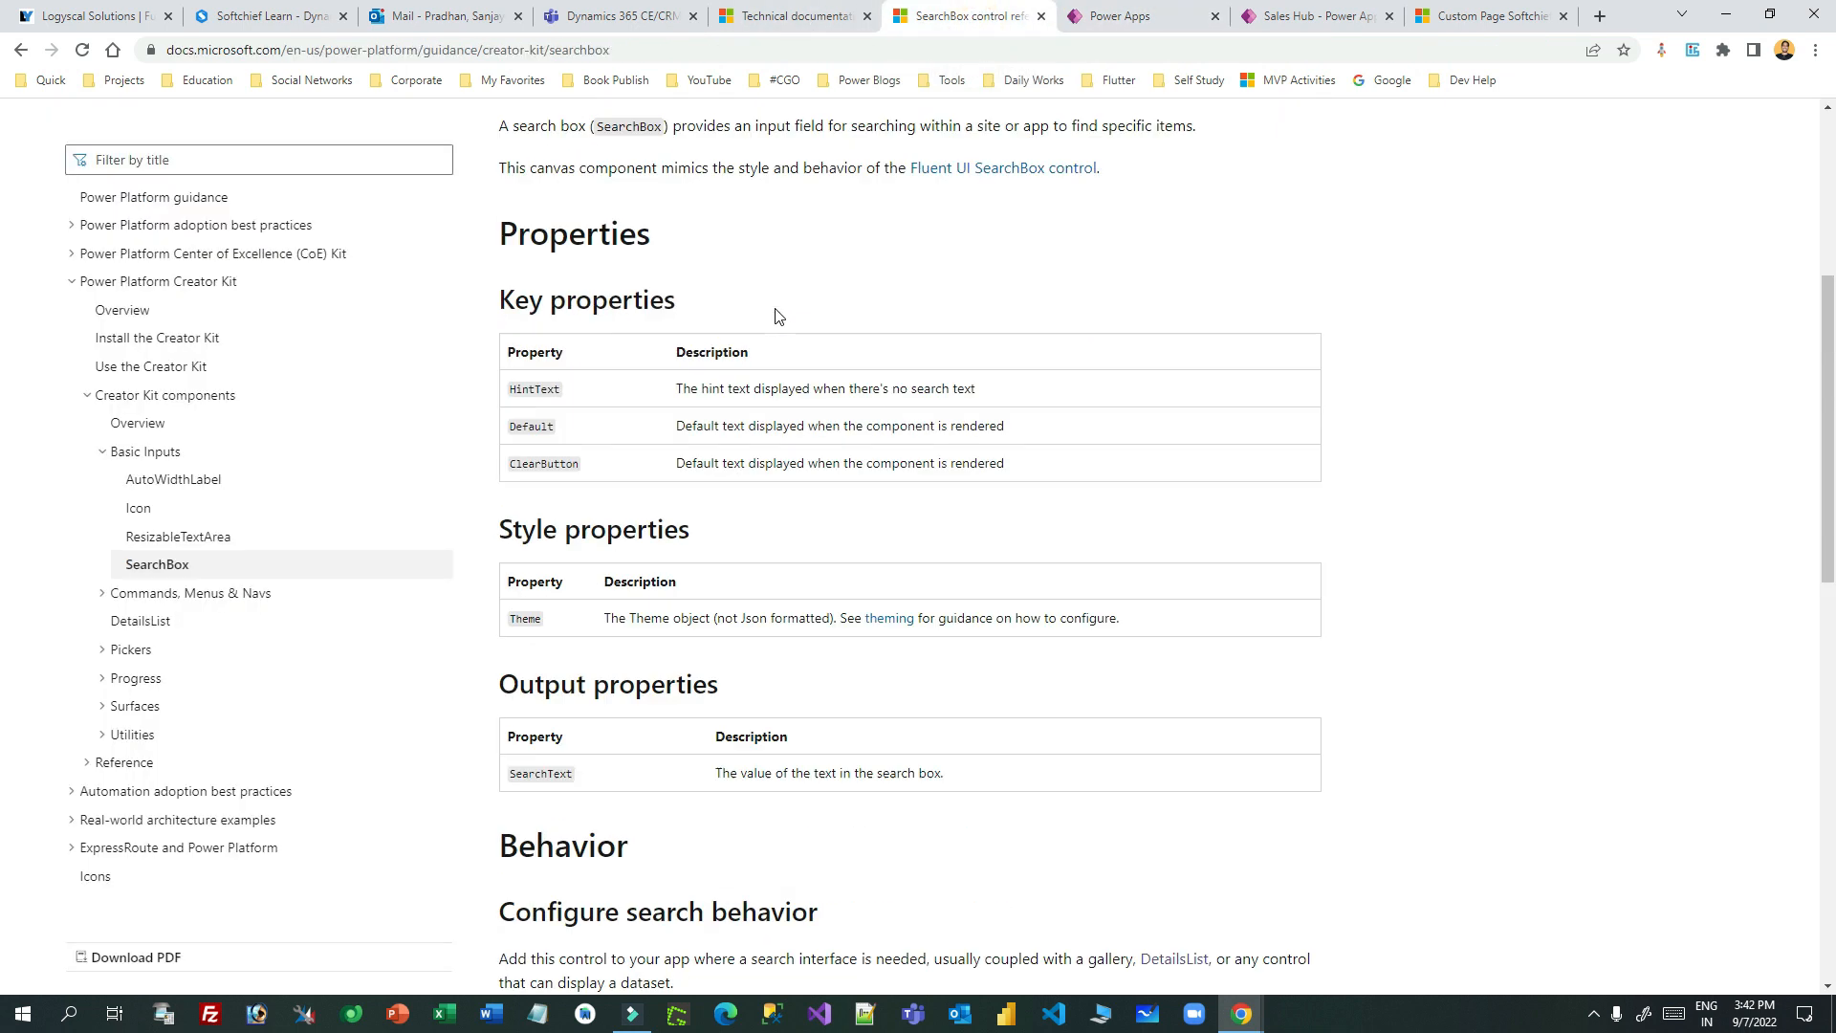
scroll(777, 316, up, 5)
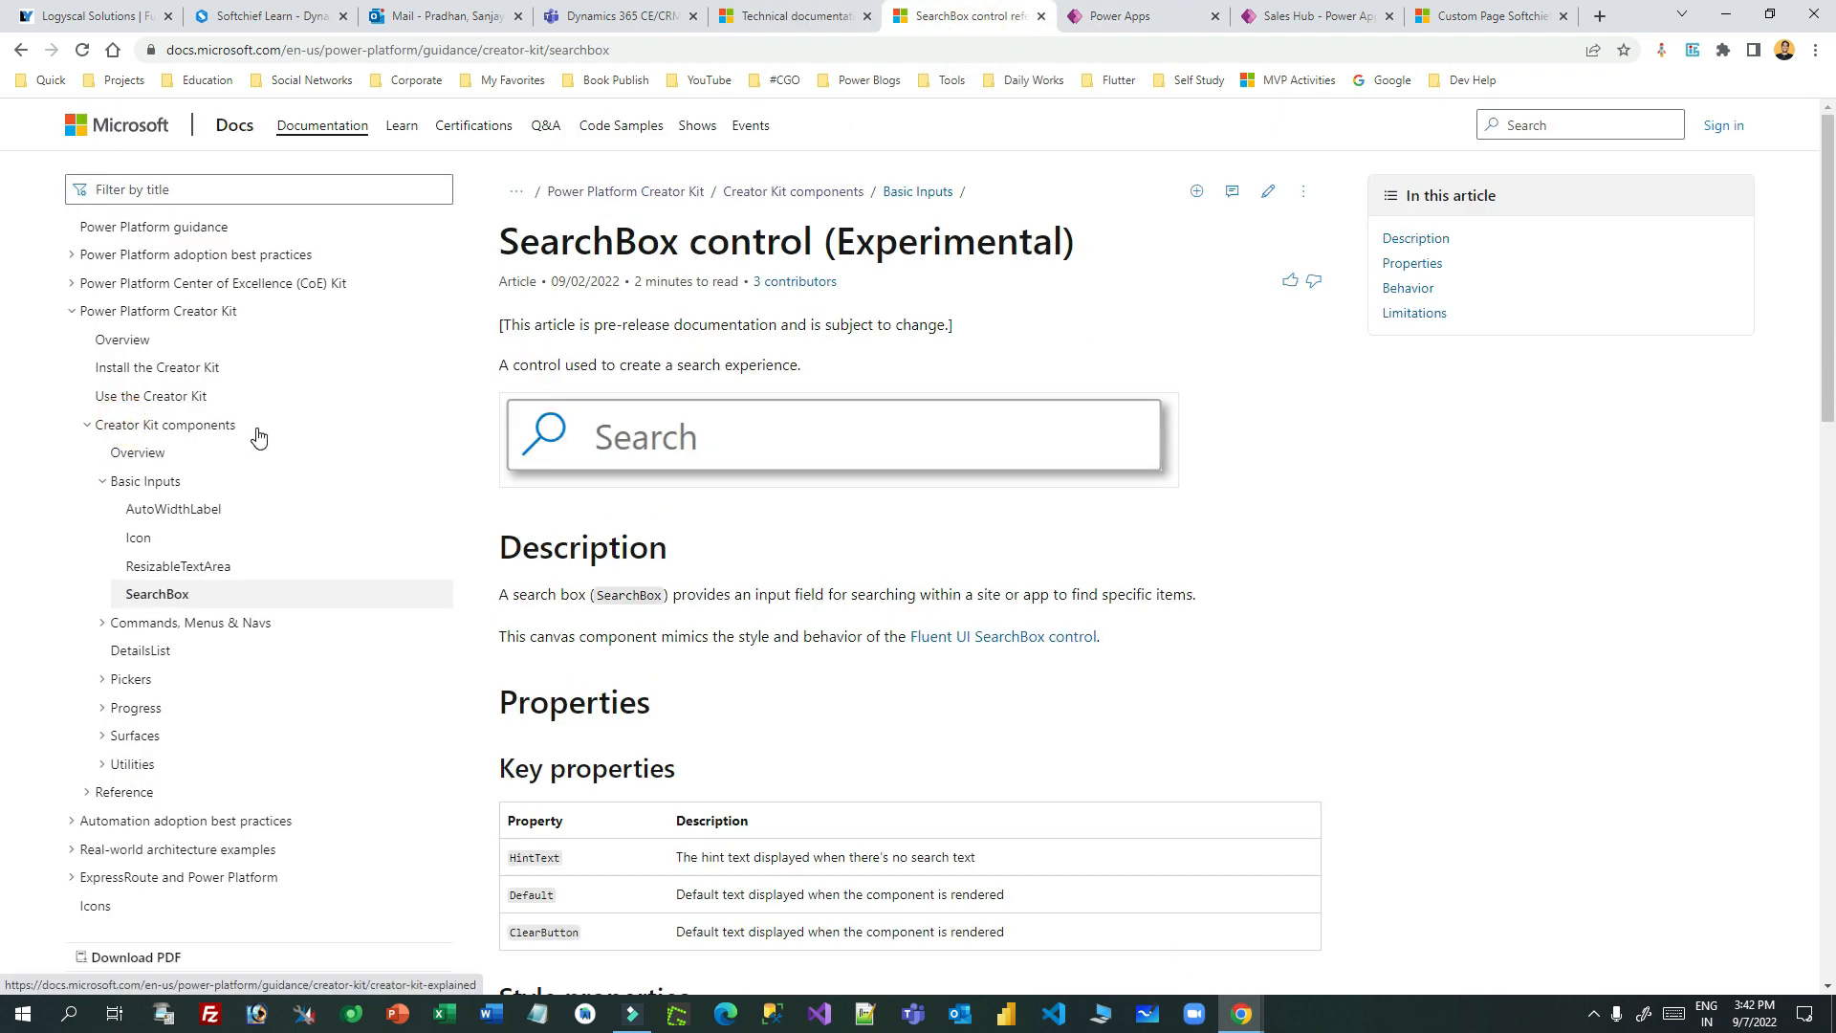
click(259, 435)
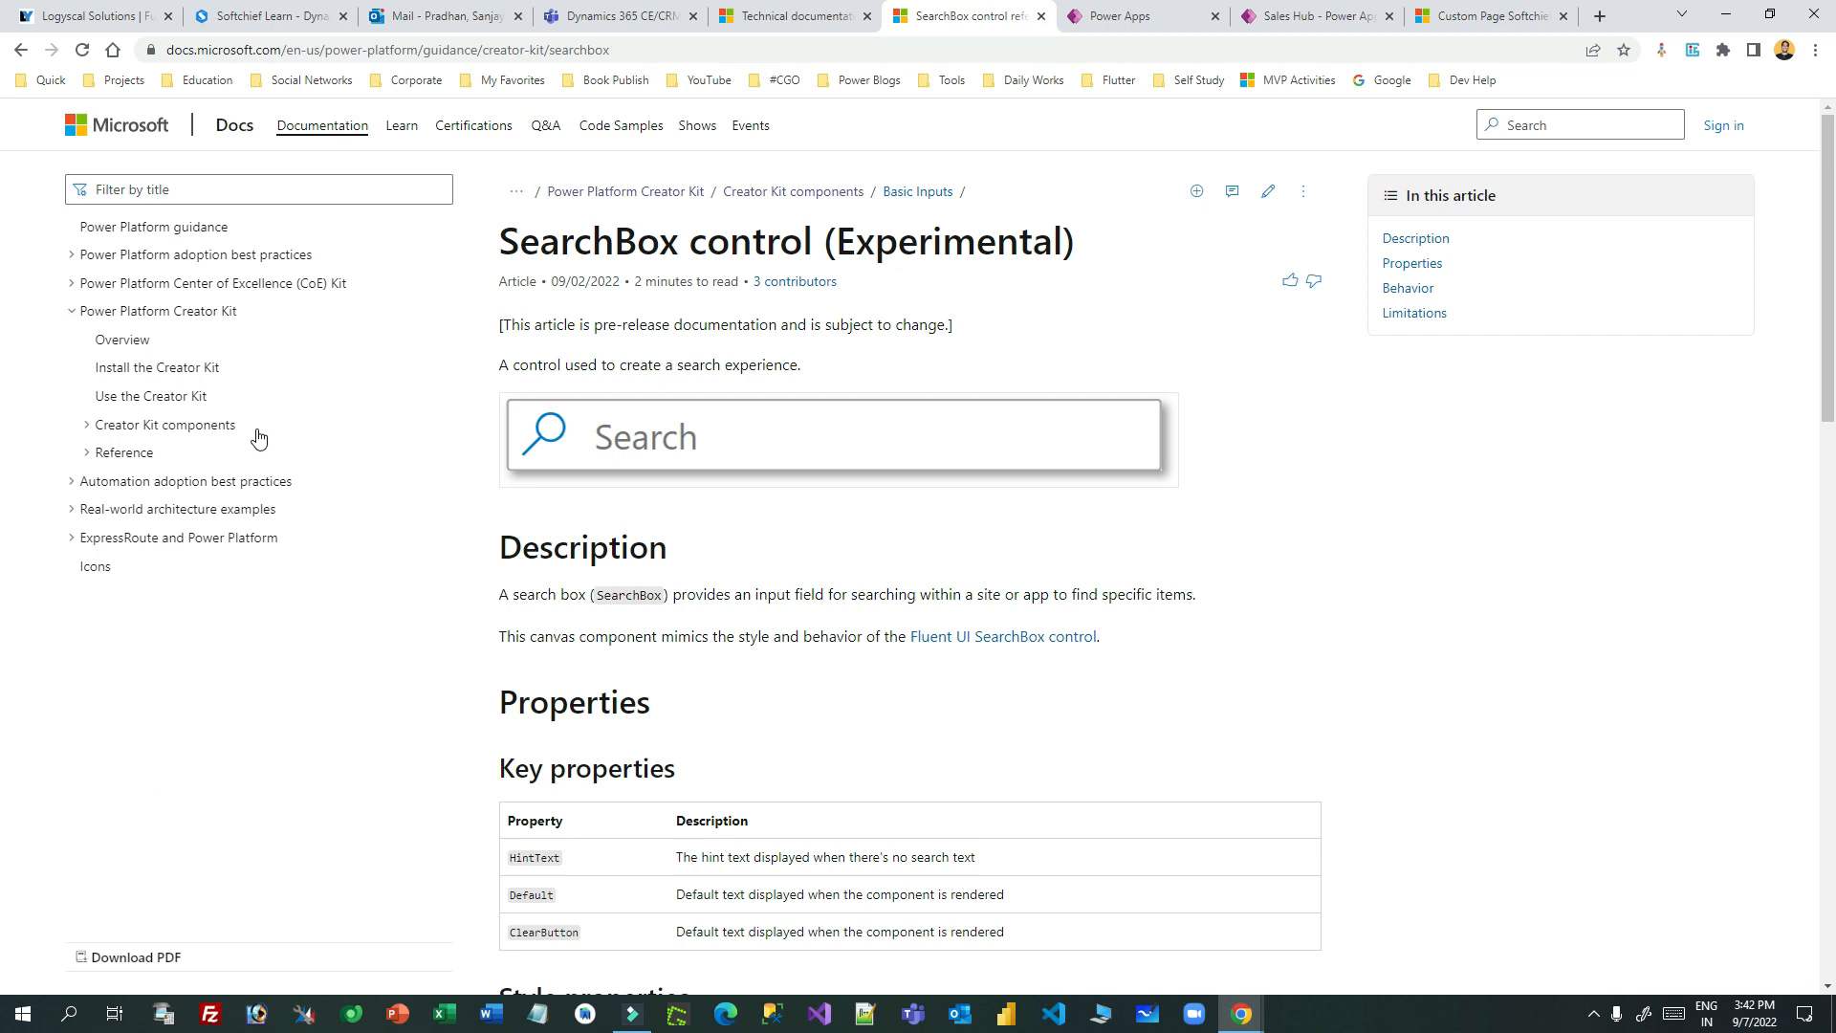
click(194, 427)
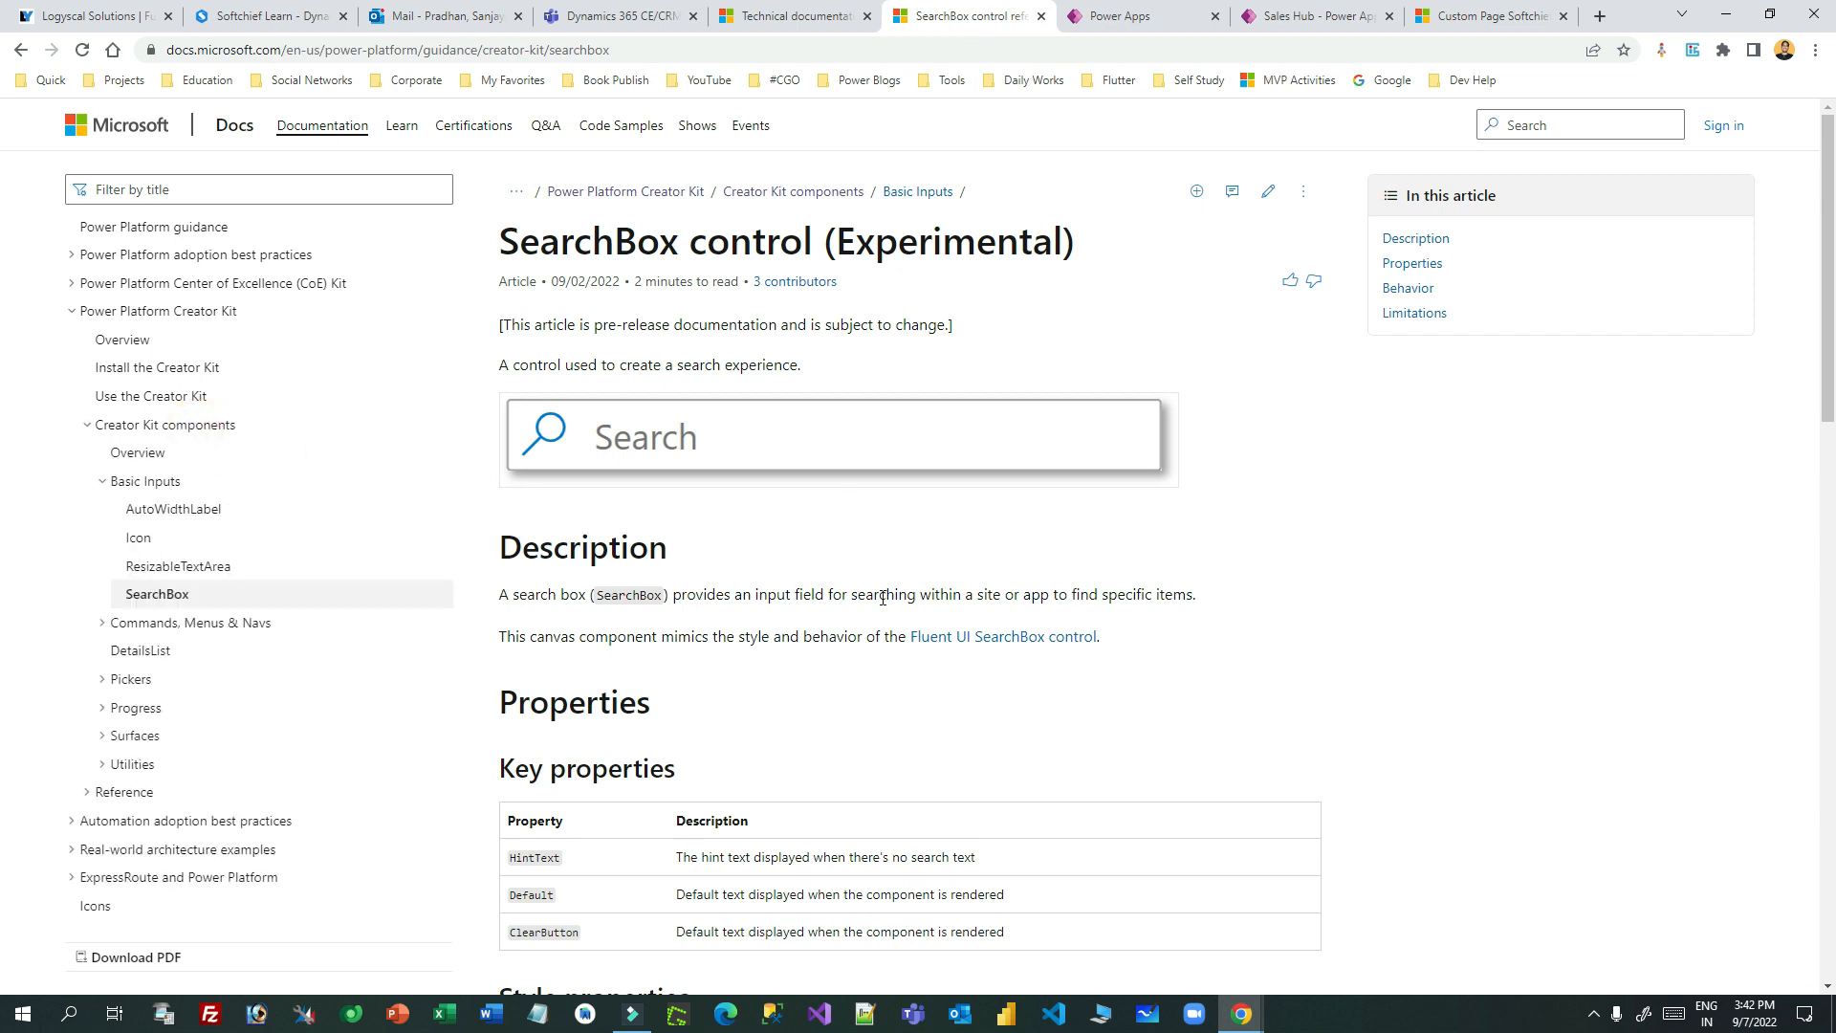
click(137, 453)
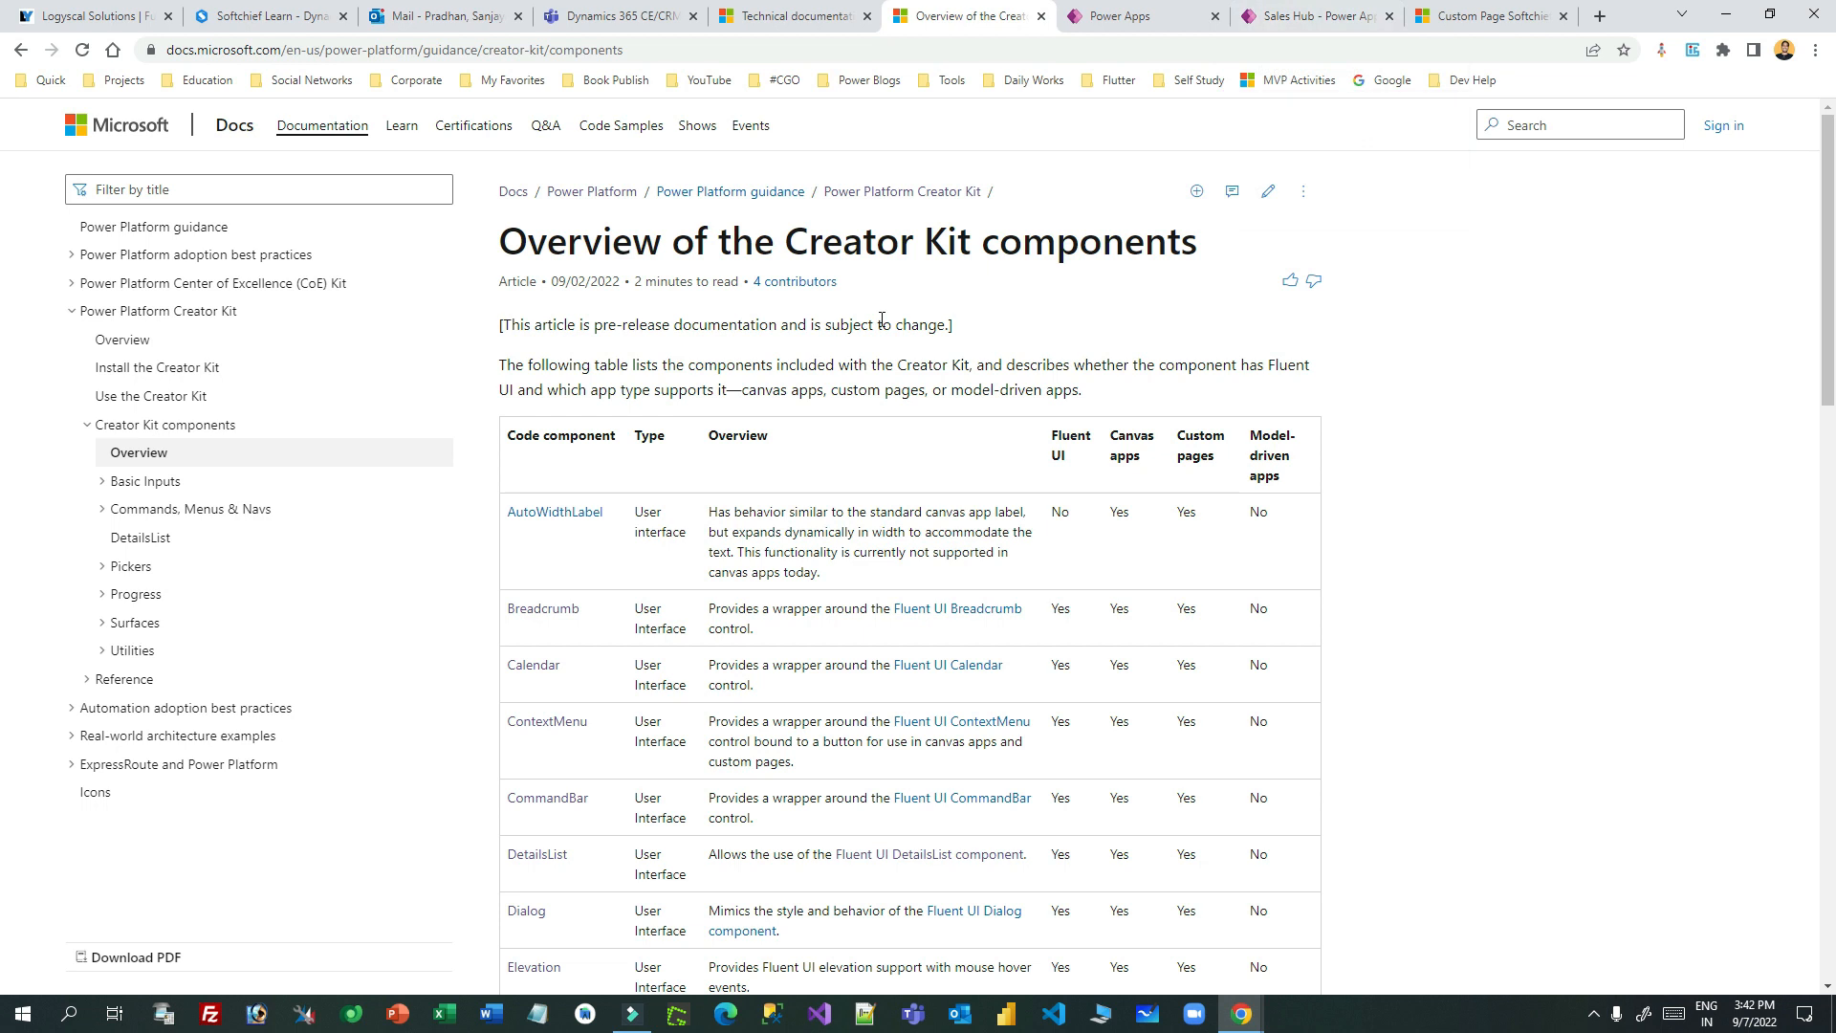
- Scroll through the overview's table of Creator Kit components
drag(530, 241, 1169, 243)
click(1173, 249)
scroll(1177, 451, down, 6)
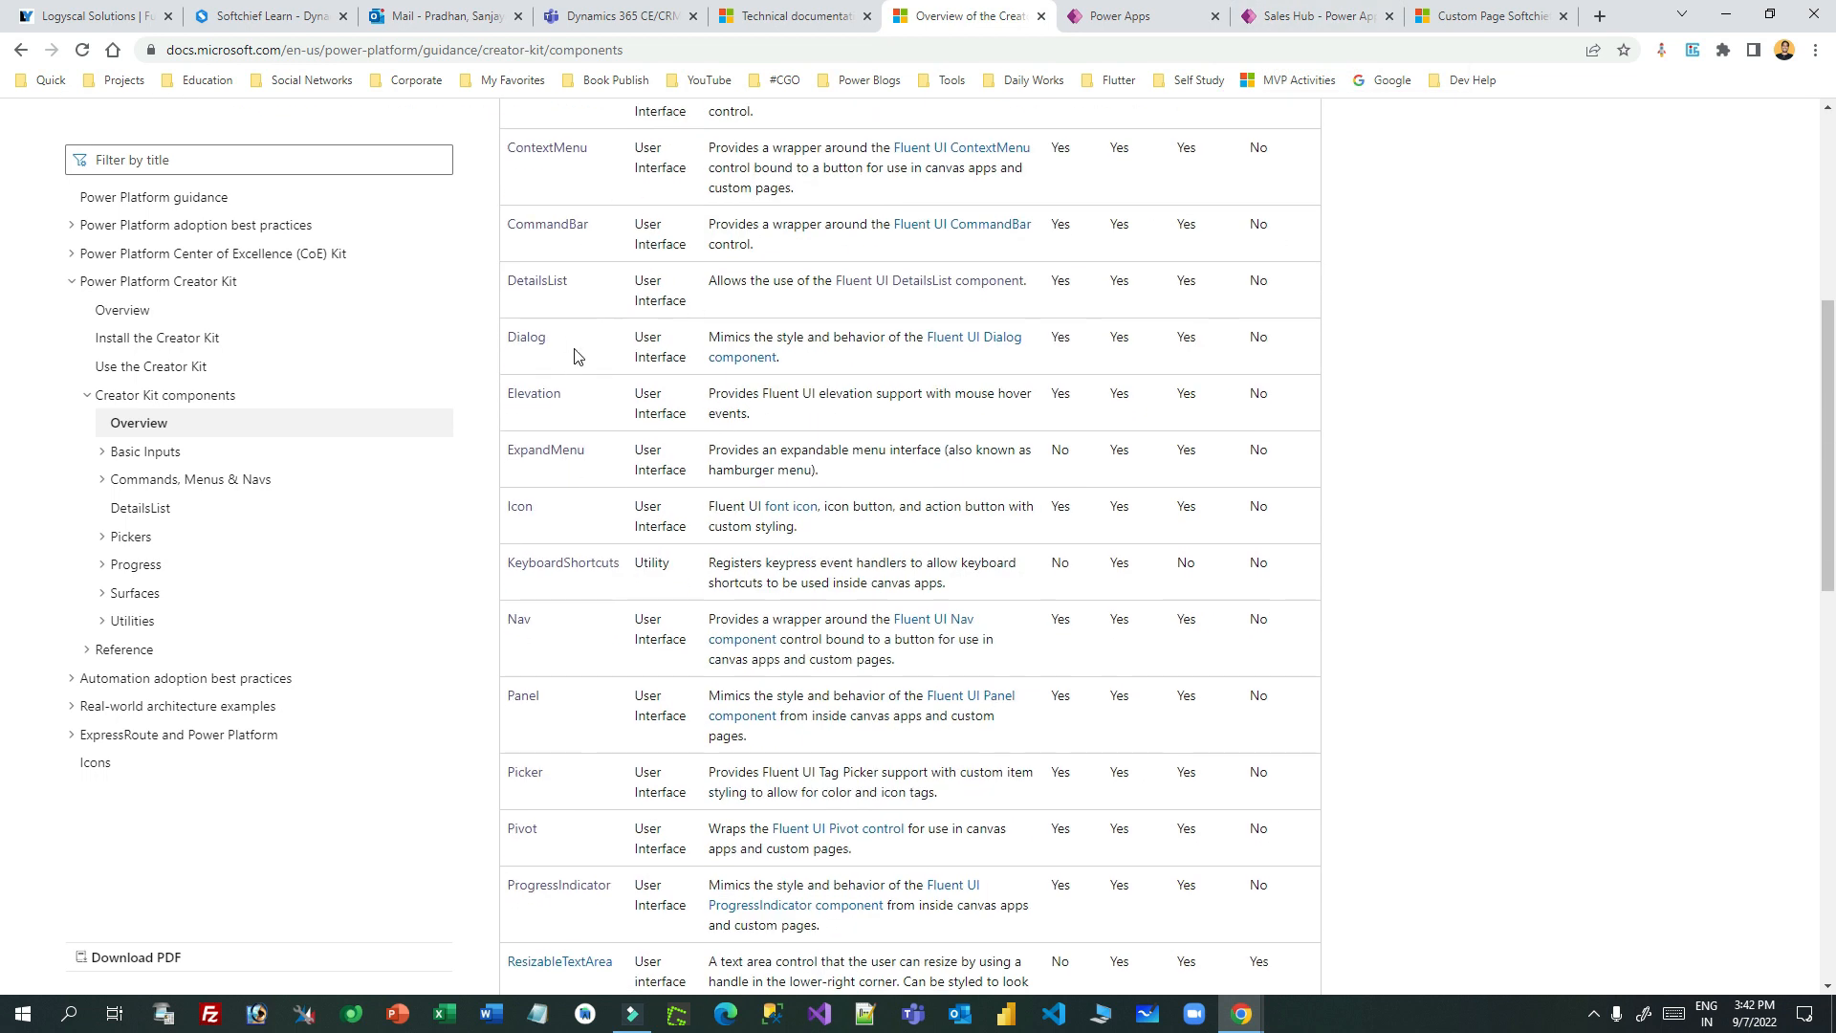
scroll(579, 359, down, 5)
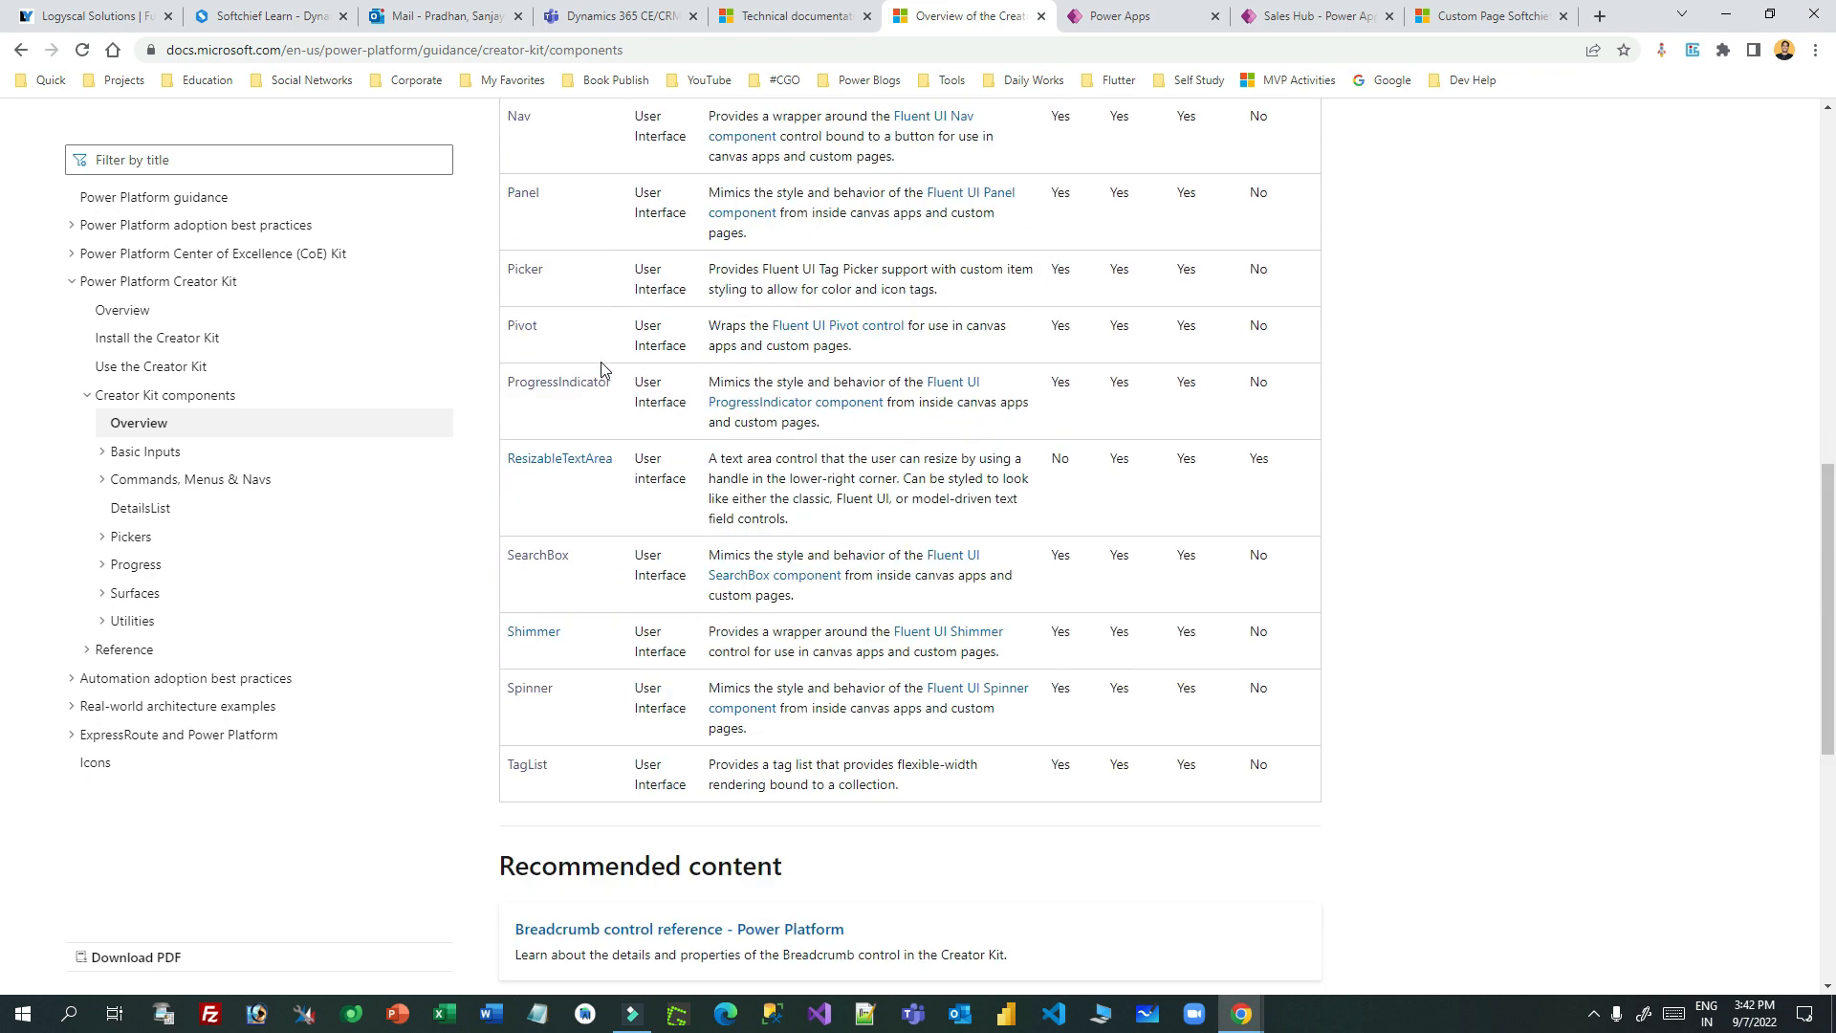
scroll(602, 364, up, 5)
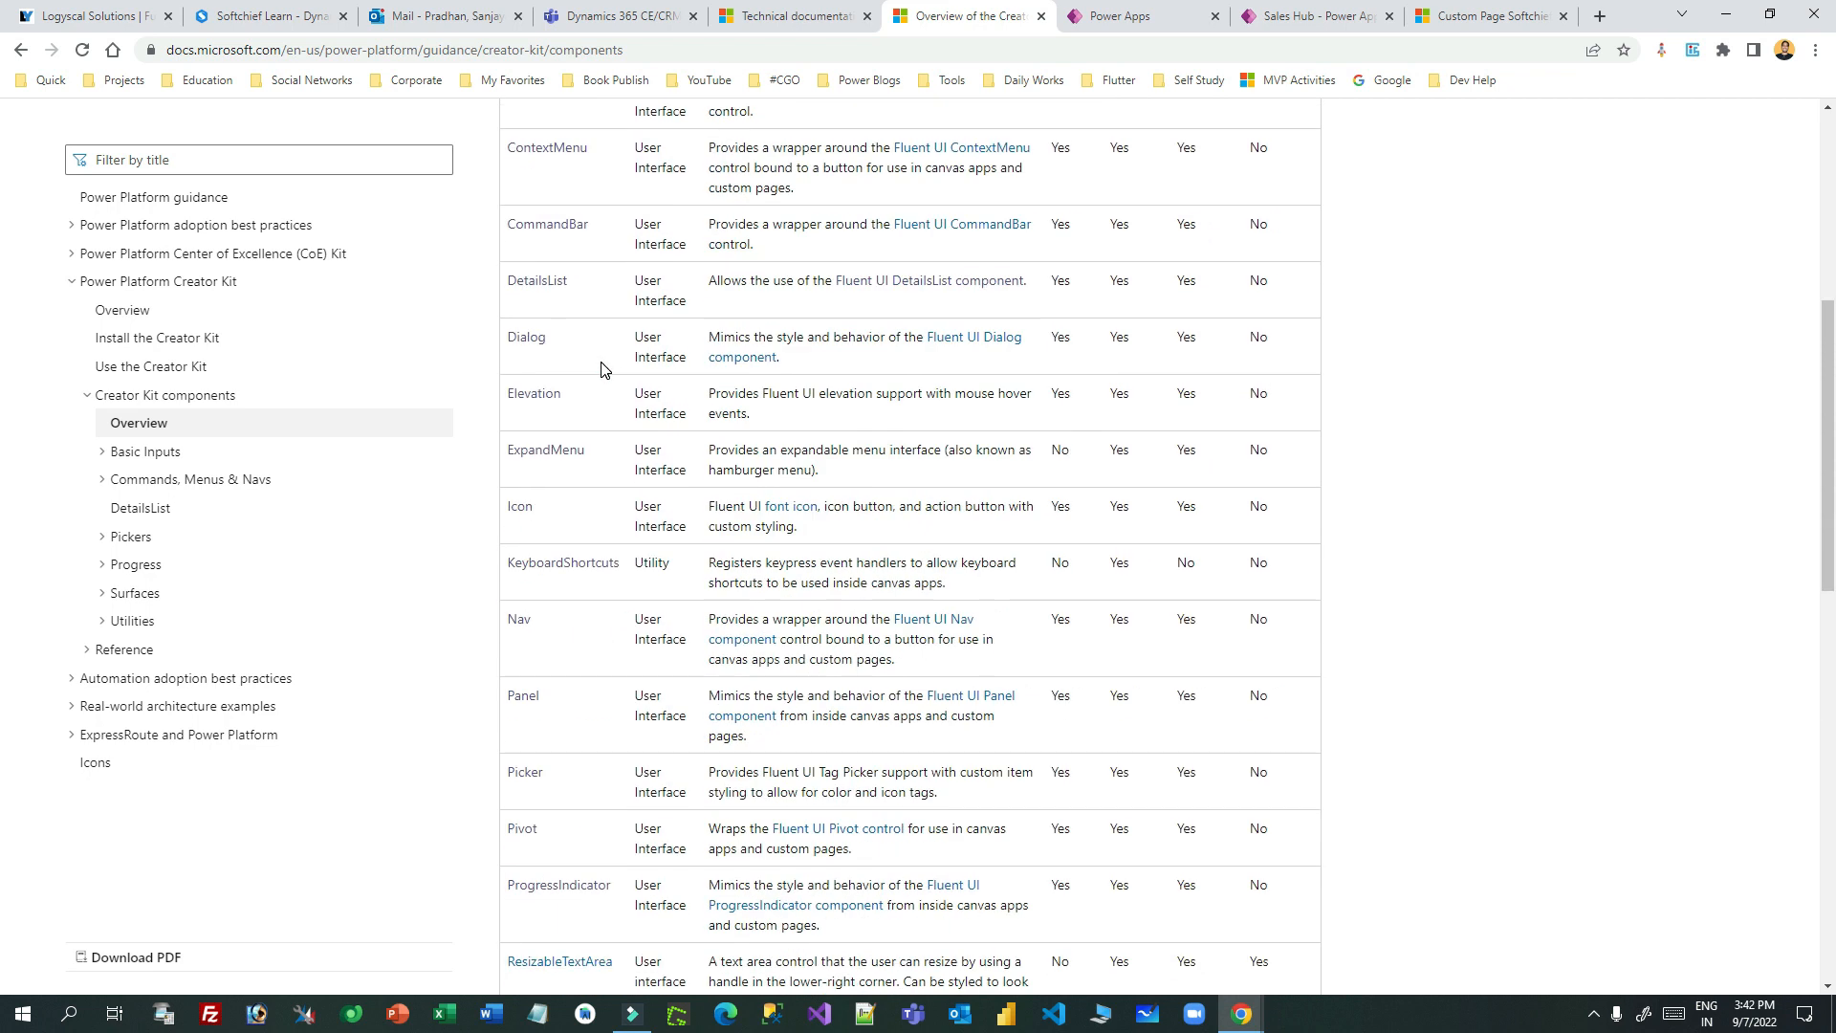
scroll(602, 370, up, 2)
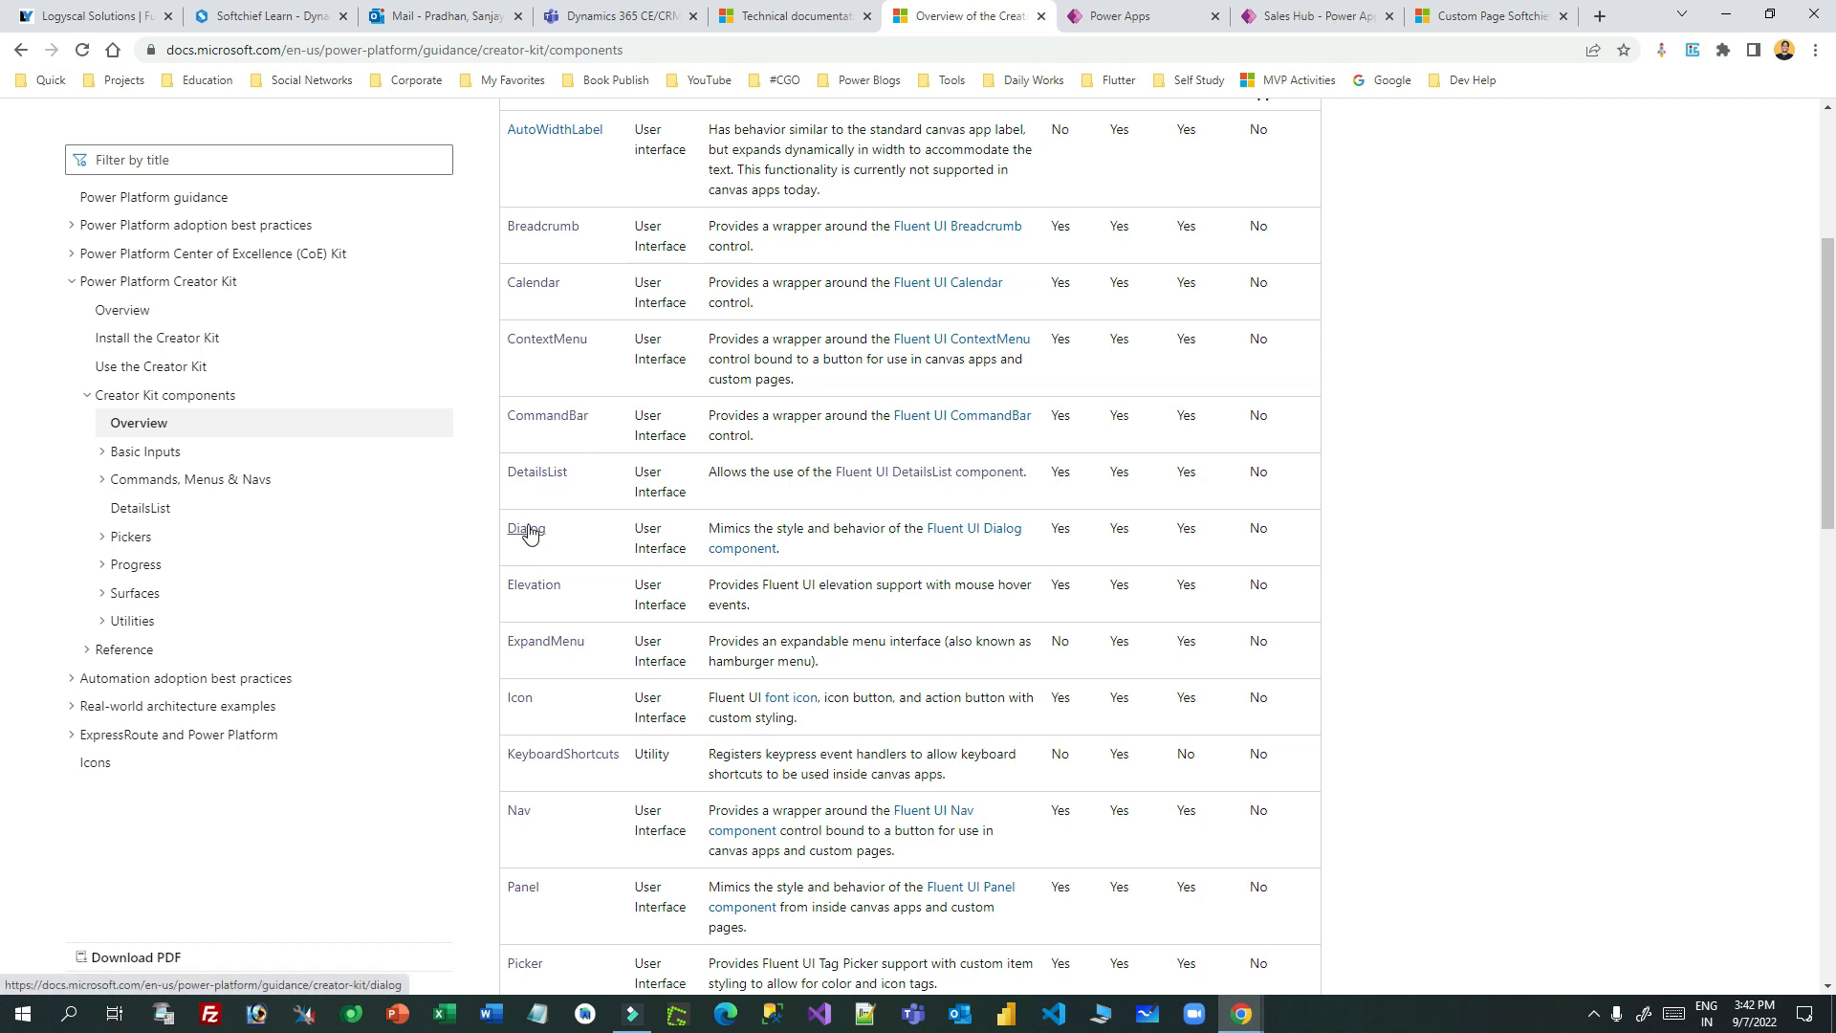
scroll(529, 533, down, 2)
scroll(574, 536, down, 2)
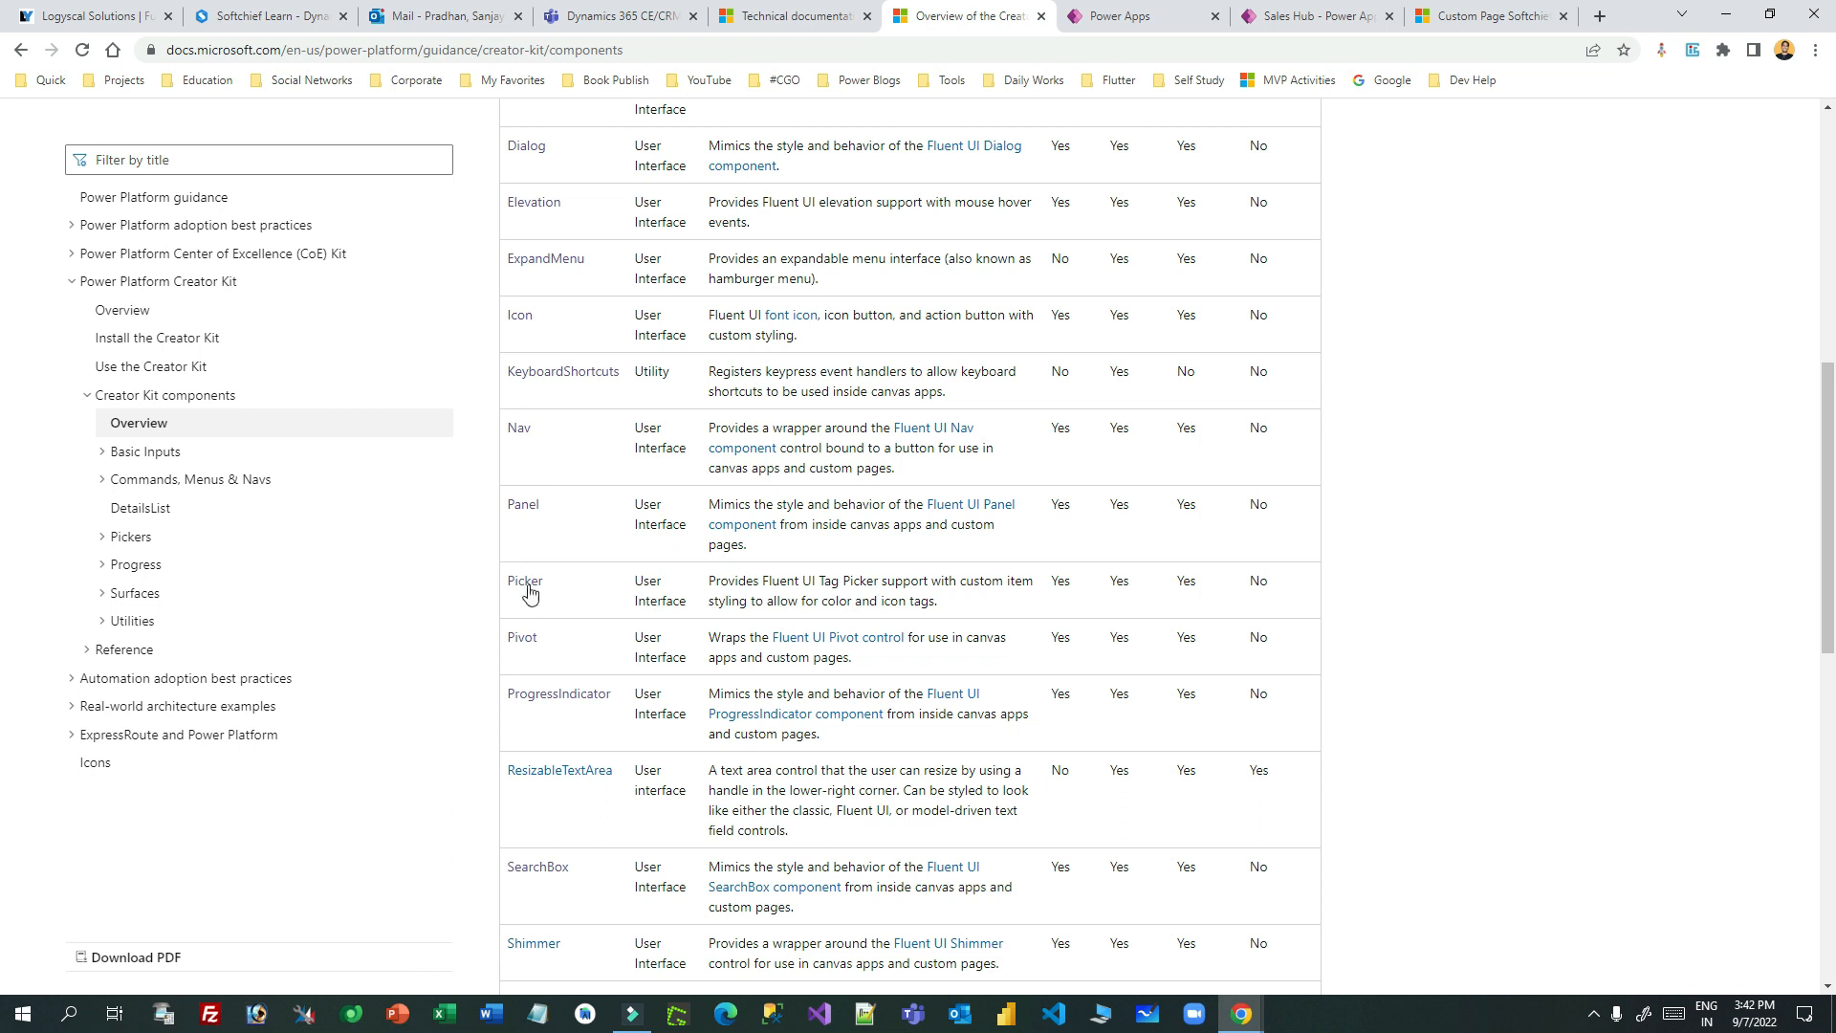
scroll(530, 631, down, 2)
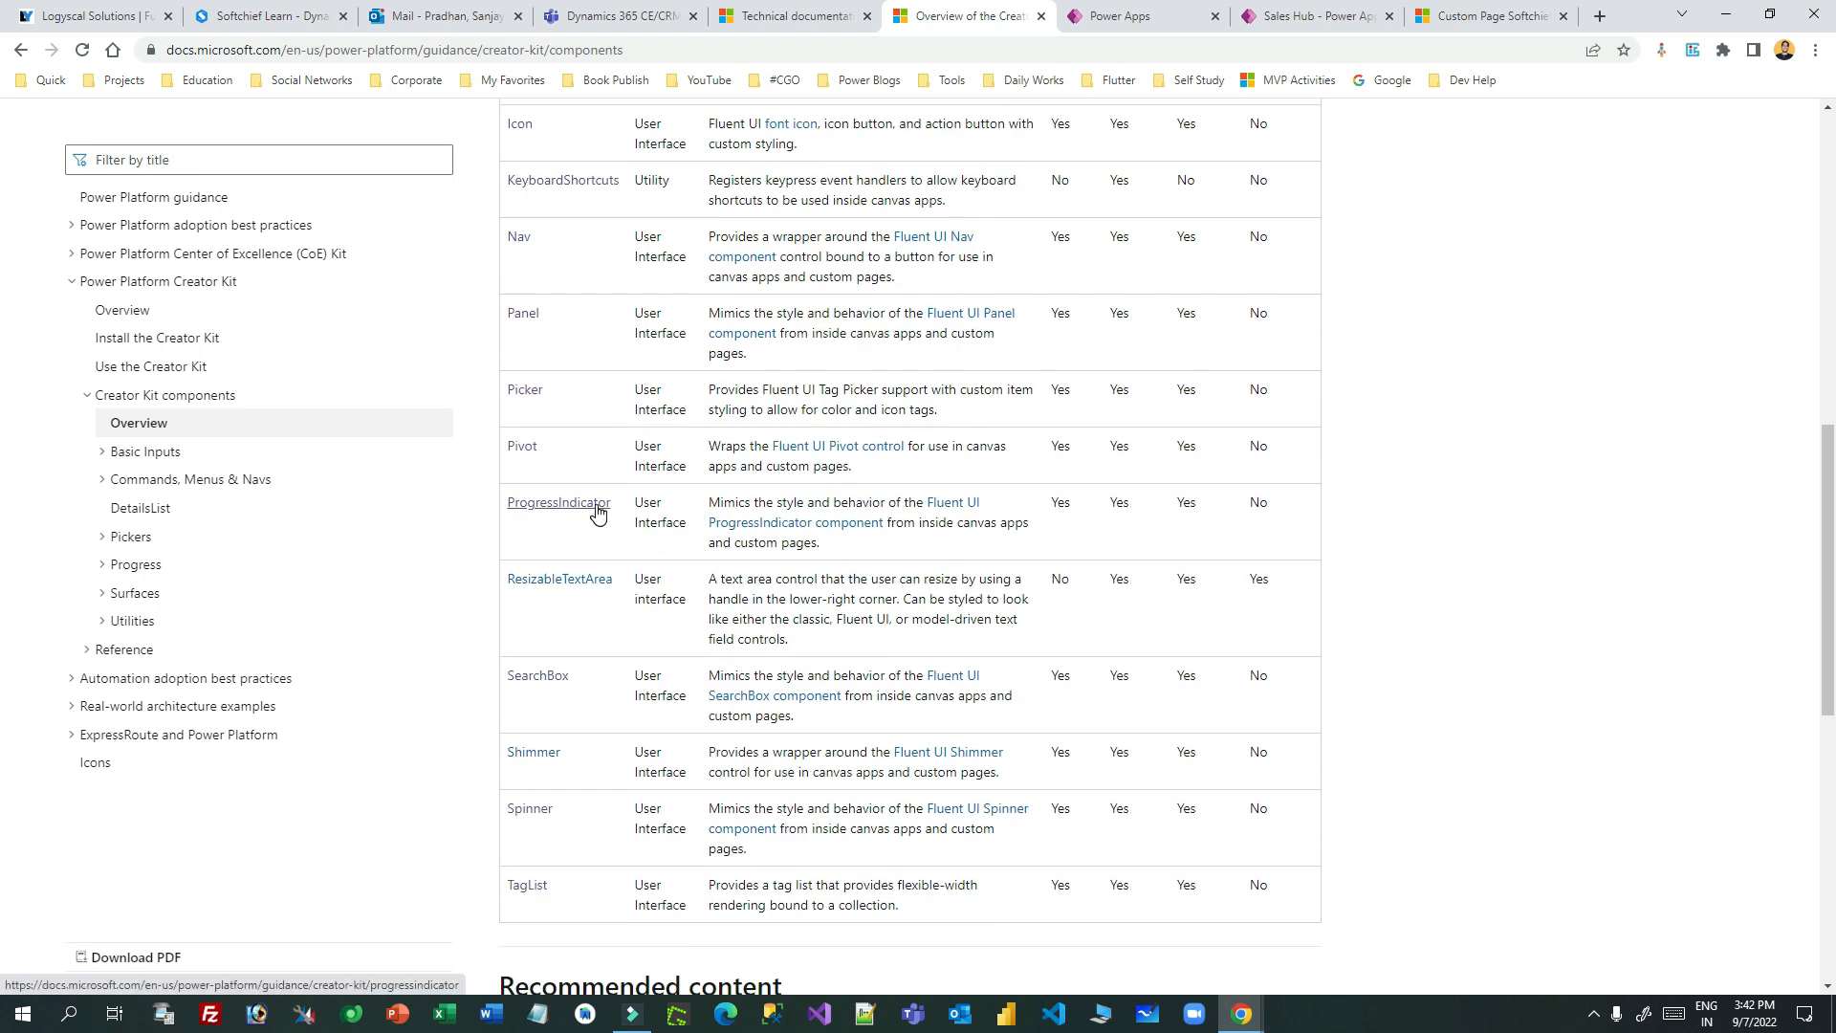
scroll(669, 574, up, 10)
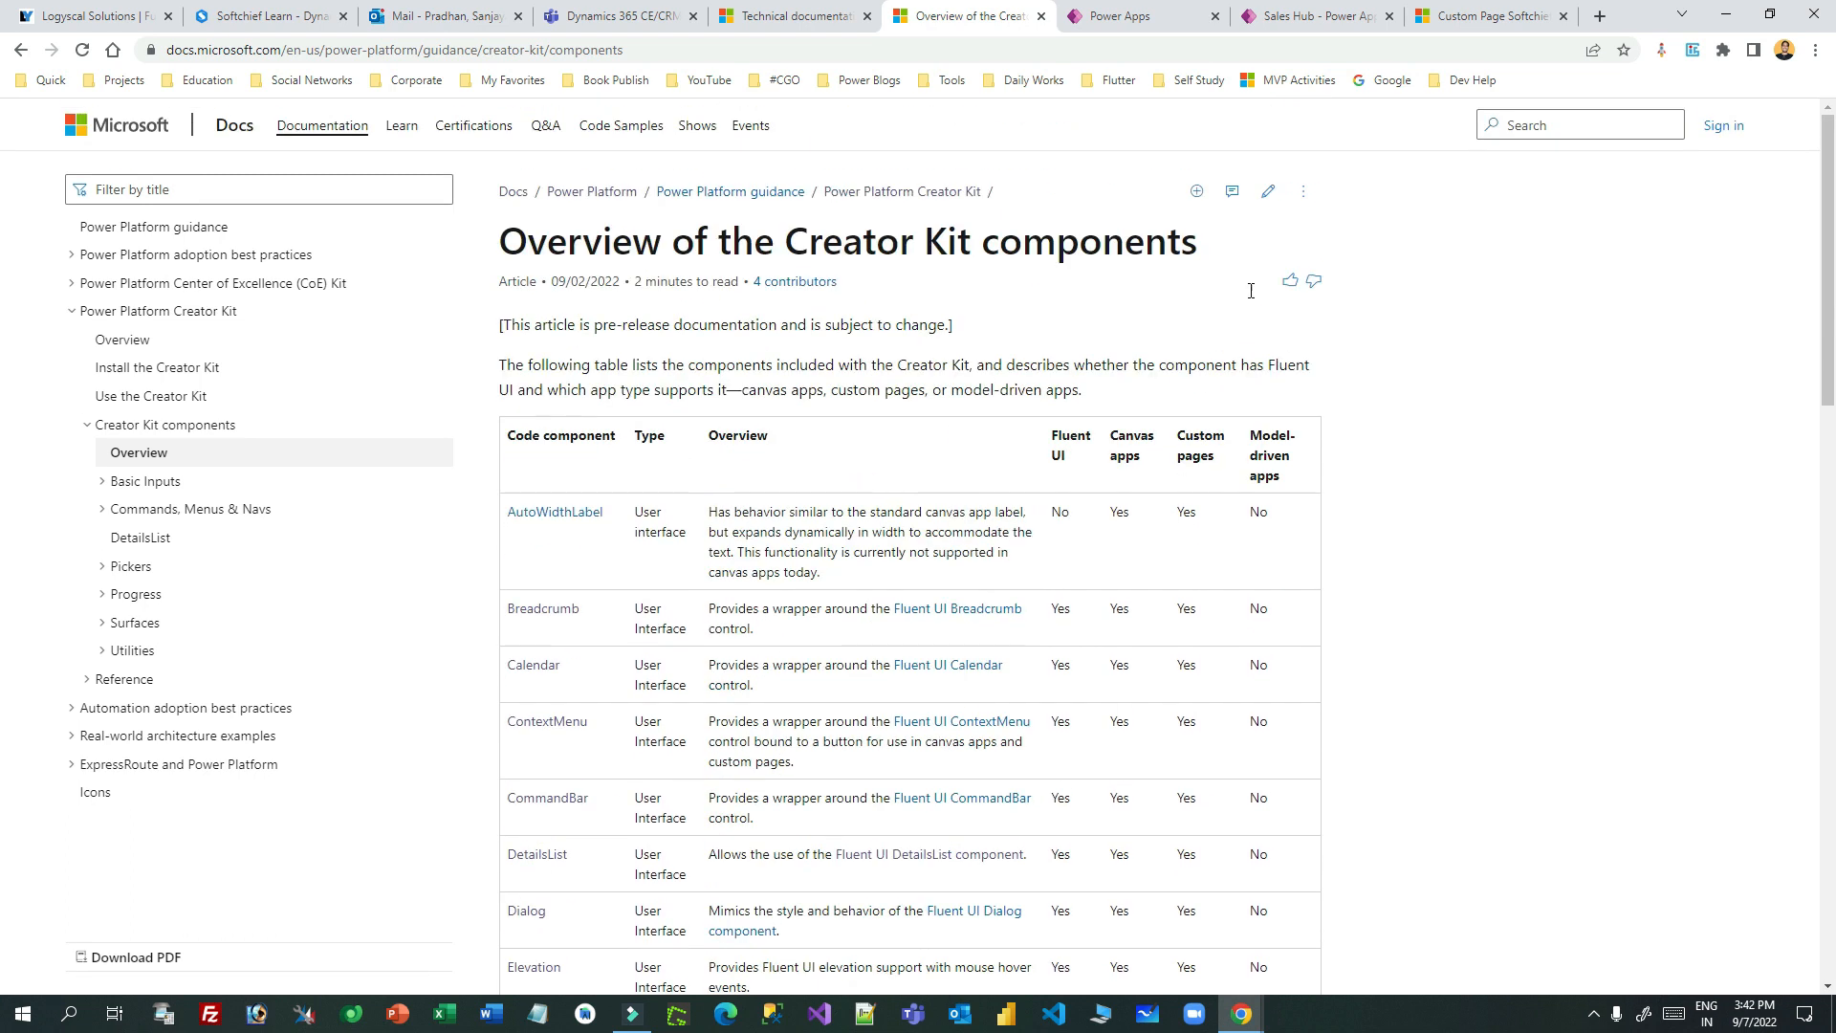
click(1467, 16)
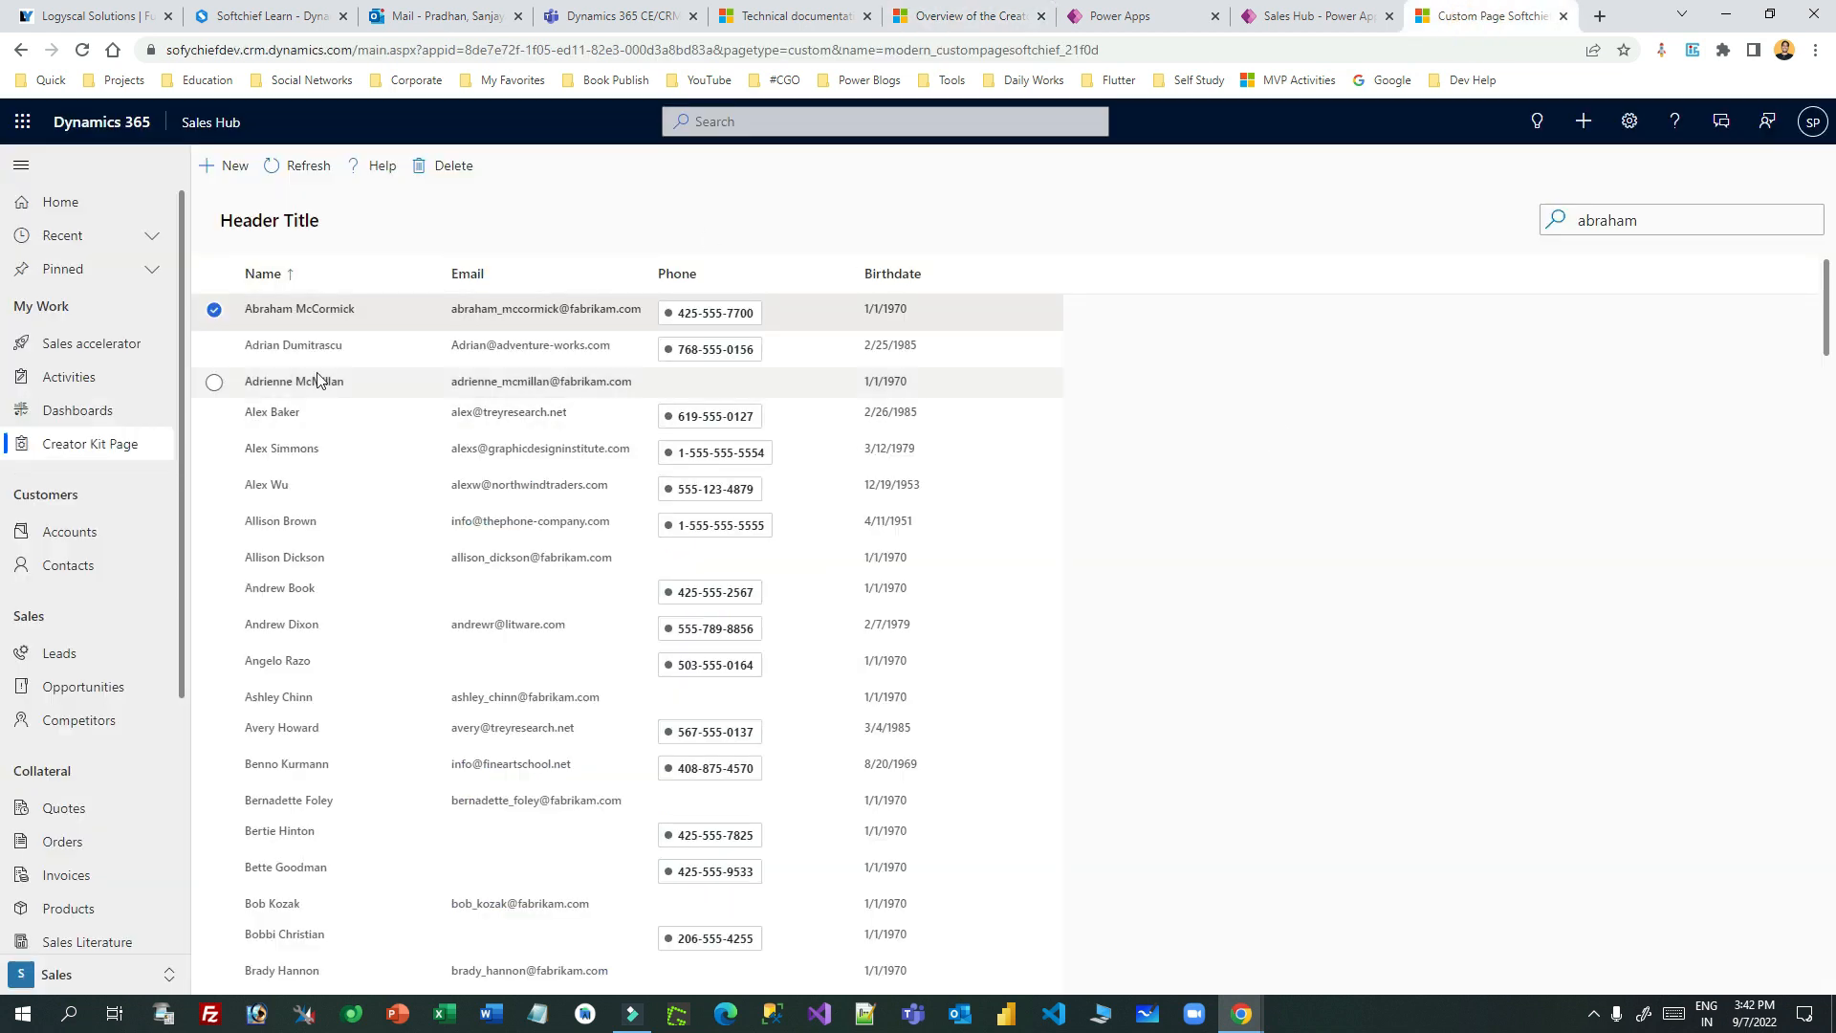
- Deselect the contact row, then select FluentDetailsList1 in the canvas editor to review its formula
click(214, 309)
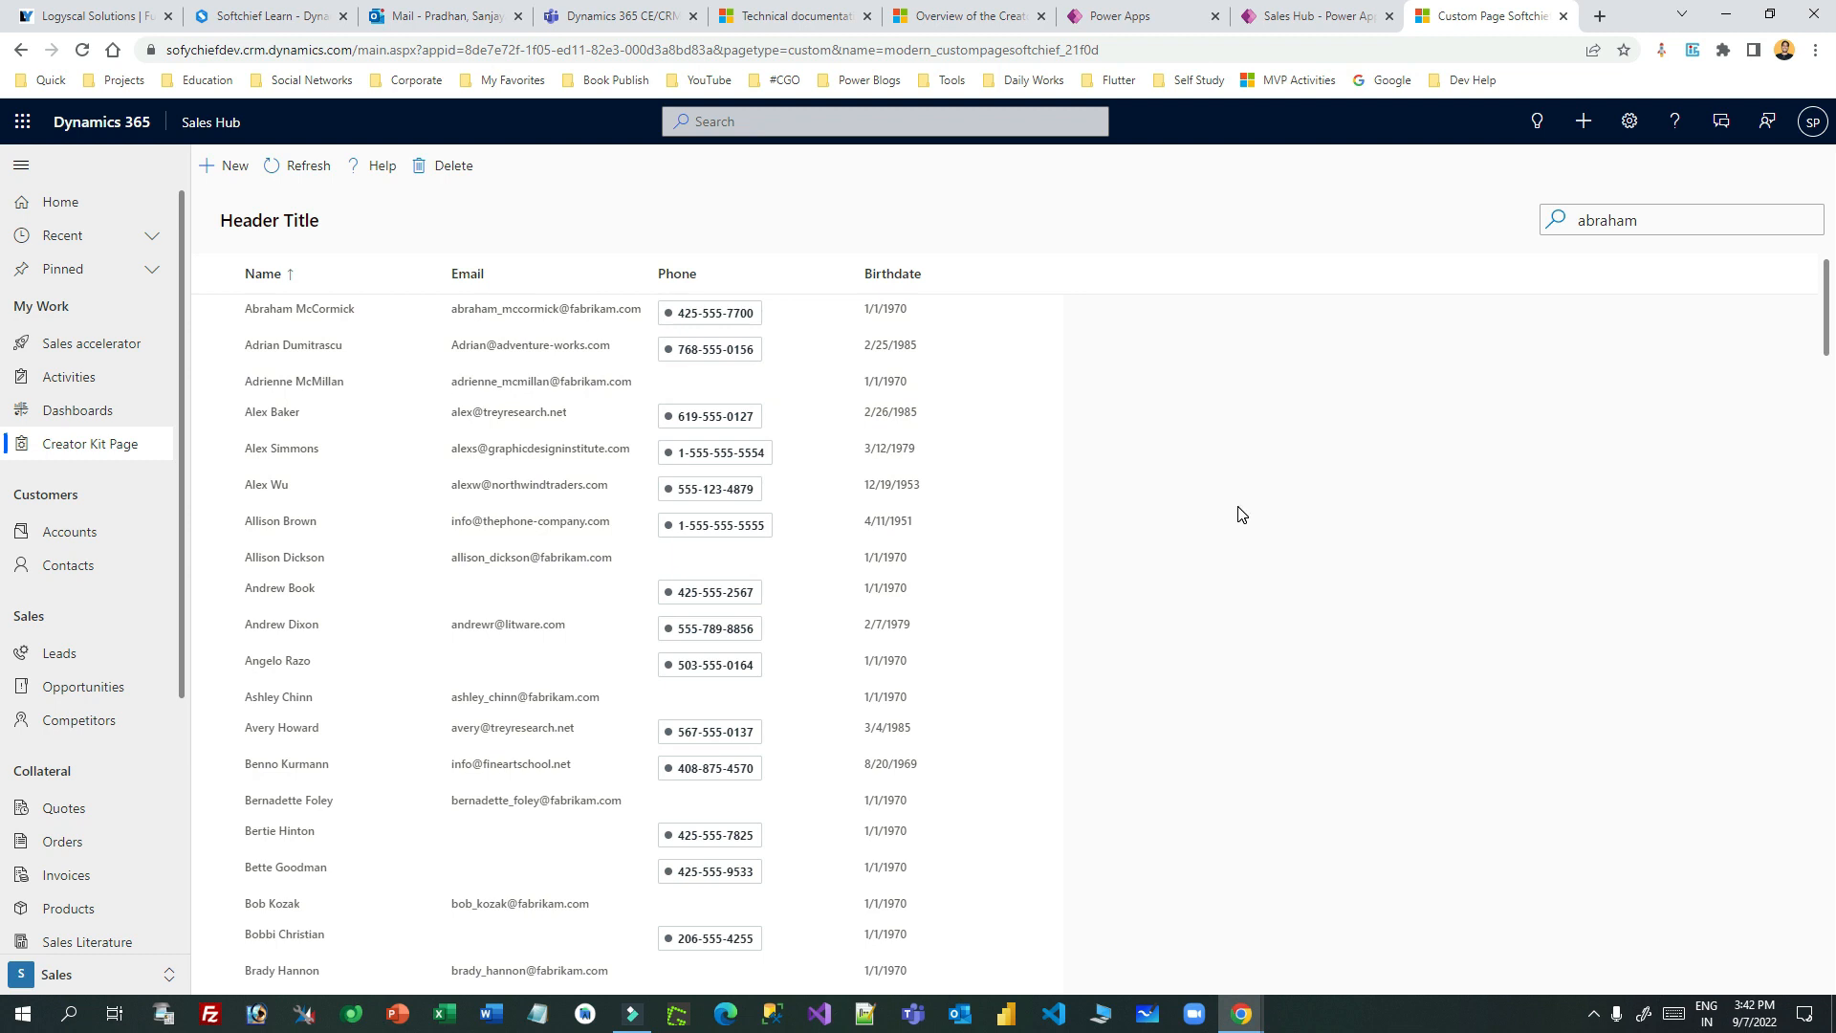
scroll(1239, 514, down, 15)
scroll(1240, 514, up, 15)
click(1306, 16)
click(1129, 17)
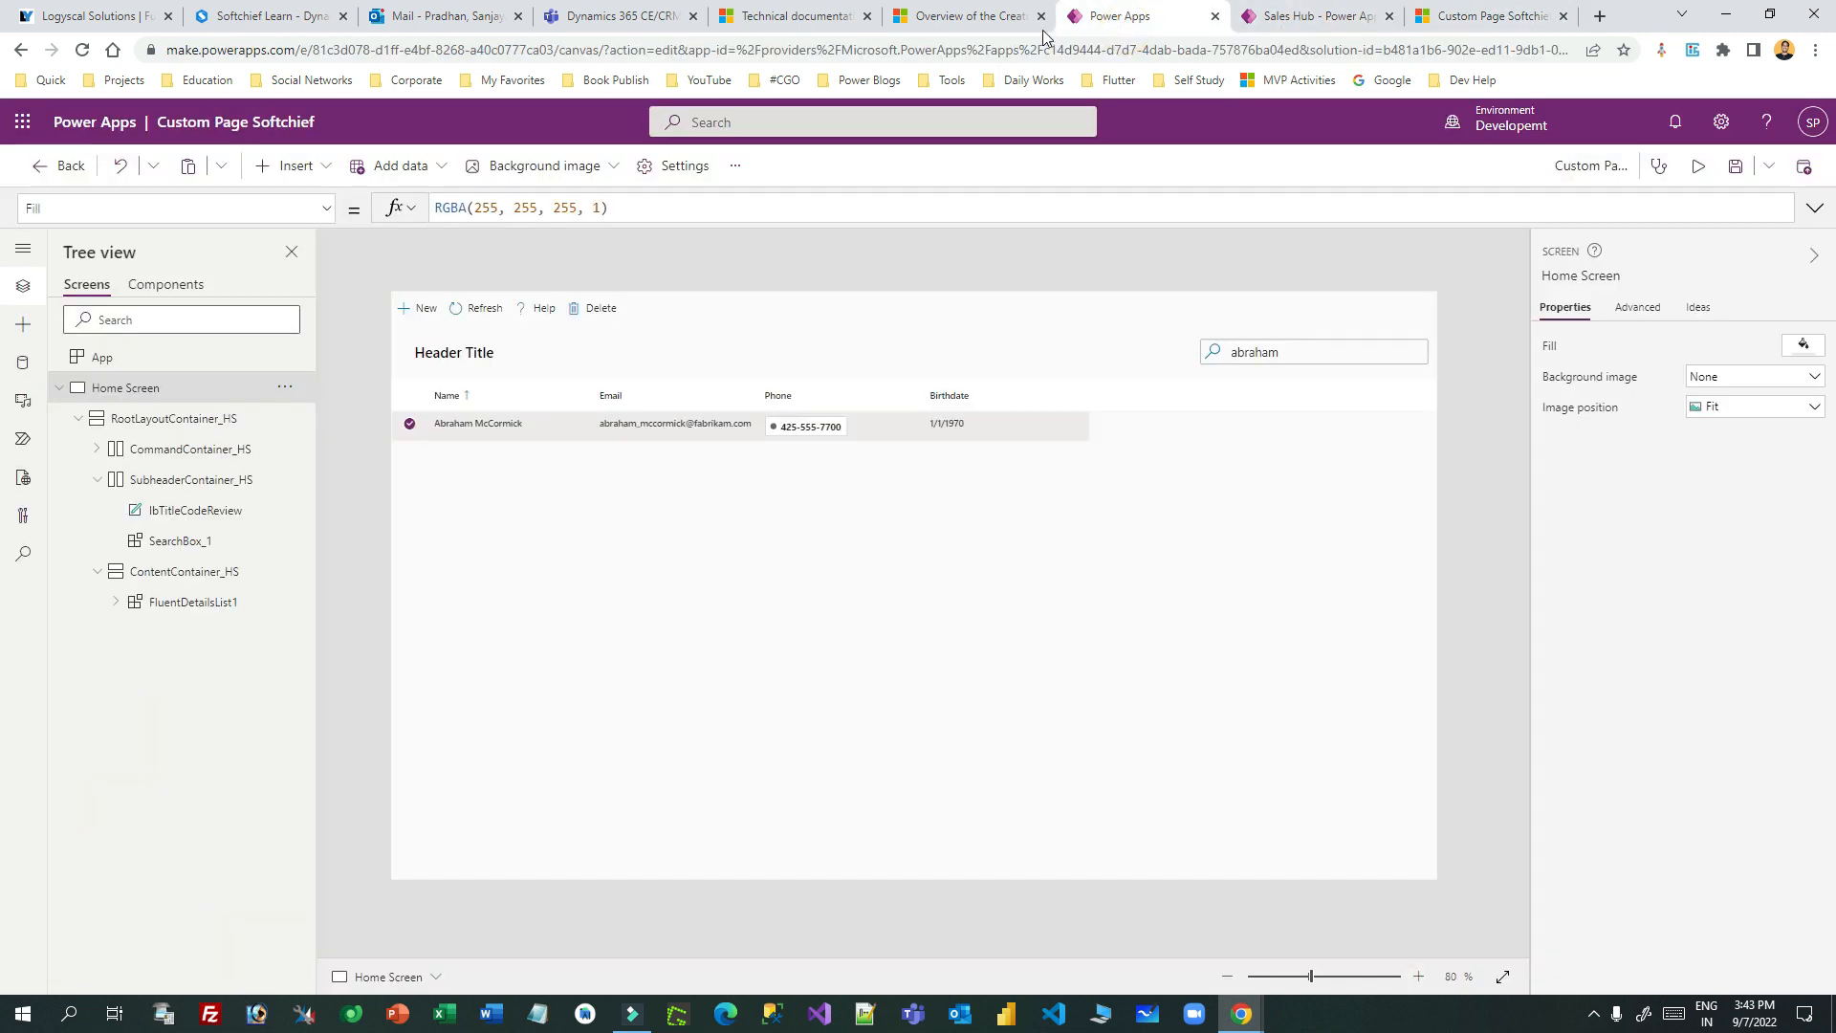
click(780, 559)
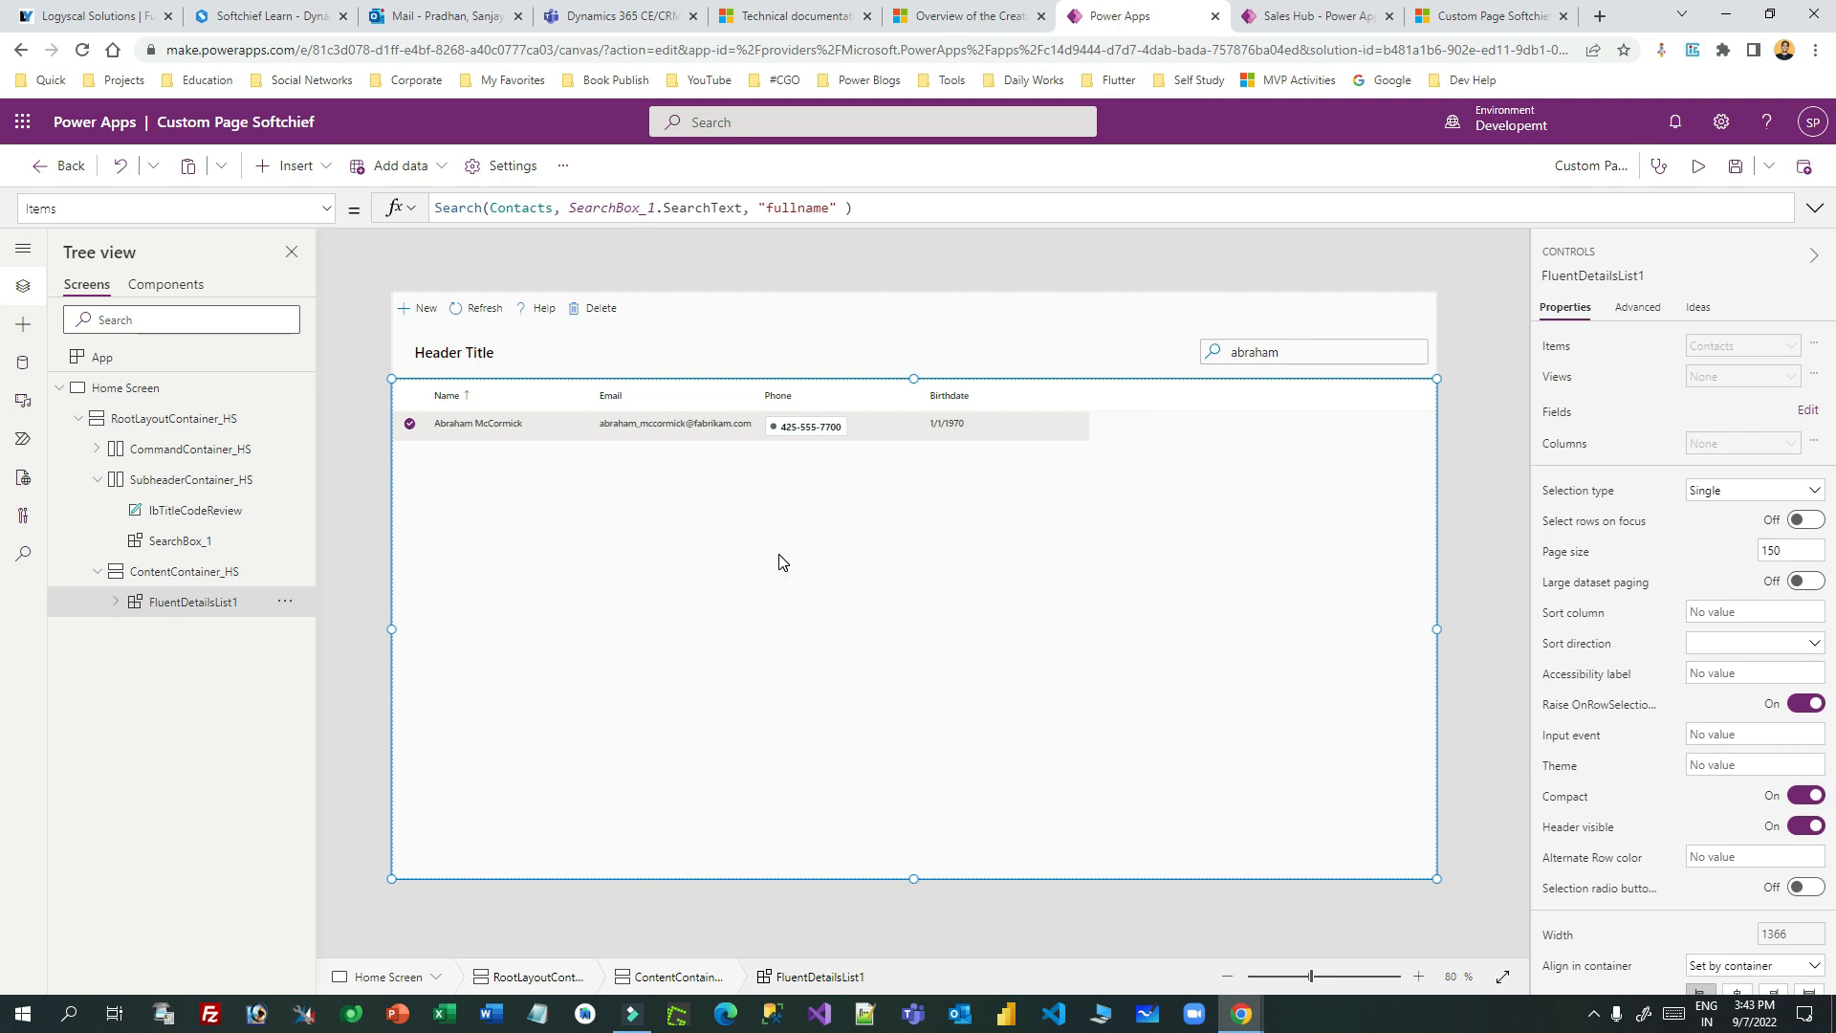